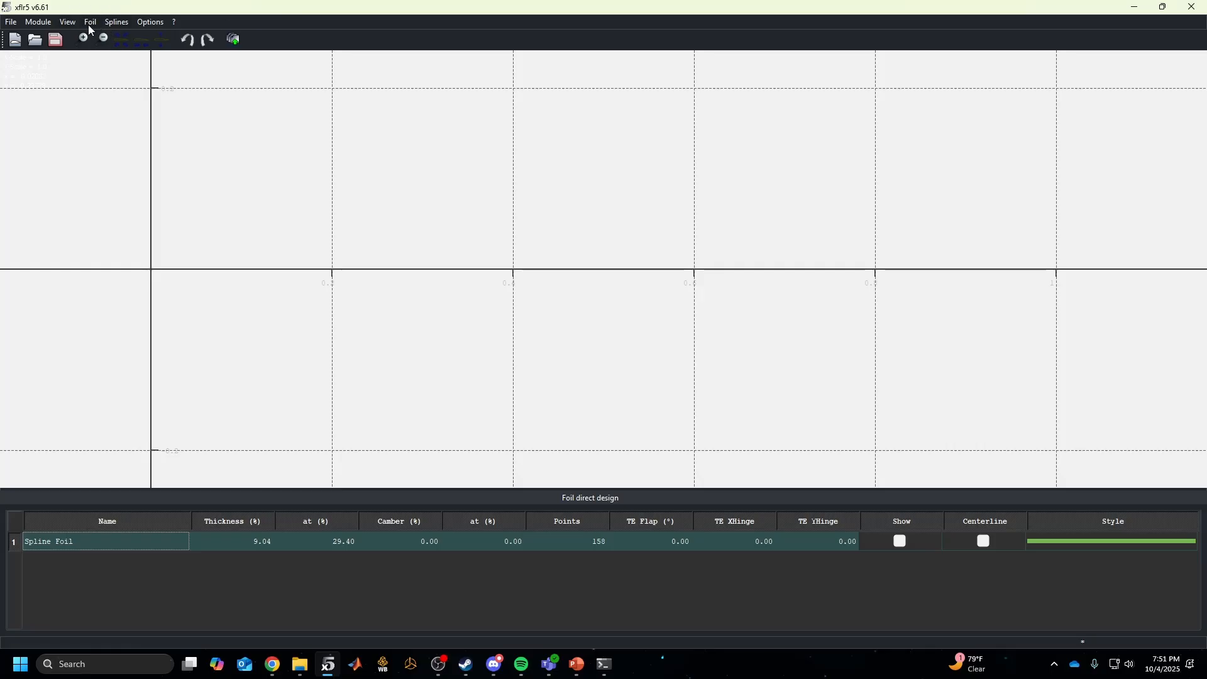
click(88, 24)
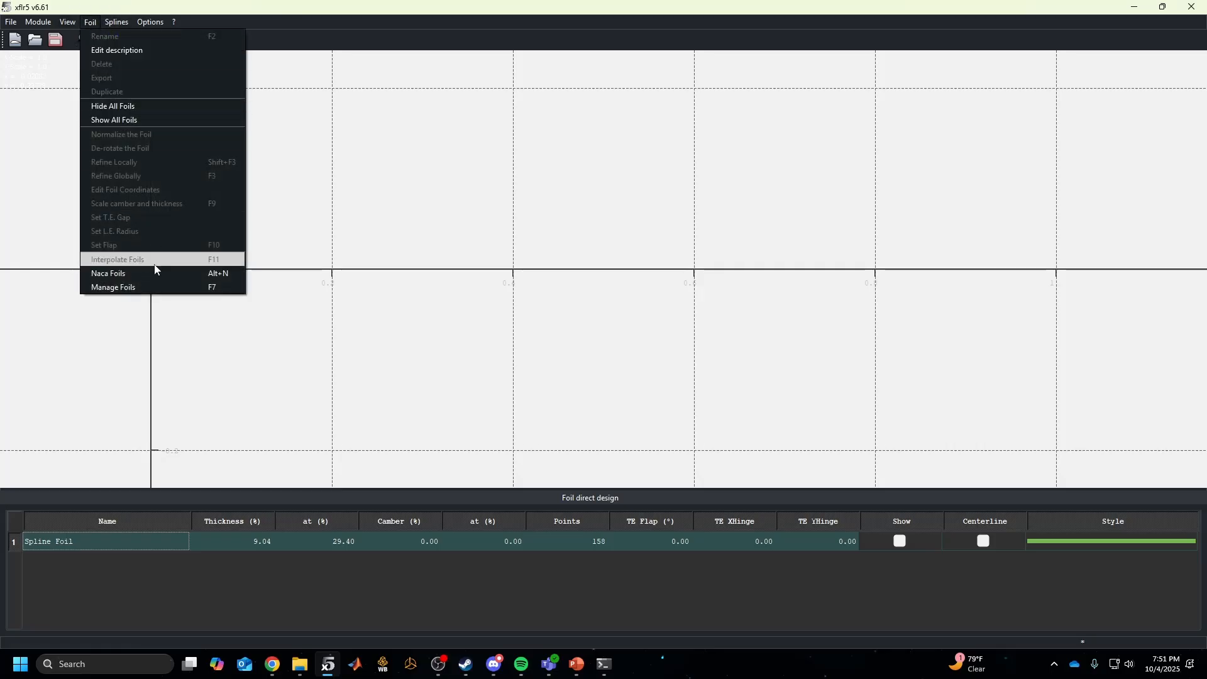
click(110, 274)
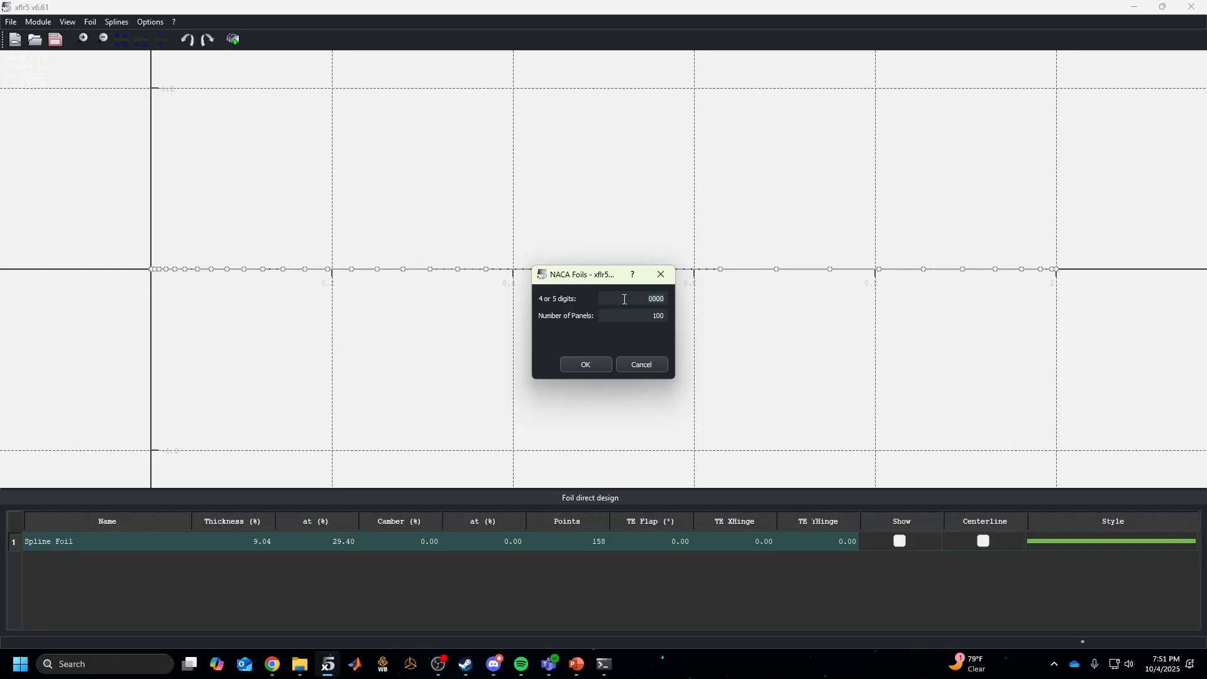
click(660, 274)
click(90, 22)
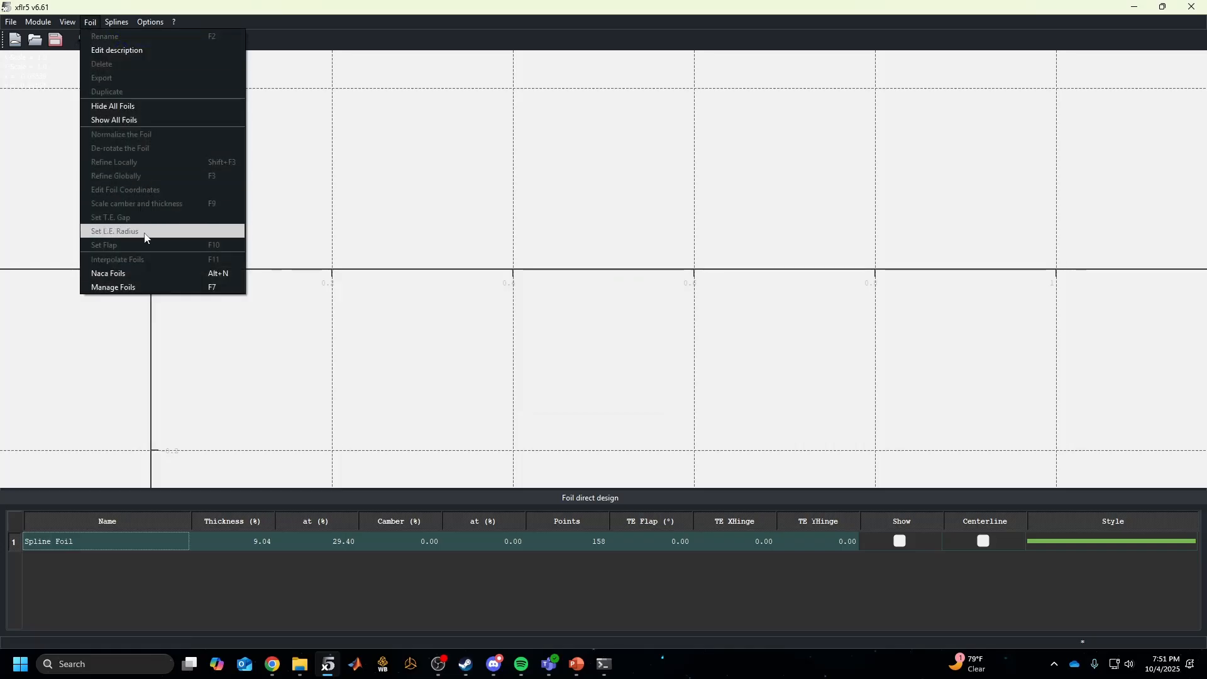
click(145, 273)
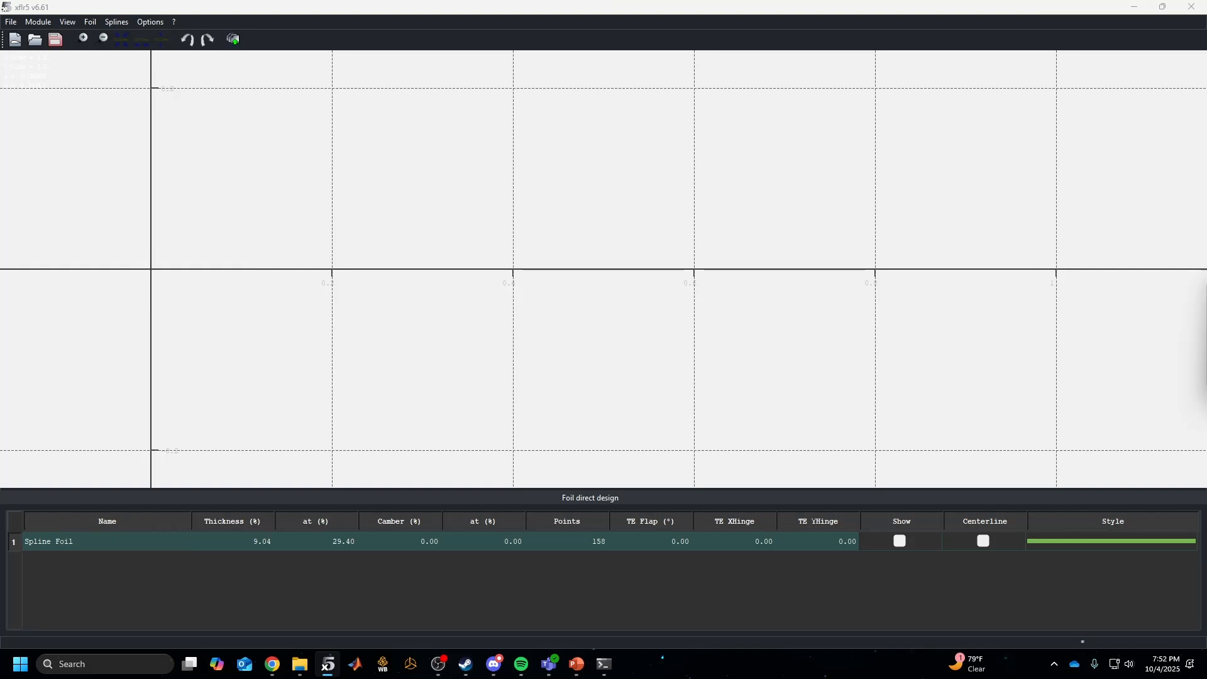
drag(1206, 299, 523, 268)
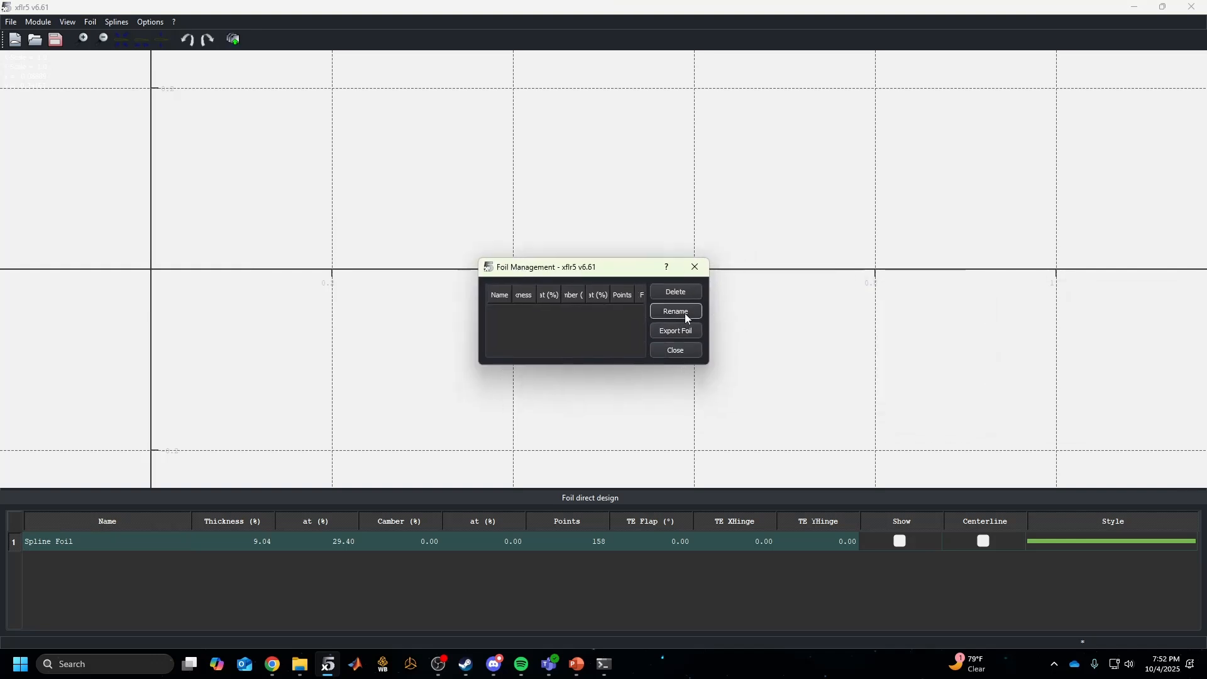
click(696, 268)
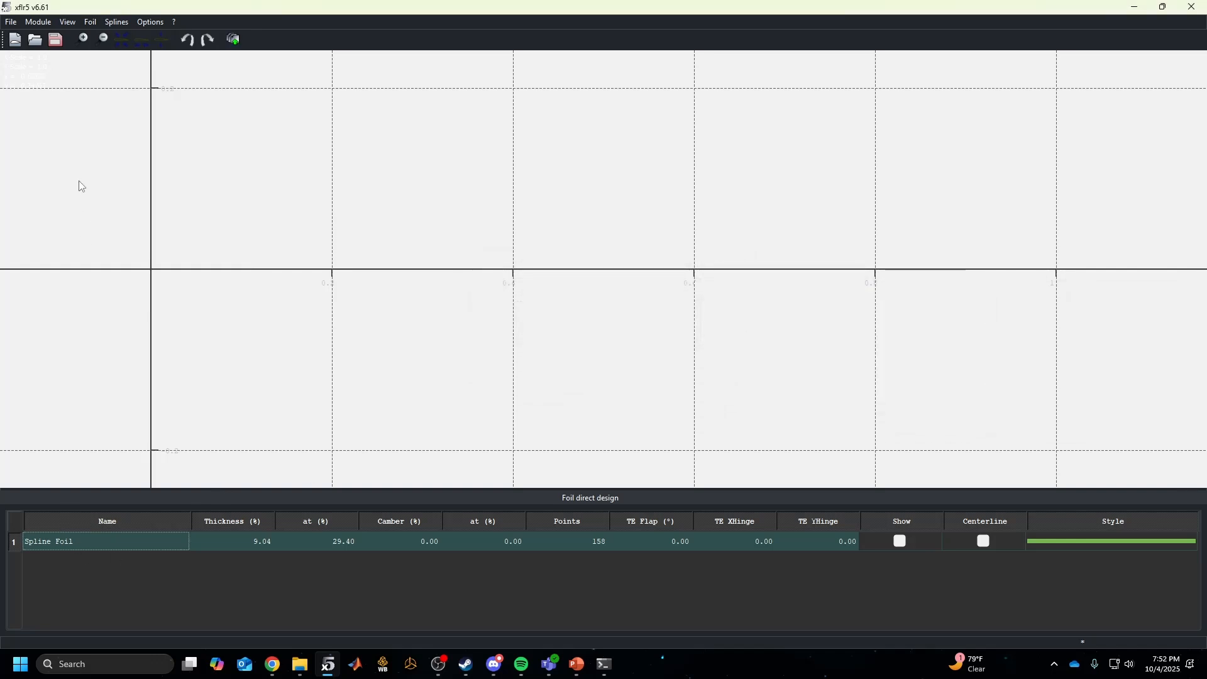
click(67, 23)
mouse_move(95, 20)
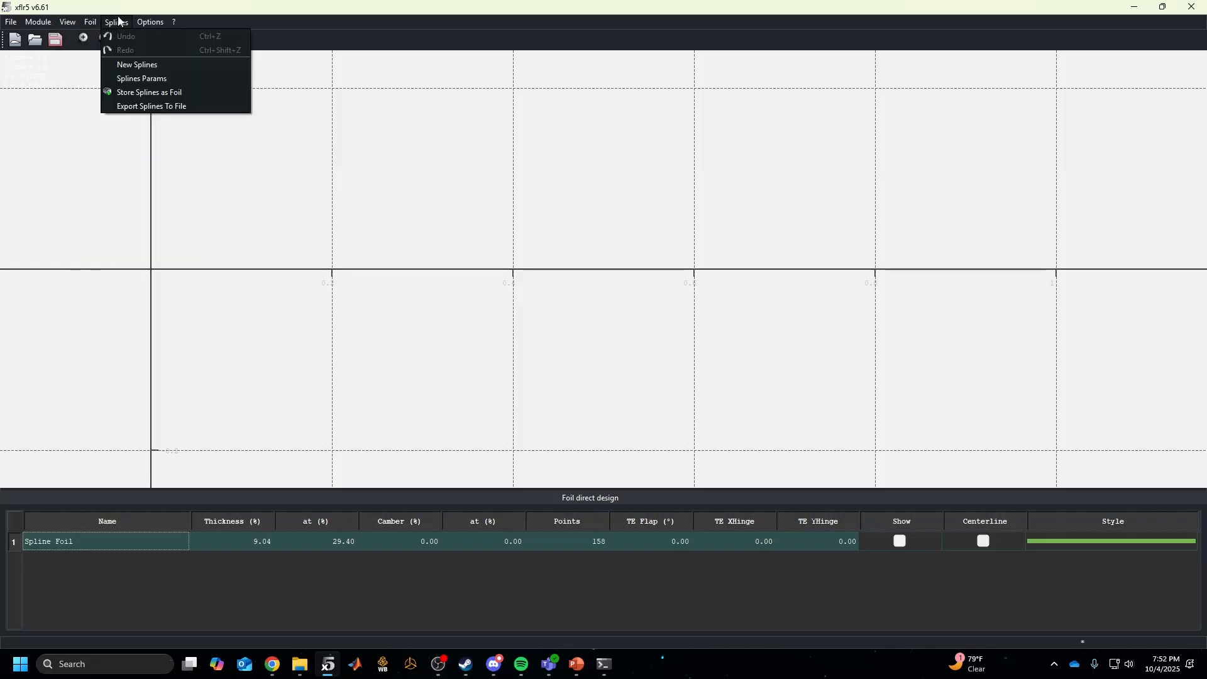
click(137, 64)
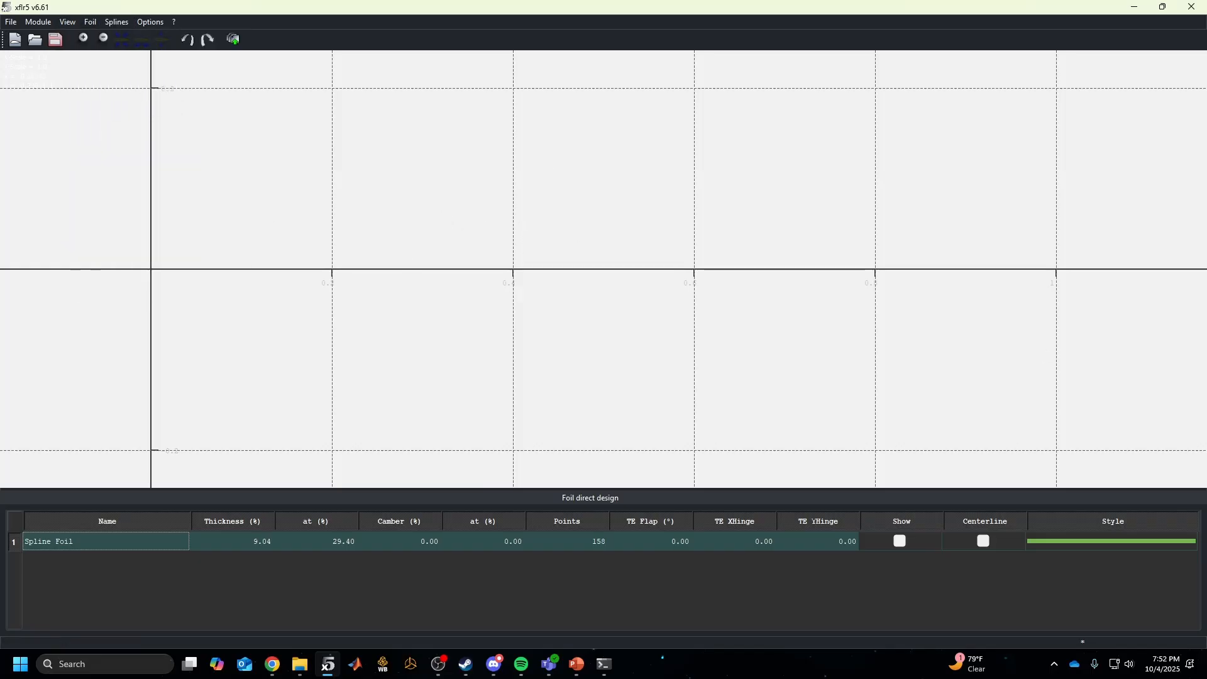
scroll(424, 235, down, 3)
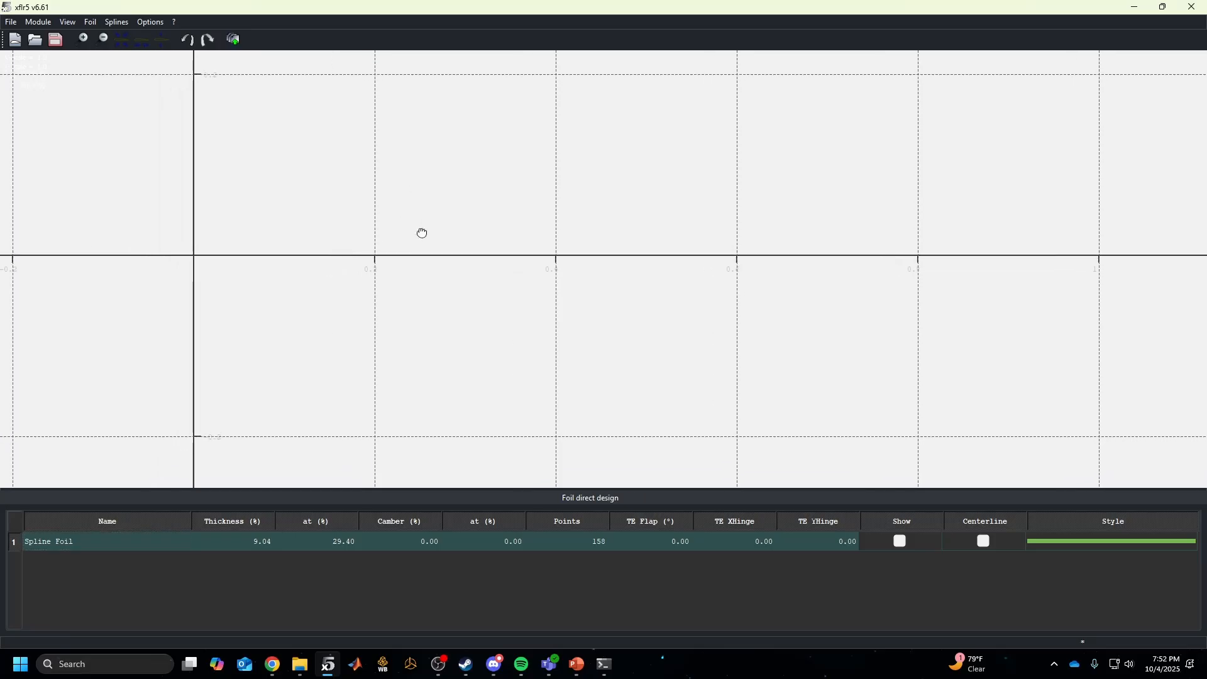
Start a new NACA foil and enter 6415 as its four-digit designation
click(109, 23)
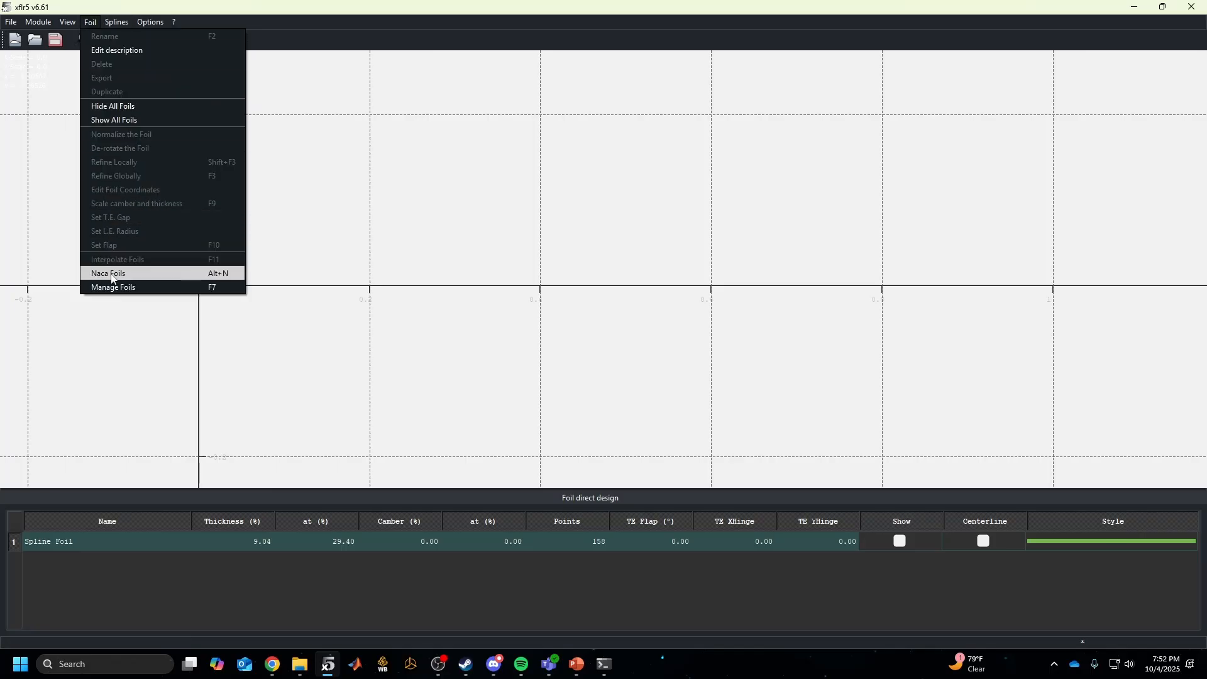
click(112, 278)
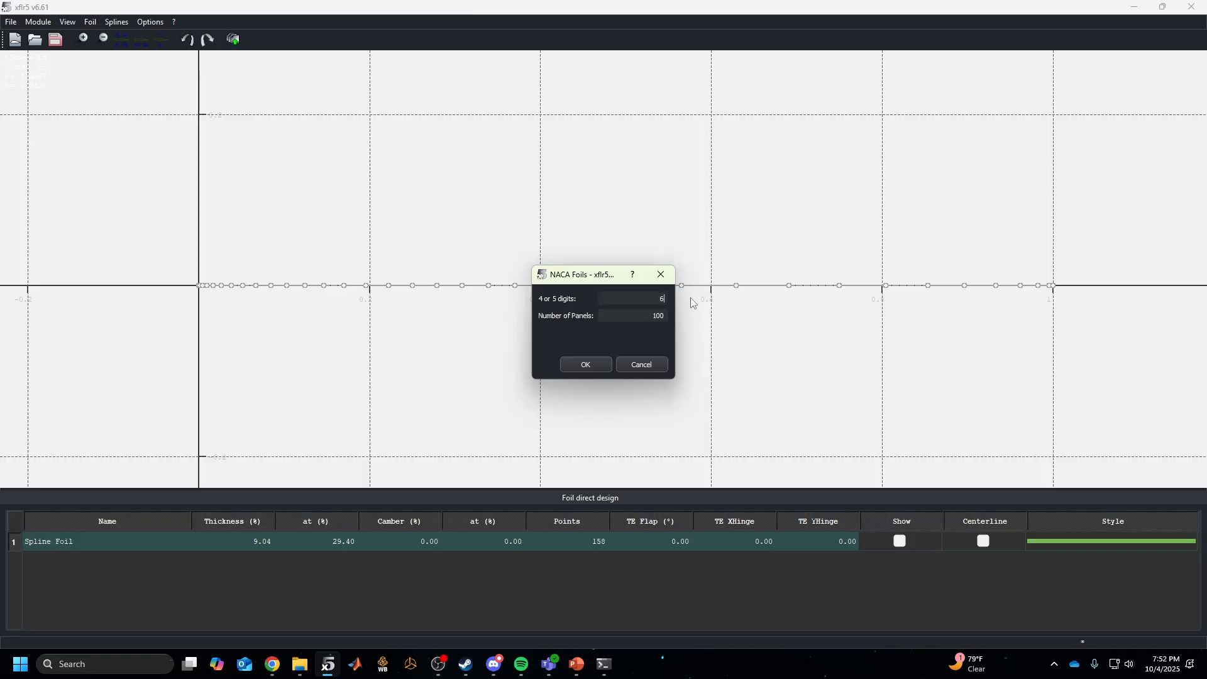
text(6415)
key(BackSpace)
key(BackSpace)
key(BackSpace)
key(BackSpace)
text(6415)
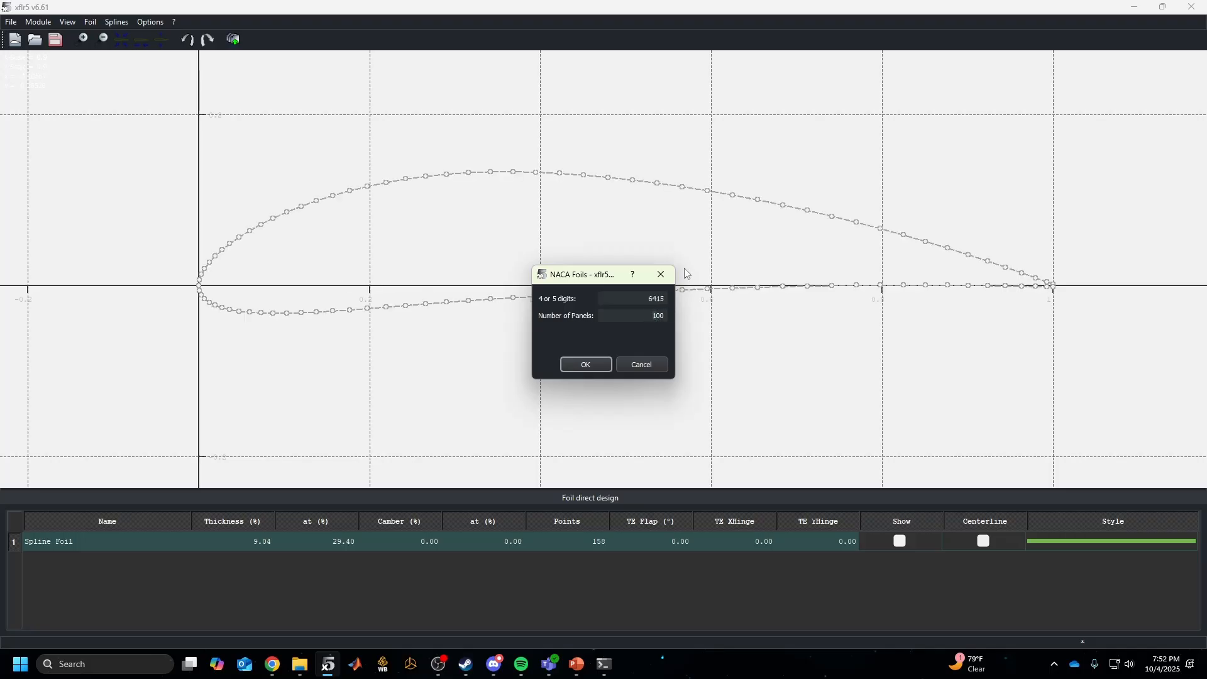
Set the number of panels to 200 and store the generated foil under the name NACA 6415
click(657, 317)
text(2)
drag(612, 275, 599, 286)
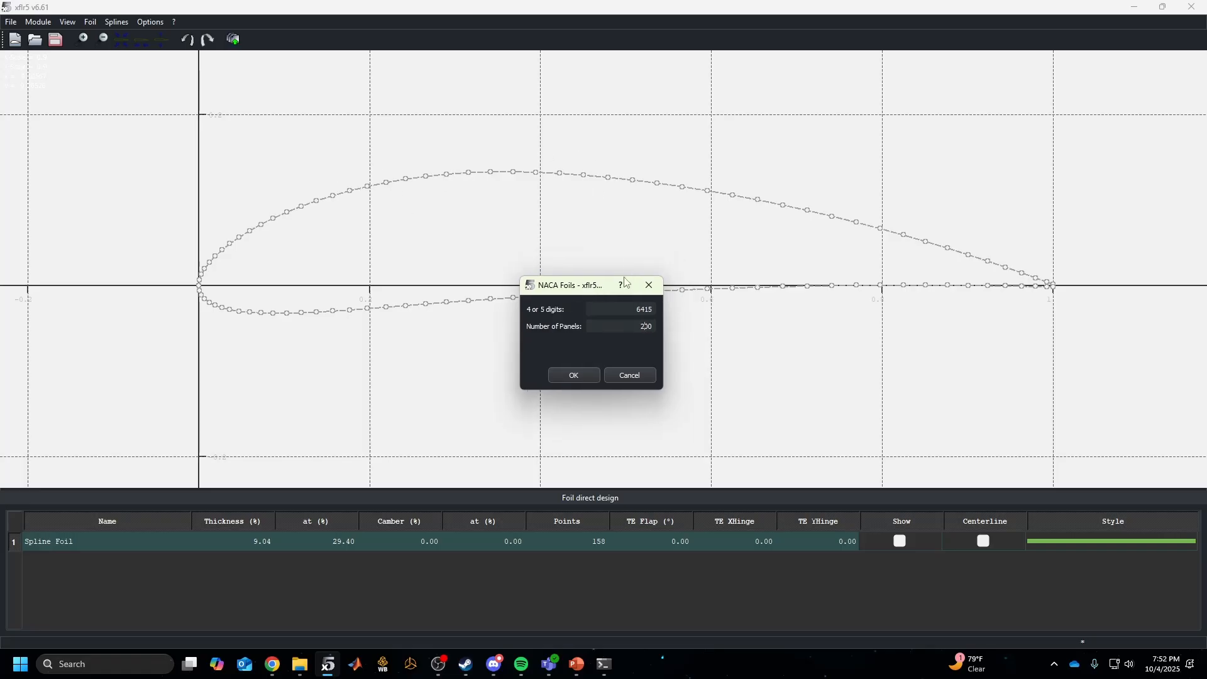
click(568, 372)
drag(706, 315, 532, 134)
key(Home)
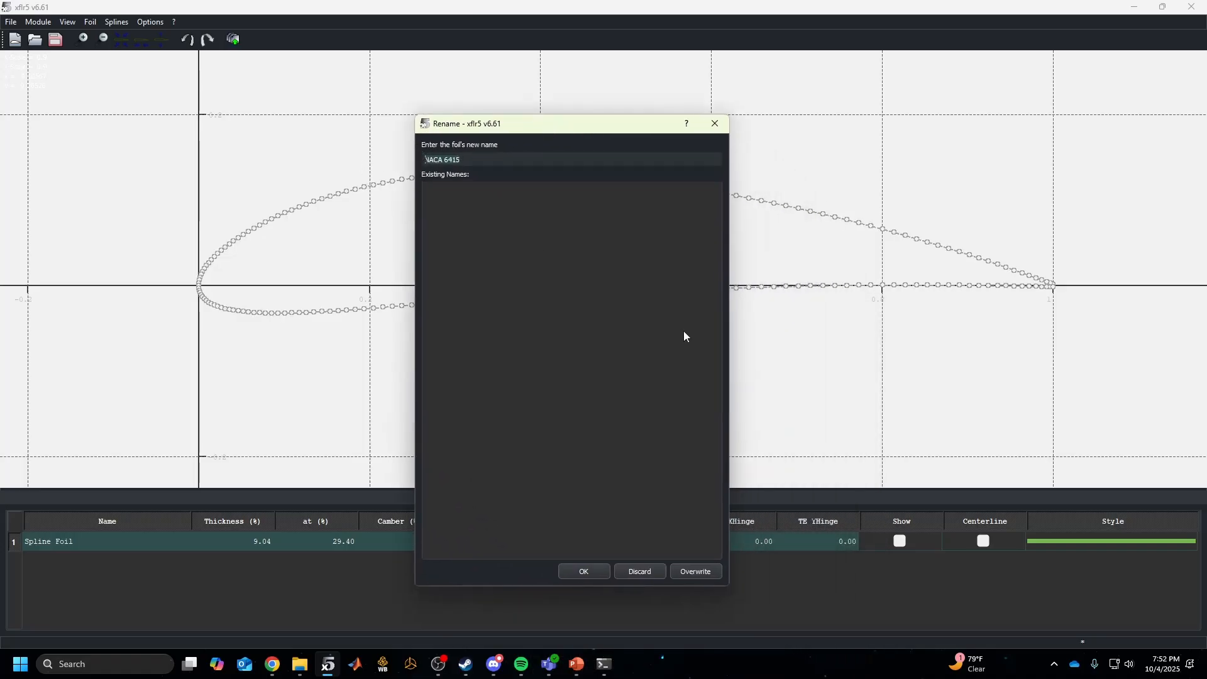
click(598, 572)
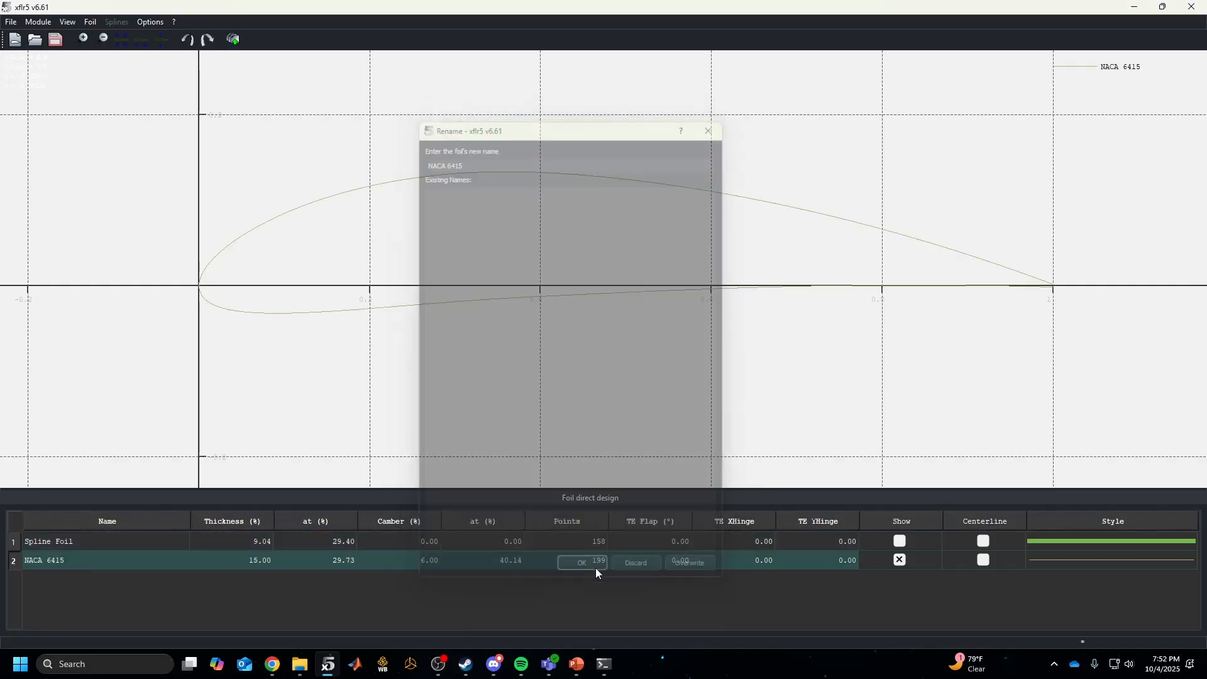
Toggle the NACA 6415 foil's visibility off and on, and display its centerline
click(901, 561)
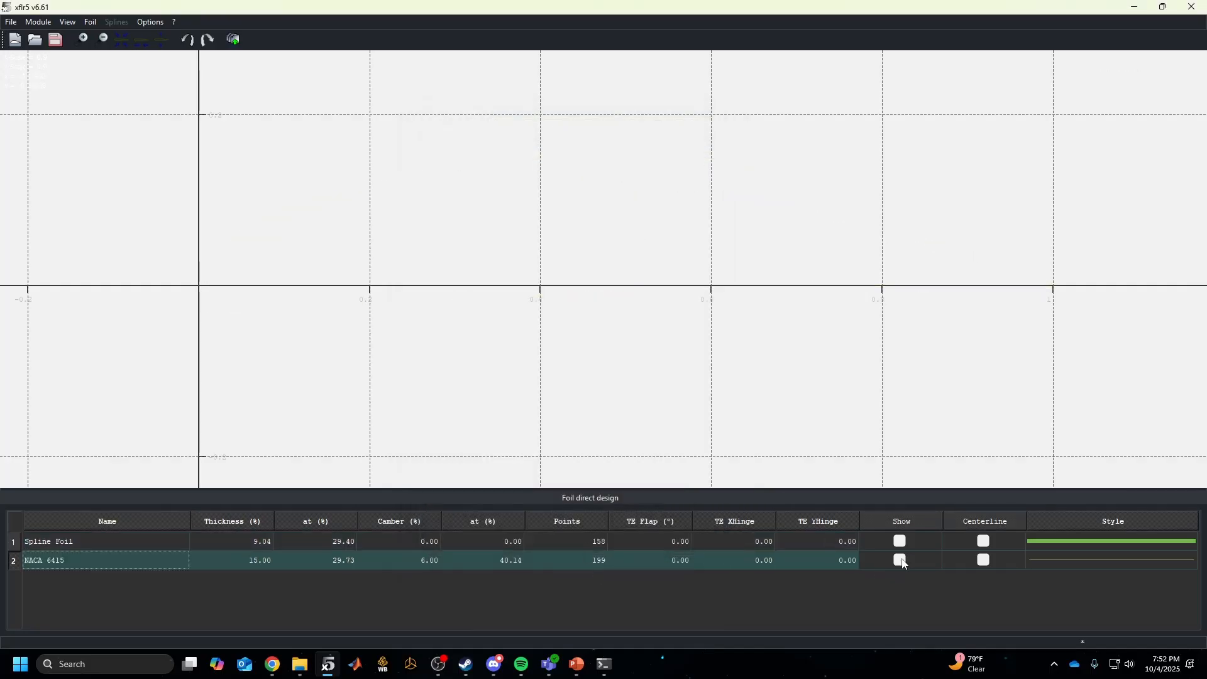
click(902, 563)
click(982, 560)
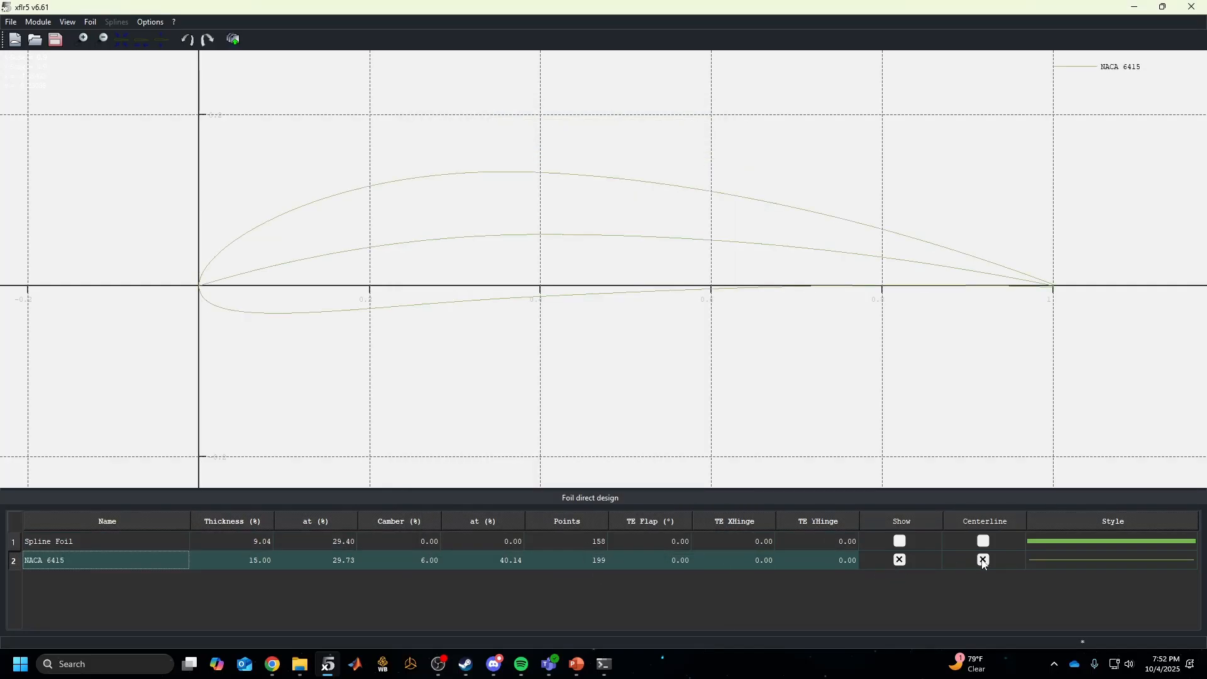
Restyle the NACA 6415 curve with a brown colour and a thicker line width
click(1049, 557)
mouse_move(1081, 602)
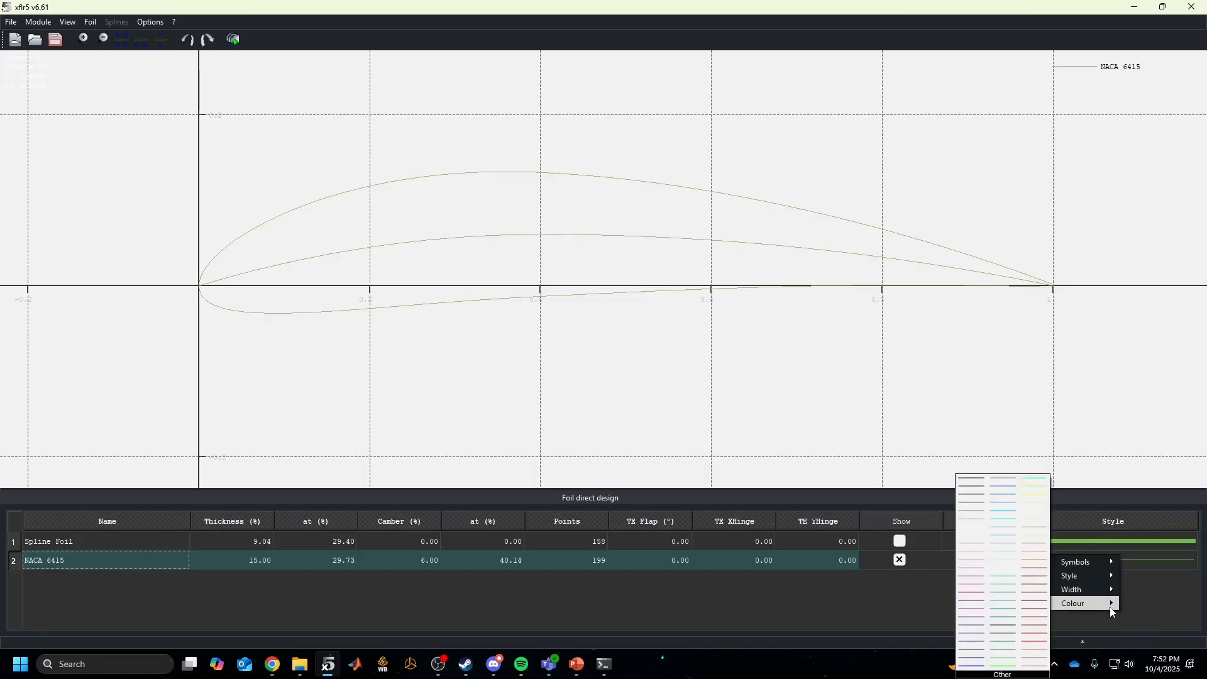
click(1034, 586)
click(1087, 561)
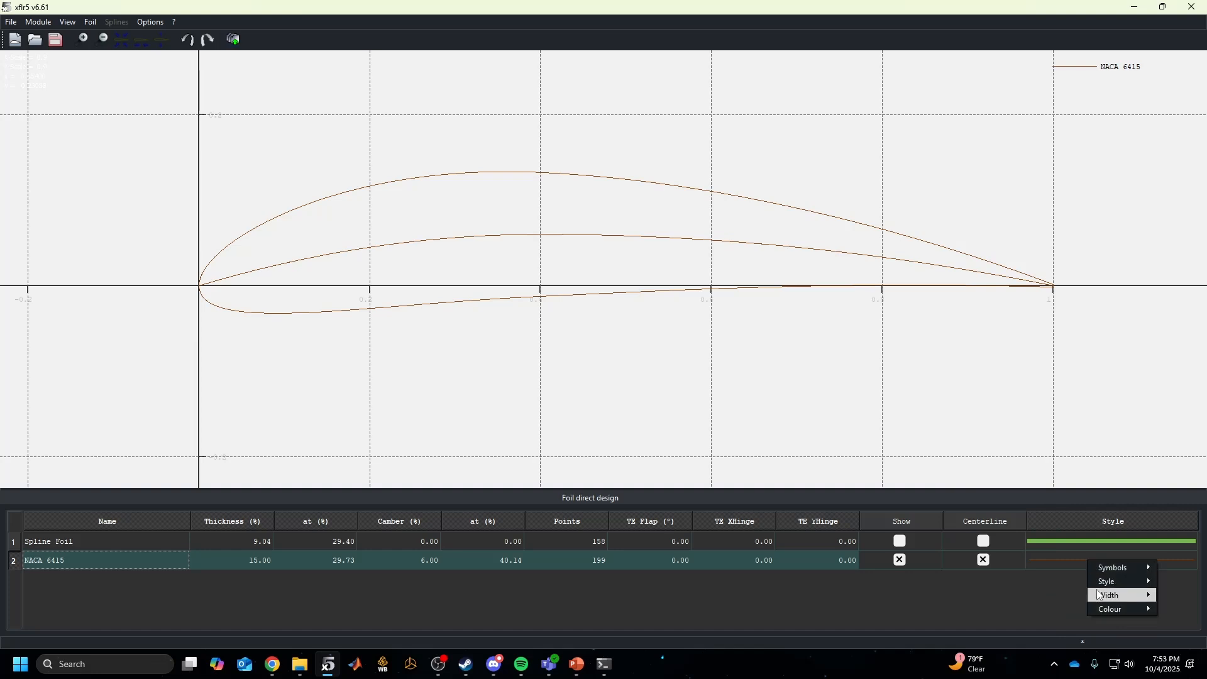
mouse_move(1132, 596)
click(1175, 628)
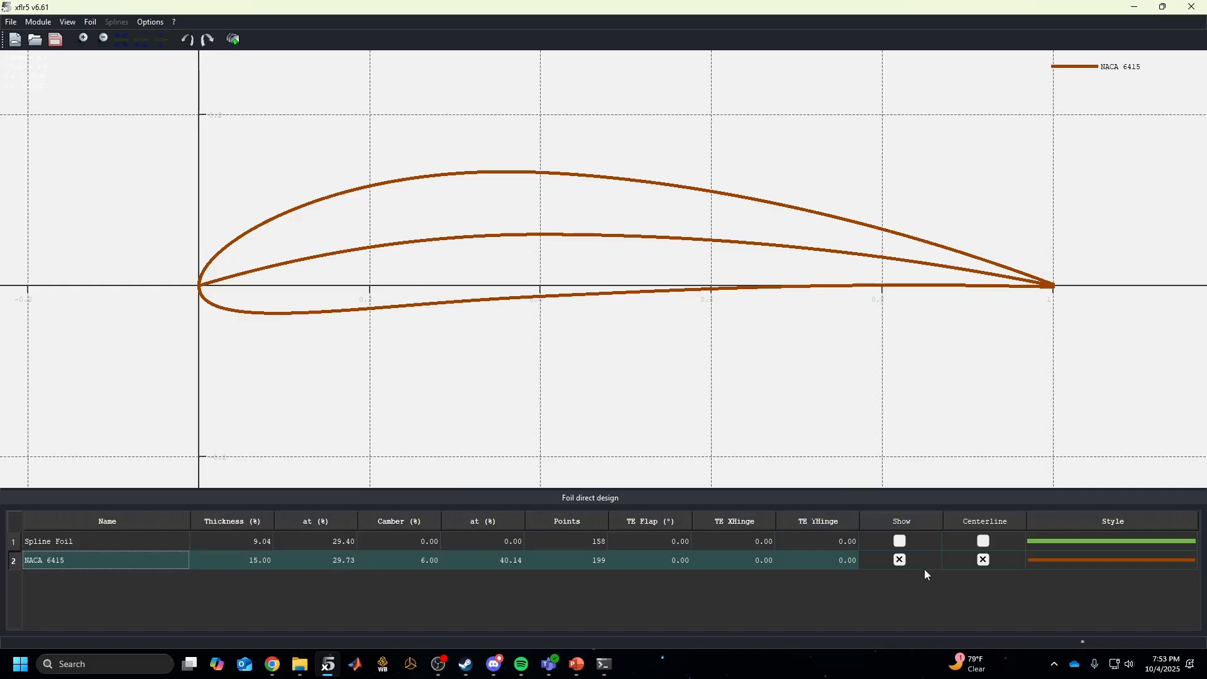
Review the camber and thickness scaling settings of the NACA 6415 foil without changing them
right_click(138, 554)
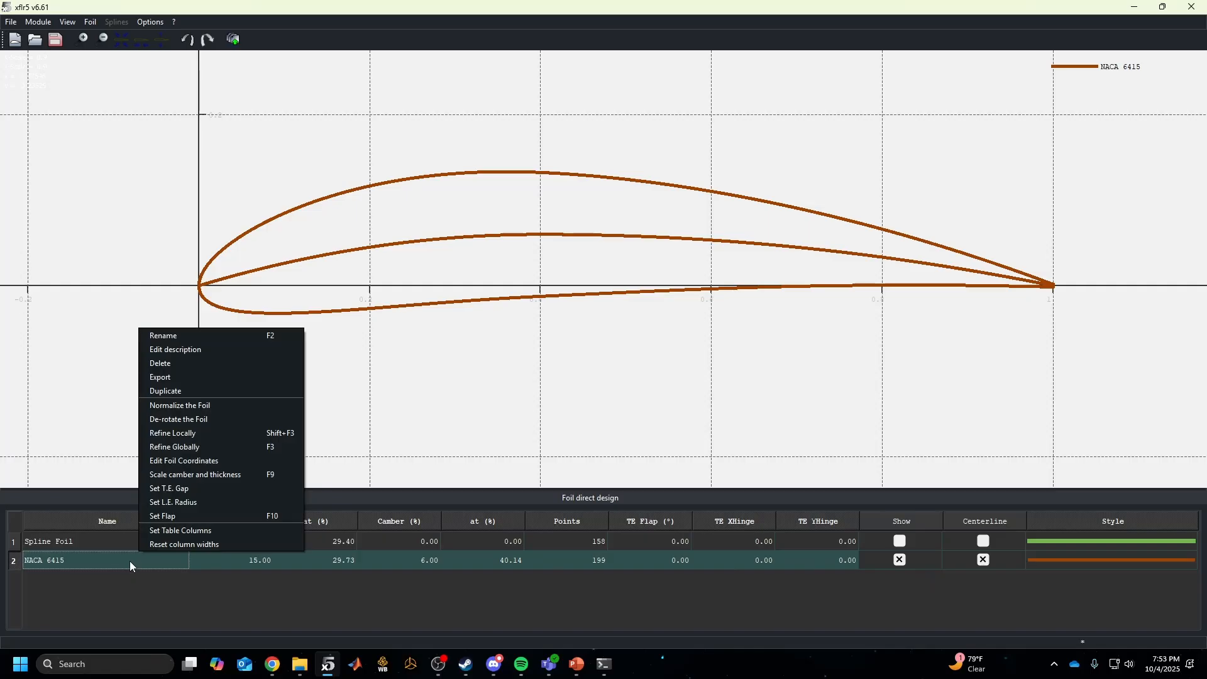
click(192, 544)
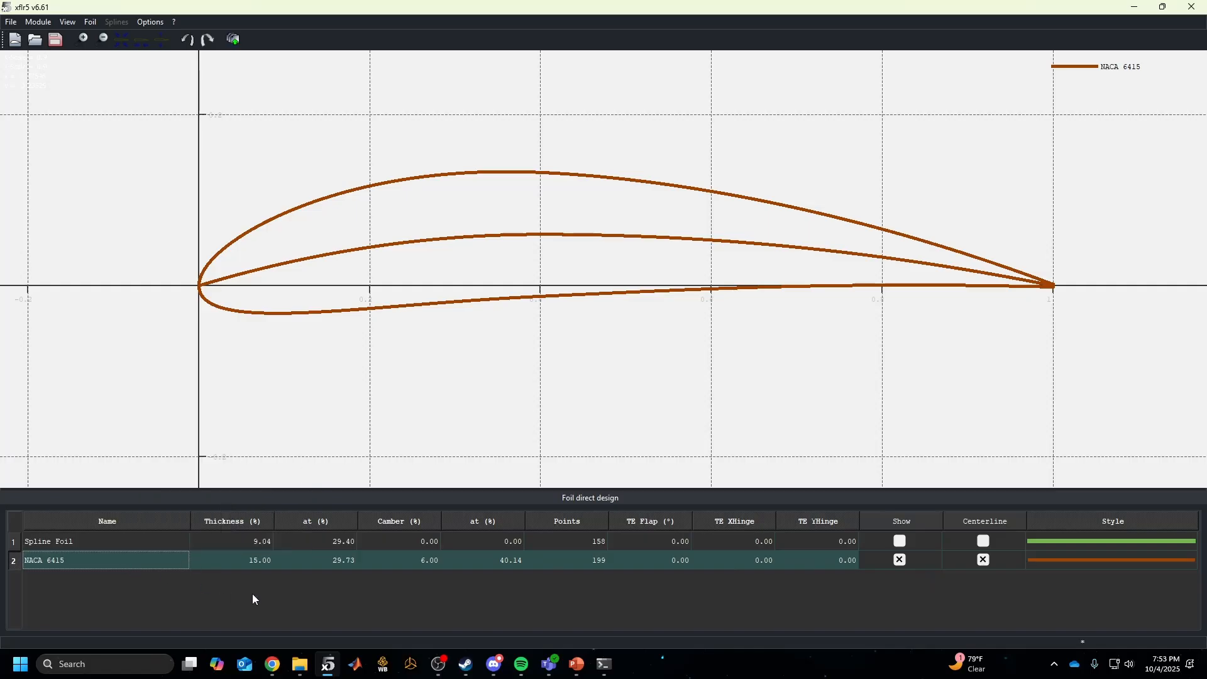
right_click(156, 561)
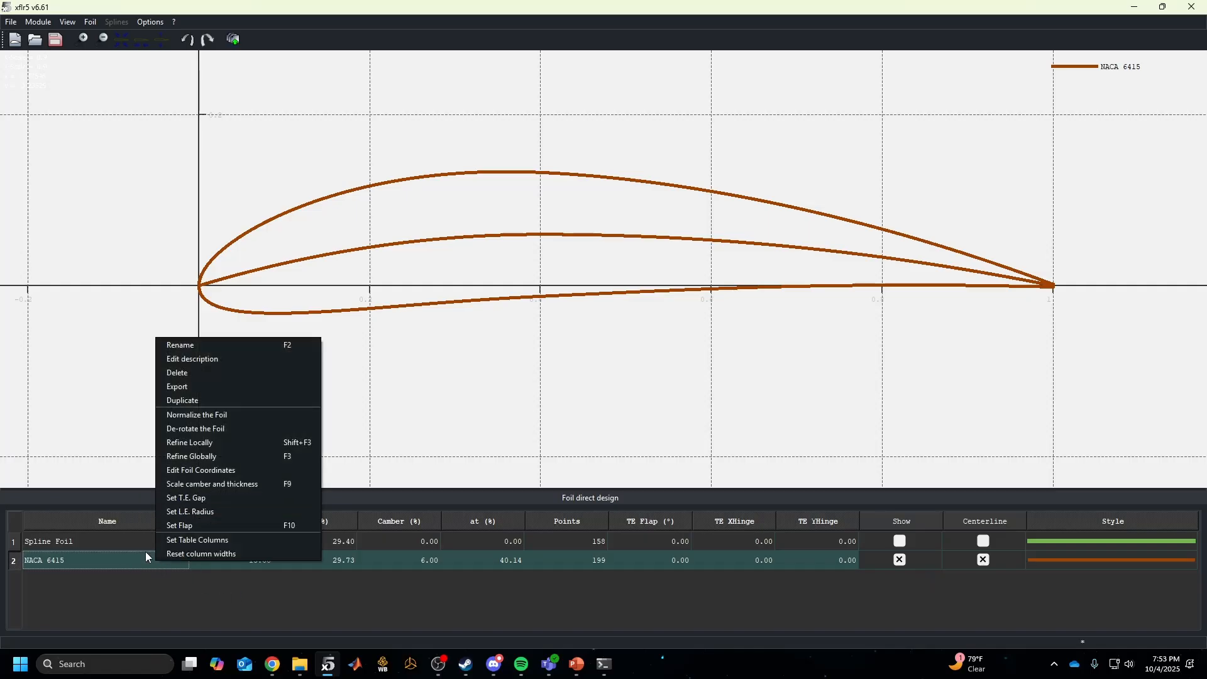
right_click(127, 562)
right_click(116, 559)
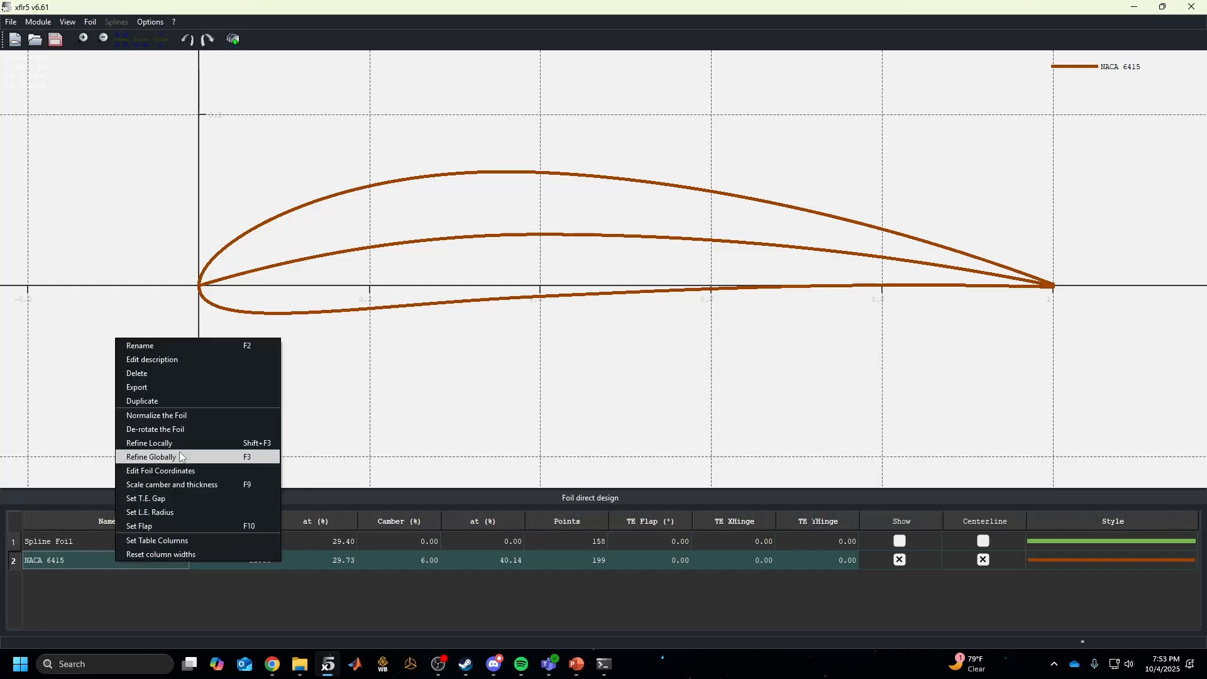
click(194, 485)
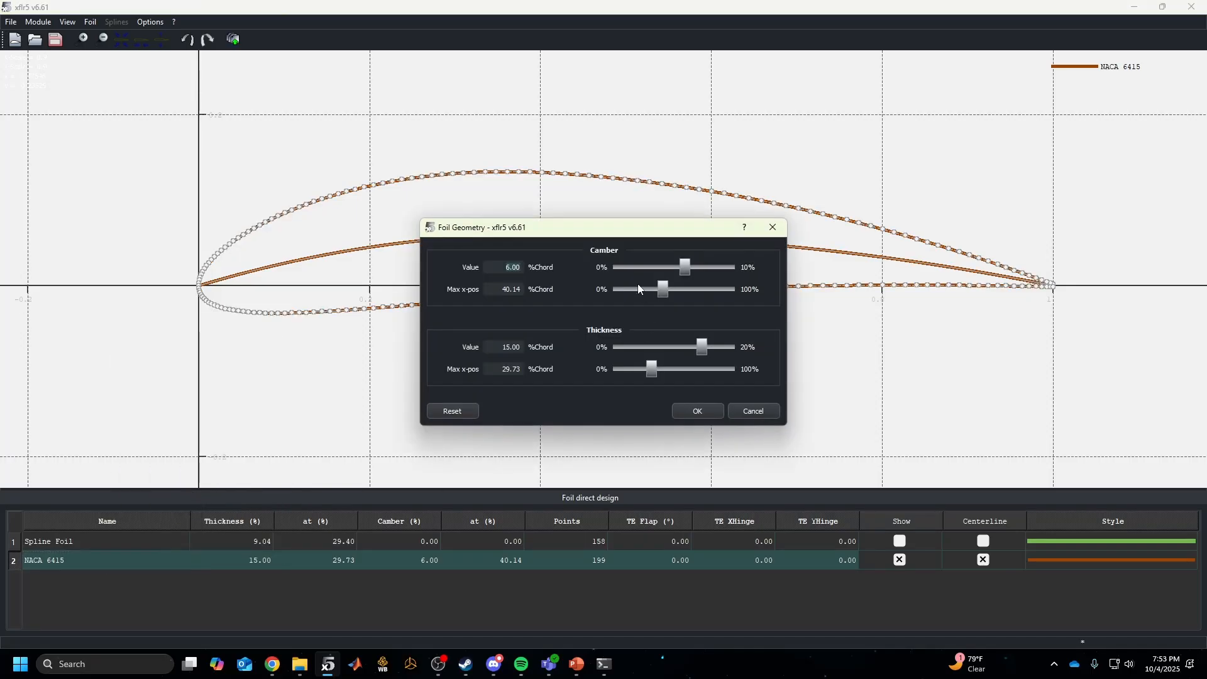
click(766, 232)
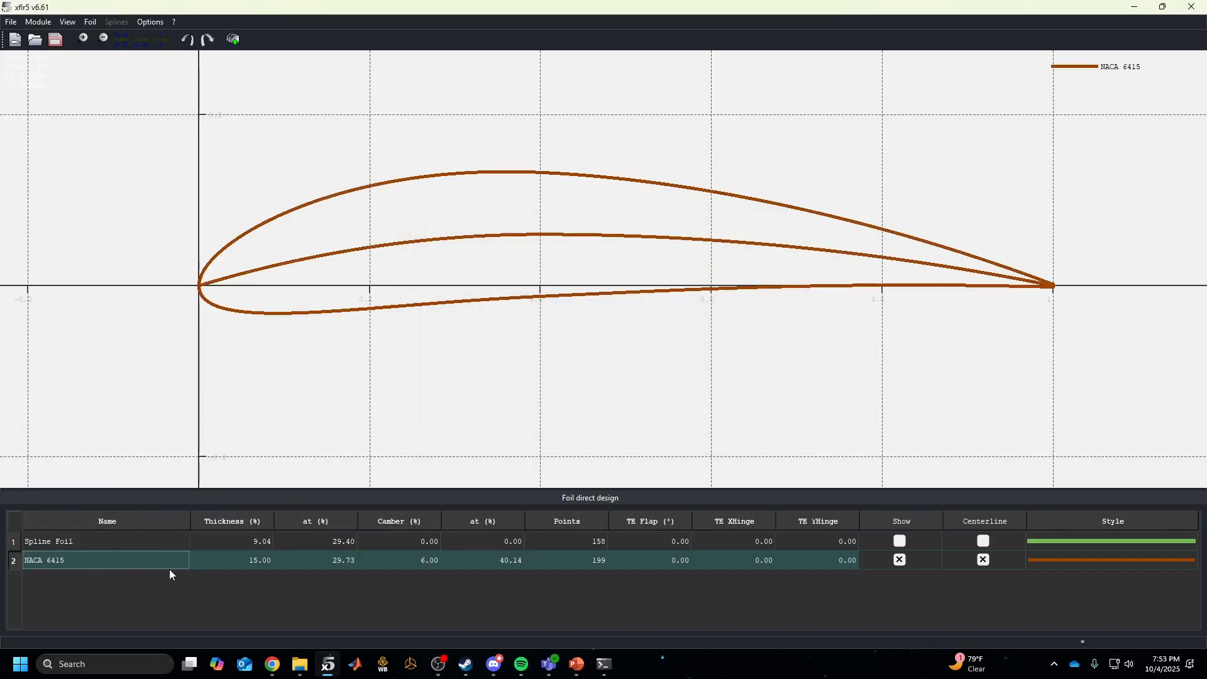
Bring up the flap settings for the NACA 6415 foil and move the dialog clear of the profile
right_click(146, 565)
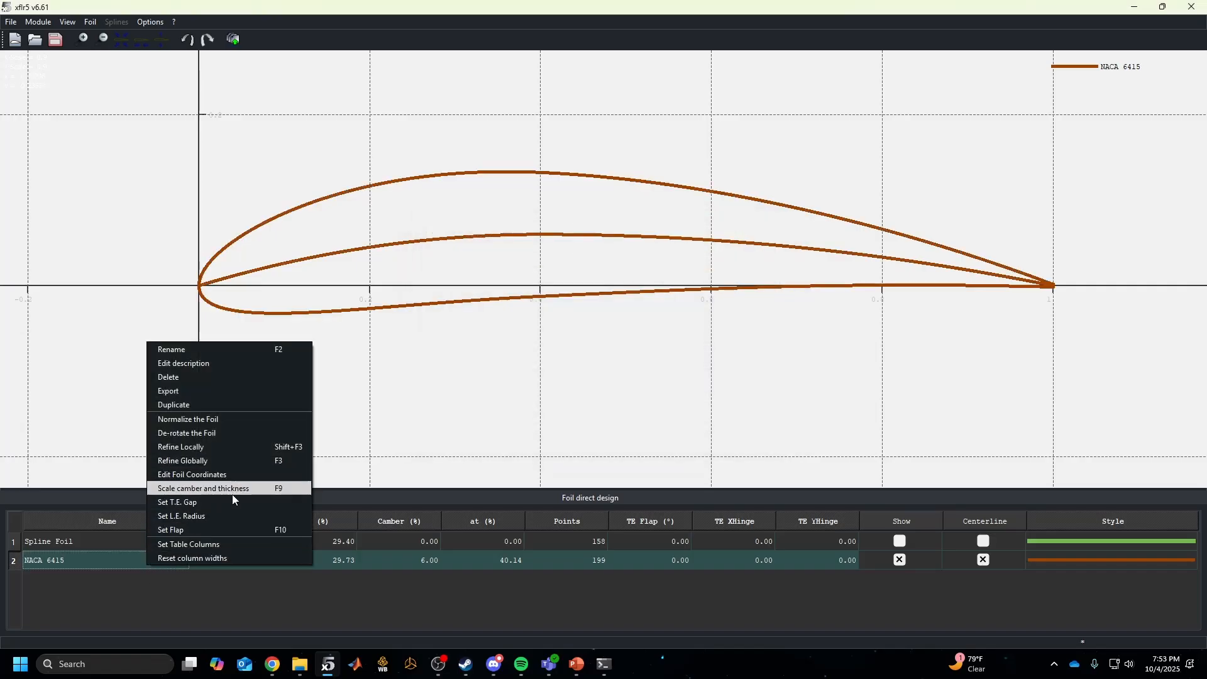
click(230, 529)
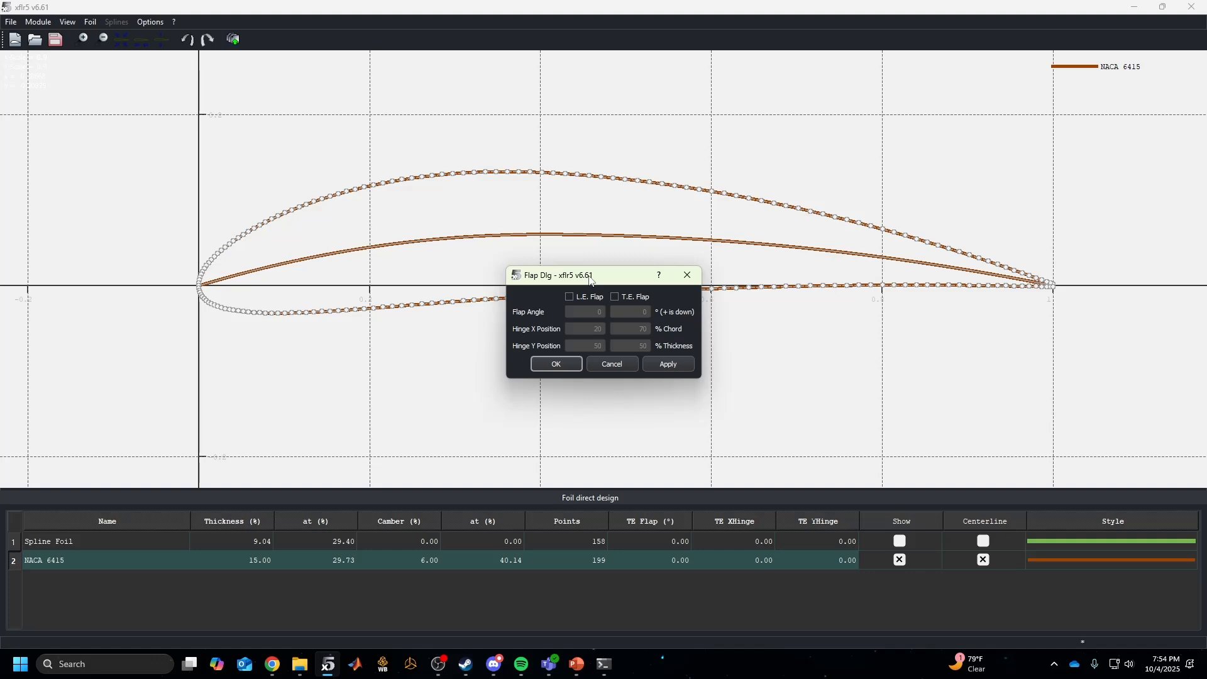
drag(591, 279, 559, 330)
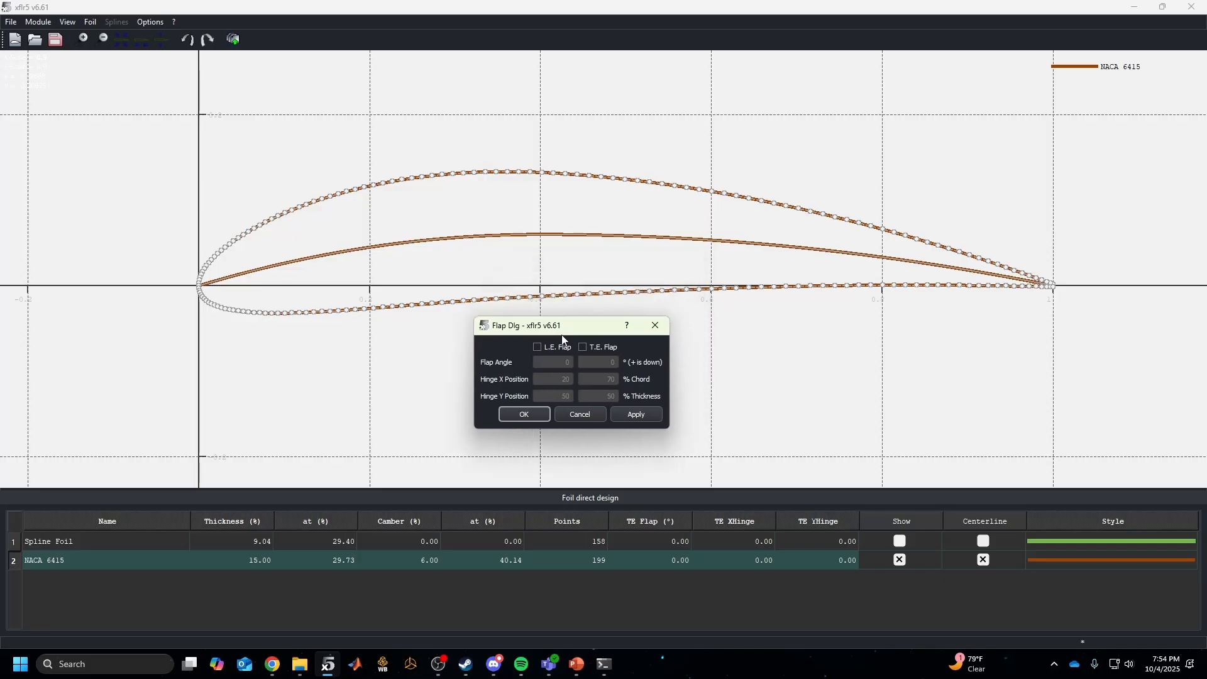
Try a leading-edge flap at a 15° angle on the foil and disable it again
click(541, 346)
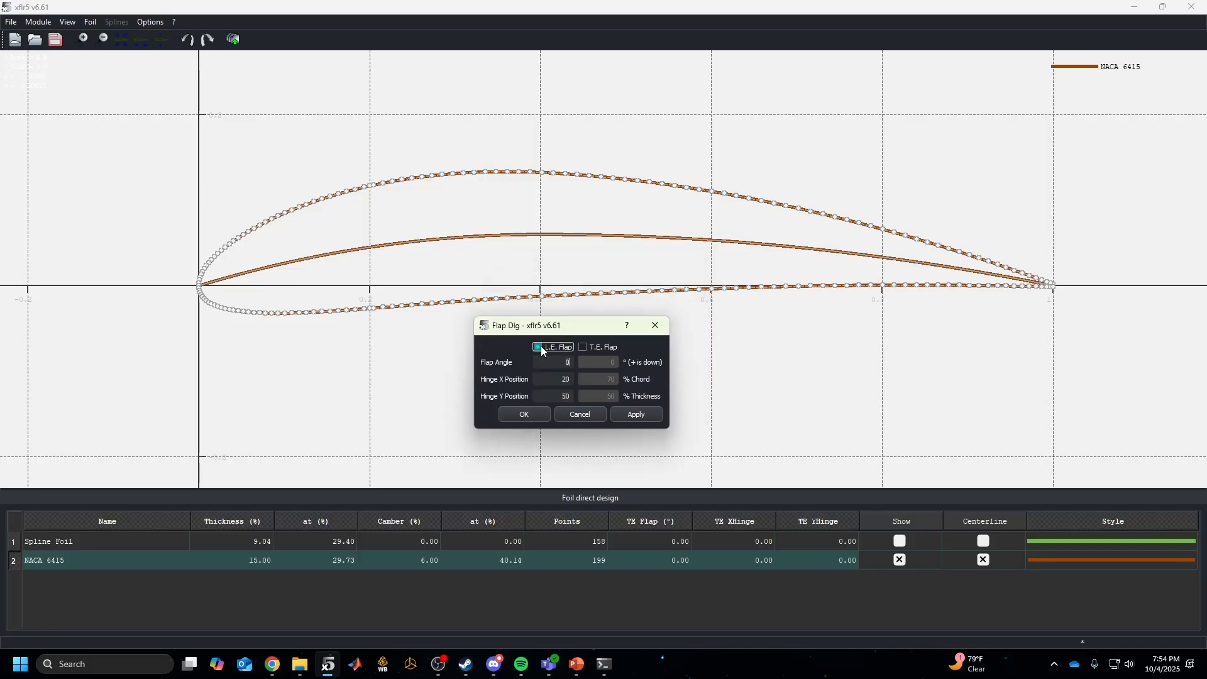
double_click(552, 361)
text(15)
click(553, 378)
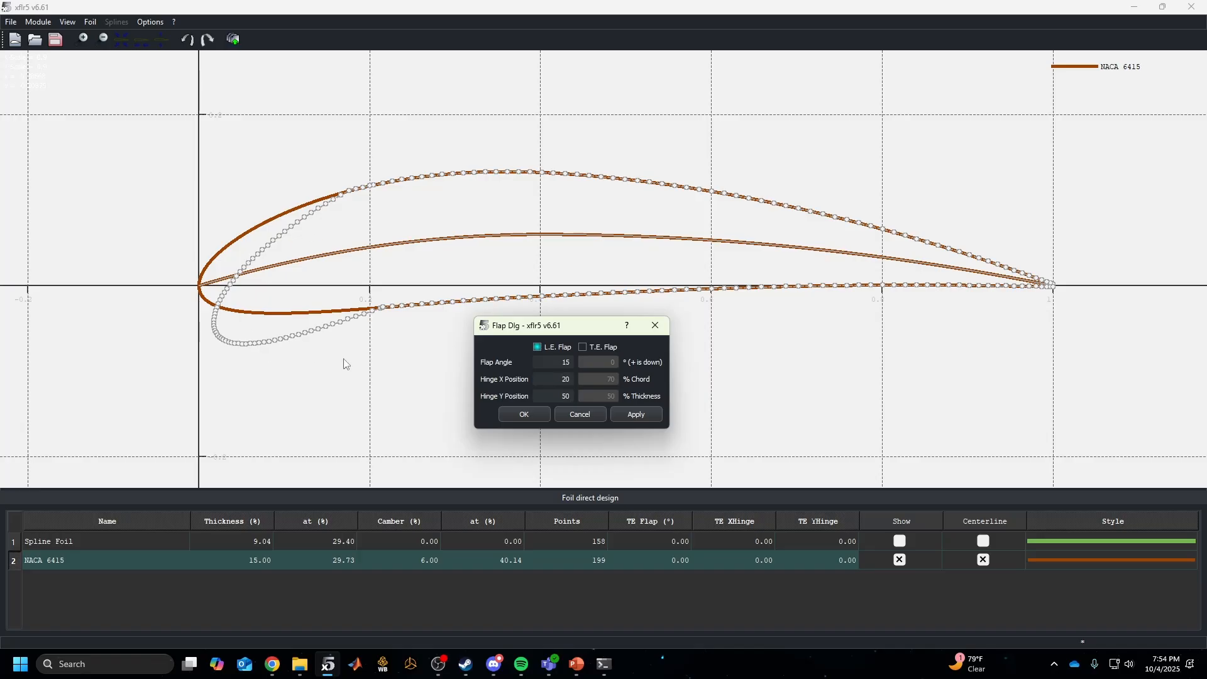
click(538, 347)
Enable the trailing-edge flap on NACA 6415 and set its angle to -15°
click(583, 347)
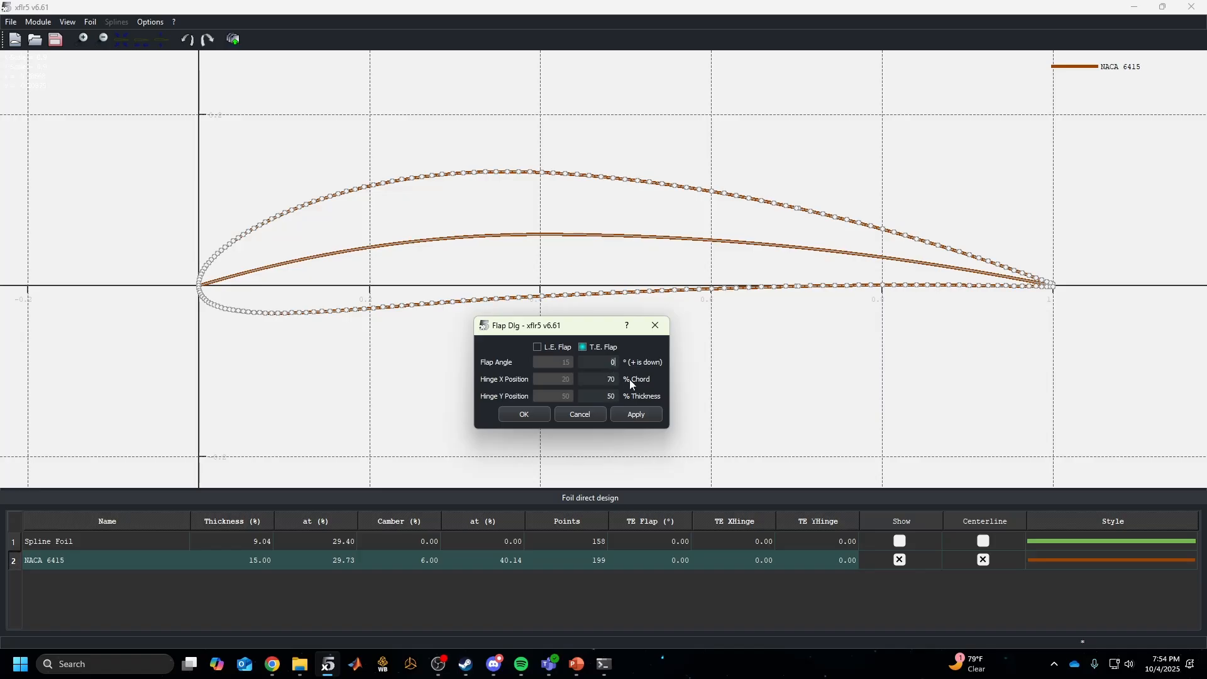
key(BackSpace)
text(-15)
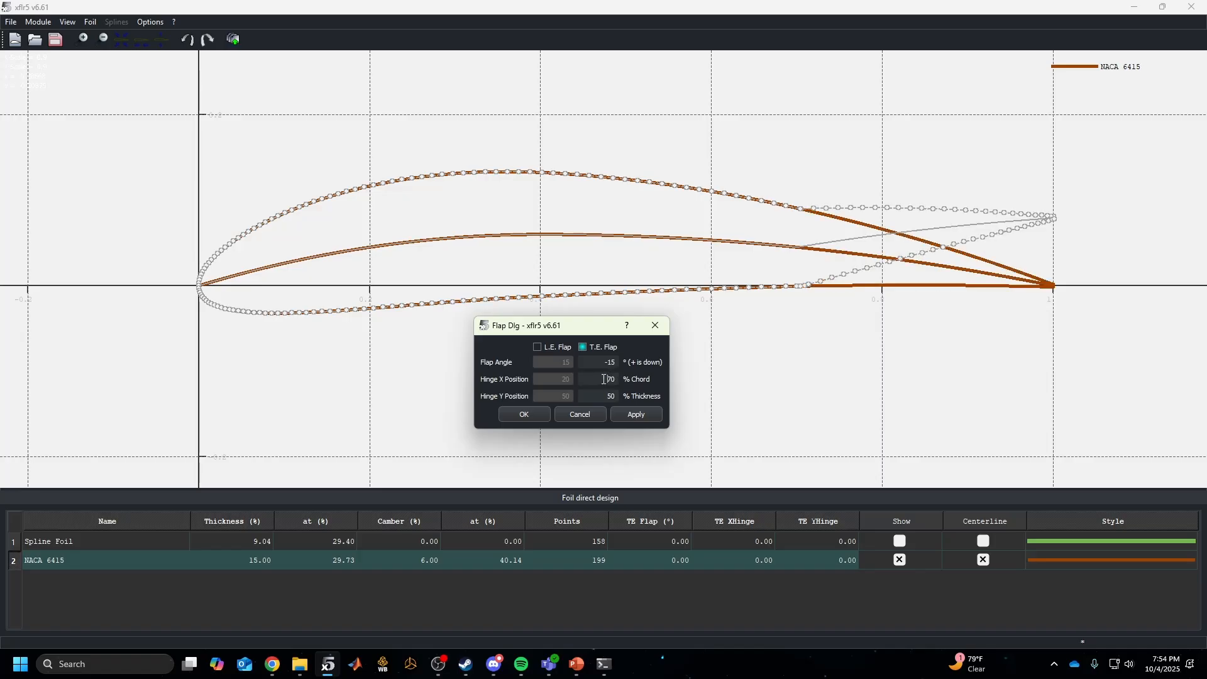
Try the trailing-edge flap's hinge X position at 20% chord and return it to 70%
drag(605, 378, 621, 381)
key(BackSpace)
text(20)
key(Return)
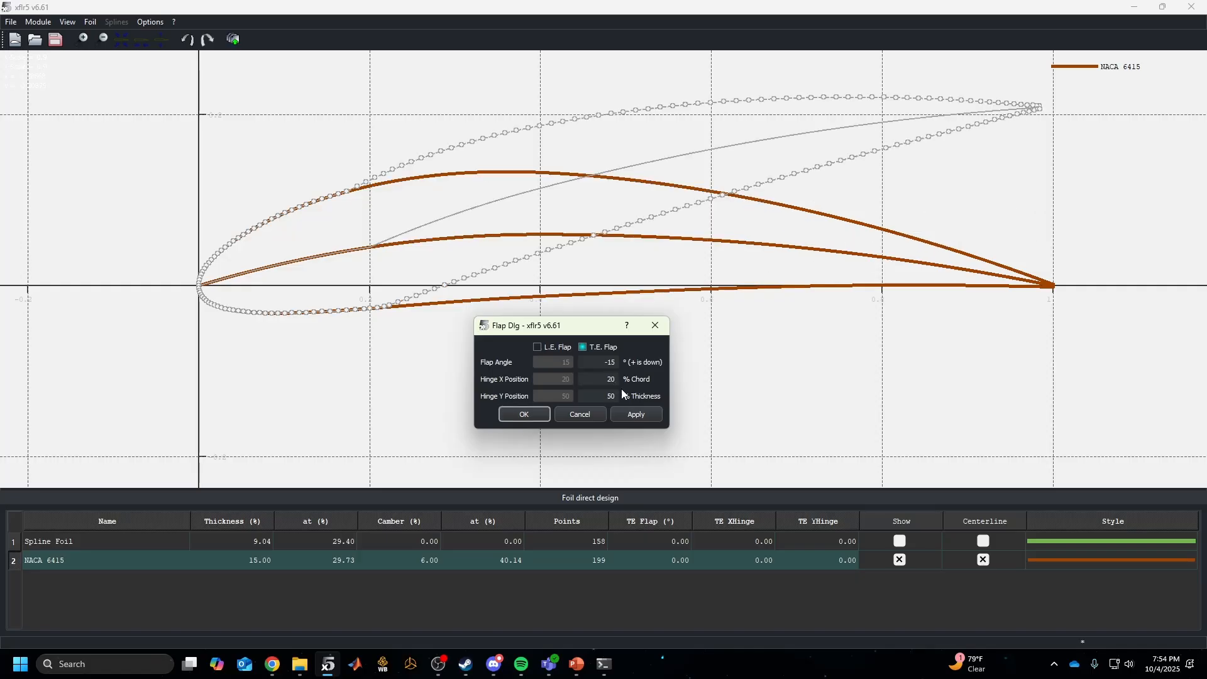
click(607, 380)
key(Return)
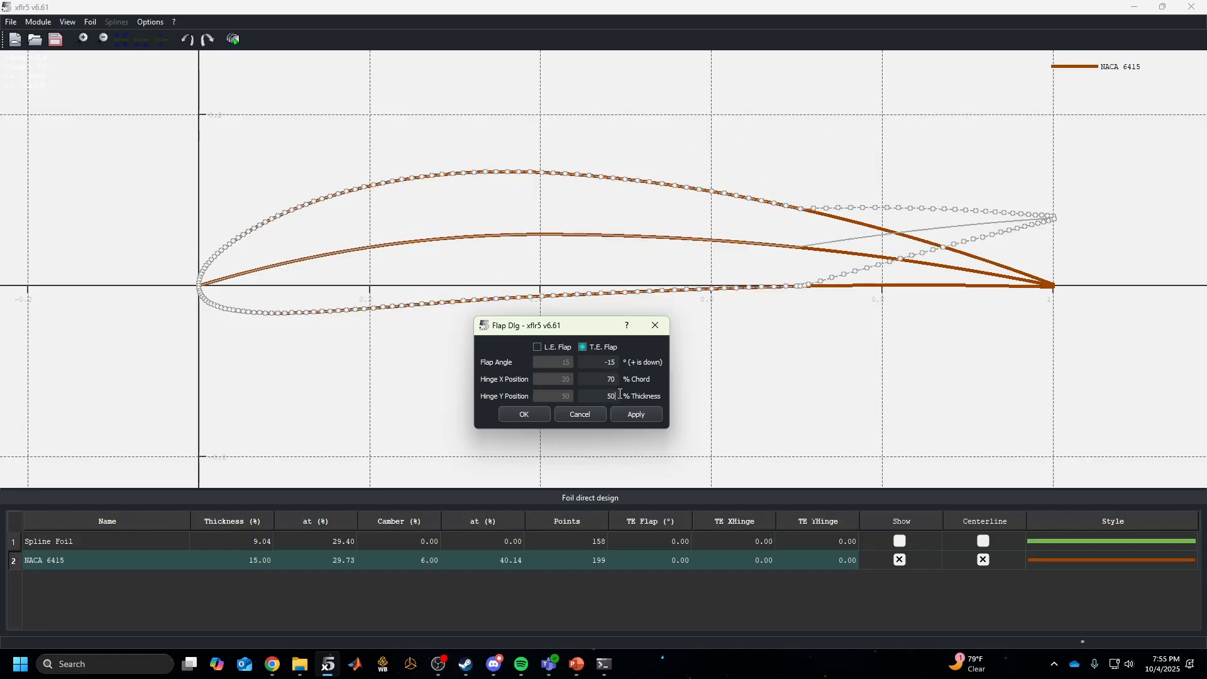
Set the trailing-edge flap's hinge Y position to 100% thickness and preview it on the foil
key(BackSpace)
key(BackSpace)
text(100)
key(Return)
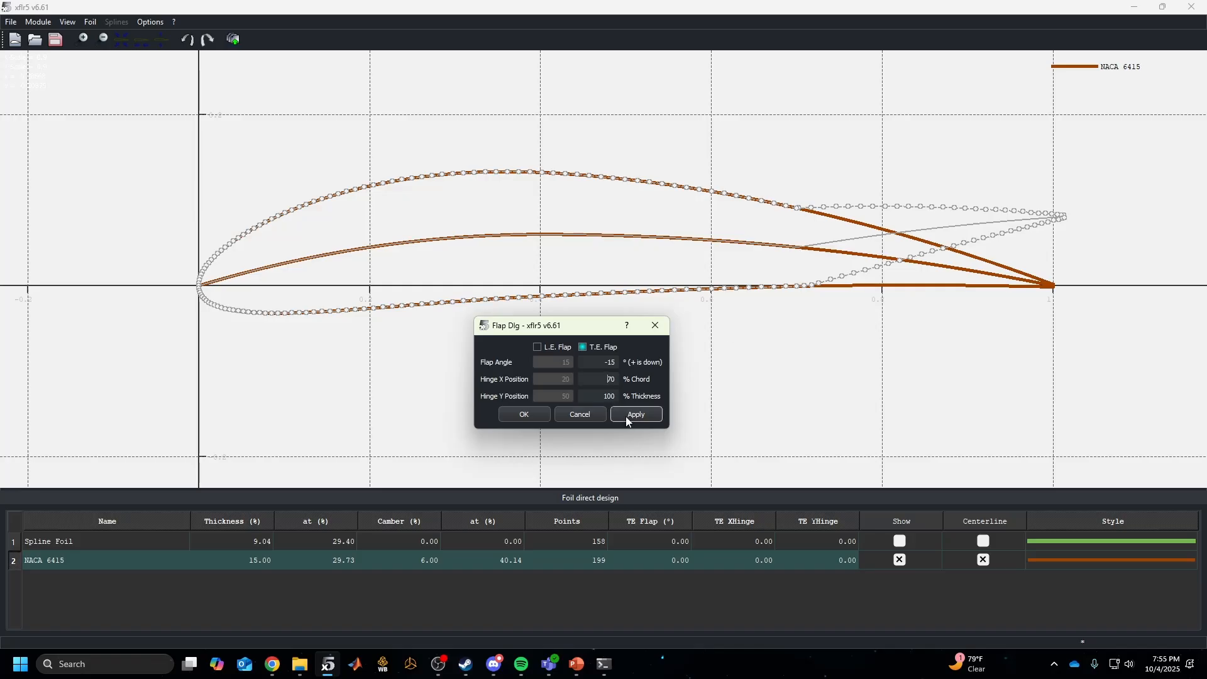
Try the trailing-edge flap at -10° and -50°, and return its angle to -15°
key(BackSpace)
text(0)
click(616, 374)
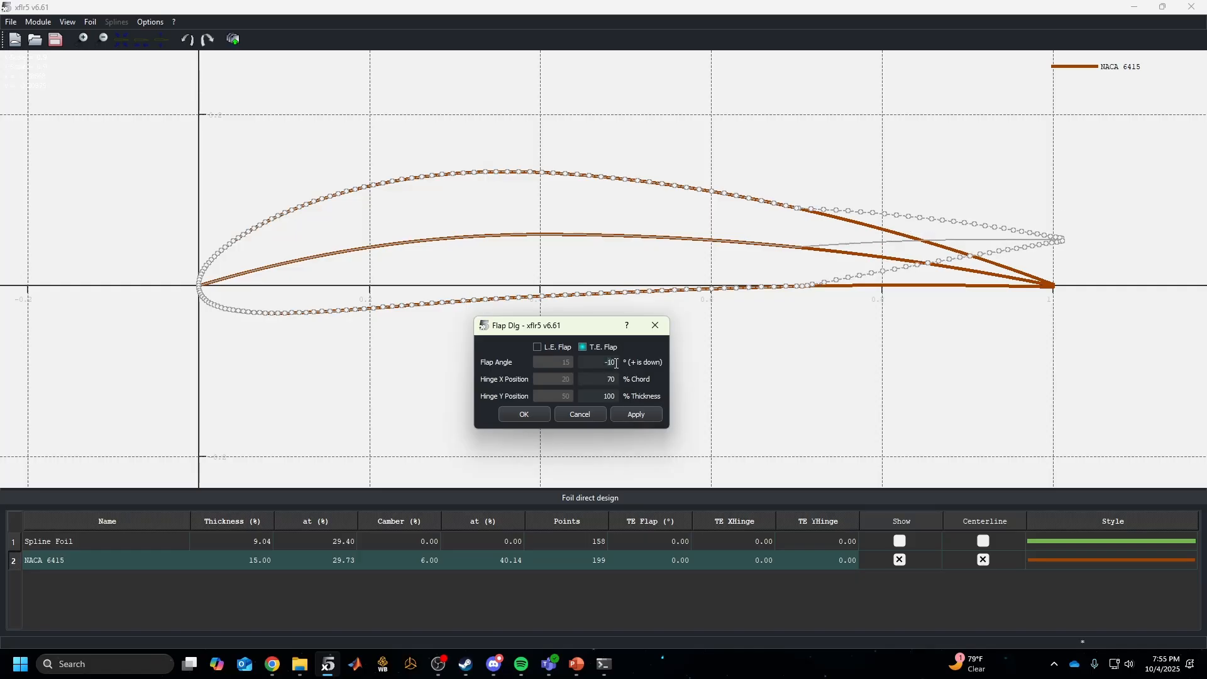
click(615, 363)
key(BackSpace)
key(BackSpace)
text(50)
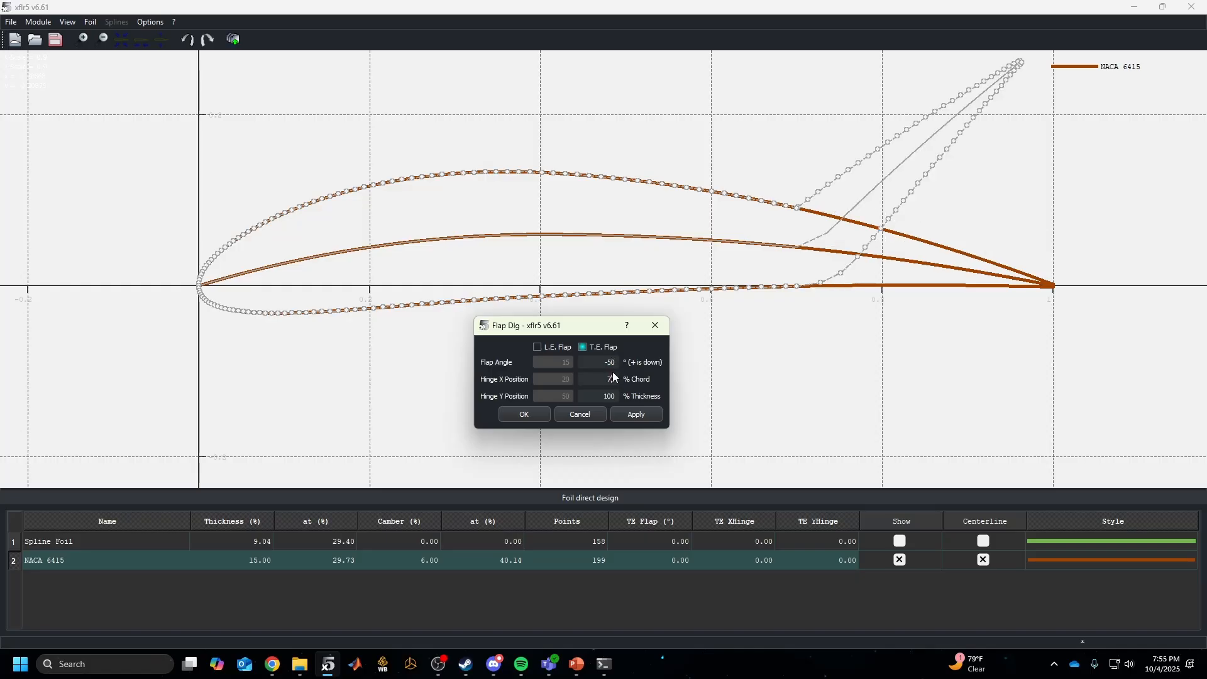
key(Return)
key(Return)
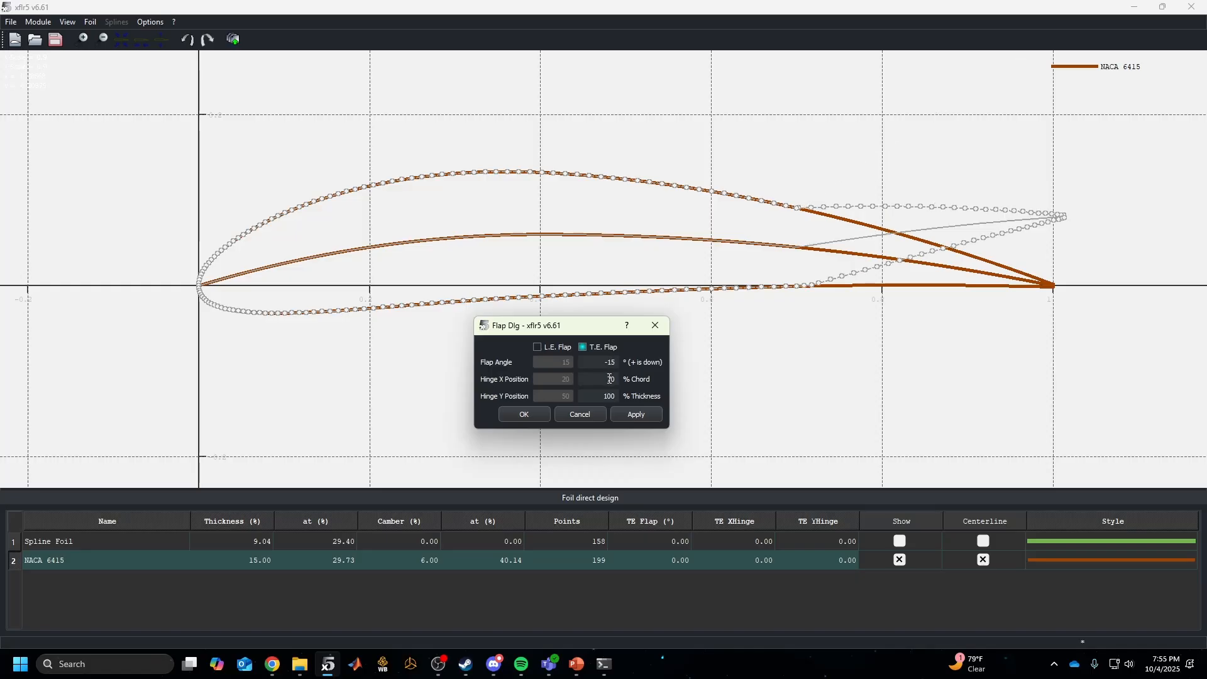
Apply the flap settings and save the flapped profile as a new foil named NACA 6415-n15
click(621, 419)
click(516, 417)
click(481, 161)
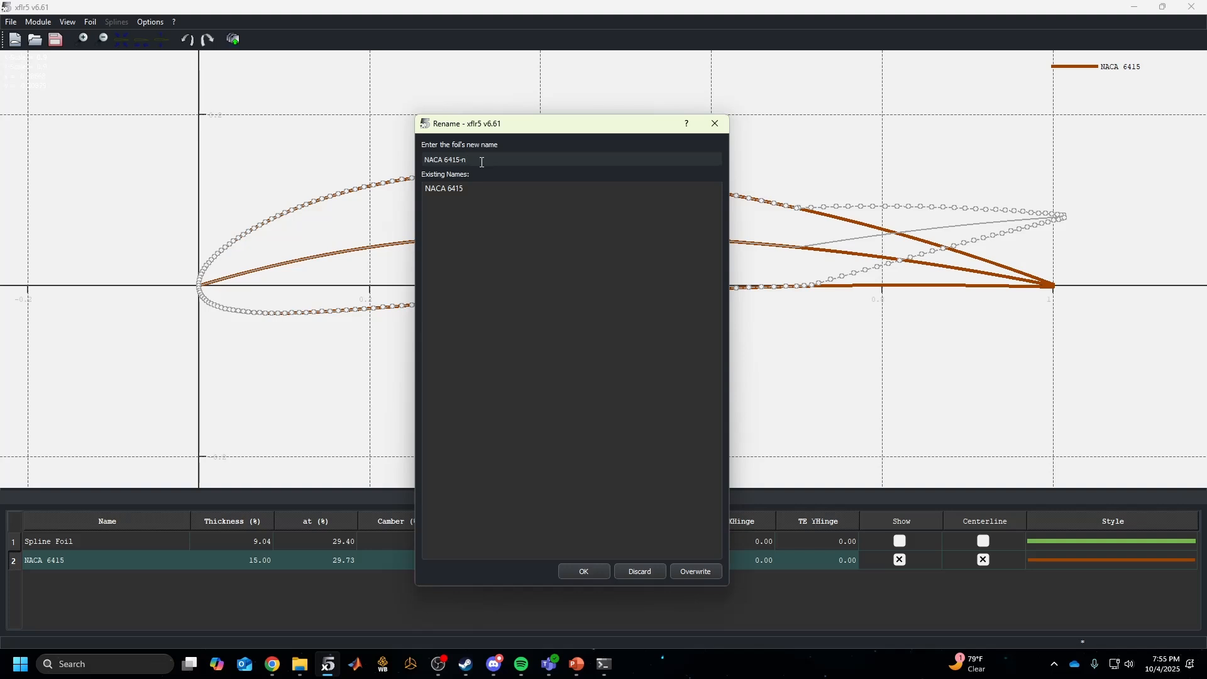
click(588, 570)
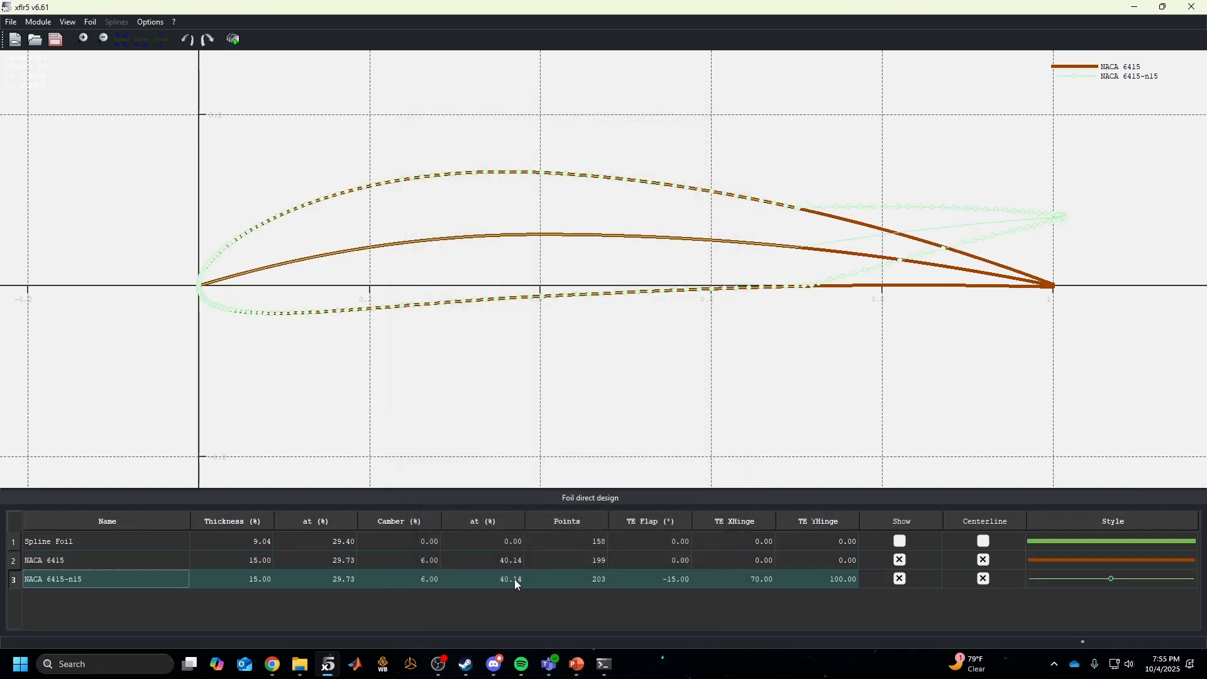
Give the NACA 6415-n15 foil a crimson colour and a thicker line
right_click(1142, 582)
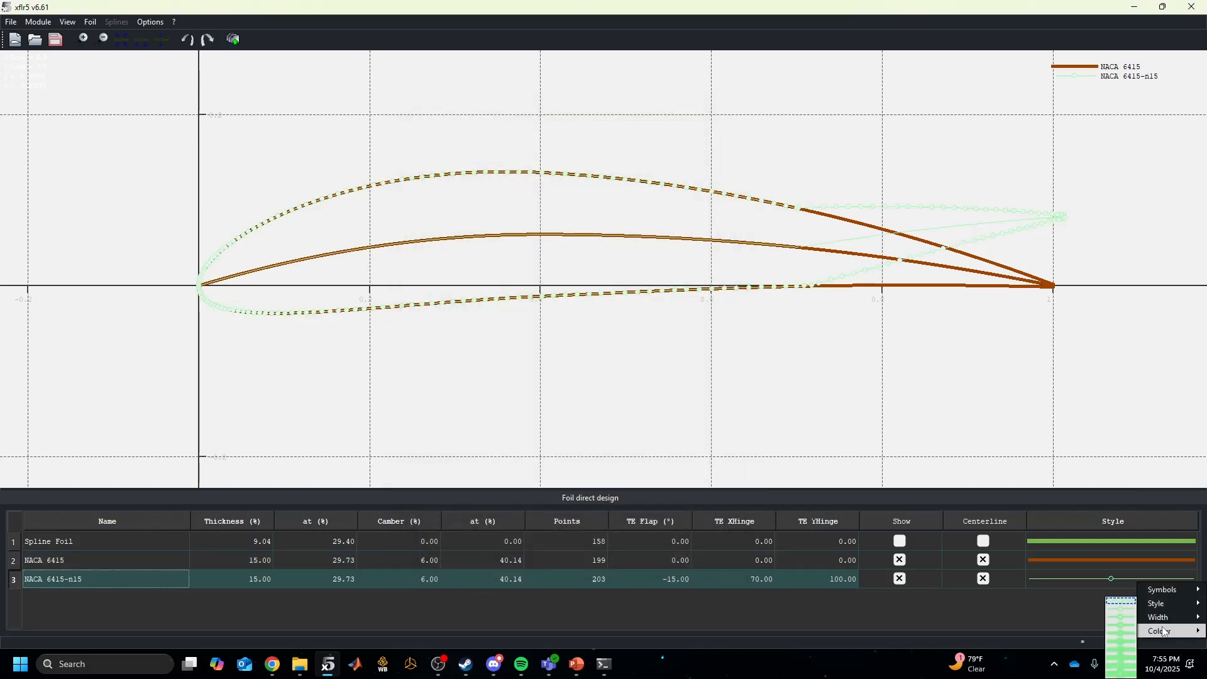
mouse_move(1162, 630)
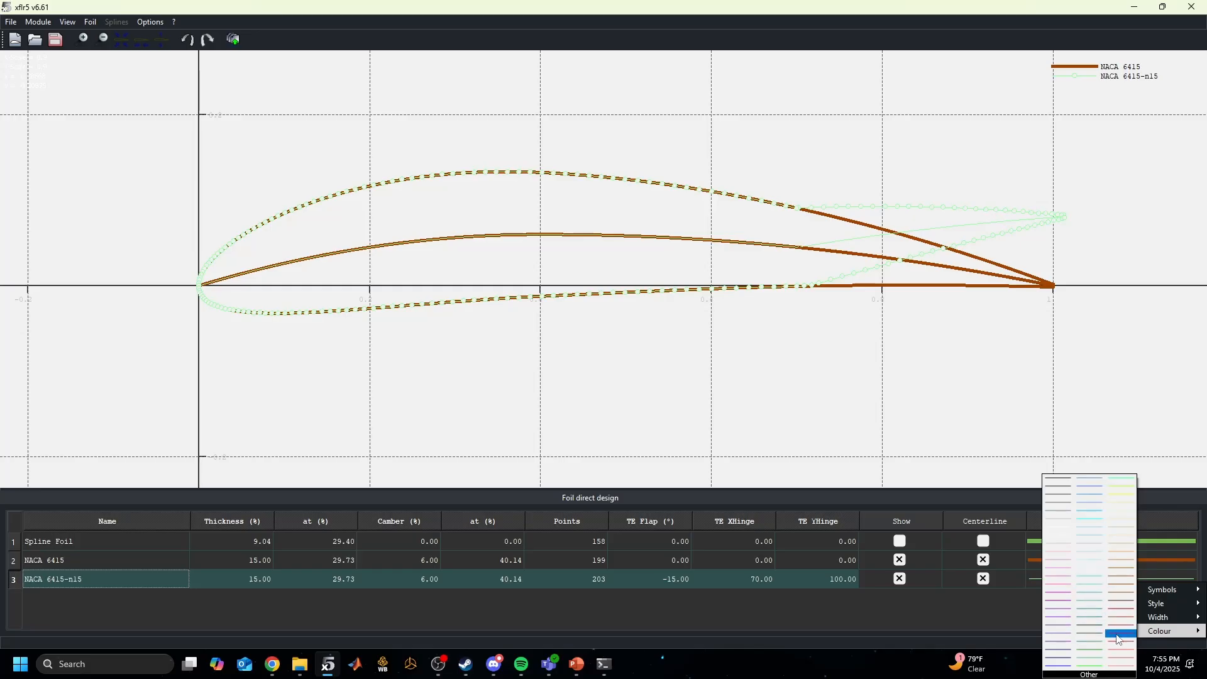
click(1122, 635)
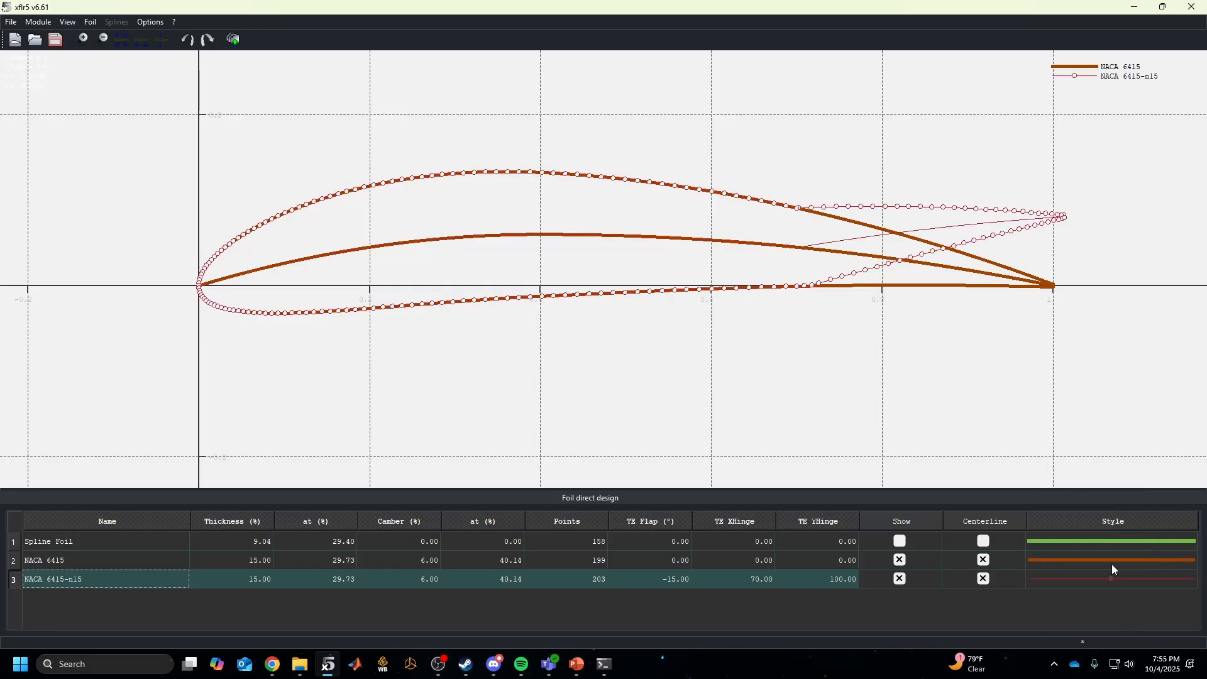
mouse_move(1154, 629)
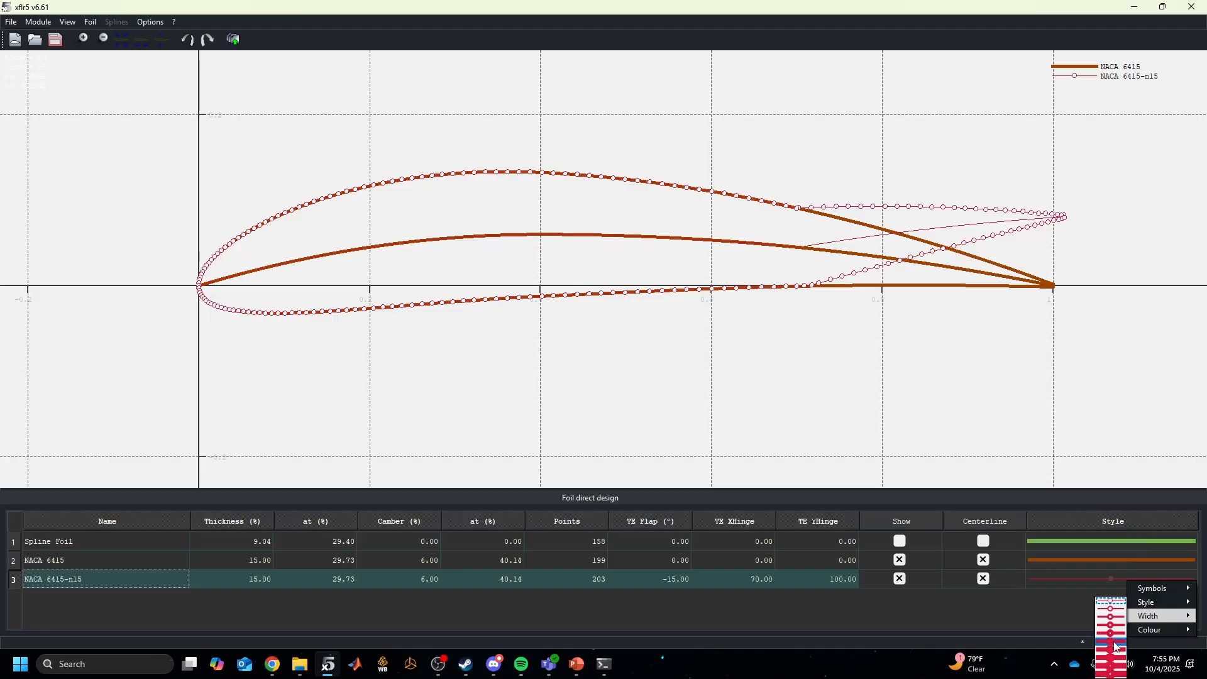
click(1116, 648)
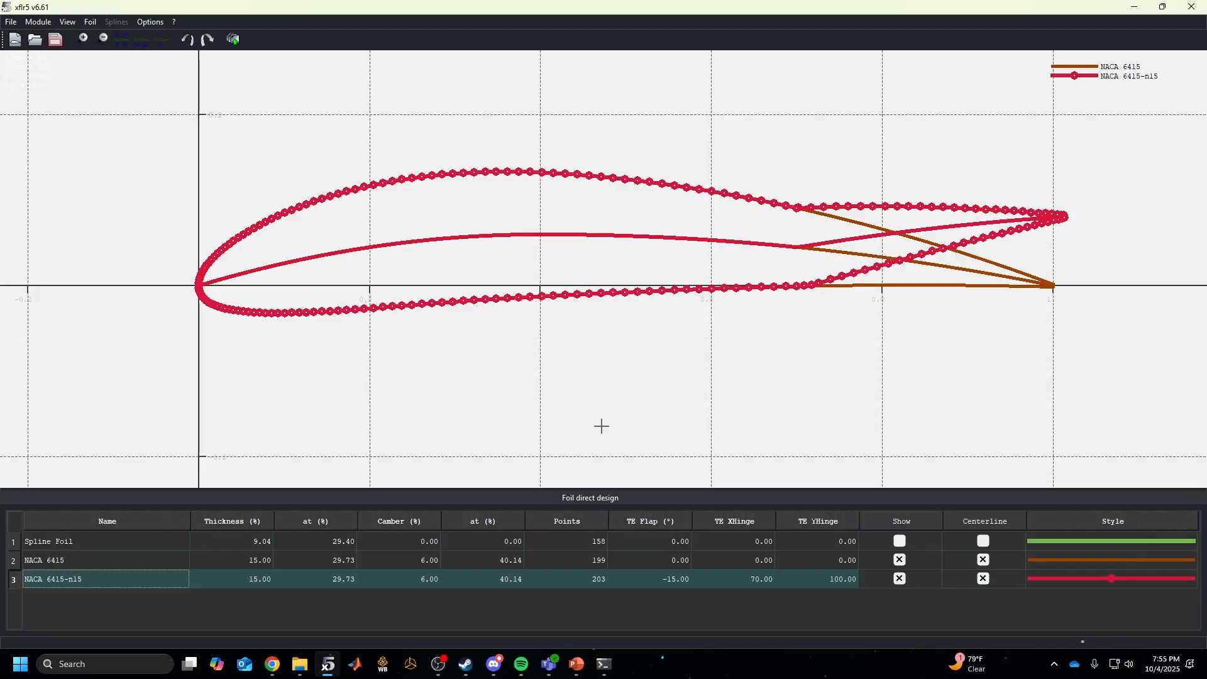
Set the trailing-edge flap of NACA 6415-n15 to 15° and save the result as a new foil, NACA 6415-p15
right_click(117, 584)
click(142, 543)
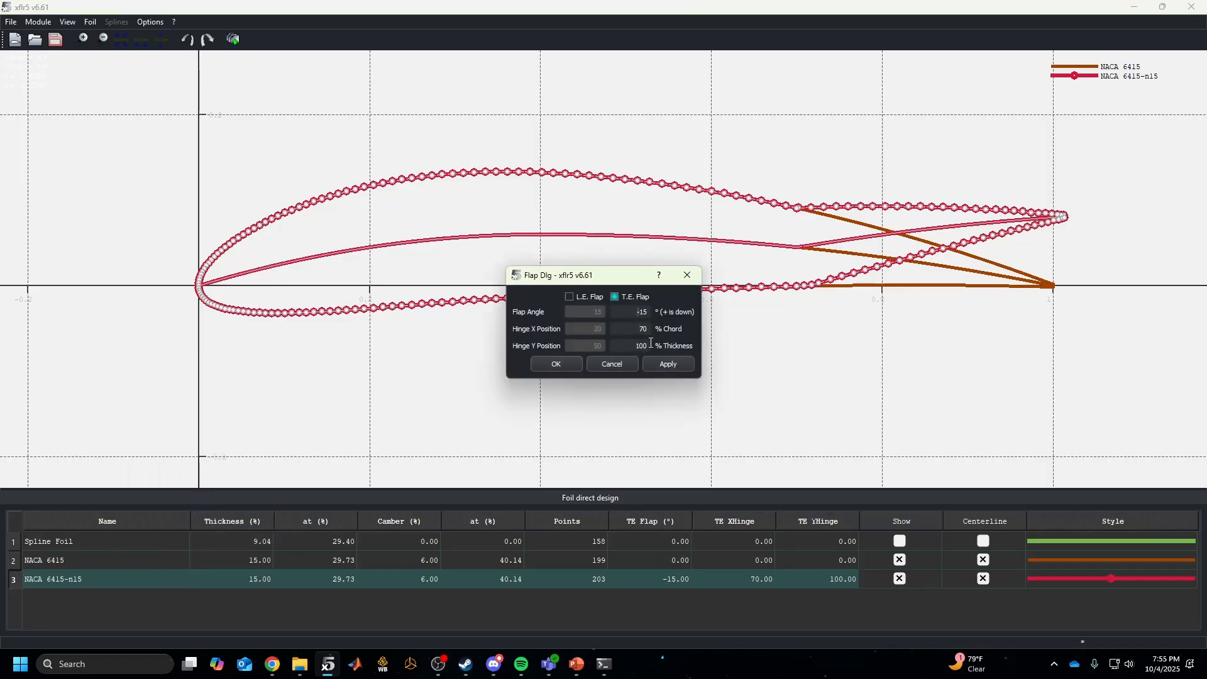
click(668, 364)
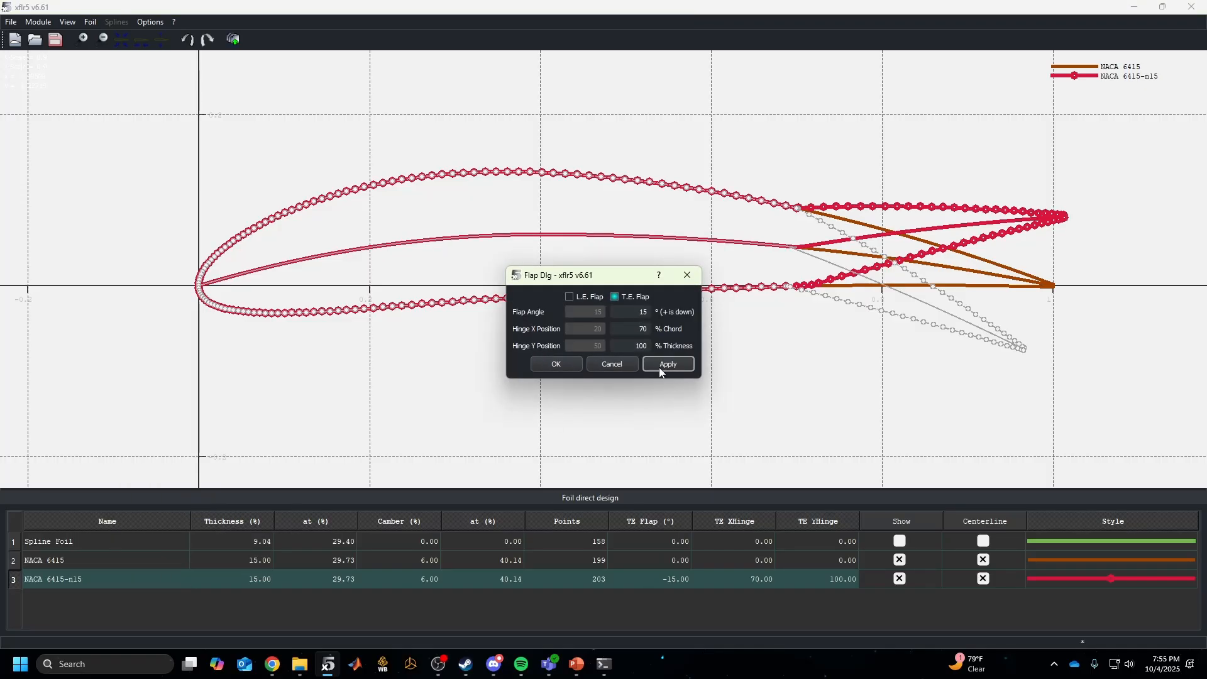
click(556, 364)
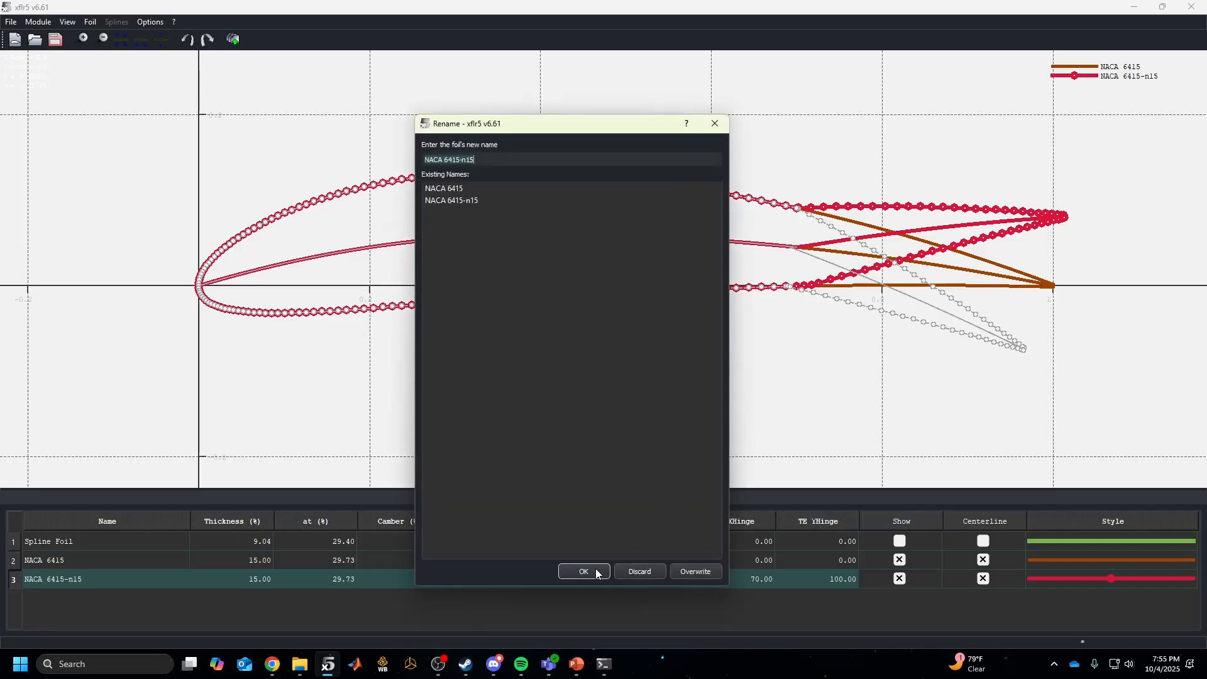
click(468, 159)
key(BackSpace)
text(p)
click(585, 571)
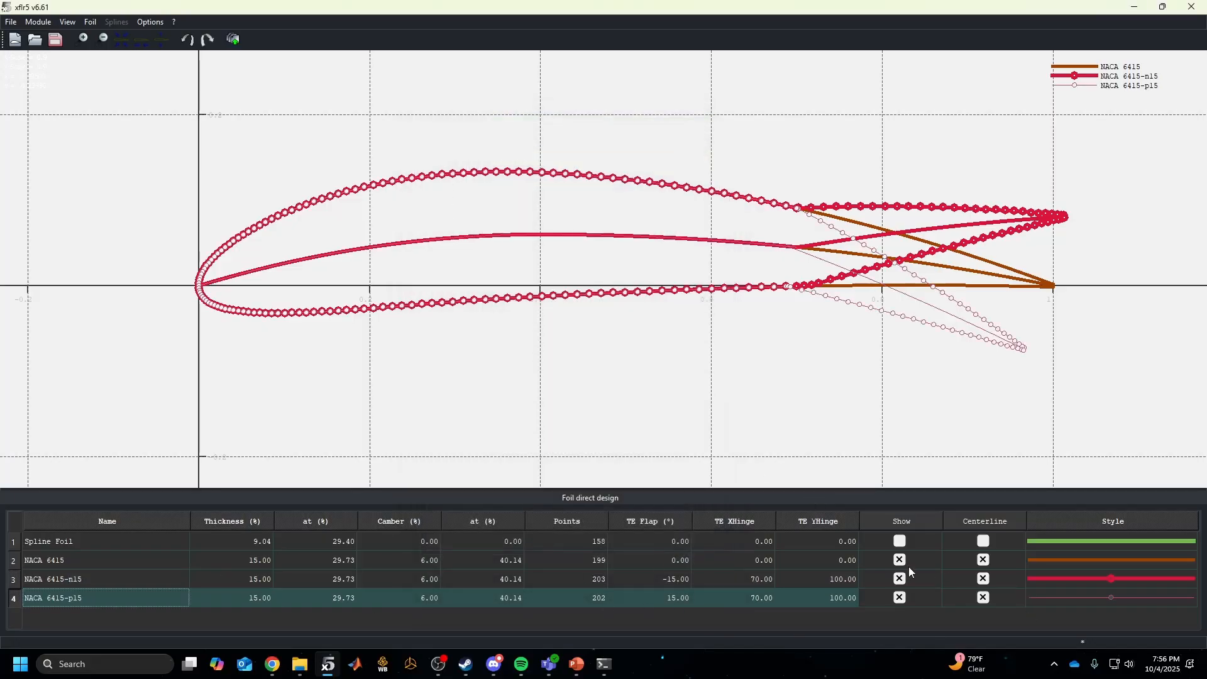
Give the NACA 6415-p15 foil a pink colour and a thicker line
click(1102, 597)
mouse_move(1139, 642)
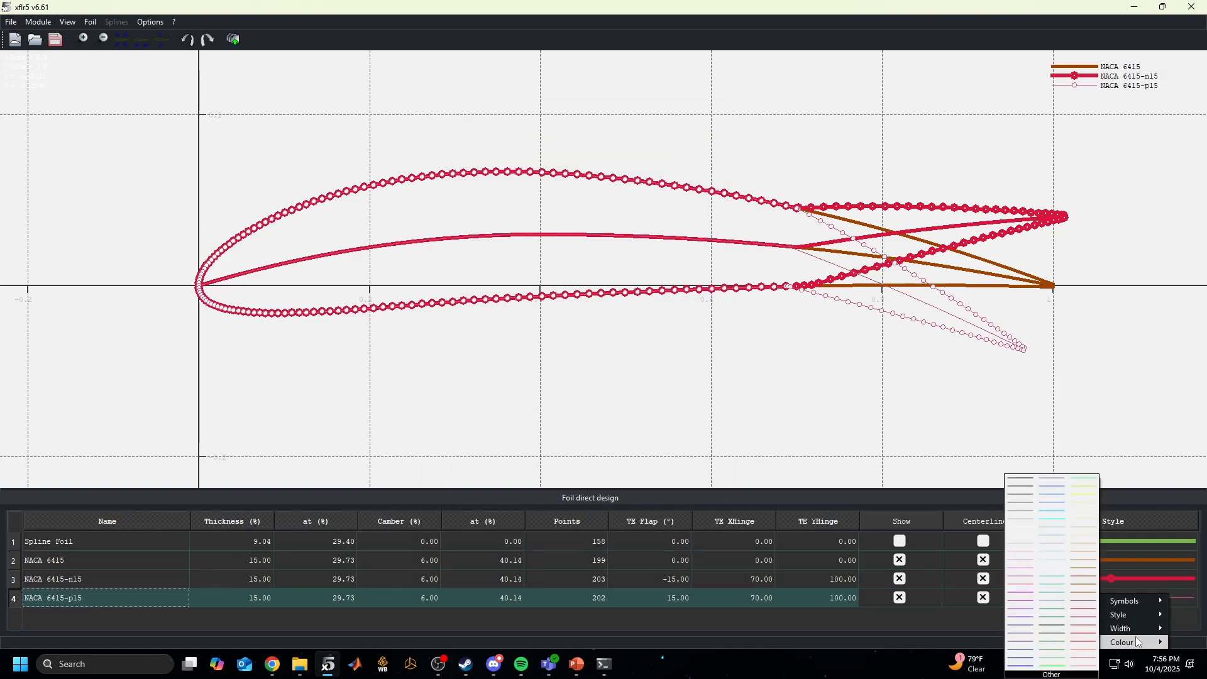
click(1185, 658)
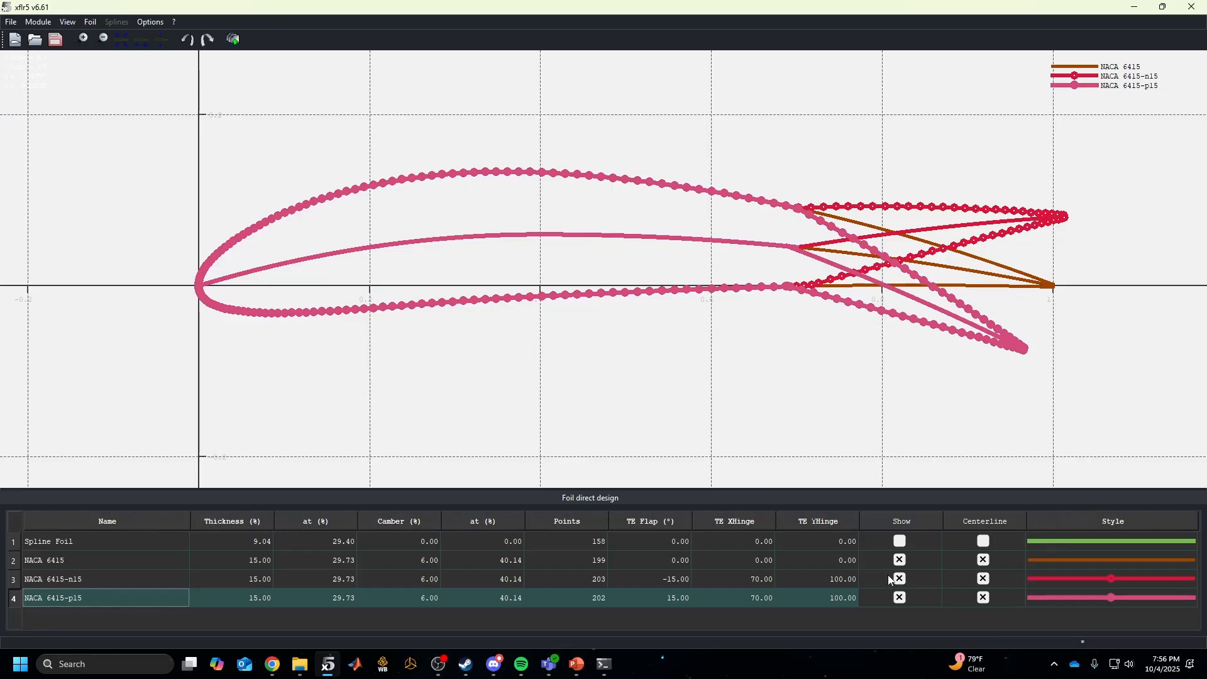
Examine NACA 6415, NACA 6415-n15 and NACA 6415-p15 one at a time by toggling their visibility
click(900, 597)
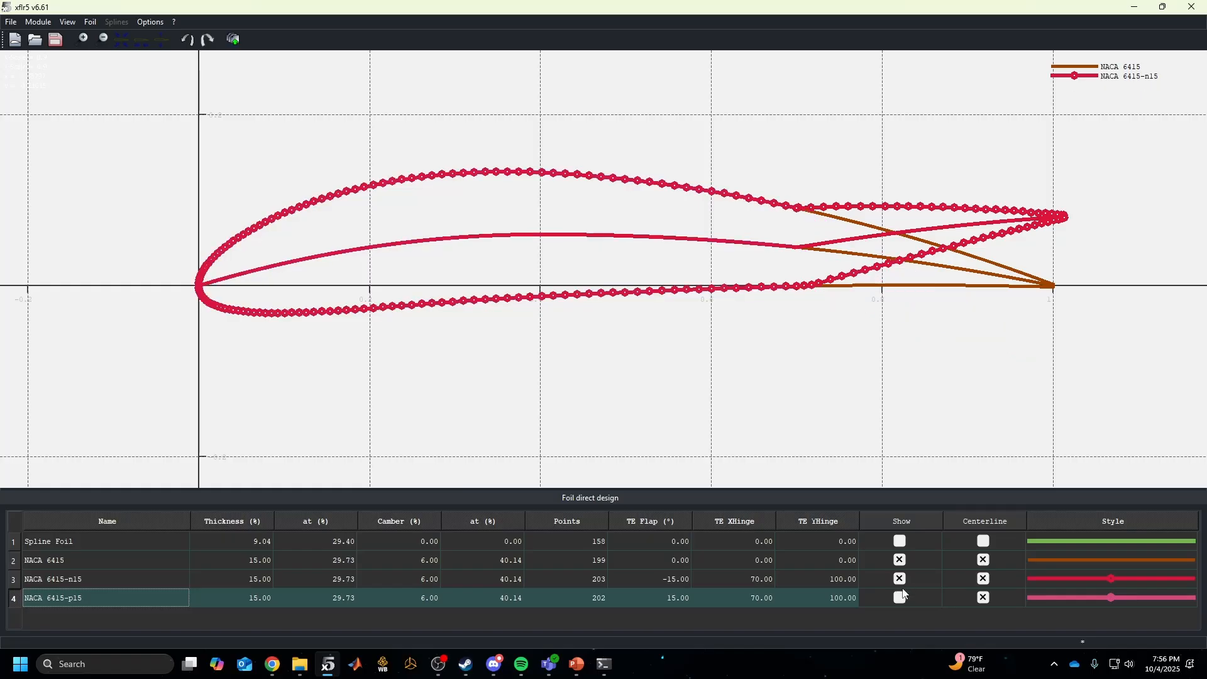
click(900, 578)
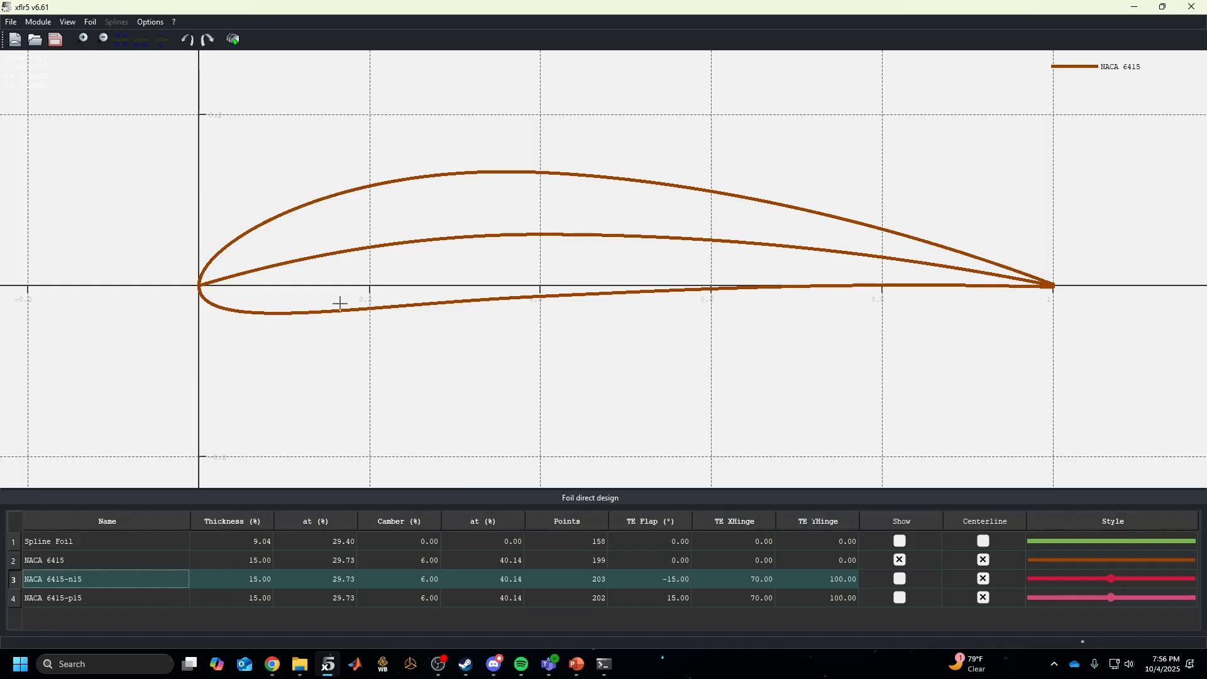
click(901, 579)
click(899, 560)
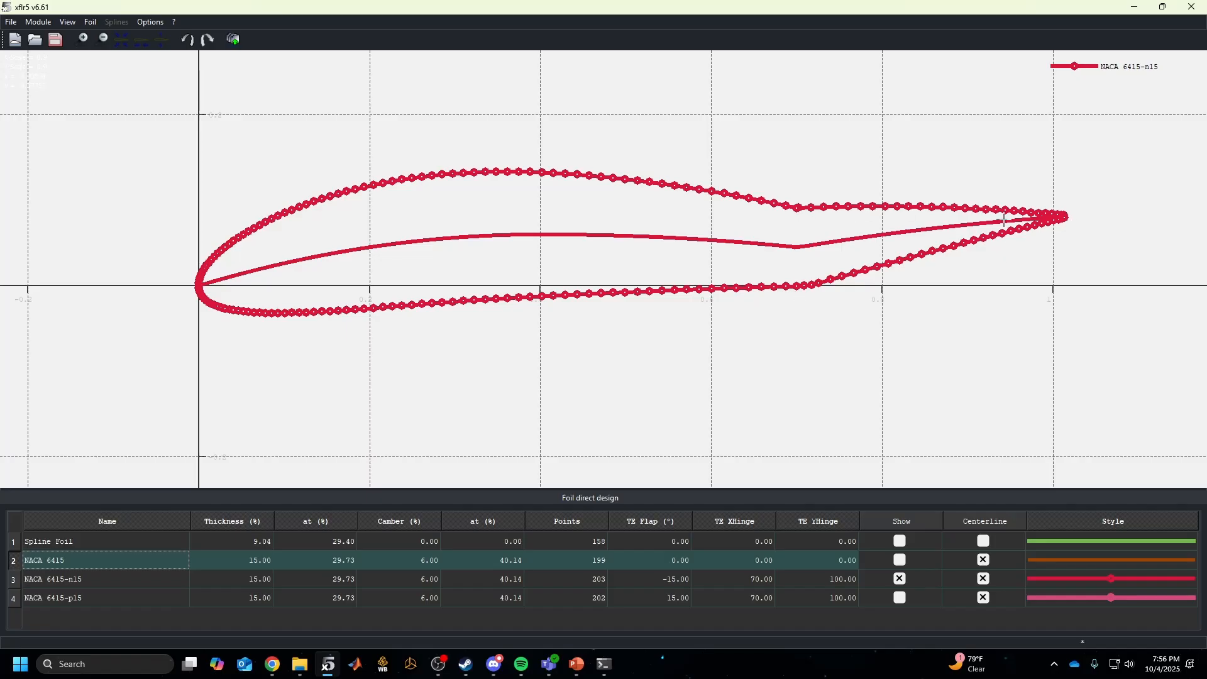
click(900, 580)
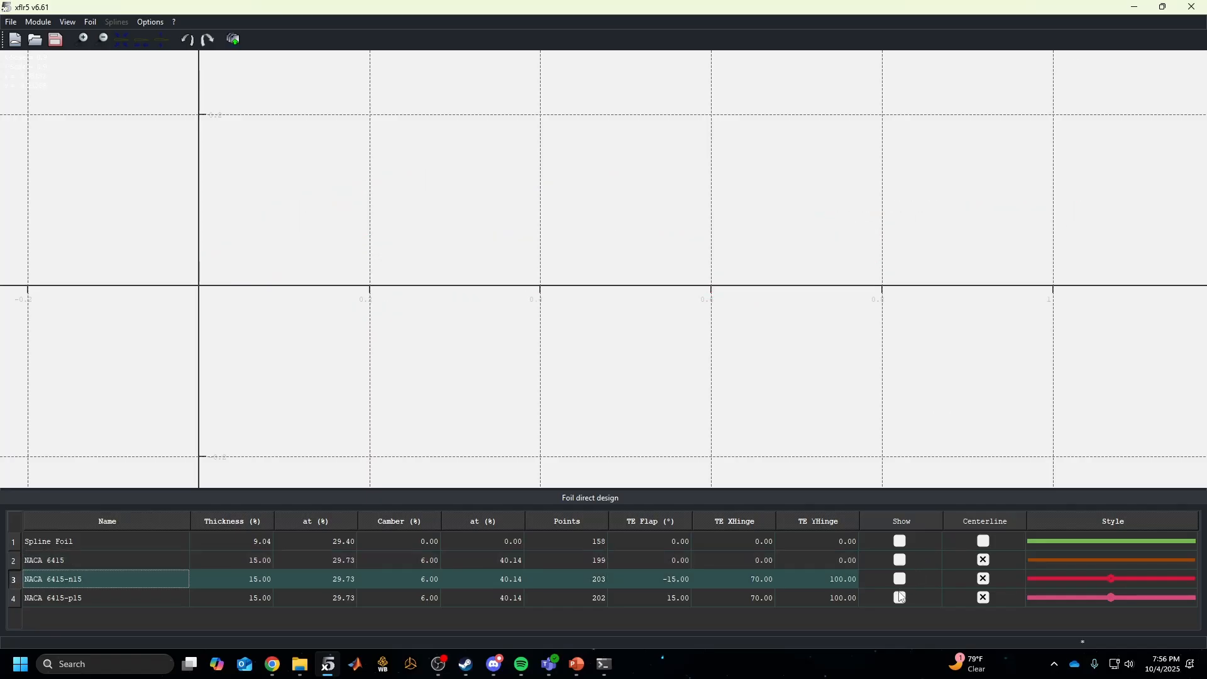
click(900, 598)
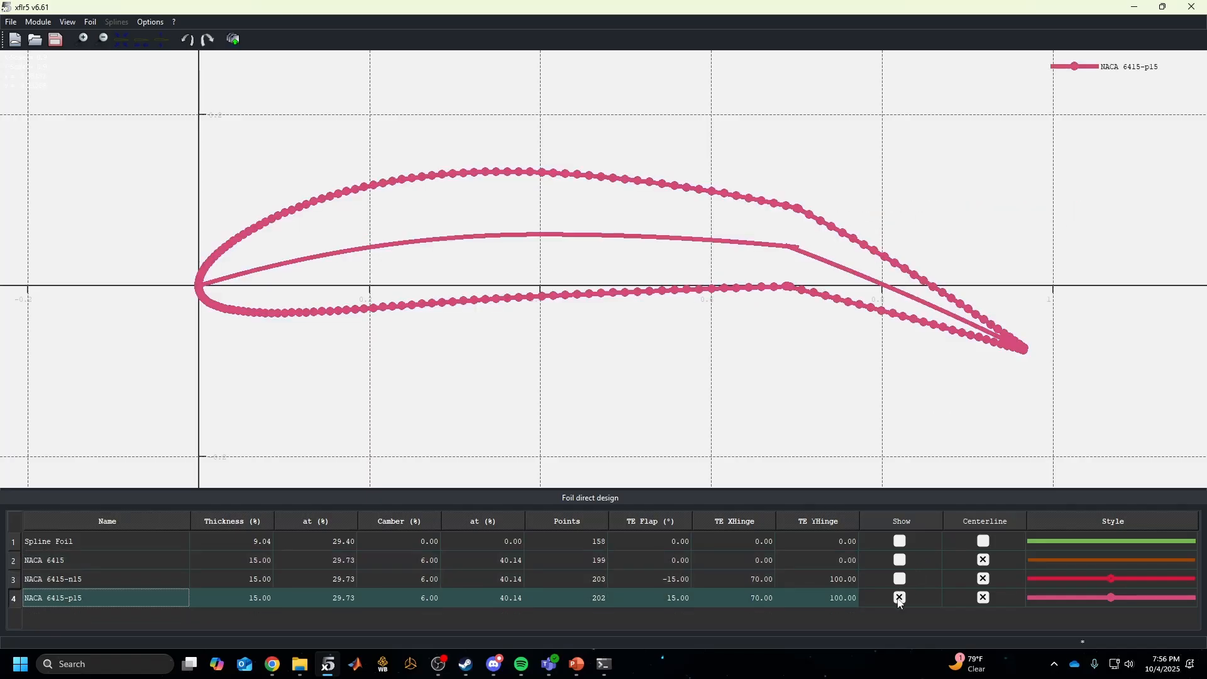
Review the flap angle and hinge settings of NACA 6415-p15 and close them without changes
right_click(166, 592)
click(217, 556)
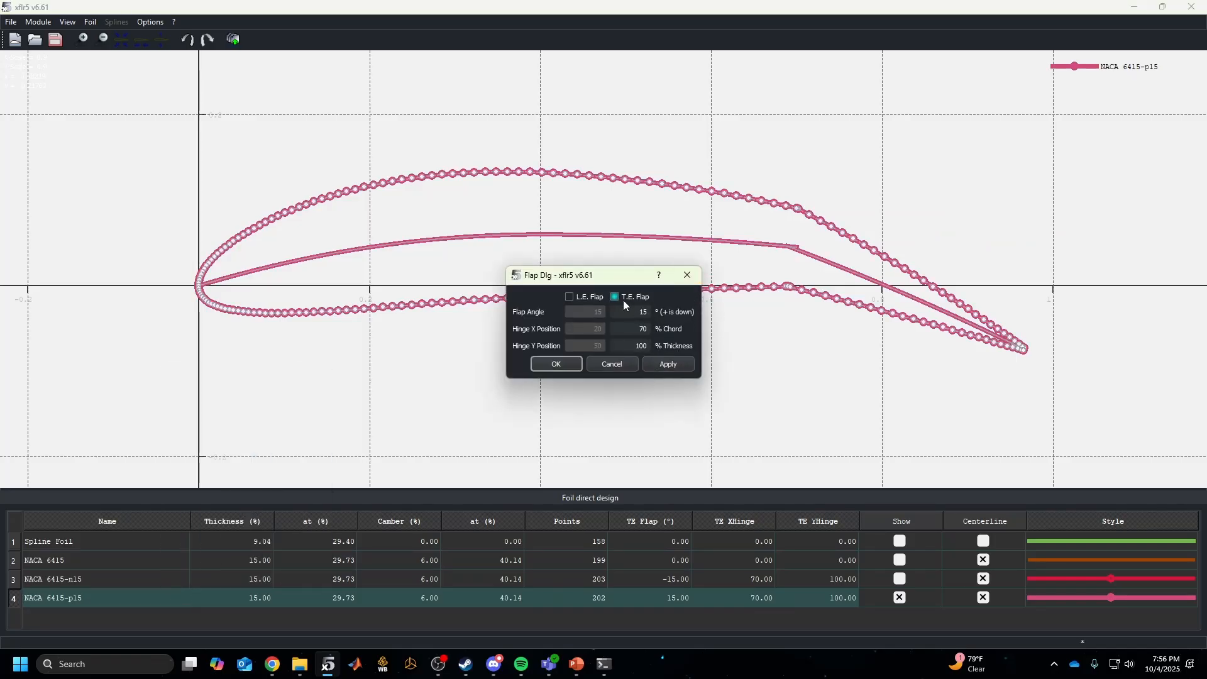
drag(640, 314, 650, 317)
click(650, 347)
click(687, 274)
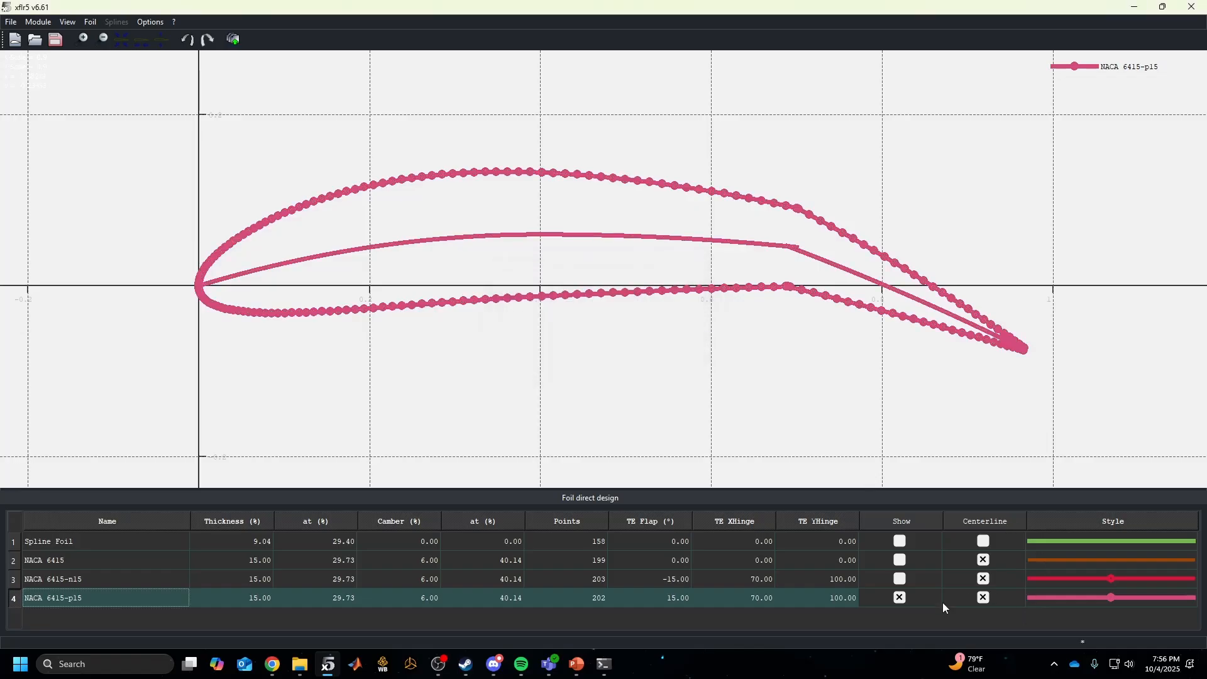
Show NACA 6415-n15 and NACA 6415 again and switch to the XFoil Direct Analysis module
click(900, 578)
click(900, 559)
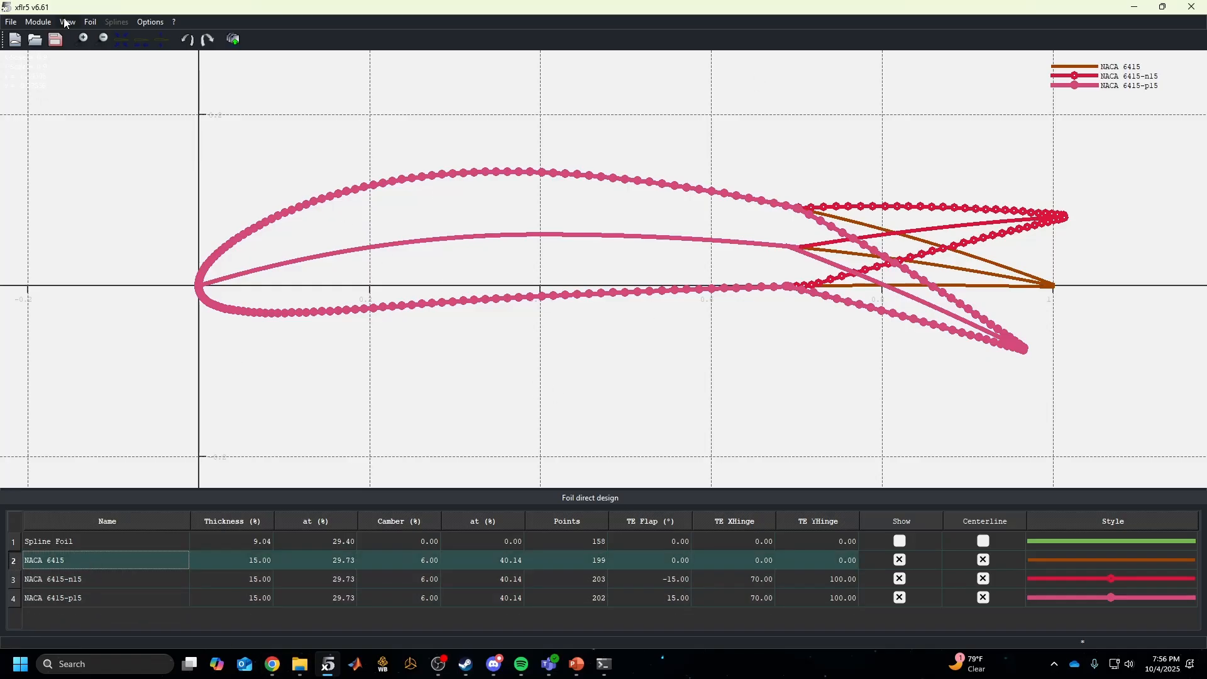
click(38, 22)
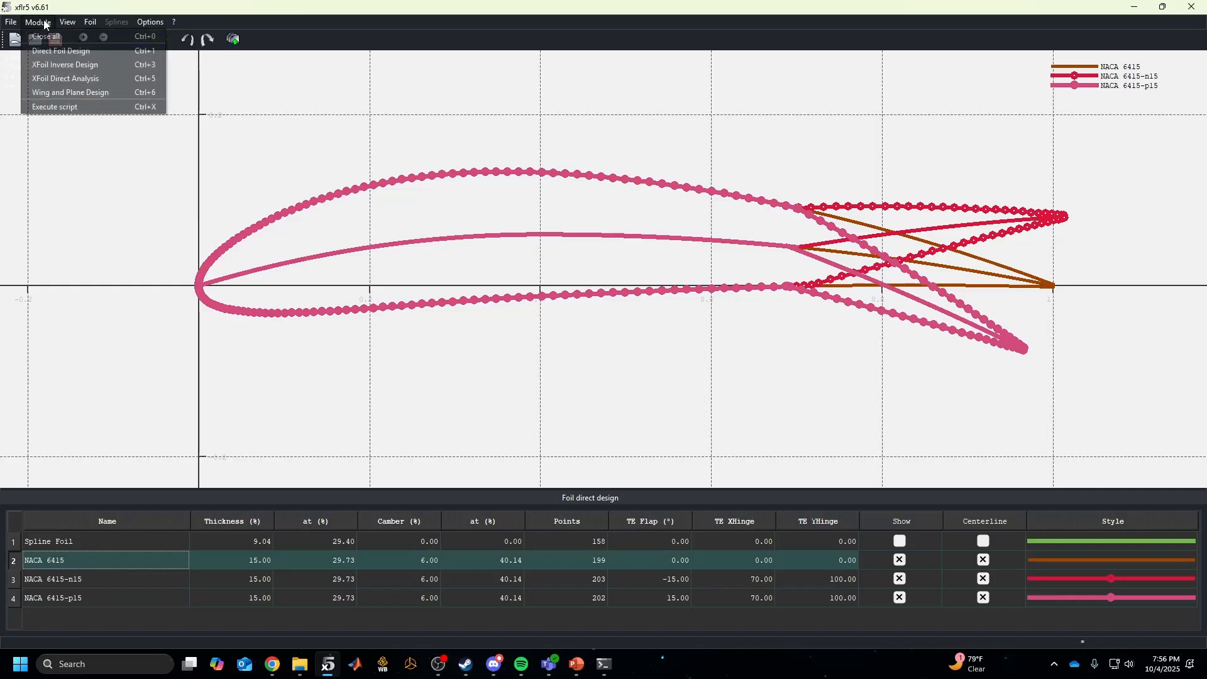
click(63, 79)
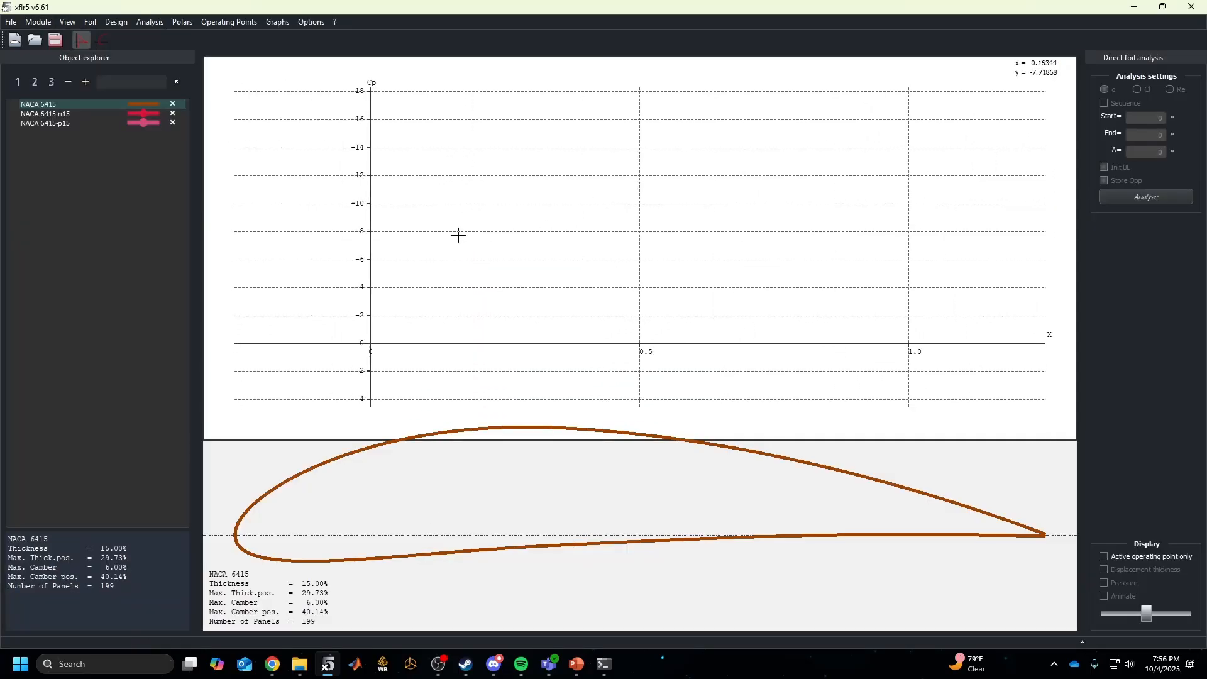
Compare the polar view and the operating point view of the direct analysis module
scroll(457, 234, down, 1)
click(101, 42)
click(83, 41)
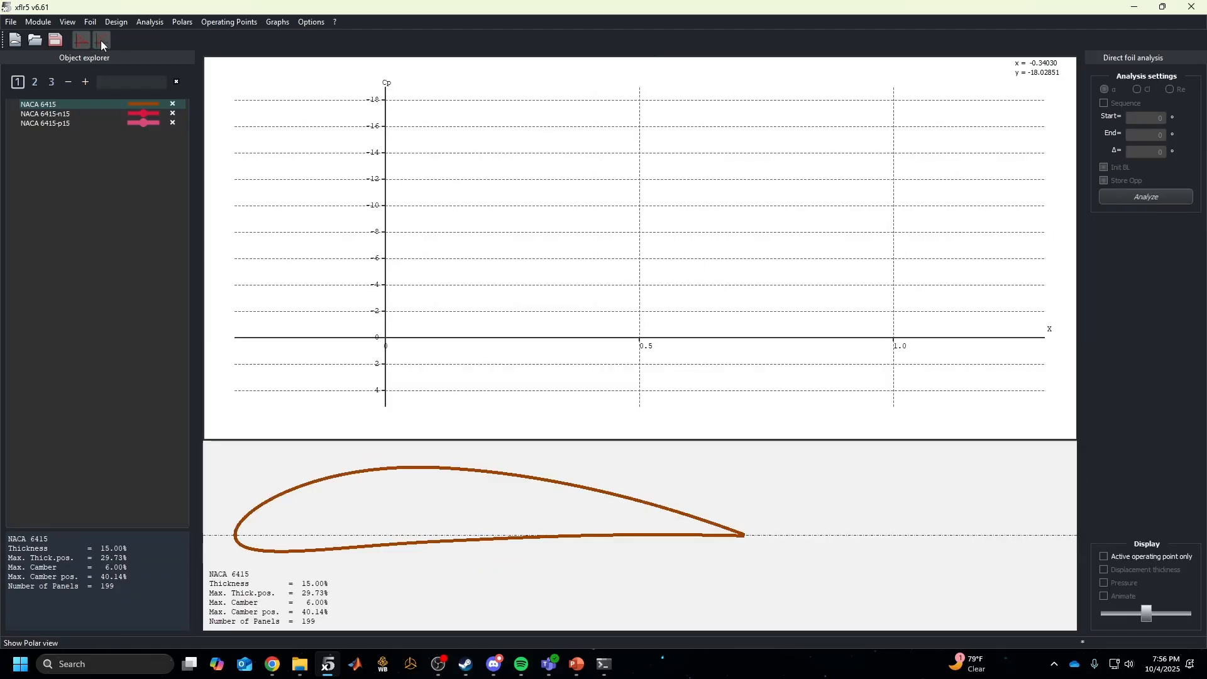
click(101, 44)
click(86, 42)
click(97, 43)
click(85, 43)
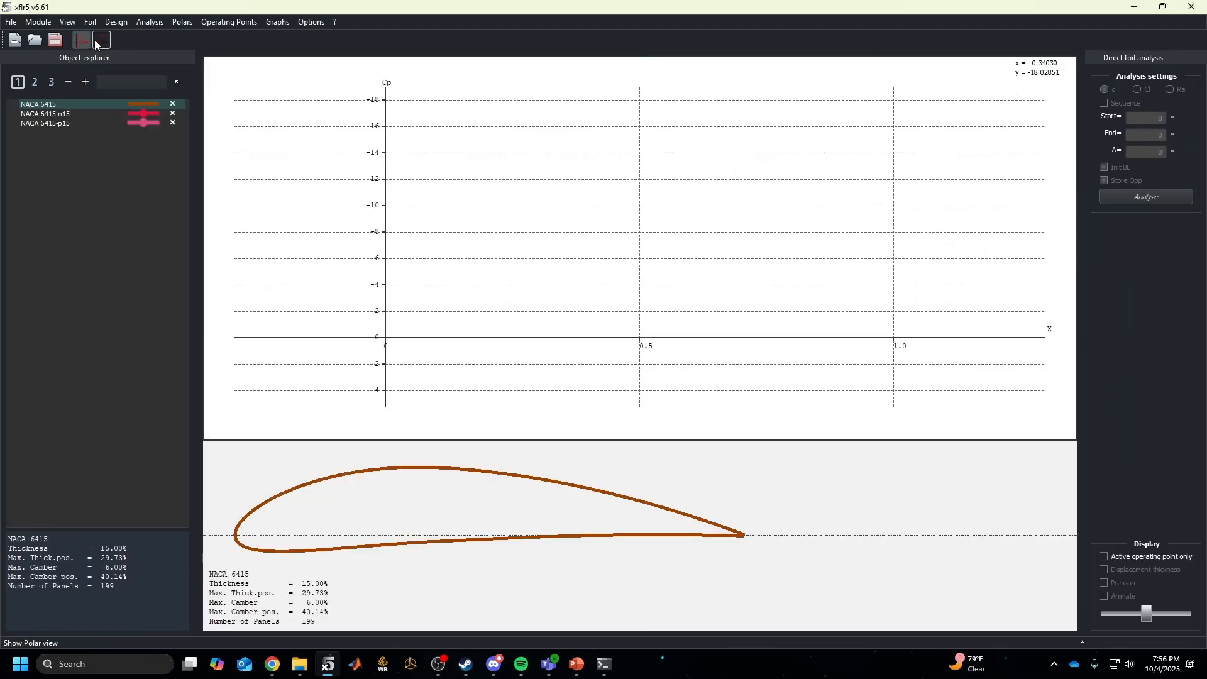
Check the Cp graph's Y-axis variables, such as Q - Velocity, and close the graph settings with Cp selected
drag(499, 498, 663, 523)
scroll(582, 500, up, 1)
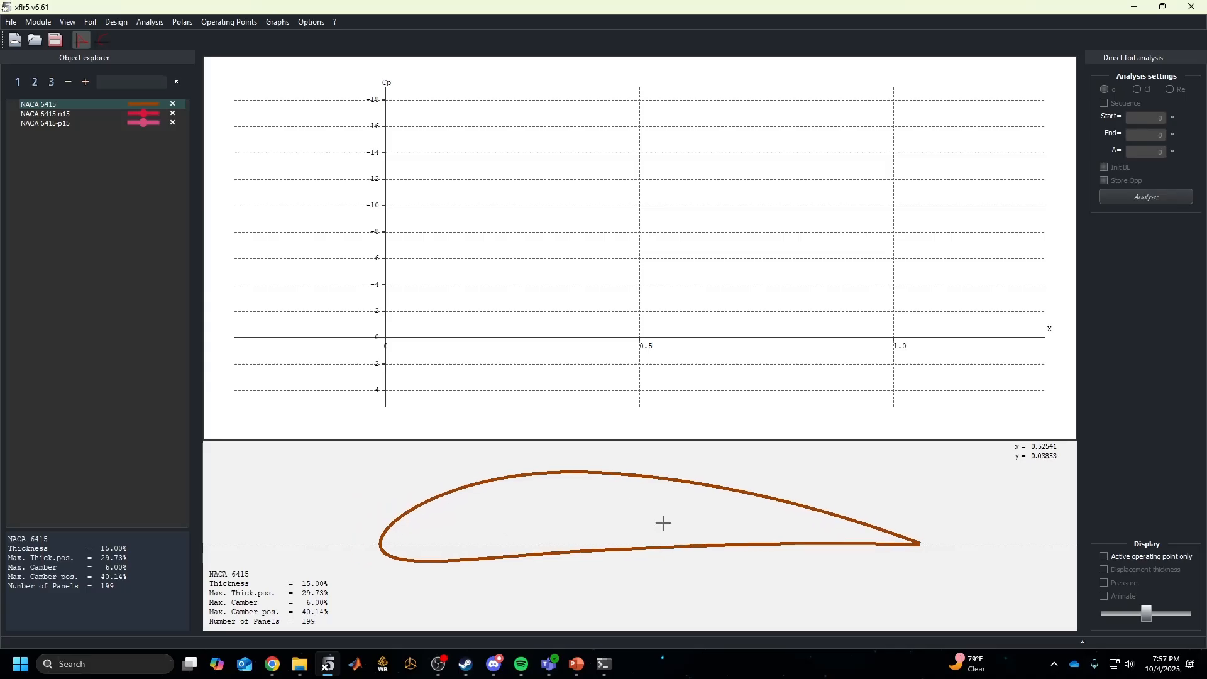
scroll(657, 527, up, 3)
double_click(496, 271)
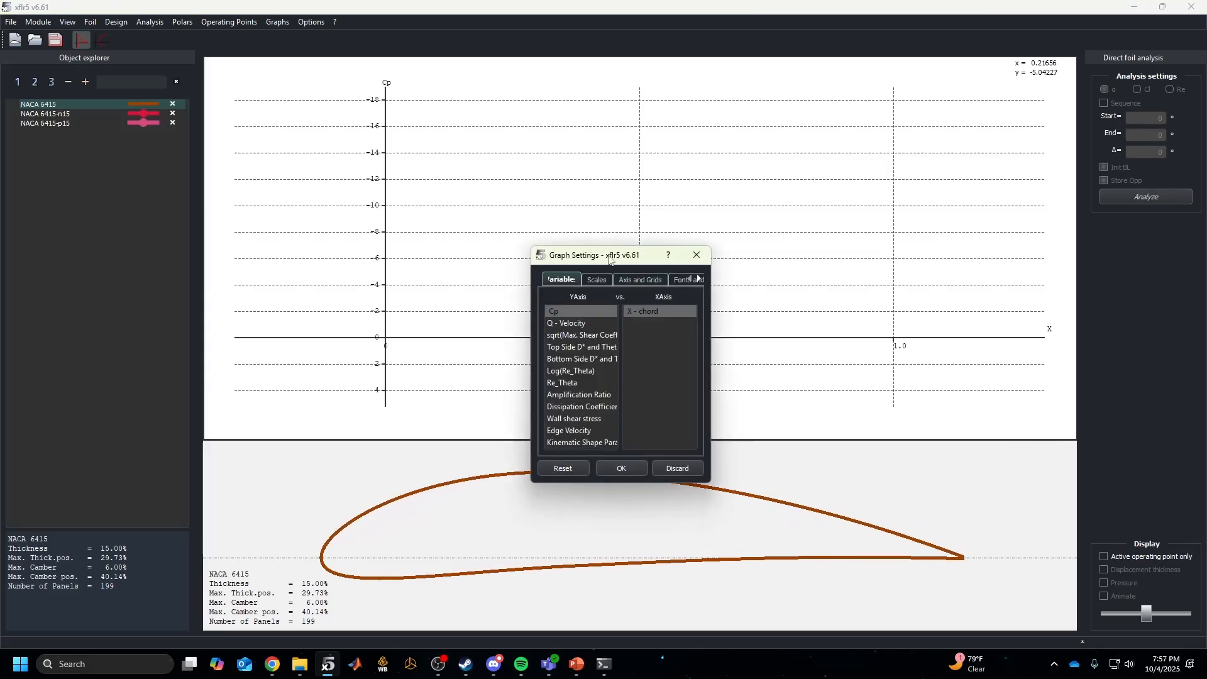
click(579, 323)
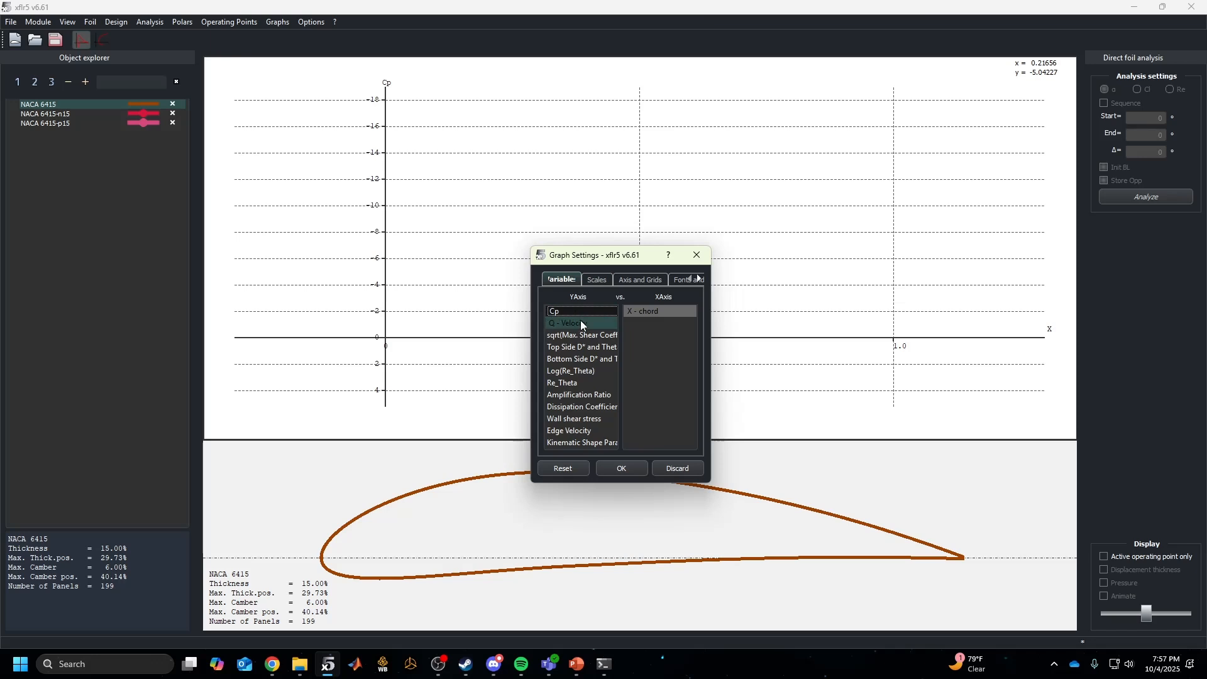
click(571, 312)
click(696, 254)
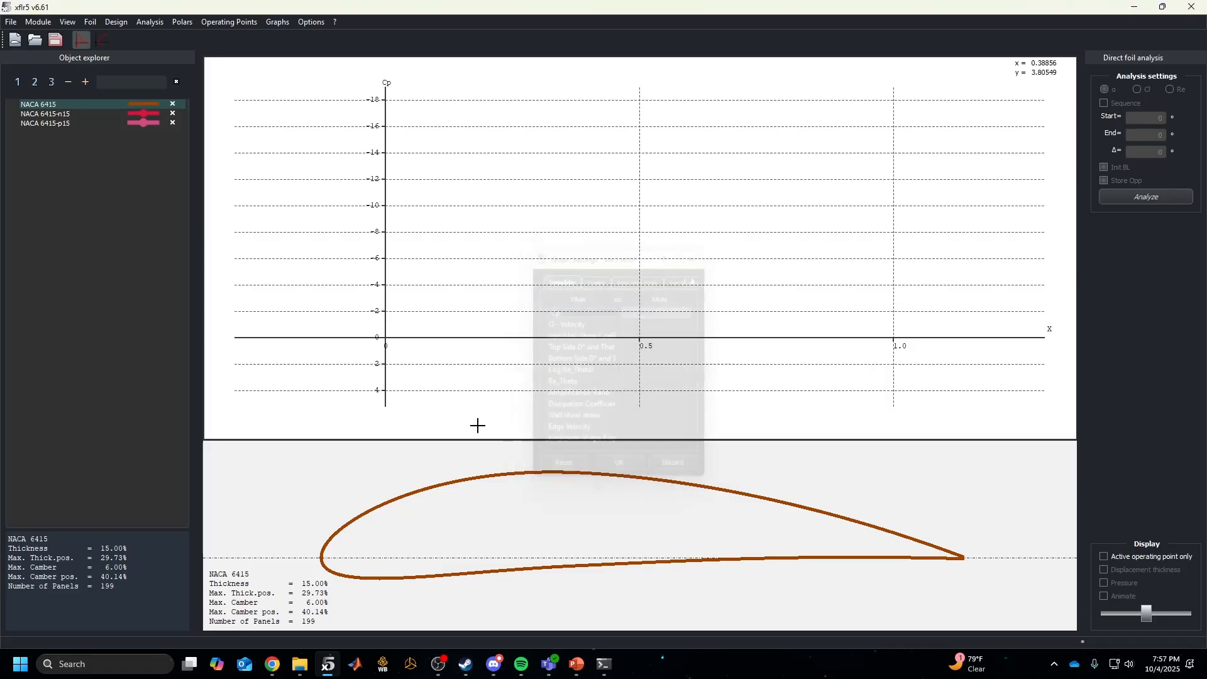
Display the polar graphs and select the NACA 6415-n15 foil
click(103, 39)
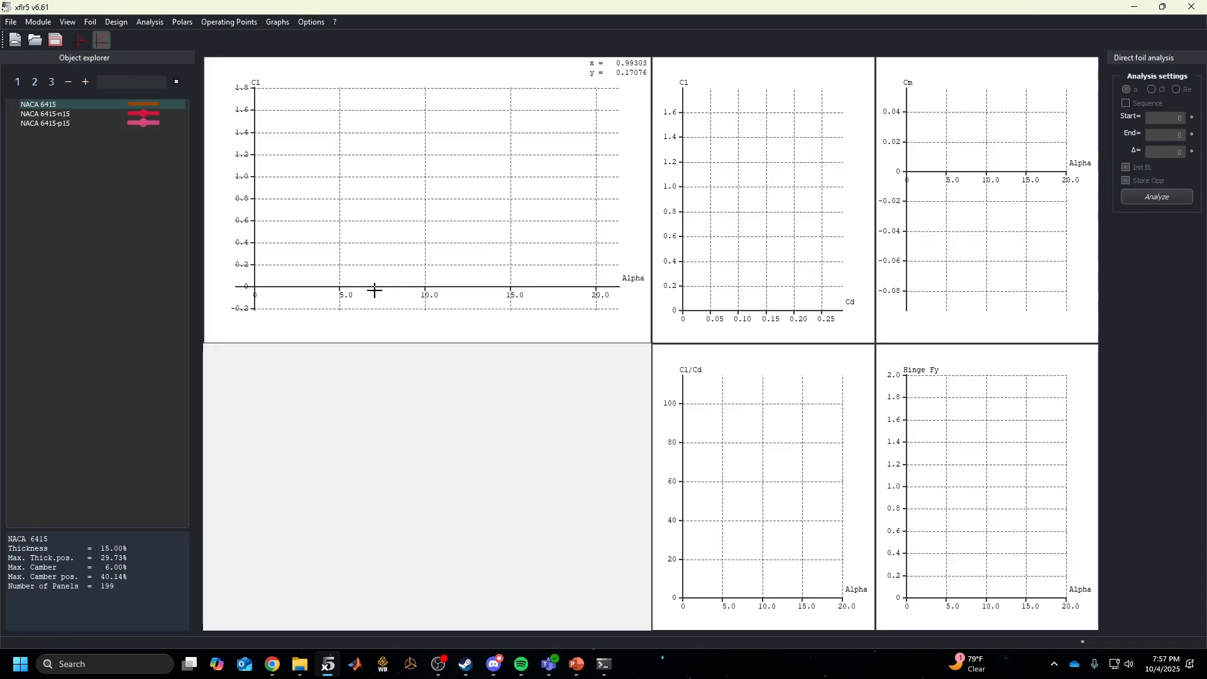
click(62, 115)
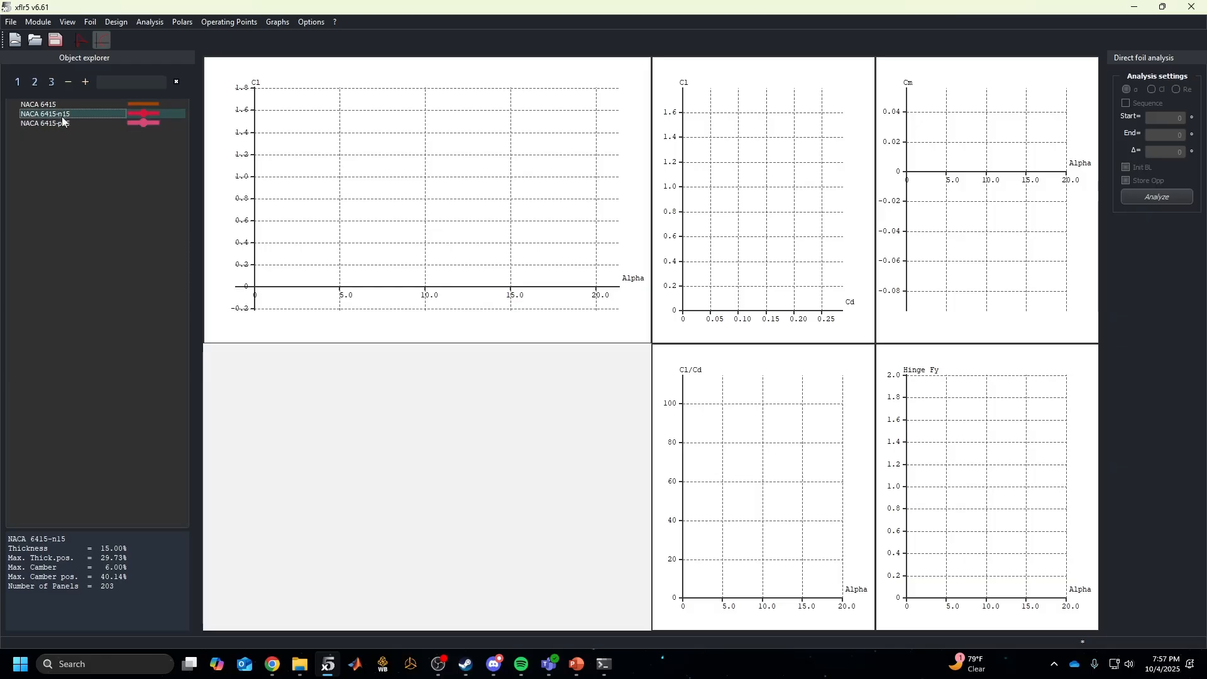
Compare the properties of the three foils one by one, leaving NACA 6415 selected
click(60, 105)
click(60, 123)
click(59, 106)
click(60, 115)
click(61, 105)
click(59, 115)
click(58, 124)
click(58, 105)
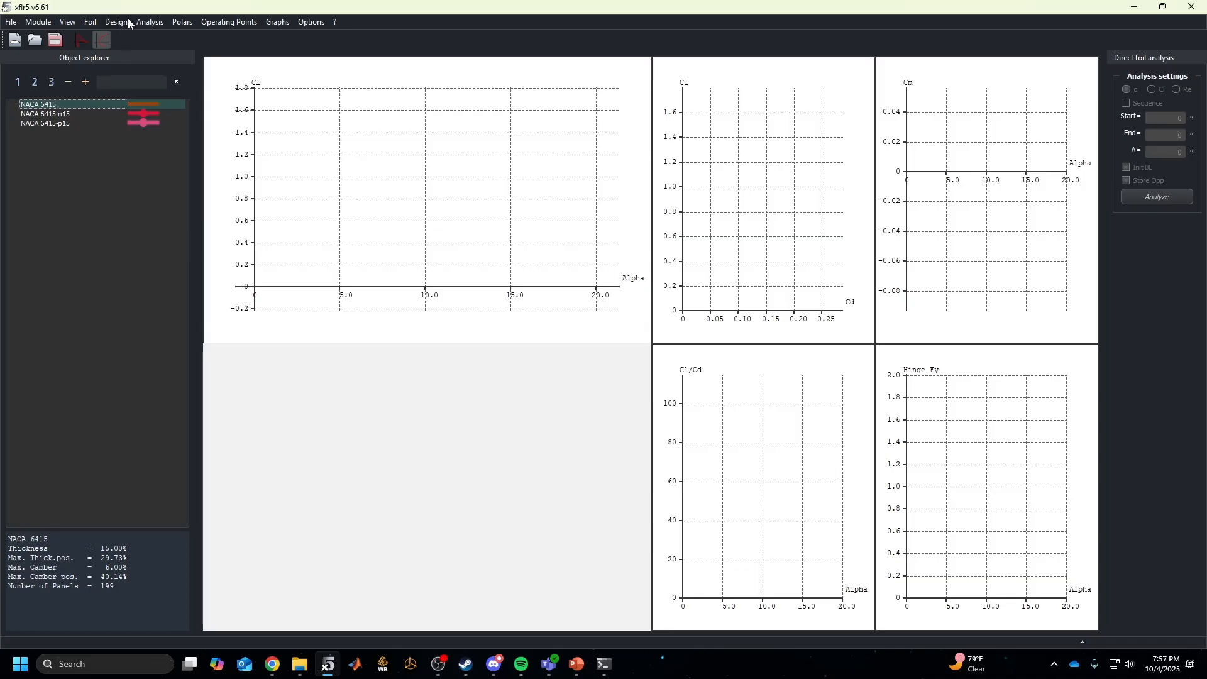
Define a new analysis for NACA 6415 and check its manual naming option, leaving automatic naming on
click(153, 25)
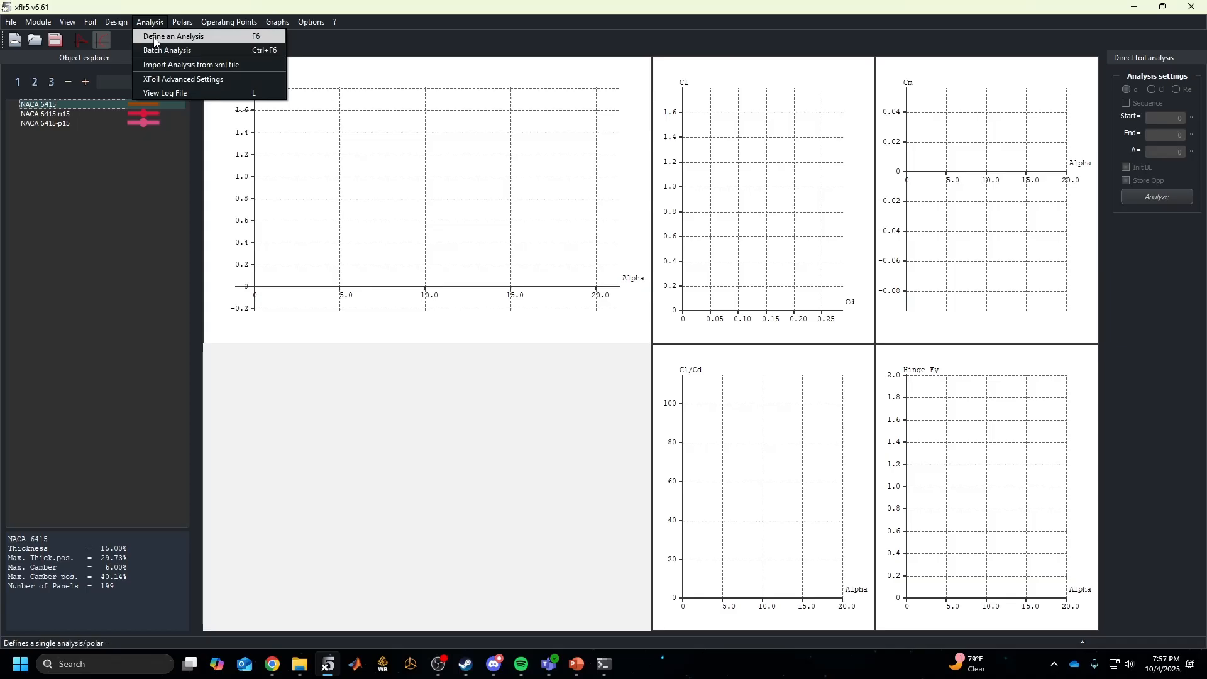
click(156, 37)
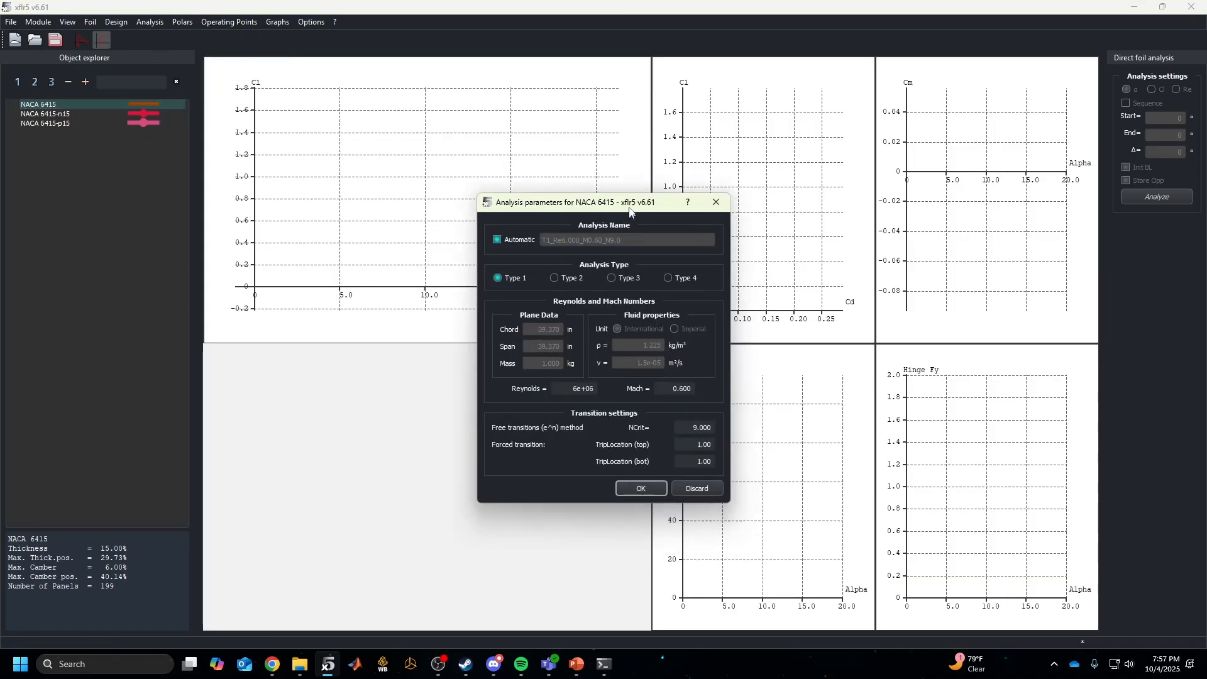
click(500, 237)
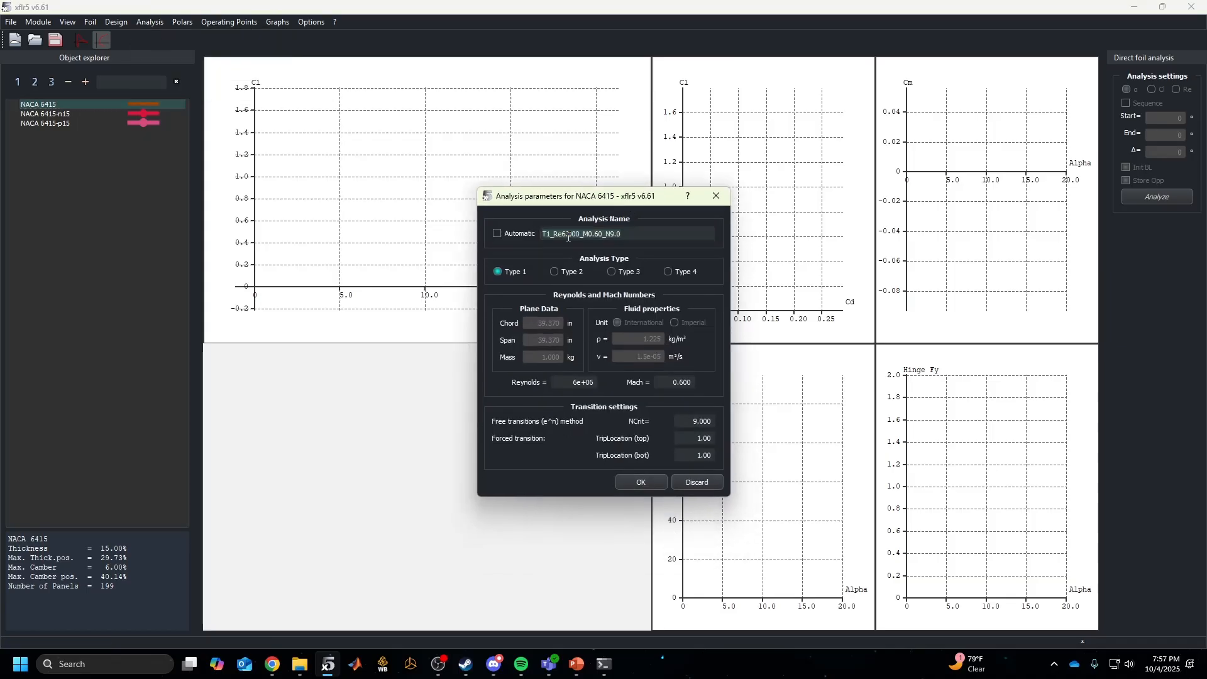
click(536, 235)
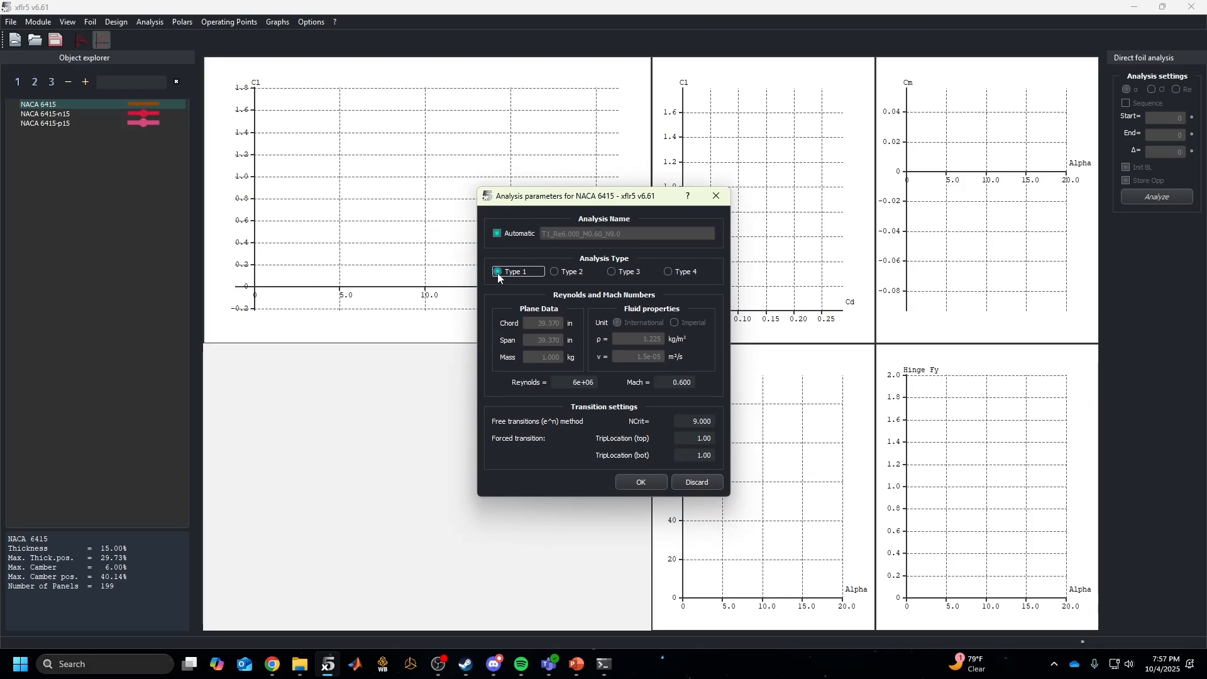
Compare the parameters of analysis Types 2, 3 and 4 and return to Type 1
click(569, 272)
click(625, 272)
click(668, 271)
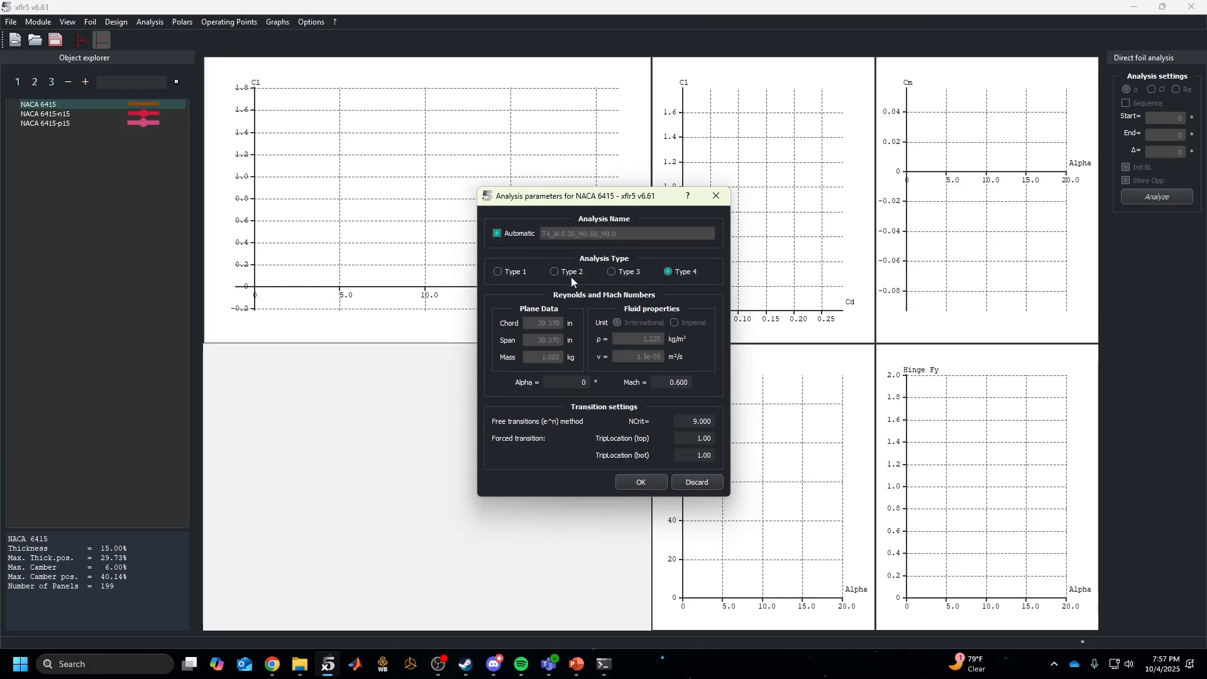
click(569, 272)
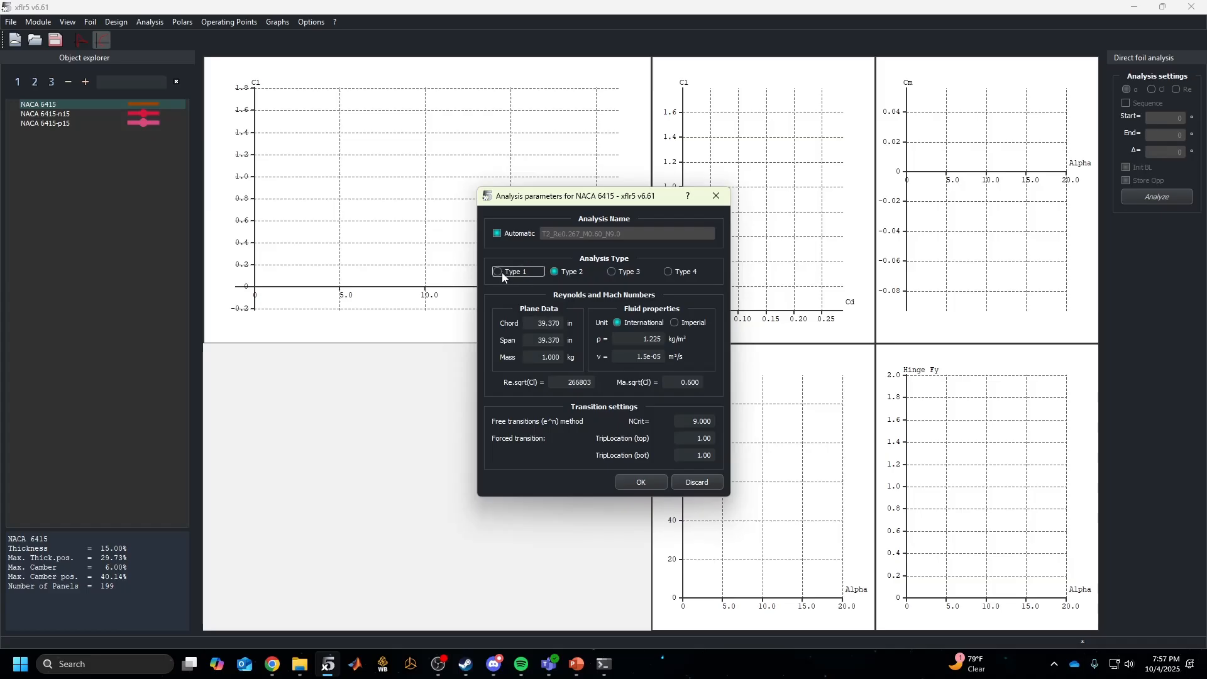
click(626, 271)
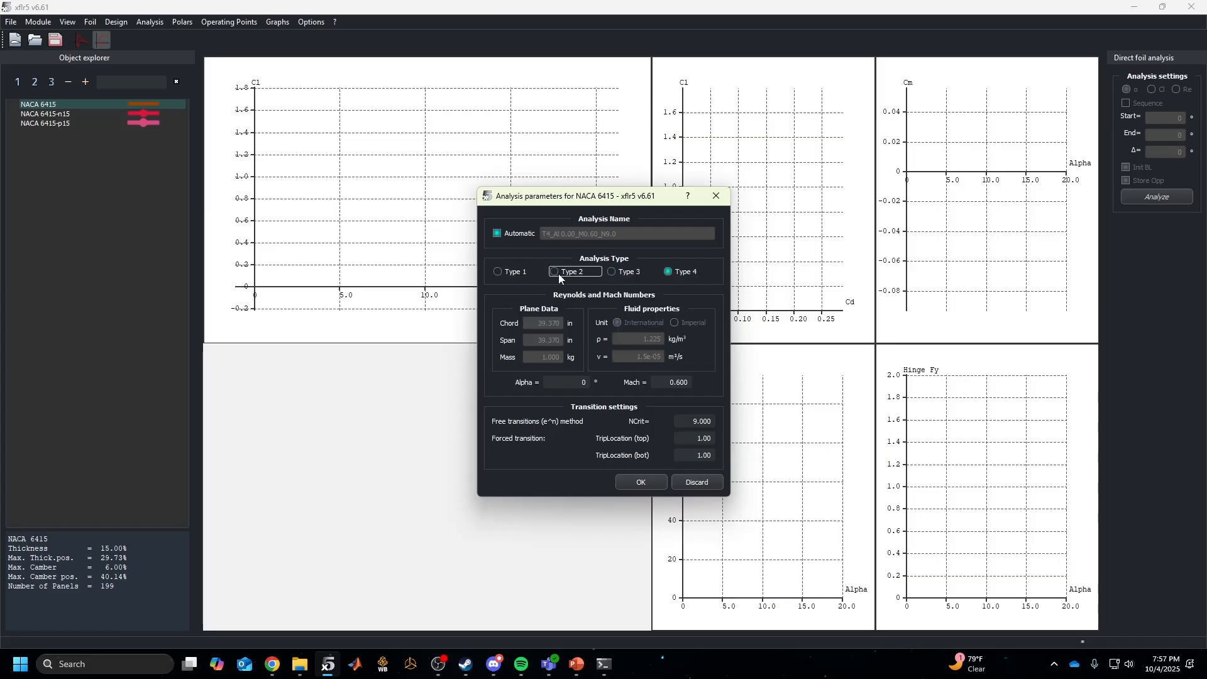
click(506, 271)
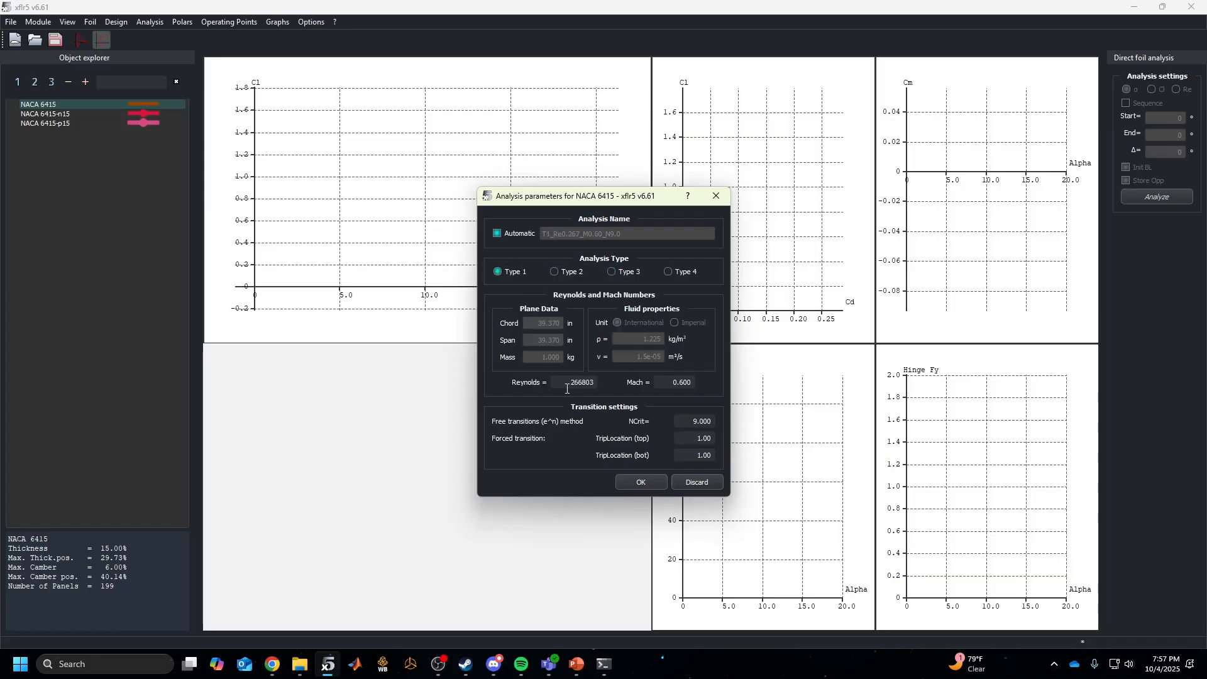
Switch to Chrome and open the Skill-Lync article from the image results, dismissing its resource sign-up form, to examine the Reynolds number equation
click(591, 383)
key(alt+Tab)
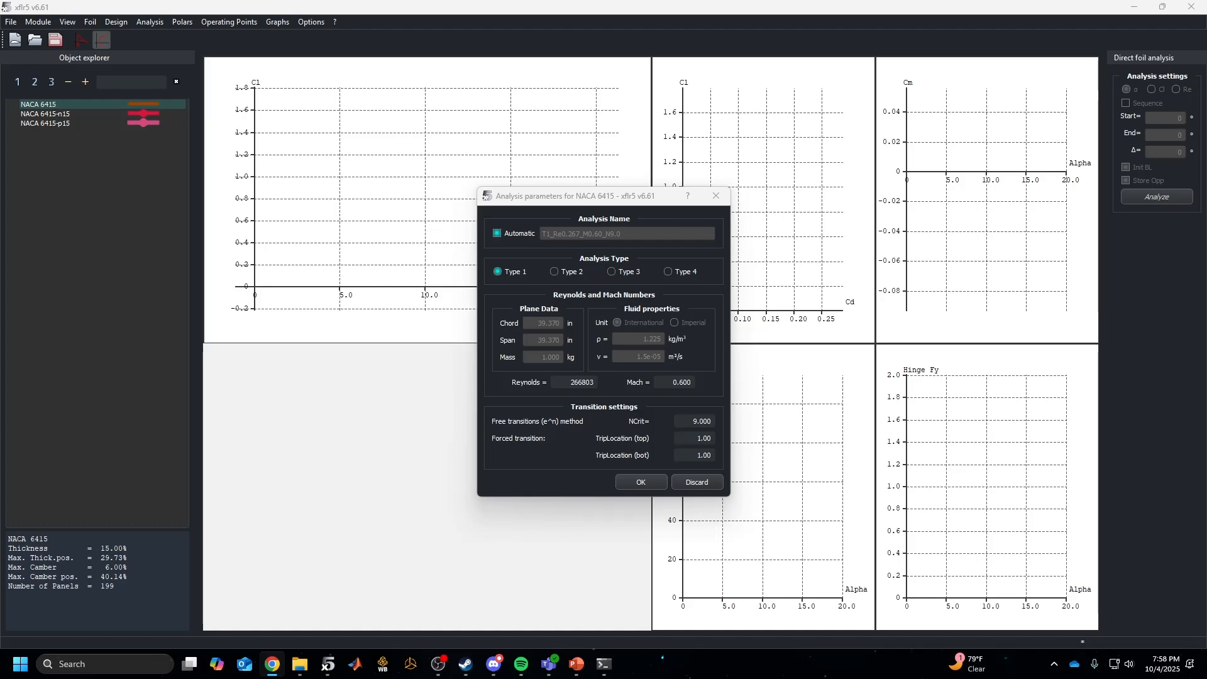
key(alt+Tab)
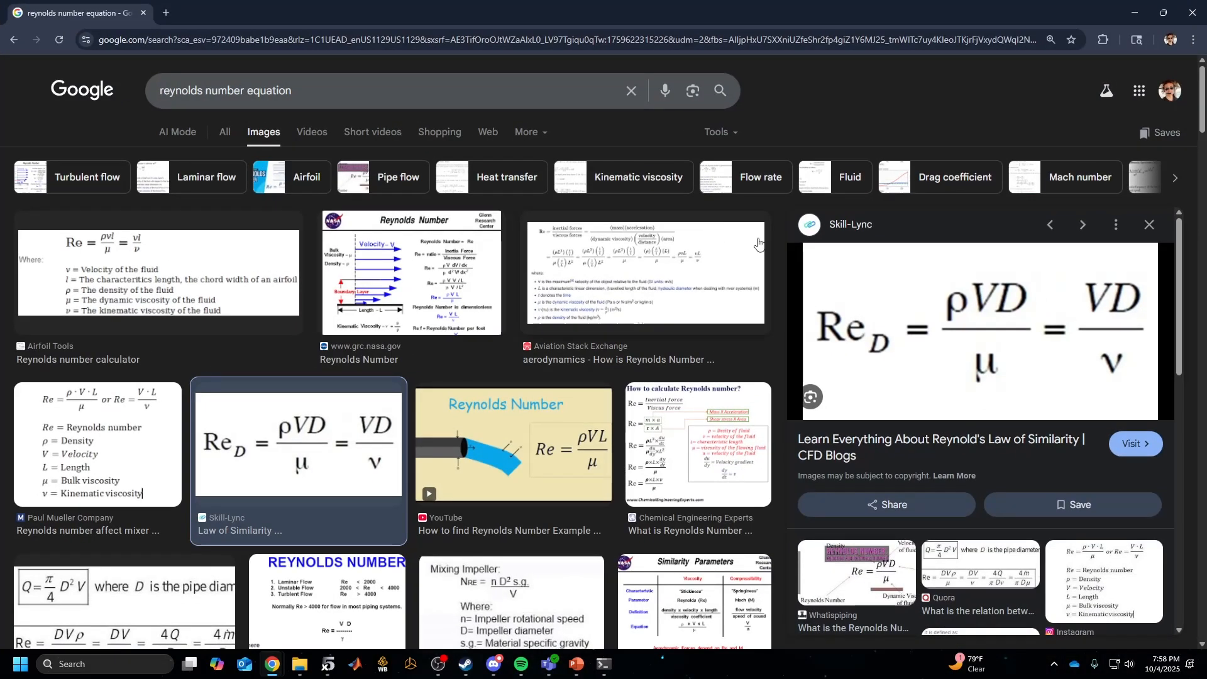
click(966, 306)
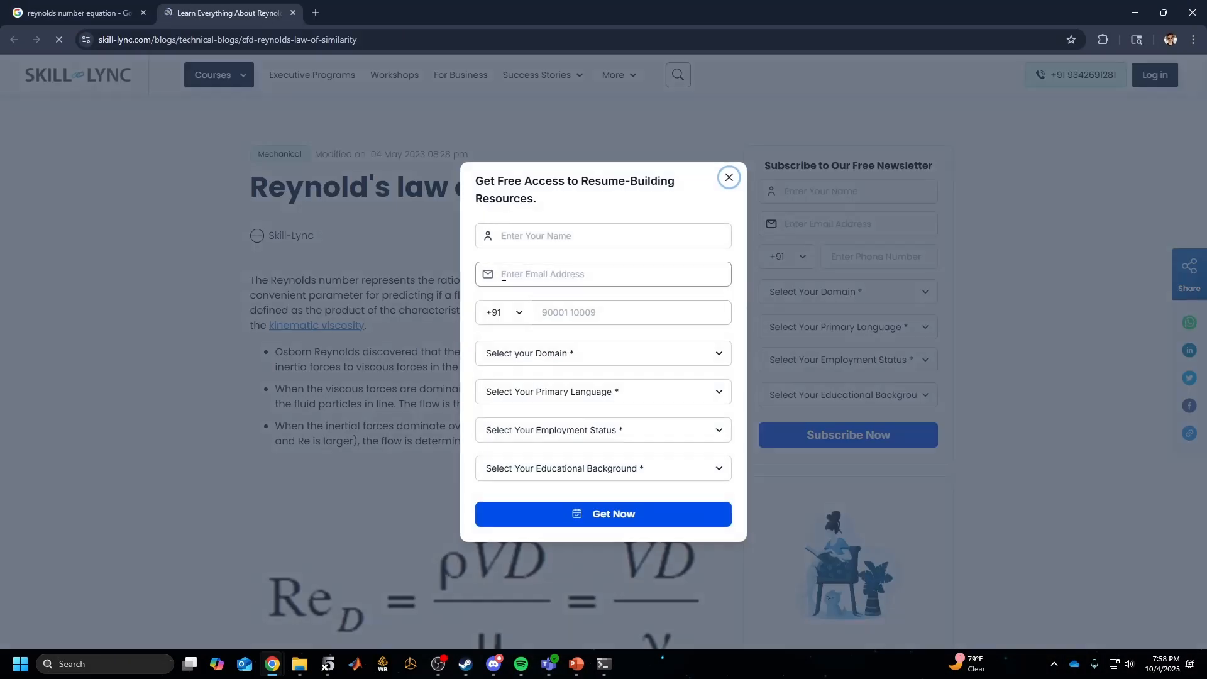
click(726, 178)
scroll(581, 299, down, 2)
scroll(582, 299, down, 2)
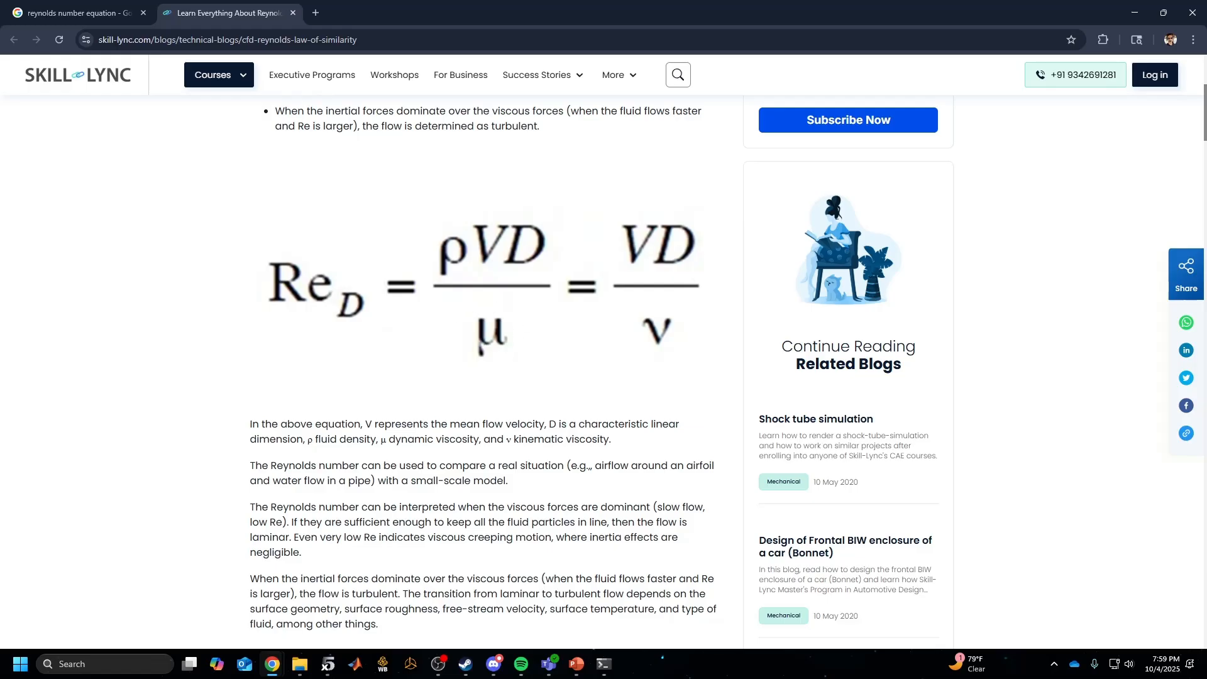
Calculate air's dynamic viscosity at 20 °C on the Engineering ToolBox page and highlight the value in Pa s
drag(1206, 378, 472, 9)
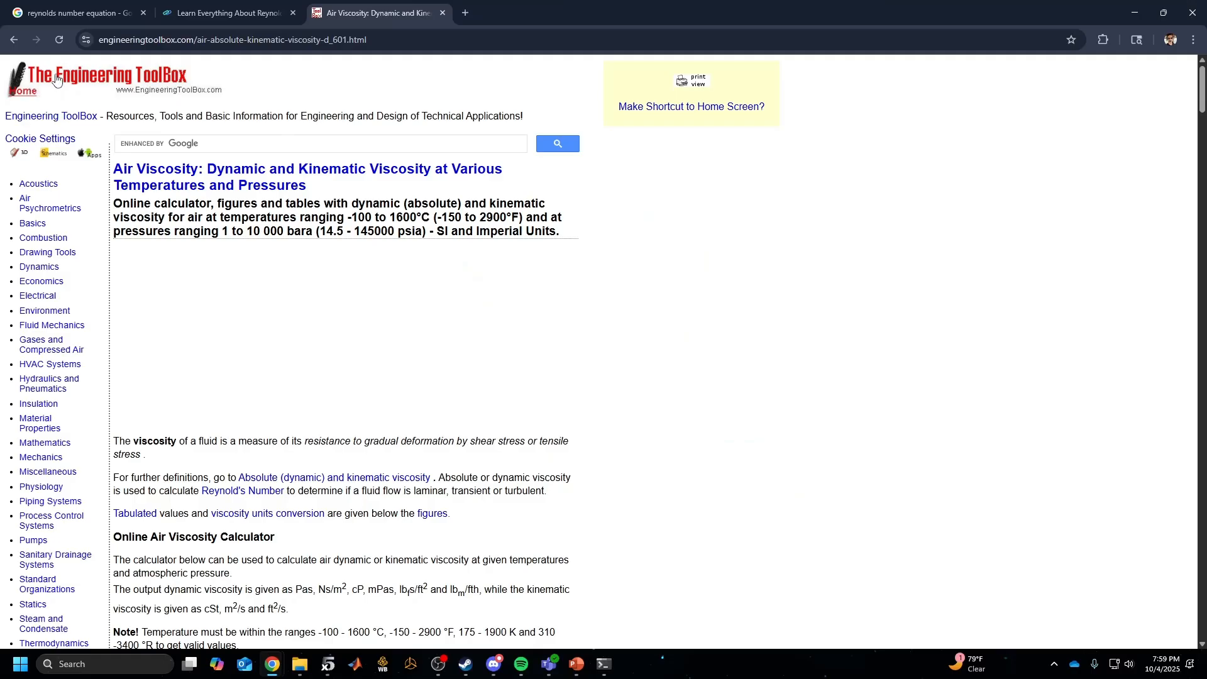
click(694, 315)
scroll(694, 315, down, 5)
click(167, 357)
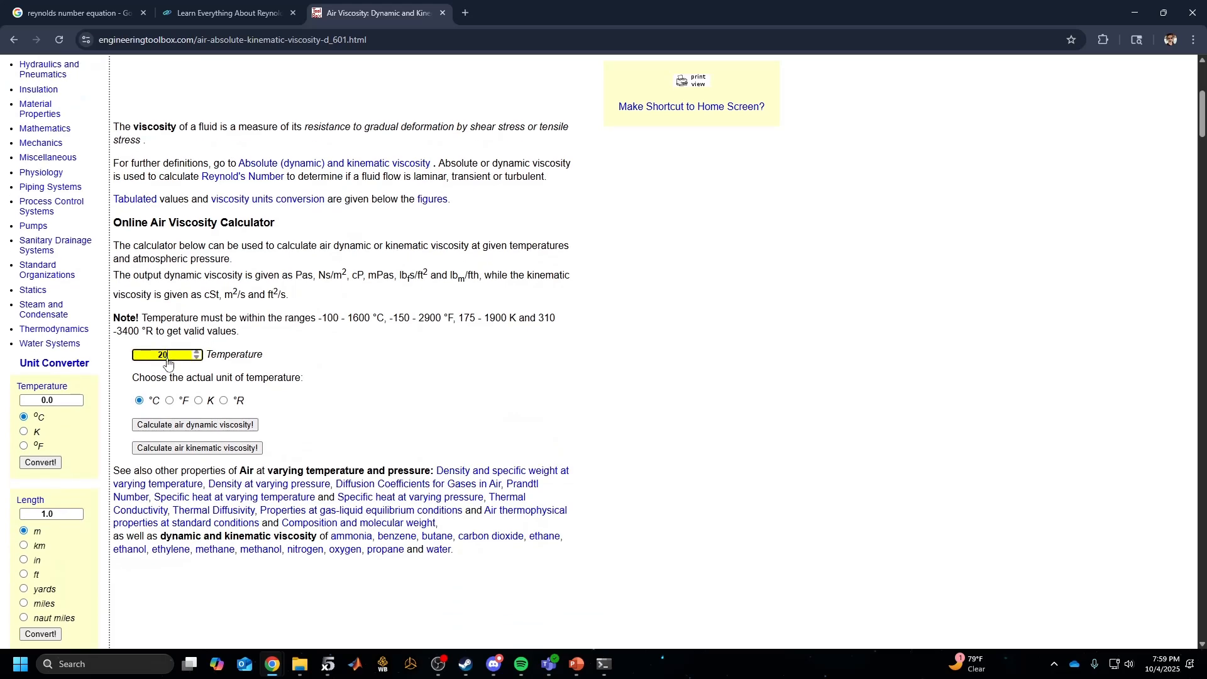
double_click(167, 360)
click(229, 424)
scroll(318, 385, down, 1)
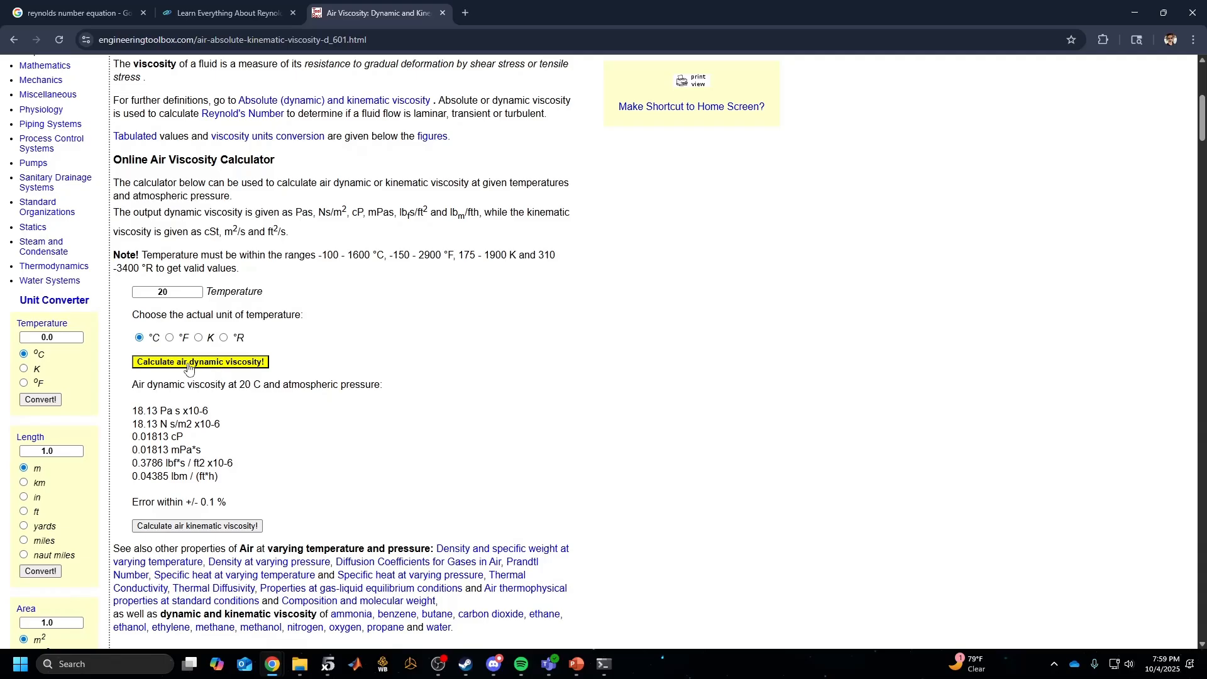
drag(134, 415, 226, 421)
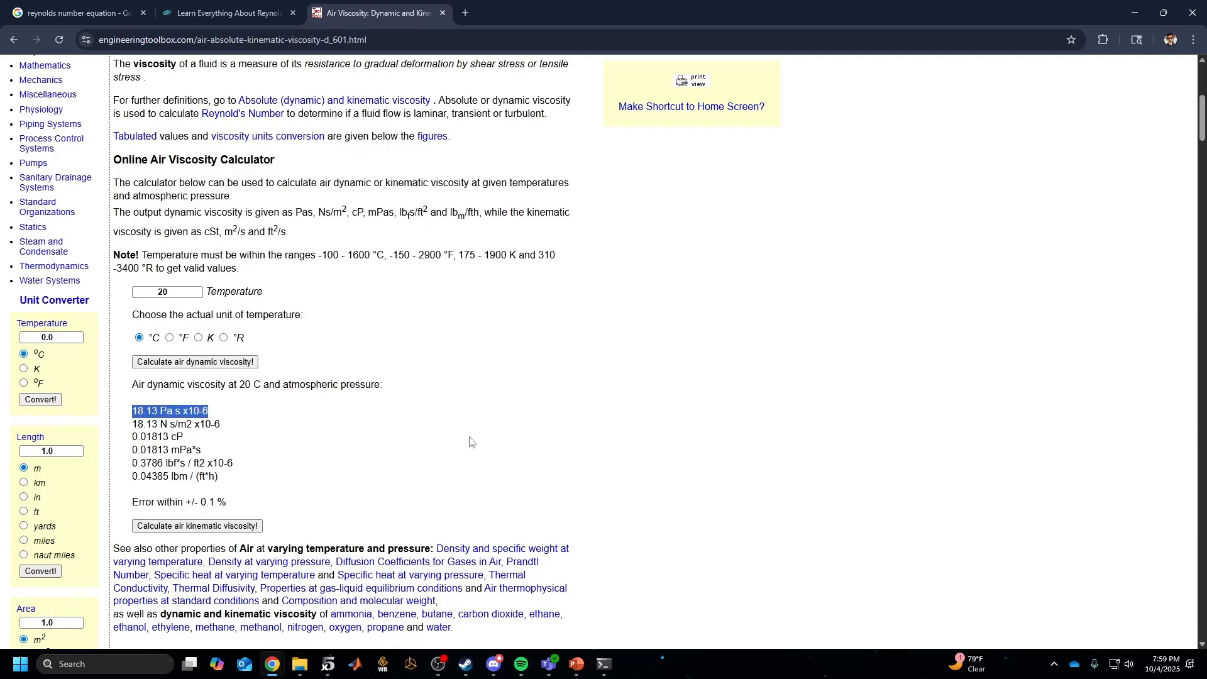
Bring the Omni Reynolds Number Calculator into the browser window and enter a 14 in characteristic linear dimension and 19 m/s fluid velocity
key(ctrl+shift+Tab)
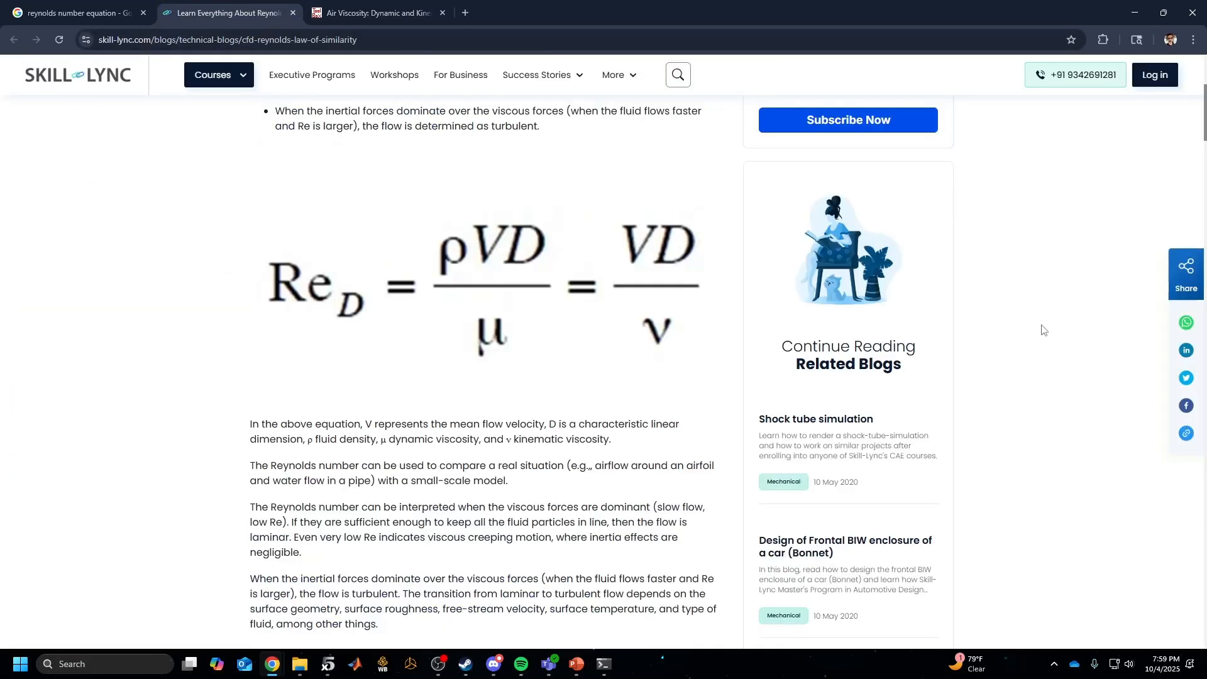
key(alt+Tab)
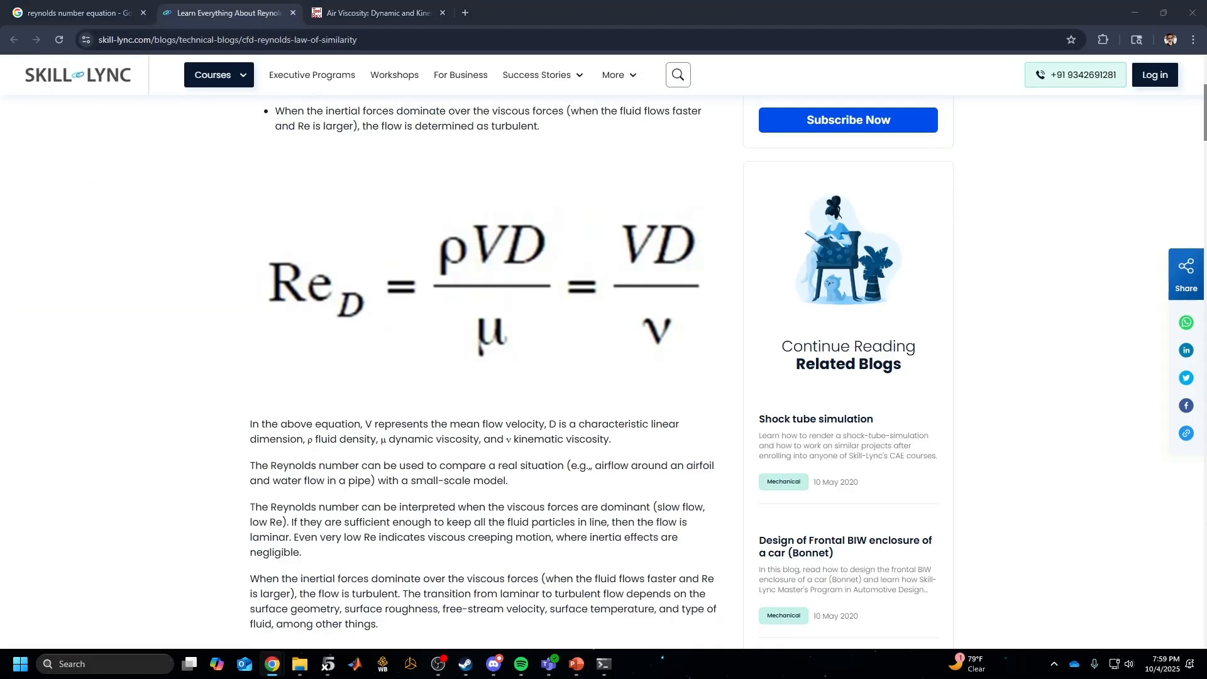
drag(804, 678, 378, 14)
click(735, 225)
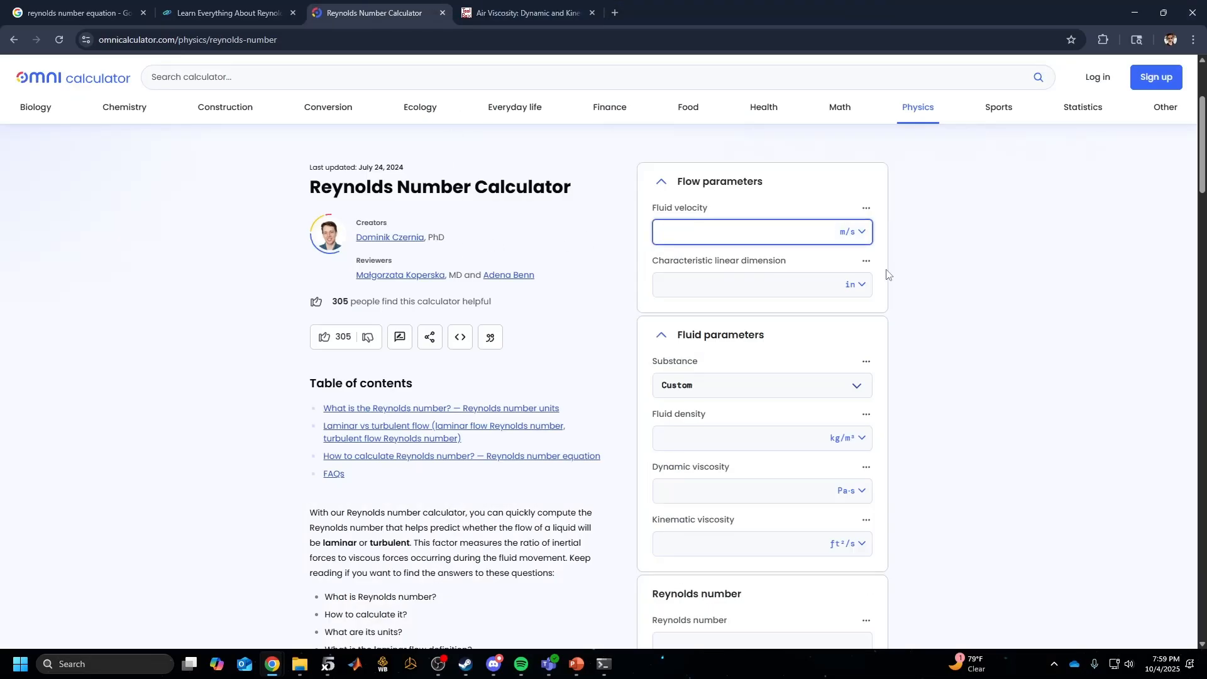
click(795, 285)
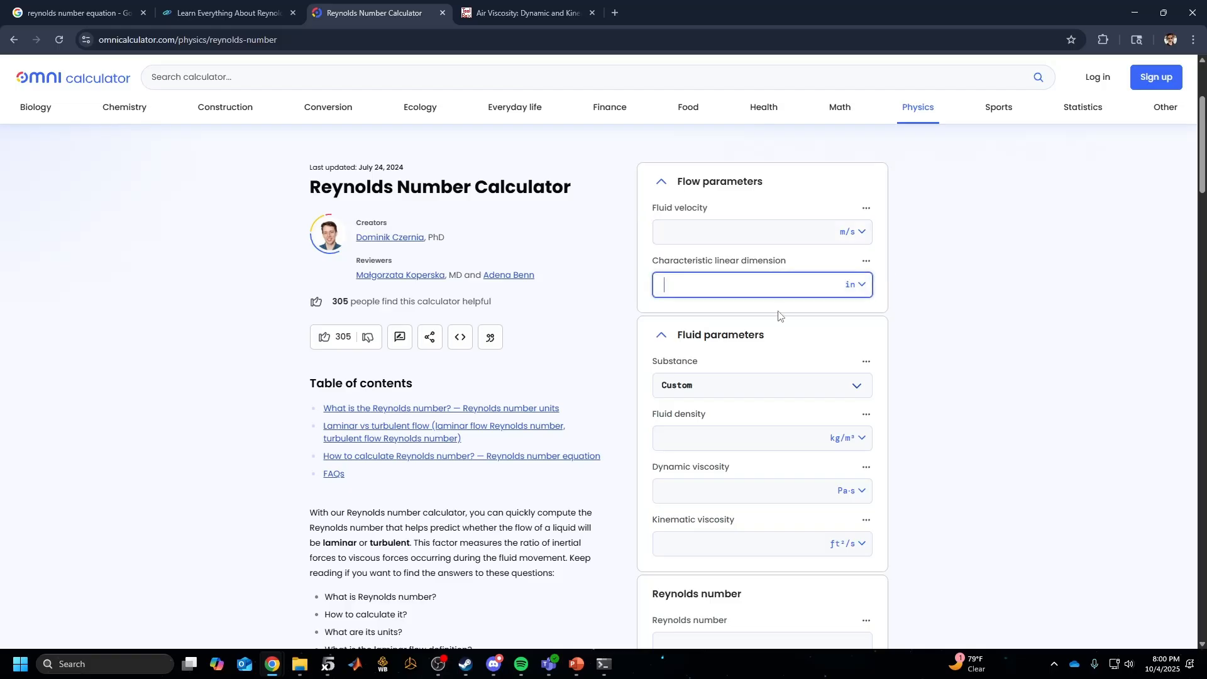
text(14)
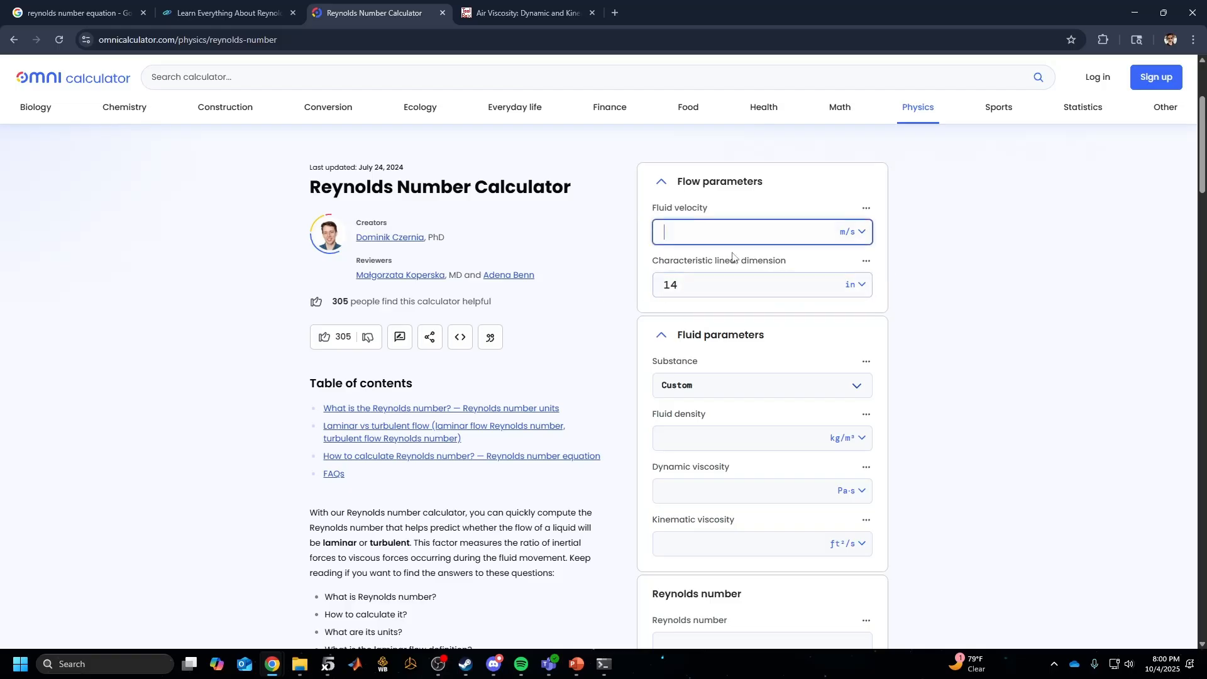
click(693, 241)
mouse_move(353, 223)
text(19)
Set the calculator's fluid density to 1.225 kg/m³
click(786, 433)
scroll(926, 387, down, 1)
scroll(927, 387, down, 1)
text(1.225)
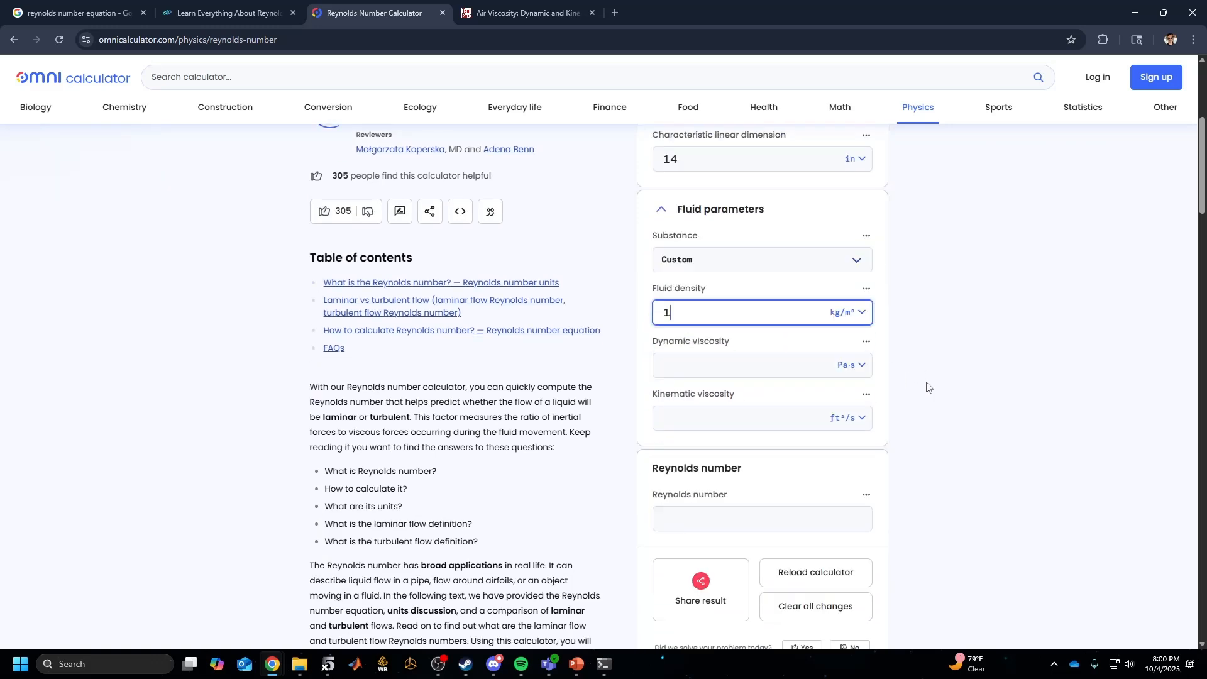
click(842, 313)
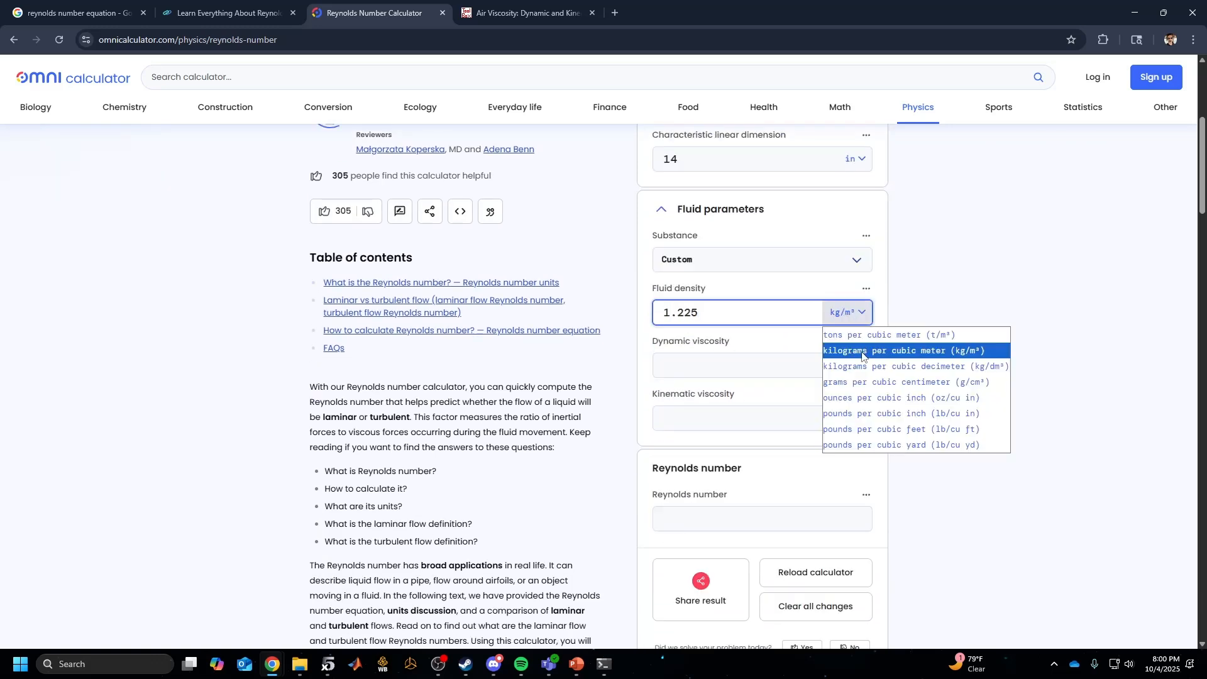
click(864, 354)
Recheck the viscosity on the Engineering ToolBox page and set the calculator's dynamic viscosity to 18.13e-6 Pa·s
click(779, 369)
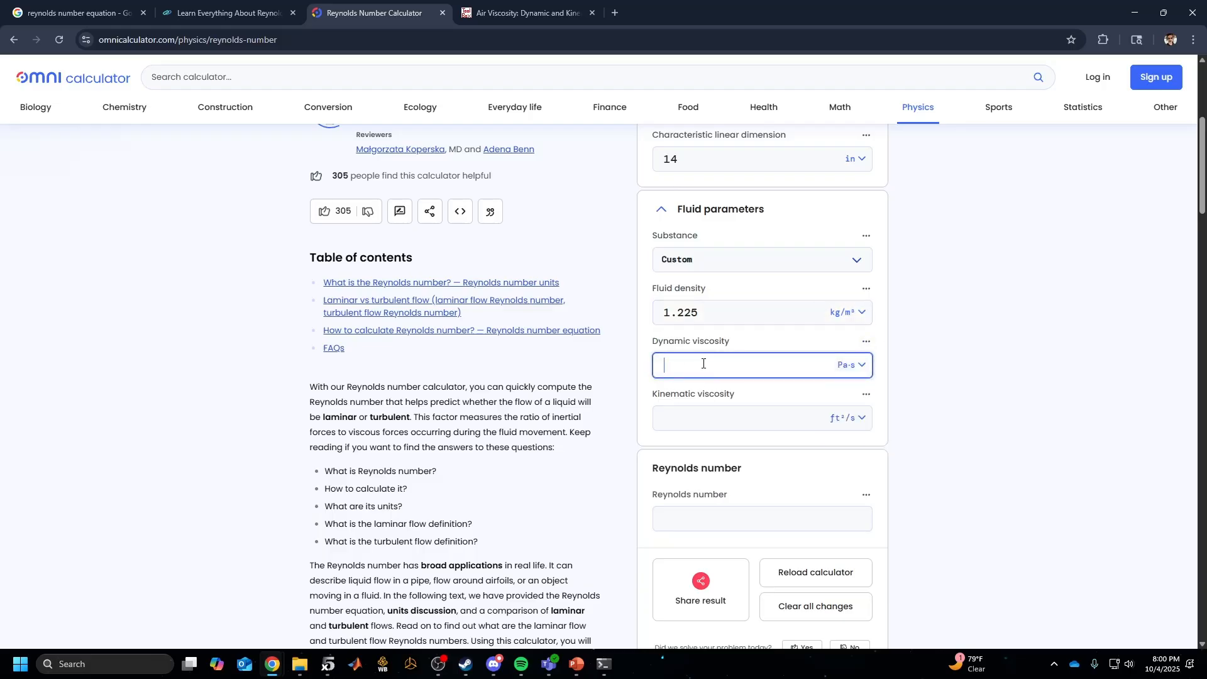
key(ctrl+Tab)
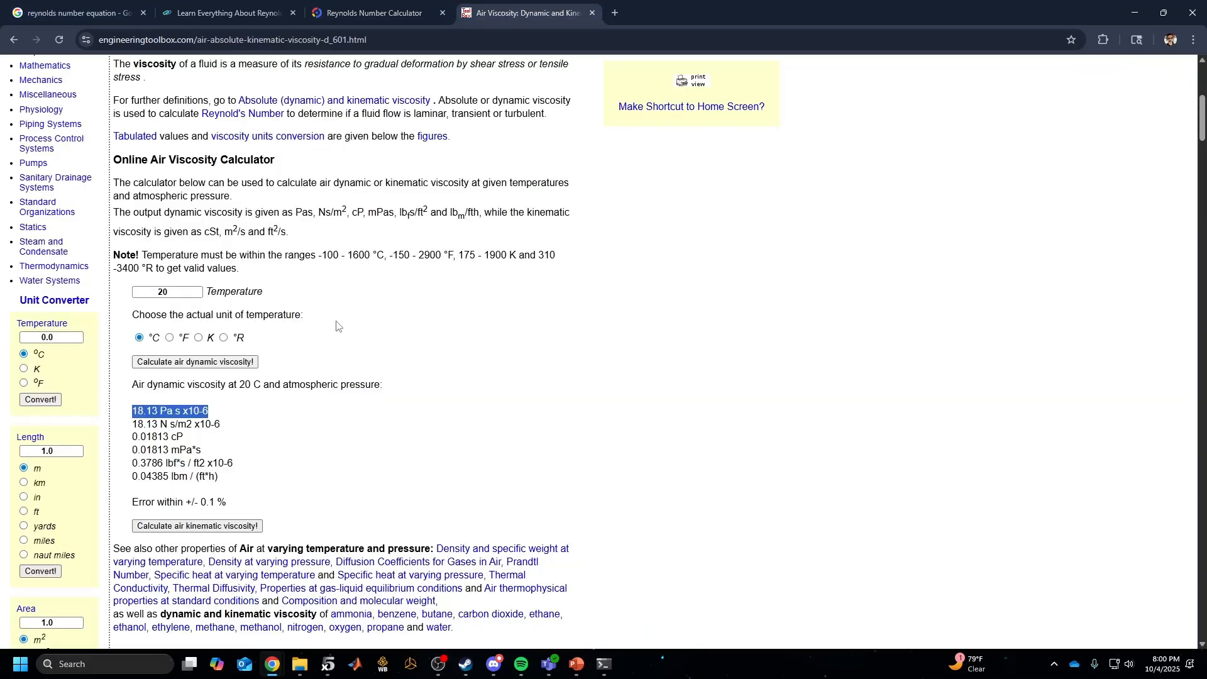
key(ctrl+shift+Tab)
text(1)
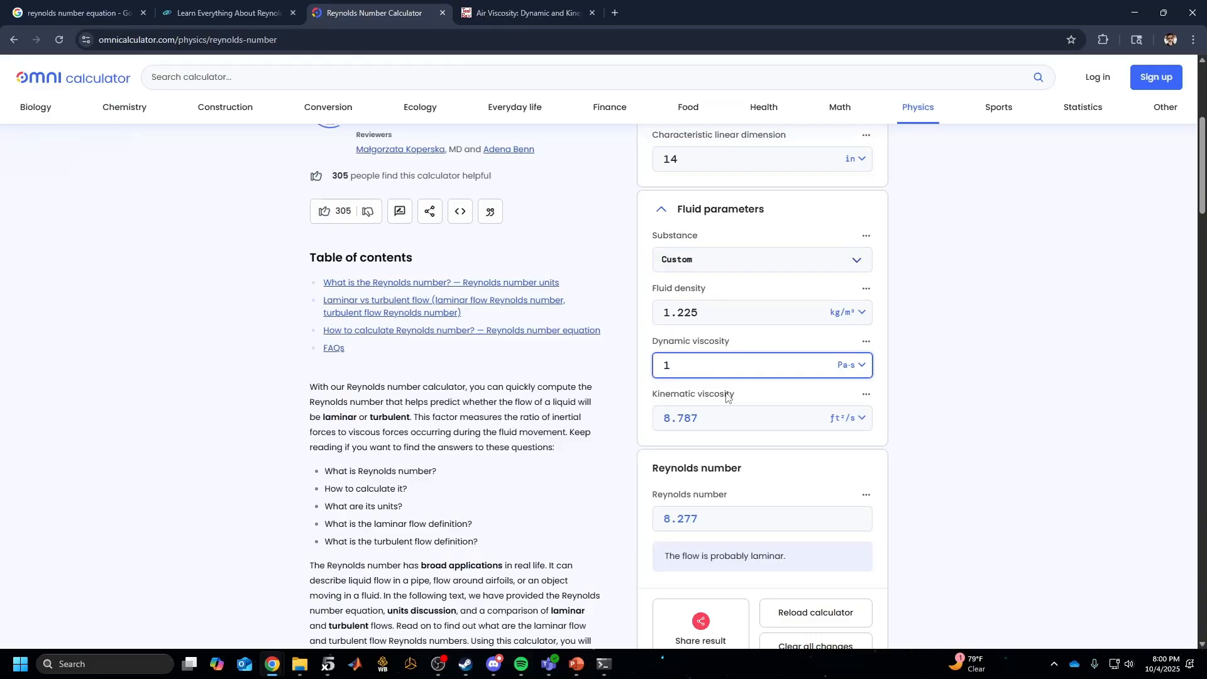
text(8.13e-)
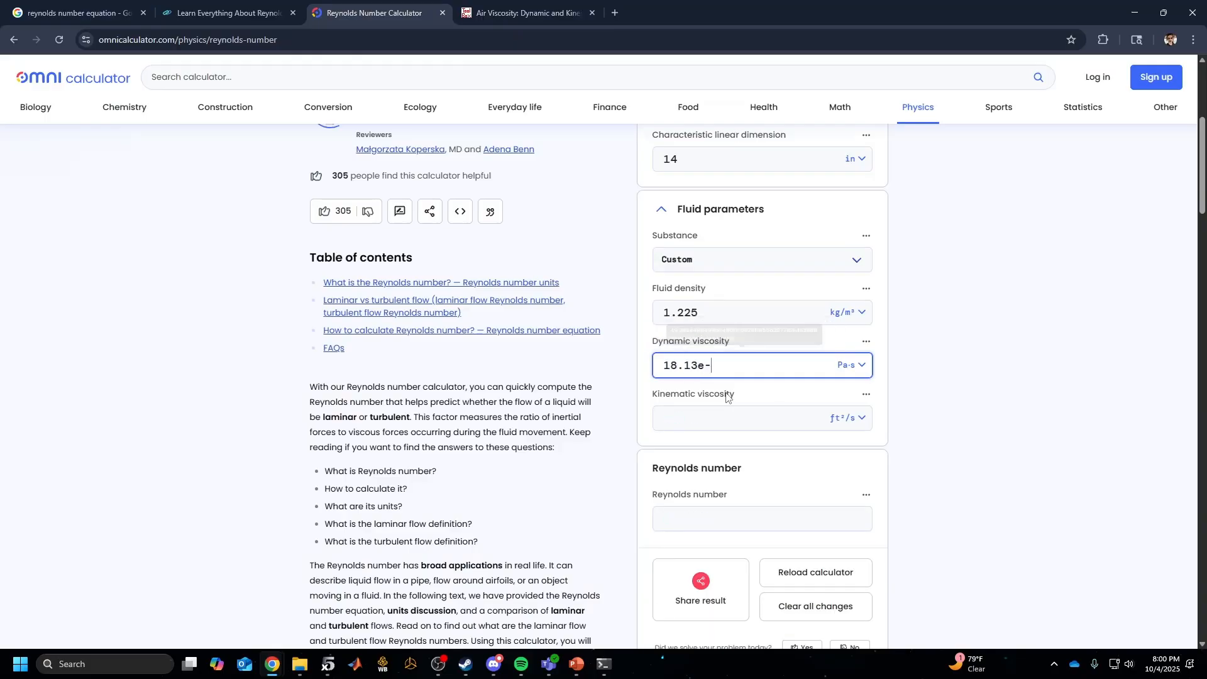
text(6)
Copy the calculated Reynolds number 456514 and paste it as the Reynolds value of the NACA 6415 analysis in xflr5
scroll(723, 395, down, 2)
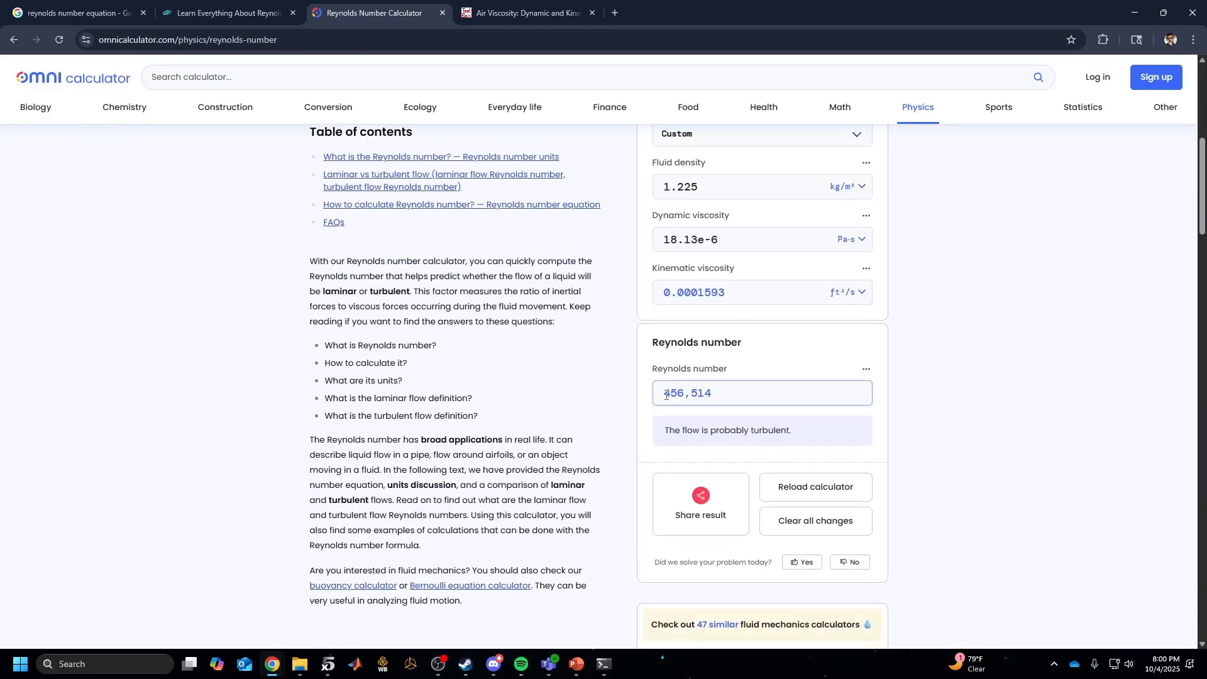
drag(705, 391, 663, 392)
key(ctrl+c)
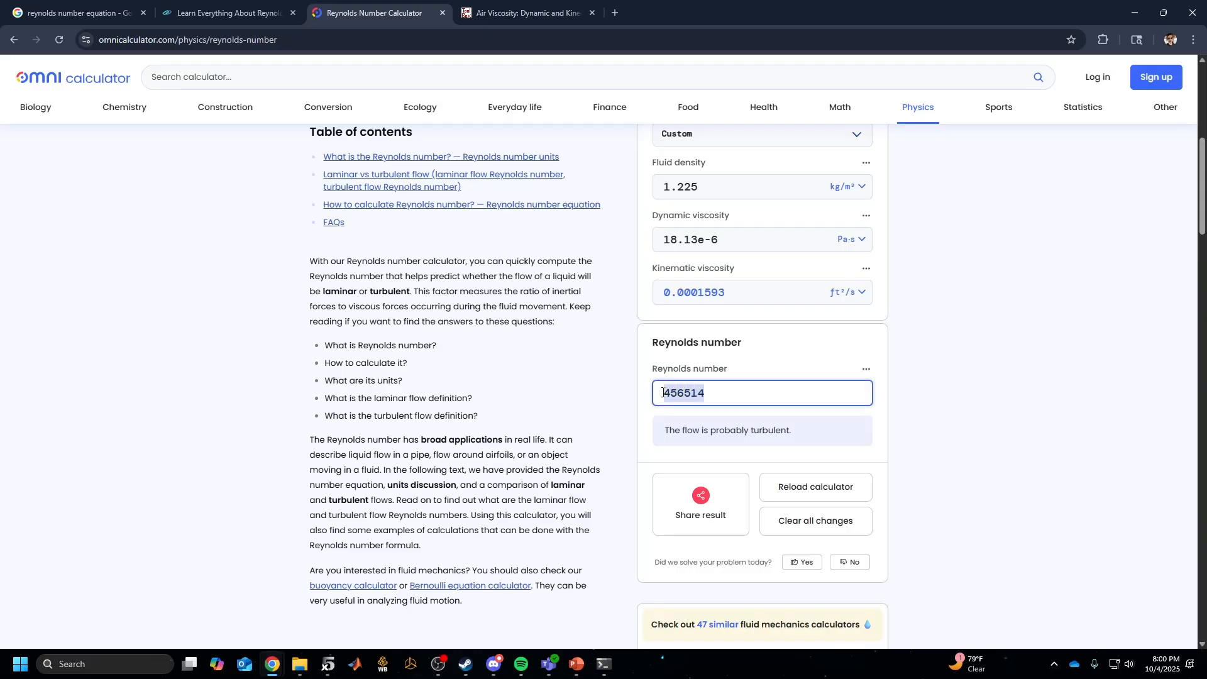
drag(832, 9, 1206, 13)
double_click(587, 382)
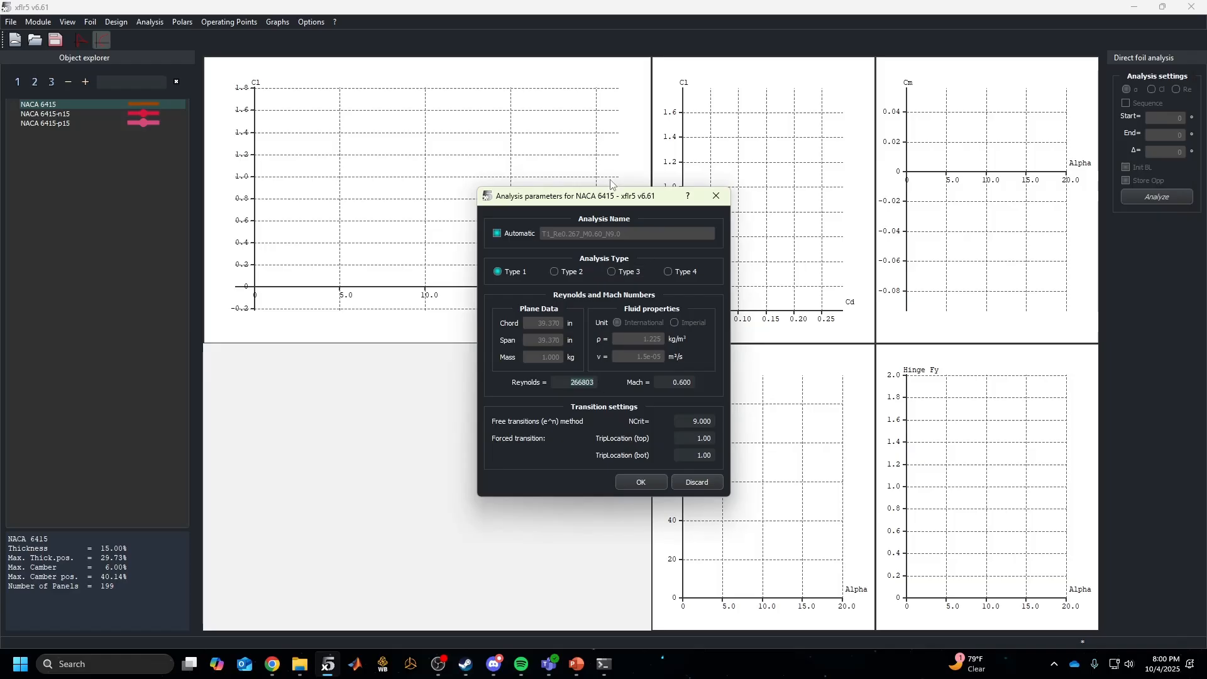
key(ctrl+v)
Switch to the browser and search Google in a new tab for the speed of sound at sea level
click(692, 382)
key(alt+Tab)
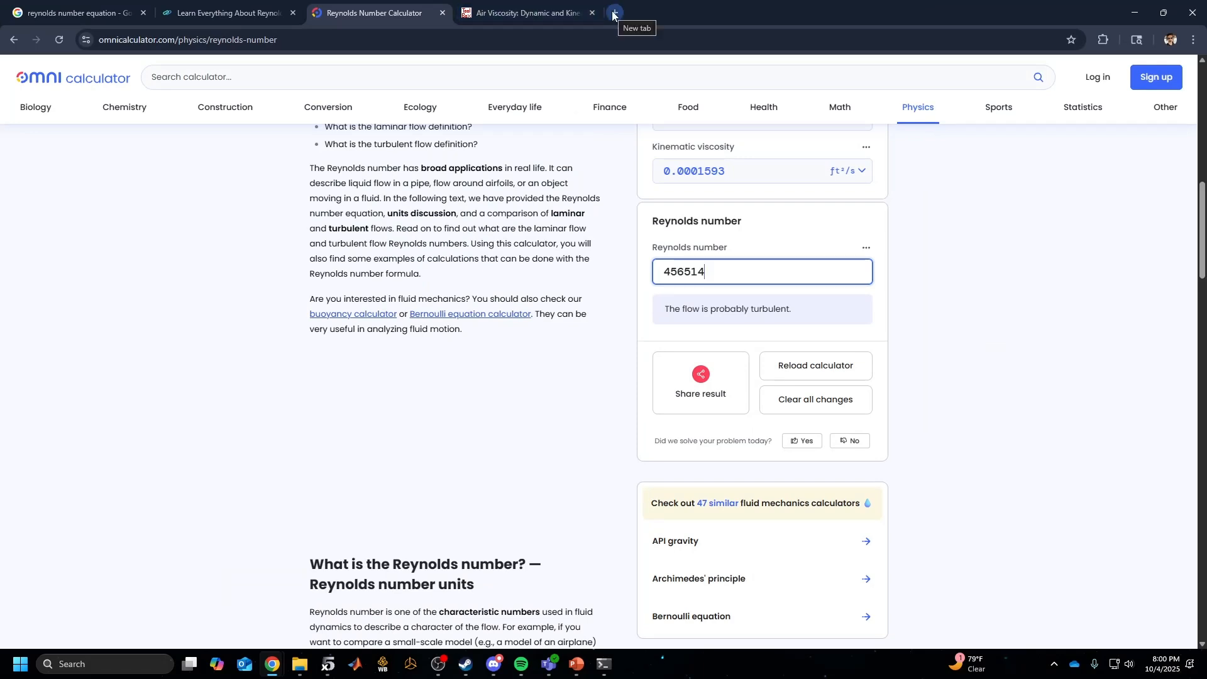
click(614, 13)
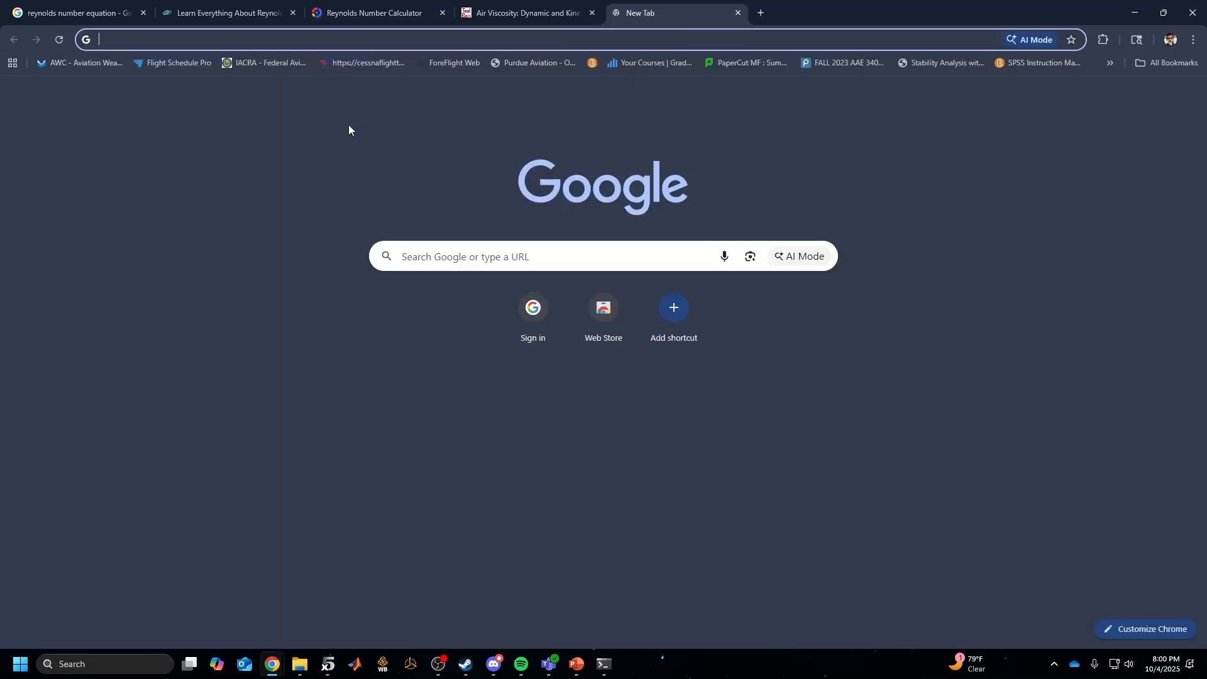
text(sp)
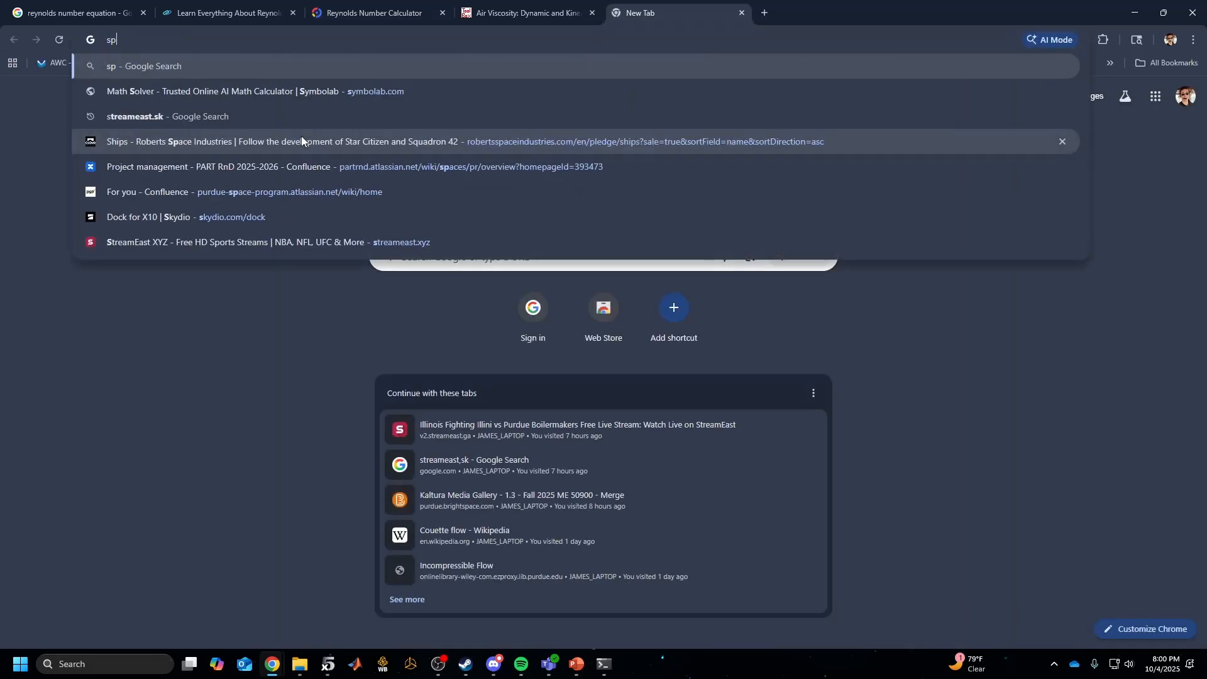
text(eed of sound)
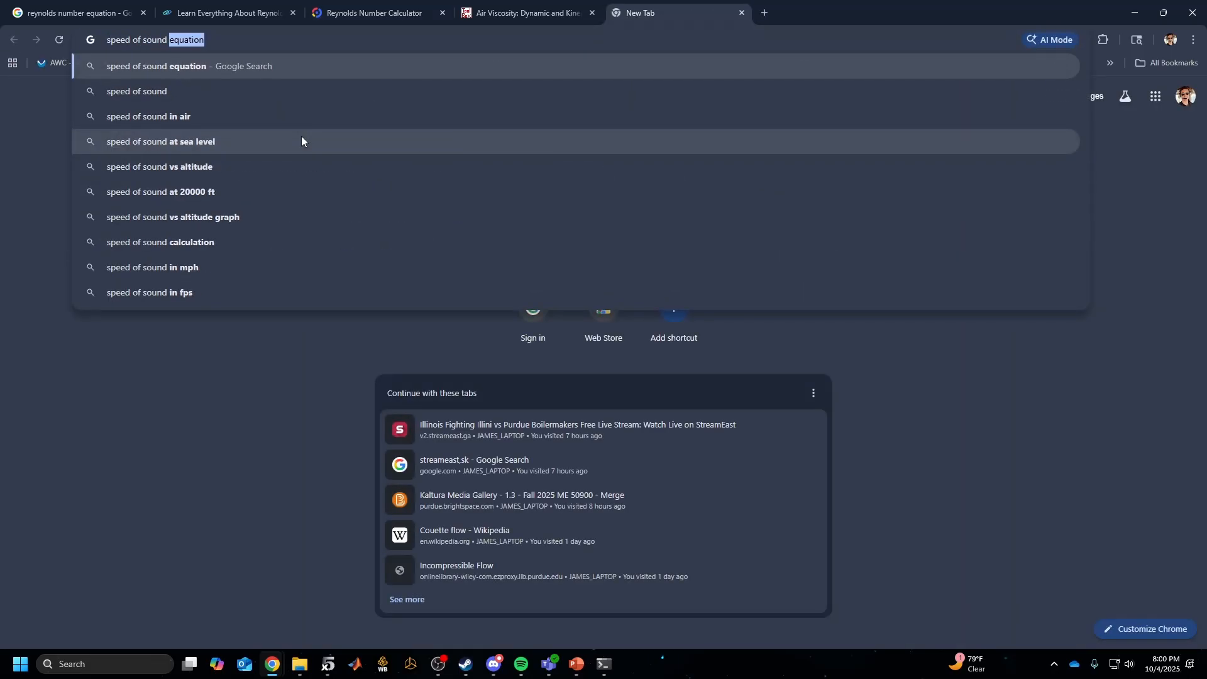
text( at sea level)
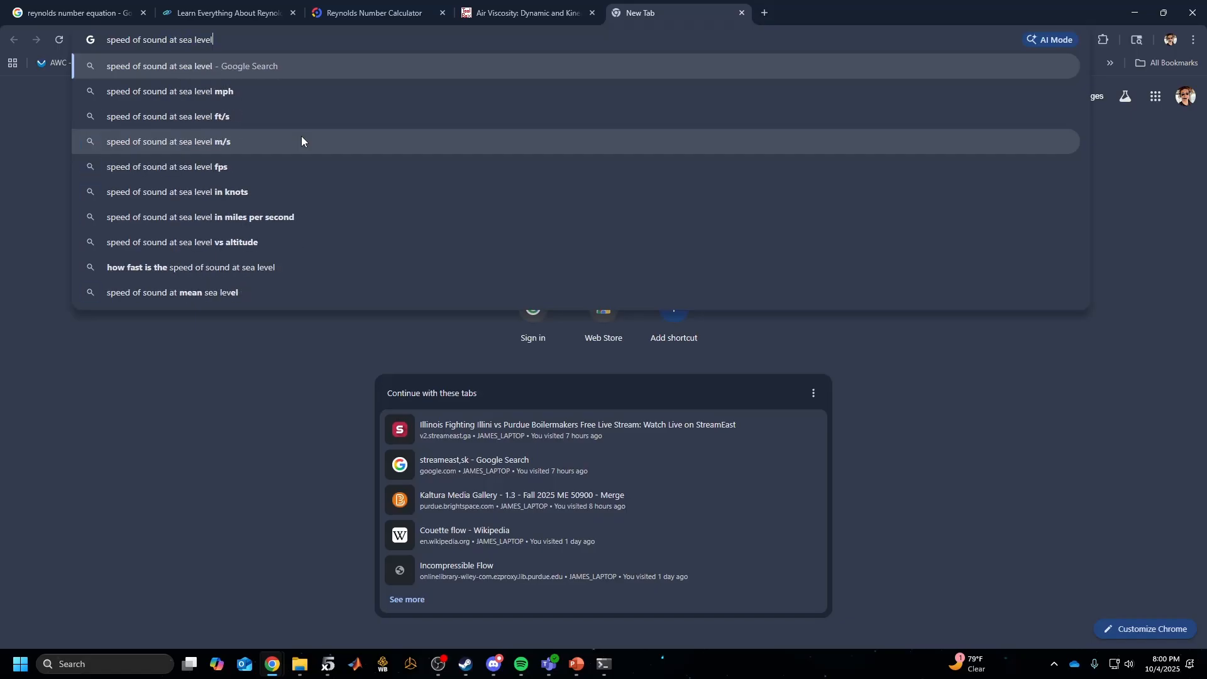
key(Return)
scroll(326, 283, down, 1)
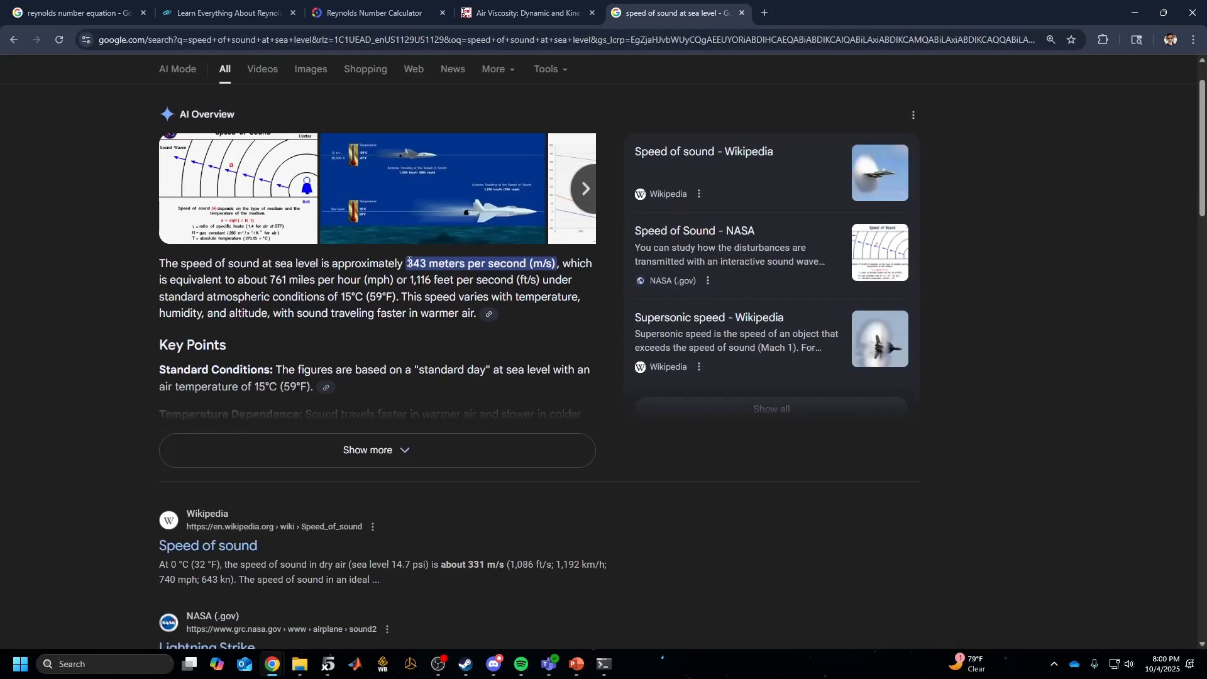
scroll(408, 263, up, 1)
Calculate the Mach number in Google by dividing the 19 m/s airspeed by the speed of sound, 19/343
drag(299, 90, 149, 88)
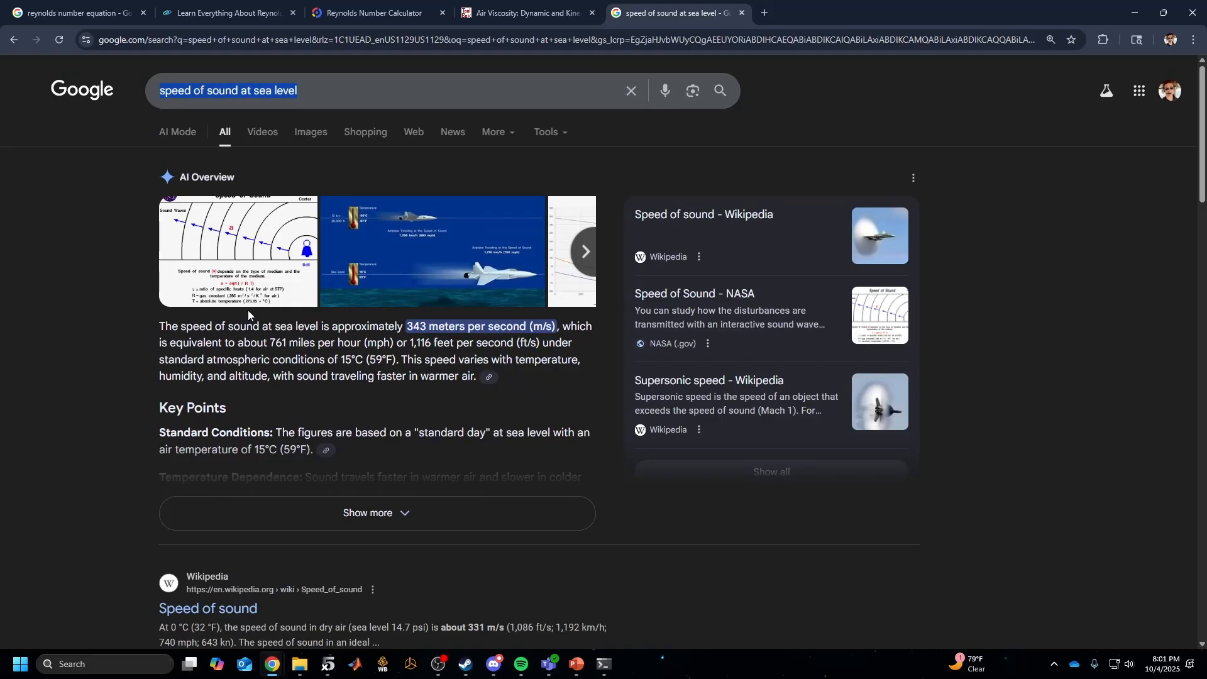
text(91/)
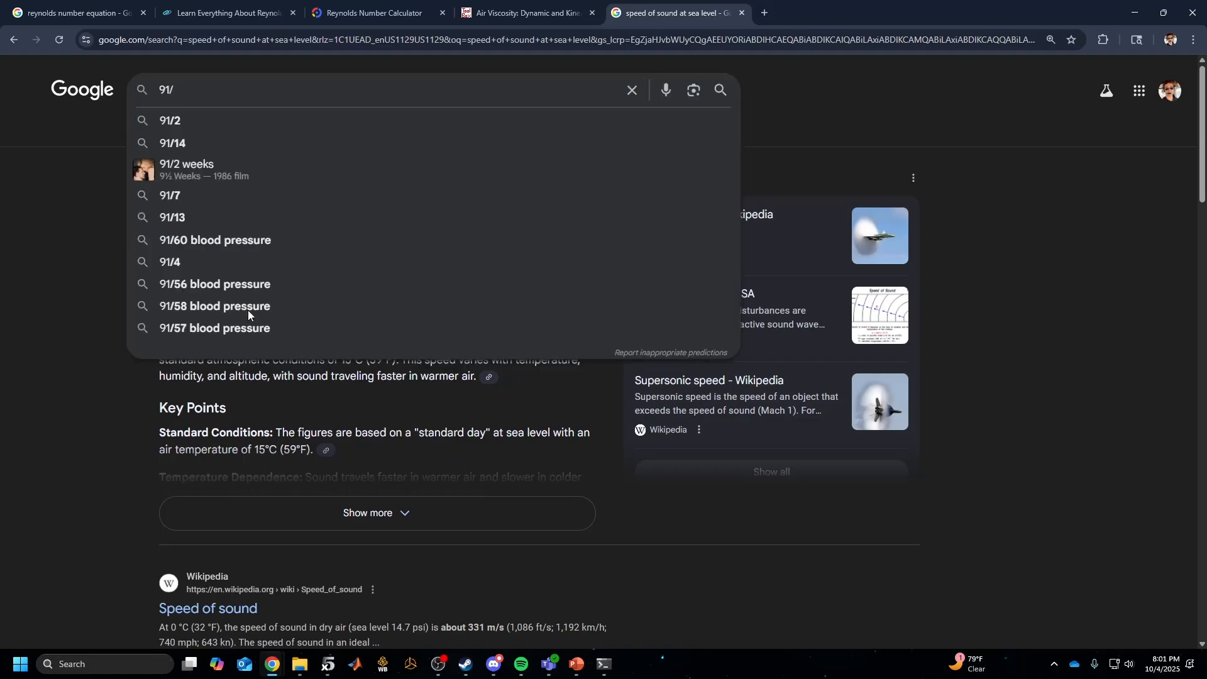
key(BackSpace)
key(BackSpace)
key(BackSpace)
text(19)
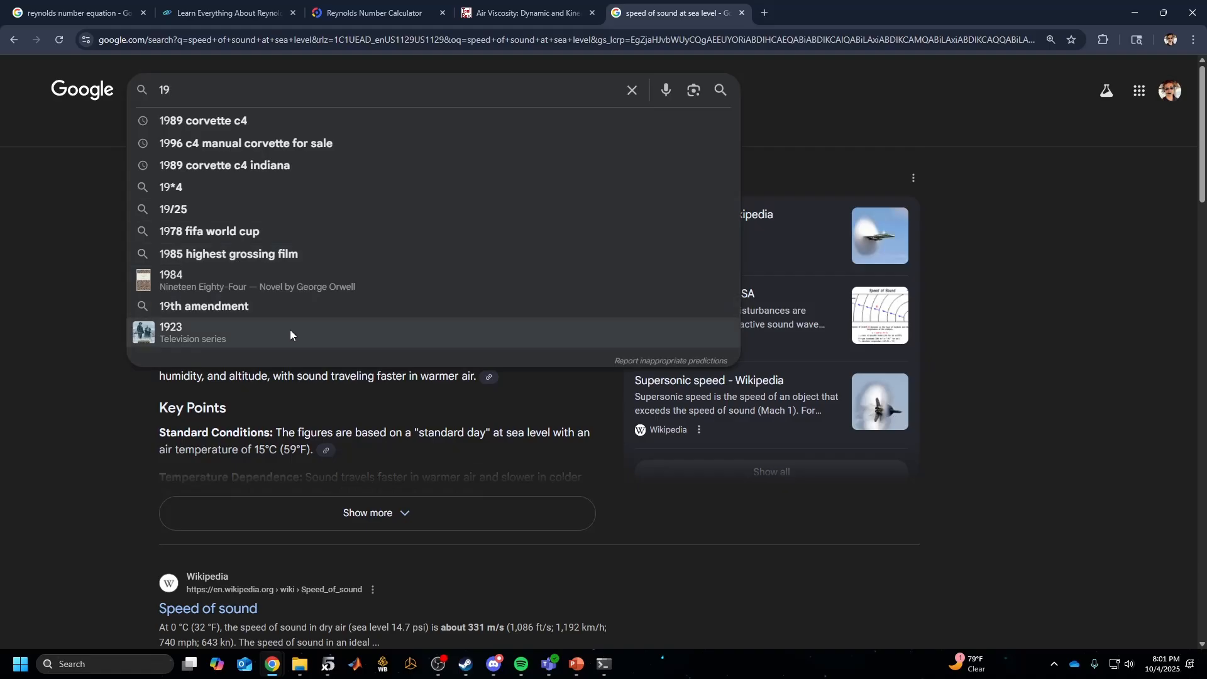
text(/)
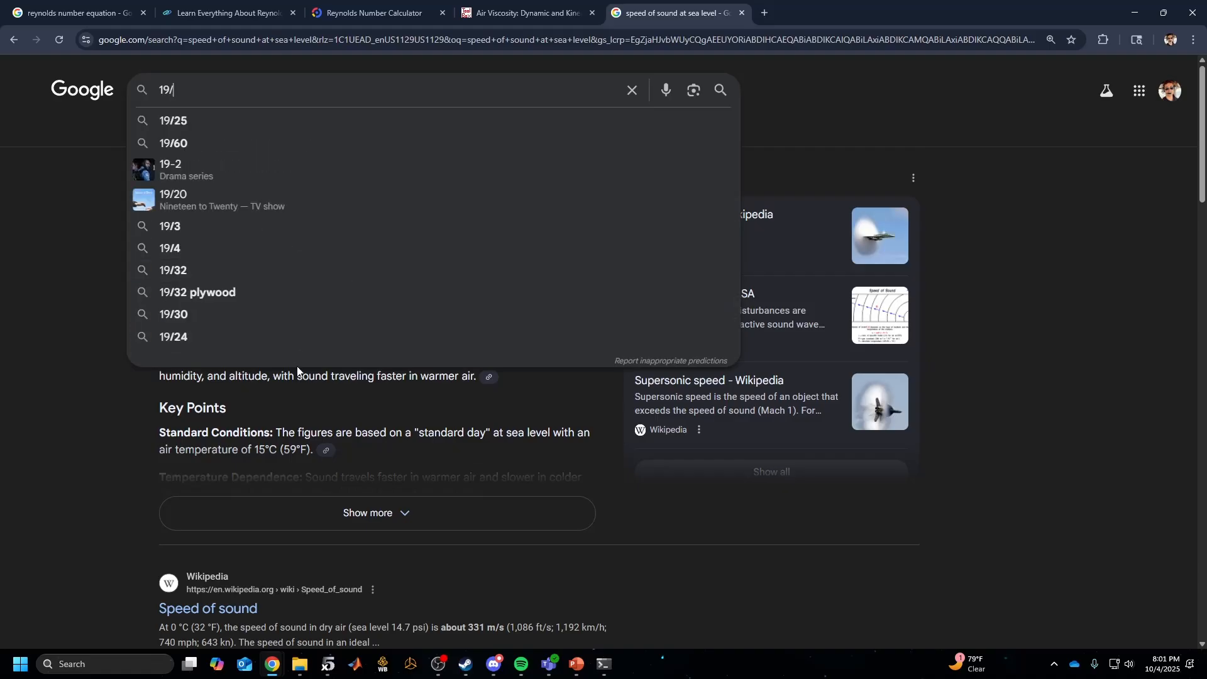
text(343)
key(Return)
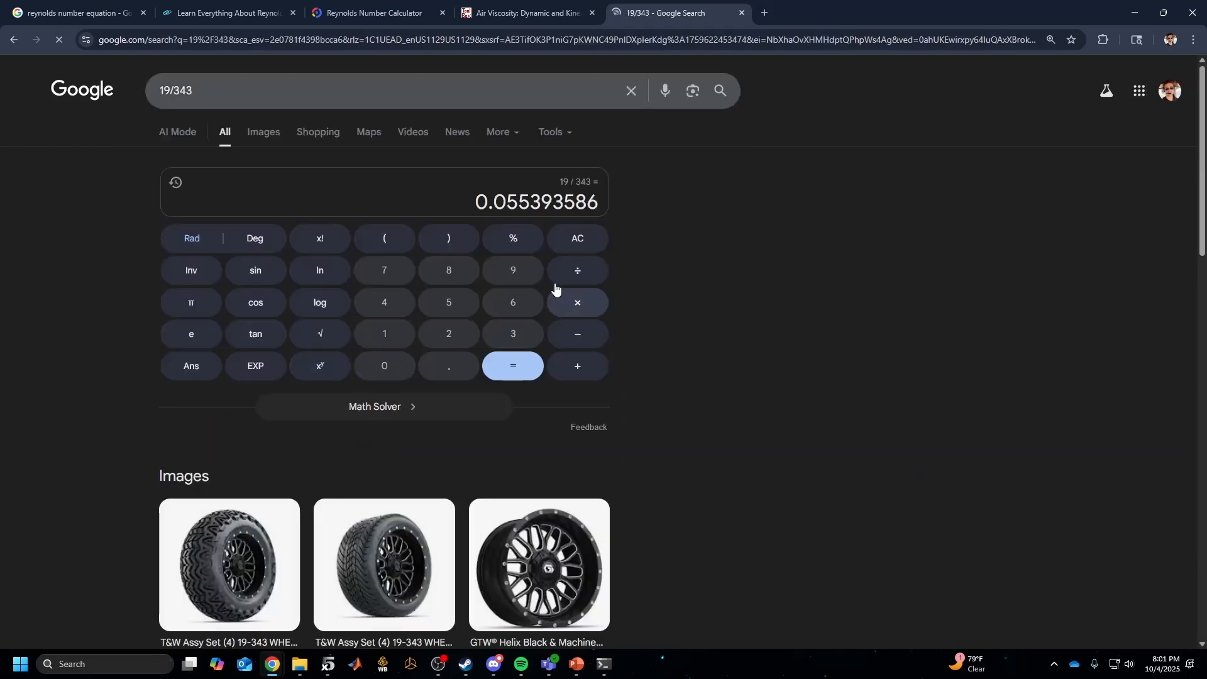
drag(531, 202, 474, 201)
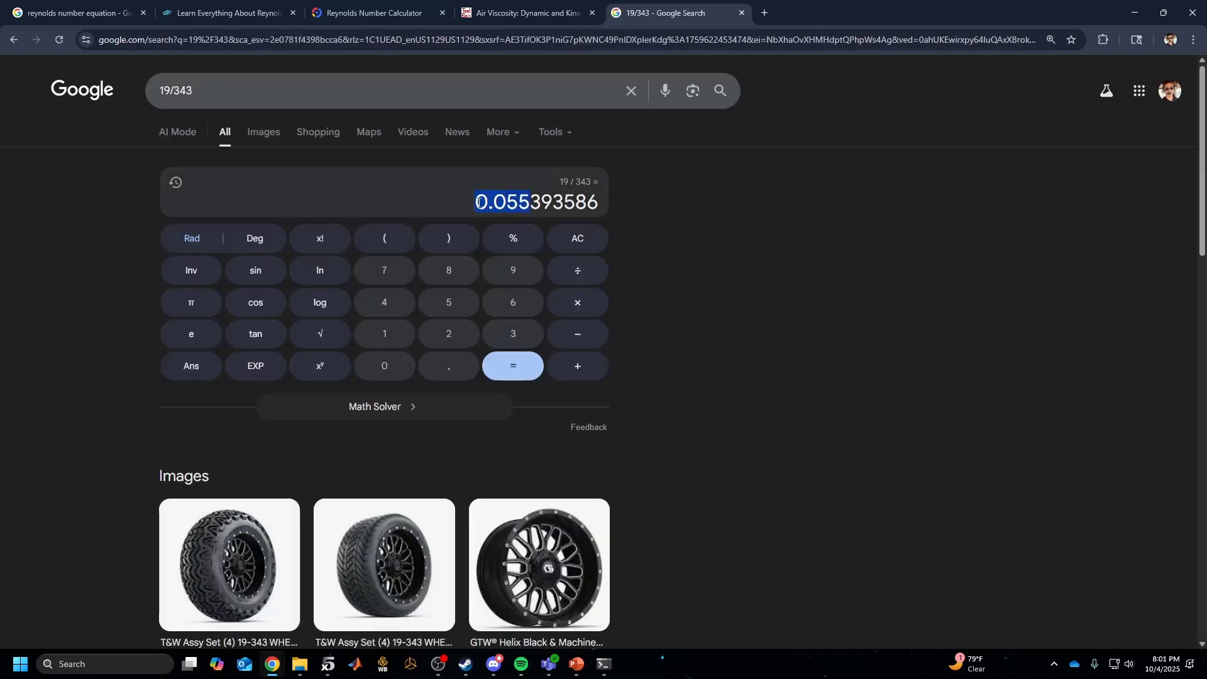
Return to xflr5 and set the Mach number of the NACA 6415 analysis to 0.055
click(1135, 12)
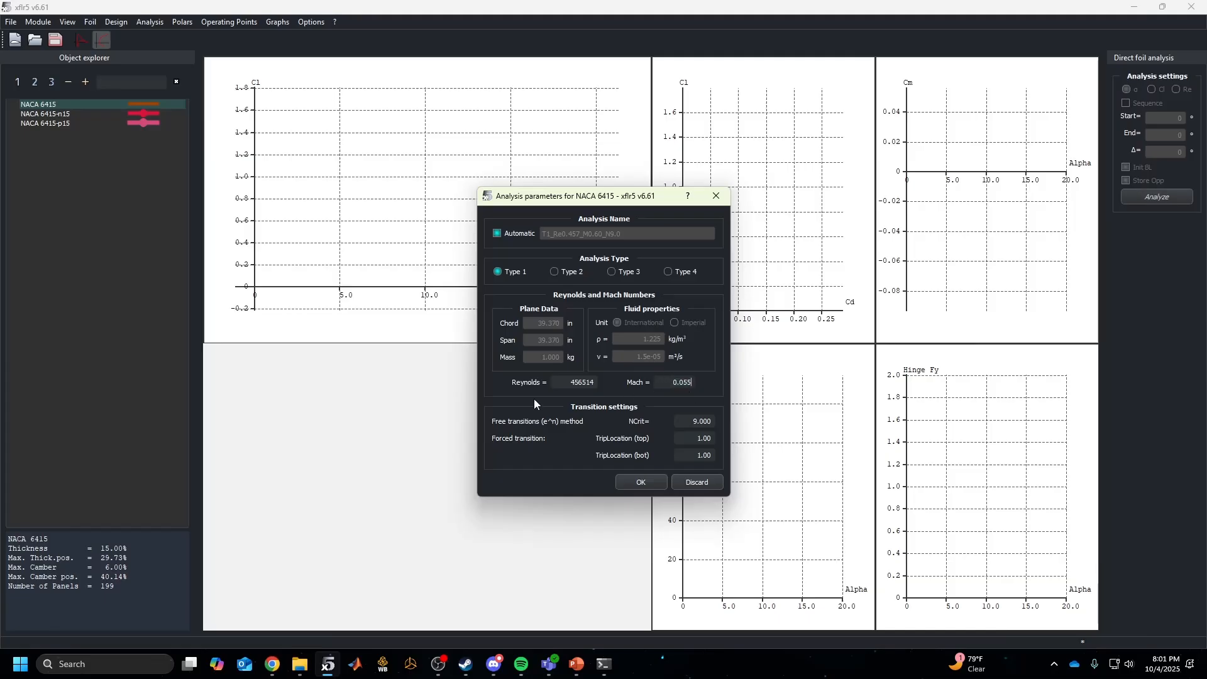
click(597, 381)
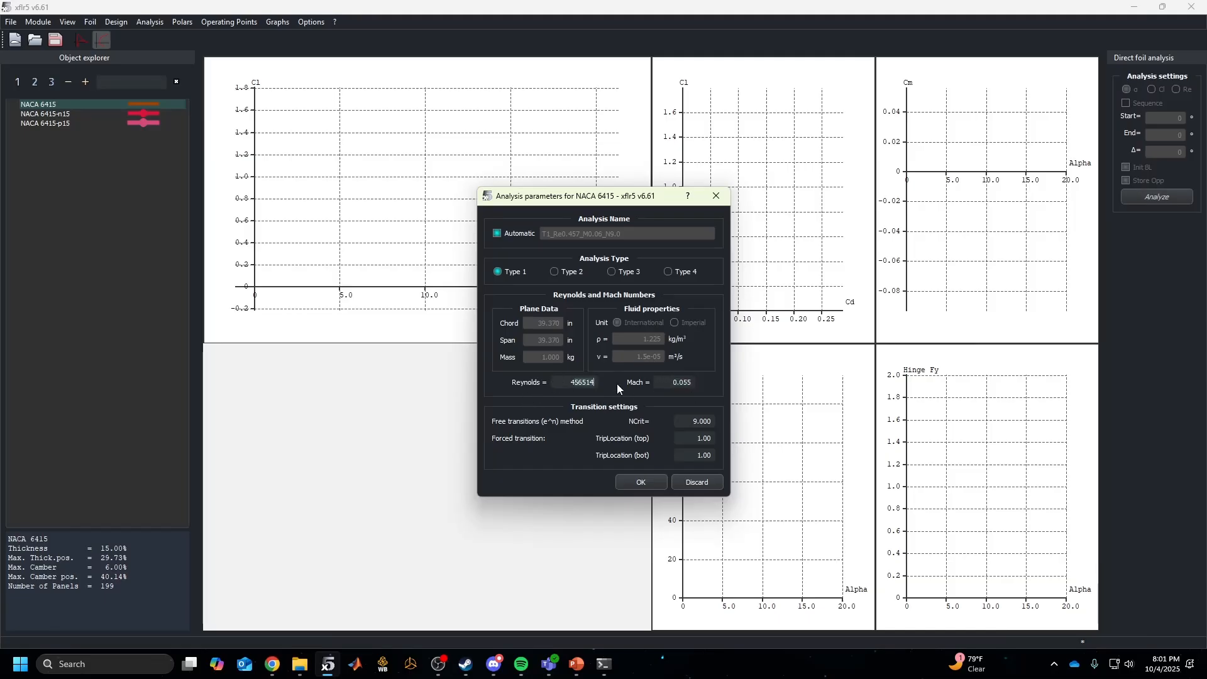
click(691, 383)
click(712, 421)
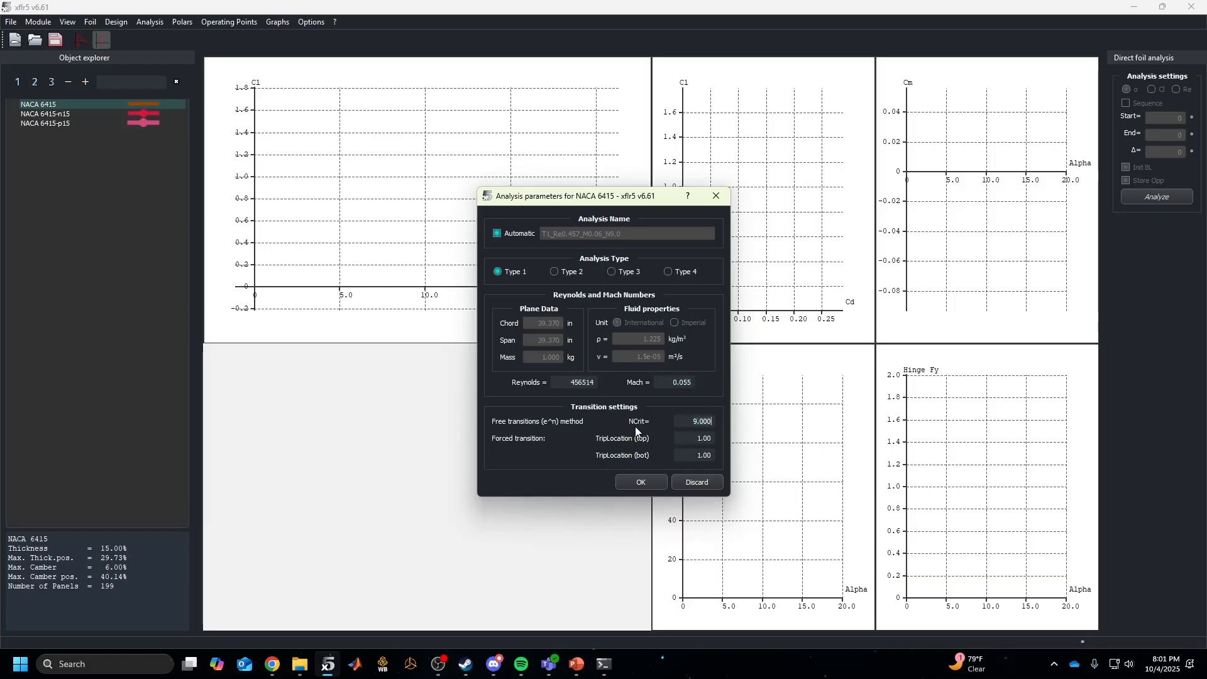
Keep NCrit at 9.000 and both trip locations at 1.00, and create the Type 1 analysis for NACA 6415
key(alt+Tab)
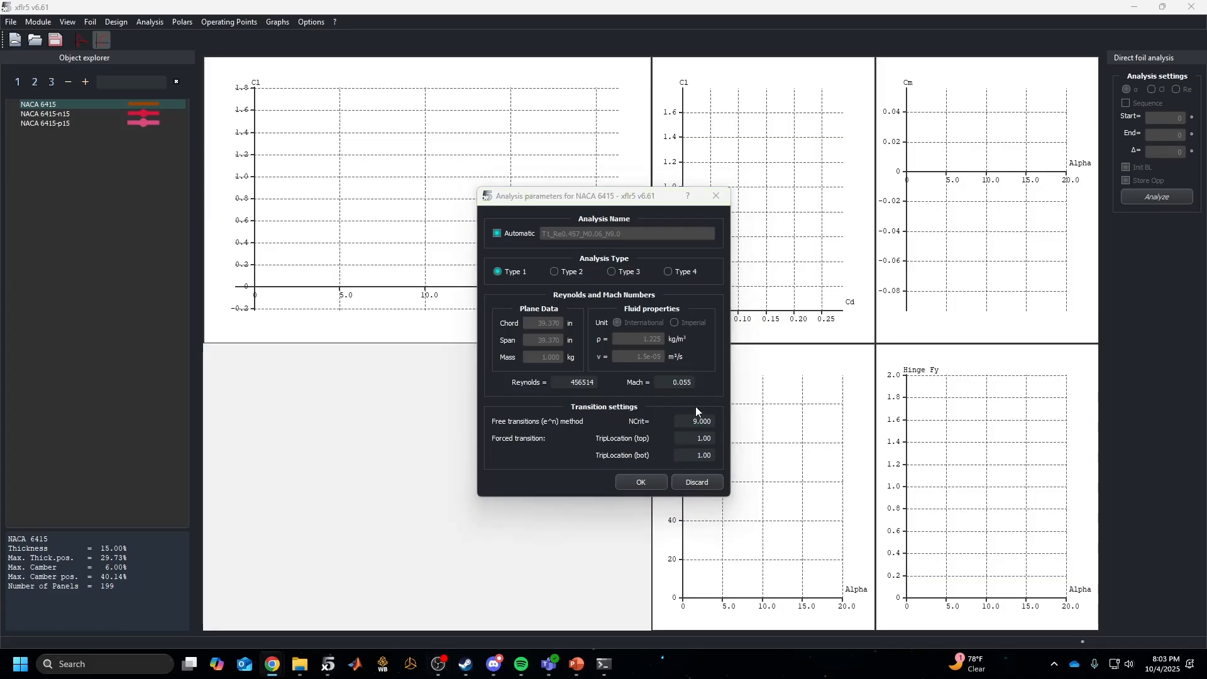
click(696, 406)
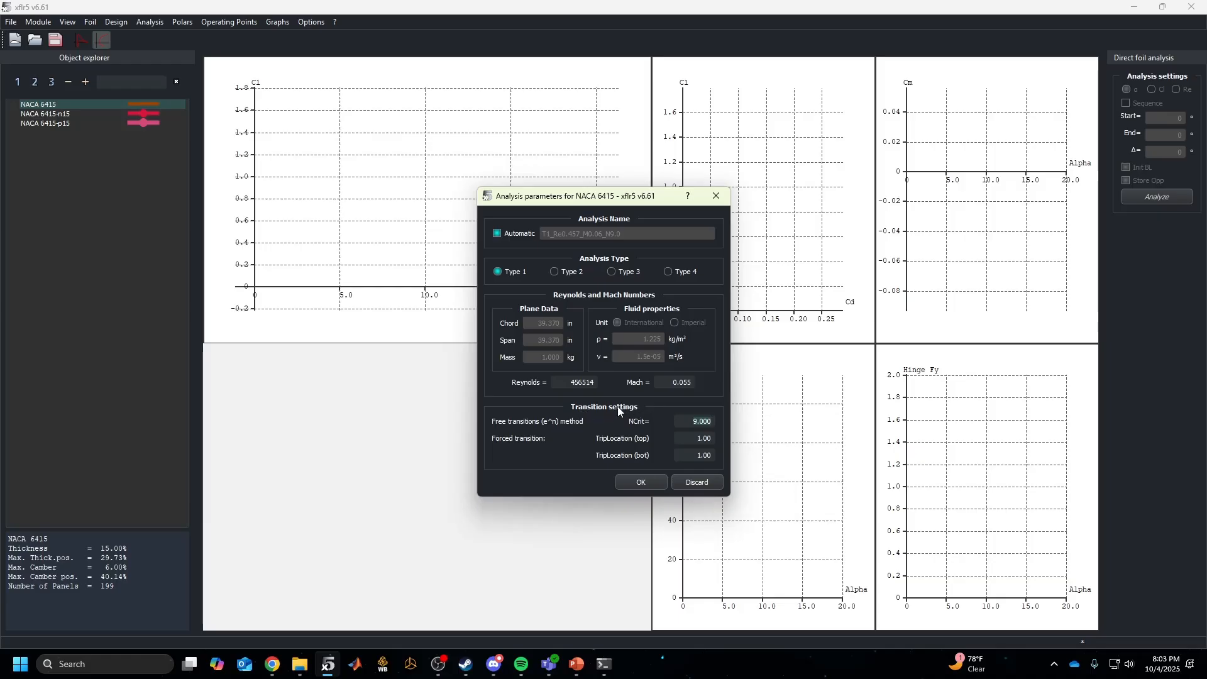
click(695, 426)
click(698, 455)
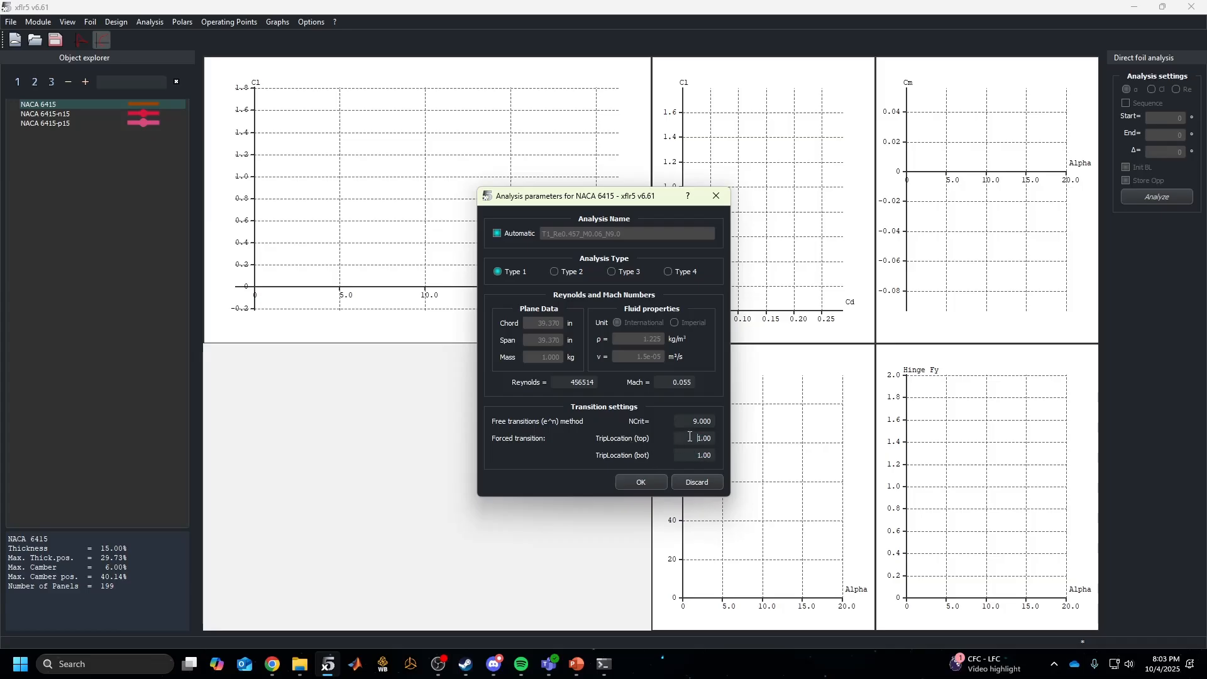
mouse_move(690, 437)
mouse_down()
mouse_move(714, 436)
mouse_move(706, 456)
mouse_move(711, 442)
mouse_up()
click(712, 455)
key(Tab)
click(641, 483)
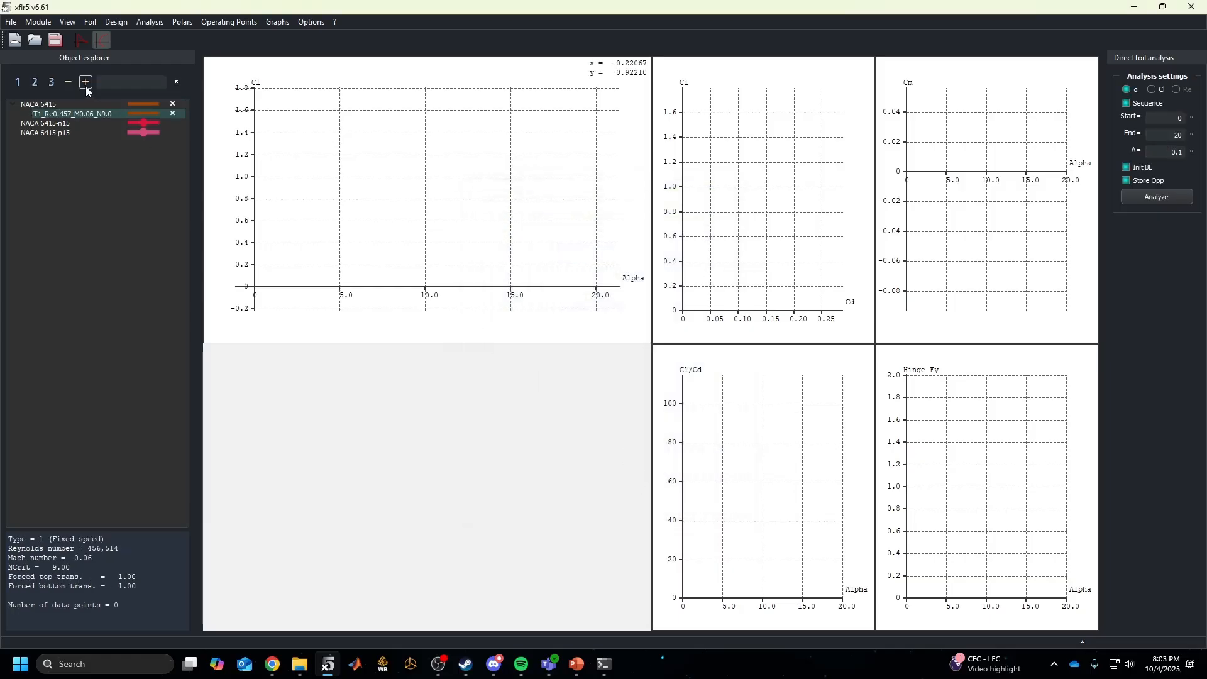
click(13, 104)
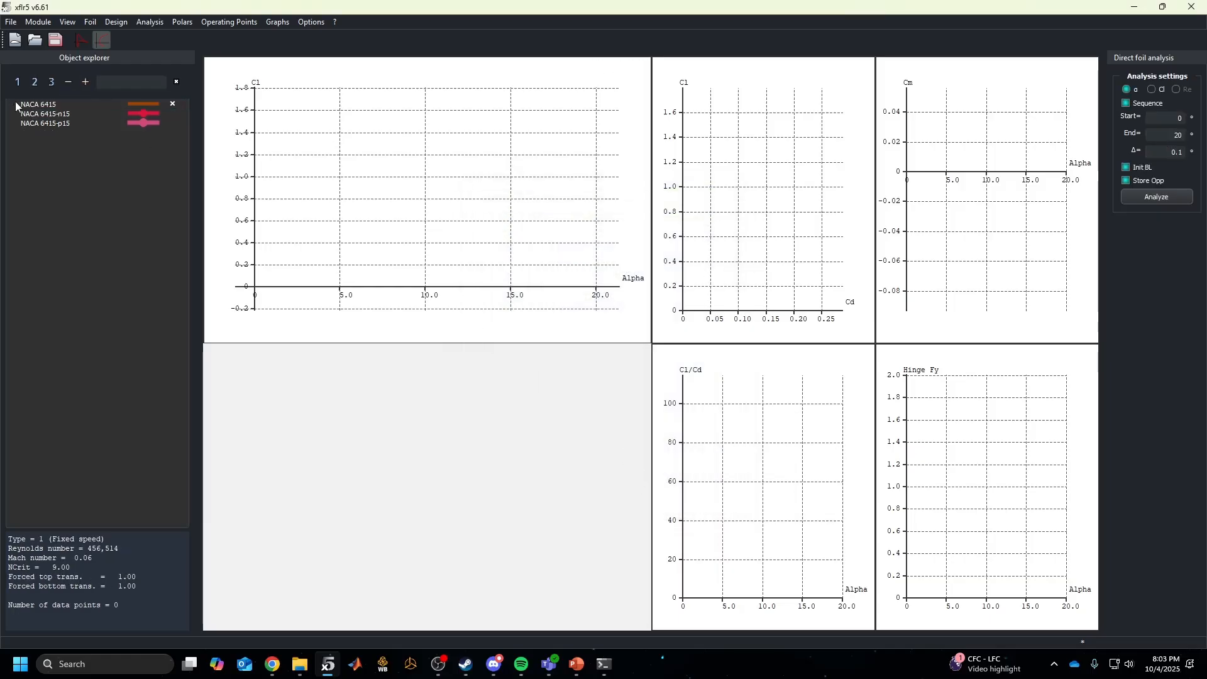
click(14, 102)
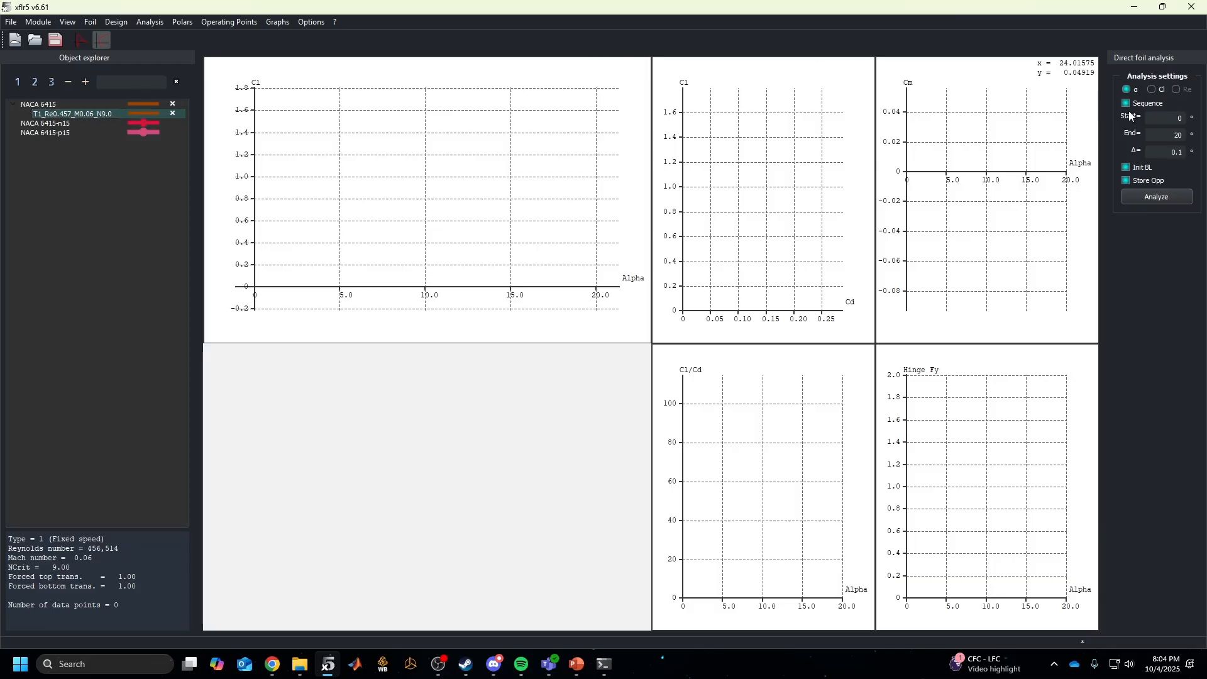
Run the NACA 6415 analysis as an alpha sequence from 0° to 20° in 0.25° increments
click(1132, 89)
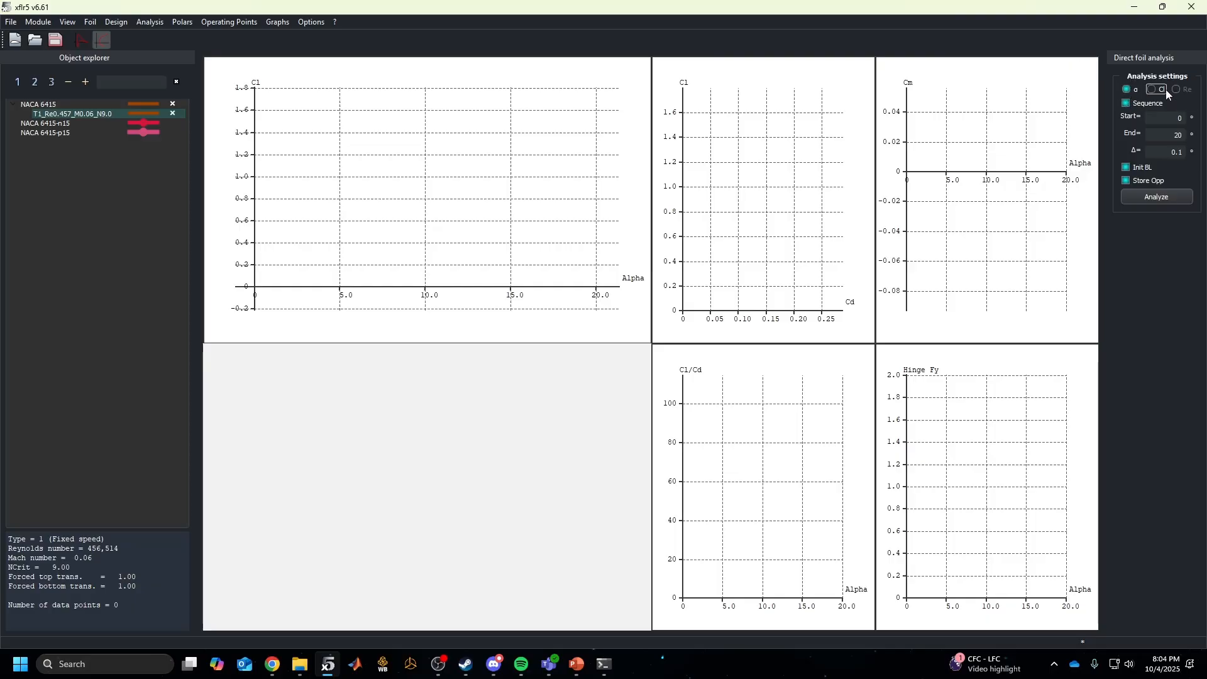
click(1131, 104)
click(1128, 104)
click(1126, 104)
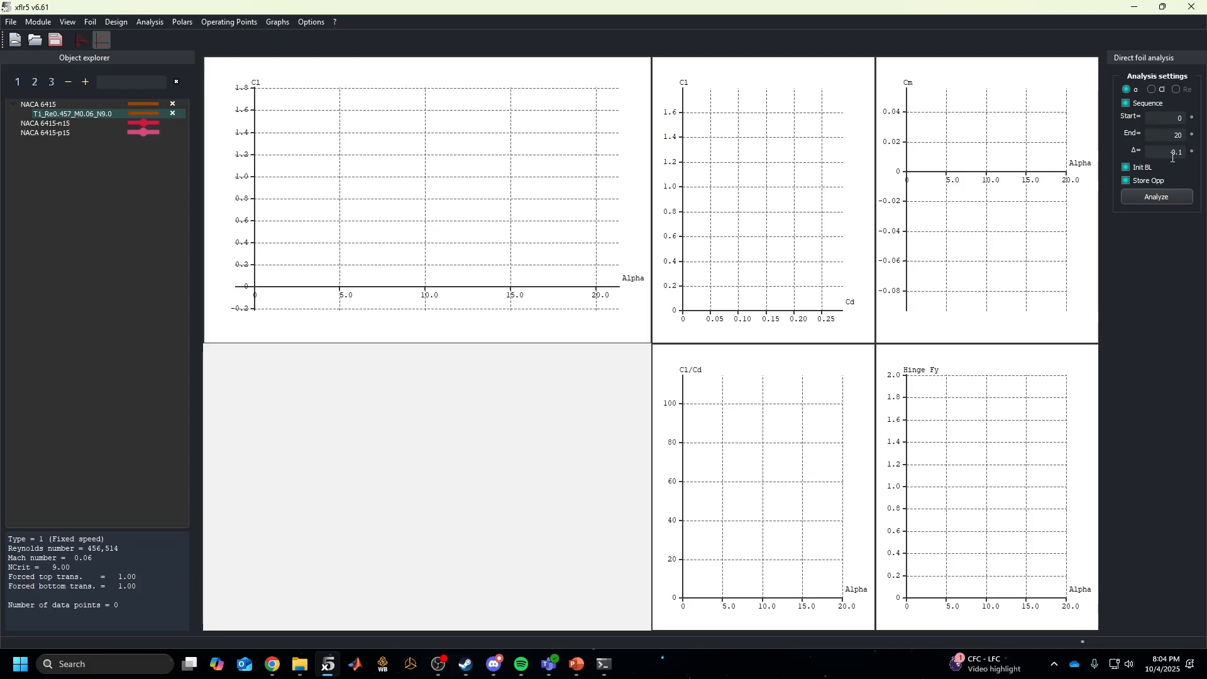
click(1176, 119)
click(1190, 152)
key(BackSpace)
text(25)
click(1166, 199)
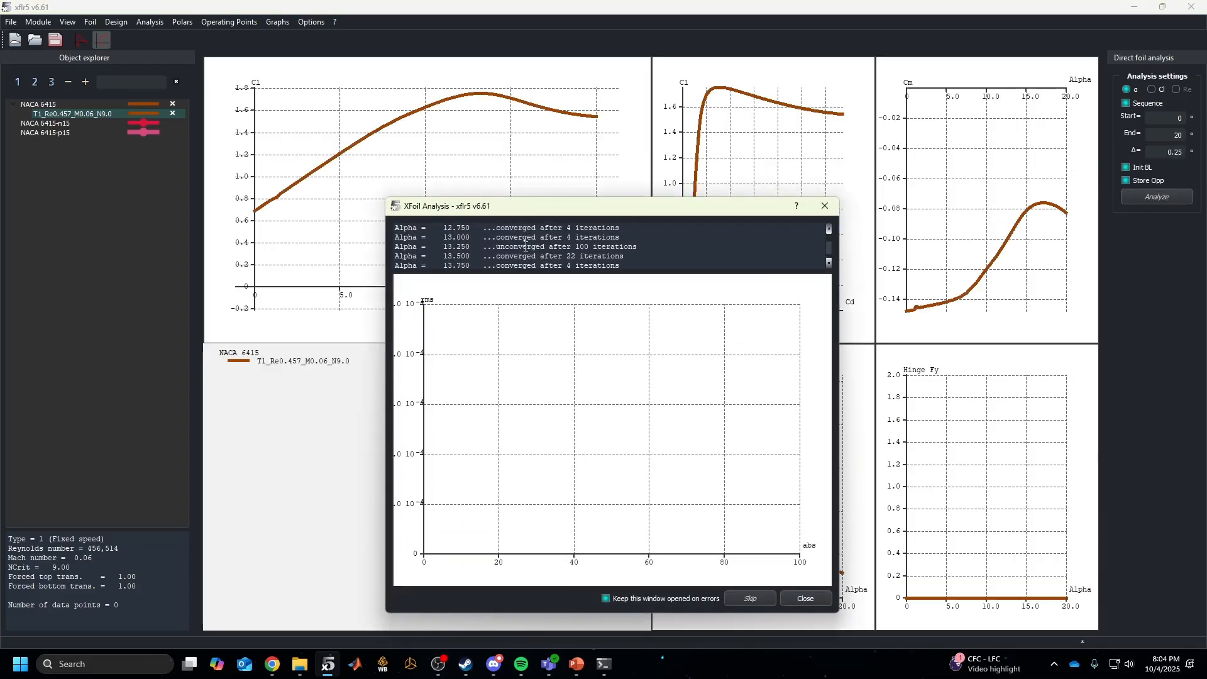
Check the XFoil analysis log for unconverged angles of attack and close it
scroll(529, 244, down, 14)
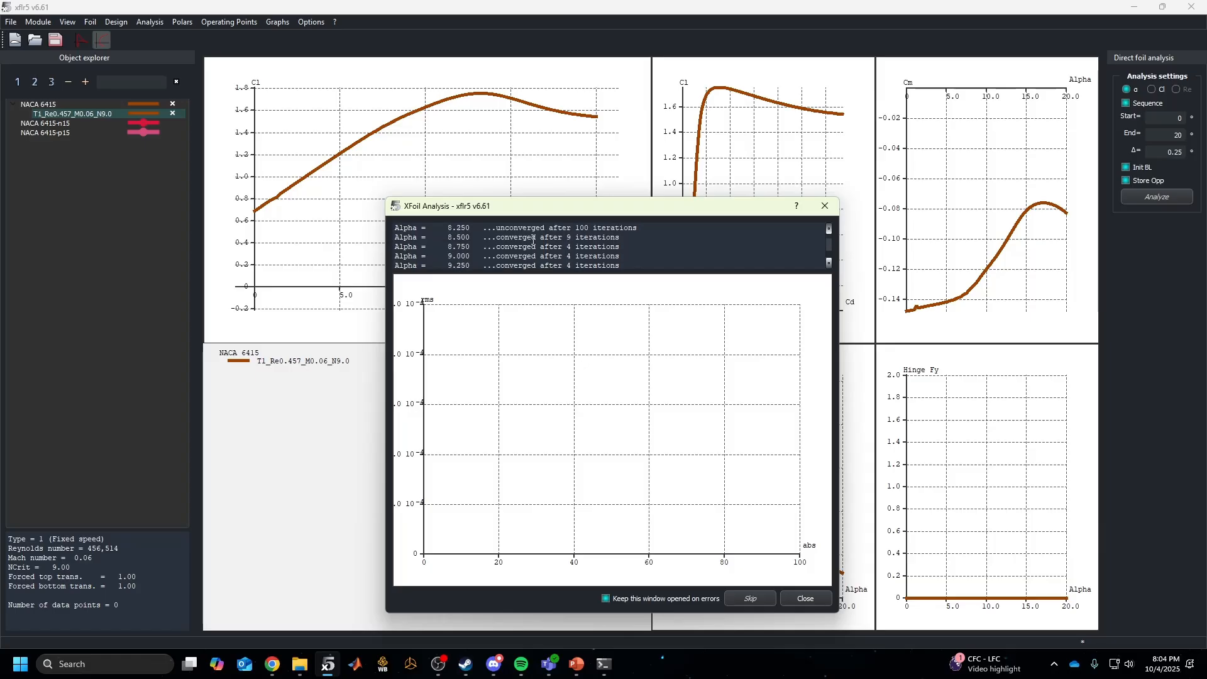
drag(424, 256, 626, 260)
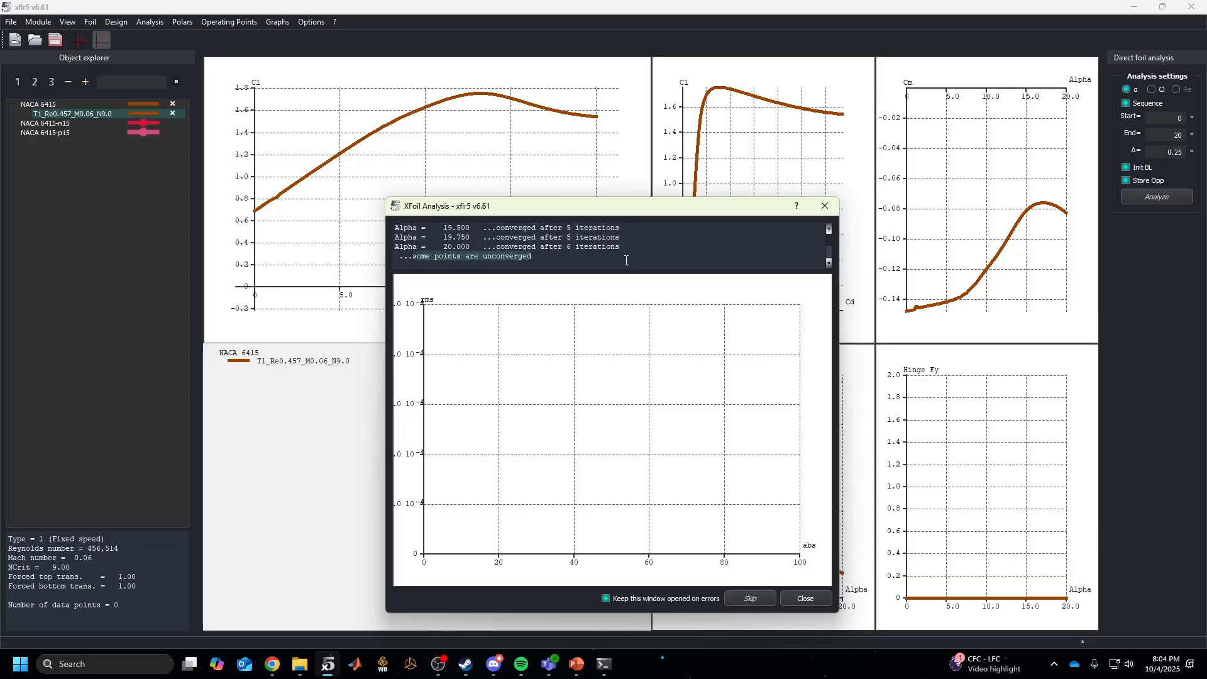
click(805, 599)
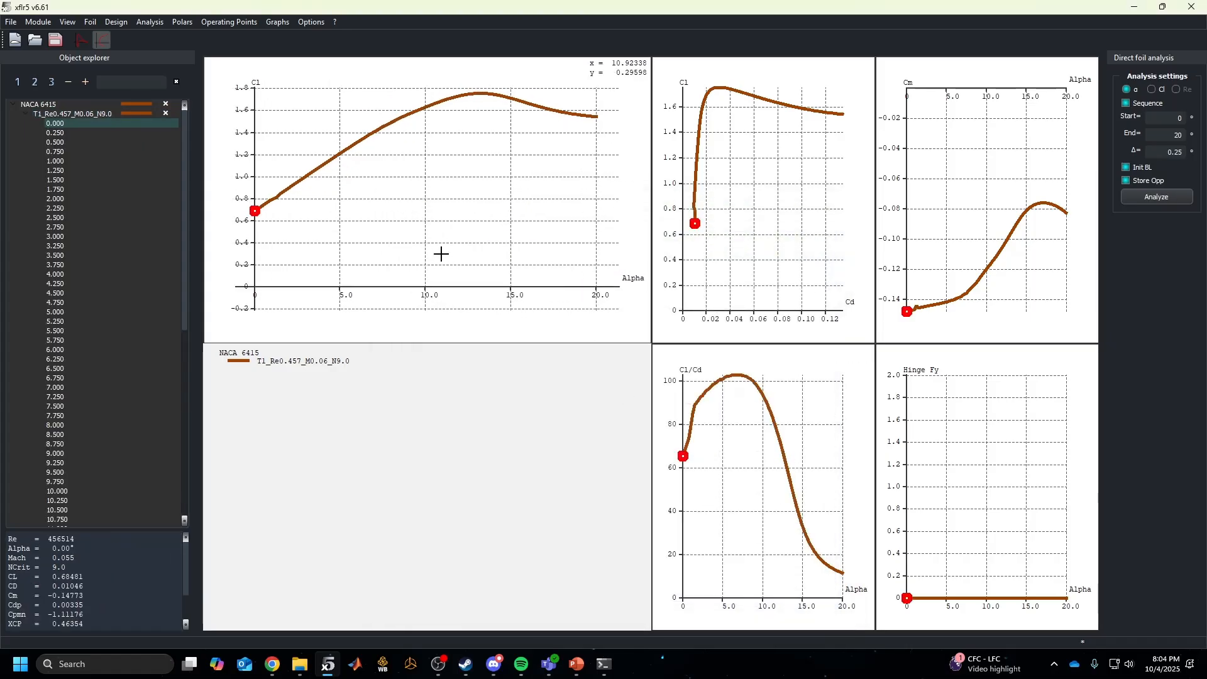
Reset the polar graph scales to fit the curves and widen the Cl versus Alpha graph to show negative axis ranges
key(r)
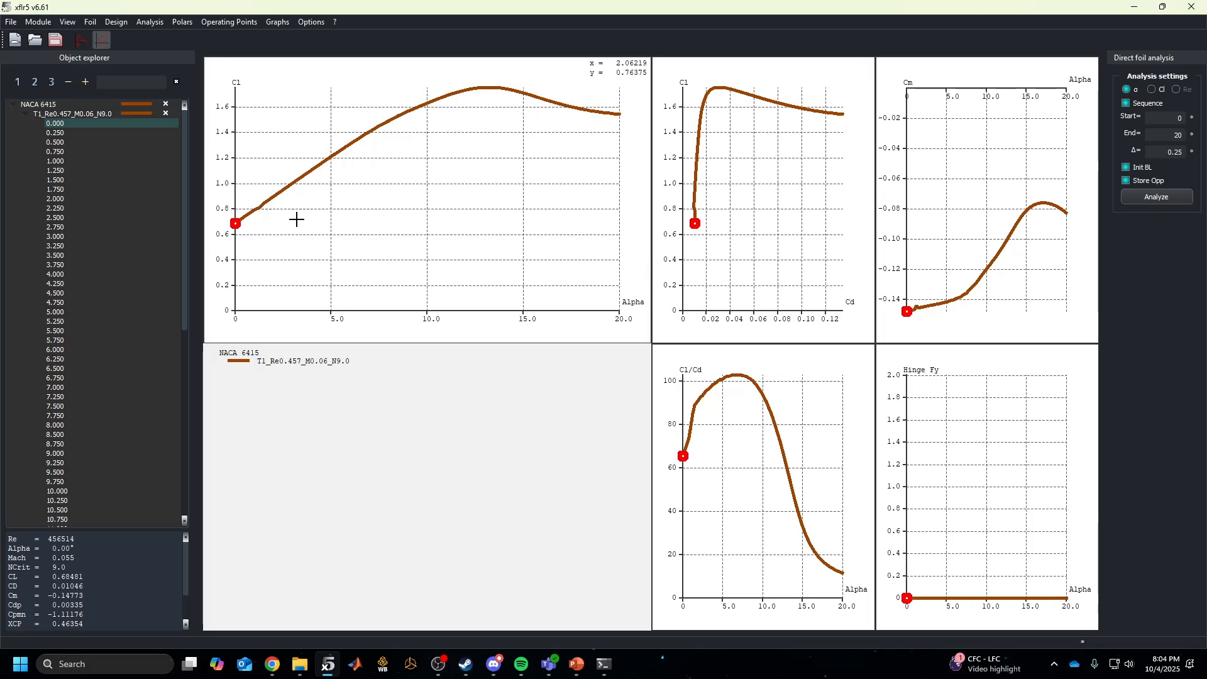
key(r)
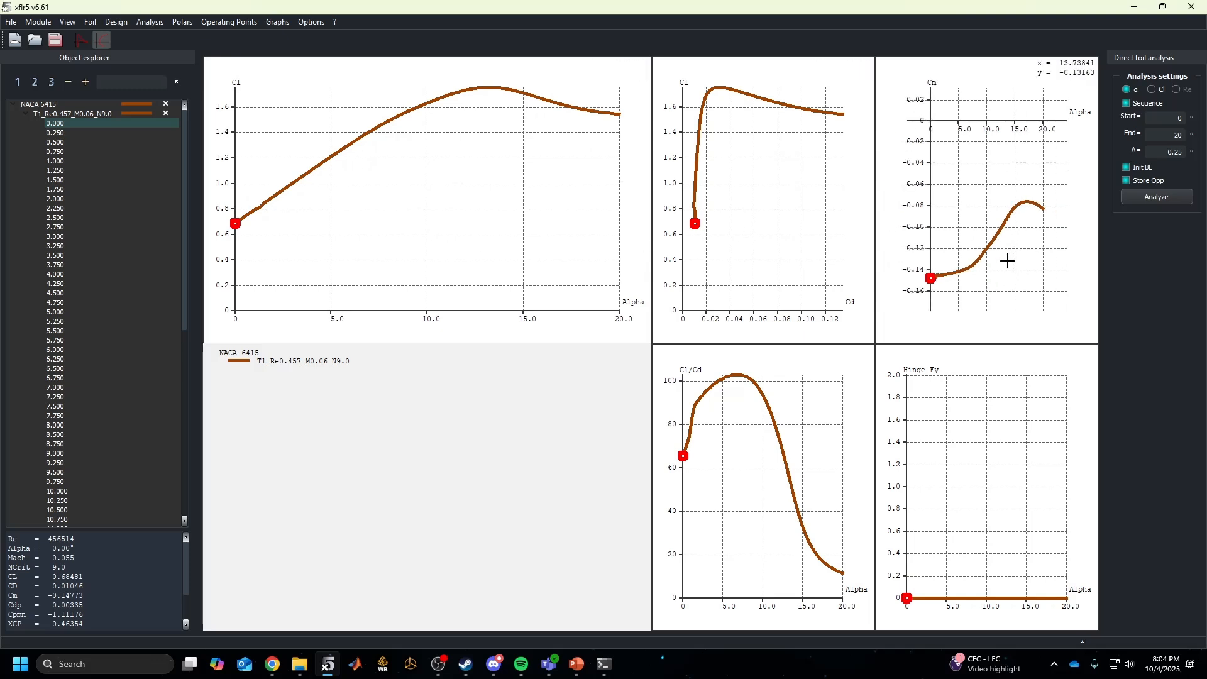
scroll(1008, 261, down, 20)
drag(1008, 261, 978, 205)
key(r)
scroll(756, 543, down, 5)
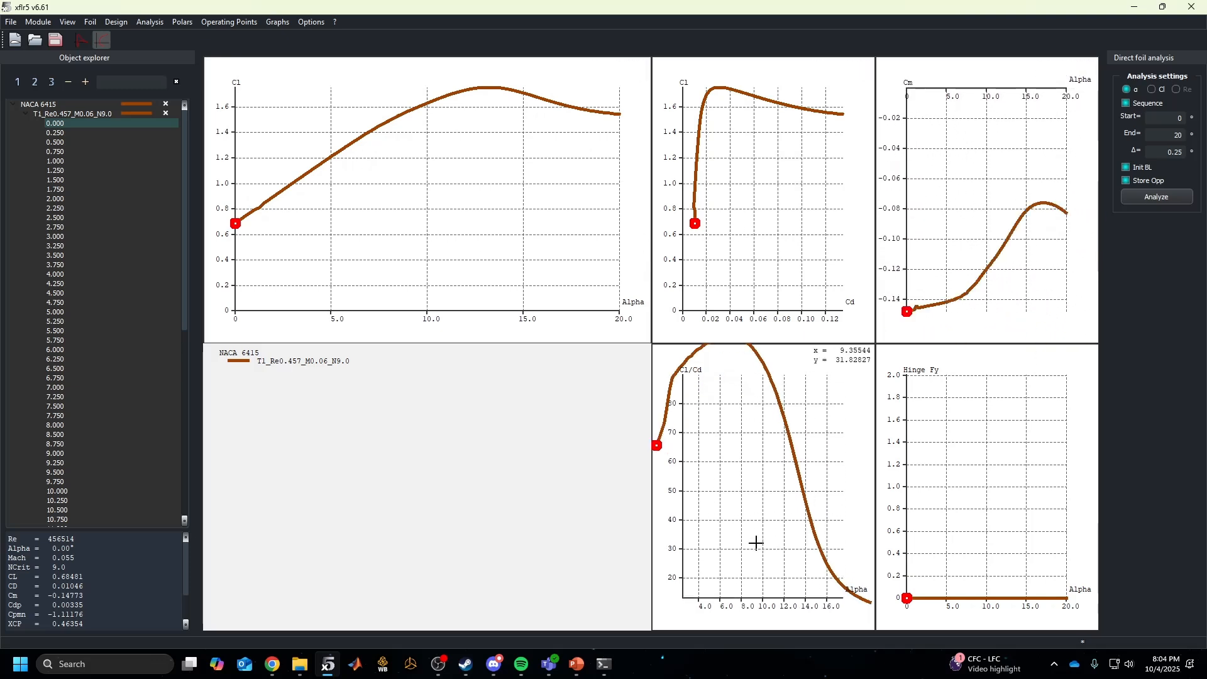
scroll(756, 543, down, 3)
key(r)
scroll(1023, 498, down, 8)
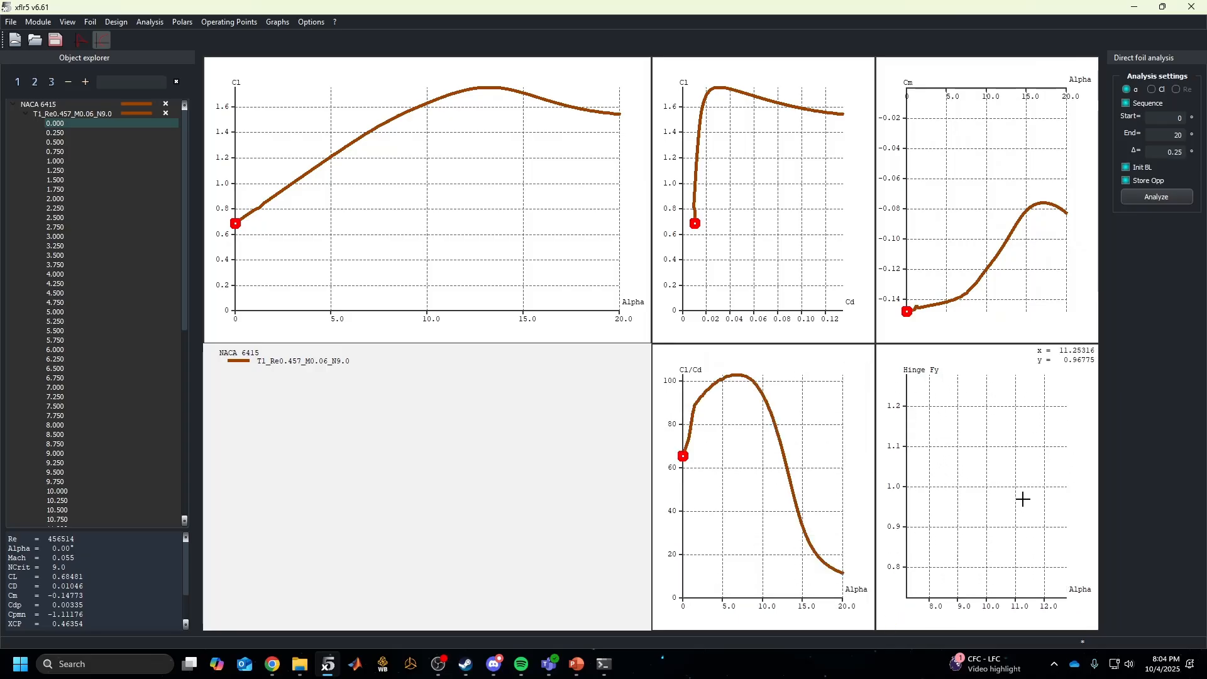
key(r)
scroll(444, 242, up, 6)
drag(423, 221, 452, 221)
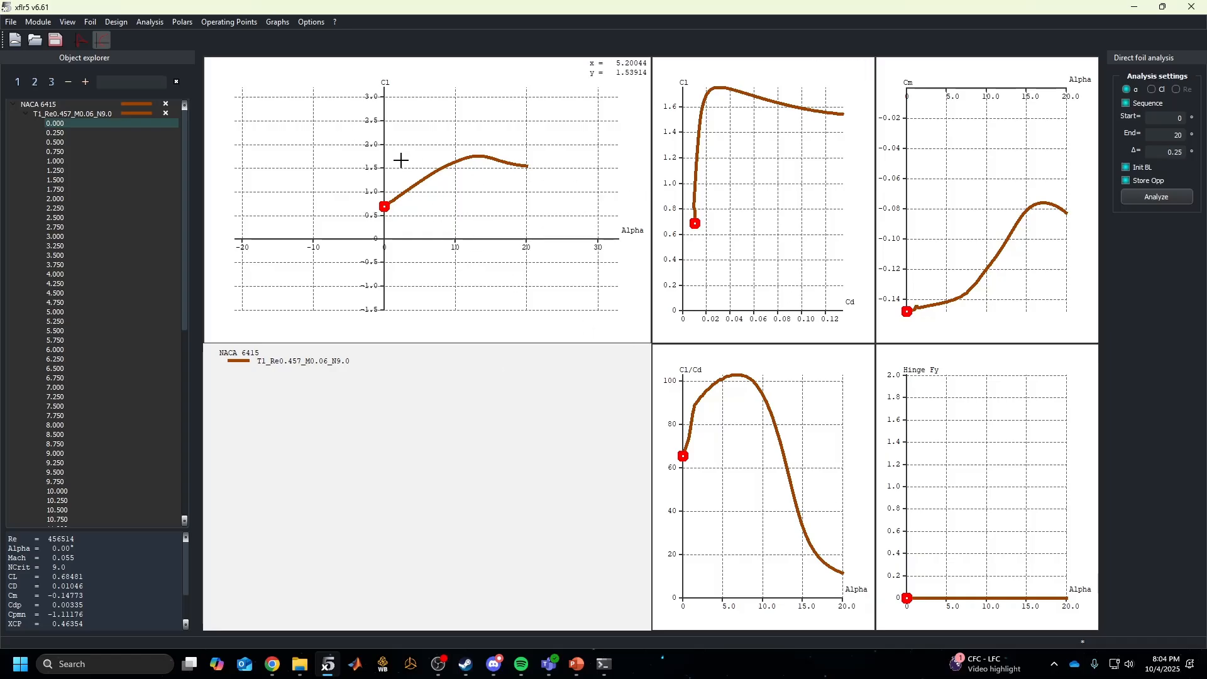
View Graph 1 and Graph 2 individually, and display both together in the two-graph layout
click(277, 22)
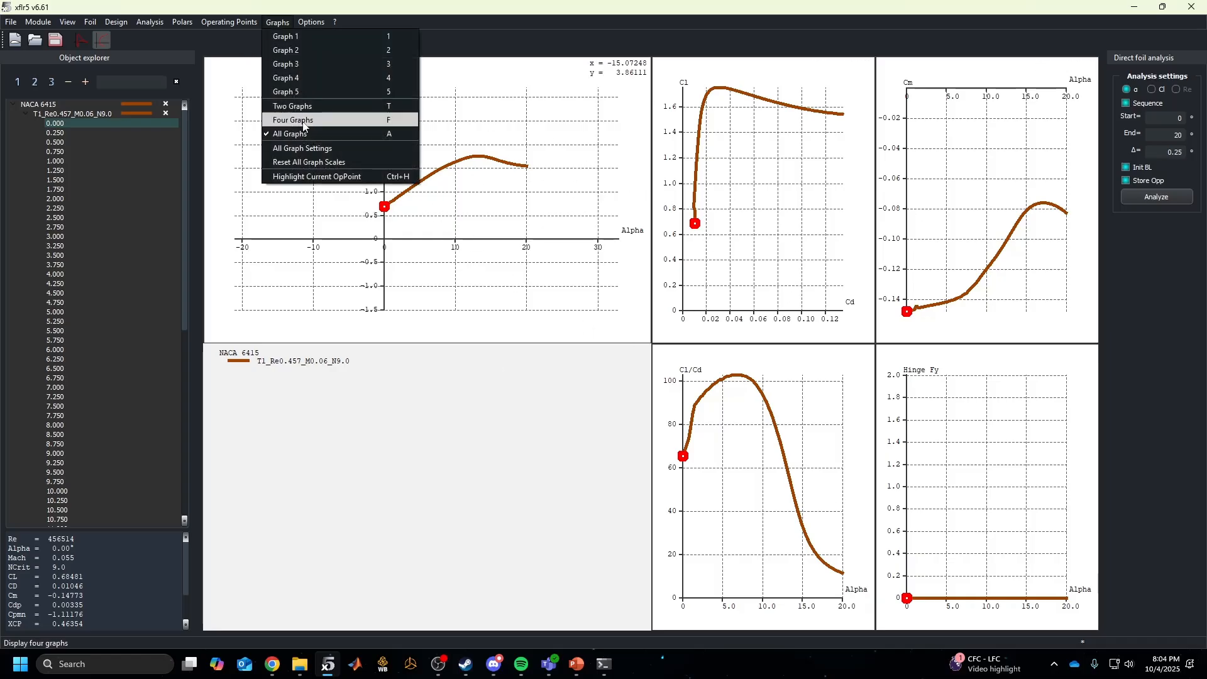
click(303, 38)
click(280, 23)
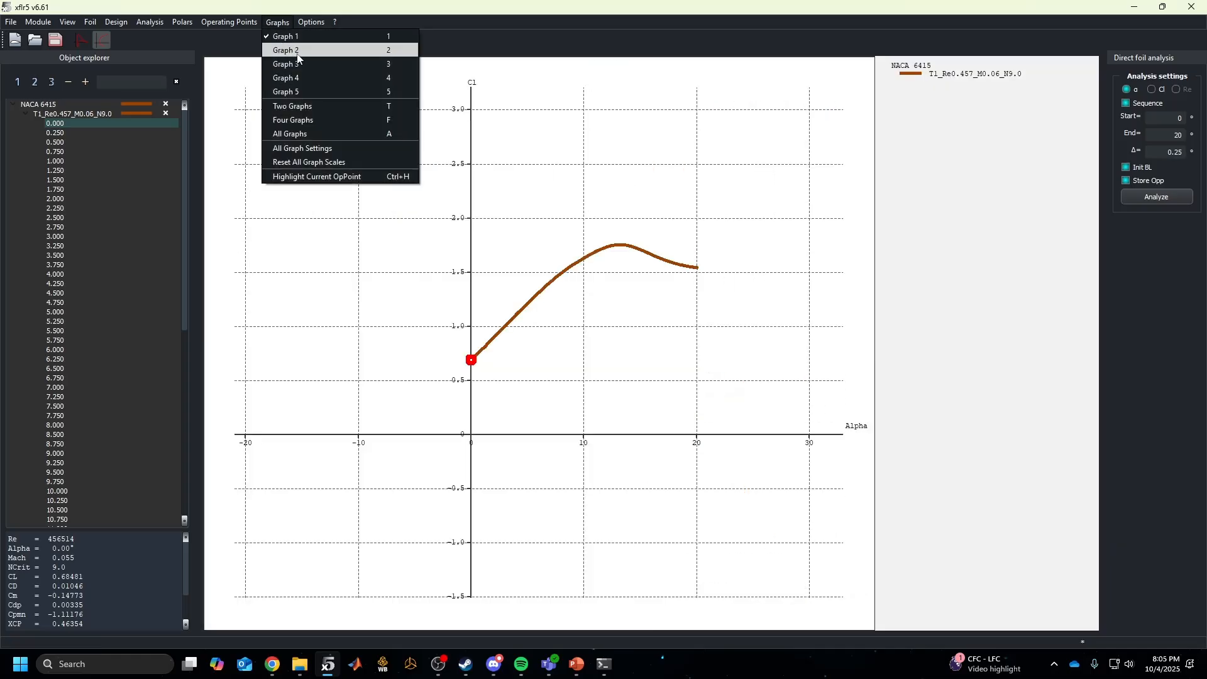
click(298, 50)
click(277, 22)
click(292, 106)
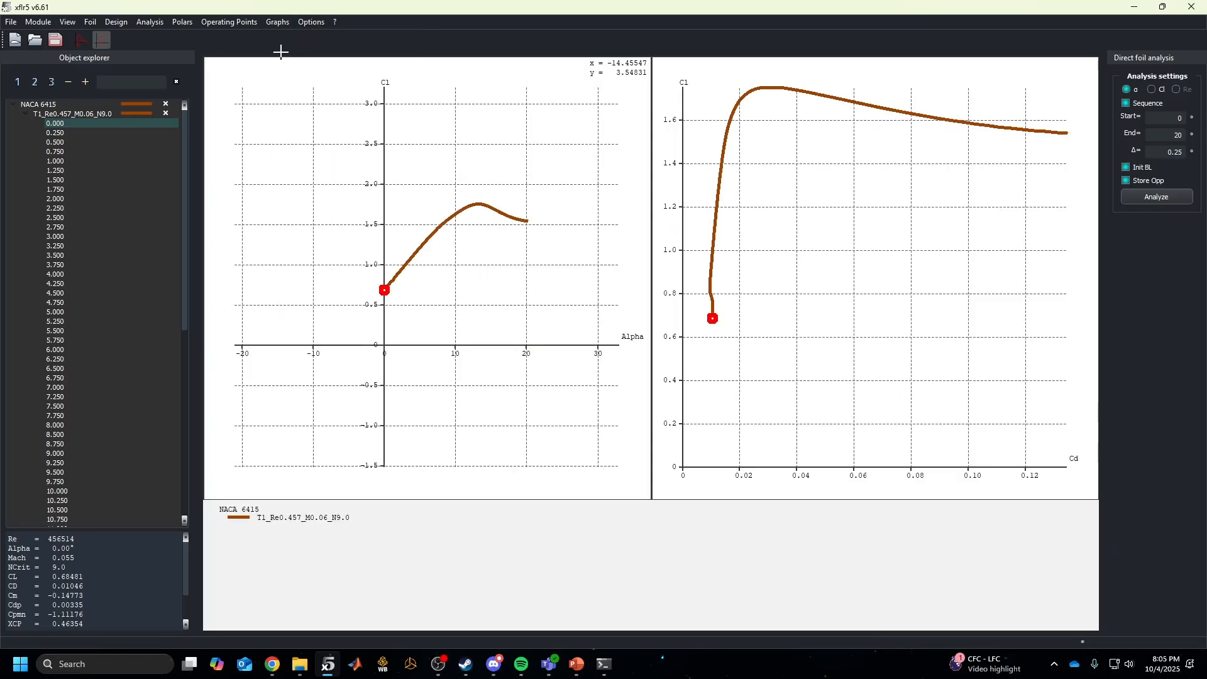
Display the polars in the four-graph layout, and switch to the layout showing all graphs
click(277, 22)
click(294, 120)
click(278, 22)
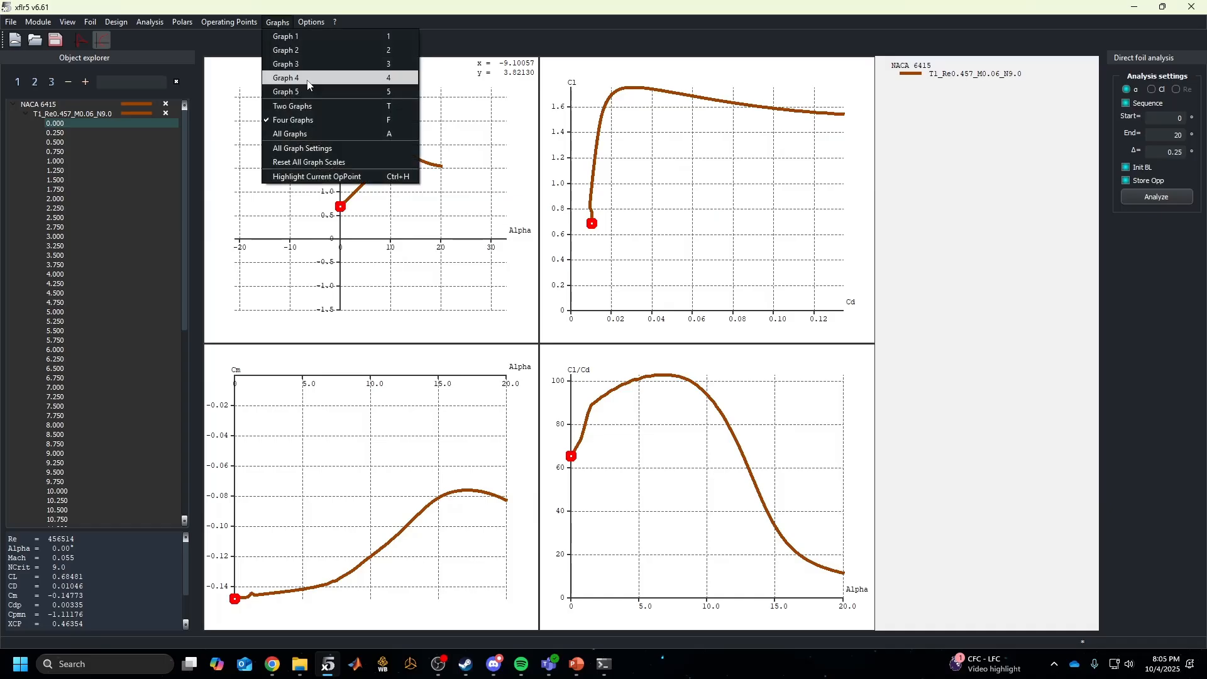
click(290, 134)
Plot Alpha on the Y axis of the first graph, keeping Alpha on its X axis
double_click(437, 160)
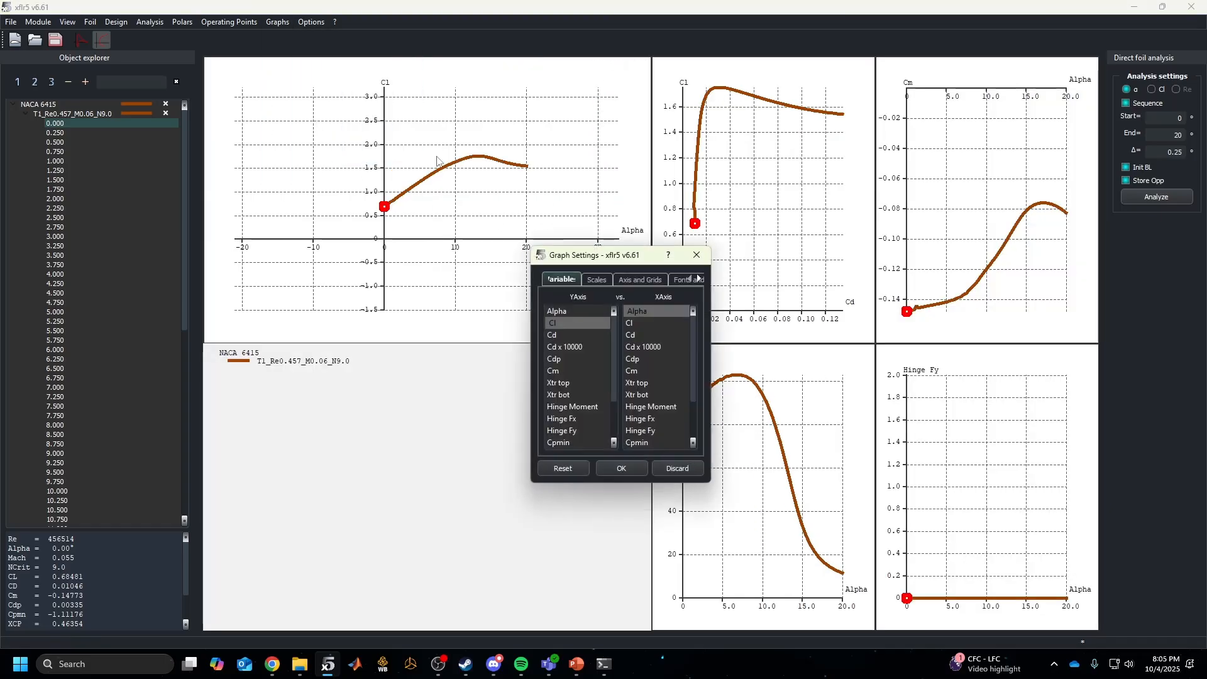
drag(606, 255, 590, 177)
scroll(560, 258, down, 2)
scroll(562, 279, up, 2)
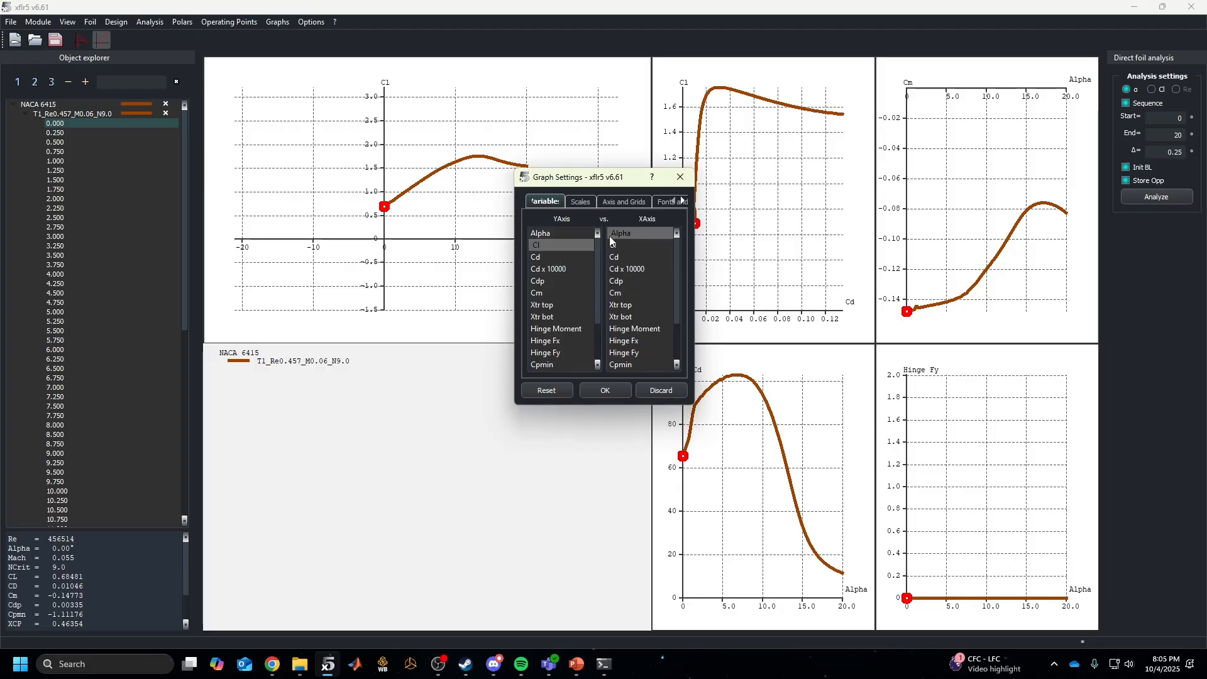
double_click(573, 244)
double_click(551, 238)
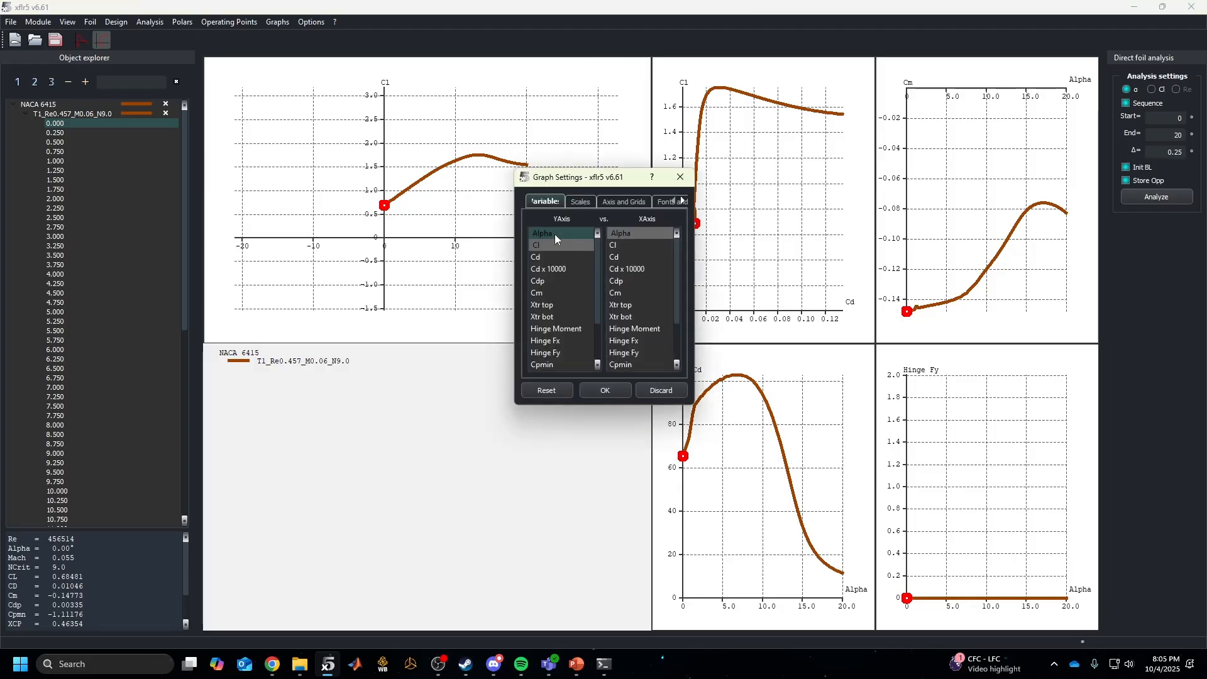
double_click(554, 234)
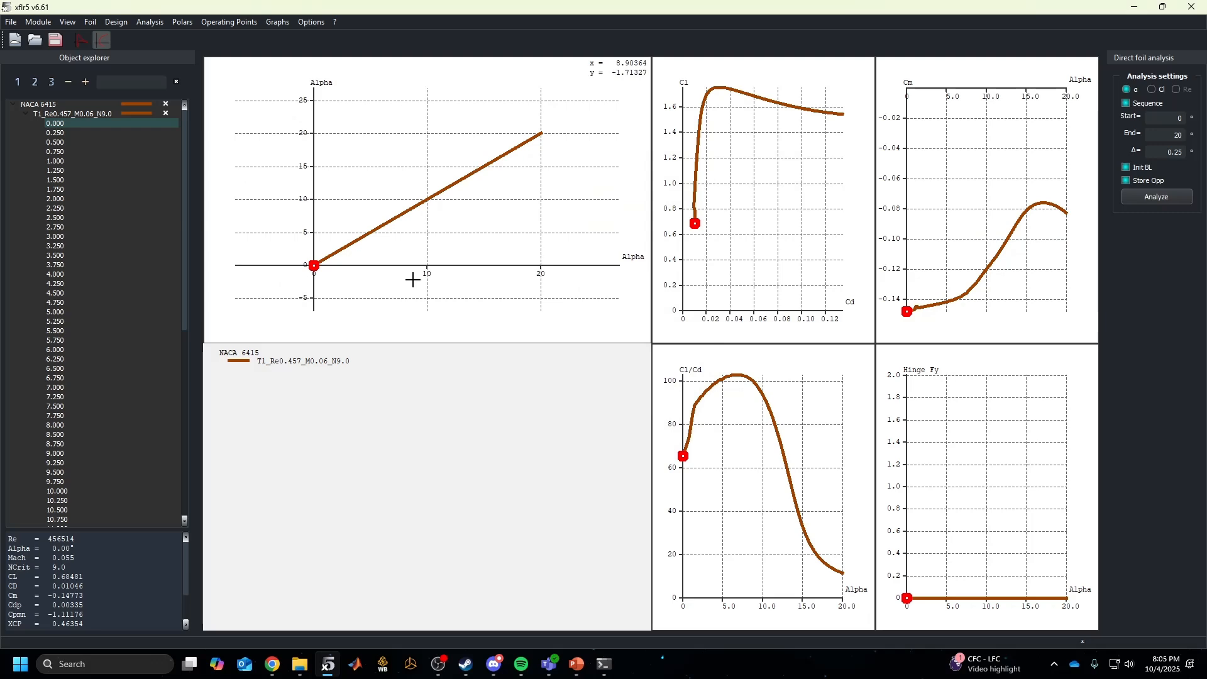
Change the first graph's Y variable to Cd and to Cd x 10000, plotted against Alpha
double_click(430, 233)
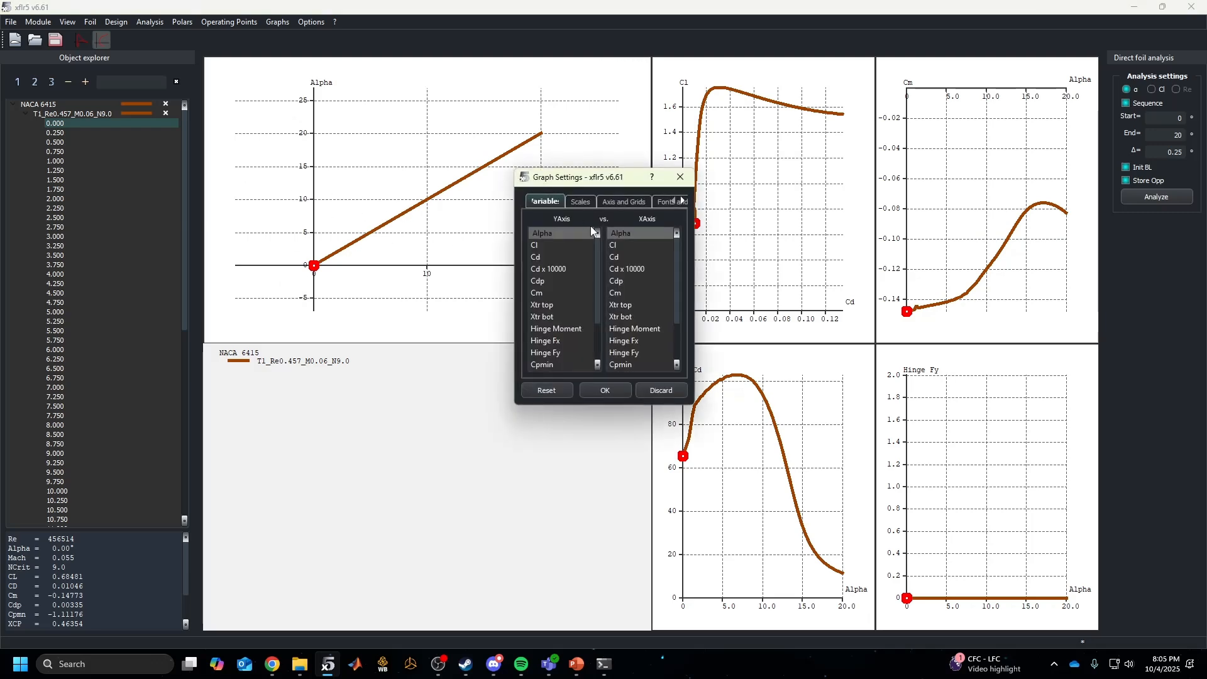
double_click(566, 258)
double_click(469, 243)
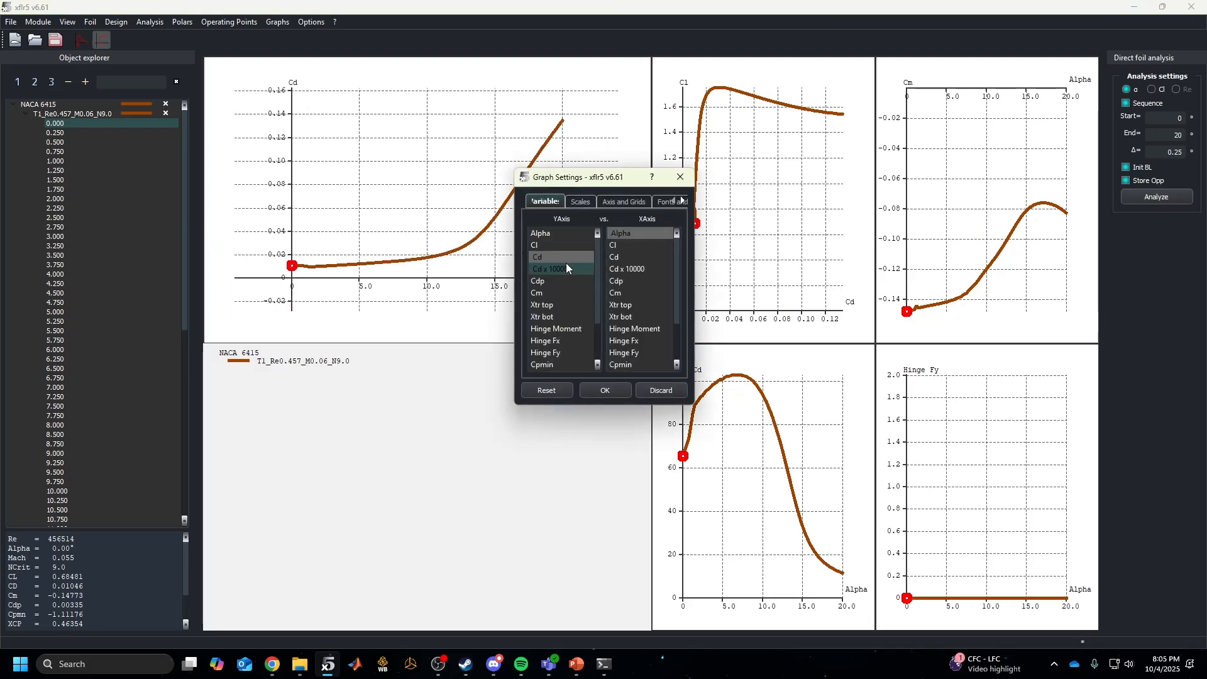
double_click(564, 268)
double_click(433, 268)
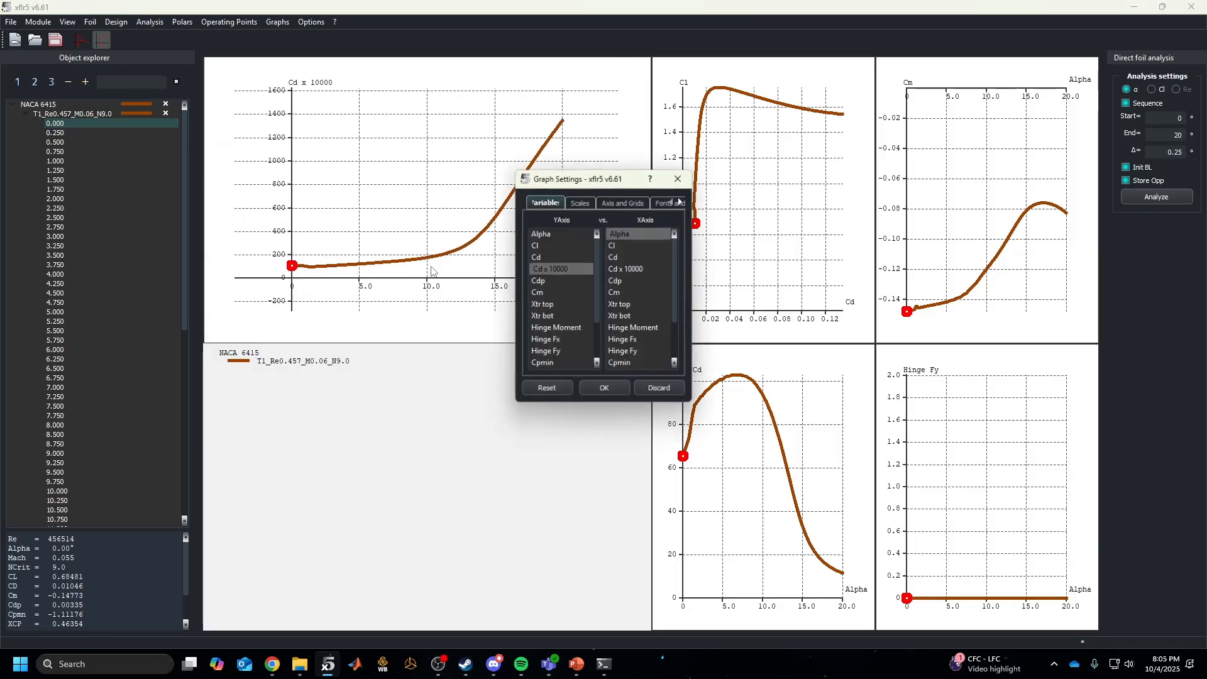
click(680, 180)
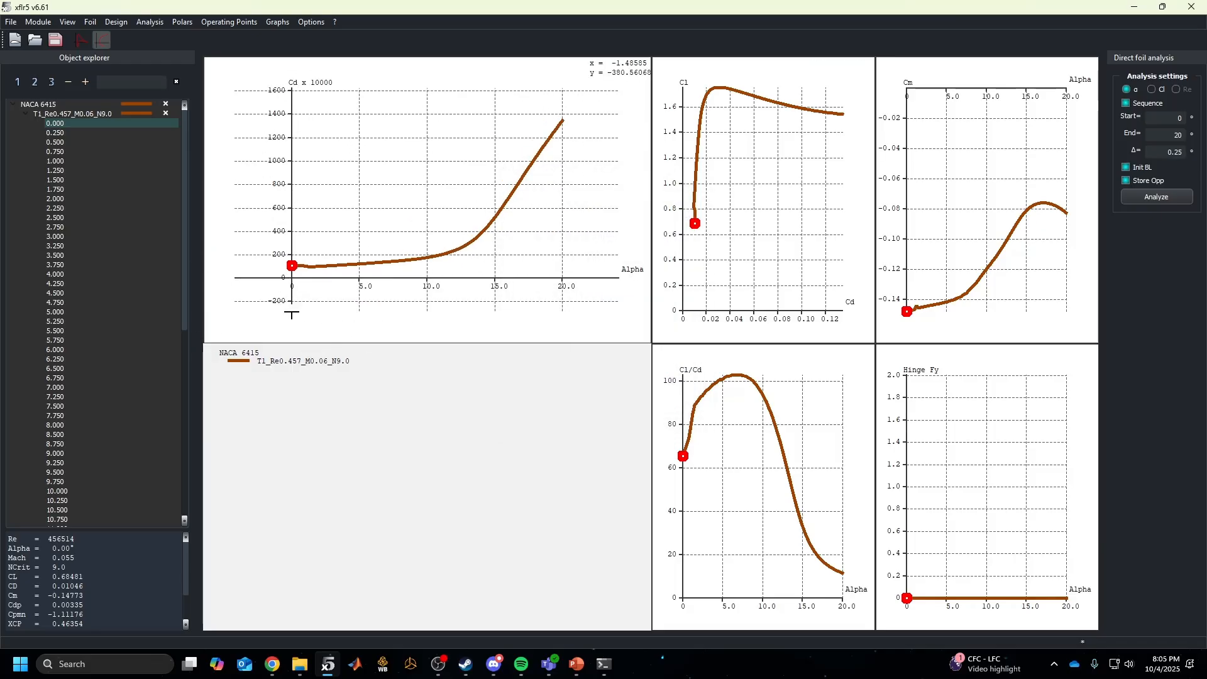
Change the first graph's Y variable to Cm and to Xtr top, and reset the graph's scale
double_click(459, 257)
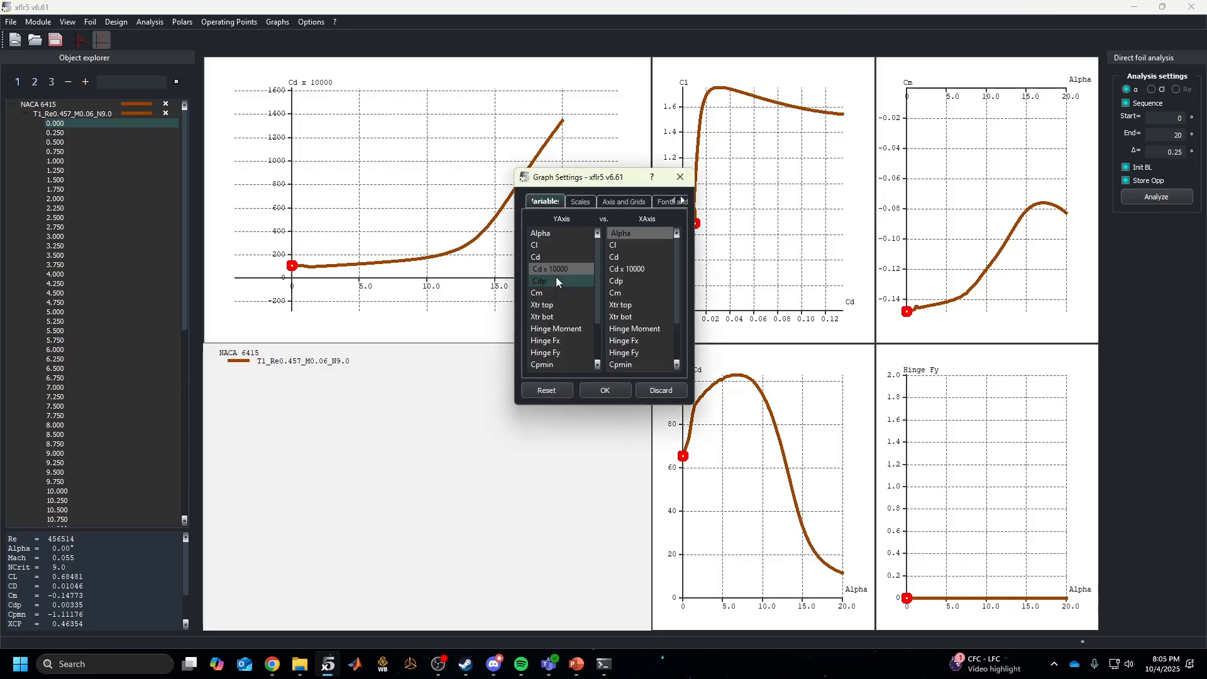
double_click(556, 293)
drag(351, 249, 372, 269)
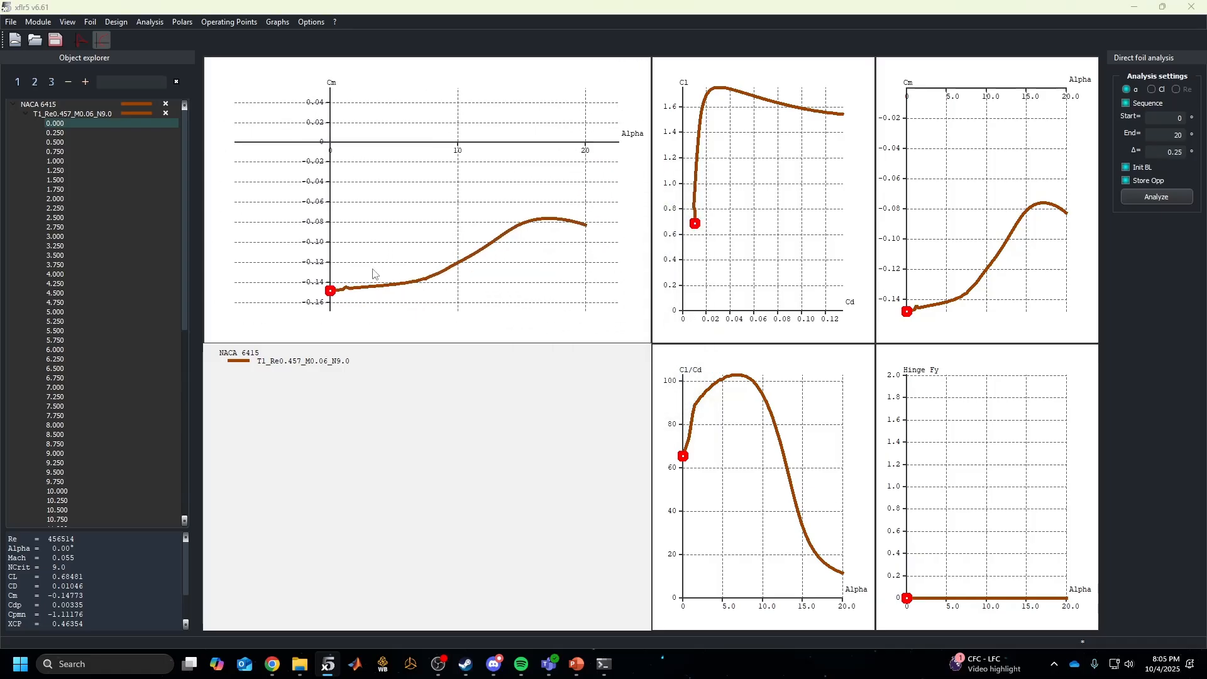
double_click(411, 271)
scroll(552, 295, down, 1)
click(553, 269)
double_click(553, 269)
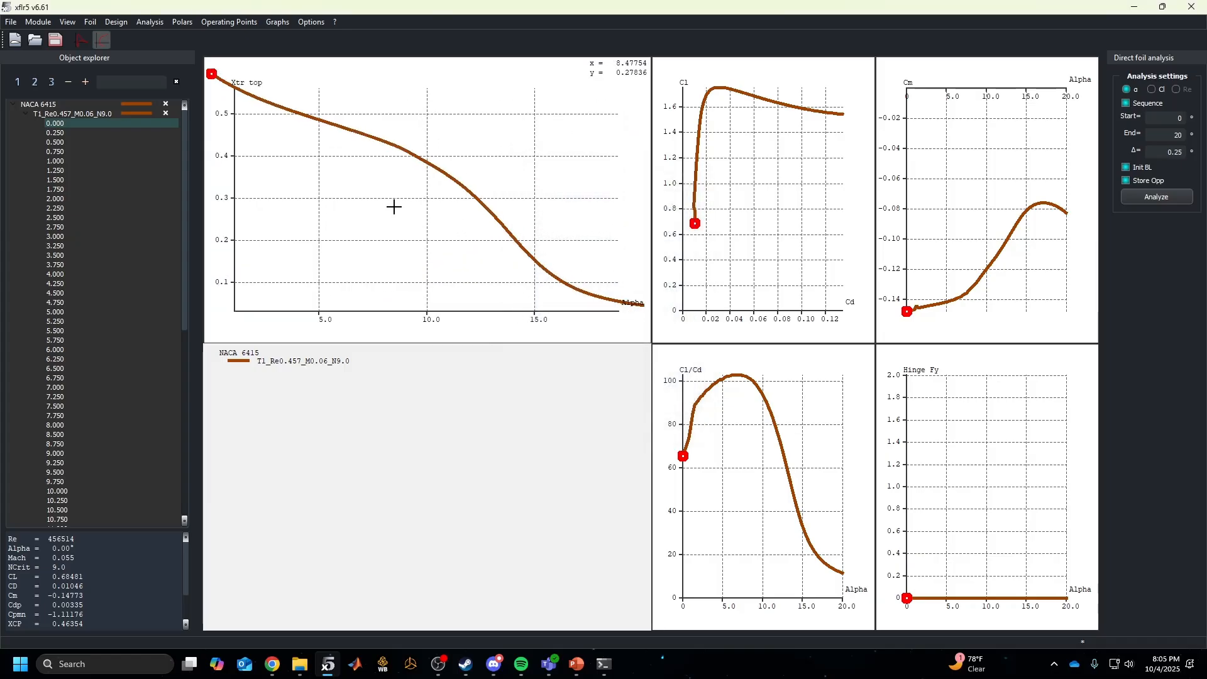
key(r)
Plot Cl/Cd against Alpha on the first graph
double_click(400, 133)
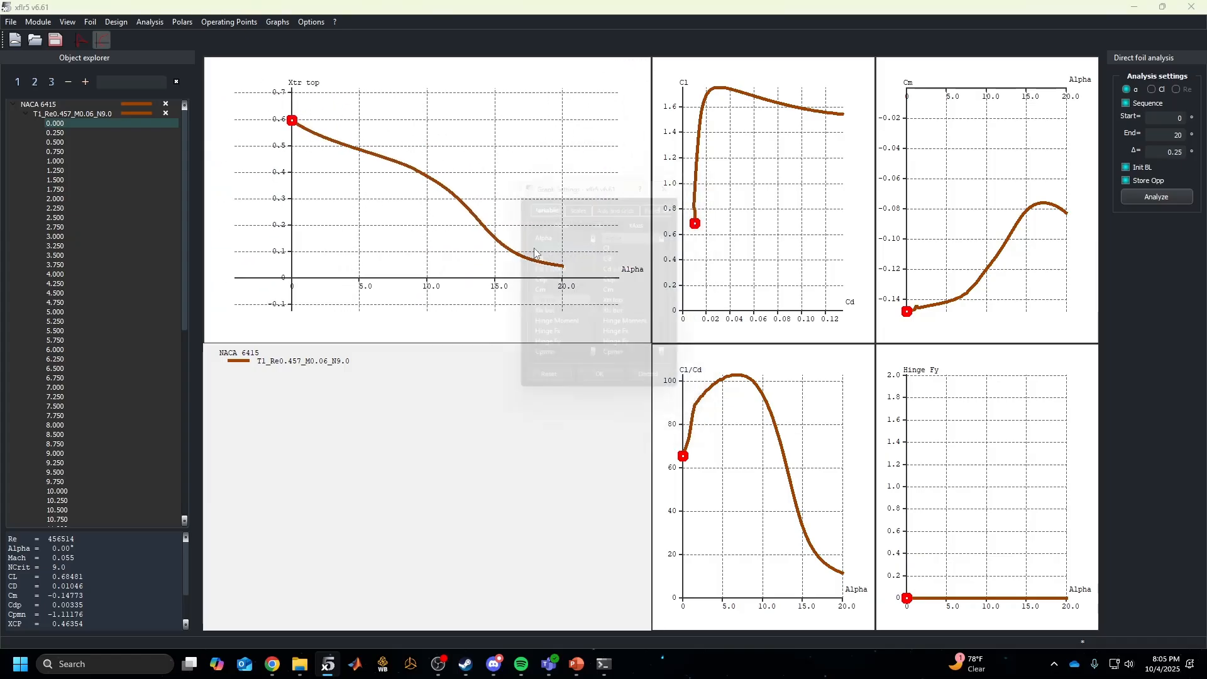
scroll(559, 311, down, 1)
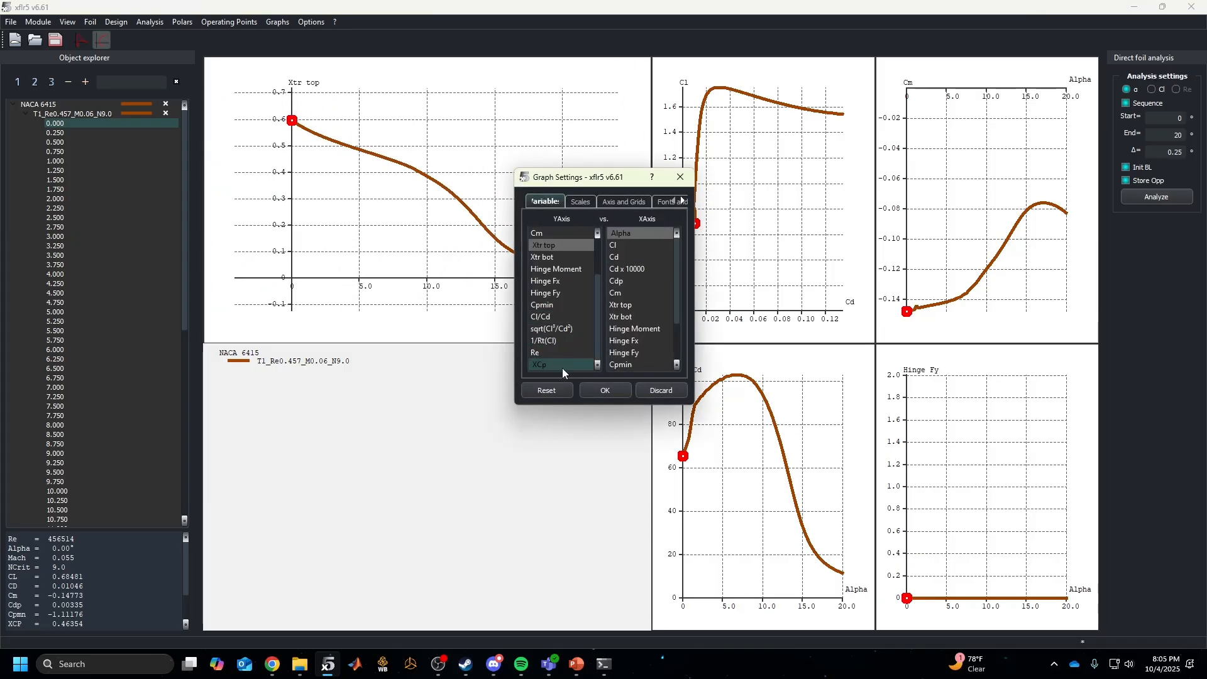
double_click(564, 315)
drag(288, 194, 348, 200)
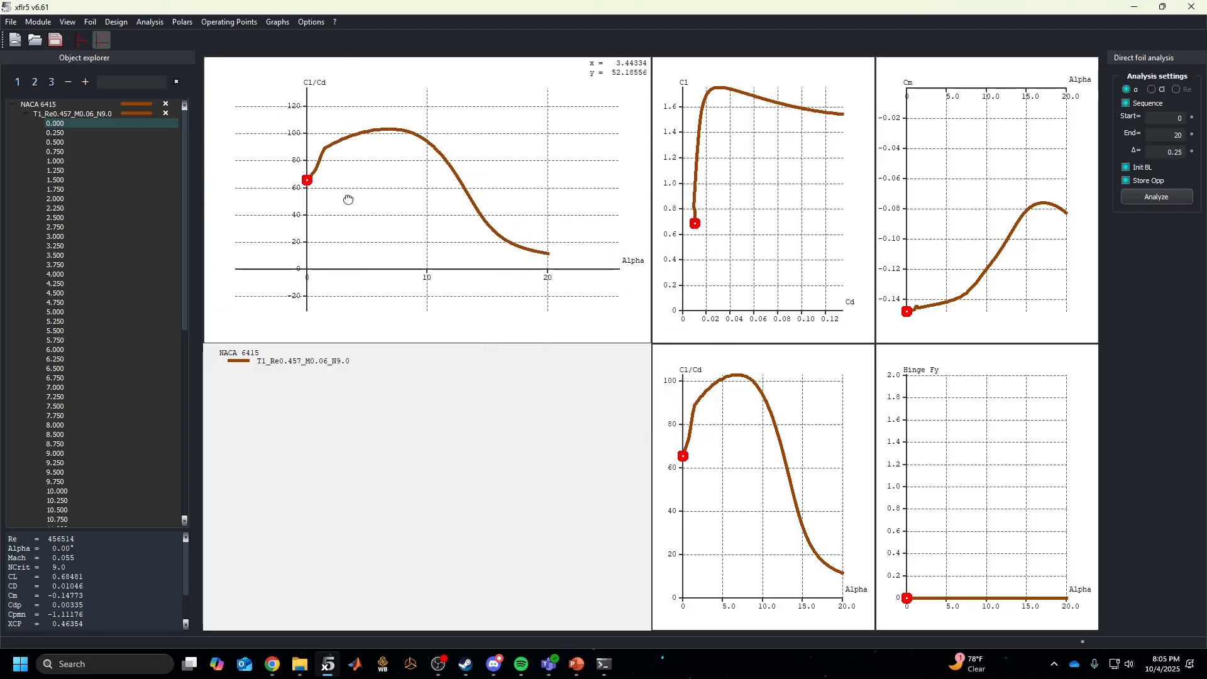
Set the first graph to Cl versus Alpha and zoom out its scale slightly
double_click(349, 200)
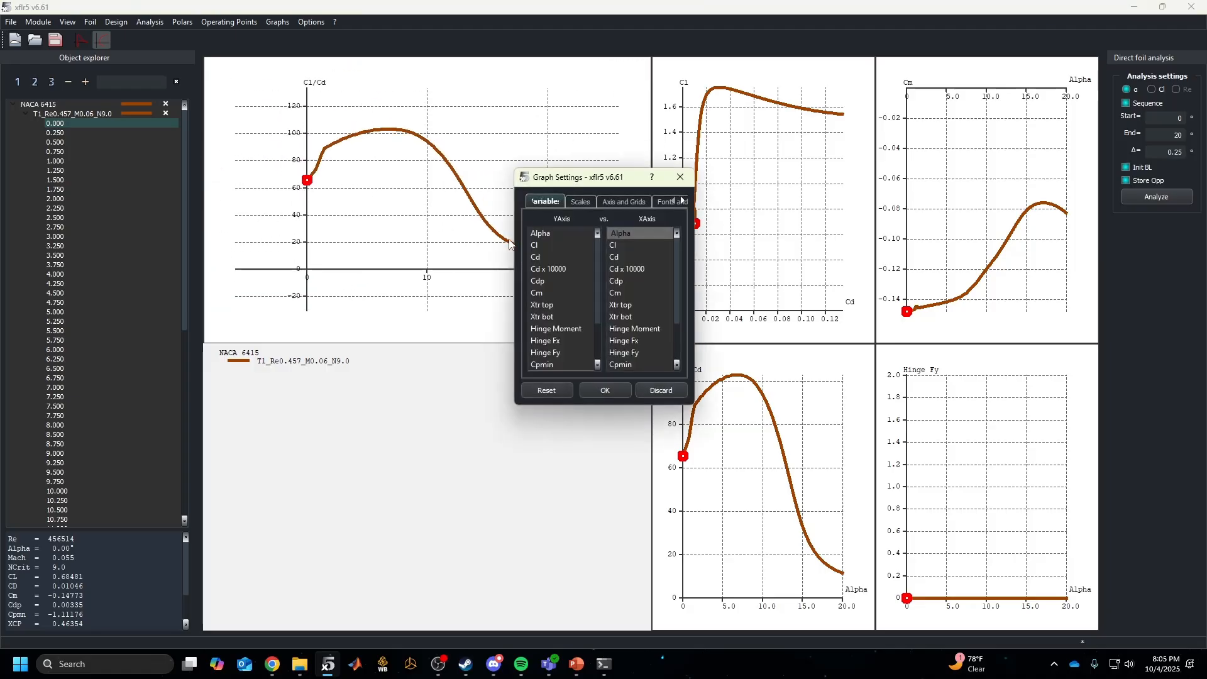
double_click(558, 244)
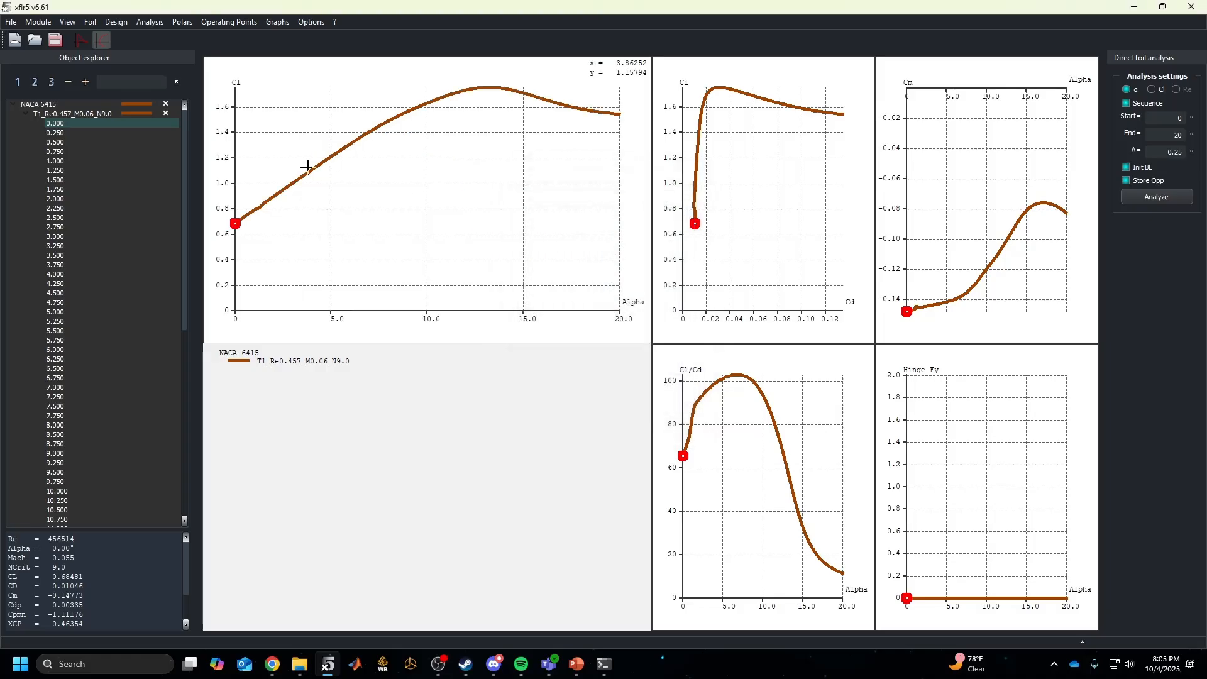
scroll(307, 168, down, 3)
Set the second graph to plot Cd on the Y axis against Alpha on the X axis
double_click(772, 219)
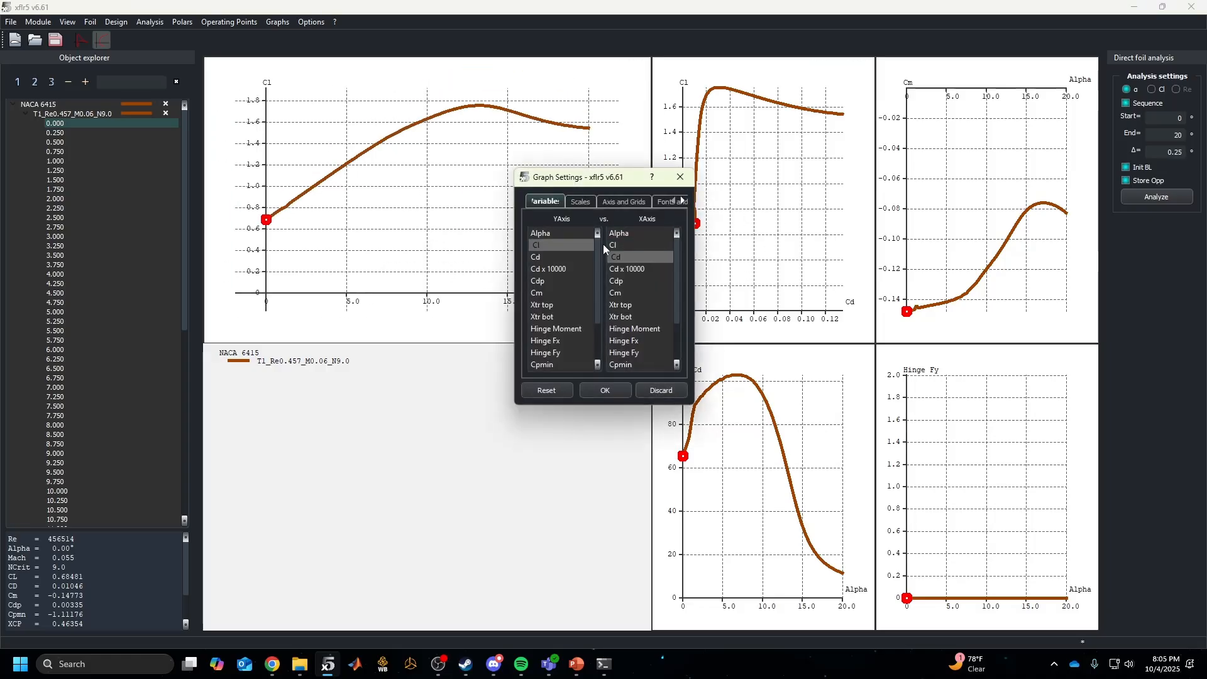
double_click(571, 258)
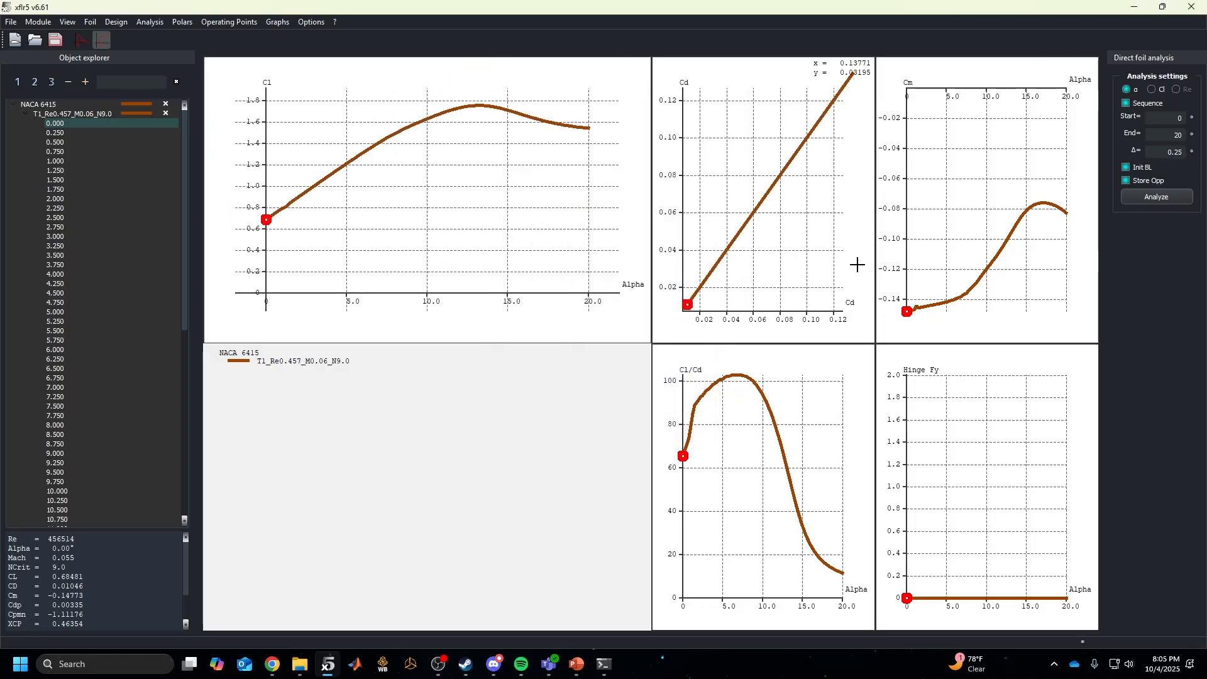
double_click(788, 255)
double_click(626, 234)
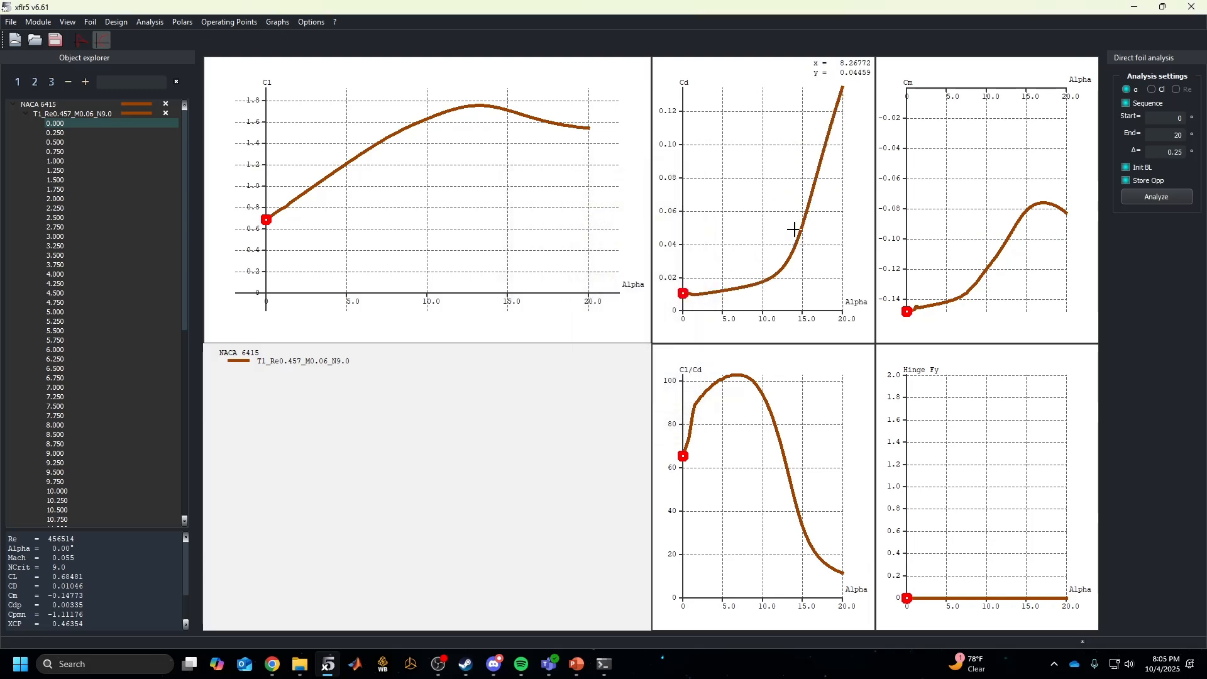
Zoom out the Cl/Cd graph slightly and display the polars in the four-graph layout
scroll(723, 396, down, 1)
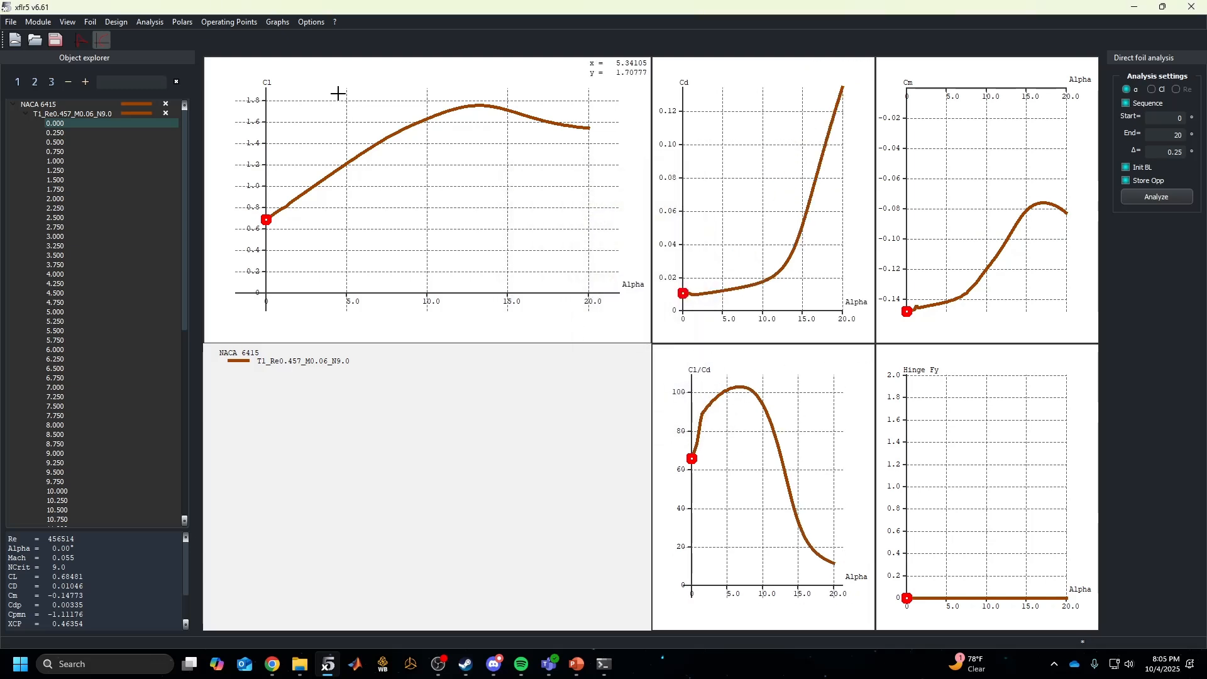
click(281, 24)
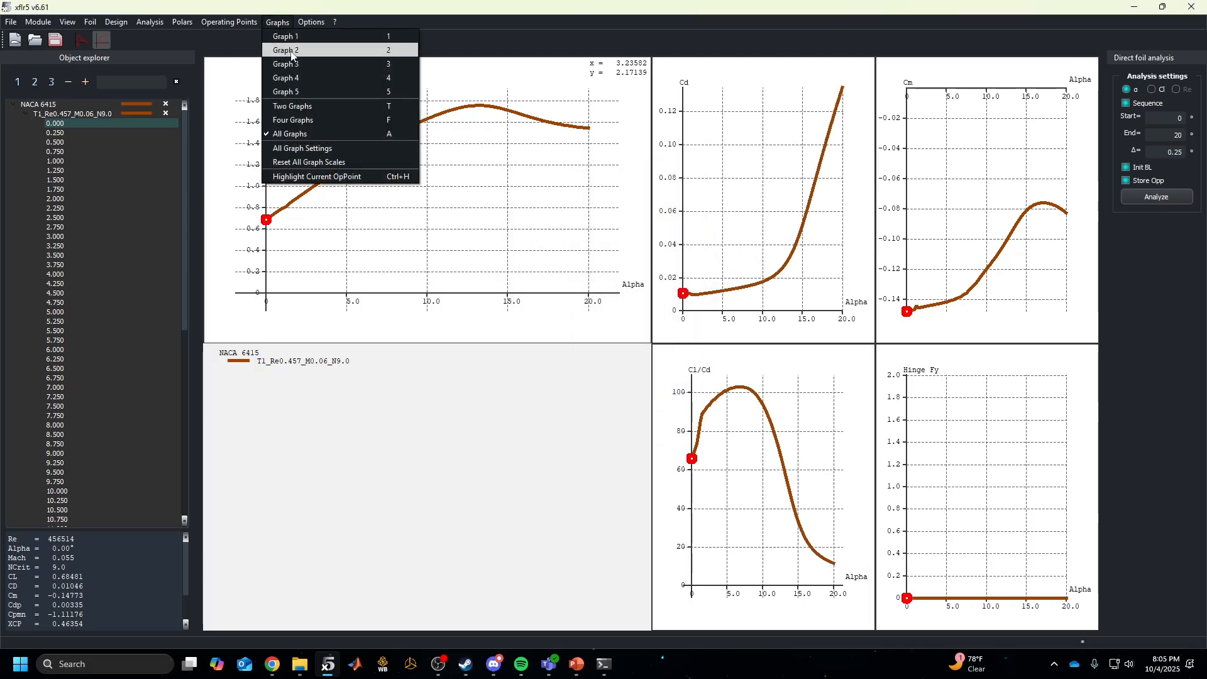
click(306, 119)
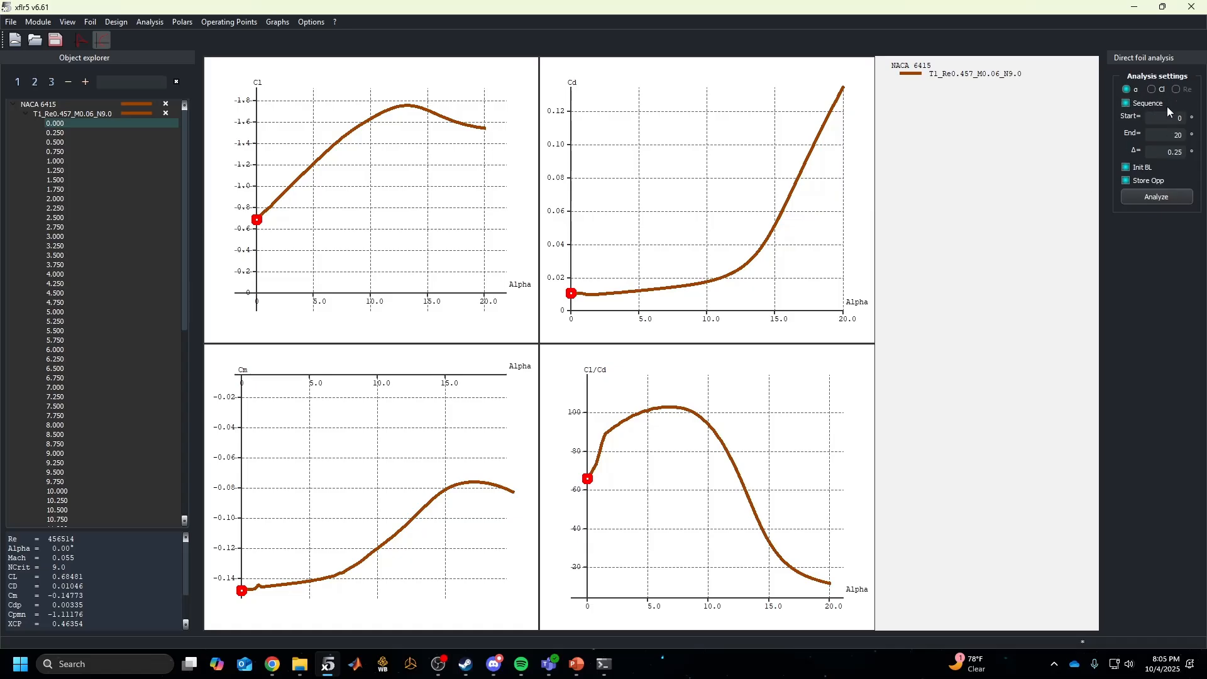
Run the NACA 6415 analysis as an alpha sequence from 0° to -10° in 0.25° increments
click(1183, 133)
text(-10)
click(1164, 200)
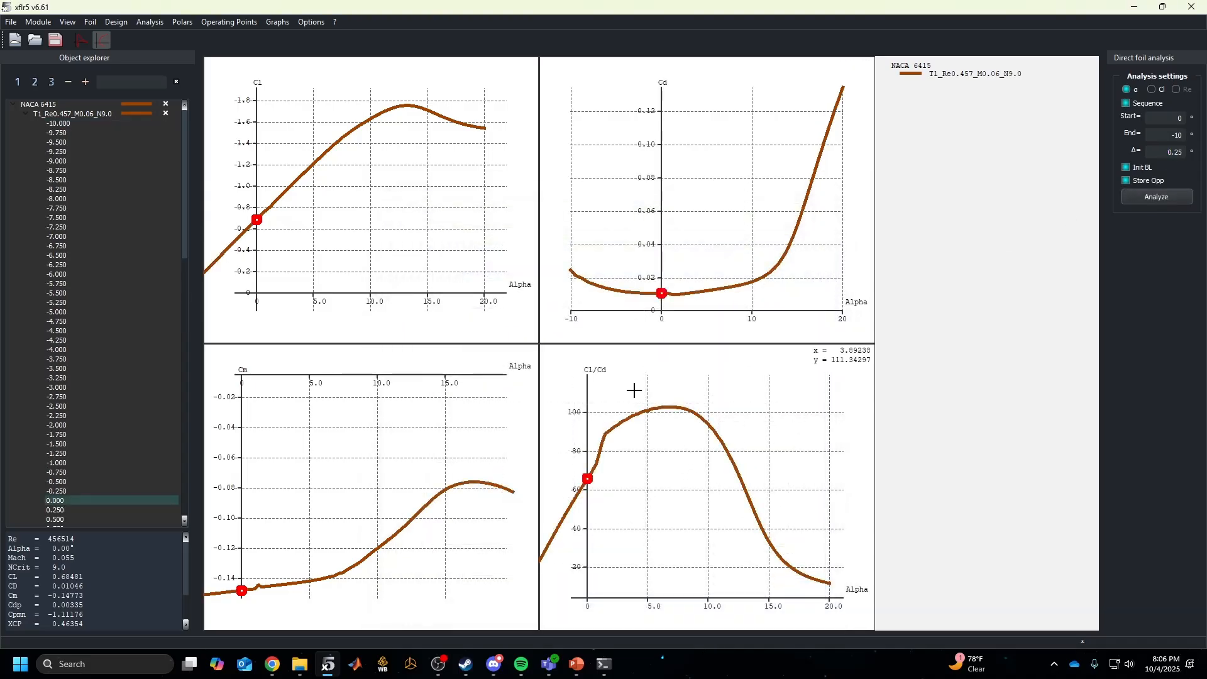
Rescale the Cl graph to include the negative alphas, and reset the scales of the Cm and Cl/Cd graphs
scroll(425, 295, down, 4)
scroll(417, 288, up, 5)
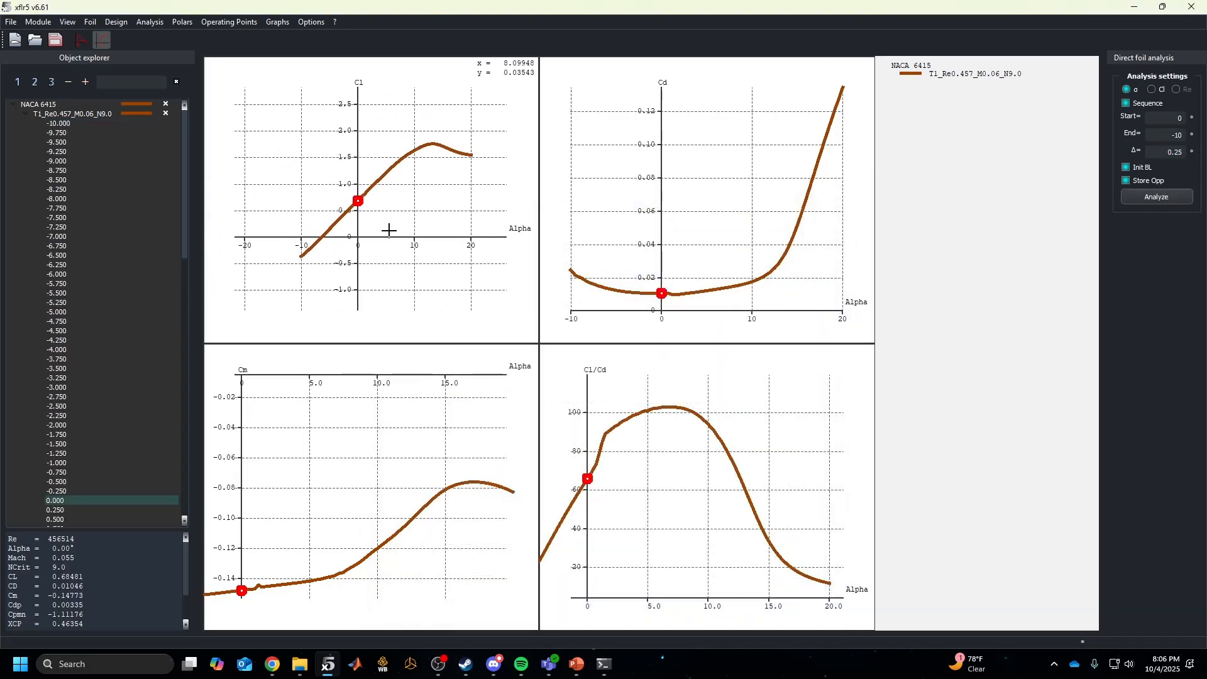
scroll(340, 226, up, 2)
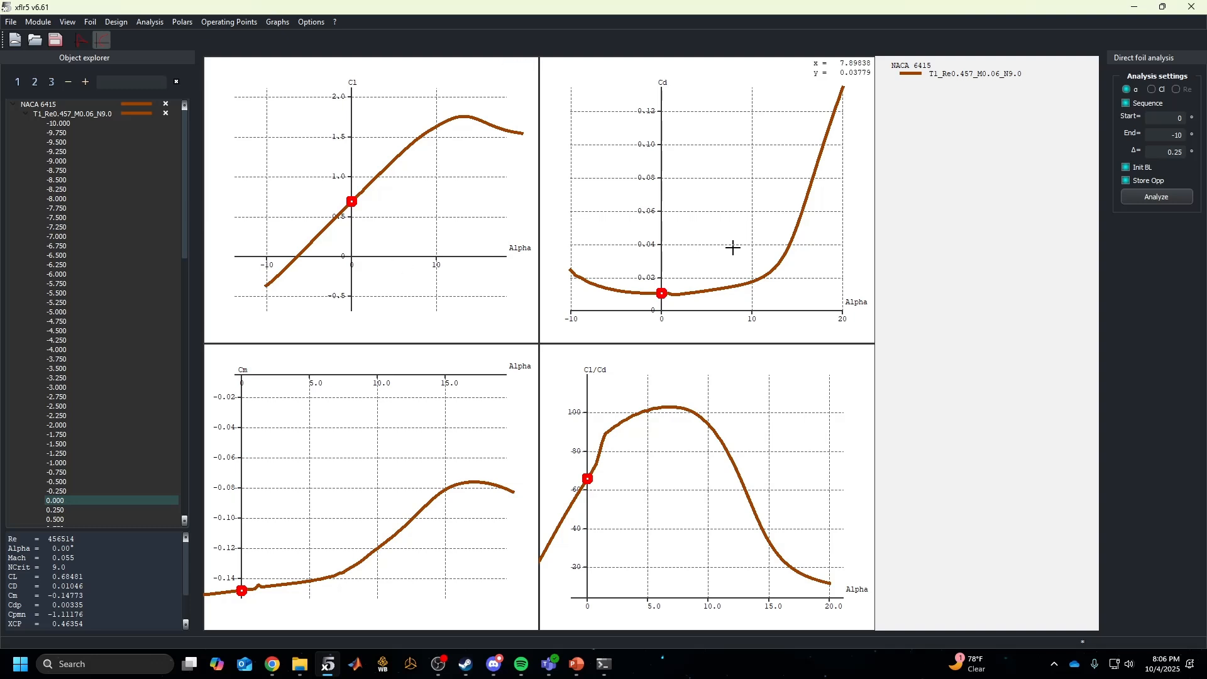
key(r)
key(r)
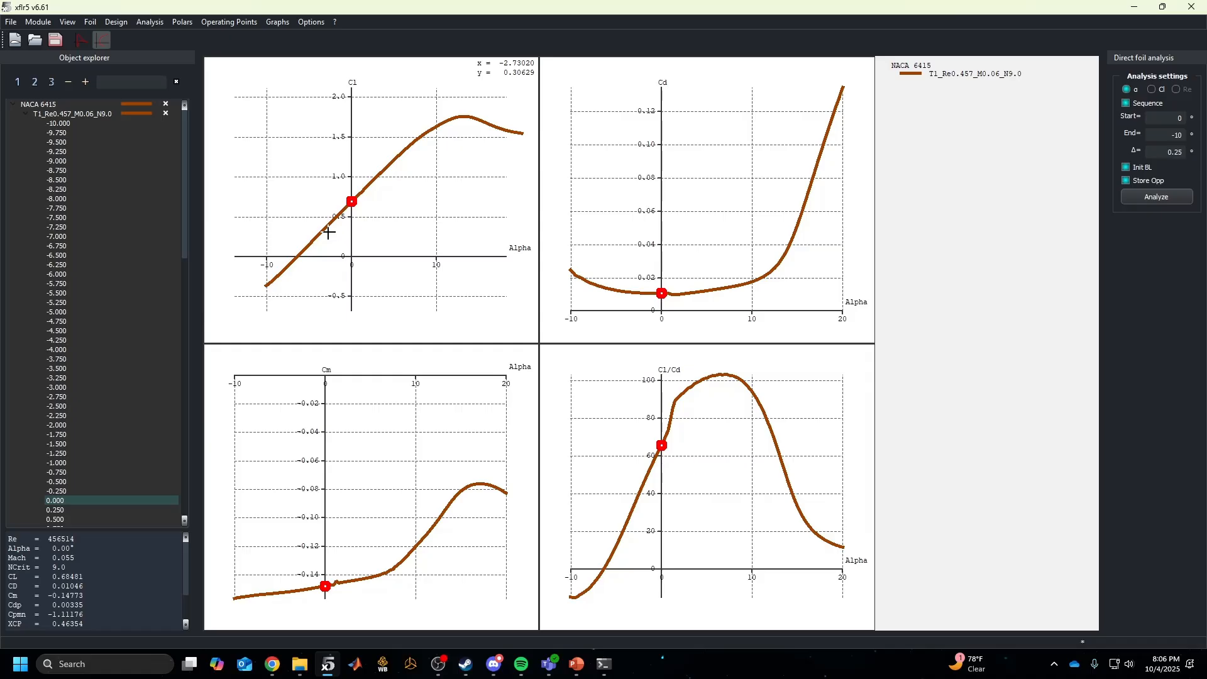
Adjust the Cl graph's view and highlight the 1.500° operating point on the polars
drag(347, 205, 346, 202)
scroll(345, 202, up, 1)
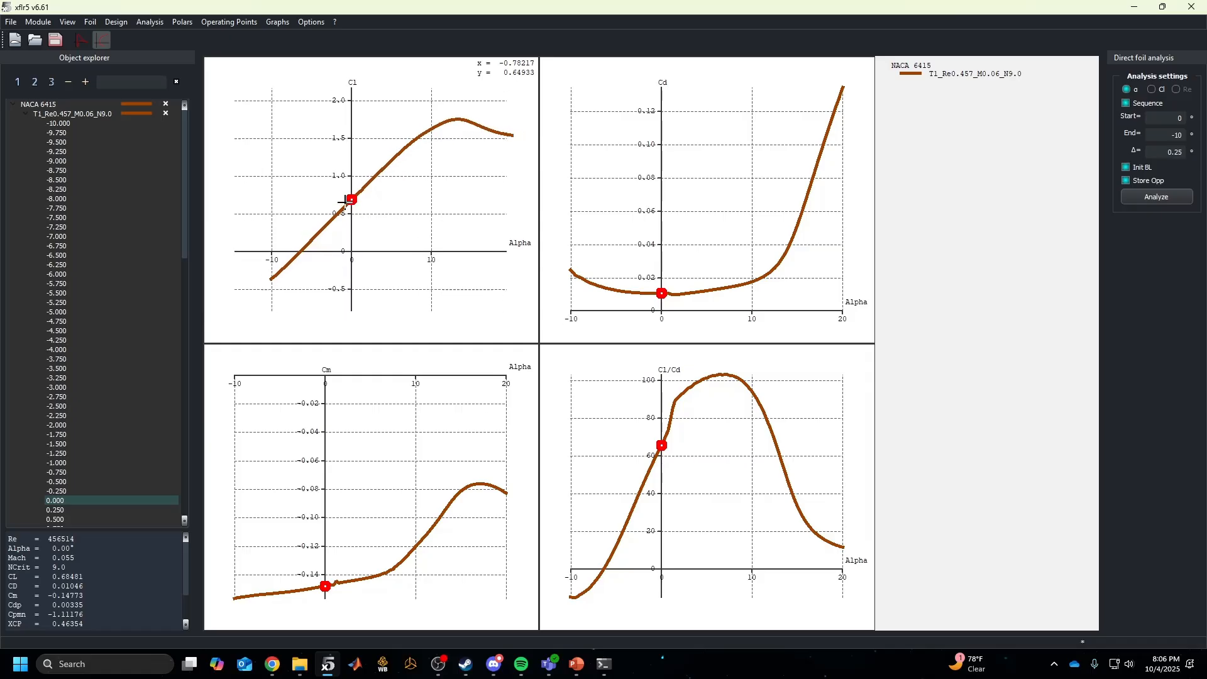
scroll(345, 202, down, 1)
right_click(134, 265)
drag(118, 151, 74, 105)
mouse_move(85, 196)
mouse_down()
mouse_move(92, 161)
mouse_move(101, 199)
mouse_up()
scroll(353, 226, up, 2)
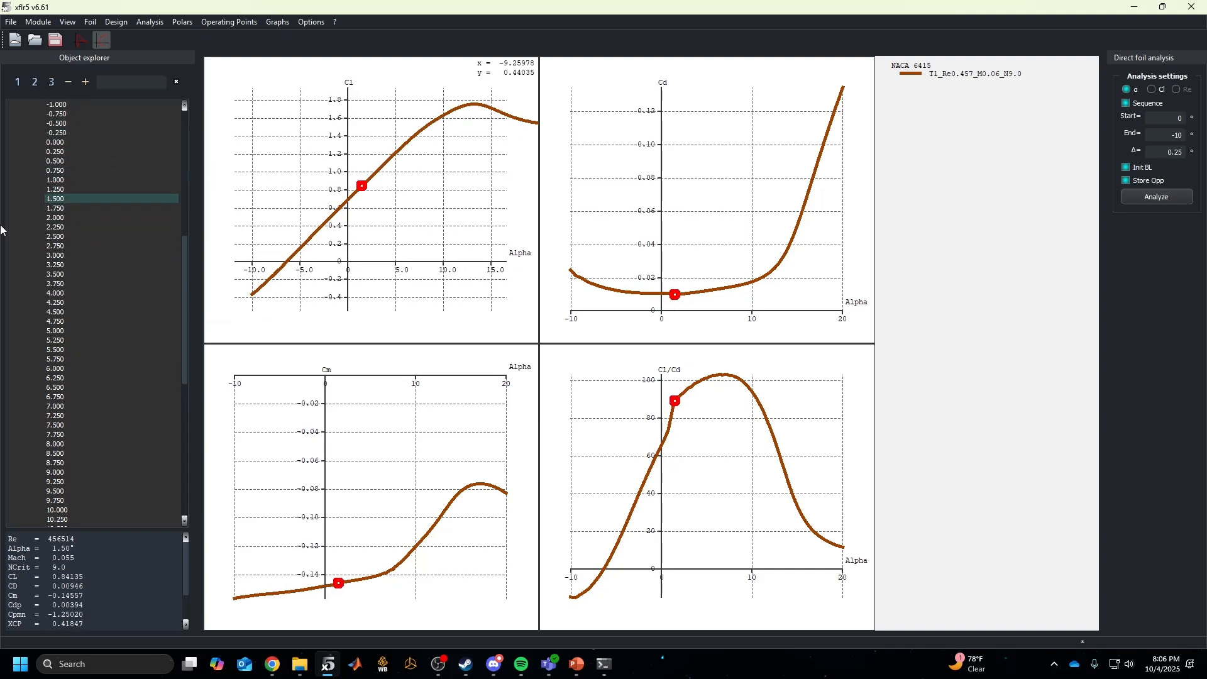
Open the data points table of the NACA 6415 polar T1_Re0.457_M0.06_N9.0
scroll(96, 289, up, 13)
click(57, 114)
right_click(56, 113)
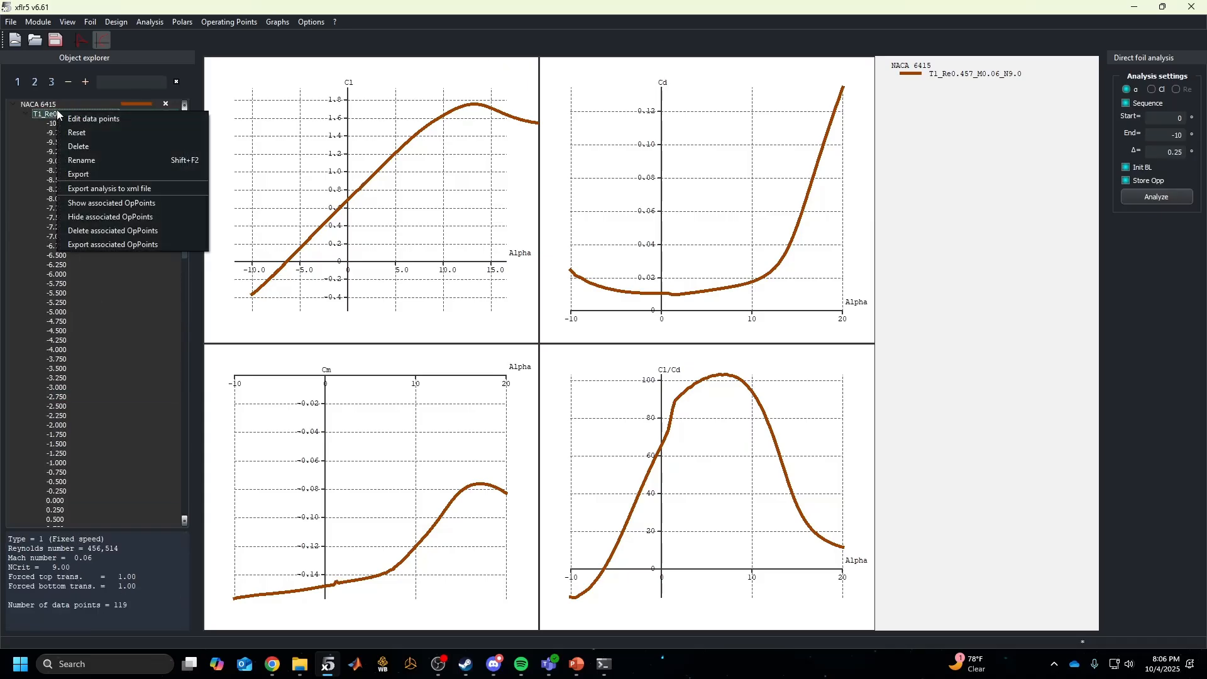
right_click(45, 112)
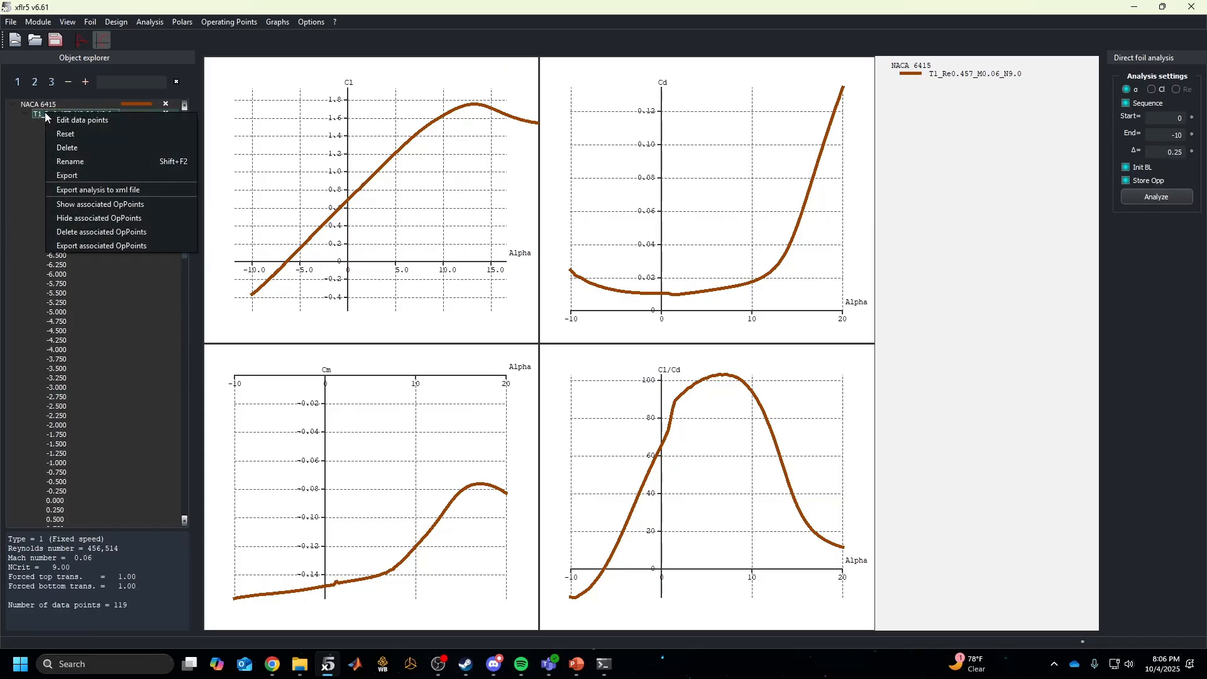
click(84, 120)
Examine the polar's coefficients across the full range of angles of attack in the data points table
scroll(526, 353, down, 14)
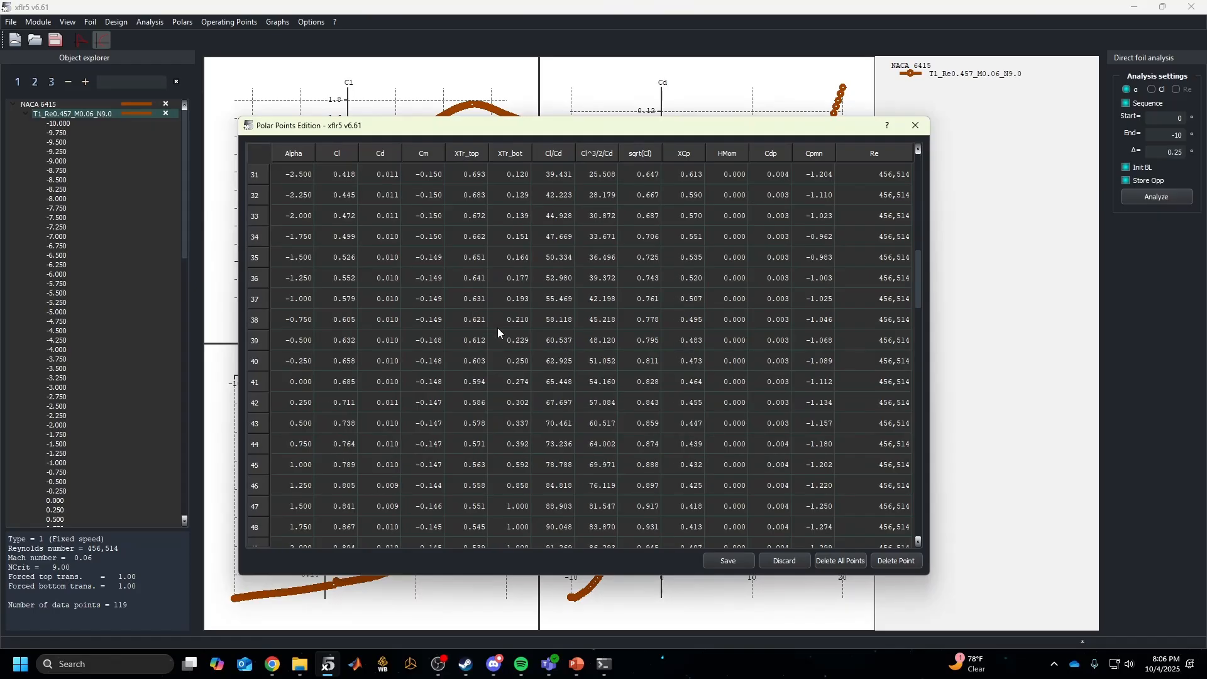
scroll(526, 353, up, 14)
drag(291, 195, 334, 509)
scroll(386, 384, down, 19)
click(386, 382)
scroll(319, 285, down, 5)
scroll(421, 222, up, 8)
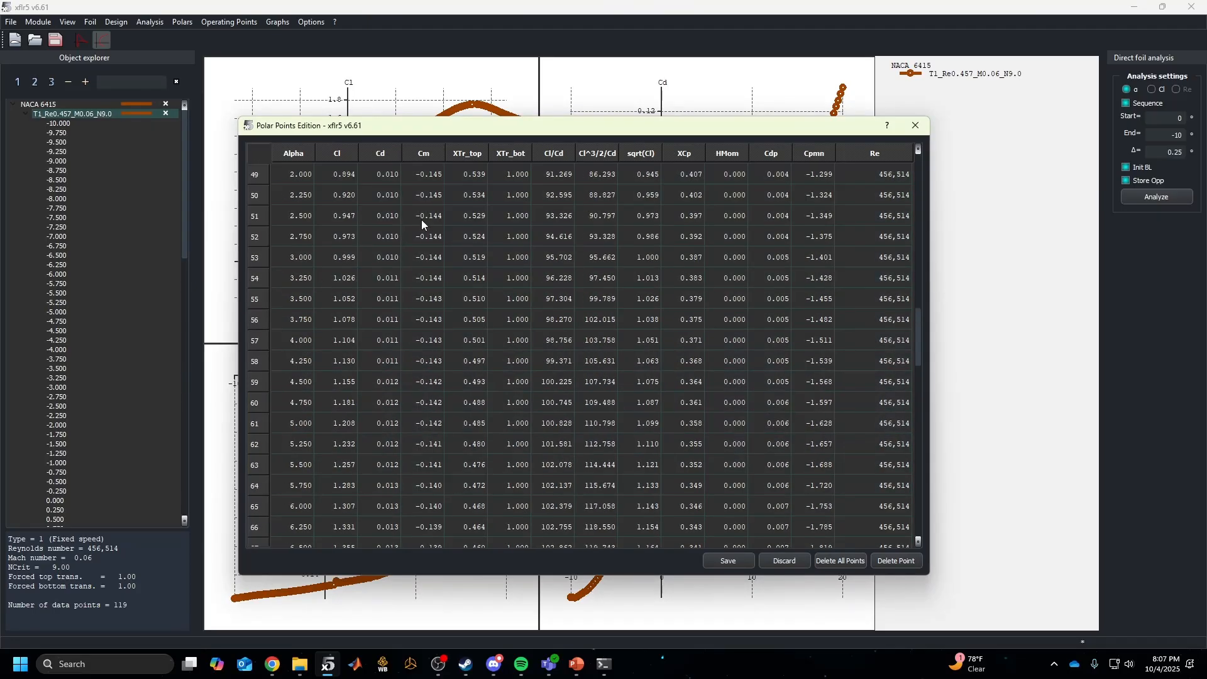
drag(413, 128, 572, 293)
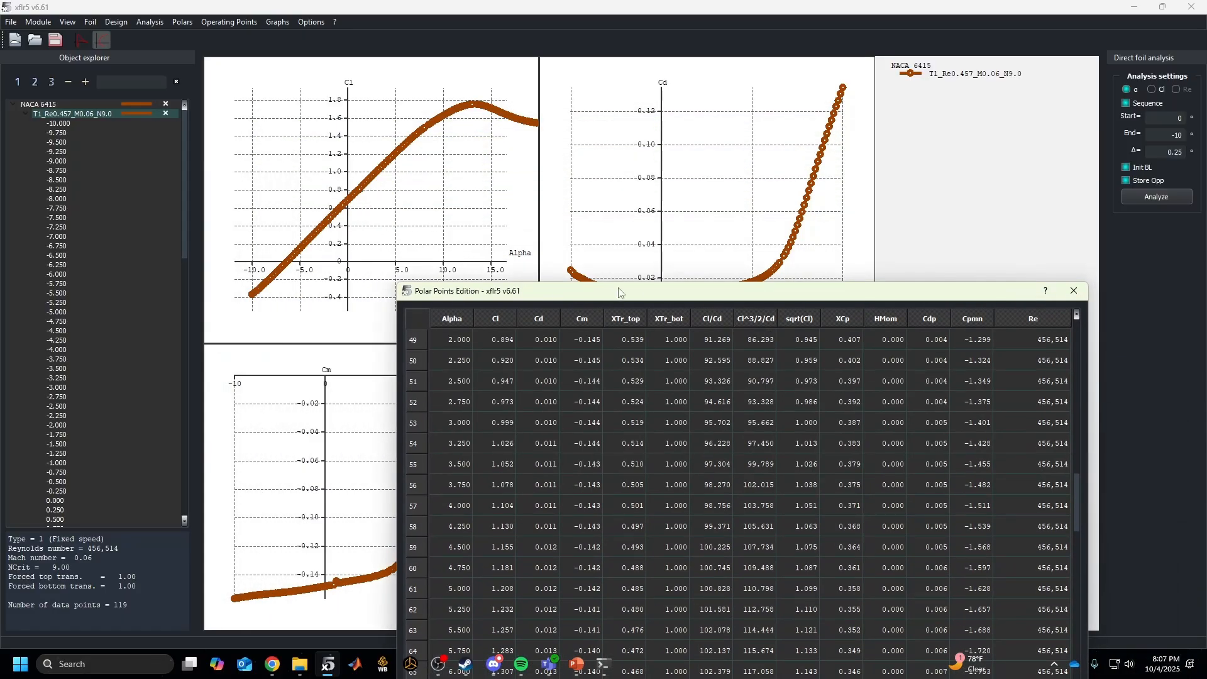
drag(539, 286, 497, 82)
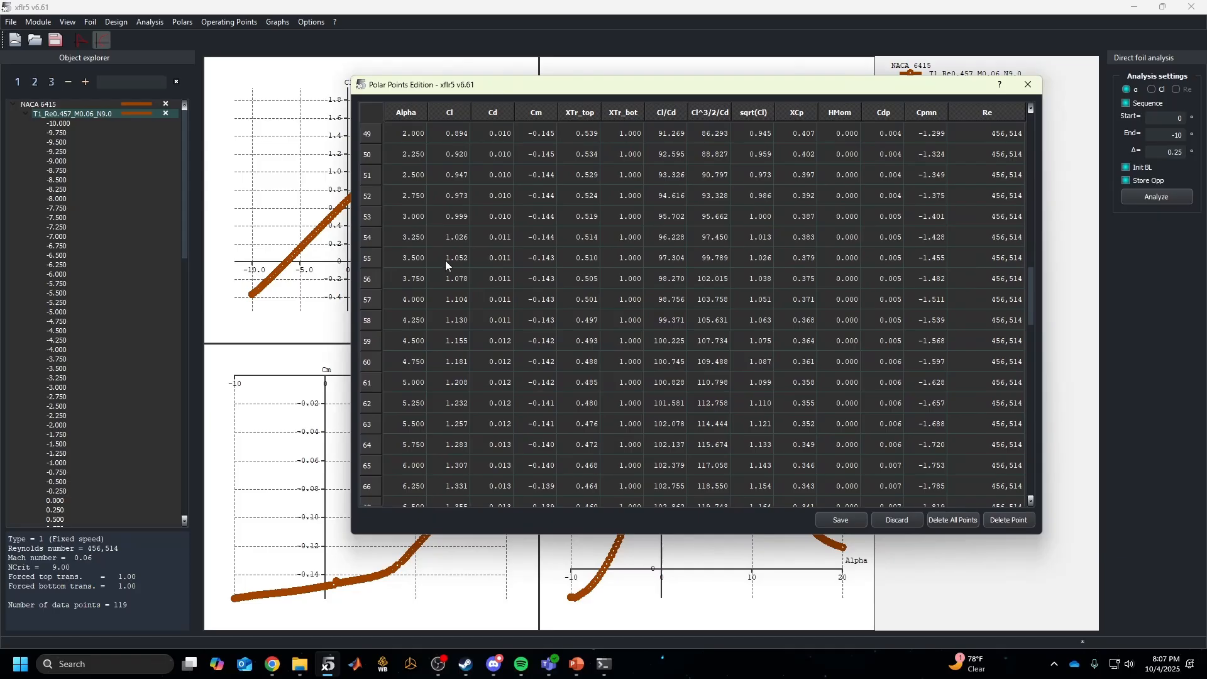
Inspect the polar coefficients at 3.000° in the data points table, and highlight the -5.500° operating point on the polar graphs
scroll(416, 140, up, 1)
click(398, 279)
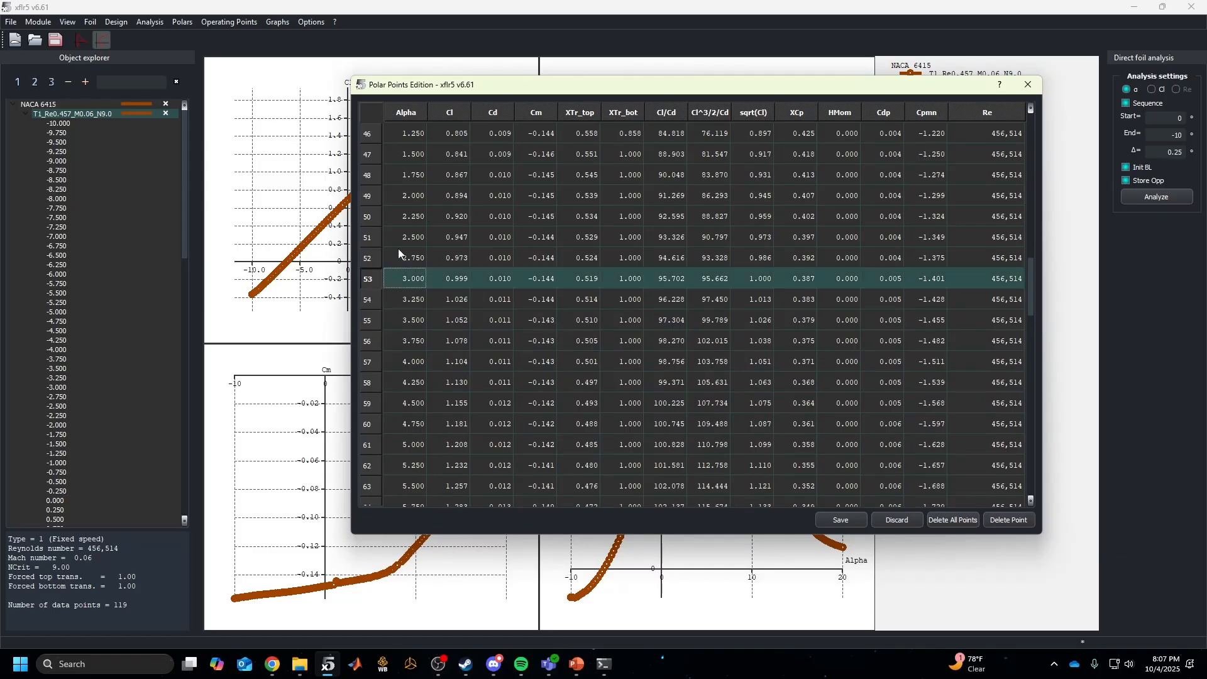
click(456, 281)
click(528, 277)
click(1027, 84)
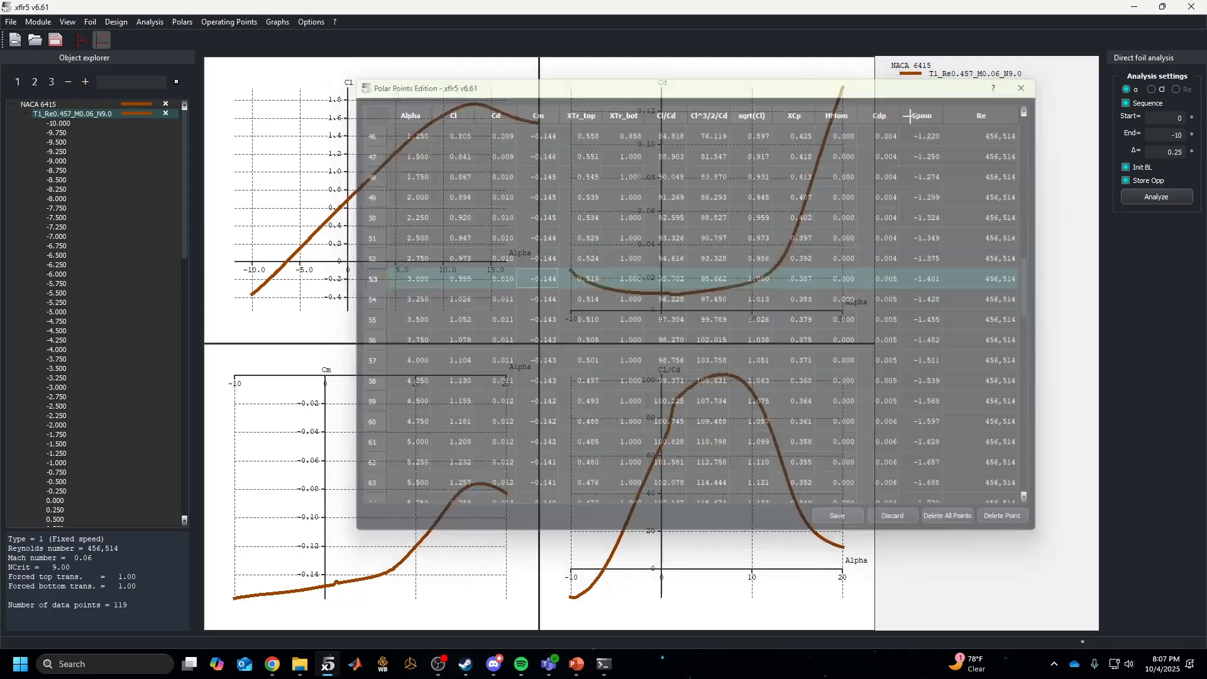
click(100, 340)
click(108, 294)
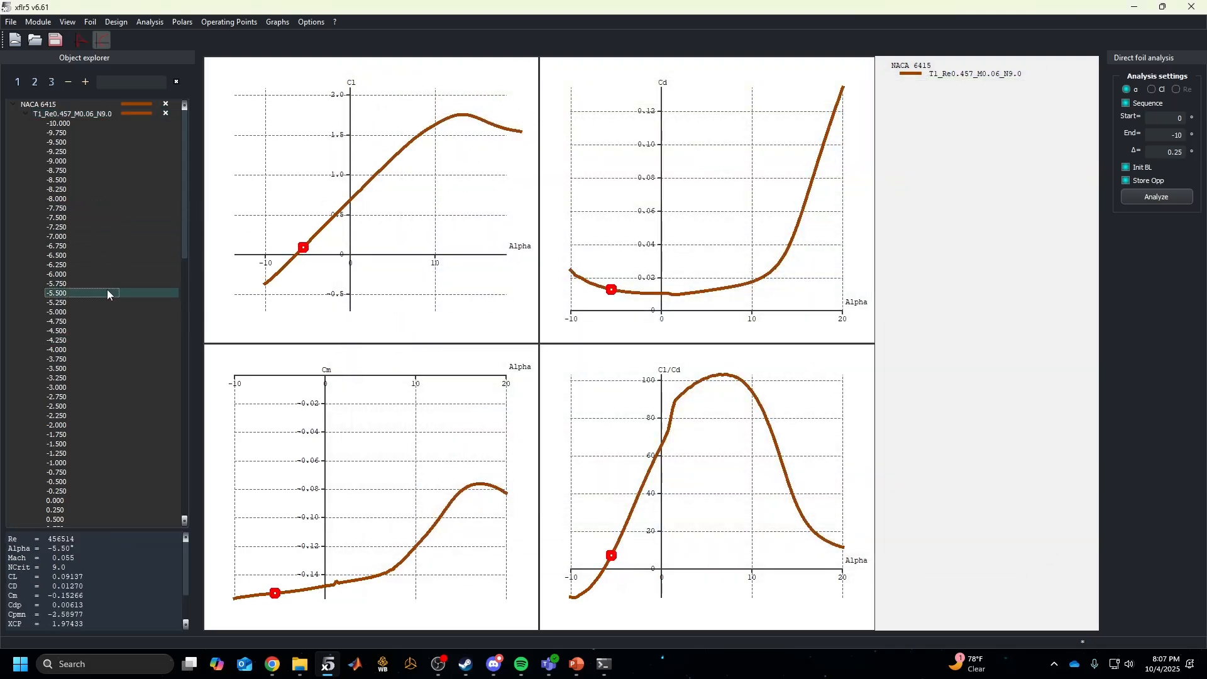
right_click(101, 114)
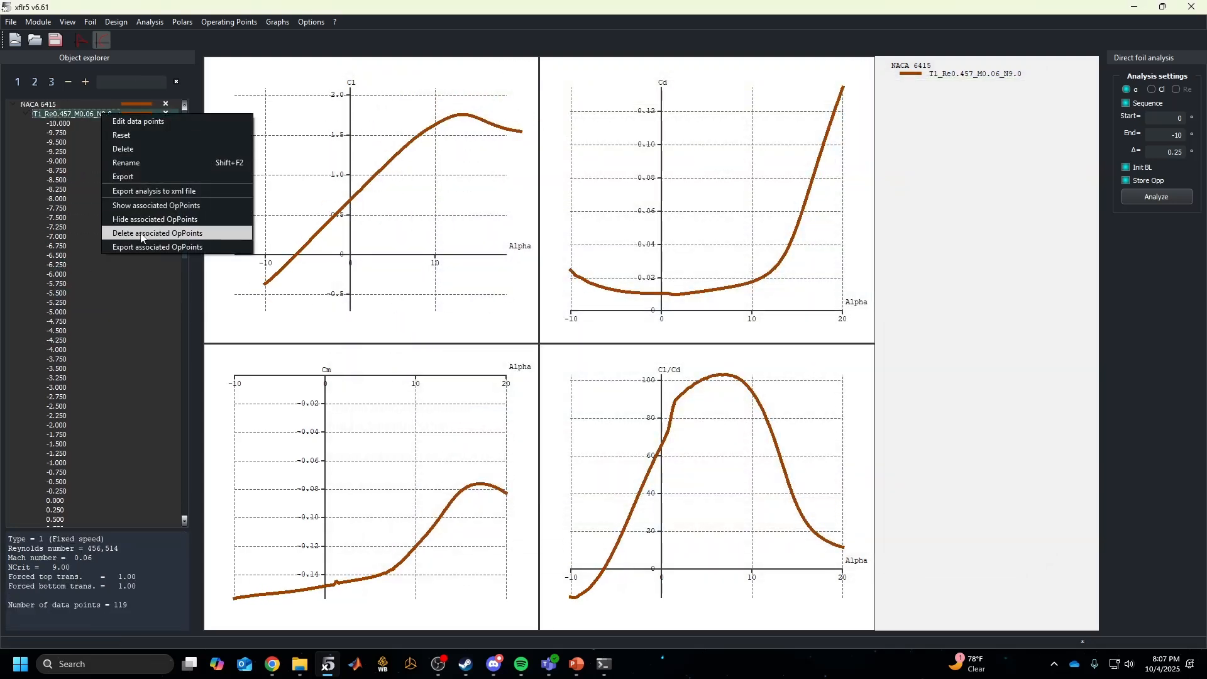
click(153, 178)
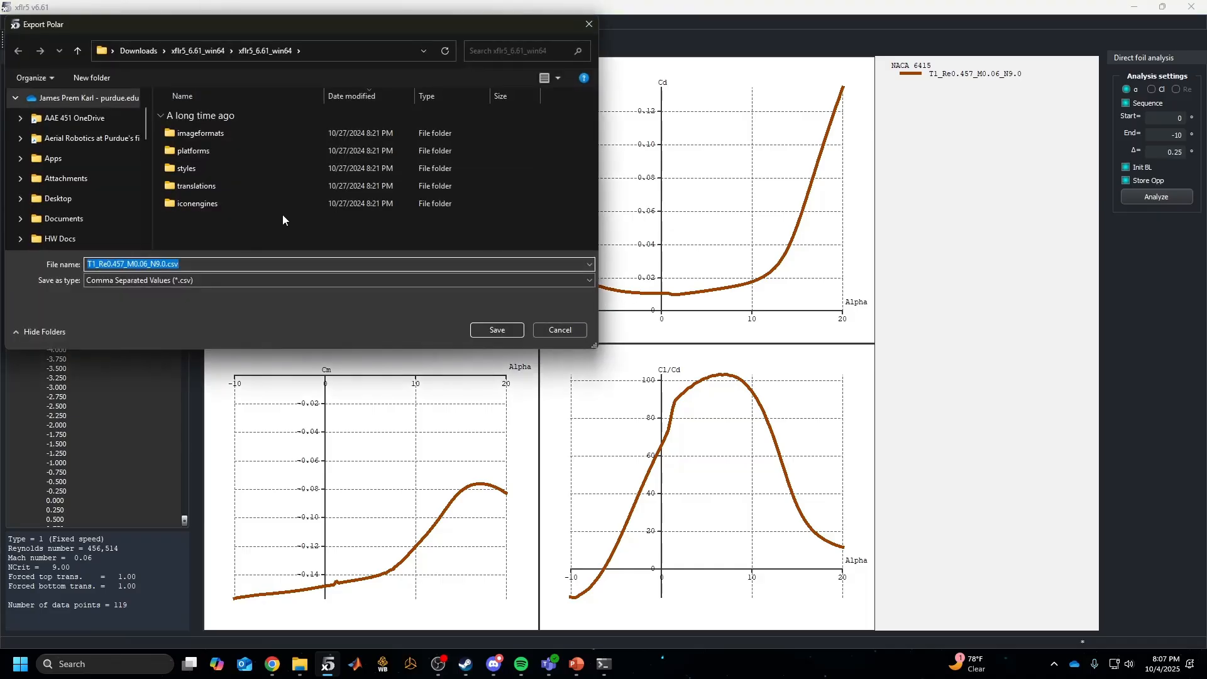
click(184, 281)
click(174, 304)
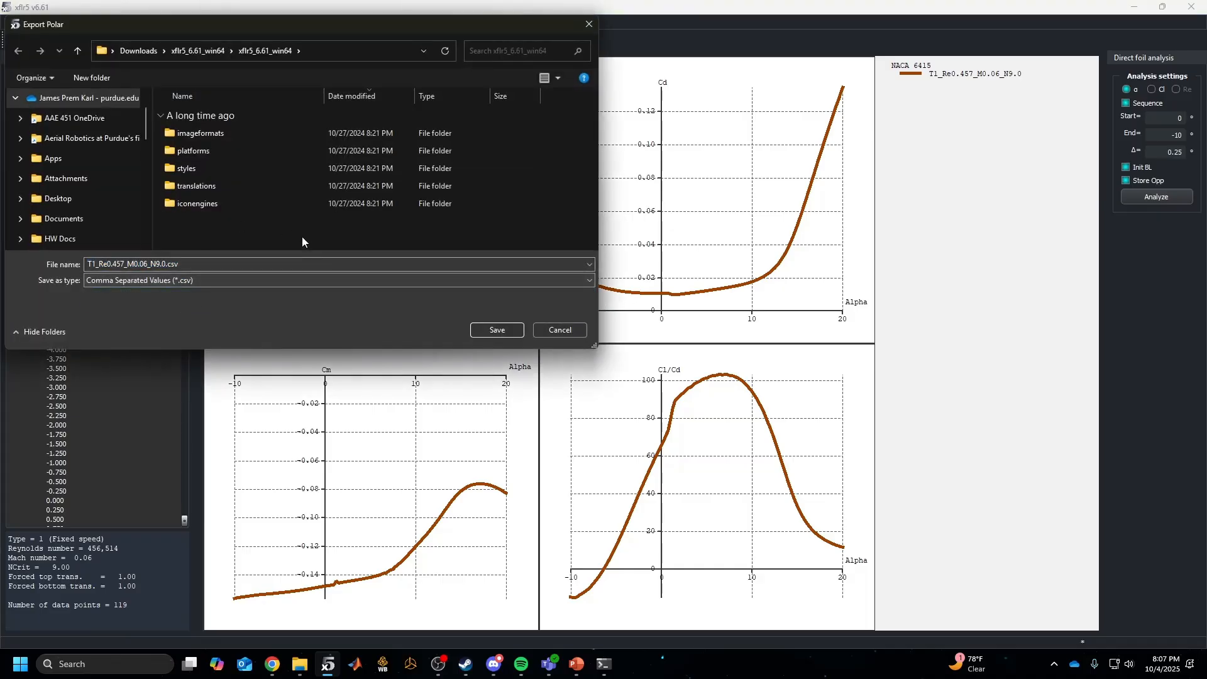
click(589, 24)
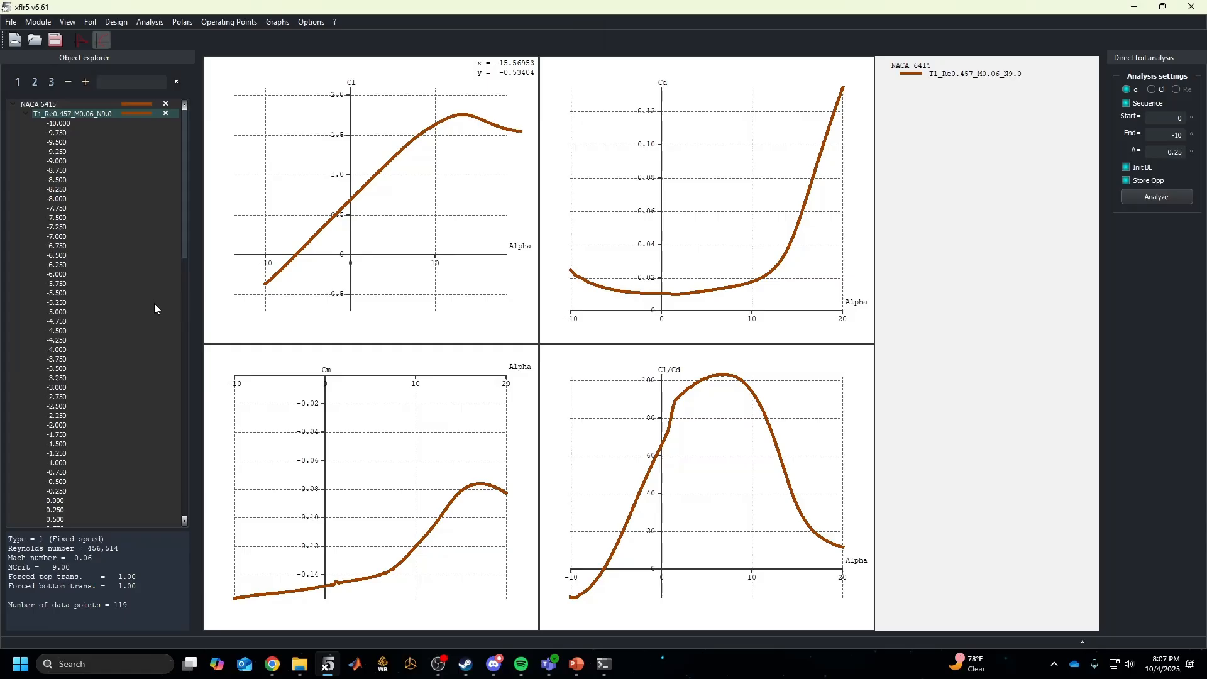
Adjust the views of the Cd and Cl graphs and collapse the NACA 6415 entry in the object tree
drag(721, 237, 732, 234)
scroll(380, 213, up, 1)
scroll(379, 213, down, 2)
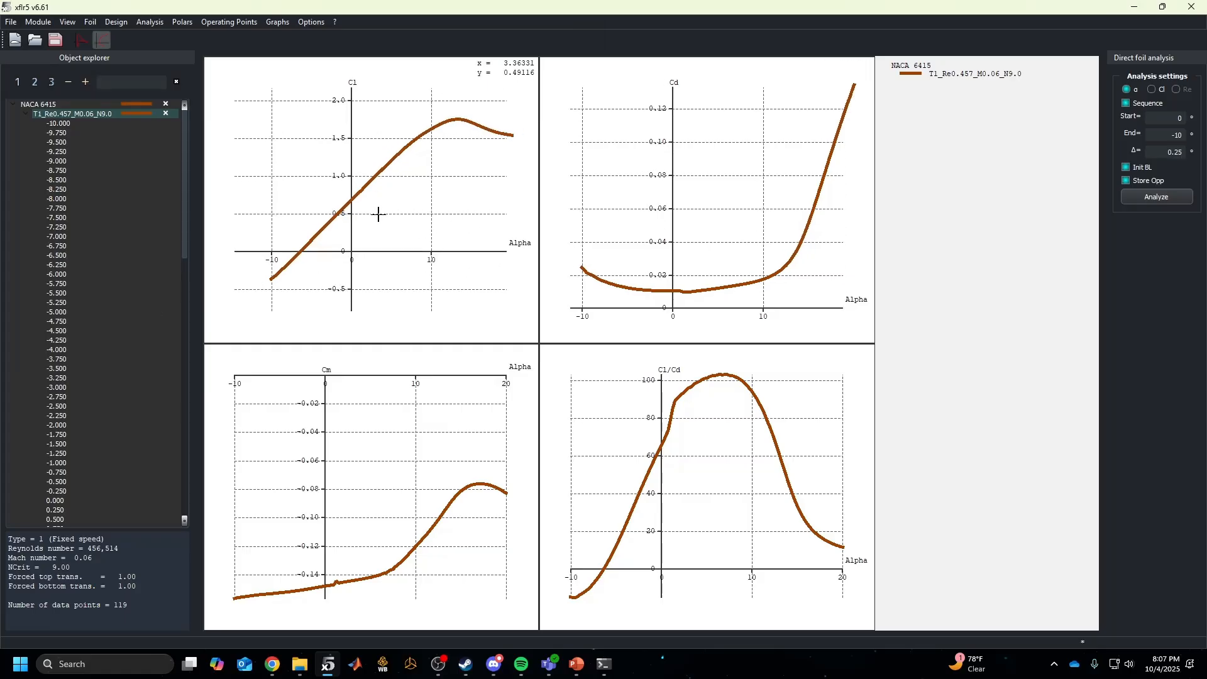
click(14, 104)
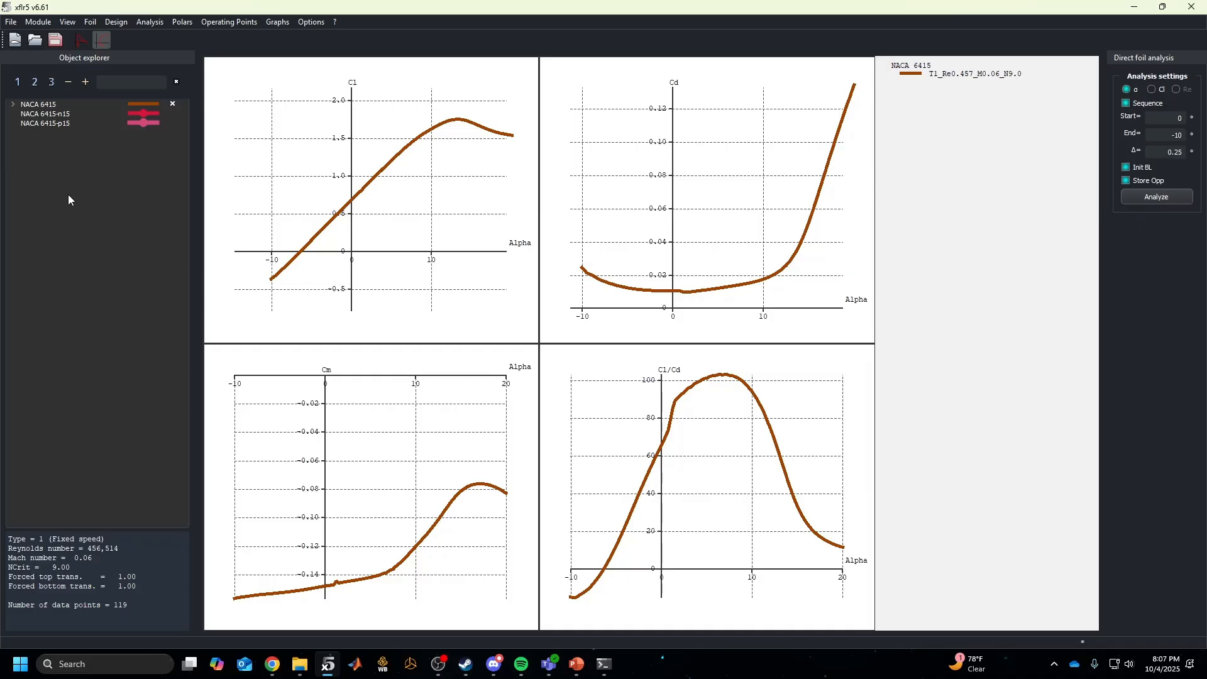
Generate a NACA 0012 foil with 200 panels in Direct Foil Design, keeping the name NACA 0012
click(44, 24)
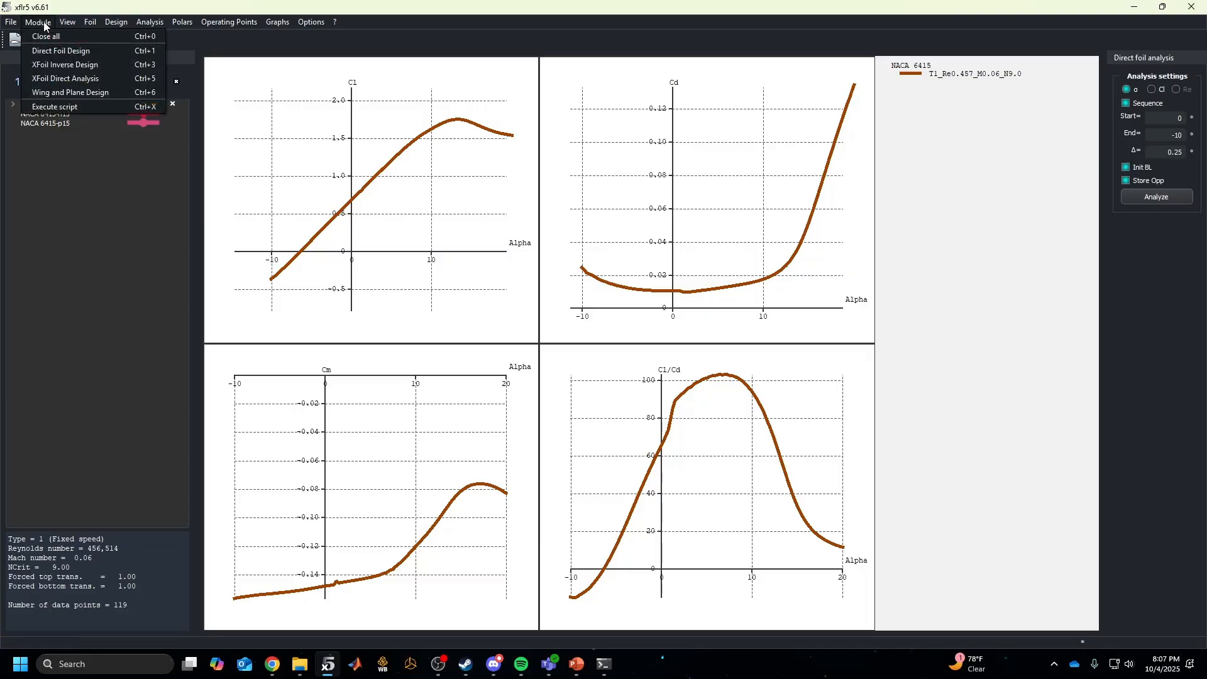
click(69, 51)
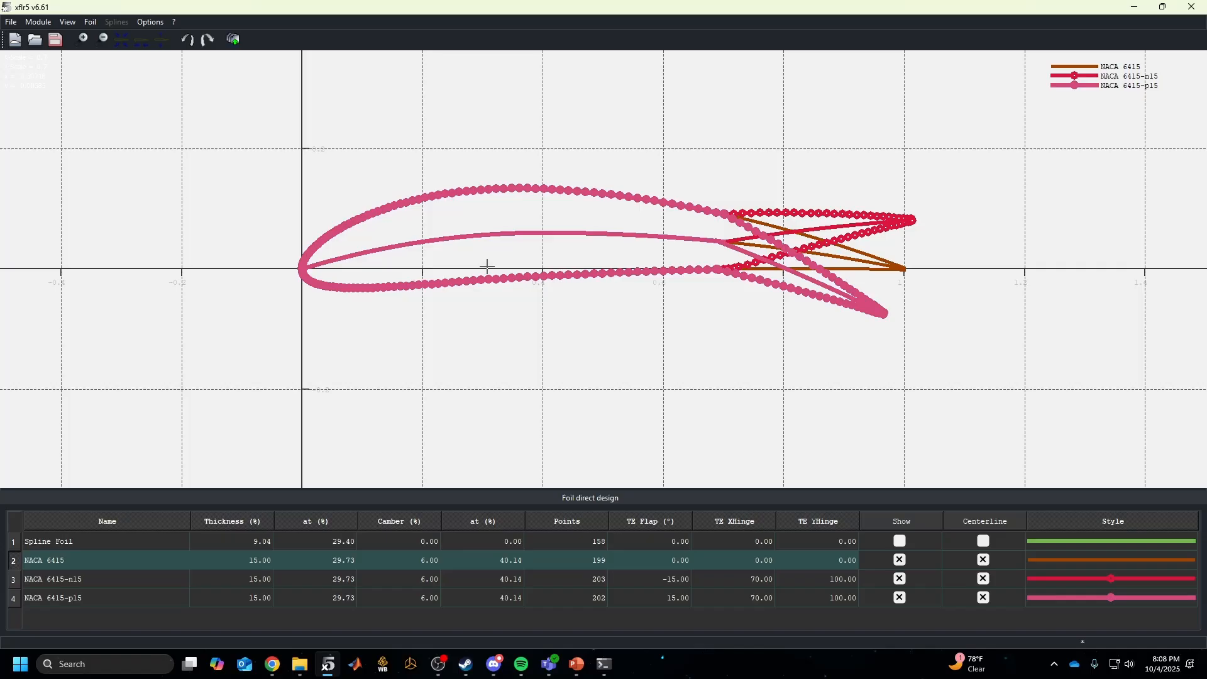
click(88, 24)
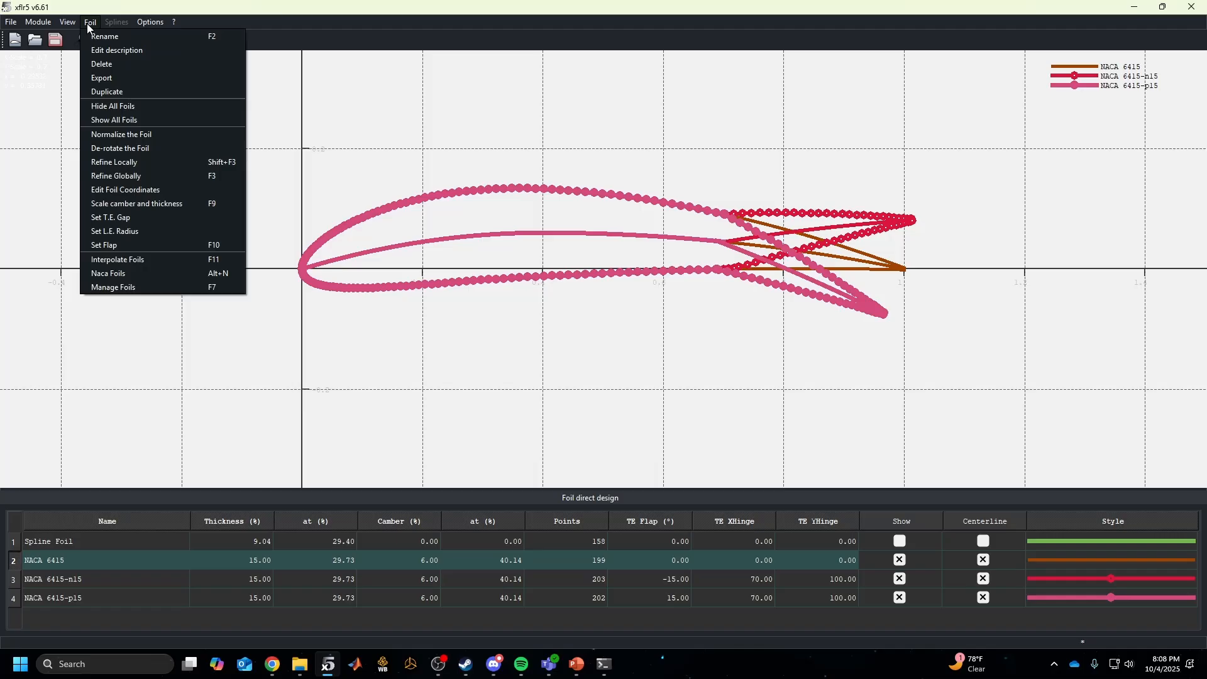
click(120, 274)
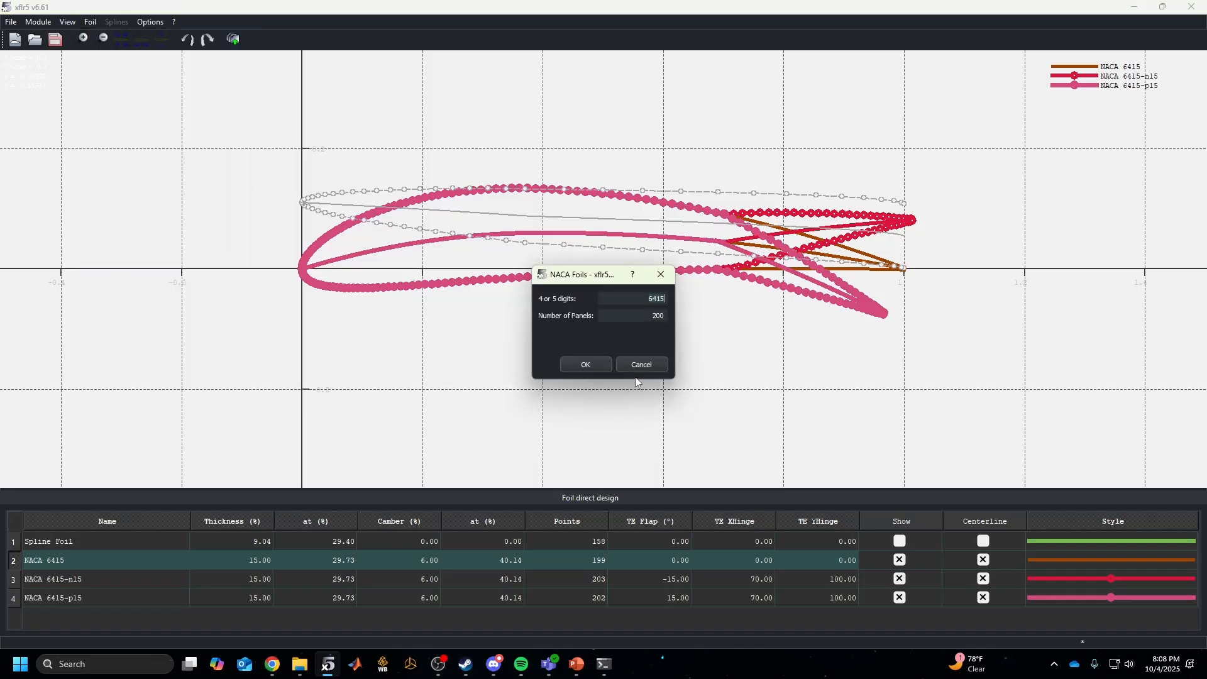
text(0012)
click(586, 365)
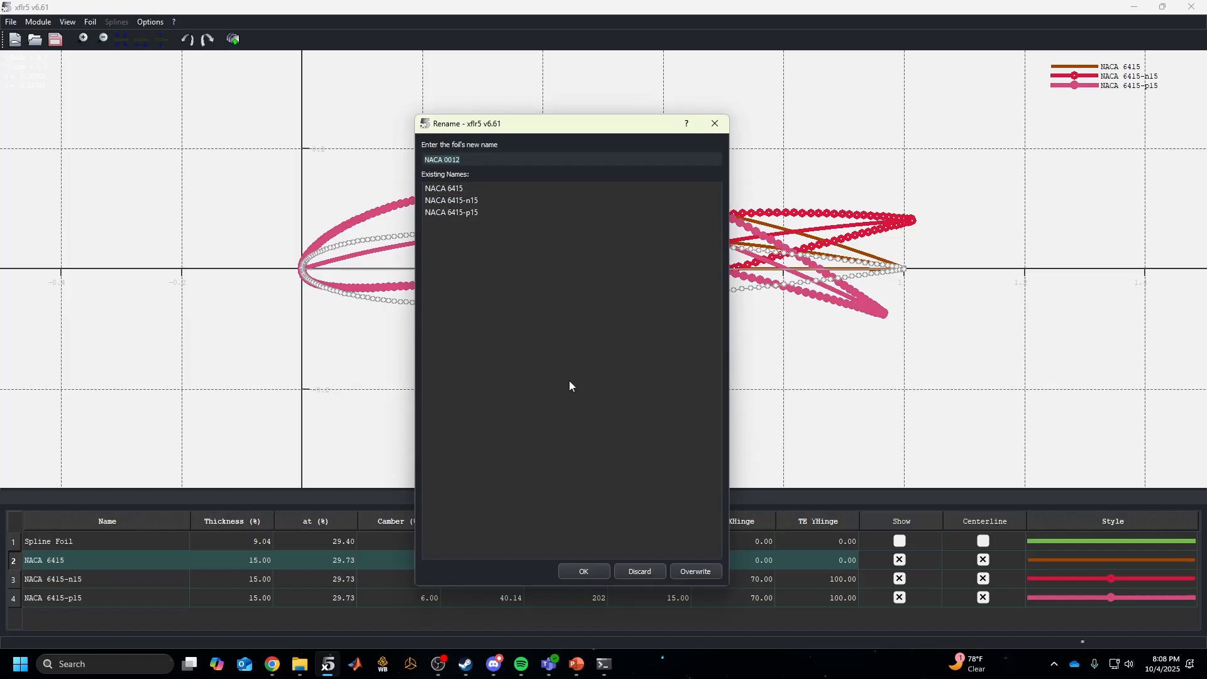
click(584, 572)
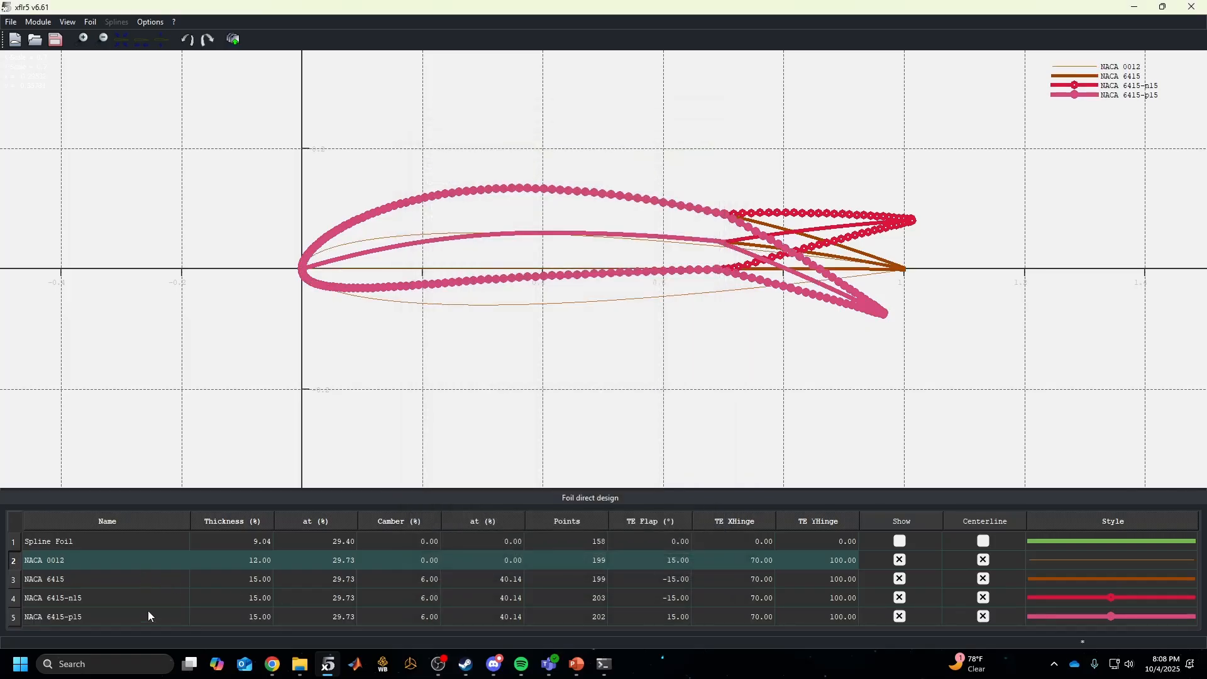
Give the NACA 0012 foil a thicker line style in the foil table
right_click(1054, 566)
mouse_move(1082, 605)
click(1137, 640)
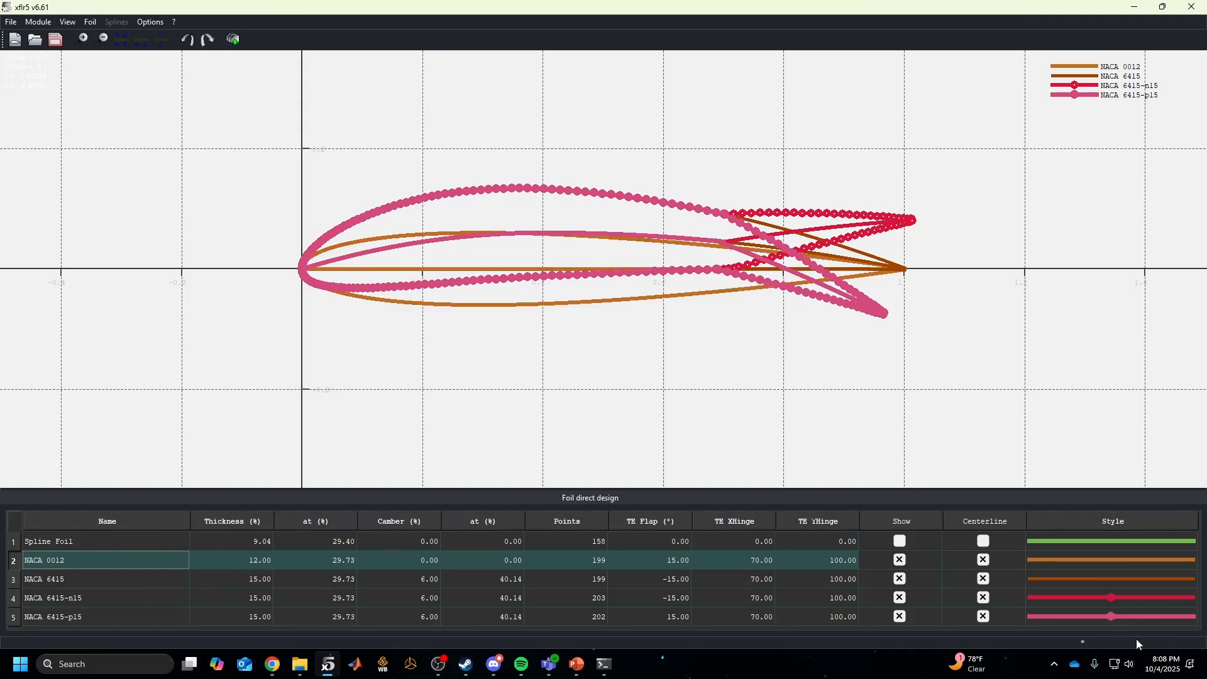
Hide the NACA 6415, NACA 6415-n15 and NACA 6415-p15 foils so that only NACA 0012 is drawn
click(899, 579)
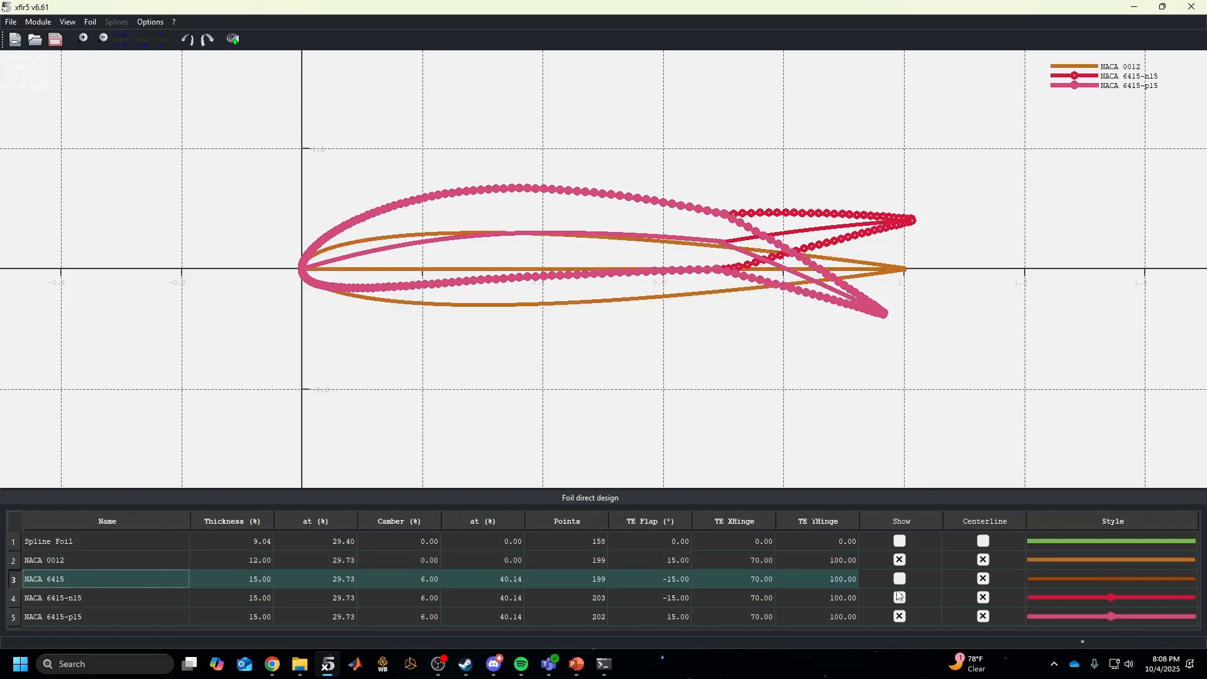
click(900, 598)
click(899, 616)
click(900, 597)
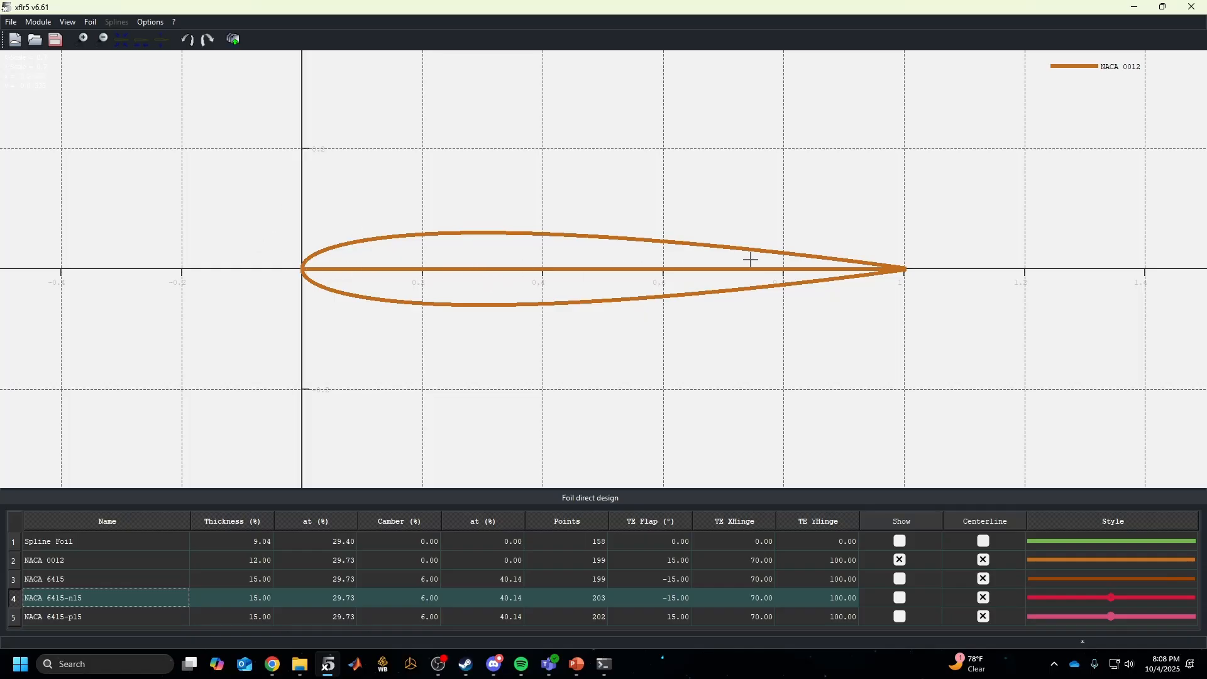
Switch to XFoil Direct Analysis and open the multi-threaded batch analysis with NACA 6415 as the current foil
click(41, 23)
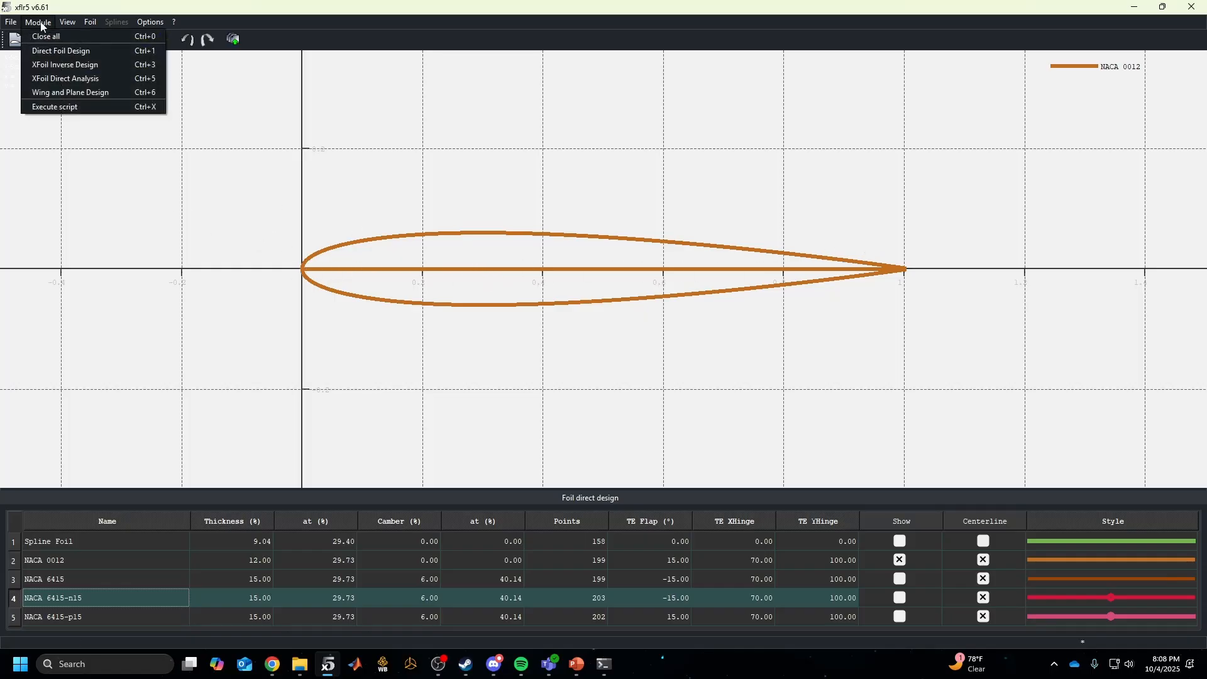
click(65, 78)
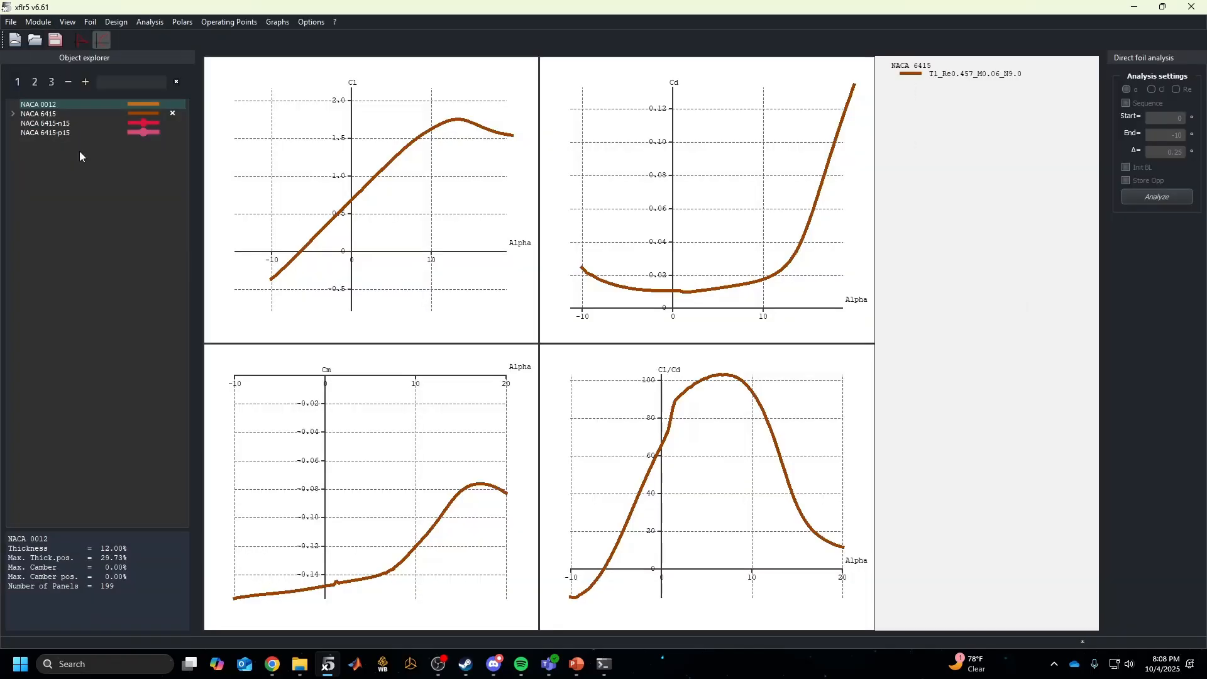
click(48, 114)
click(150, 22)
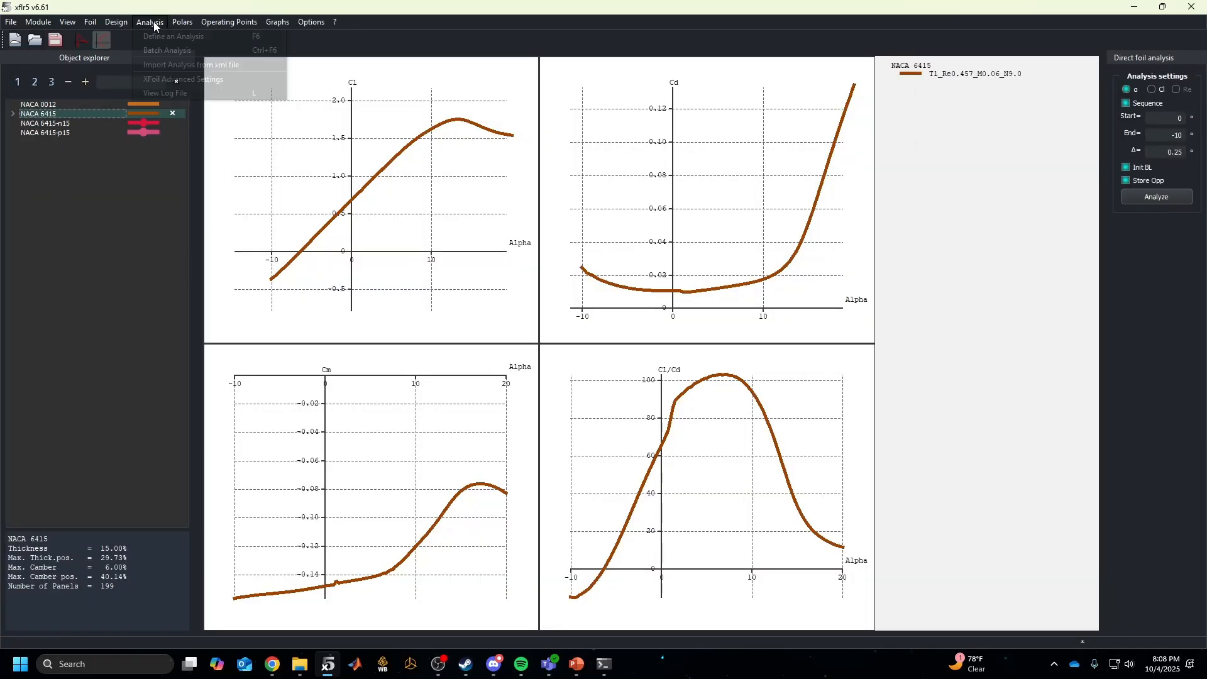
click(167, 50)
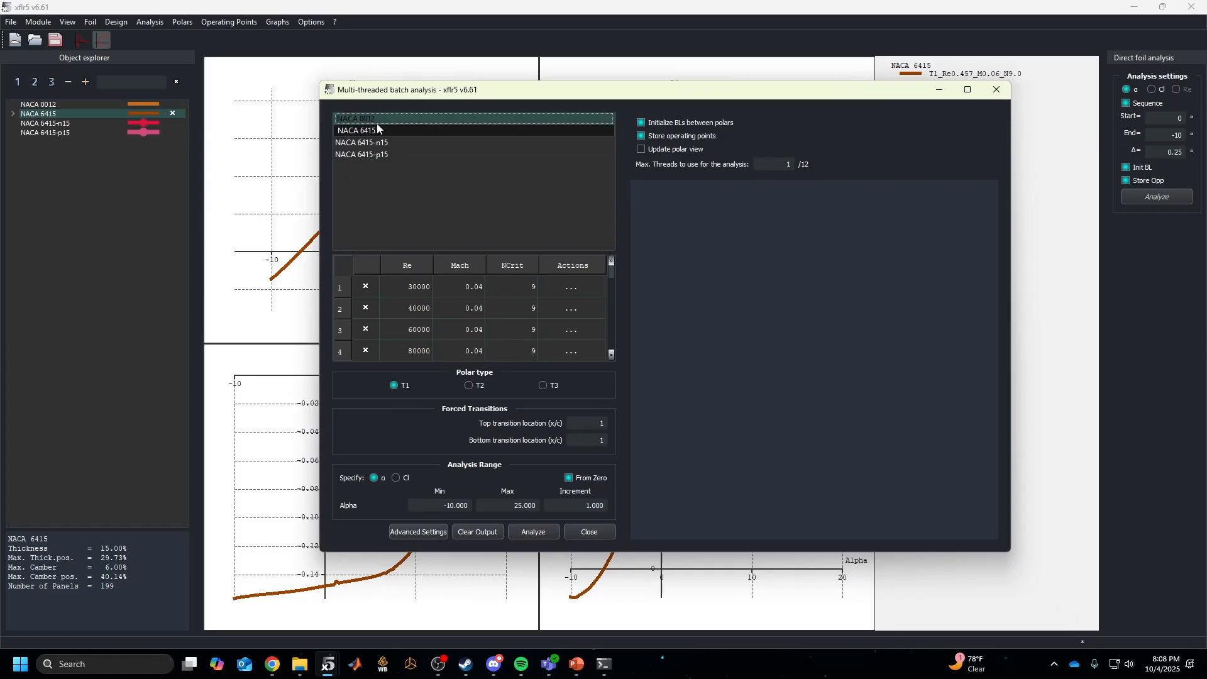
Select NACA 0012, NACA 6415, NACA 6415-n15 and NACA 6415-p15 for the batch analysis
drag(377, 124, 384, 155)
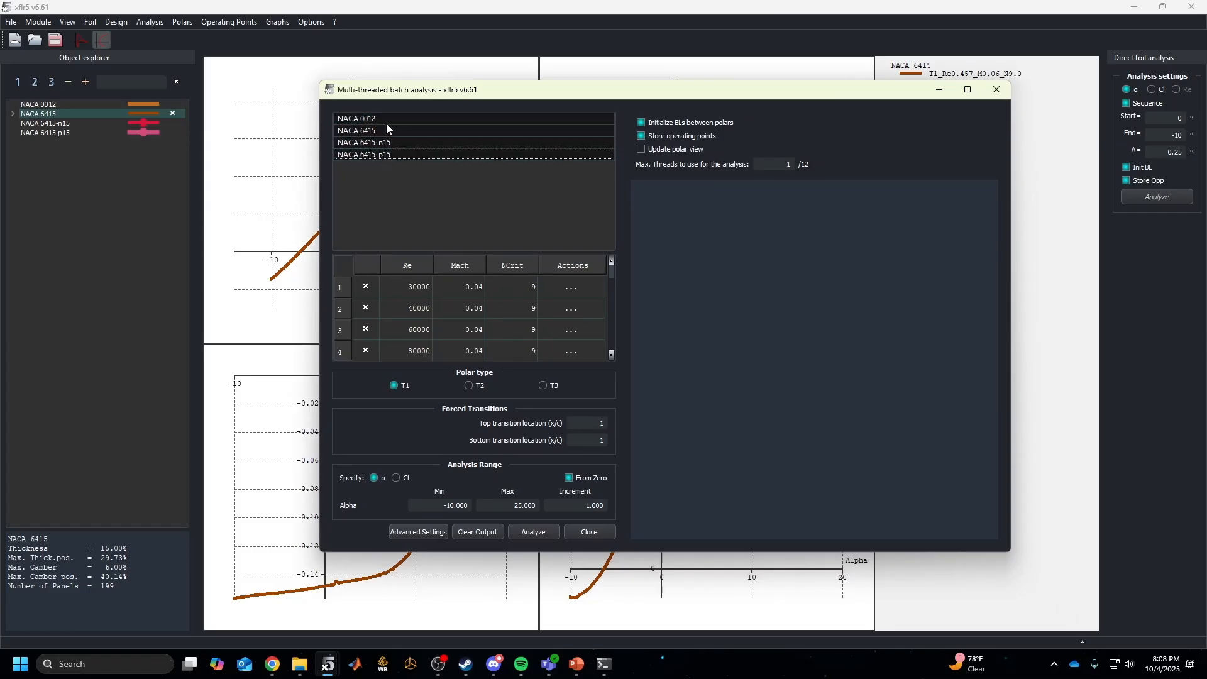
click(399, 142)
ctrl+click(399, 146)
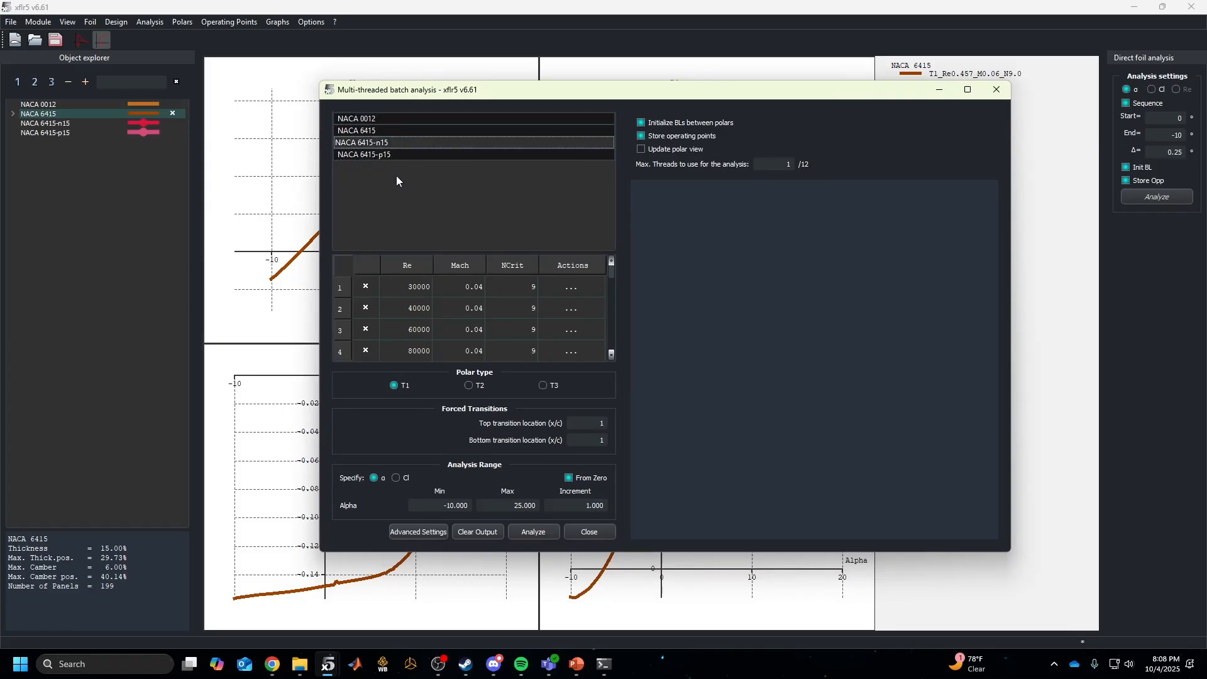
ctrl+click(398, 144)
ctrl+click(398, 144)
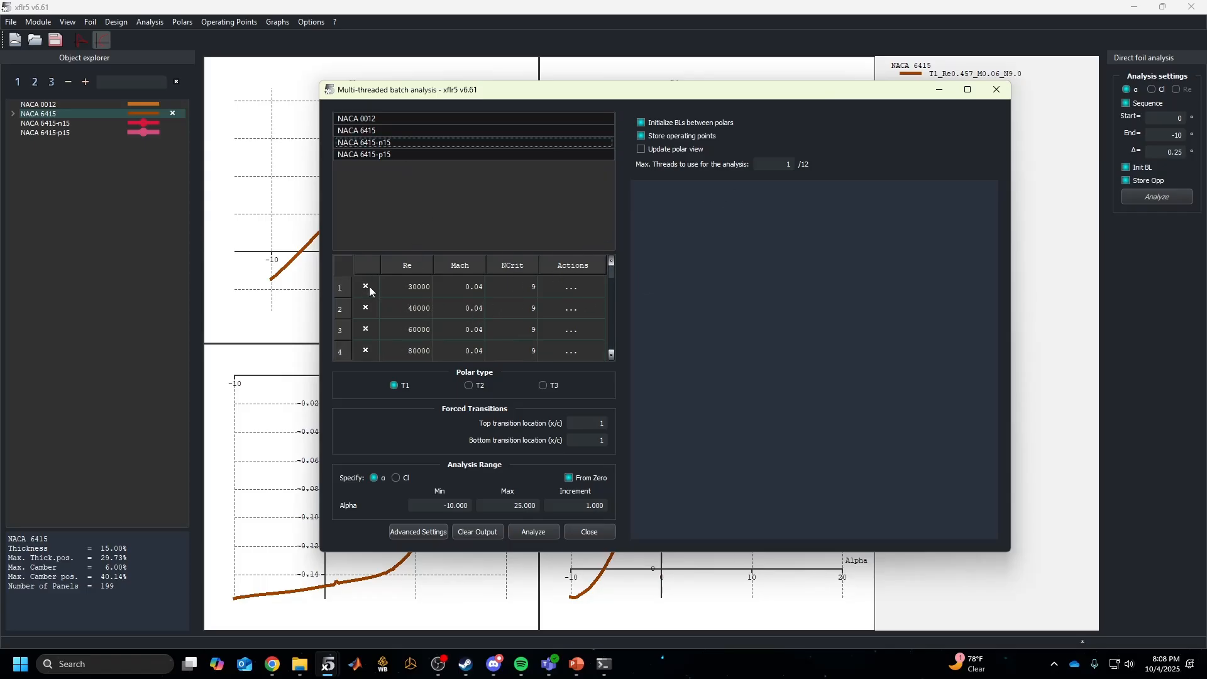
Delete the Reynolds number rows from the batch list one by one, leaving only the 3e+06 row
click(565, 287)
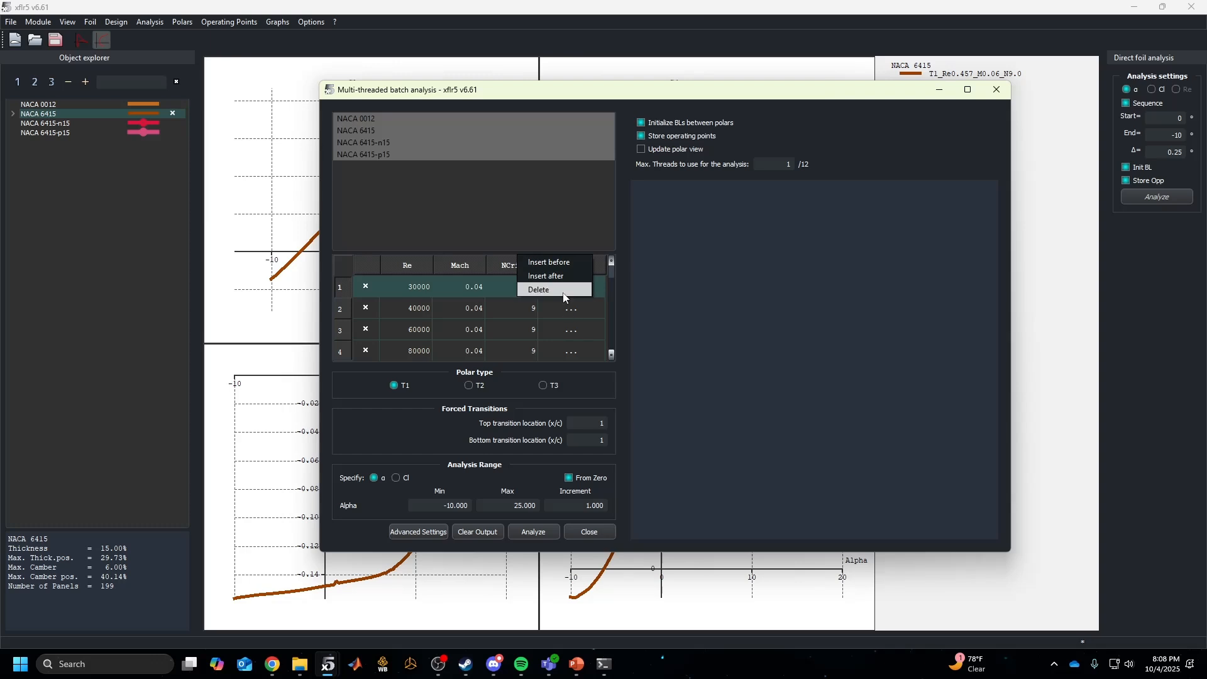
click(564, 290)
click(572, 289)
click(573, 289)
click(570, 291)
click(571, 291)
click(571, 294)
click(572, 294)
click(576, 294)
click(576, 296)
click(582, 289)
click(580, 289)
click(569, 293)
click(562, 292)
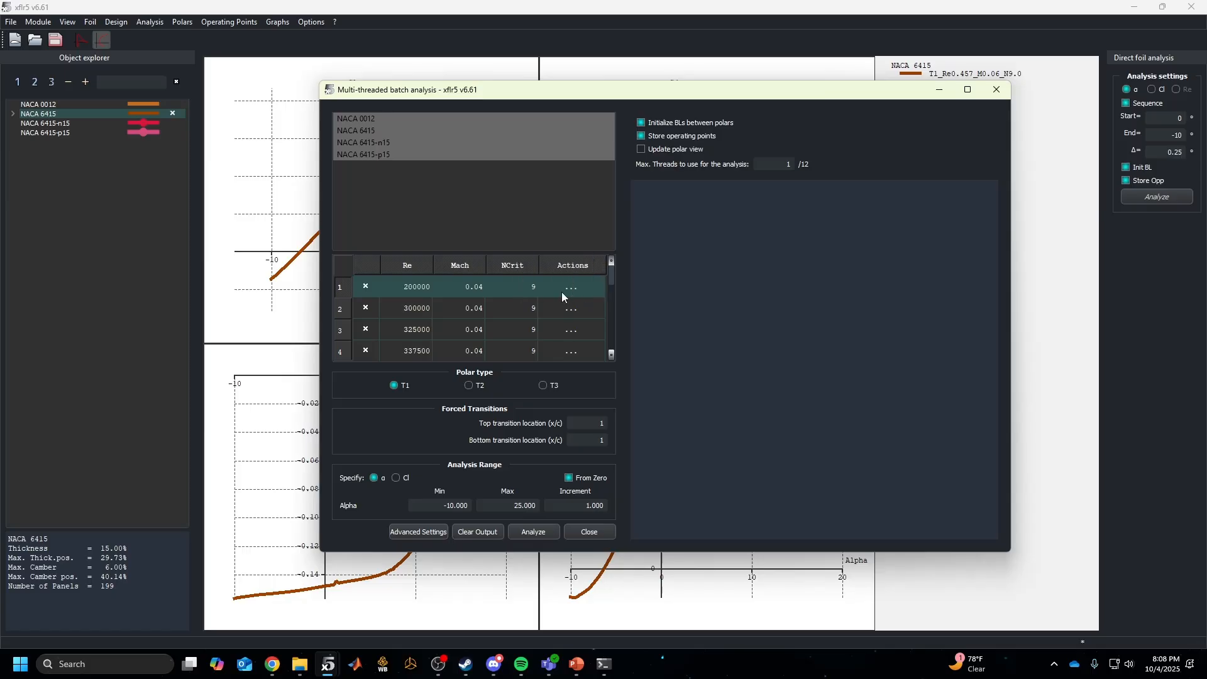
click(562, 292)
click(567, 291)
click(568, 289)
click(569, 292)
click(570, 293)
click(573, 289)
click(574, 289)
click(573, 290)
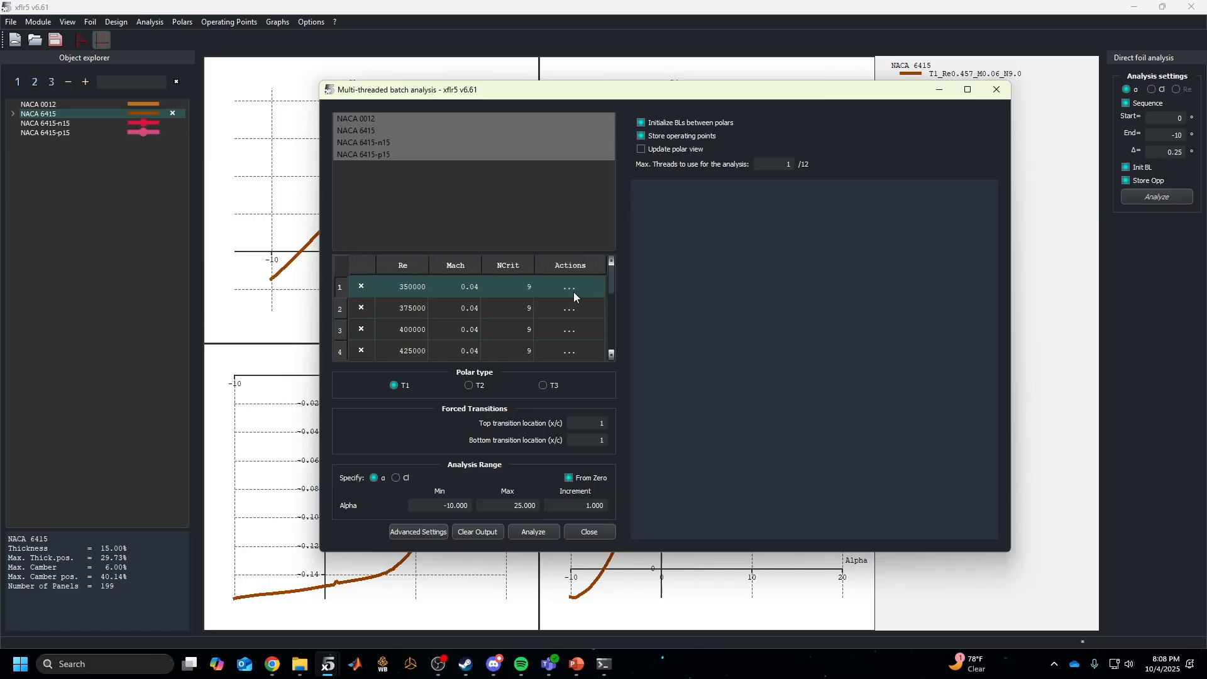
click(567, 293)
click(568, 291)
click(570, 295)
click(568, 291)
click(568, 292)
click(569, 293)
click(573, 289)
click(572, 289)
click(572, 290)
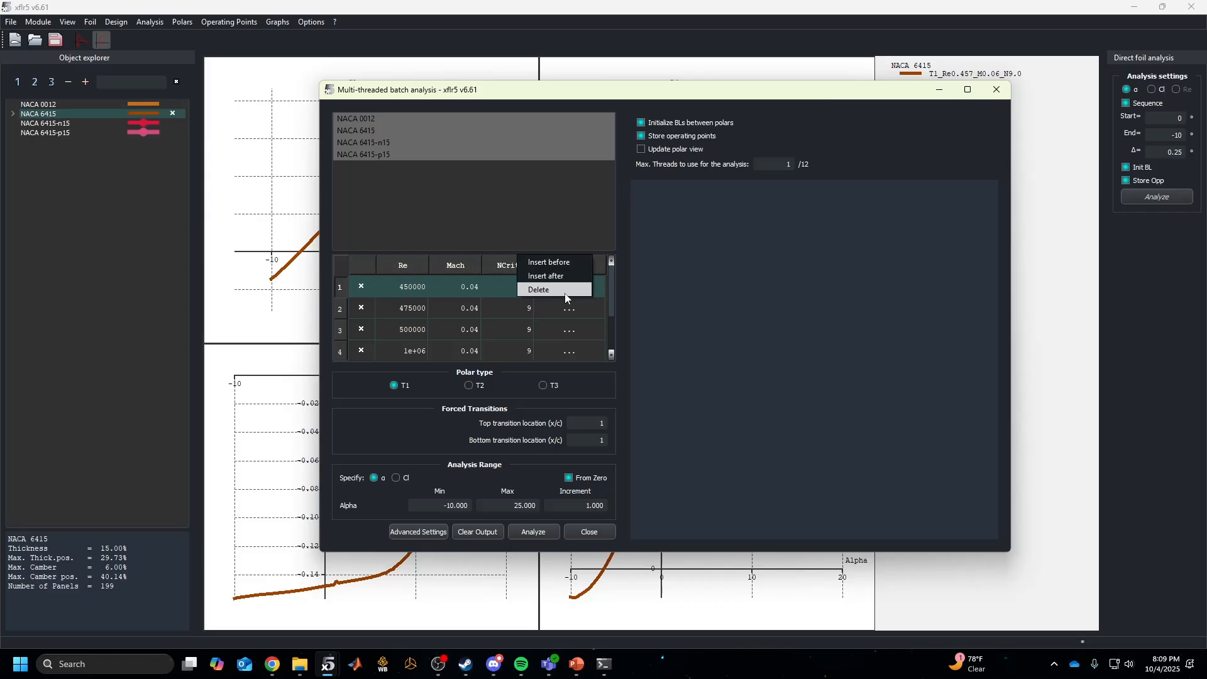
click(565, 294)
click(568, 288)
click(569, 293)
click(571, 290)
click(569, 294)
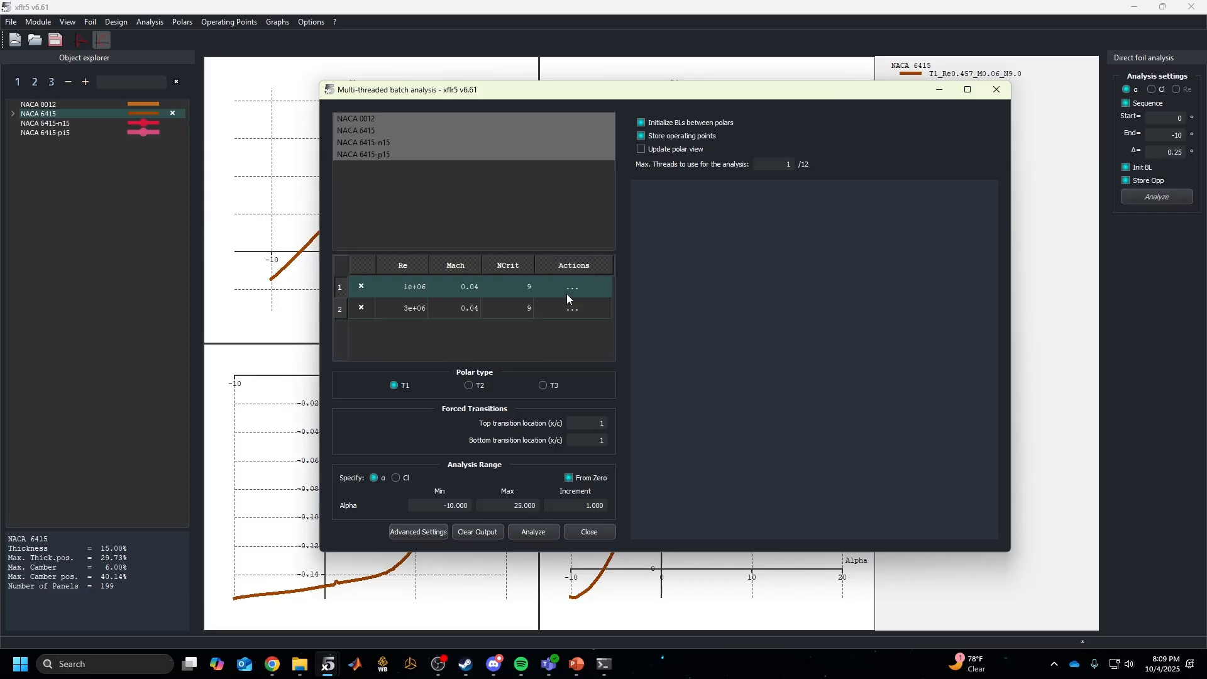
click(567, 293)
click(569, 291)
click(569, 293)
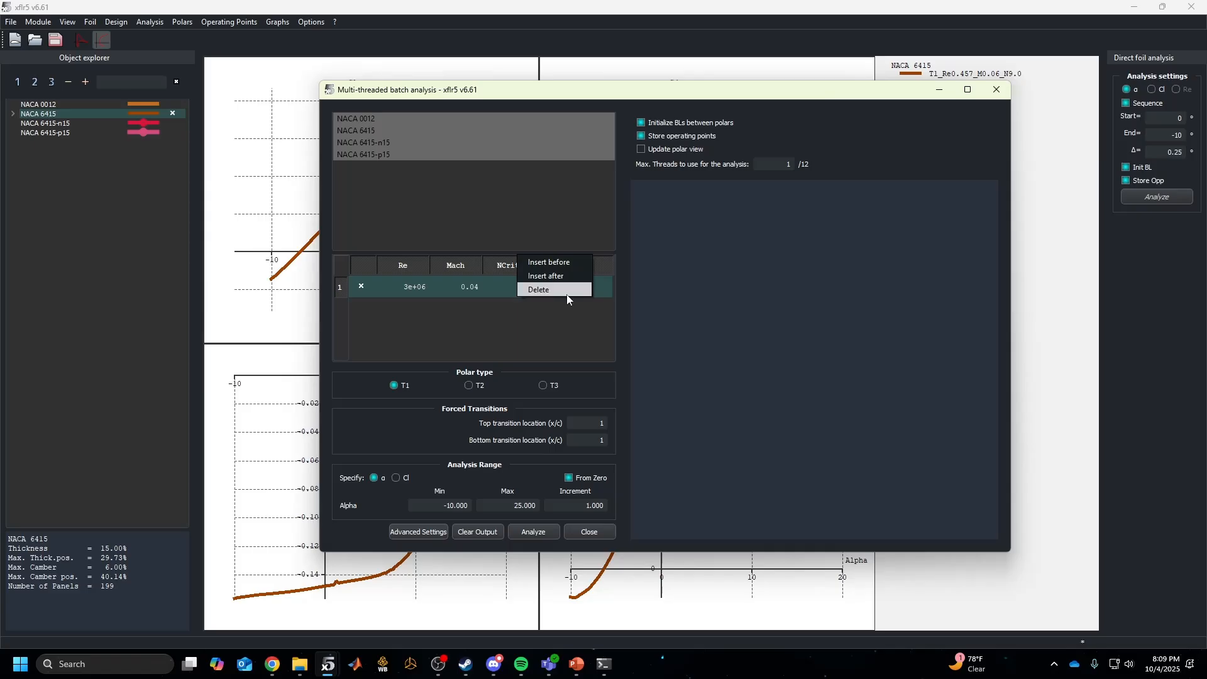
click(568, 293)
click(444, 313)
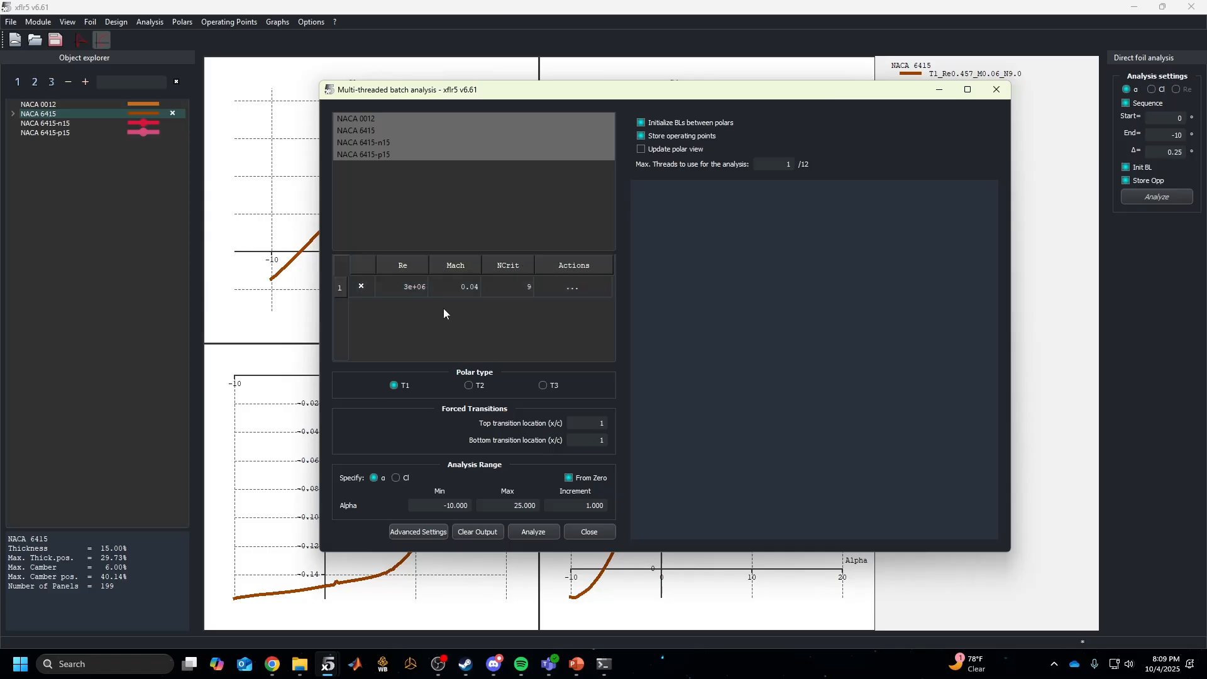
click(573, 287)
click(401, 302)
key(alt+Tab)
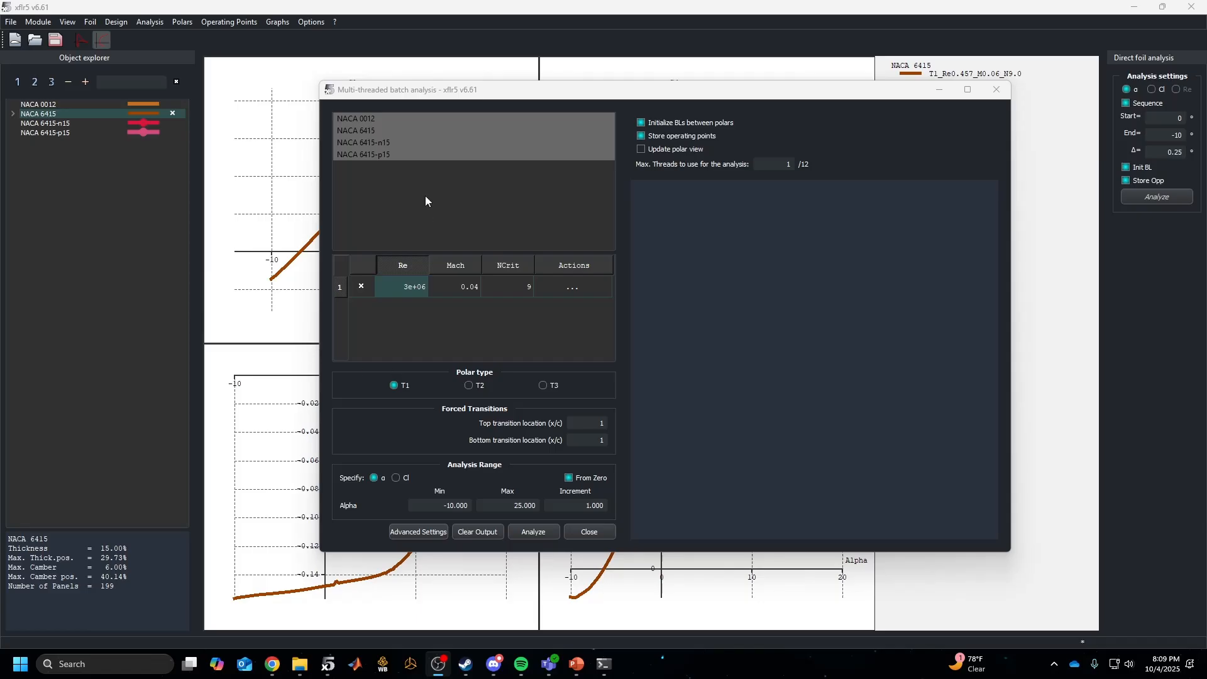
click(394, 121)
click(378, 121)
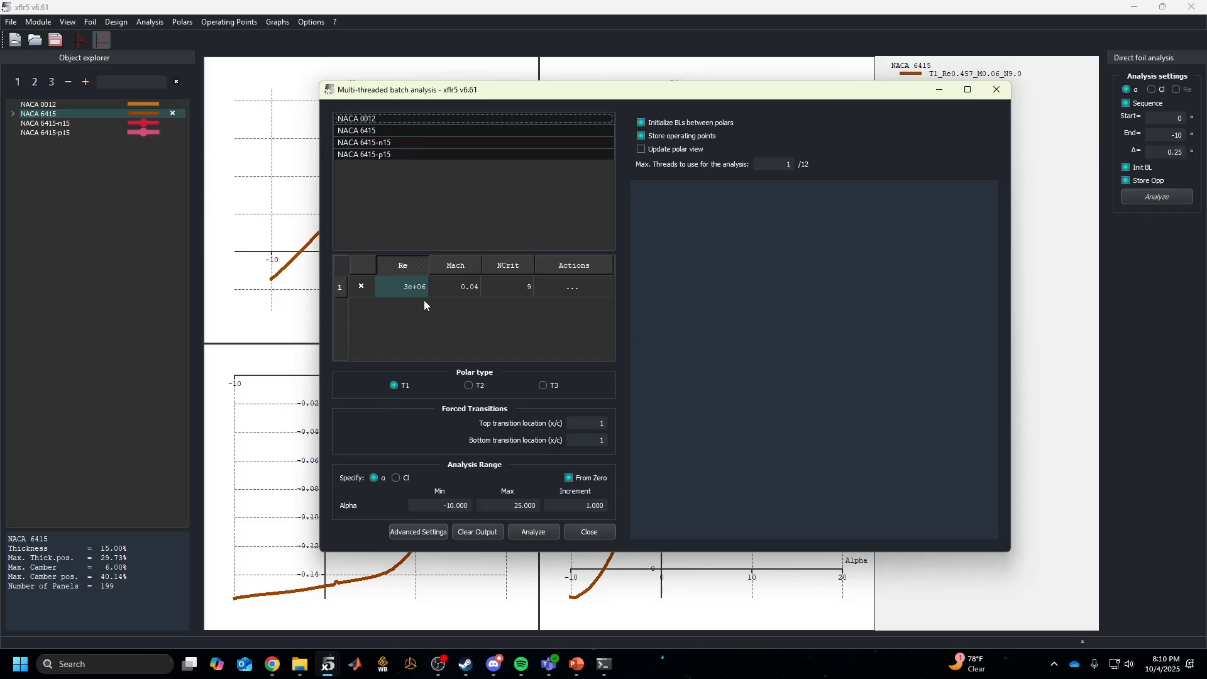
key(alt+Tab)
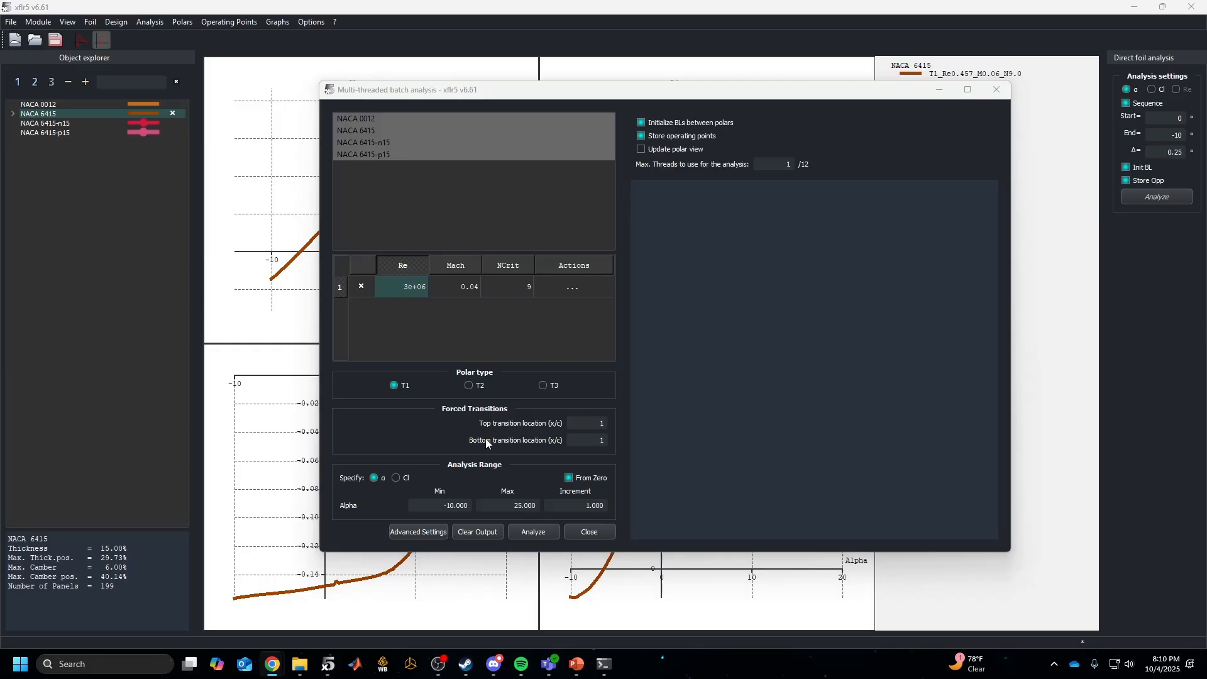
Switch to Chrome, copy the Reynolds number 456514 from the Omni calculator and search for it in a new tab
mouse_move(272, 664)
mouse_move(231, 619)
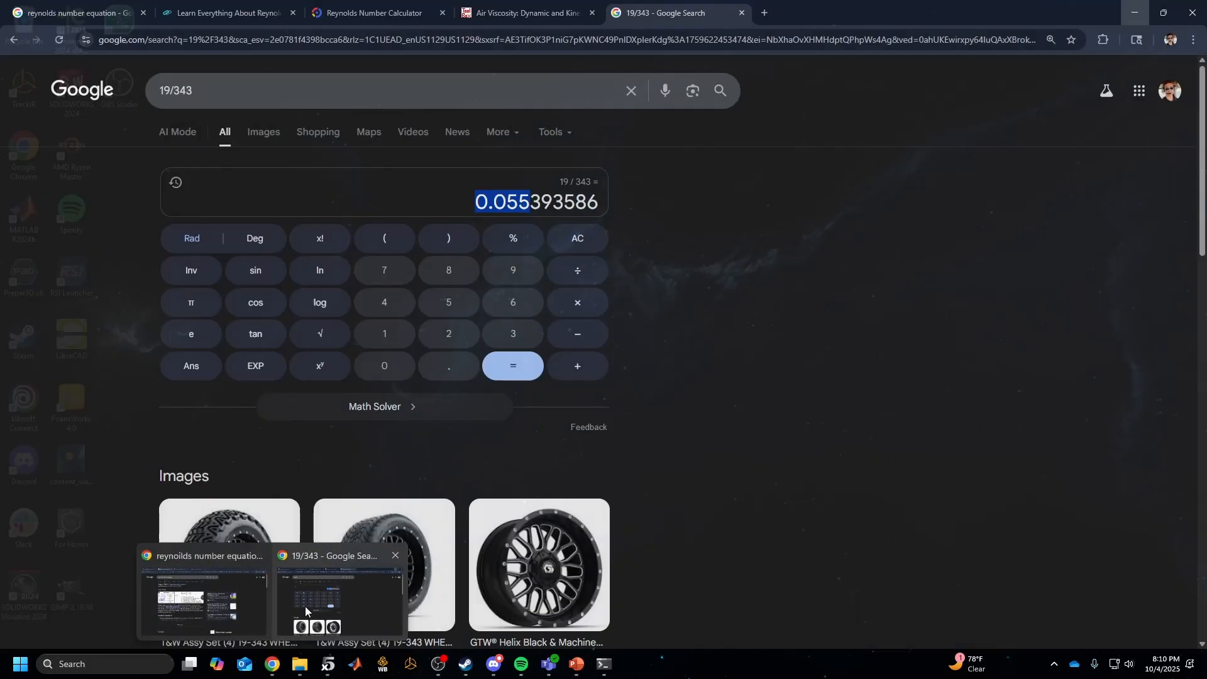
click(304, 606)
click(503, 13)
click(436, 8)
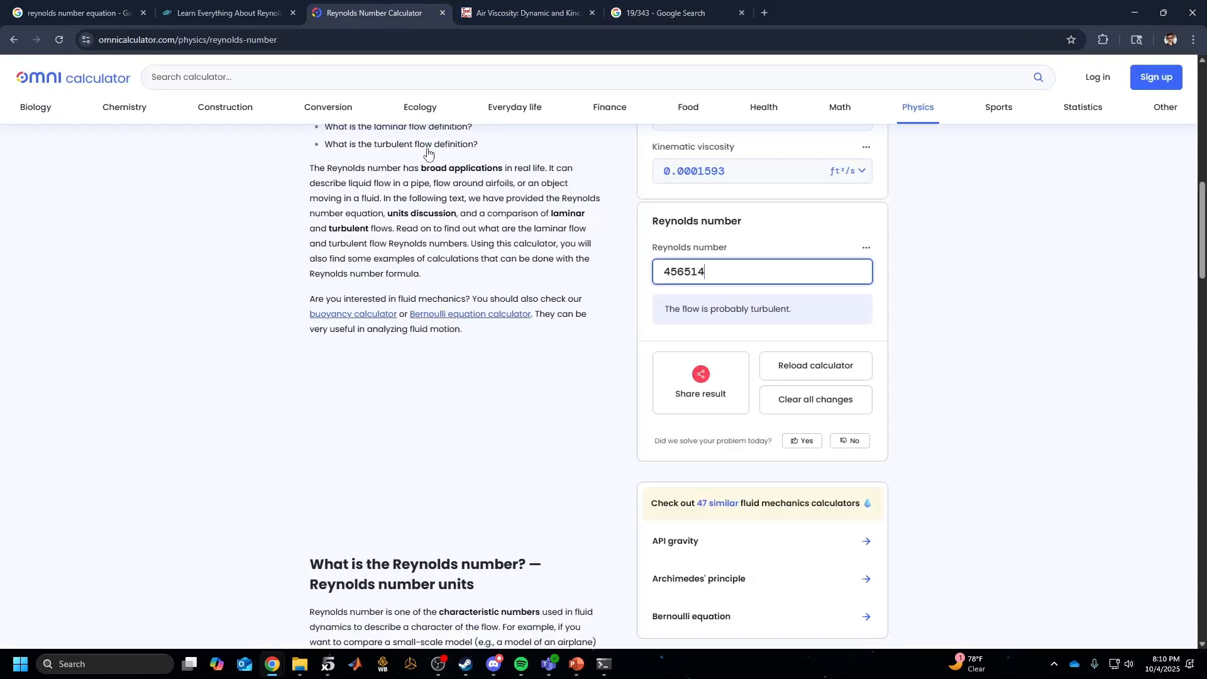
scroll(547, 412, up, 1)
drag(706, 335, 641, 344)
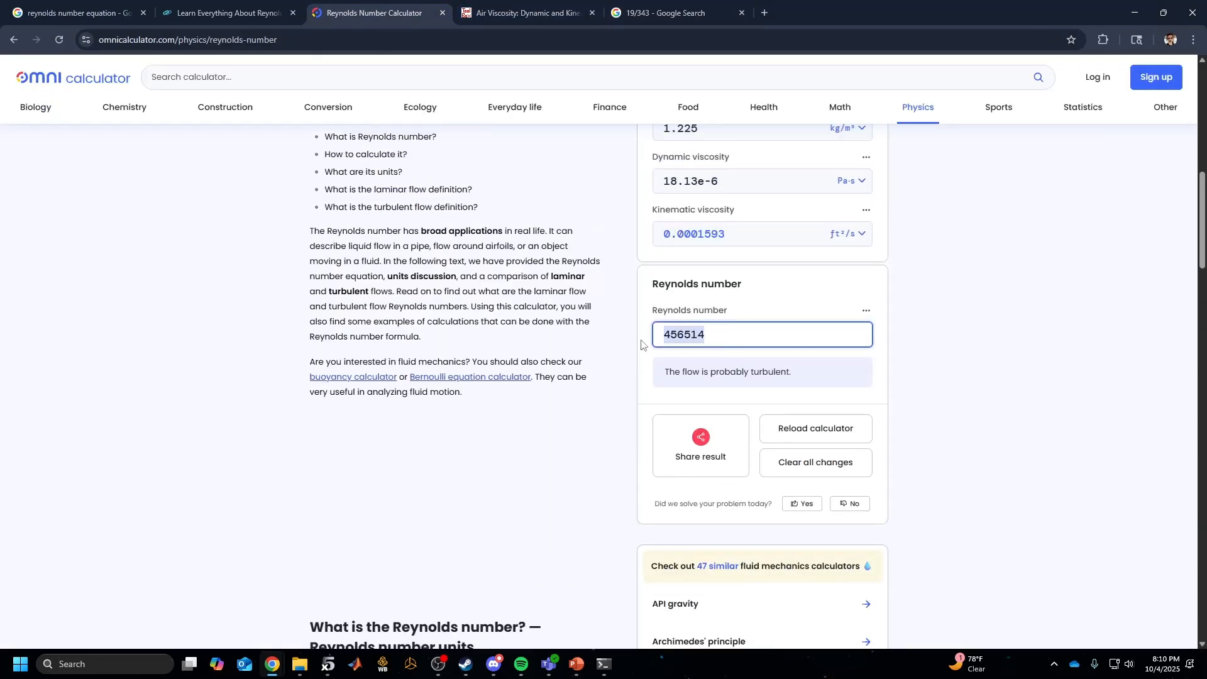
key(ctrl+c)
click(765, 12)
key(ctrl+v)
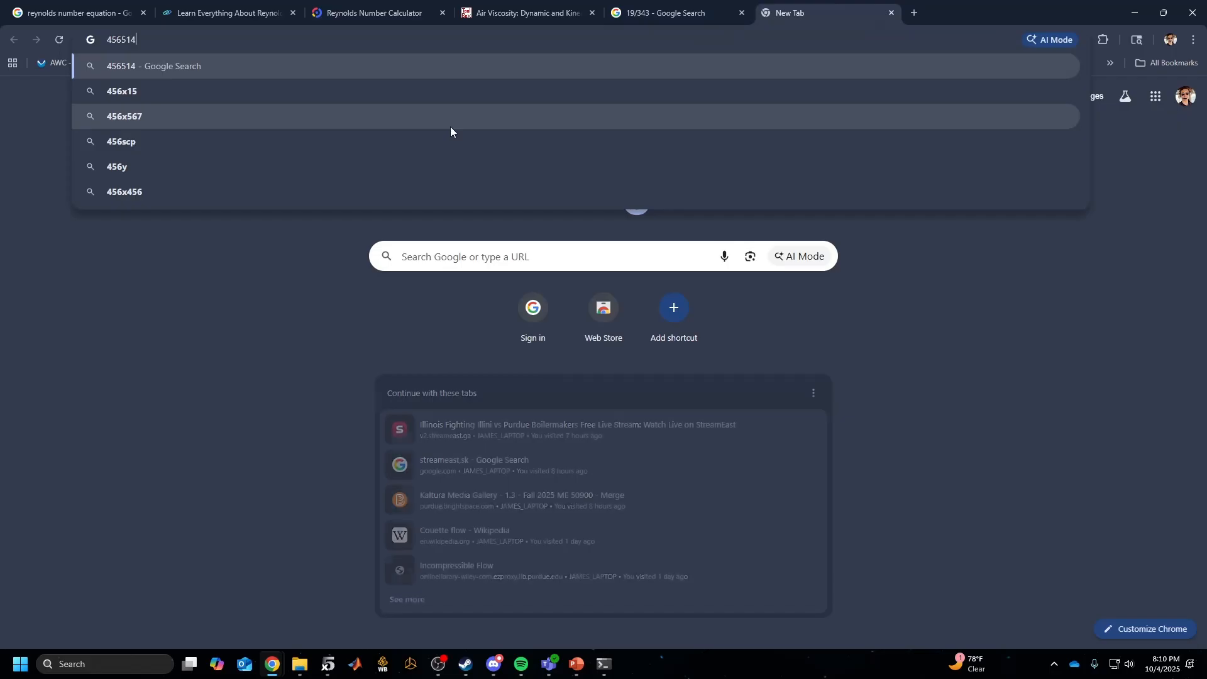
key(Return)
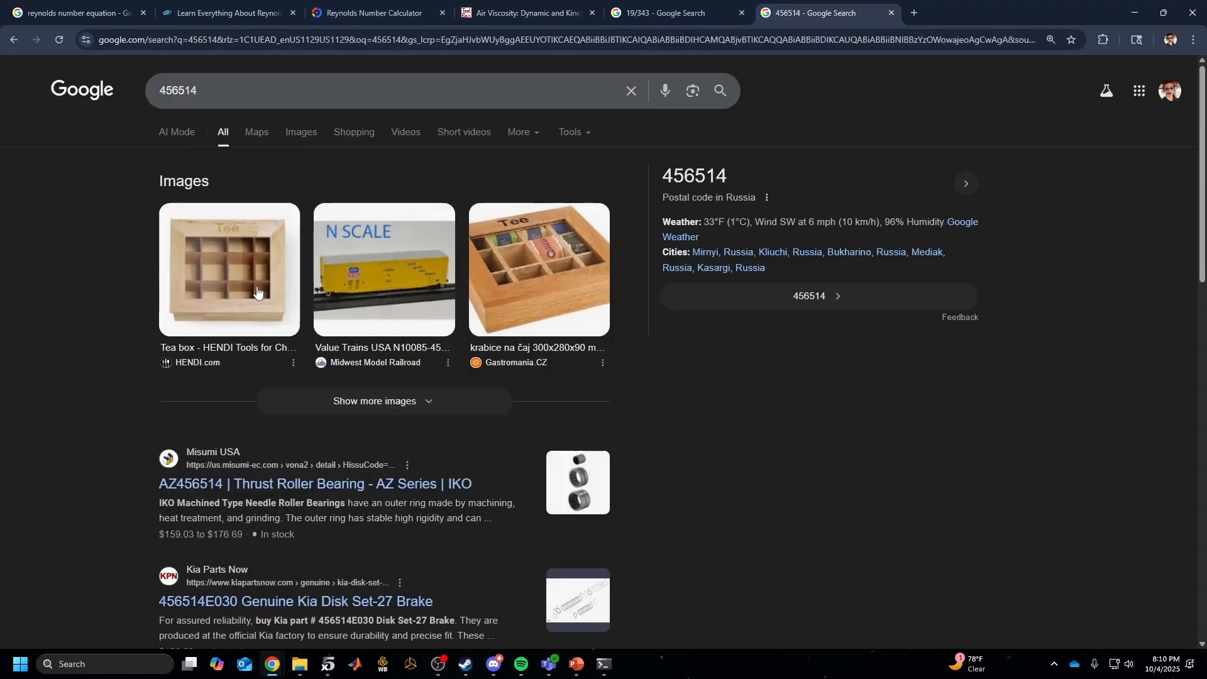
scroll(534, 327, down, 1)
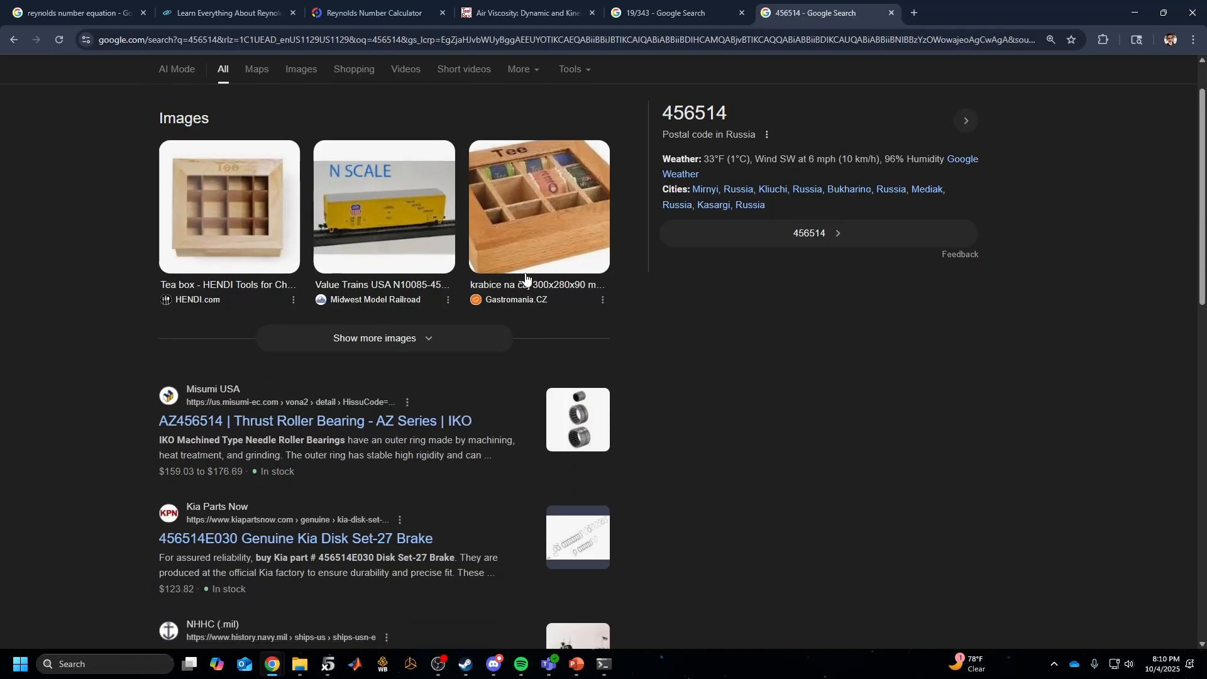
scroll(351, 431, up, 1)
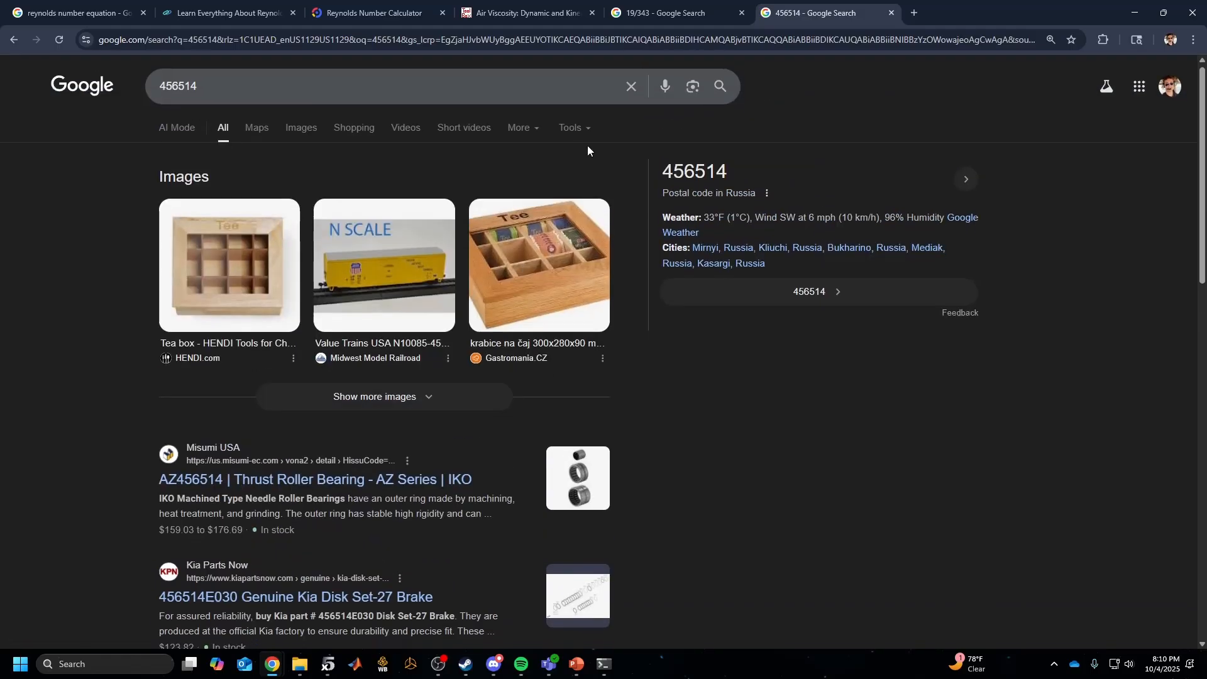
Set the characteristic linear dimension in the Reynolds number calculator to 9 in
click(641, 11)
click(565, 5)
click(374, 13)
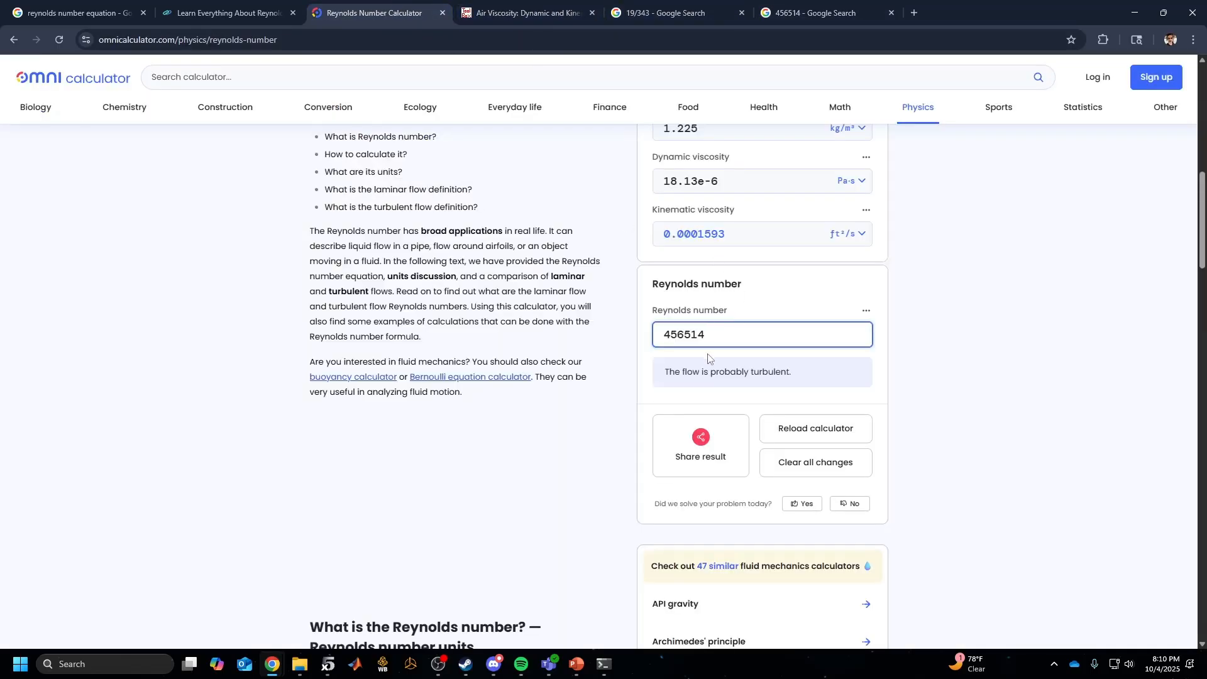
scroll(721, 340, up, 5)
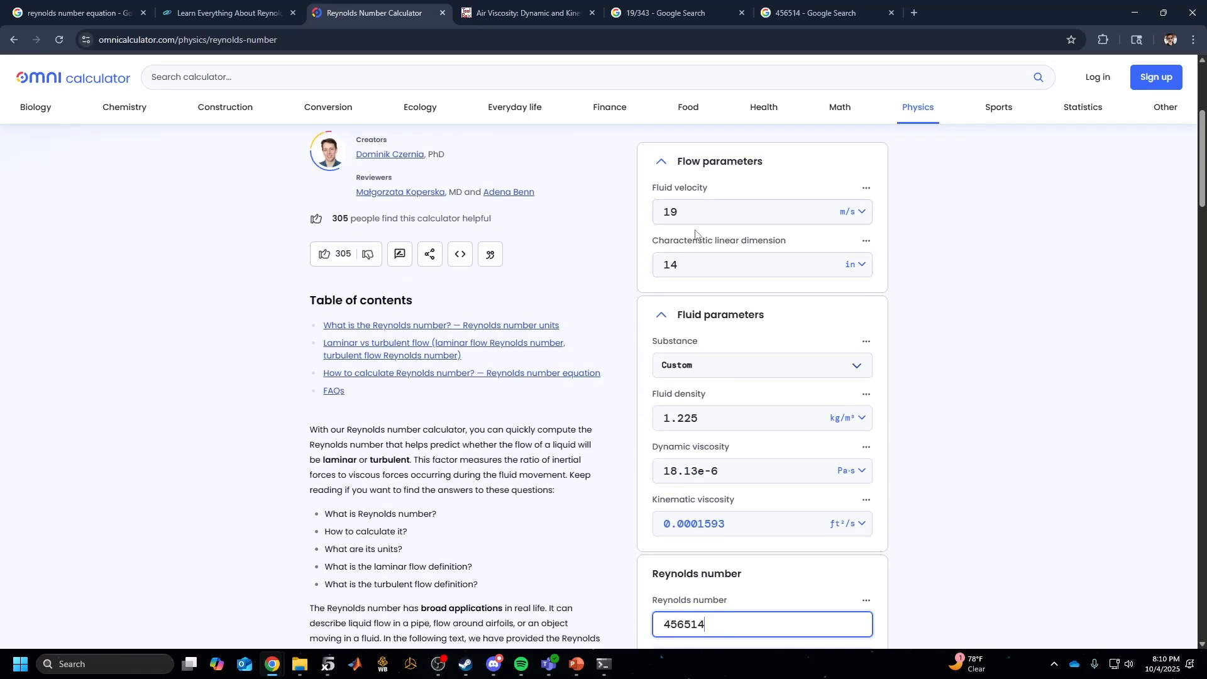
click(659, 266)
drag(660, 265, 627, 272)
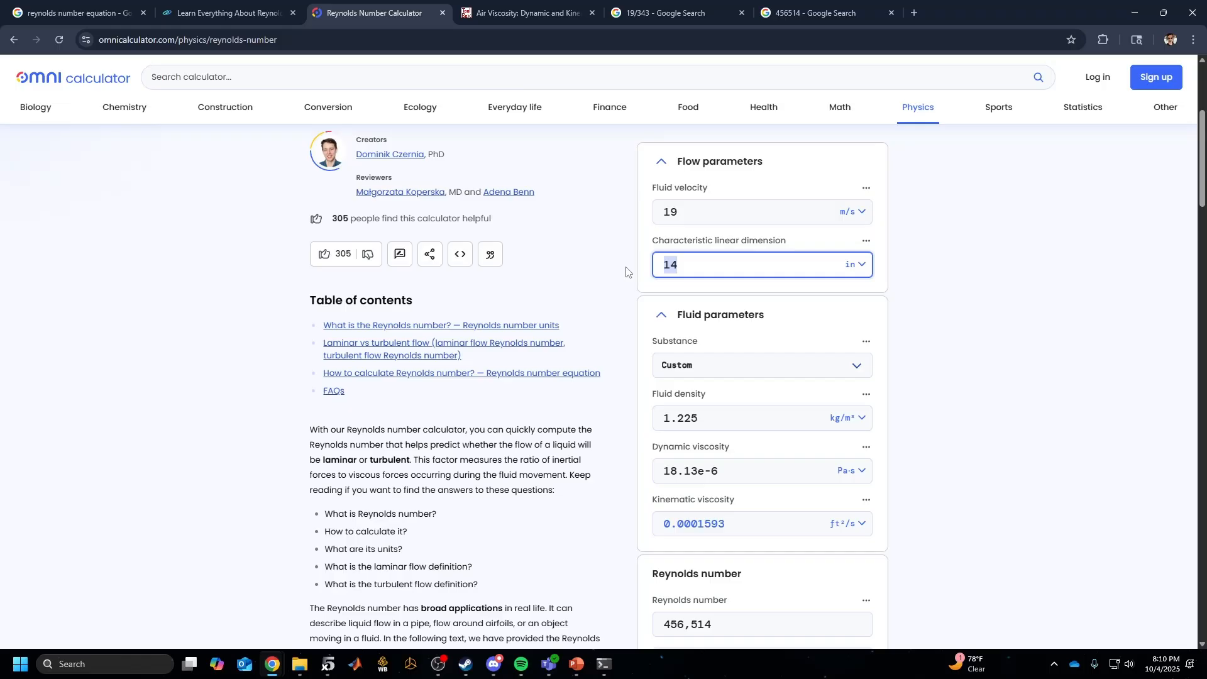
text(9)
scroll(868, 326, down, 3)
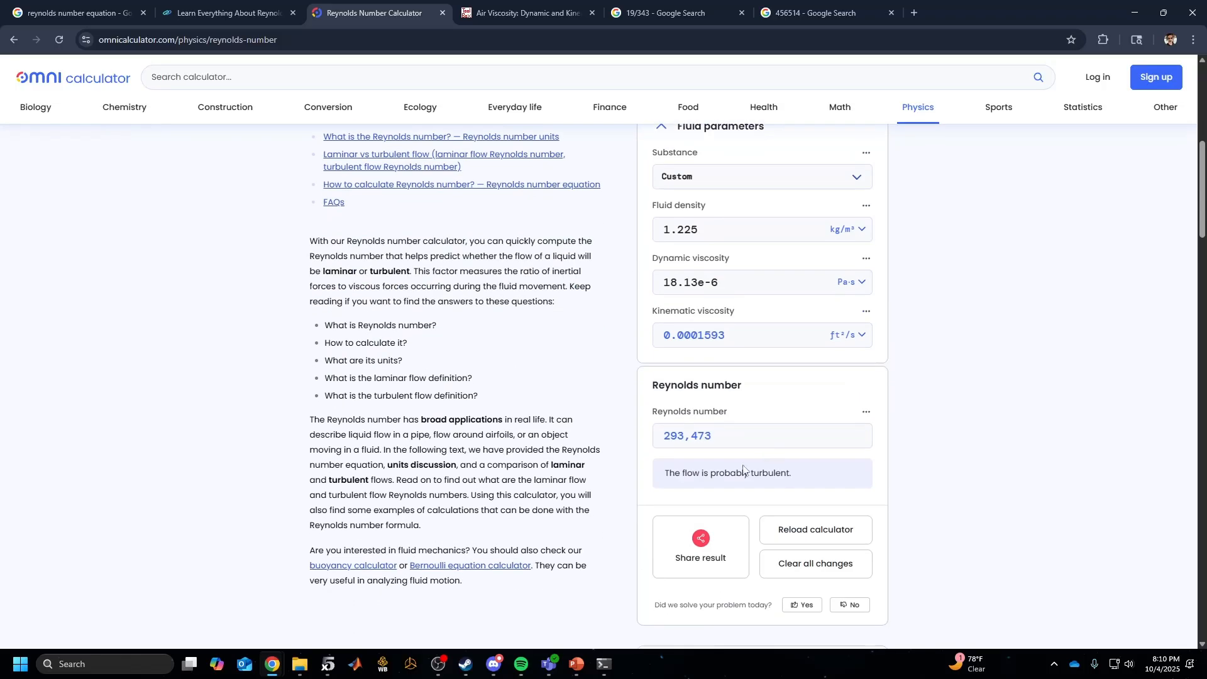
Search for the calculated Reynolds number 293473 in a new tab and return to the xflr5 batch analysis
drag(711, 436, 609, 440)
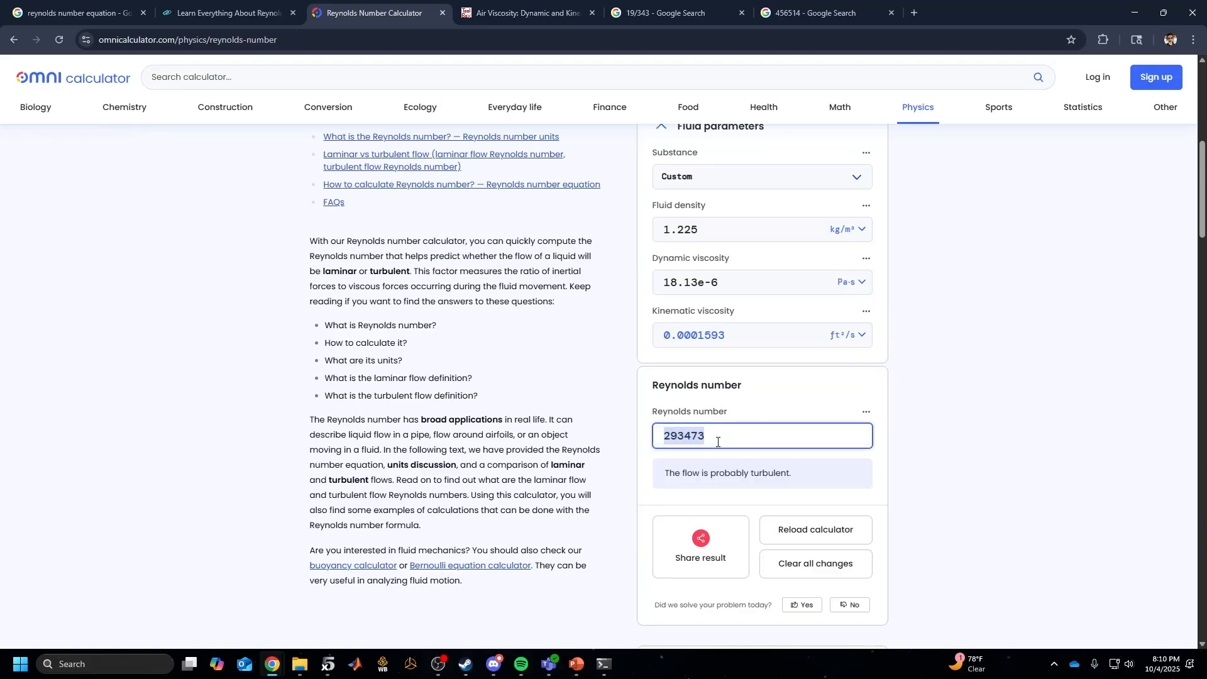
click(914, 9)
key(ctrl+v)
key(Return)
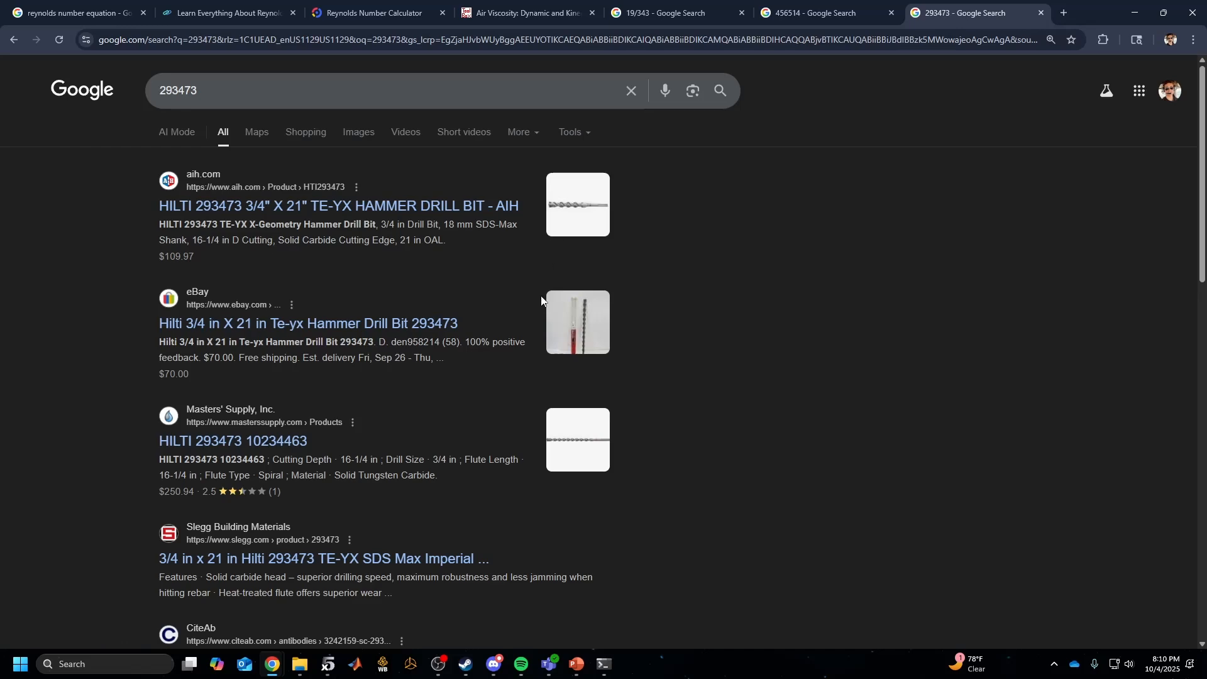
scroll(314, 367, down, 2)
scroll(351, 376, up, 2)
click(845, 5)
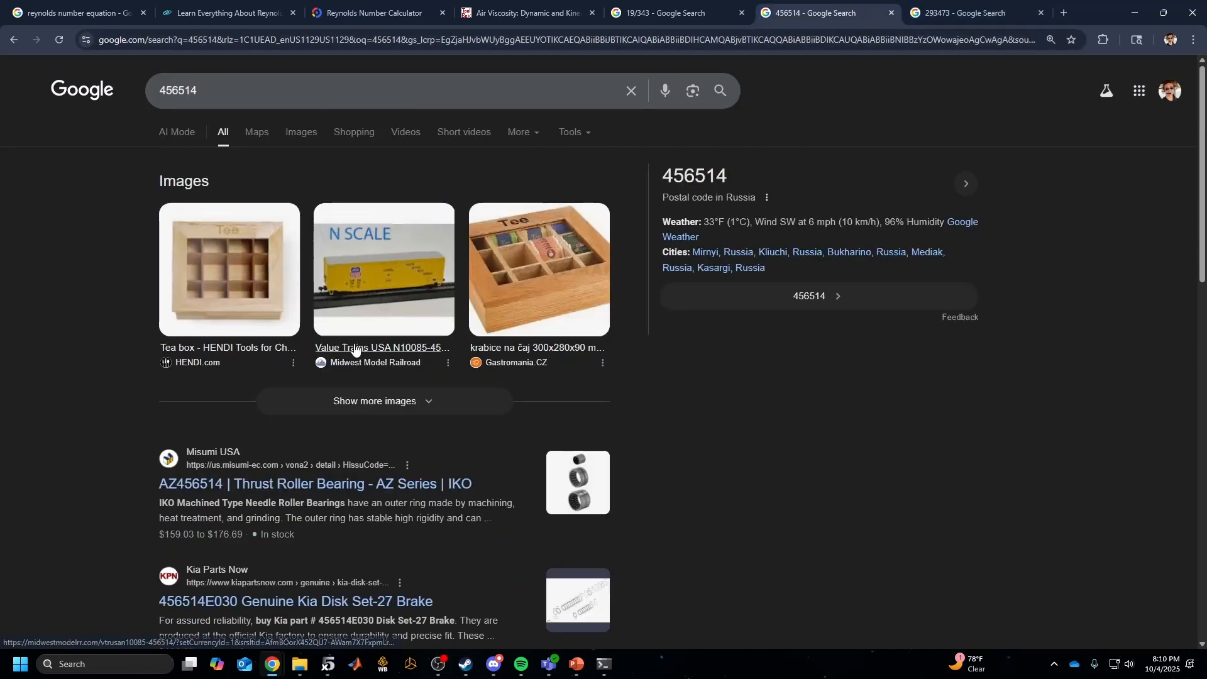
click(1008, 7)
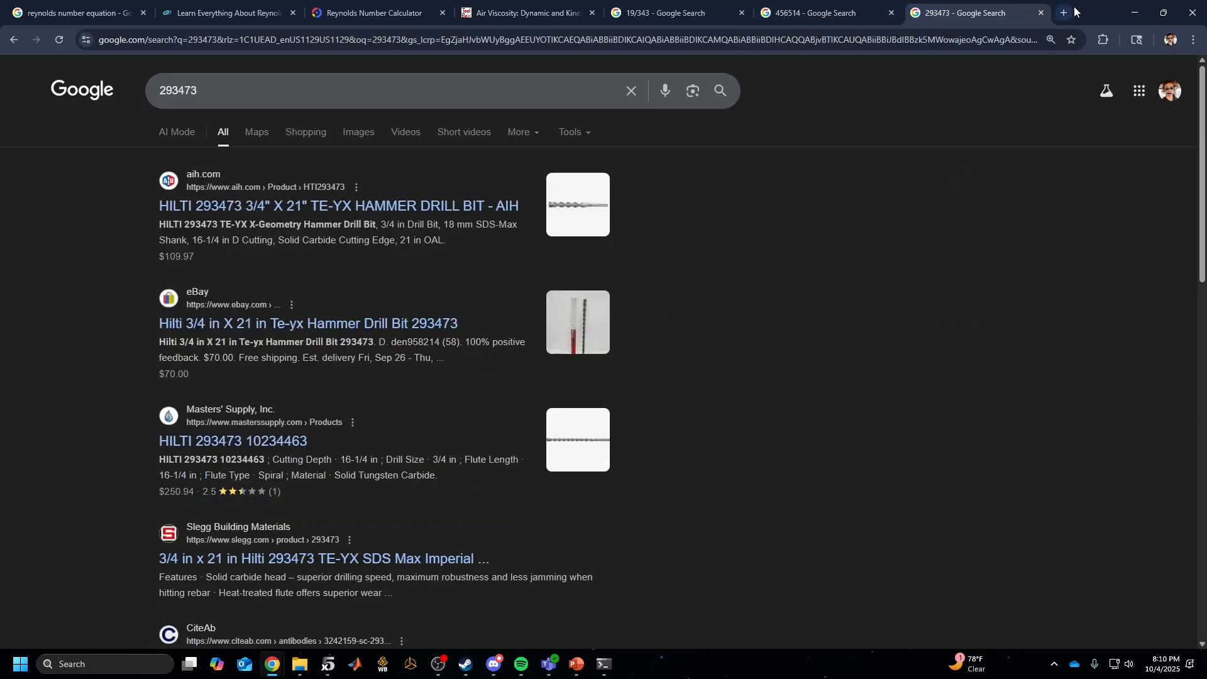
drag(1097, 13, 1206, 252)
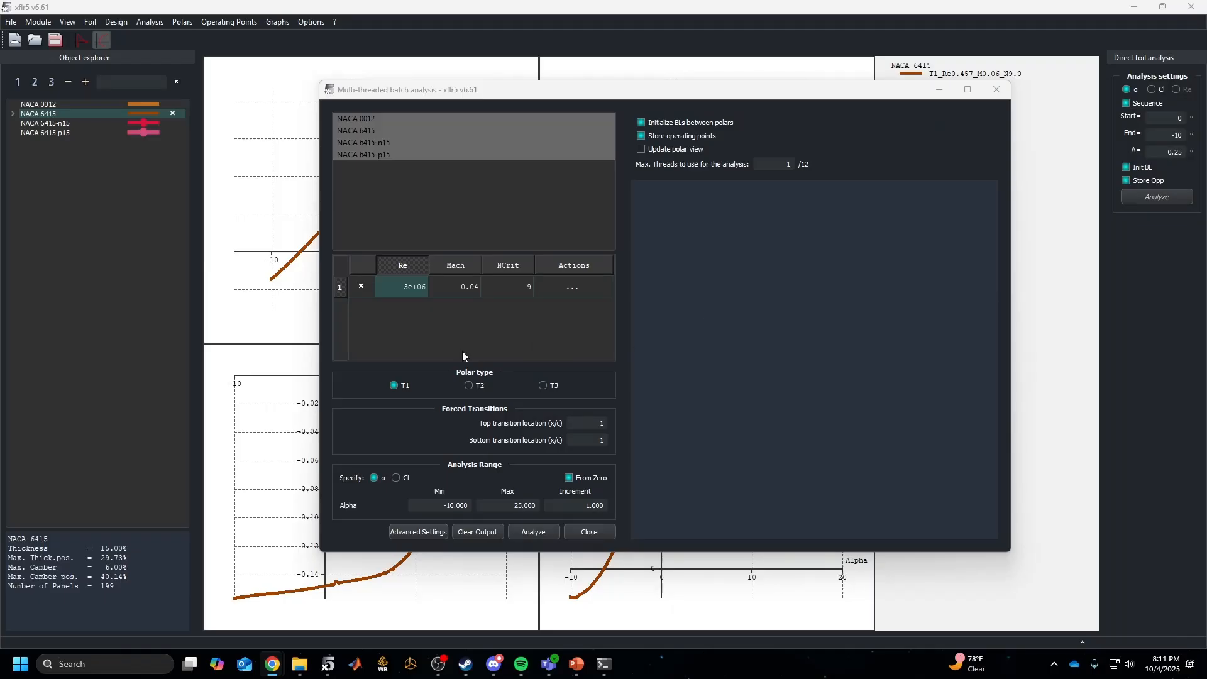
Set the remaining batch row to Re 100000 and Mach 0.055, and insert a row for Re 200000 after it
click(415, 293)
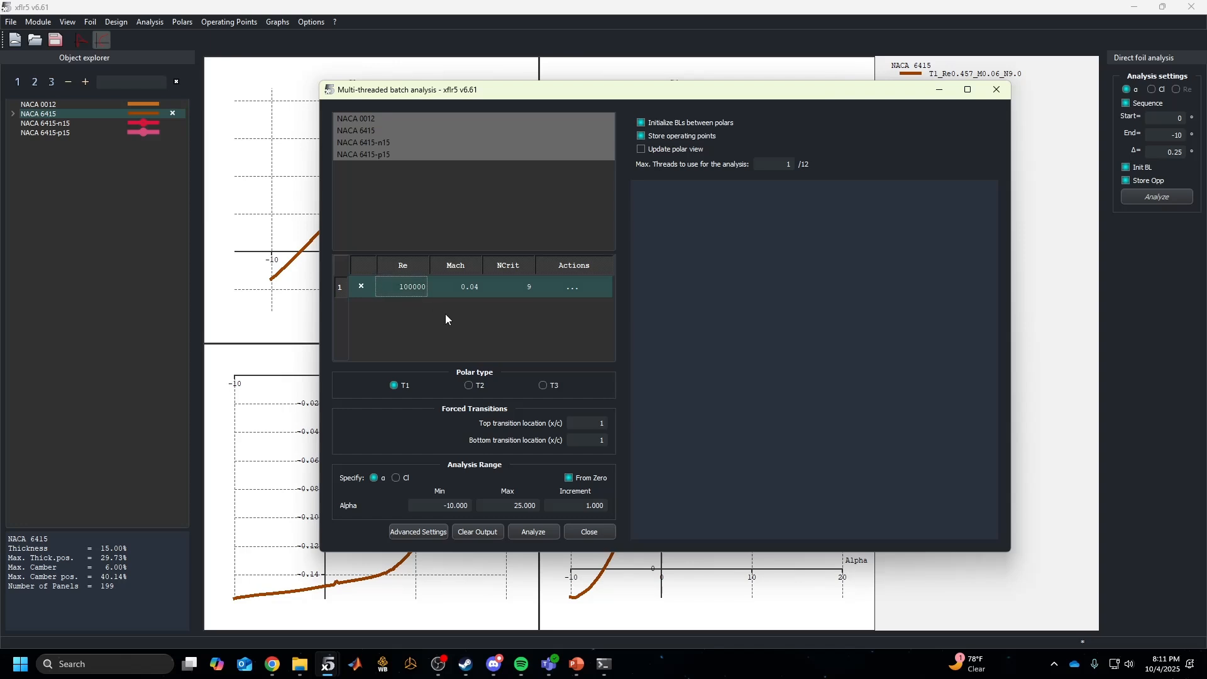
key(Tab)
text(0)
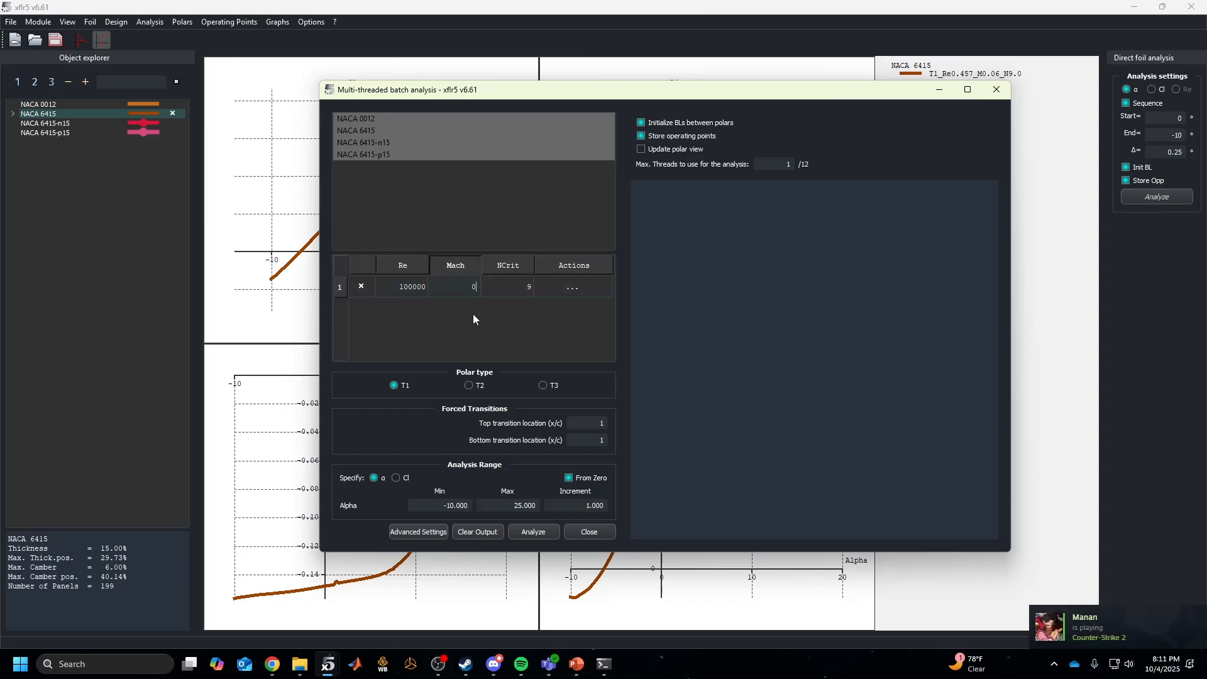
text(.055)
key(Tab)
click(583, 292)
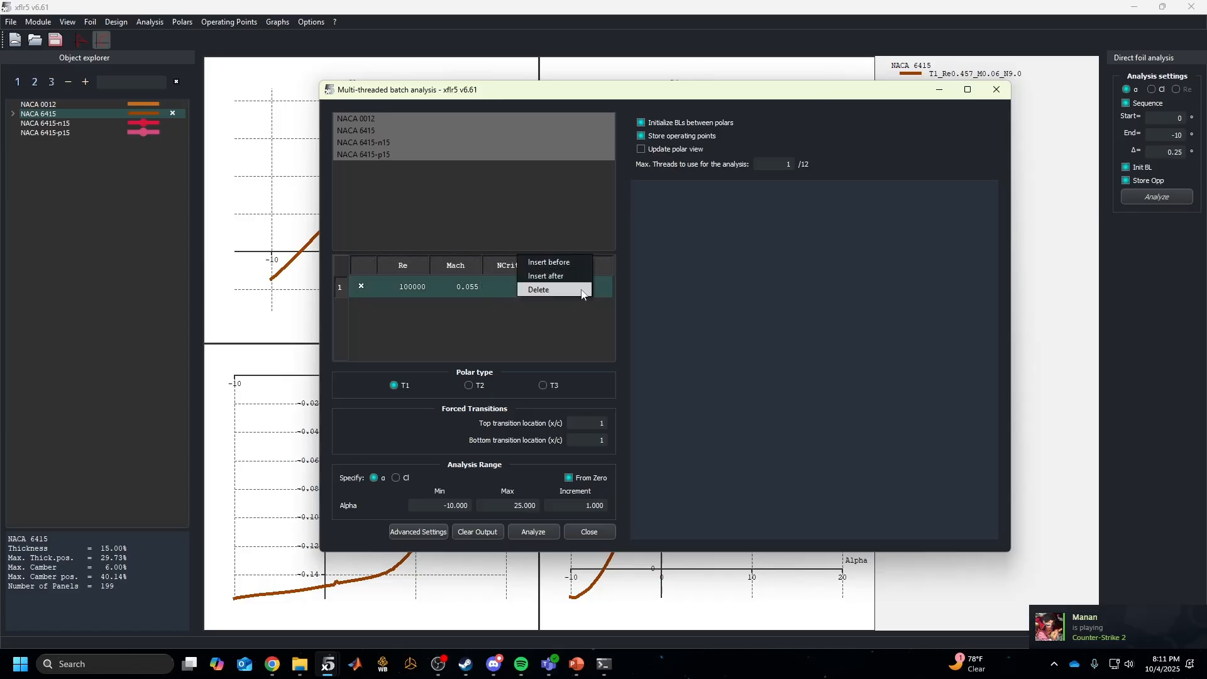
click(569, 293)
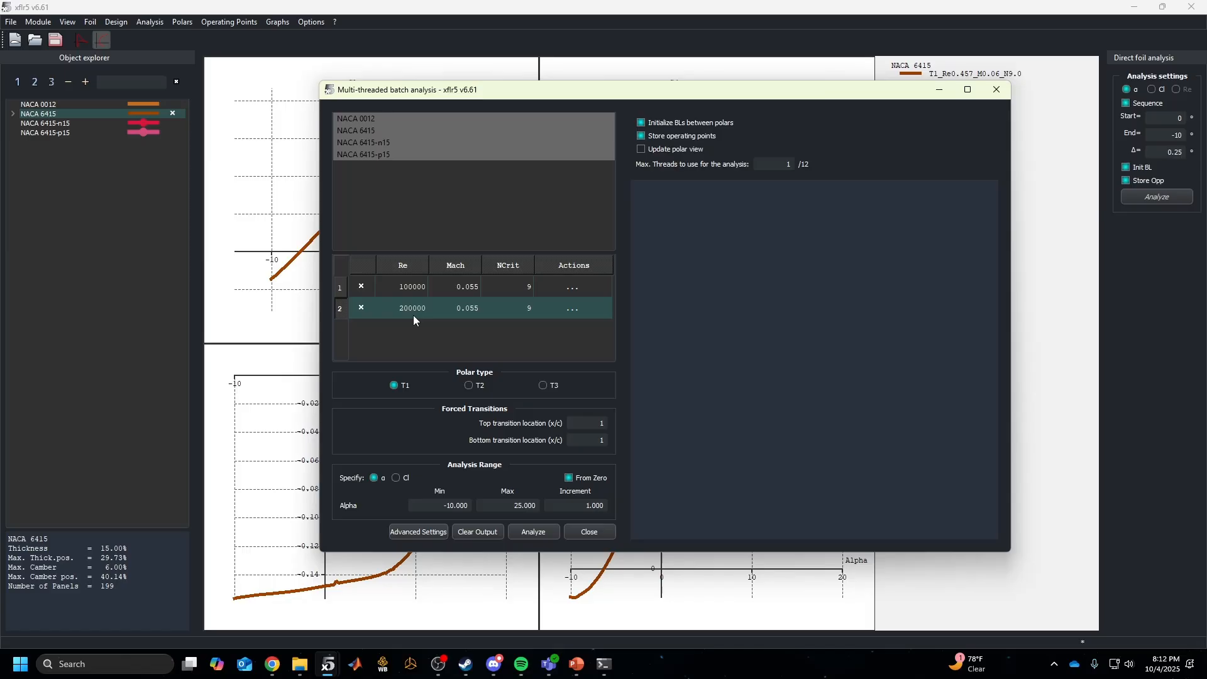
Insert a third batch row after the 200000 row and set its Reynolds number to 225000
click(572, 308)
click(547, 314)
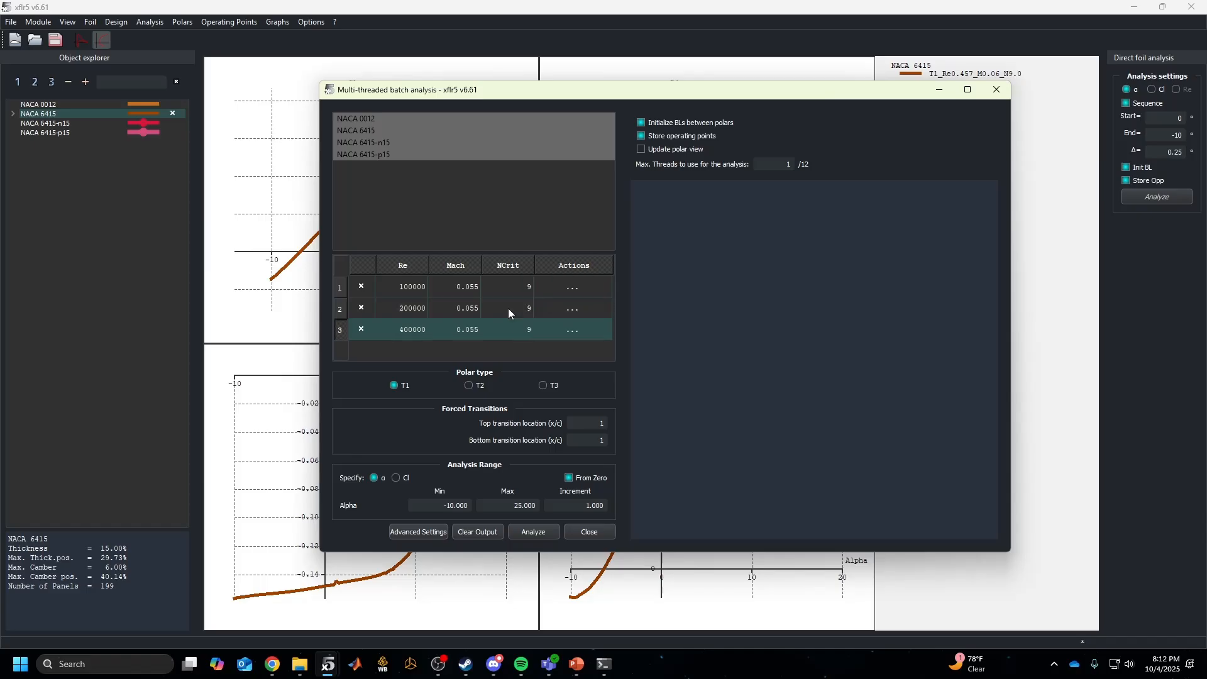
double_click(413, 335)
key(BackSpace)
key(BackSpace)
key(BackSpace)
key(BackSpace)
key(BackSpace)
key(BackSpace)
key(BackSpace)
key(BackSpace)
key(BackSpace)
text(225)
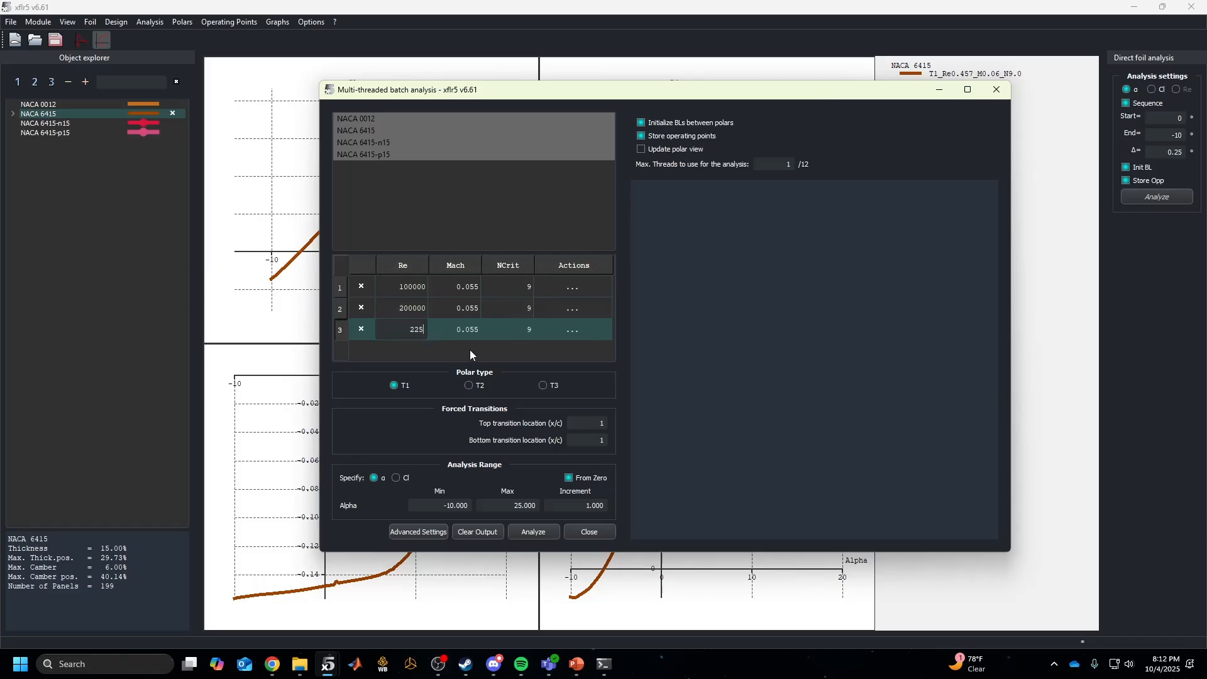
text(4000)
Insert a fourth batch row after the 225000 row and set its Reynolds number to 250000
click(569, 330)
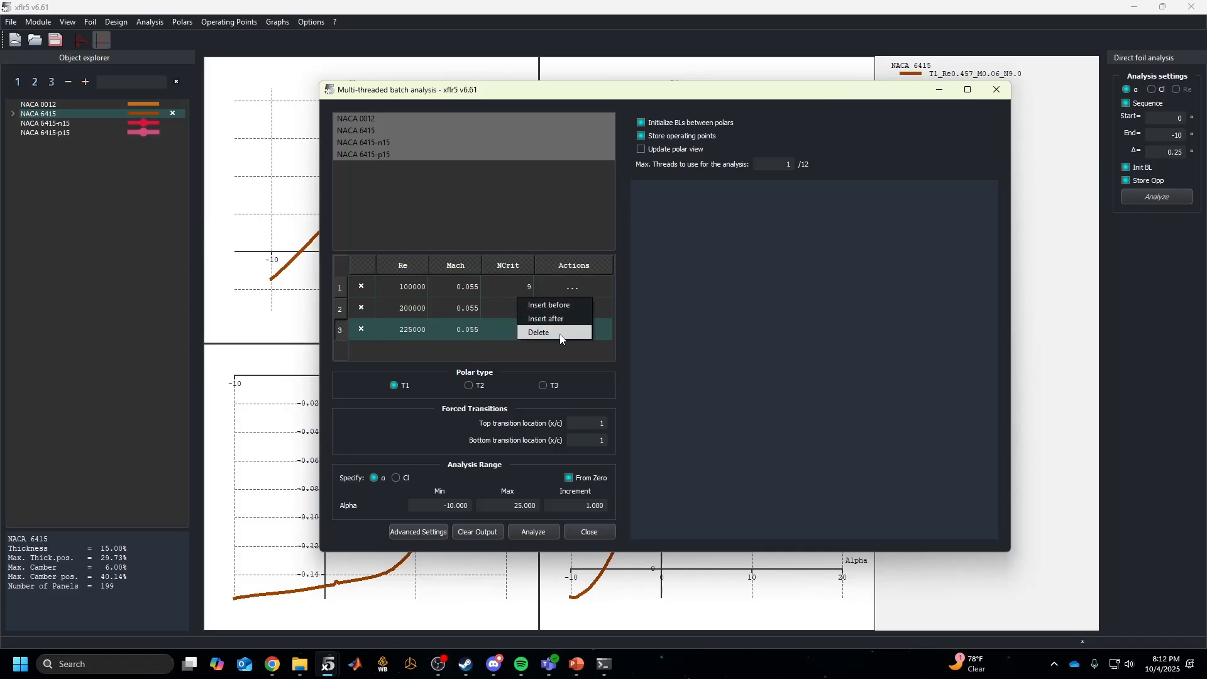
click(553, 318)
double_click(422, 350)
key(BackSpace)
key(BackSpace)
key(BackSpace)
key(BackSpace)
key(BackSpace)
key(BackSpace)
key(BackSpace)
key(BackSpace)
key(BackSpace)
text(25)
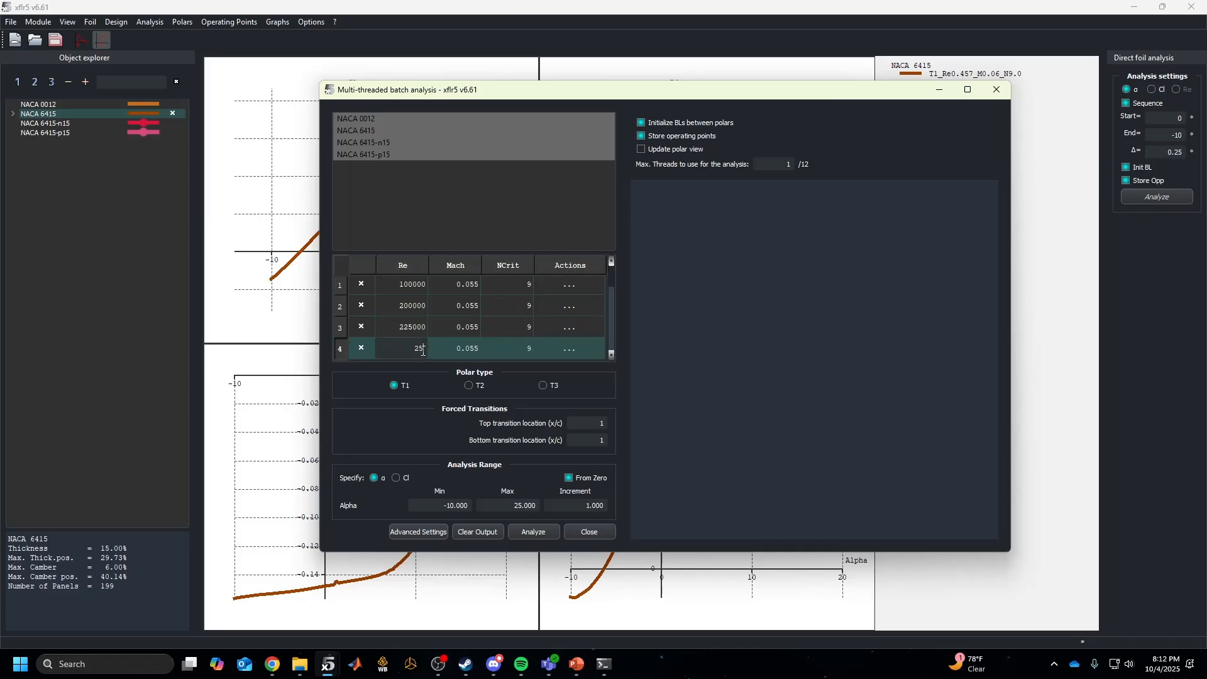
text(0000)
Append two more batch rows with Reynolds numbers 275000 and 280000
click(572, 347)
click(570, 341)
double_click(422, 349)
text(275000)
click(569, 348)
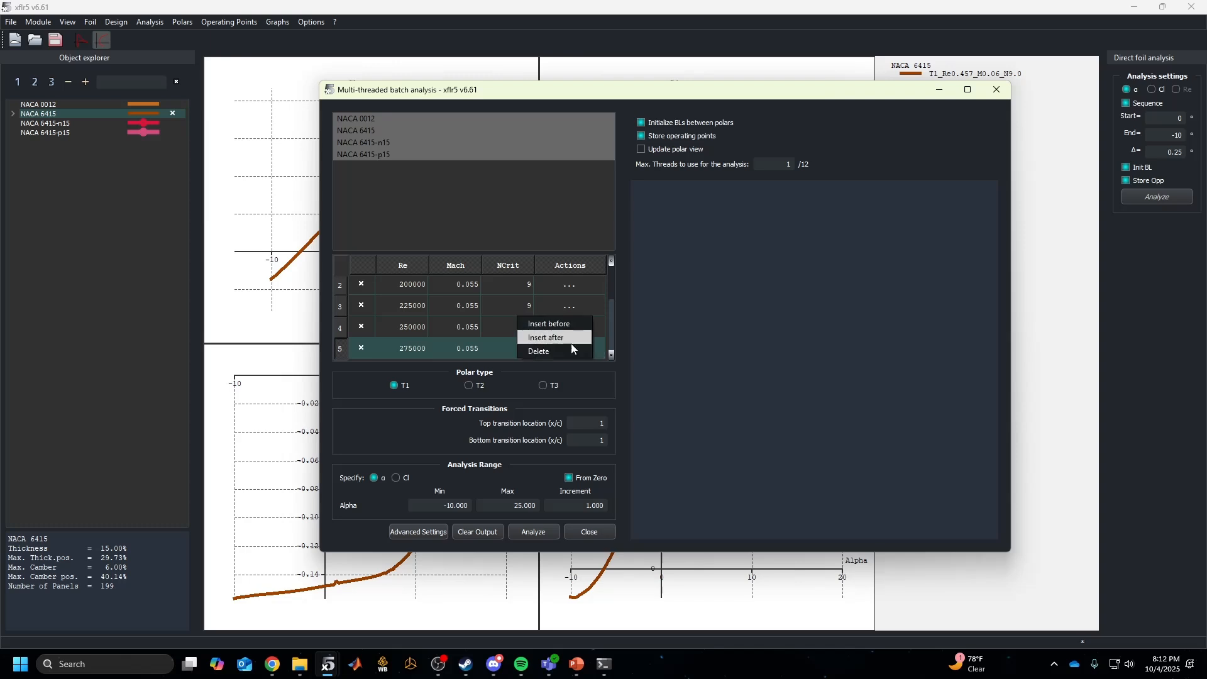
click(571, 341)
double_click(420, 347)
key(BackSpace)
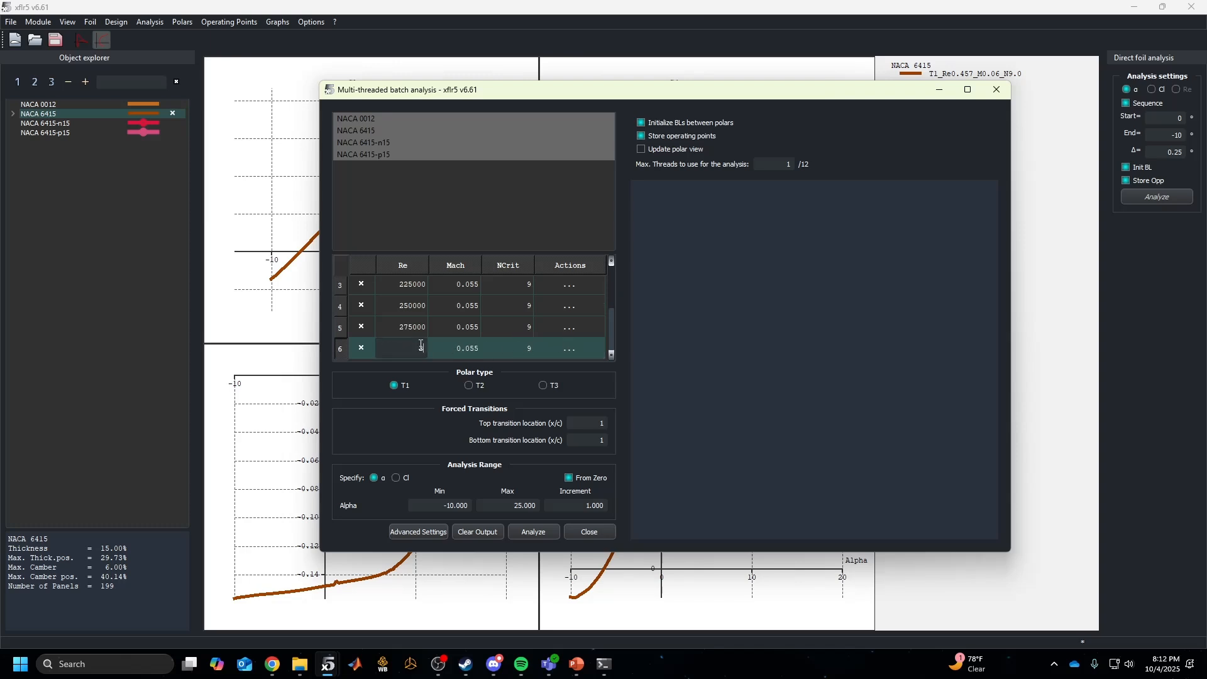
text(280000)
key(Return)
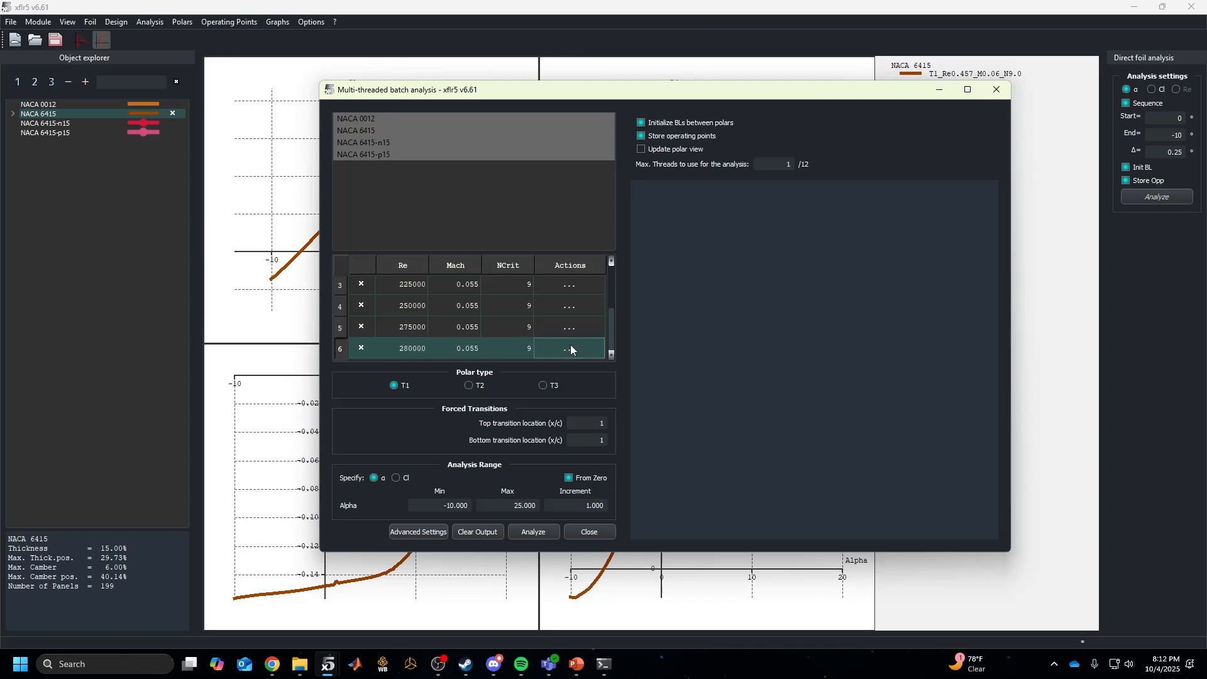
Append batch rows with Reynolds numbers 290000 and 300000 after the 280000 row
click(571, 345)
click(566, 339)
text(290000)
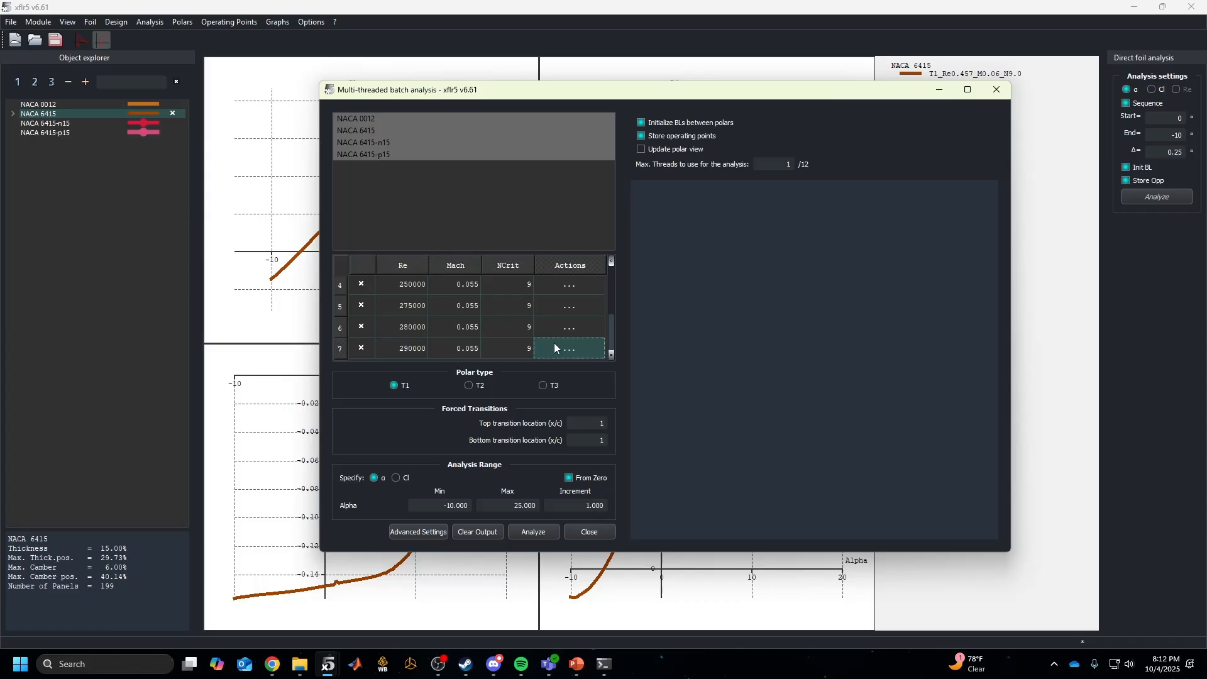
click(557, 345)
click(556, 339)
double_click(419, 348)
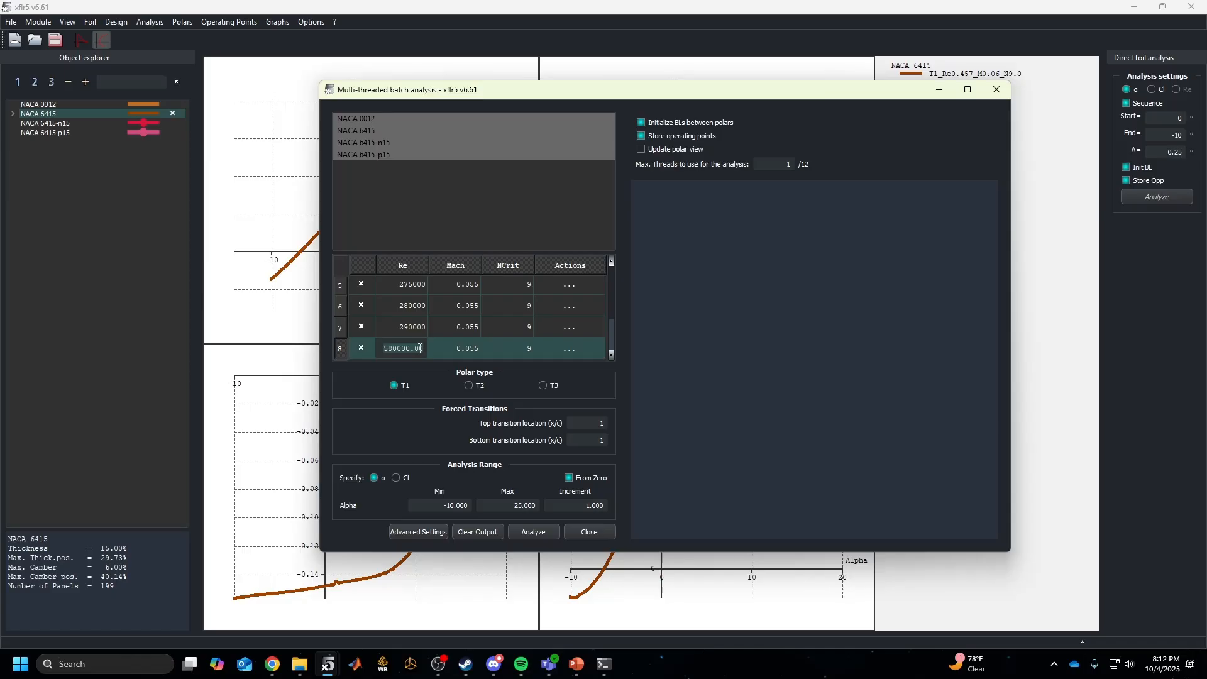
text(30)
Insert a batch row between the 290000 and 300000 rows and set its Reynolds number to 293473
click(583, 356)
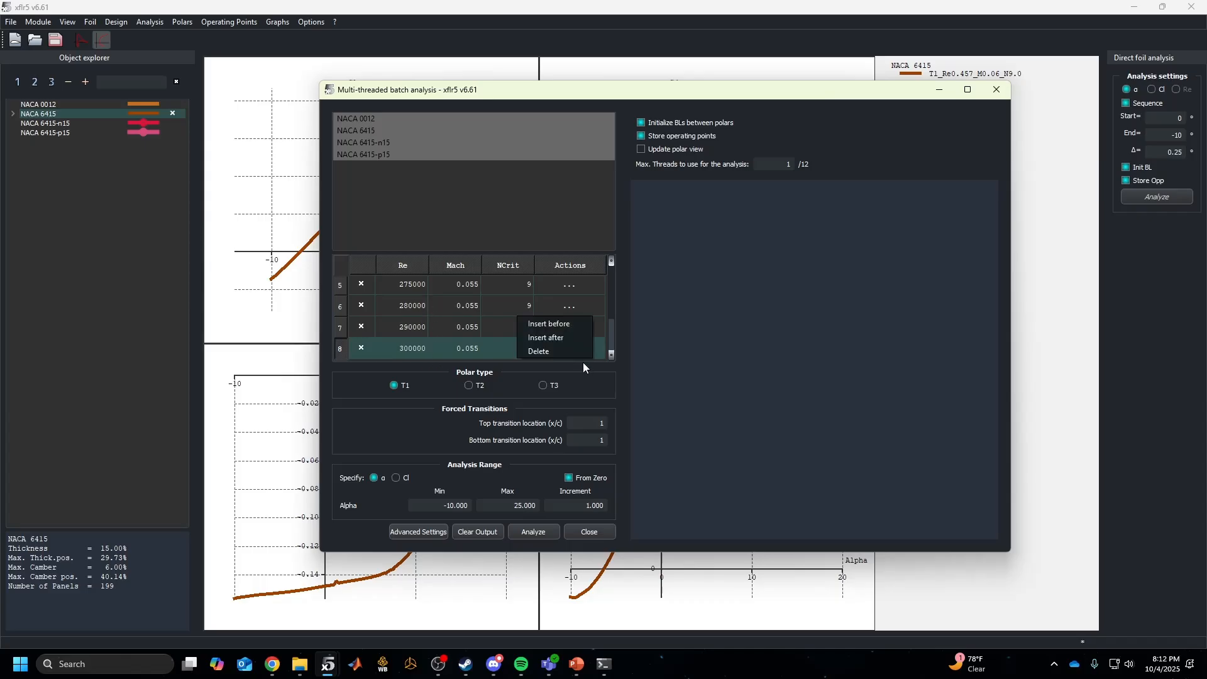
click(563, 333)
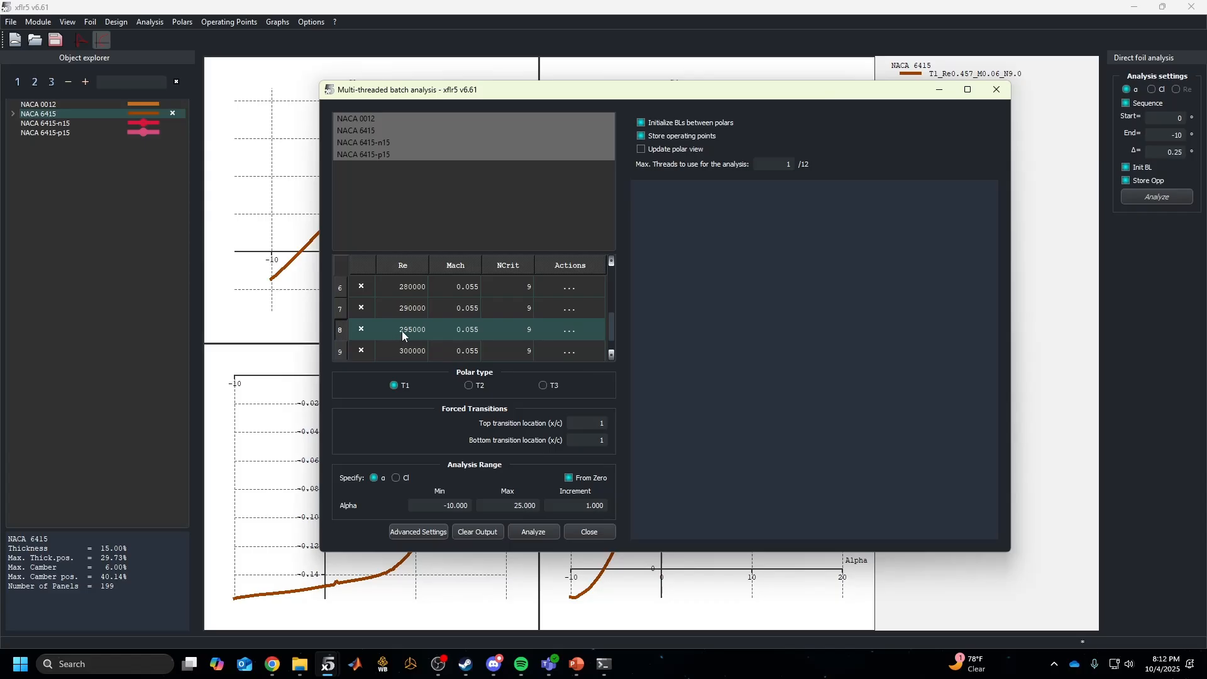
double_click(403, 333)
text(29)
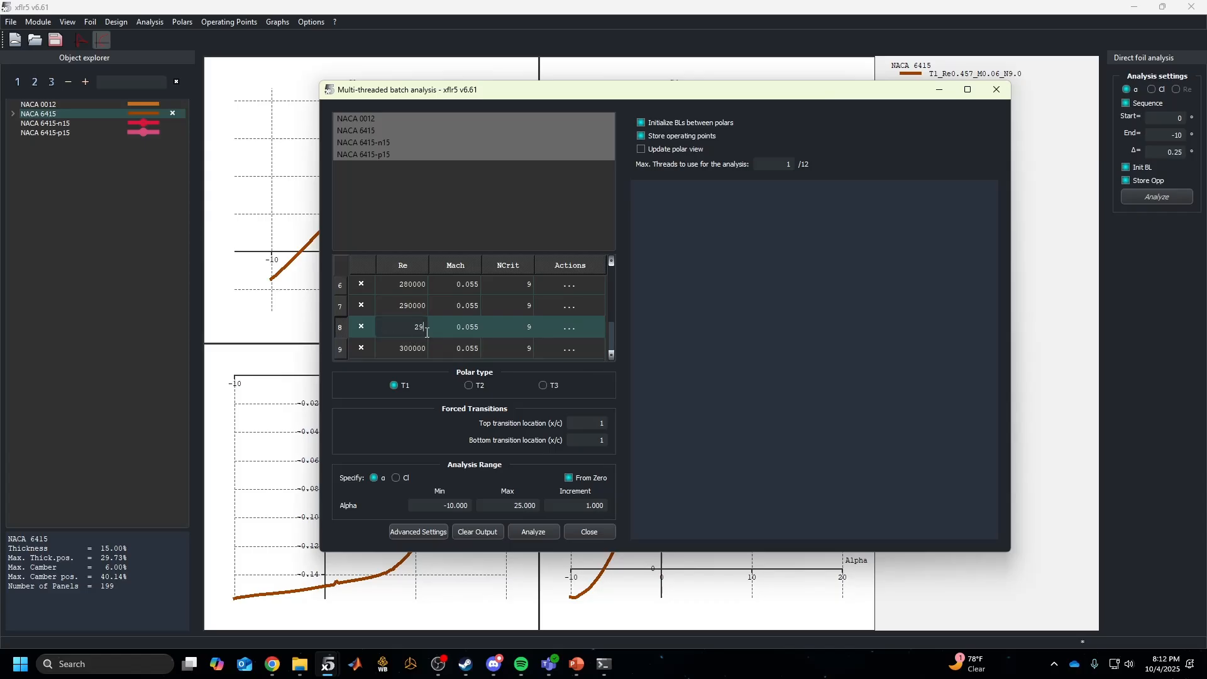
text(3473)
key(Return)
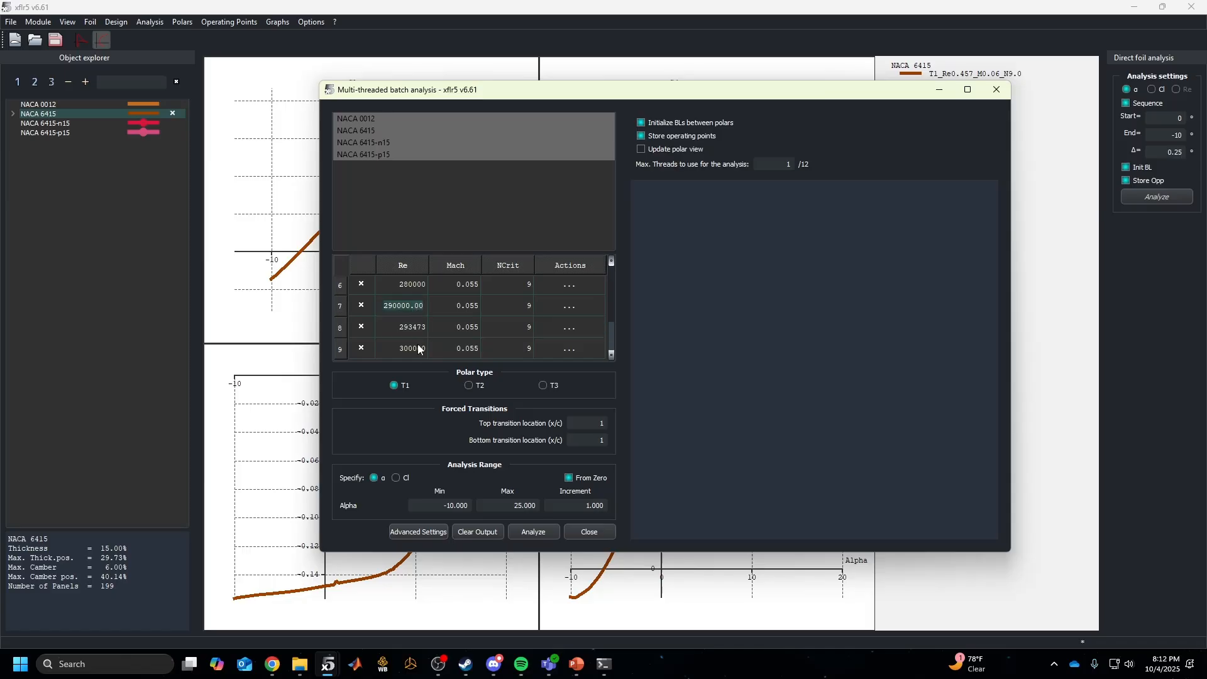
Append batch rows with Reynolds numbers 310000 and 325000 after the 300000 row
double_click(421, 349)
click(583, 352)
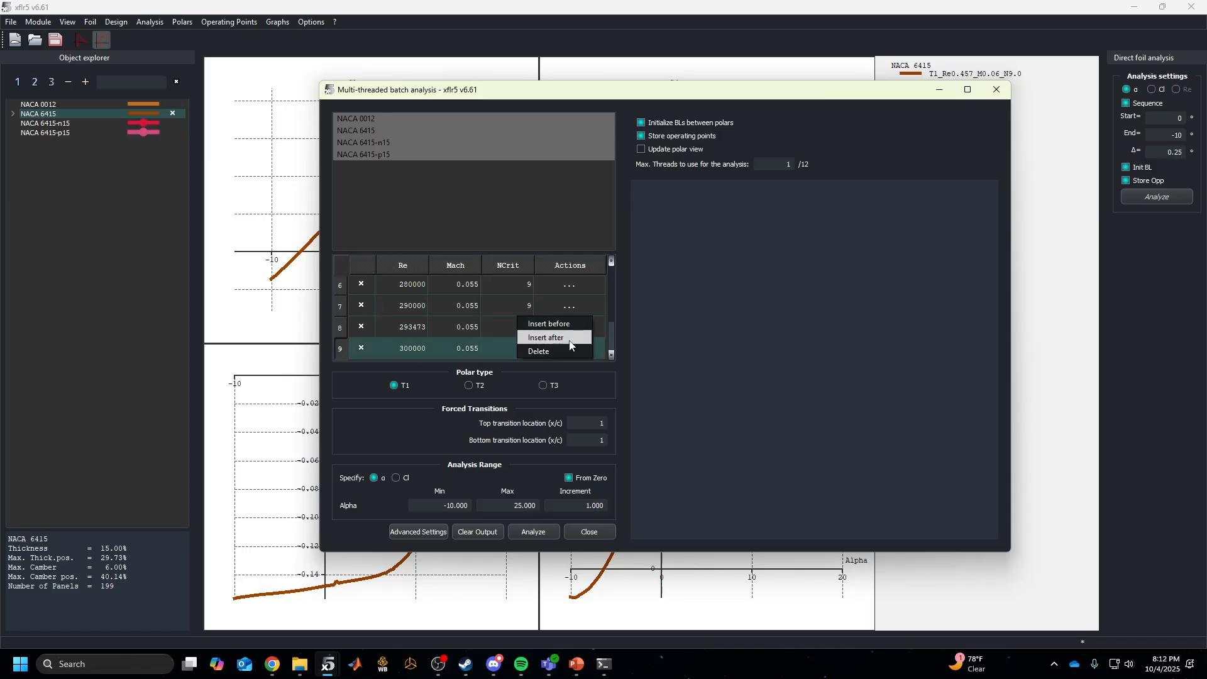
click(571, 338)
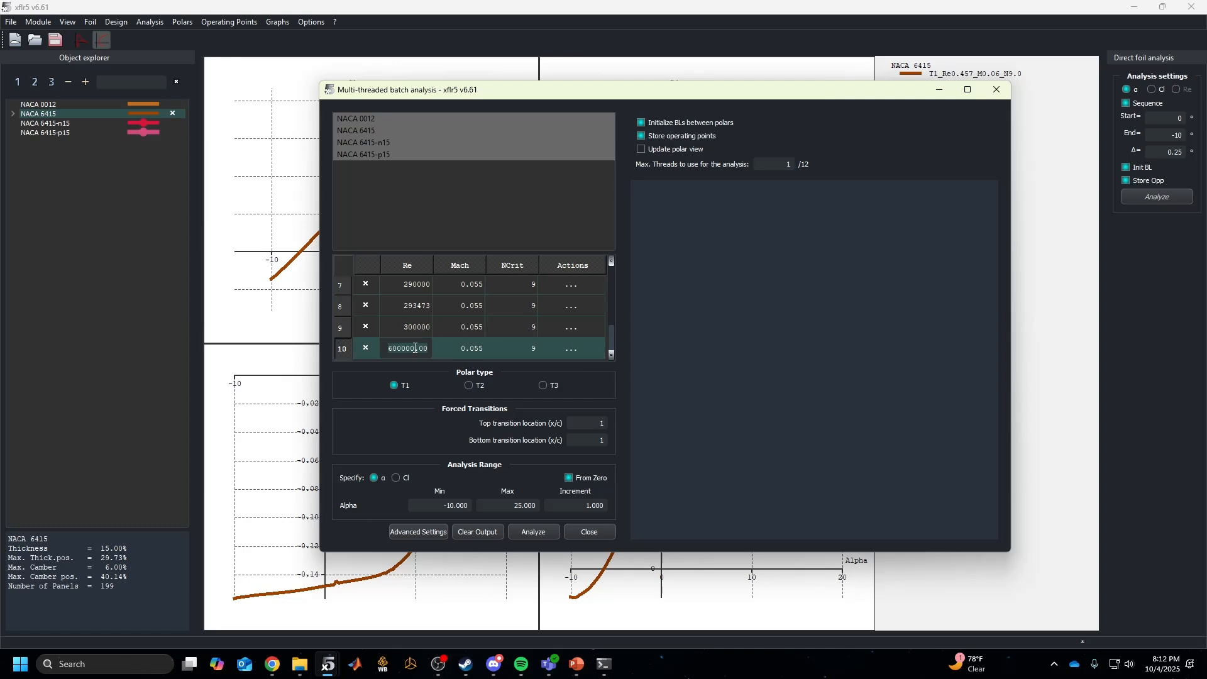
text(310000)
click(571, 348)
click(567, 340)
text(325000)
key(Return)
Append batch rows with Reynolds numbers 350000 and 400000, and set the 400000 row's Mach number to 0.06
click(569, 348)
click(567, 337)
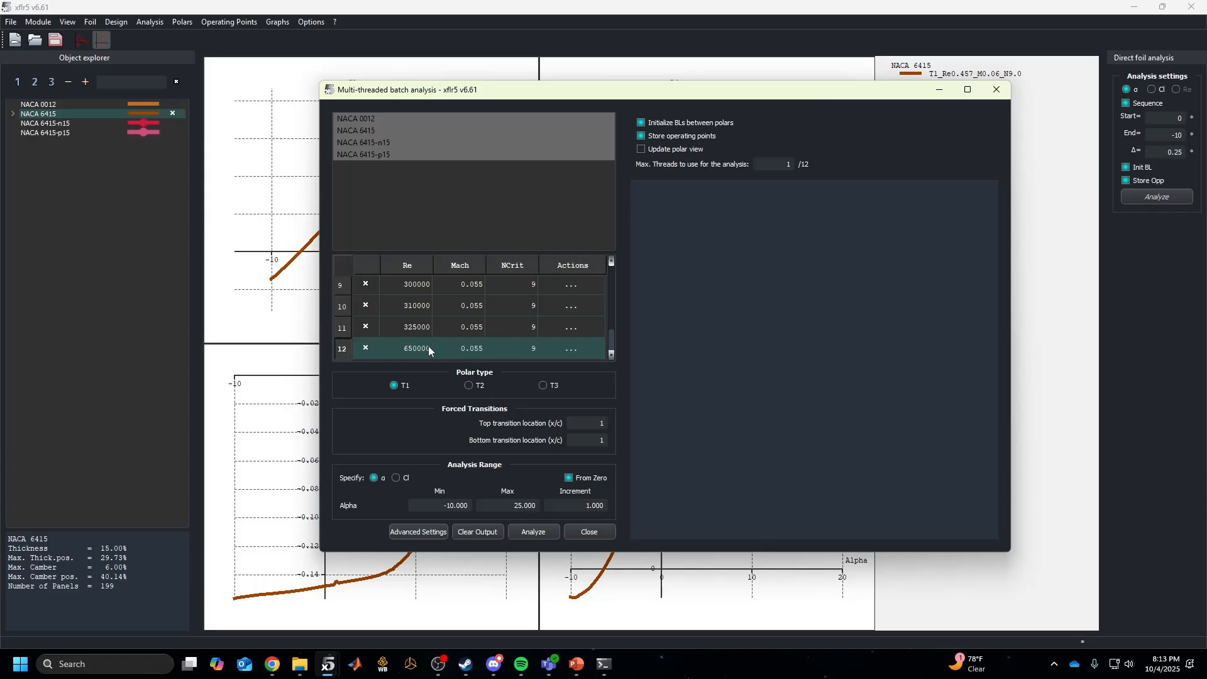
text(350000)
click(569, 348)
click(554, 337)
text(400000)
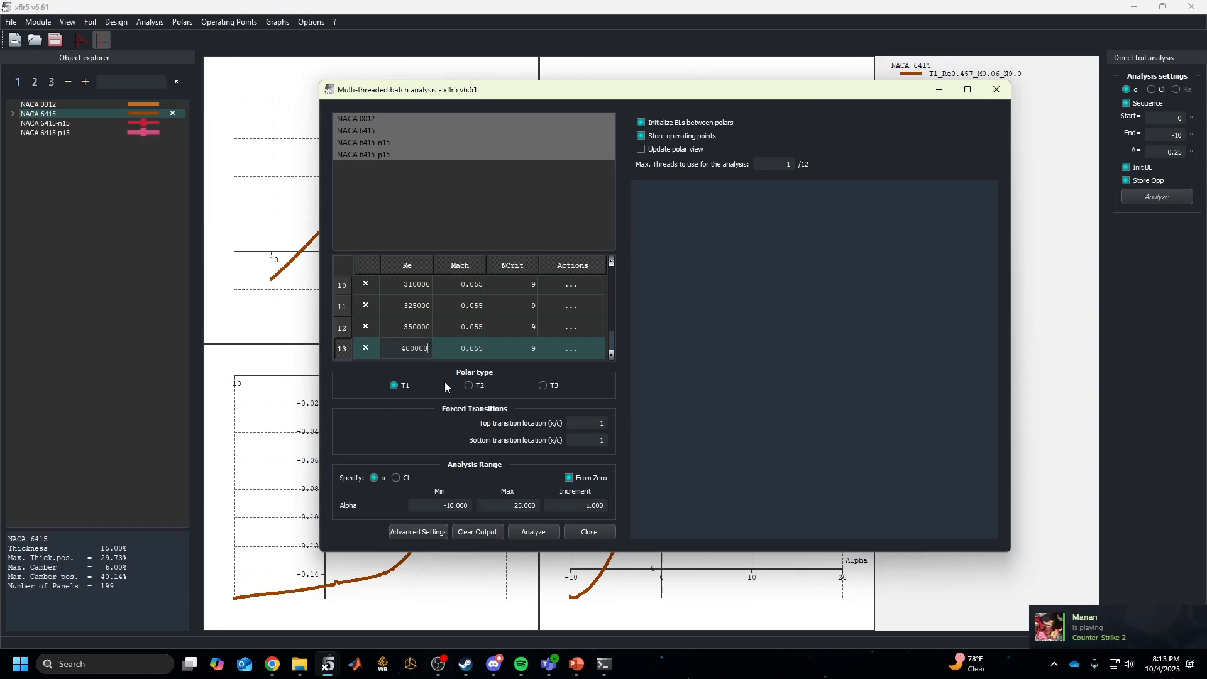
click(452, 352)
click(419, 352)
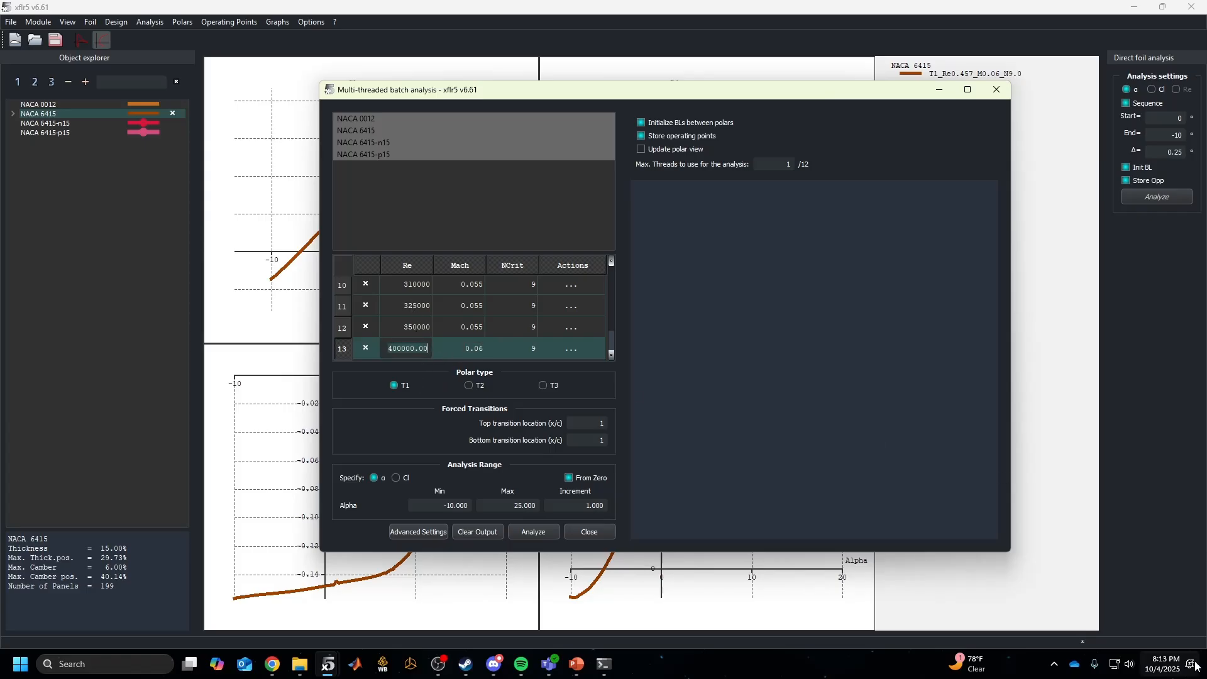
Quit the Steam client running in the background
right_click(466, 664)
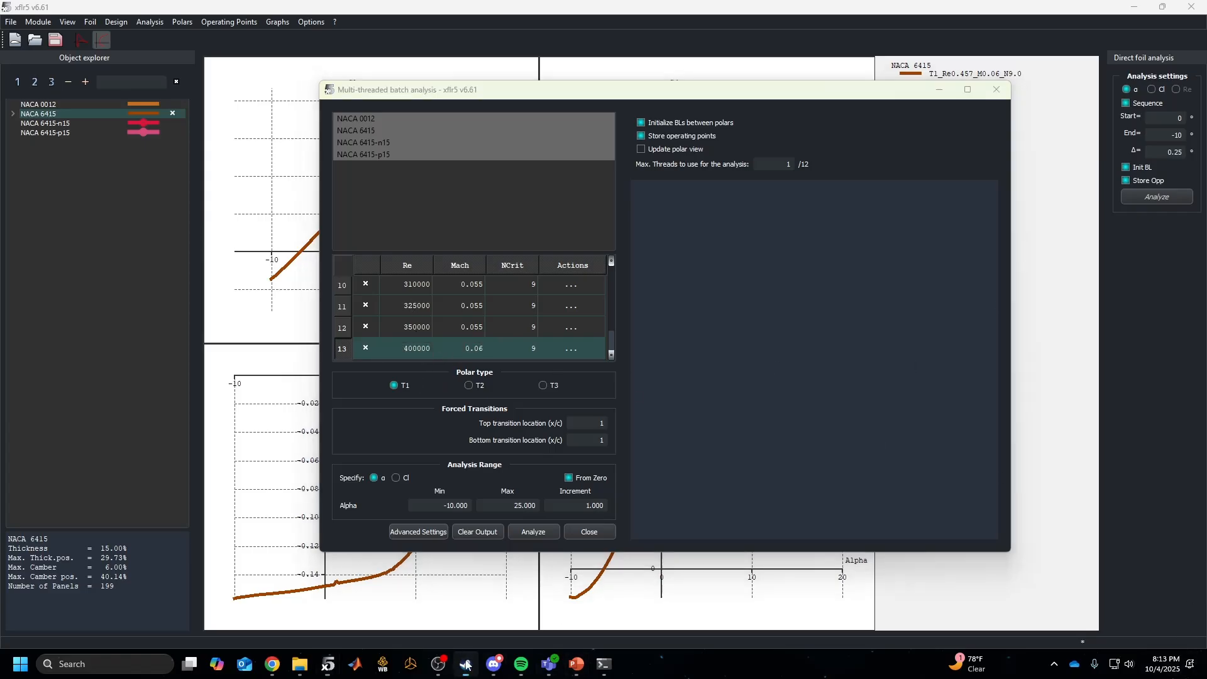
click(462, 627)
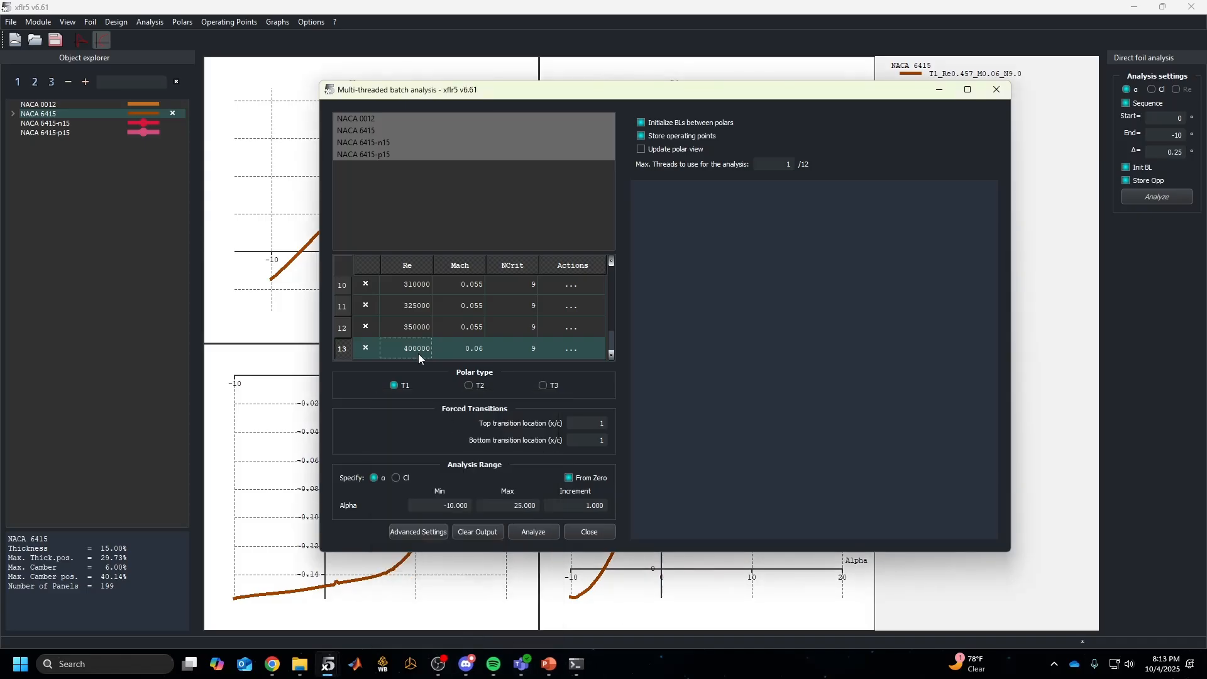
Append batch rows with Reynolds numbers 425000 and 440000 after the 400000 row
click(571, 348)
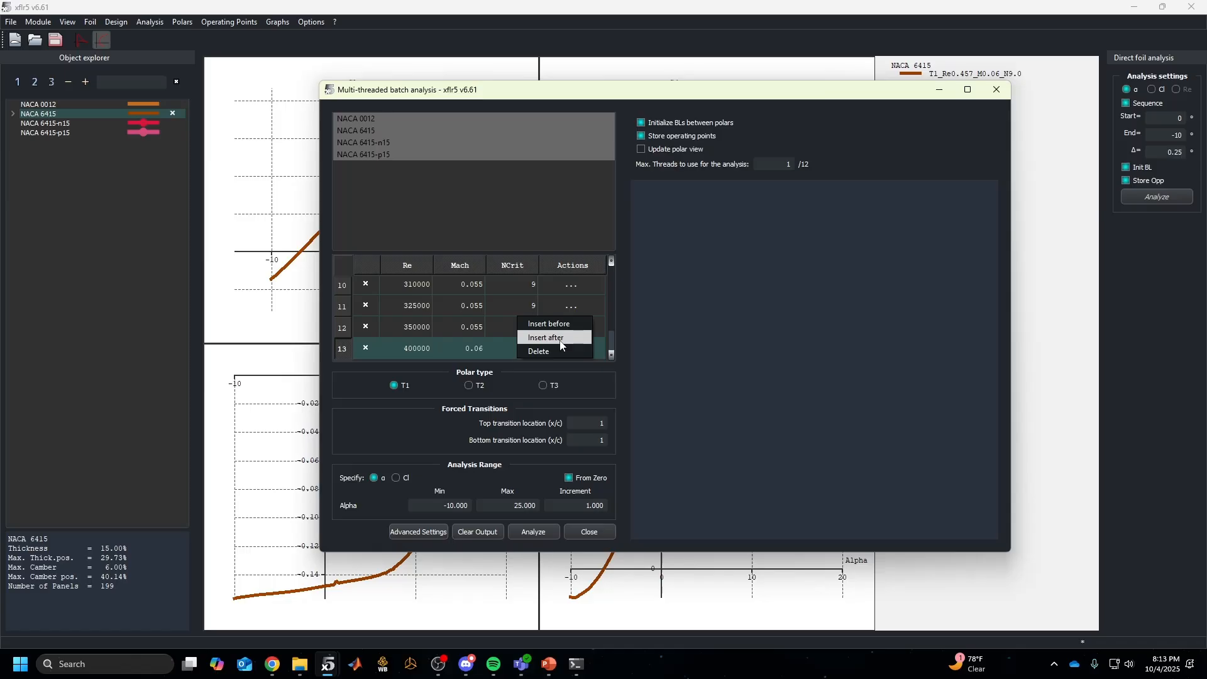
click(561, 345)
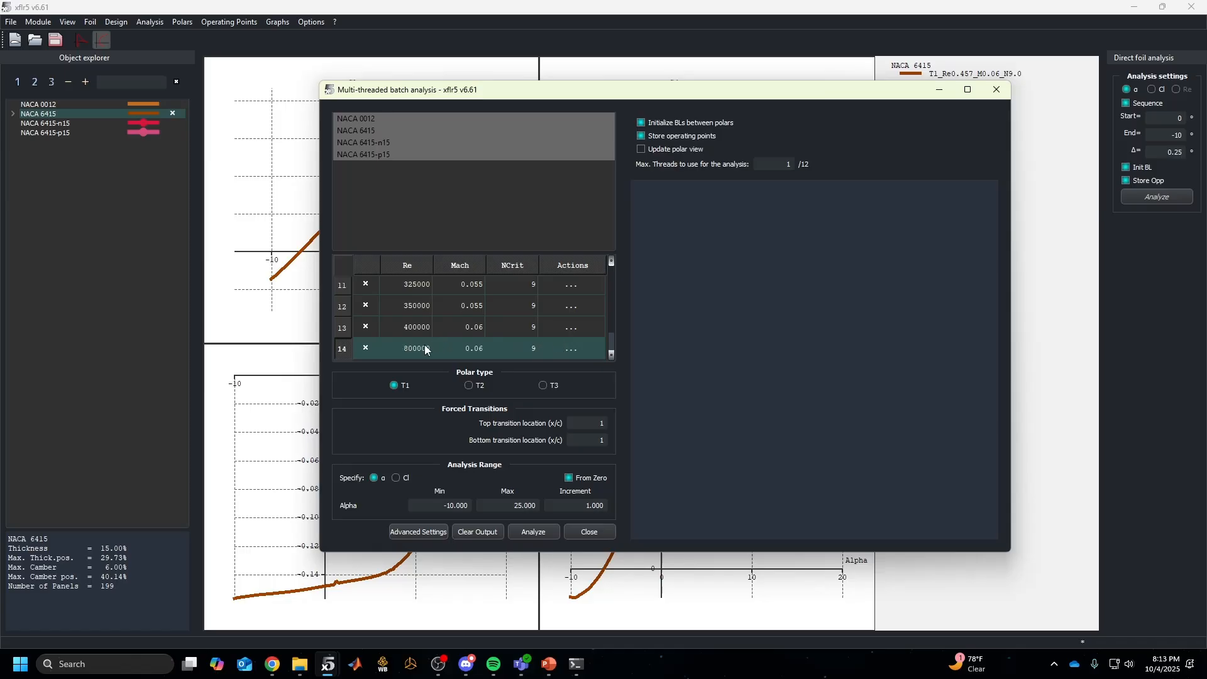
double_click(427, 347)
text(5)
click(574, 355)
click(563, 335)
text(44000)
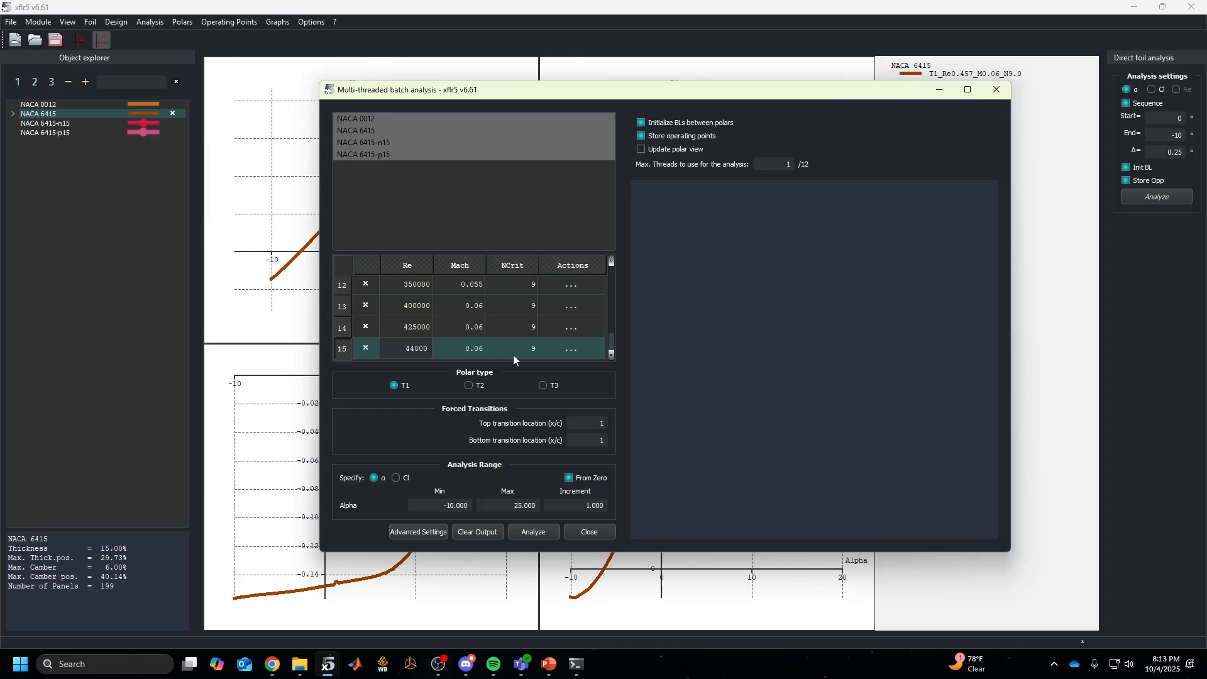
text(0)
Append batch rows with Reynolds numbers 450000 and 456514 after the 440000 row
click(572, 349)
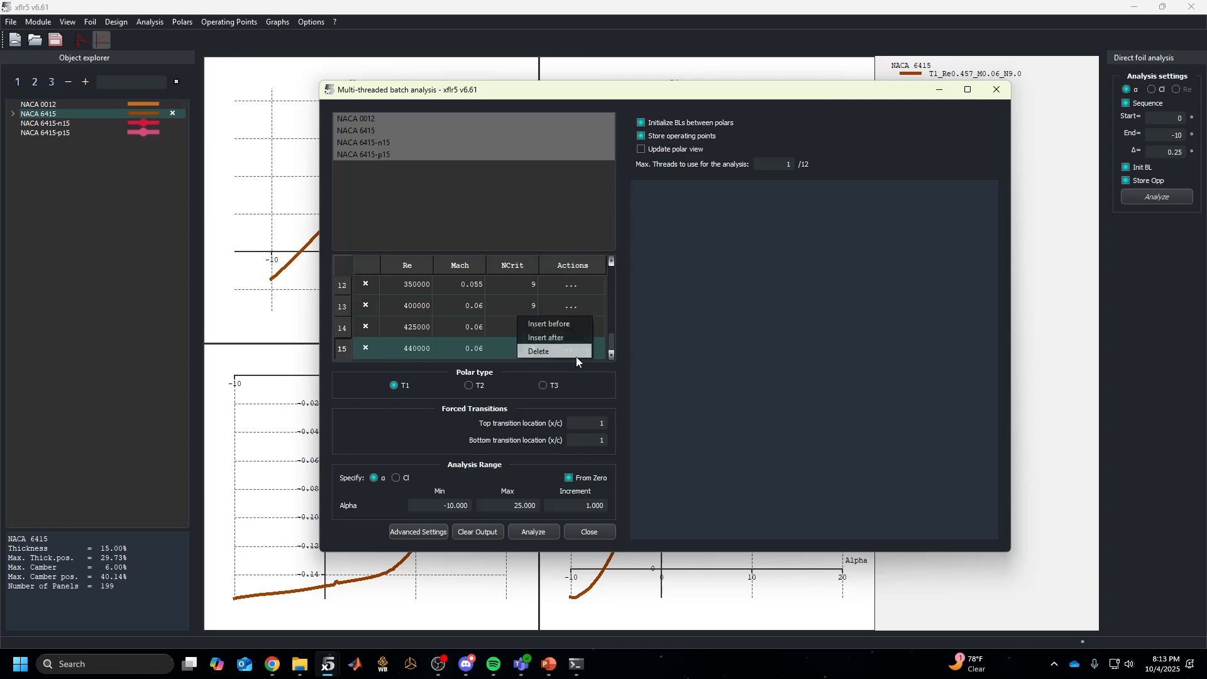
click(547, 334)
double_click(423, 347)
text(450000)
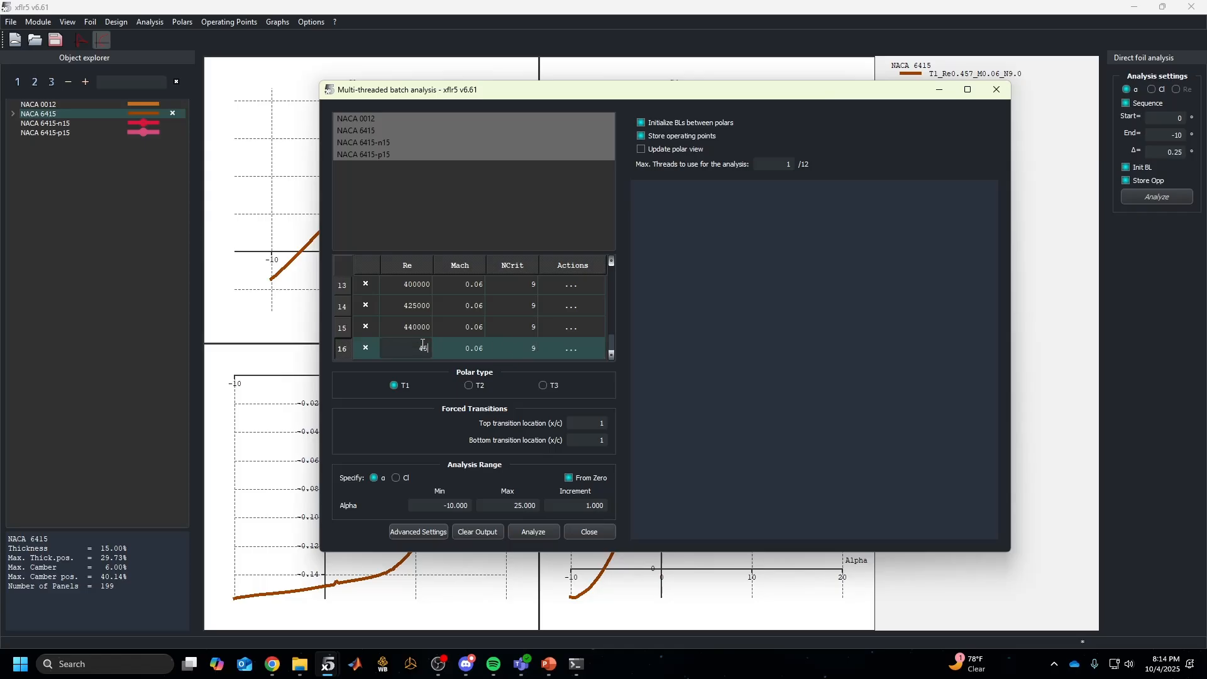
click(564, 346)
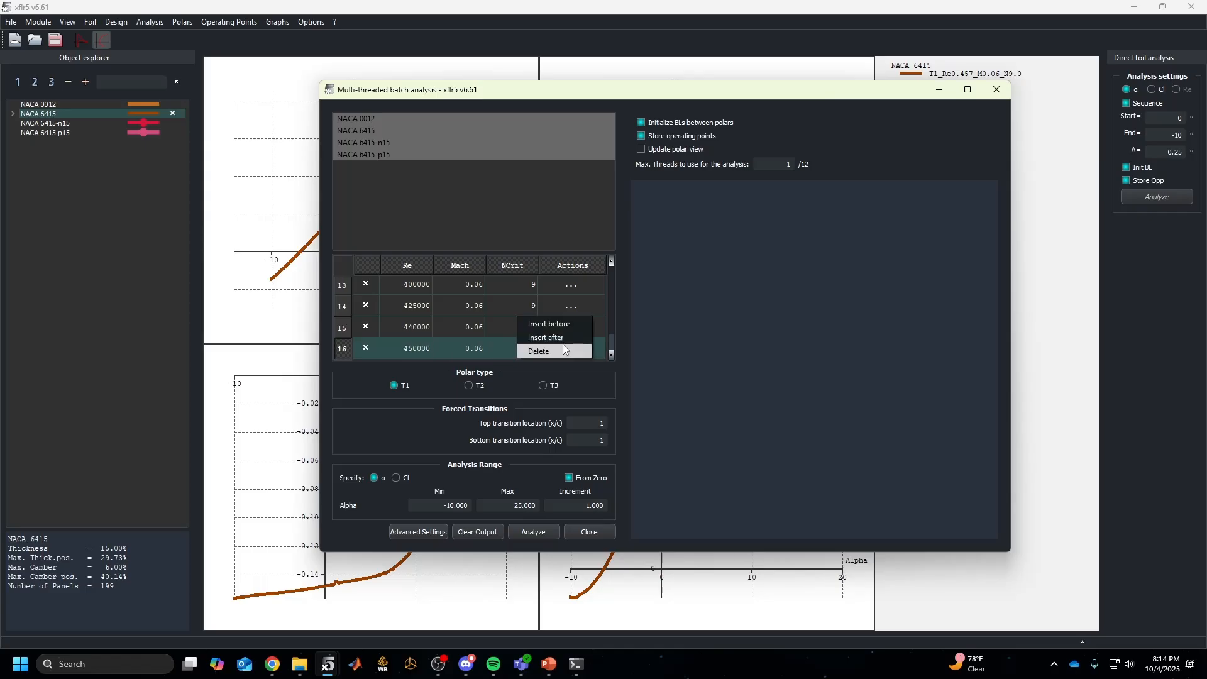
click(563, 345)
double_click(413, 349)
text(456)
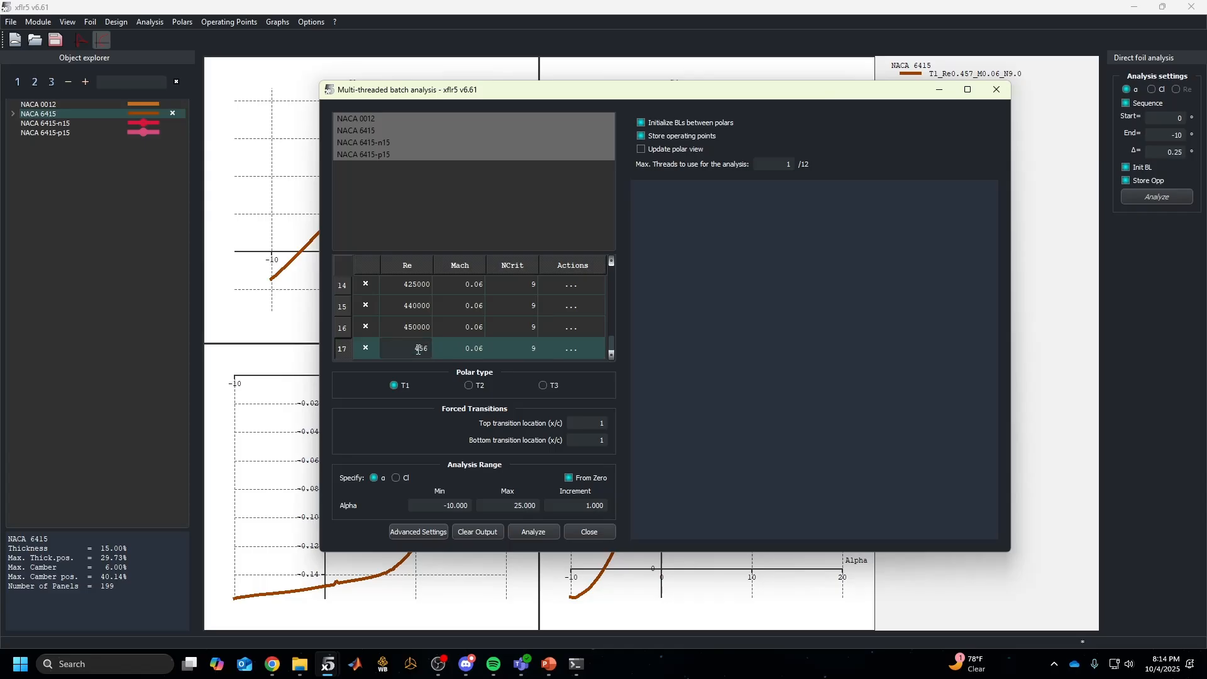
text(514)
Append batch rows with Reynolds numbers 465000 and 475000 after the 456514 row
click(570, 349)
click(550, 343)
click(427, 351)
text(465000)
click(563, 345)
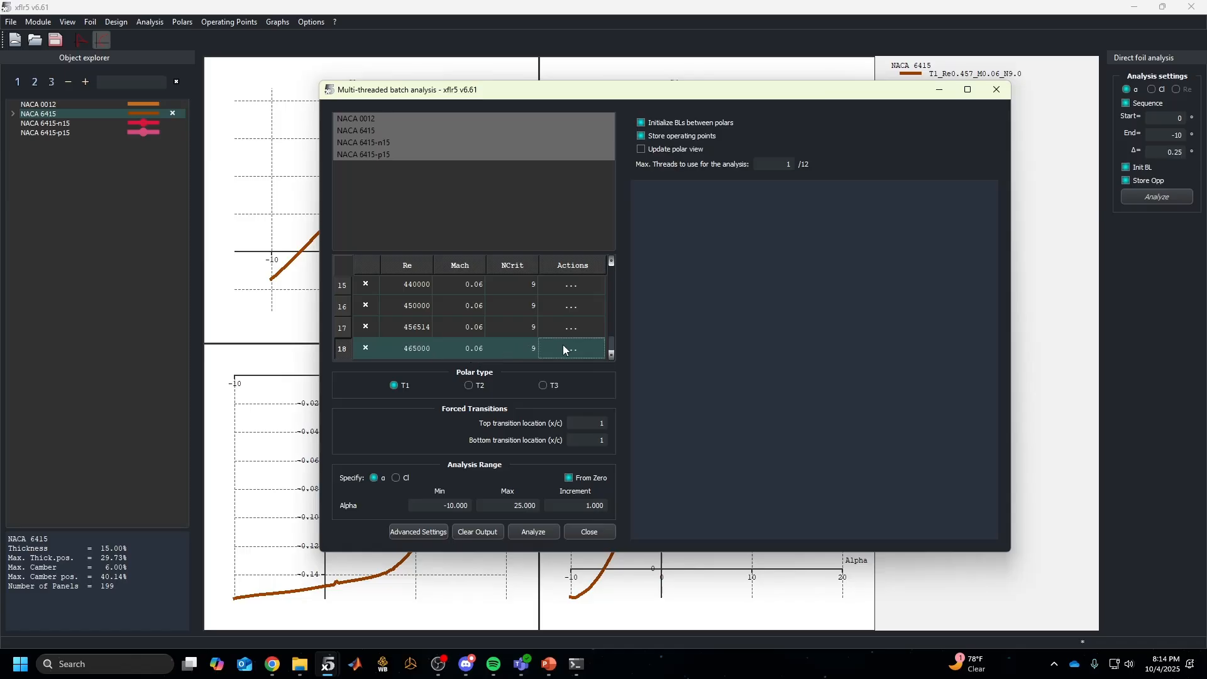
click(560, 343)
double_click(420, 348)
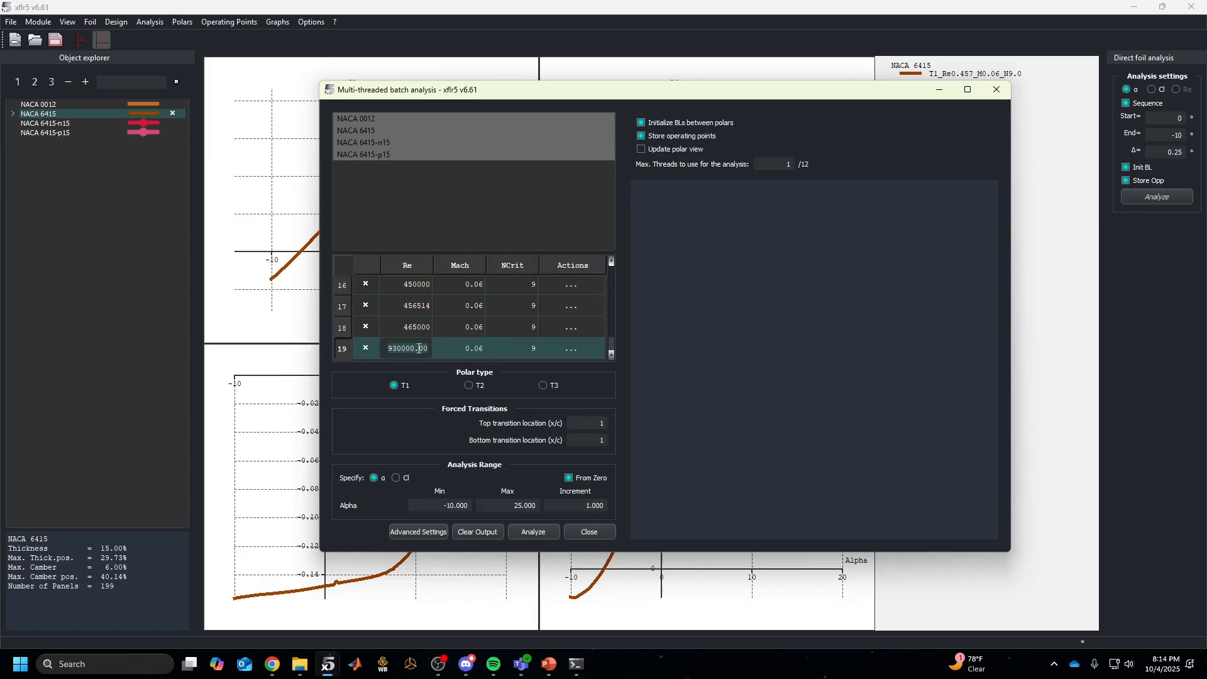
text(475000)
Append batch rows with Reynolds numbers 500000 and 600000 after the 475000 row
click(581, 348)
click(559, 338)
text(500000)
click(563, 348)
click(568, 337)
text(600000)
Append batch rows with Reynolds numbers 700000 and 800000 after the 600000 row
click(572, 349)
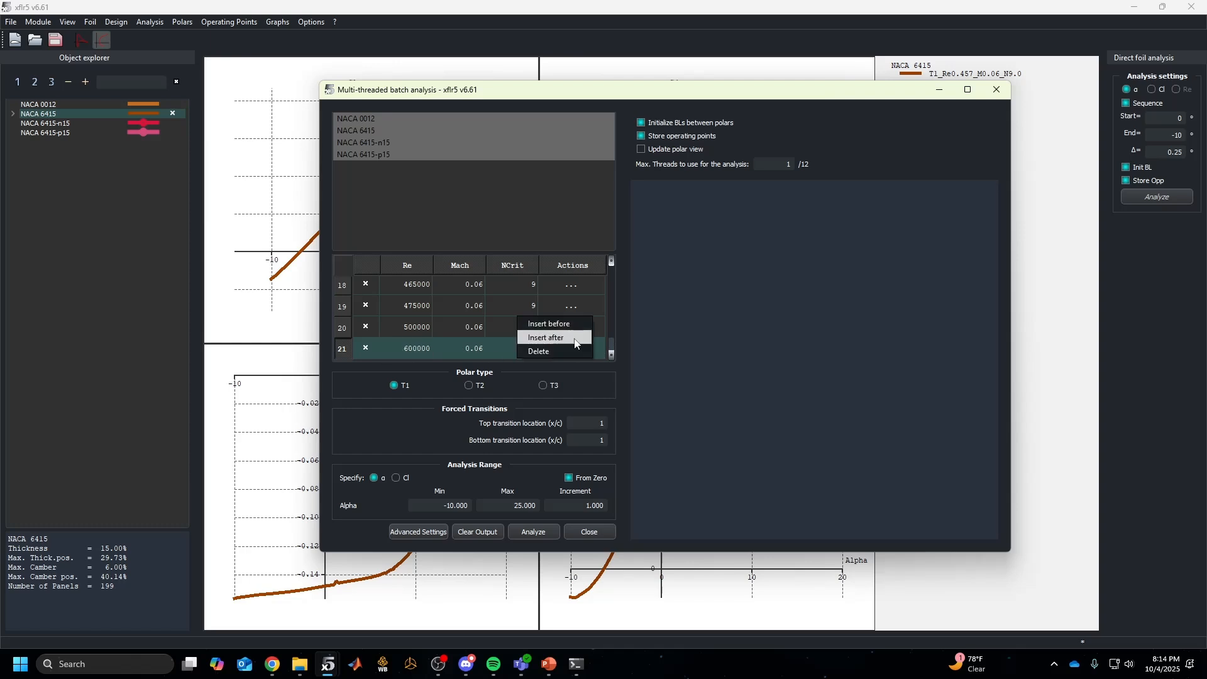
click(531, 338)
double_click(424, 347)
text(70)
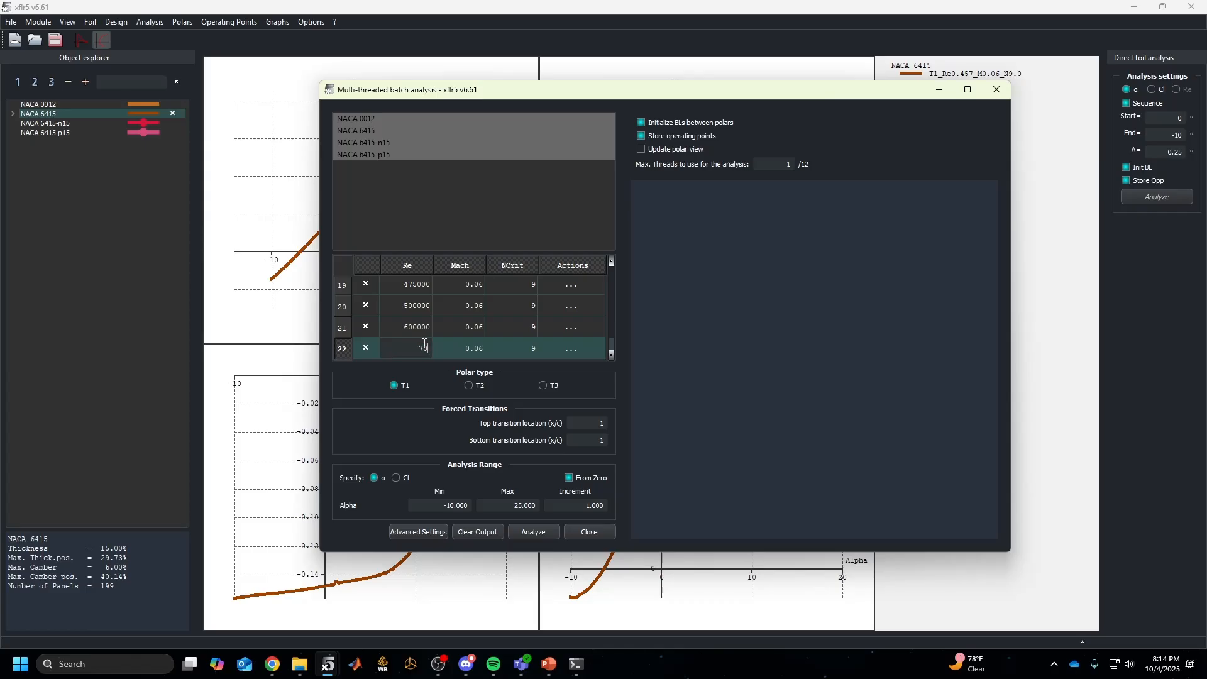
text(0000)
click(572, 349)
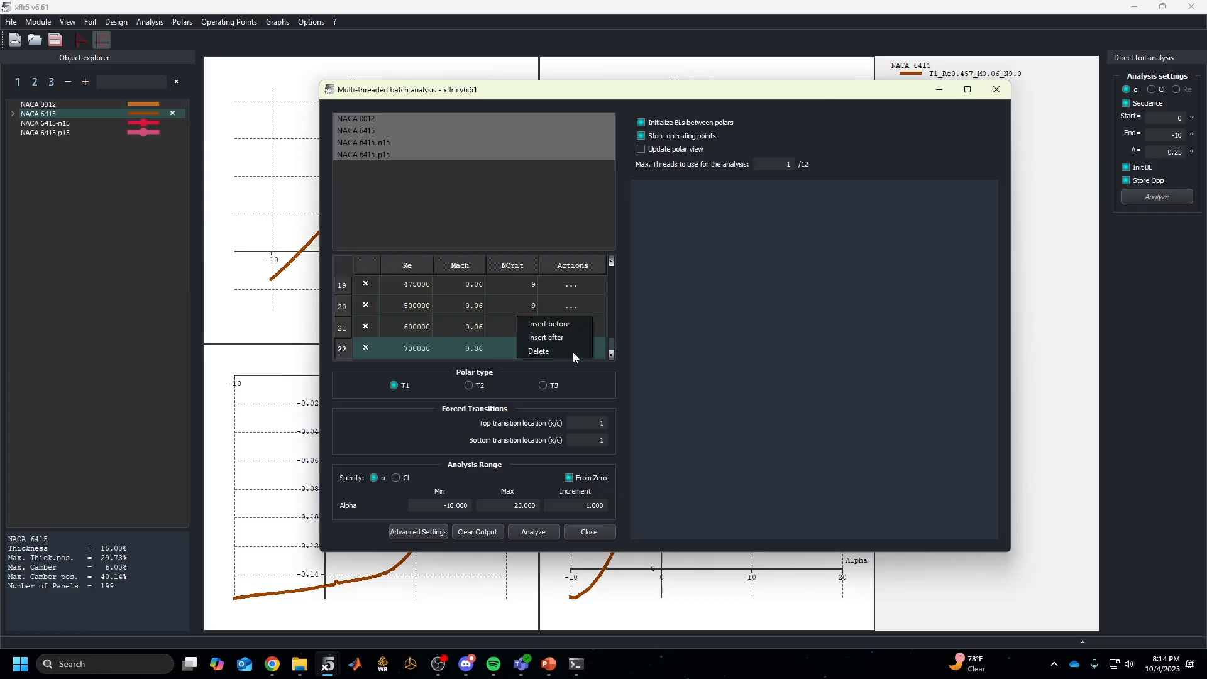
click(569, 344)
double_click(414, 348)
text(800000)
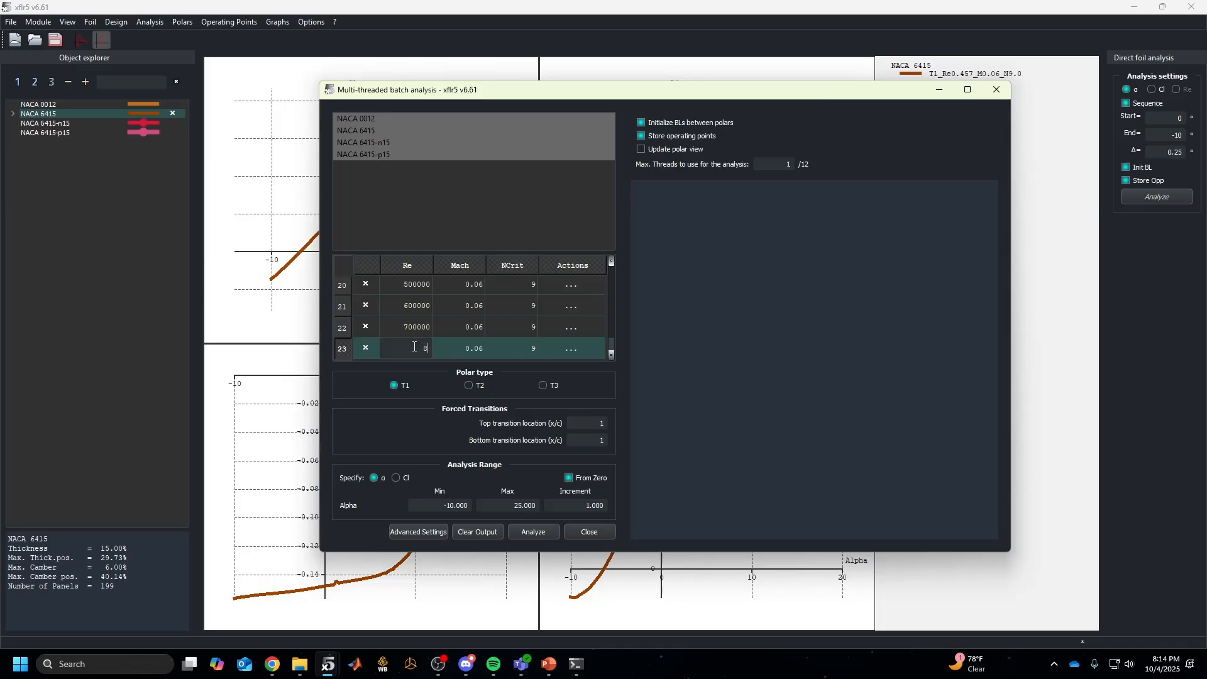
Append two last batch rows with Reynolds numbers 1e6 and 1.2e6
click(582, 346)
click(563, 344)
text(1e6)
click(570, 351)
click(571, 352)
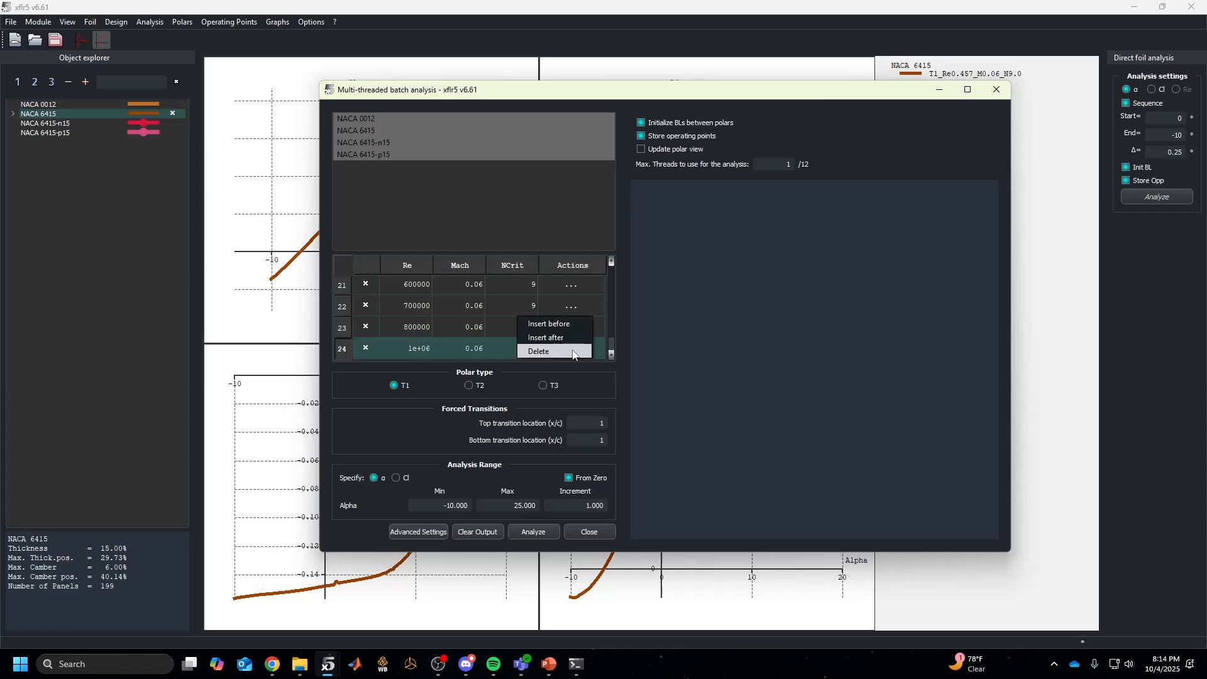
click(566, 350)
text(1.2)
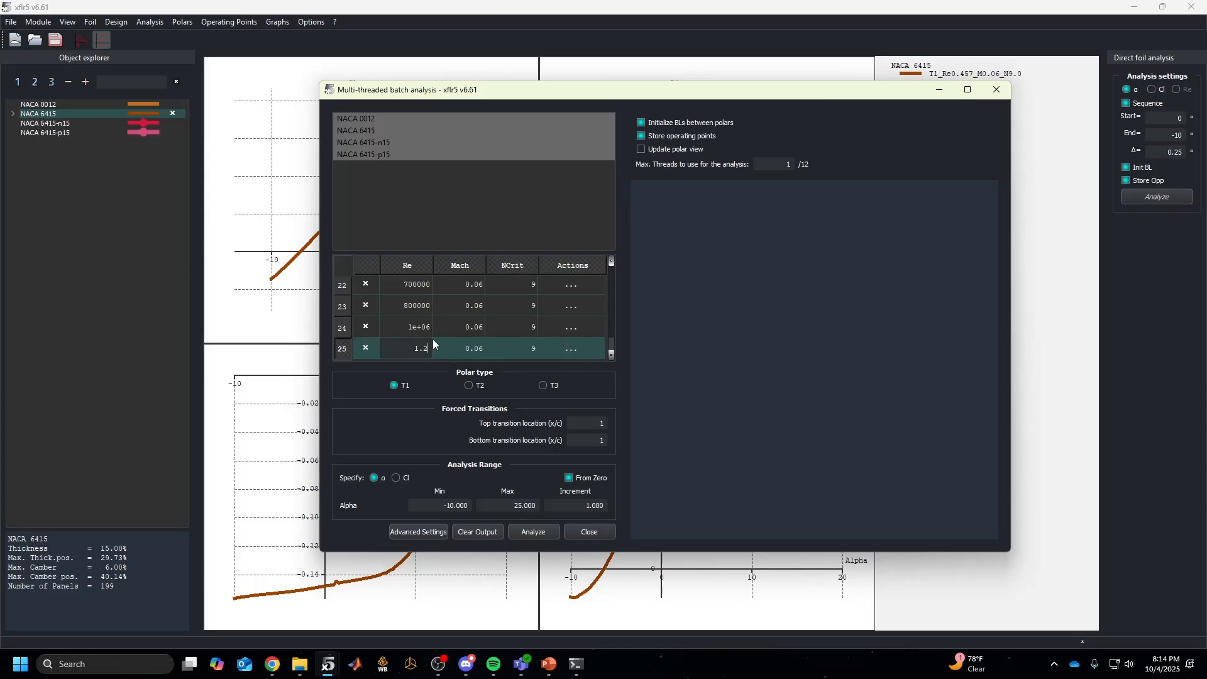
text(e+06)
Set the Mach number of the 400000 batch row to 0.055
click(426, 328)
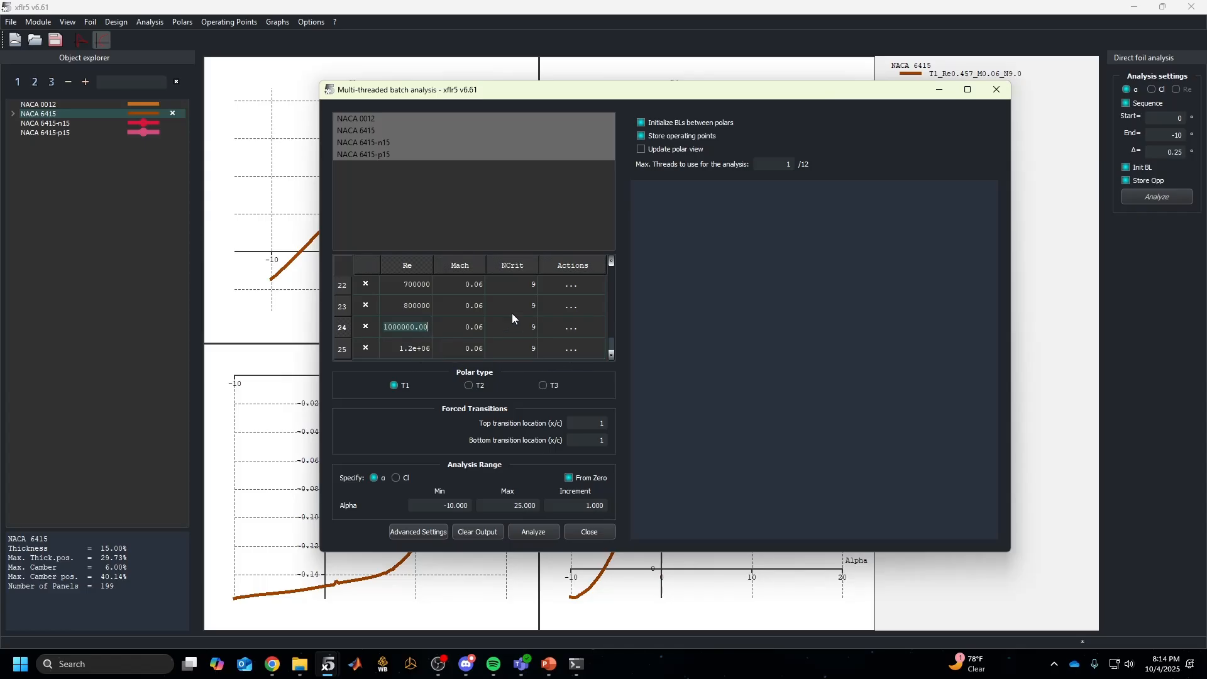
scroll(512, 314, up, 1)
mouse_move(611, 331)
mouse_down()
mouse_move(606, 280)
mouse_move(608, 307)
mouse_up()
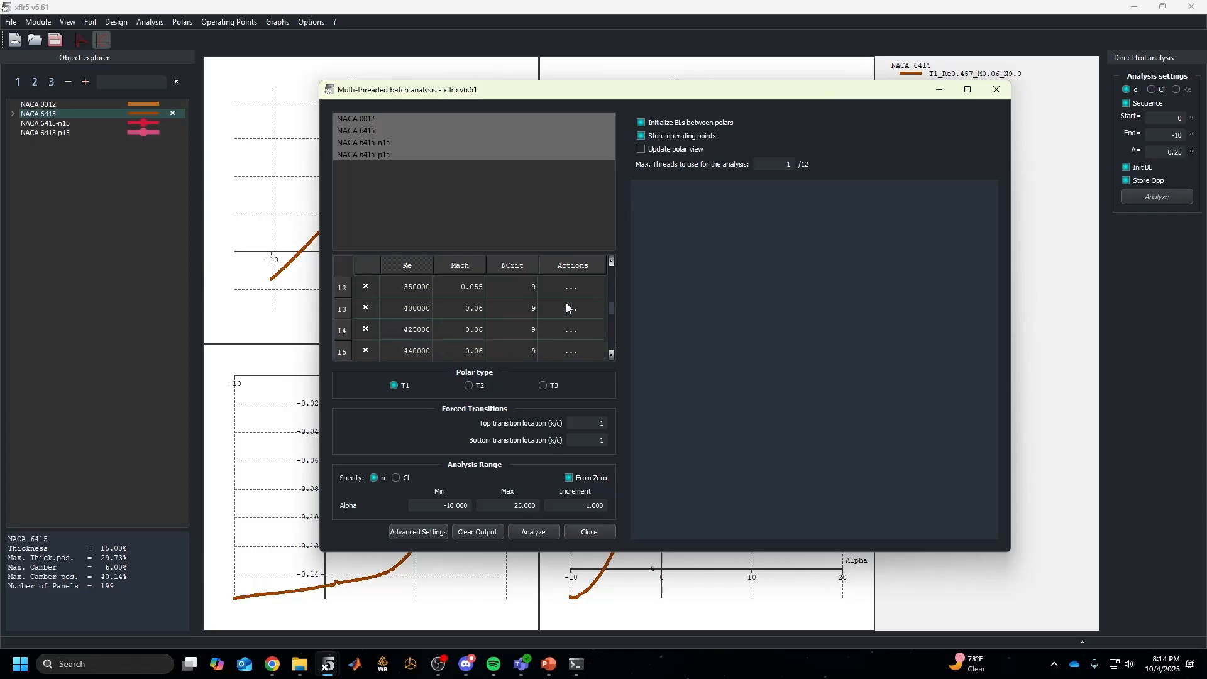
click(471, 308)
text(0.055)
click(474, 329)
Set the alpha analysis range to an increment of 0.5 and a maximum of 20
mouse_move(610, 315)
mouse_down()
mouse_move(609, 338)
mouse_move(609, 274)
mouse_move(609, 334)
mouse_up()
drag(568, 424, 623, 432)
click(606, 441)
click(601, 440)
click(597, 506)
text(5)
double_click(537, 505)
text(20)
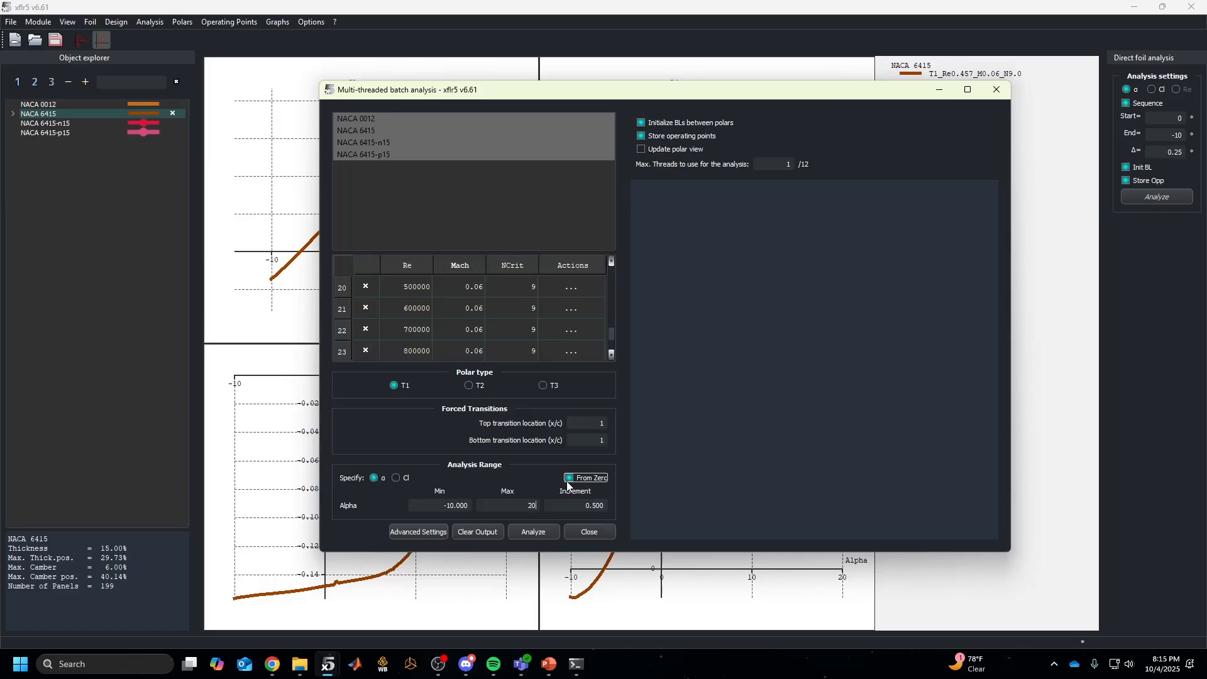
Set the maximum number of analysis threads to 10 and run the batch analysis
click(781, 167)
text(0)
click(528, 533)
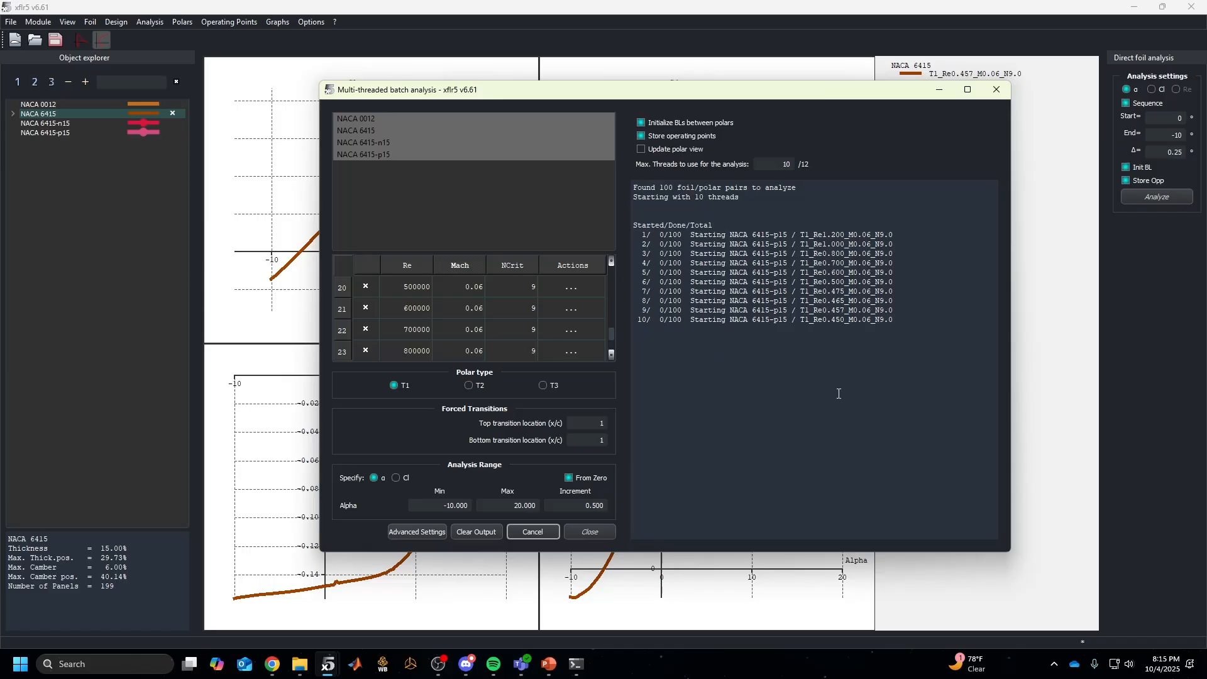
drag(796, 91, 772, 89)
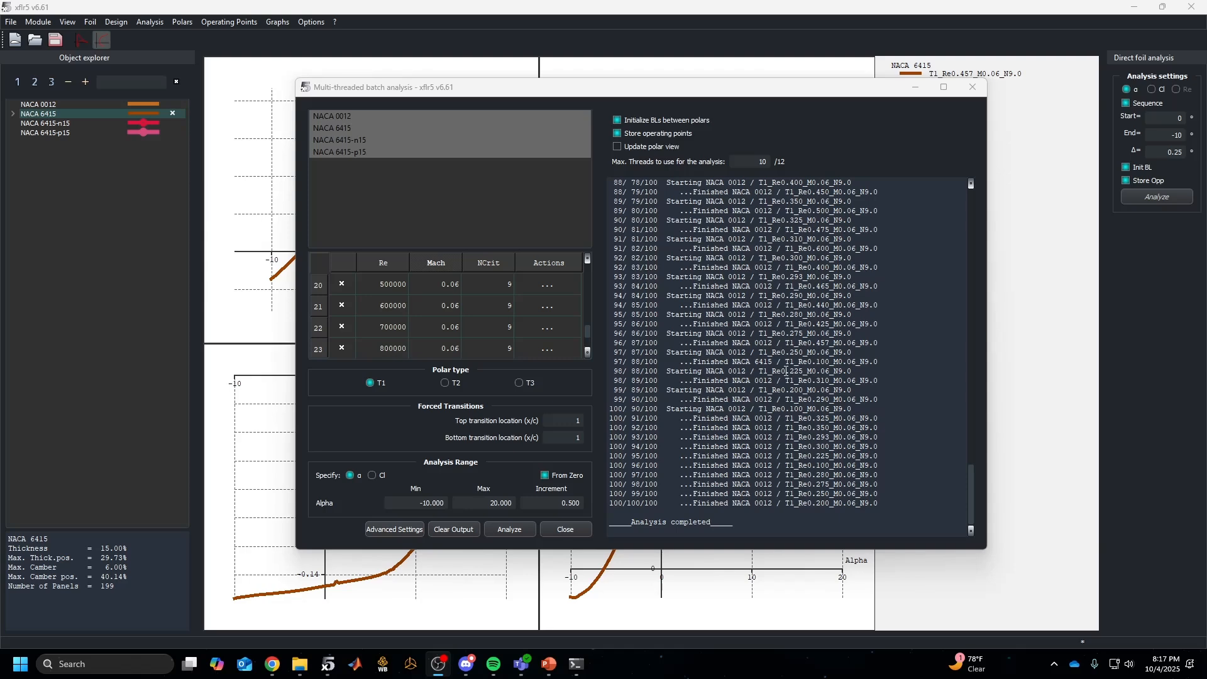
Check the batch analysis log through to its end and close the batch analysis dialog
scroll(817, 352, up, 20)
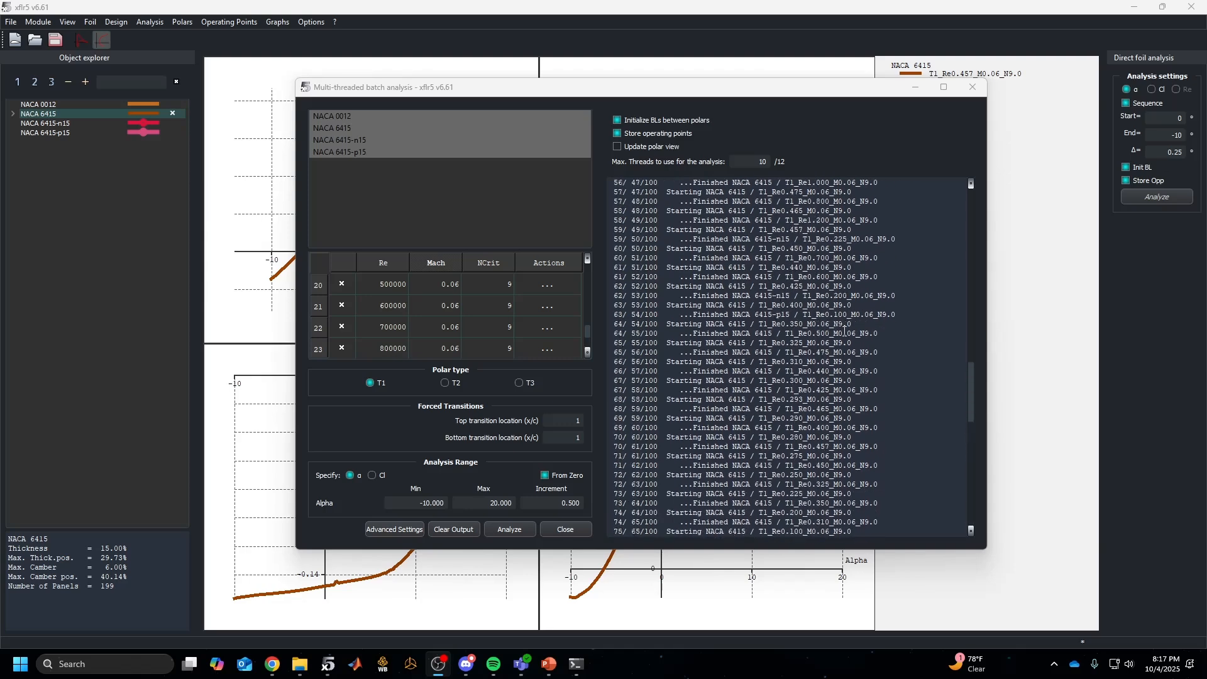
scroll(844, 333, down, 20)
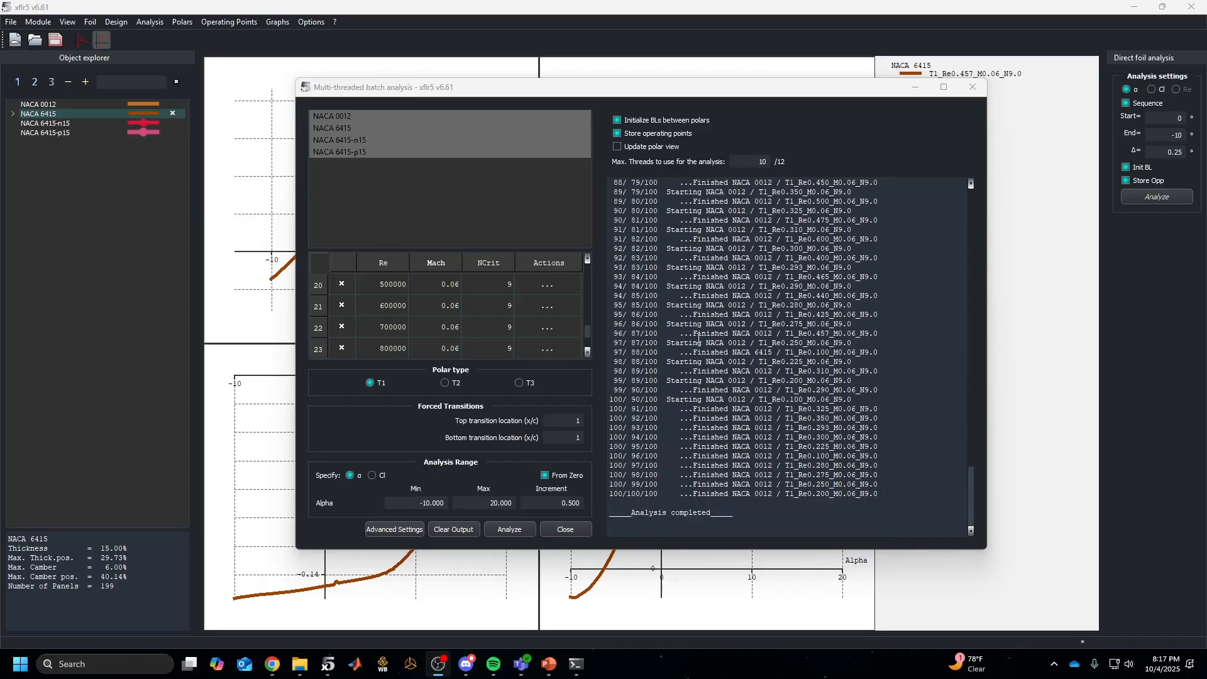
click(641, 519)
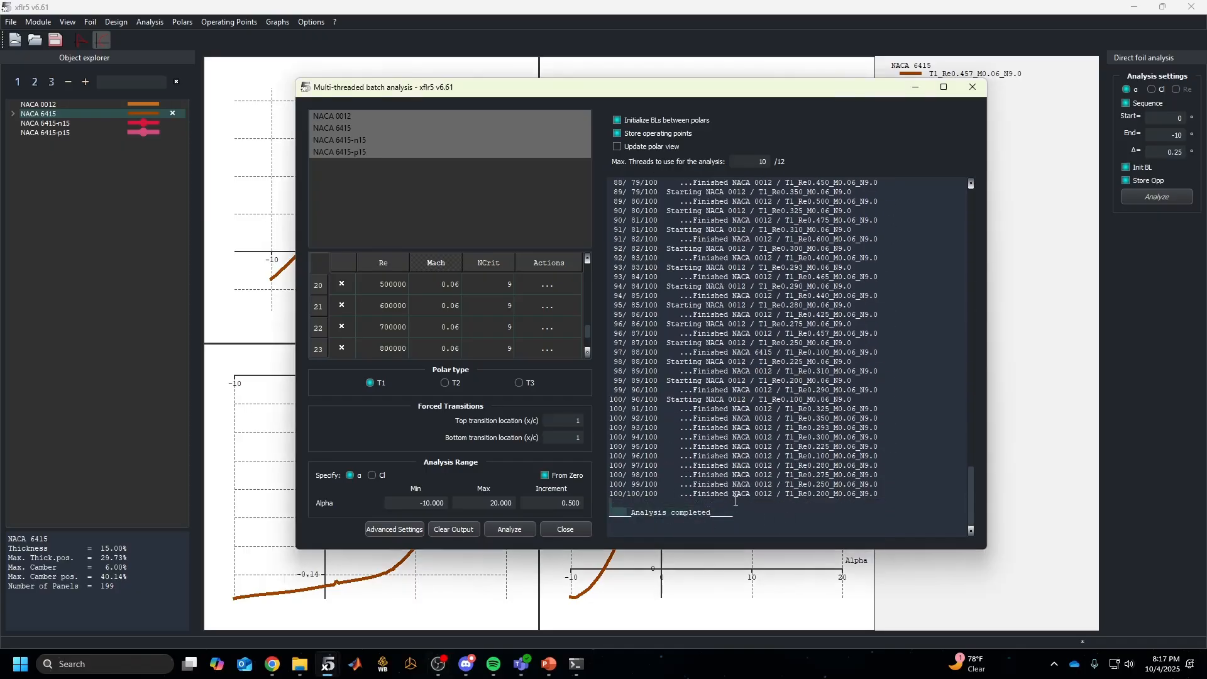
click(579, 530)
Examine the Cl, Cd, Cm and Cl/Cd versus alpha curves of the four foils across the Reynolds numbers
scroll(351, 179, up, 1)
scroll(351, 179, down, 2)
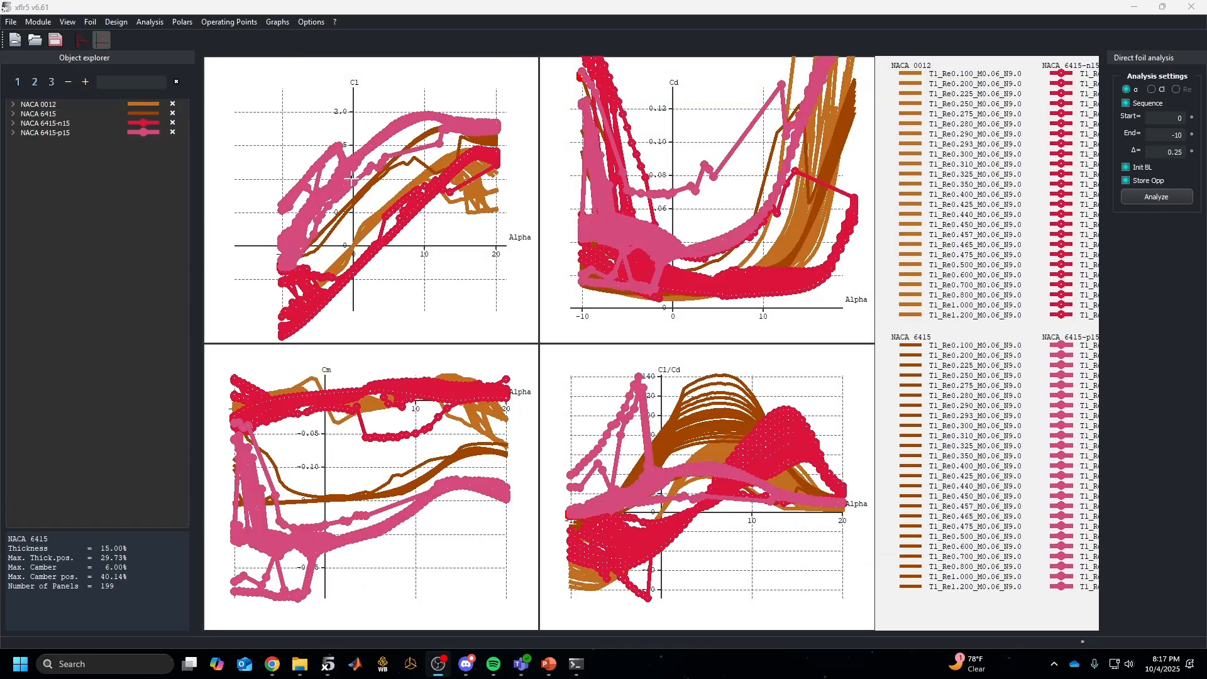
scroll(675, 234, down, 6)
scroll(608, 409, down, 4)
scroll(358, 476, down, 3)
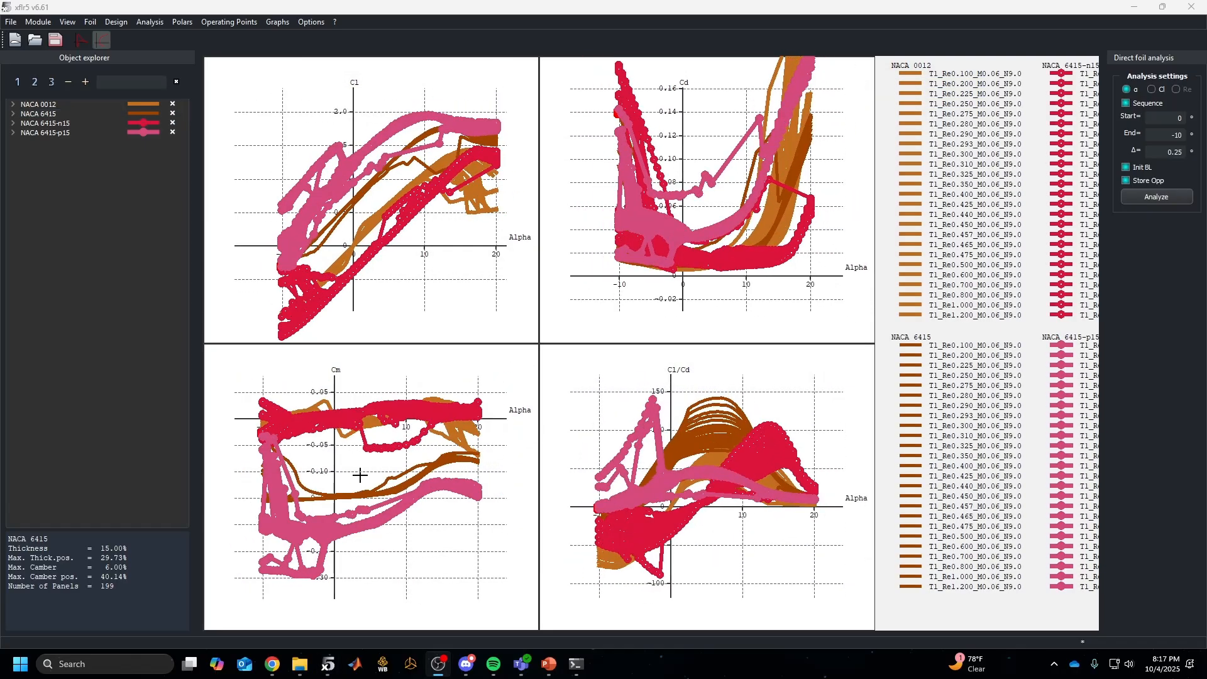
scroll(362, 244, down, 1)
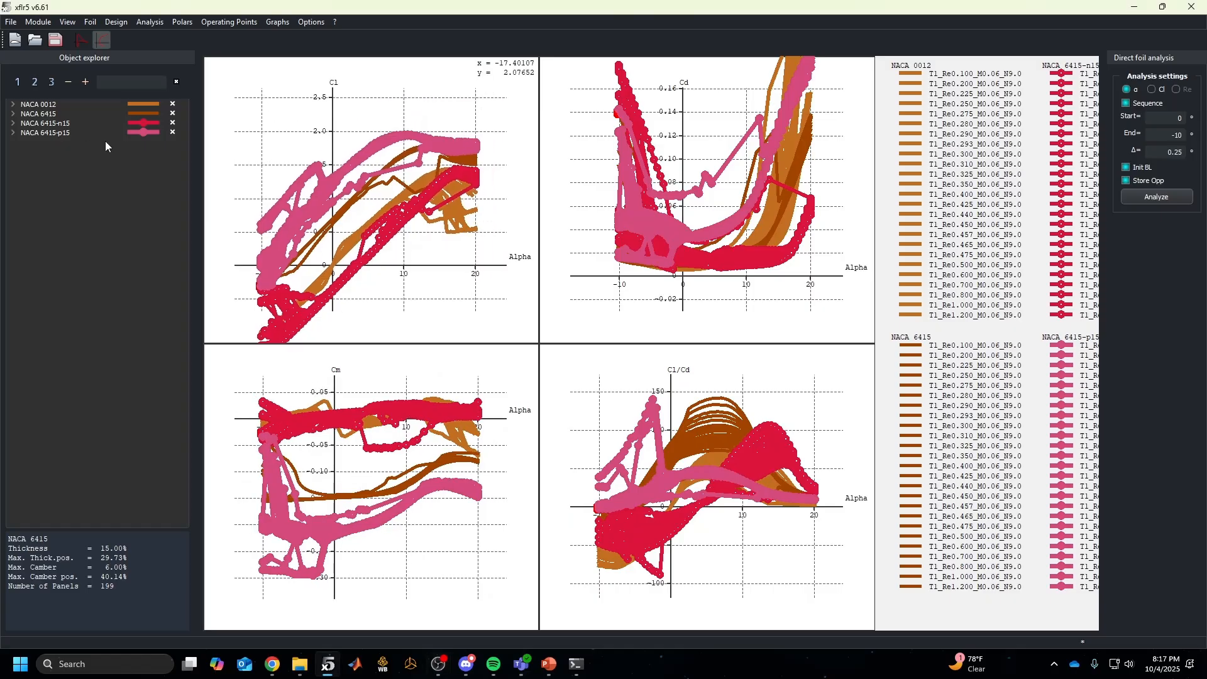
drag(346, 253, 330, 222)
scroll(350, 221, up, 4)
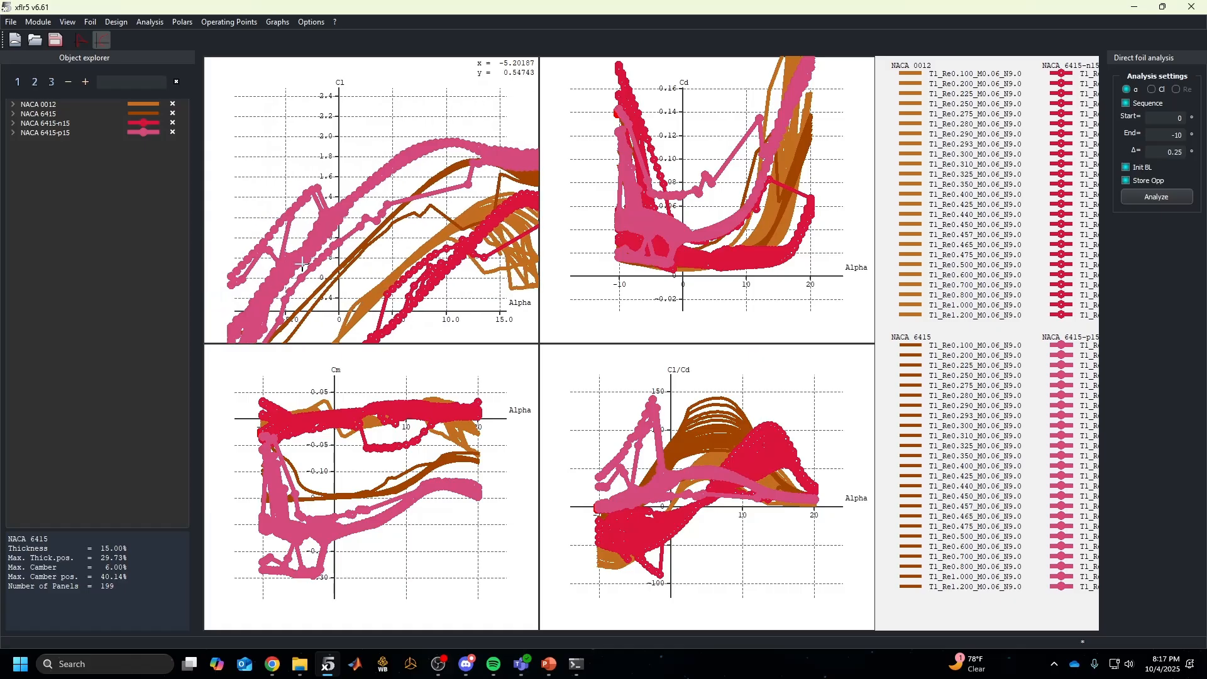
drag(403, 188, 508, 123)
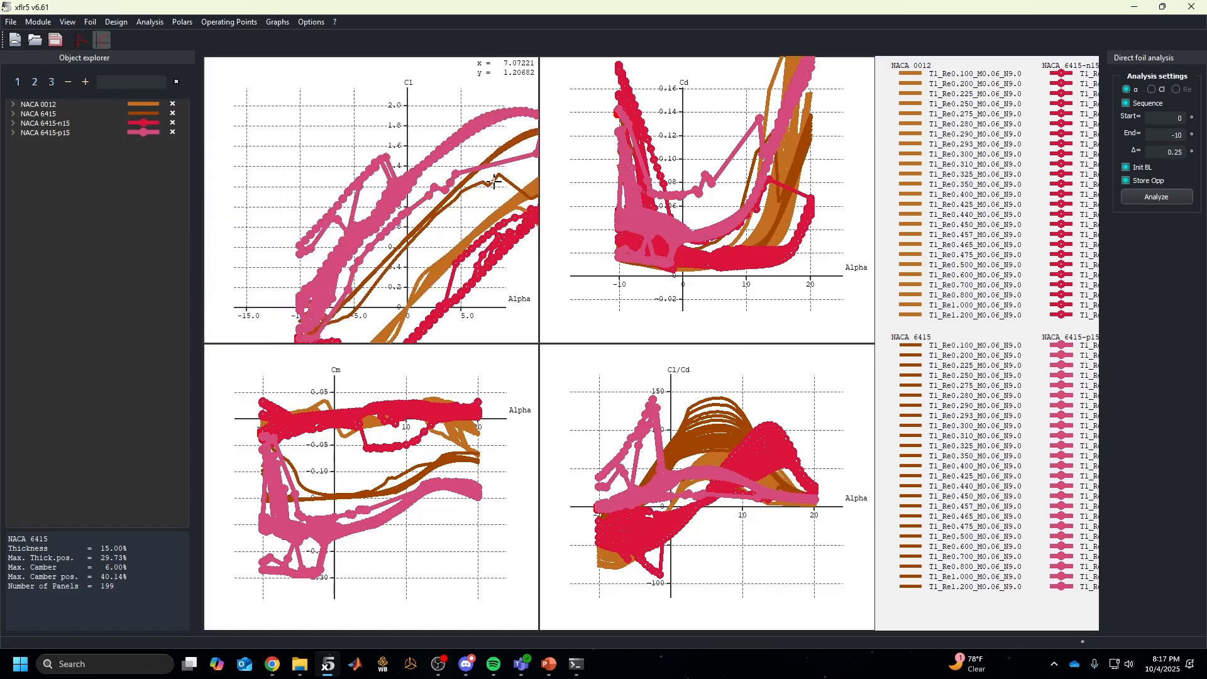
Inspect the Cl, Cd and Cm graphs up close, comparing how the four foils' curves vary with alpha
scroll(362, 192, down, 3)
scroll(361, 192, up, 10)
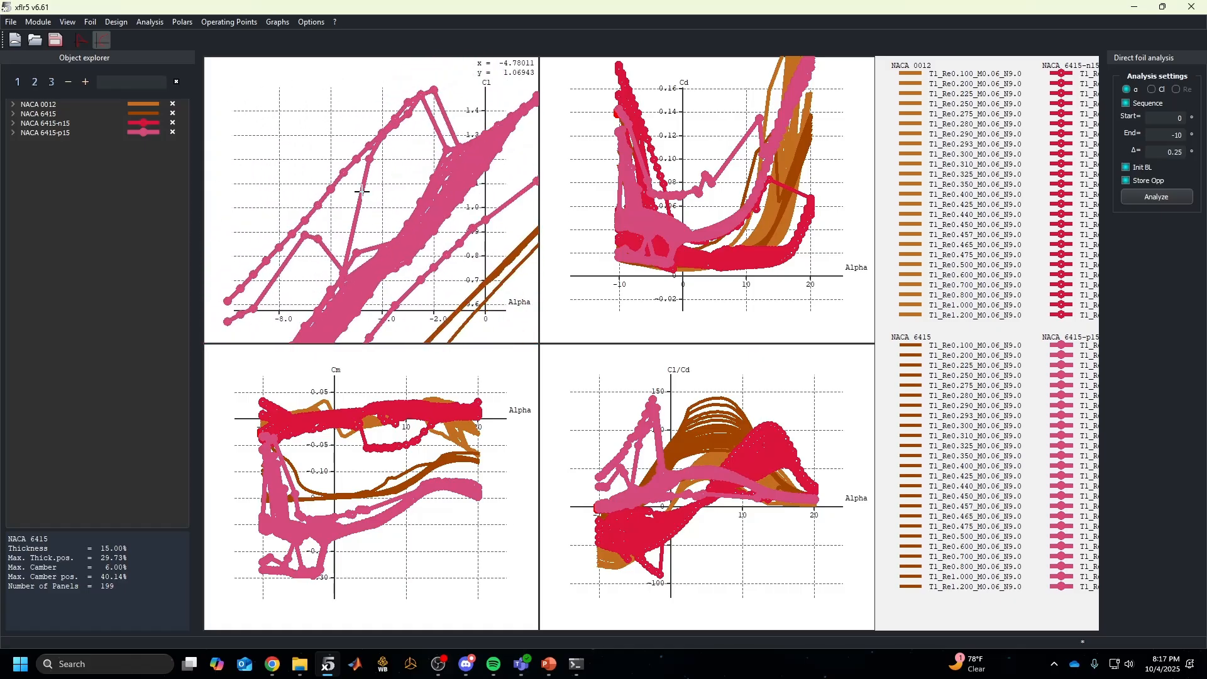
scroll(362, 191, down, 5)
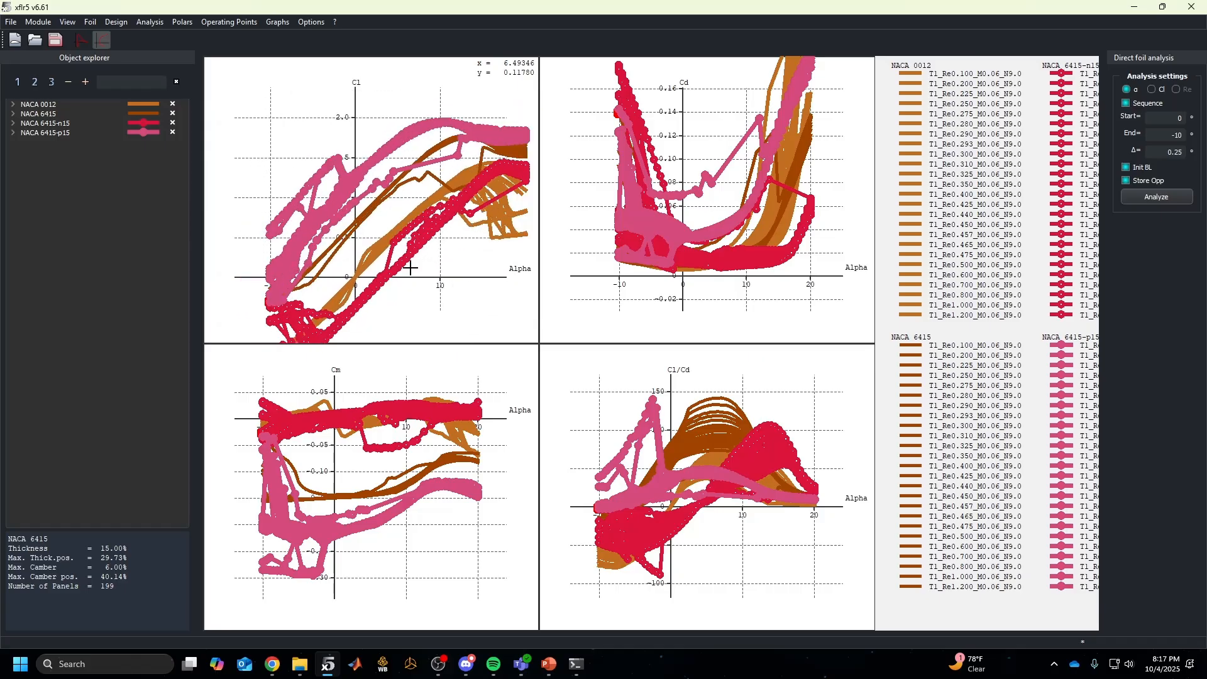
scroll(375, 202, up, 4)
drag(410, 267, 466, 228)
scroll(364, 202, down, 3)
scroll(668, 212, down, 3)
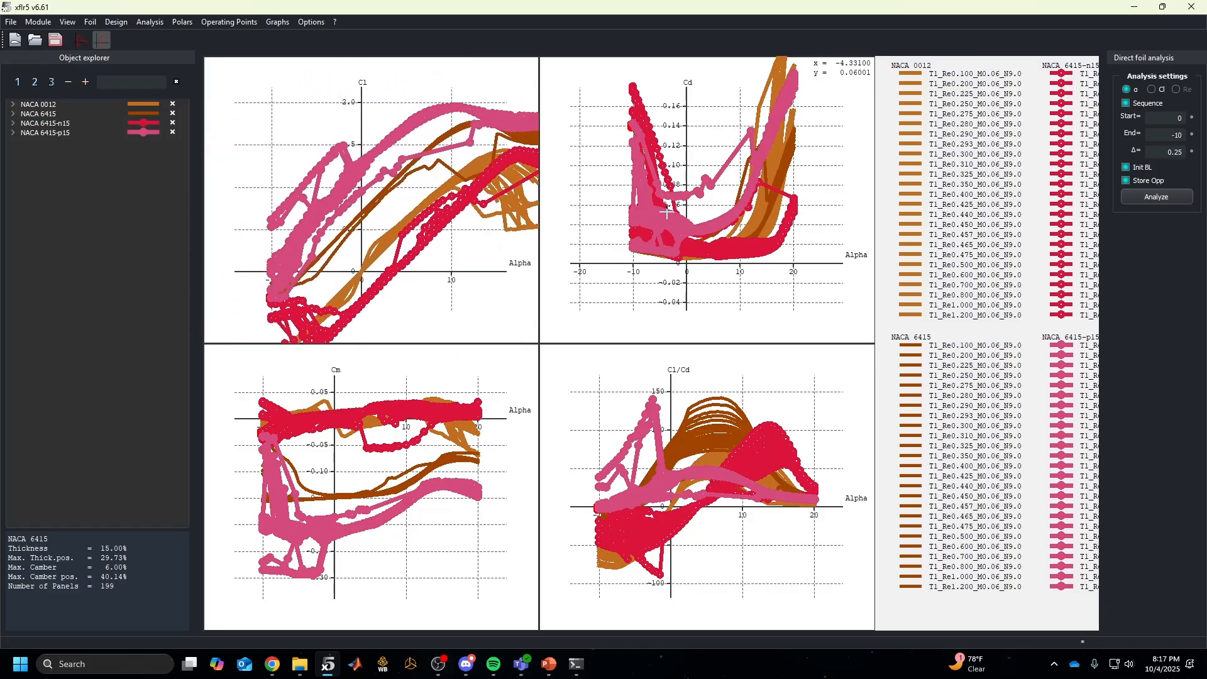
scroll(667, 212, down, 3)
scroll(667, 213, up, 1)
drag(667, 212, 665, 249)
scroll(691, 248, down, 5)
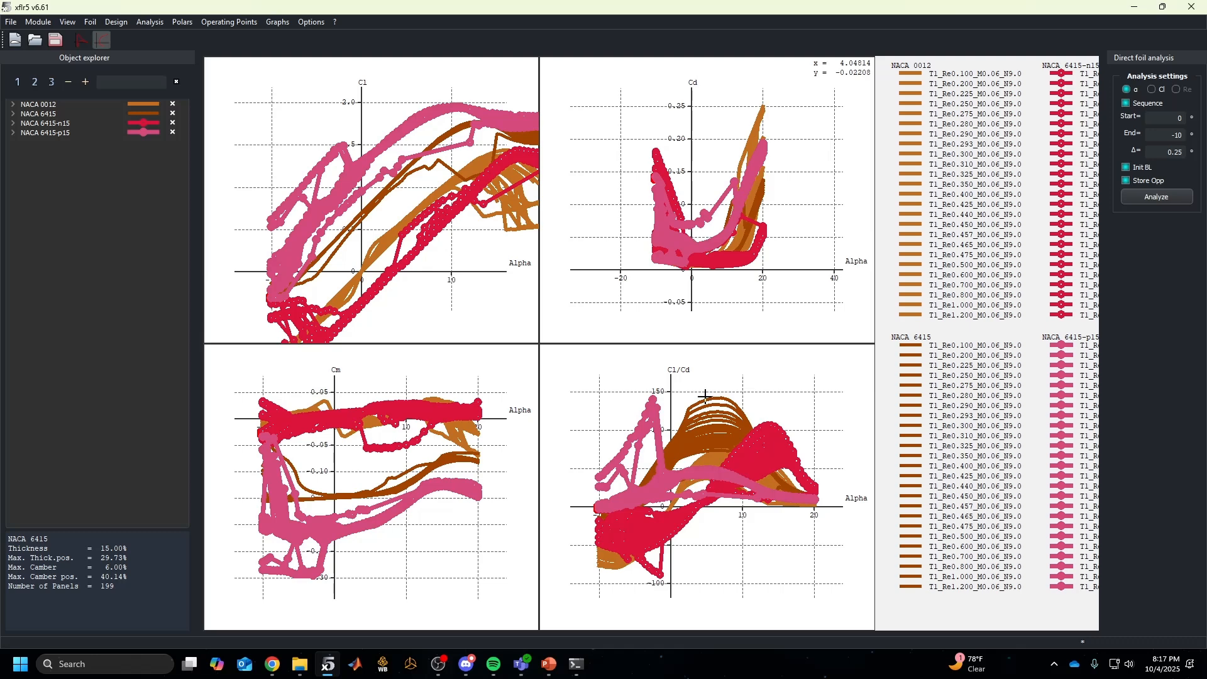
scroll(391, 480, up, 1)
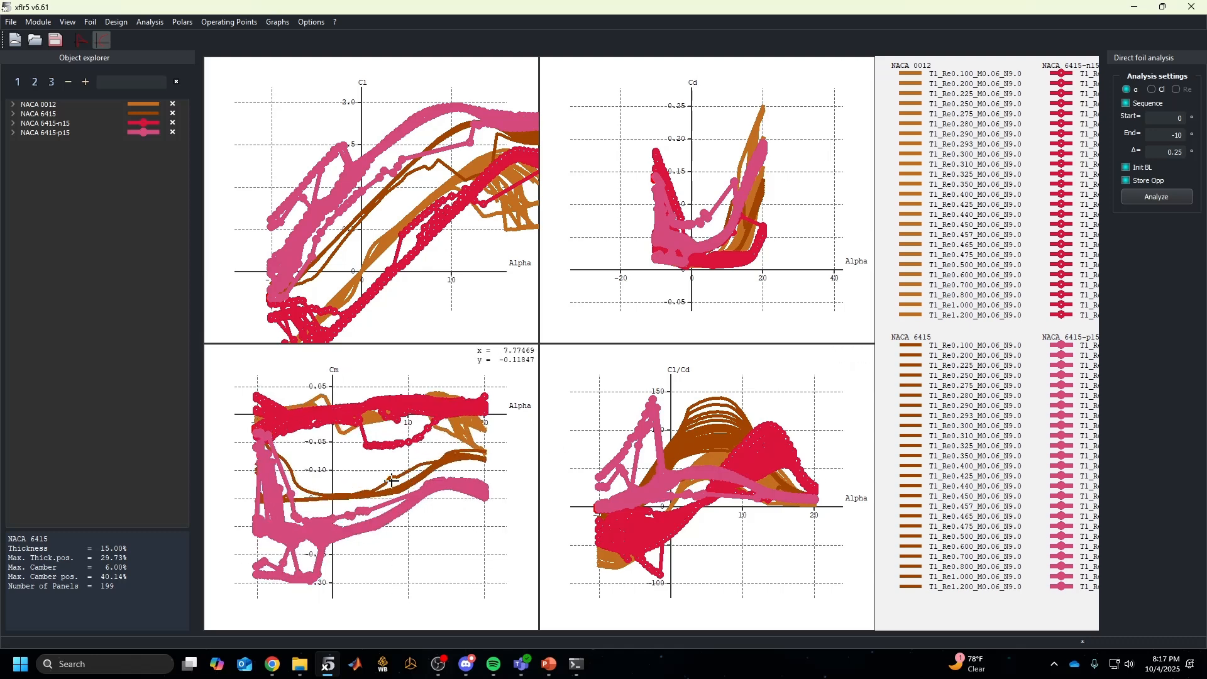
drag(391, 481, 395, 495)
Give the curves of NACA 6415-n15 and NACA 6415-p15 a thinner line width
click(128, 123)
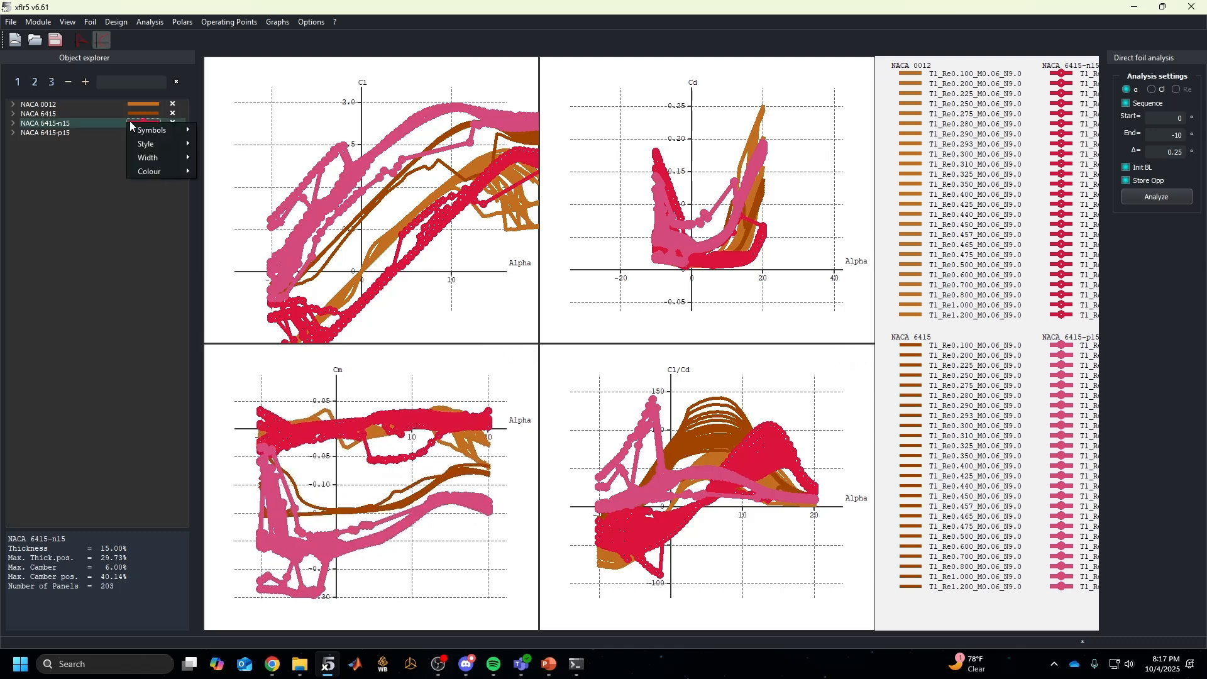
click(153, 120)
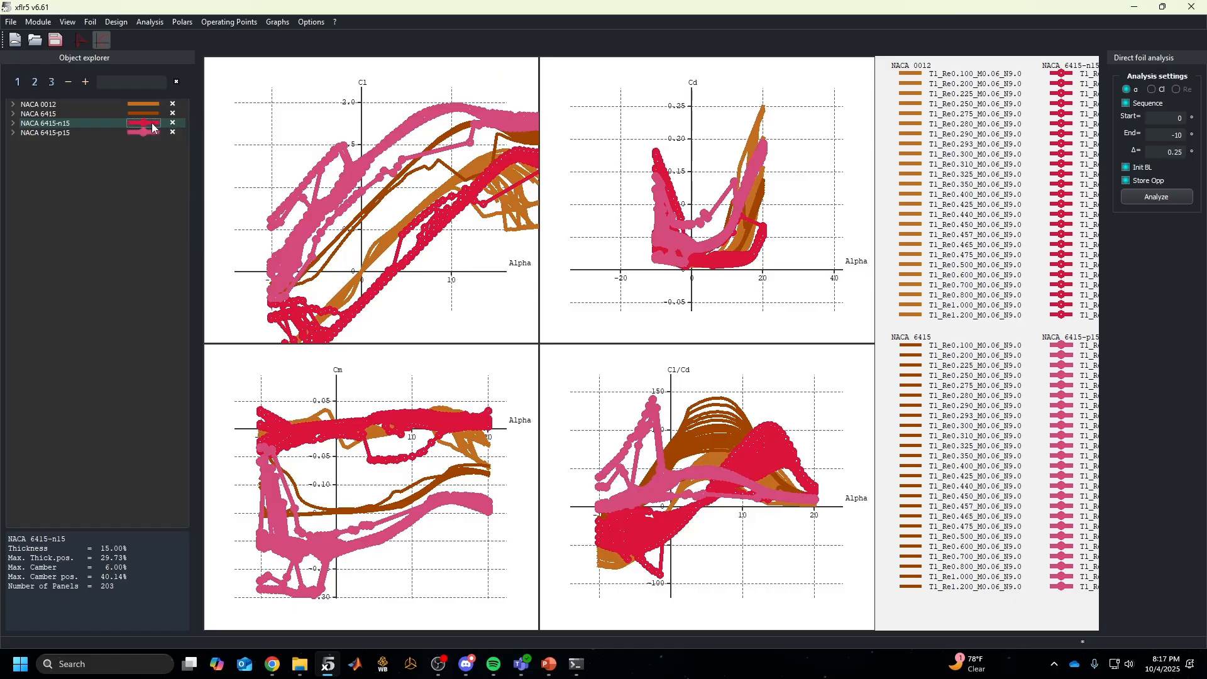
mouse_move(183, 154)
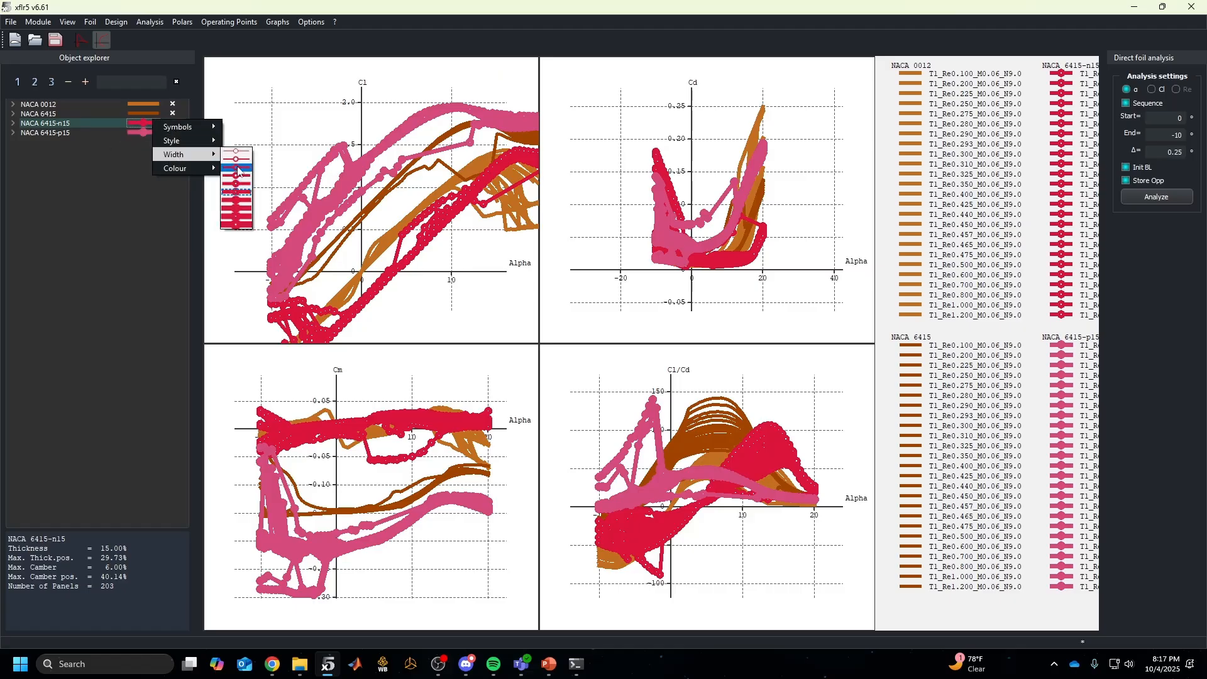
click(236, 170)
click(142, 133)
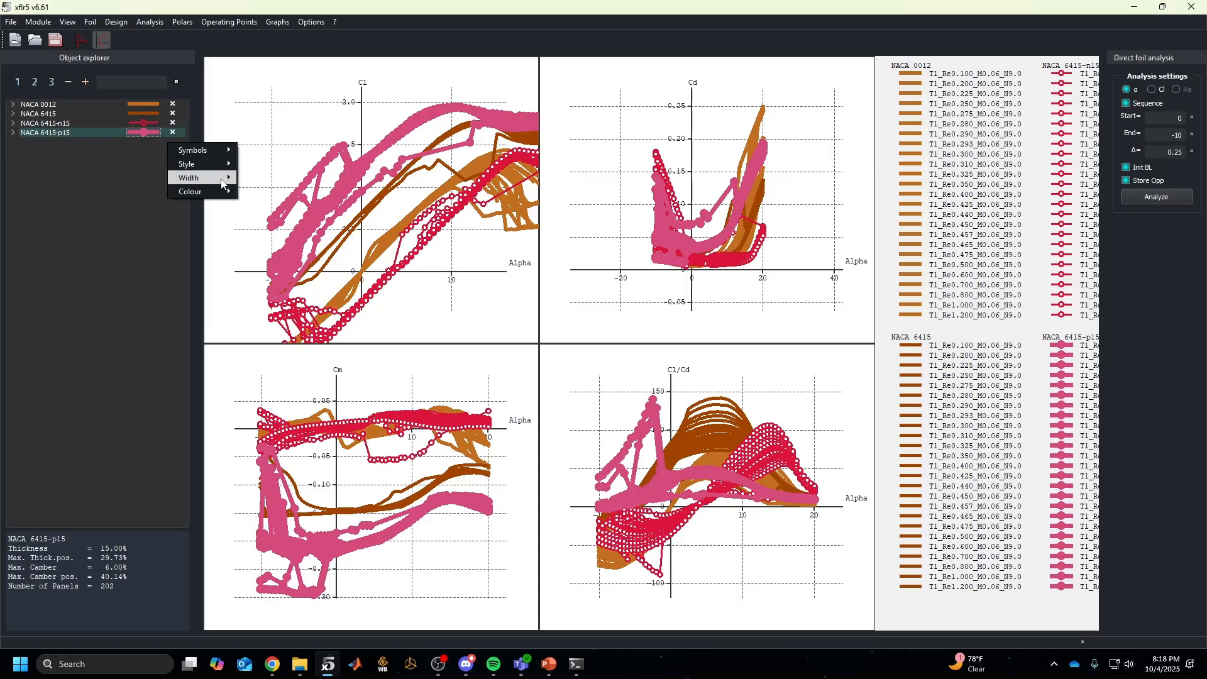
mouse_move(220, 178)
click(261, 205)
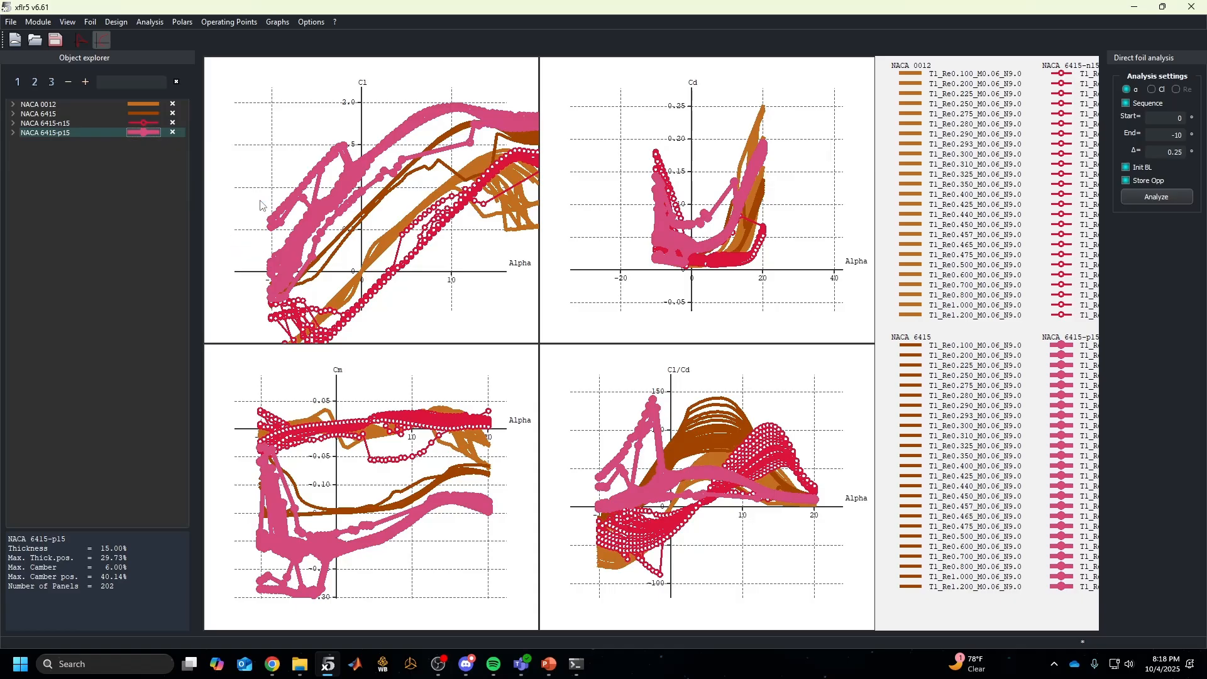
Remove the point symbols from the NACA 6415-n15 and NACA 6415-p15 curves, leaving plain lines
click(144, 124)
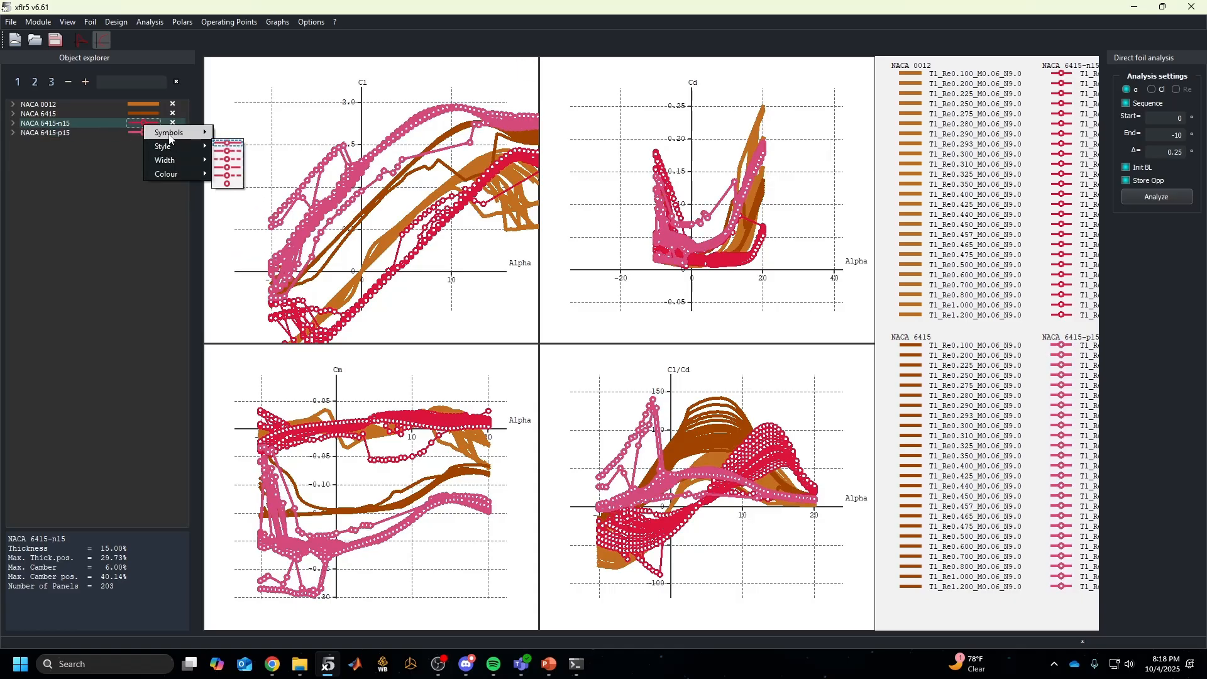
mouse_move(170, 134)
click(230, 132)
click(183, 138)
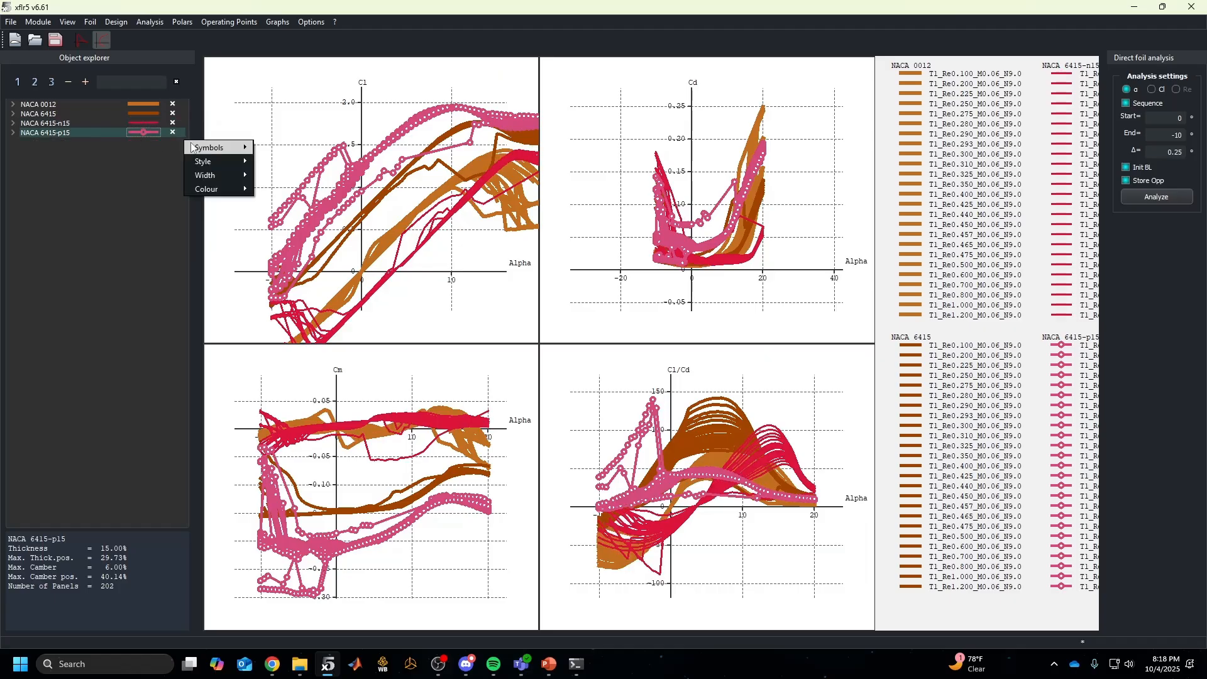
click(265, 145)
Inspect the Cd versus alpha curves closely and reset the Cd, Cl and Cl/Cd graph scales to fit their curves
scroll(376, 182, down, 3)
scroll(735, 220, down, 5)
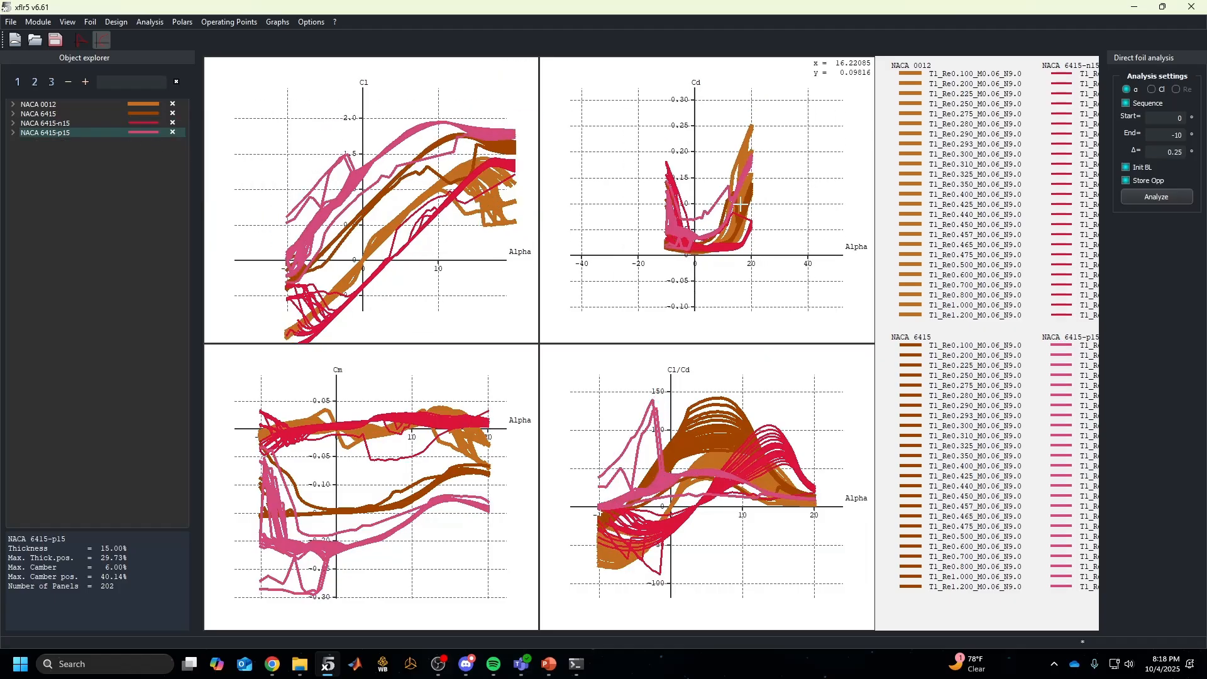
scroll(742, 223, up, 12)
scroll(748, 225, up, 4)
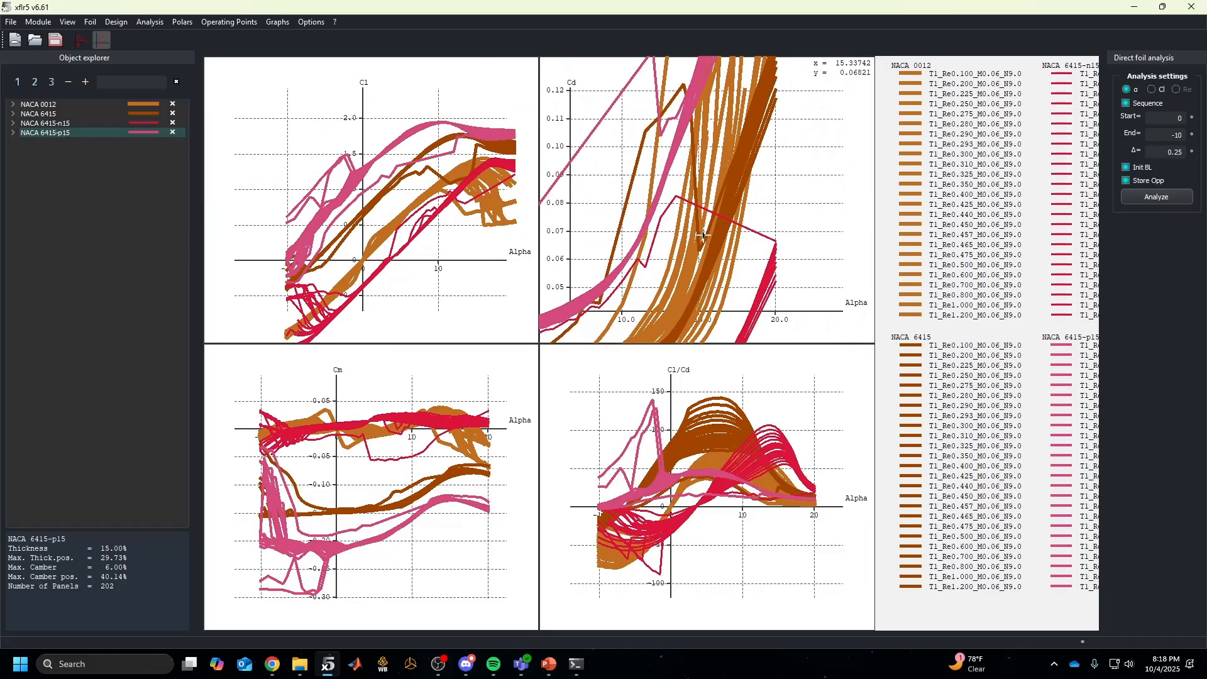
scroll(729, 220, down, 8)
scroll(725, 220, up, 3)
scroll(726, 220, down, 6)
key(r)
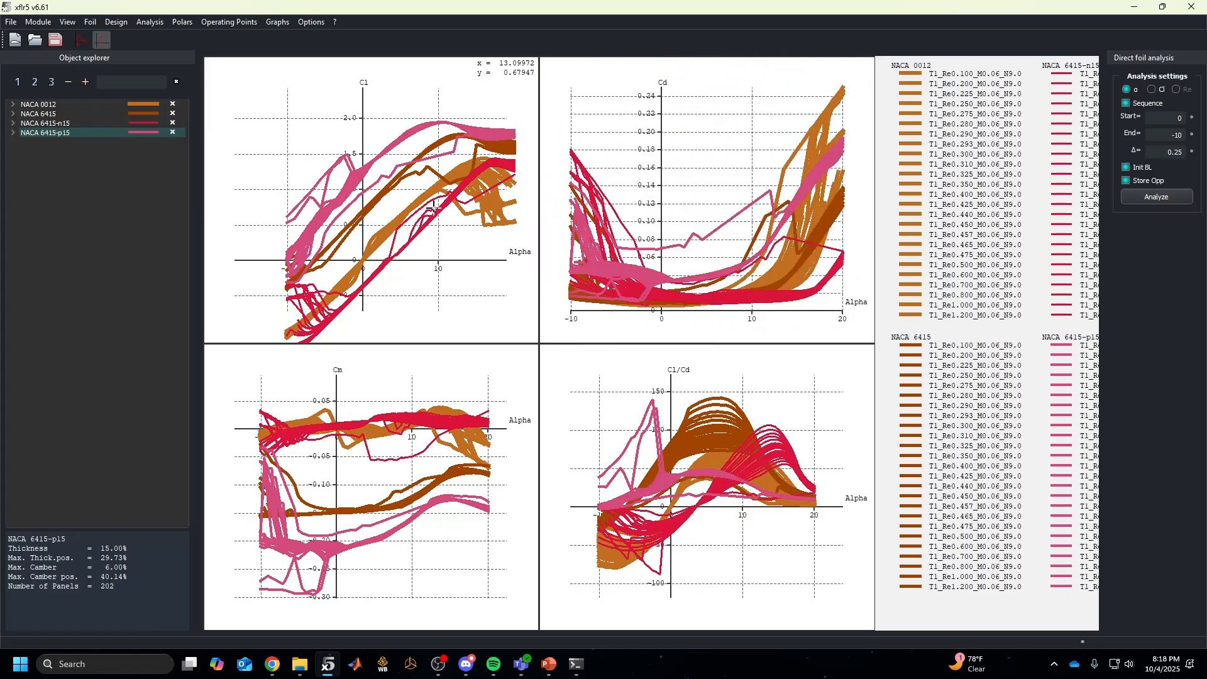
key(r)
key(r)
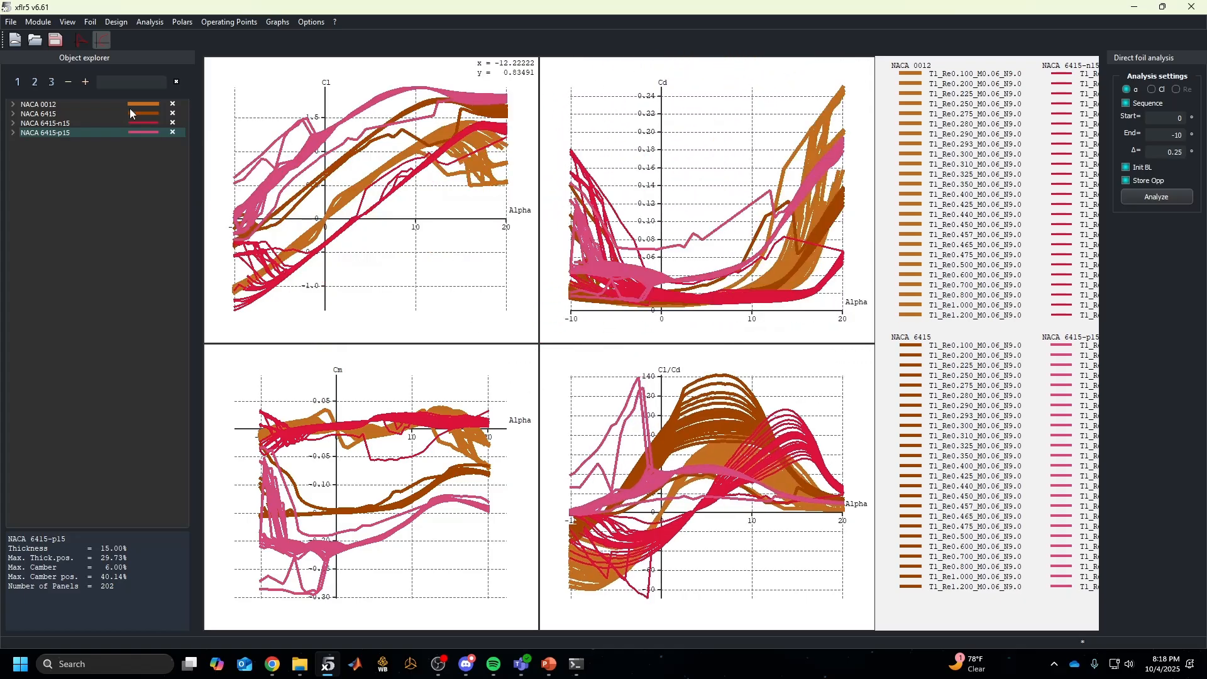
Switch to the operating point view and look over the Cp distribution curves of the foils
key(F5)
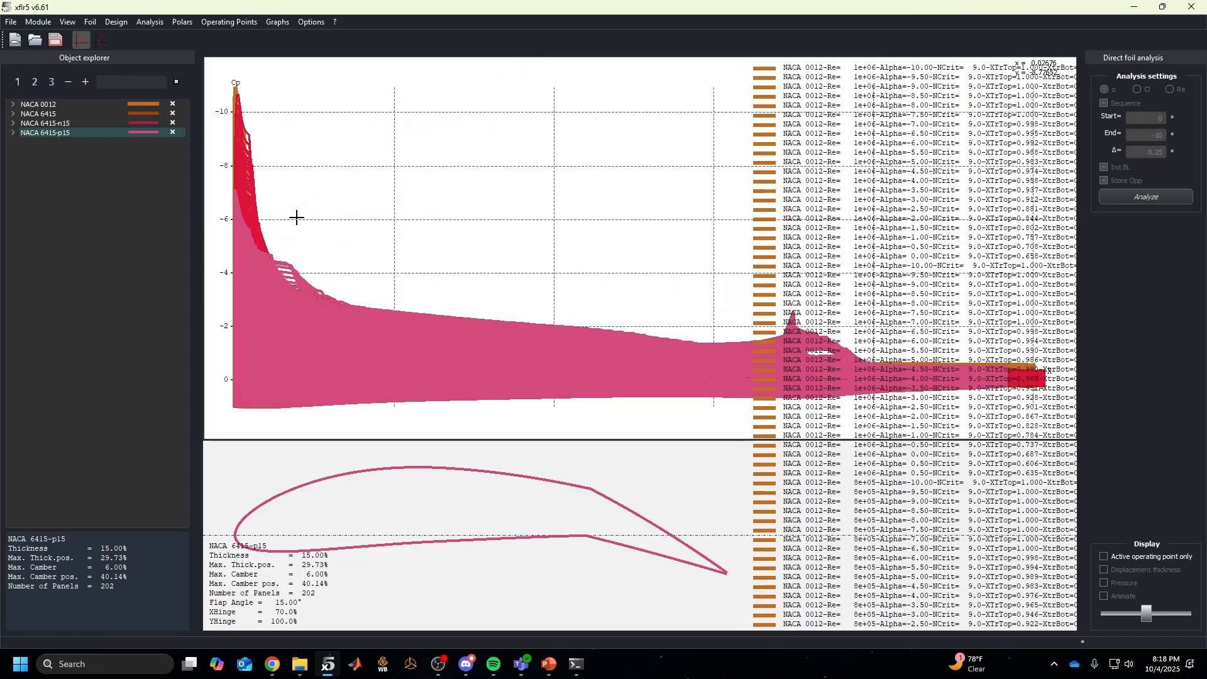
scroll(297, 218, up, 1)
drag(297, 218, 329, 210)
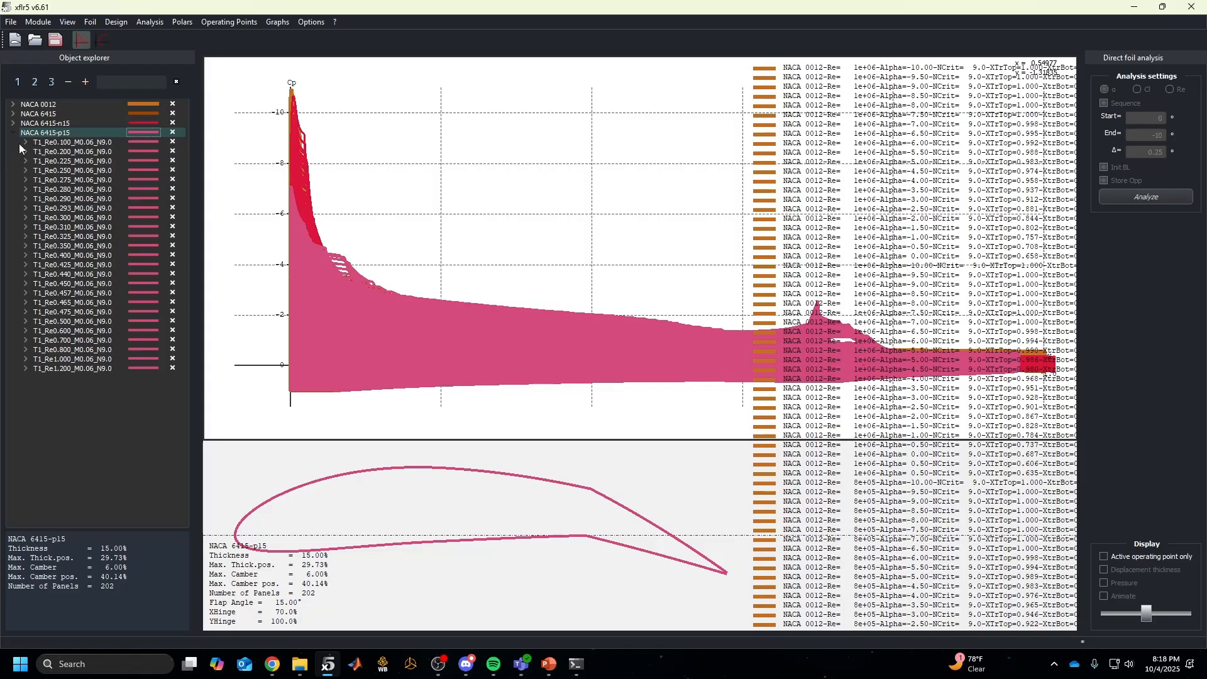
List the operating points of the NACA 6415-p15 T1_Re0.100_M0.06_N9.0 polar and hide the NACA 6415-p15, NACA 6415 and NACA 0012 Cp curves
click(26, 144)
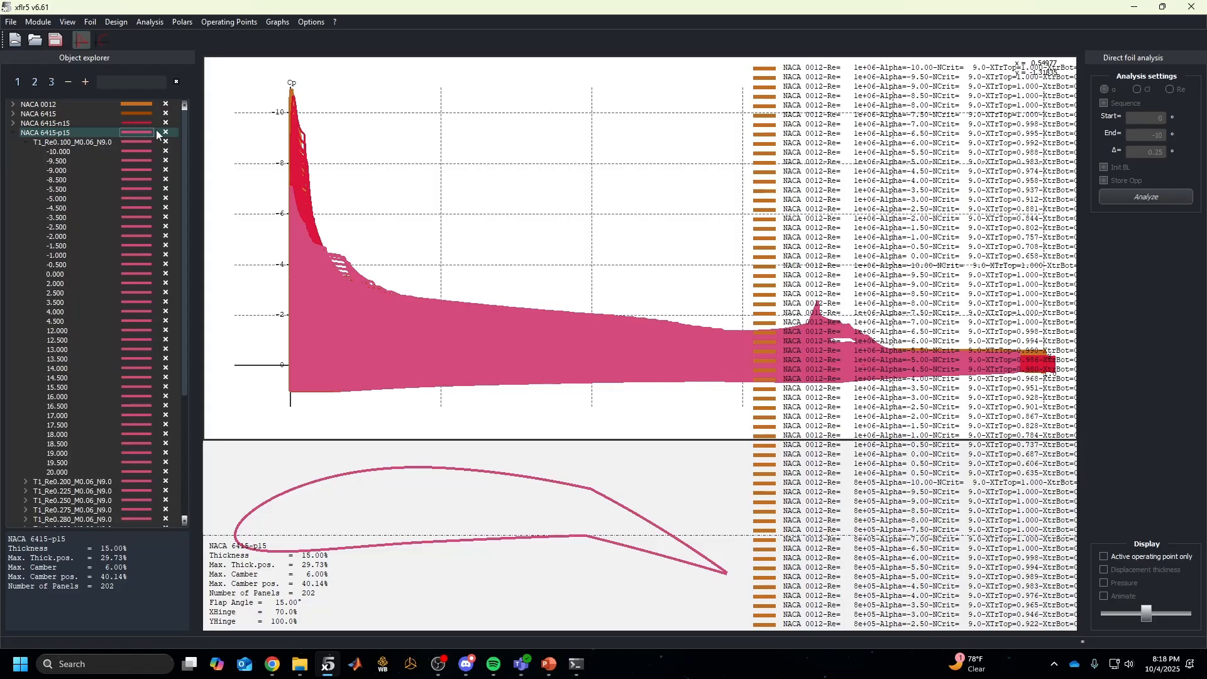
click(166, 114)
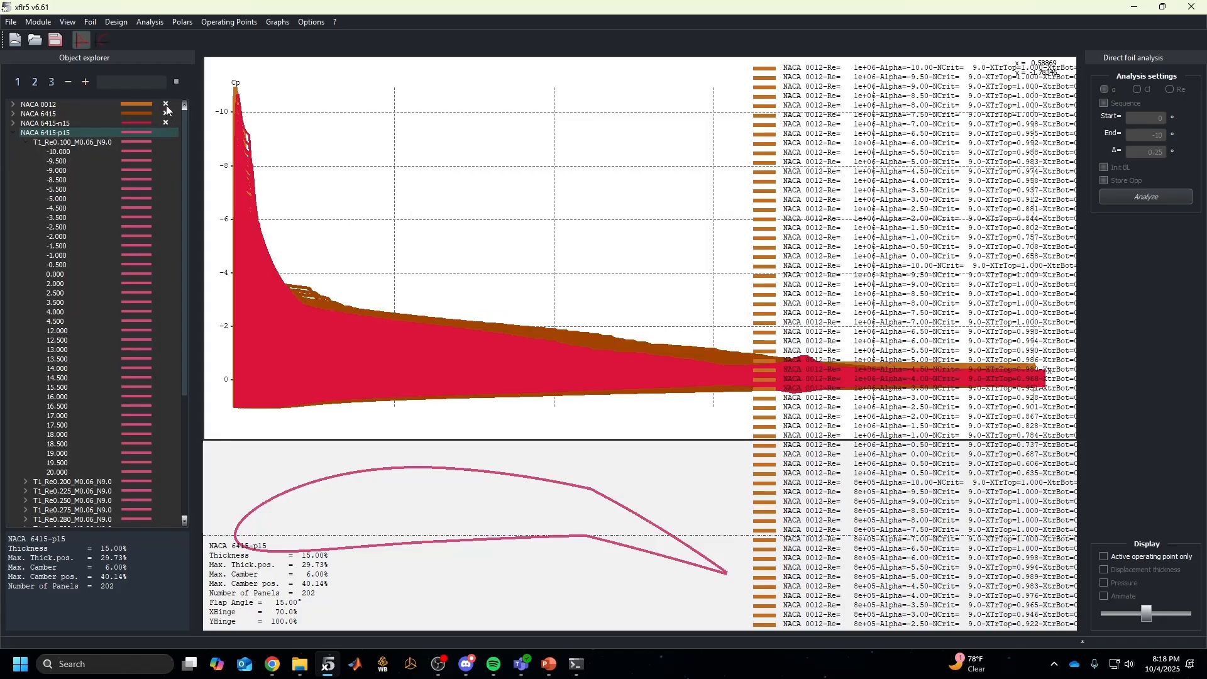
click(165, 112)
click(165, 104)
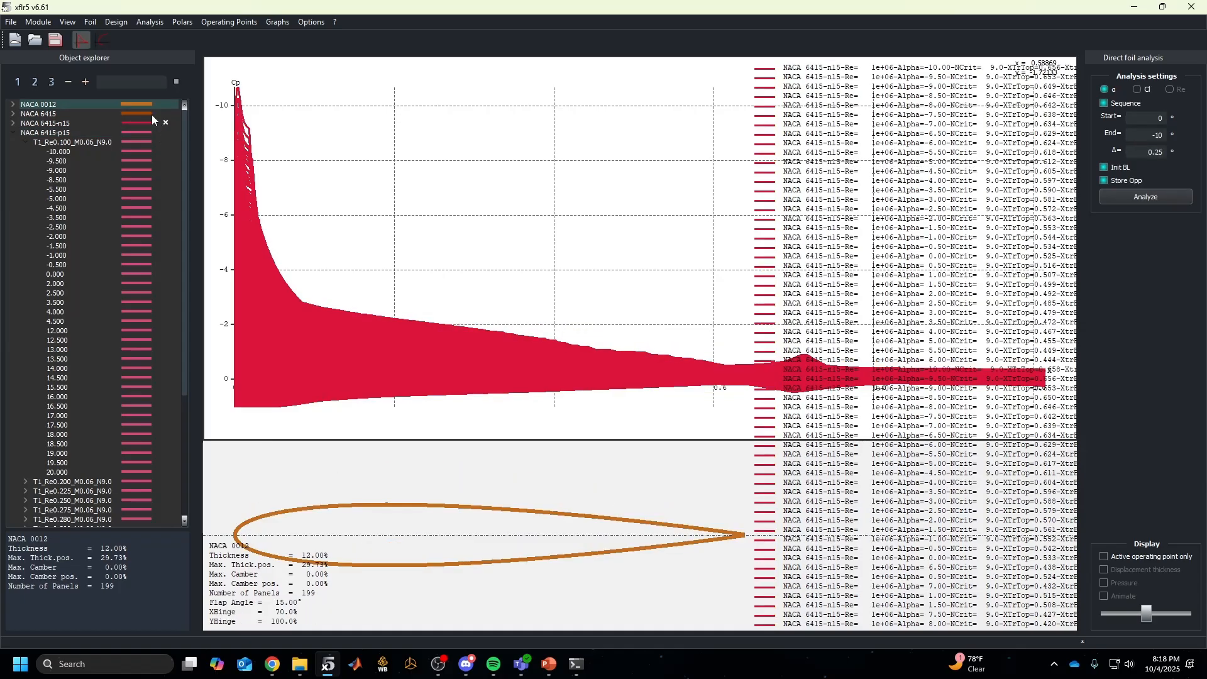
Hide all Cp curves of the NACA 6415-n15 and NACA 6415-p15 foils
click(166, 123)
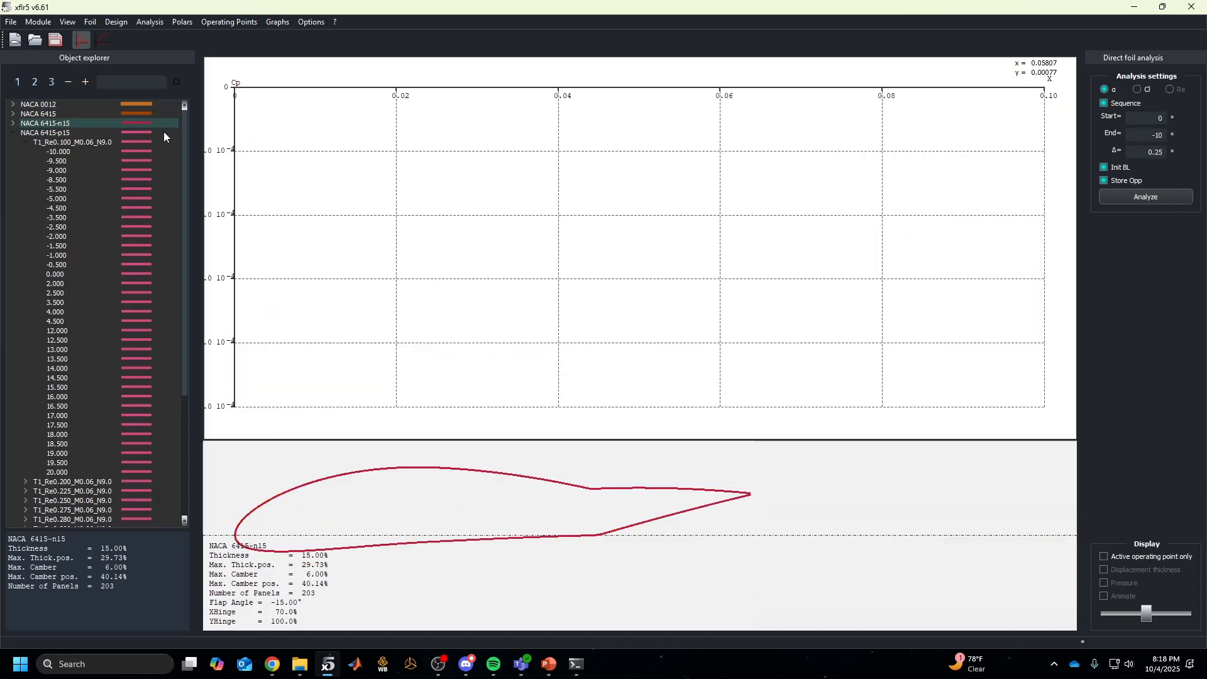
click(165, 133)
click(165, 133)
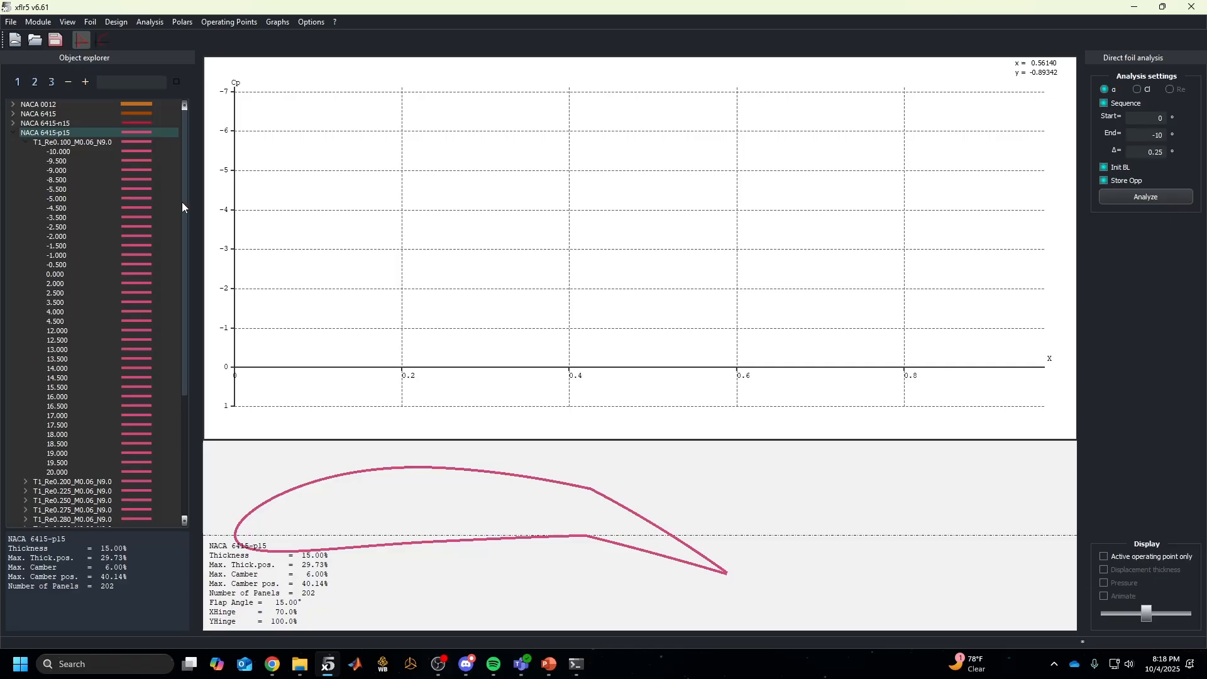
Check the -10.000° Cp curve of NACA 6415-p15 in polar T1_Re0.100_M0.06_N9.0, hide it again and collapse the foil's branch
click(166, 152)
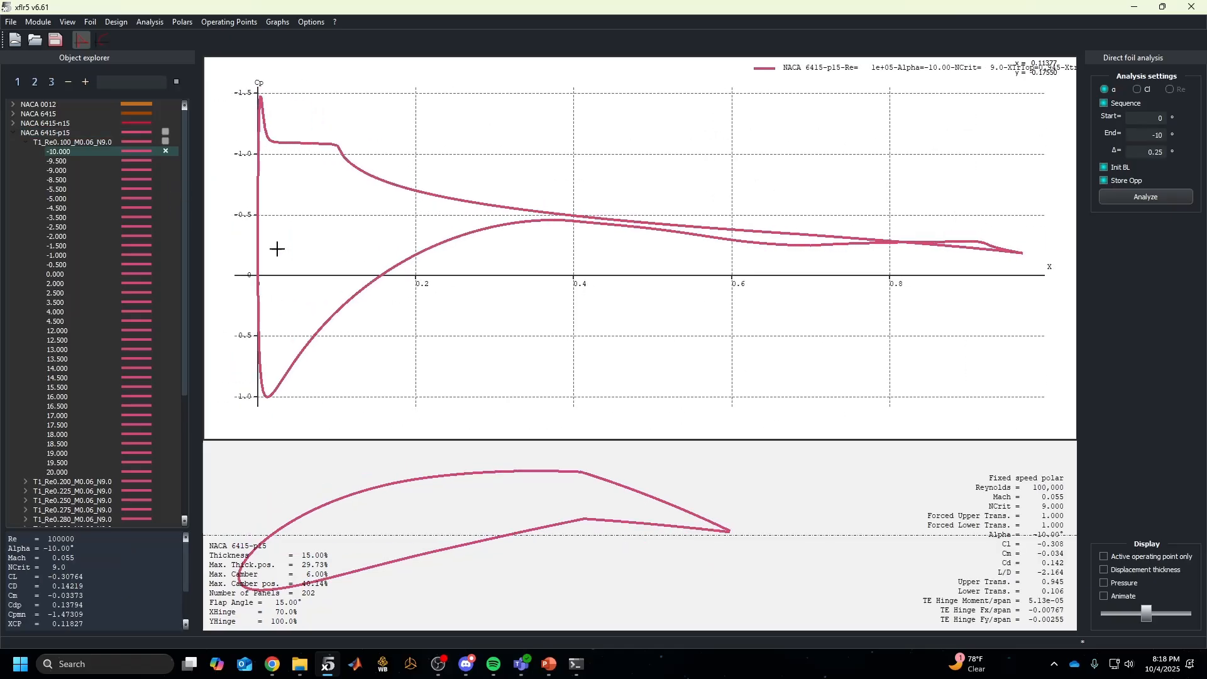
click(165, 151)
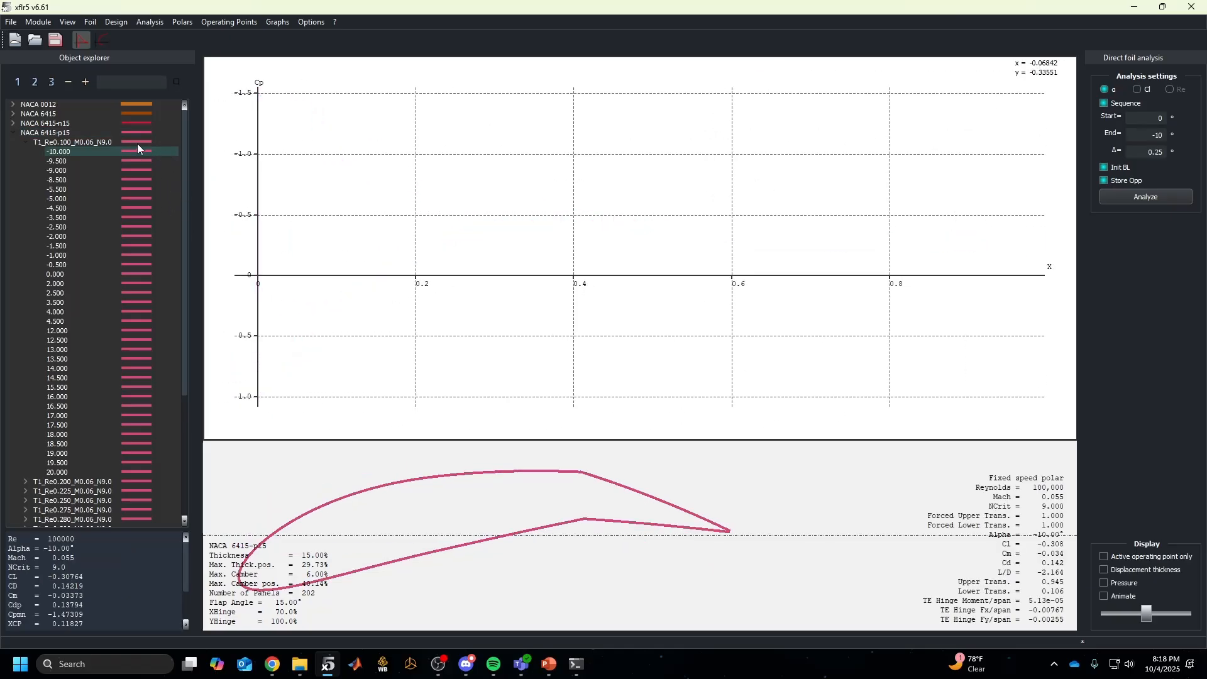
scroll(139, 320, down, 1)
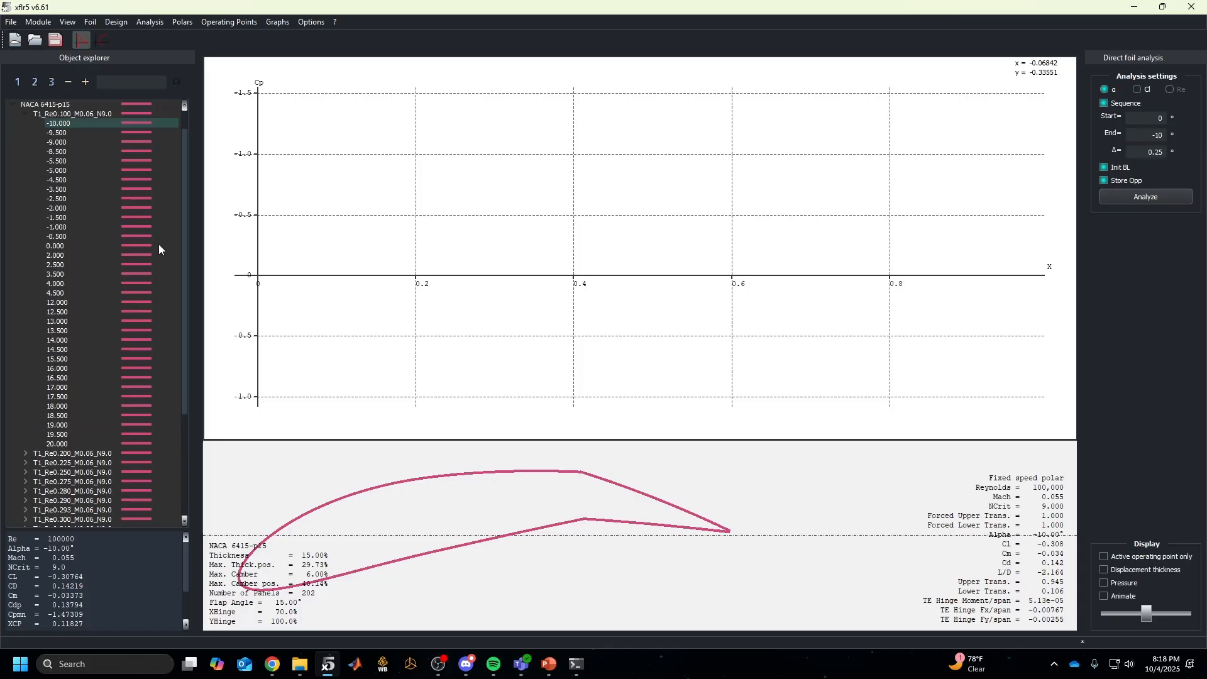
click(14, 106)
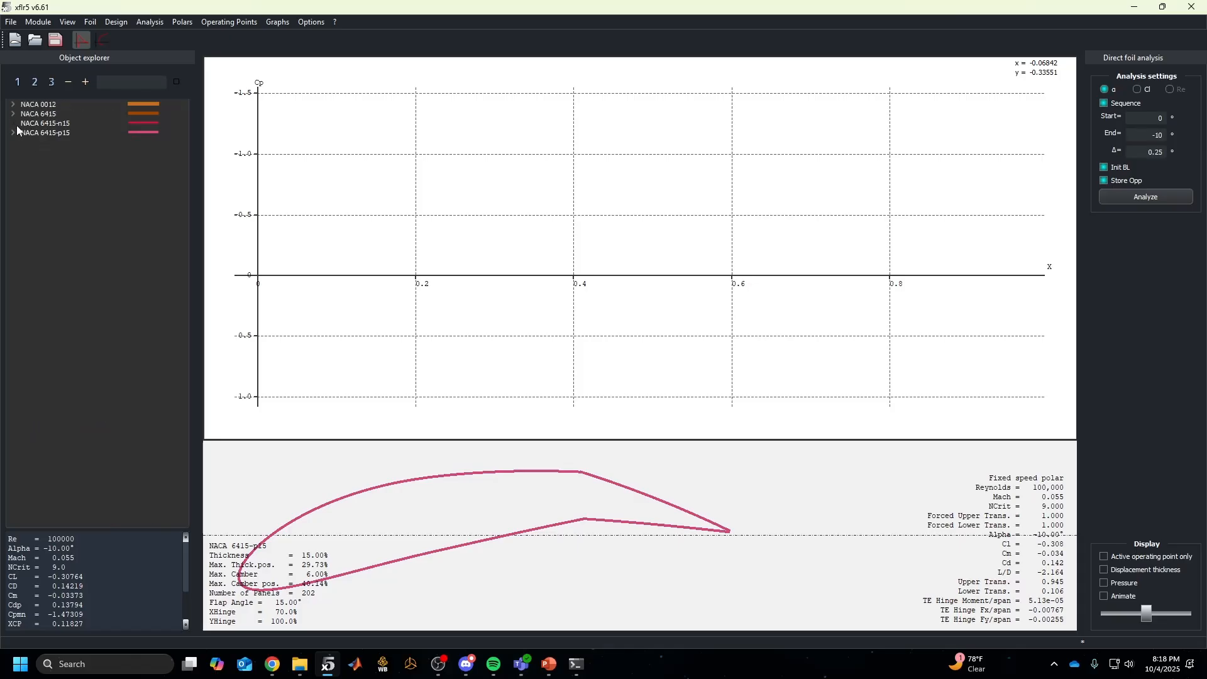
Display the 5.000° Cp curve of NACA 0012 from polar T1_Re0.293_M0.06_N9.0
click(11, 105)
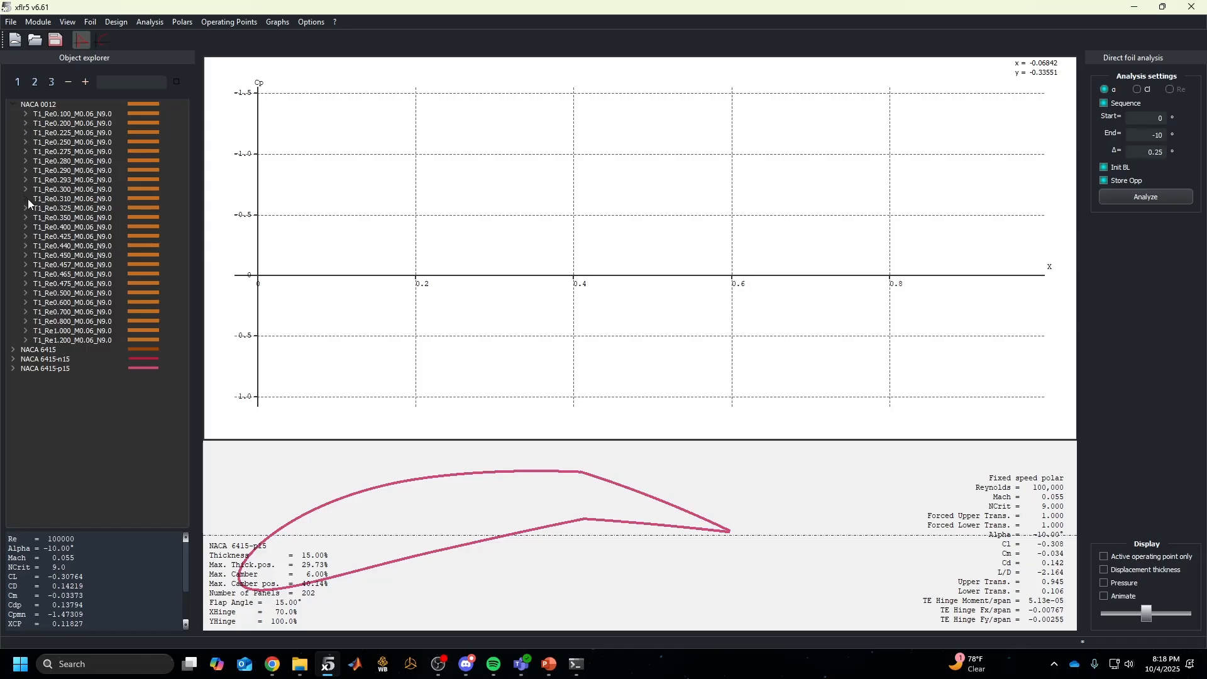
click(25, 180)
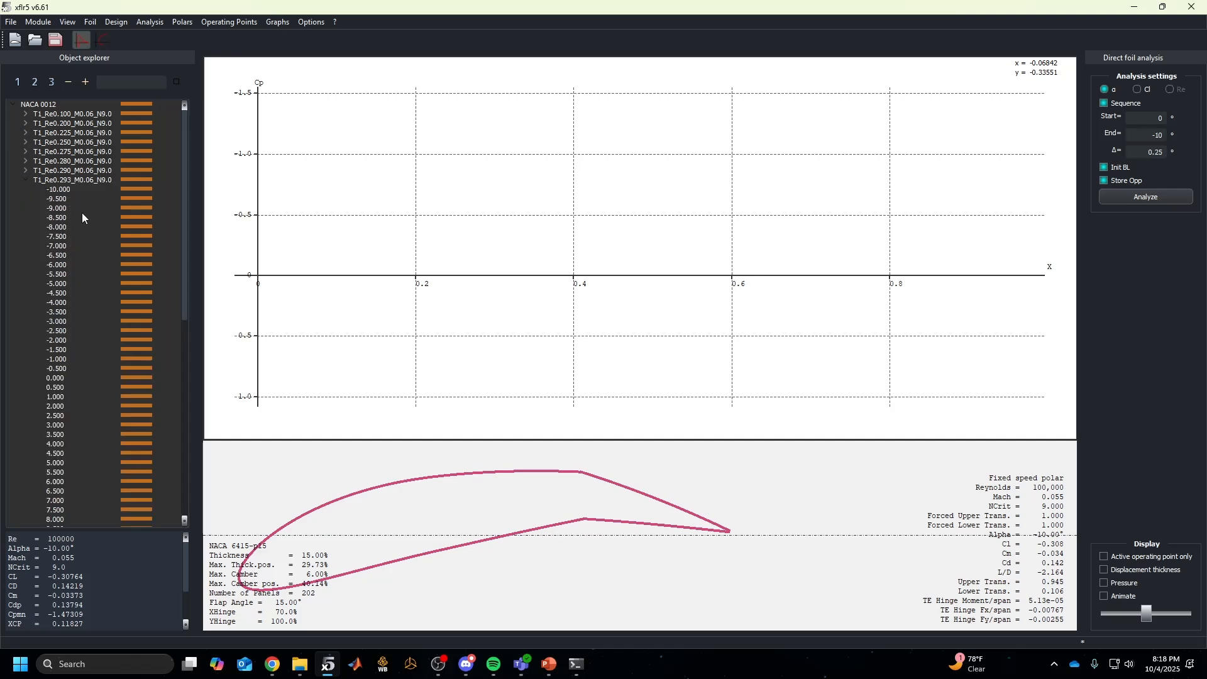
scroll(88, 306, down, 2)
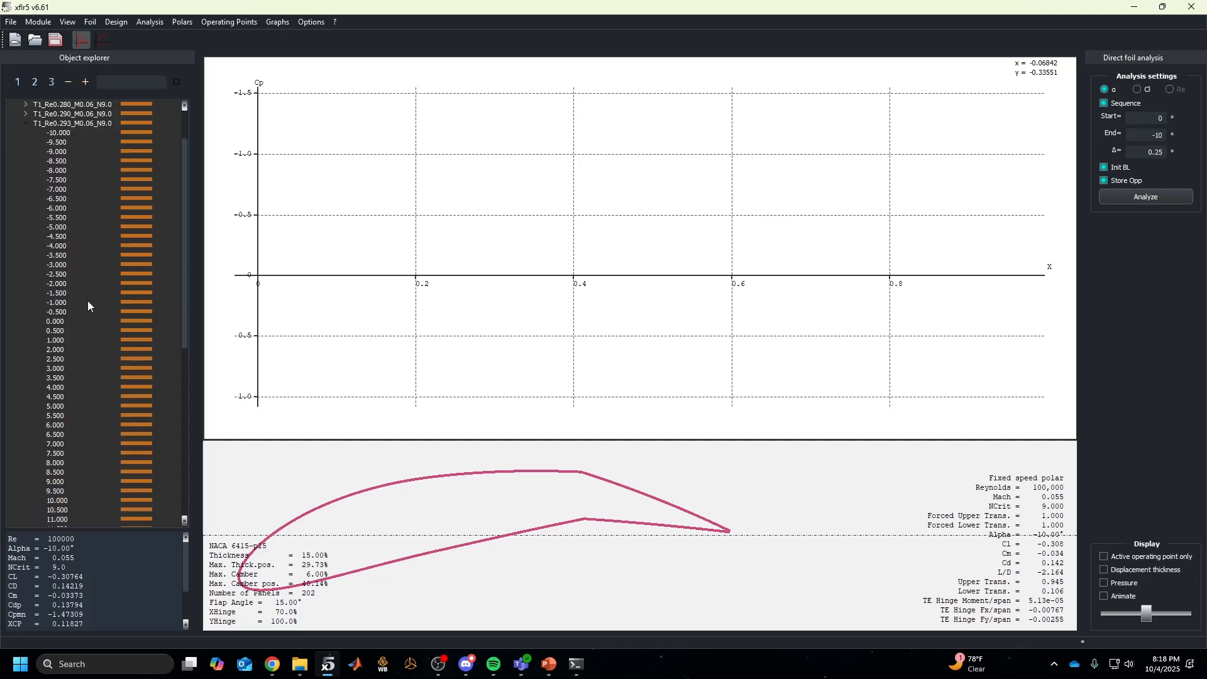
click(130, 405)
right_click(460, 333)
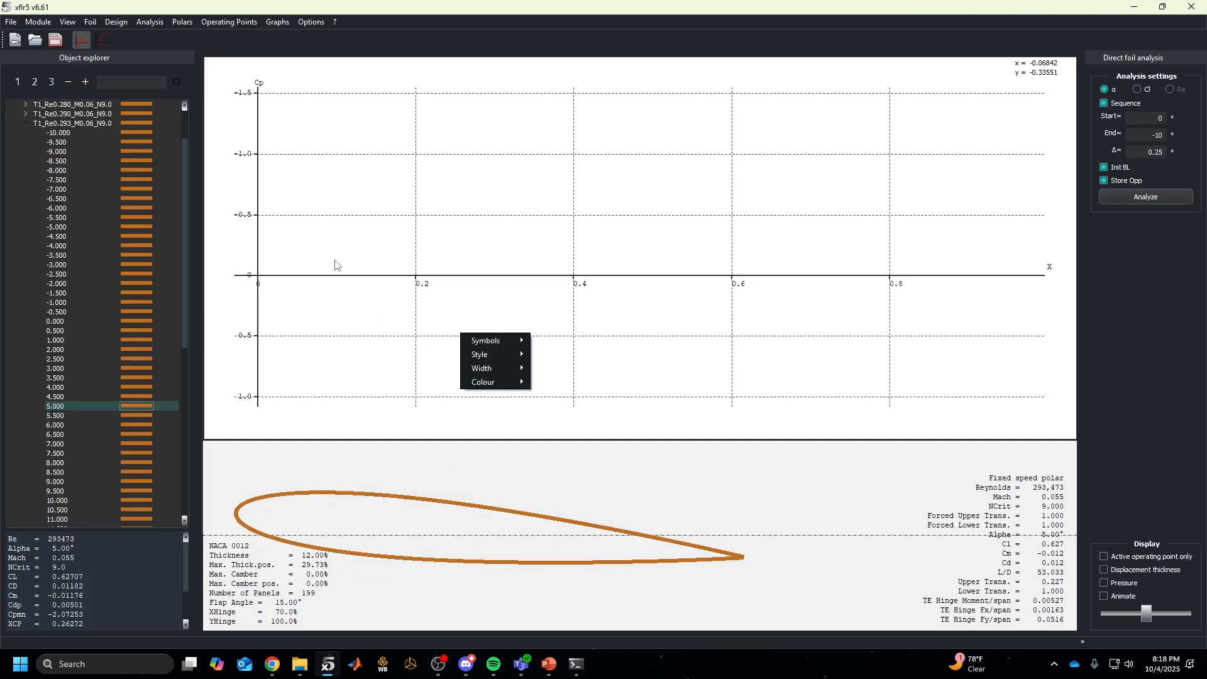
click(167, 406)
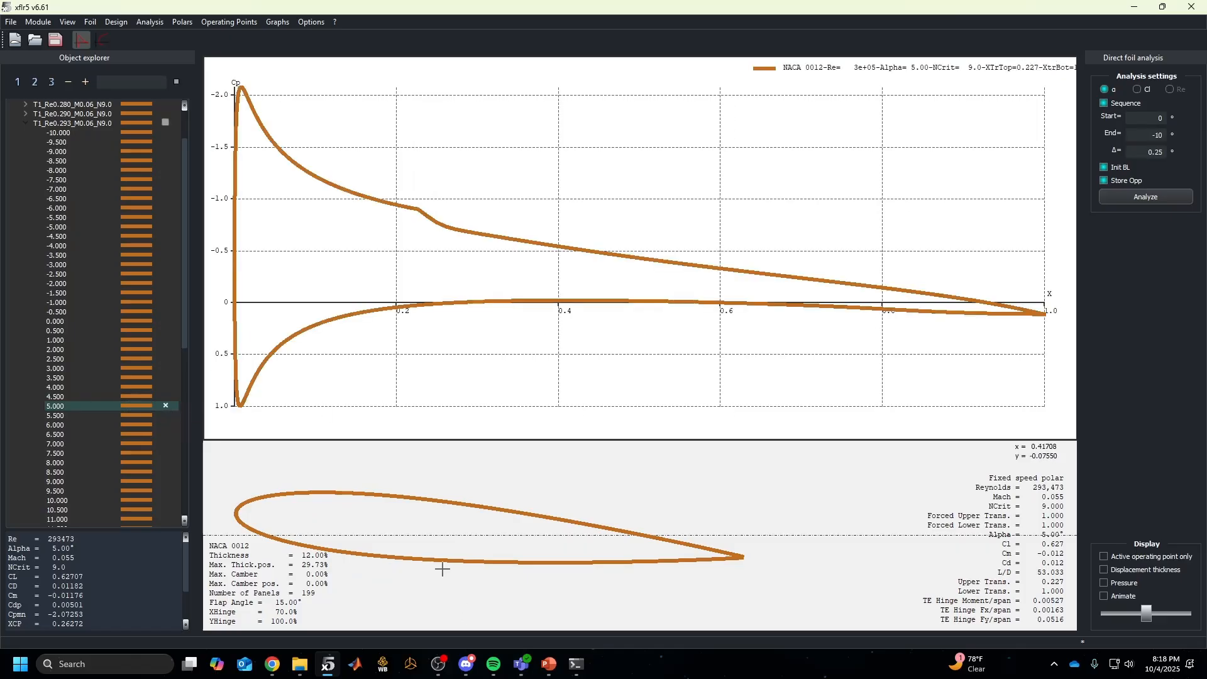
Examine the NACA 0012 foil and its Cp distribution at 5°, including the peak near the leading edge
drag(470, 542, 541, 522)
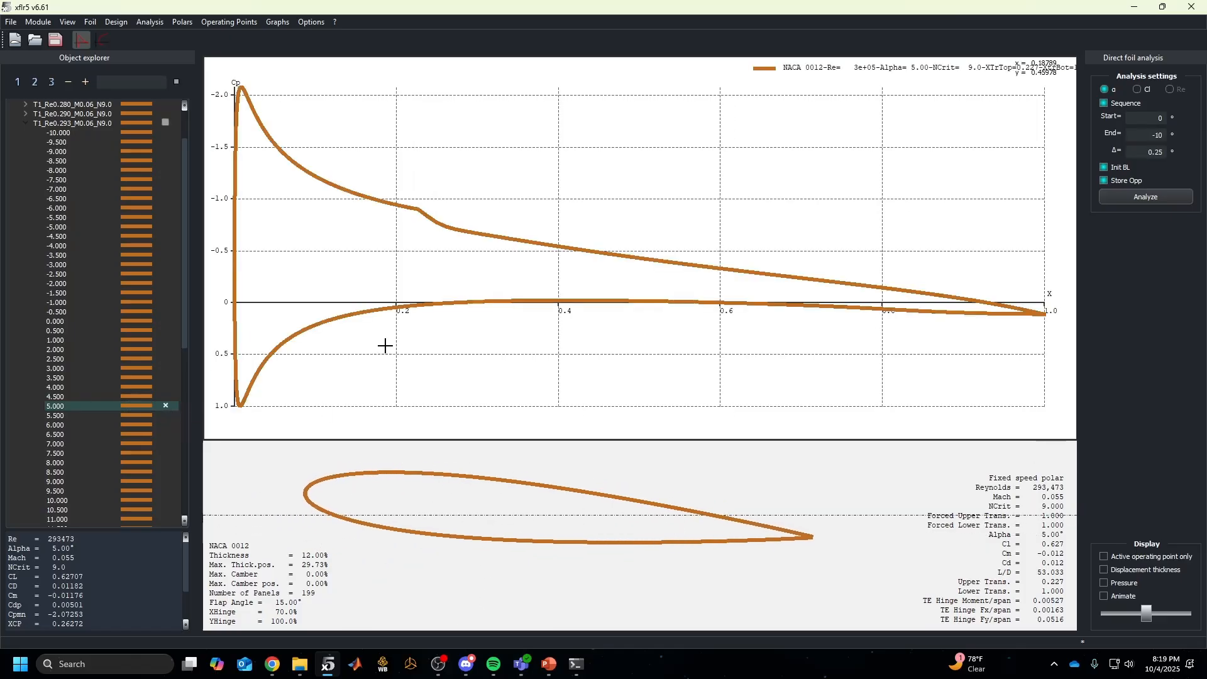
scroll(388, 333, down, 3)
drag(392, 325, 402, 362)
scroll(382, 270, up, 2)
scroll(386, 271, down, 2)
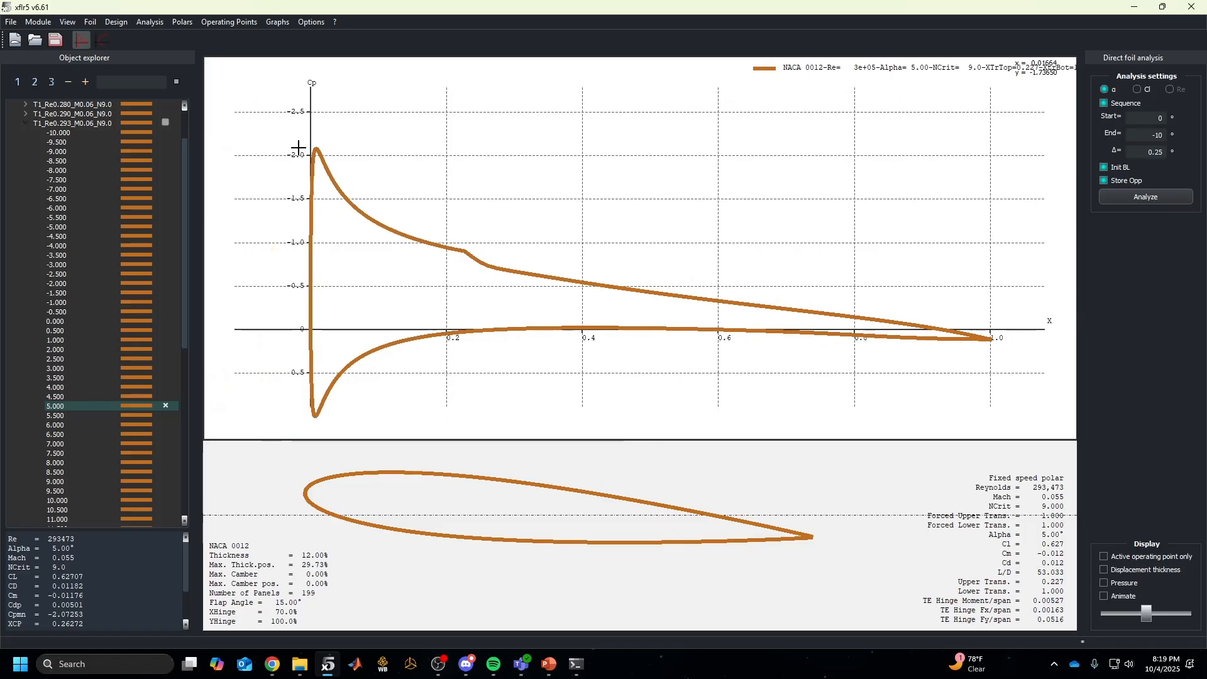
drag(303, 171, 310, 167)
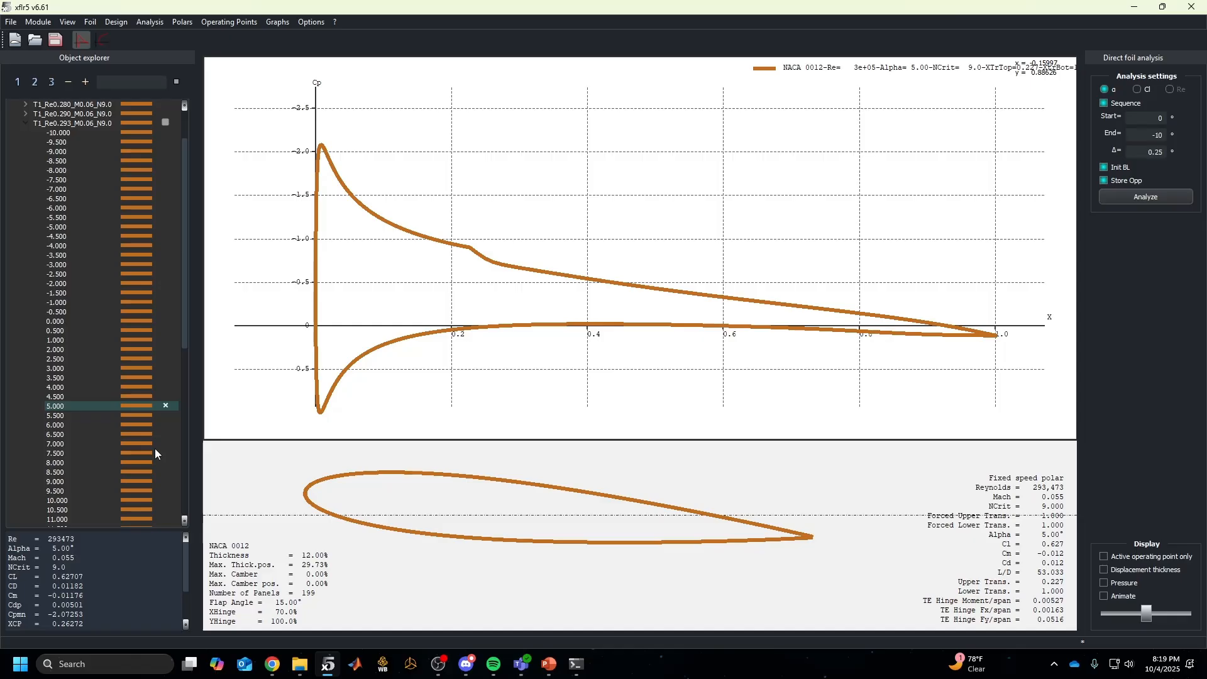
Add the 0.000° Cp curve of the same NACA 0012 polar to the graph beside the 5.000° curve
right_click(142, 322)
scroll(440, 320, up, 2)
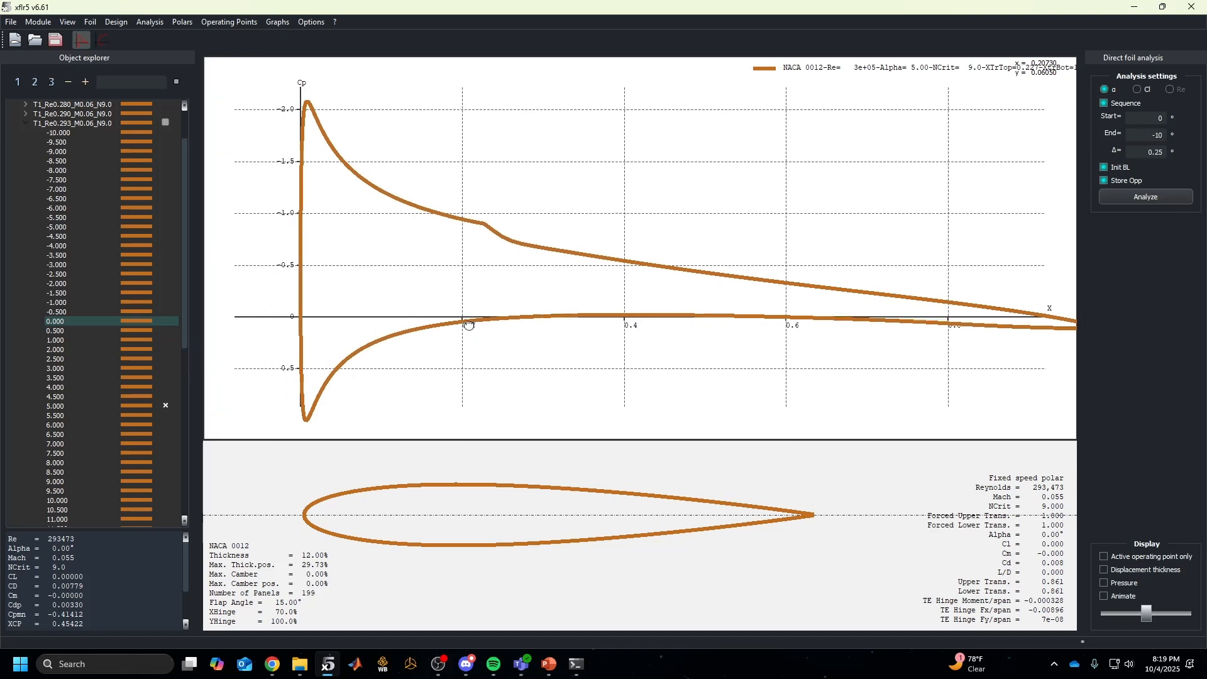
scroll(469, 325, down, 3)
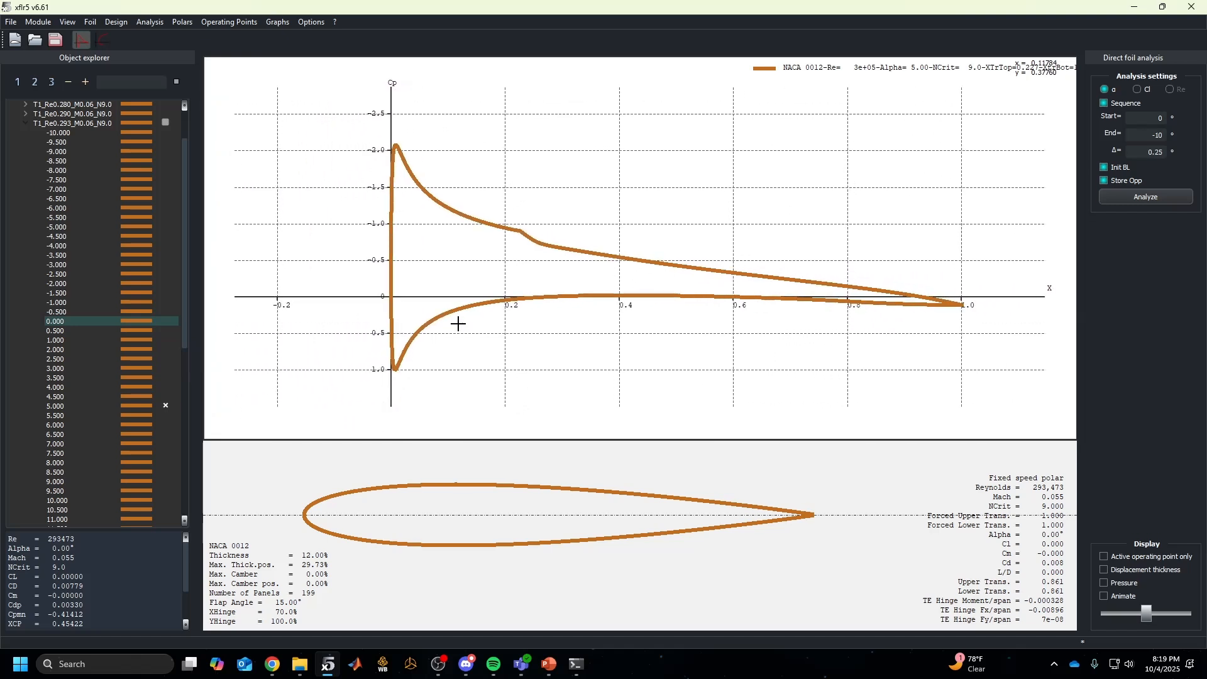
click(142, 310)
click(133, 289)
right_click(124, 292)
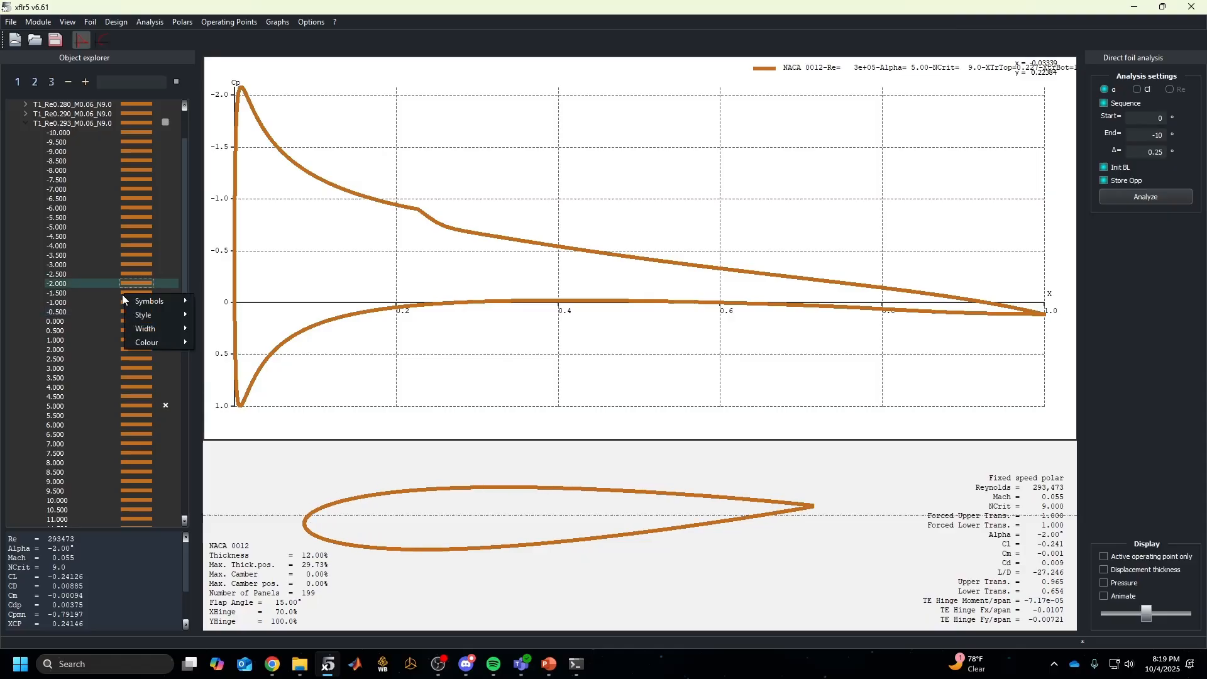
click(379, 356)
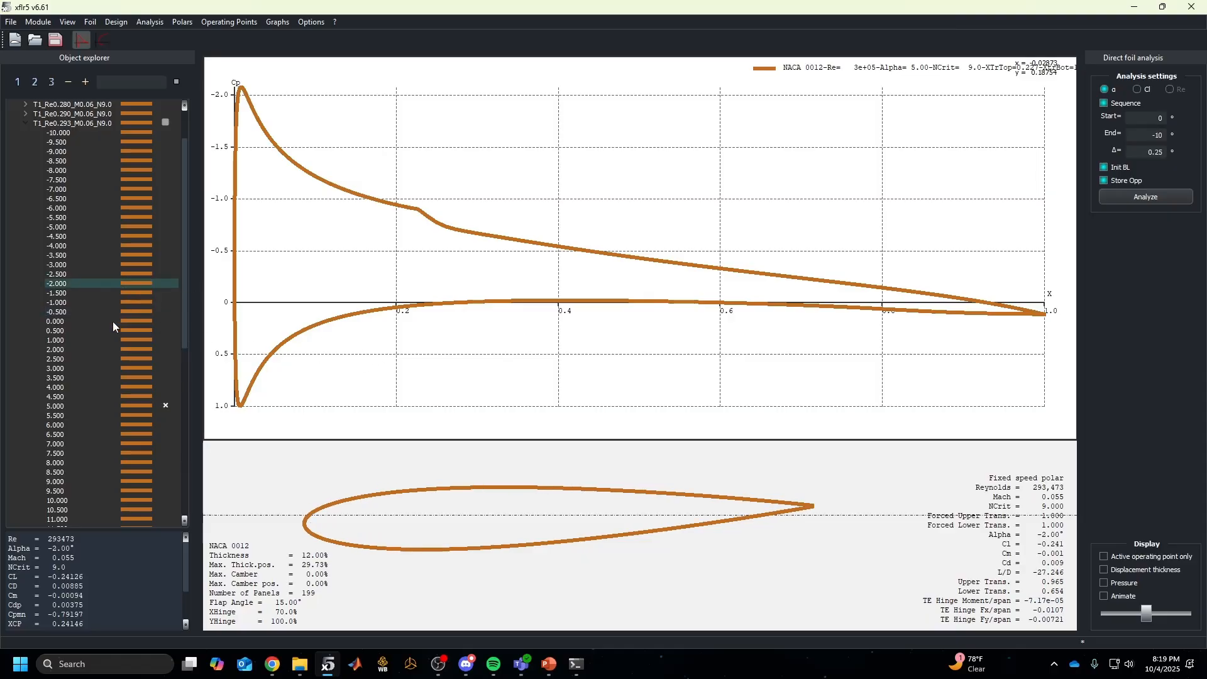
click(166, 322)
click(167, 320)
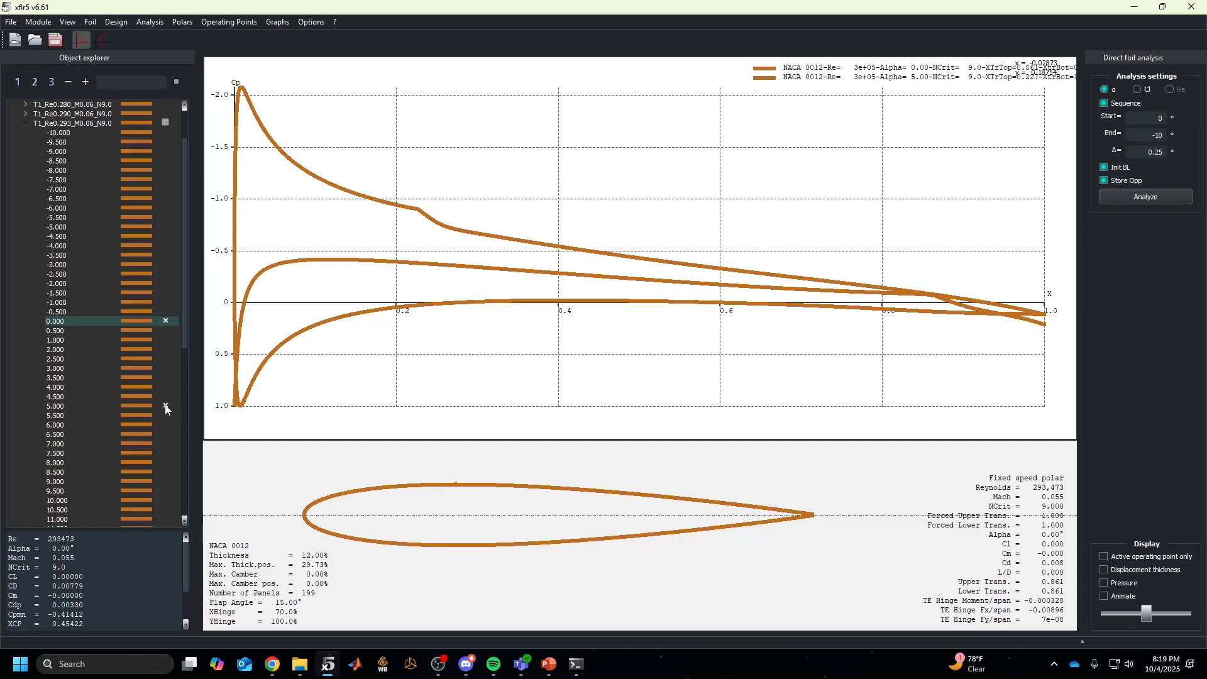
Hide the 5.000° curve, select the 0.000° operating point and examine its Cp curve on its own
mouse_move(445, 273)
mouse_down()
mouse_move(461, 299)
mouse_move(462, 272)
mouse_up()
scroll(463, 291, down, 9)
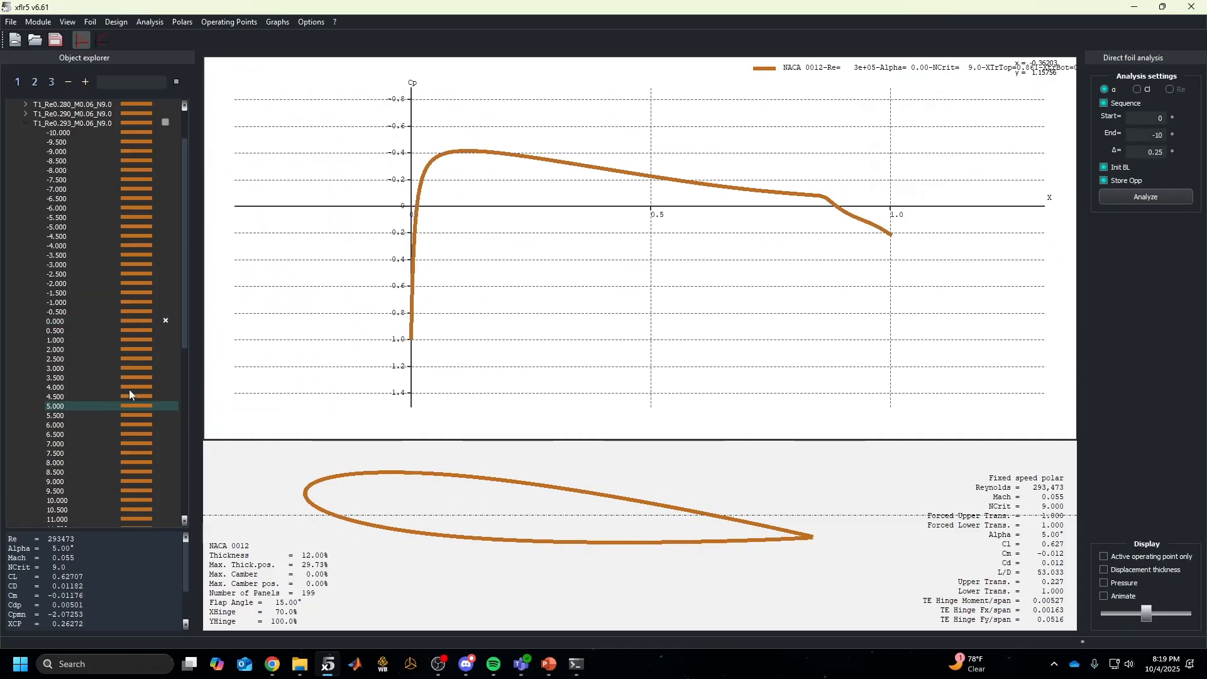
click(78, 315)
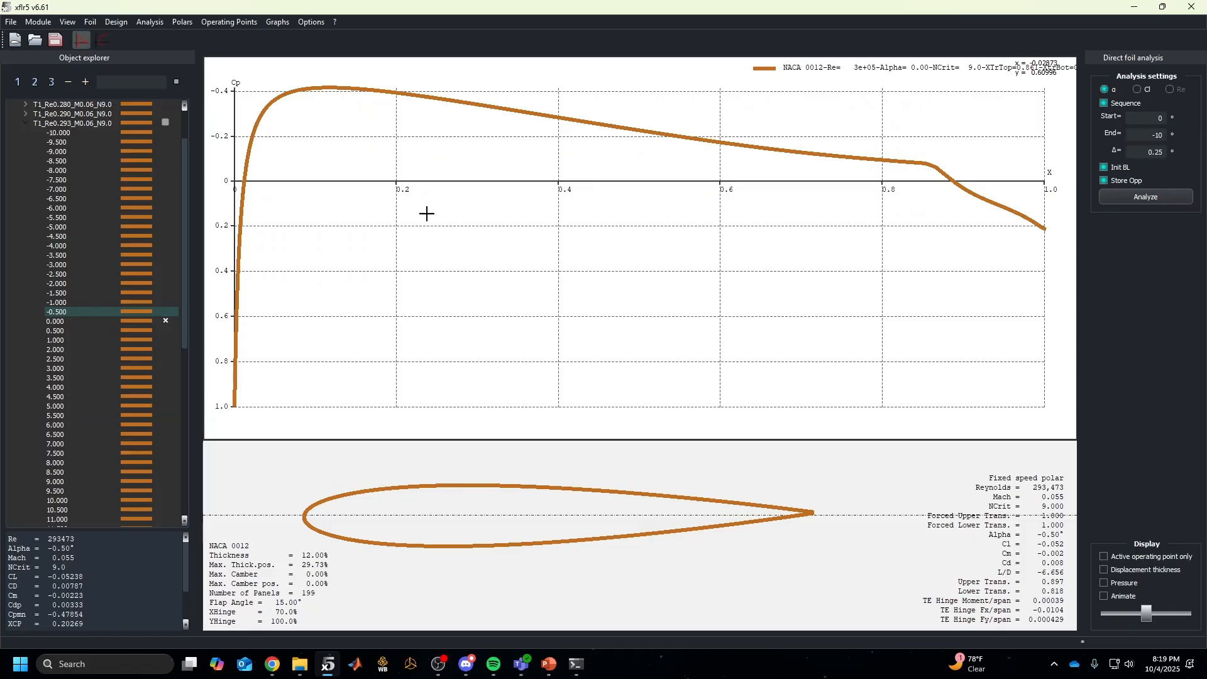
key(Down)
scroll(431, 266, down, 5)
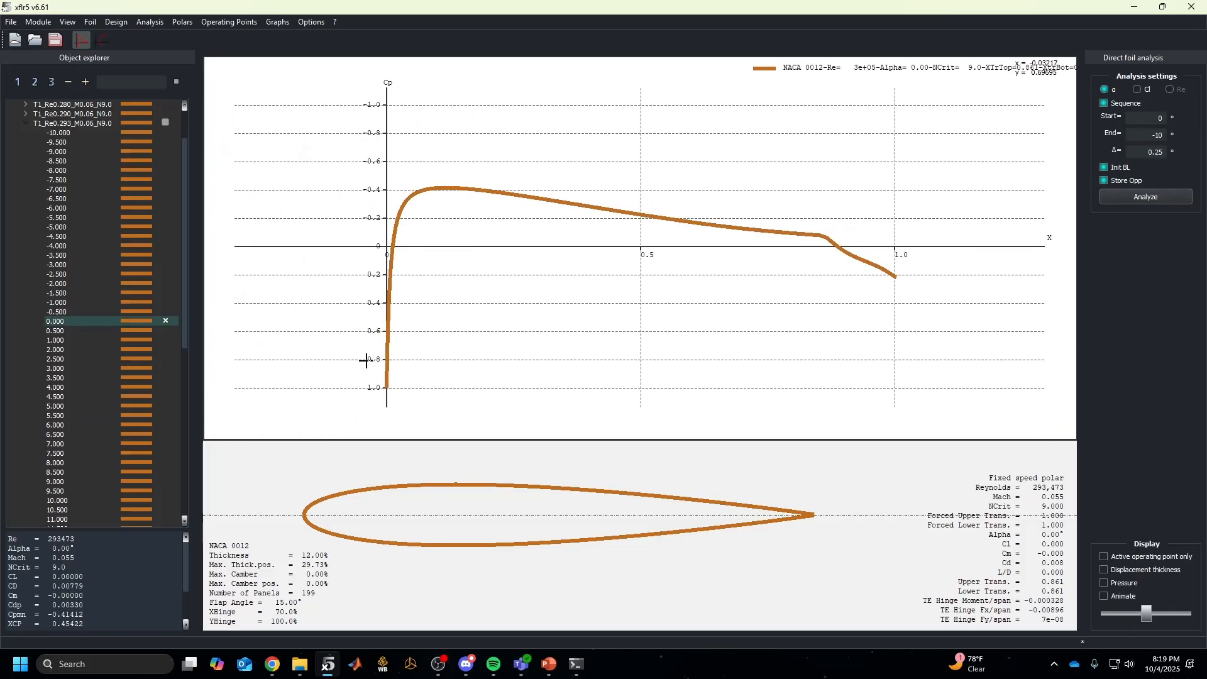
Display the 2.000°, 0.500° and 0.000° Cp curves of the T1_Re0.293_M0.06_N9.0 polar together for comparison
click(165, 322)
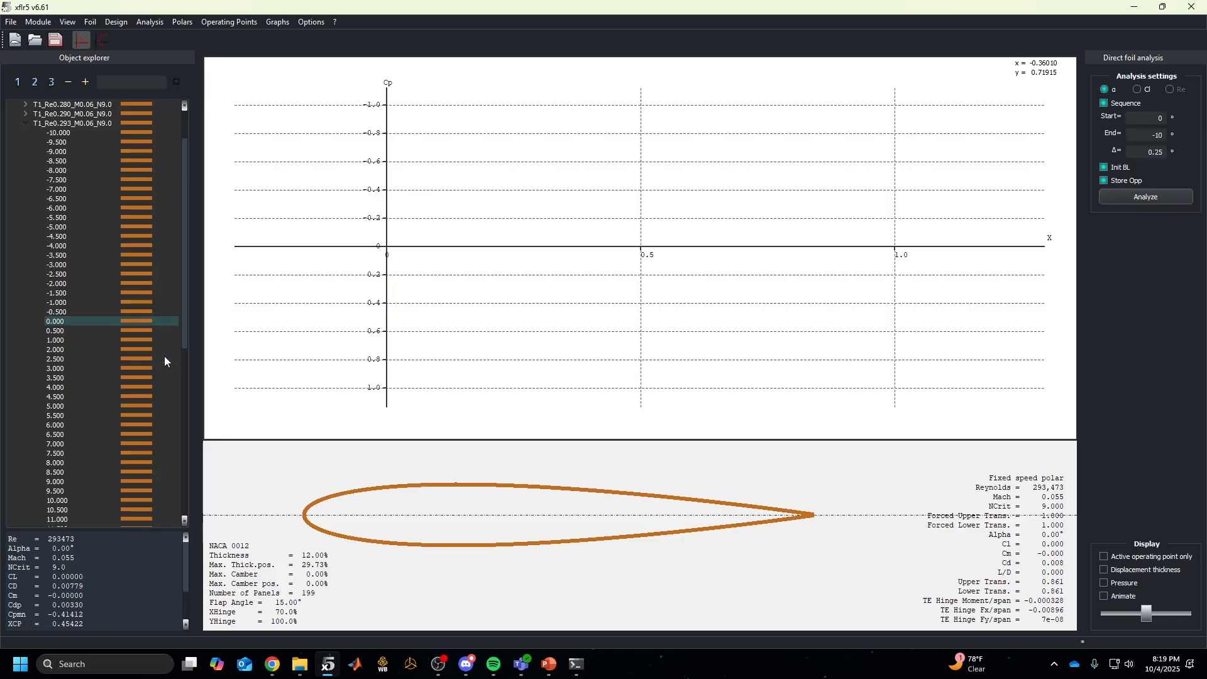
click(165, 349)
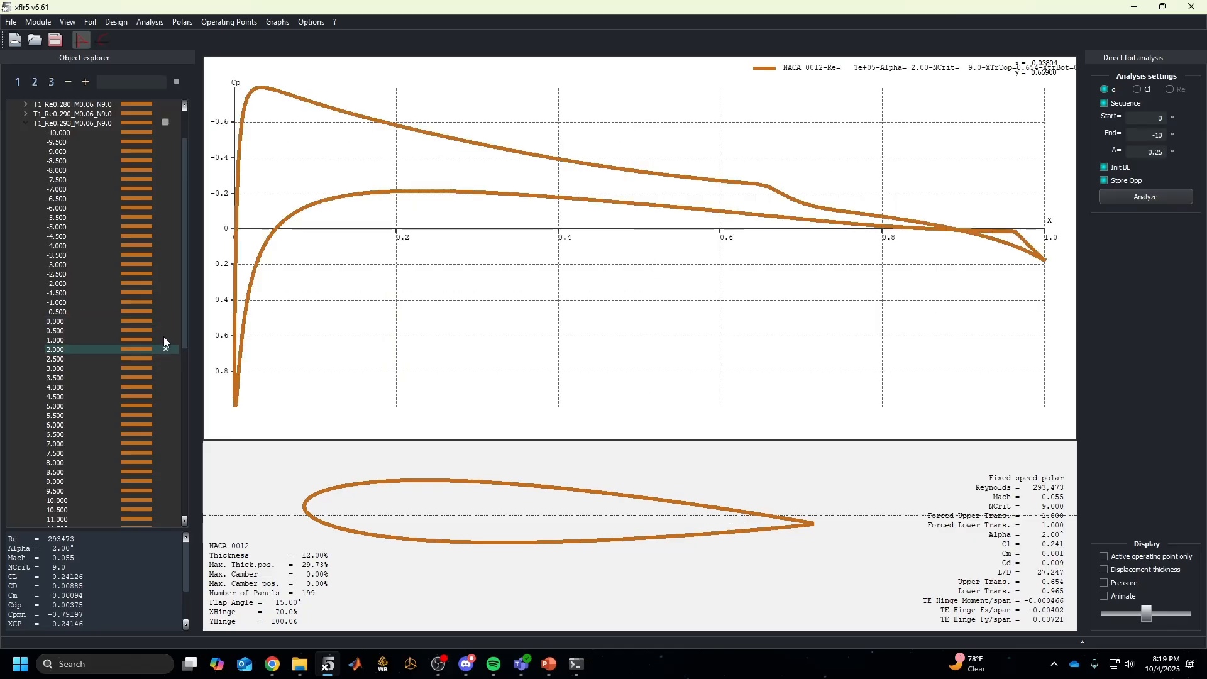
click(165, 331)
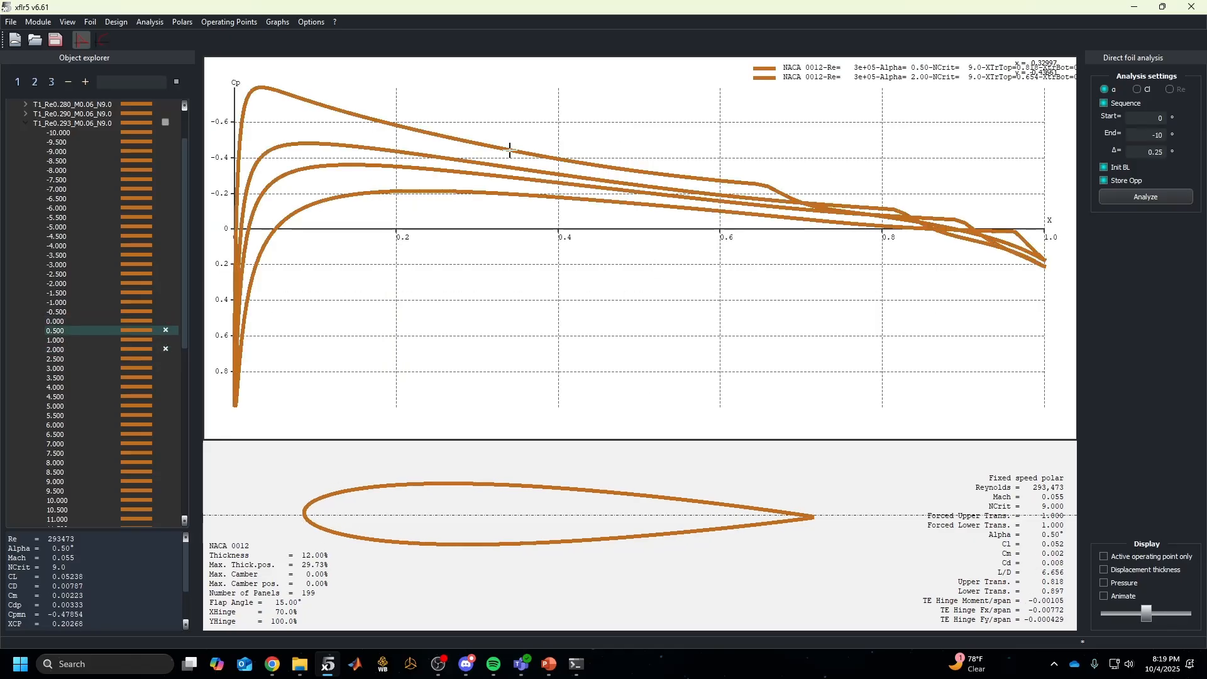
click(165, 321)
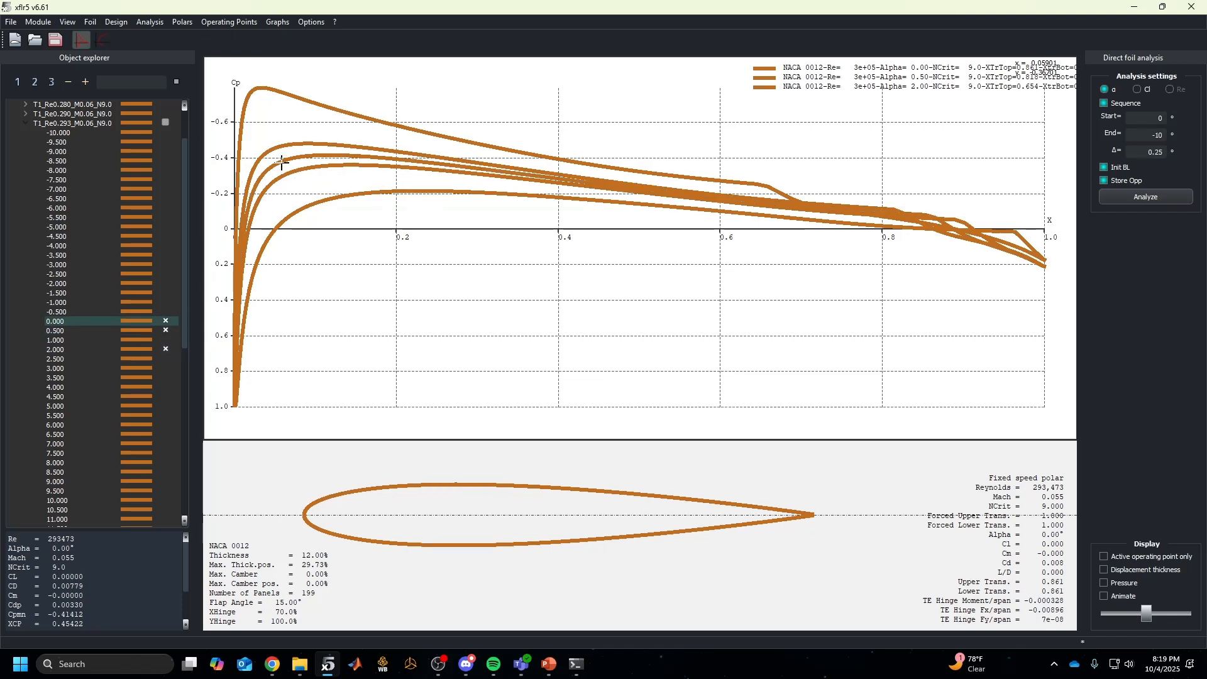
Hide the 0.000°, 0.500° and 2.000° Cp curves of NACA 0012 to clear the graph
click(167, 326)
click(166, 330)
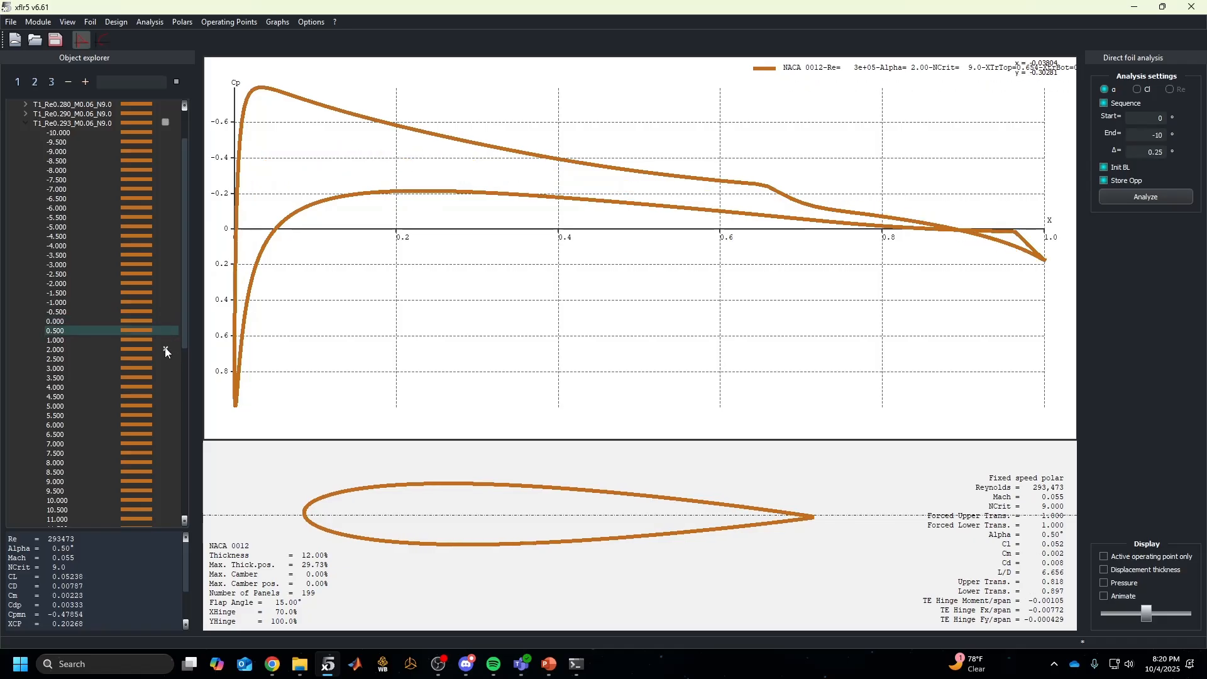
click(165, 348)
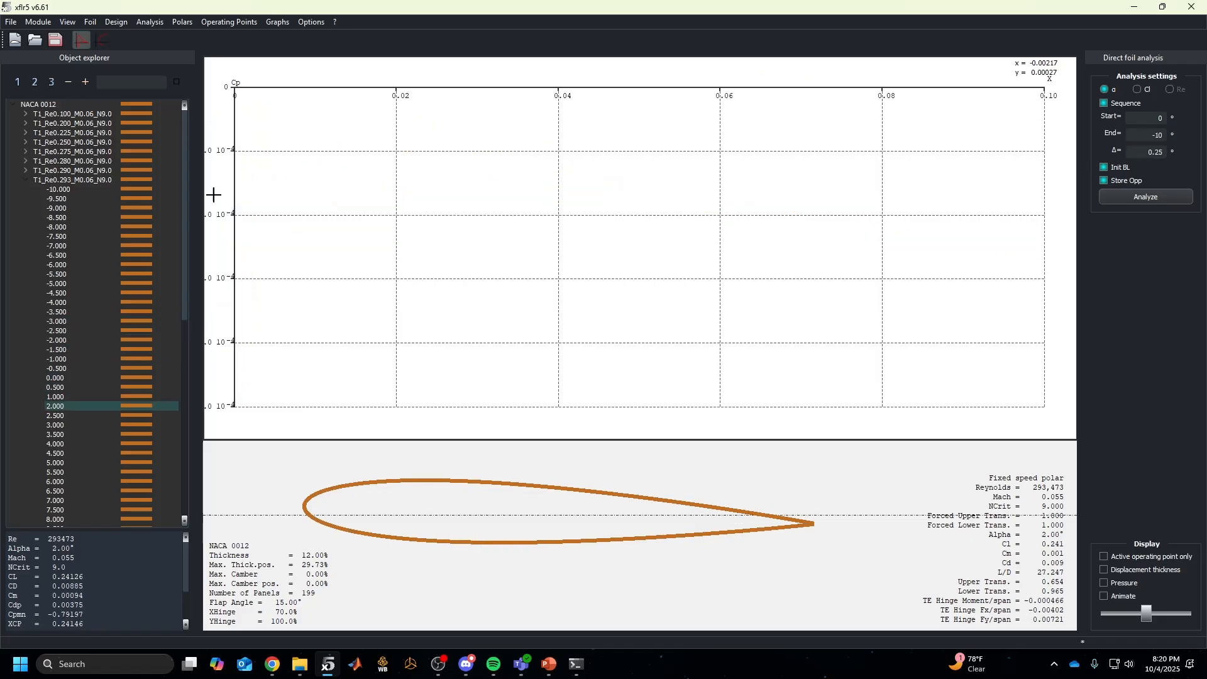
Switch to the polar graphs and display all polars of NACA 0012, NACA 6415, NACA 6415-n15 and NACA 6415-p15
click(103, 39)
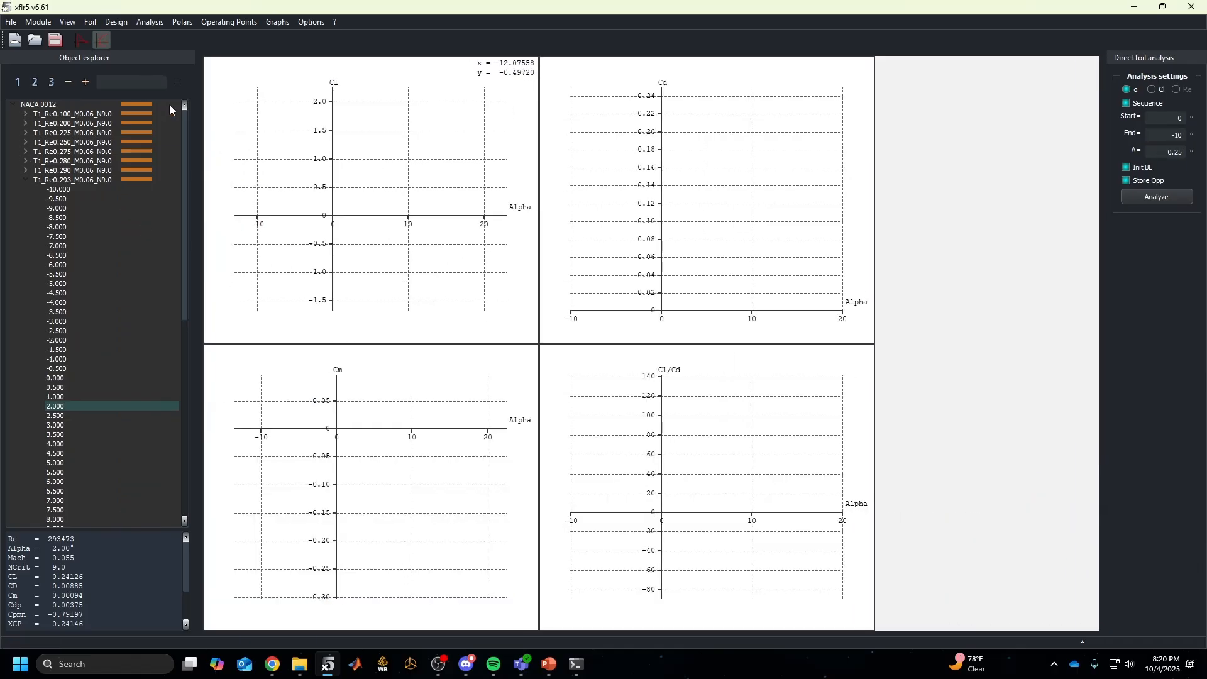
click(13, 106)
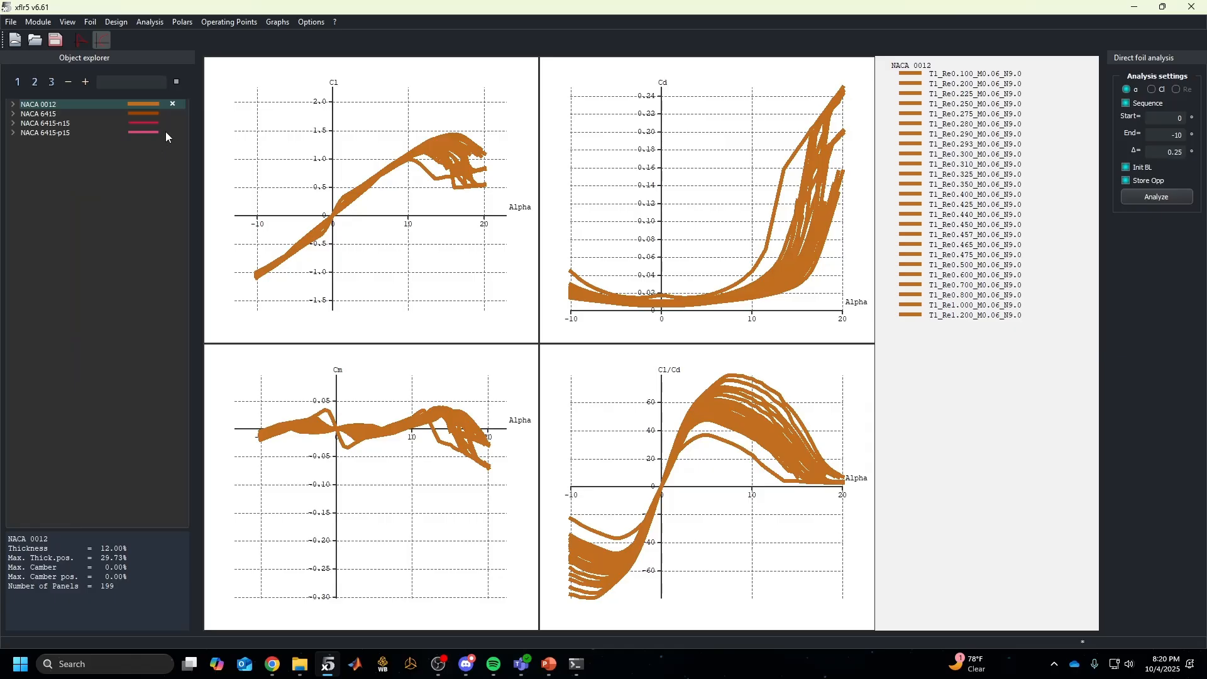
click(169, 132)
click(170, 123)
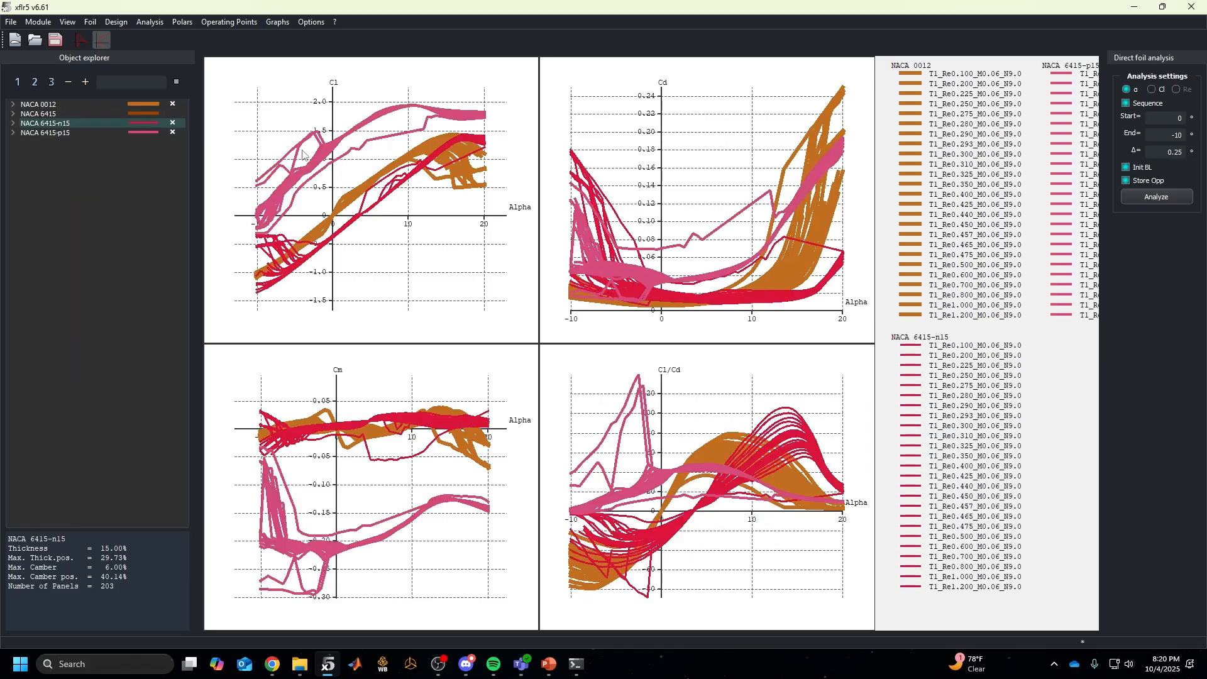
click(171, 114)
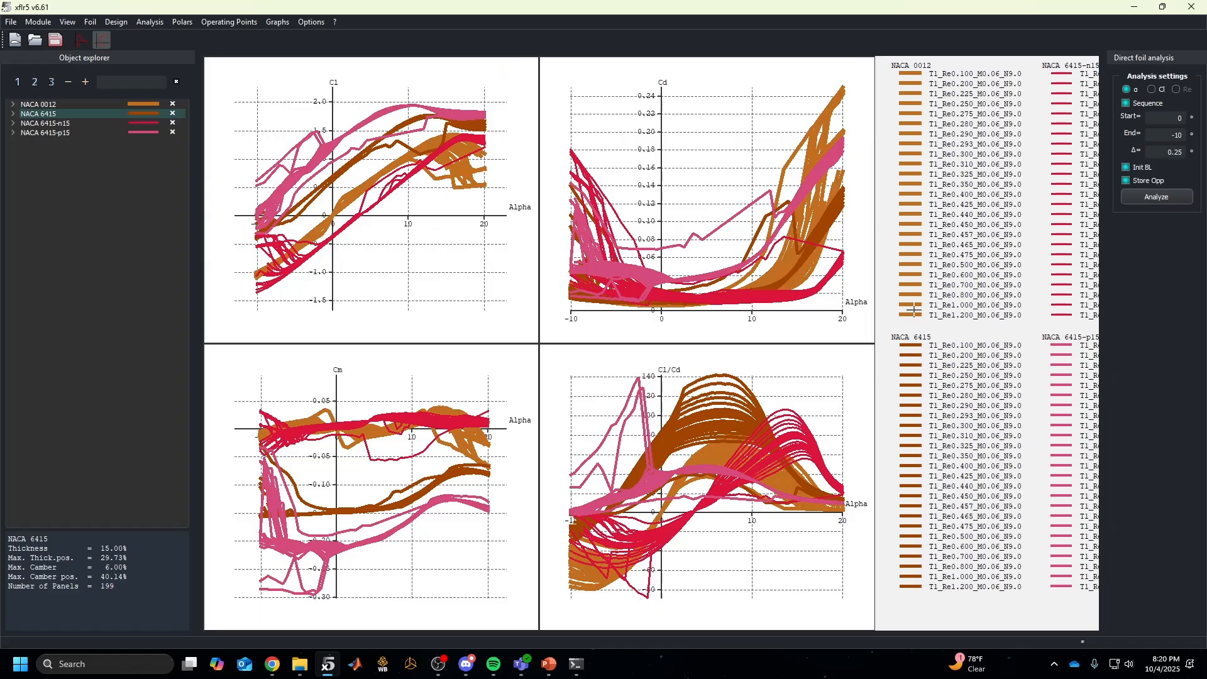
Switch to the Wing and Plane Design module and try its 3D and Cp views
click(39, 23)
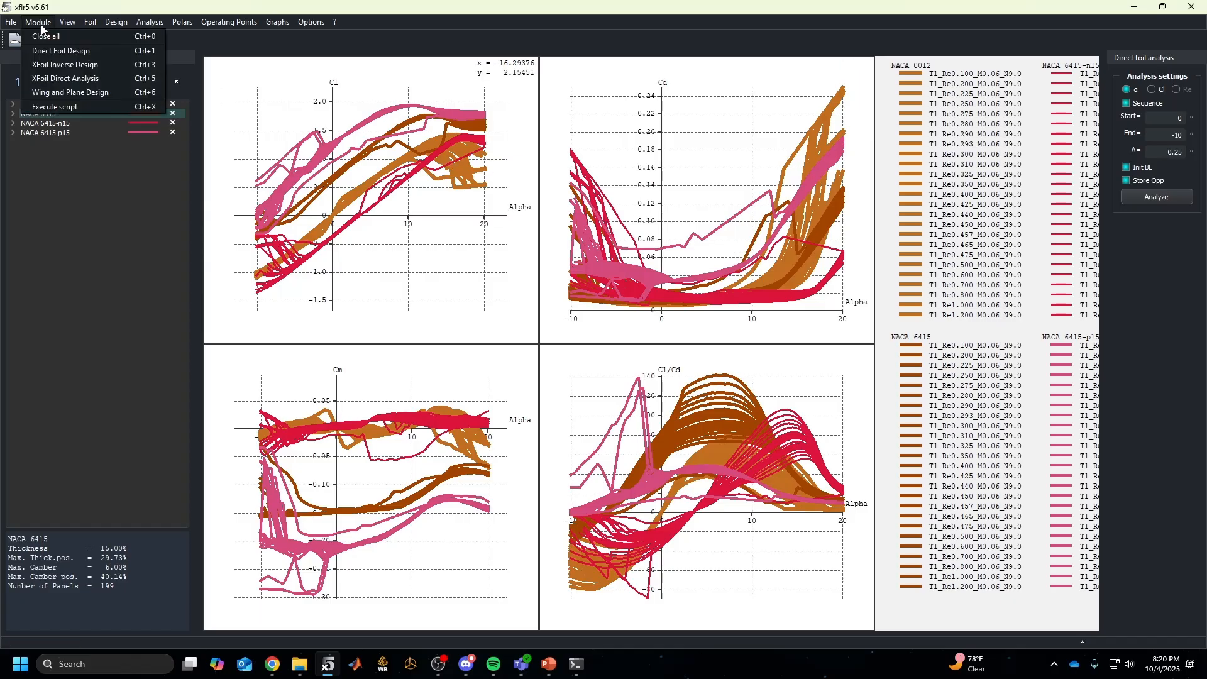
click(62, 93)
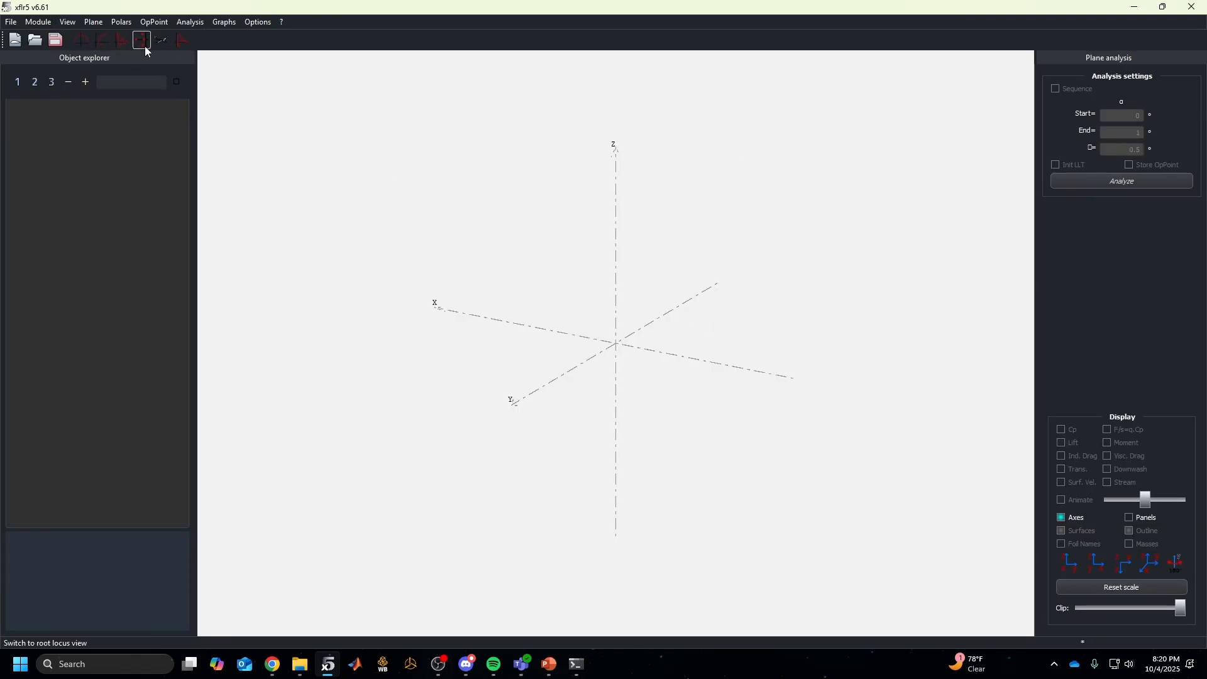
click(181, 42)
click(162, 40)
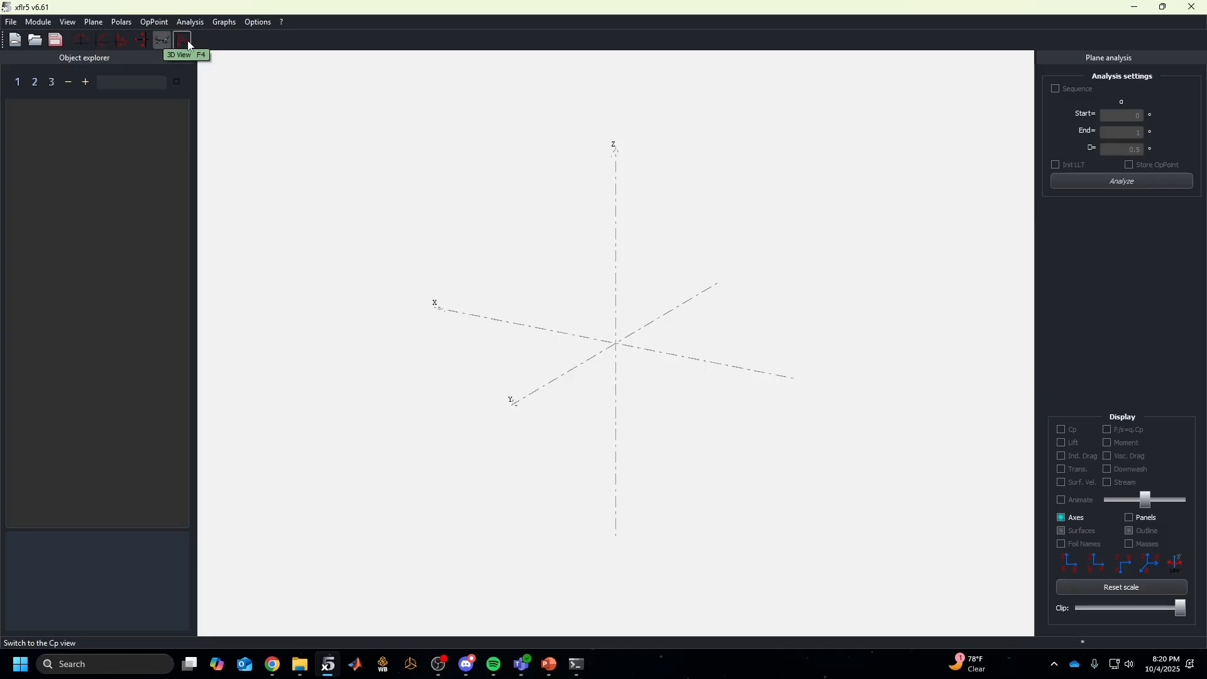
drag(594, 282, 555, 313)
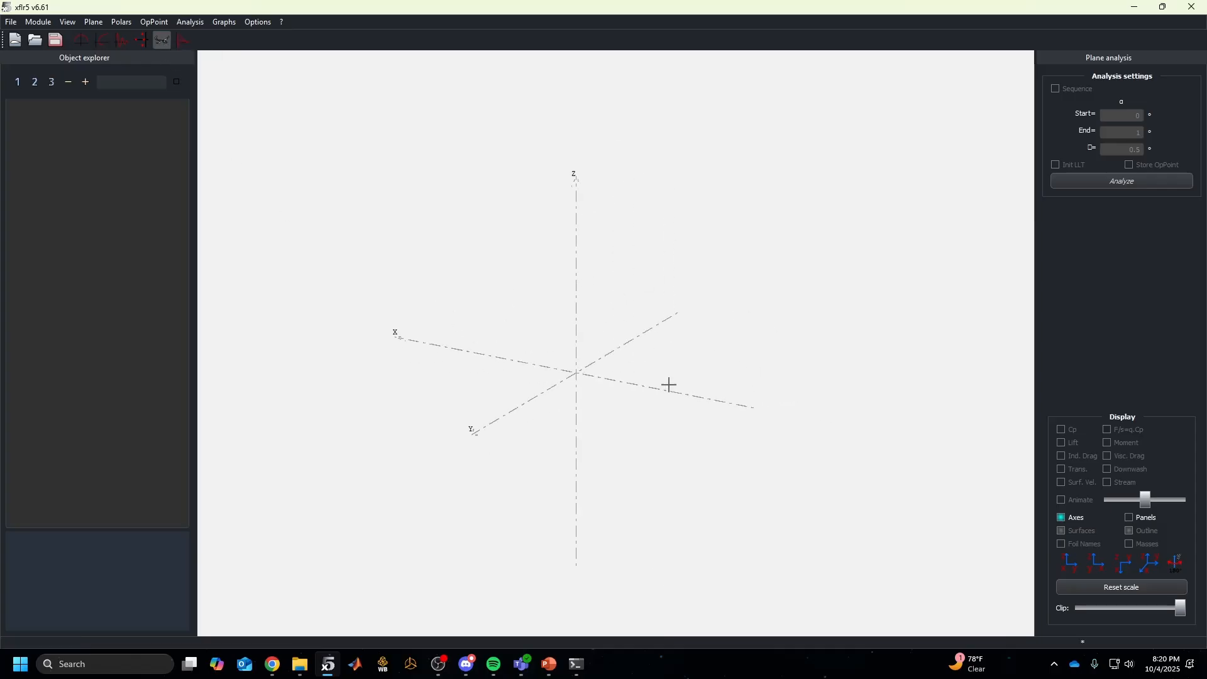
drag(617, 376, 679, 354)
drag(679, 354, 573, 369)
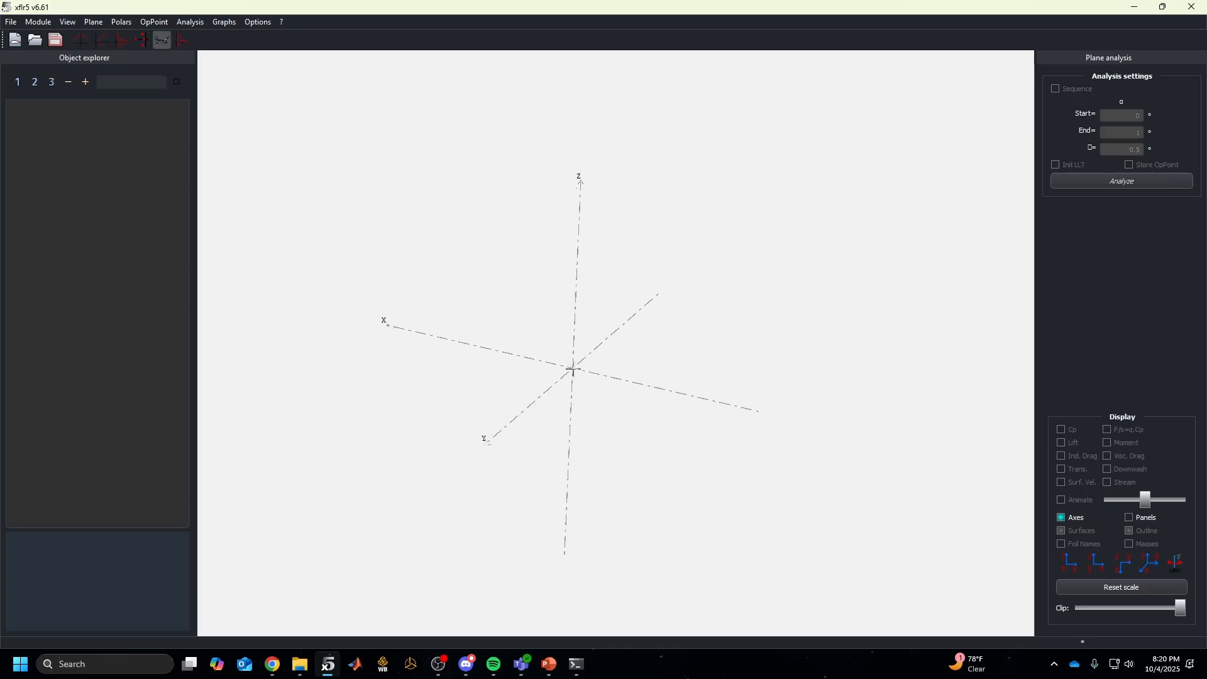
right_click(587, 368)
drag(584, 327, 626, 347)
drag(677, 387, 422, 195)
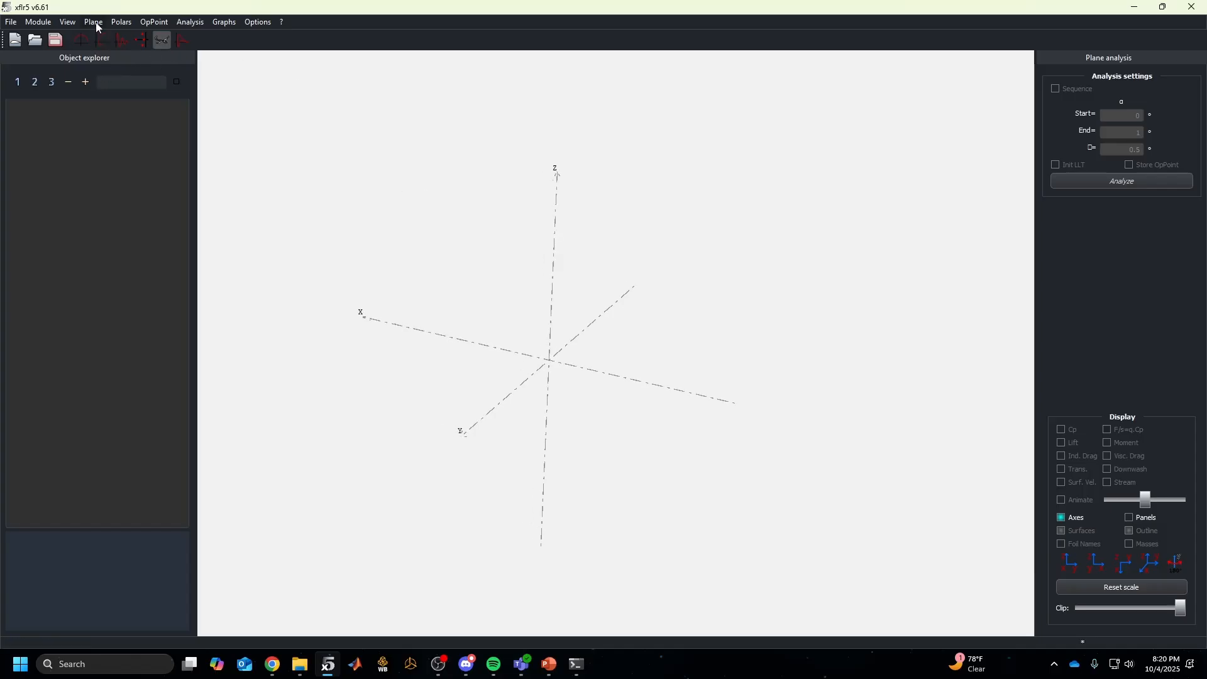
drag(424, 262, 438, 259)
Start defining a new plane and examine the default wing, elevator and fin layout from several angles
click(93, 22)
click(500, 219)
drag(533, 140, 440, 130)
scroll(646, 279, up, 3)
scroll(645, 279, down, 5)
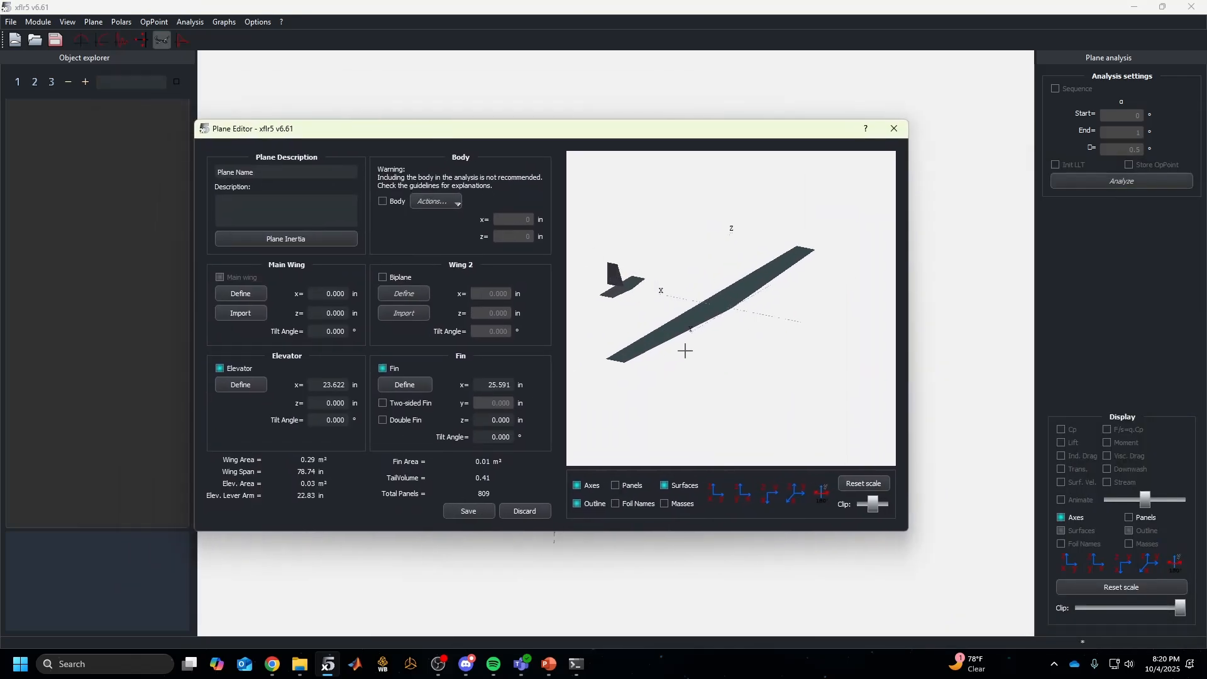
mouse_move(672, 331)
mouse_down()
mouse_move(697, 319)
mouse_move(673, 354)
mouse_move(729, 330)
mouse_move(660, 389)
mouse_move(676, 310)
mouse_up()
scroll(685, 350, down, 8)
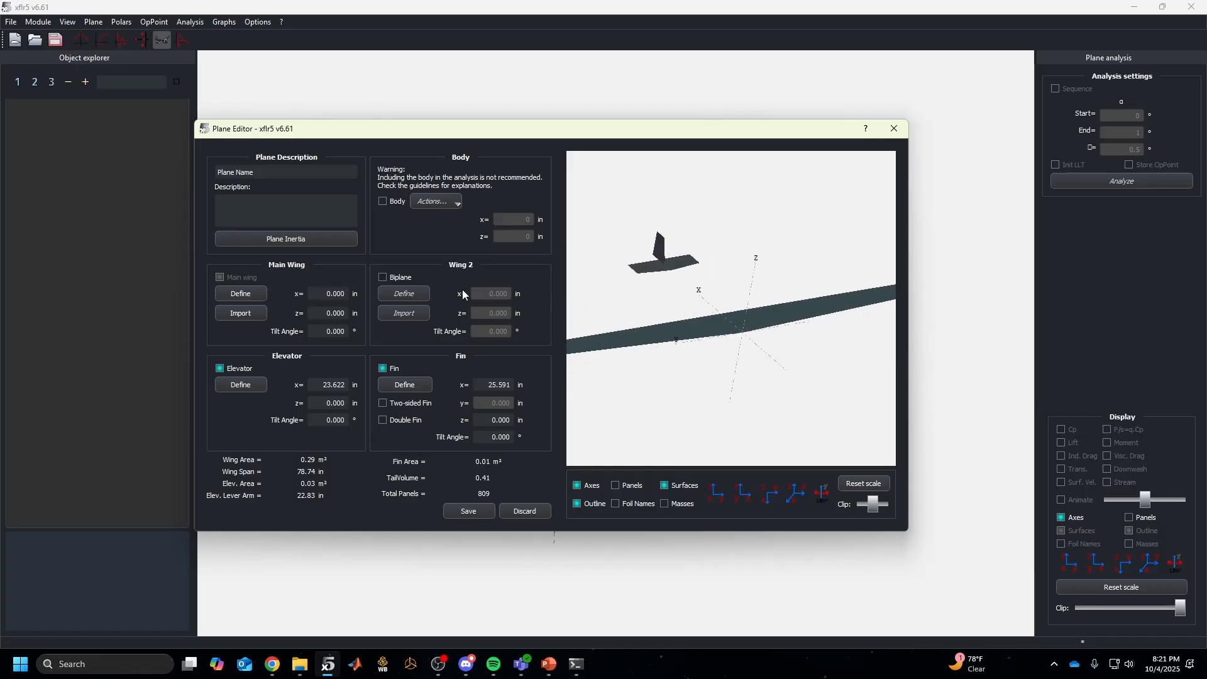
Try a biplane layout with the second wing at z = 5 in, and close the plane without saving
click(386, 277)
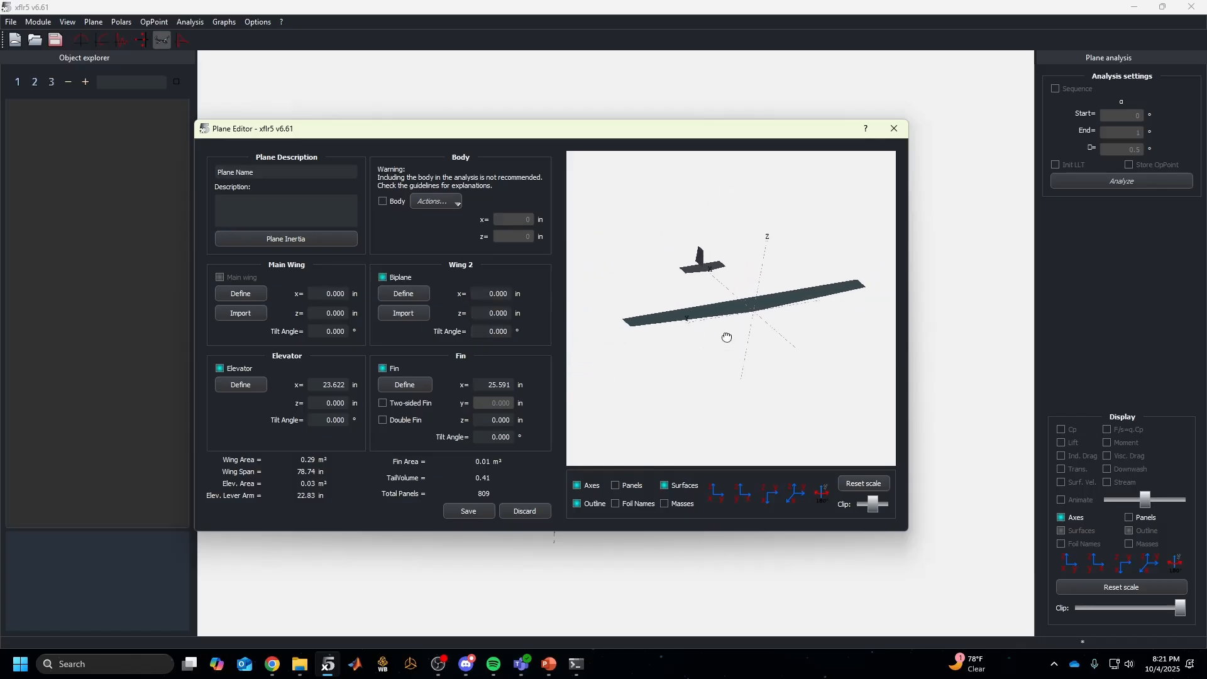
click(485, 316)
text(5)
key(Return)
drag(719, 342, 758, 313)
scroll(760, 324, up, 3)
scroll(763, 351, down, 12)
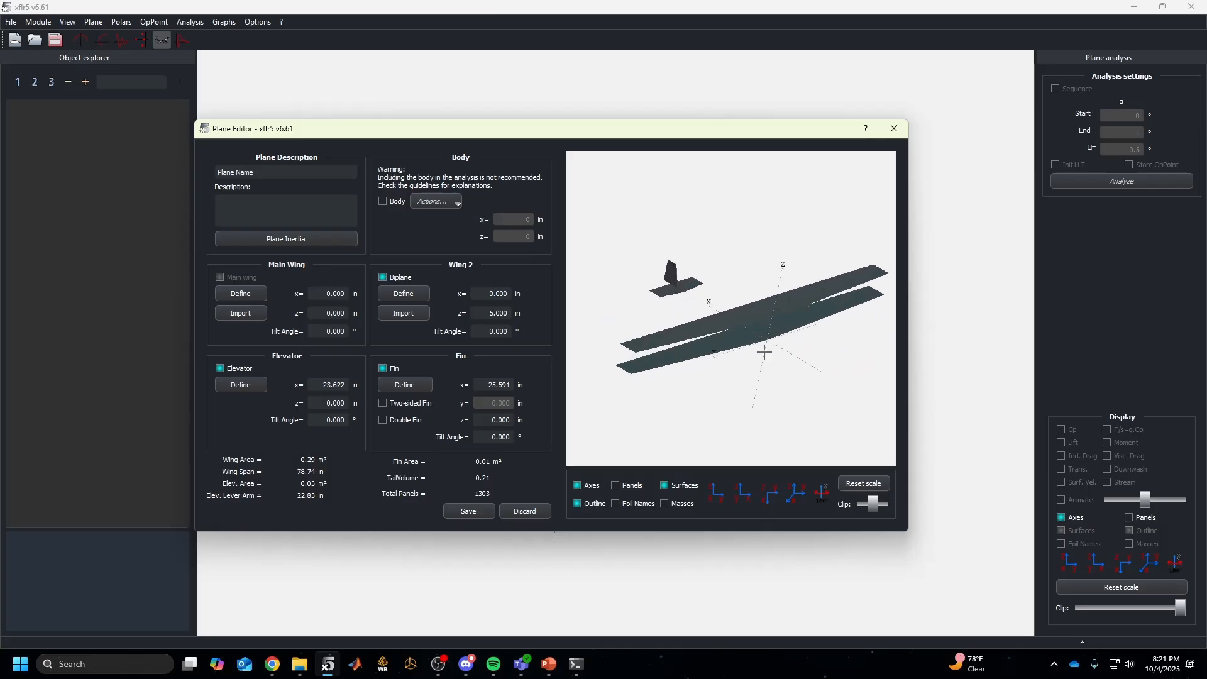
drag(763, 355, 764, 350)
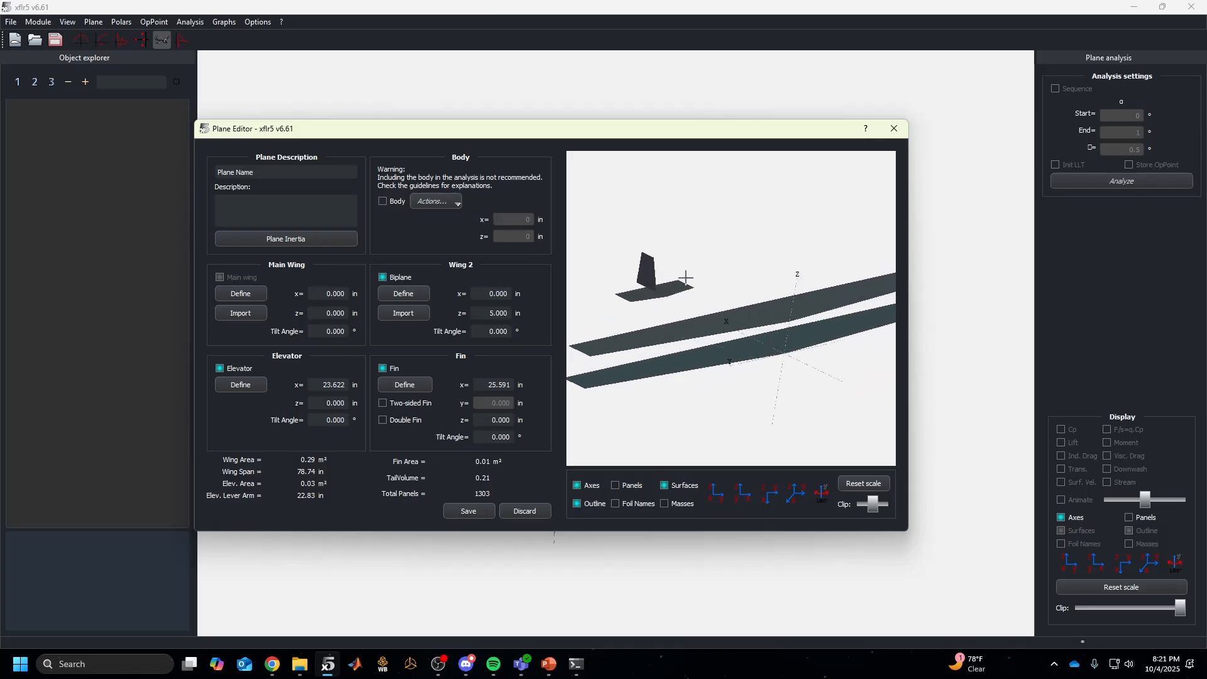
click(894, 128)
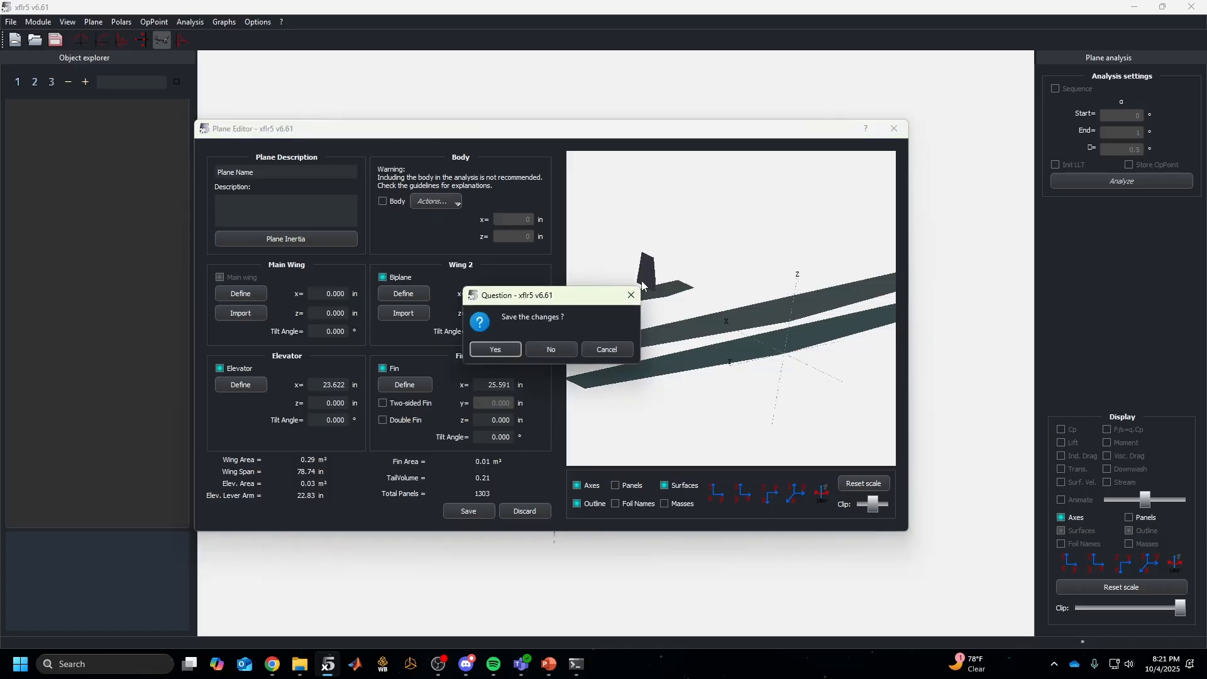
click(553, 350)
Review the project's unit settings in the preferences, including the area and speed unit choices
click(246, 23)
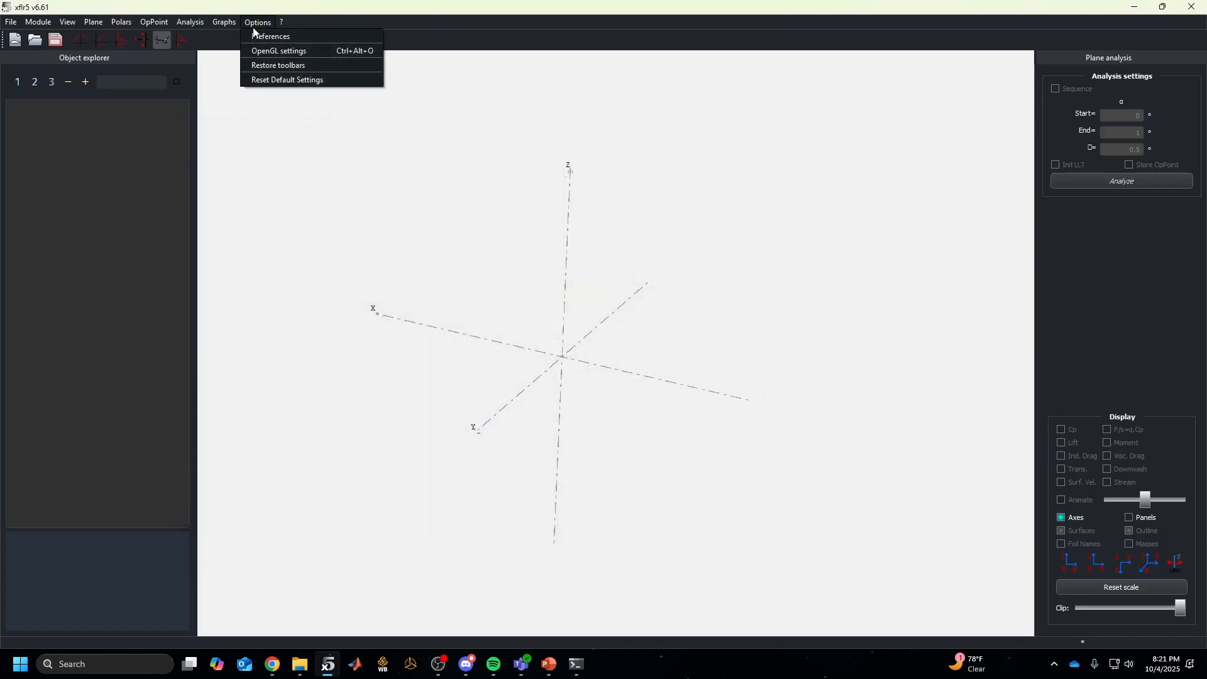
click(255, 33)
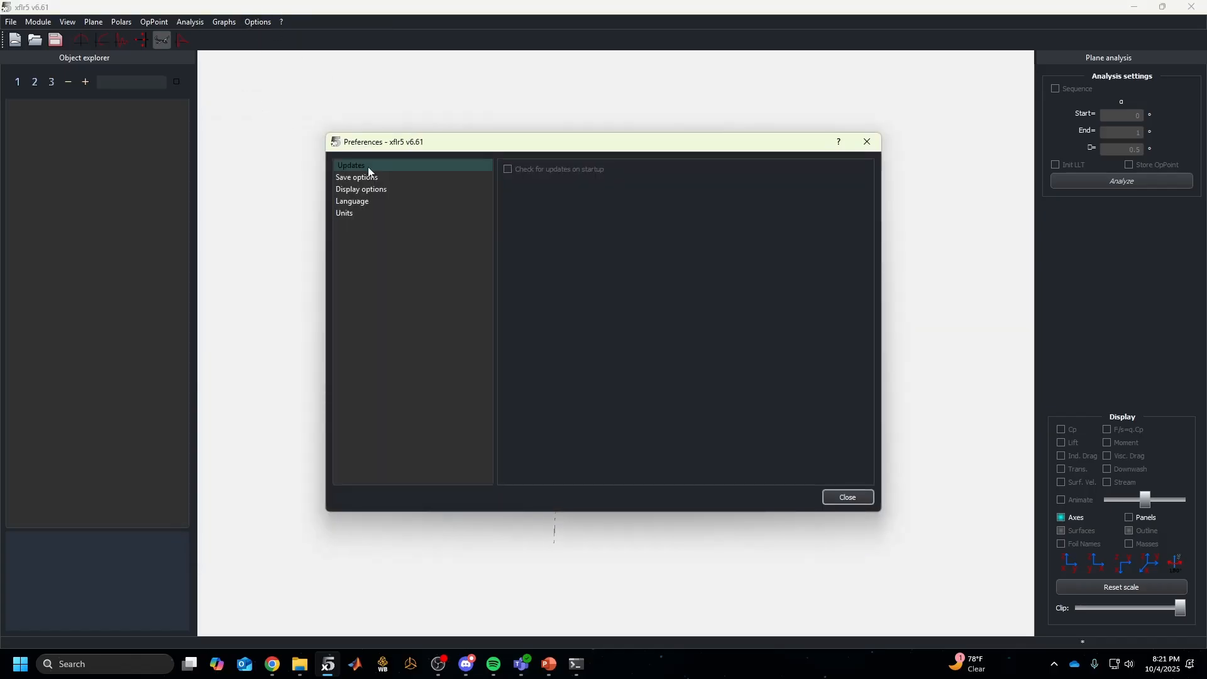
click(361, 212)
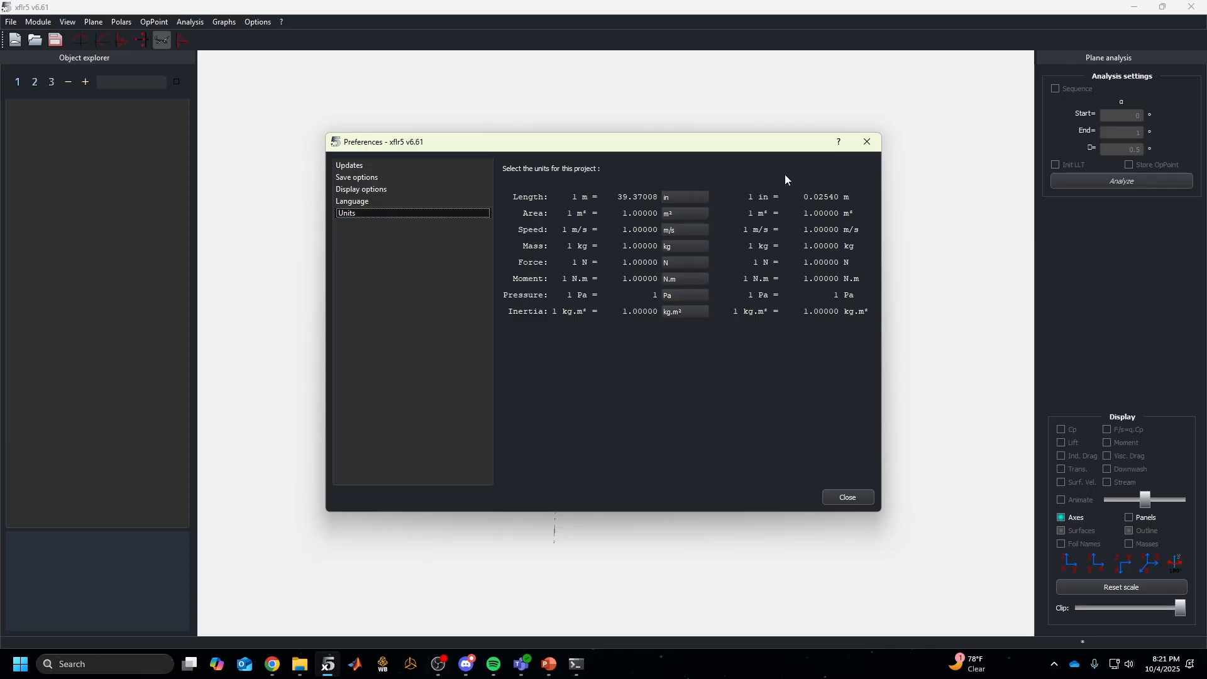
click(669, 214)
click(670, 215)
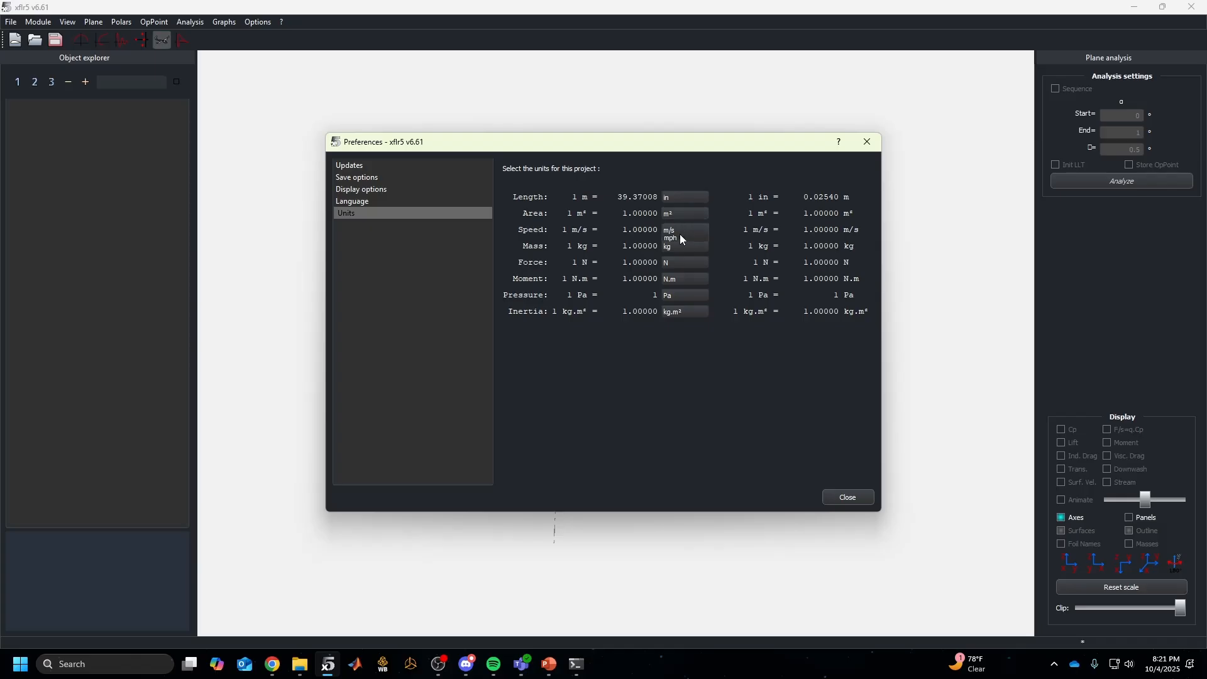
click(661, 239)
click(864, 145)
click(866, 142)
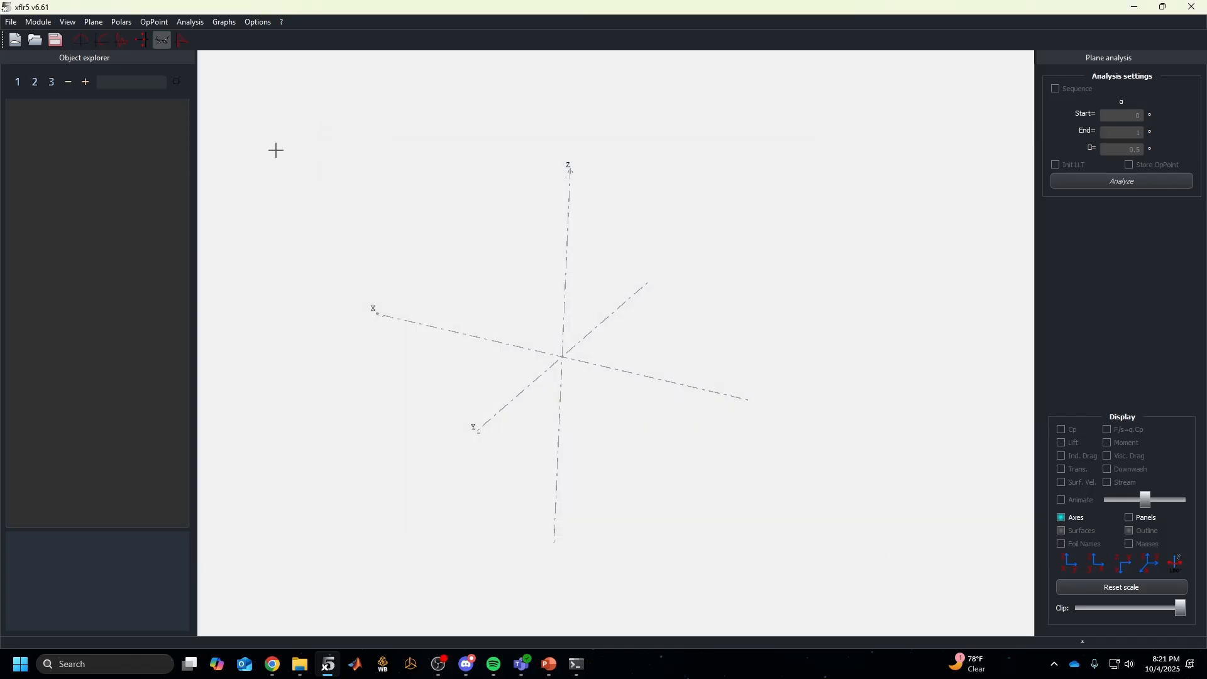
click(253, 24)
click(260, 188)
Start a new plane and open the definition of its main wing
click(94, 23)
click(104, 32)
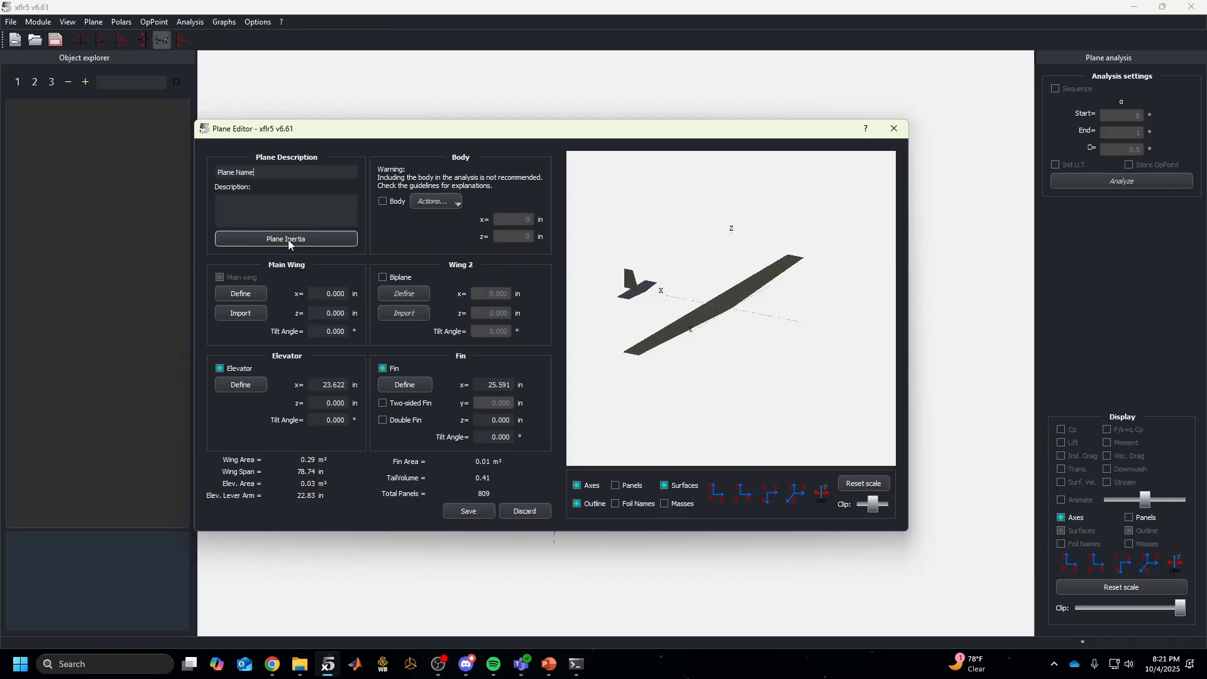
click(241, 294)
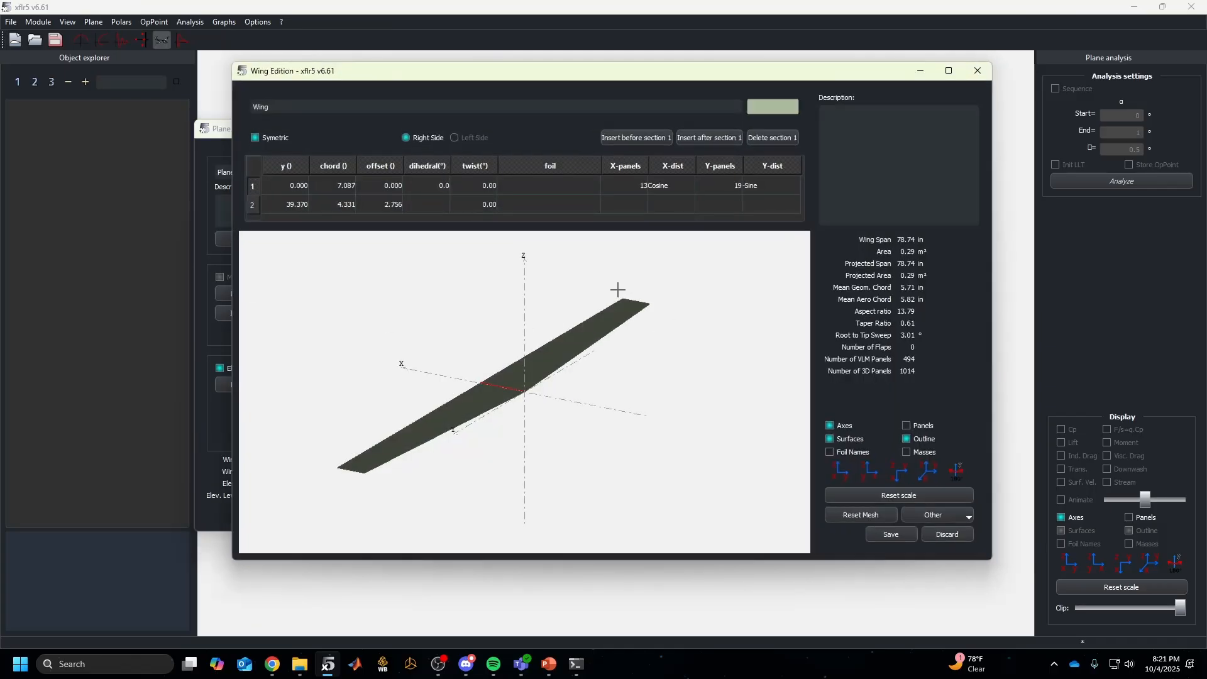
drag(620, 289, 512, 336)
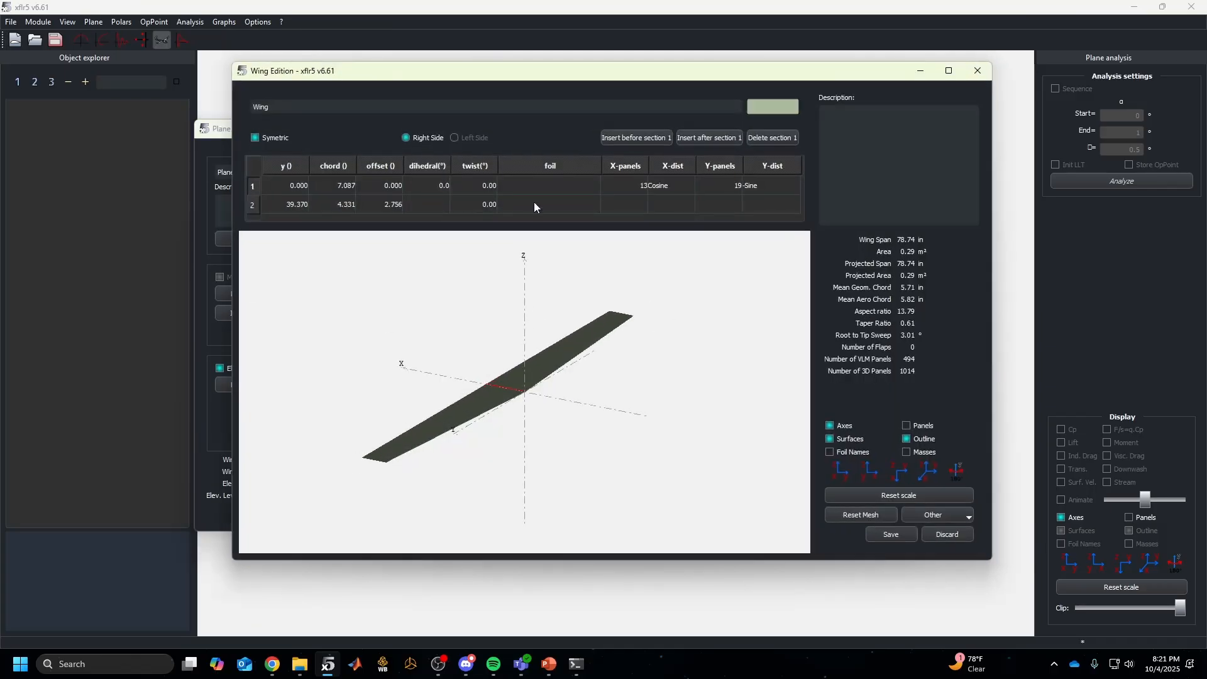
Assign the NACA 6415 foil to both sections of the main wing
click(641, 209)
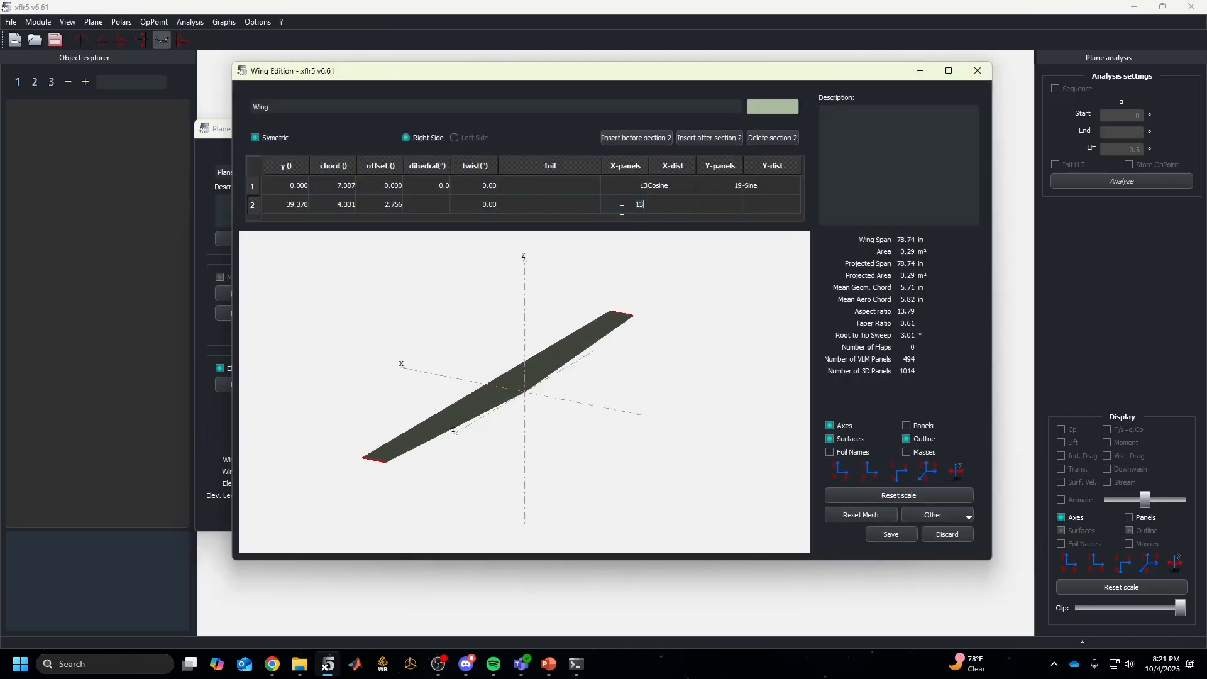
click(717, 206)
click(619, 206)
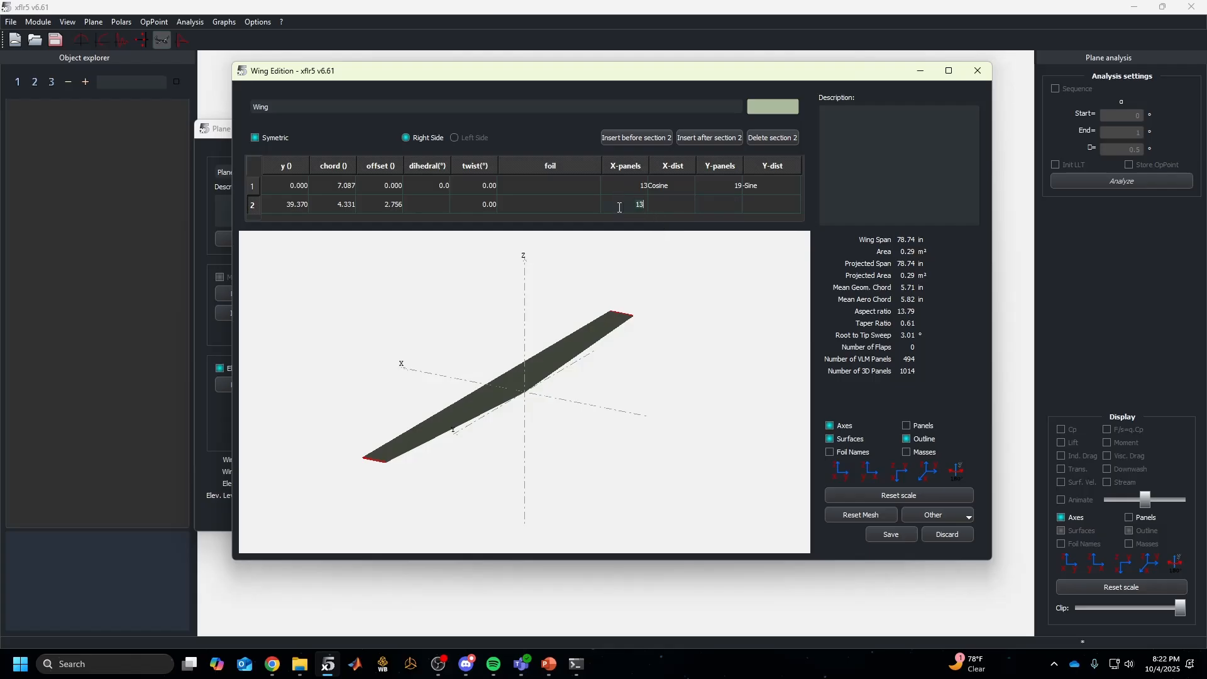
click(537, 184)
click(538, 183)
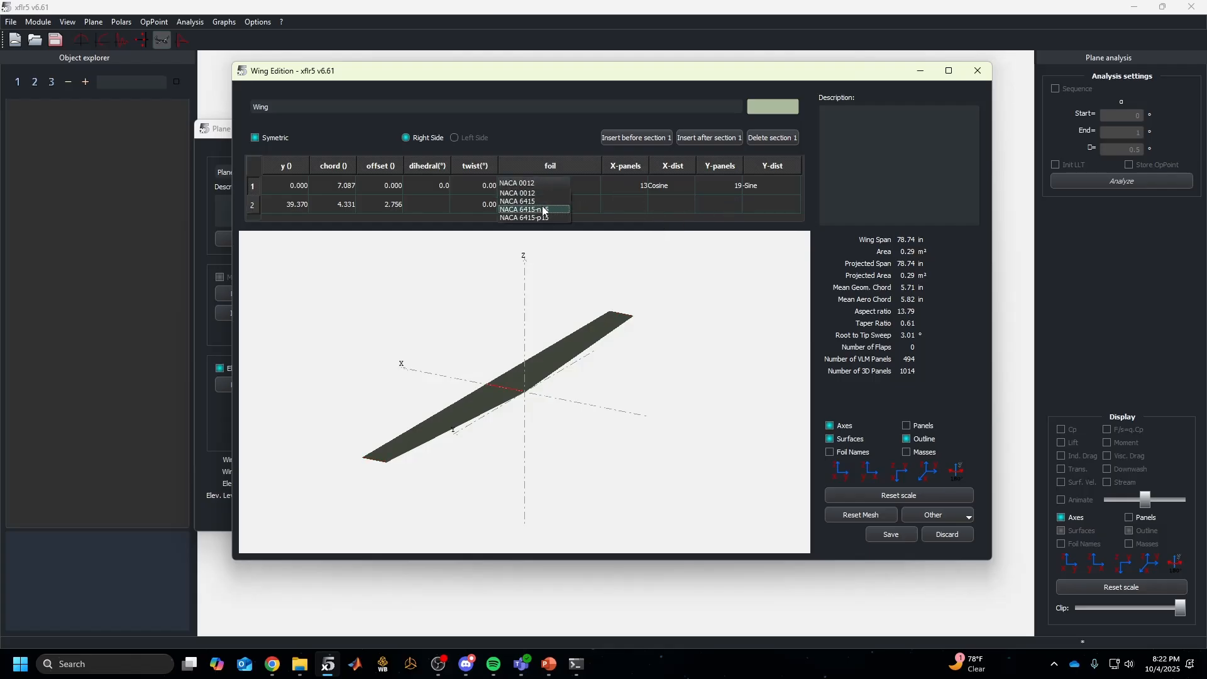
click(545, 207)
click(541, 202)
click(540, 203)
click(539, 225)
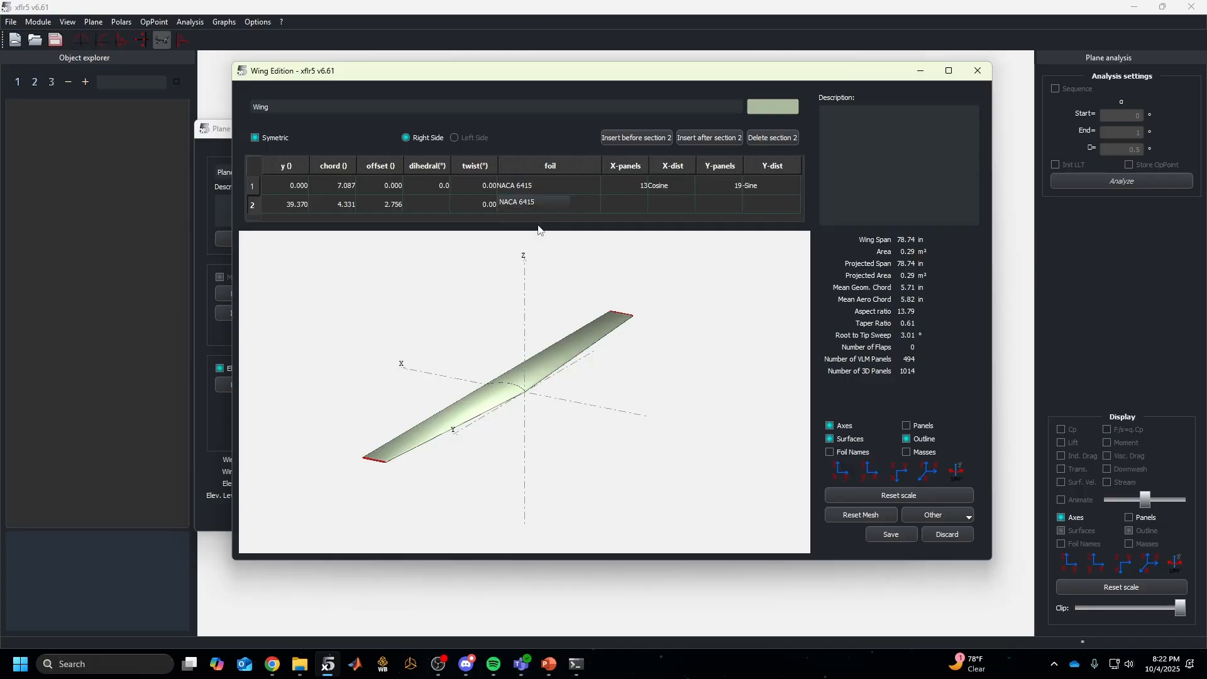
Inspect the wing surface in the 3D and preset views, ending with the whole wing seen from above
scroll(439, 400, down, 2)
scroll(441, 401, up, 3)
drag(447, 415, 477, 450)
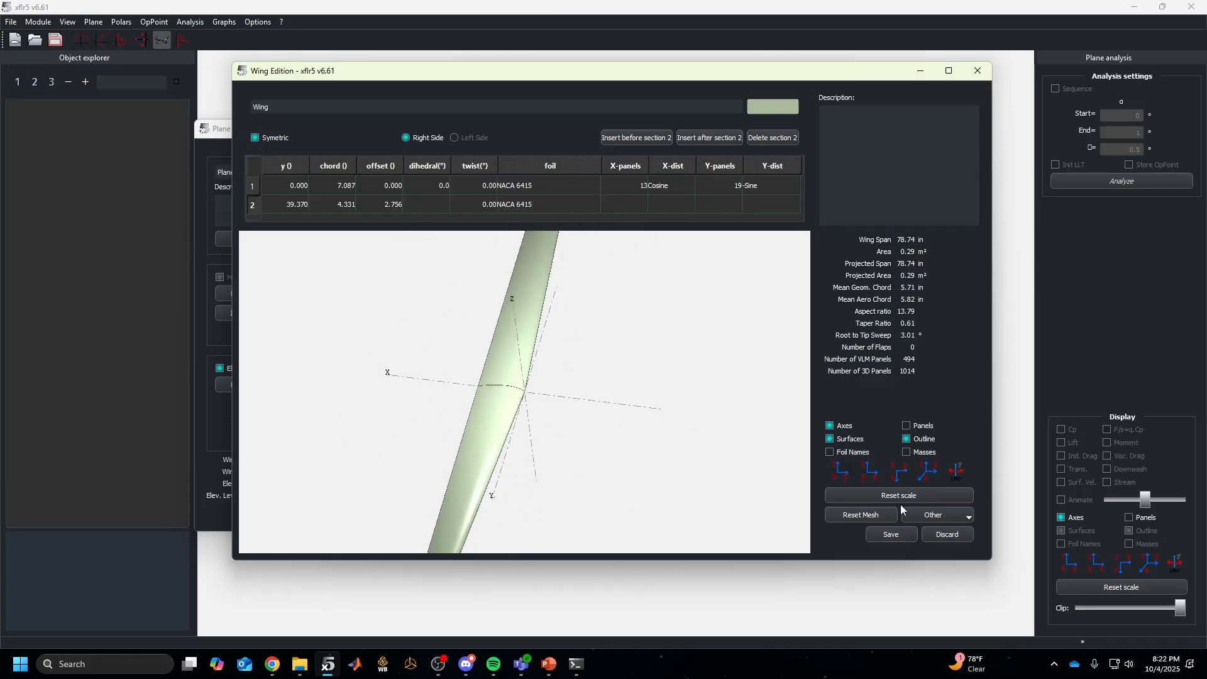
click(868, 473)
click(904, 476)
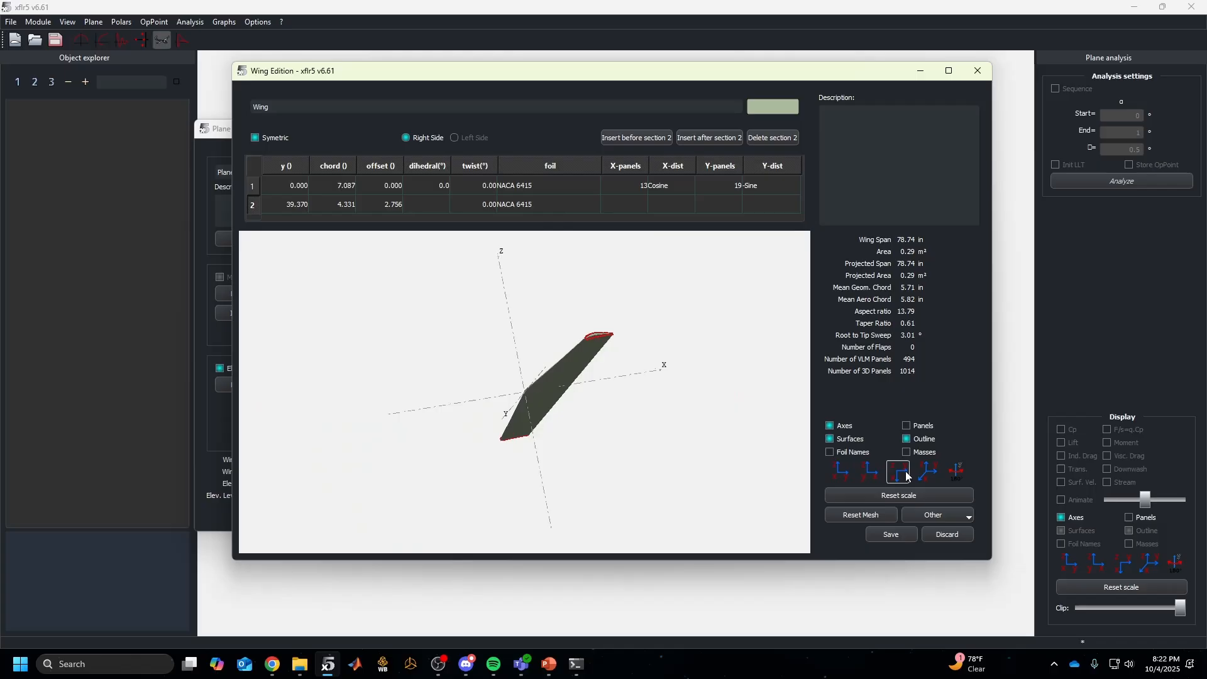
click(933, 476)
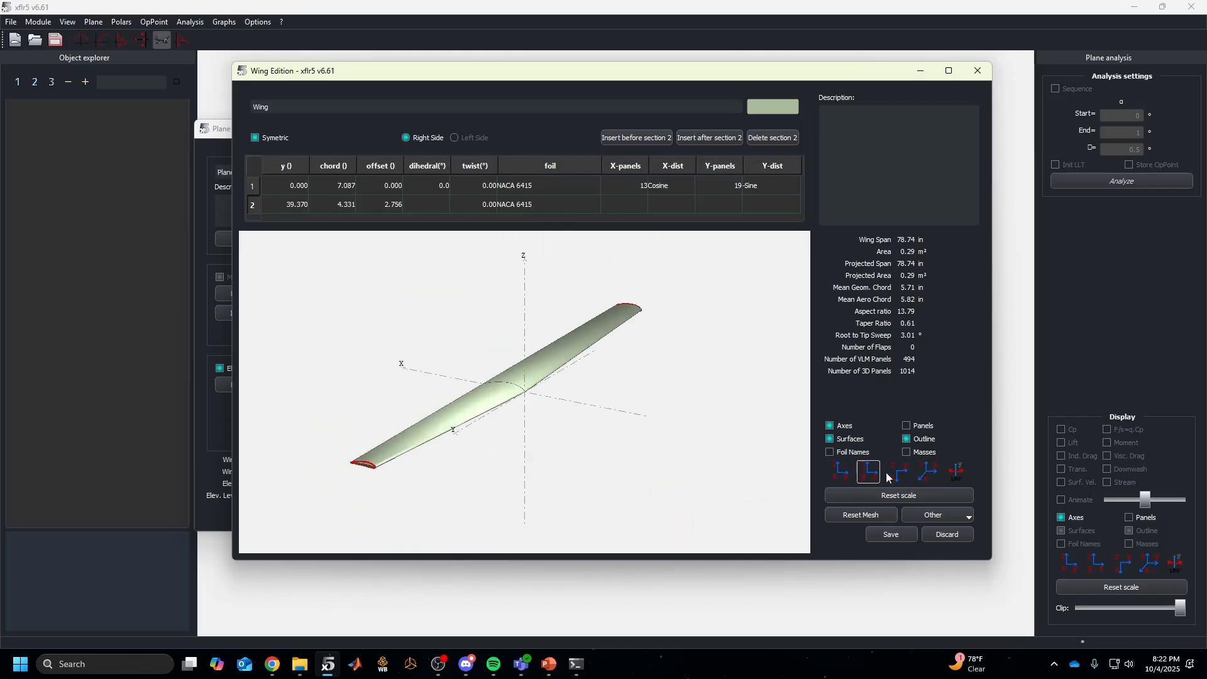
click(901, 473)
scroll(543, 395, down, 2)
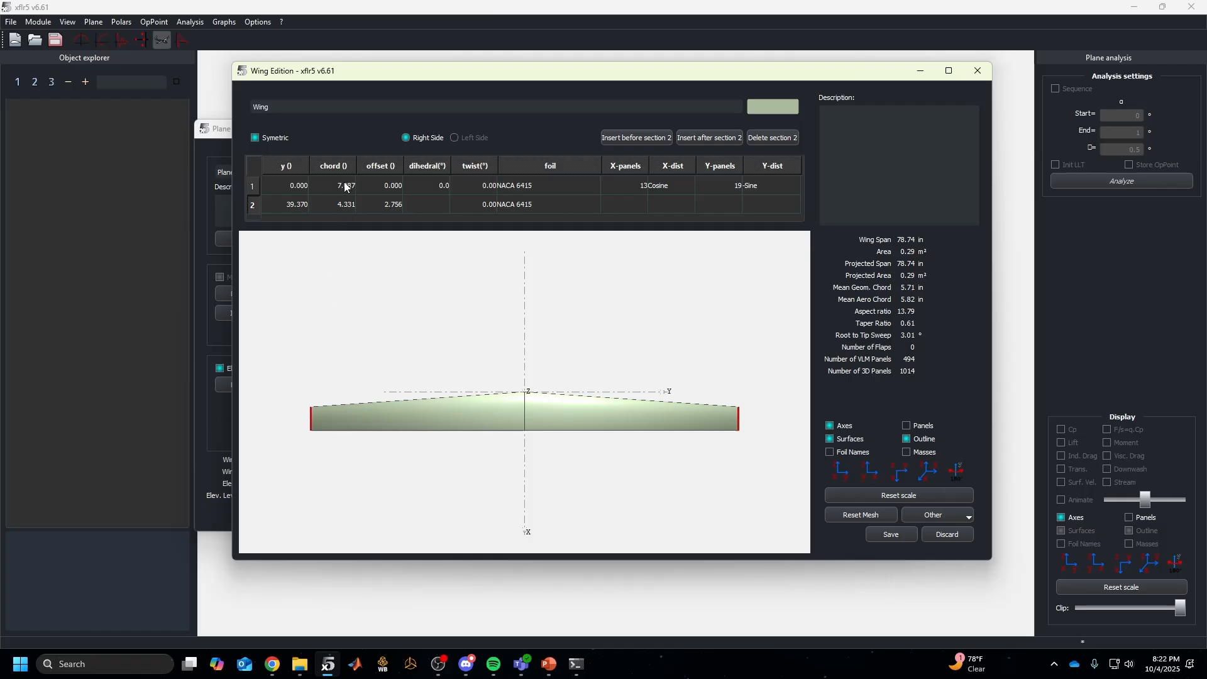
click(281, 187)
click(280, 200)
click(278, 189)
click(281, 201)
click(280, 190)
click(282, 202)
click(282, 189)
click(283, 202)
click(283, 189)
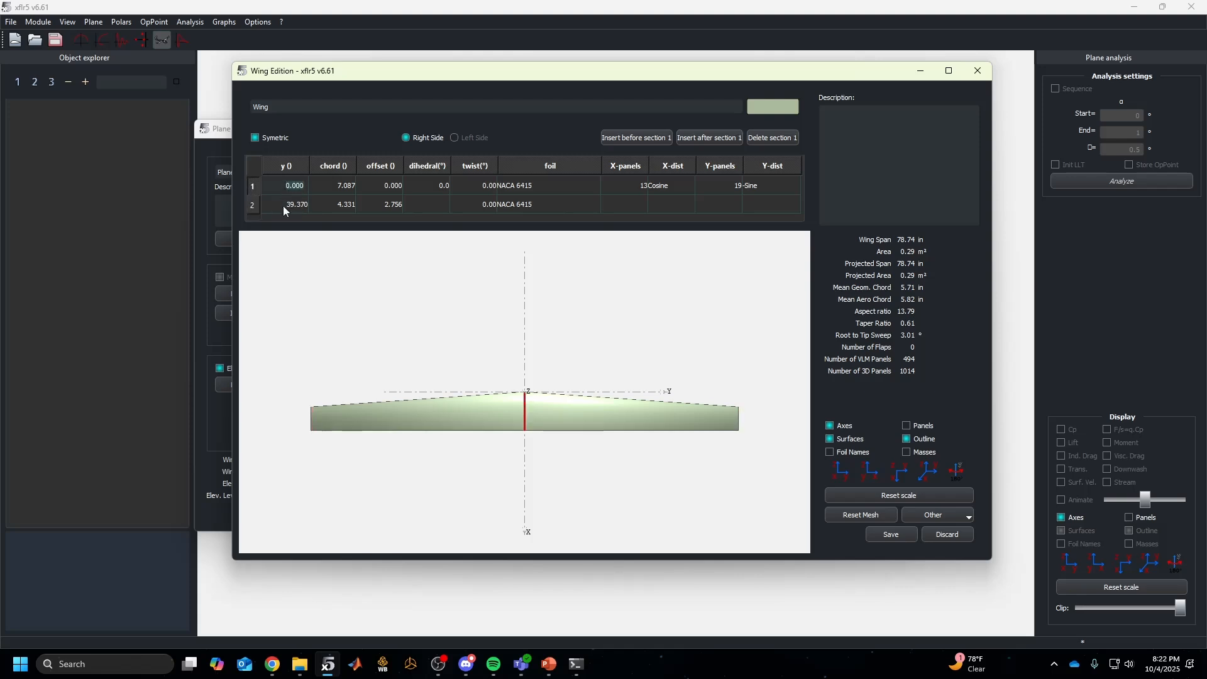
click(283, 206)
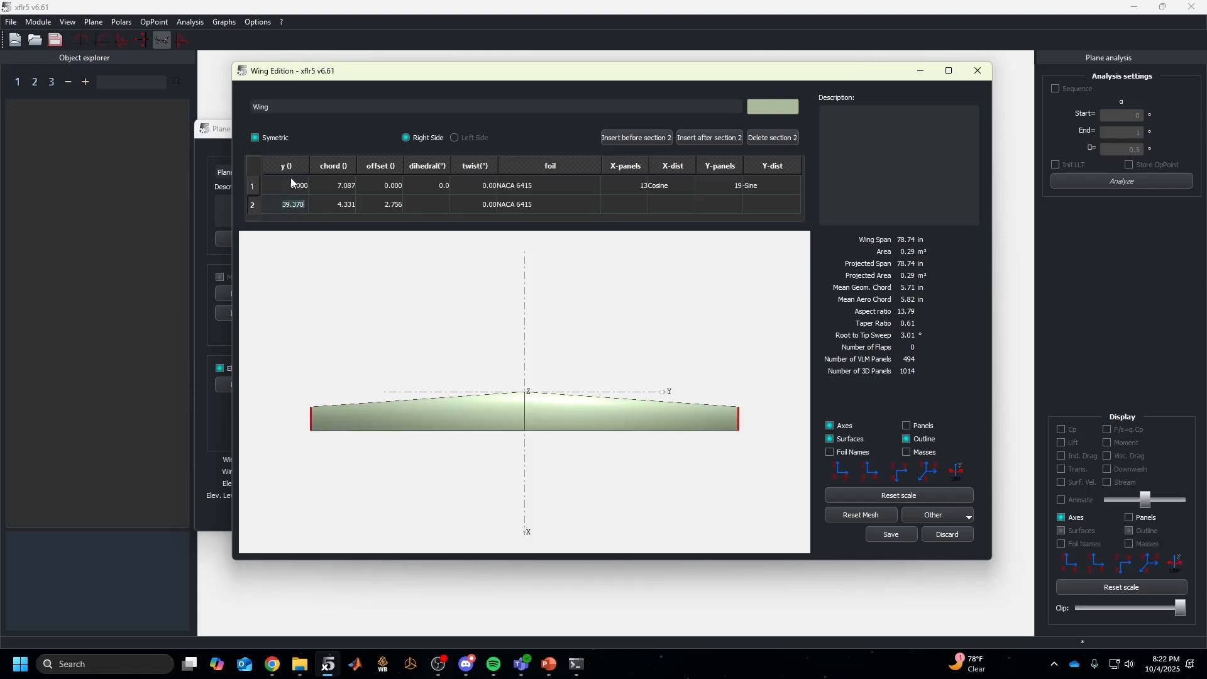
Set the y position of wing section 1 to 2.5 in and check the gap between the wing halves
click(289, 181)
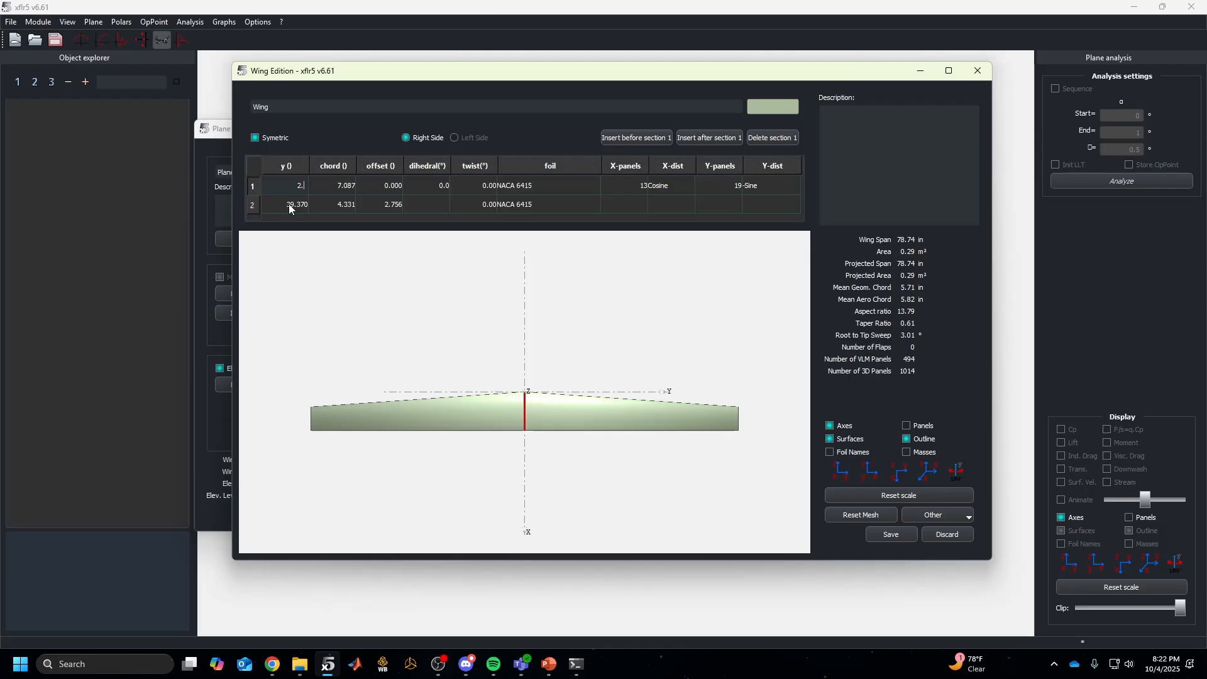
text(5)
key(Return)
scroll(525, 418, up, 5)
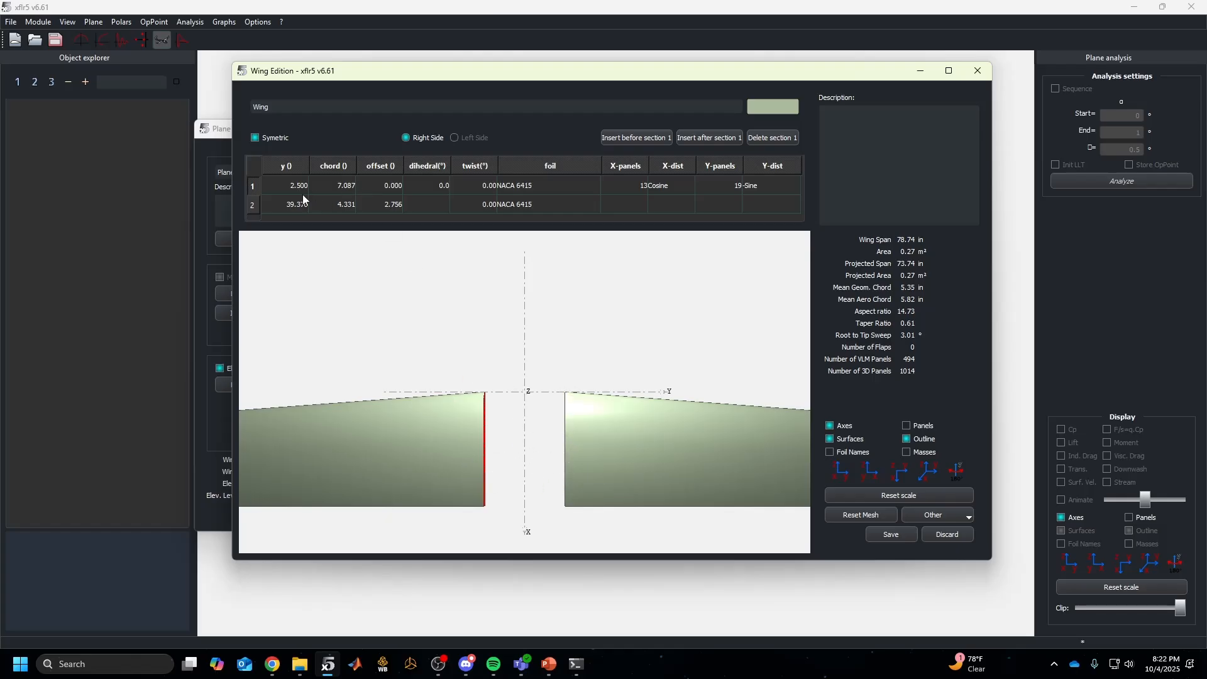
scroll(530, 429, down, 2)
scroll(530, 428, down, 2)
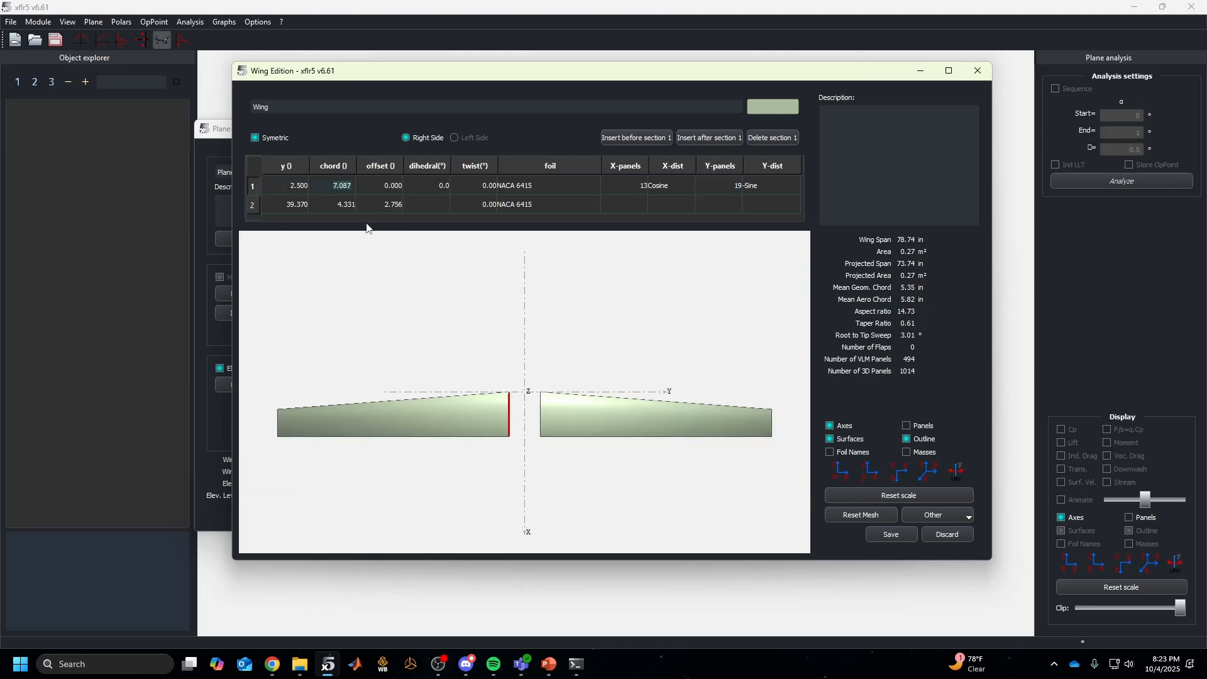
Set the chord of wing section 1 to 14 in
text(14)
key(Tab)
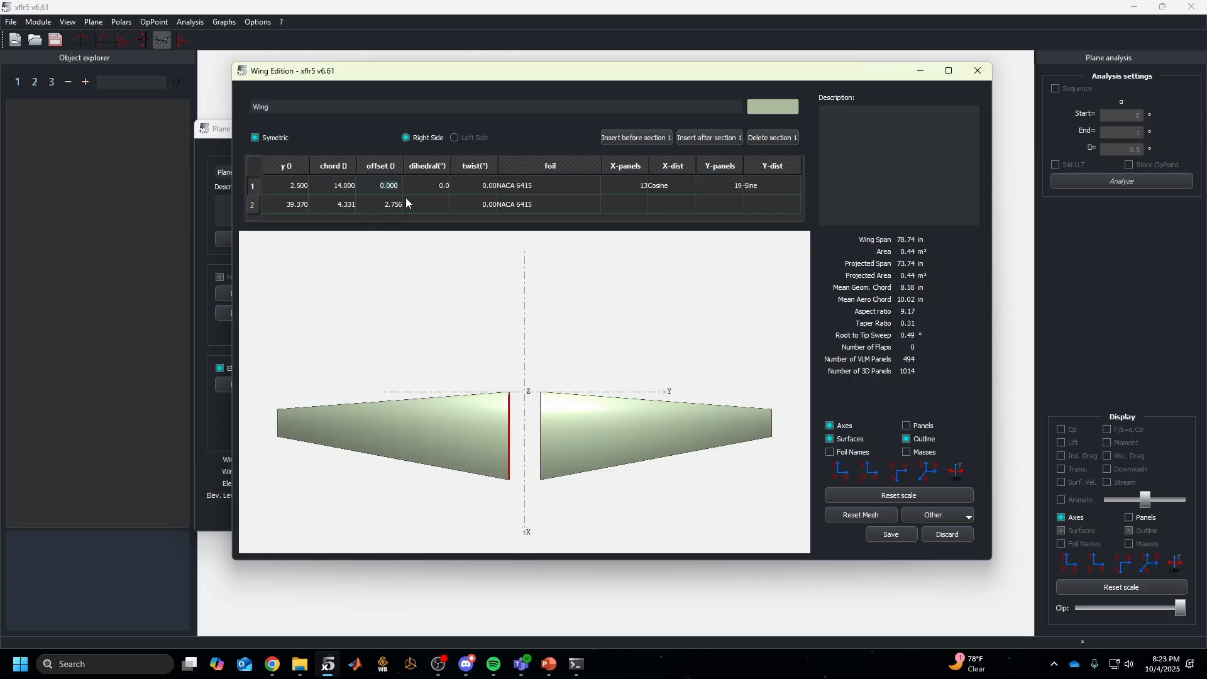
click(478, 206)
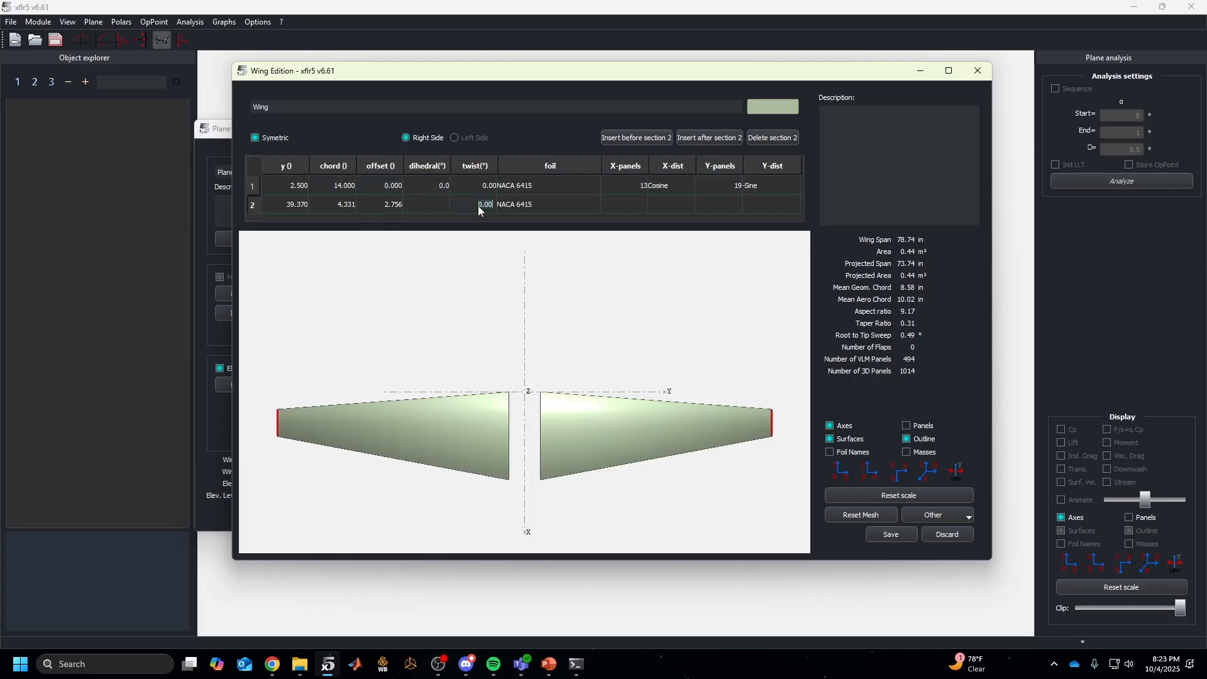
click(473, 188)
click(307, 206)
Return the y position of wing section 1 to 0 so both halves meet at the centreline
scroll(501, 415, down, 4)
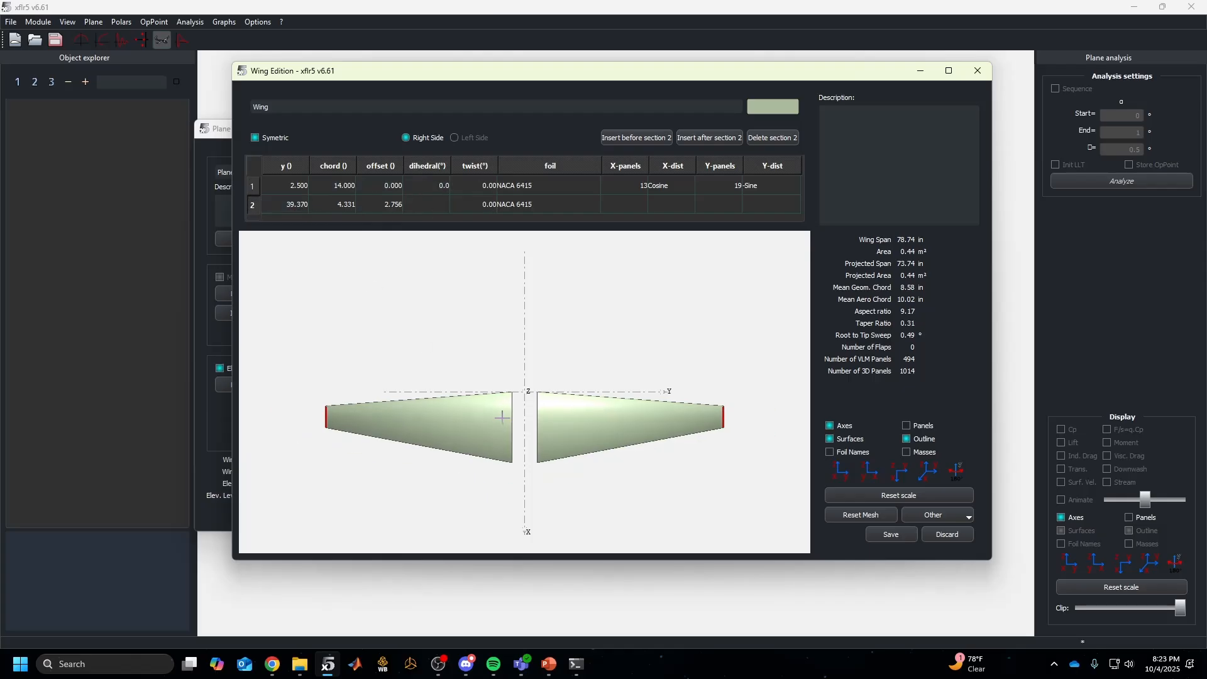
scroll(501, 416, up, 5)
scroll(501, 415, down, 9)
click(296, 185)
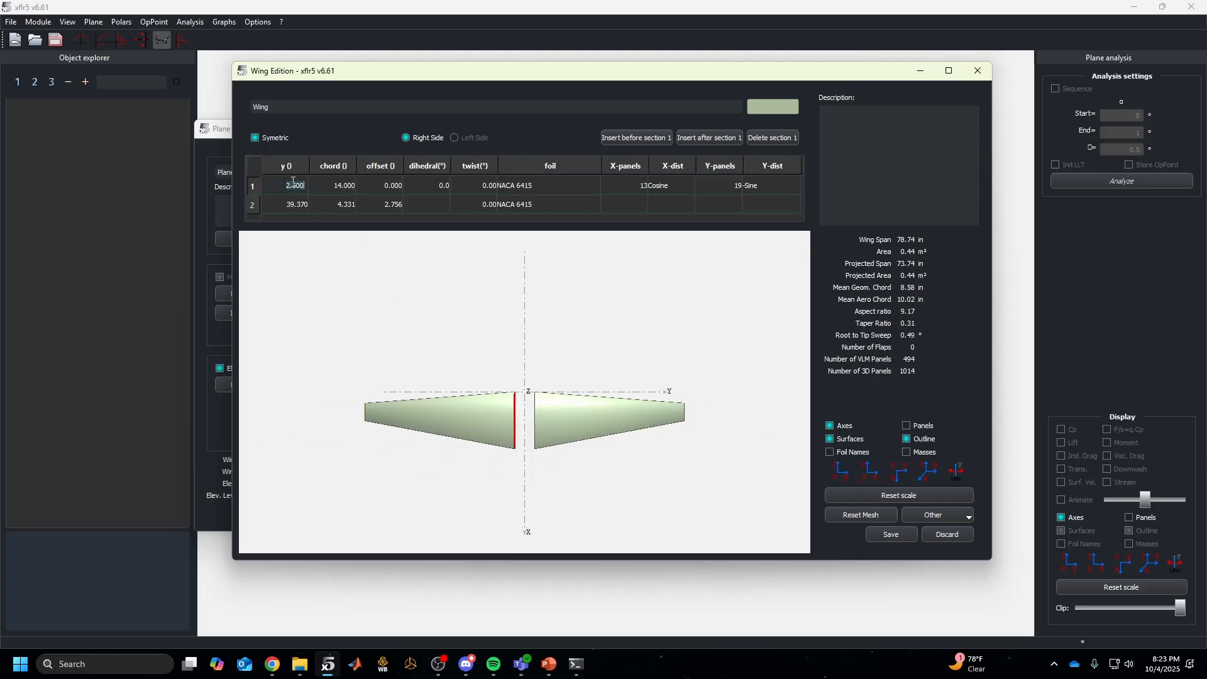
text(0)
key(Return)
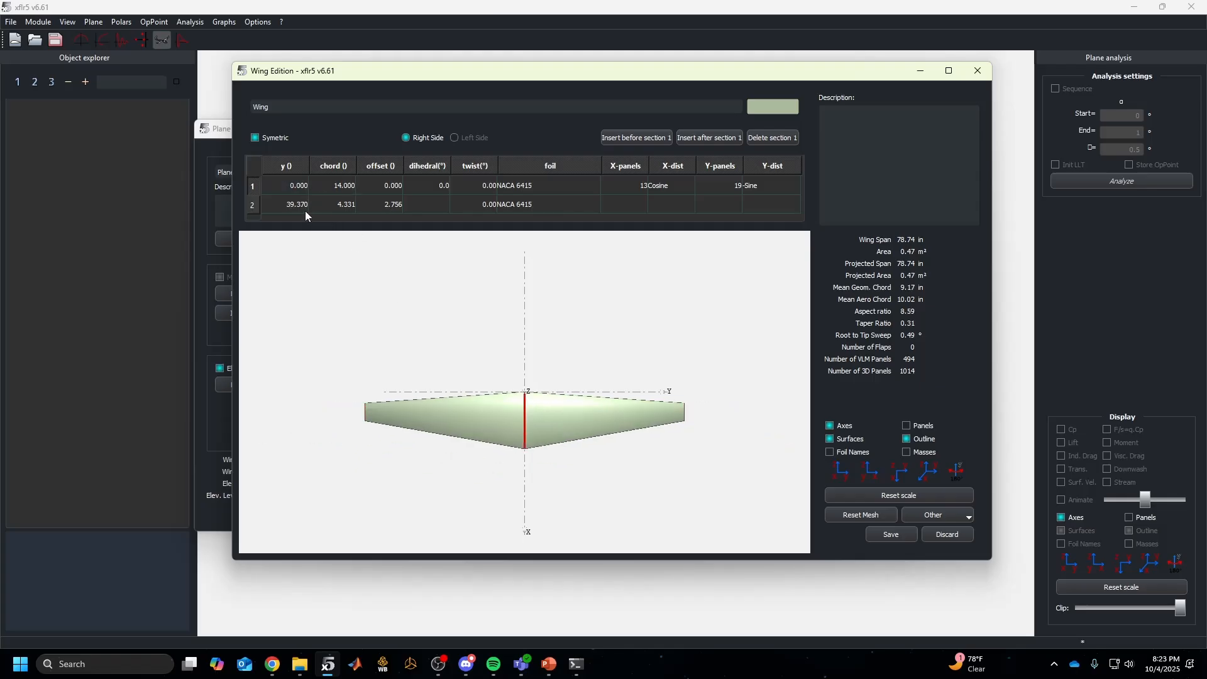
Set the chord of wing section 2 to 14 in
click(344, 203)
text(14)
key(Return)
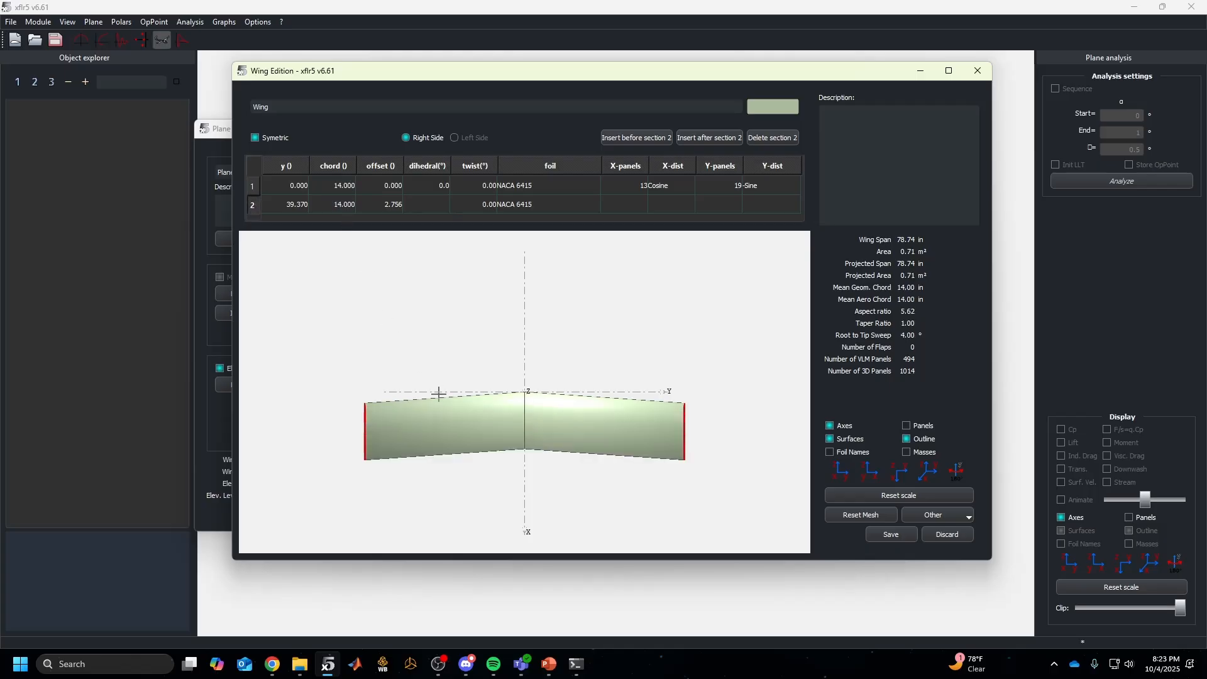
Set the offset of wing section 2 to 0 to remove the sweep
click(395, 204)
click(395, 205)
key(BackSpace)
key(BackSpace)
key(BackSpace)
key(BackSpace)
key(BackSpace)
text(0)
key(Return)
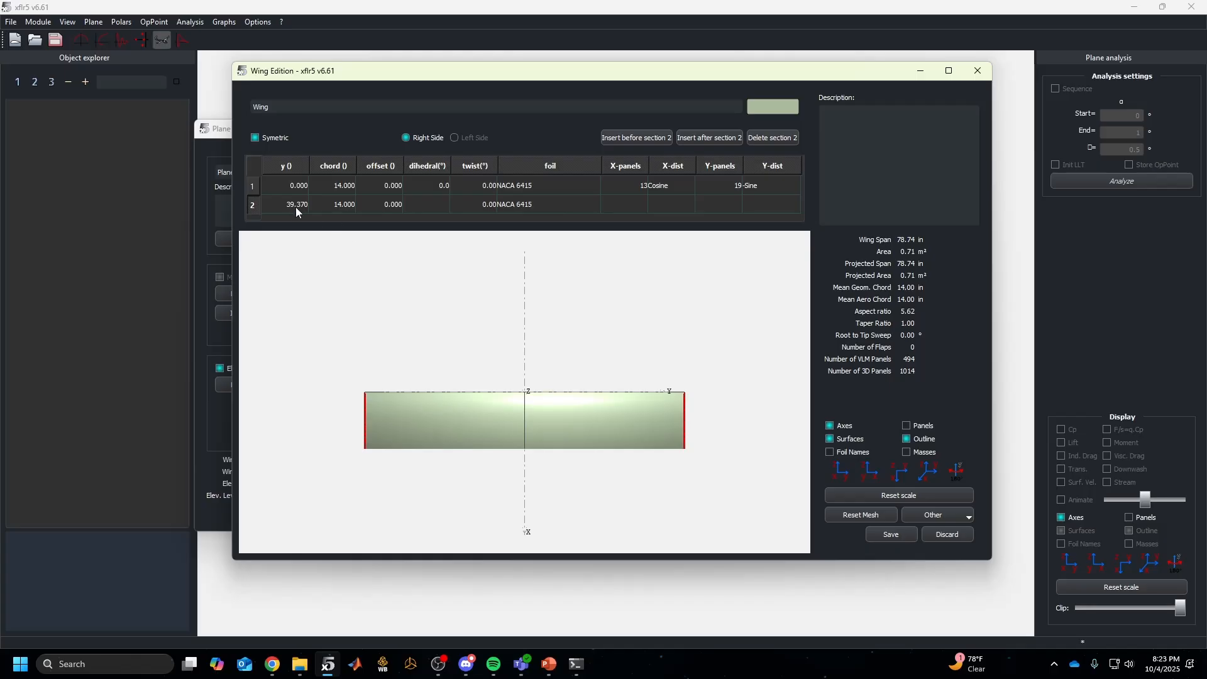
Set the y position of wing section 2 to 60 in and check the wing in the preset views
text(60)
key(Return)
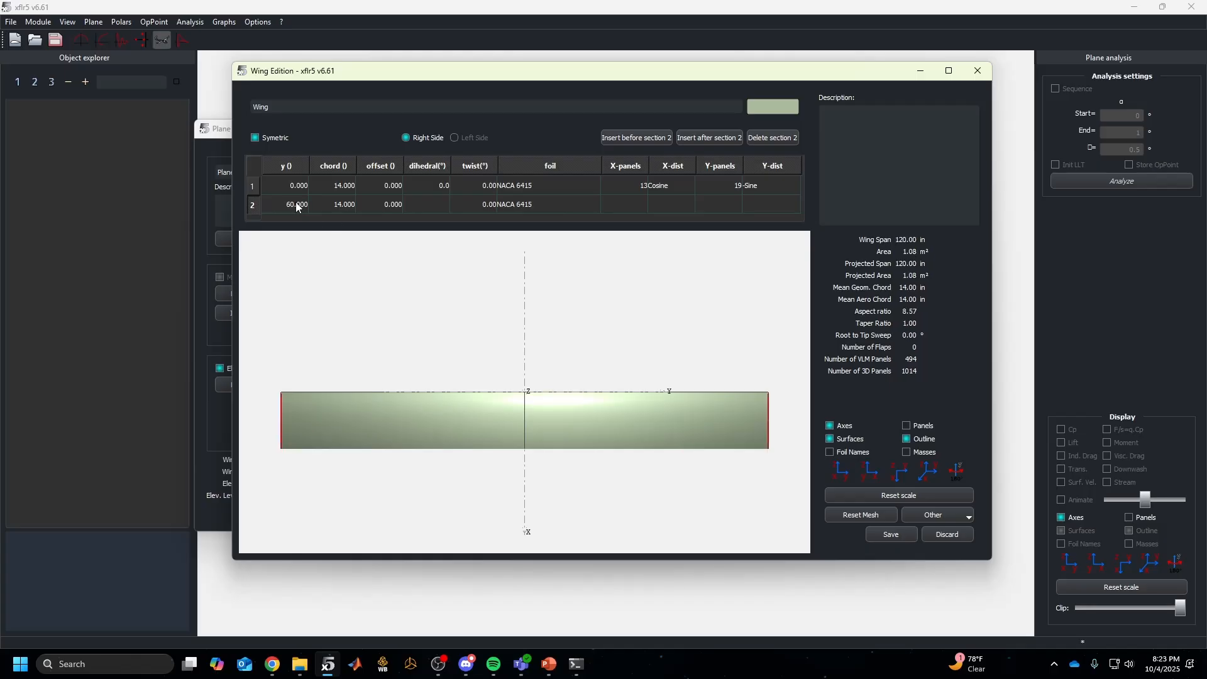
drag(694, 474, 658, 405)
click(870, 471)
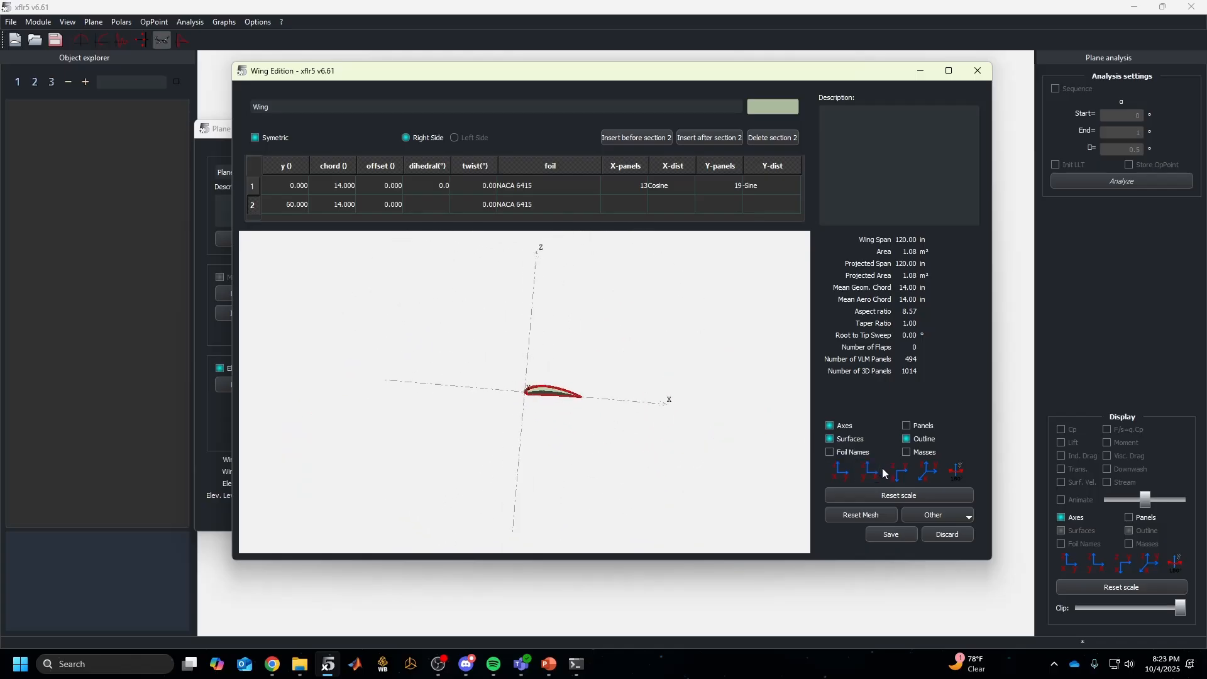
click(837, 478)
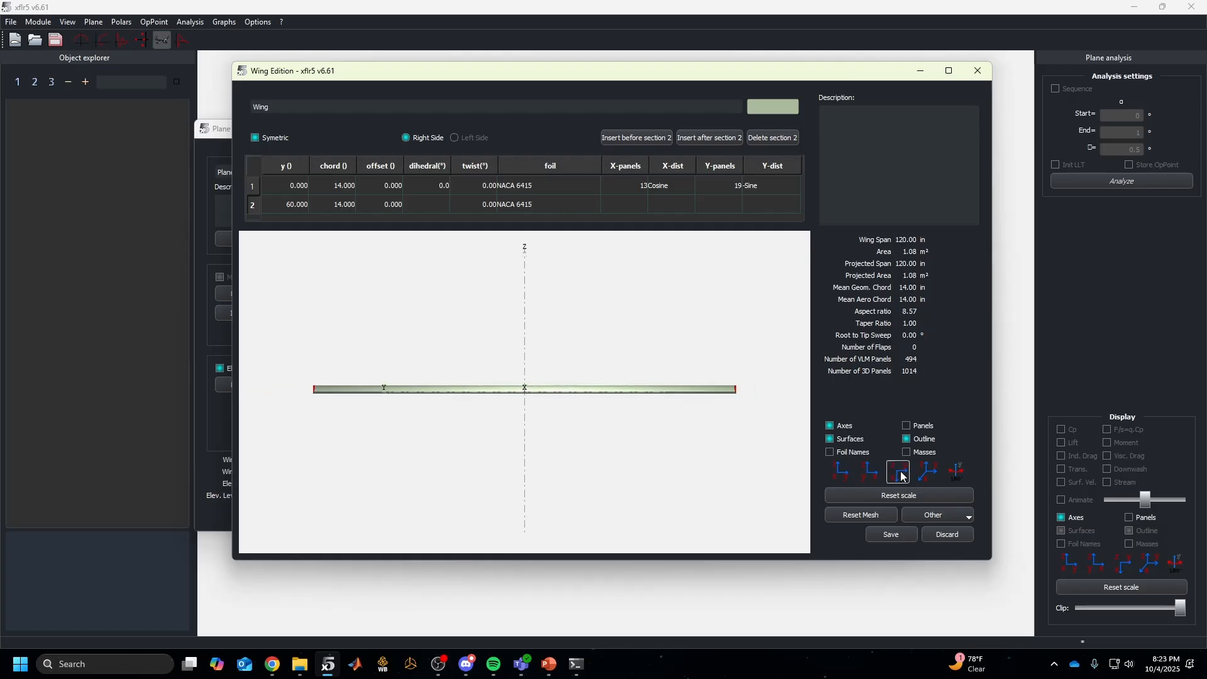
click(868, 470)
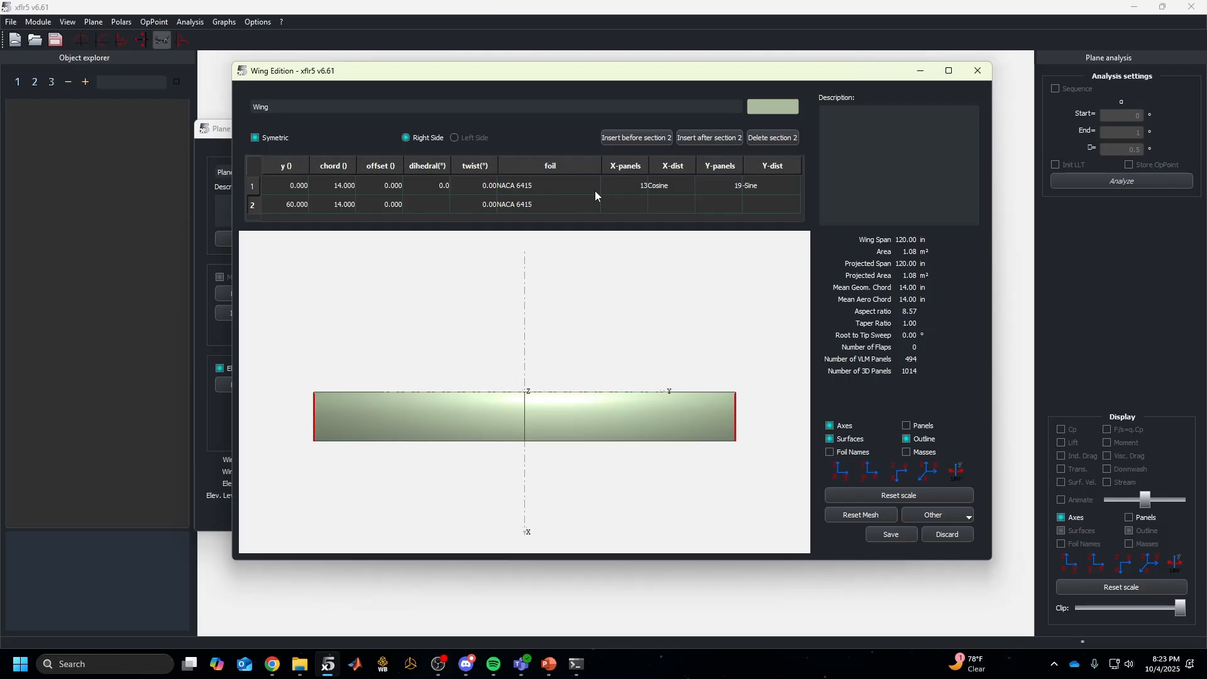
Insert a section after wing section 1 and set the new section's offset to 10 in
click(273, 185)
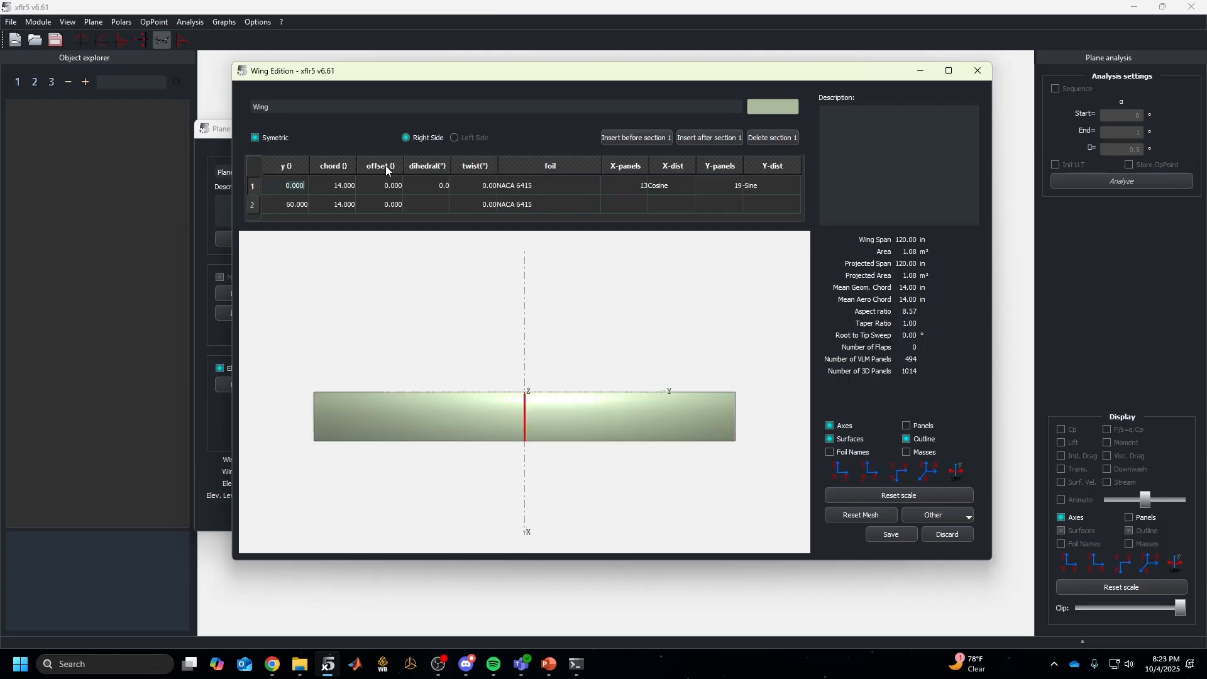
click(705, 139)
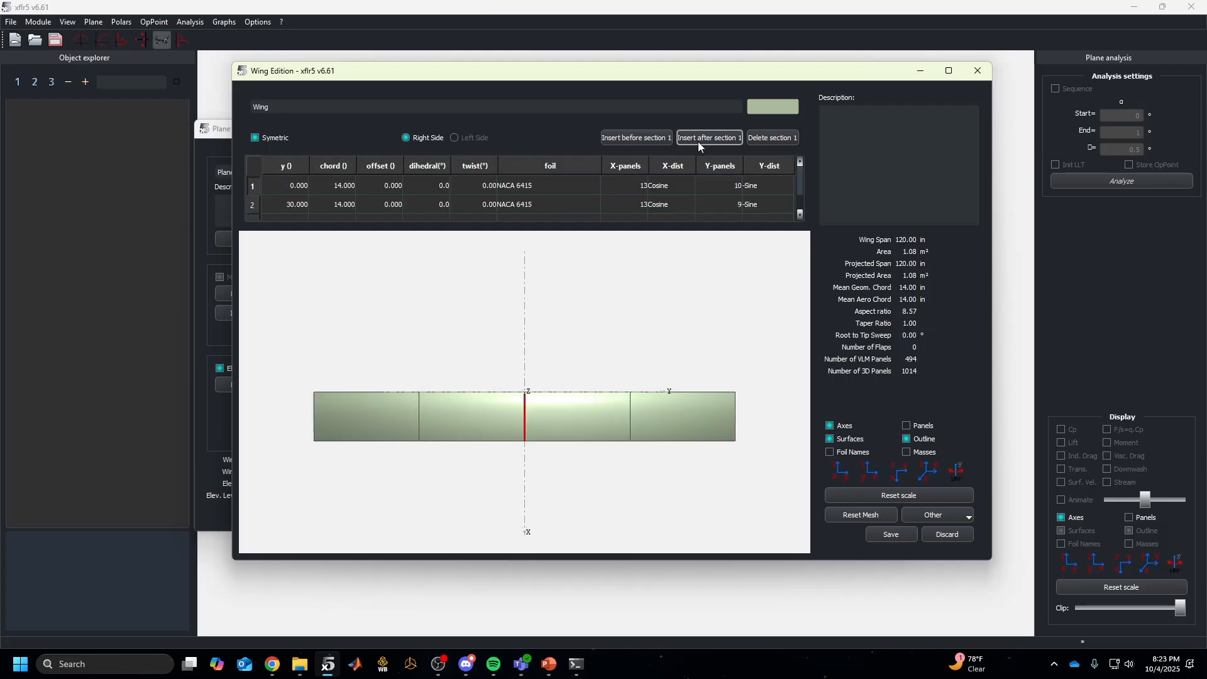
click(301, 214)
click(390, 190)
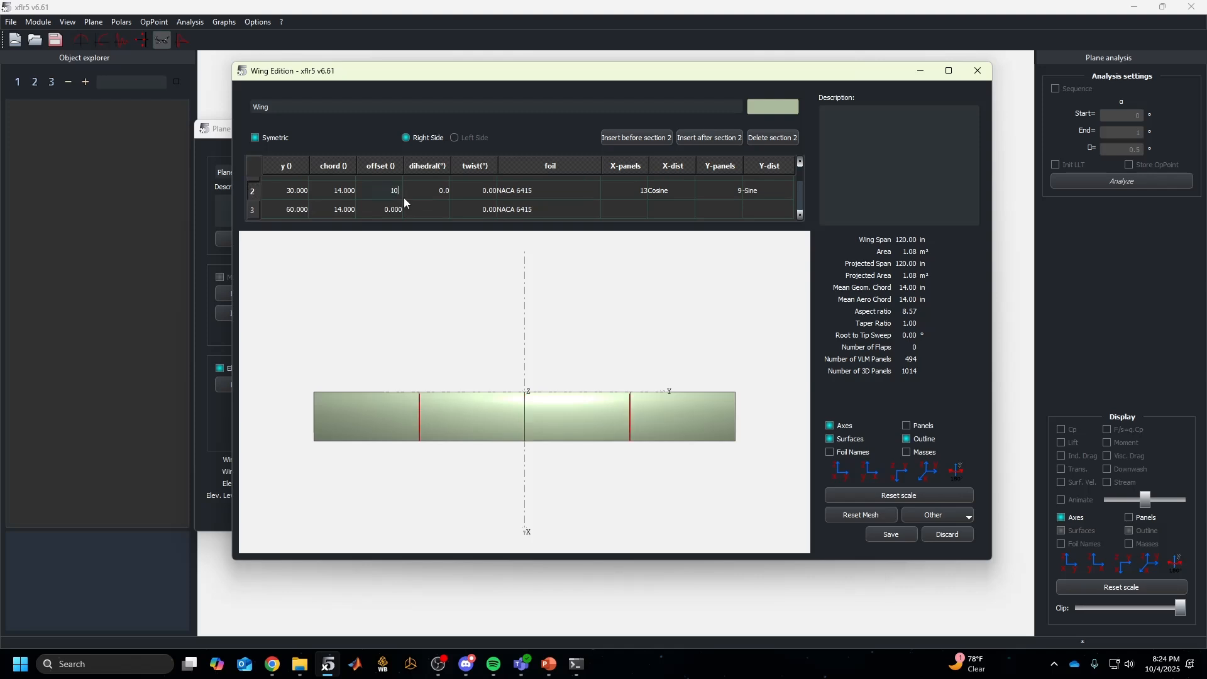
key(Return)
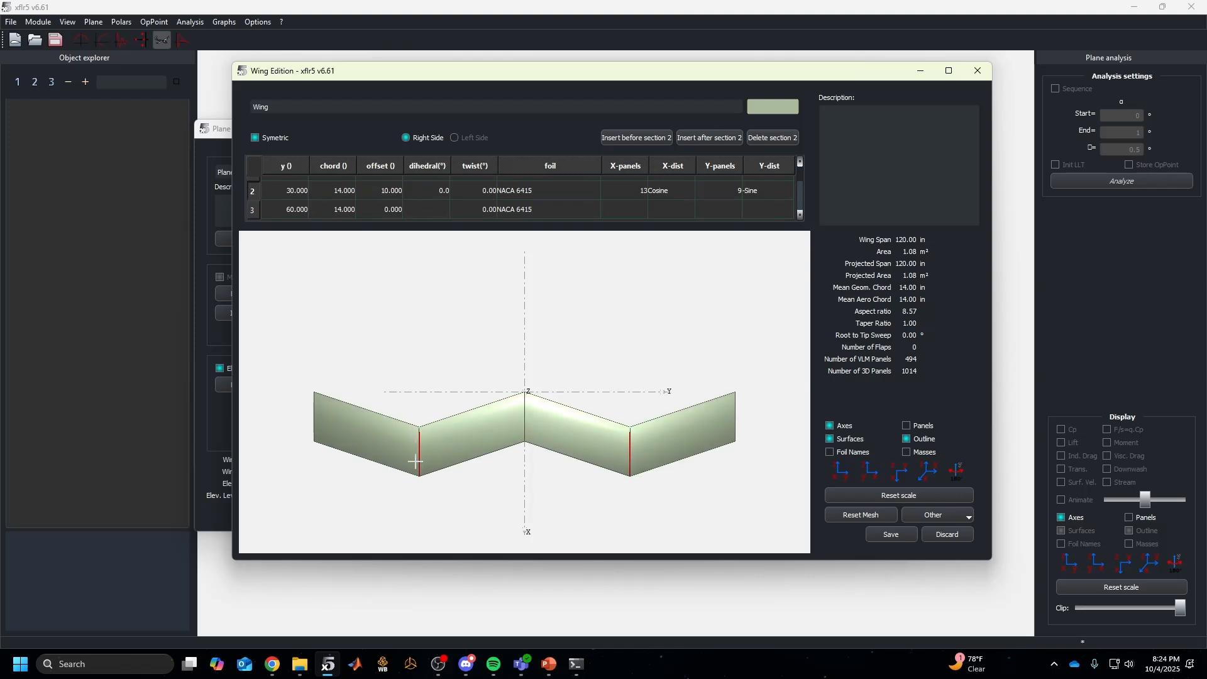
Set the offset of wing section 3 to 10 in, increase it to 20 in, and inspect the swept wing in 3D
click(387, 209)
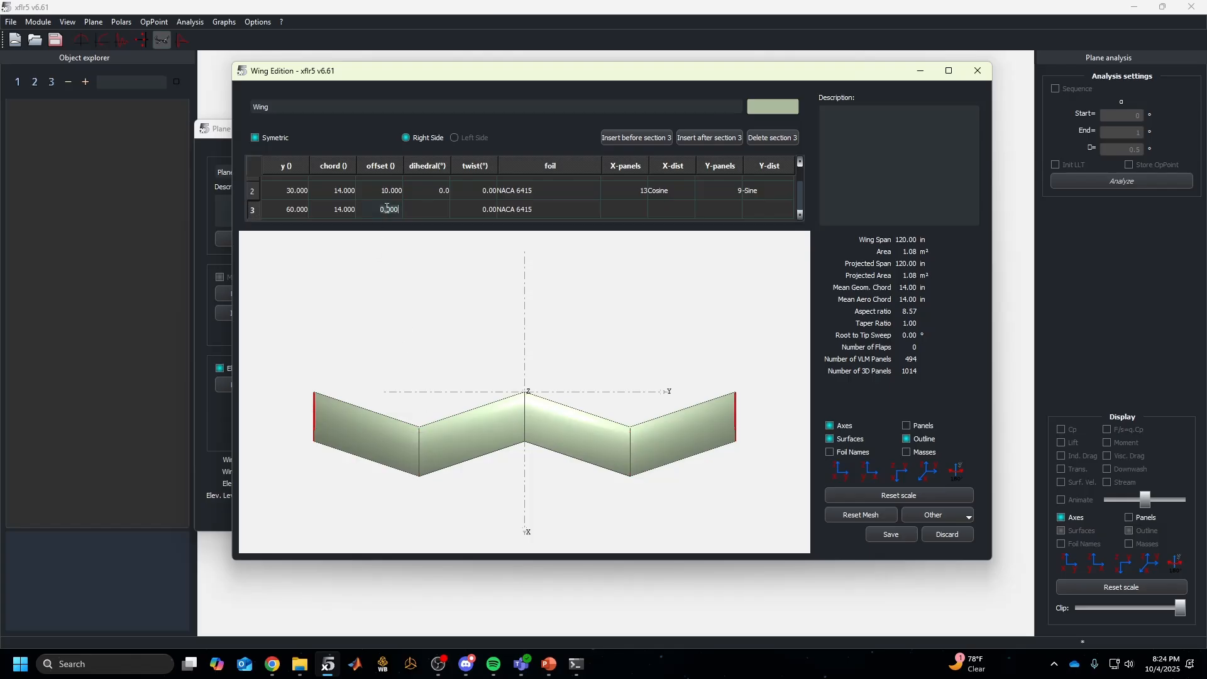
key(Return)
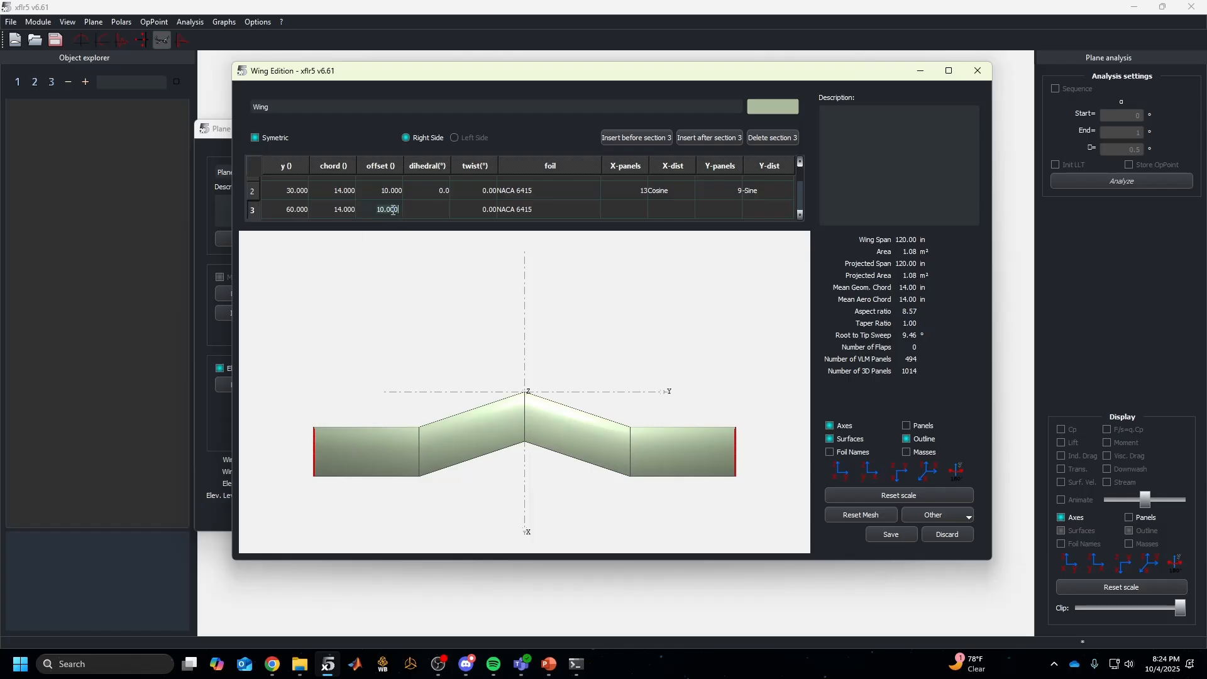
text(20)
key(Return)
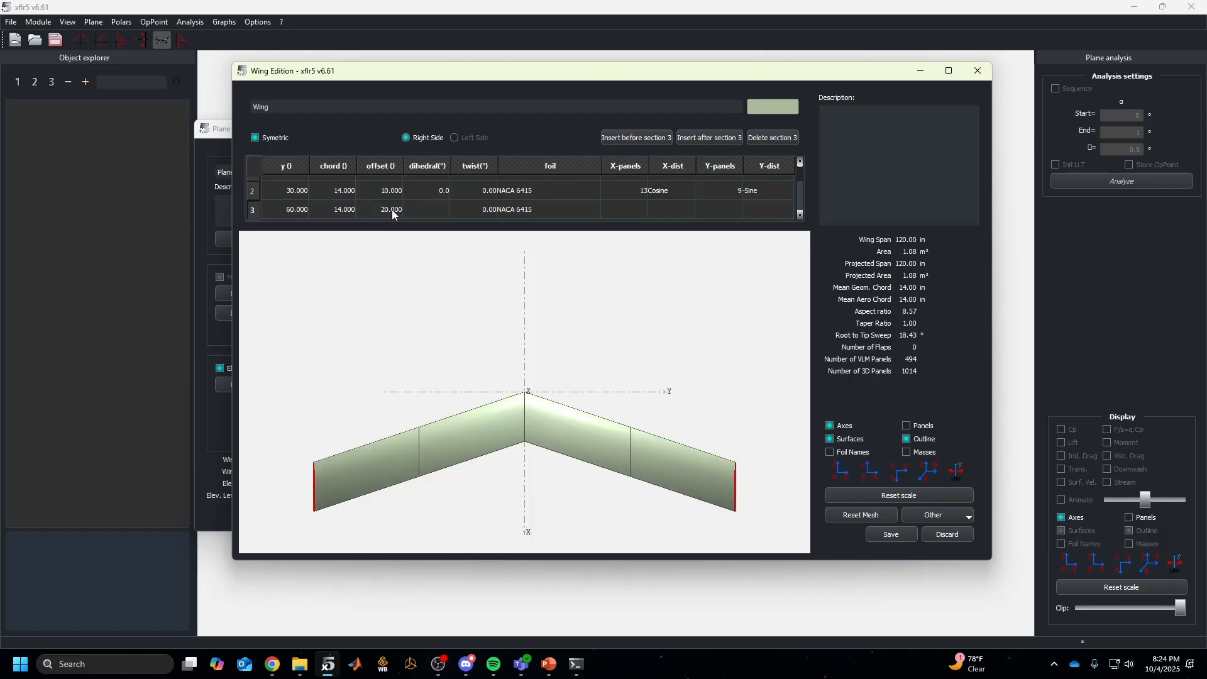
drag(554, 374, 573, 500)
drag(549, 400, 554, 237)
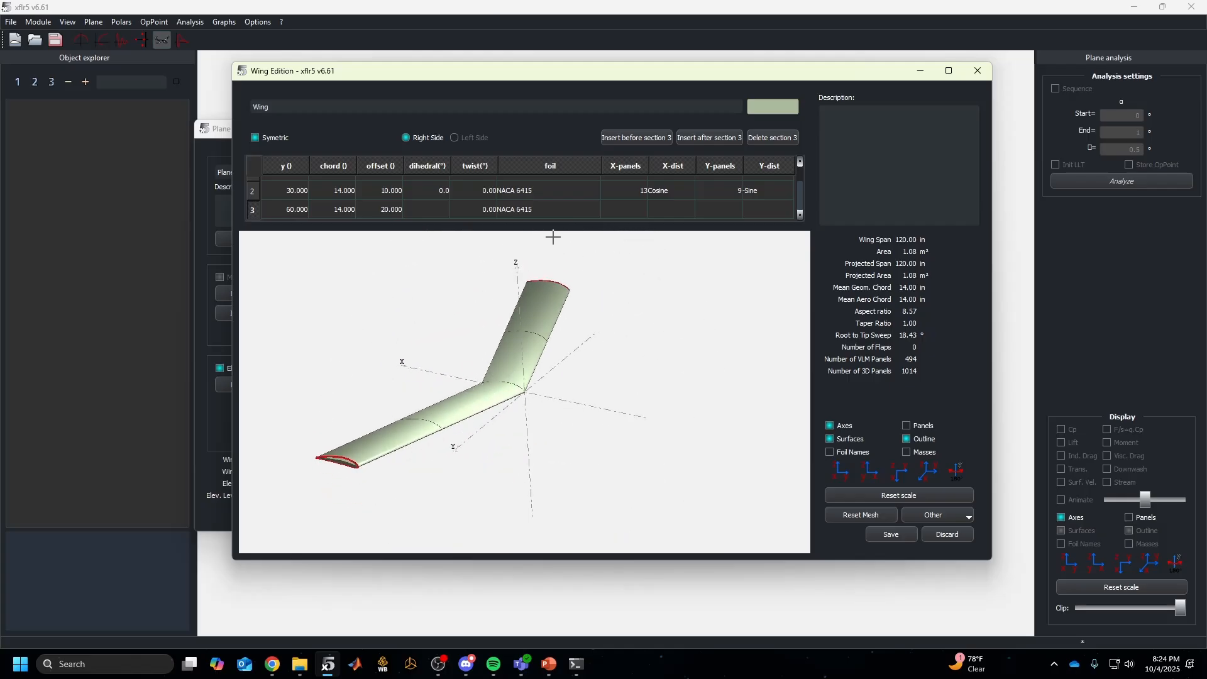
Try the NACA 0012 foil on wing section 3, inspecting the tip before returning the section to NACA 6415
click(529, 192)
click(528, 208)
click(527, 208)
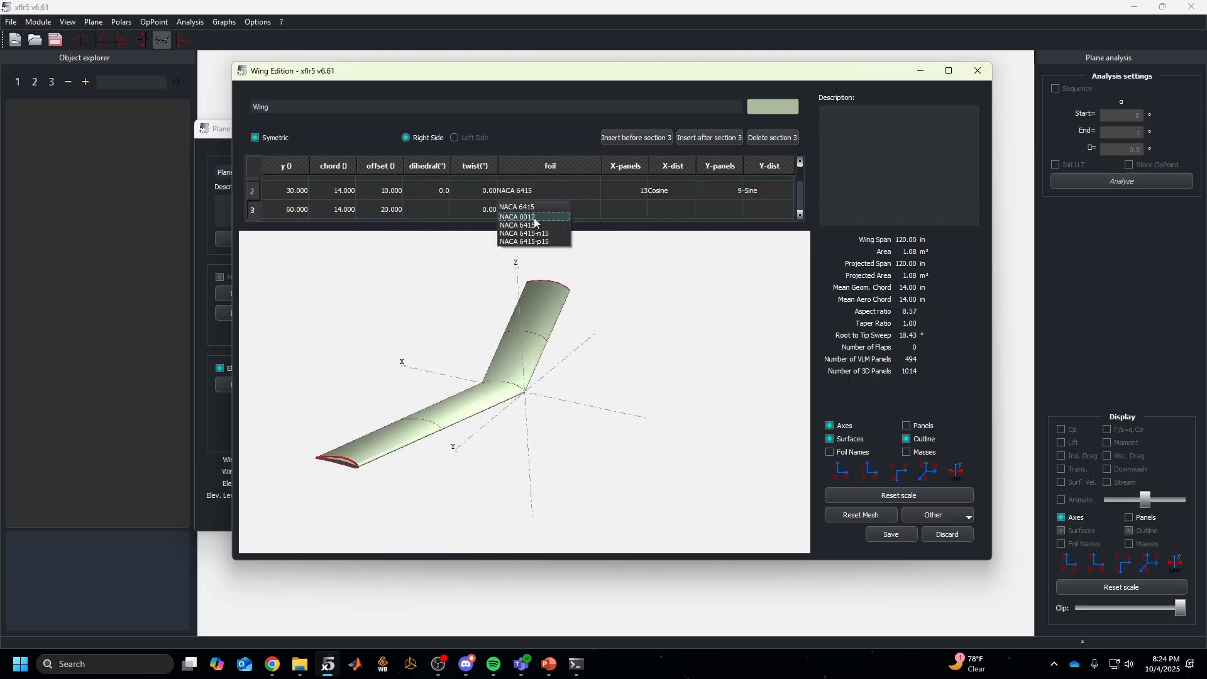
click(534, 219)
drag(358, 436, 392, 395)
scroll(432, 404, up, 4)
scroll(415, 385, up, 4)
drag(391, 396, 612, 434)
drag(611, 434, 549, 409)
click(520, 210)
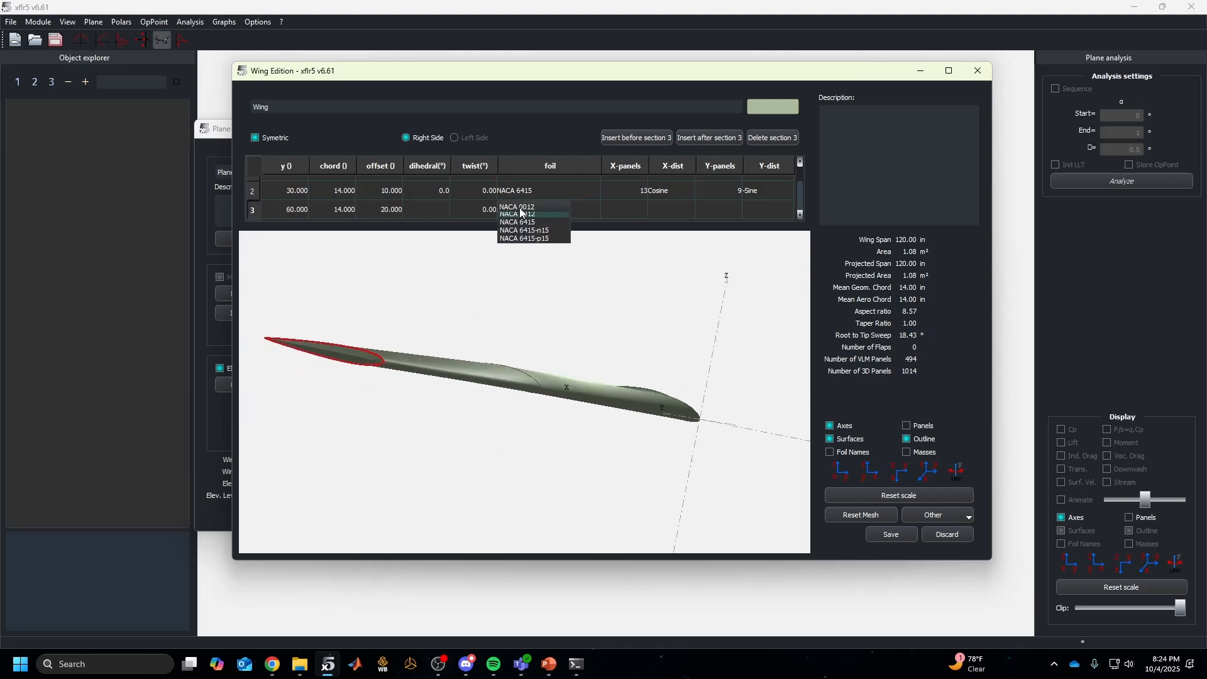
click(524, 222)
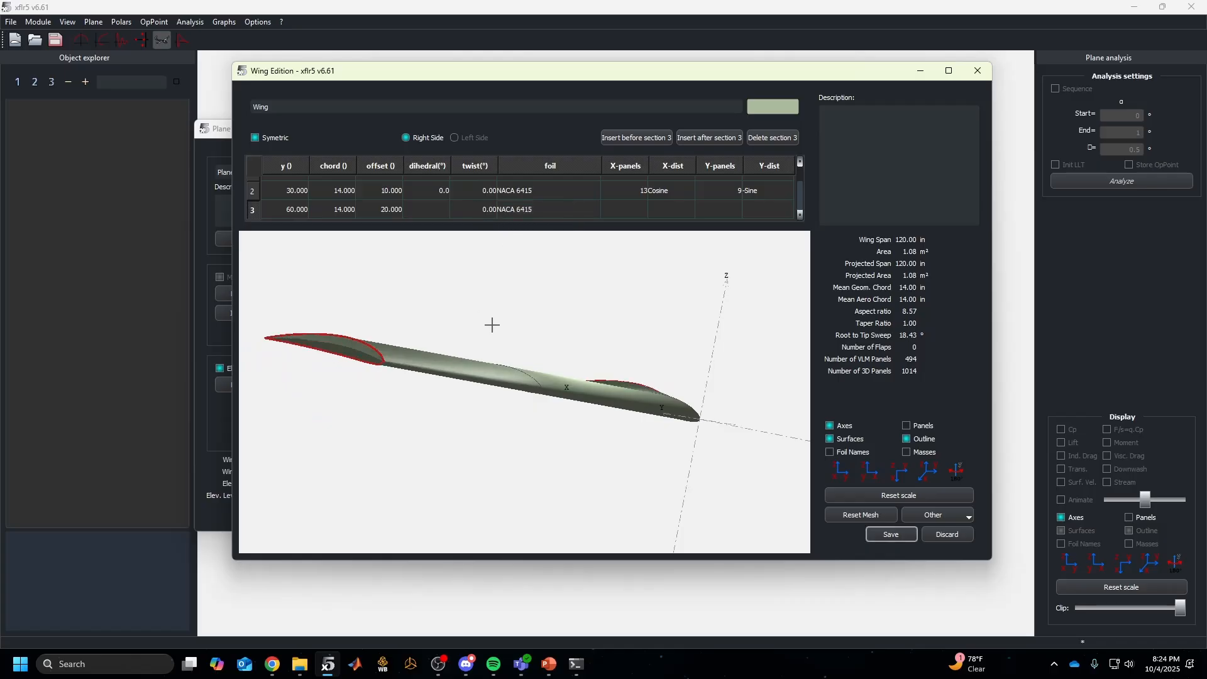
Try a twist of -10° on wing section 3, inspecting the tip before resetting the twist to 0
click(442, 211)
text(-10)
key(Return)
drag(490, 245, 510, 363)
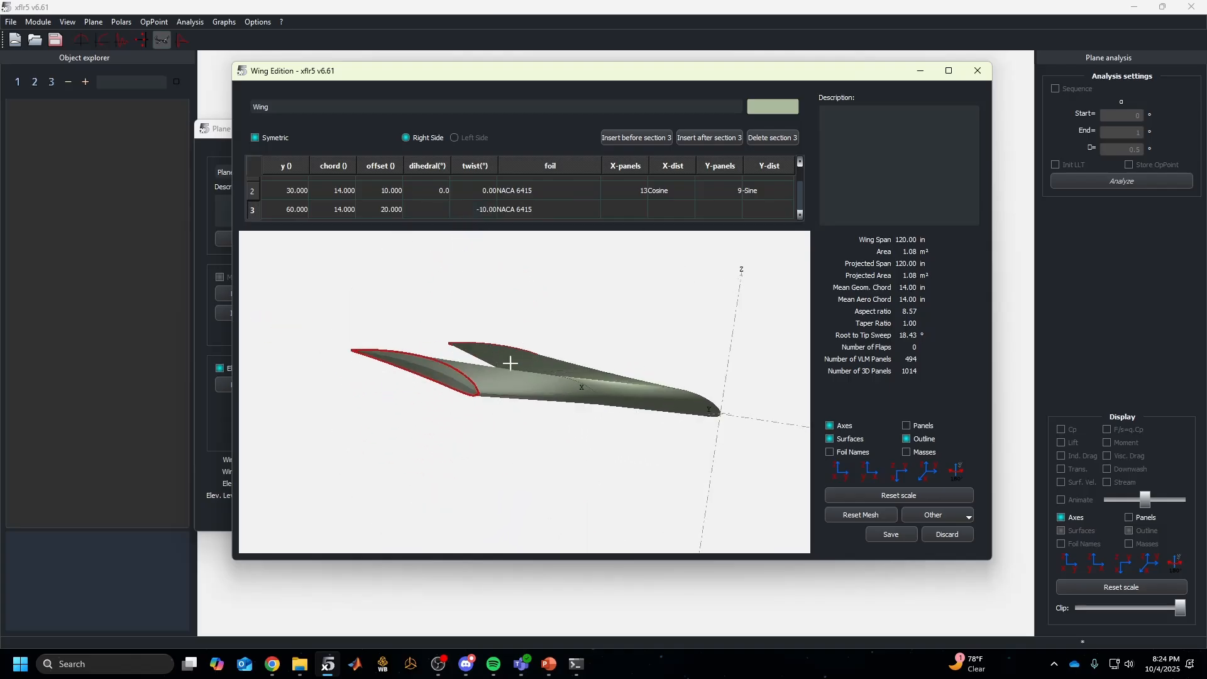
click(484, 210)
text(0)
key(Return)
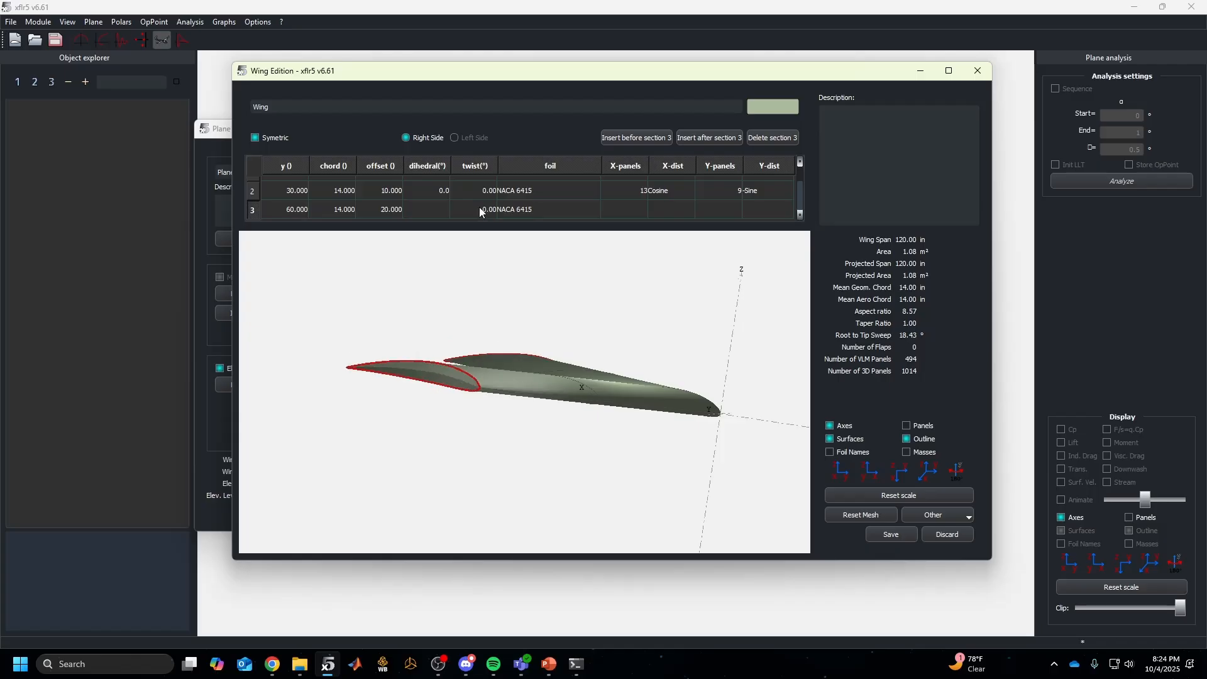
Delete wing section 3 and set the y position of section 2 to 60 in
right_click(261, 189)
click(294, 227)
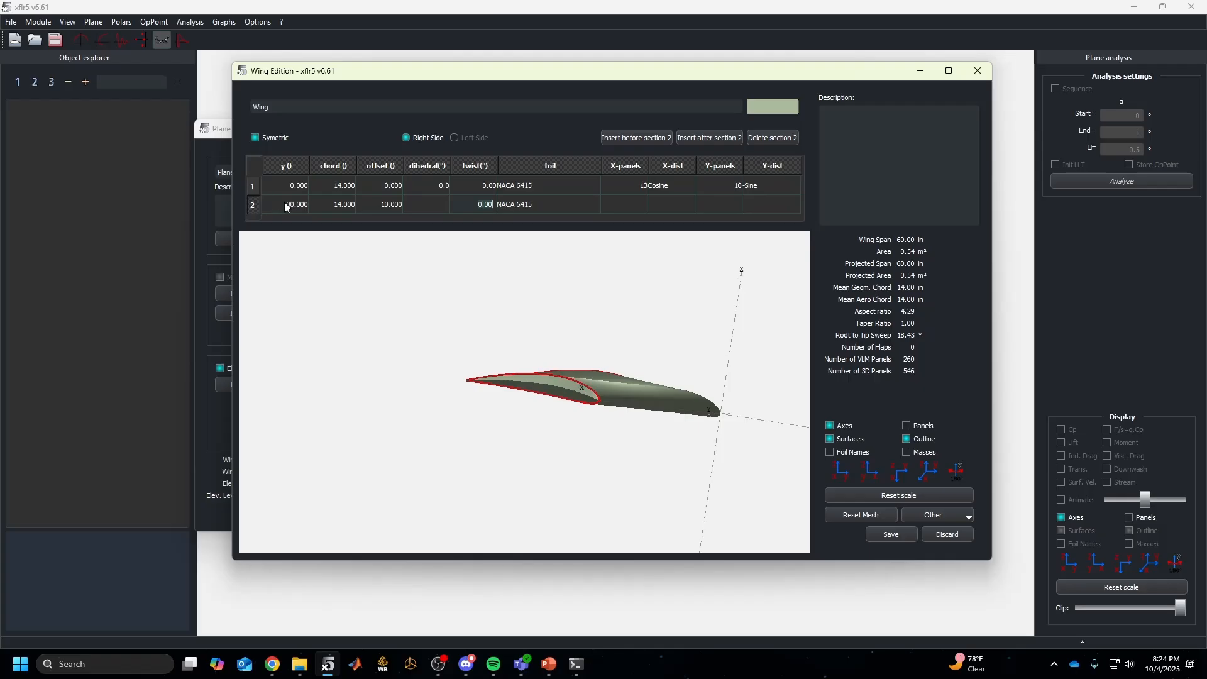
double_click(296, 206)
text(60)
key(Return)
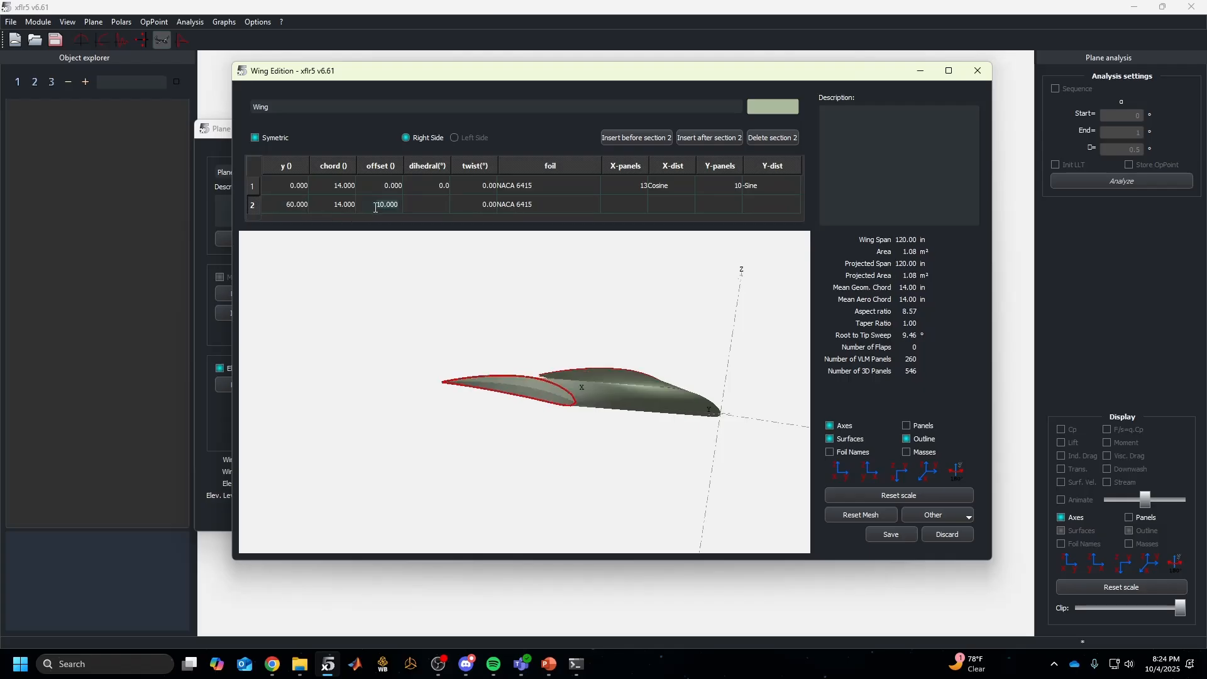
Reset the offset of wing section 2 to 0 and inspect the straight wing in 3D
text(0)
key(Return)
drag(514, 321, 562, 390)
scroll(563, 412, up, 5)
scroll(560, 409, down, 8)
Show the mesh panels on the wing and examine them around the wing's centre
double_click(723, 185)
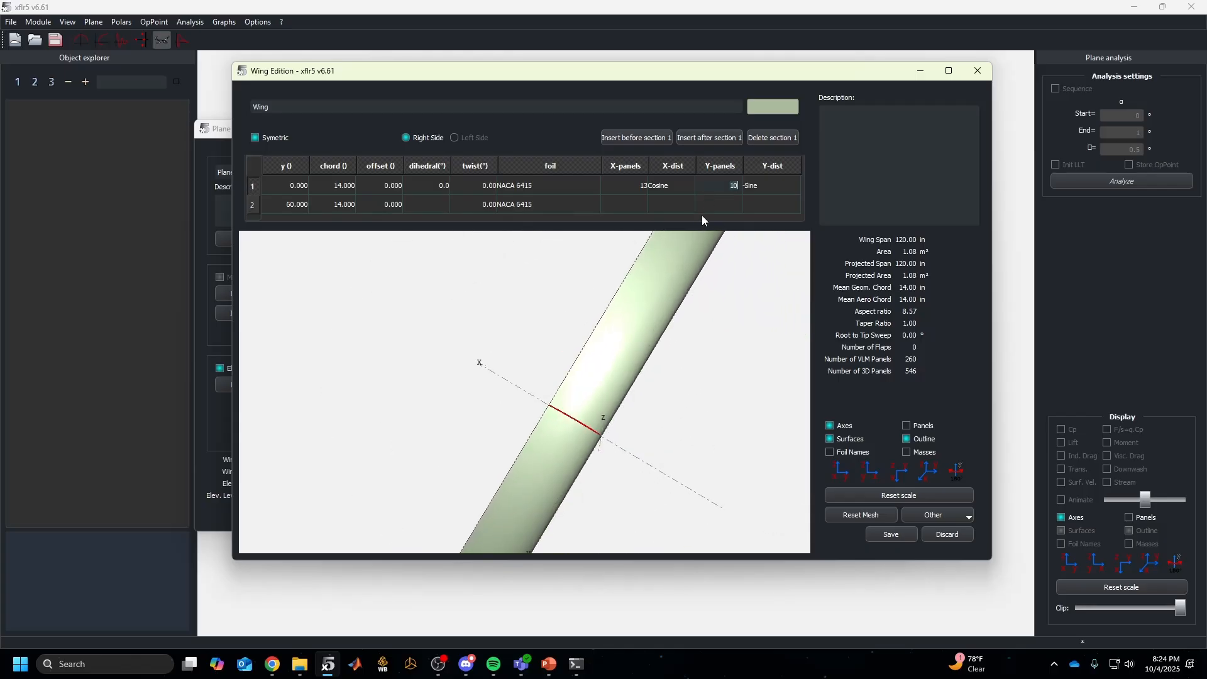
double_click(655, 203)
click(906, 425)
drag(625, 471, 558, 415)
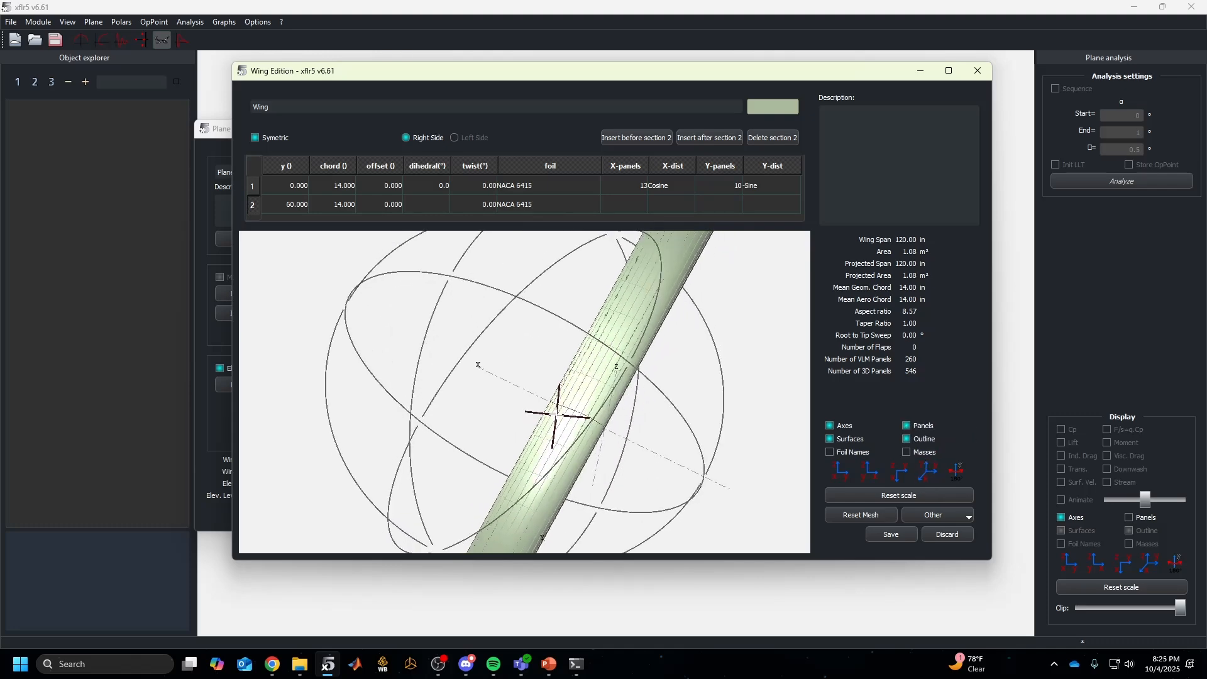
double_click(907, 426)
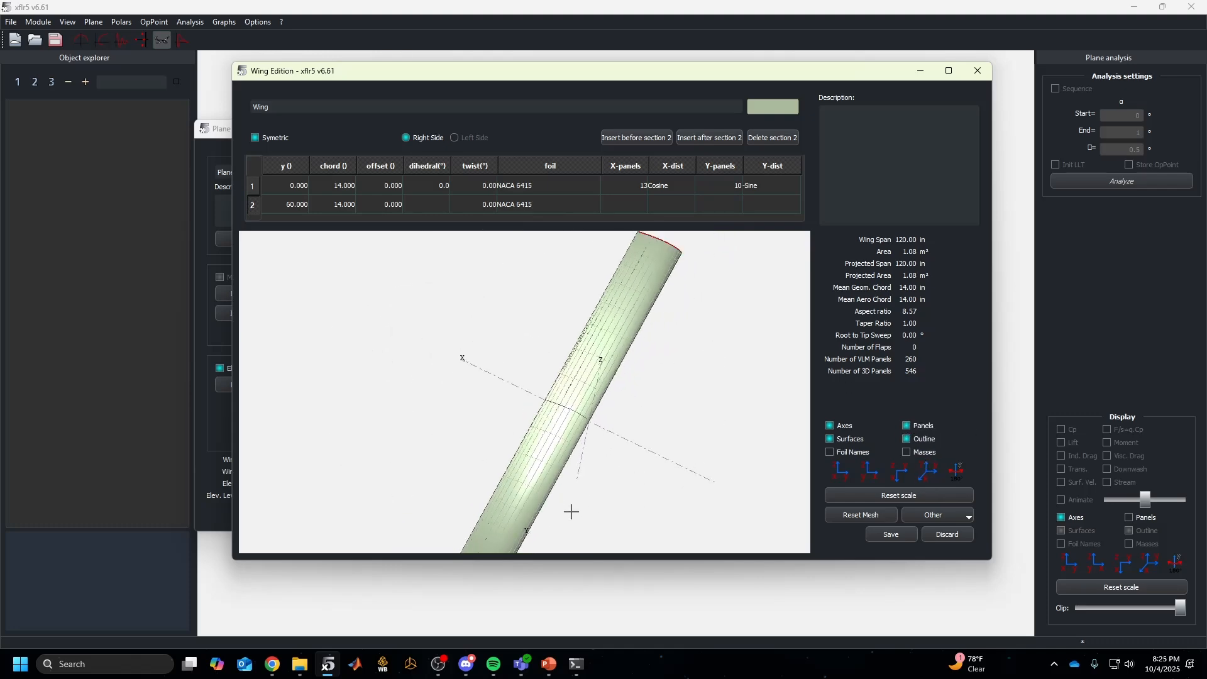
drag(571, 509, 546, 510)
scroll(536, 493, up, 5)
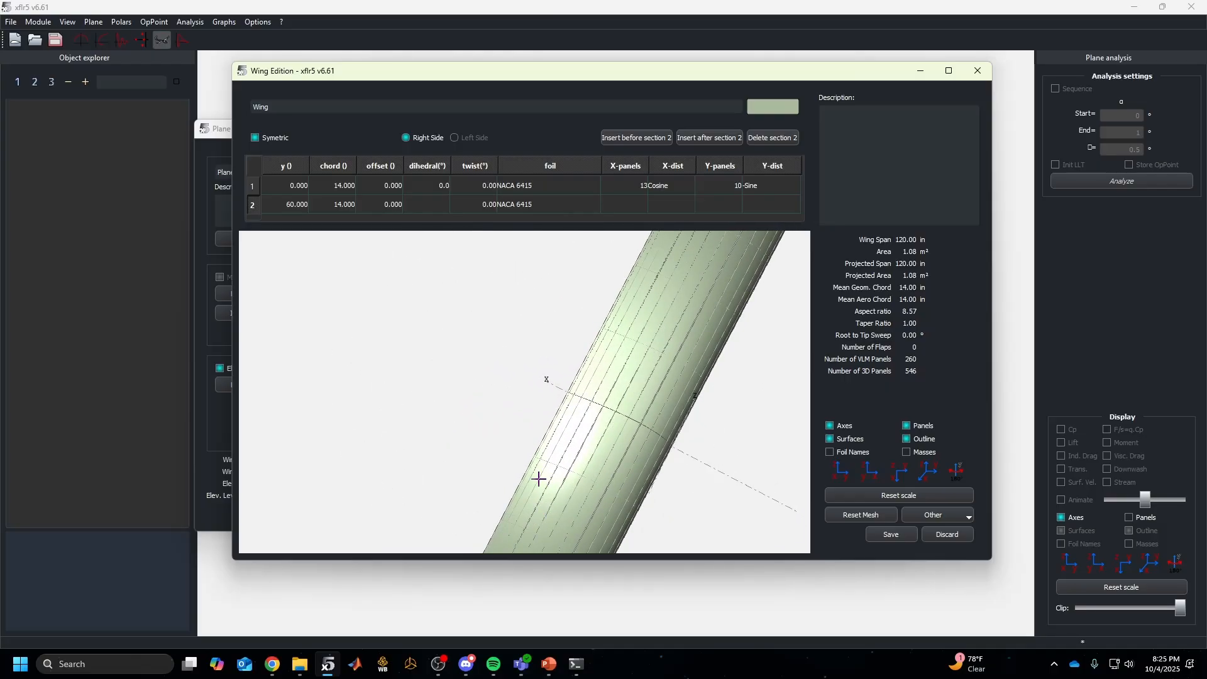
mouse_move(544, 475)
mouse_down()
mouse_move(571, 421)
mouse_move(545, 465)
mouse_move(556, 465)
mouse_up()
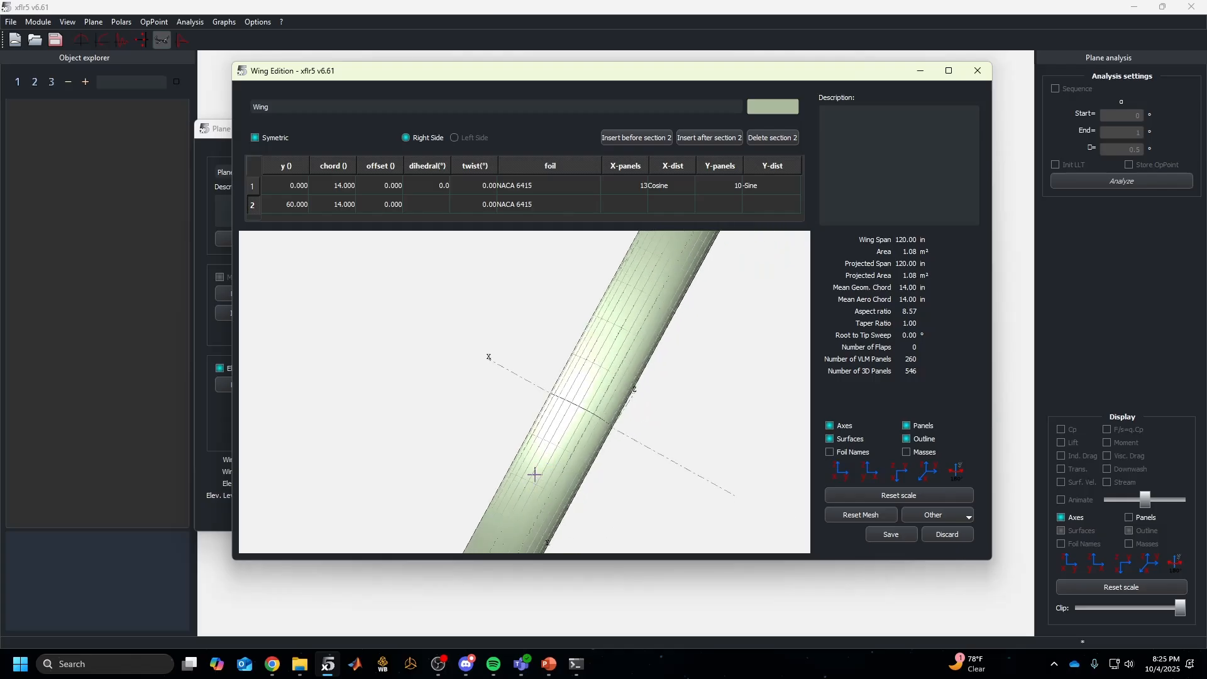
Examine the panel spacing on the wing surface from the centre out to the tip
drag(539, 458, 540, 389)
scroll(538, 391, up, 5)
drag(530, 464, 550, 355)
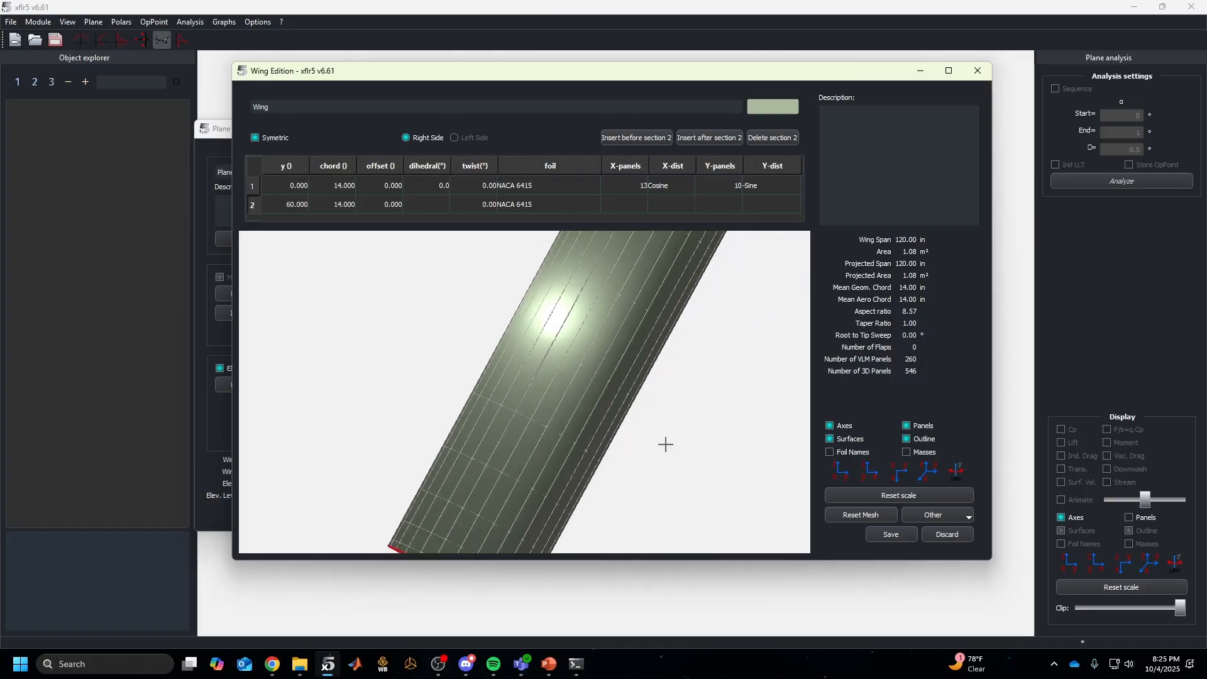
drag(452, 464, 558, 411)
drag(469, 496, 636, 282)
scroll(577, 396, down, 10)
drag(578, 399, 529, 449)
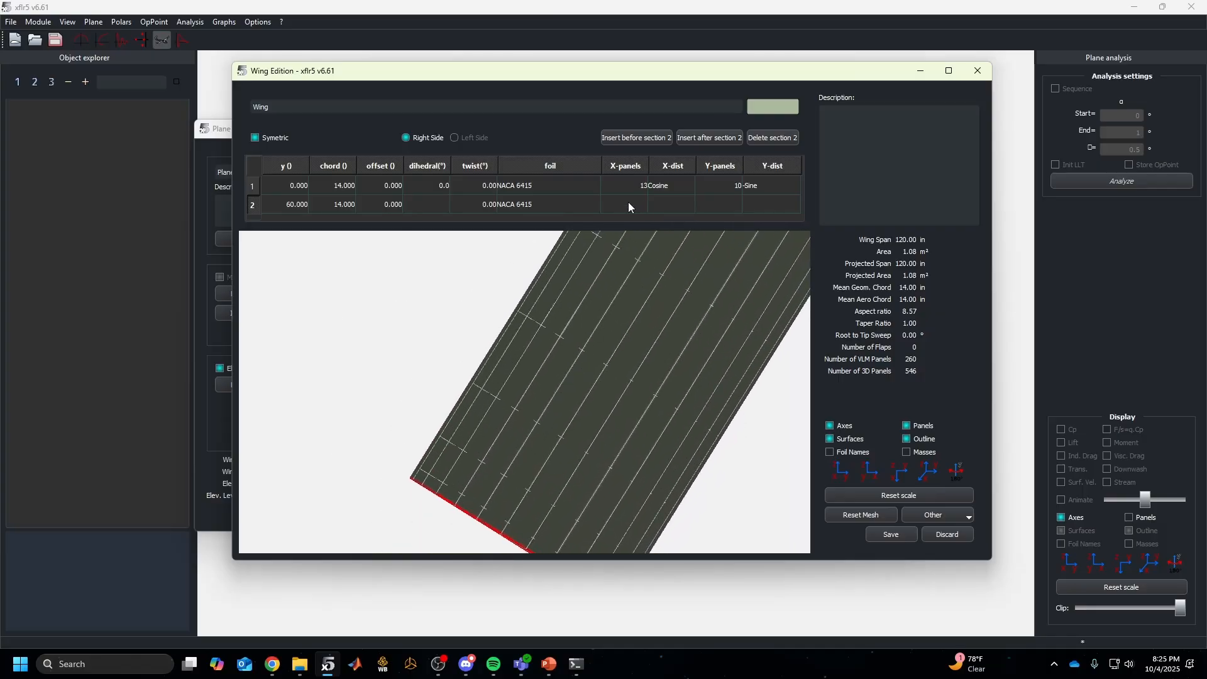
Set the Y-panels of wing section 1 to 15 and inspect the refined mesh
double_click(717, 187)
text(5)
key(Return)
double_click(721, 205)
text(1)
key(Return)
scroll(658, 377, down, 2)
scroll(658, 377, up, 10)
drag(658, 376, 644, 335)
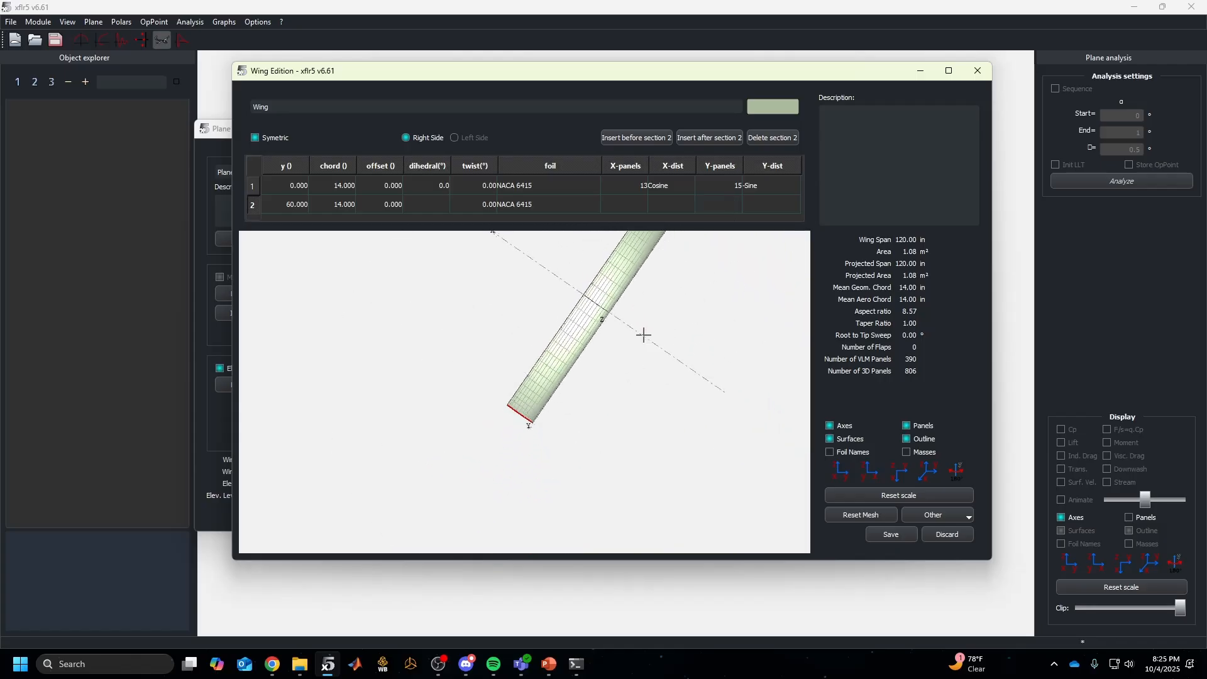
scroll(579, 337, down, 8)
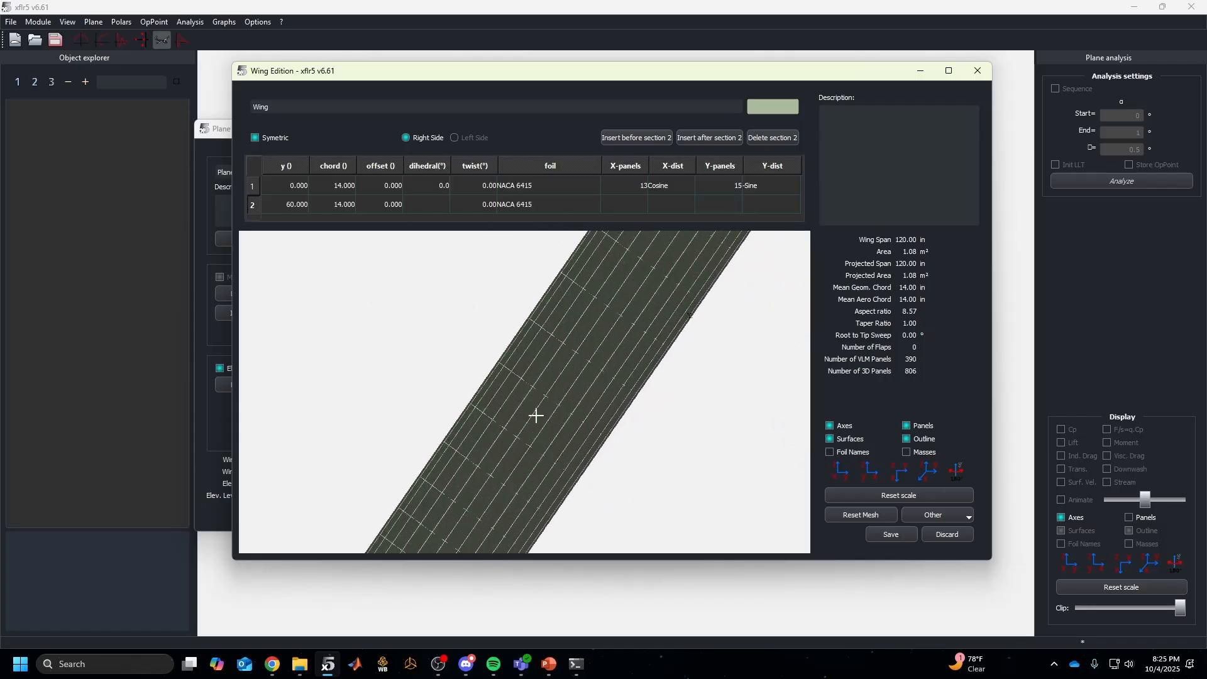
drag(536, 416, 660, 237)
Set the X-dist of wing section 1 to Uniform and inspect the chordwise panel spacing near the tip
click(665, 183)
click(665, 183)
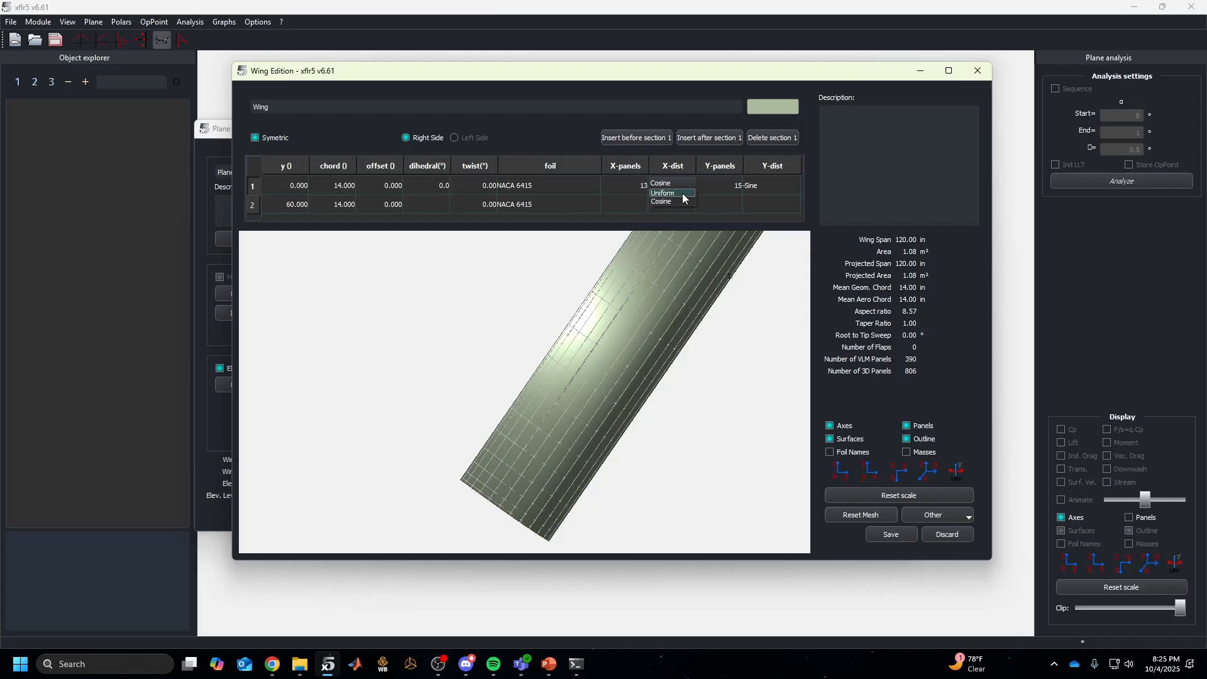
click(485, 487)
scroll(483, 488, up, 5)
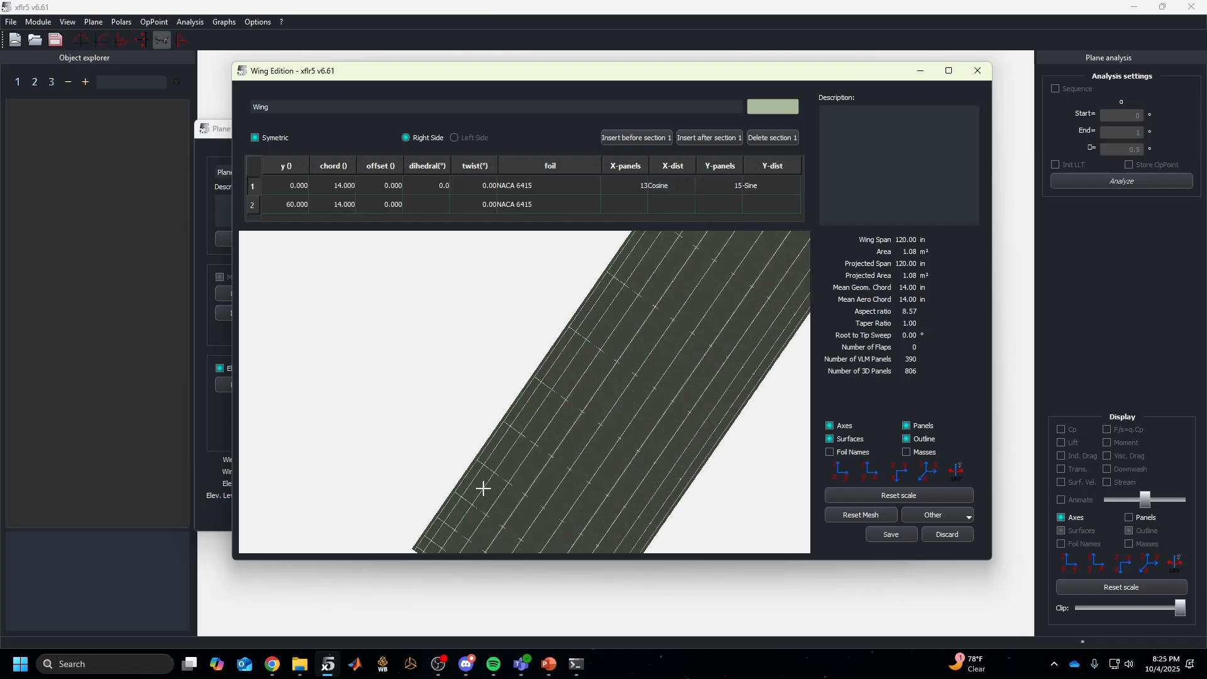
drag(474, 488, 518, 409)
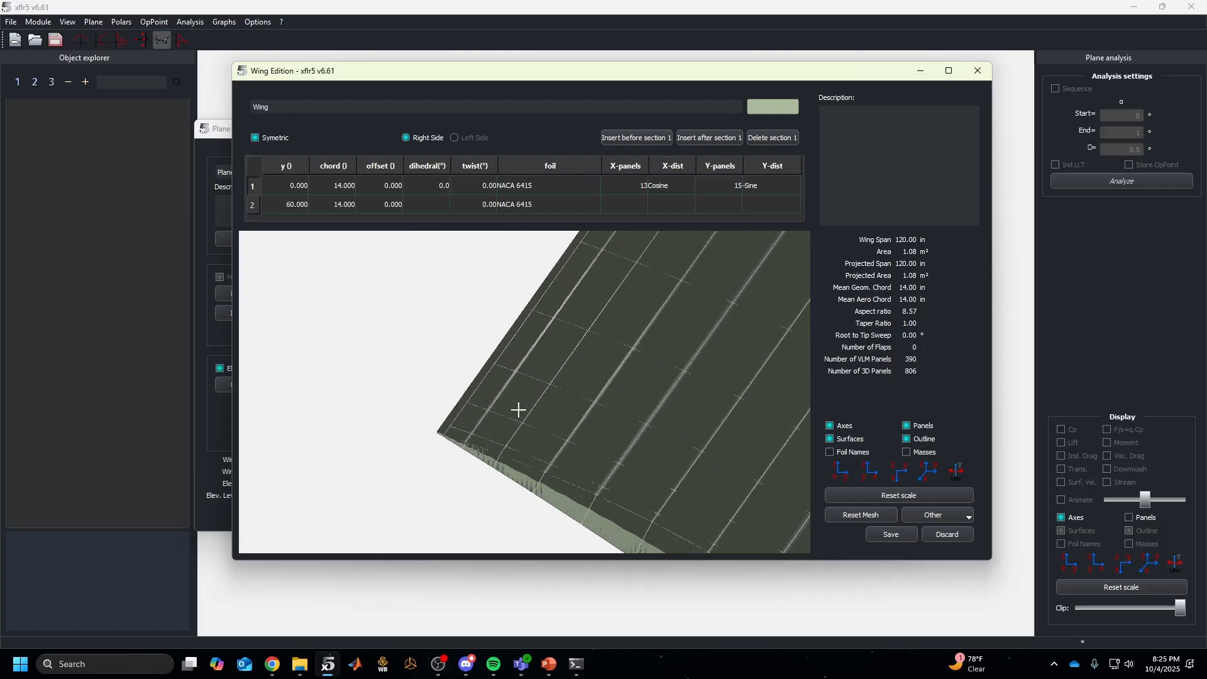
double_click(662, 188)
click(669, 190)
scroll(559, 444, down, 3)
drag(559, 444, 626, 430)
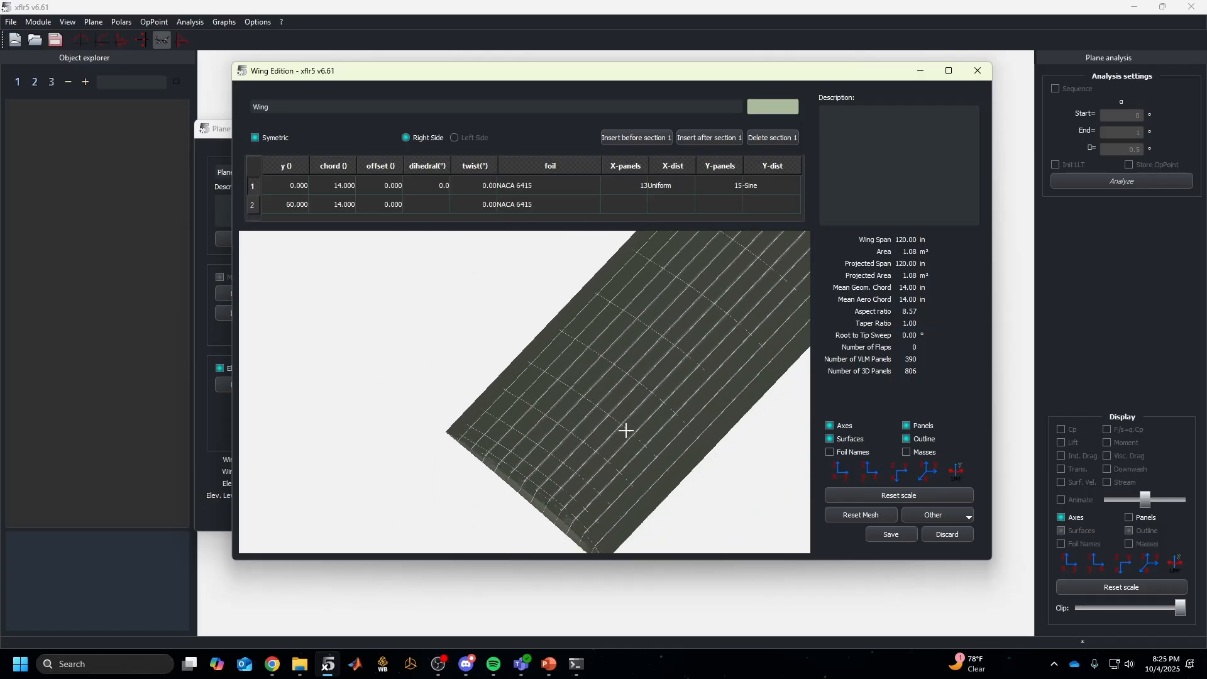
Return the X-dist of wing section 1 to Cosine and open its X-panels value for editing
click(671, 186)
click(647, 184)
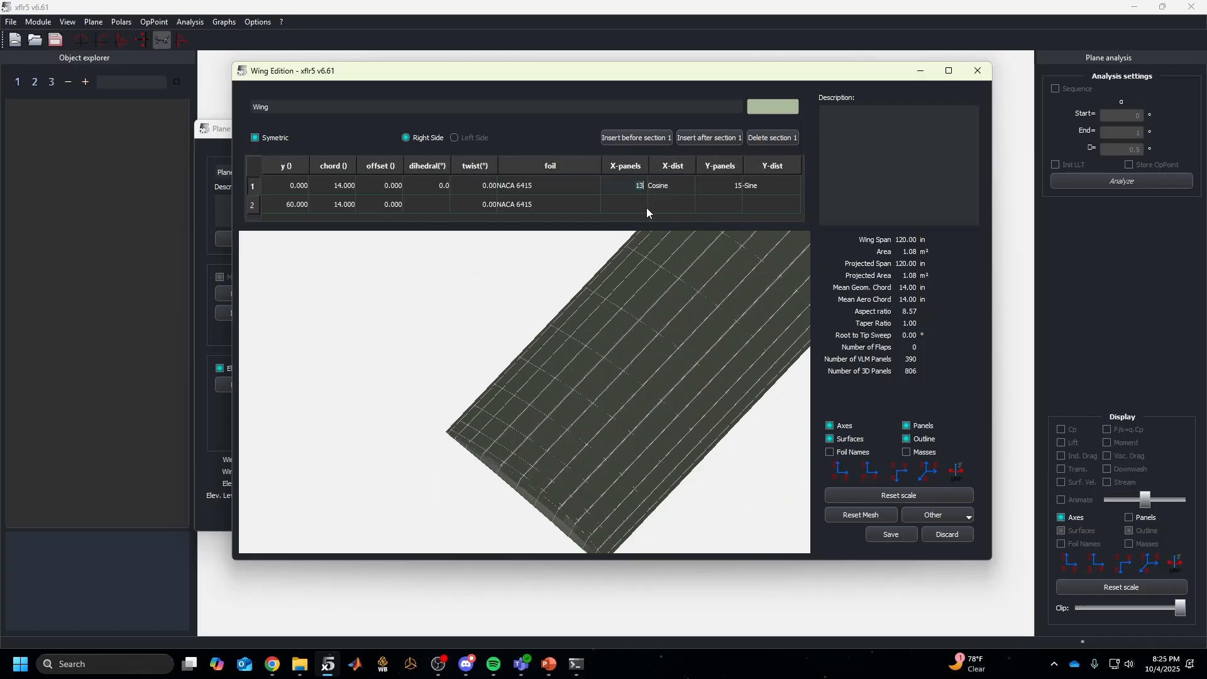
Set wing section 1 to 15 X-panels and 20 Y-panels
text(20)
key(Return)
double_click(722, 205)
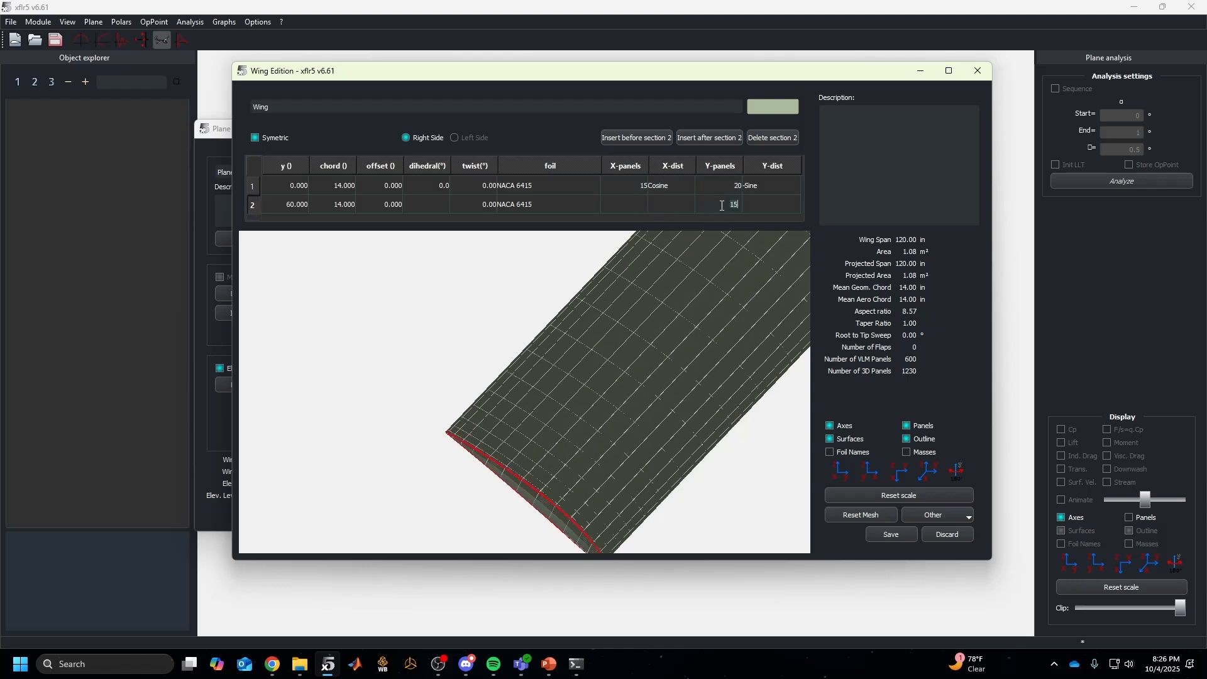
click(653, 211)
Inspect the refined mesh along the main wing and save the wing definition
scroll(711, 373, down, 1)
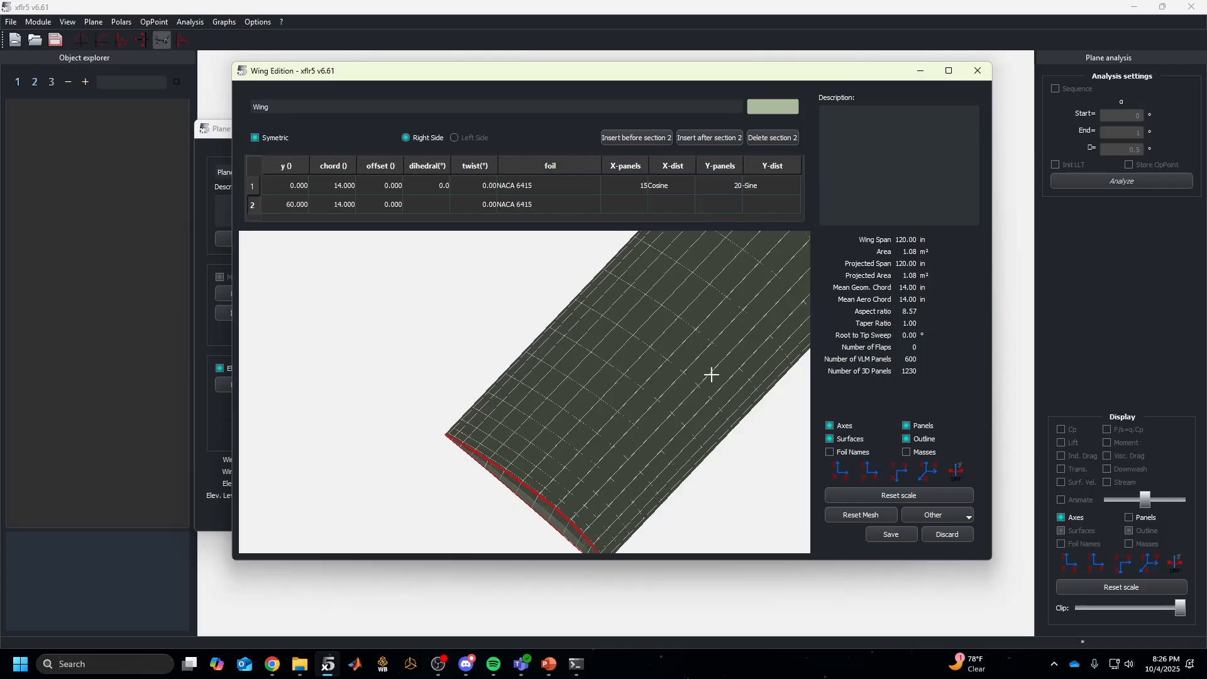
scroll(706, 357, up, 8)
drag(706, 357, 616, 435)
scroll(614, 436, up, 6)
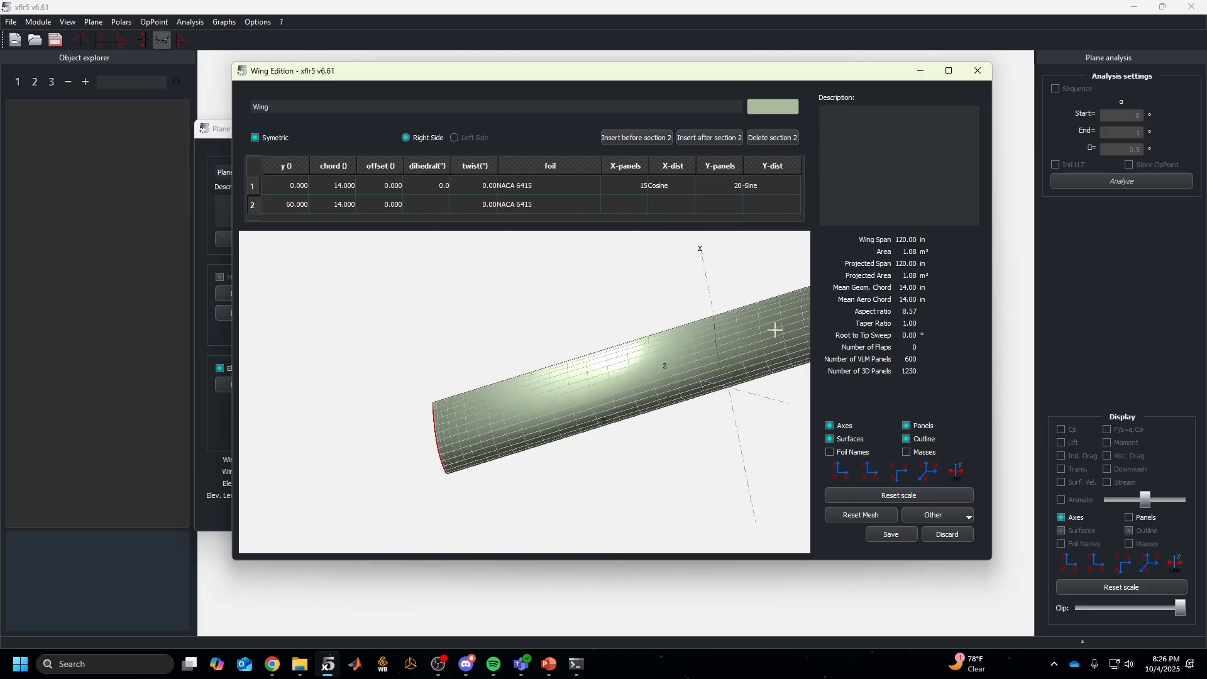
scroll(659, 384, down, 4)
mouse_move(658, 387)
mouse_down()
mouse_move(469, 431)
mouse_move(601, 388)
mouse_move(666, 385)
mouse_up()
click(887, 536)
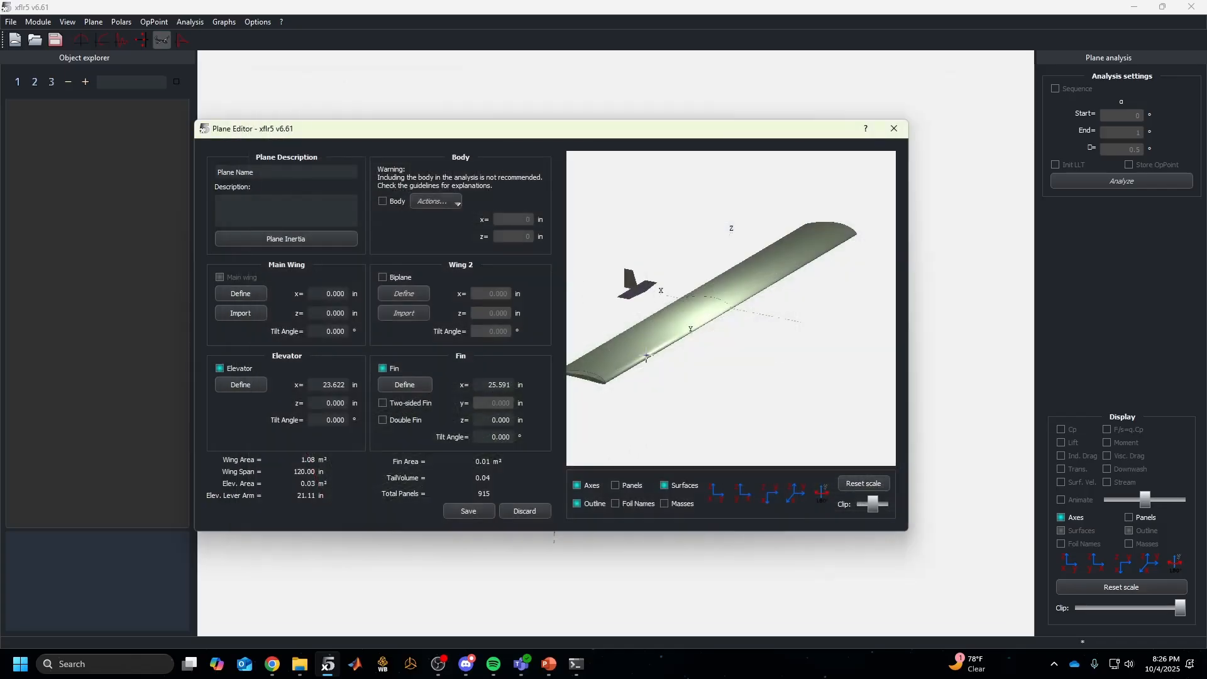
Move the elevator to x = 57 in and check its position behind the main wing
drag(650, 321, 639, 297)
scroll(633, 289, up, 4)
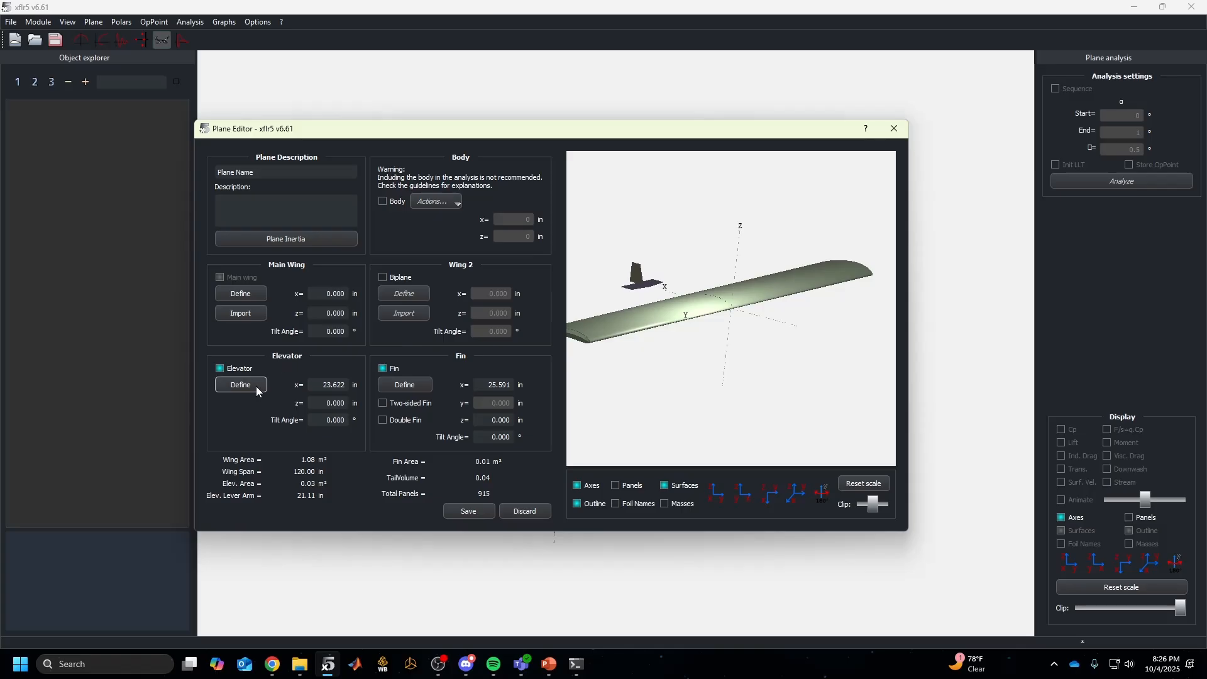
mouse_move(657, 277)
mouse_down()
mouse_move(648, 272)
mouse_move(649, 293)
mouse_up()
scroll(596, 347, up, 2)
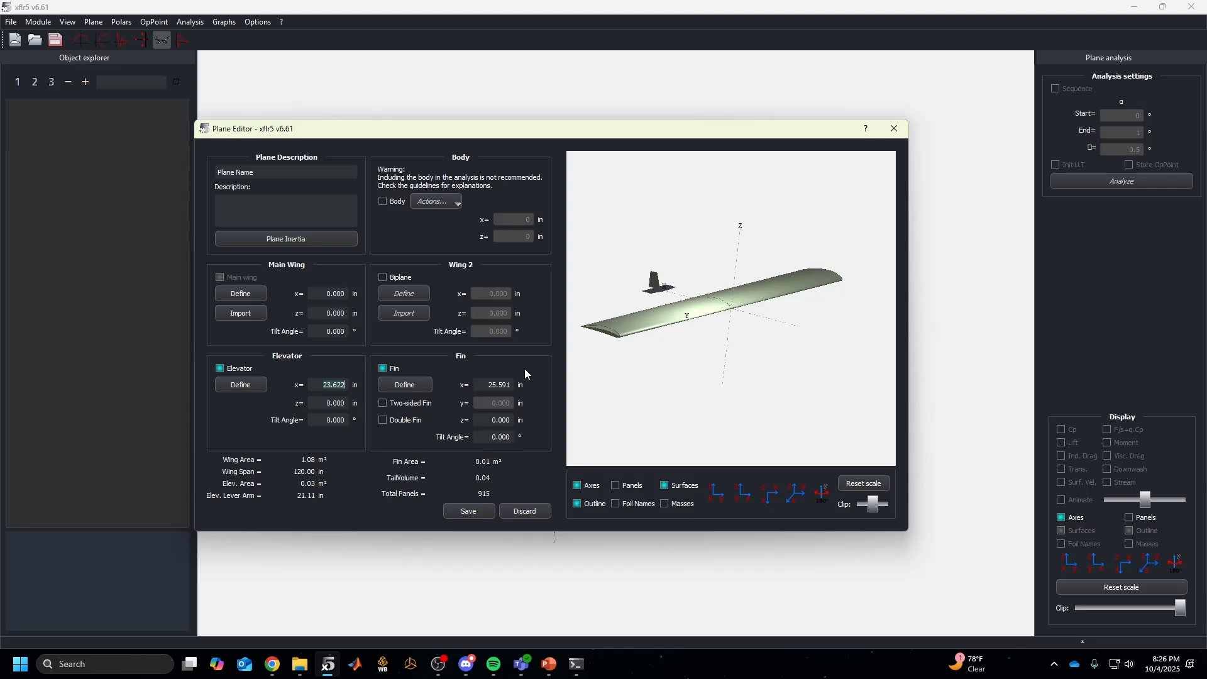
text(57)
key(Return)
mouse_move(632, 272)
mouse_down()
mouse_move(615, 278)
mouse_move(628, 292)
mouse_move(615, 292)
mouse_up()
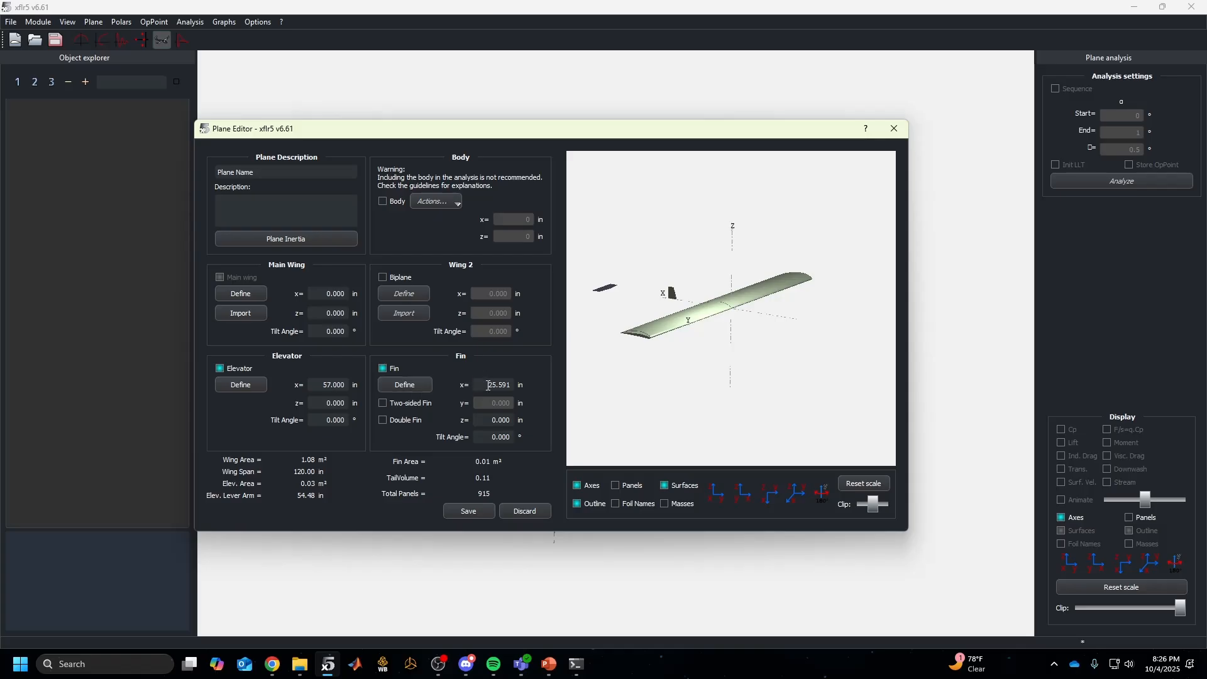
Move the fin to x = 57 in so it lines up with the elevator
click(509, 385)
click(611, 399)
text(57)
key(Return)
Open the elevator definition, assign the NACA 0012 foil to both sections and set both chords to 9 in
click(241, 384)
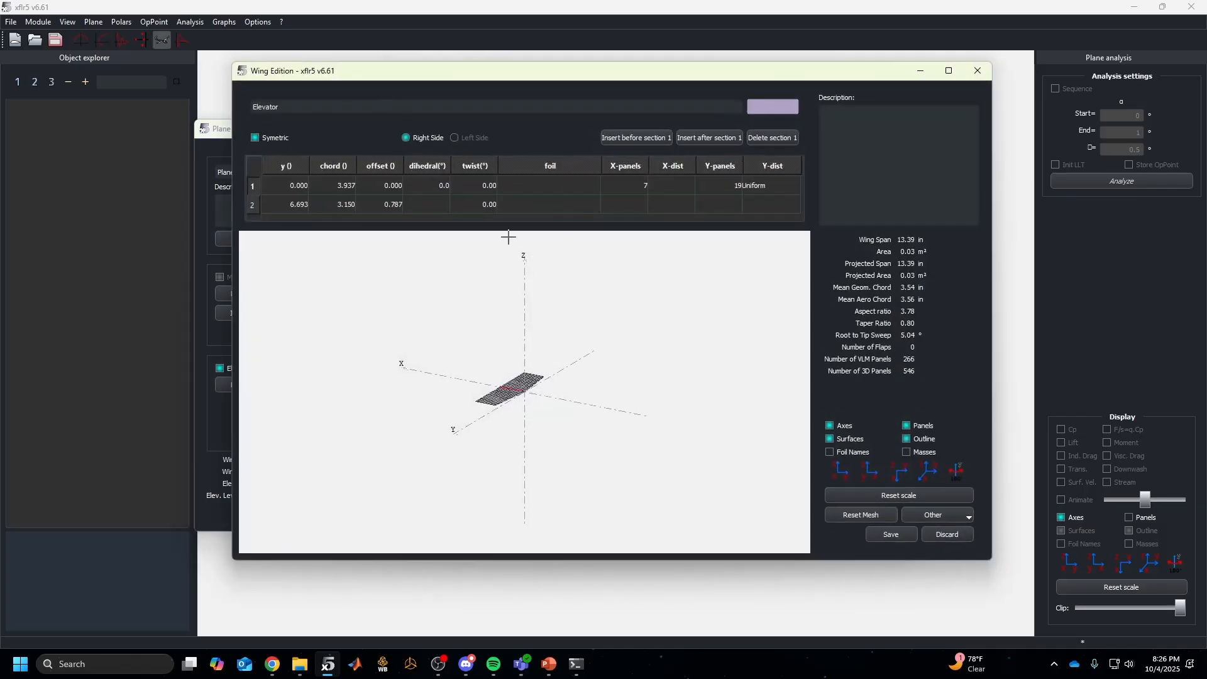
click(536, 201)
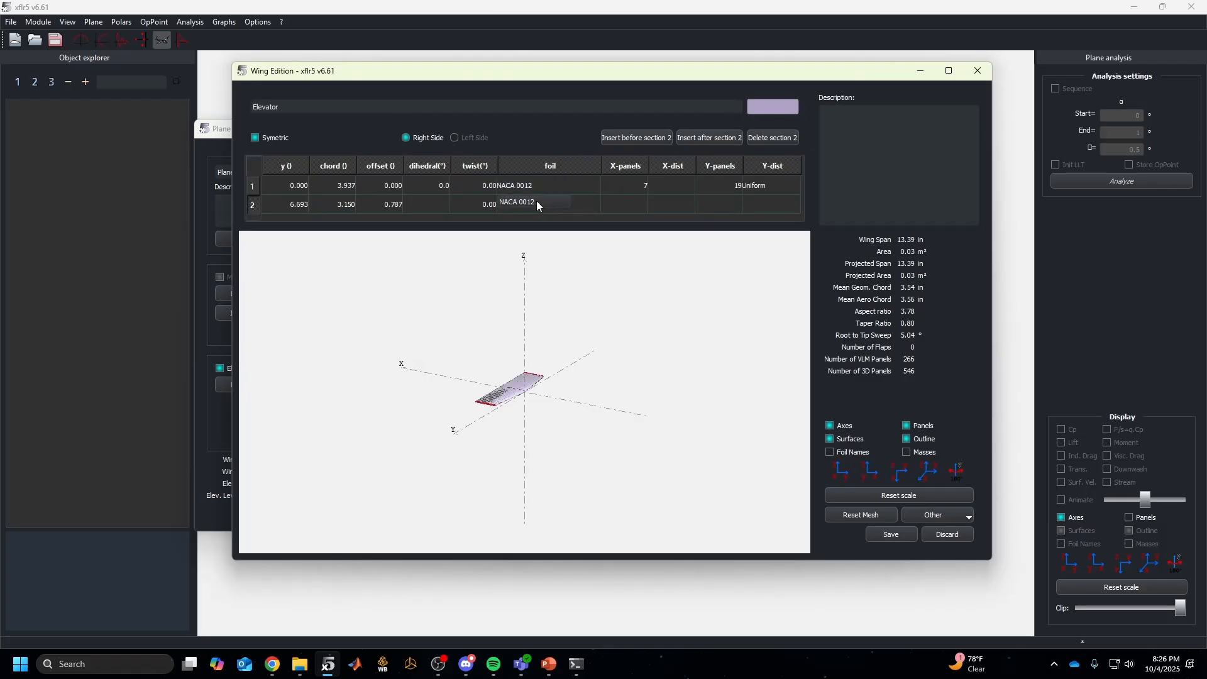
click(336, 185)
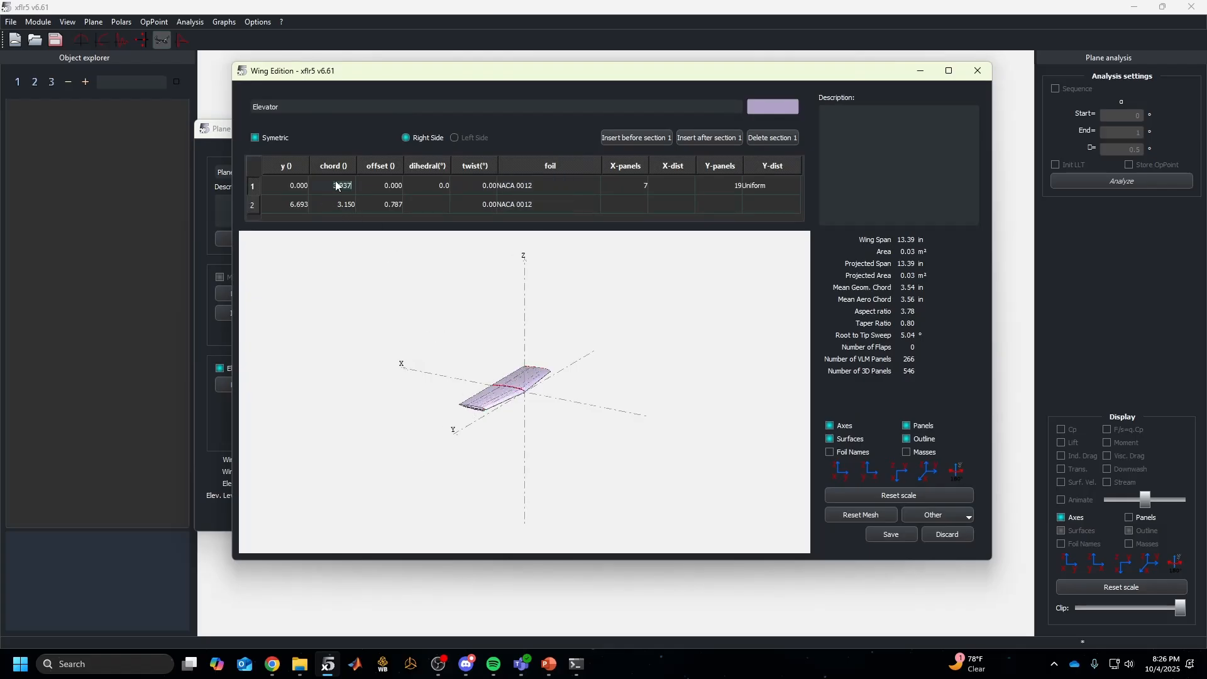
text(9)
key(Return)
click(344, 204)
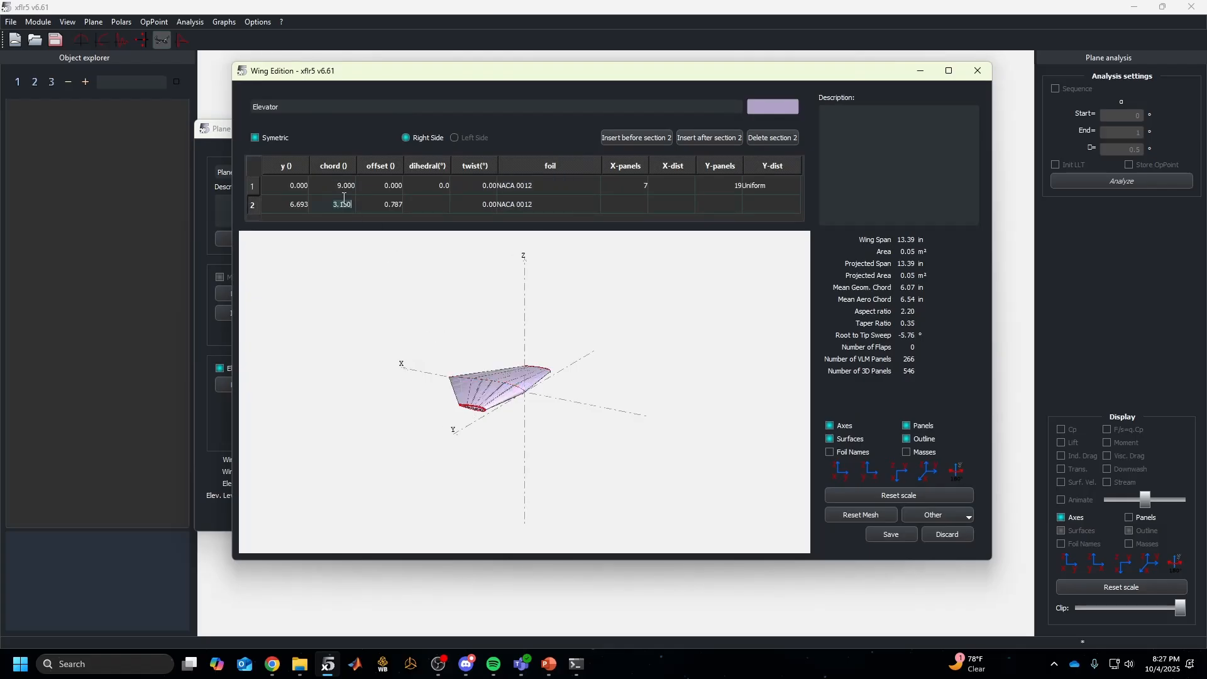
text(9)
key(Return)
Set the offset of elevator section 2 to 0 and inspect the elevator's panels
drag(384, 284, 413, 463)
click(398, 204)
text(0)
key(Return)
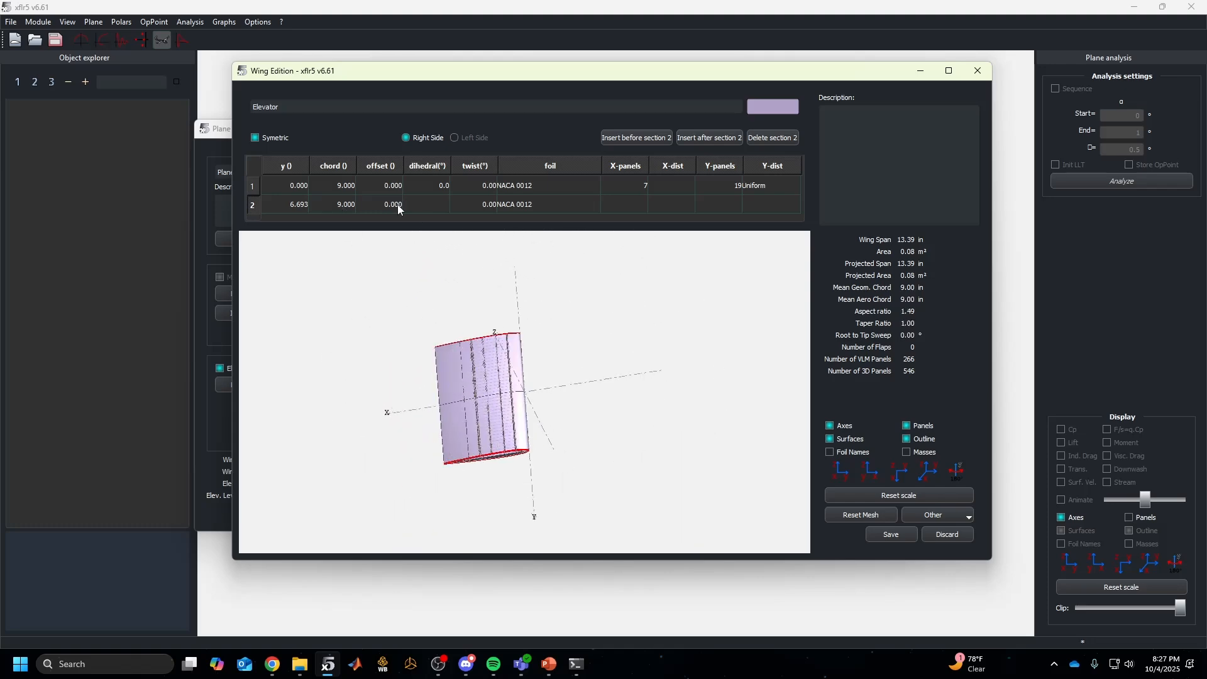
drag(467, 359, 277, 404)
scroll(481, 406, down, 4)
scroll(481, 403, up, 5)
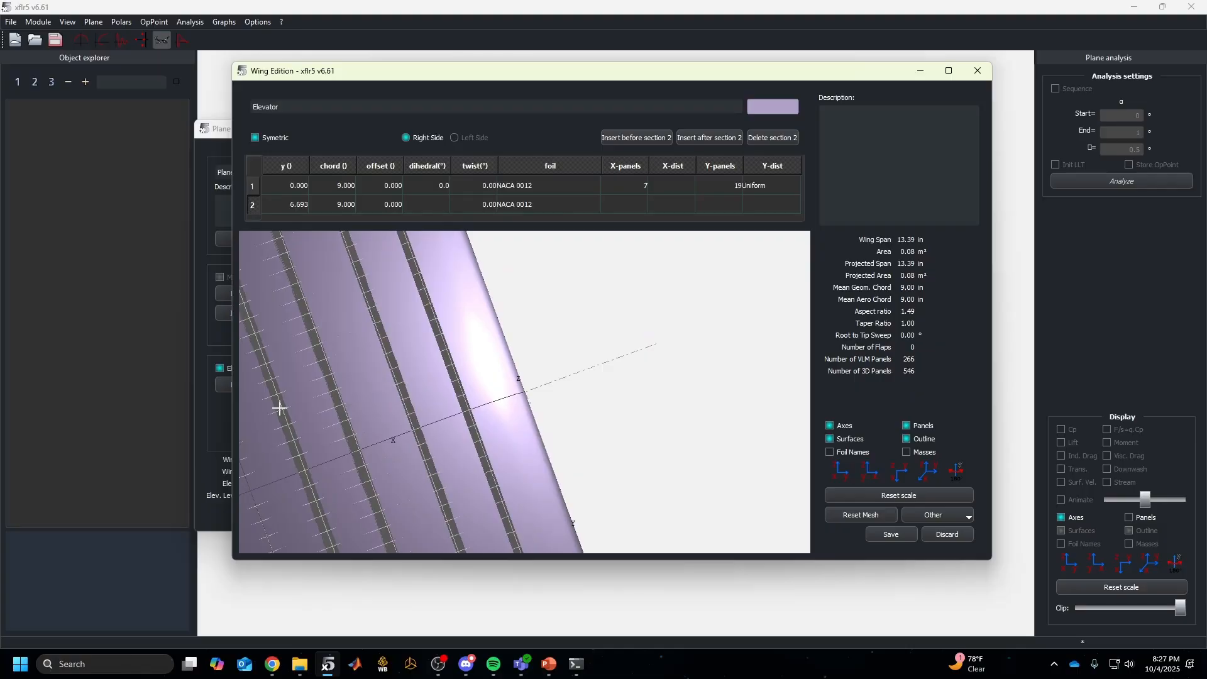
Set the X-panels of elevator section 1 to 14 and inspect the refined mesh
click(635, 183)
text(14)
key(Return)
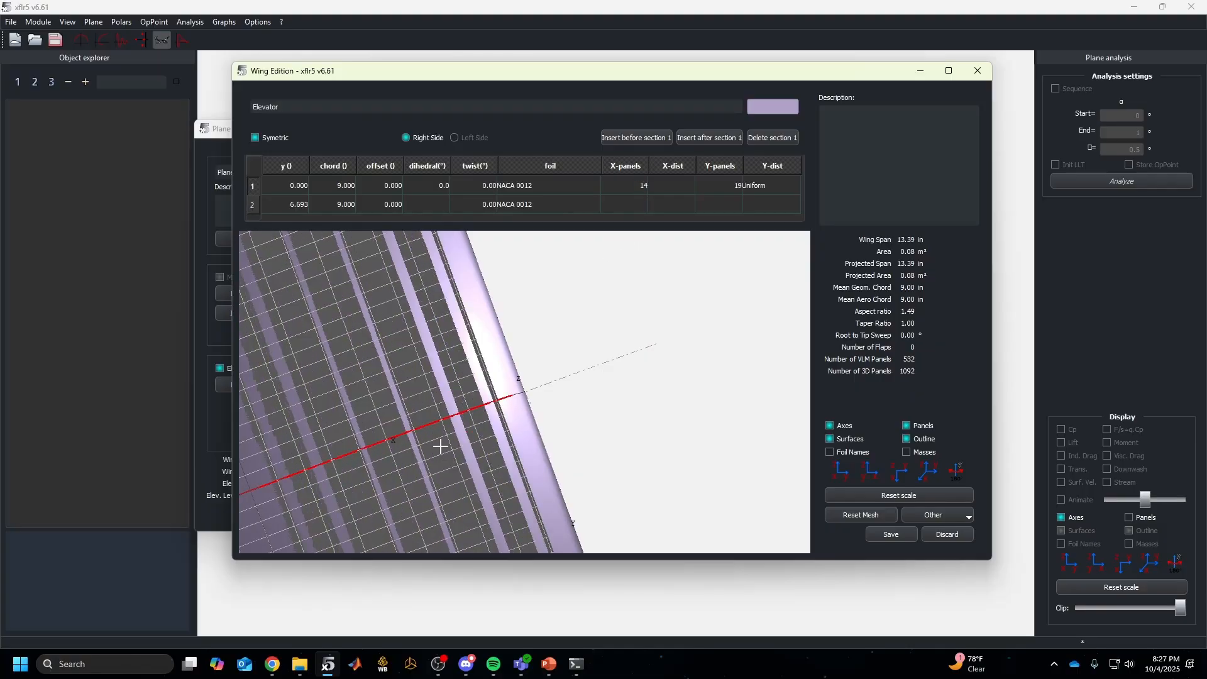
drag(440, 445, 428, 359)
drag(463, 399, 427, 372)
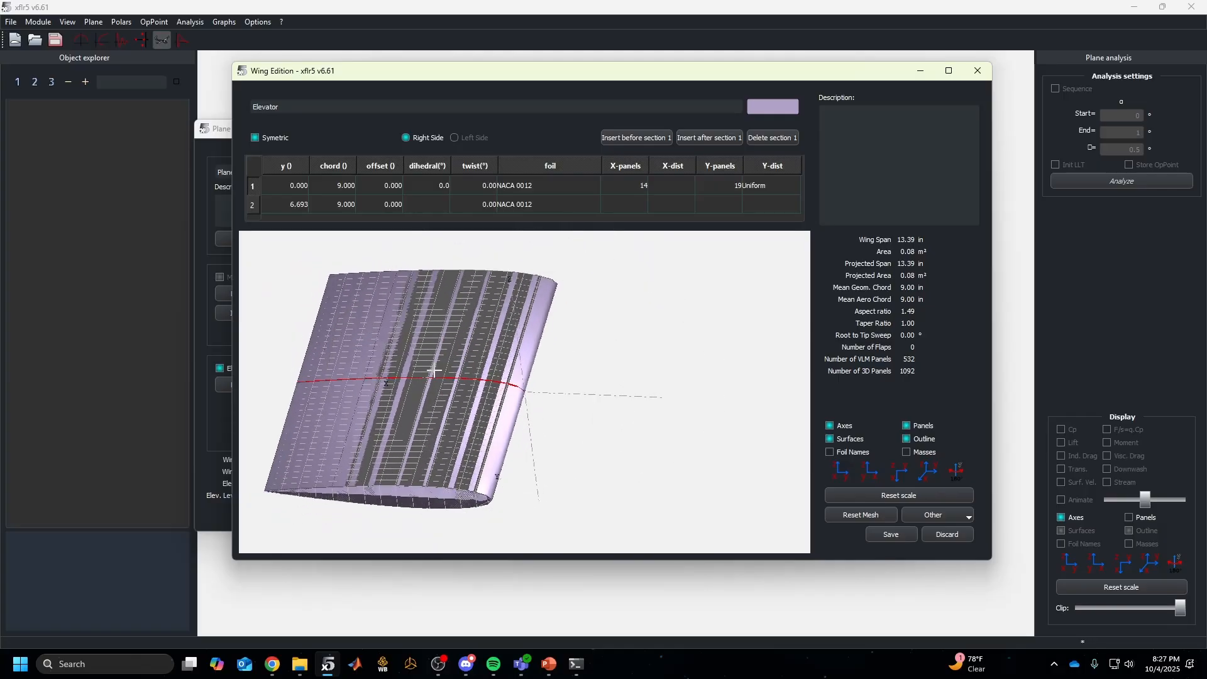
scroll(426, 371, down, 3)
scroll(426, 371, up, 9)
Set the y position of elevator section 2 to 10 in and inspect the wider elevator
click(286, 200)
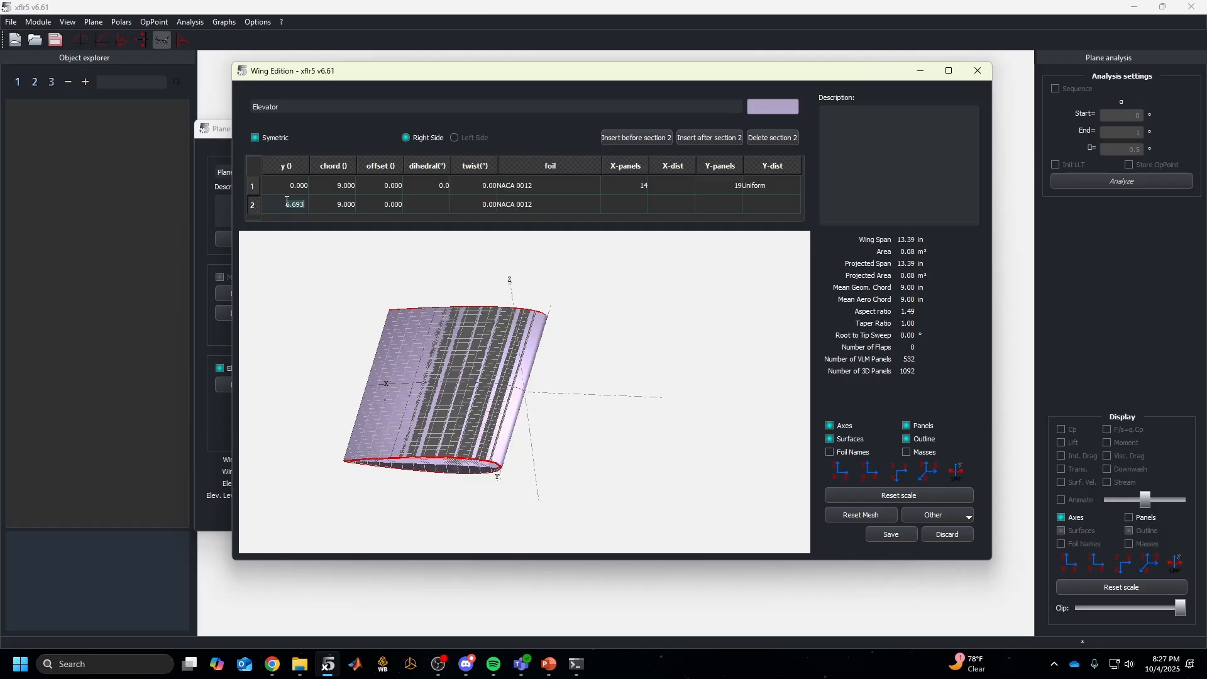
text(10)
key(Return)
scroll(479, 426, up, 5)
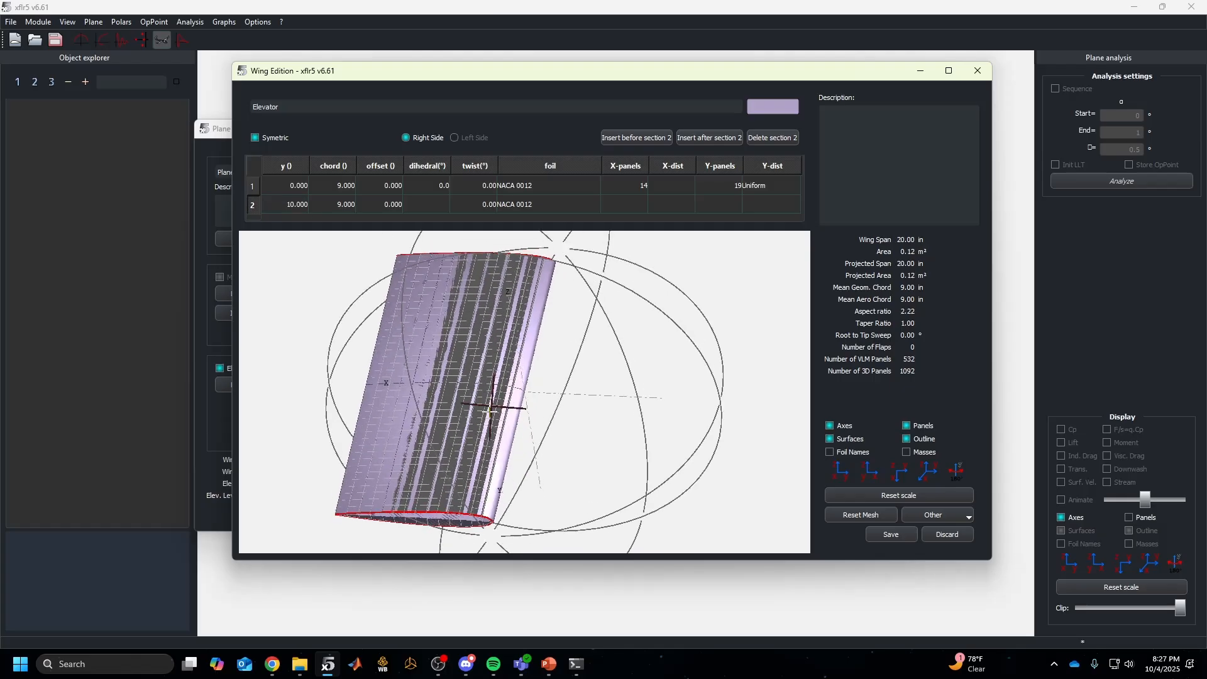
scroll(480, 426, up, 8)
drag(480, 426, 459, 313)
scroll(480, 410, up, 1)
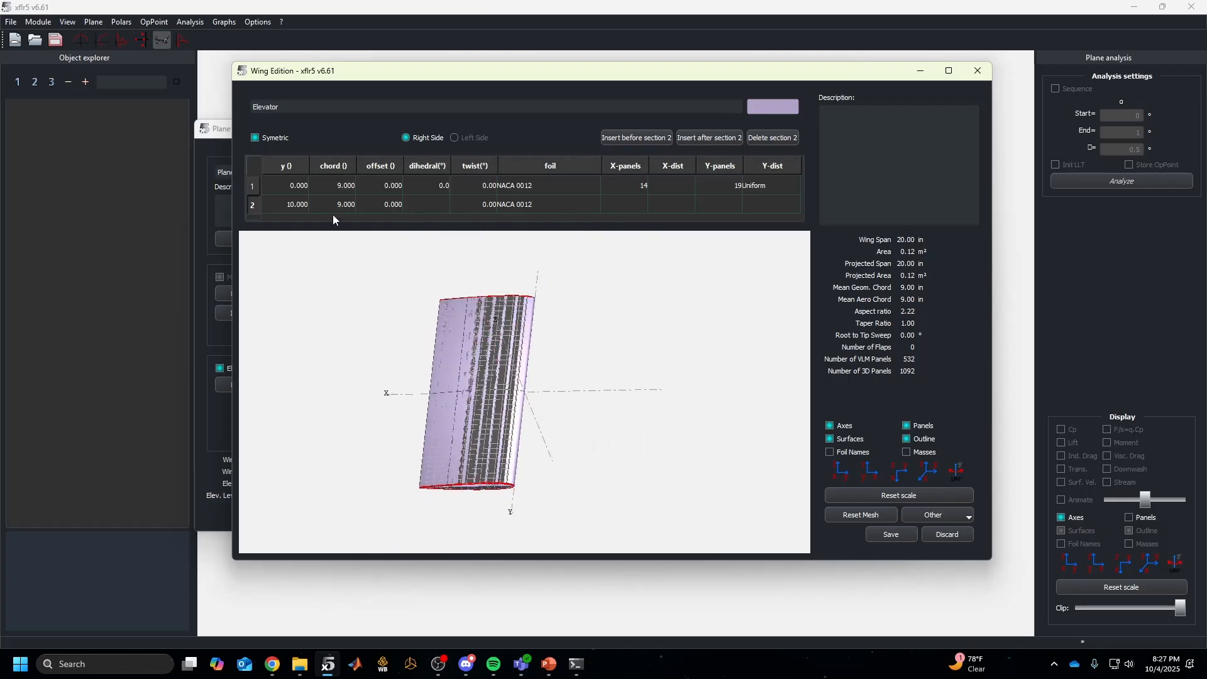
Set the y position of elevator section 2 to 12 in and save the elevator definition
double_click(302, 205)
text(12)
key(Return)
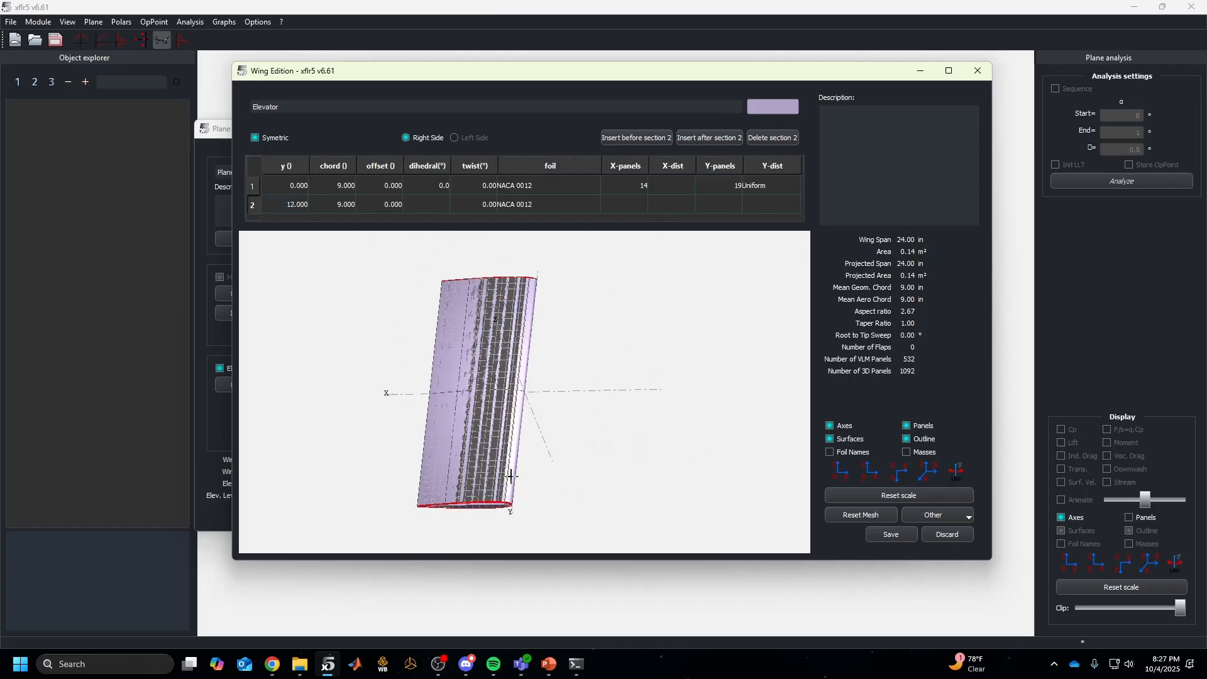
drag(510, 476, 465, 362)
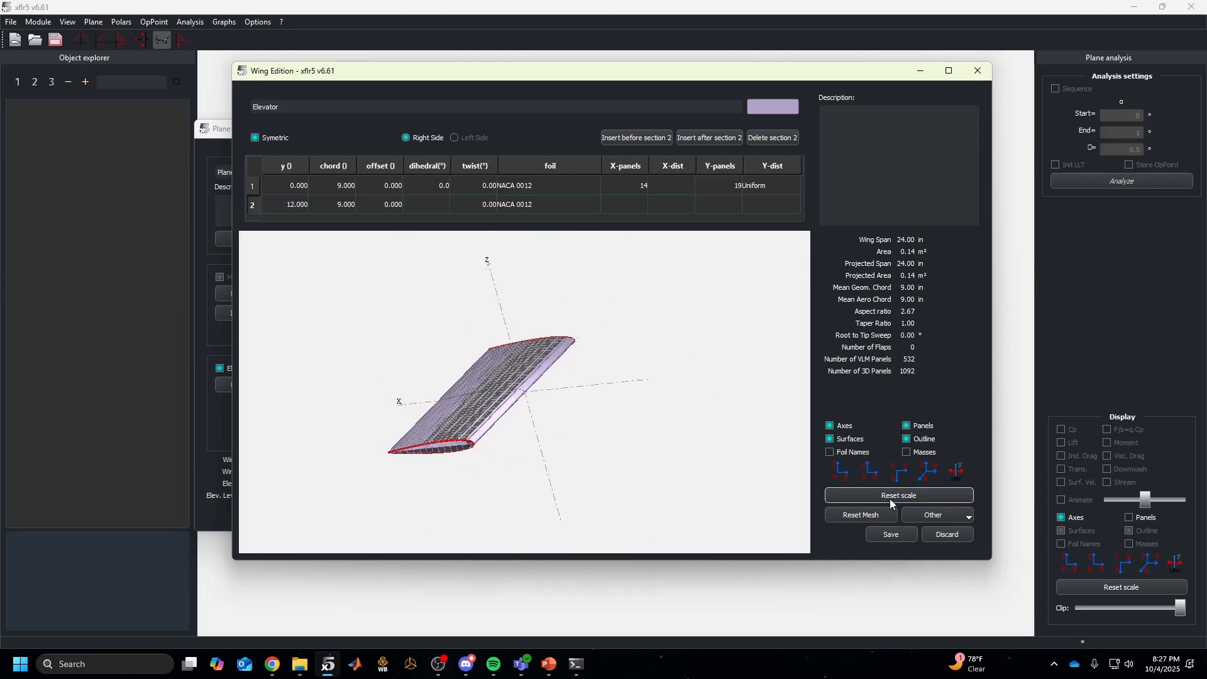
click(891, 534)
Open the fin definition and assign the NACA 0012 foil to both fin sections
drag(619, 327, 715, 341)
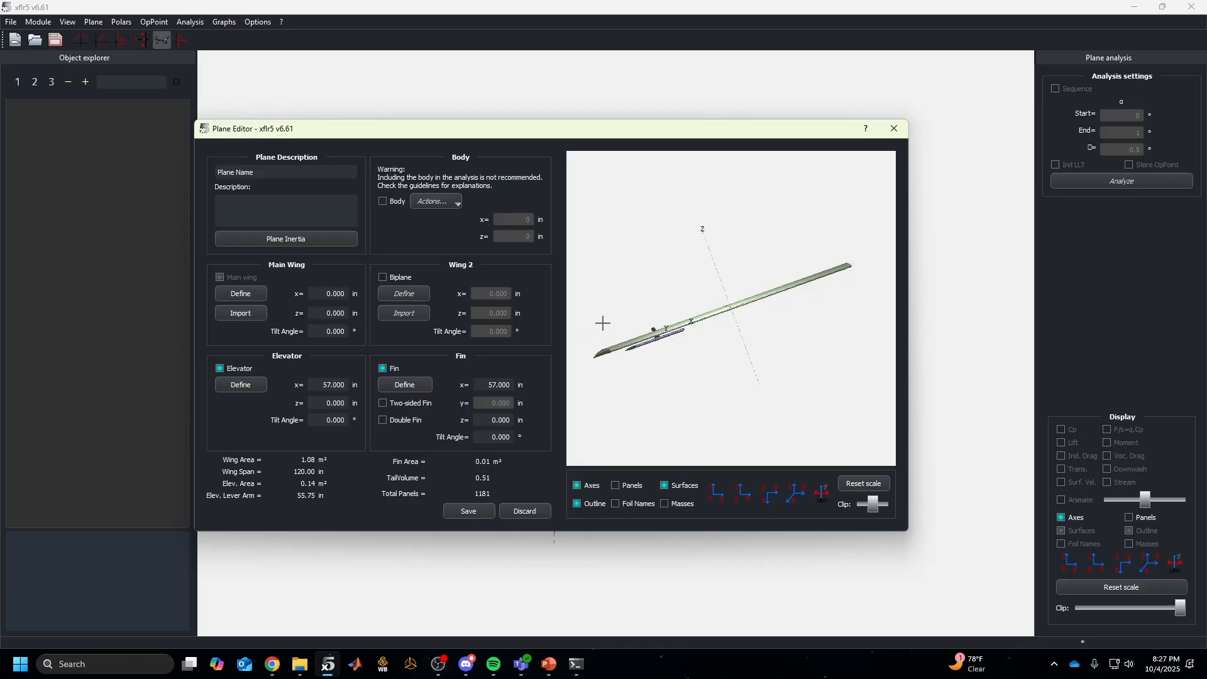
drag(601, 324, 735, 370)
click(392, 386)
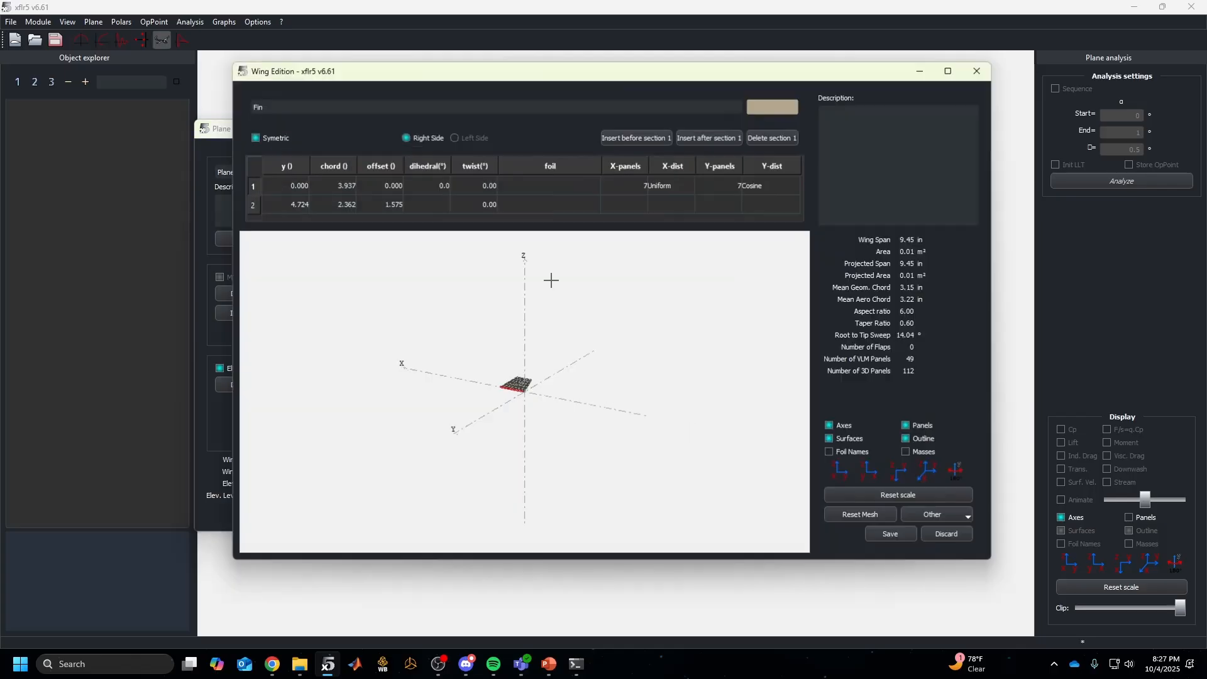
click(536, 187)
click(537, 191)
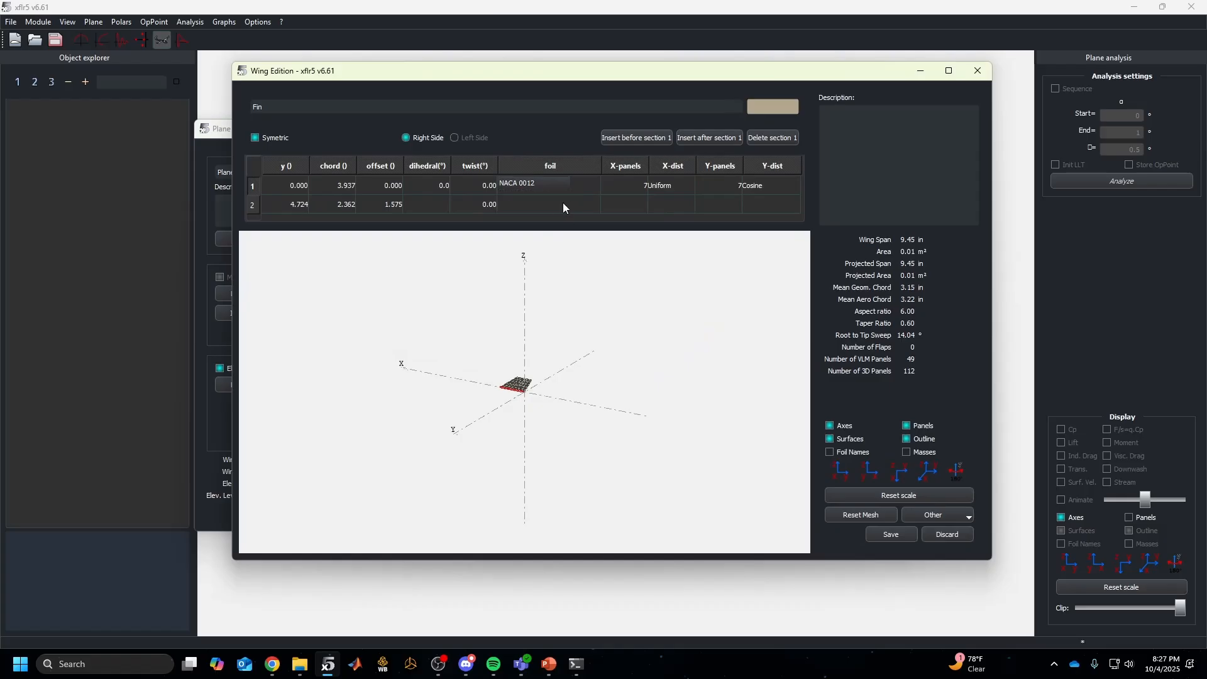
click(563, 203)
Set the offset of fin section 2 to 0 and the chords of both fin sections to 9 in
double_click(393, 205)
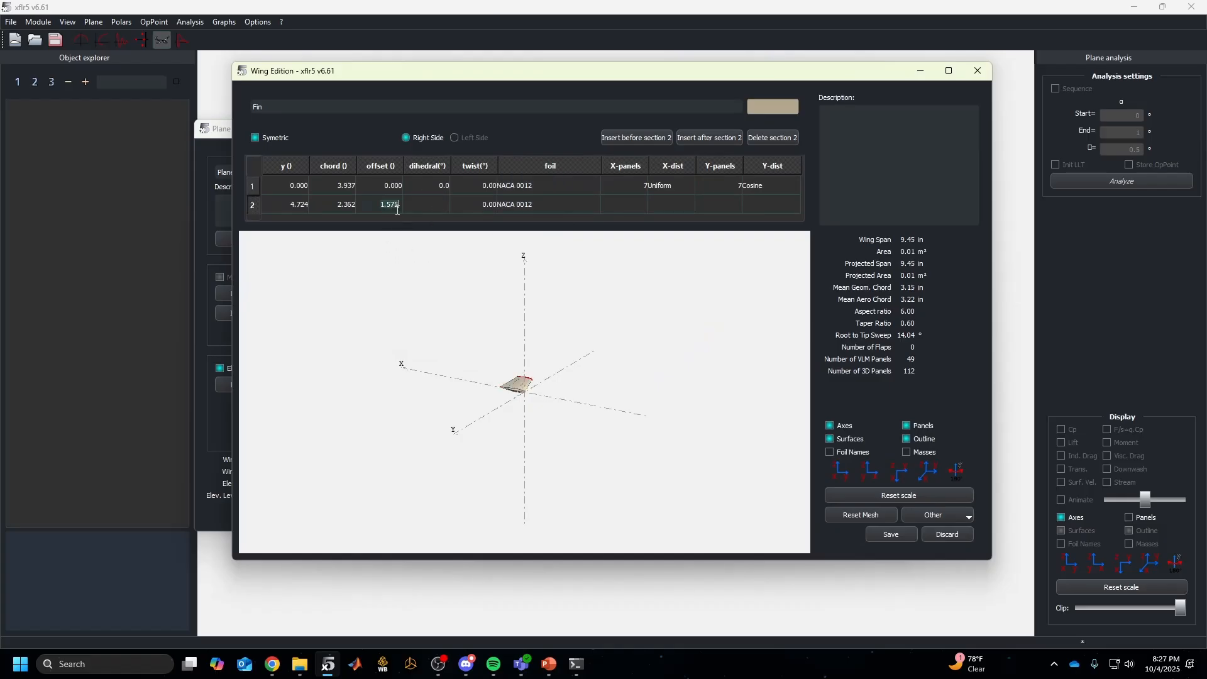
text(0)
key(Return)
double_click(345, 185)
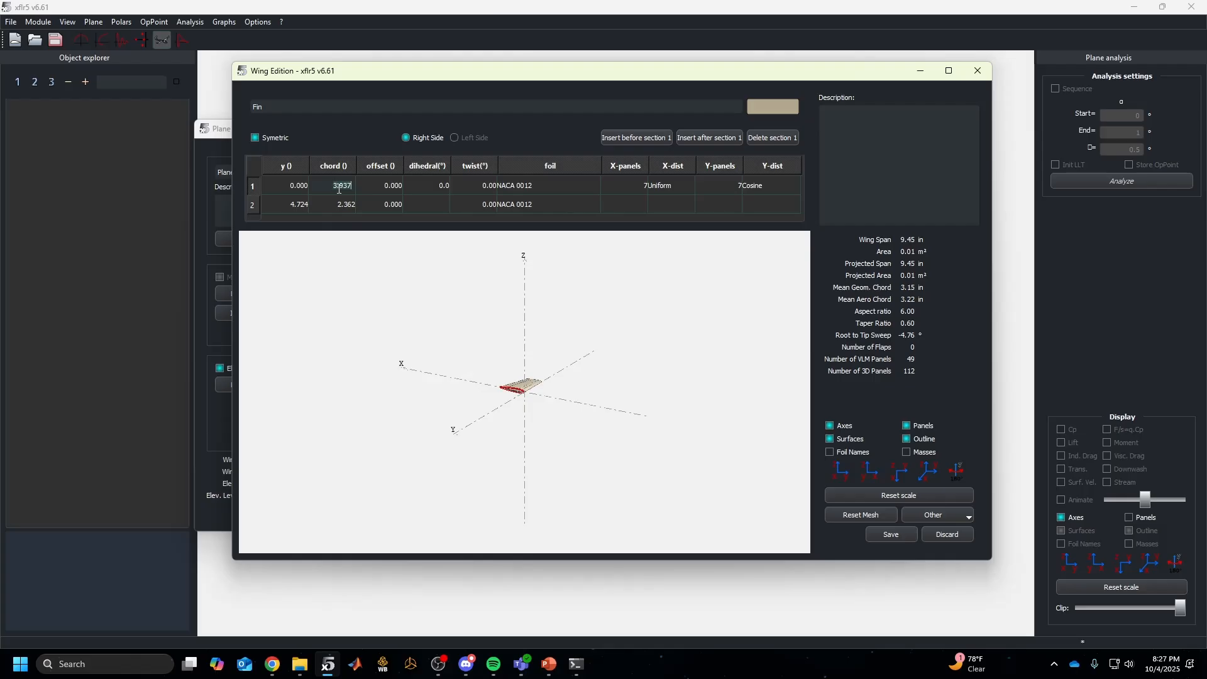
text(9)
key(Return)
double_click(343, 204)
text(9)
key(Return)
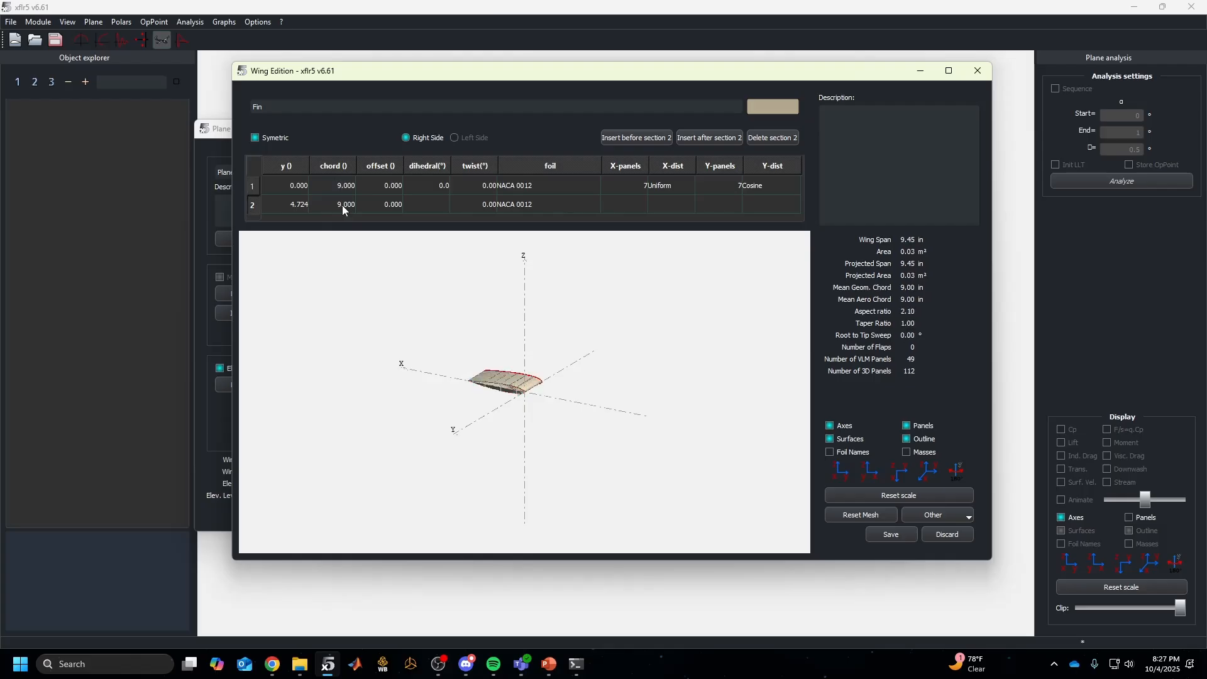
Set the y position of fin section 2 to 12 in
double_click(296, 205)
text(12)
key(Return)
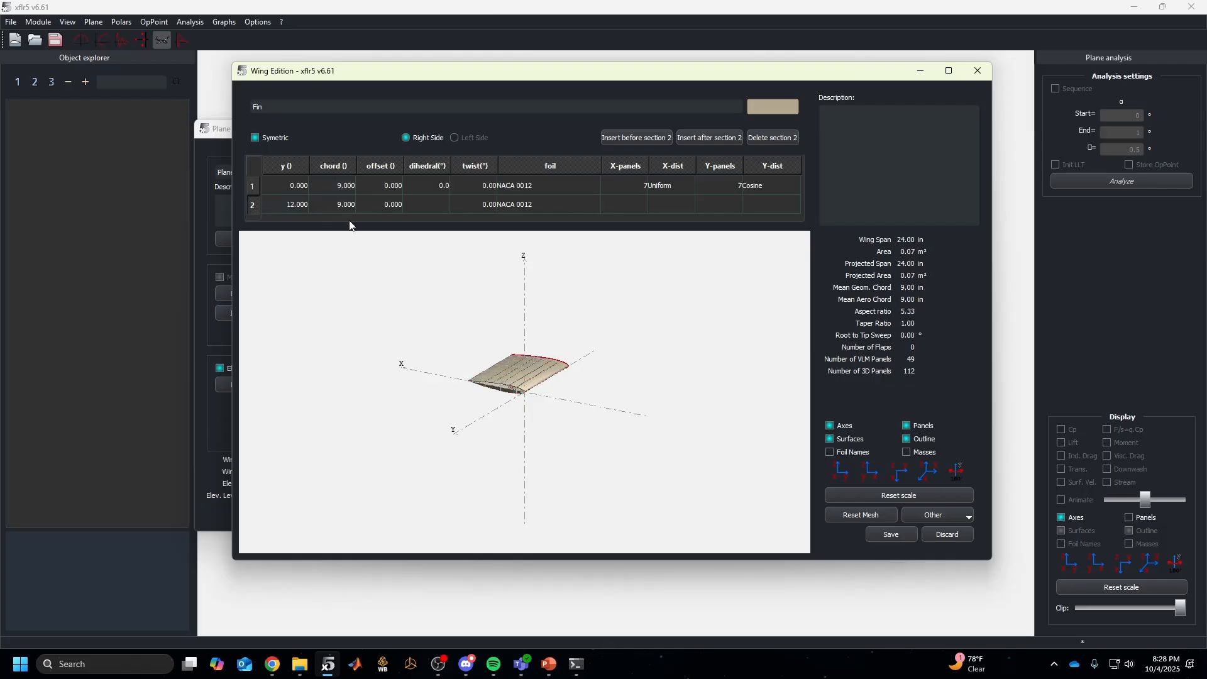
Inspect the fin's mesh and set the X-panels of fin section 1 to 10
drag(611, 308, 566, 383)
scroll(571, 363, up, 8)
drag(574, 342, 666, 313)
click(651, 183)
text(10)
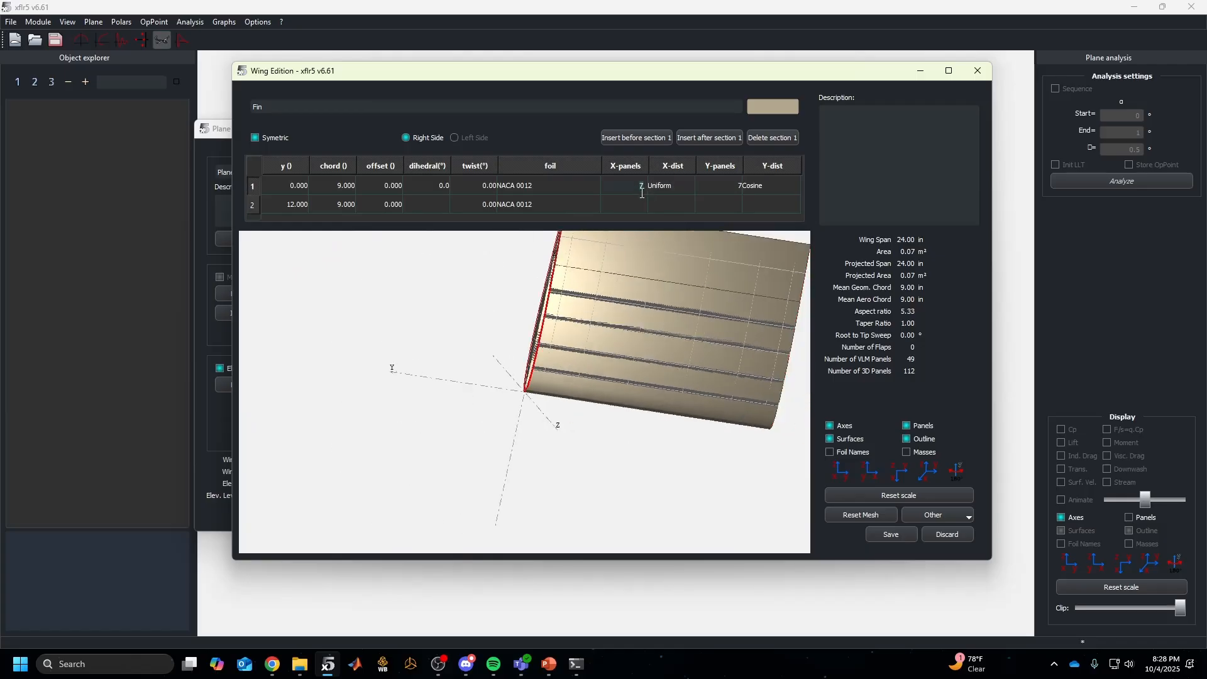
key(Return)
Set the Y-panels of fin section 1 to 10
double_click(640, 205)
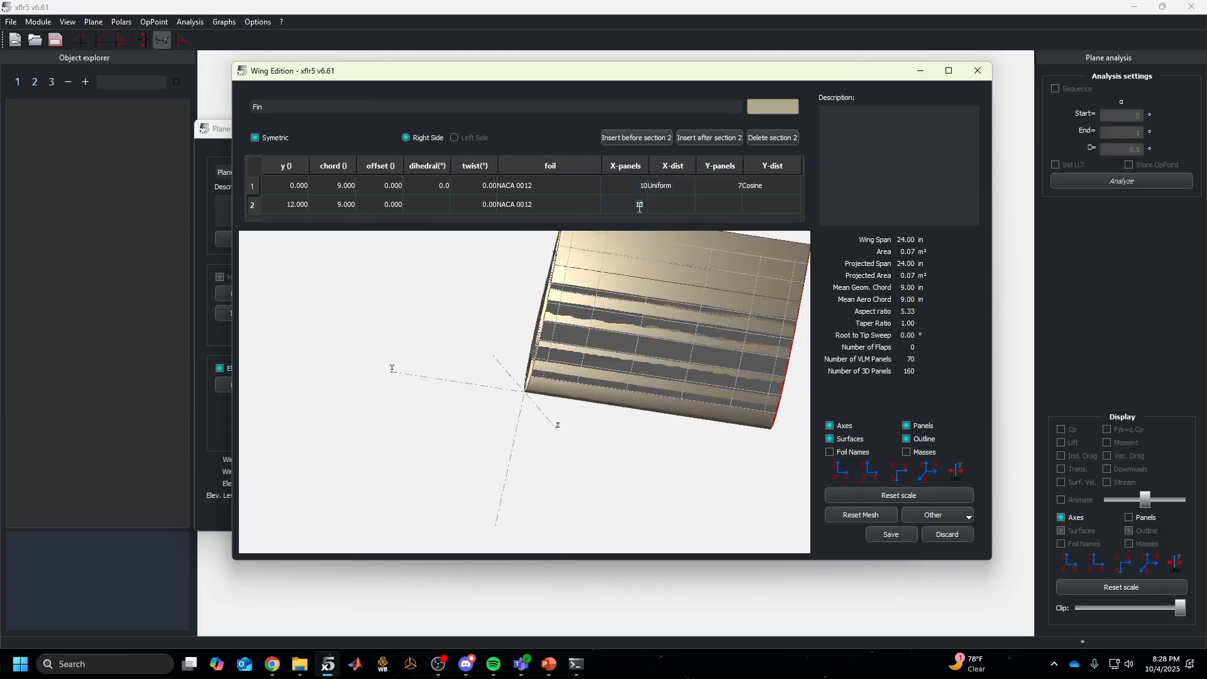
click(705, 208)
click(715, 190)
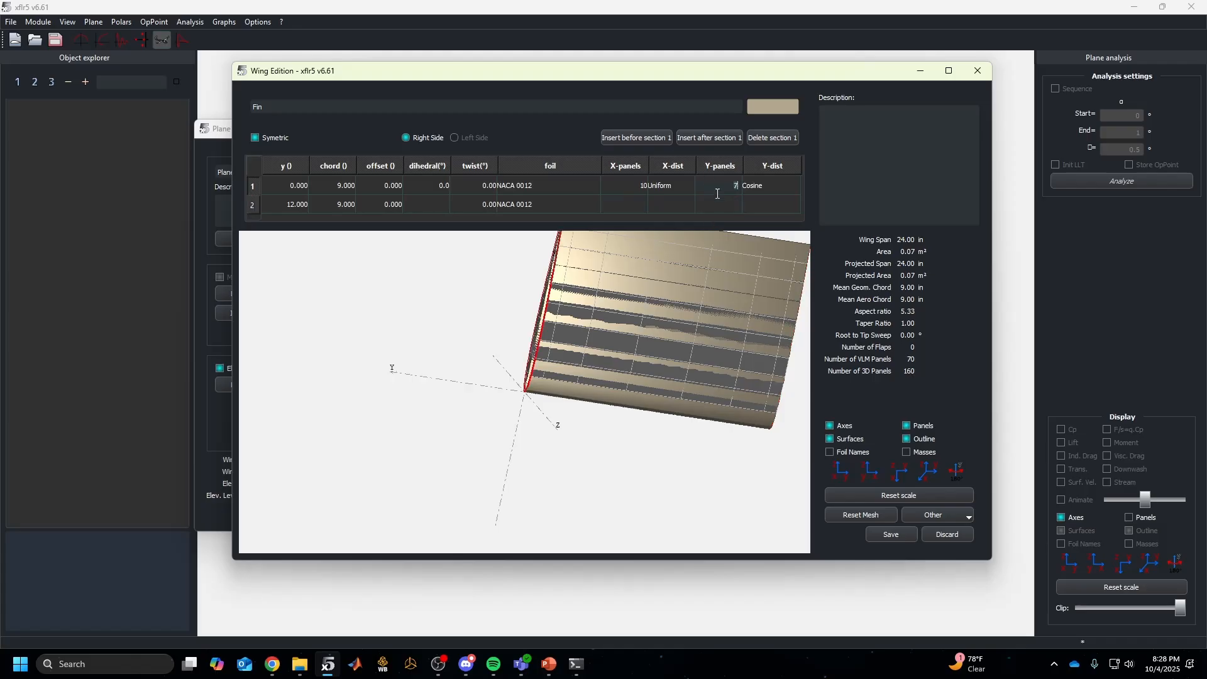
click(721, 205)
click(733, 186)
text(10)
click(737, 204)
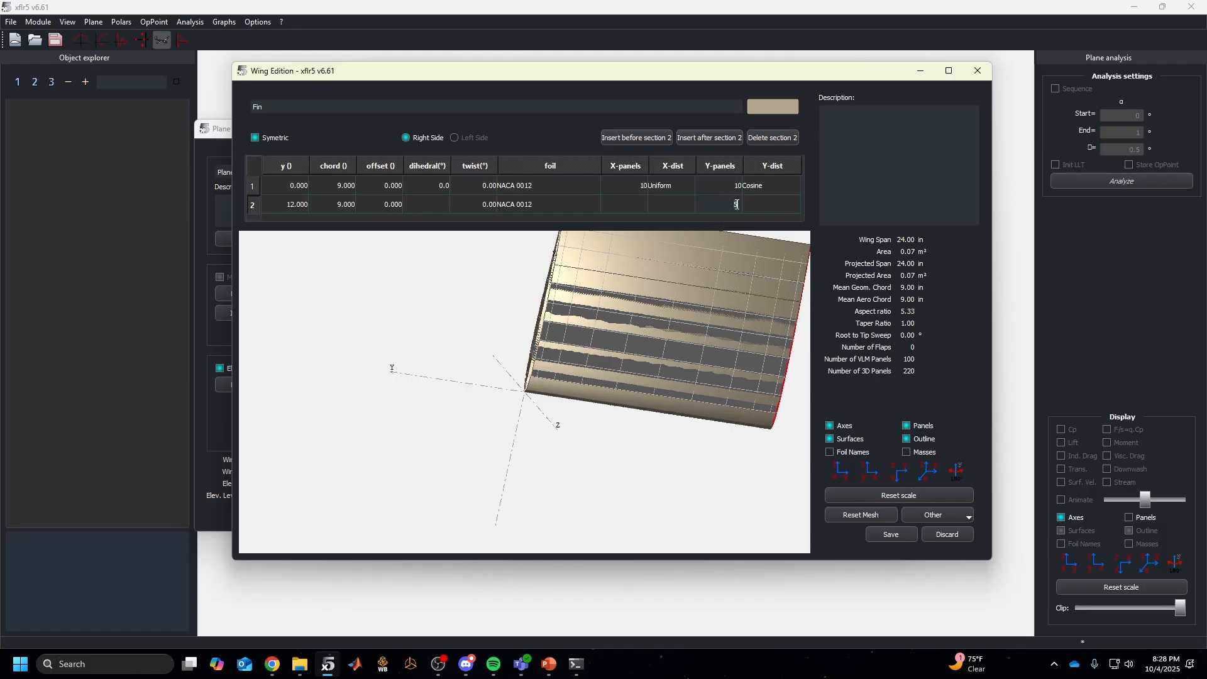
Inspect the refined fin mesh and save the fin definition
drag(704, 251, 522, 497)
drag(534, 446, 544, 478)
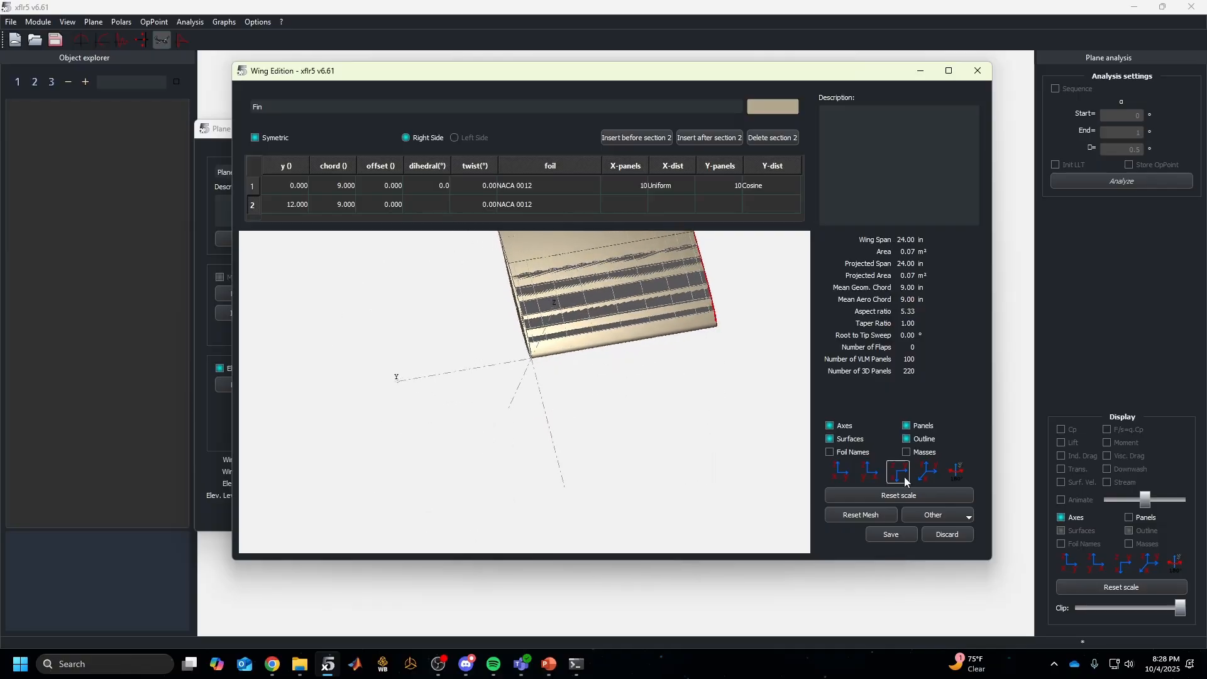
click(894, 542)
Lower the elevator to z = -10 in
drag(608, 351, 655, 323)
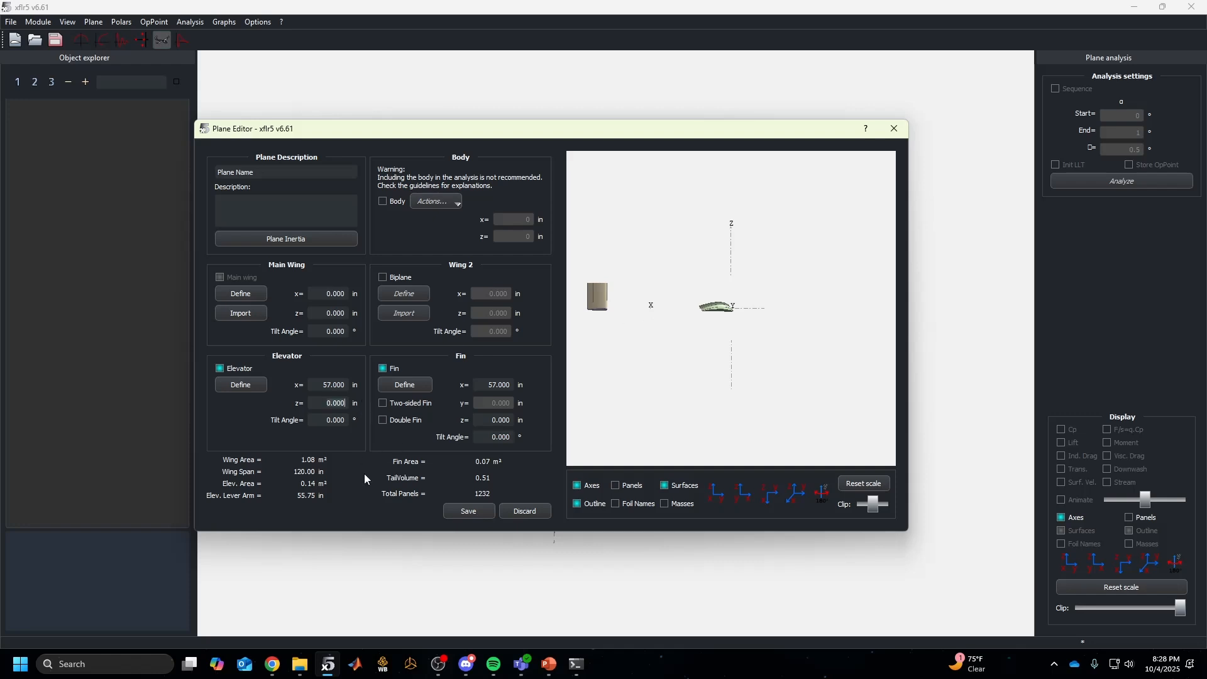
key(ctrl+a)
text(-10)
key(Return)
Lower the fin to z = -10 in and view the tail's placement relative to the main wing
click(492, 420)
key(ctrl+a)
text(-10)
key(Return)
drag(711, 369, 684, 356)
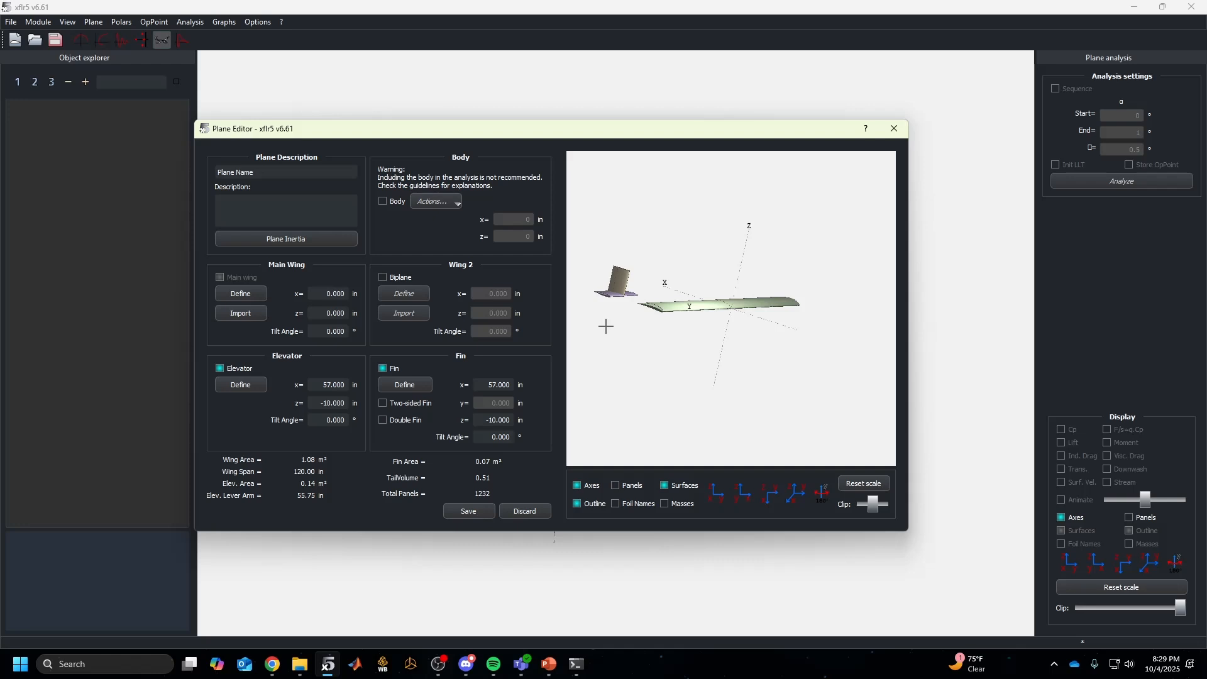
scroll(654, 300, down, 1)
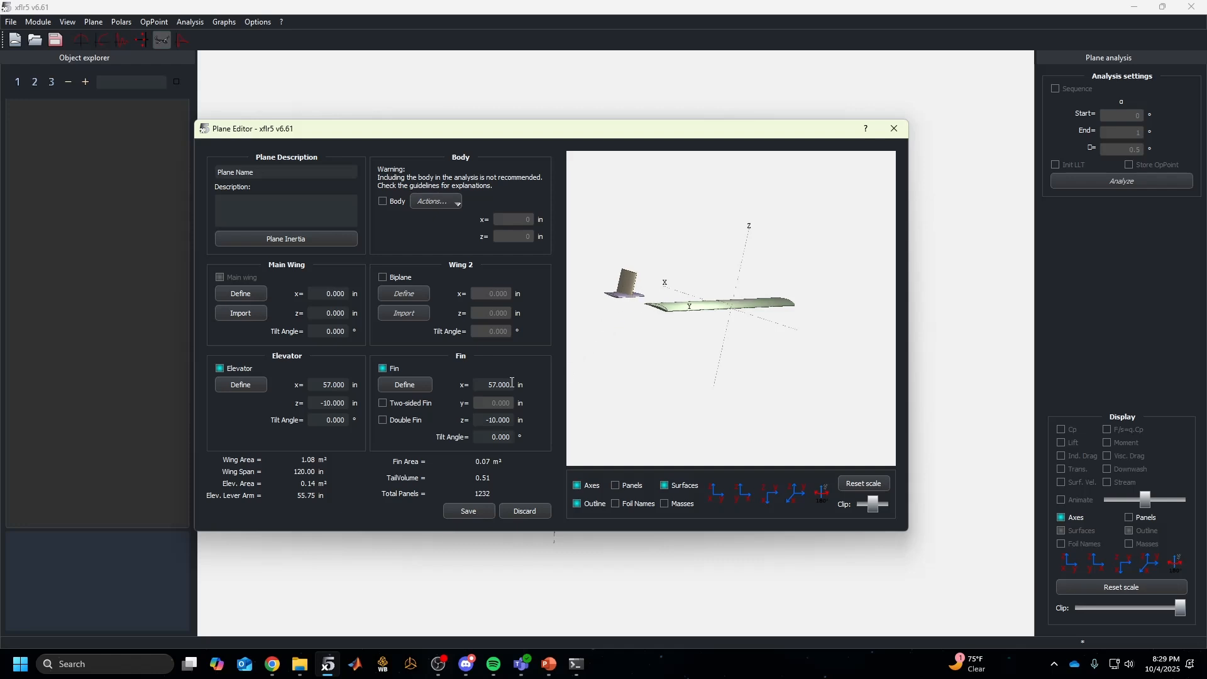
Consult the Effect of Elevator Position chart on slide 70 of the Intro To Aircraft Design presentation in PowerPoint and return to xflr5
click(339, 422)
click(335, 331)
mouse_move(549, 664)
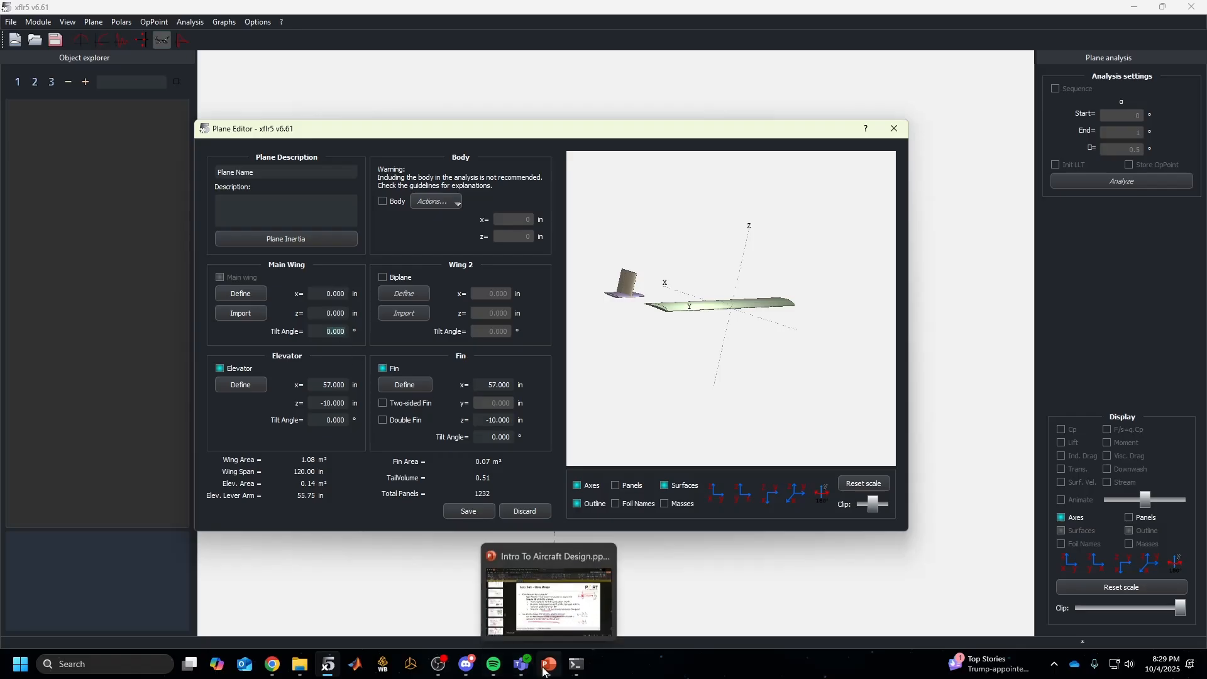
click(553, 623)
scroll(124, 419, down, 10)
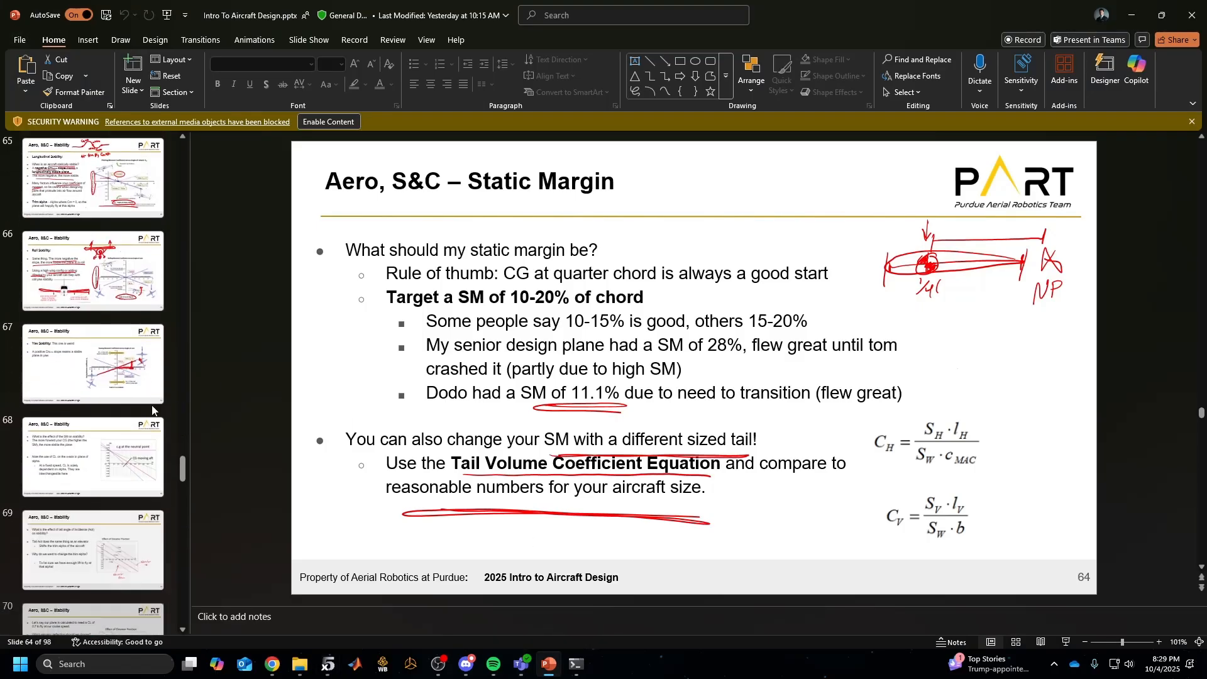
scroll(125, 419, down, 15)
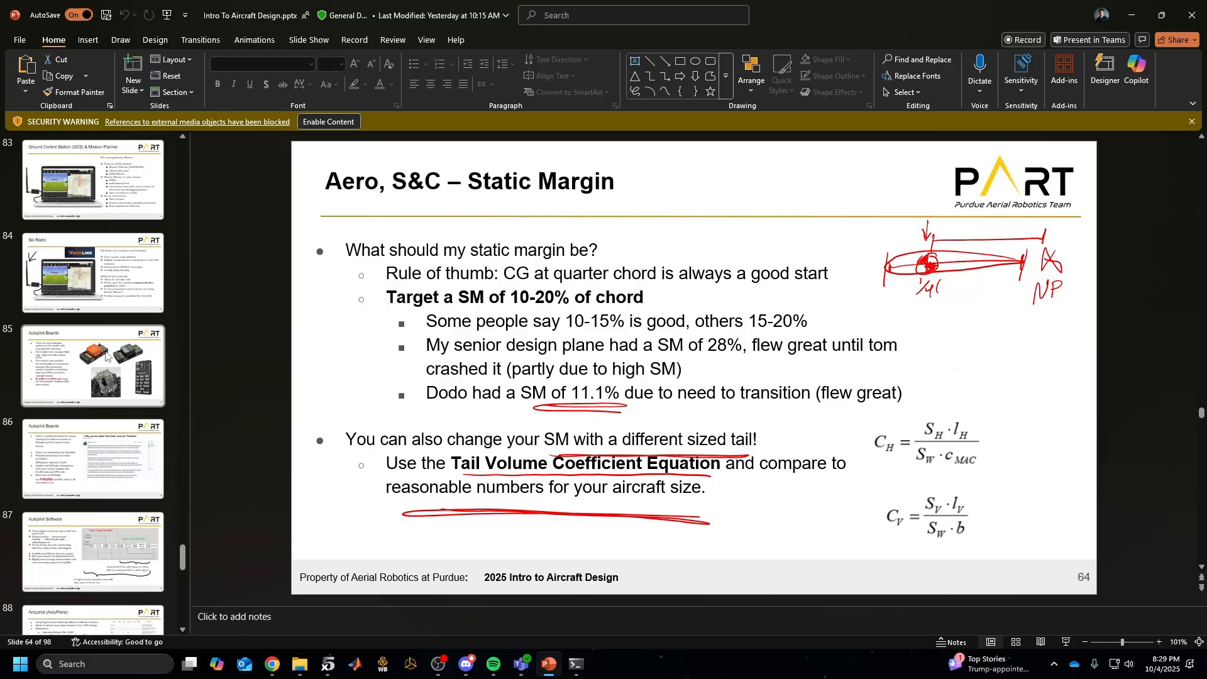
scroll(105, 356, down, 5)
scroll(94, 440, up, 8)
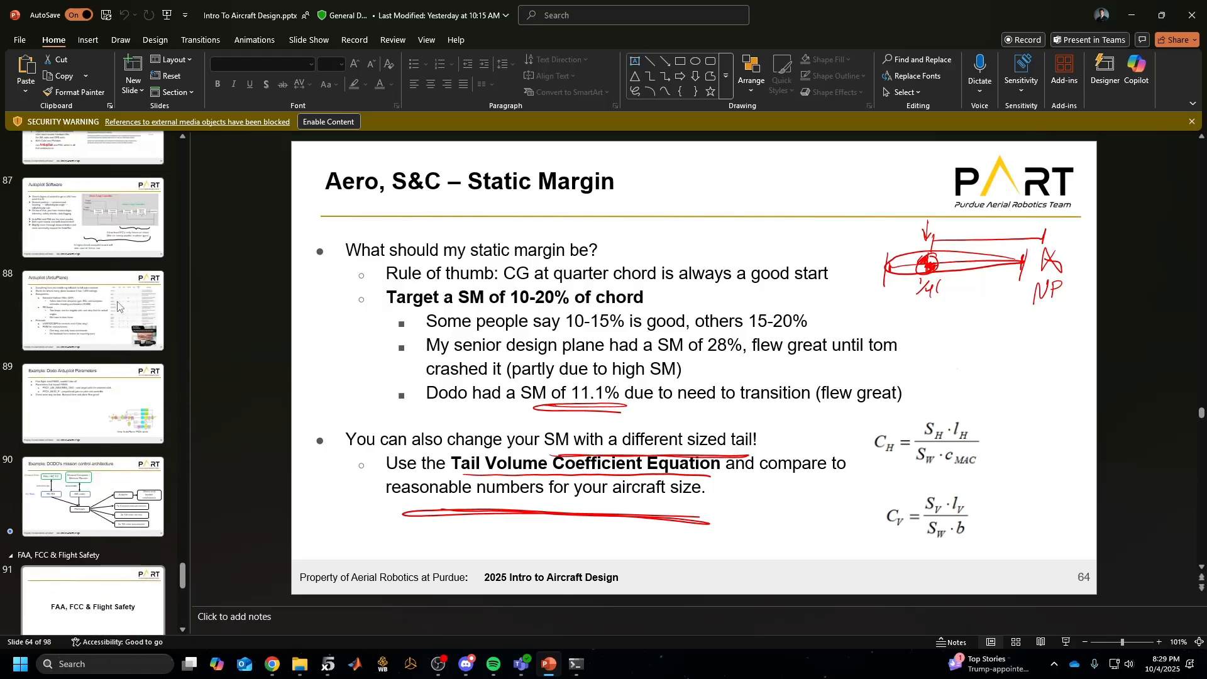
scroll(93, 458, up, 13)
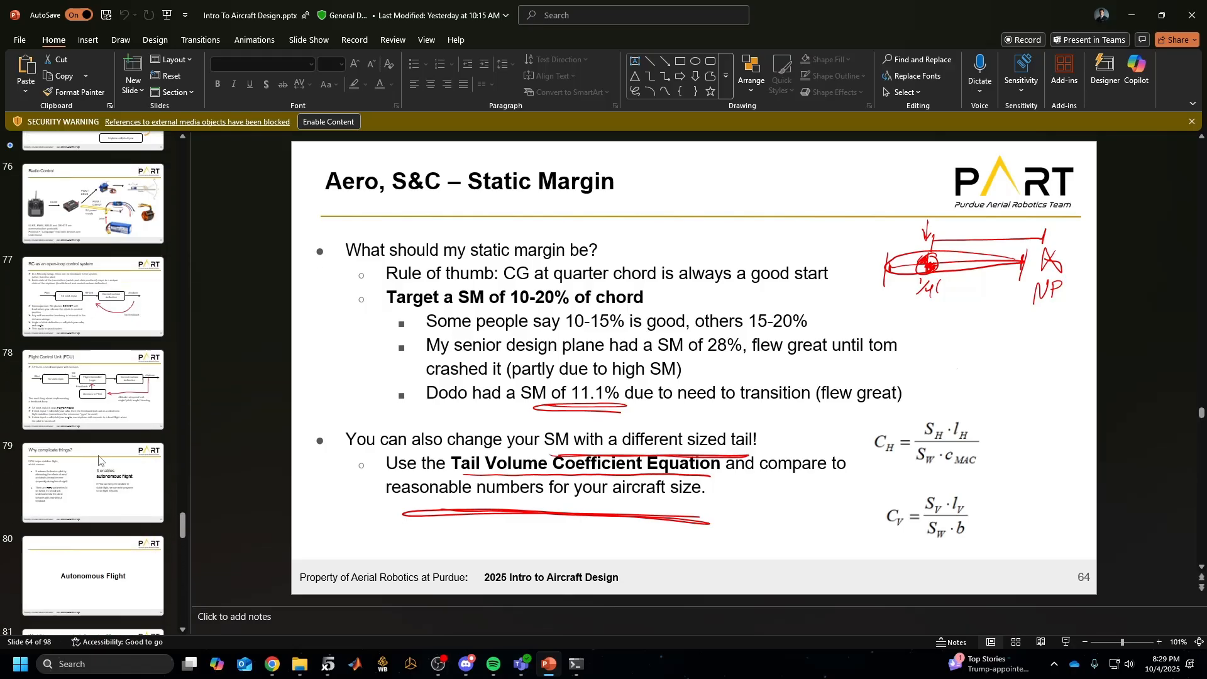
scroll(89, 488, up, 6)
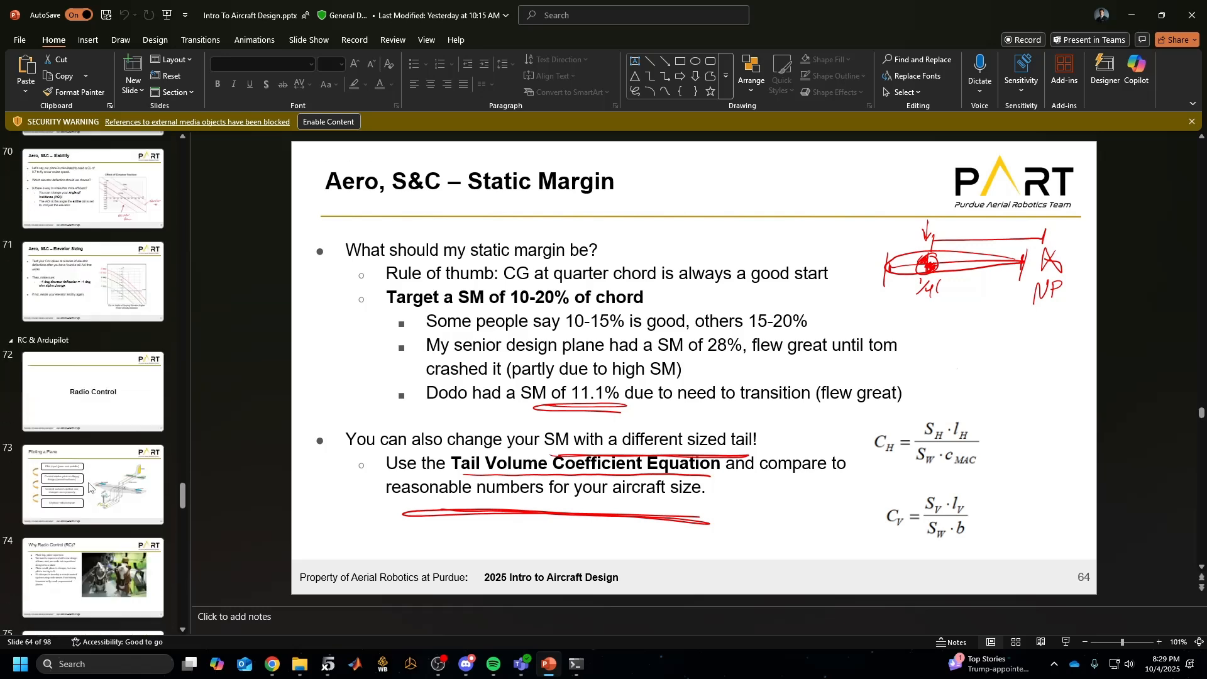
click(102, 386)
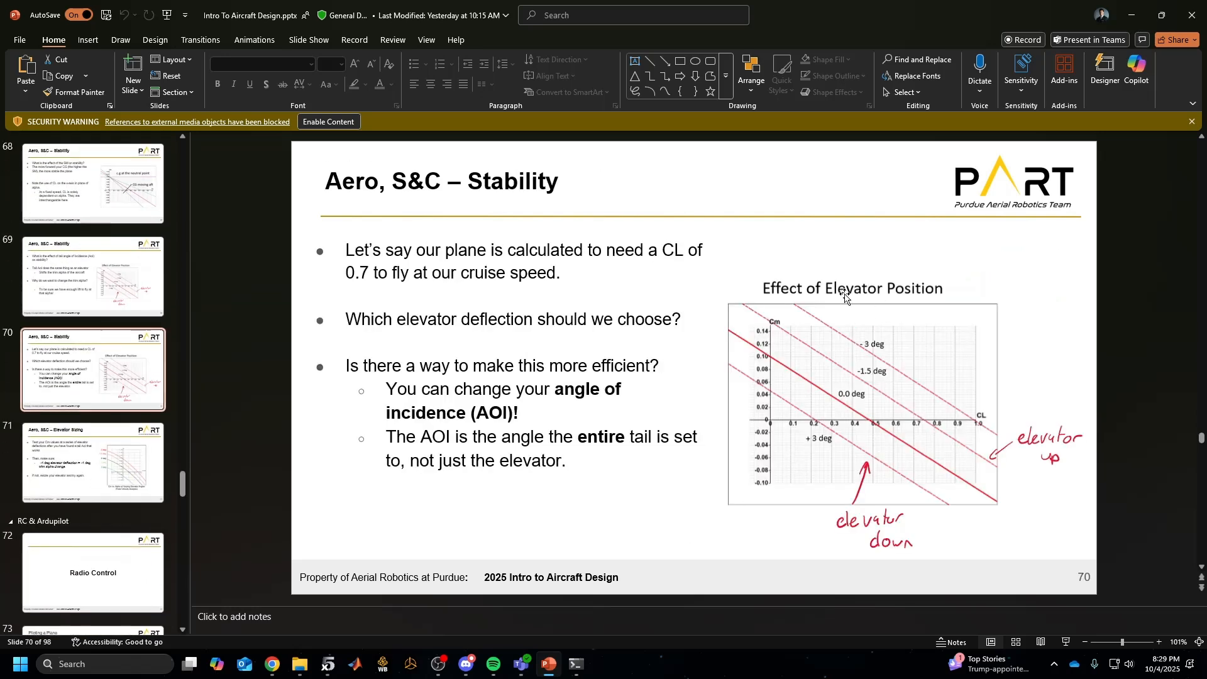
click(843, 331)
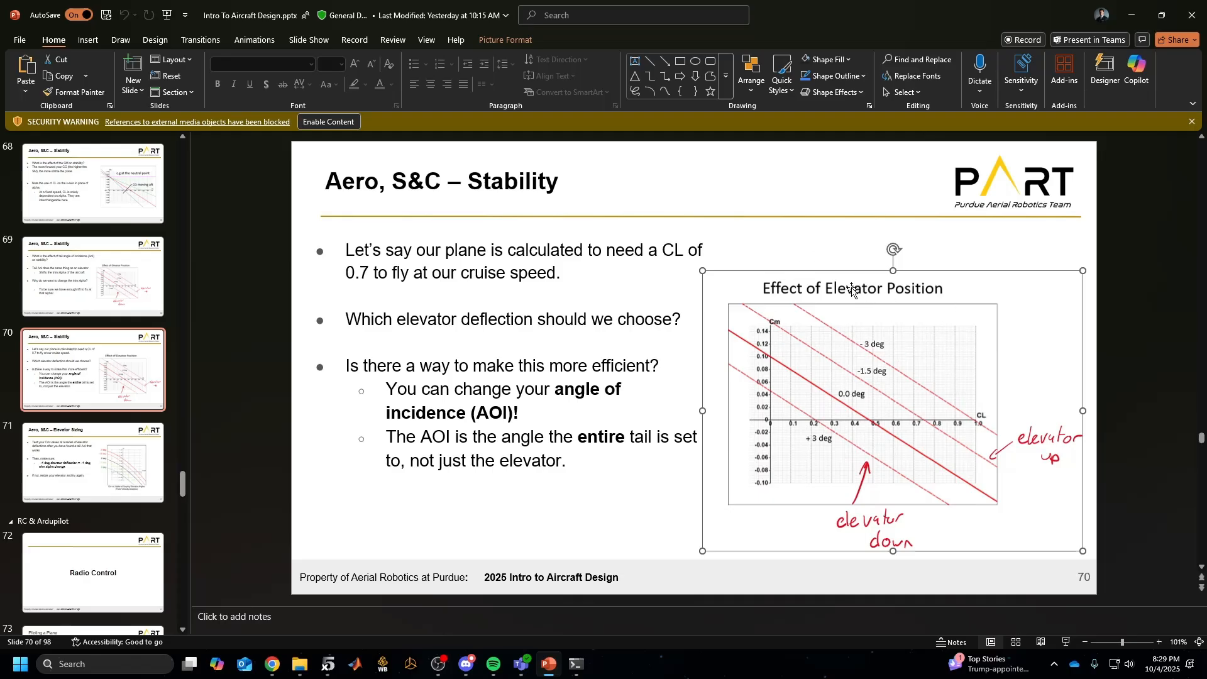
click(929, 240)
click(1132, 15)
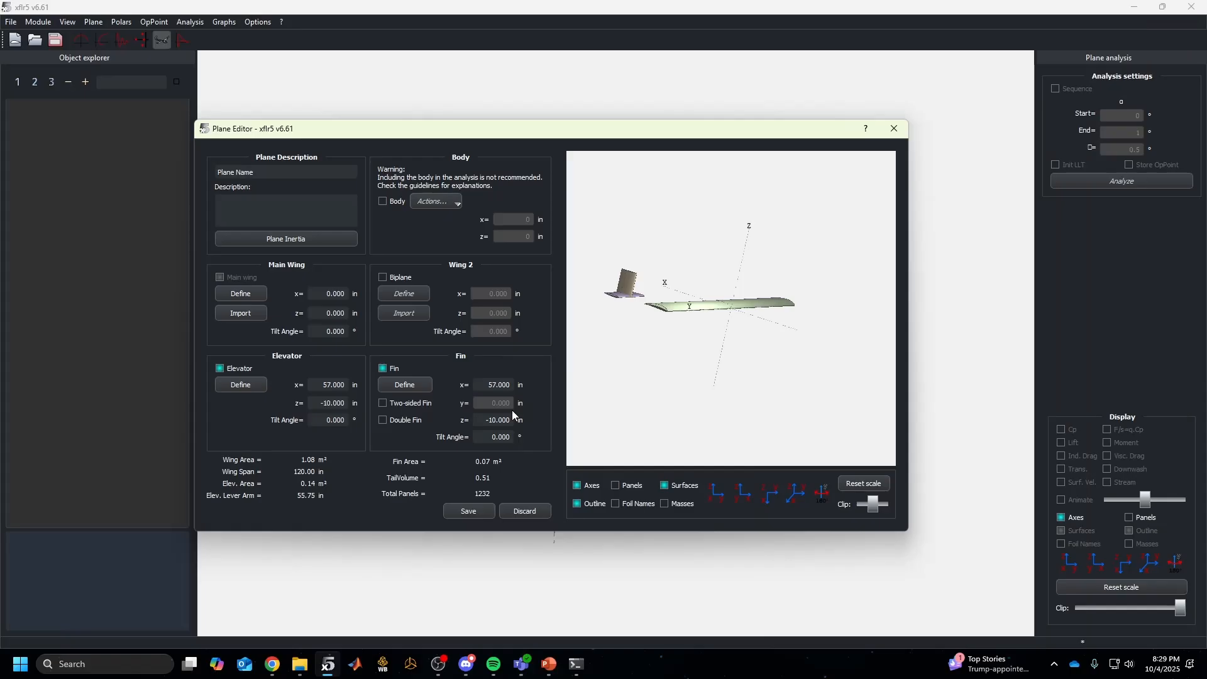
Set the main wing's tilt angle to 1.5° and save the plane
drag(319, 331, 359, 335)
text(1.5)
double_click(354, 335)
click(468, 511)
Examine the saved plane's wing and tail geometry from several angles, ending in the isometric view
drag(574, 477, 581, 418)
scroll(541, 377, up, 4)
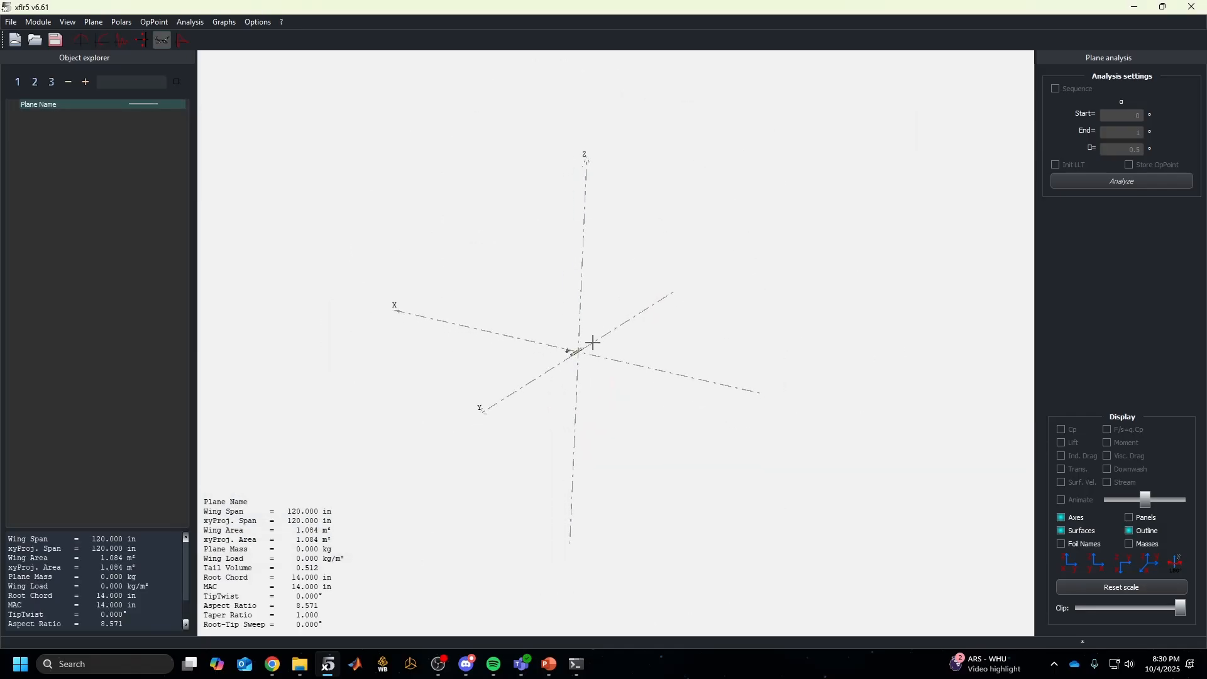
scroll(546, 369, down, 15)
drag(514, 382, 484, 409)
drag(441, 431, 585, 412)
scroll(575, 412, up, 9)
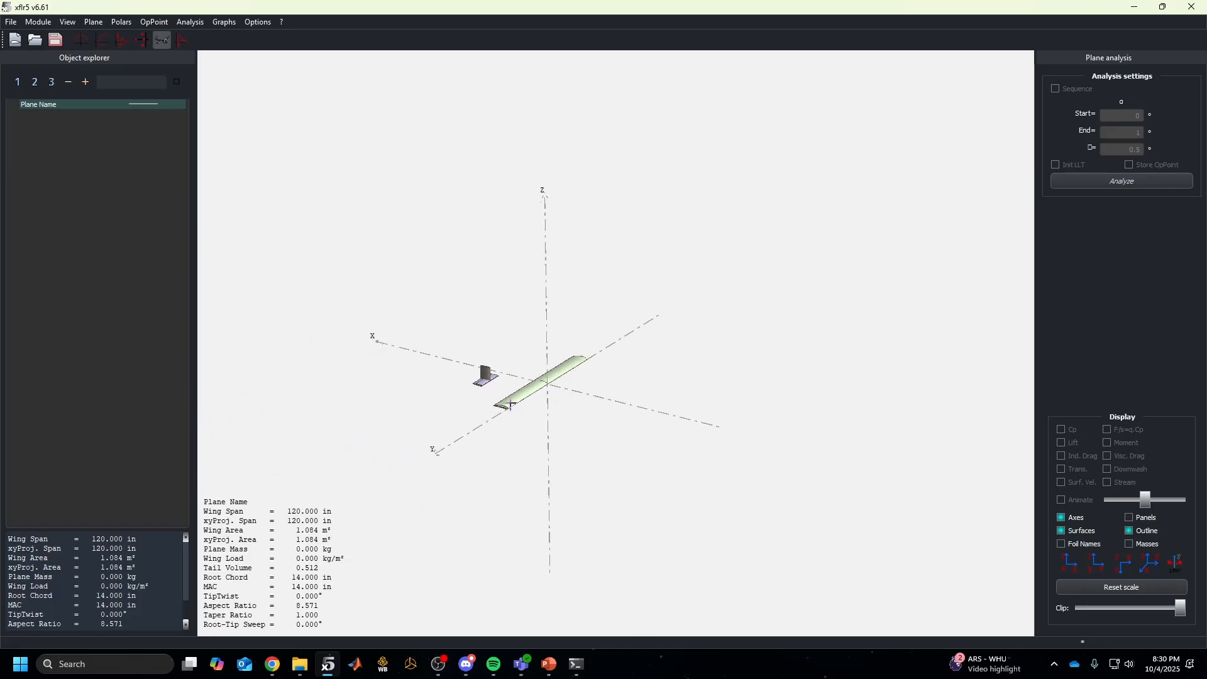
scroll(501, 411, down, 13)
drag(327, 445, 472, 421)
scroll(497, 428, down, 6)
drag(579, 450, 673, 373)
scroll(660, 290, up, 3)
scroll(679, 277, down, 1)
drag(681, 262, 646, 310)
scroll(644, 310, down, 5)
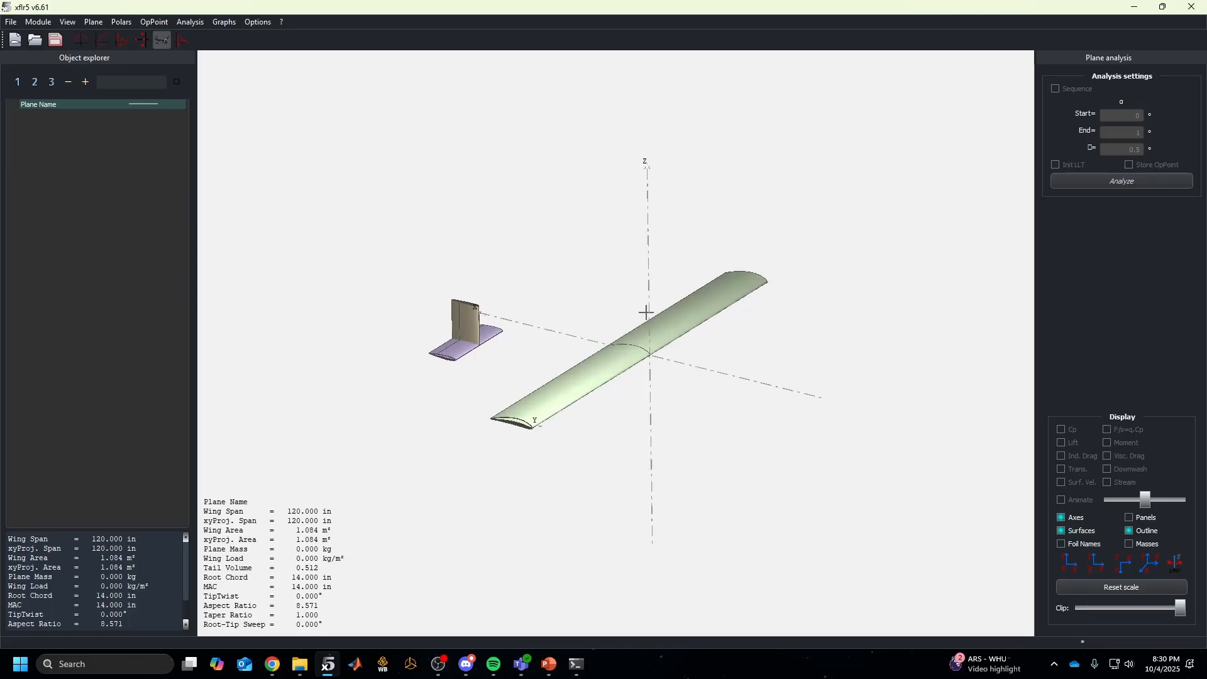
click(1150, 568)
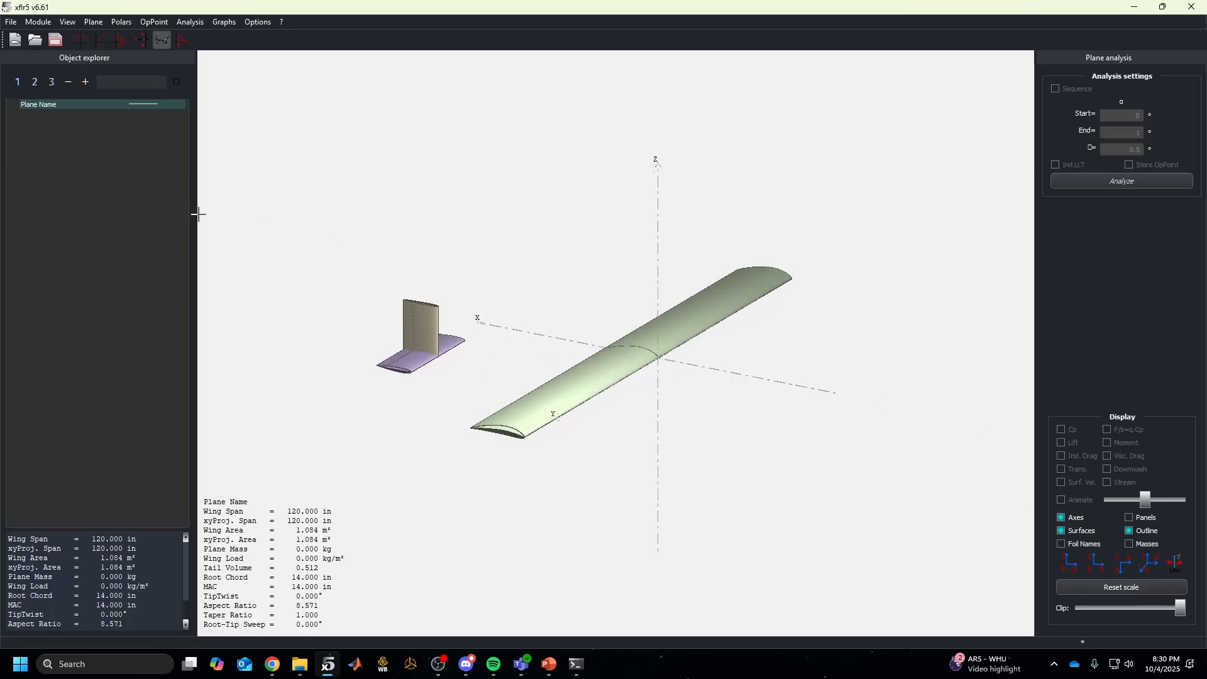
Define a Type 1 fixed-speed analysis at 19 m/s using the Ring vortex (VLM2) method
click(189, 23)
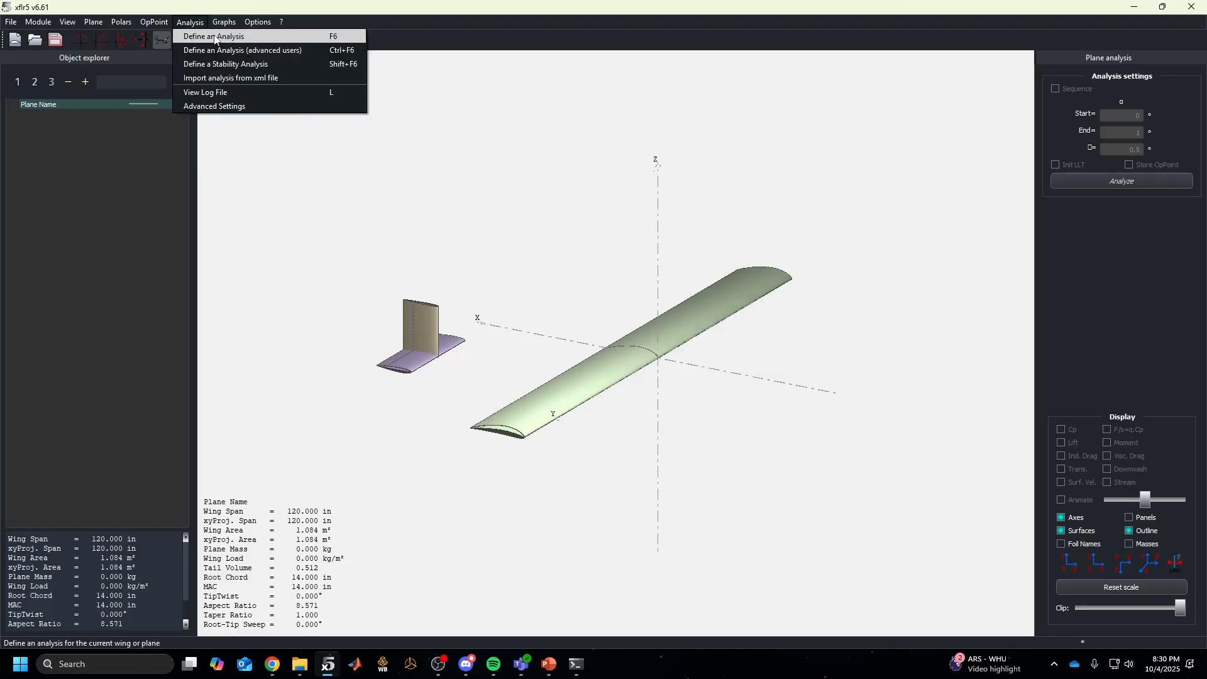
click(215, 37)
drag(717, 319, 577, 178)
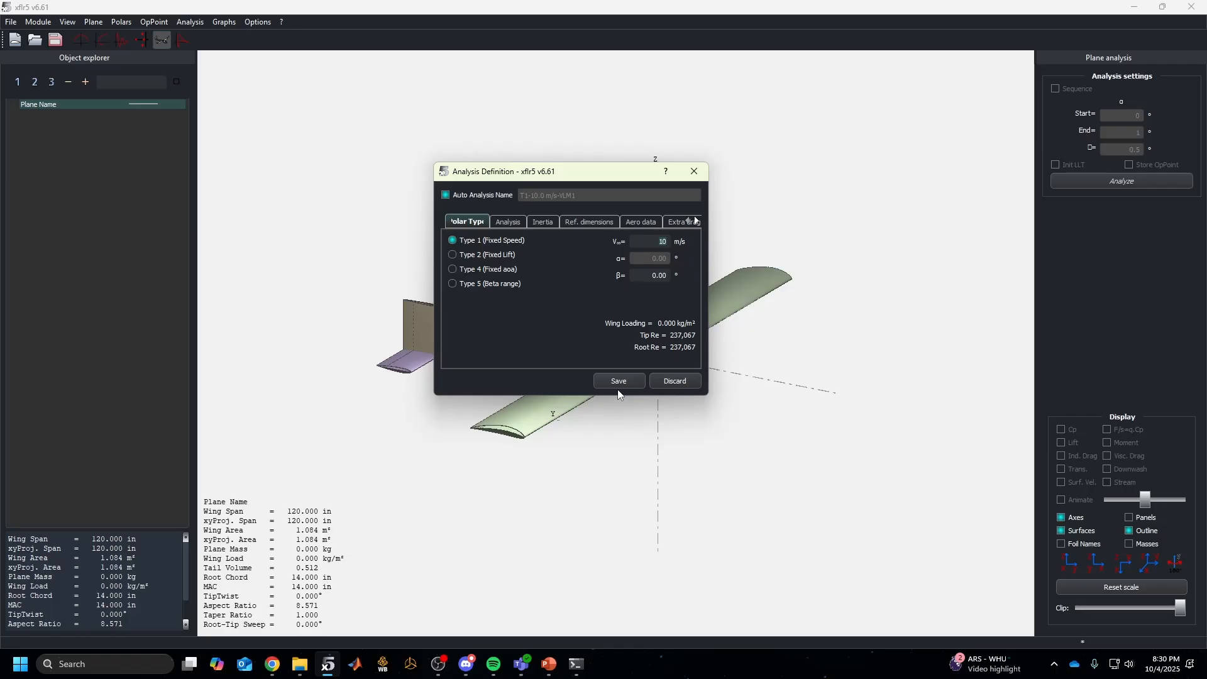
text(19)
key(Return)
click(510, 220)
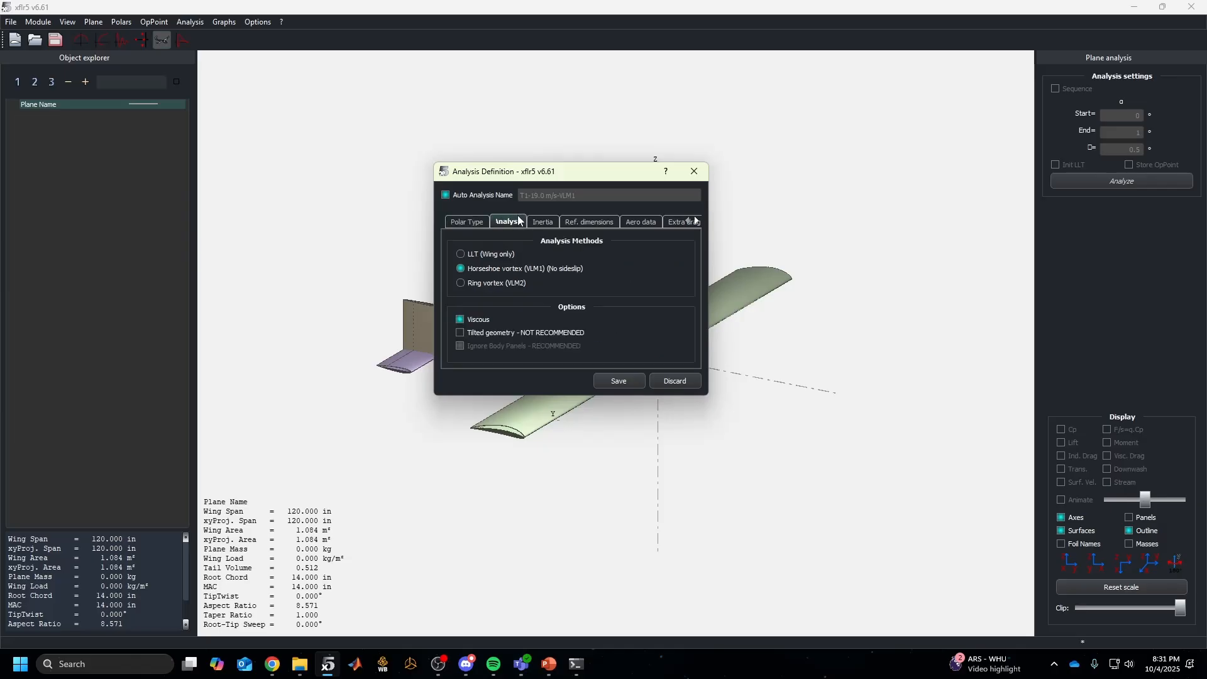
click(502, 284)
Review the inertia, reference dimensions, air data and extra drag settings, and save the analysis definition
click(549, 223)
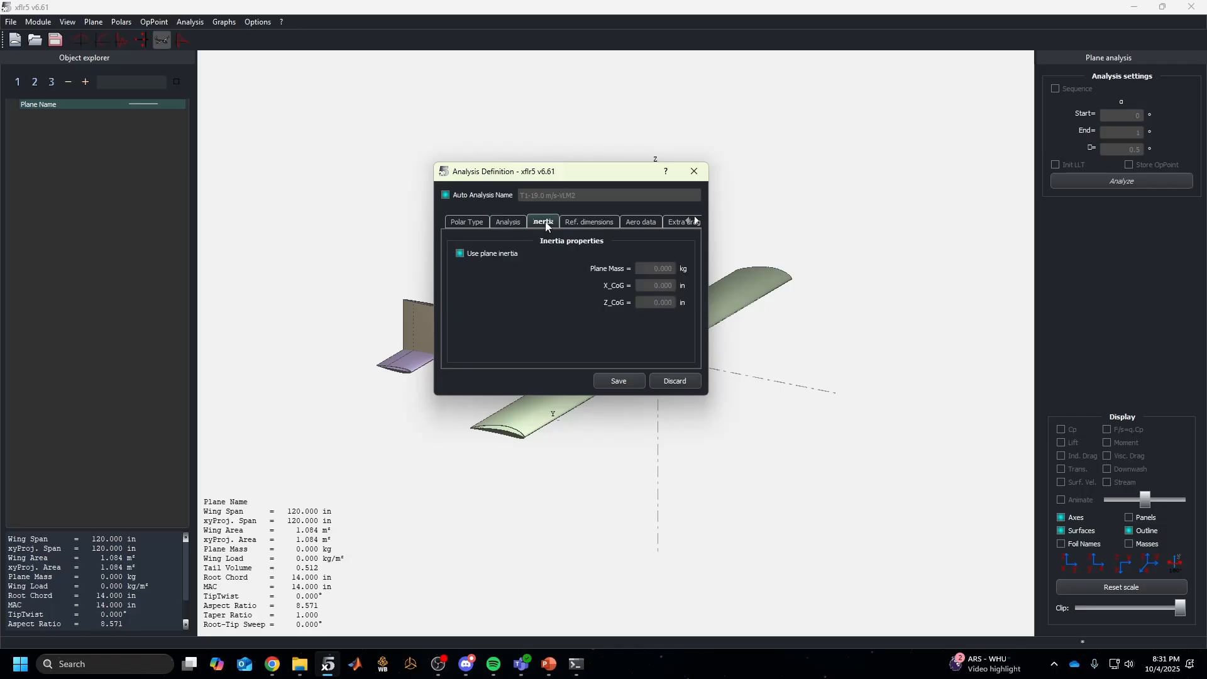
click(588, 223)
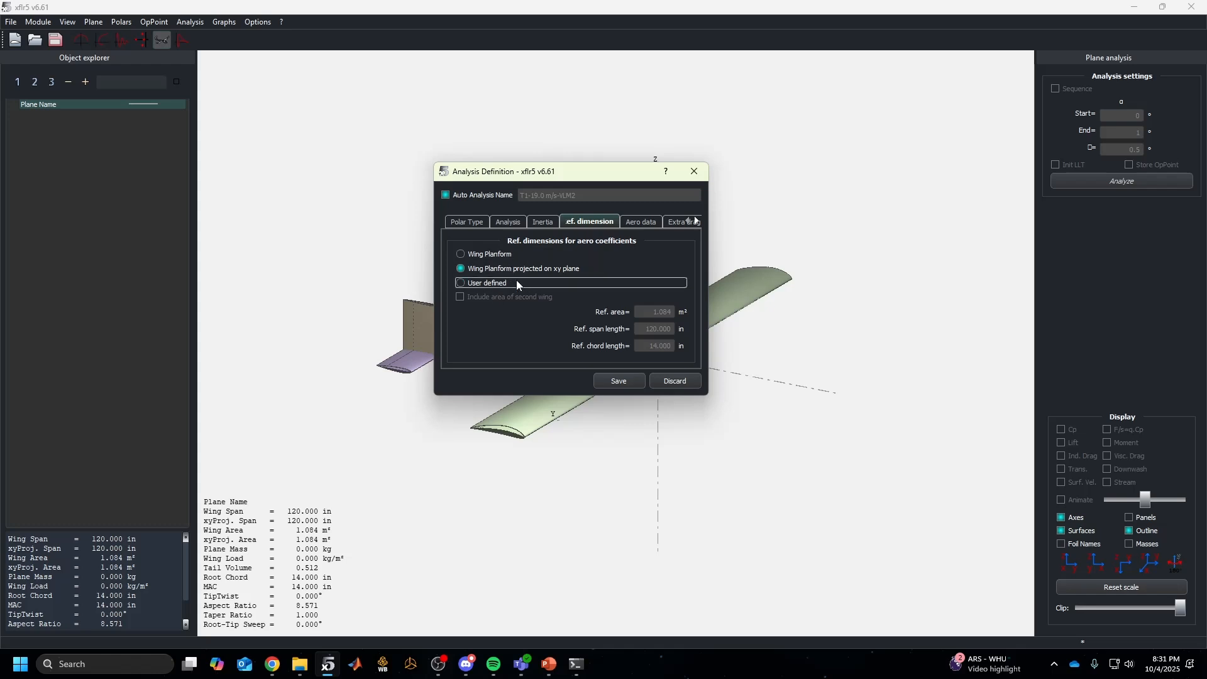
click(644, 222)
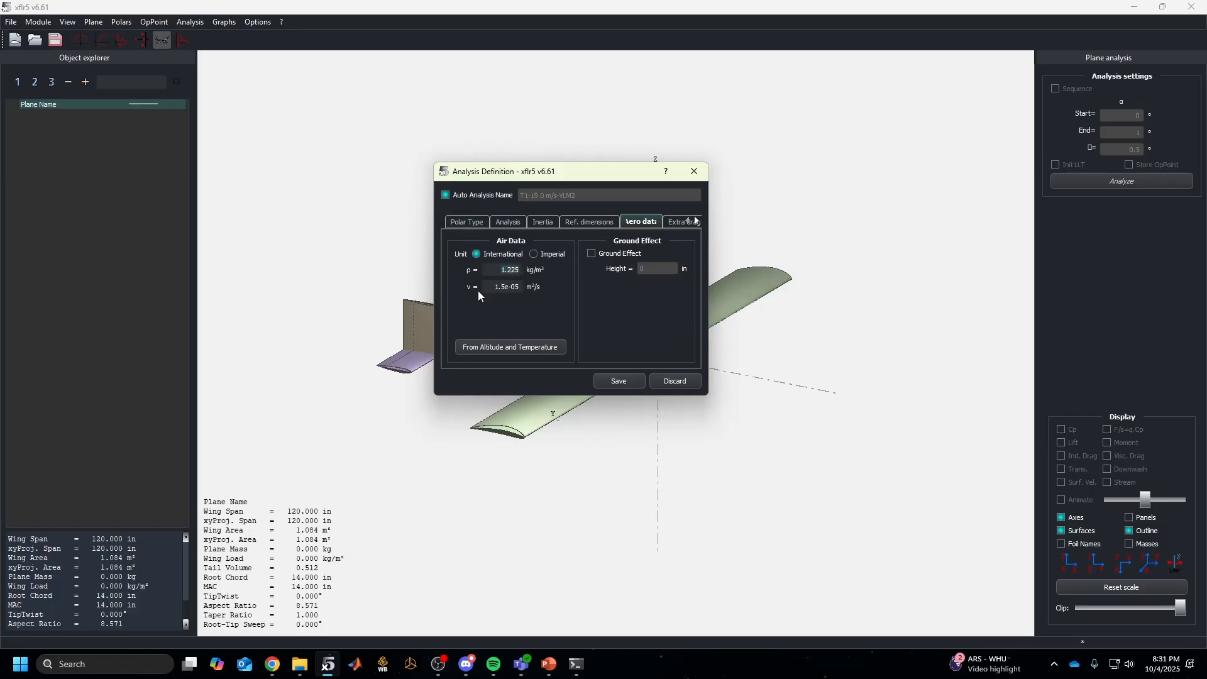
click(510, 286)
click(671, 224)
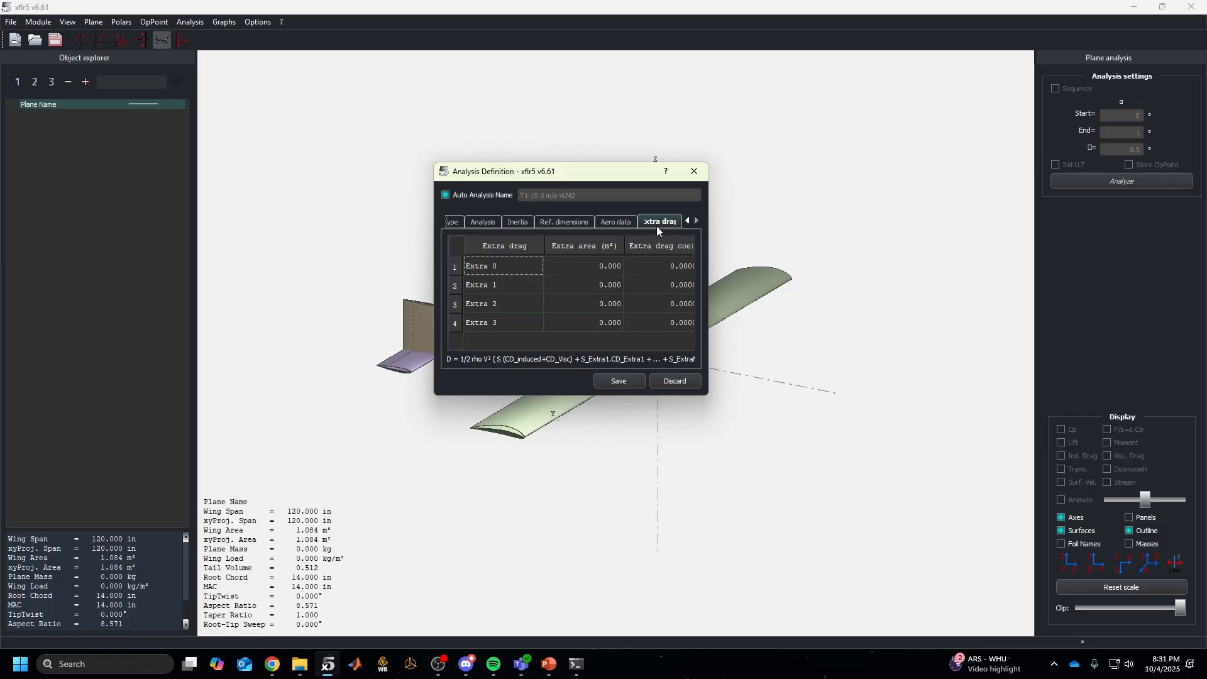
click(615, 222)
click(459, 222)
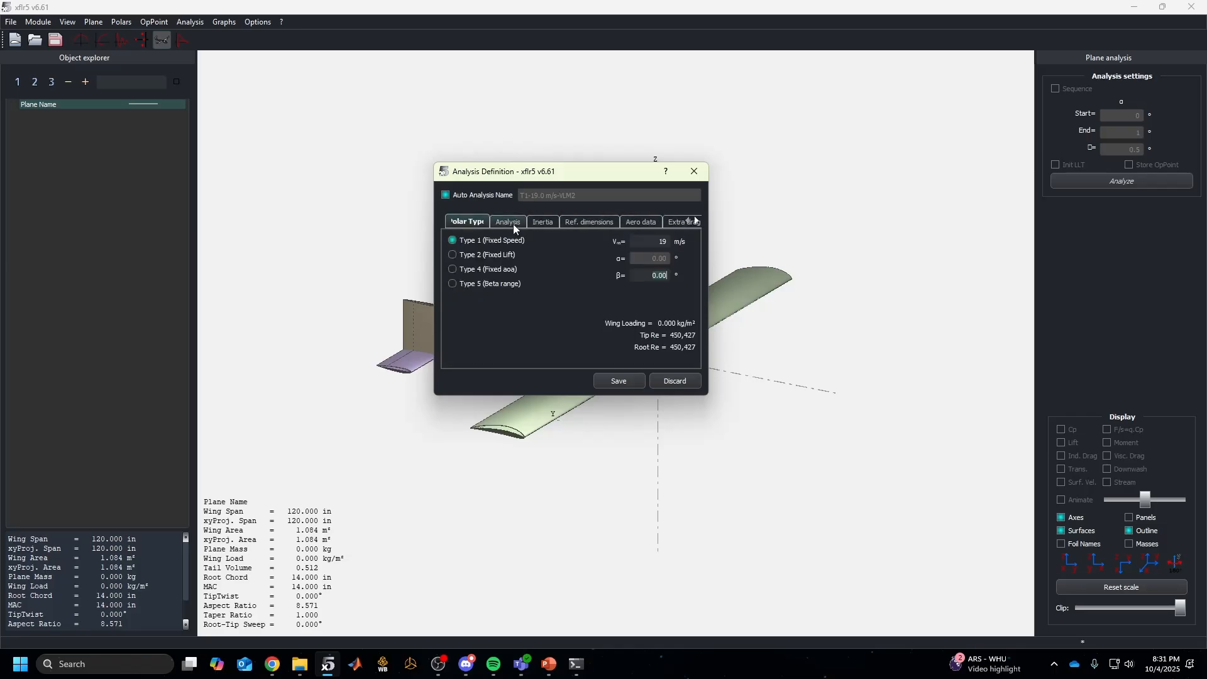
click(619, 382)
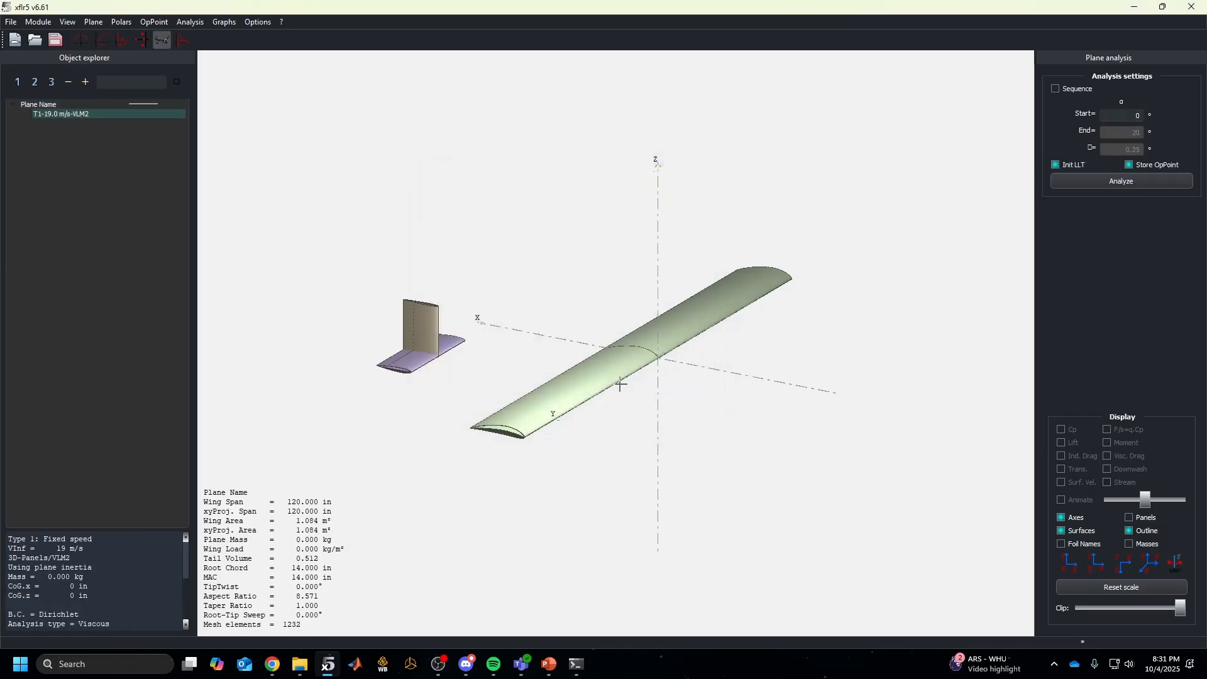
Run the analysis as an alpha sequence from 0° to 20° in 0.5° increments
drag(626, 382, 660, 393)
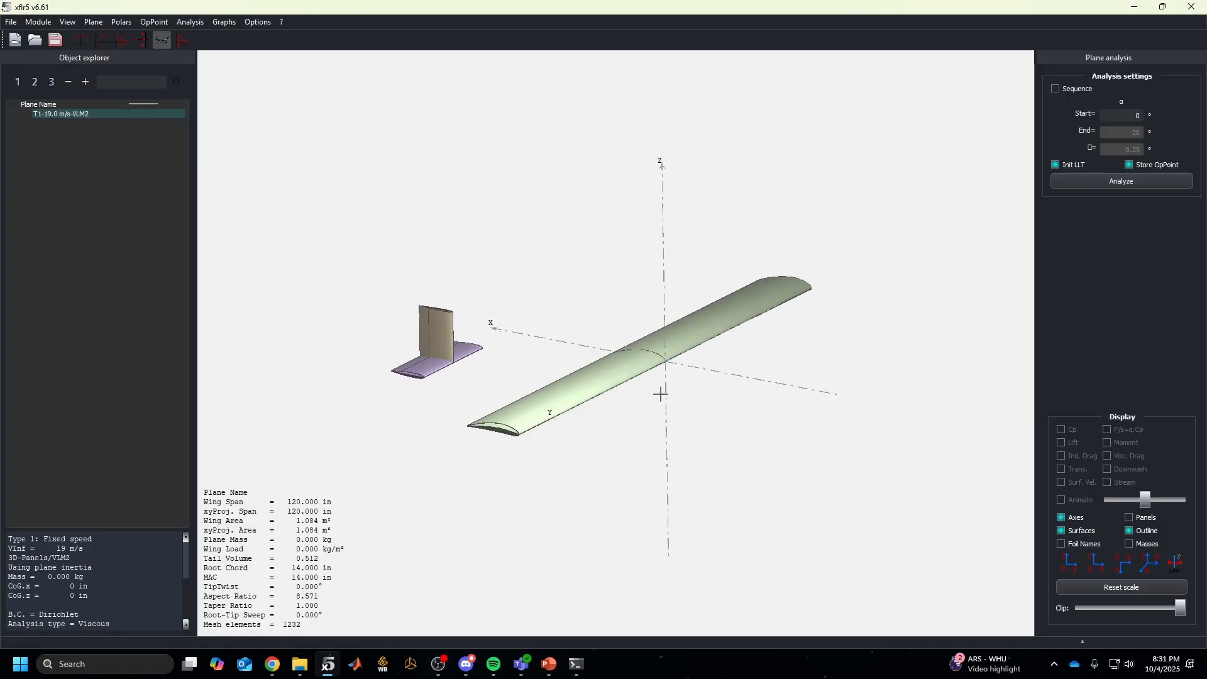
click(1057, 89)
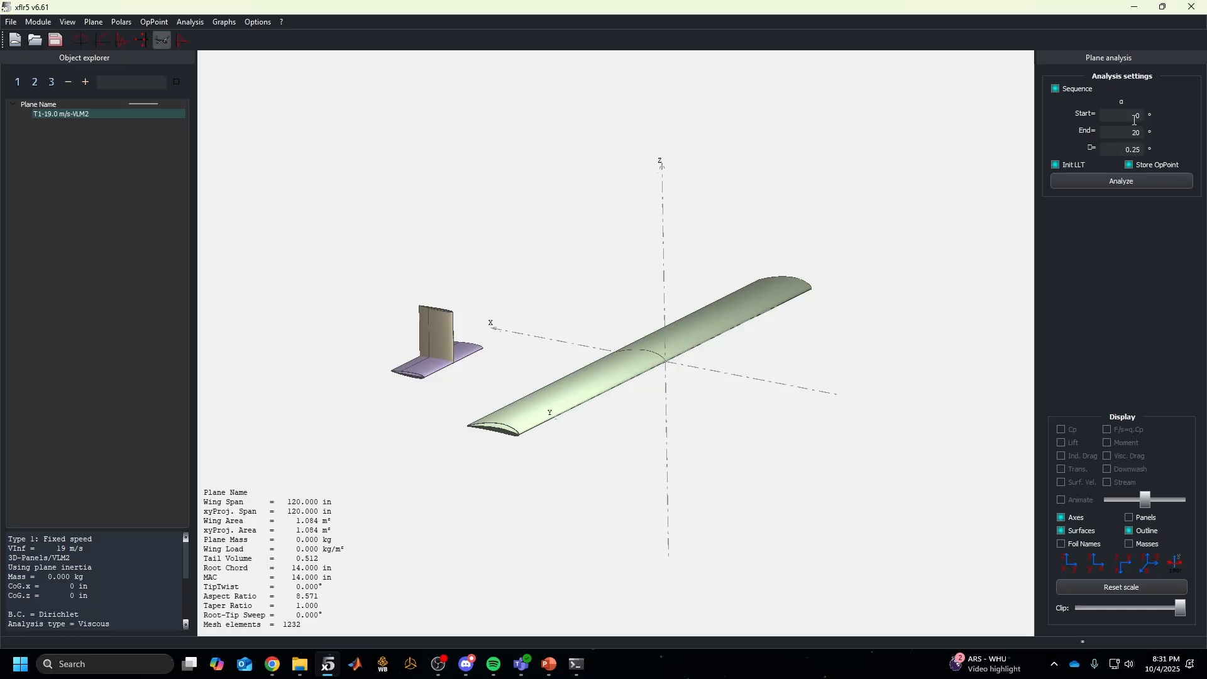
click(1146, 149)
click(1122, 181)
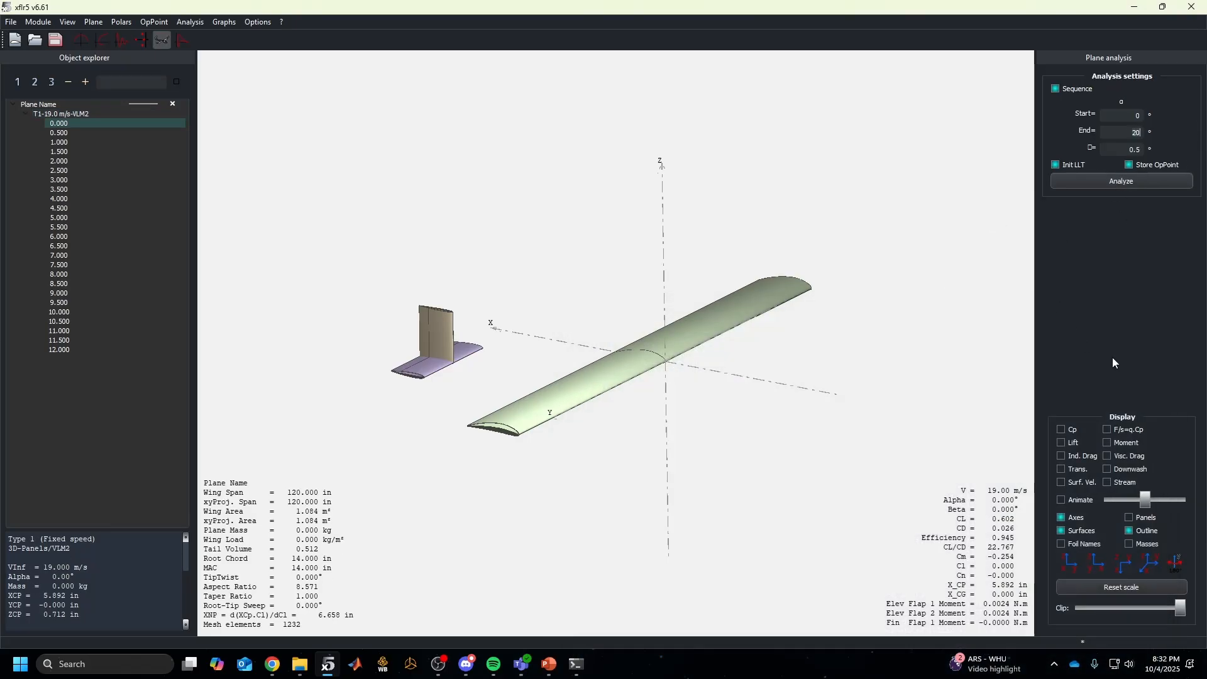
Set the sequence's end angle to -10° and run the analysis over the negative alpha range
key(BackSpace)
key(BackSpace)
text(-10)
key(Return)
click(1106, 183)
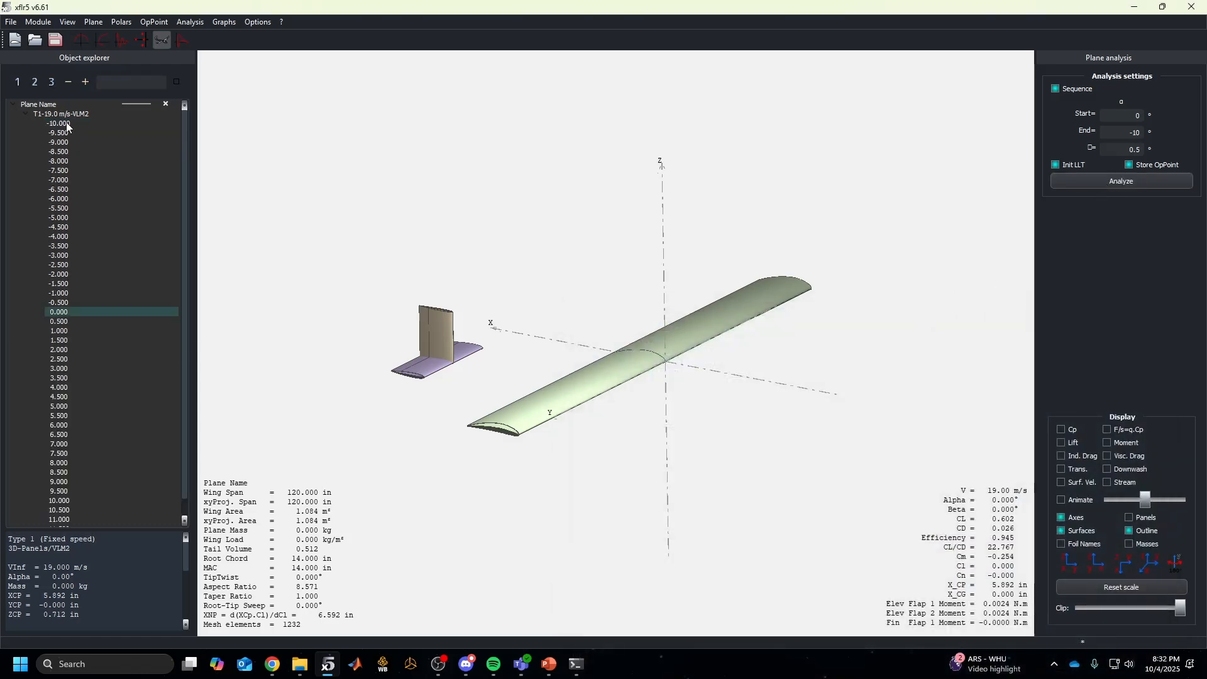
Examine the results at the -10°, 12° and 11.5° operating points of the analysis
click(60, 124)
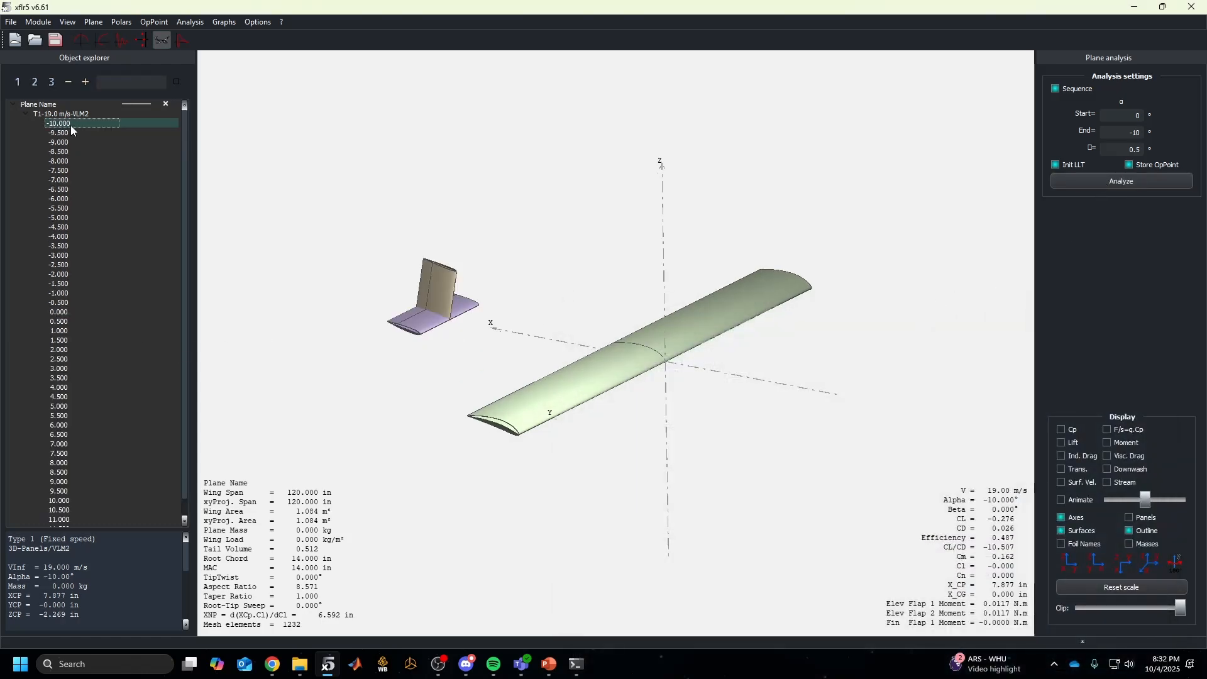
scroll(71, 127, down, 1)
click(58, 520)
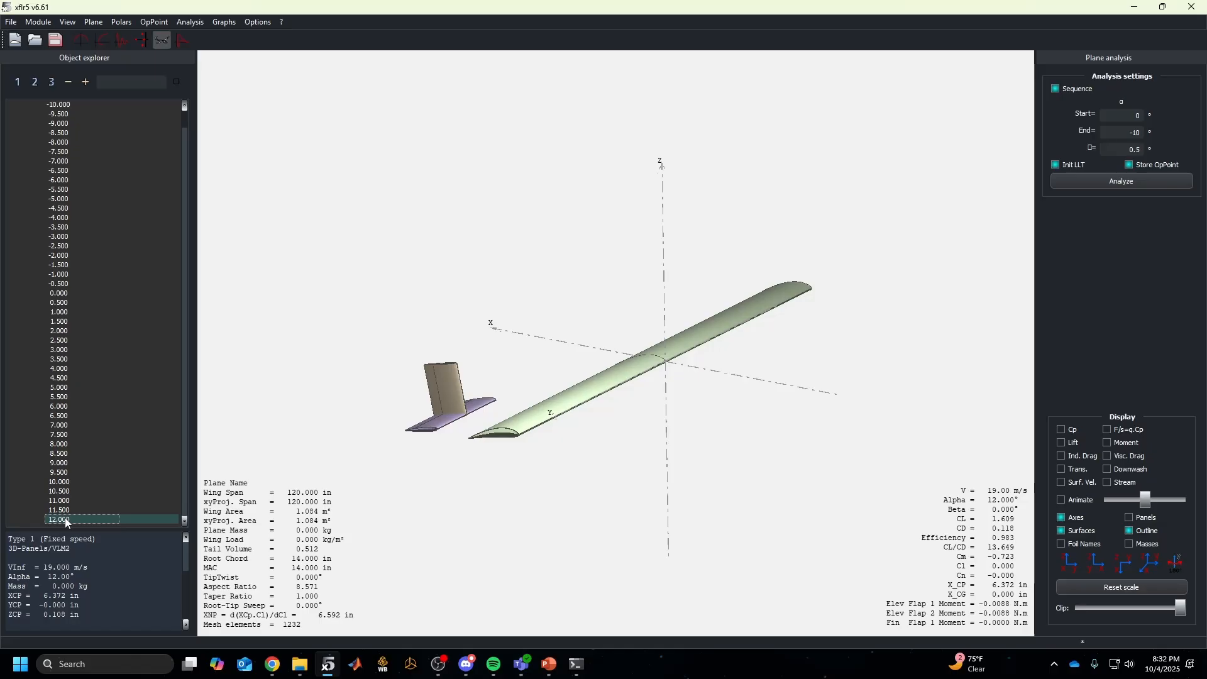
scroll(66, 521, up, 1)
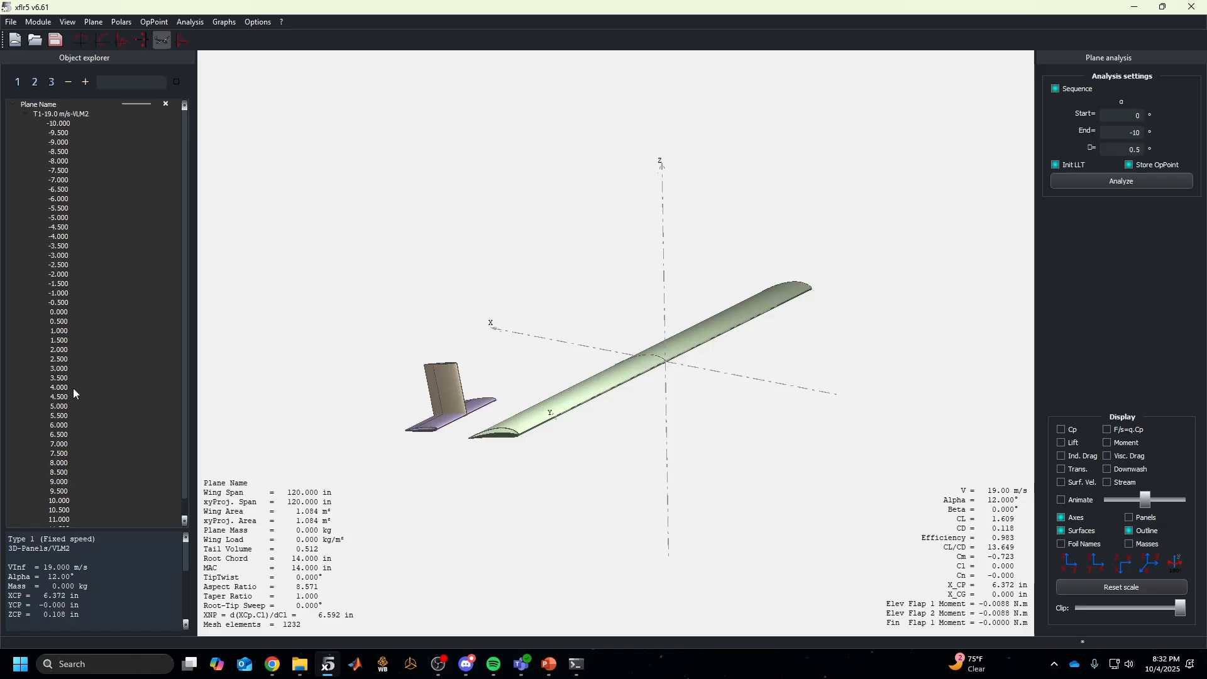
scroll(102, 427, down, 1)
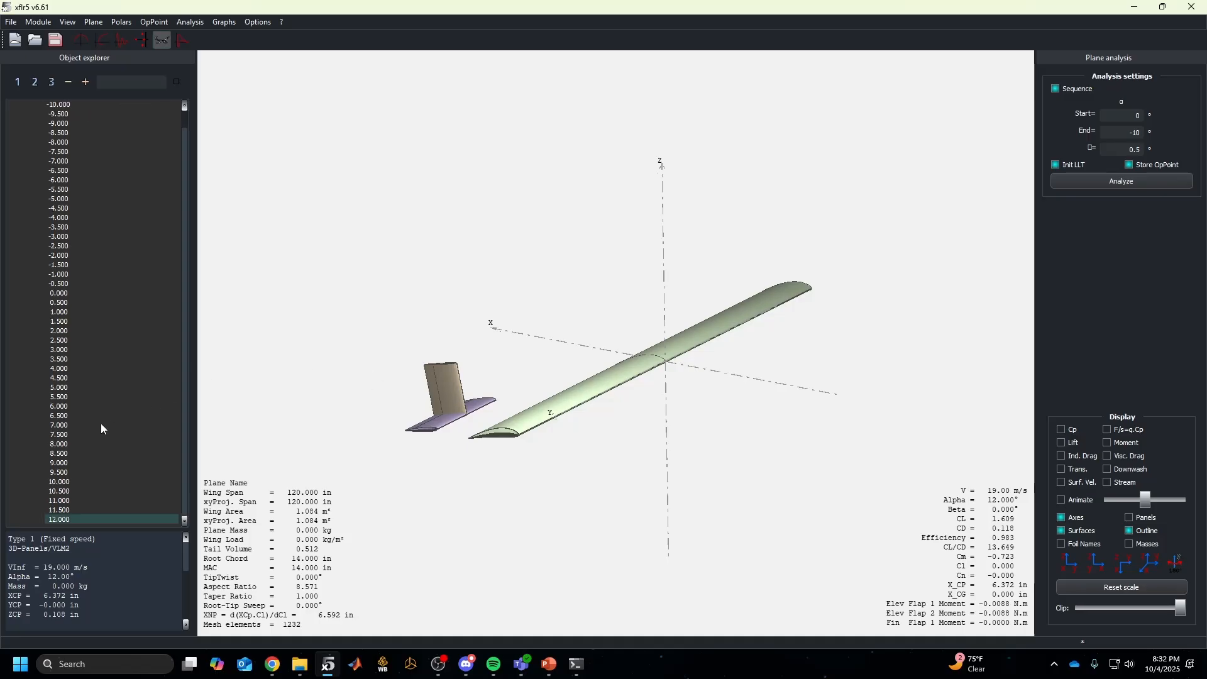
click(78, 510)
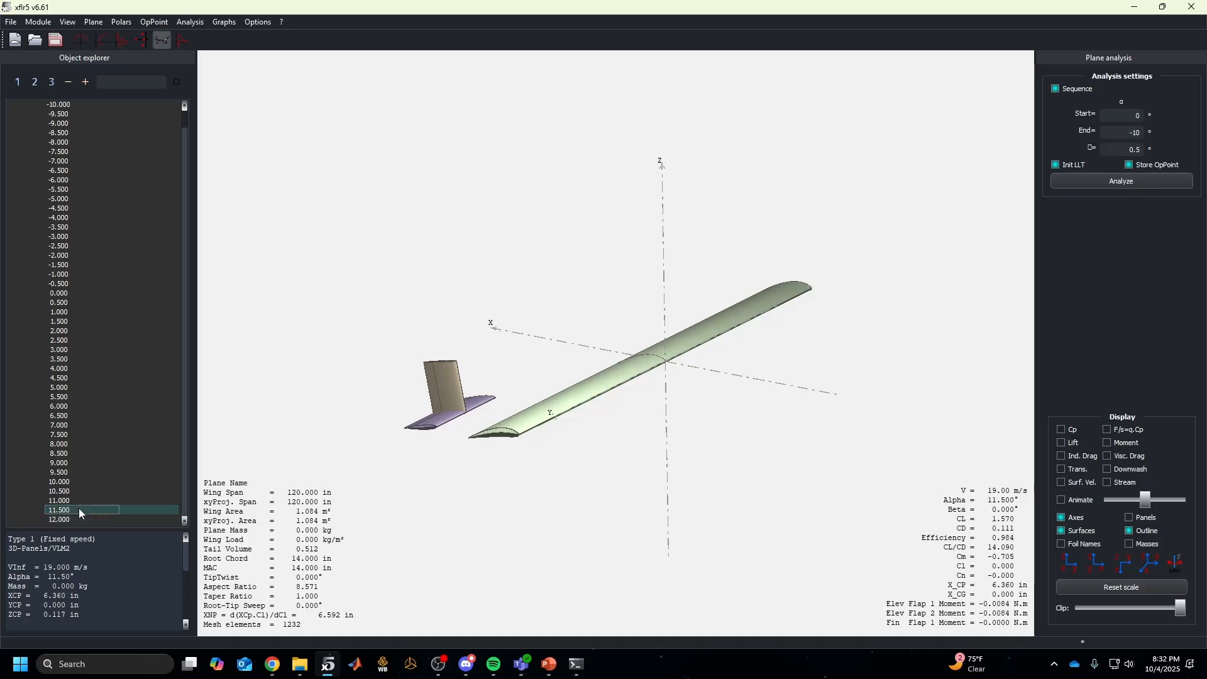
Show the polar graphs and change the Cm versus Alpha graph to plot CL against Alpha
click(102, 39)
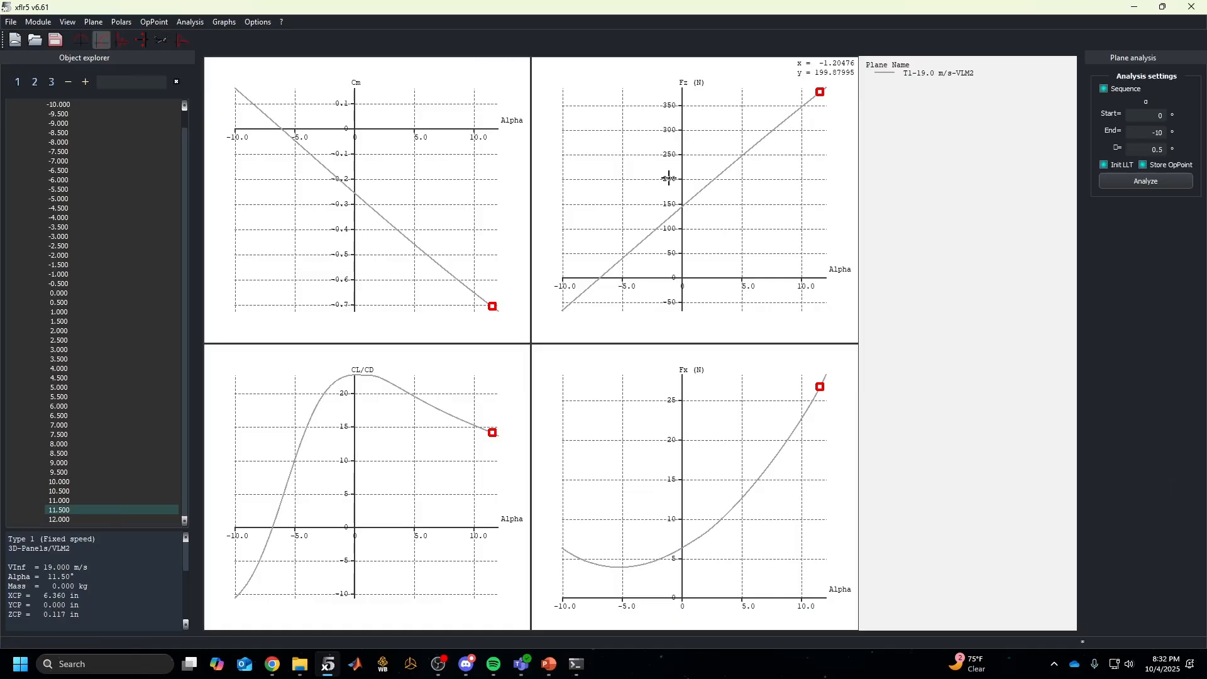
scroll(560, 202, down, 1)
double_click(389, 219)
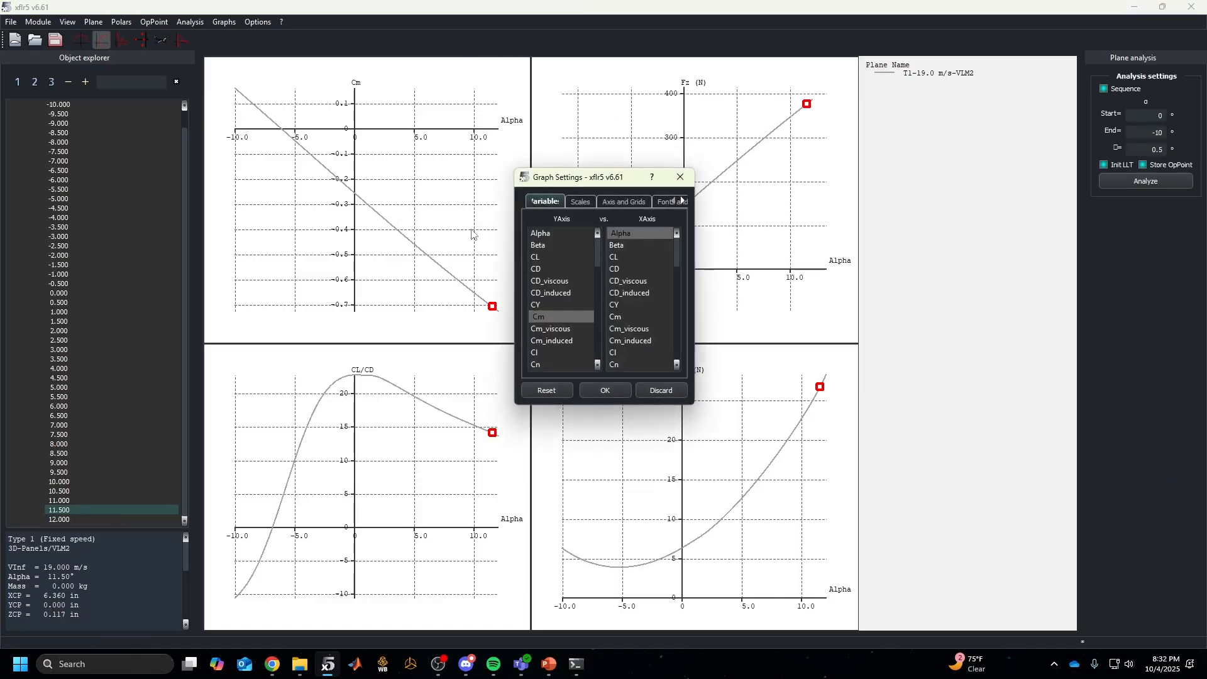
double_click(546, 256)
Examine the high-alpha end of the CL versus Alpha curve up close
scroll(386, 167, down, 2)
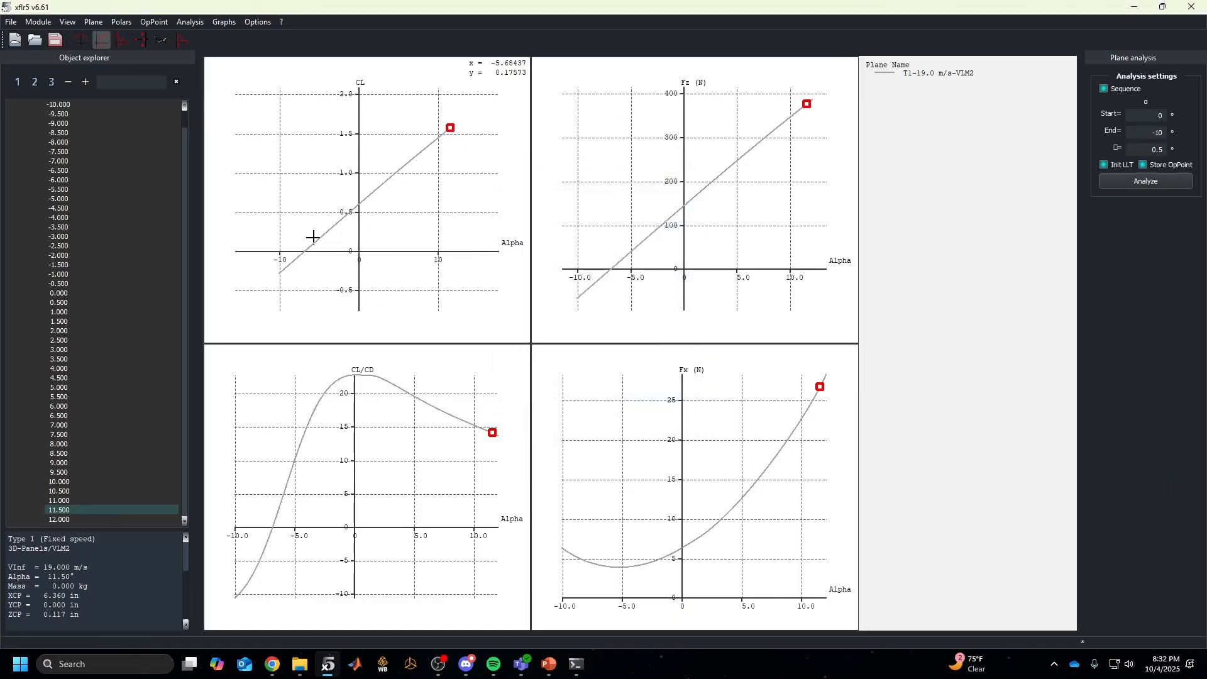
scroll(432, 141, up, 2)
drag(431, 155, 469, 132)
drag(388, 185, 291, 290)
scroll(385, 216, up, 8)
drag(365, 210, 289, 234)
scroll(300, 247, up, 8)
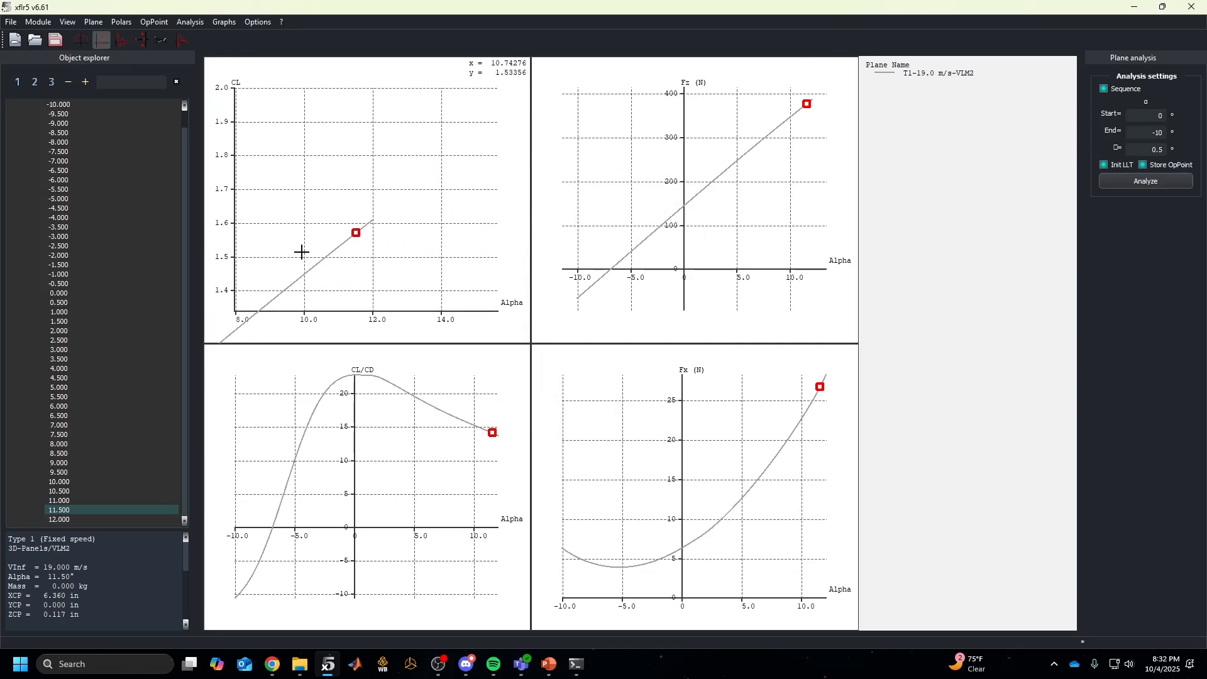
Examine the Cp distribution over the 3D plane at the -0.5° operating point, then hide it
scroll(323, 258, down, 8)
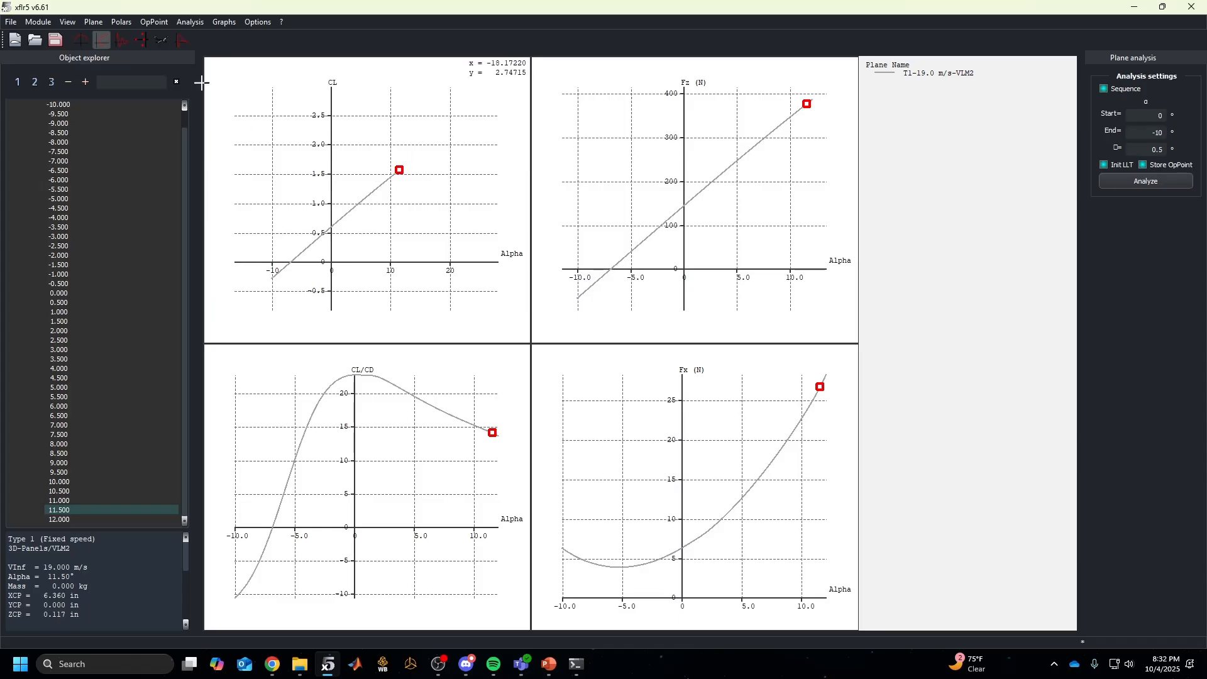
click(162, 39)
click(135, 283)
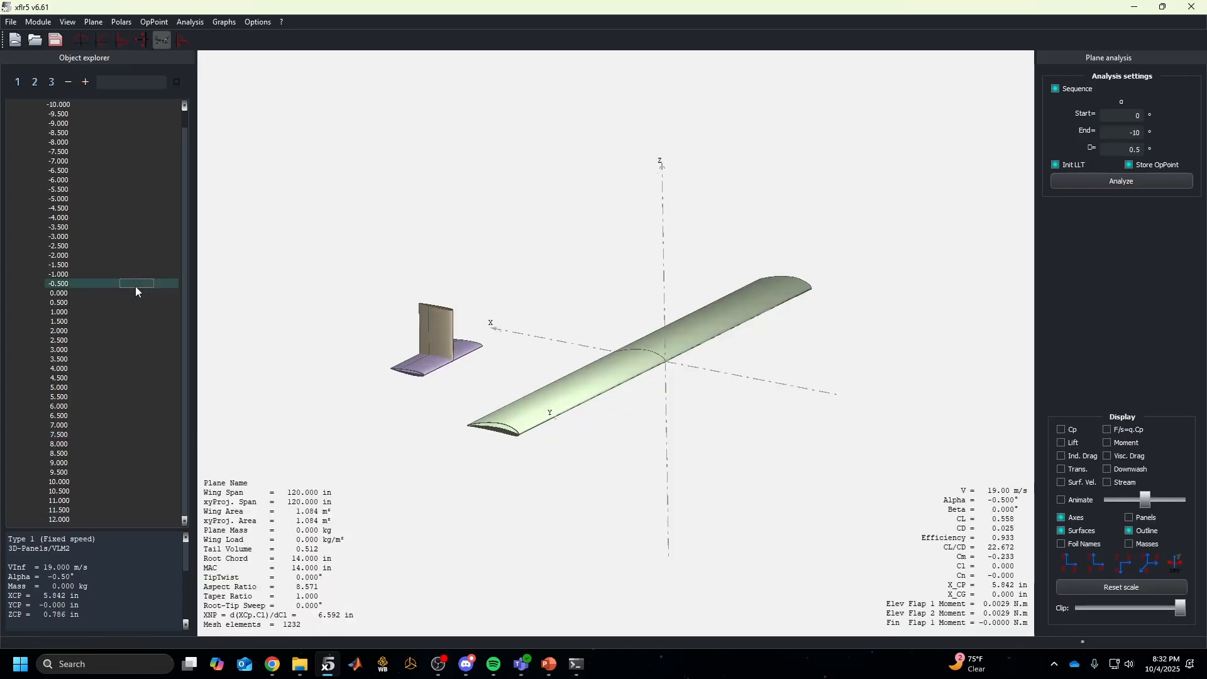
click(1071, 435)
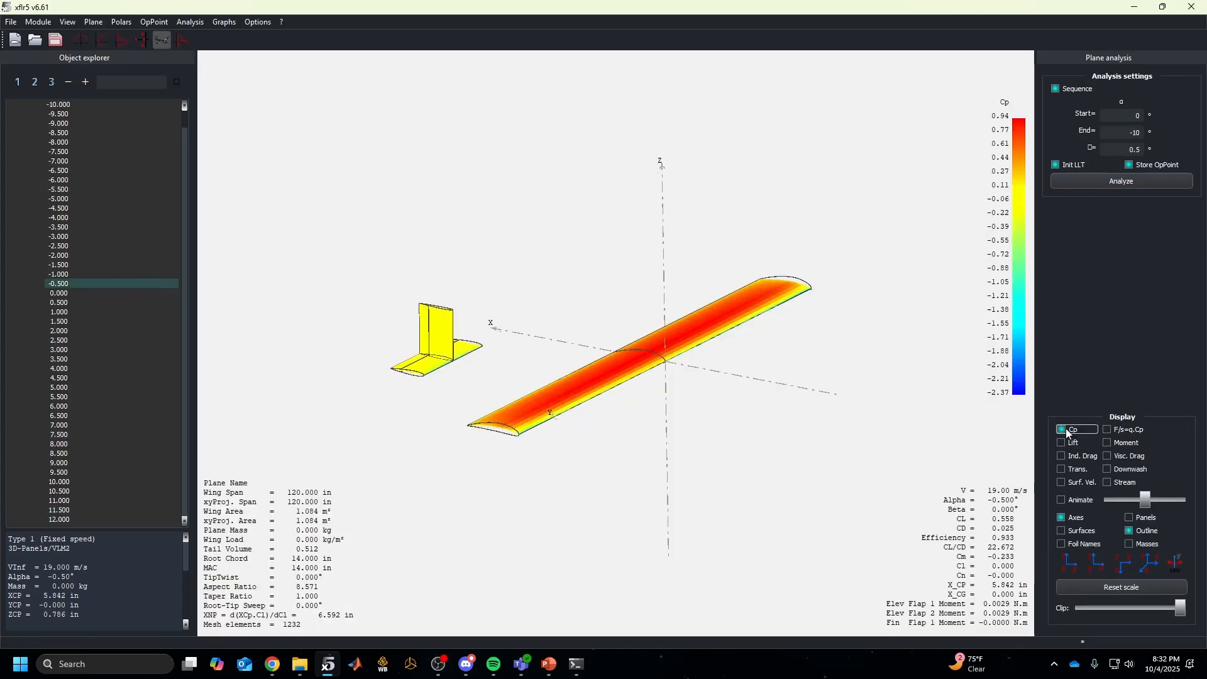
mouse_move(663, 398)
mouse_down()
mouse_move(625, 566)
mouse_move(648, 402)
mouse_up()
click(1063, 431)
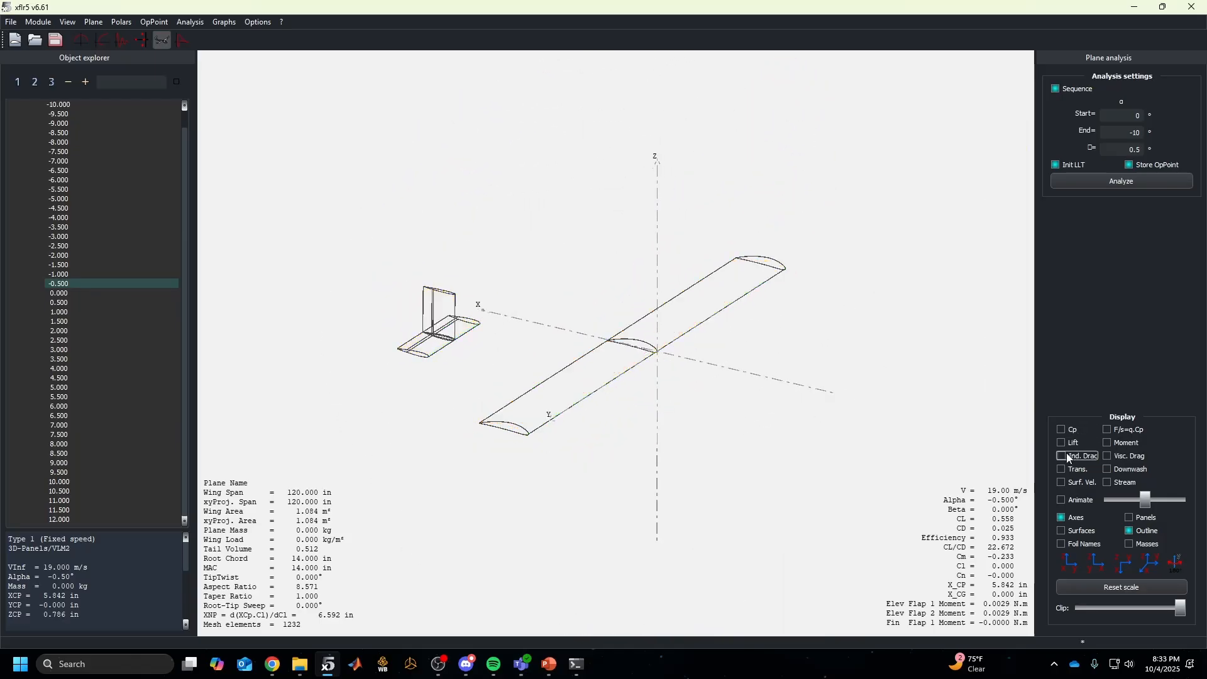
Display the lift and induced drag distributions on the 3D plane and browse the operating points, ending at -7.5°
click(1064, 456)
click(1065, 445)
drag(773, 449, 832, 346)
click(94, 303)
drag(104, 320, 97, 387)
drag(506, 430, 388, 434)
drag(100, 369, 109, 151)
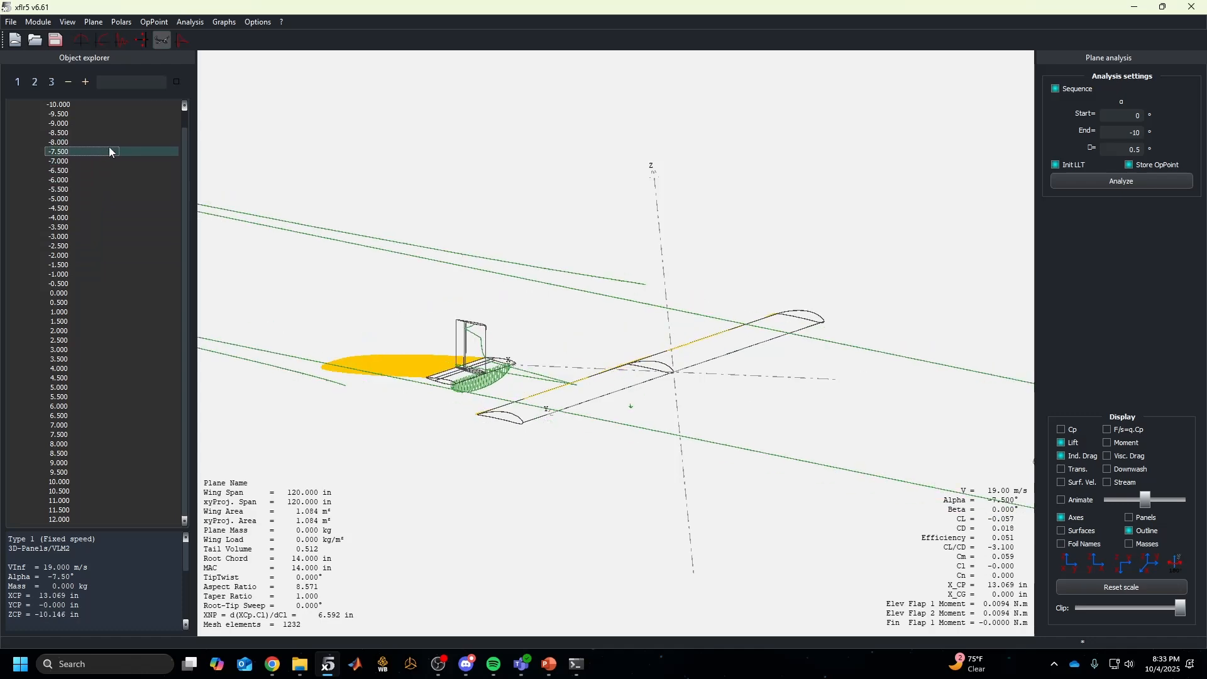
Compare the lift and induced drag distributions at the -7.5°, -8° and 0° operating points
scroll(577, 430, down, 5)
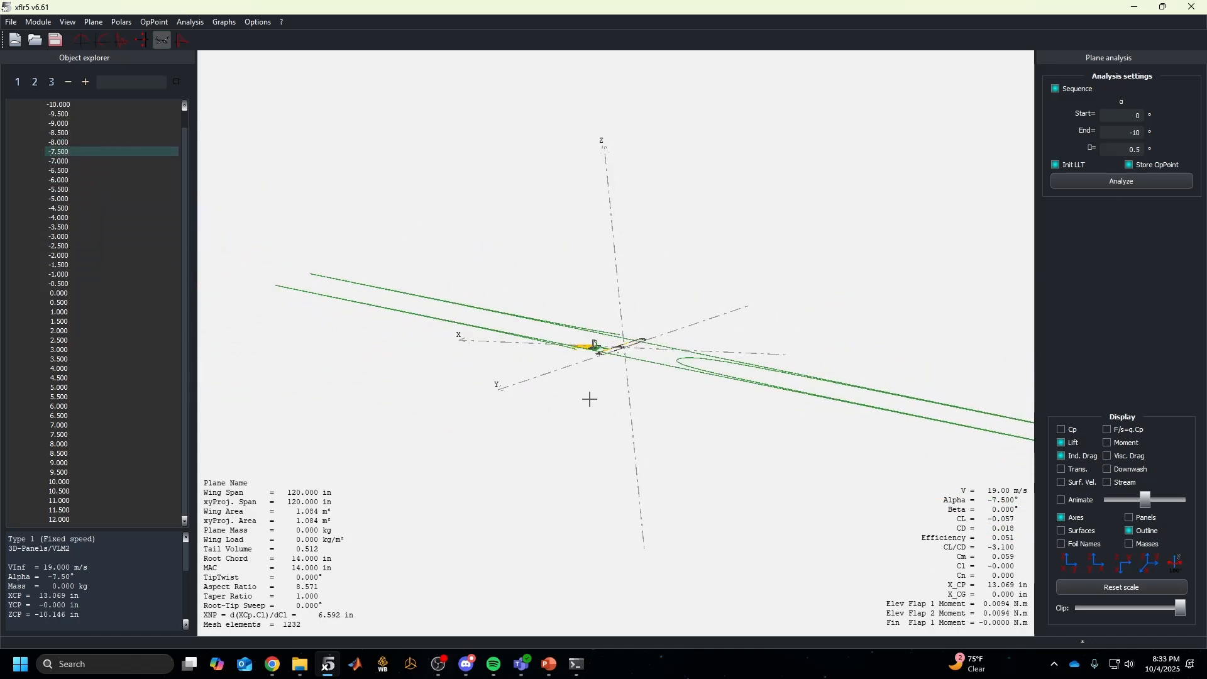
scroll(139, 205, up, 1)
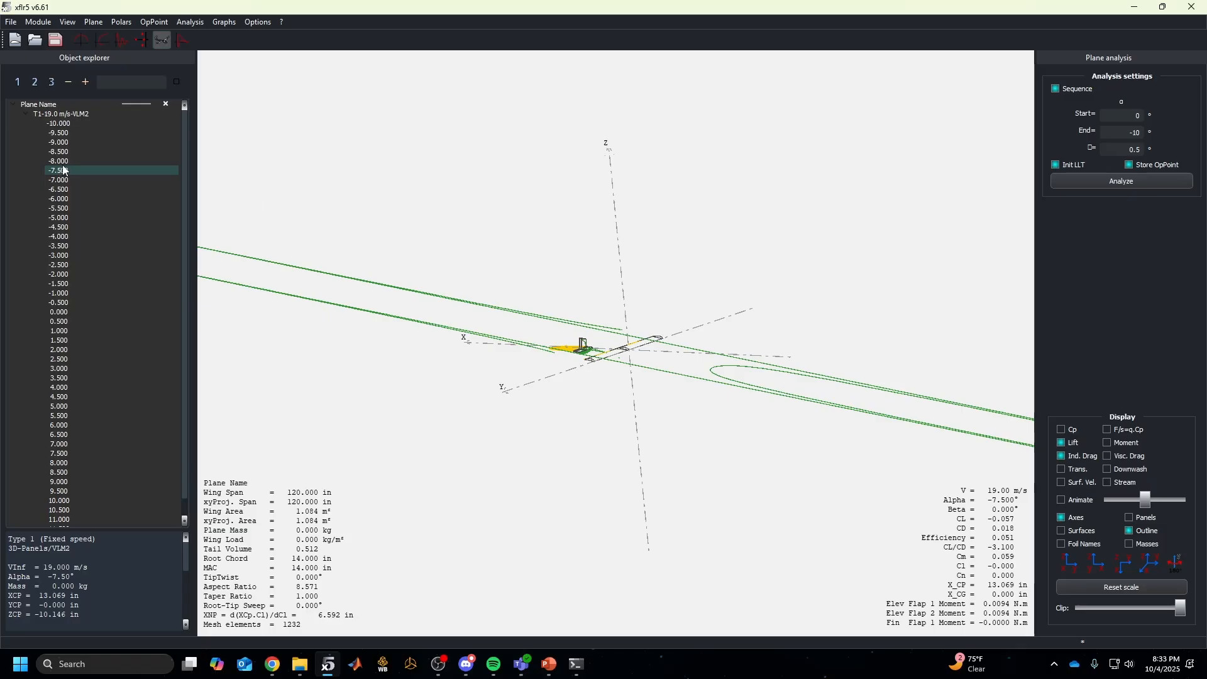
drag(63, 169, 99, 163)
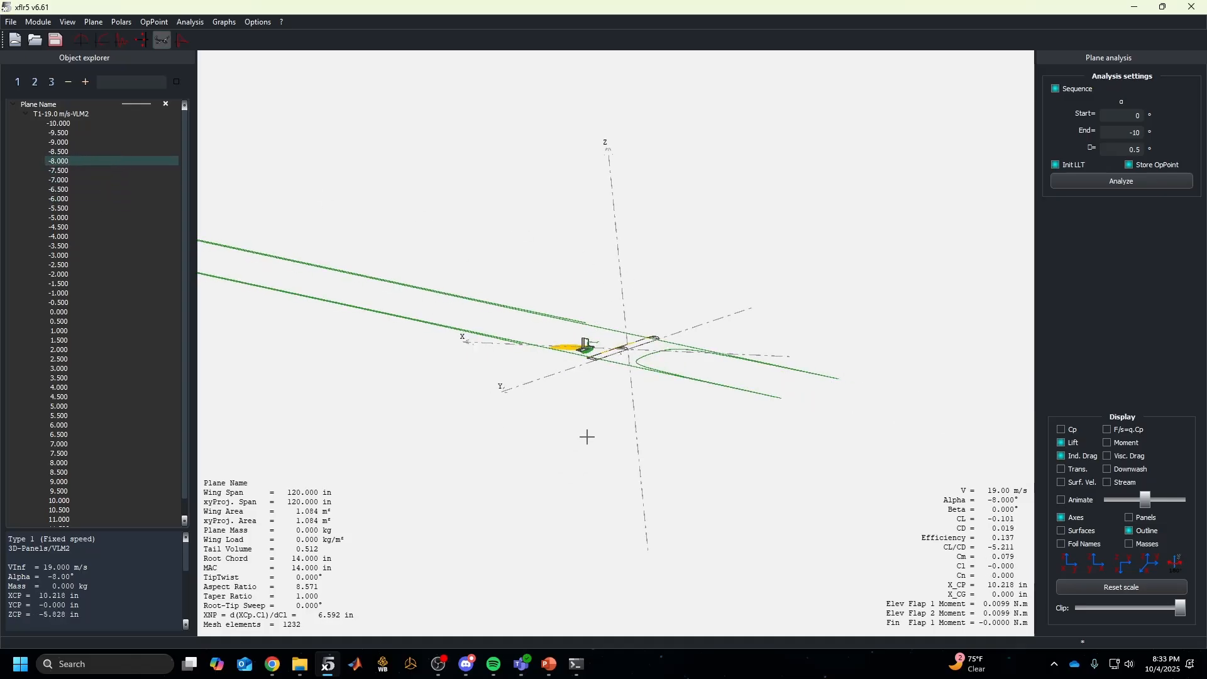
scroll(600, 400, up, 5)
scroll(603, 404, down, 3)
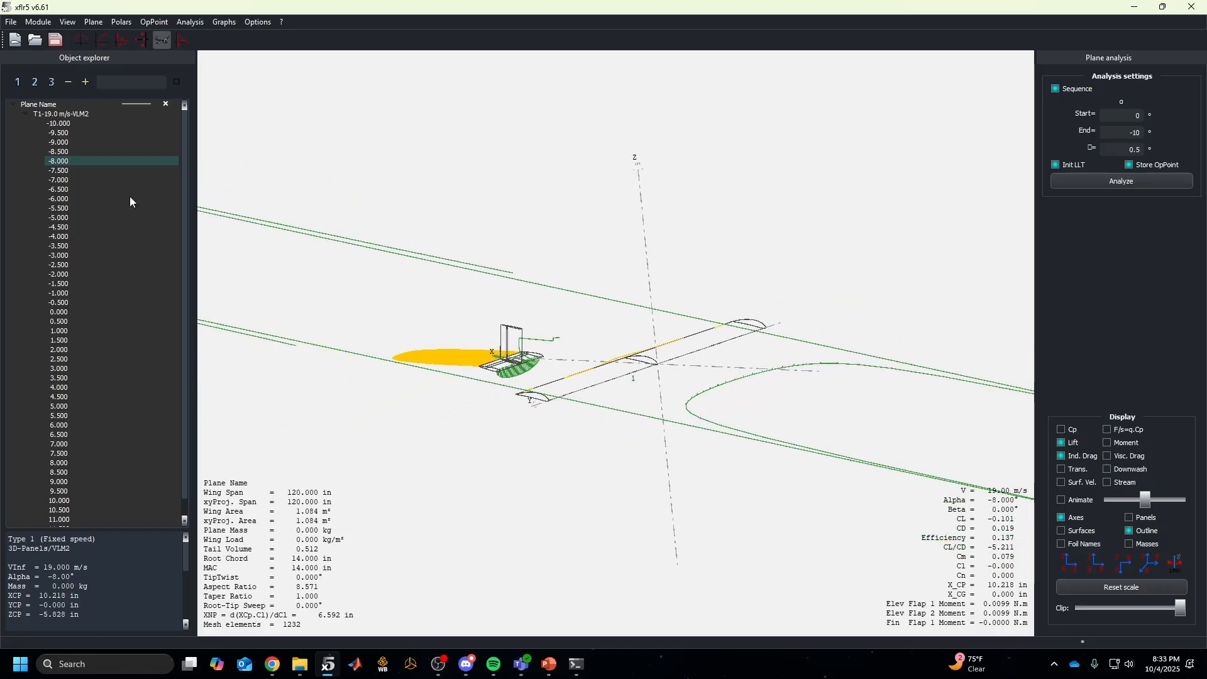
drag(82, 218, 105, 312)
Hide the lift and induced drag distributions and display the streamlines at the 0° operating point
click(1065, 454)
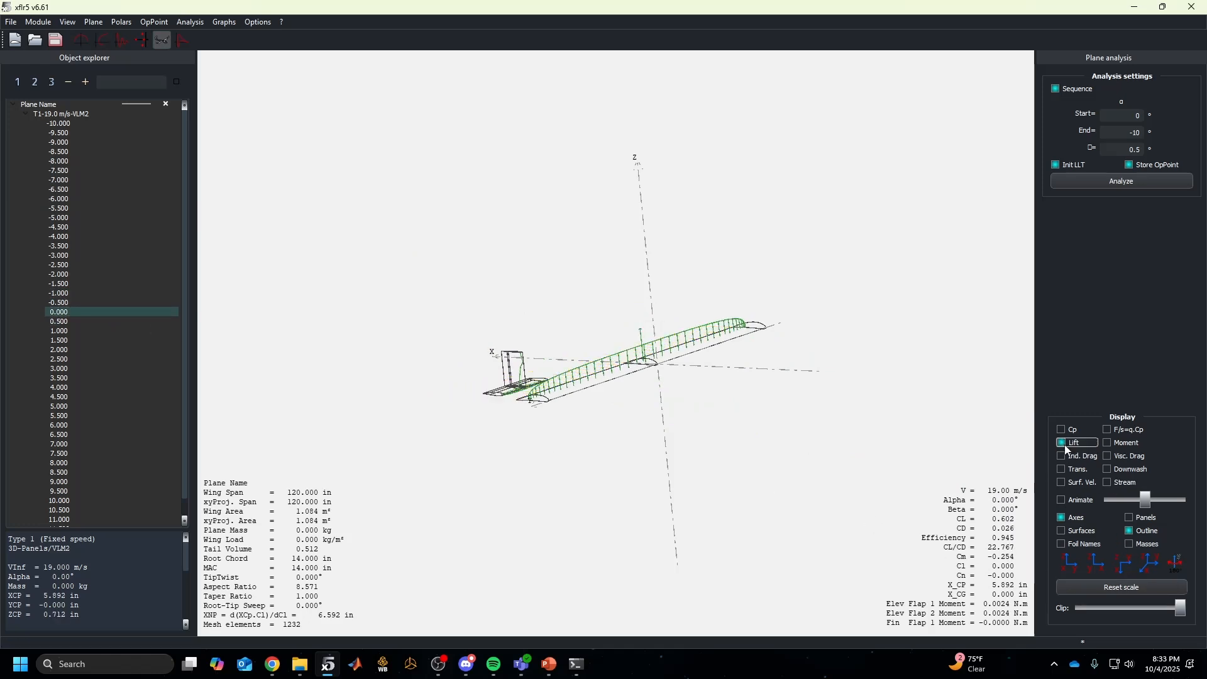
click(1067, 444)
click(1126, 469)
click(1133, 472)
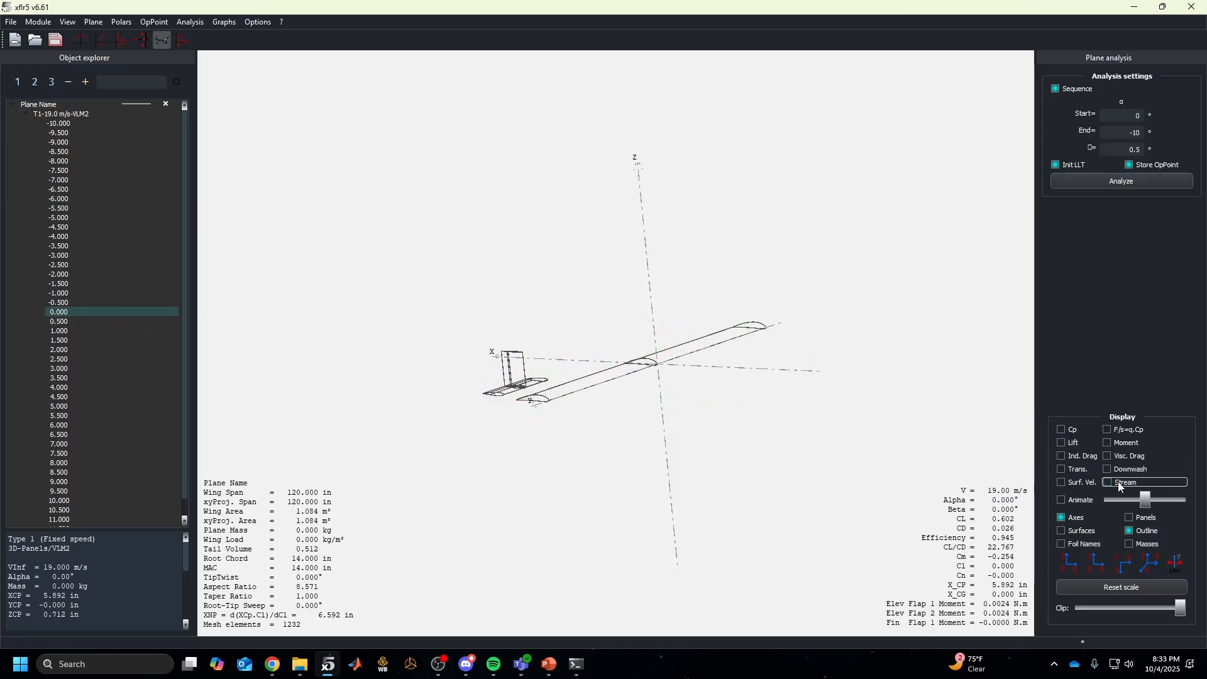
click(1120, 487)
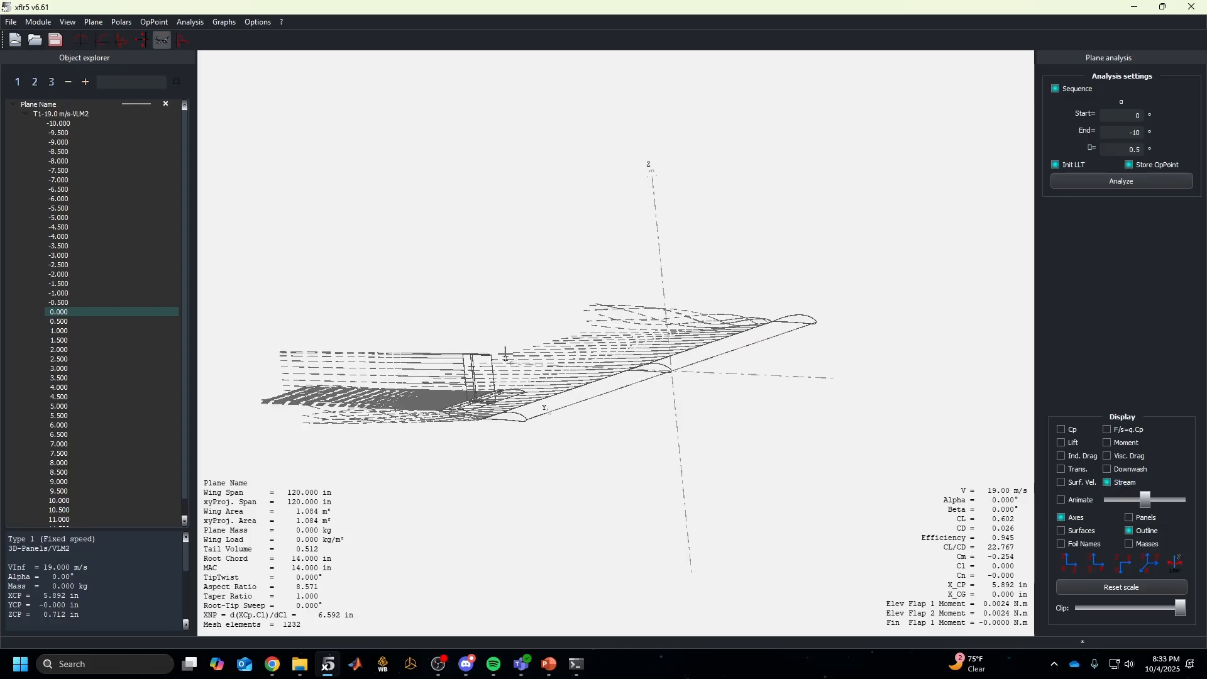
Turn the plane's surfaces back on and examine the streamlines behind the wing, wing tips and tail from several angles
mouse_move(549, 420)
mouse_down()
mouse_move(527, 455)
mouse_move(553, 481)
mouse_move(504, 512)
mouse_move(481, 400)
mouse_move(438, 431)
mouse_move(408, 415)
mouse_move(489, 421)
mouse_move(439, 398)
mouse_move(493, 405)
mouse_move(476, 458)
mouse_up()
click(1062, 530)
scroll(438, 432, up, 3)
drag(483, 404, 425, 457)
drag(490, 386, 556, 518)
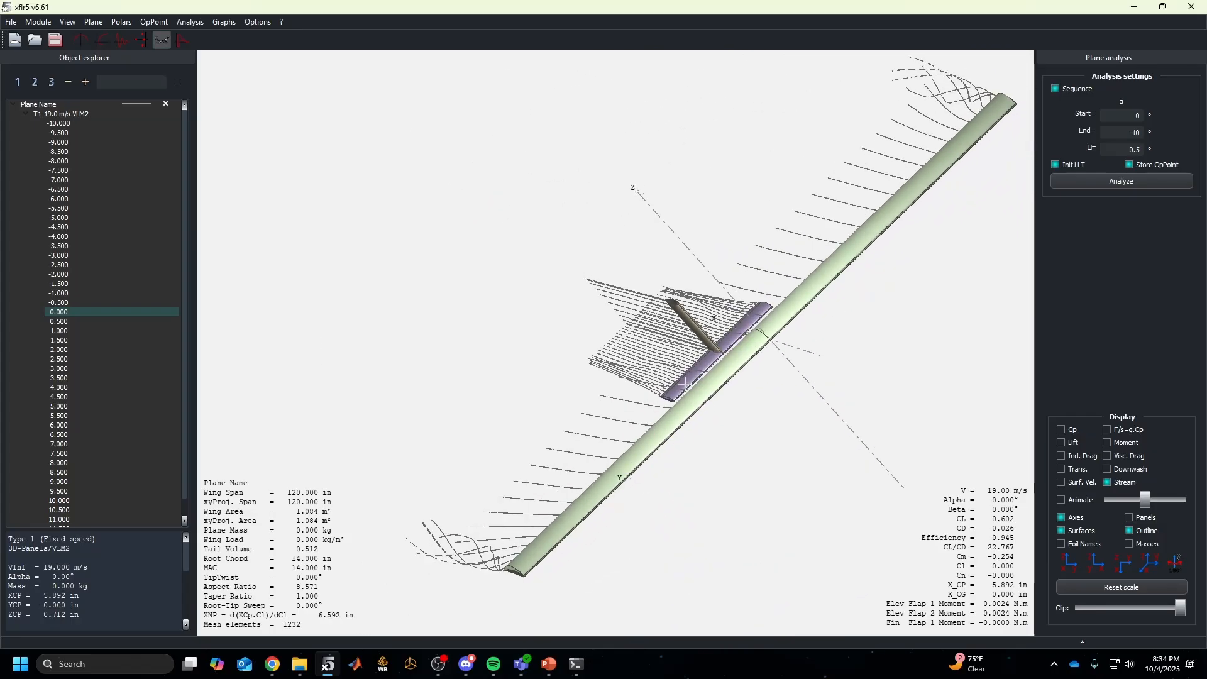
drag(741, 437, 782, 369)
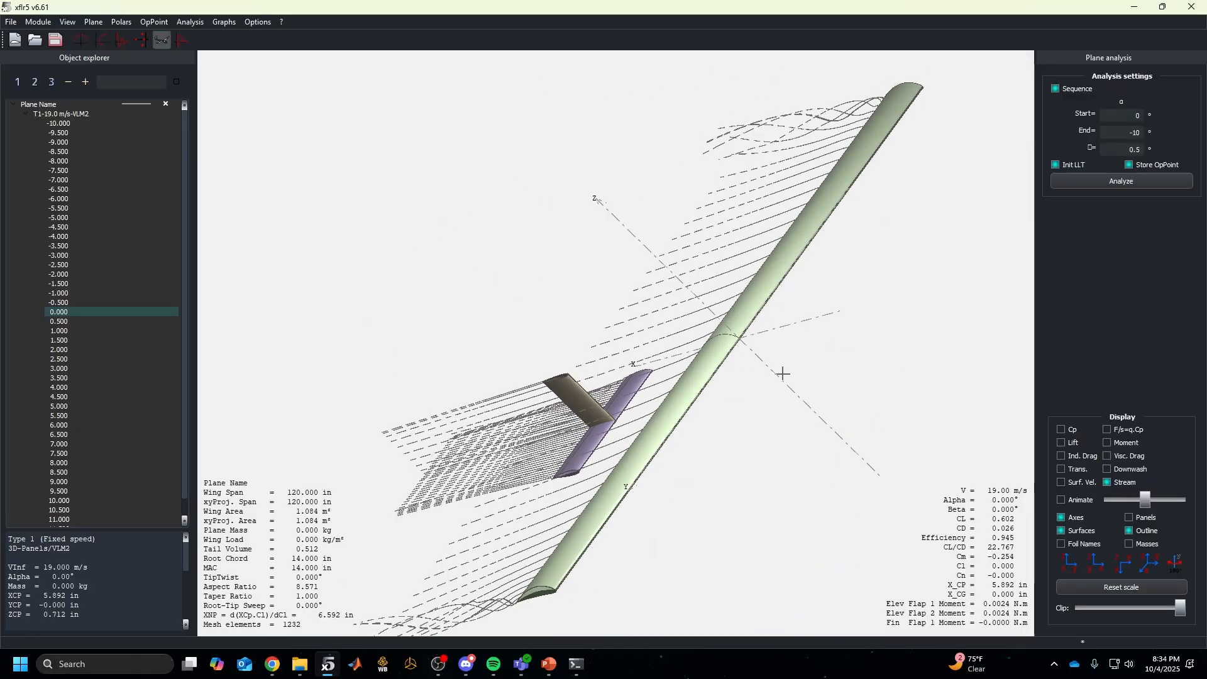
drag(692, 440, 715, 402)
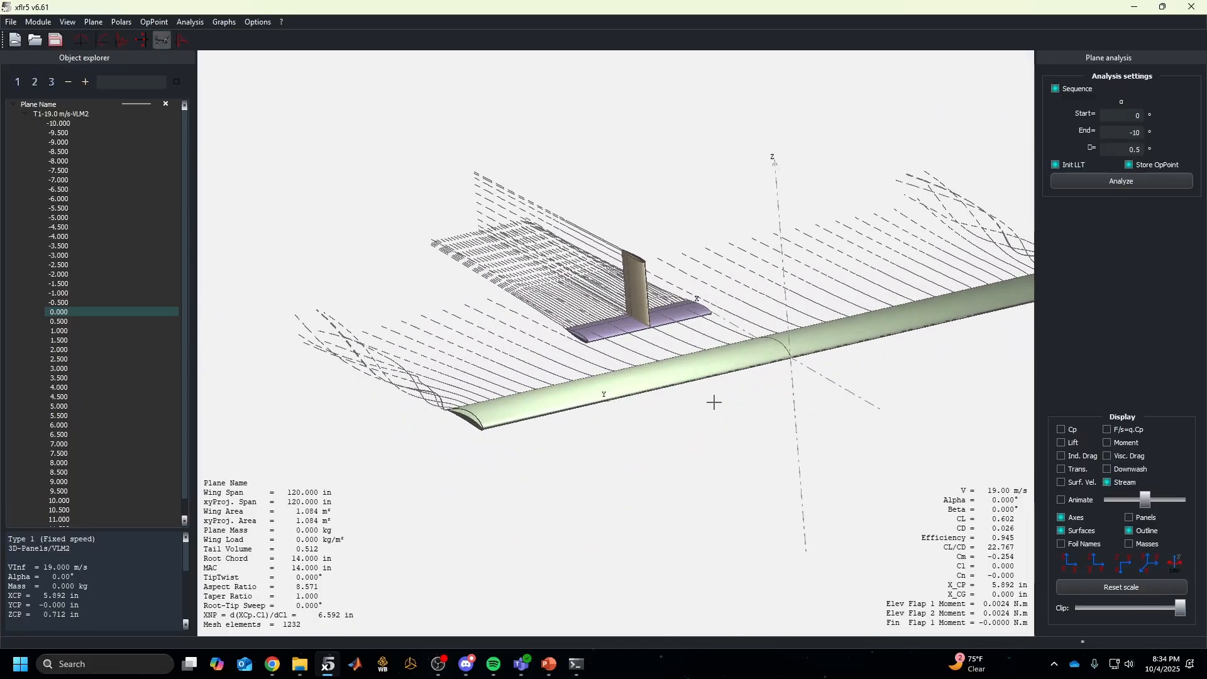
Animate the streamlines through the operating points with the speed slider at maximum, then inspect them at -2° and hide them
click(1109, 482)
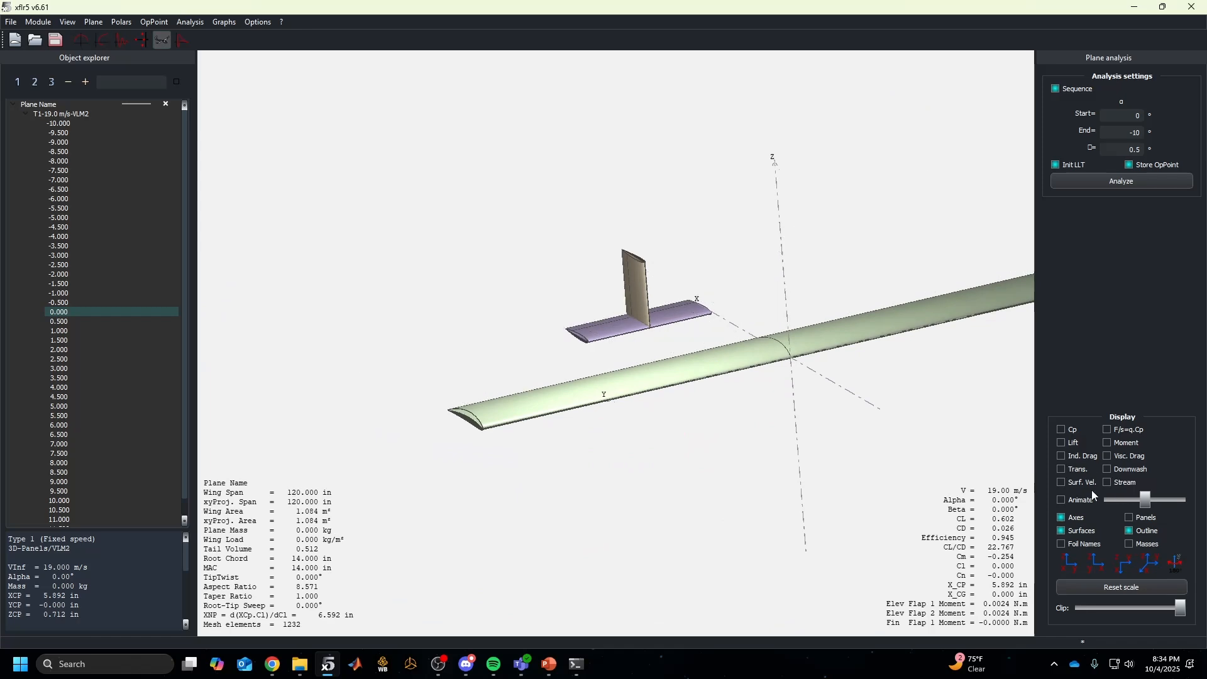
click(1061, 500)
click(1107, 482)
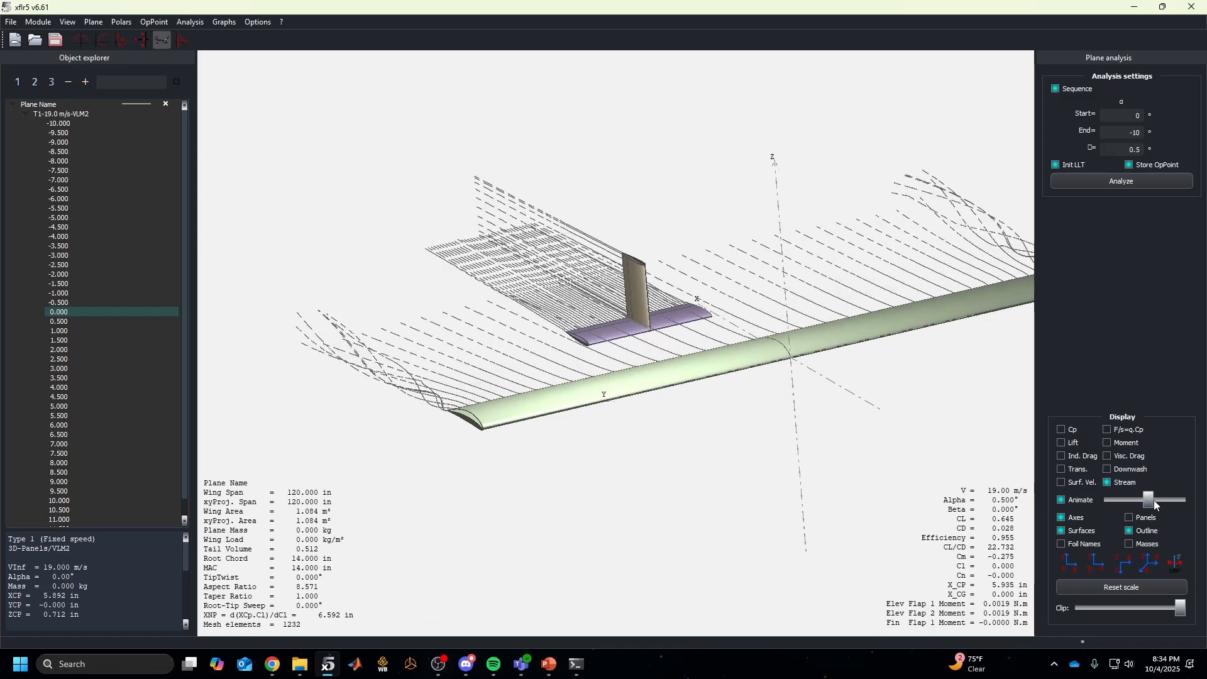
drag(1145, 500, 1180, 500)
drag(703, 474, 614, 517)
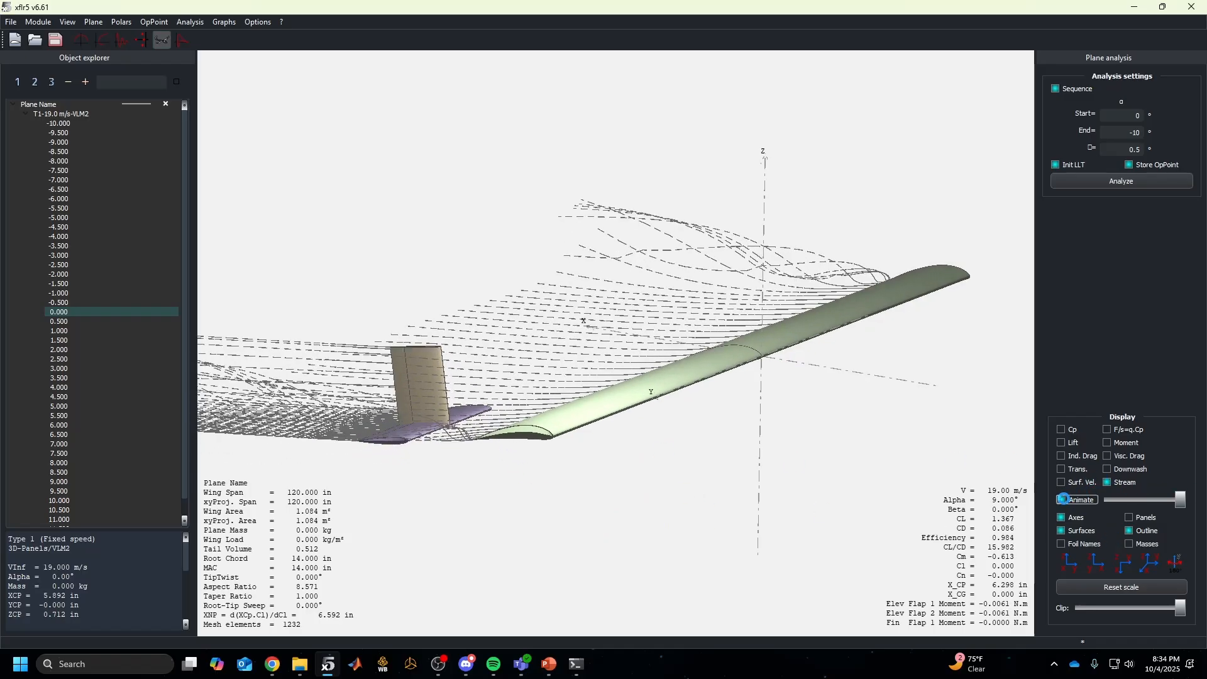
click(1062, 500)
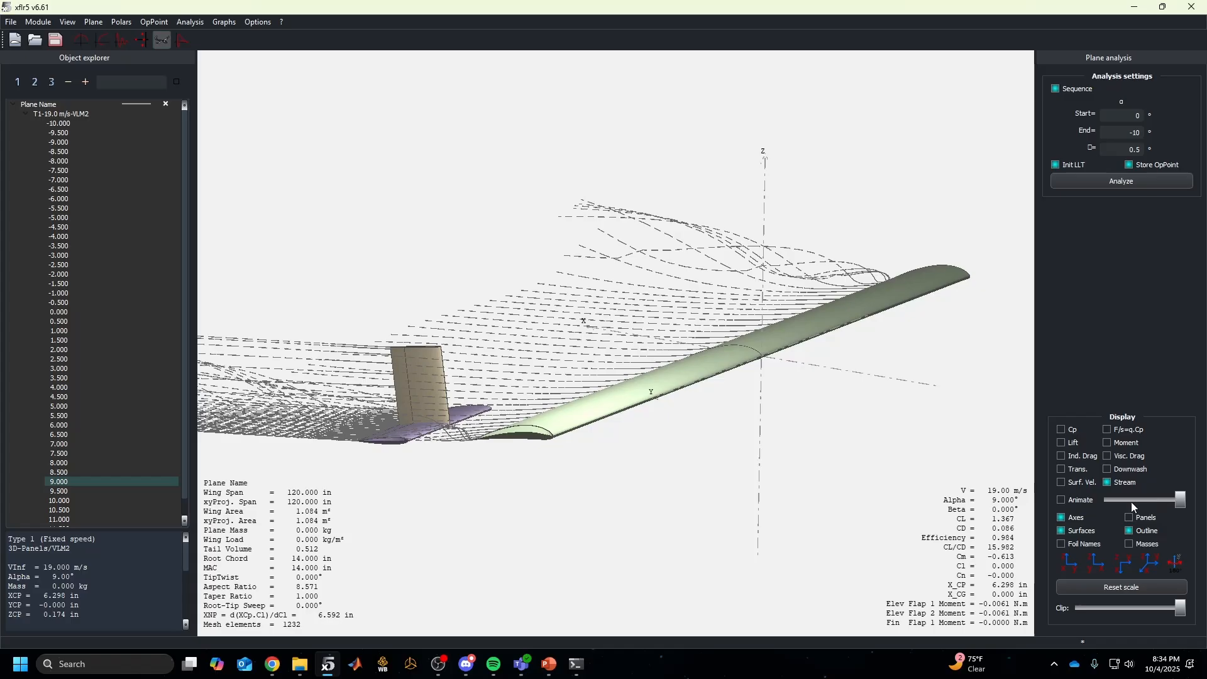
drag(100, 454, 110, 274)
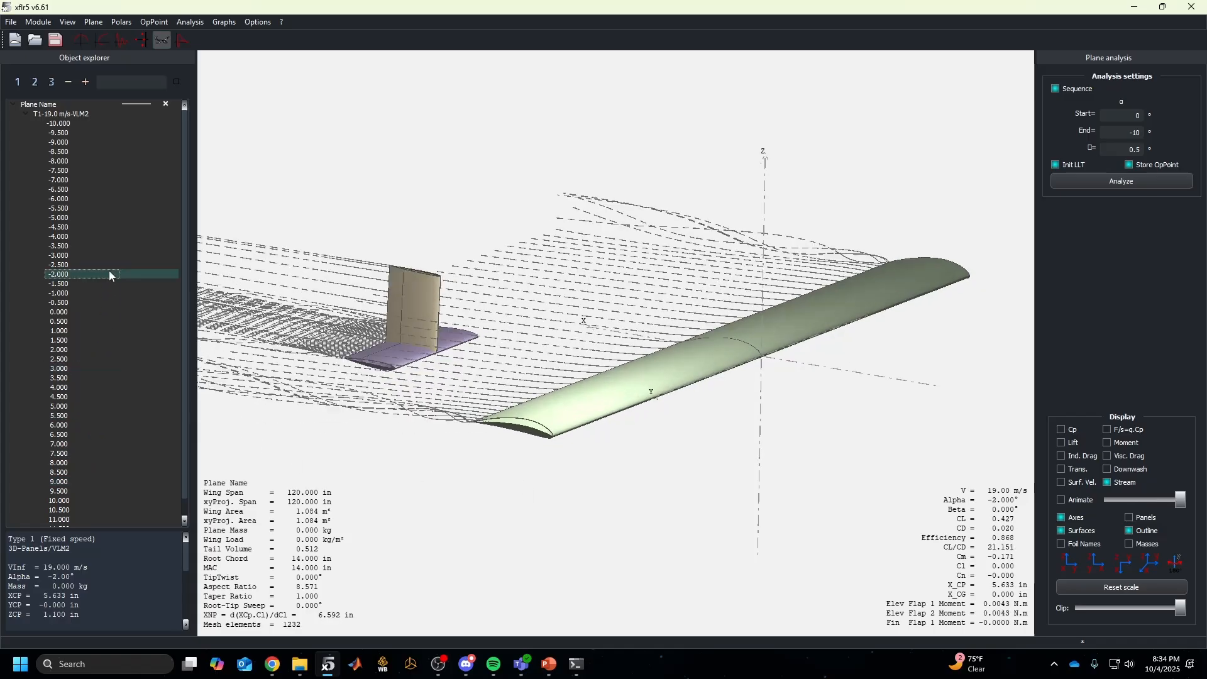
click(1110, 483)
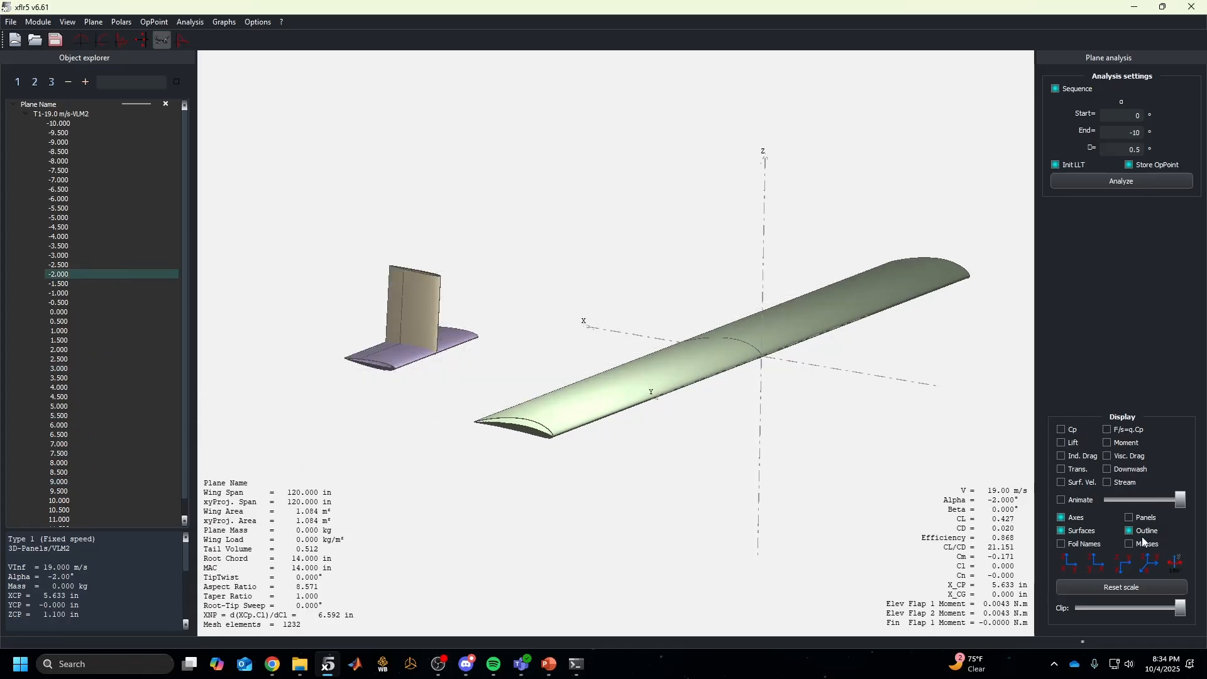
Show the polar graphs of the T1-19.0 m/s-VLM2 analysis and change the CL graph to plot Cm against Alpha
click(52, 114)
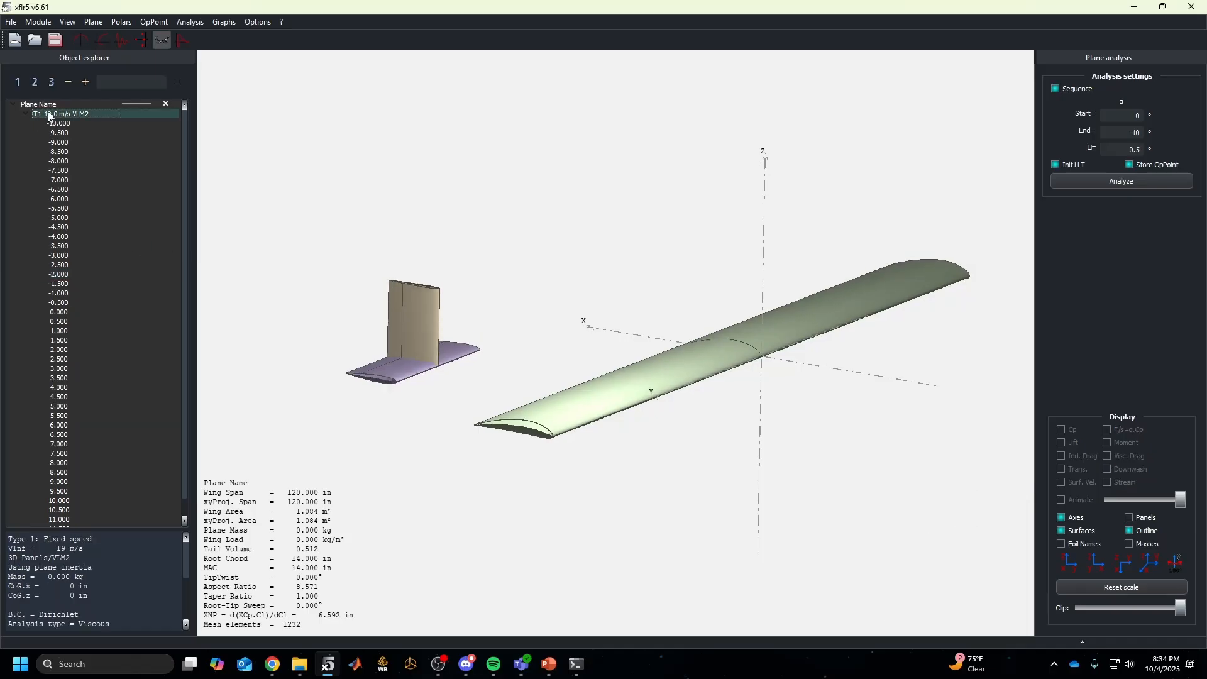
click(104, 40)
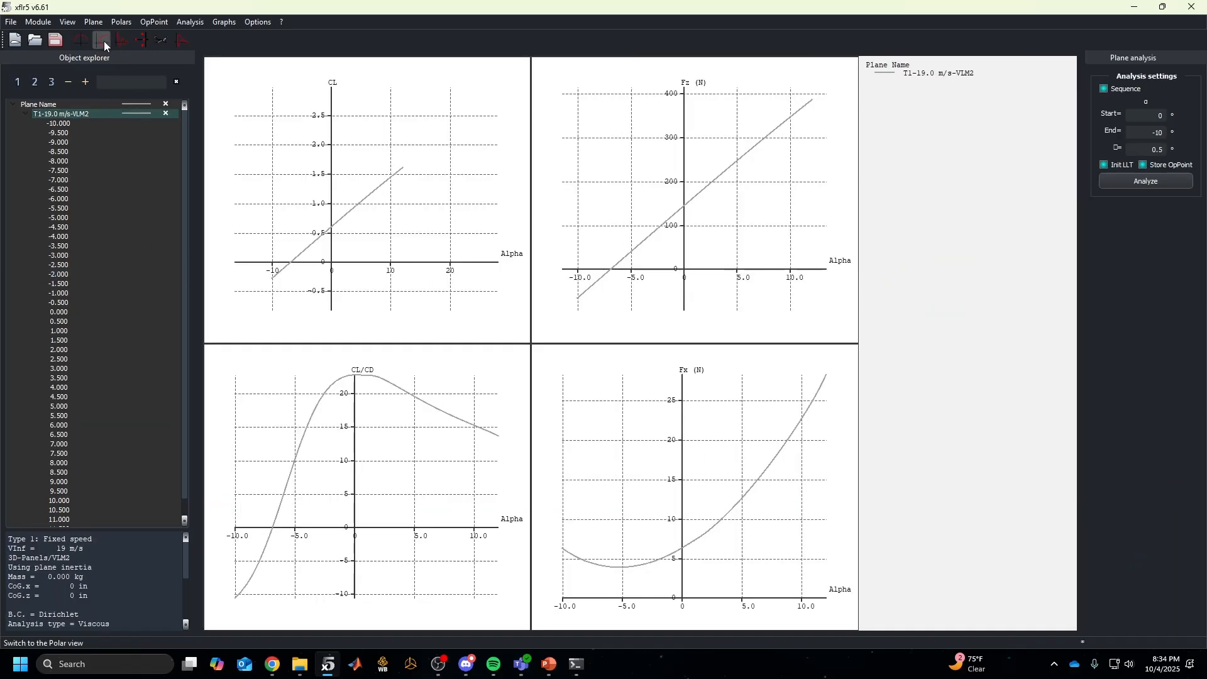
double_click(355, 207)
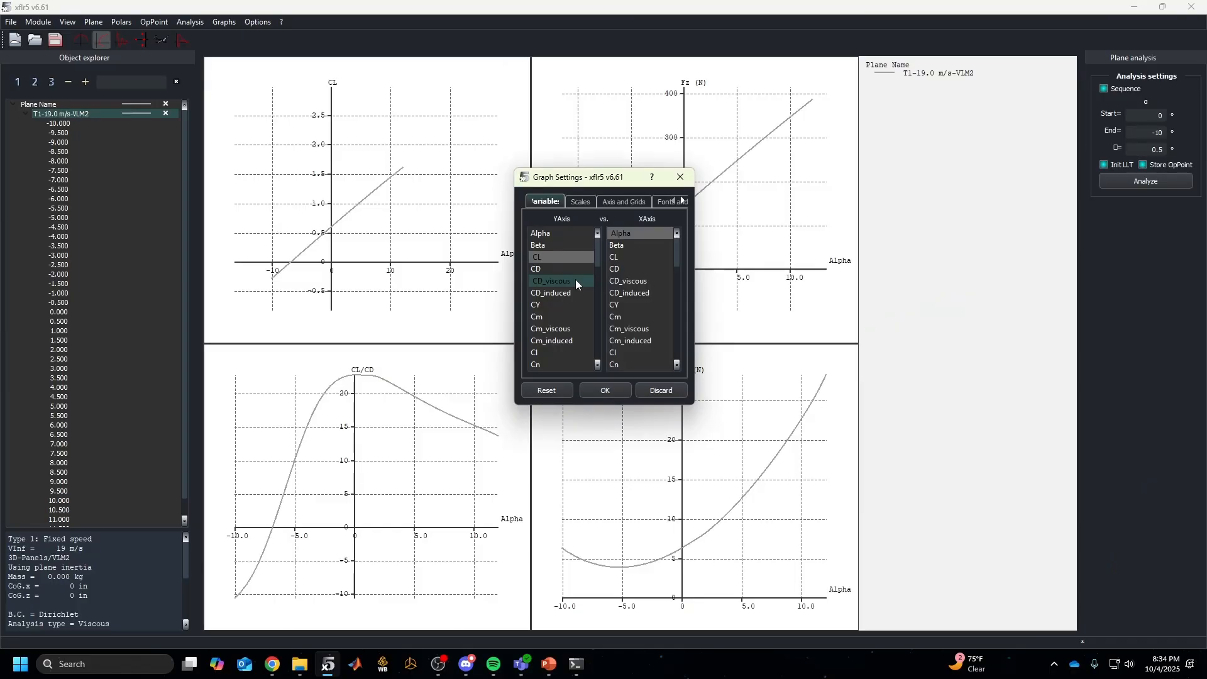
scroll(575, 279, down, 1)
double_click(548, 281)
scroll(370, 229, up, 5)
scroll(369, 227, down, 10)
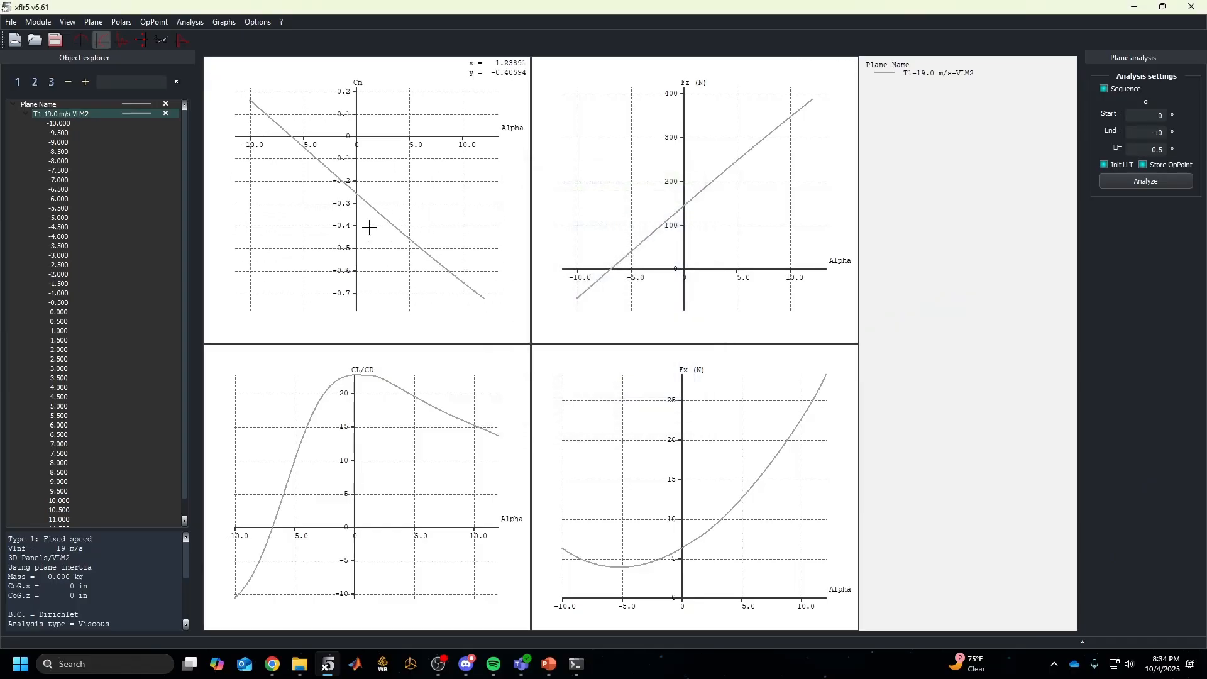
drag(371, 220, 343, 236)
scroll(375, 246, down, 2)
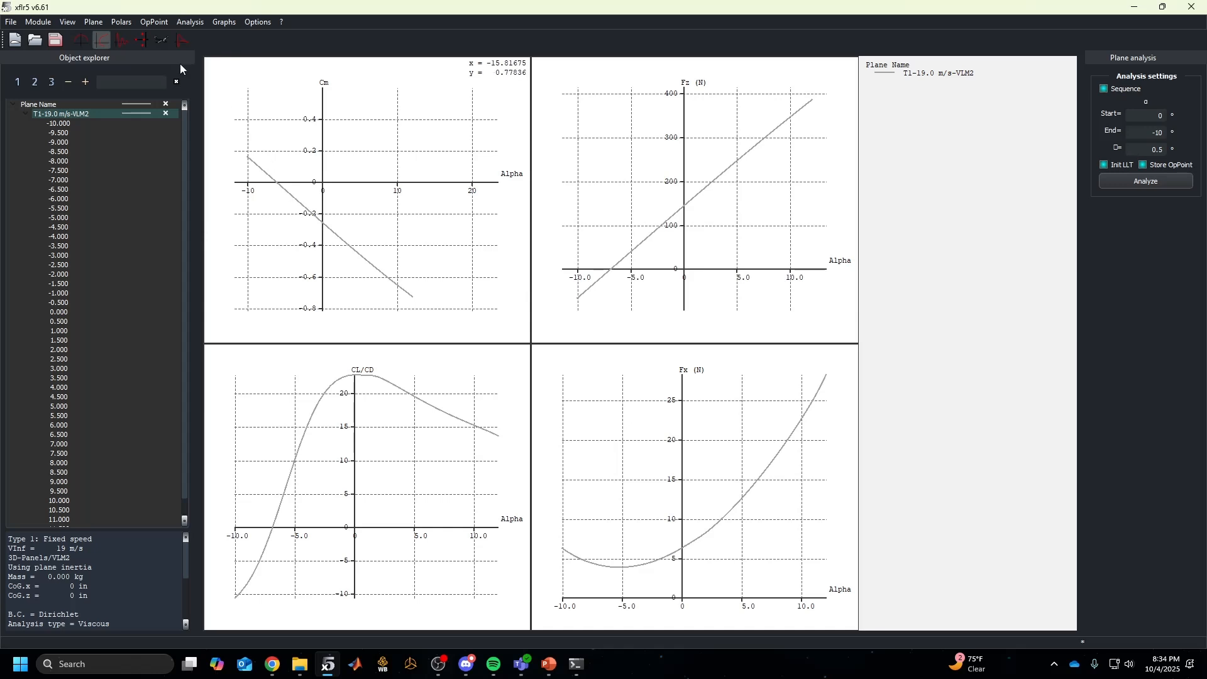
drag(326, 250, 334, 251)
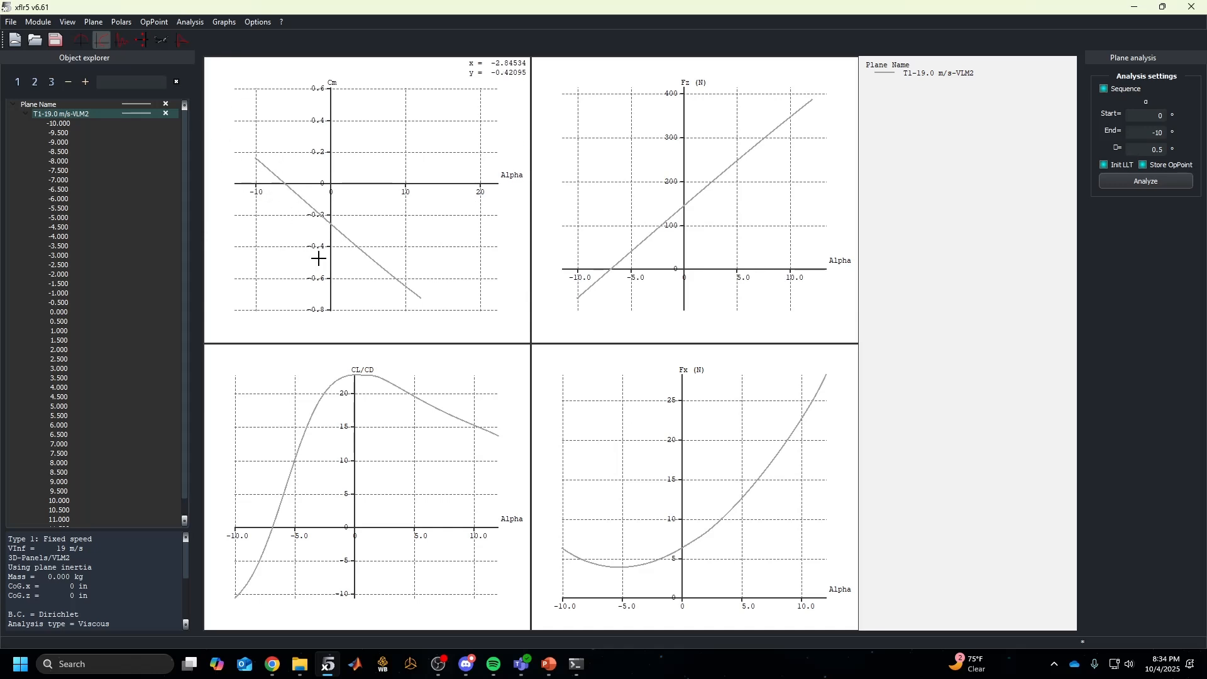
click(161, 39)
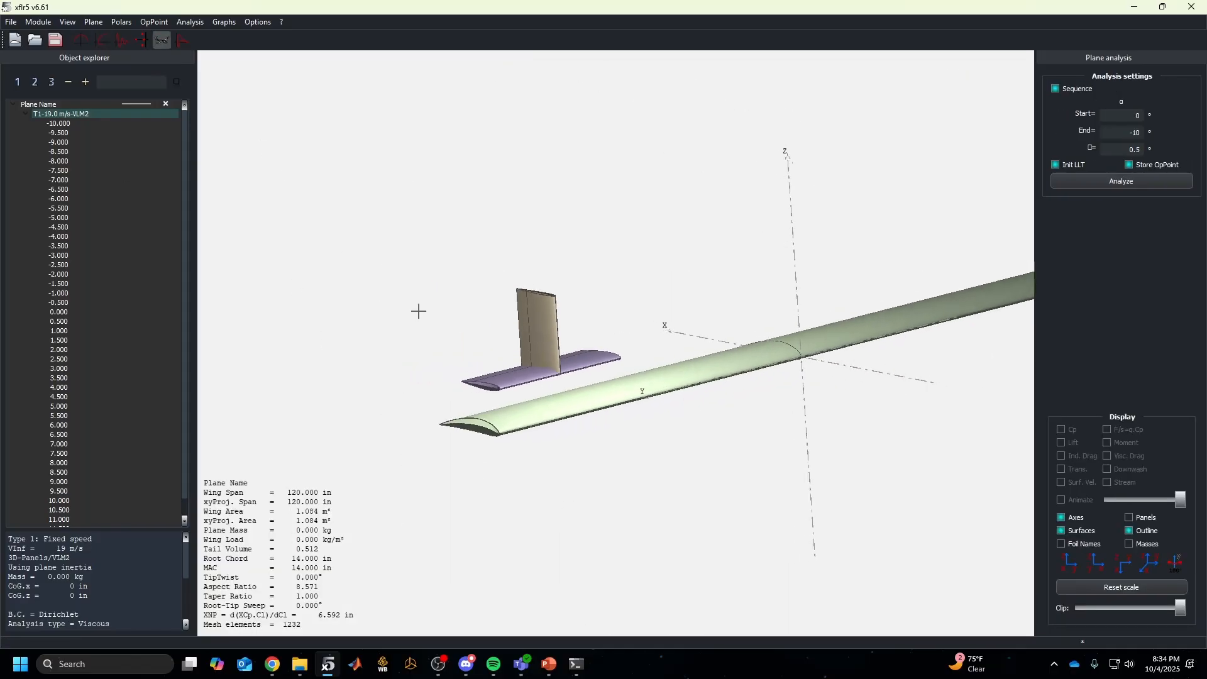
right_click(66, 114)
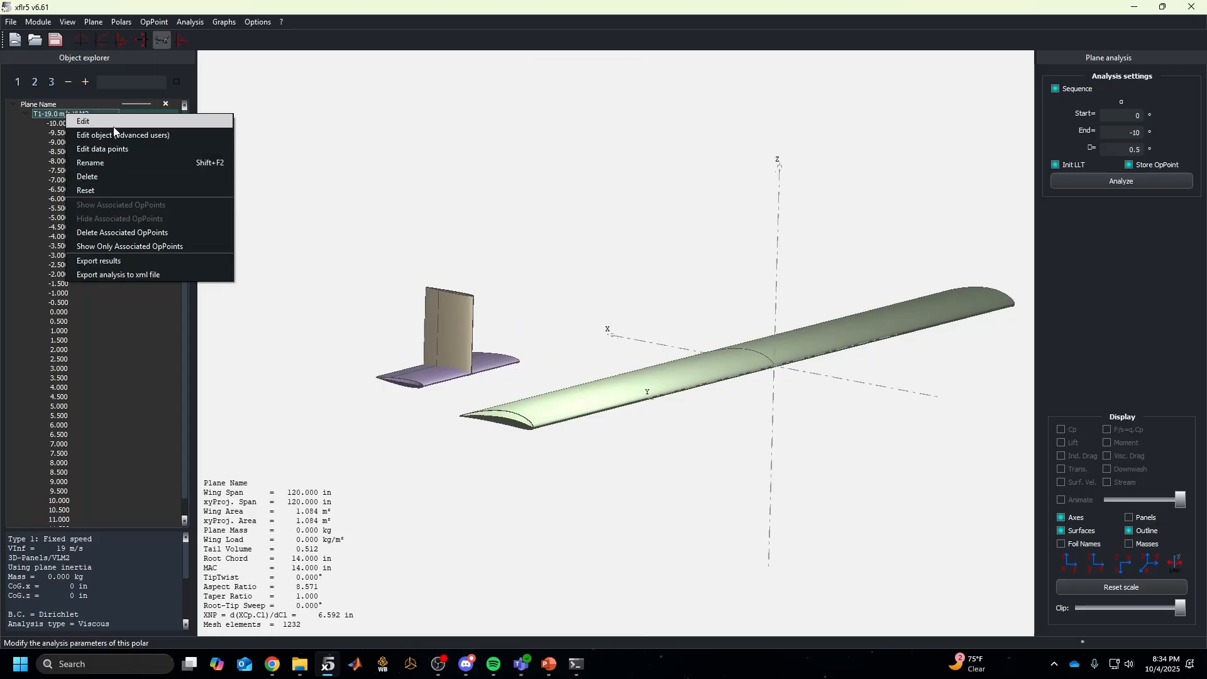
click(95, 122)
click(696, 171)
Edit the plane and open its inertia properties in a smaller window beside the plane preview
right_click(50, 105)
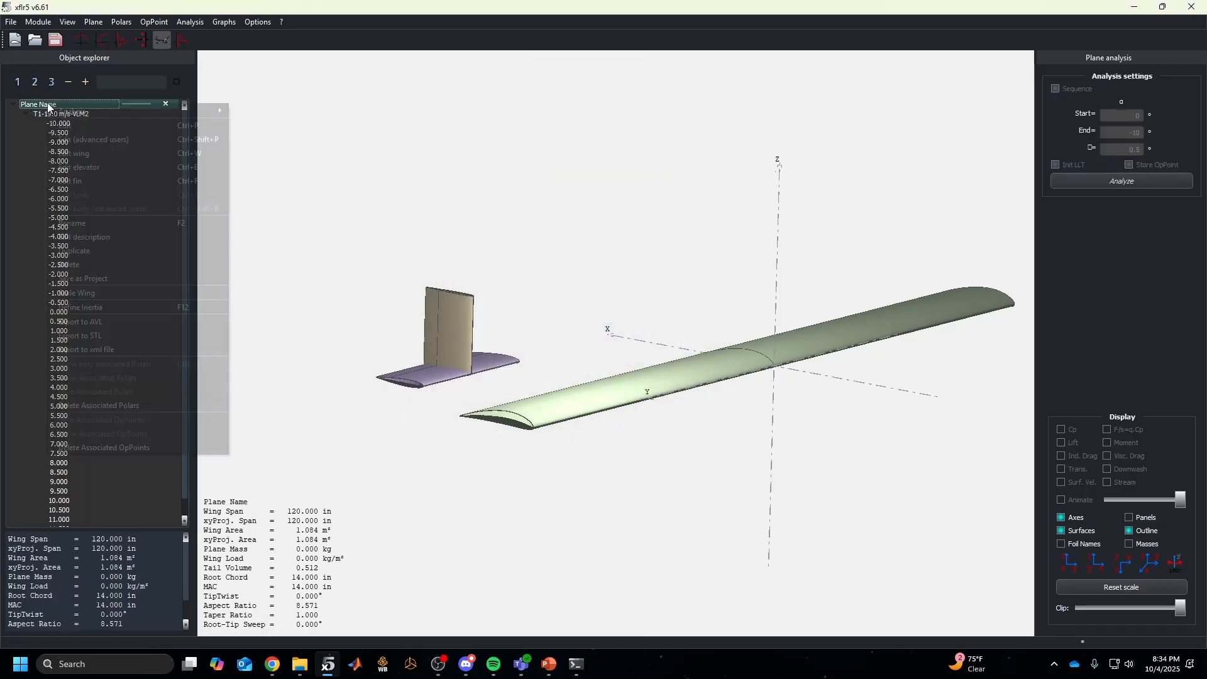
click(69, 125)
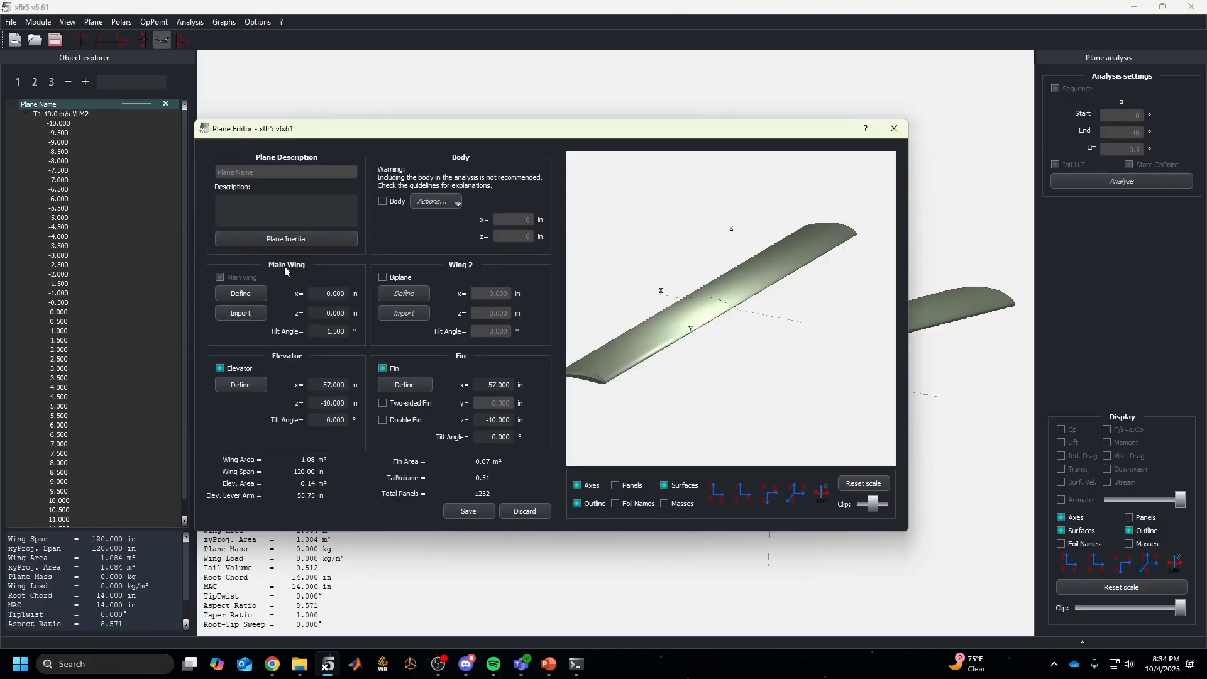
click(277, 240)
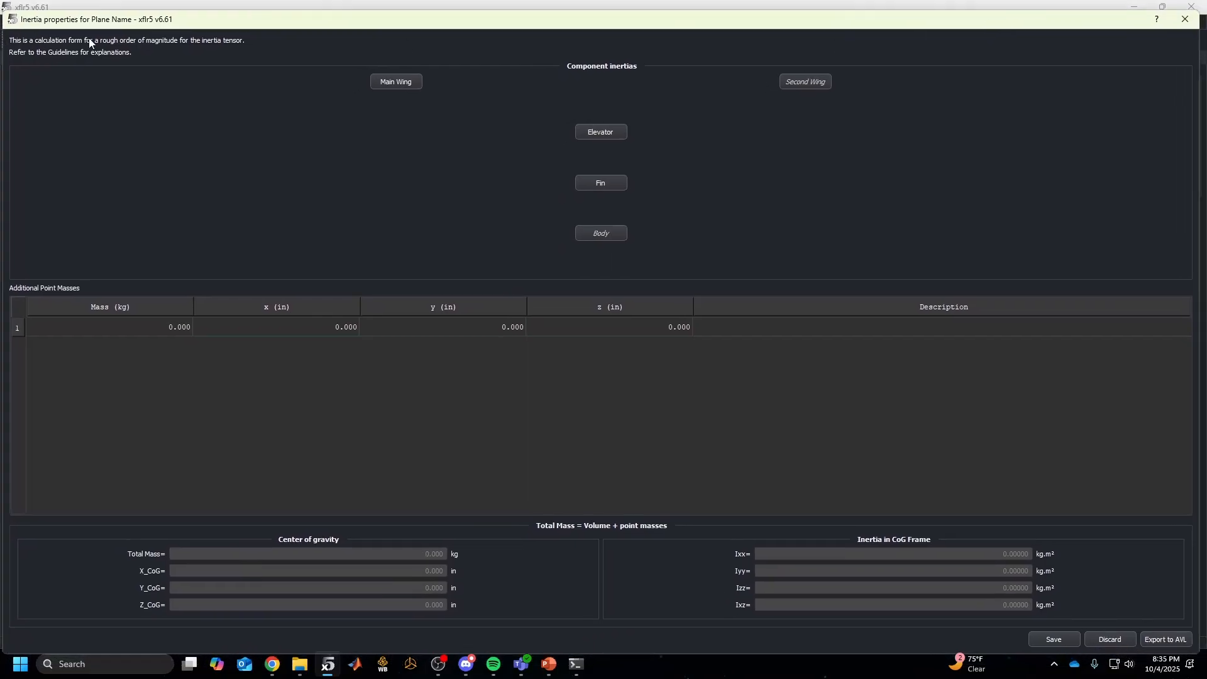
drag(4, 11, 618, 340)
drag(835, 269, 281, 88)
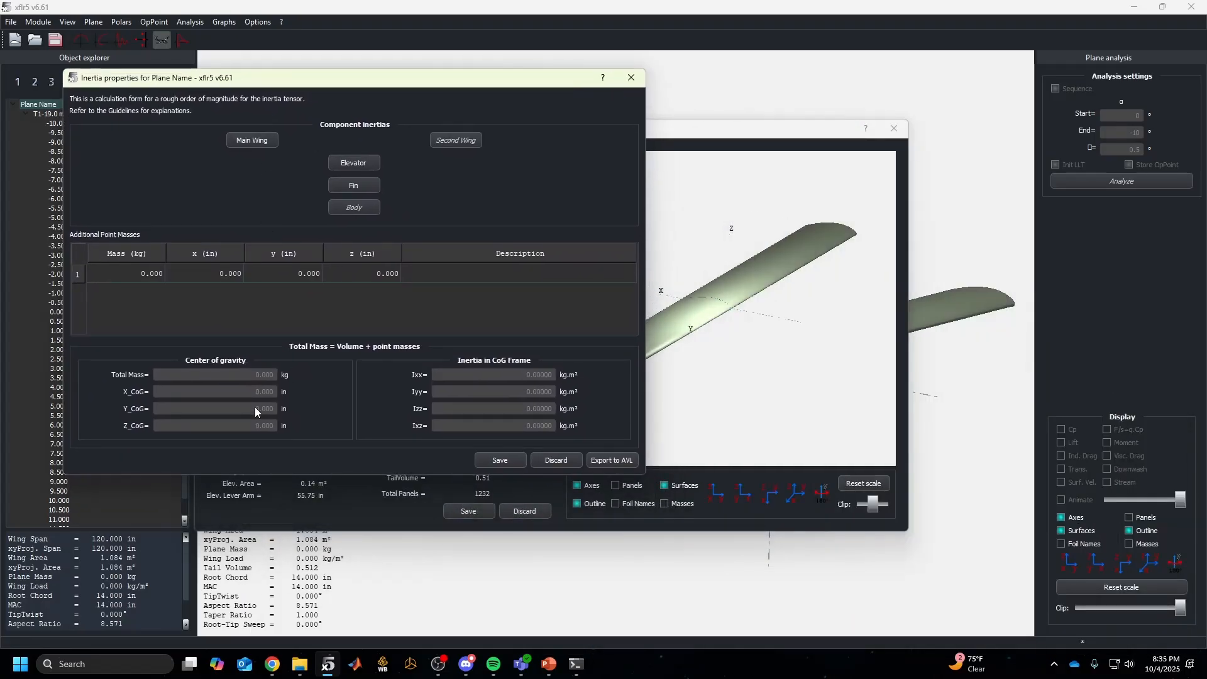
Add a 19 kg point mass at x = 7 in to the plane's inertia properties and save them
double_click(121, 279)
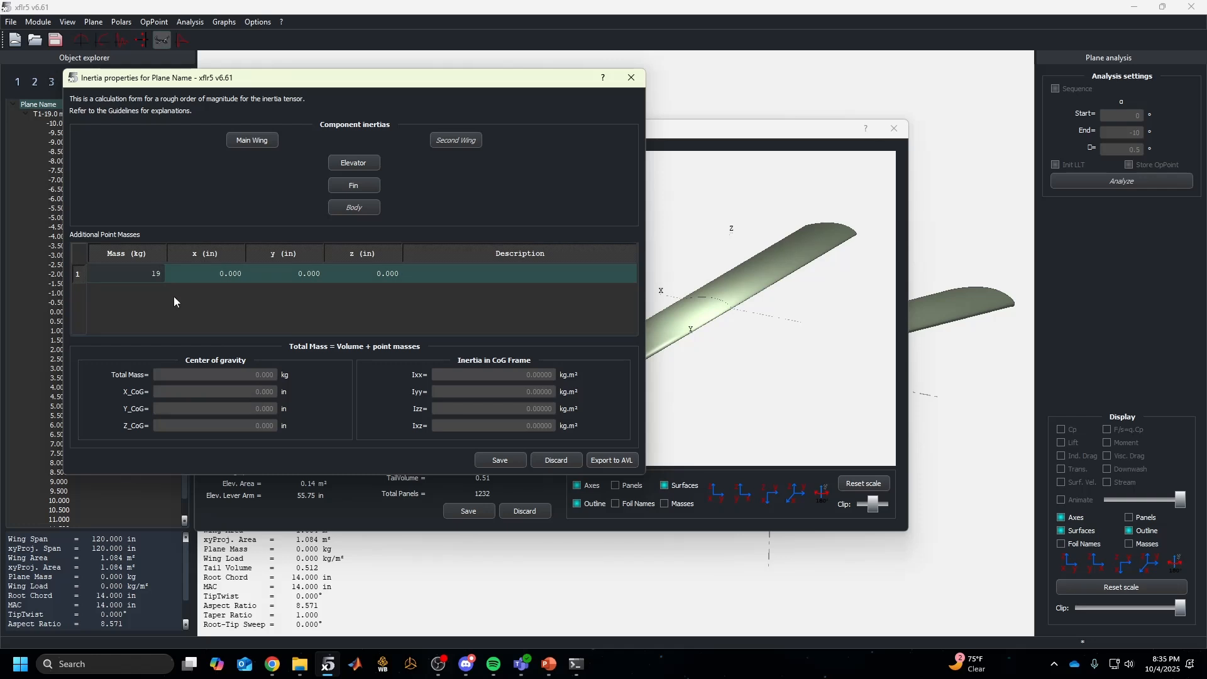
text(19)
double_click(222, 278)
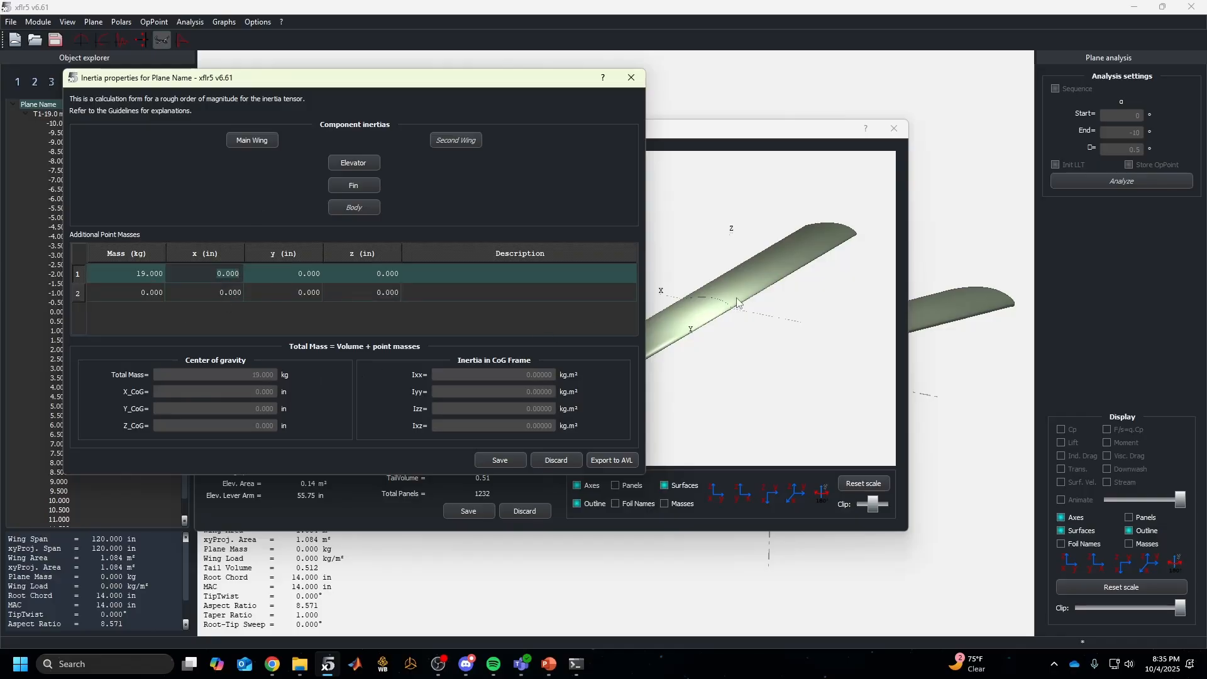
drag(531, 82, 425, 345)
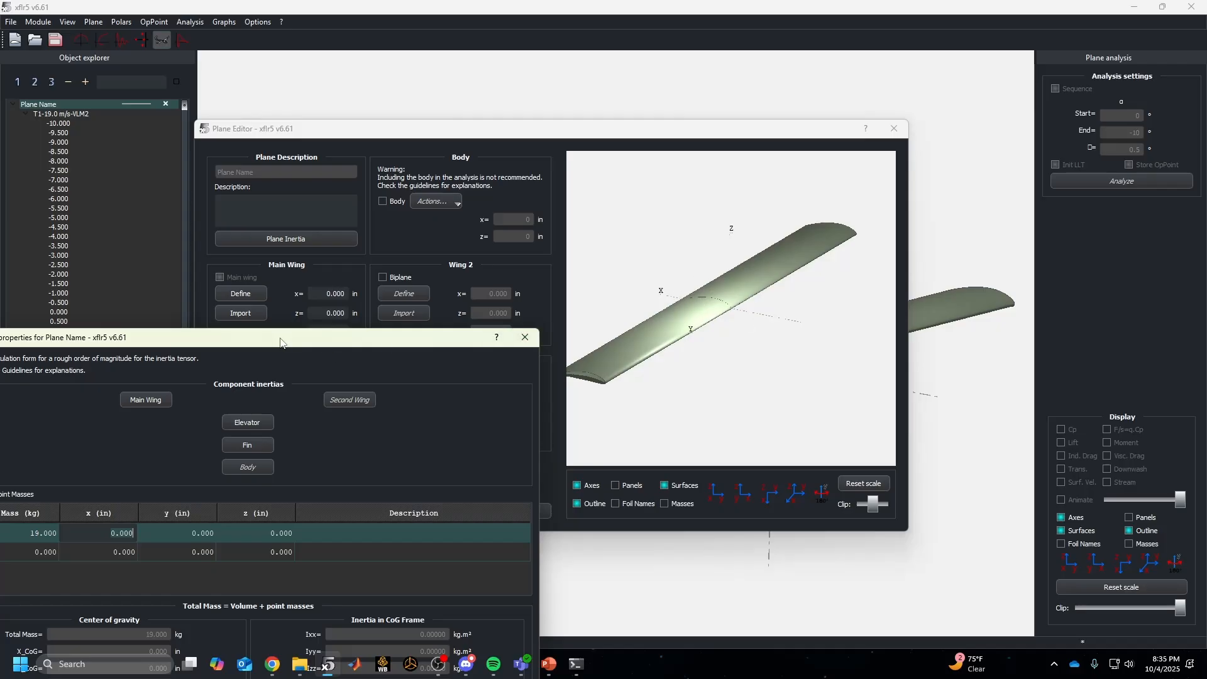
drag(280, 340, 447, 121)
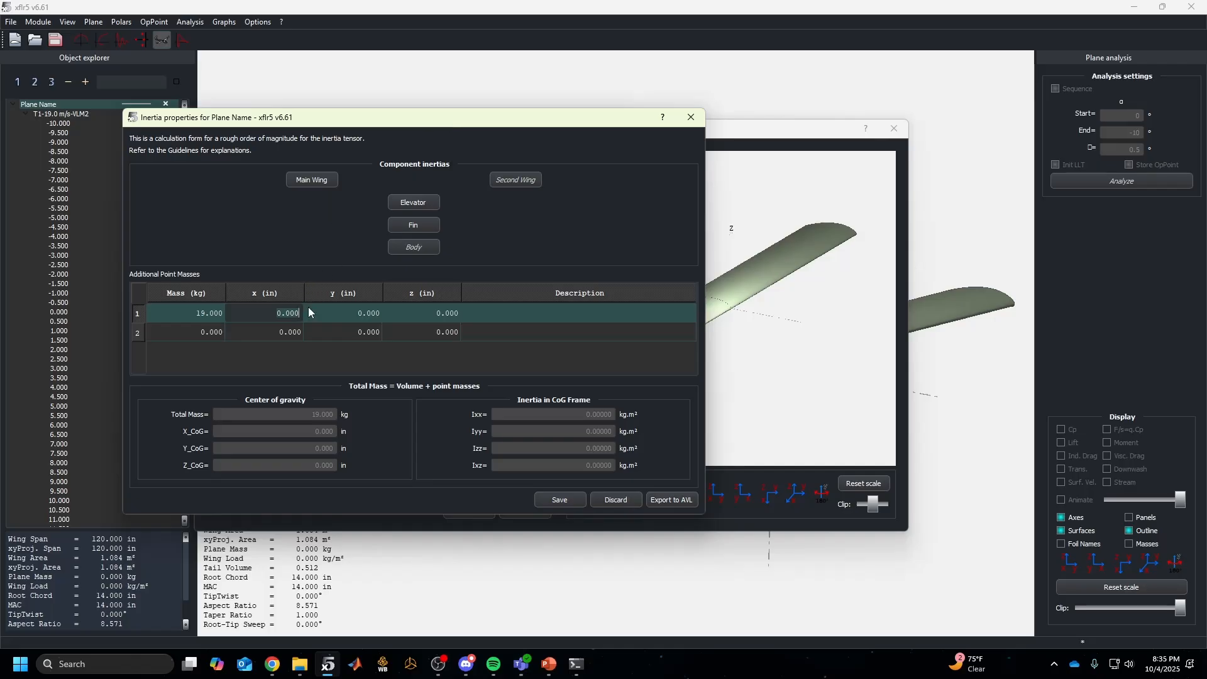
text(7)
key(Return)
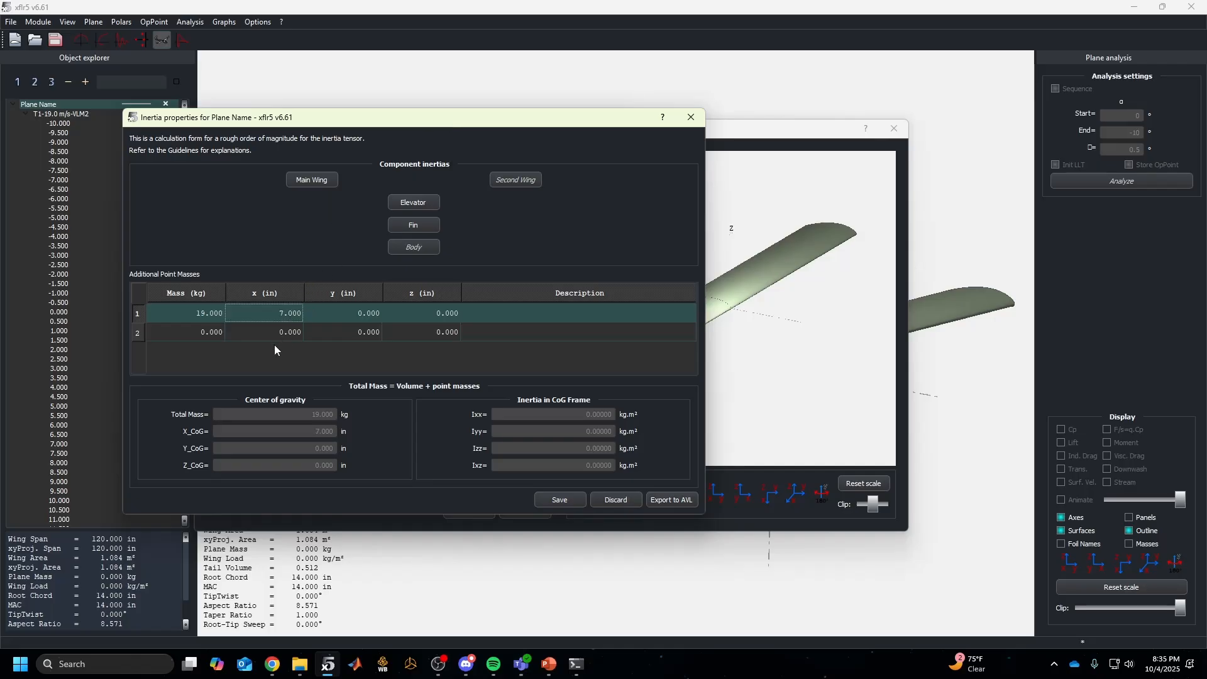
click(562, 499)
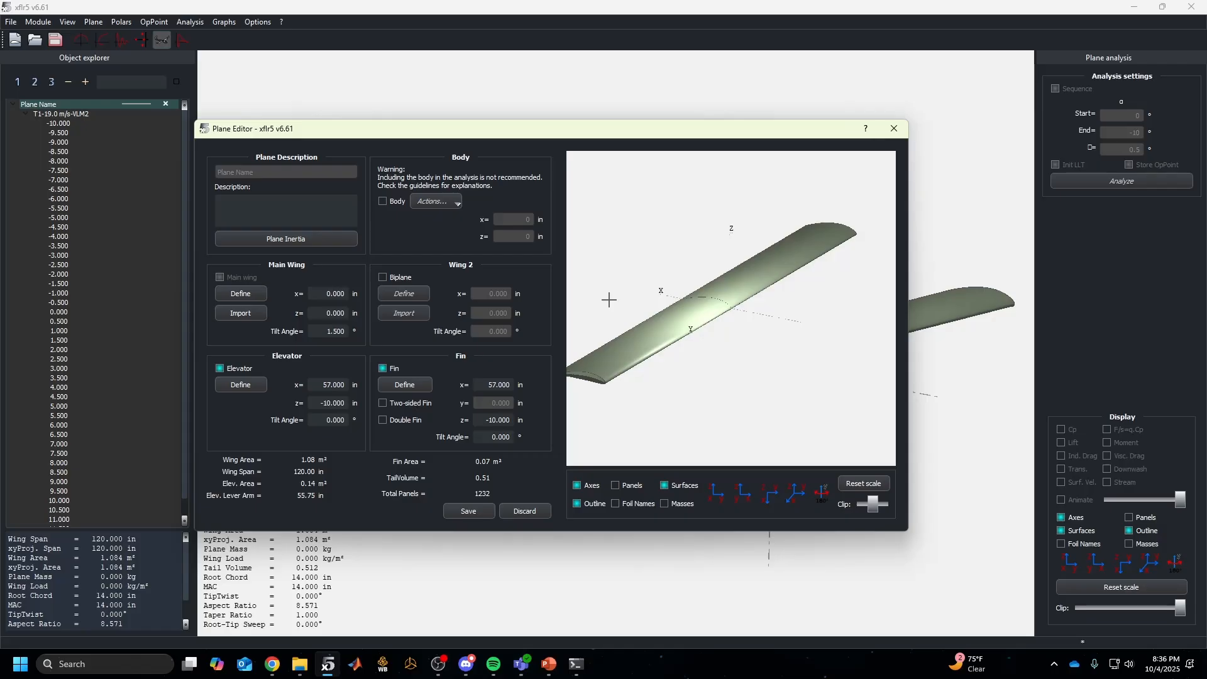
Reopen the plane's inertia properties to review the point mass table, then return to the plane editor
click(293, 244)
click(219, 332)
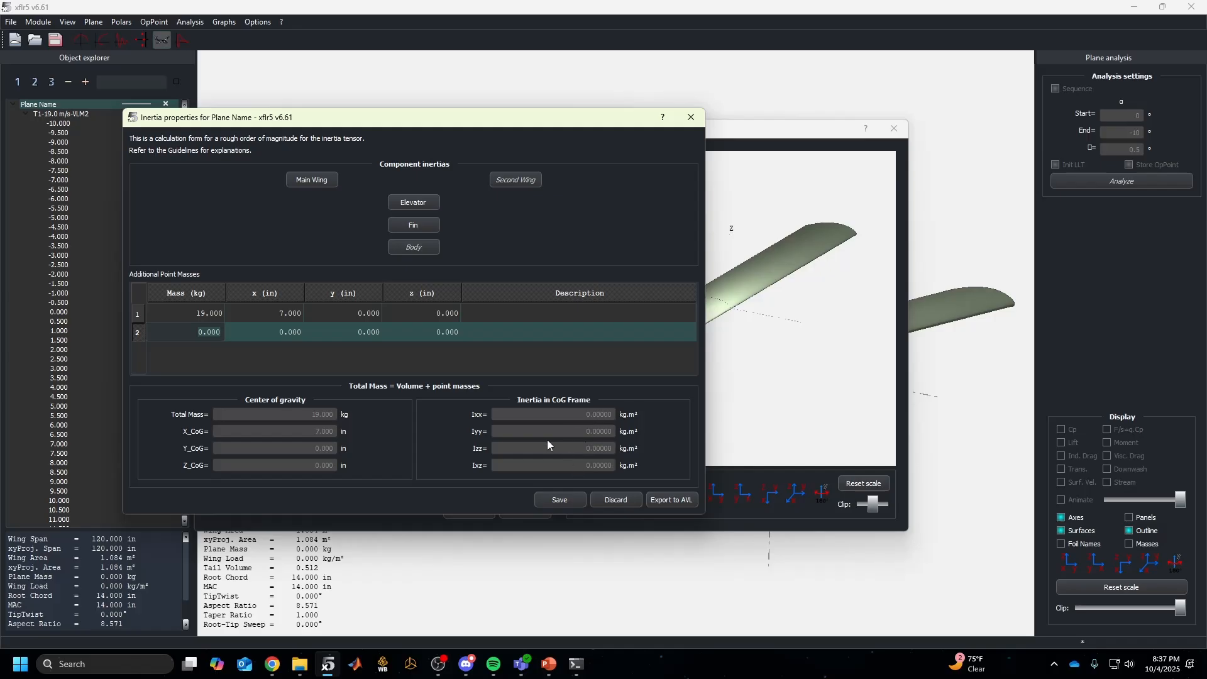
click(559, 499)
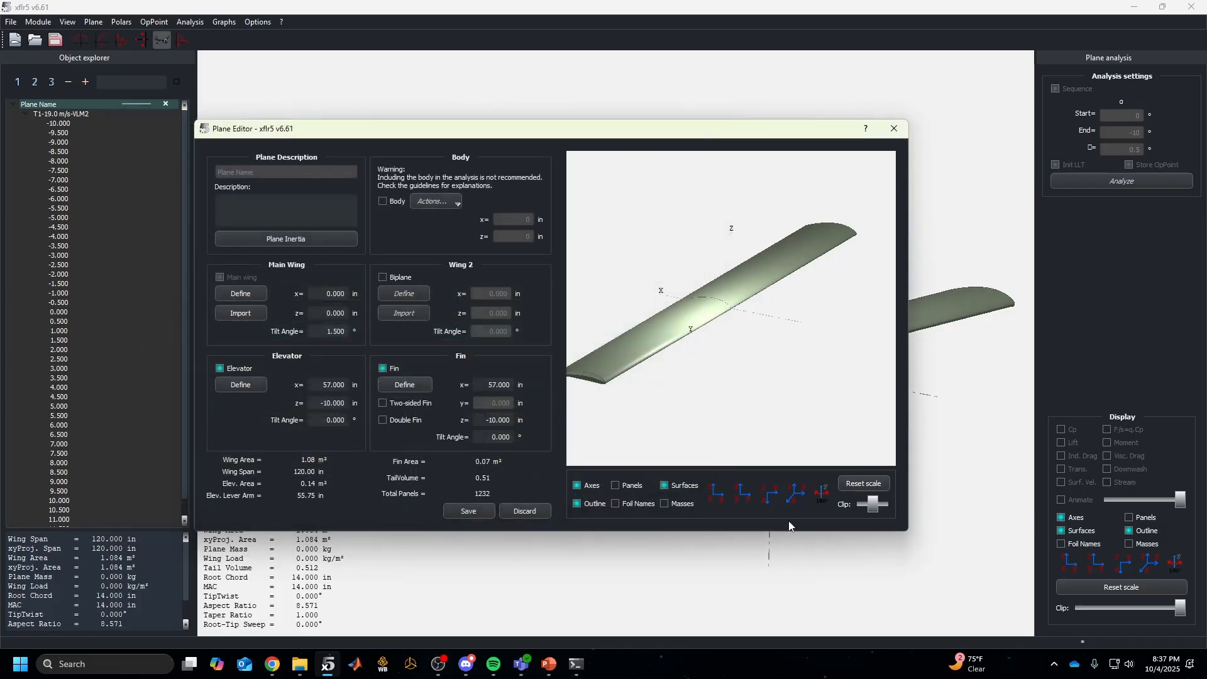
Show the masses in the plane preview and inspect the point mass relative to the wing from several angles
click(664, 503)
mouse_move(709, 351)
mouse_down()
mouse_move(686, 341)
mouse_move(715, 333)
mouse_up()
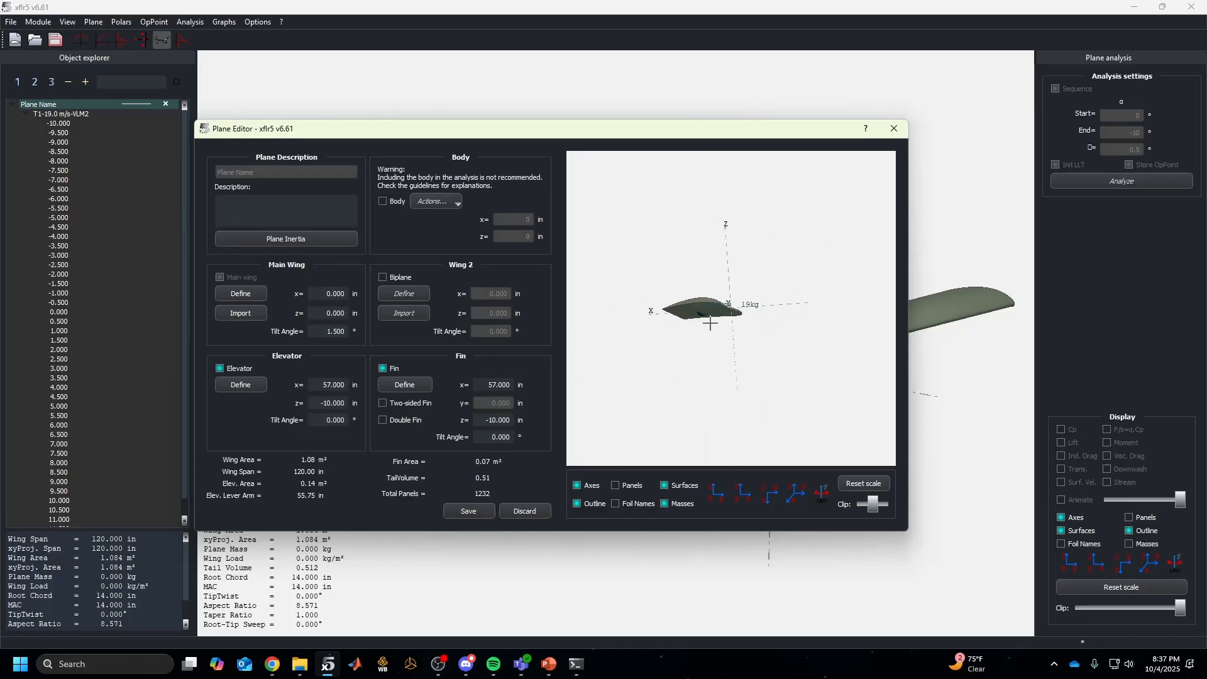
click(744, 499)
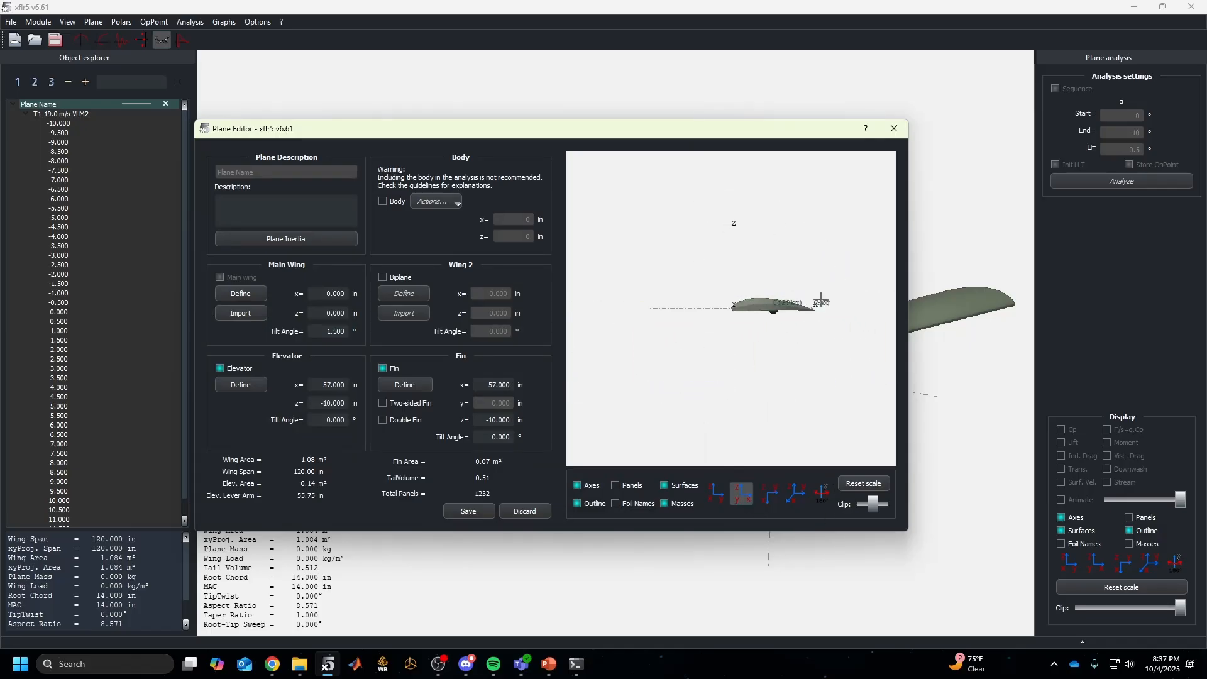
scroll(820, 317, up, 3)
drag(811, 323, 736, 336)
click(768, 492)
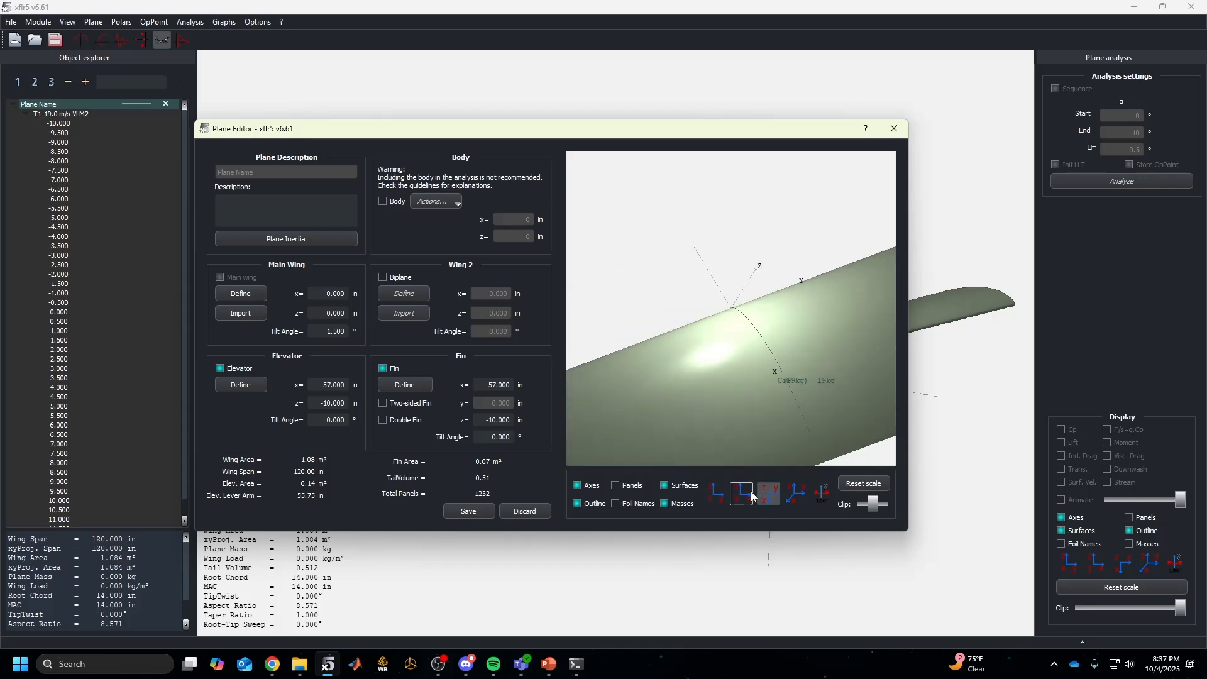
scroll(822, 334, up, 3)
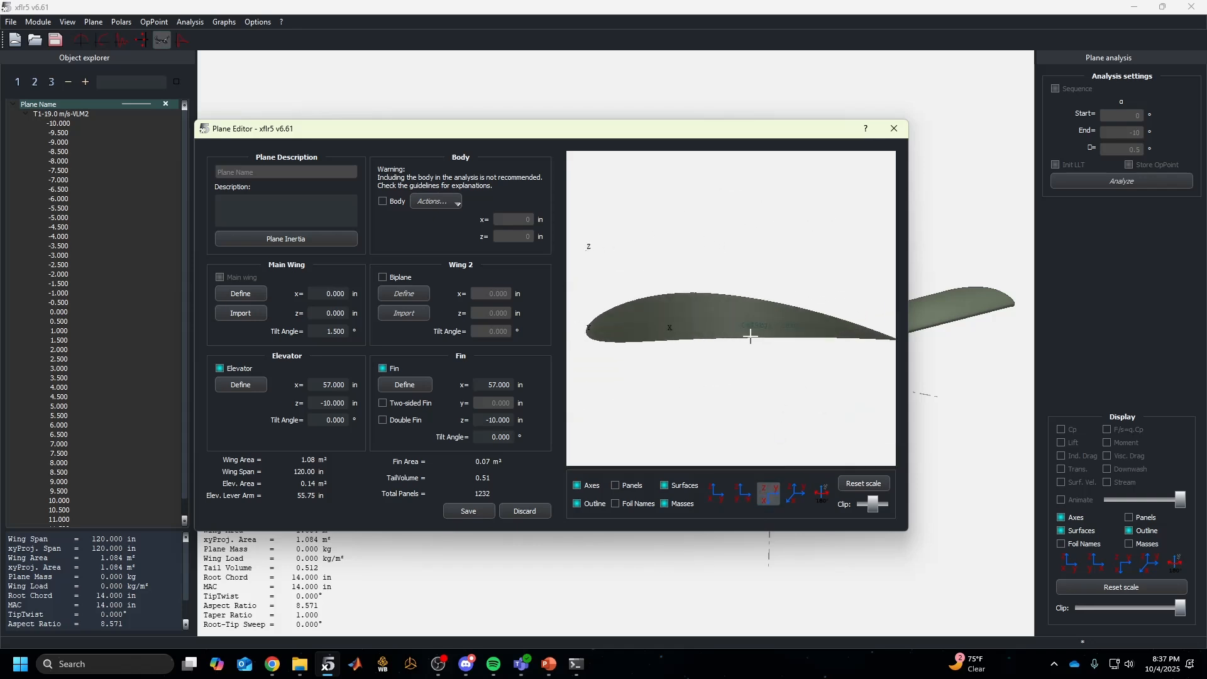
mouse_move(719, 342)
mouse_down()
mouse_move(727, 277)
mouse_move(728, 333)
mouse_up()
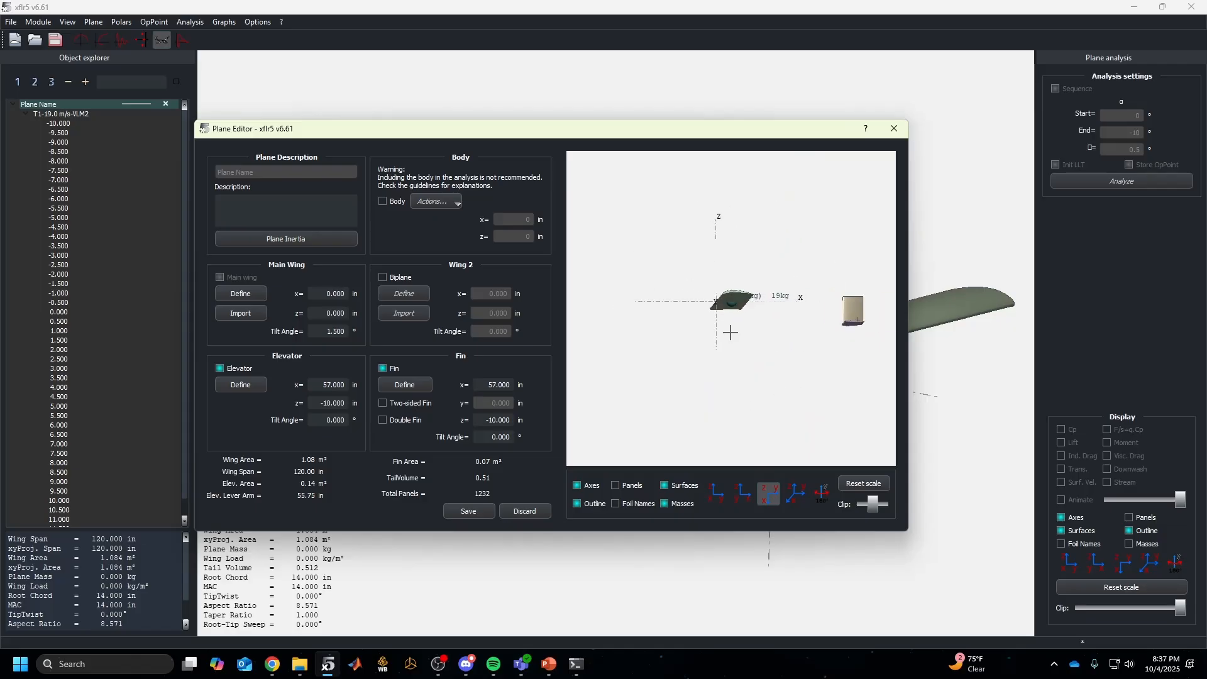
Set the 19 kg point mass's z position to -5 in and save the modified plane, accepting erasure of its results
click(283, 239)
click(306, 314)
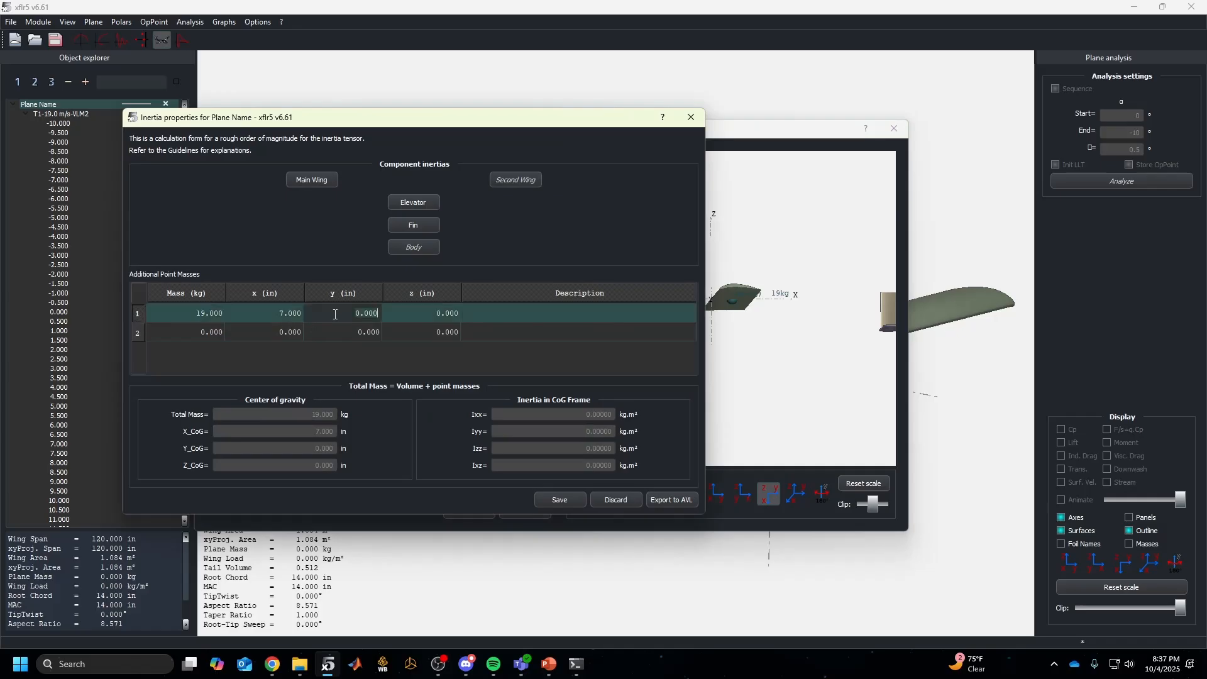
text(-5)
click(429, 317)
text(-)
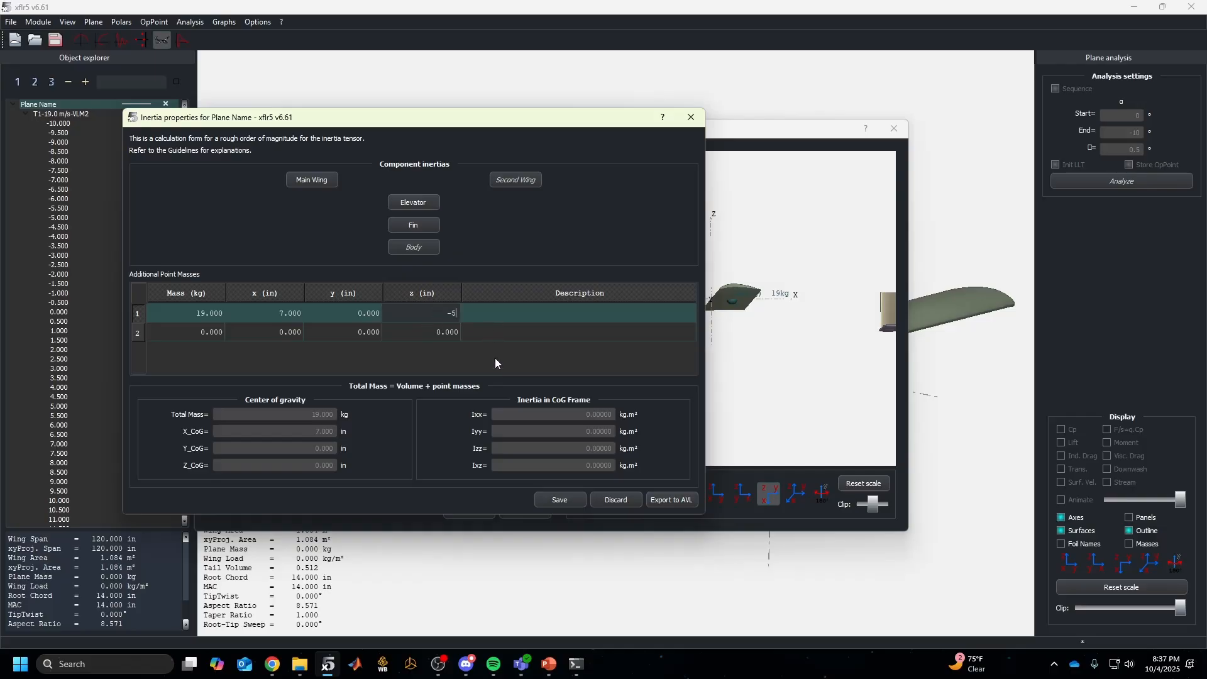
click(579, 504)
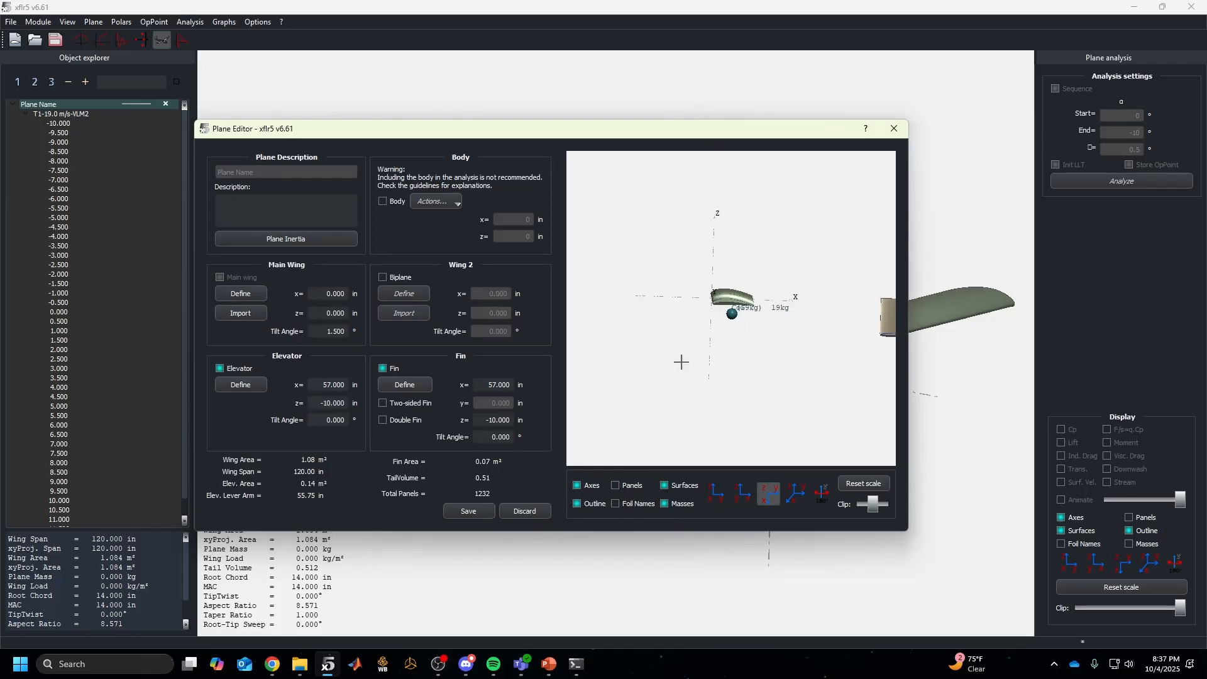
click(468, 511)
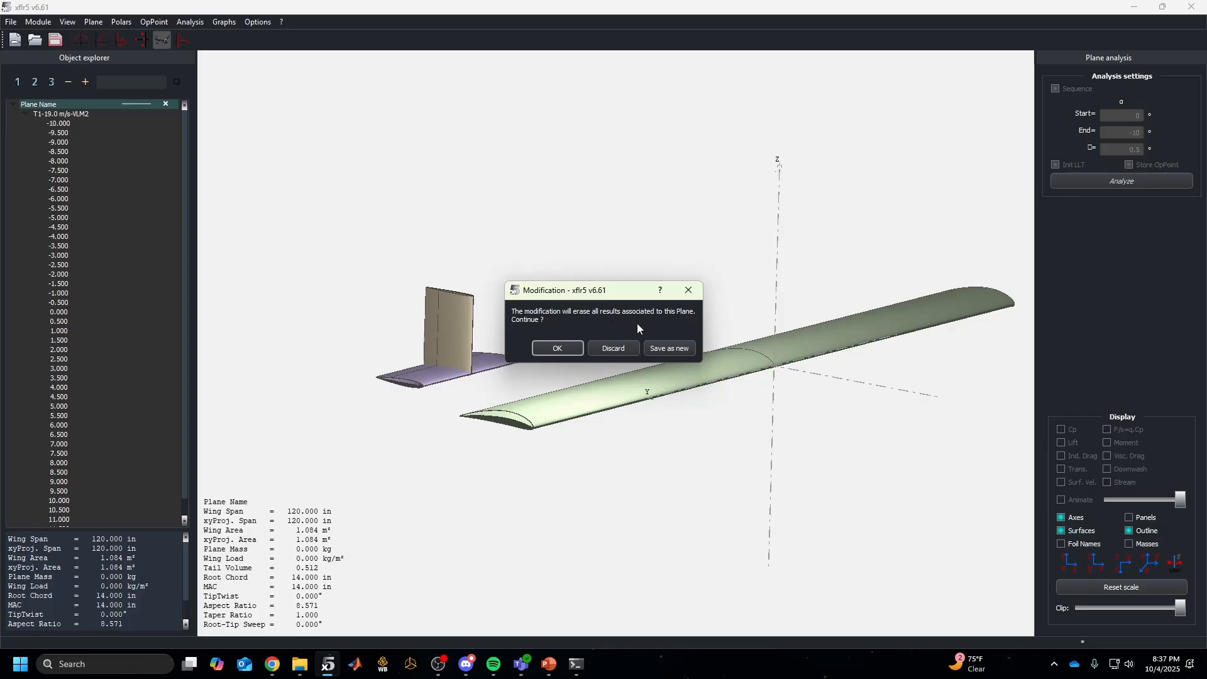
click(557, 348)
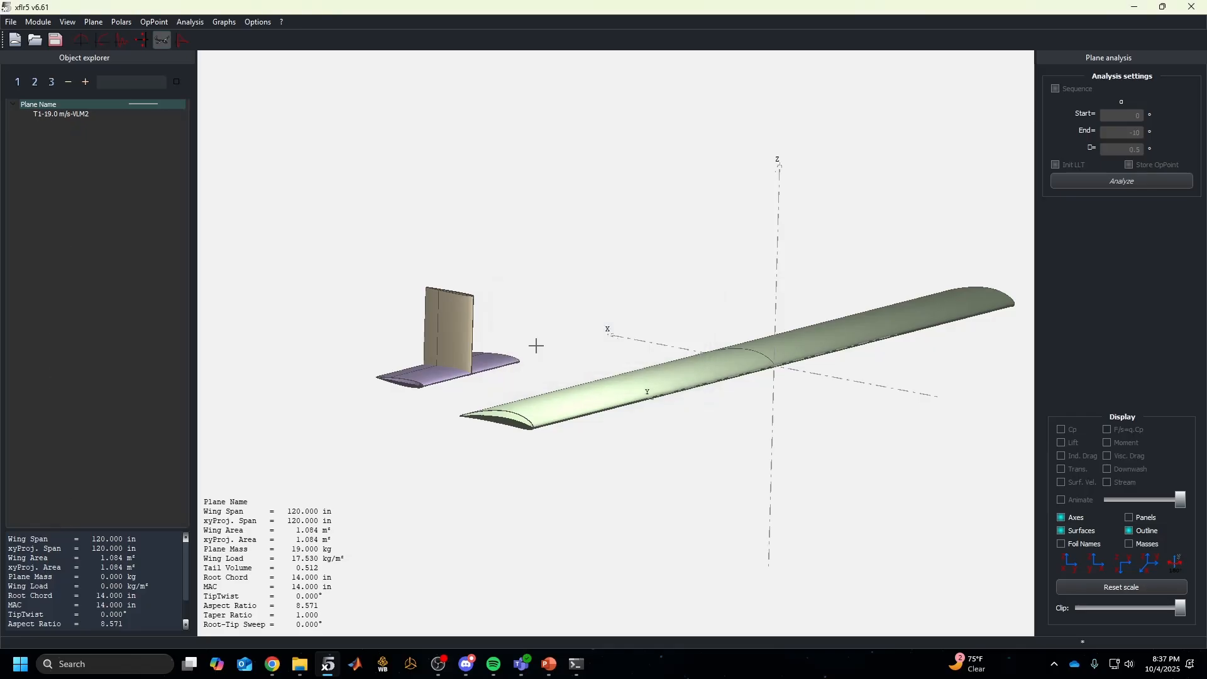
Rerun the T1-19.0 m/s-VLM2 analysis from 0° to 20° and from 0° to -10° in 0.5° increments
click(82, 115)
double_click(1135, 137)
text(20)
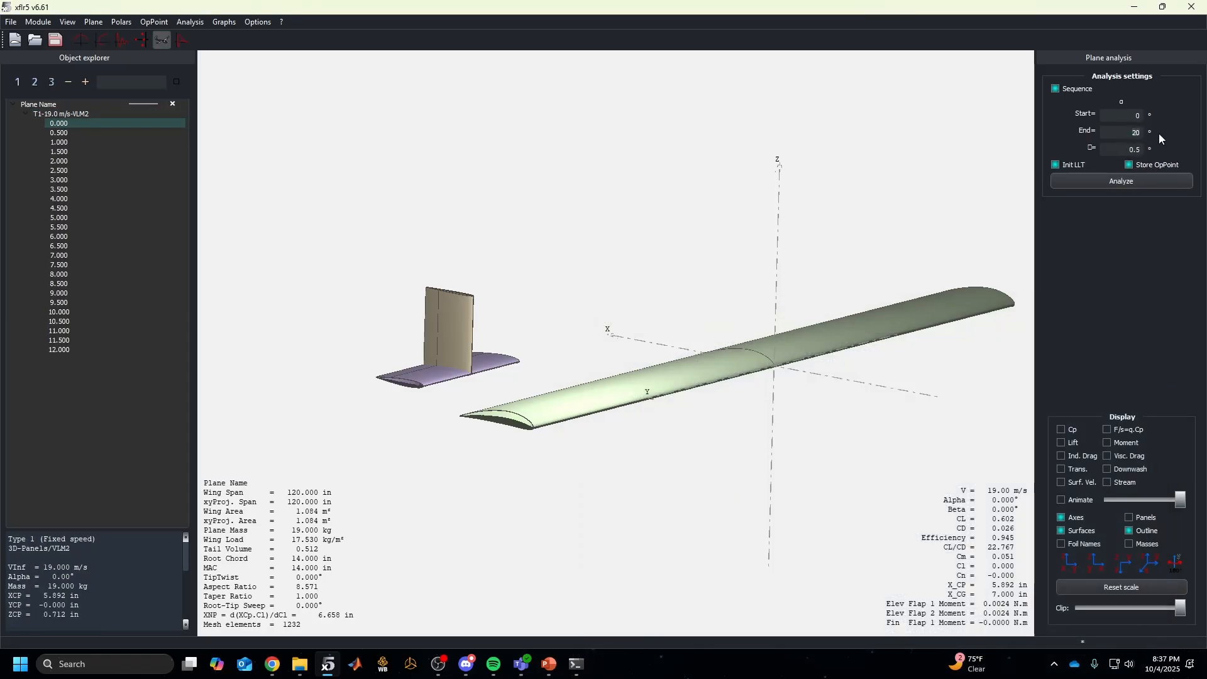
click(1134, 184)
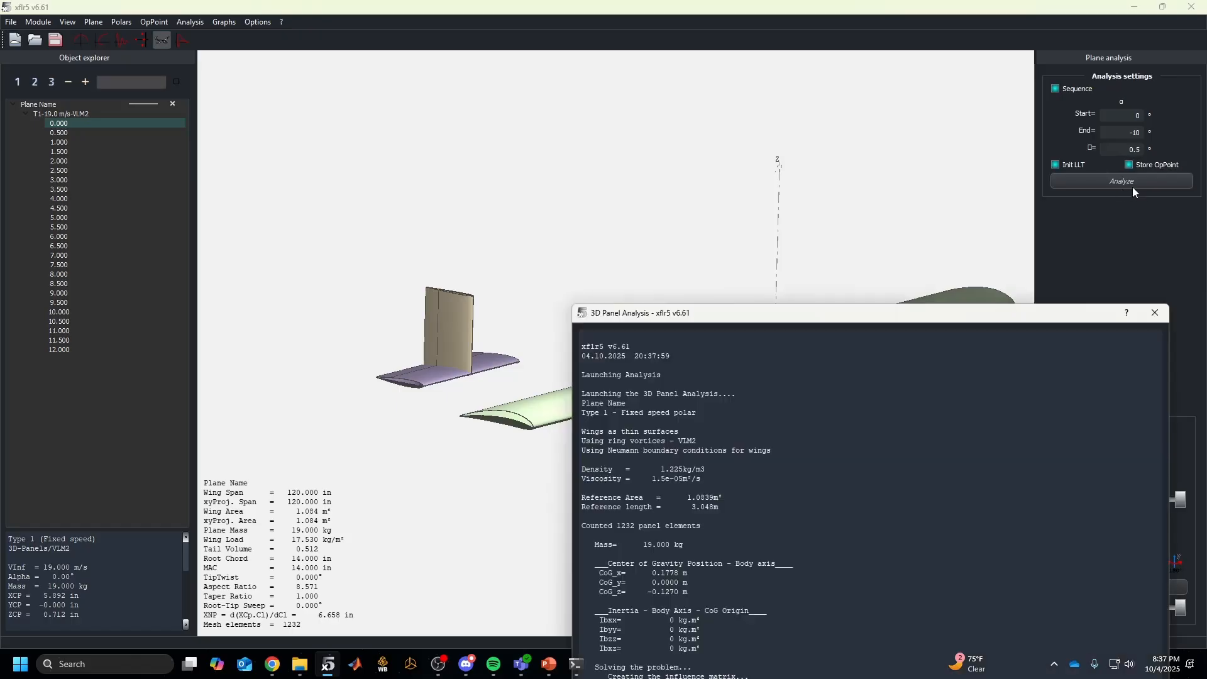
drag(726, 325, 638, 337)
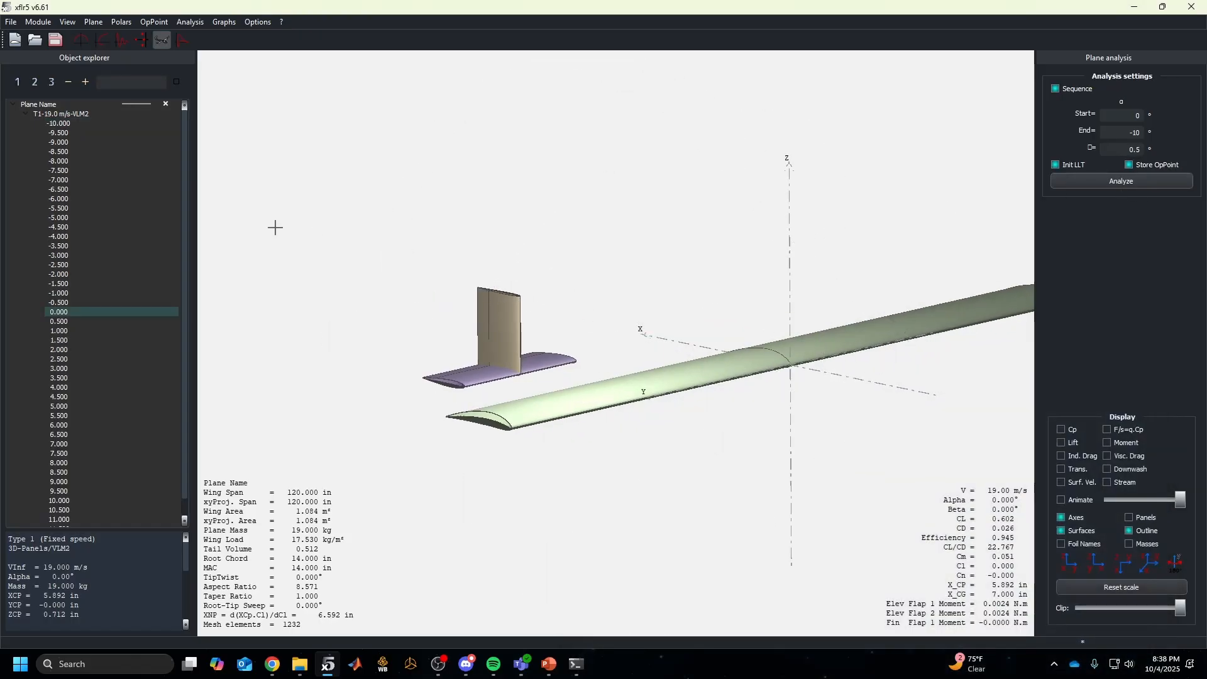
Show the polar graphs and examine the Cm against Alpha curve's slope and zero crossing over negative and positive angles
click(103, 40)
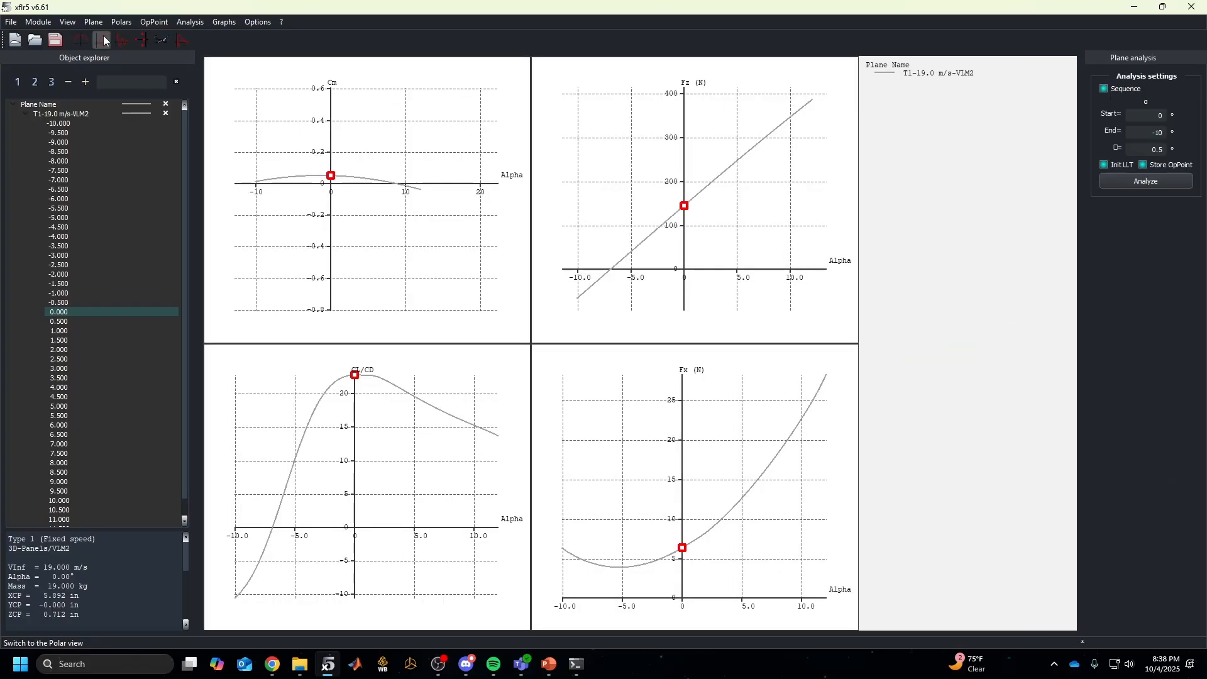
drag(366, 181, 365, 207)
scroll(329, 204, down, 8)
scroll(312, 199, up, 1)
scroll(299, 205, up, 7)
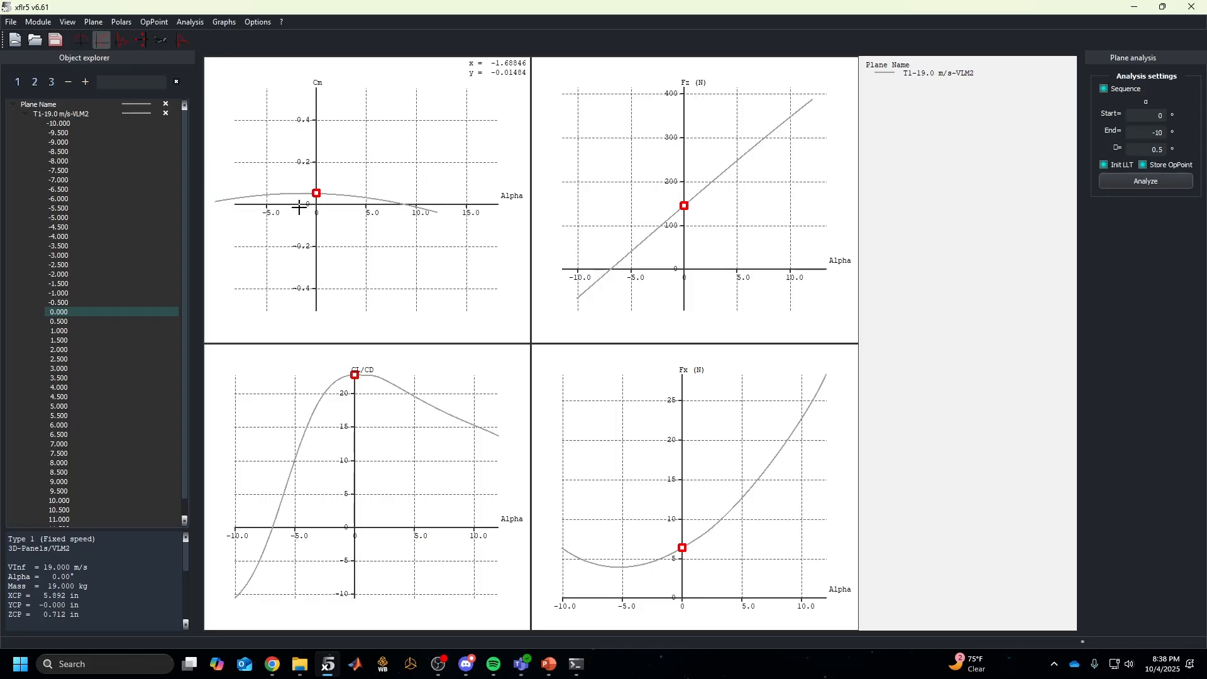
scroll(297, 207, down, 5)
drag(292, 188, 337, 222)
scroll(343, 188, down, 12)
scroll(334, 207, down, 5)
scroll(368, 221, up, 8)
scroll(368, 220, up, 4)
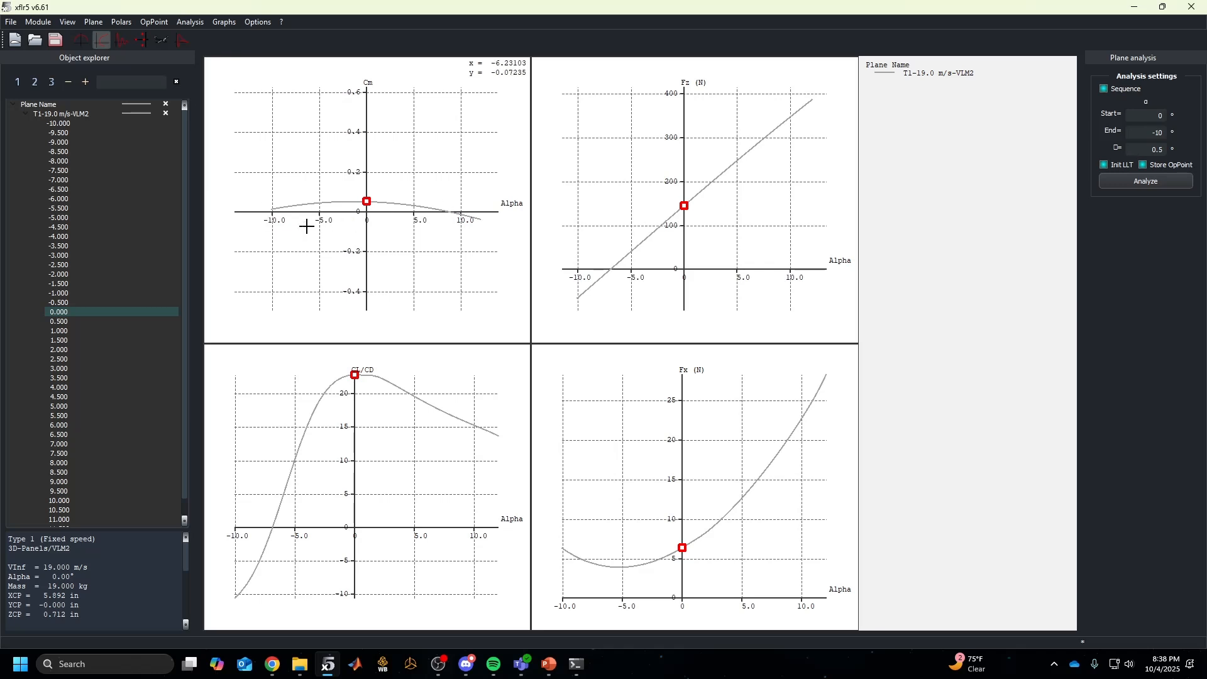
scroll(356, 210, down, 4)
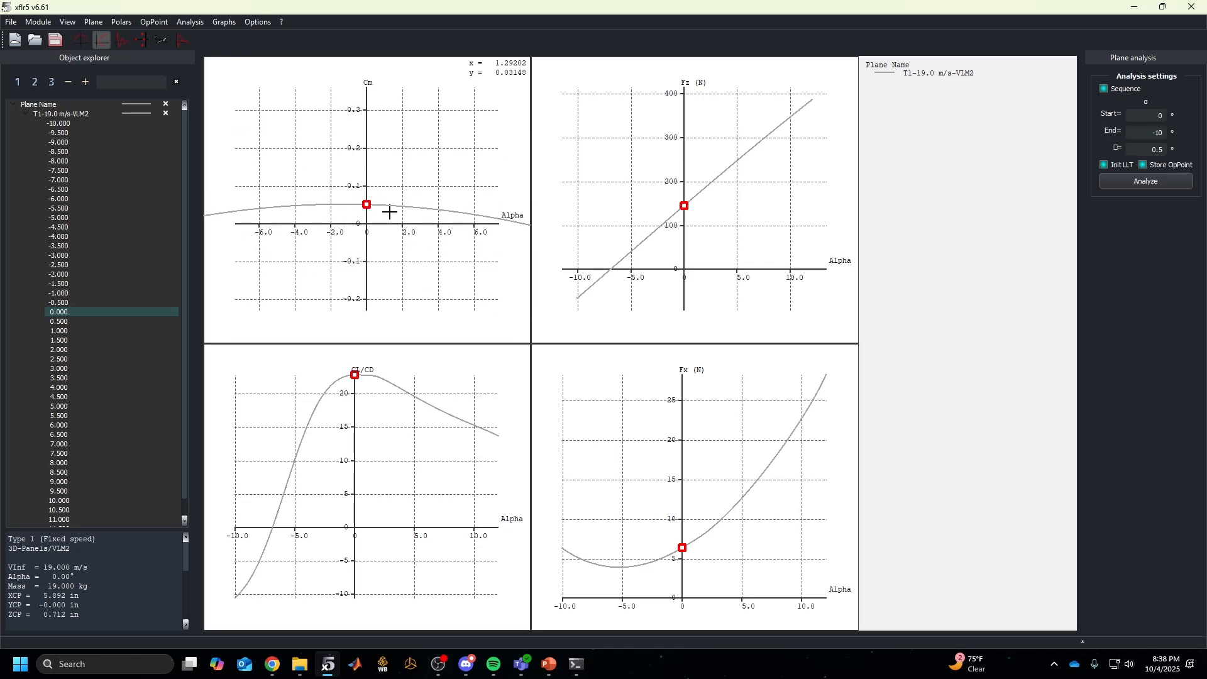
drag(450, 236, 450, 207)
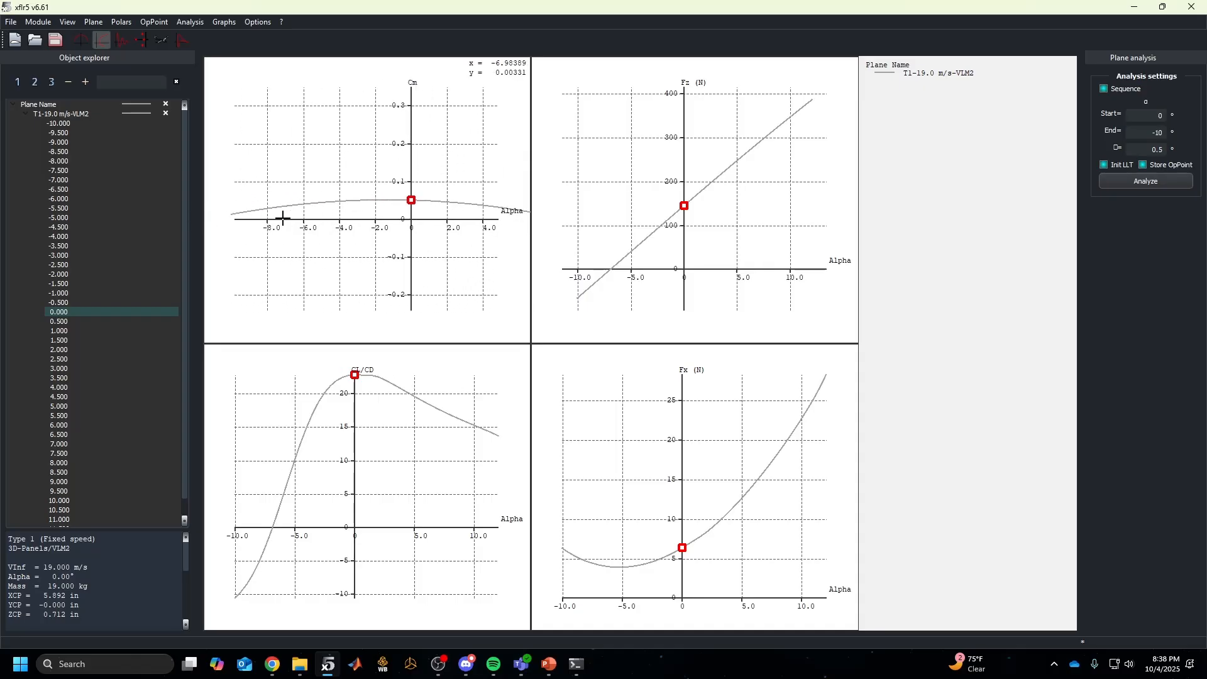
drag(380, 218, 303, 220)
scroll(366, 232, down, 1)
drag(471, 244, 413, 231)
scroll(366, 232, up, 2)
scroll(367, 232, down, 2)
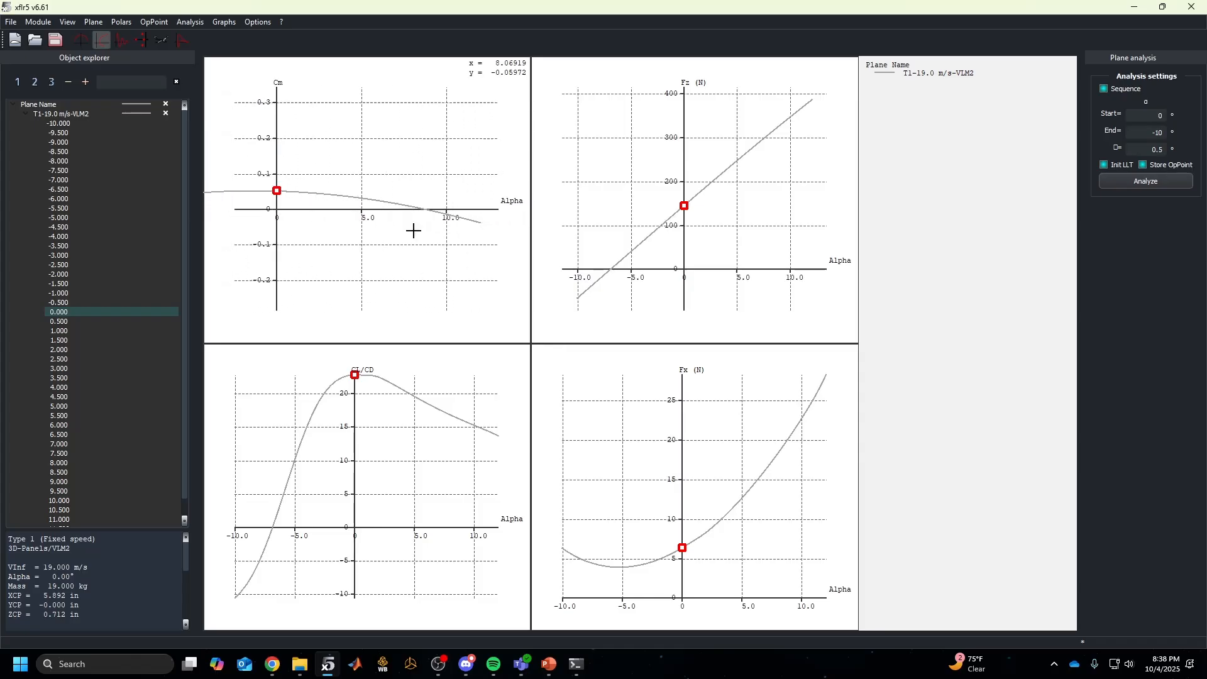
scroll(413, 231, down, 4)
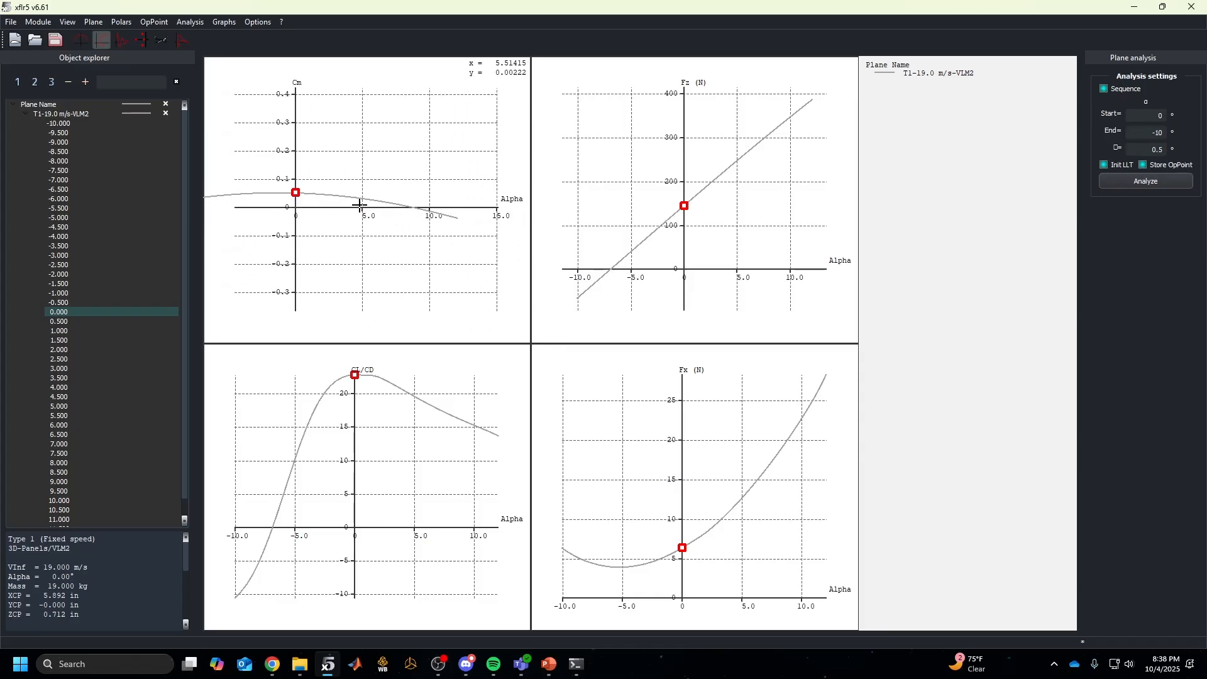
scroll(318, 193, up, 1)
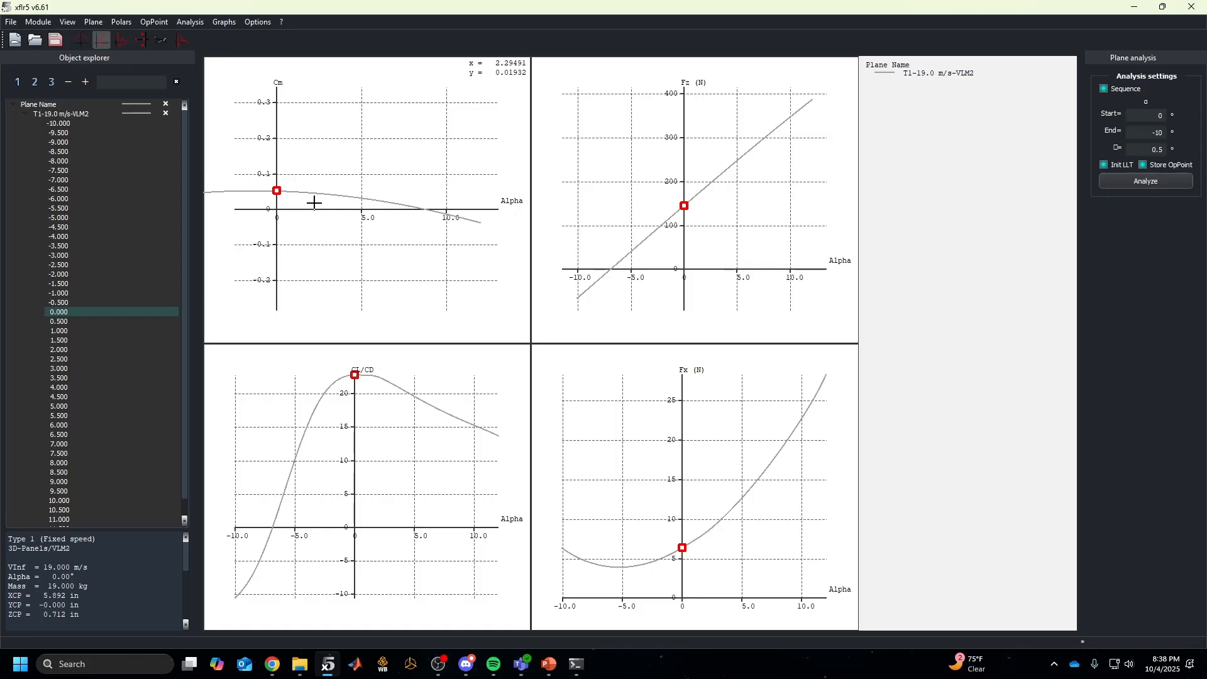
Switch to the PowerPoint presentation, review slide 68 on static margin and stability, and return to the Cm graph in xflr5
click(549, 664)
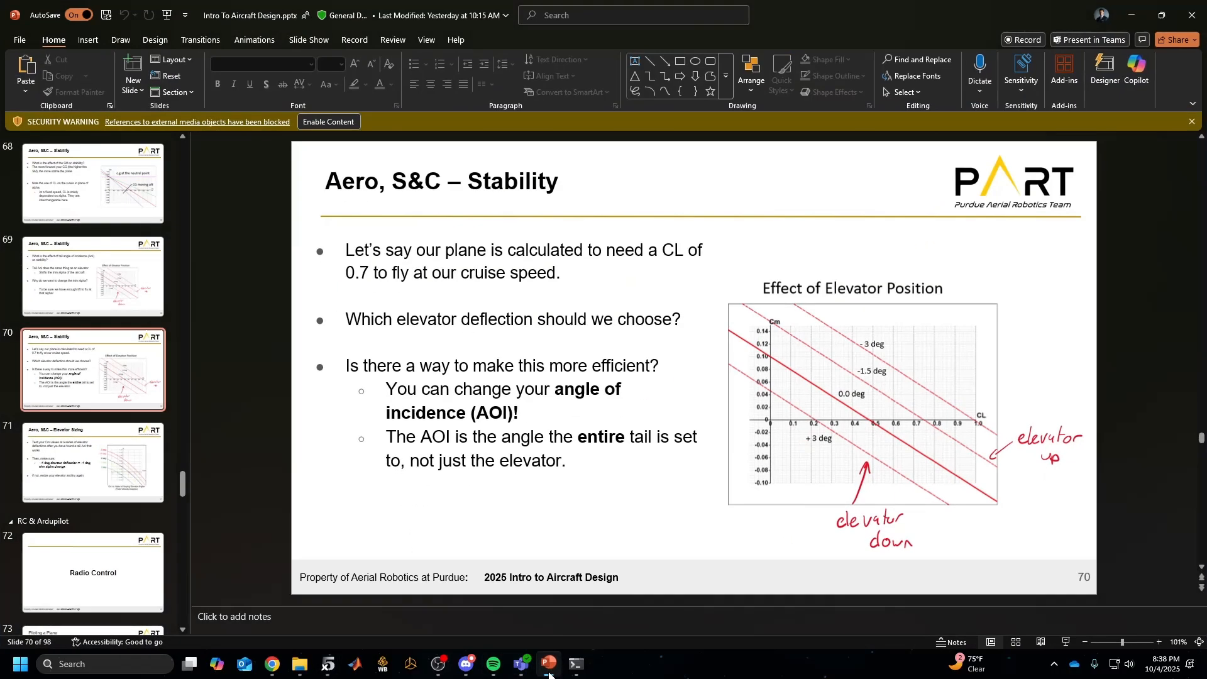
scroll(155, 429, up, 3)
click(108, 331)
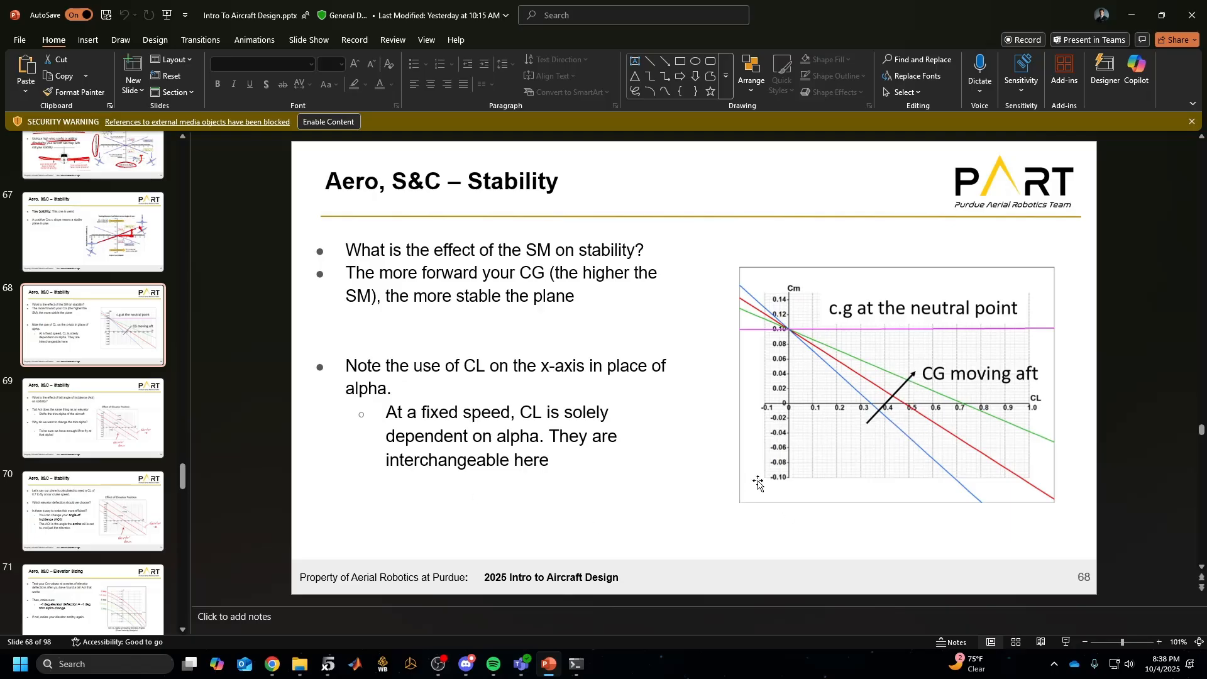
click(1132, 15)
scroll(302, 197, up, 3)
scroll(301, 197, down, 9)
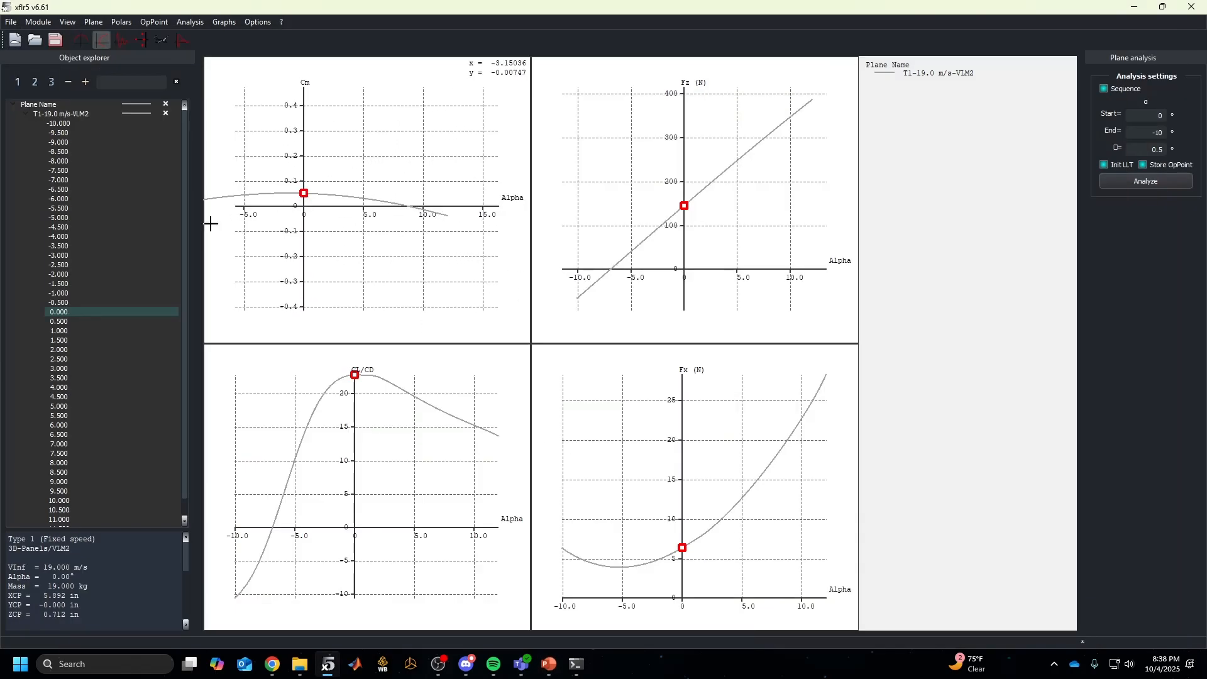
Duplicate the existing plane under the name Plane Name2
click(25, 113)
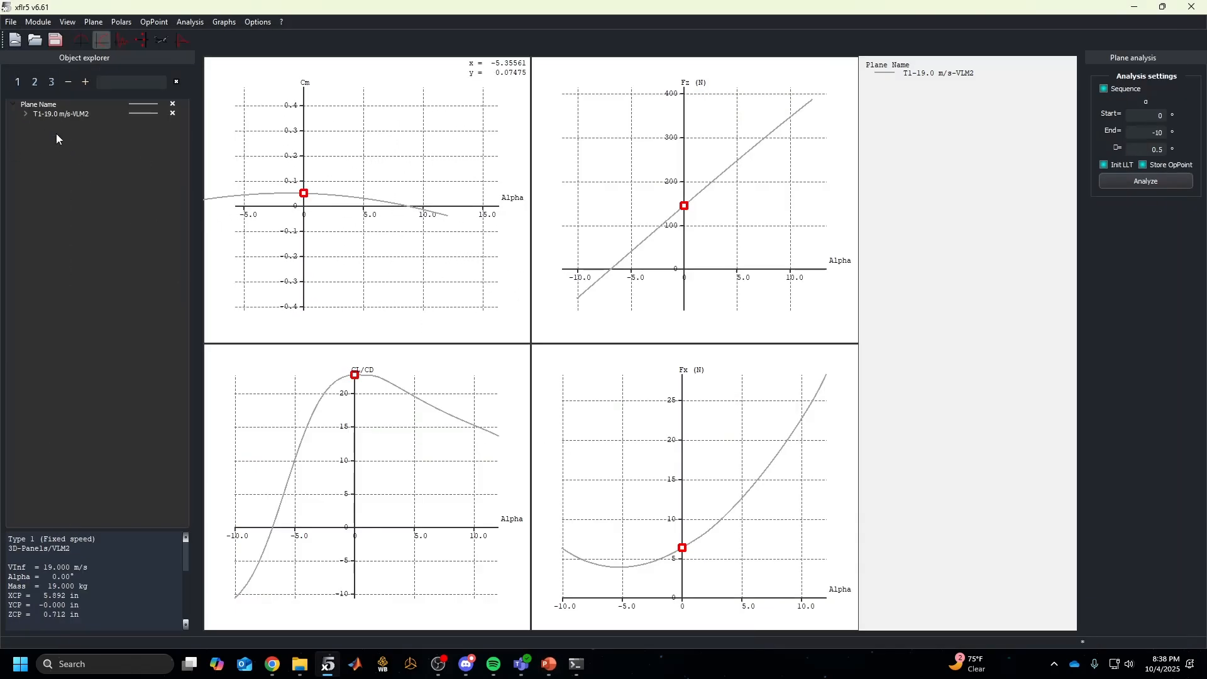
click(13, 105)
click(13, 105)
right_click(41, 108)
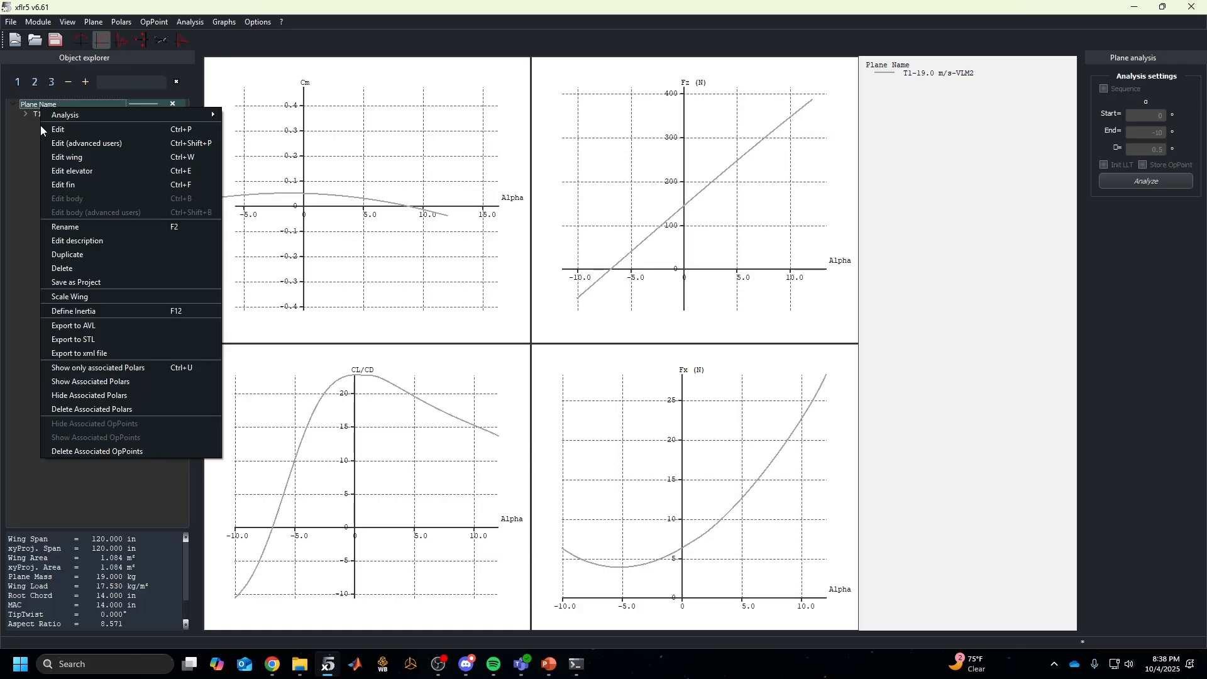
click(82, 227)
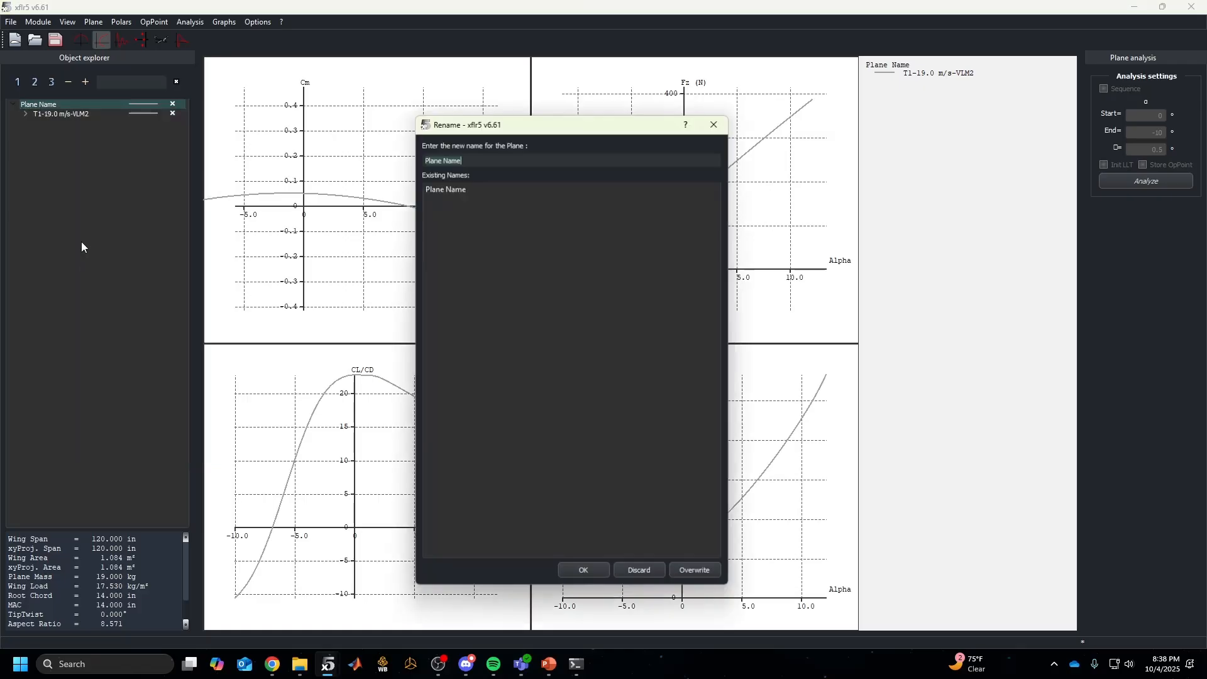
click(489, 159)
text(2)
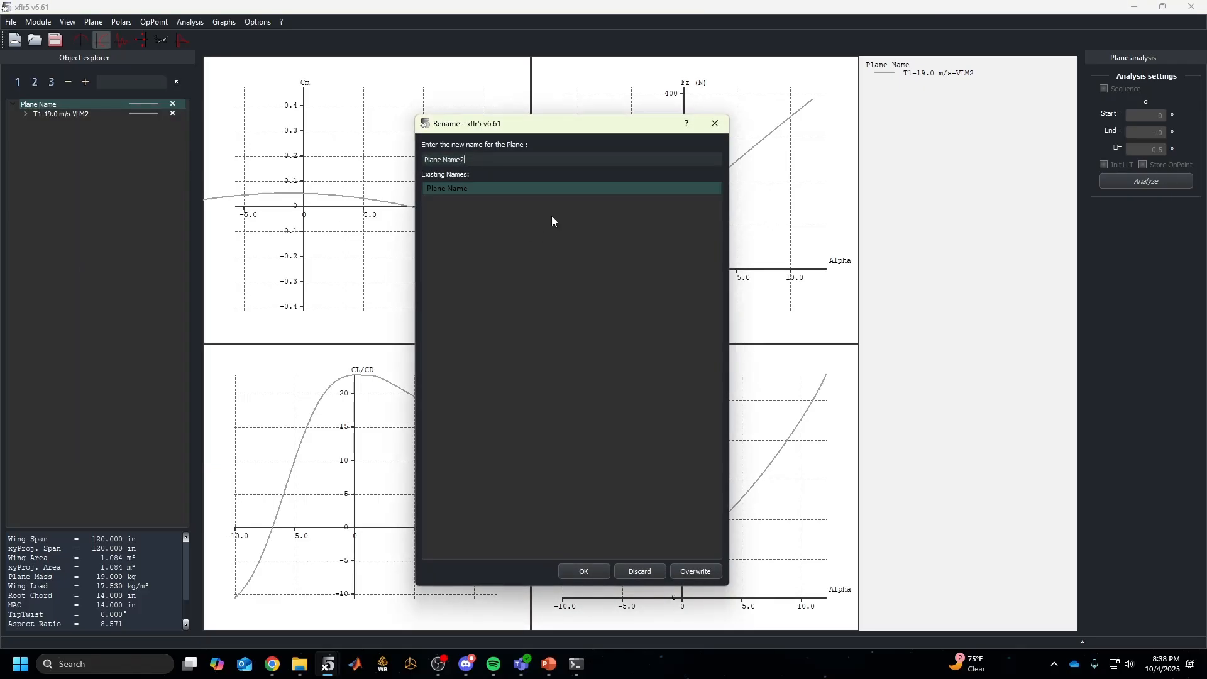
click(584, 570)
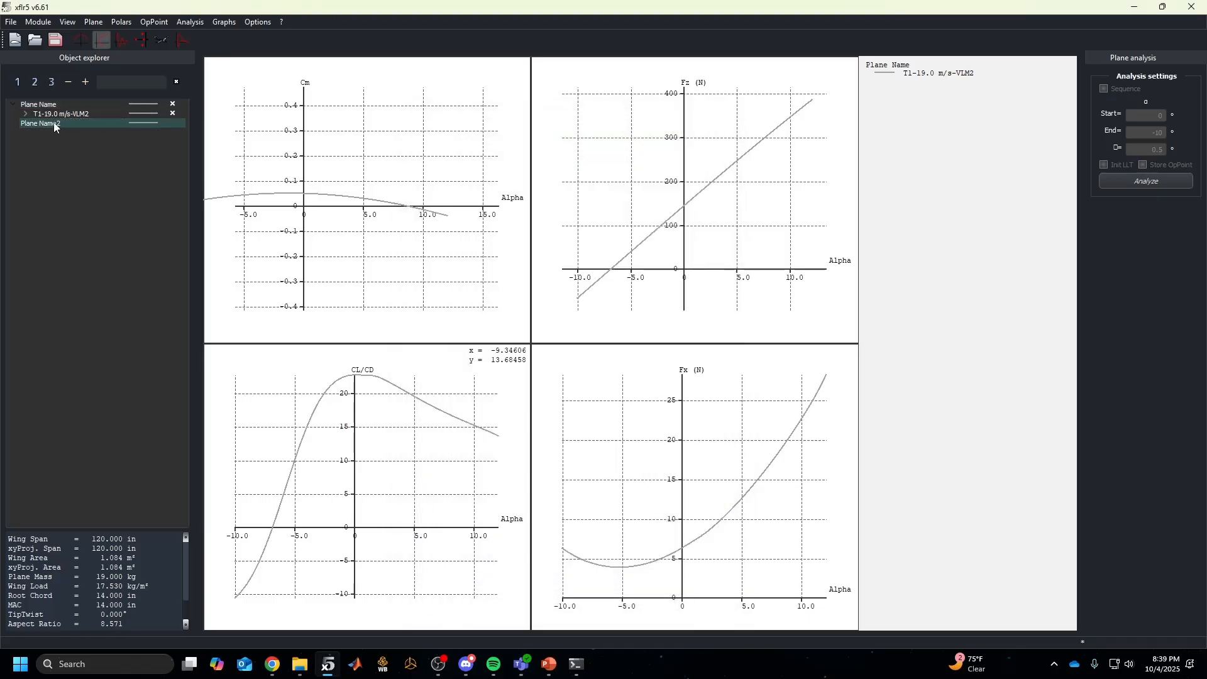
Set the x position of Plane Name2's 19 kg point mass to 4 in and save the plane
right_click(81, 124)
click(112, 146)
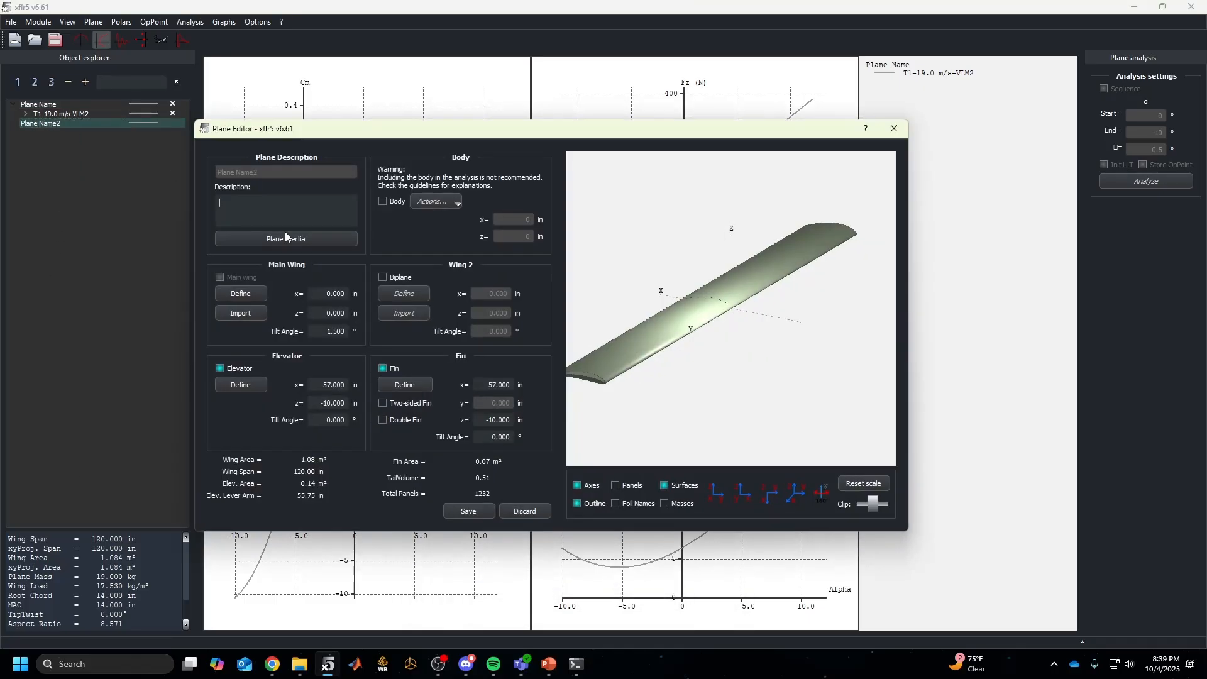
click(284, 241)
double_click(275, 313)
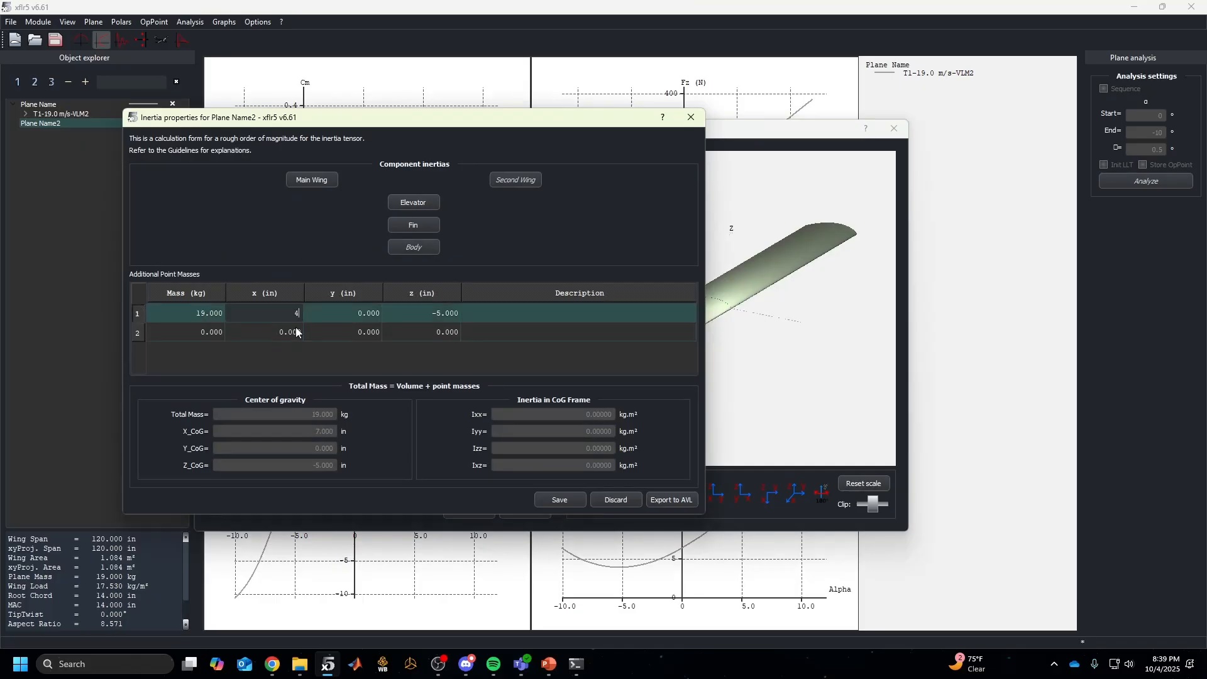
click(560, 499)
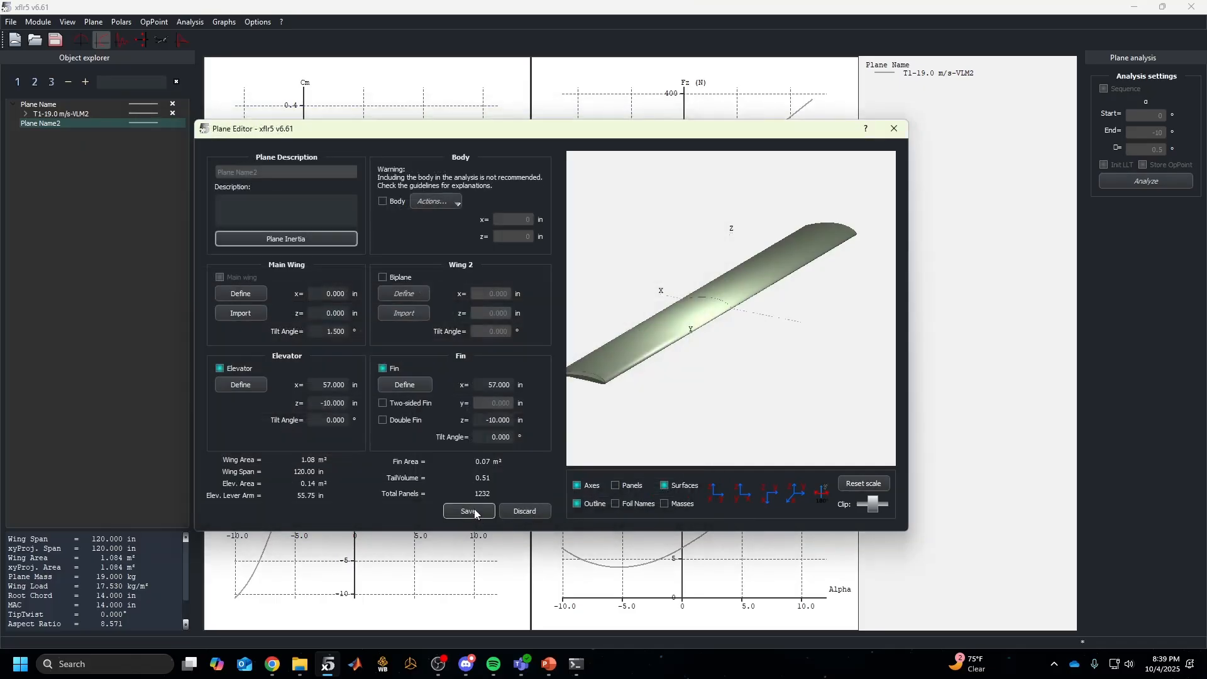
click(470, 511)
Show Plane Name2 in the 3D view with masses displayed and inspect the point mass position relative to the wing
click(162, 40)
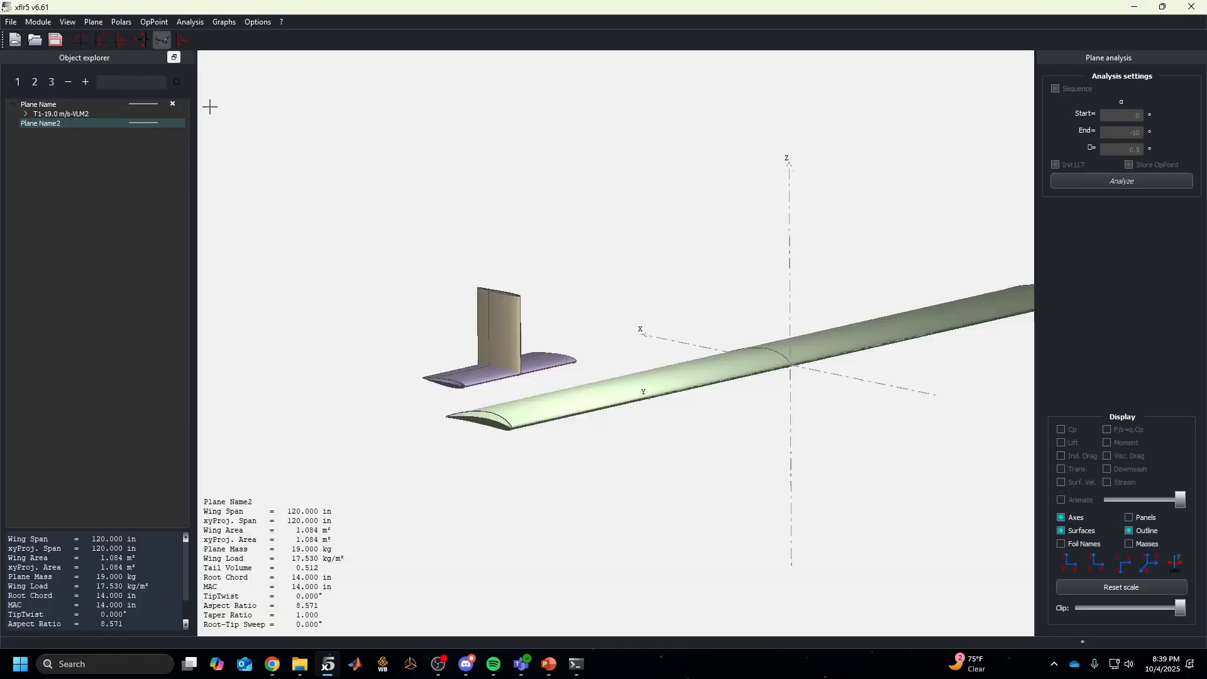
drag(672, 444, 721, 450)
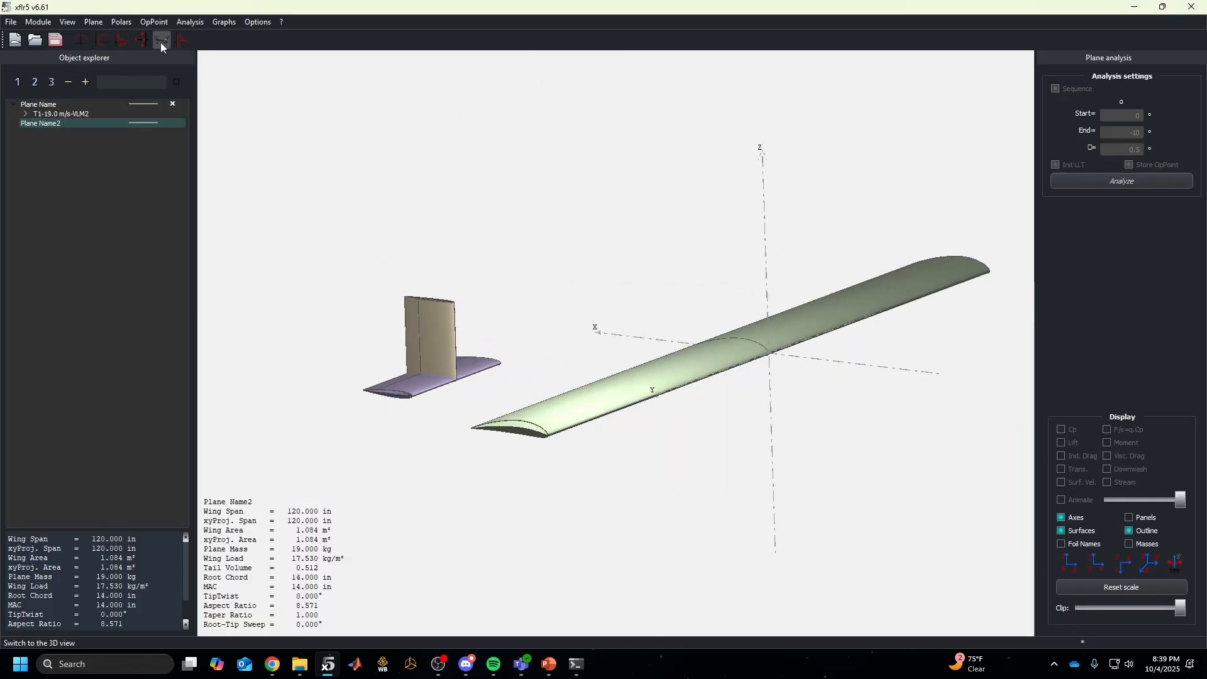
drag(666, 333, 880, 390)
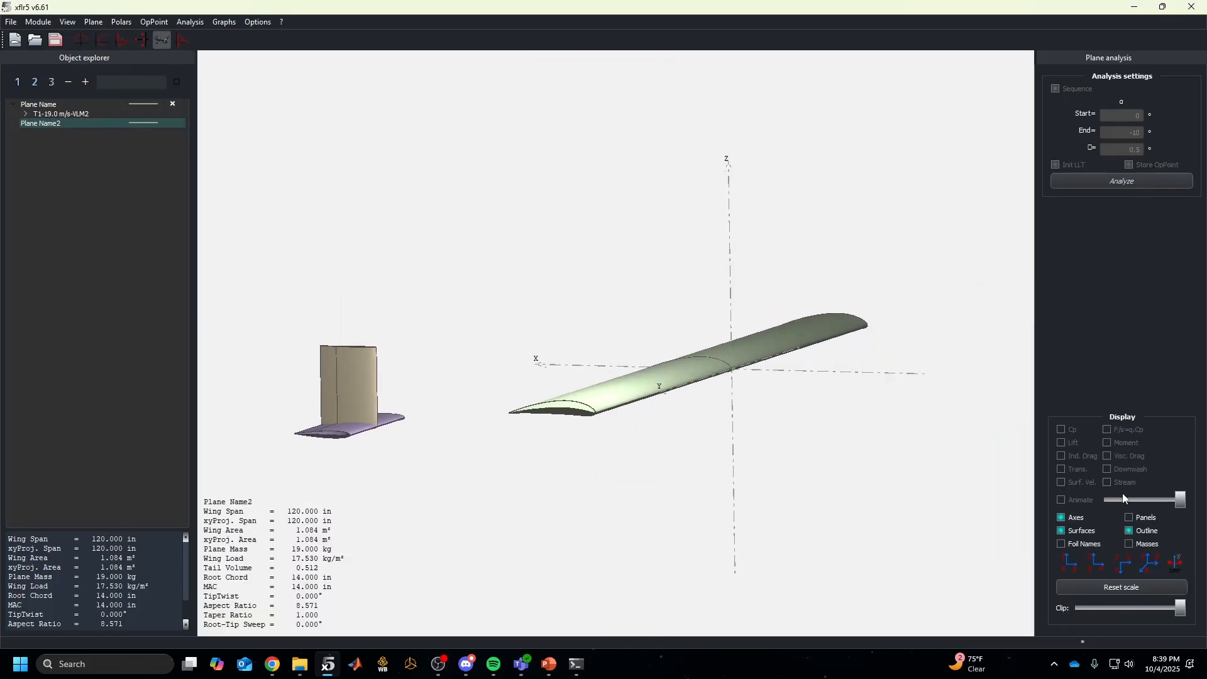
click(1129, 544)
drag(692, 502, 805, 429)
click(69, 105)
click(65, 123)
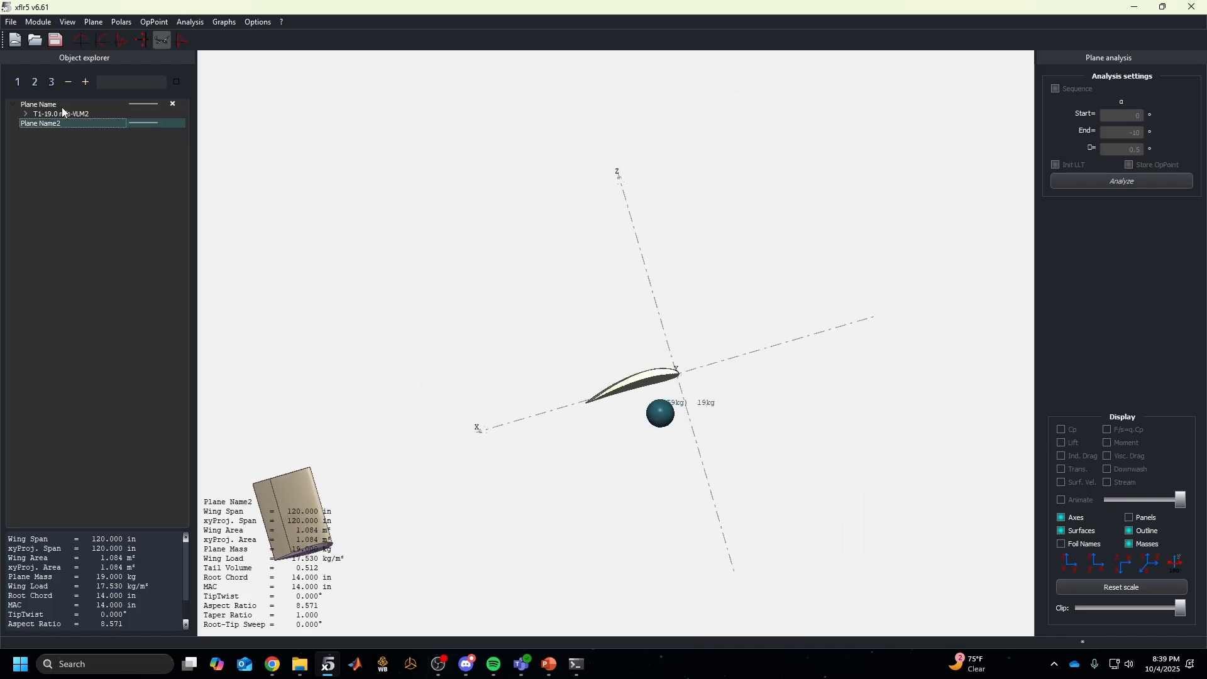
click(63, 107)
click(62, 123)
Define a Type 1 fixed-speed analysis at 19 m/s for Plane Name2
click(190, 21)
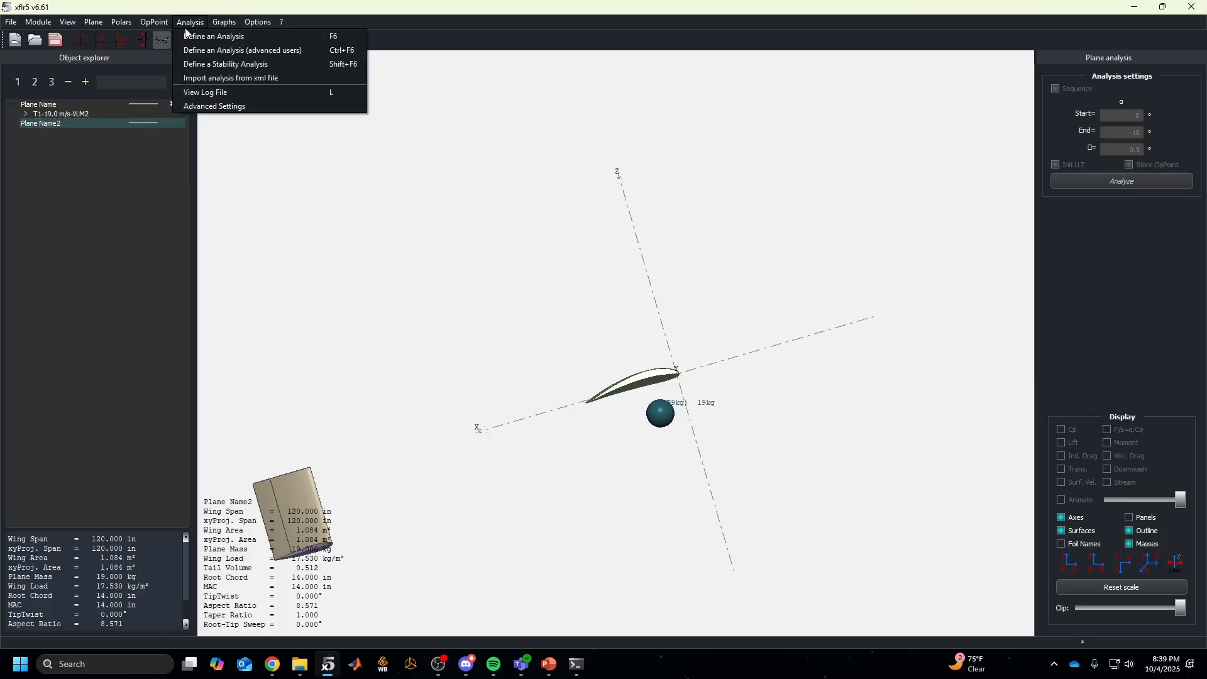
click(204, 32)
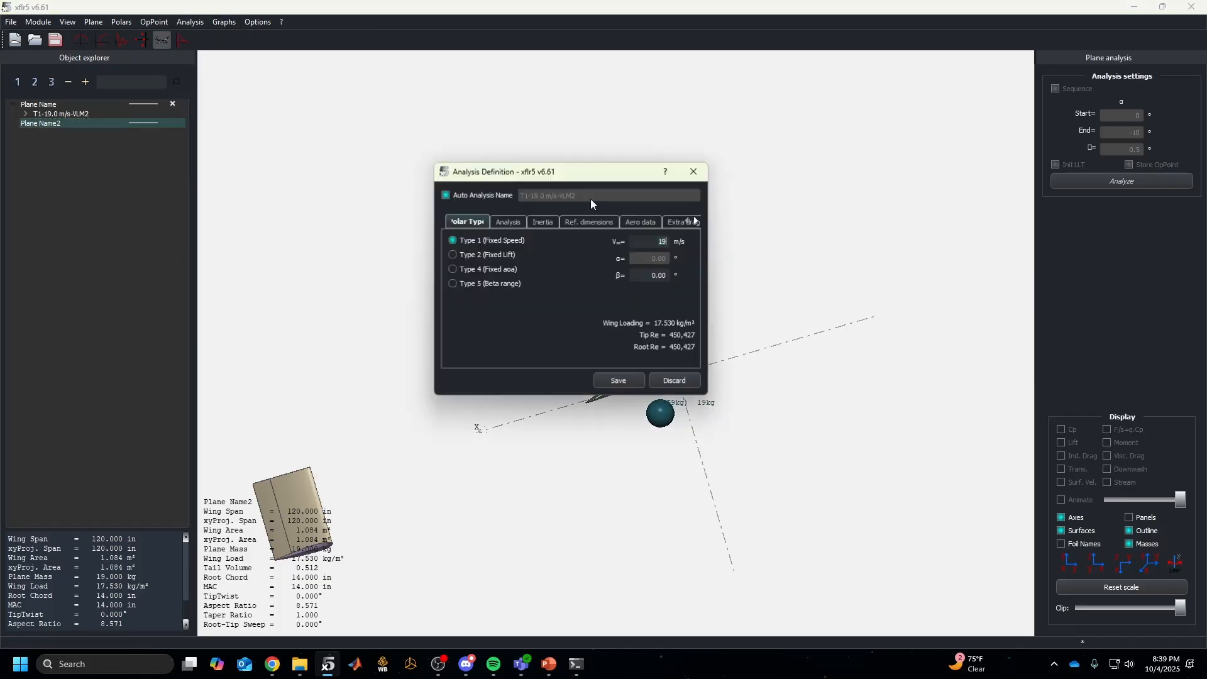
click(620, 381)
Run Plane Name2's T1-19.0 m/s-VLM2 analysis over positive angles from 0°, and from 0° to -10°, in 0.5° increments
click(1154, 133)
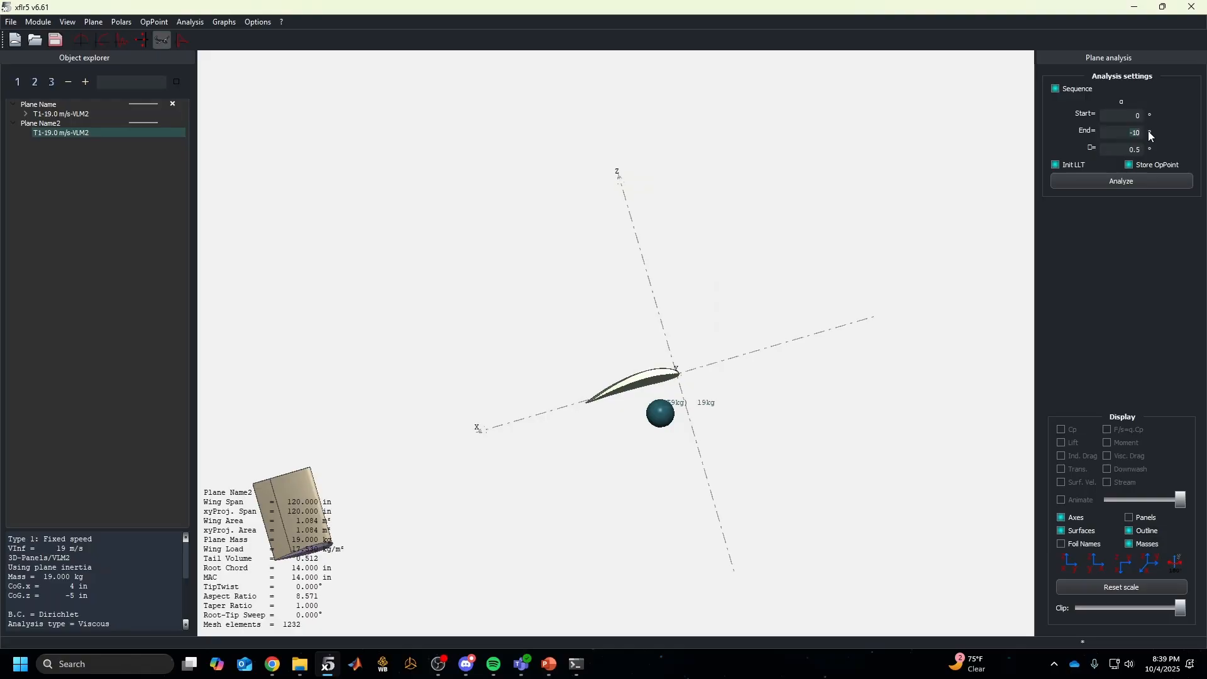
click(1145, 180)
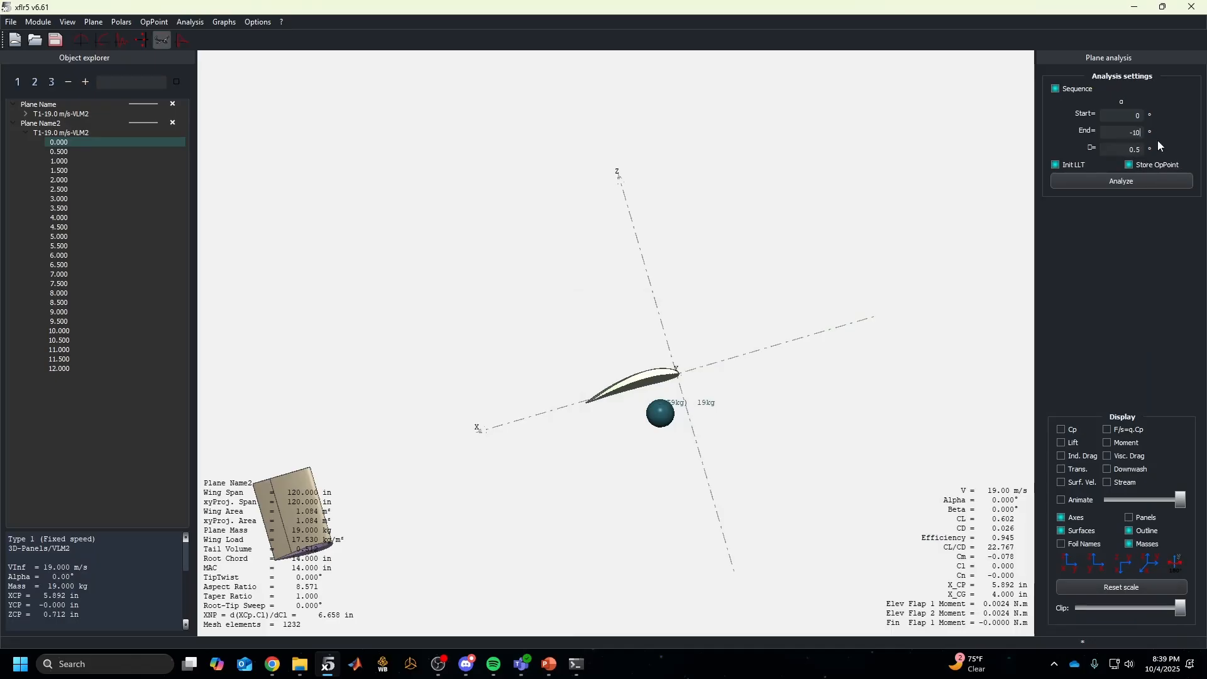
click(1169, 188)
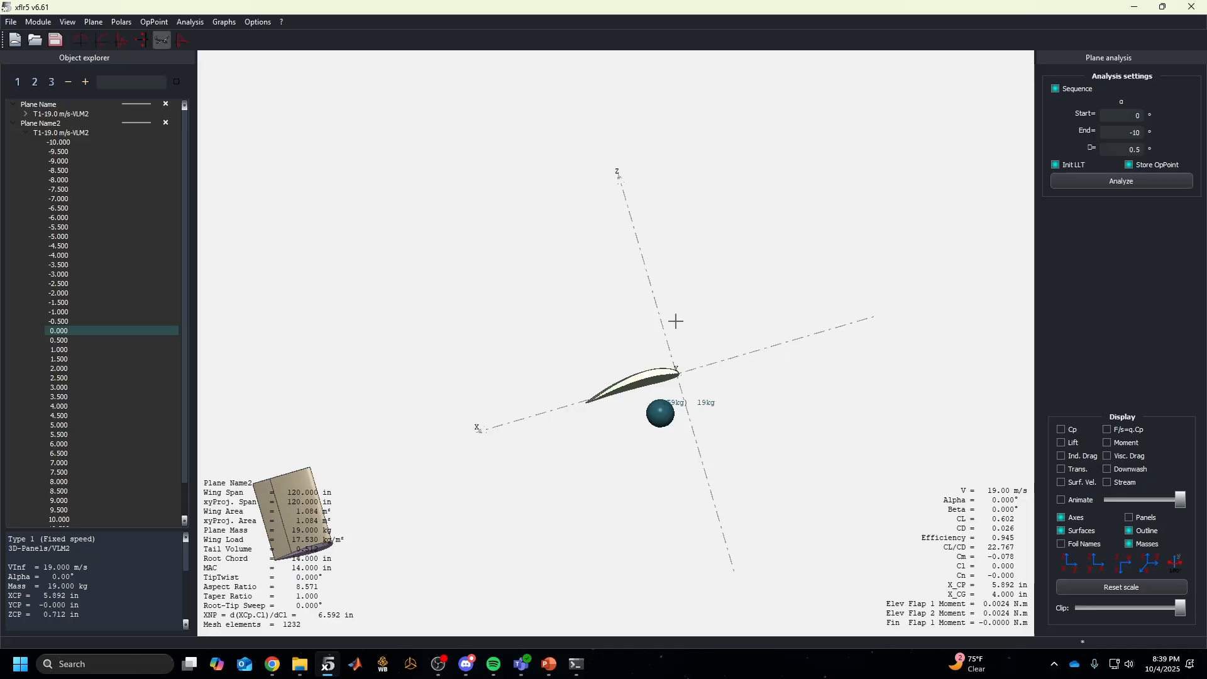
drag(674, 323, 498, 409)
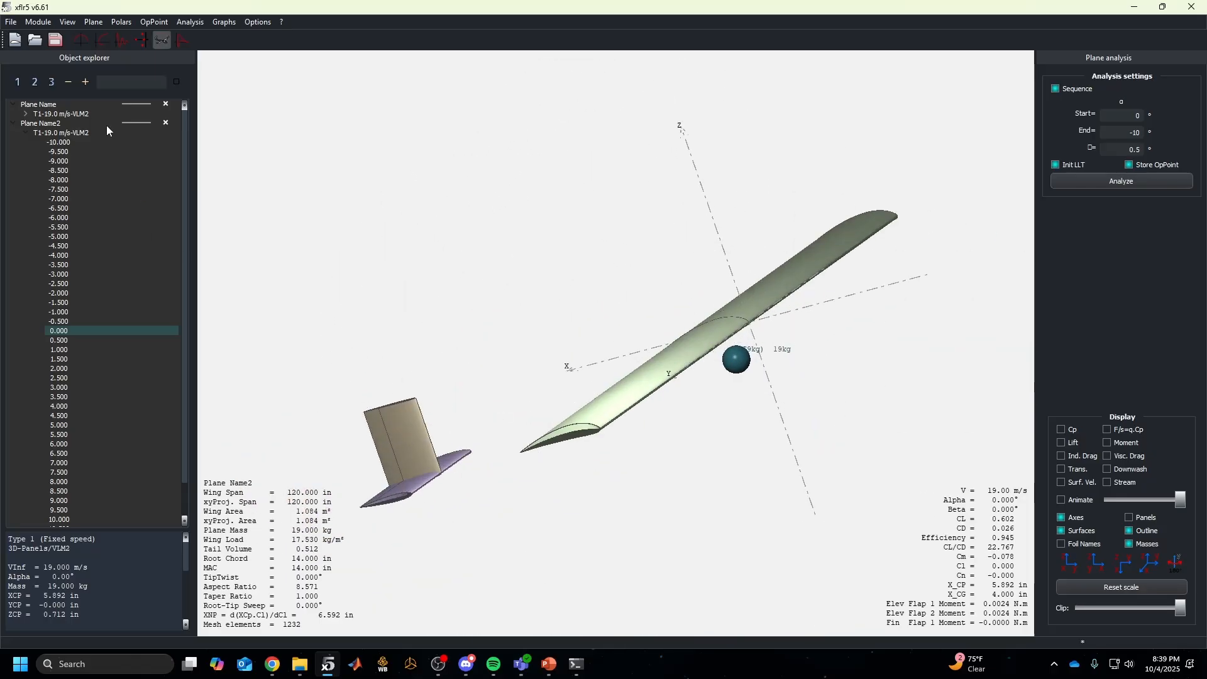
Show the polar graphs and set the curve colour of Plane Name2 to cyan
click(102, 40)
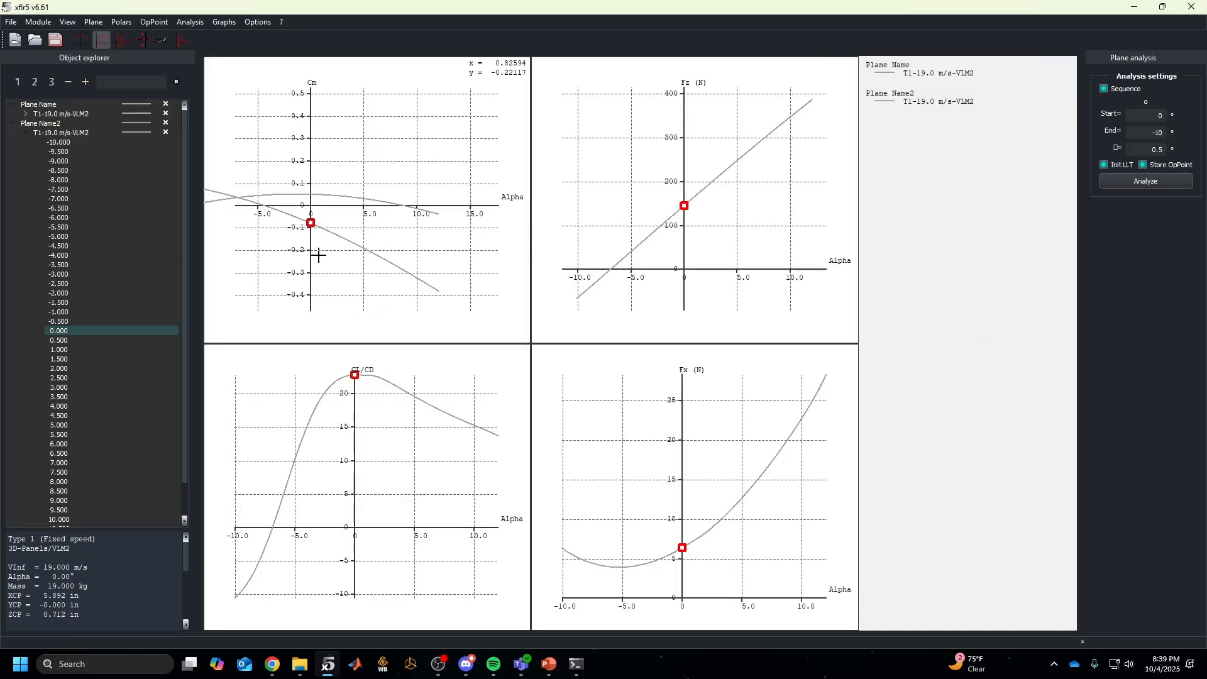
scroll(318, 254, down, 3)
right_click(131, 130)
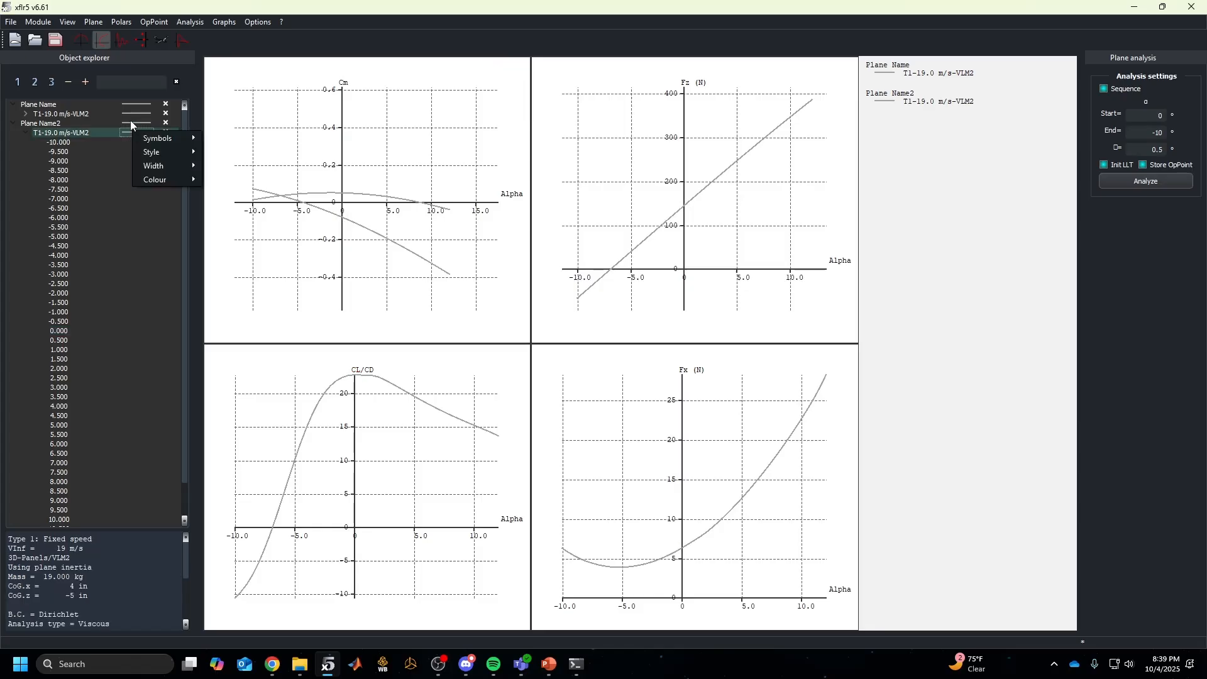
right_click(130, 123)
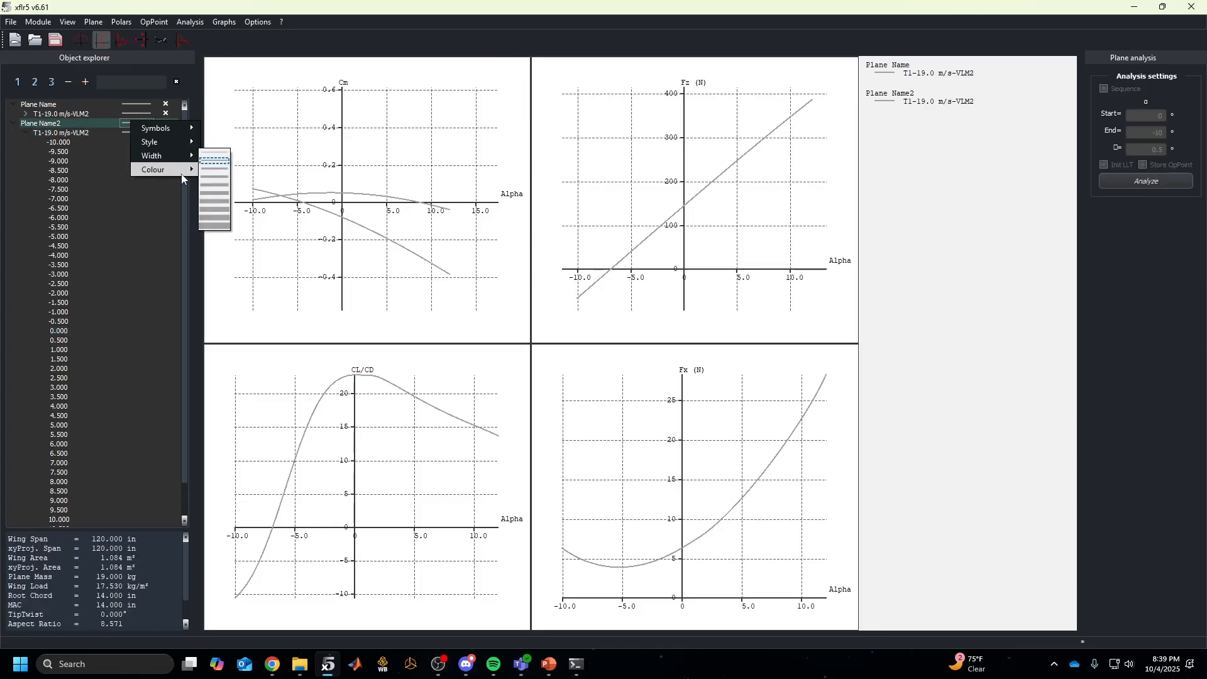
mouse_move(182, 179)
click(246, 210)
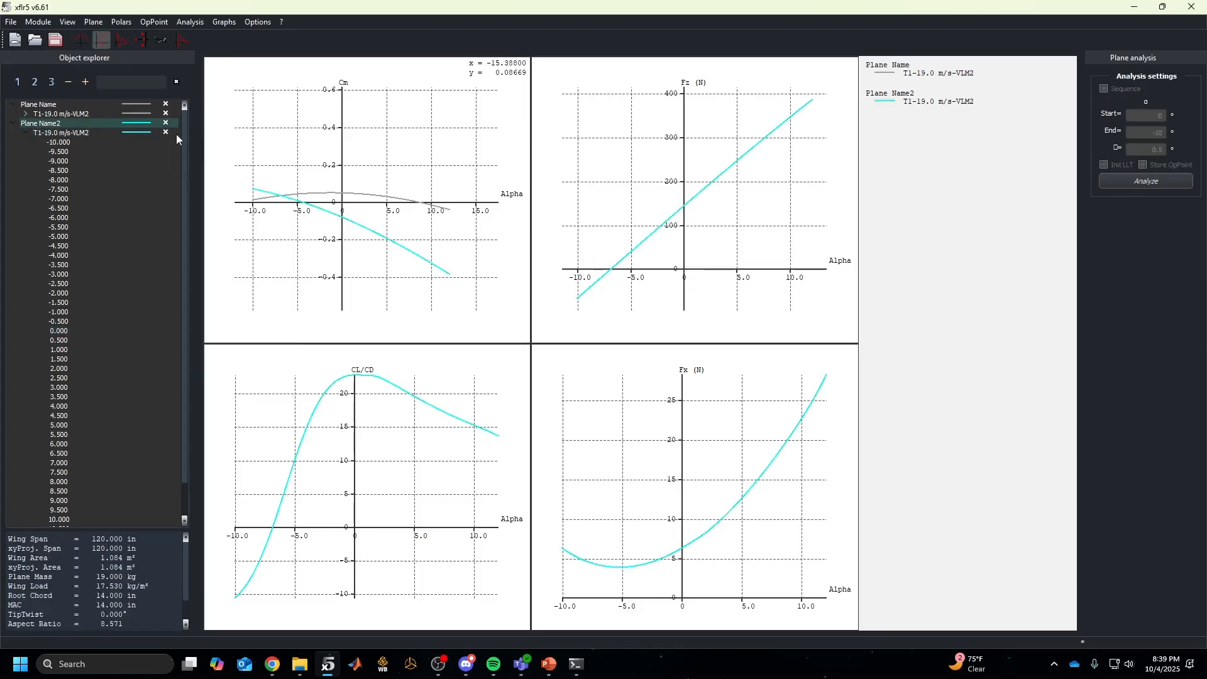
Set the curve colour of the original plane, Plane Name, to orange
right_click(143, 108)
mouse_move(176, 153)
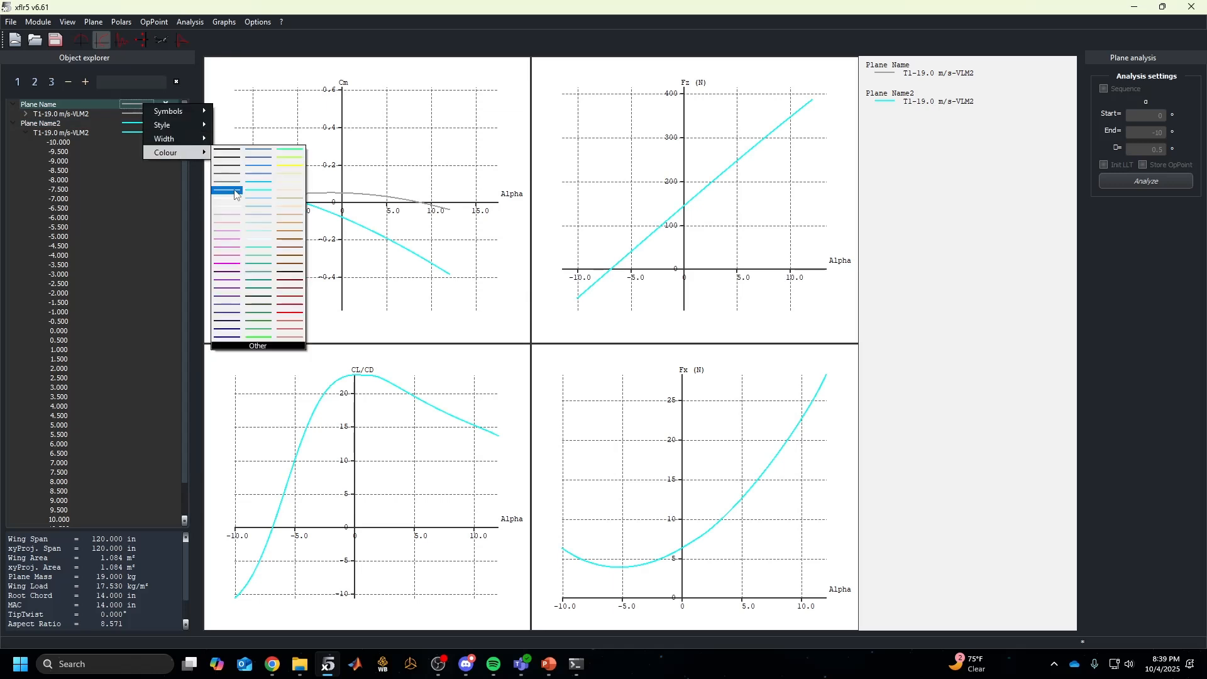
click(290, 223)
Compare both planes' Cm against Alpha curves, highlight Plane Name2's 2.000° operating point, and collapse both planes' result lists
scroll(342, 215, up, 6)
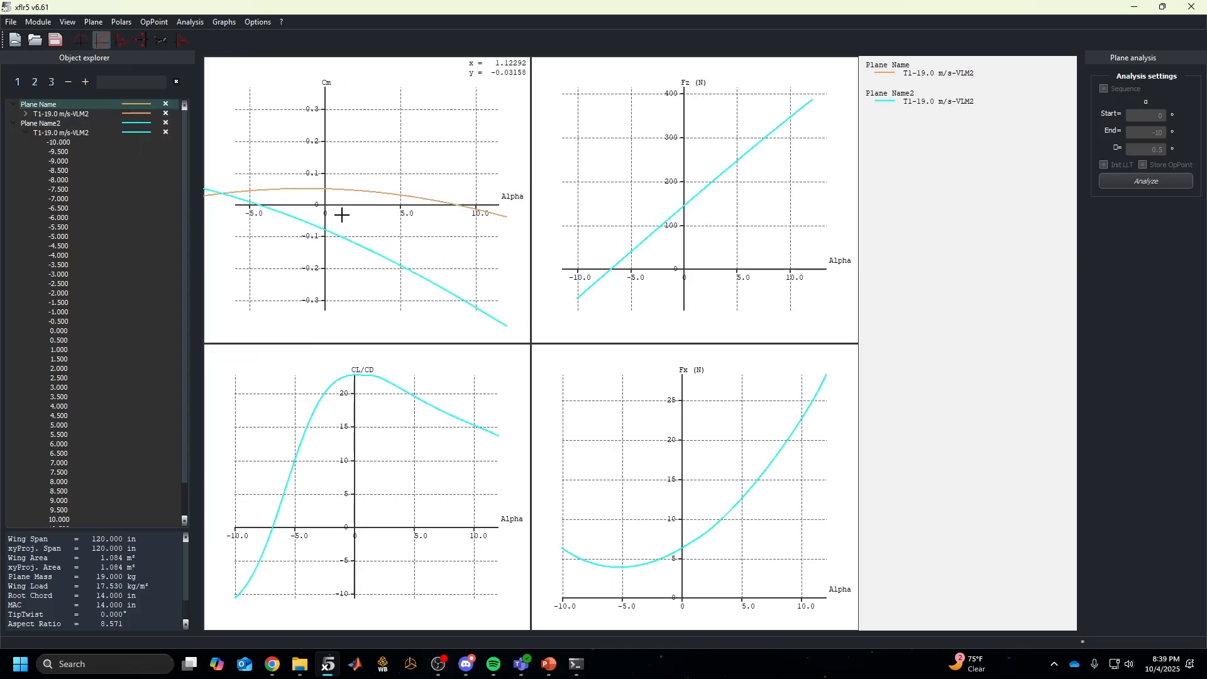
scroll(347, 251, down, 4)
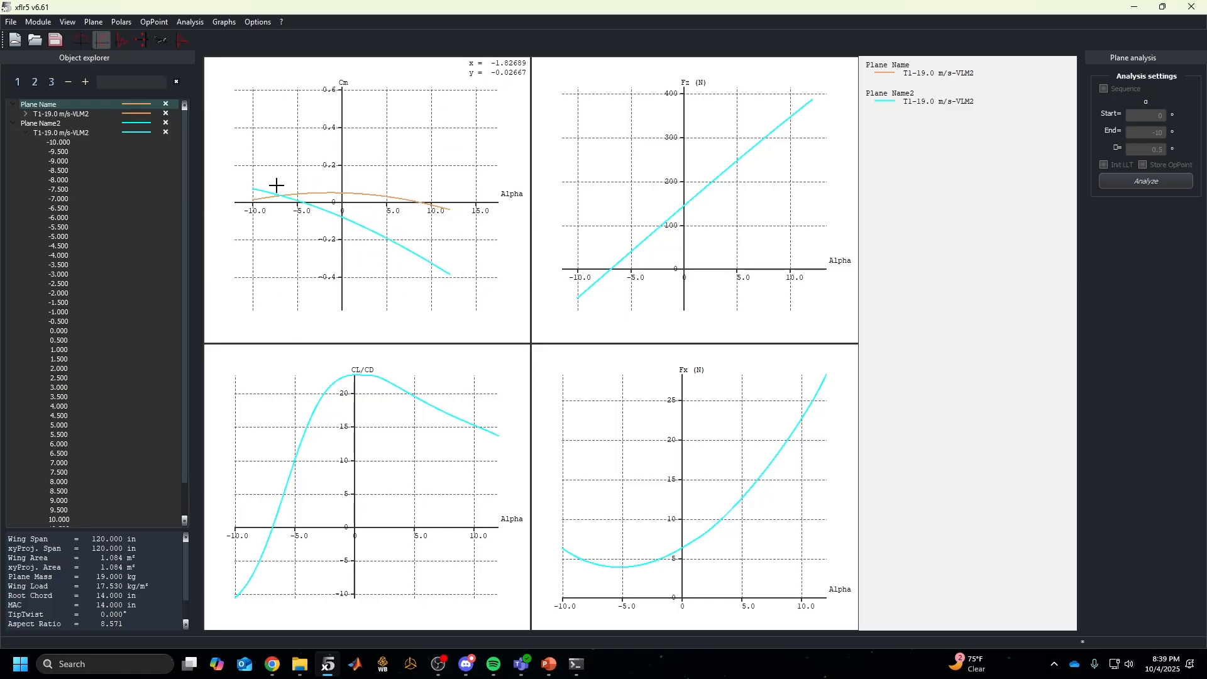
scroll(344, 232, down, 1)
scroll(343, 232, up, 1)
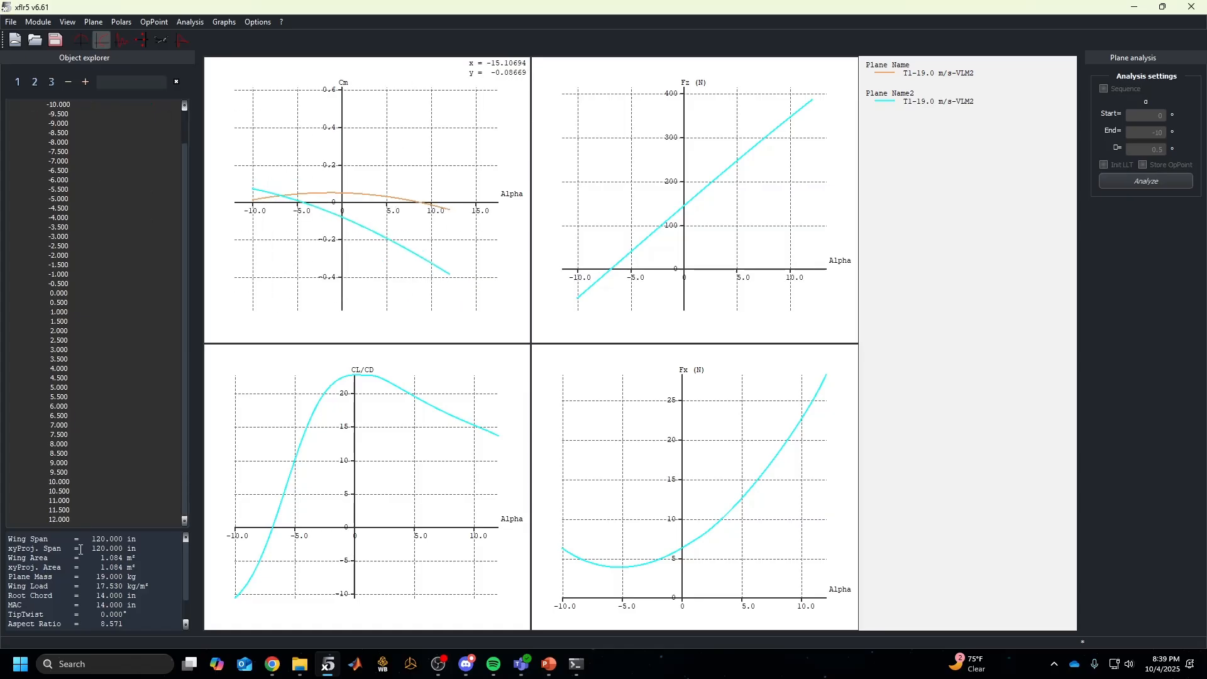
drag(83, 199, 123, 319)
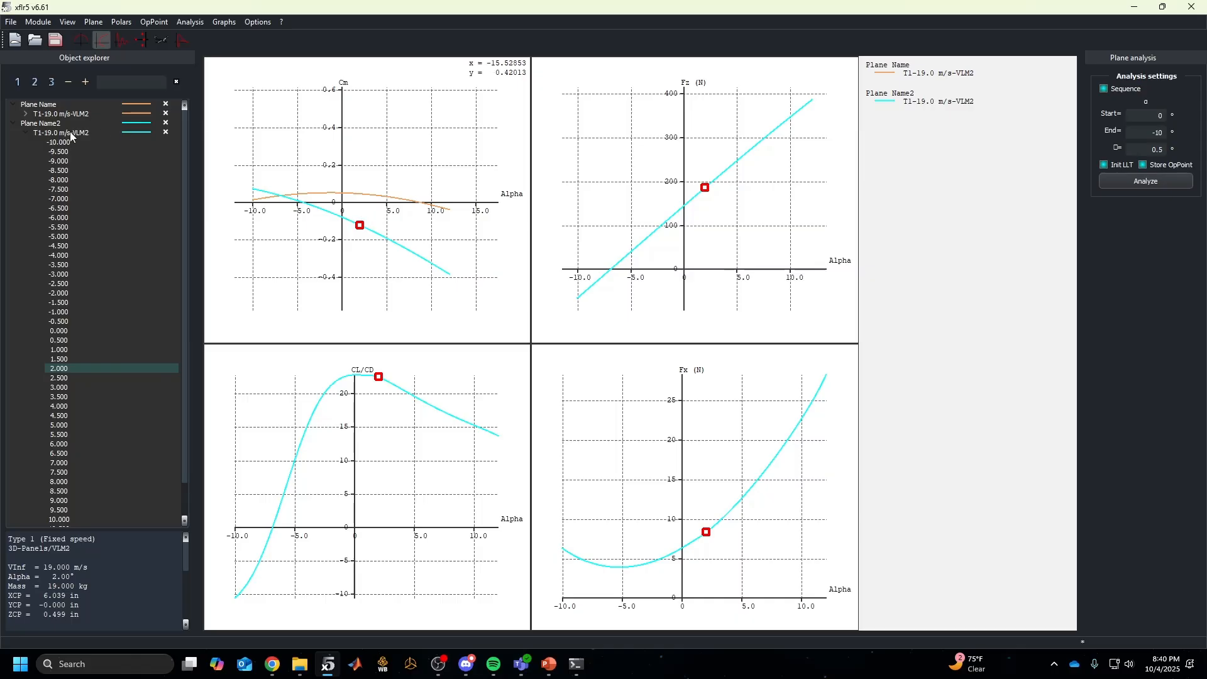
click(12, 123)
scroll(329, 213, up, 3)
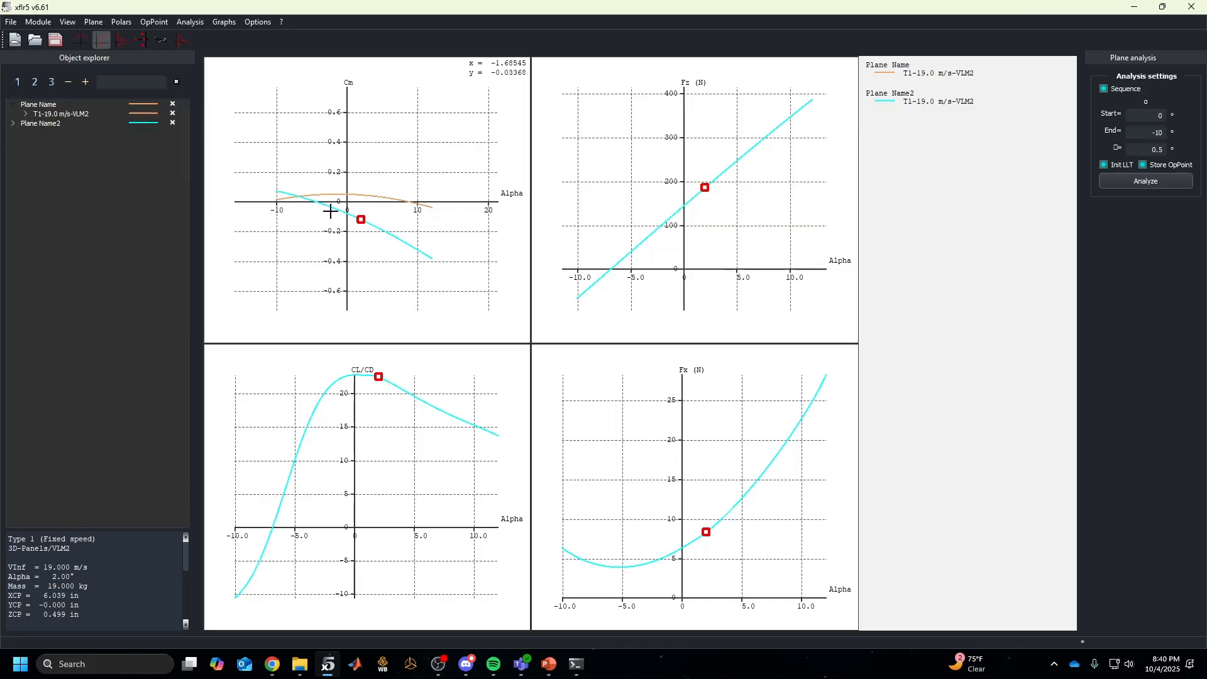
click(12, 104)
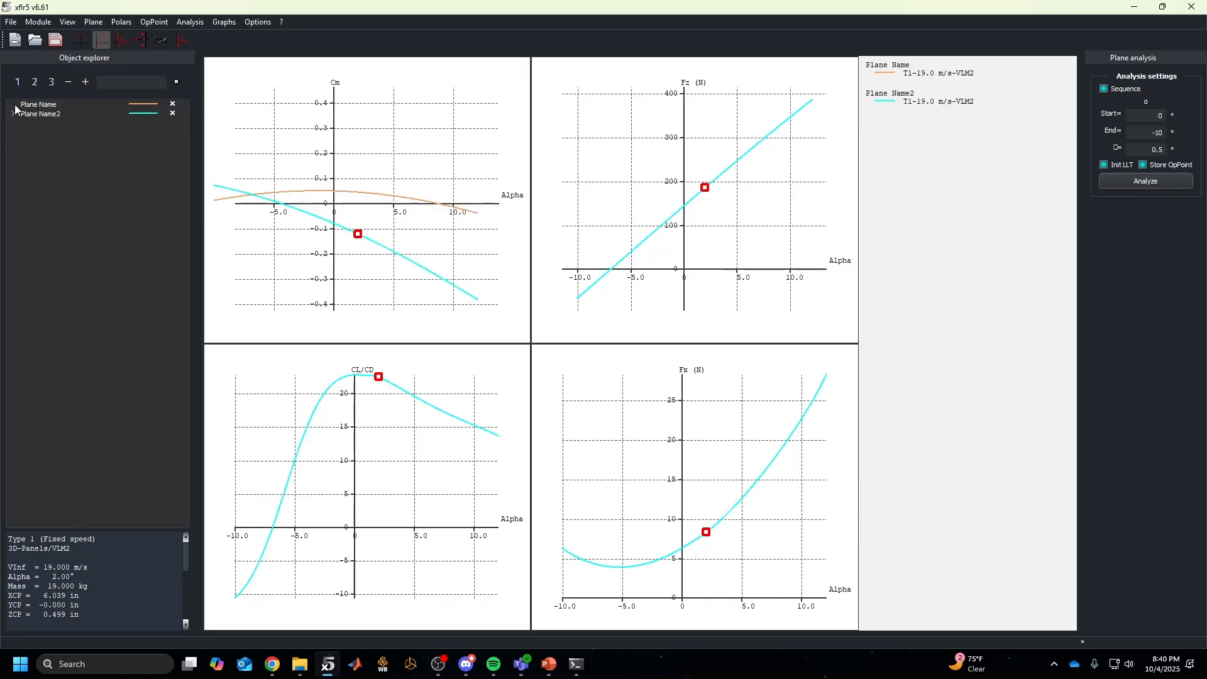
Switch to the PowerPoint presentation, review slide 65 on longitudinal stability and trim alpha, and return to xflr5
click(549, 664)
scroll(101, 408, up, 2)
scroll(101, 408, up, 3)
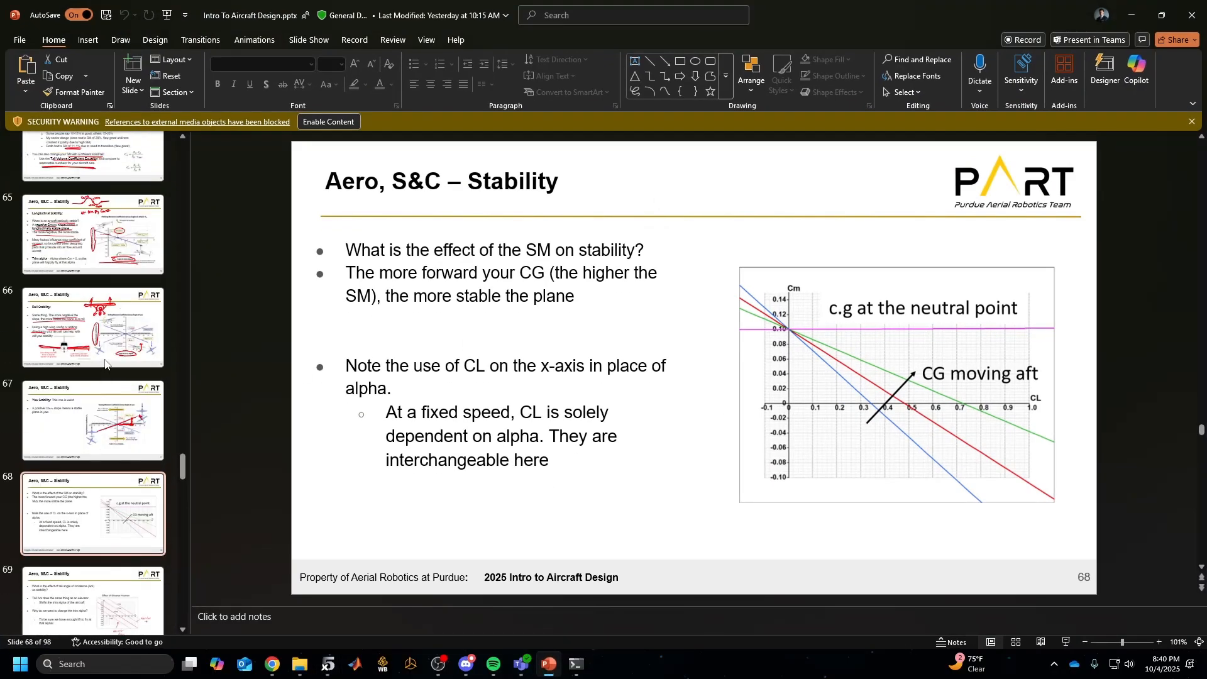
click(93, 328)
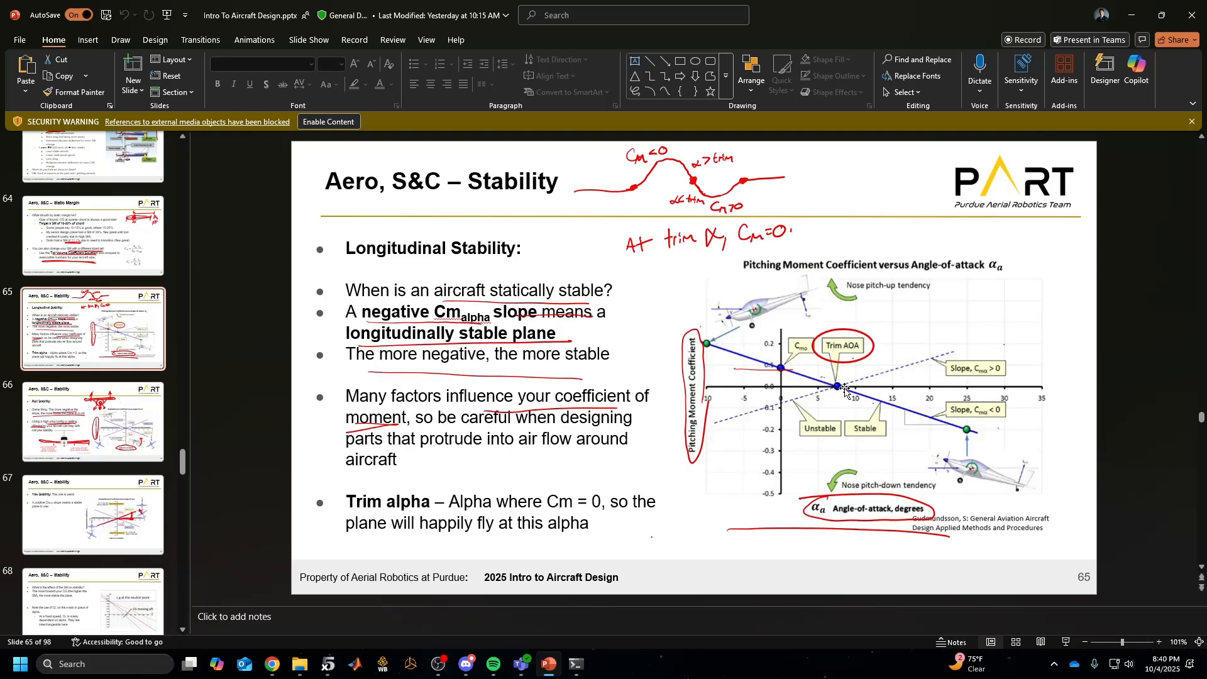
click(1132, 16)
Examine where Plane Name2's Cm curve crosses zero and check the Cm graph's axis variables without changing them
drag(294, 204, 364, 256)
scroll(343, 206, down, 10)
scroll(361, 221, down, 10)
scroll(363, 235, down, 10)
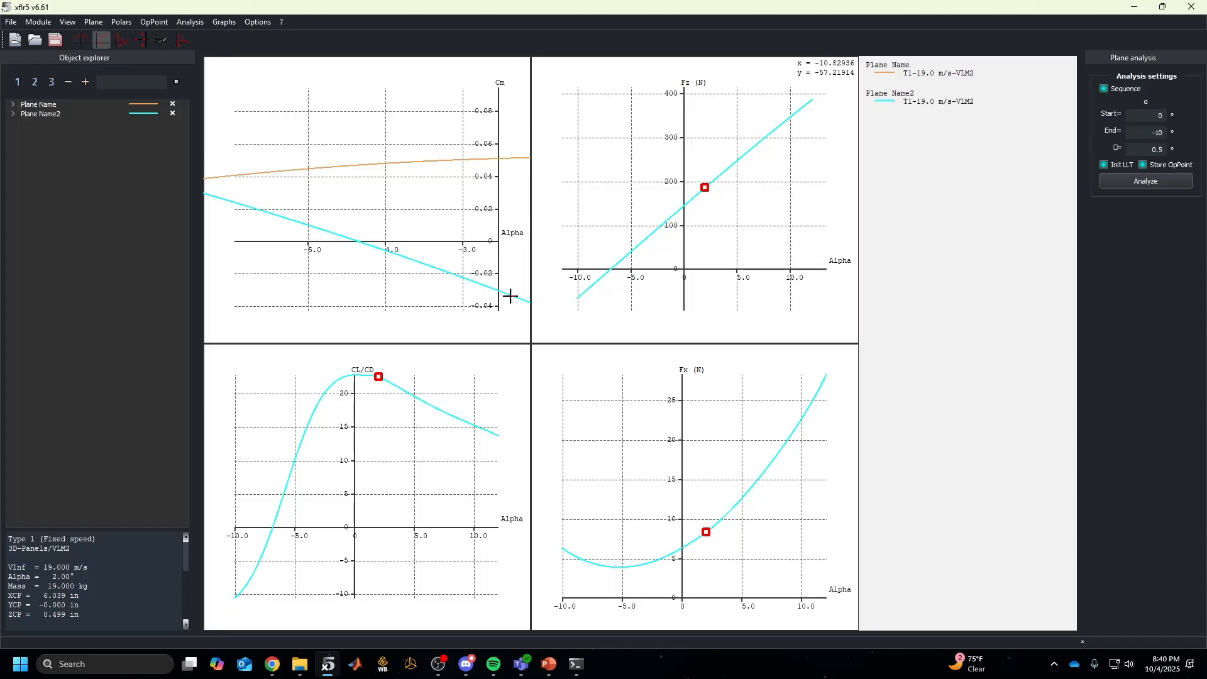
click(13, 114)
click(13, 117)
scroll(421, 236, down, 10)
scroll(421, 235, down, 5)
drag(422, 234, 408, 234)
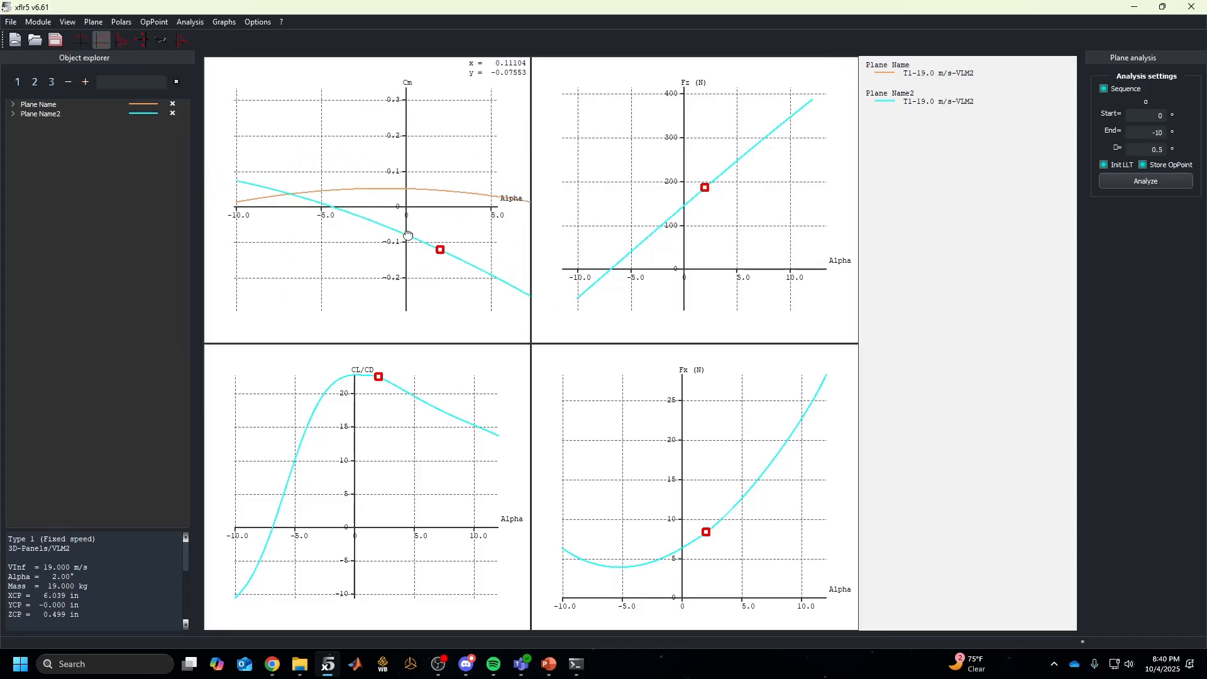
double_click(419, 187)
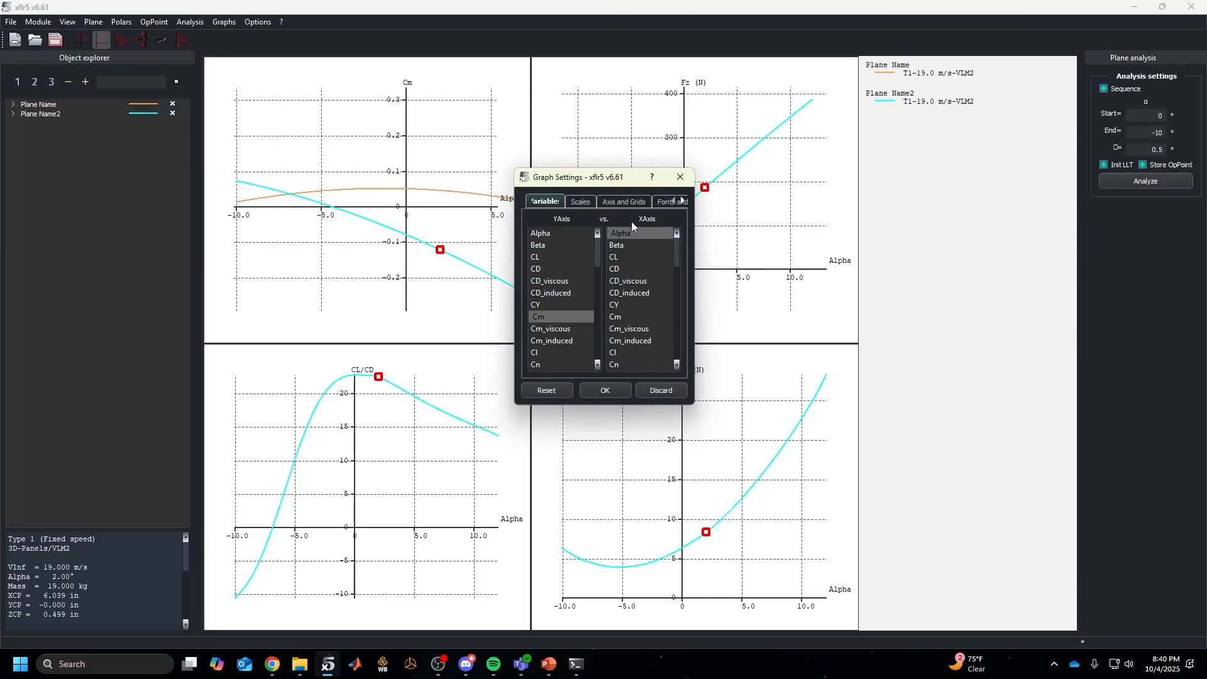
click(680, 178)
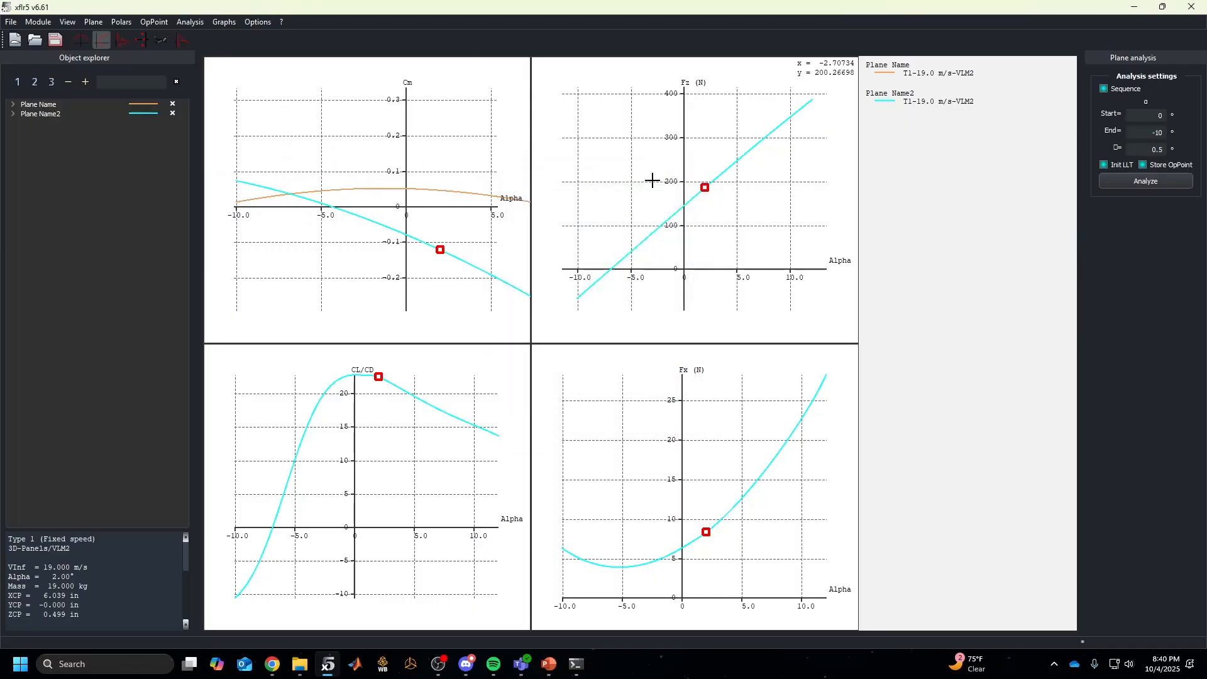
Check the axis variables of the Fz graph, keeping Fz (N) plotted against Alpha
double_click(684, 151)
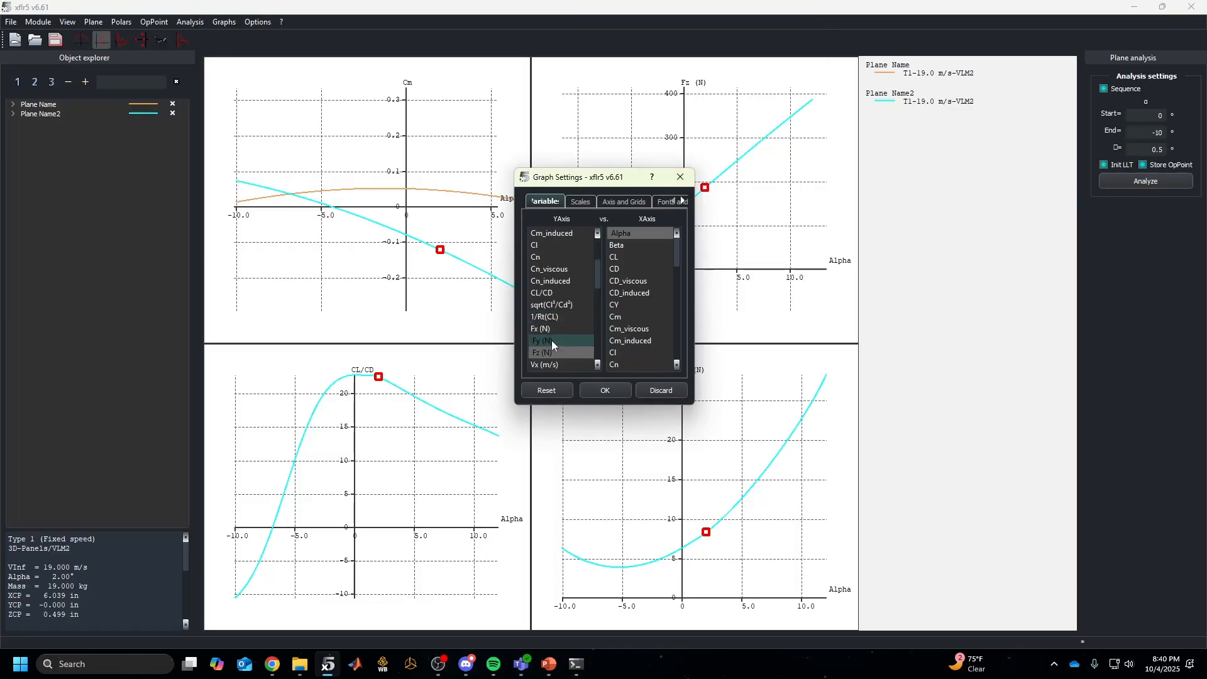
click(551, 353)
click(622, 232)
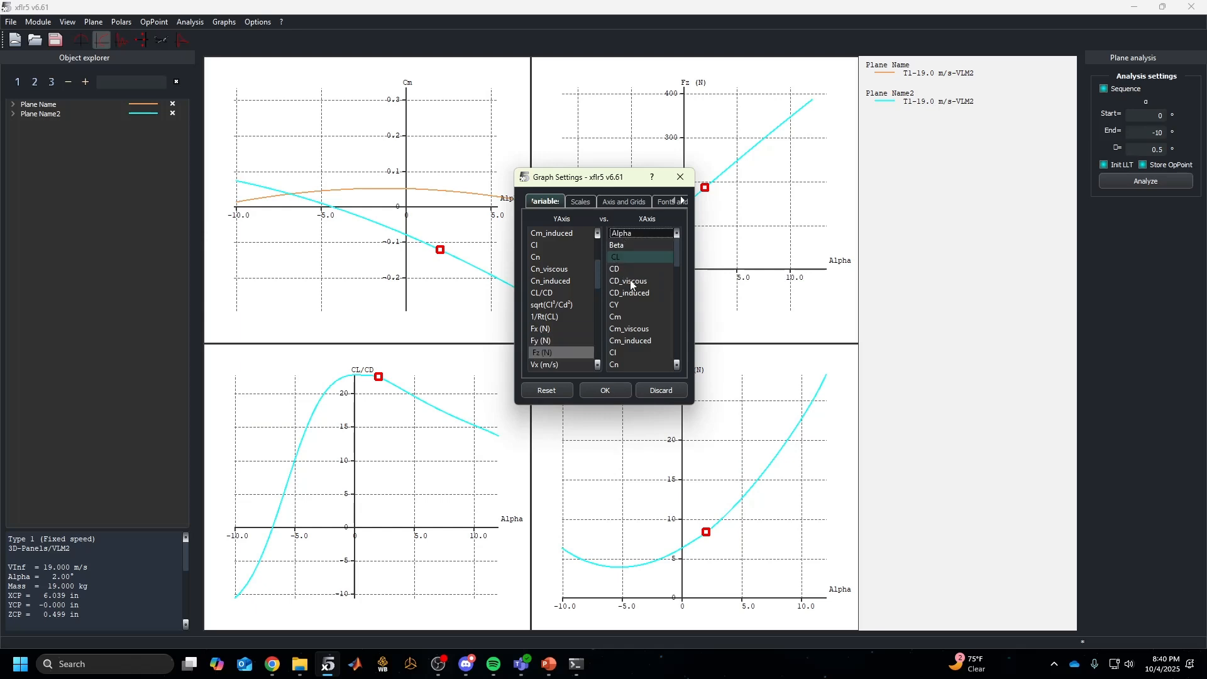
click(605, 390)
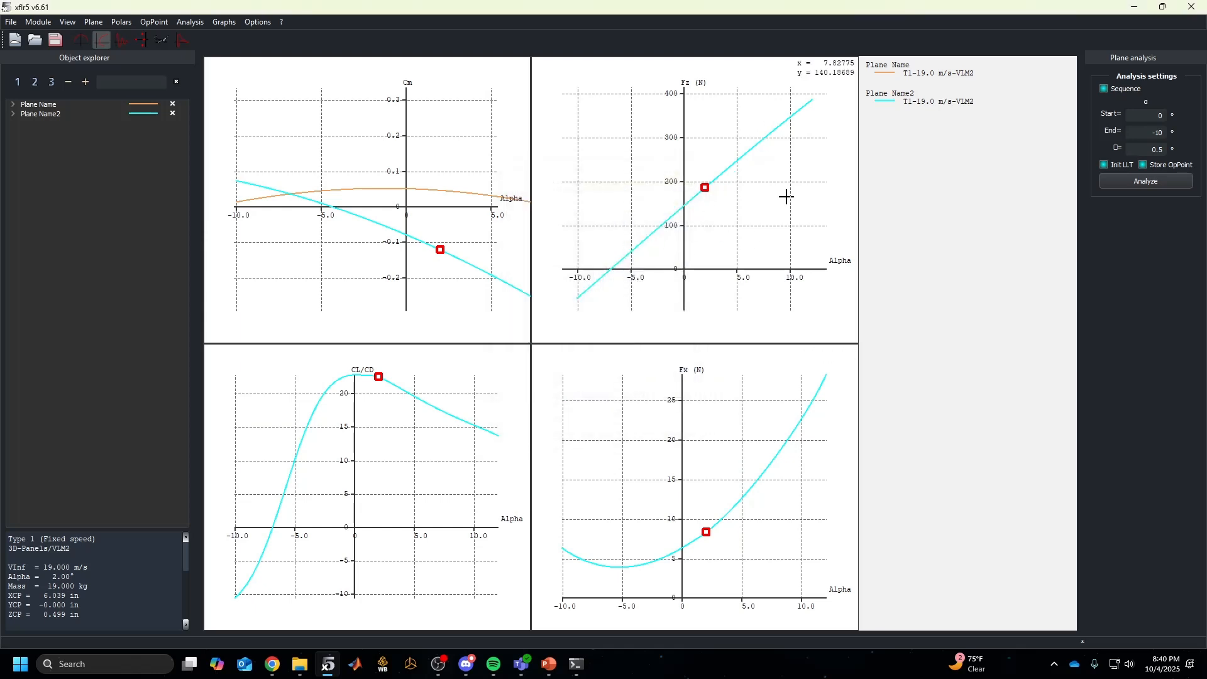
Define a Type 2 (Fixed Lift) analysis for Plane Name2 and run it from 0° to 20° in 0.5° steps
click(49, 116)
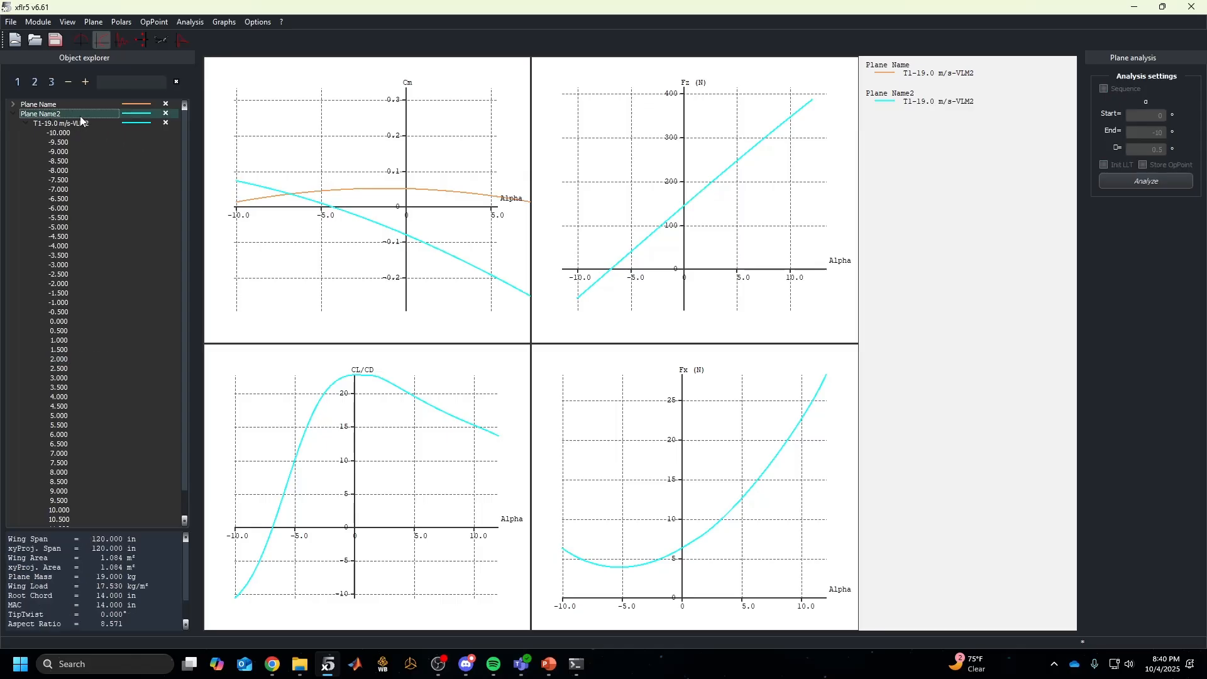
click(188, 22)
click(210, 37)
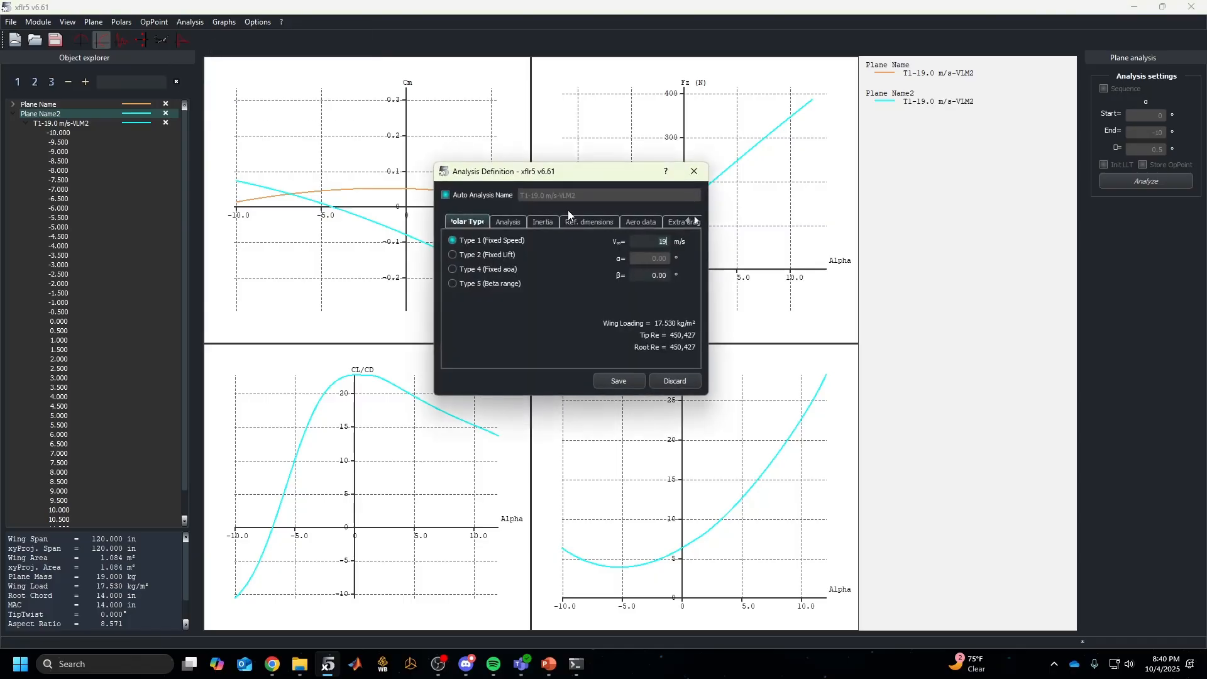
click(466, 255)
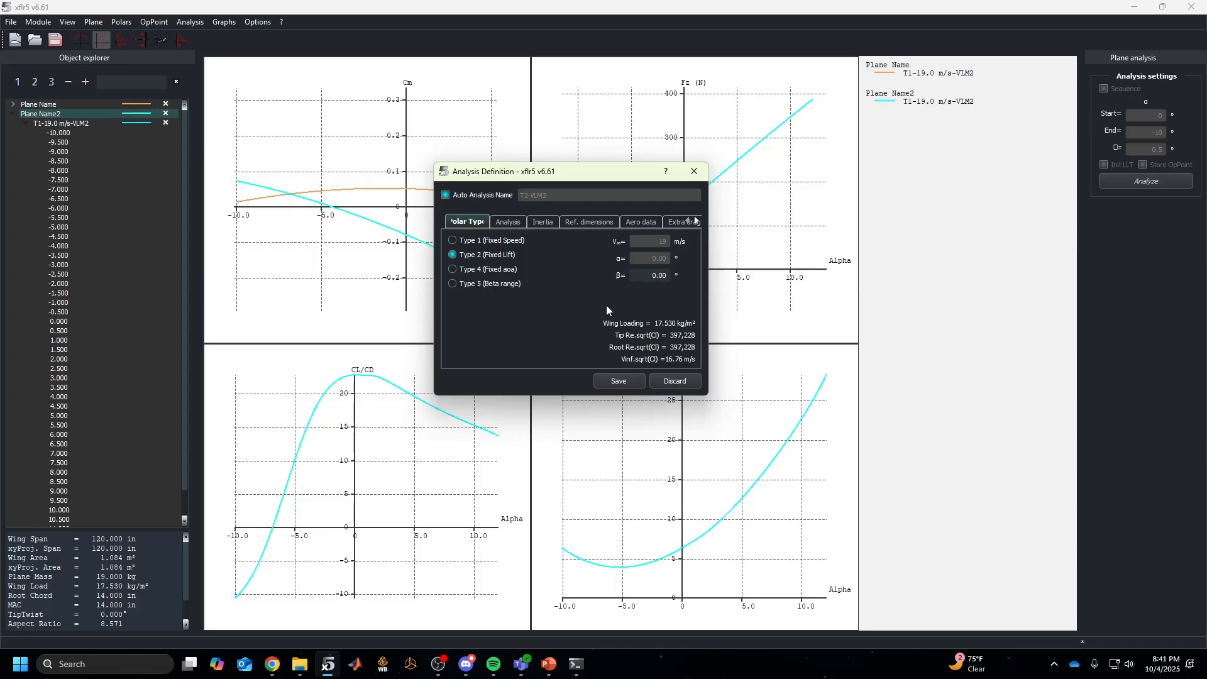
click(632, 382)
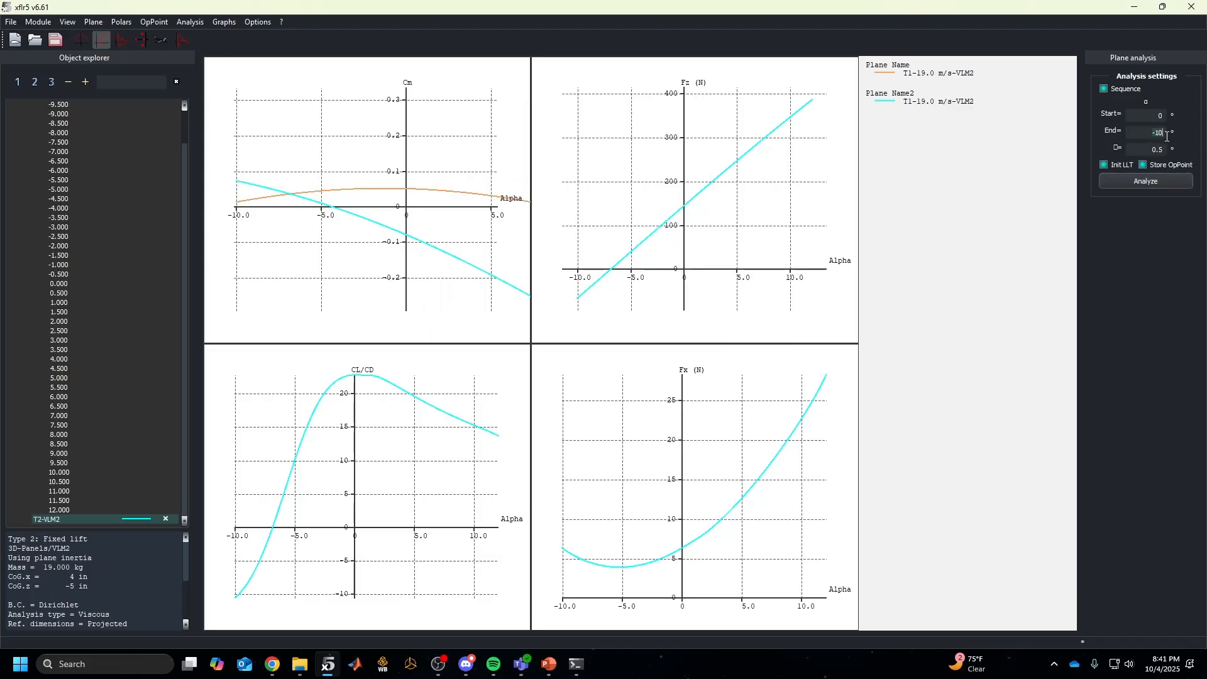
click(1181, 183)
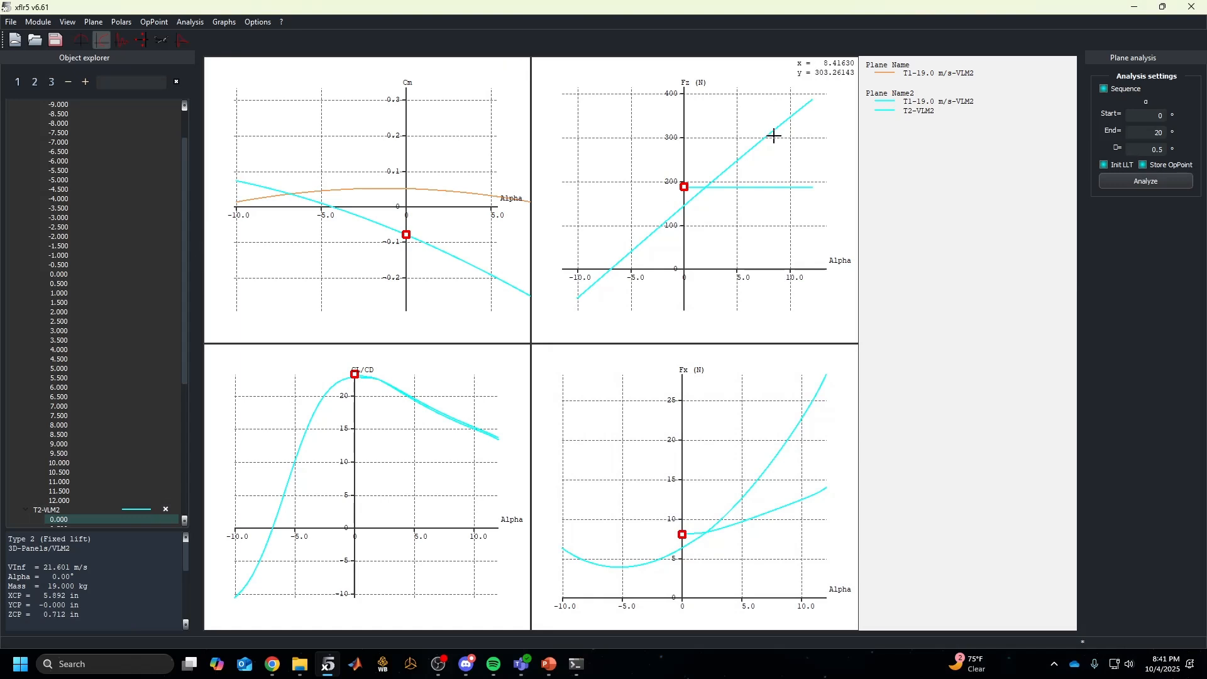
Set the T2-VLM2 polar's curve colour to green and give it a thicker line width
scroll(773, 134, down, 3)
scroll(112, 247, up, 2)
scroll(113, 248, down, 5)
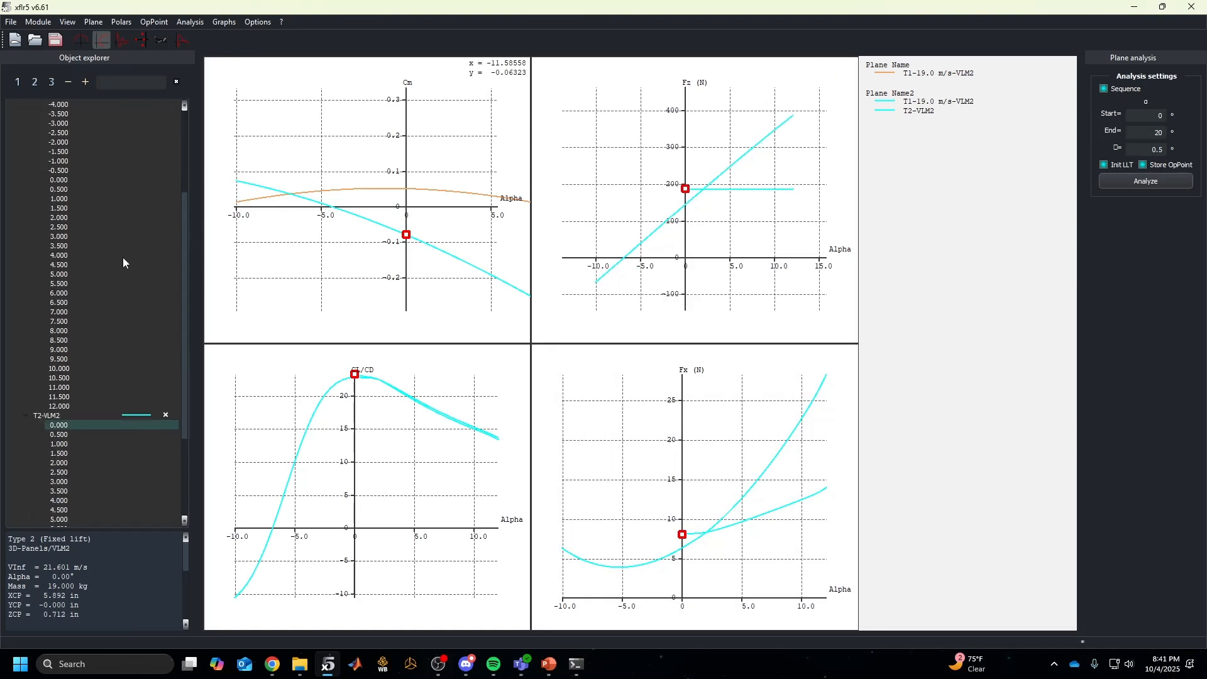
click(134, 416)
mouse_move(157, 464)
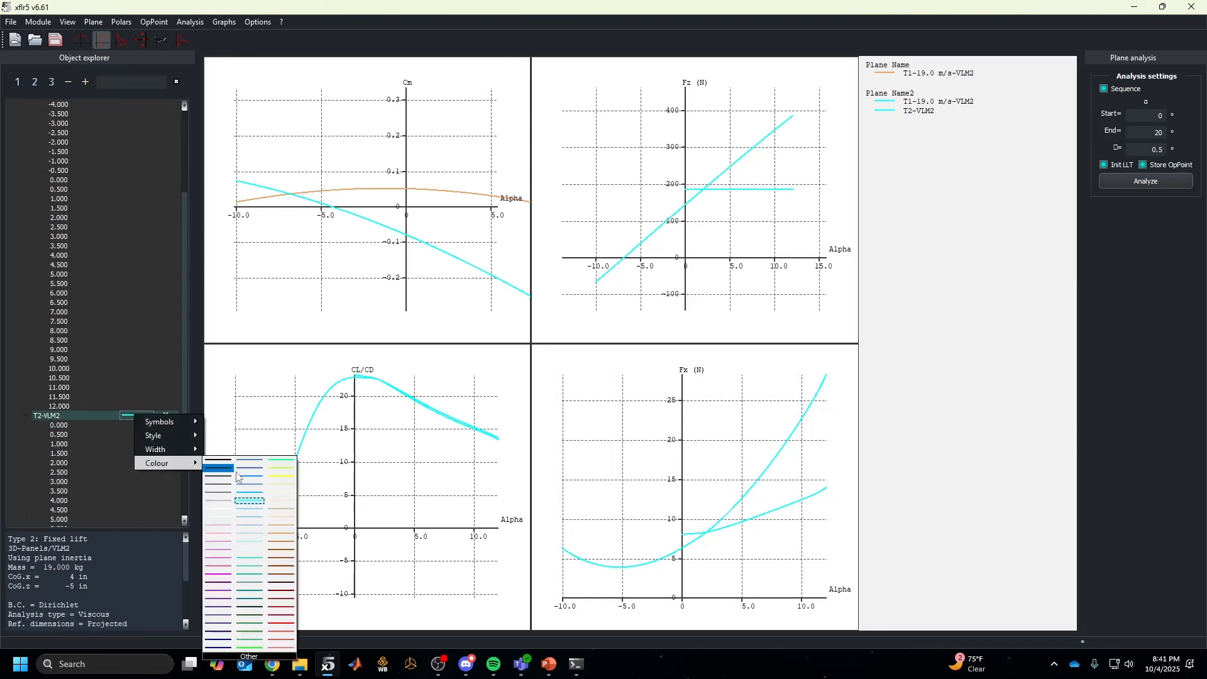
click(252, 645)
click(140, 415)
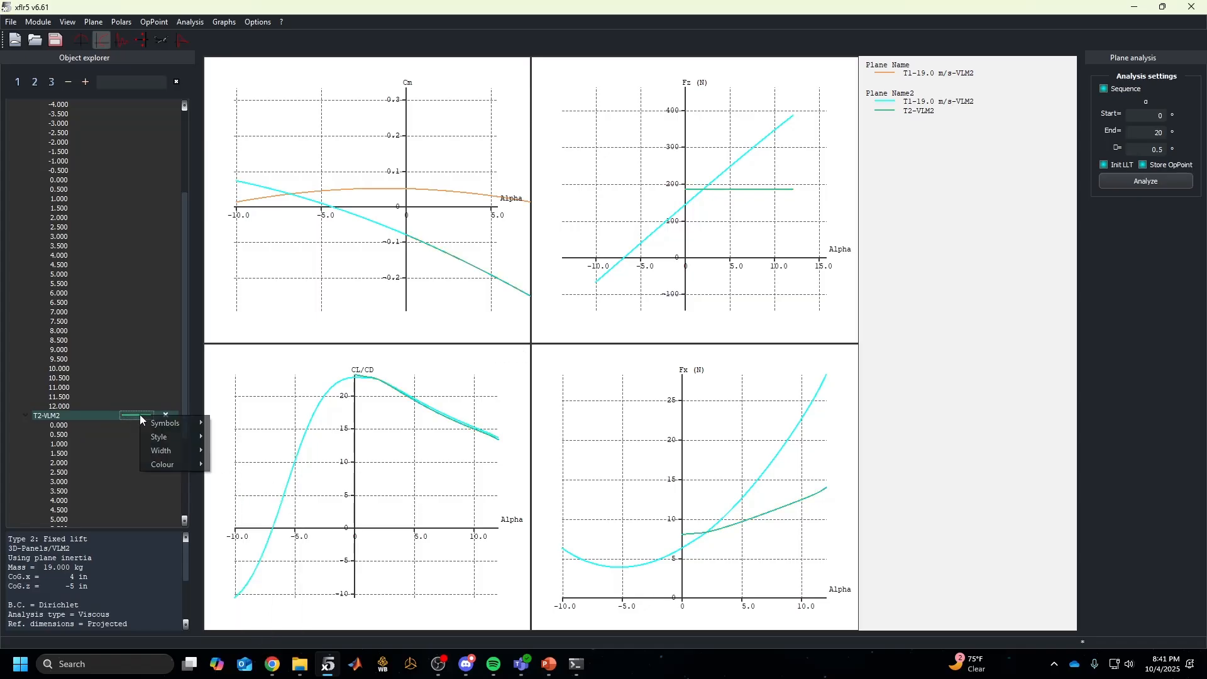
mouse_move(164, 449)
click(245, 478)
Examine where Plane Name2's fixed-speed and fixed-lift curves intersect in the Fz against Alpha graph
scroll(695, 181, up, 4)
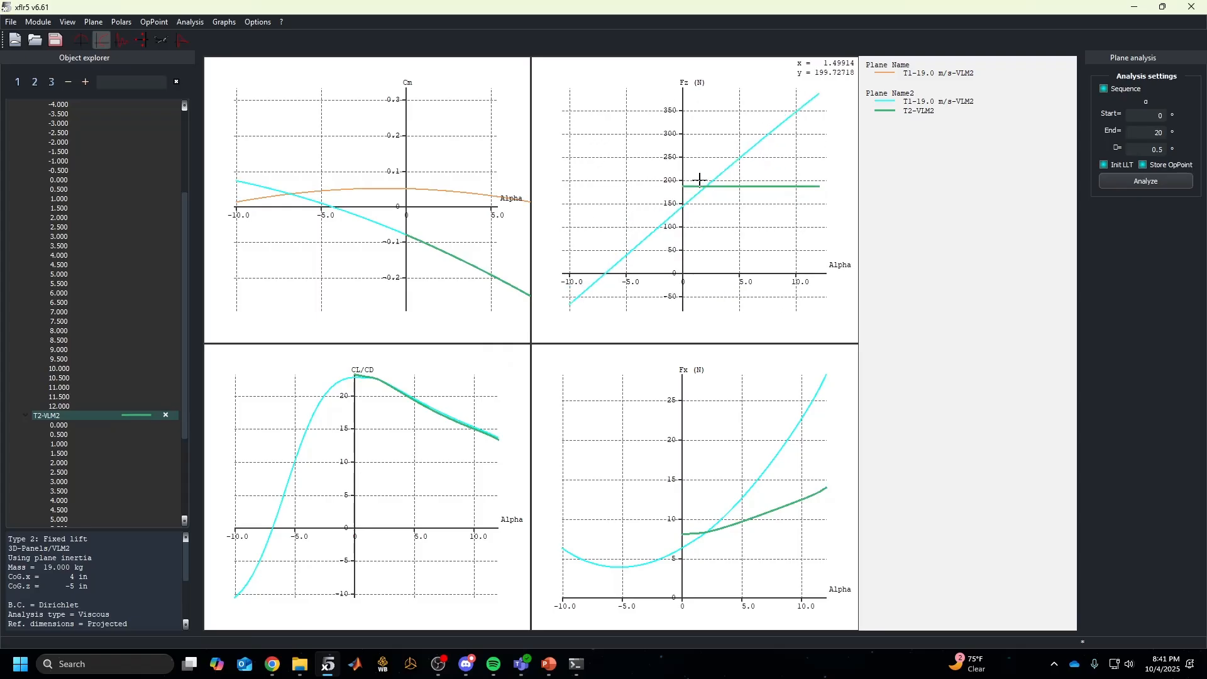
scroll(735, 165, up, 5)
drag(733, 171, 690, 227)
scroll(662, 245, up, 5)
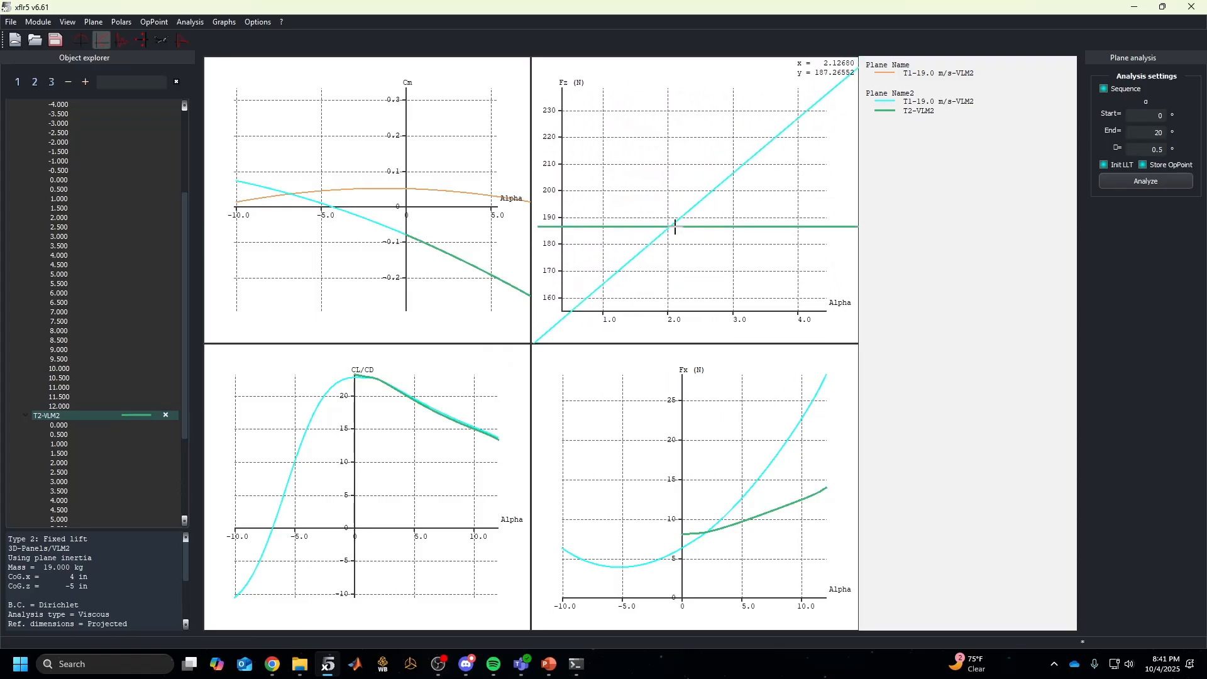
scroll(687, 234, up, 5)
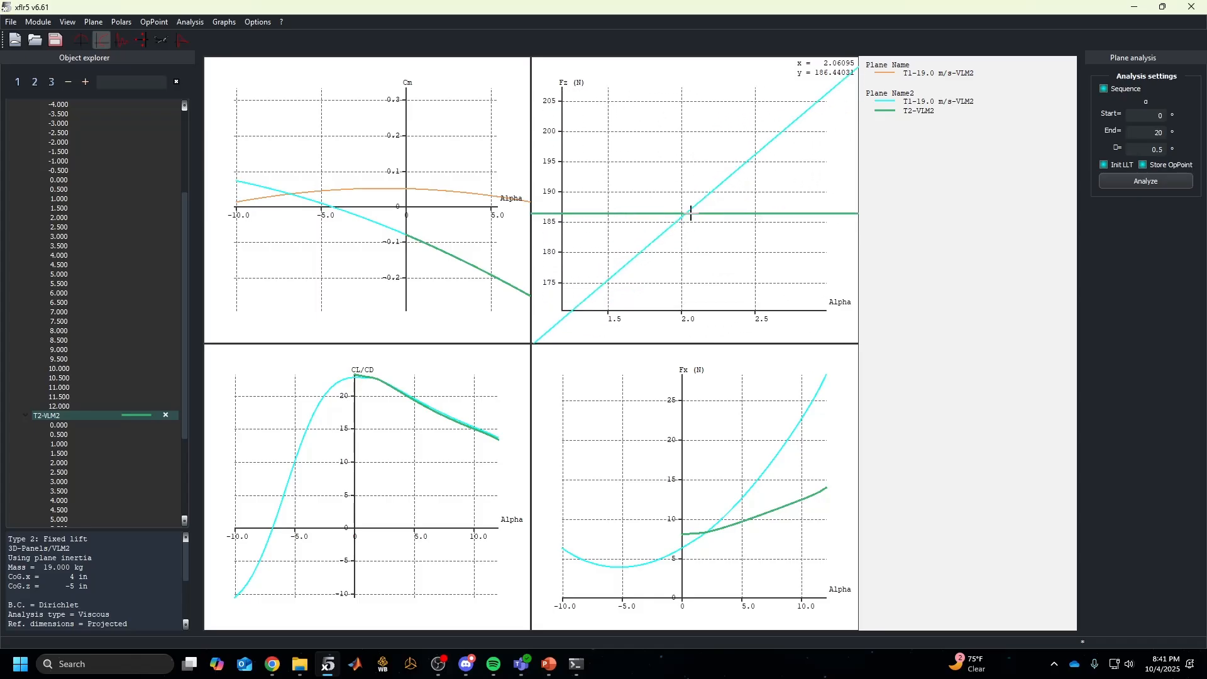
scroll(690, 214, down, 8)
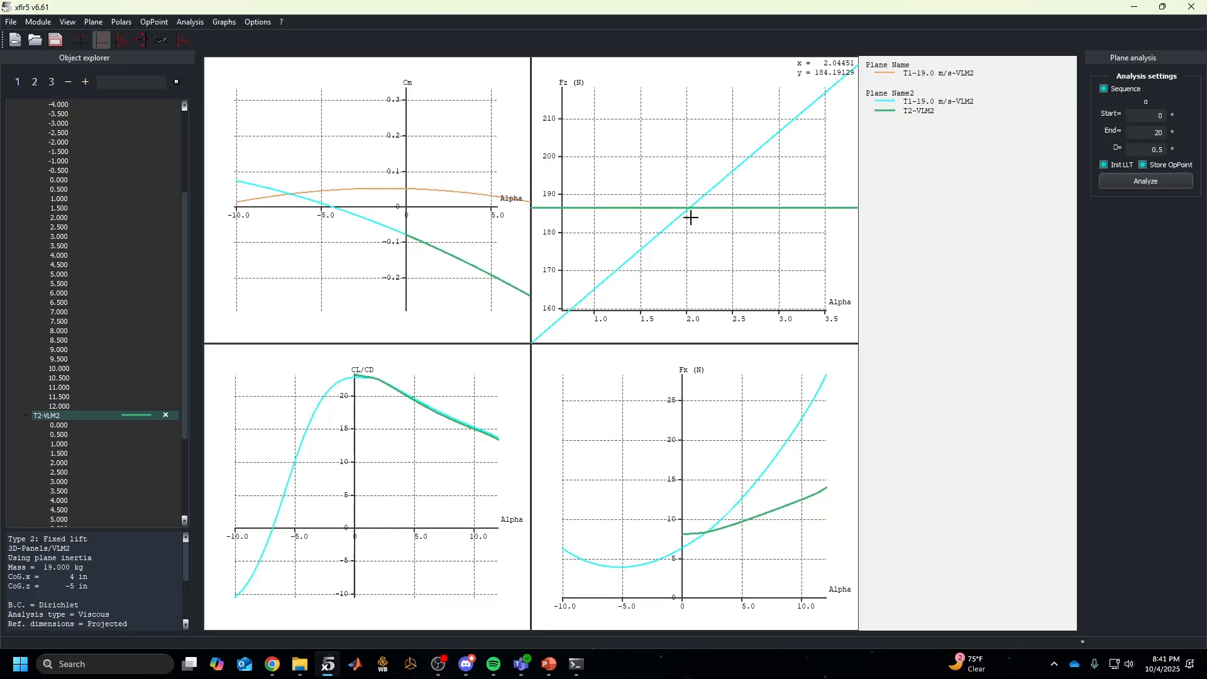
Examine the start of the T2-VLM2 fixed-lift curve near zero Alpha in the Fz graph, and reset the graph's scale
drag(663, 291, 732, 205)
scroll(576, 200, up, 5)
scroll(660, 192, up, 8)
drag(660, 196, 718, 223)
scroll(684, 220, up, 3)
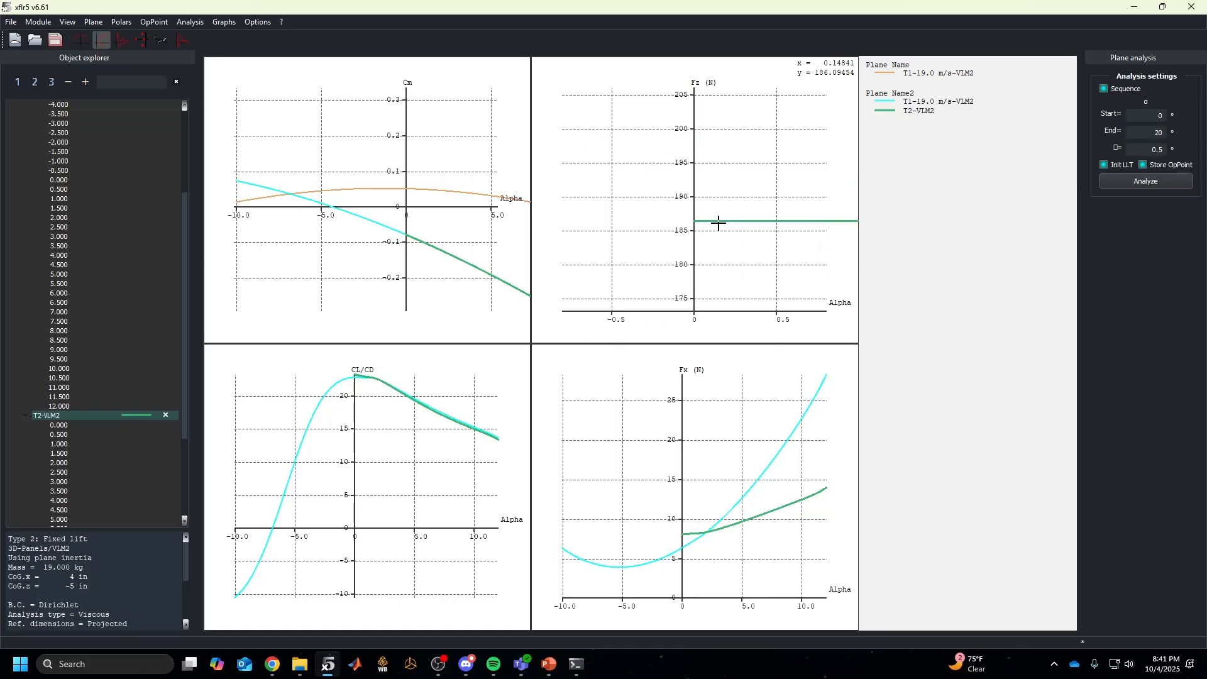
scroll(701, 243, up, 6)
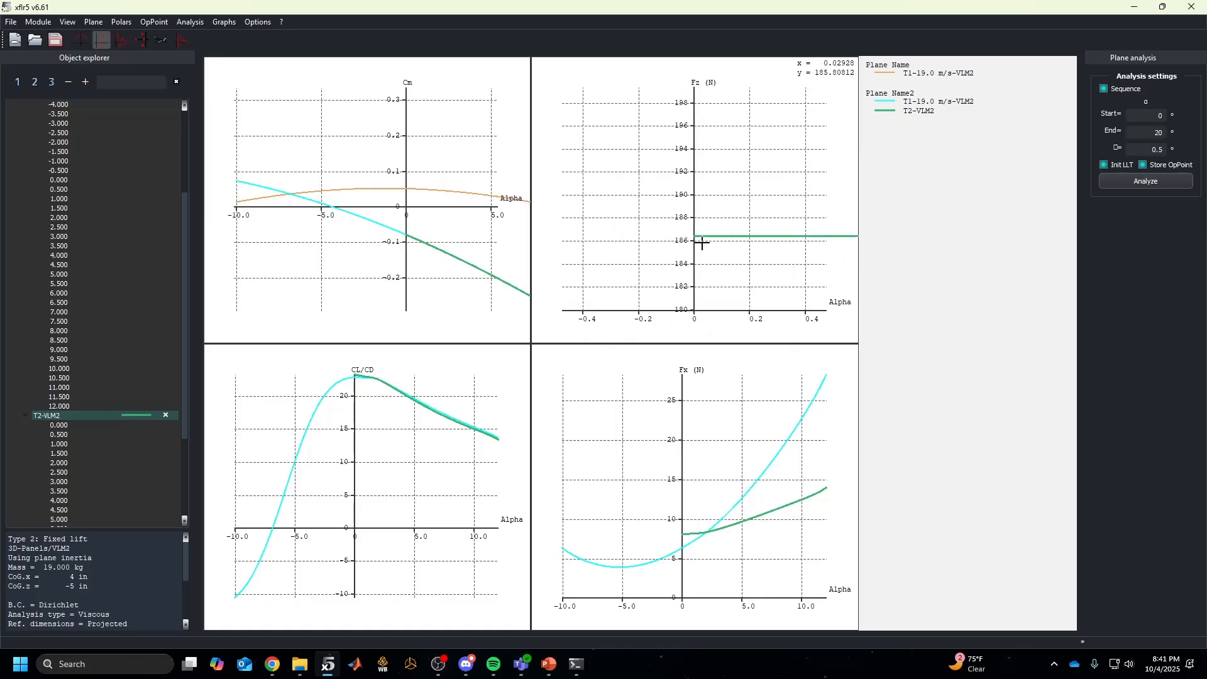
scroll(666, 251, up, 2)
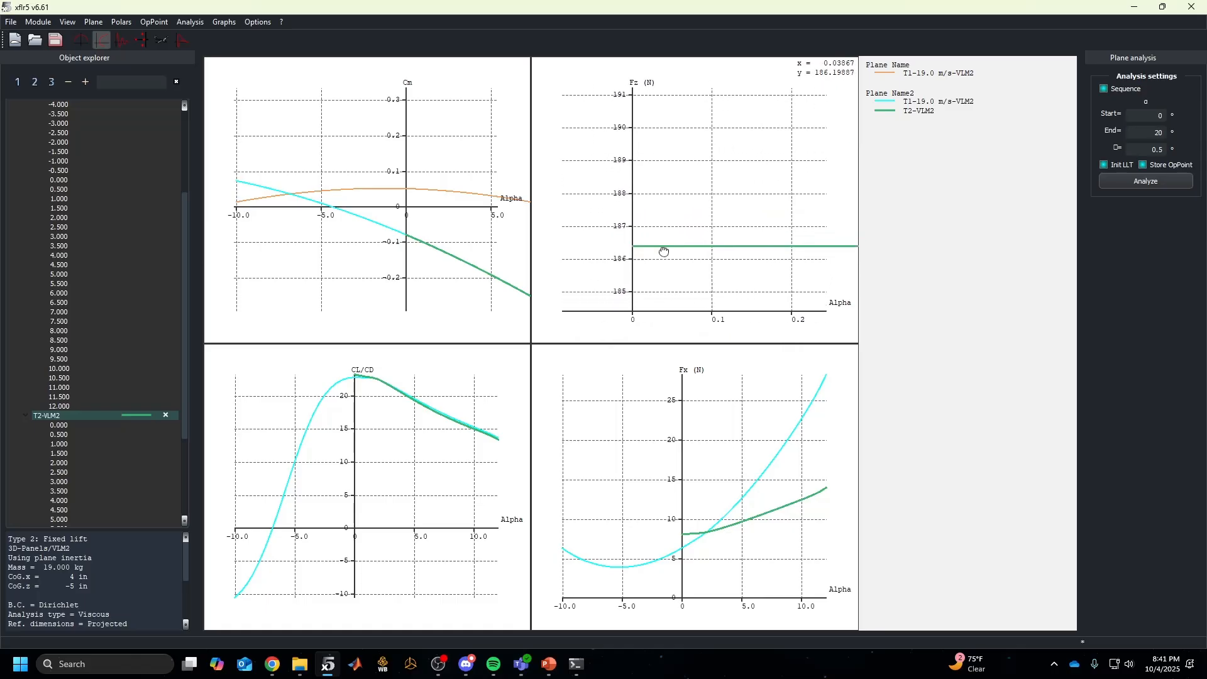
scroll(650, 242, down, 5)
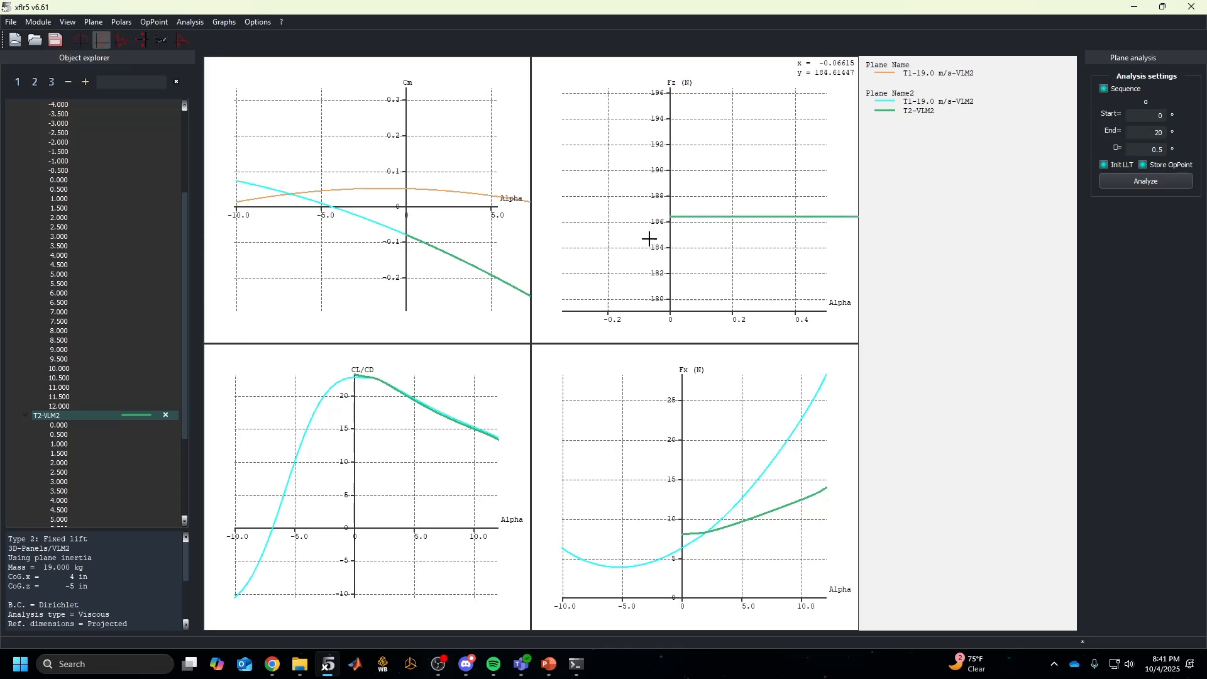
key(r)
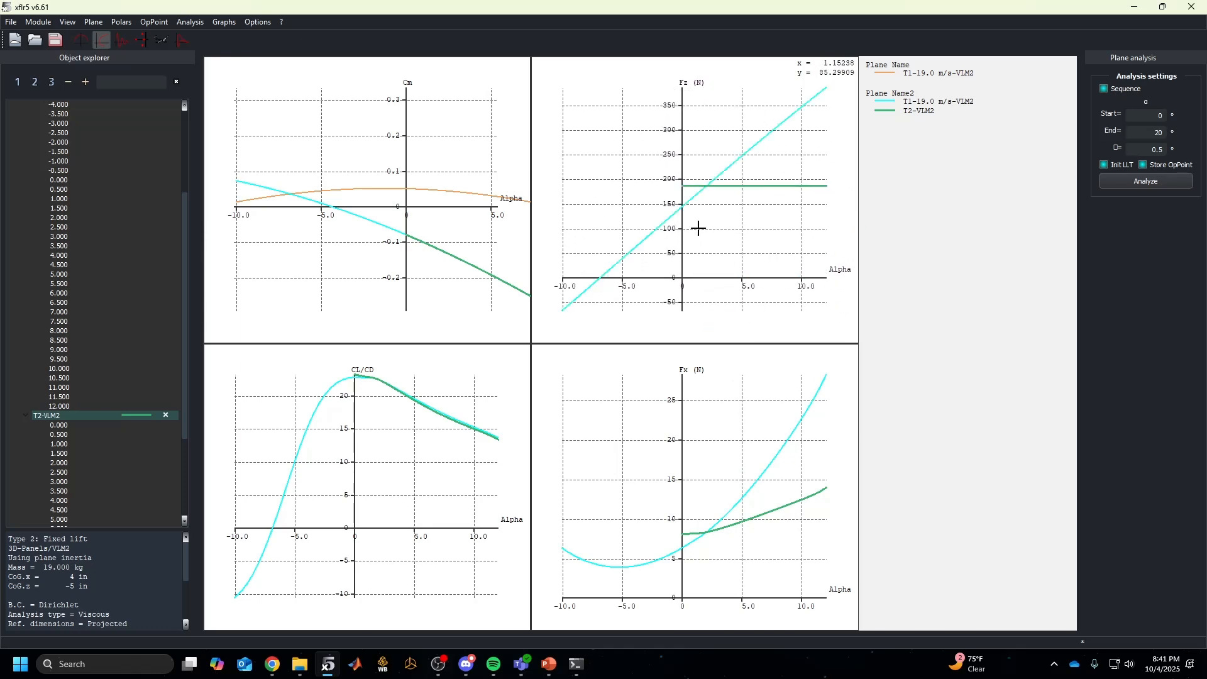
scroll(708, 192, up, 2)
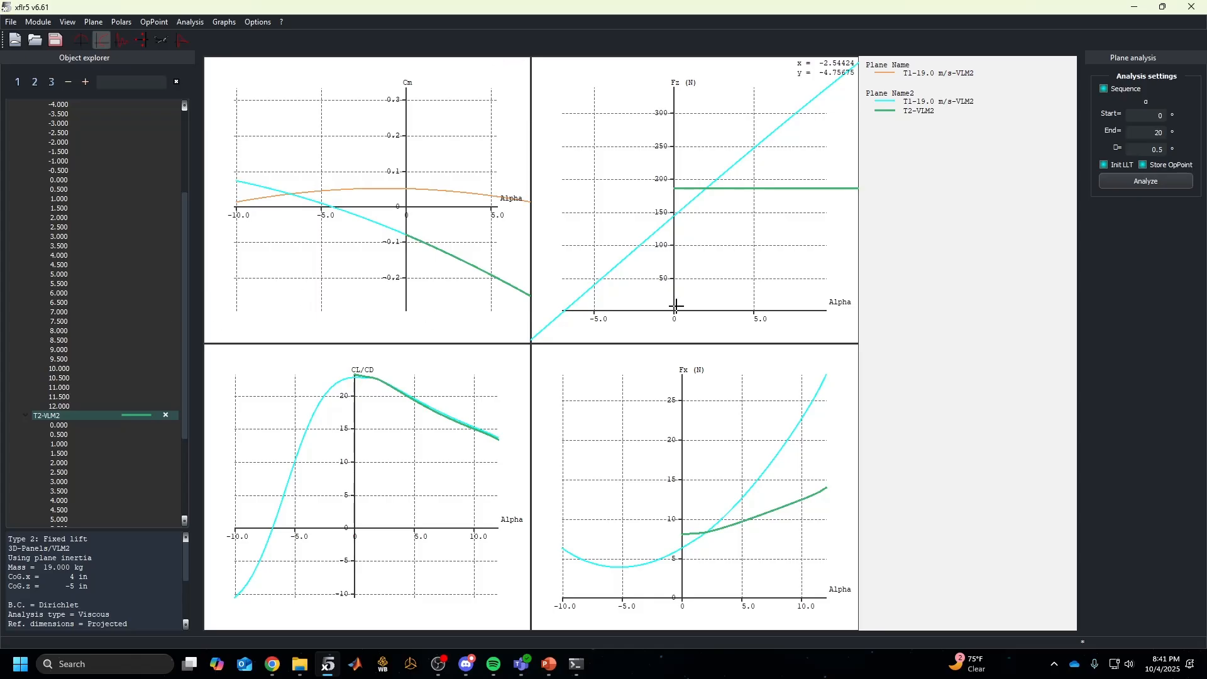
Examine where the T1-19.0 m/s-VLM2 and T2-VLM2 curves cross on the Fz graph, and reset the graph scales
scroll(719, 188, up, 5)
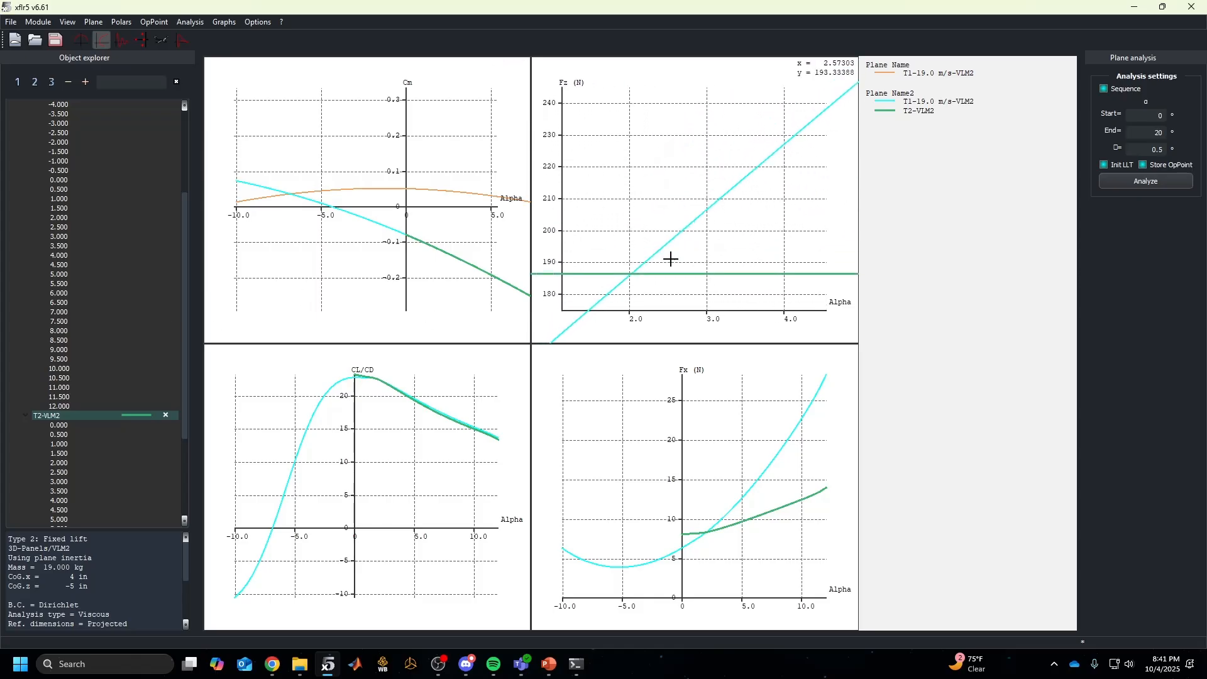
scroll(680, 259, up, 4)
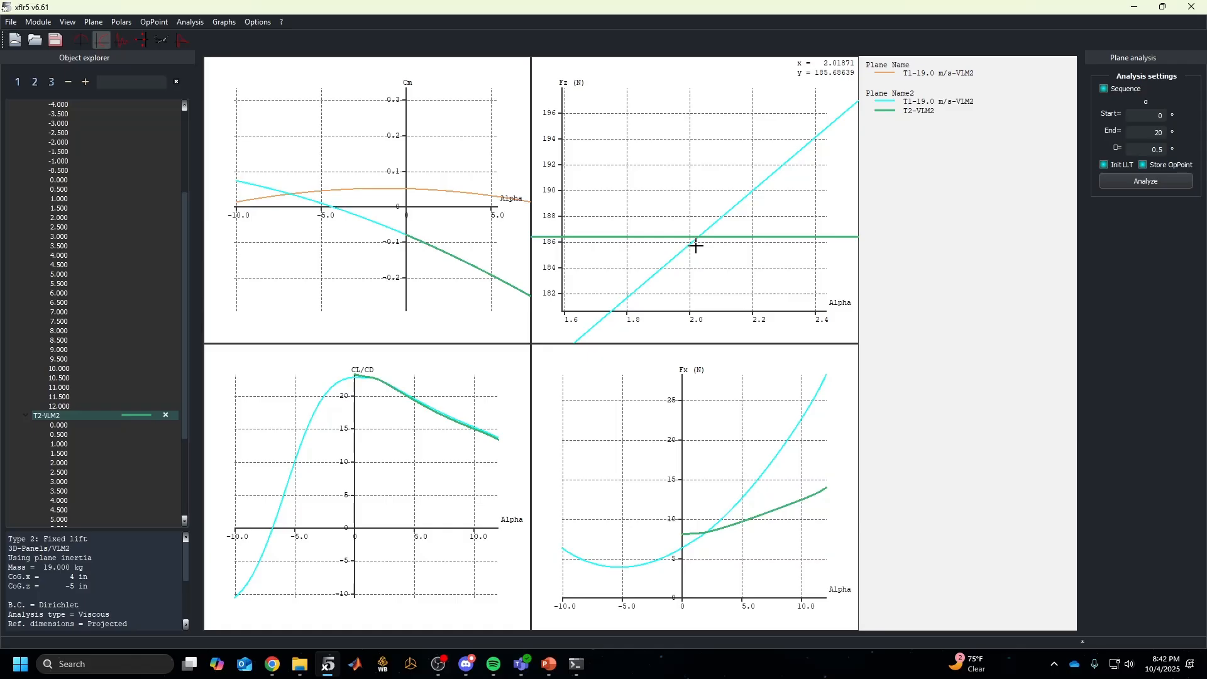
scroll(660, 254, down, 9)
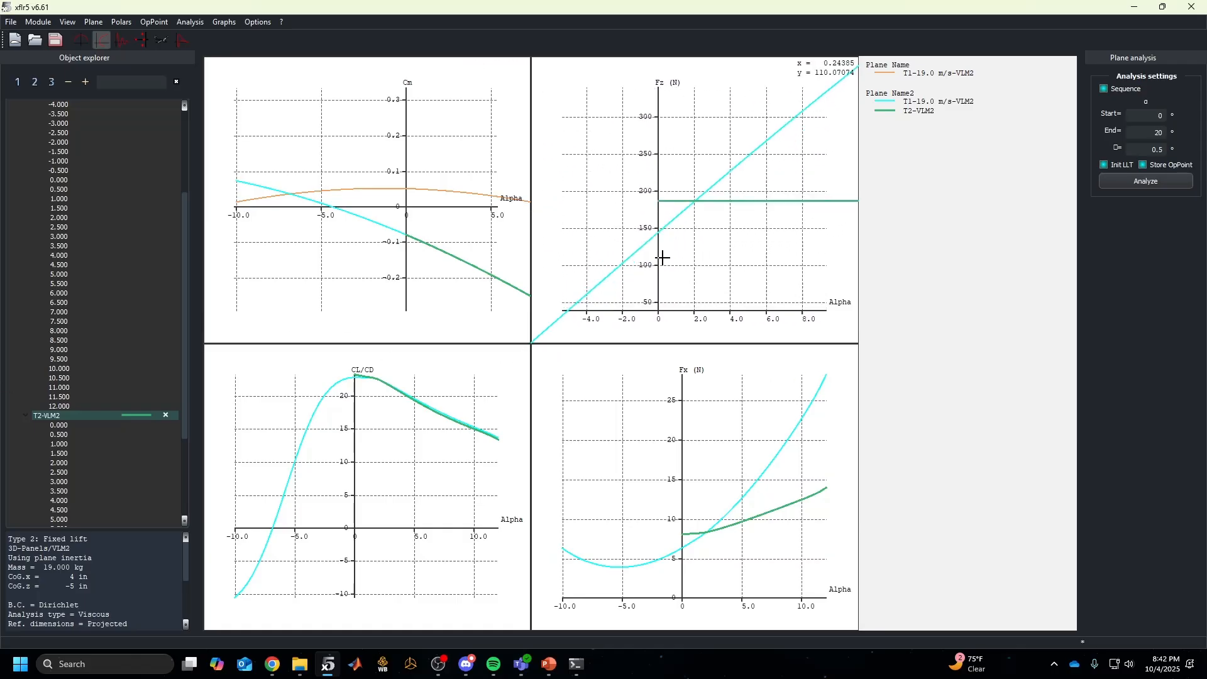
scroll(354, 289, down, 4)
key(r)
key(r)
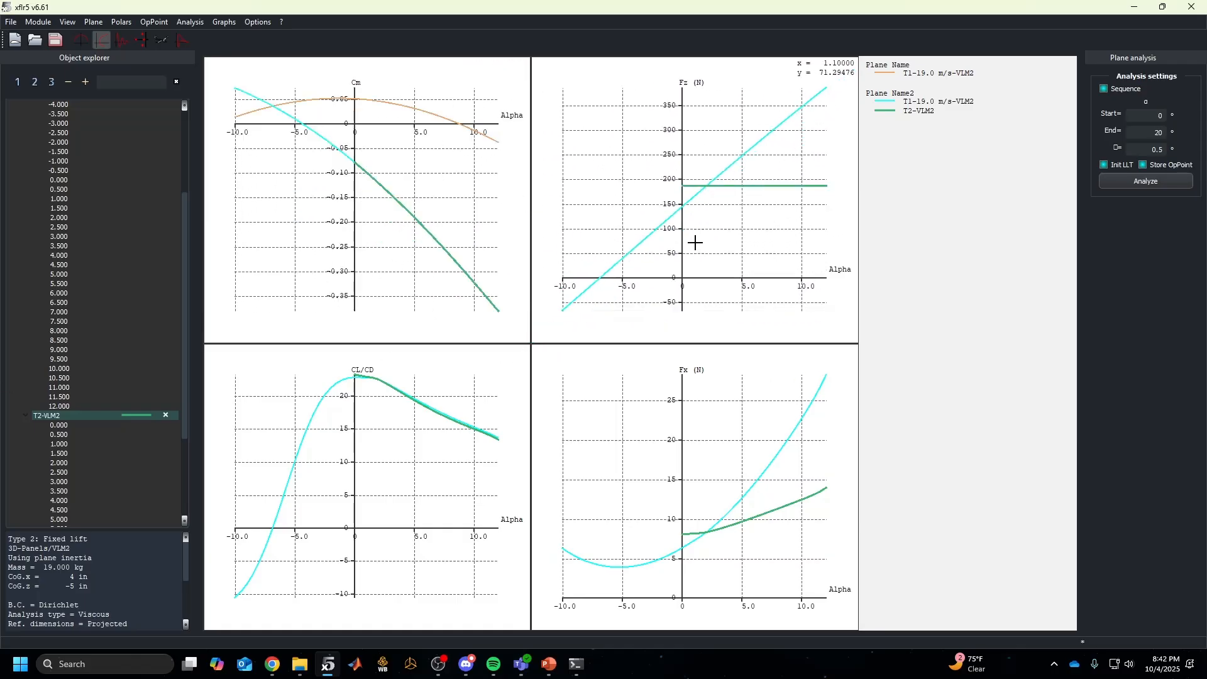
Highlight the -4.000 operating point of Plane Name2's T1-19.0 m/s-VLM2 polar and inspect its lift on the Fz graph
scroll(89, 266, up, 5)
click(61, 152)
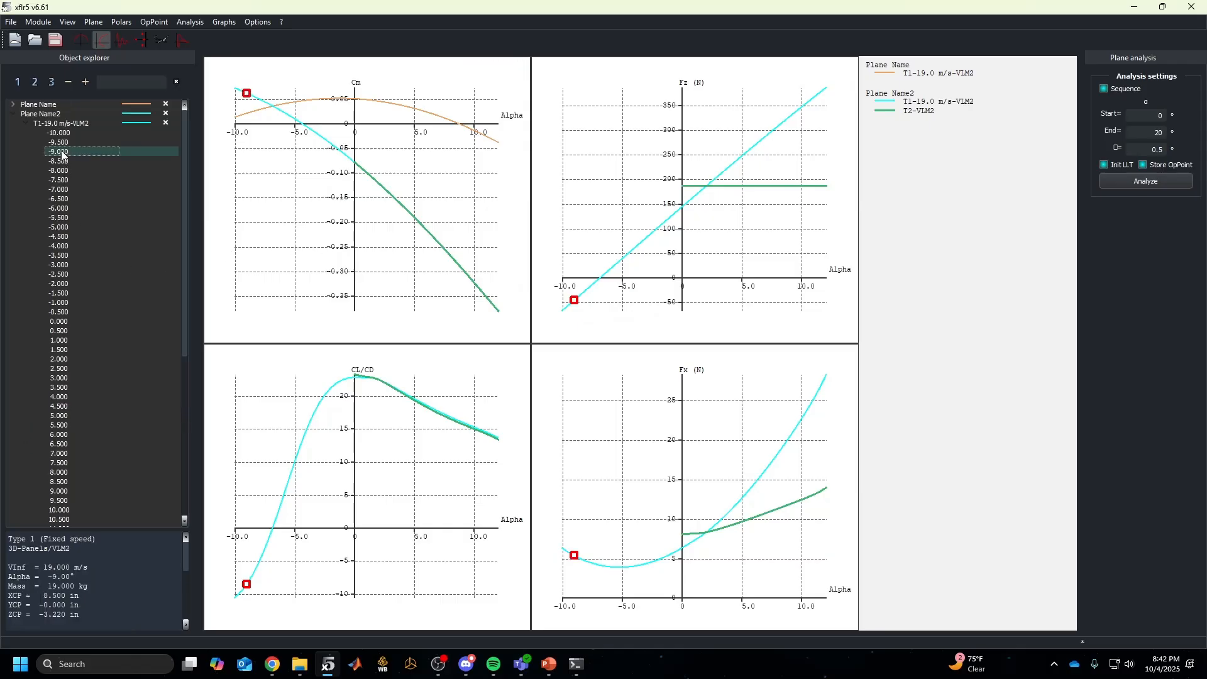
drag(61, 152, 127, 244)
click(126, 310)
scroll(606, 270, down, 2)
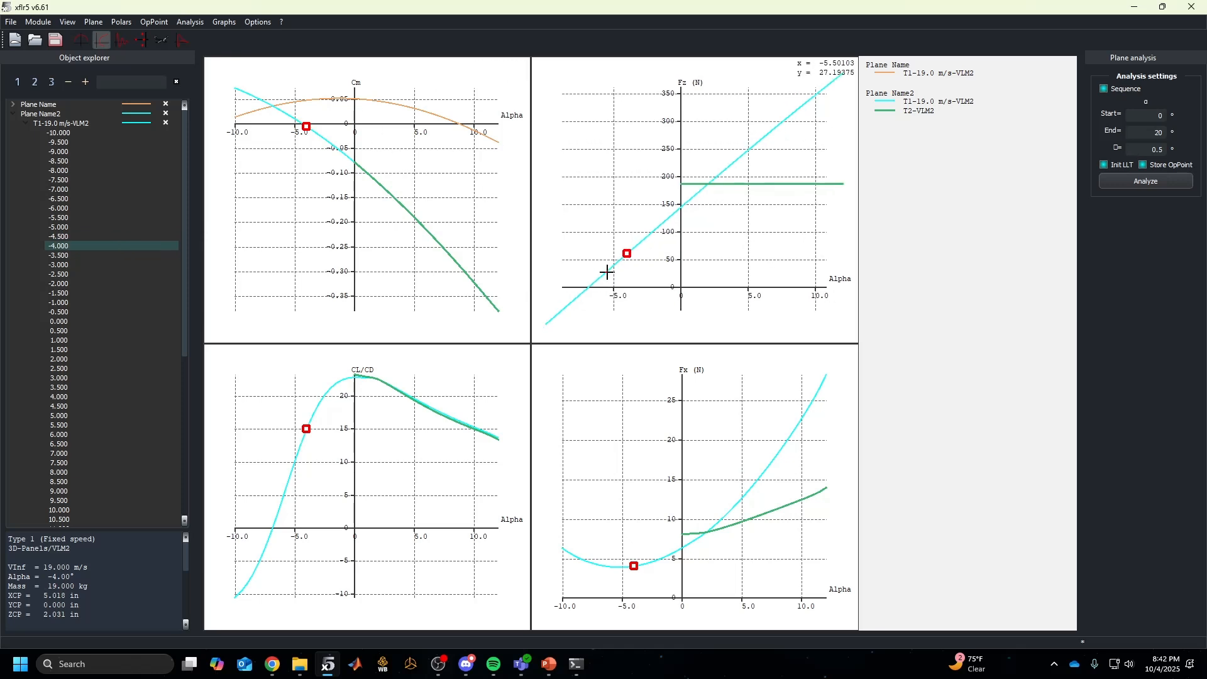
scroll(606, 270, up, 7)
scroll(650, 237, down, 13)
drag(636, 246, 723, 197)
scroll(722, 197, down, 10)
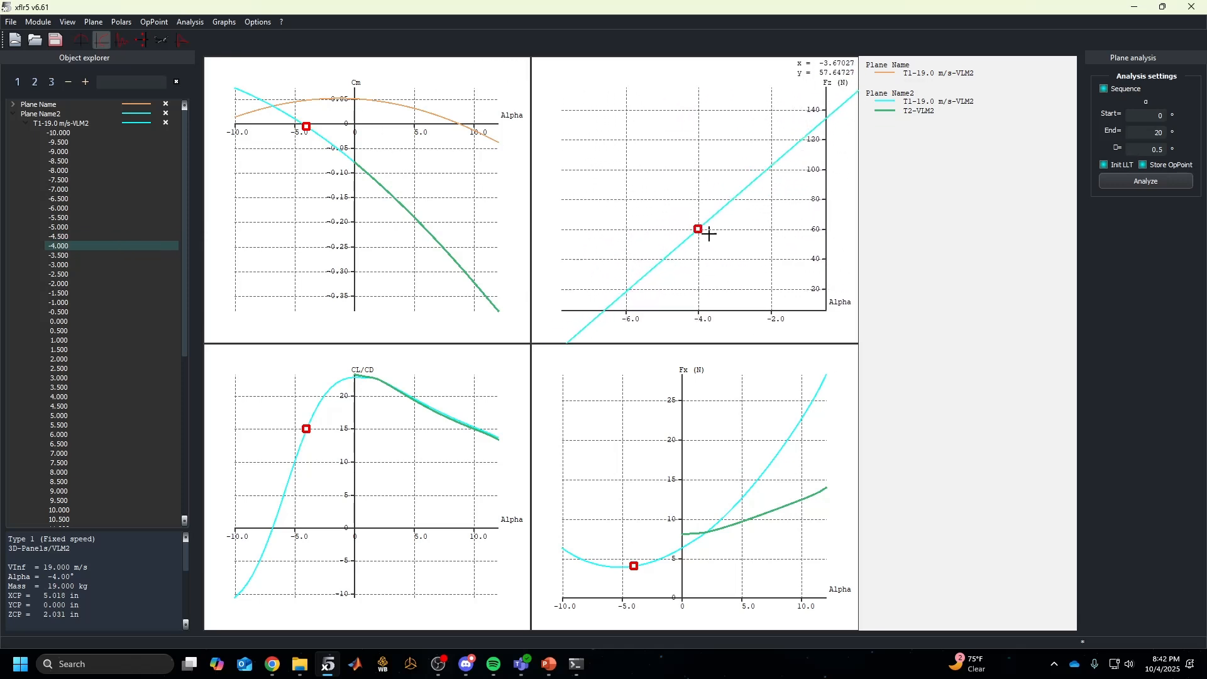
drag(722, 256, 692, 247)
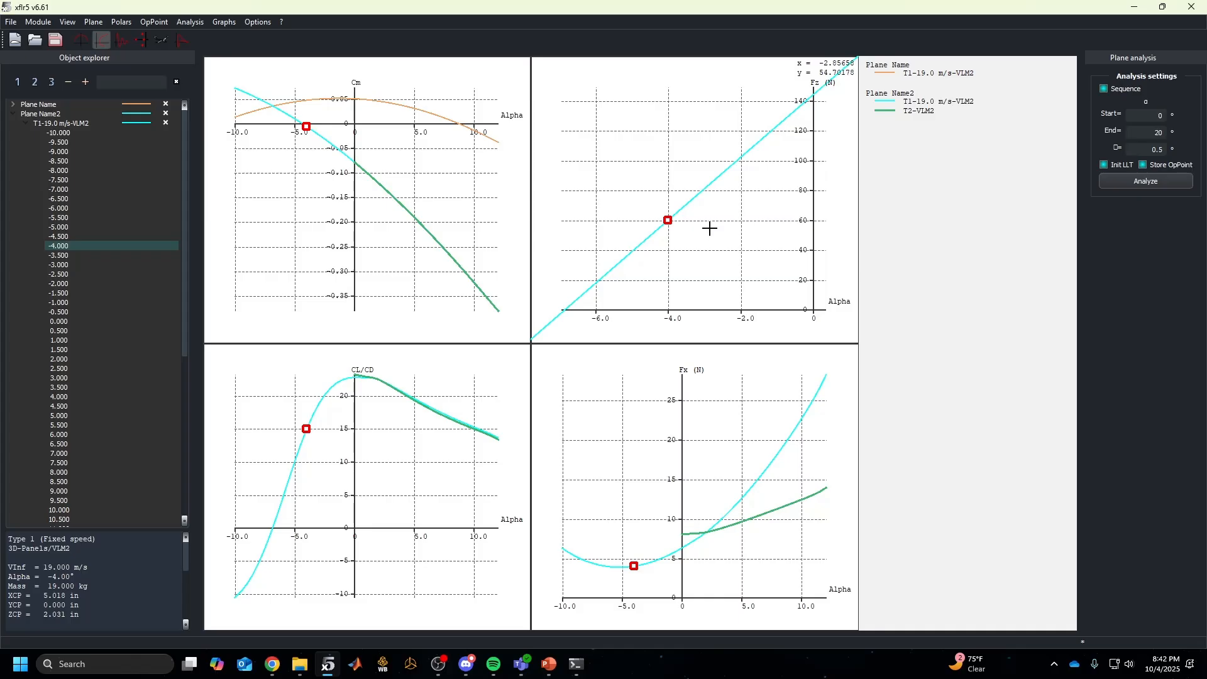
scroll(710, 229, up, 6)
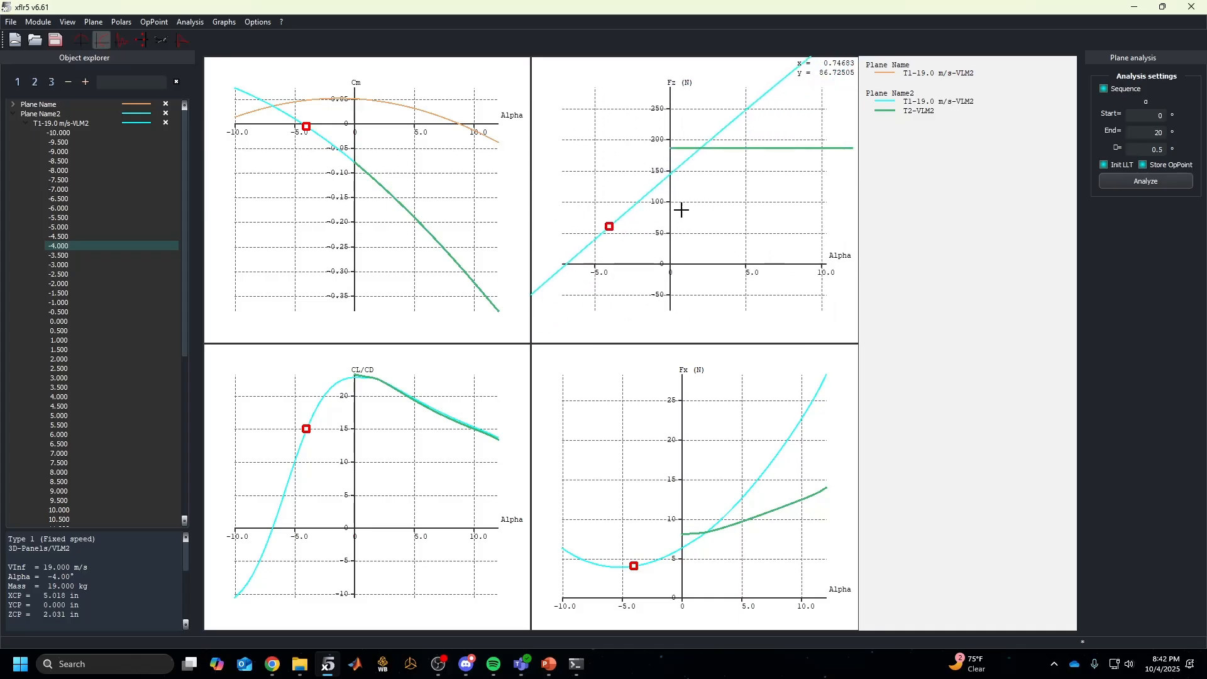
Highlight the 2.000 operating point of the T1-19.0 m/s-VLM2 polar and inspect its pitching moment on the Cm graph
drag(94, 293, 84, 357)
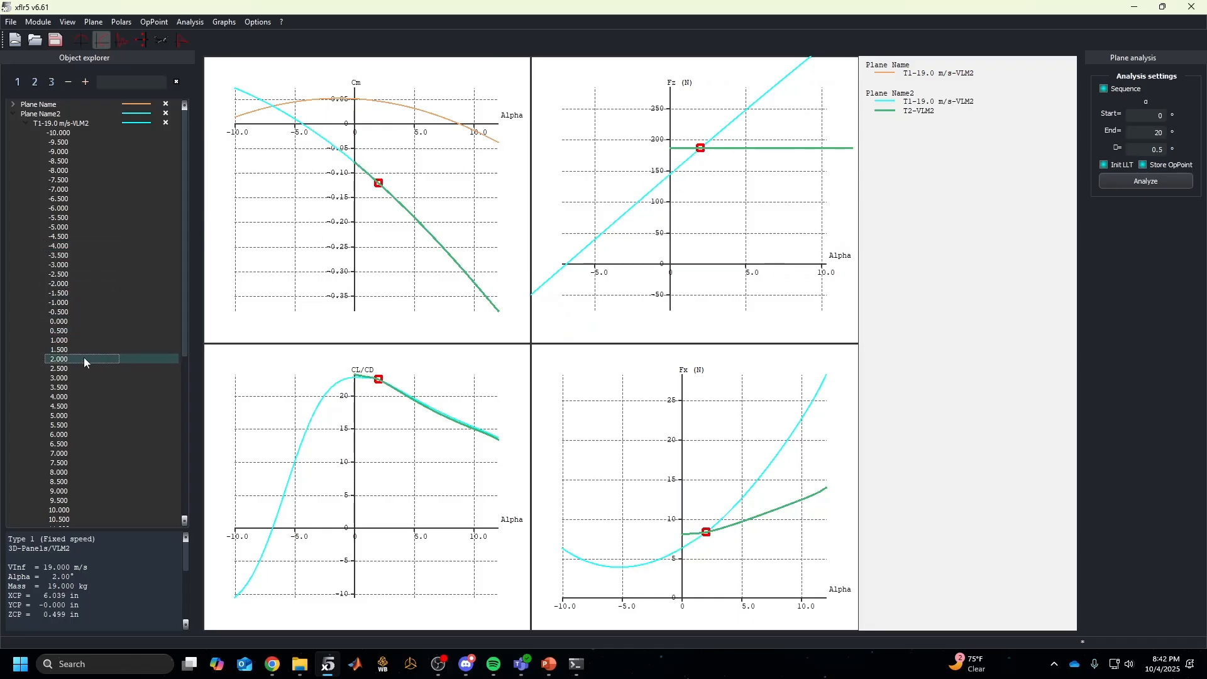
scroll(433, 188, up, 4)
scroll(393, 181, down, 5)
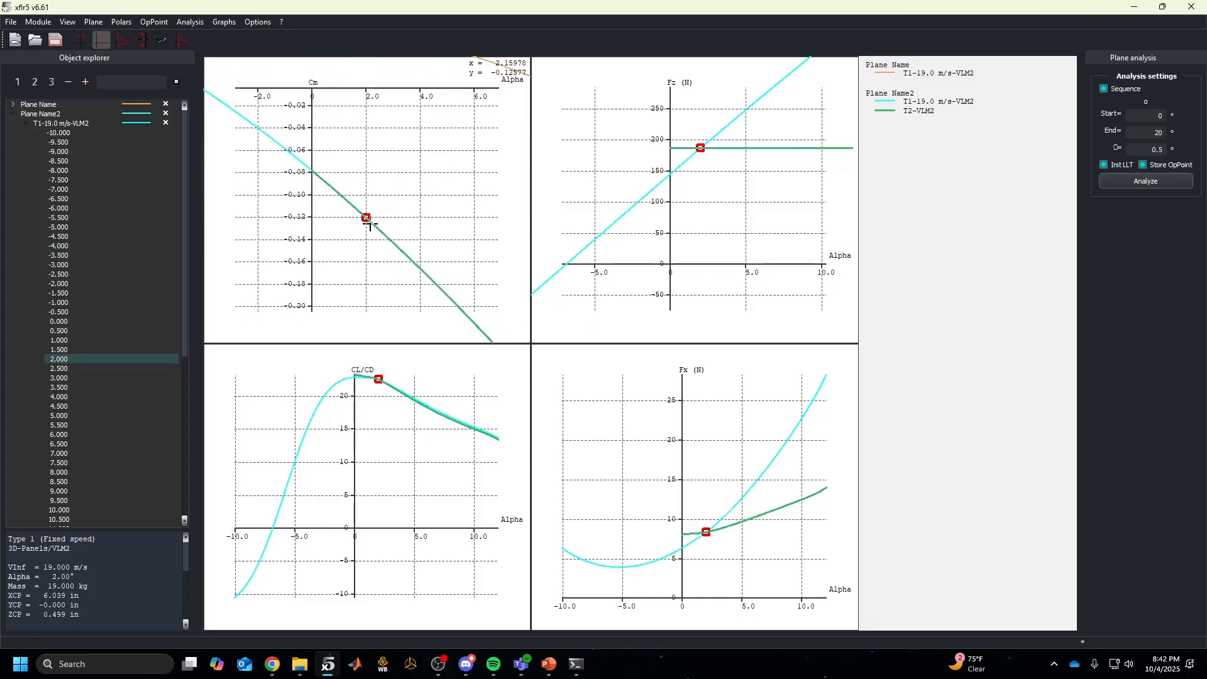
scroll(345, 208, up, 3)
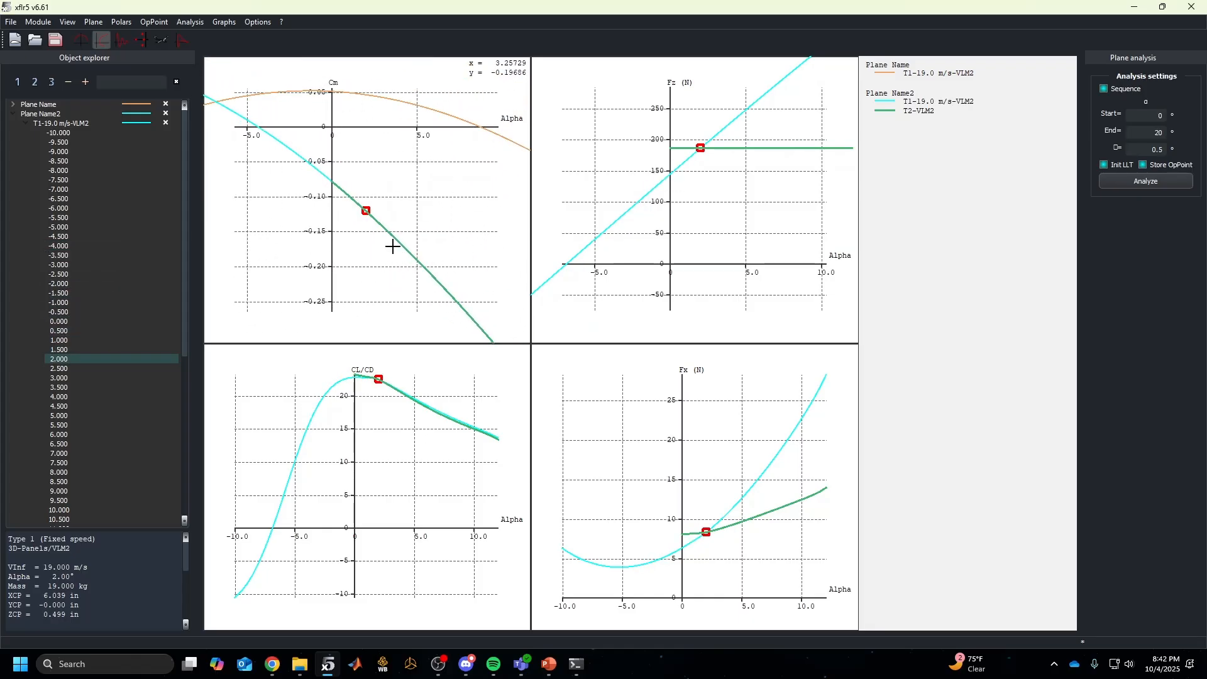
scroll(342, 210, up, 2)
scroll(347, 211, up, 3)
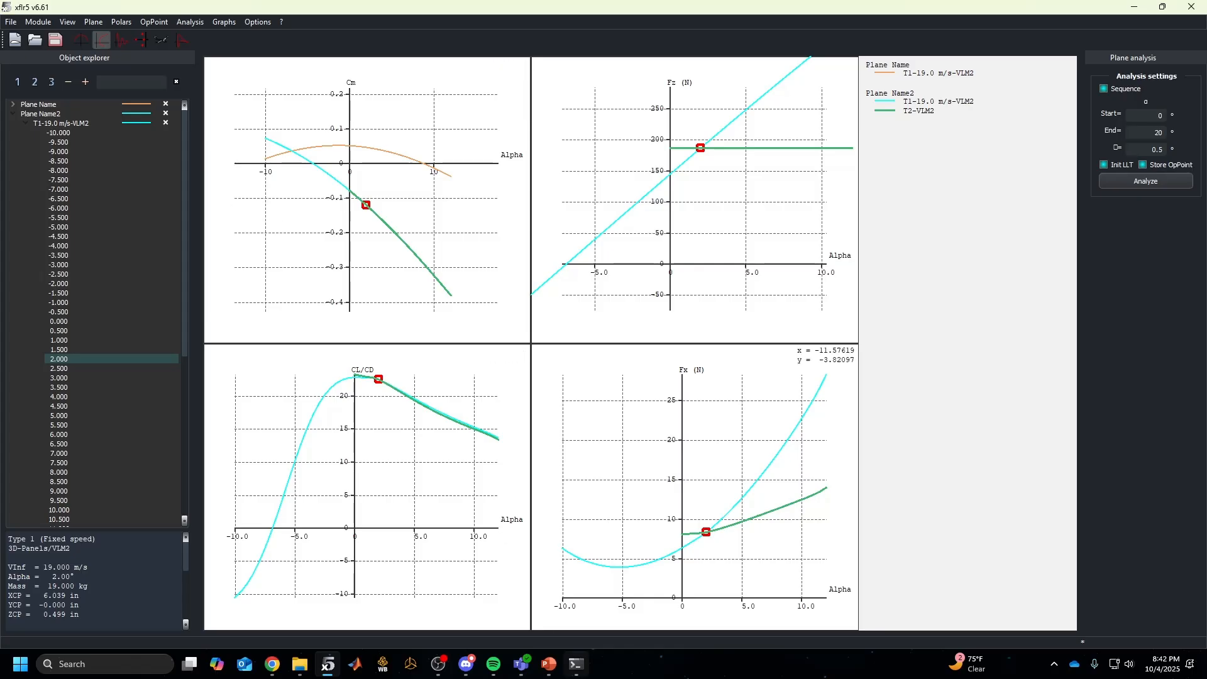
Switch to the PowerPoint deck, review slide 70 on the effect of elevator position, and return to xflr5
click(549, 664)
scroll(49, 408, down, 10)
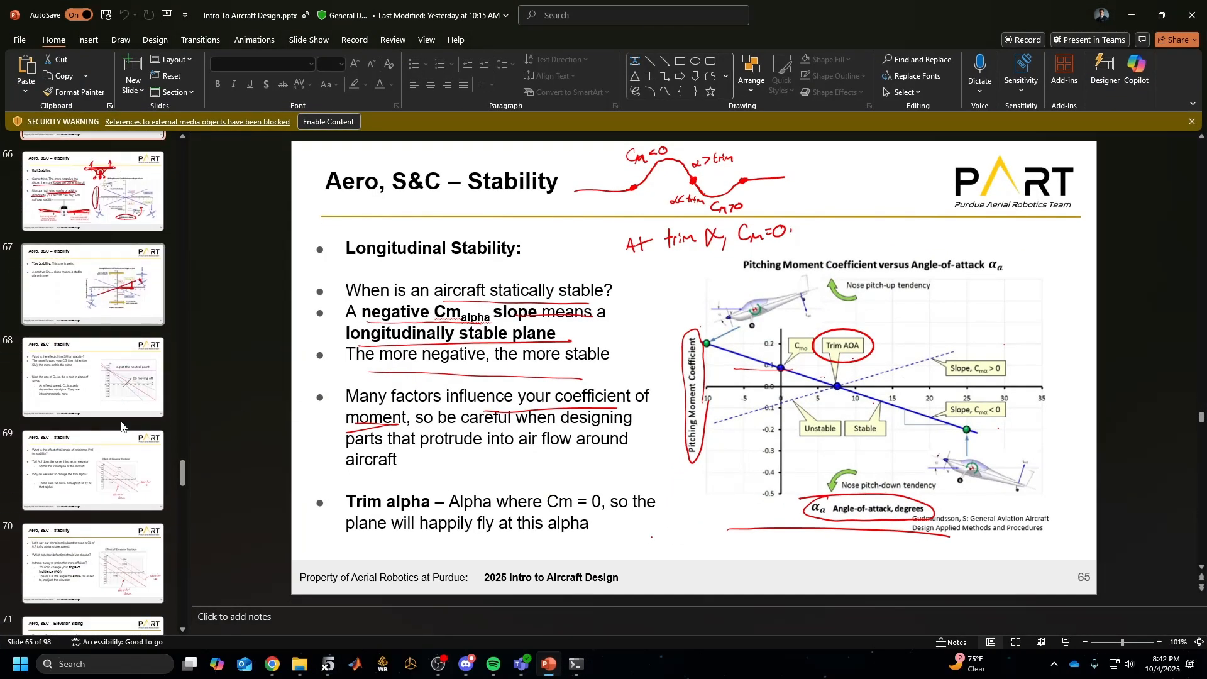
click(113, 346)
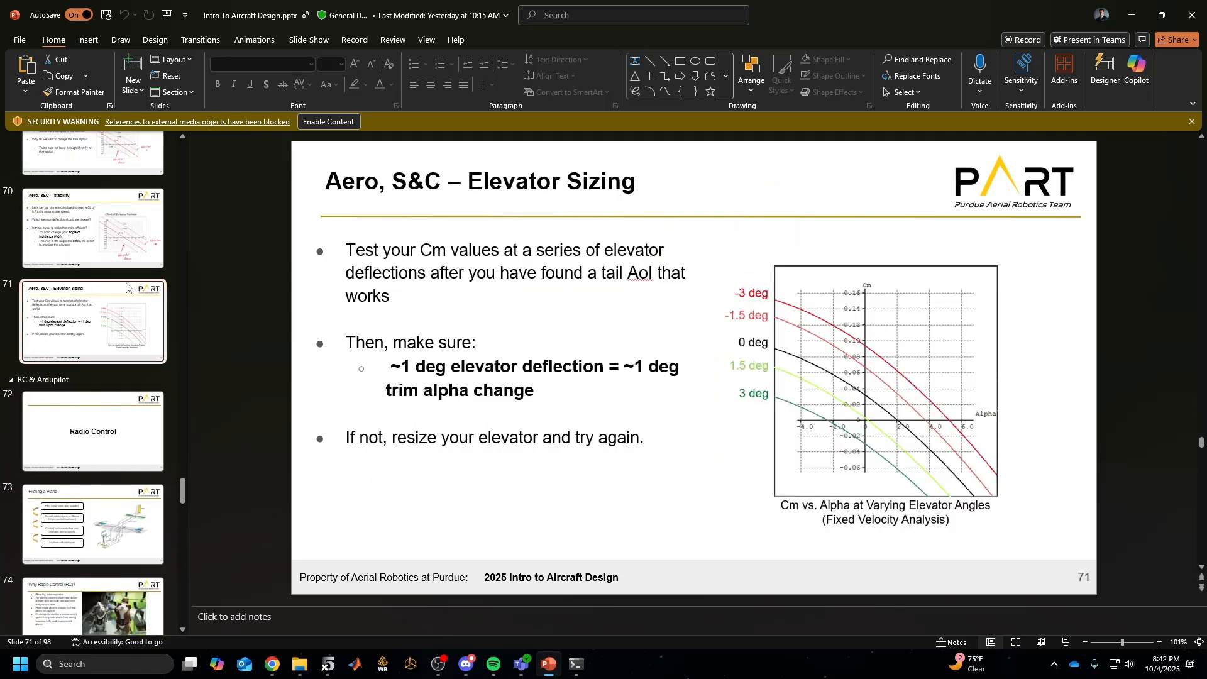
click(126, 251)
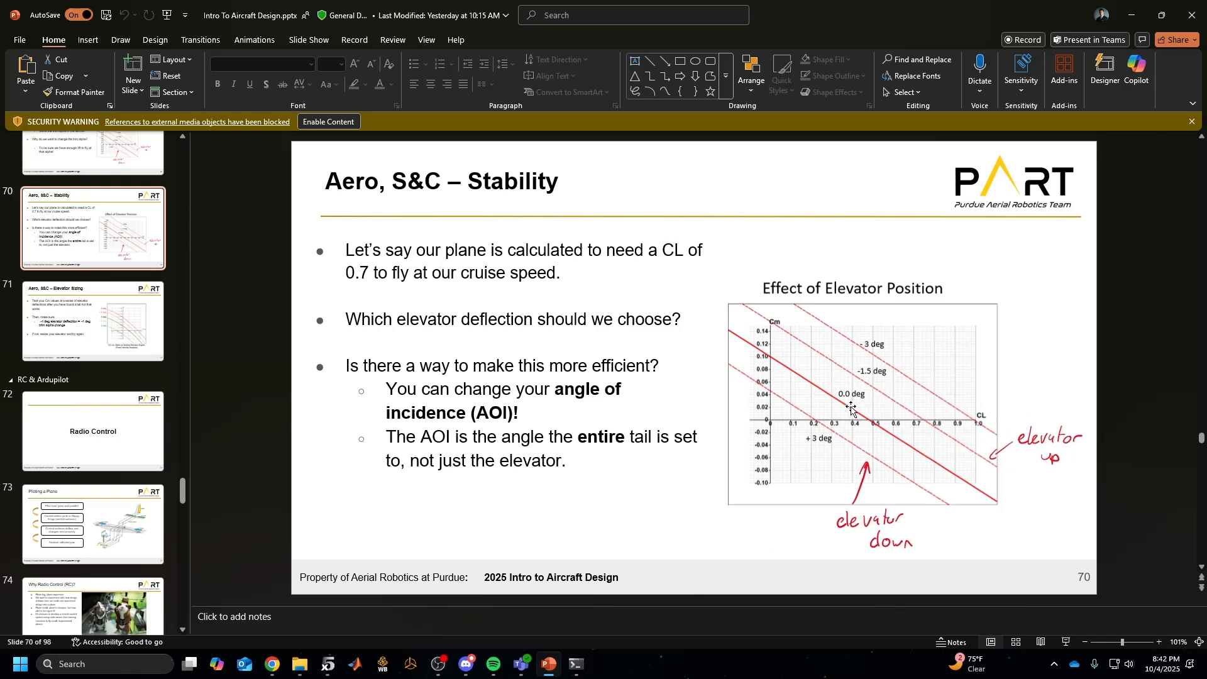
click(1131, 15)
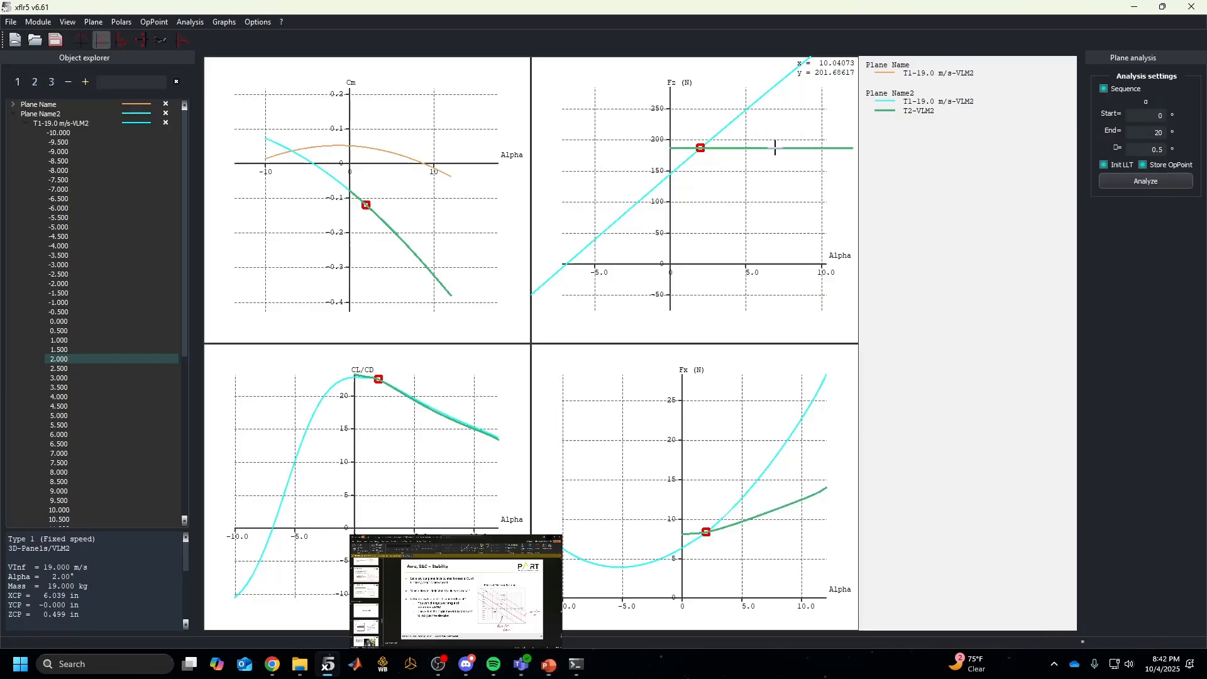
Display the plane in the 3D view and inspect the wing and tail from several angles
click(162, 40)
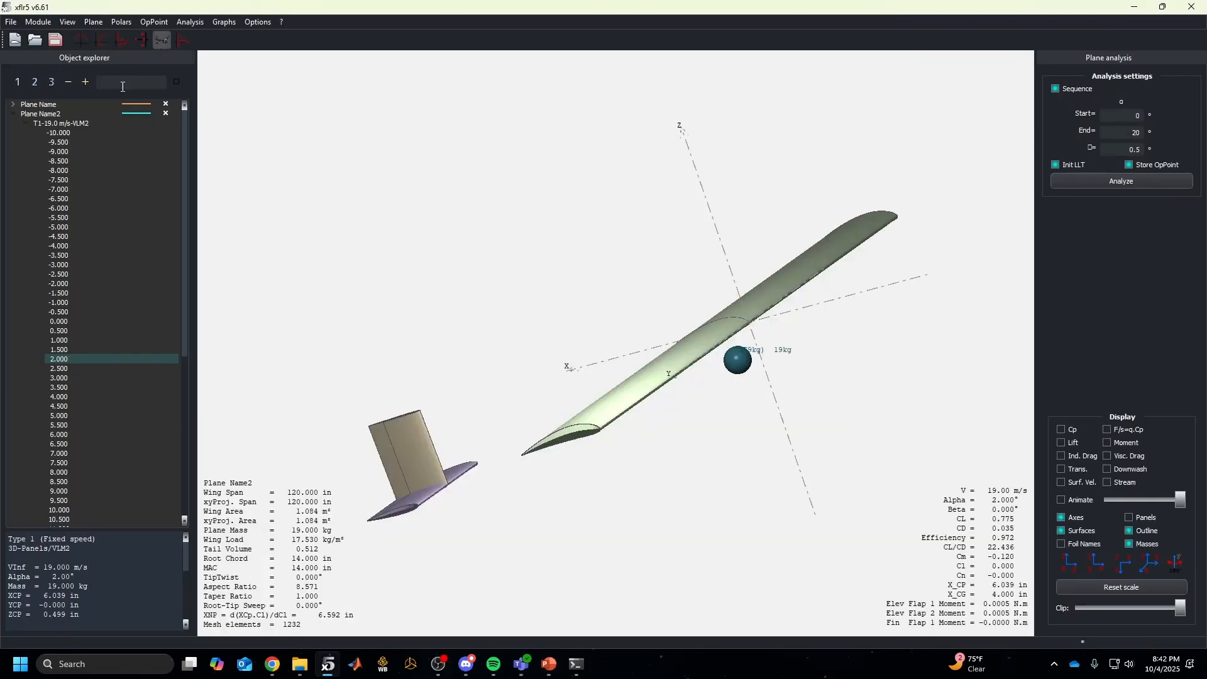
drag(582, 404, 654, 515)
drag(638, 447, 811, 496)
click(1125, 563)
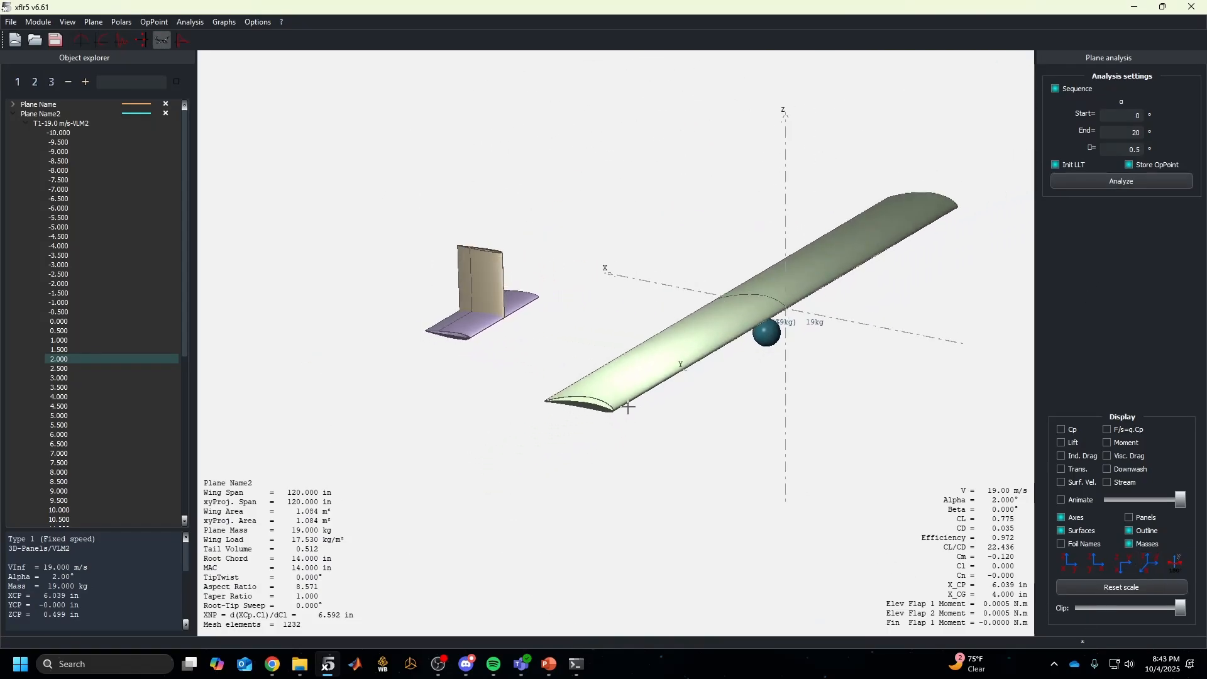
Set the elevator tilt angle of Plane Name2 to -2° and save the change, erasing the plane's existing results
click(13, 114)
right_click(44, 114)
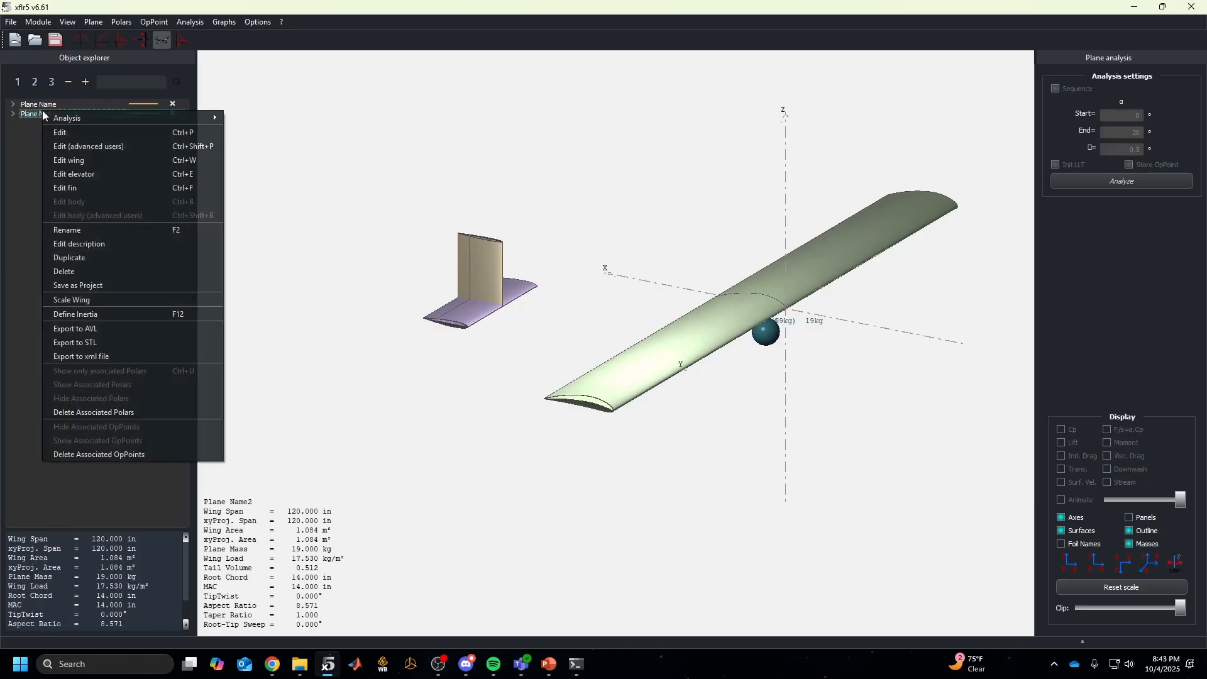
click(79, 137)
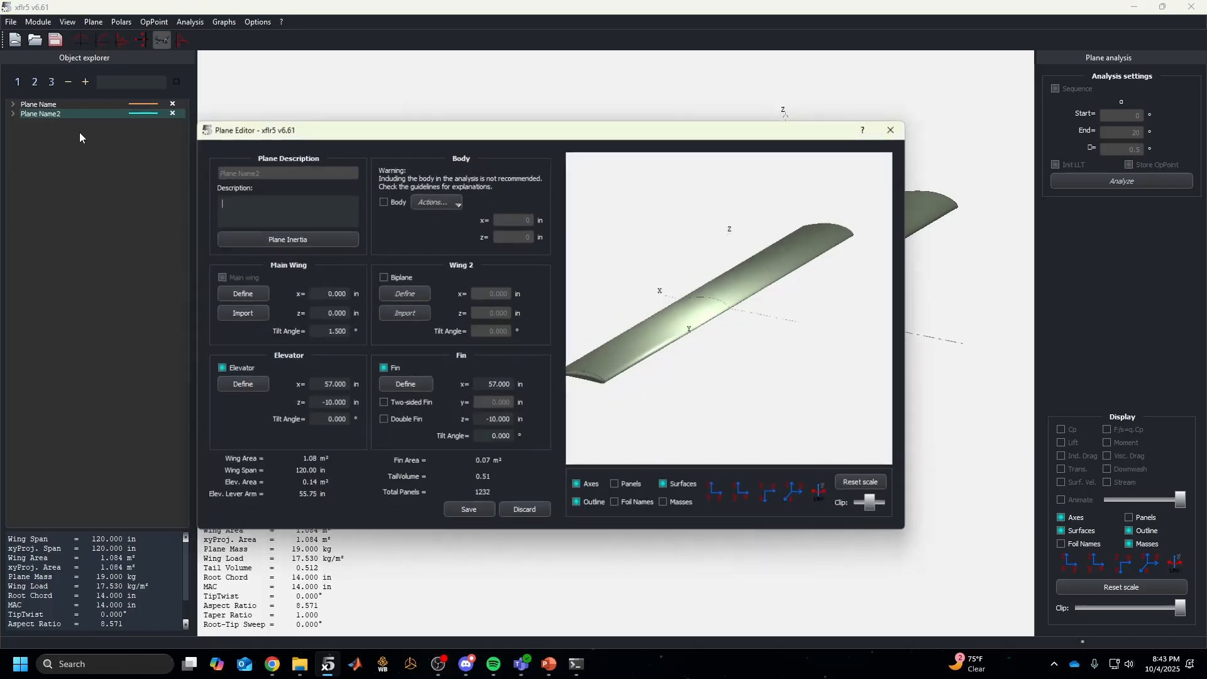
click(315, 424)
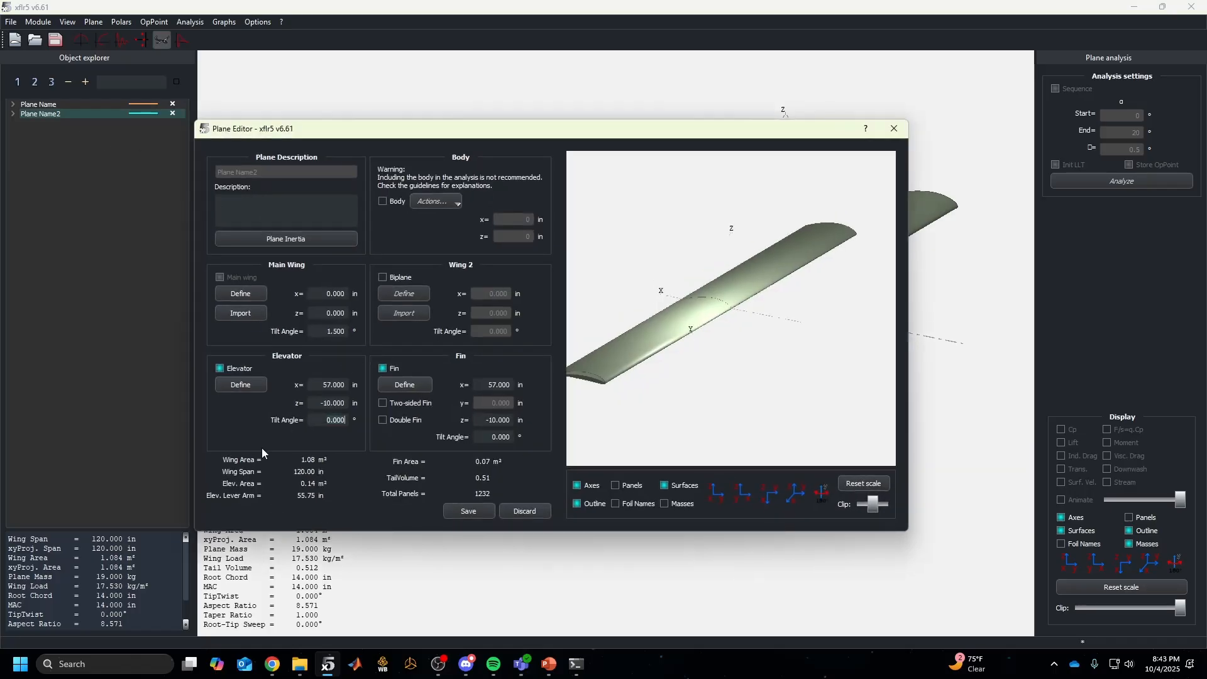
text(-2)
click(321, 405)
click(488, 513)
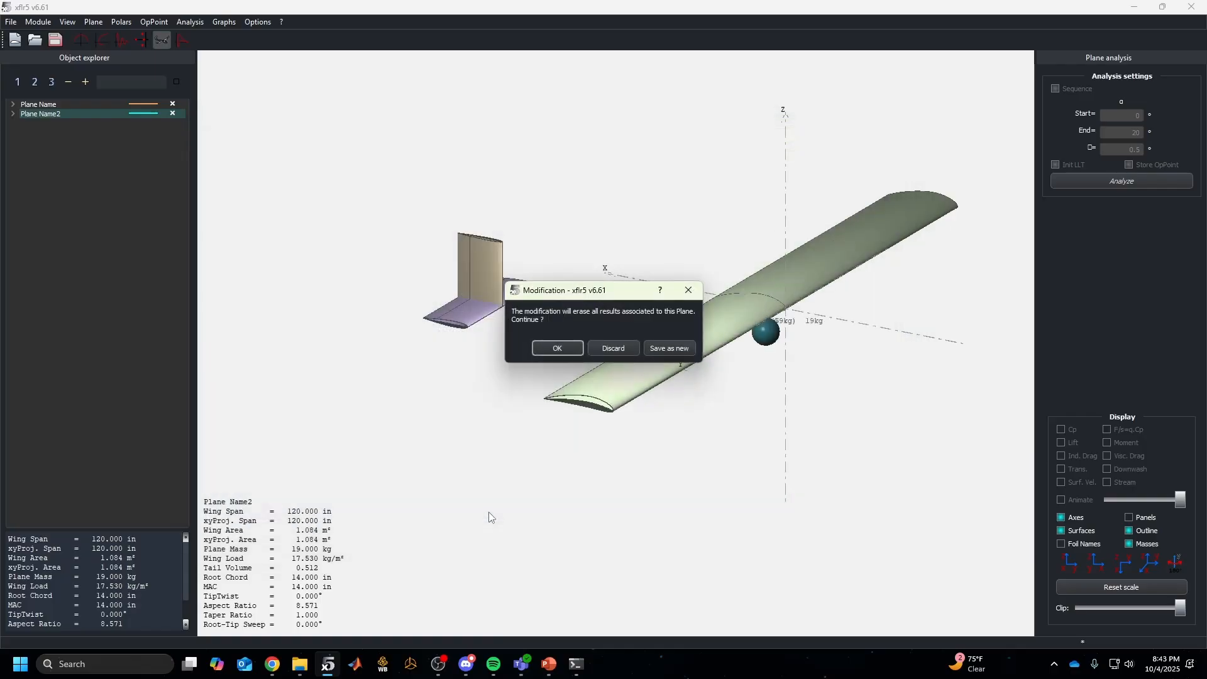
click(553, 349)
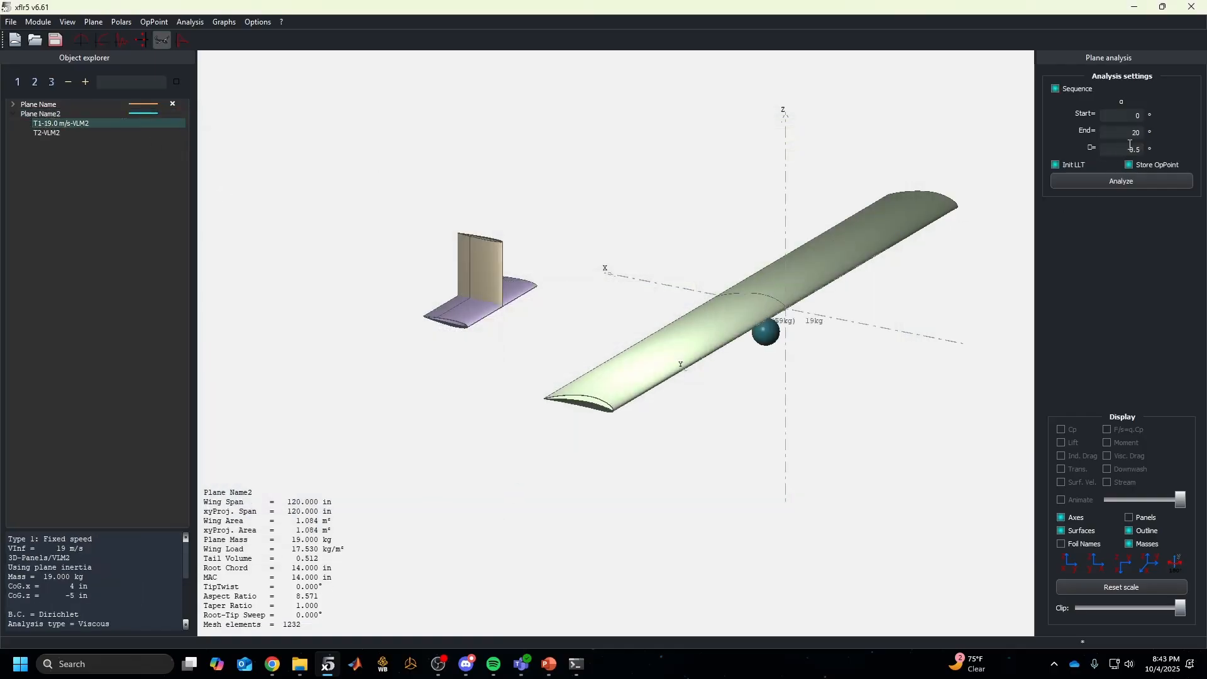
Run the T1-19.0 m/s-VLM2 analysis from 0 to 20° and from 0 to -10° in 0.5° increments
click(1124, 180)
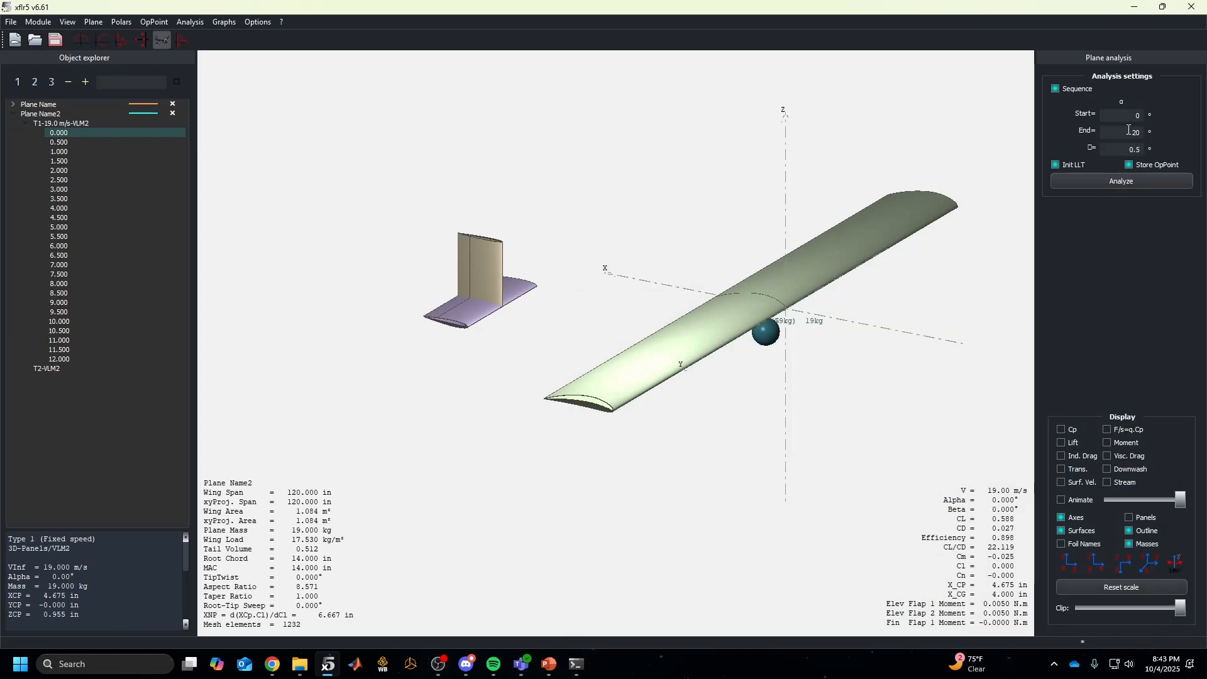
text(-10)
click(1132, 181)
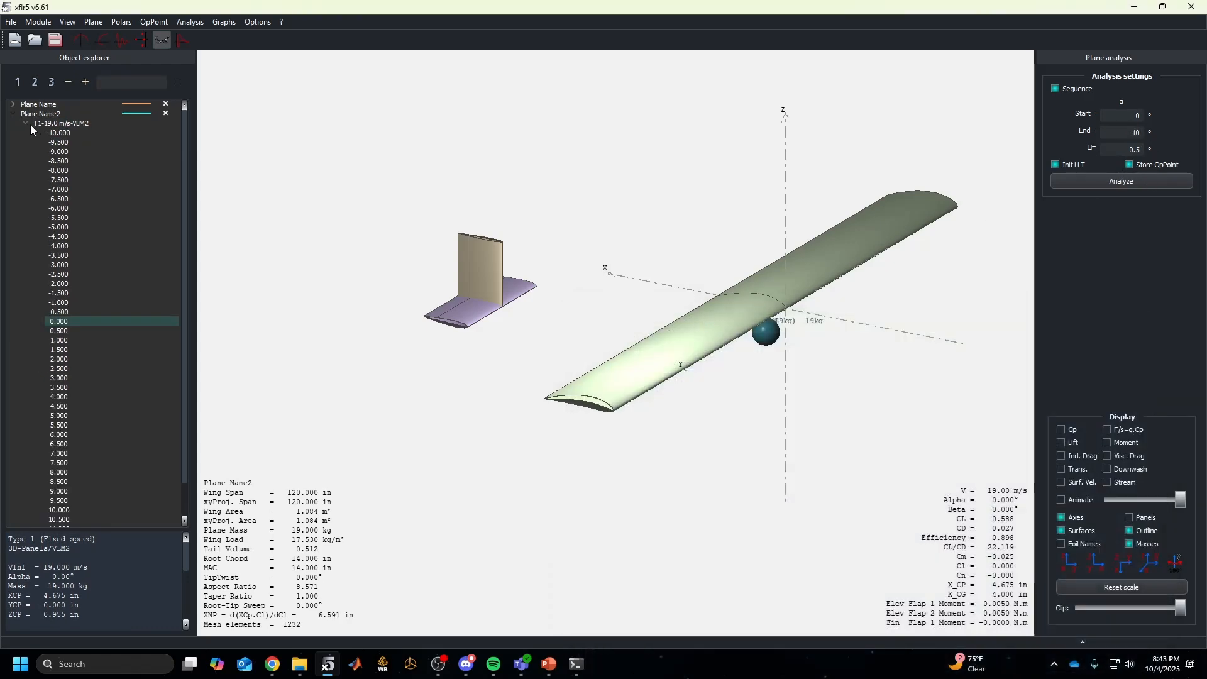
Run the T2-VLM2 fixed-lift analysis over a sequence from 0 to 20° in 0.5° increments
click(26, 124)
click(44, 133)
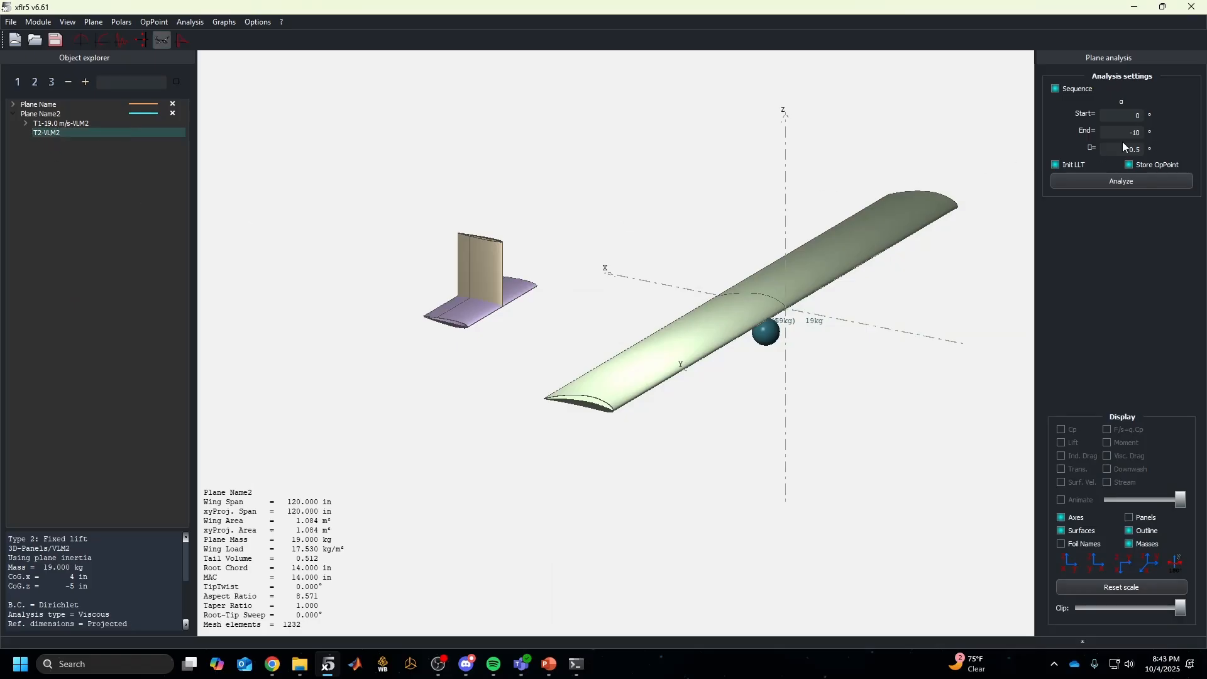
key(BackSpace)
key(BackSpace)
key(BackSpace)
text(20)
click(1133, 180)
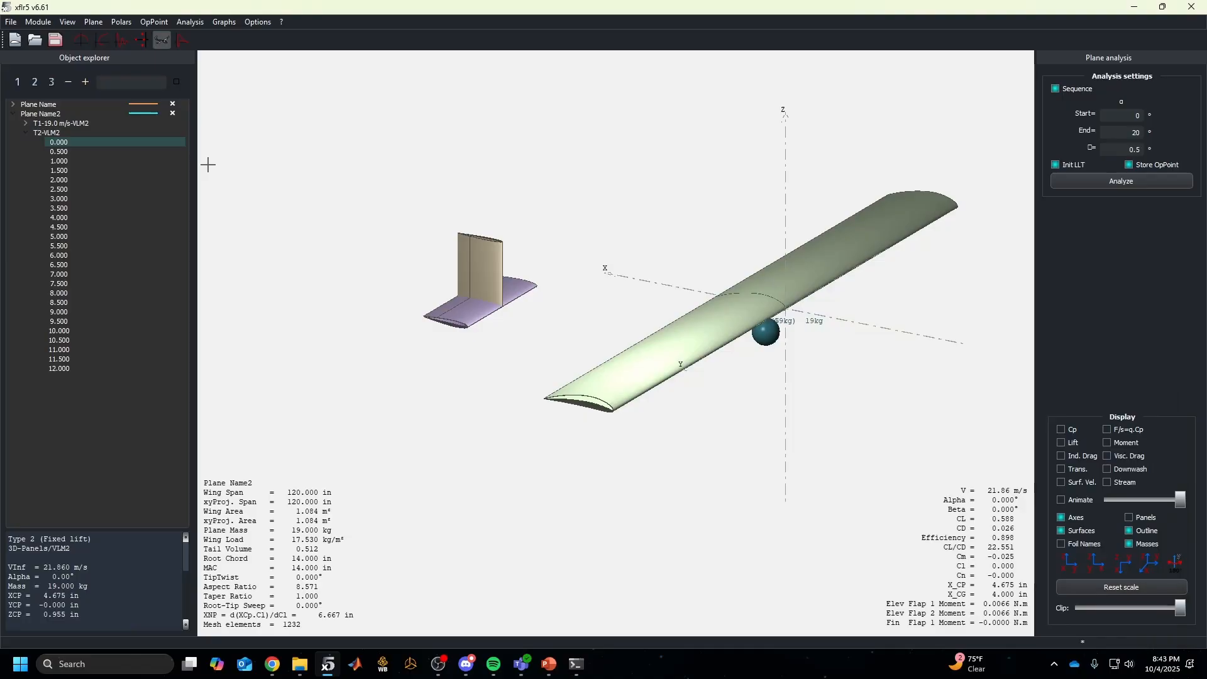
Highlight the 2.000 operating point of T2-VLM2 on the polar graphs and inspect the new Cm curve around zero moment
click(81, 370)
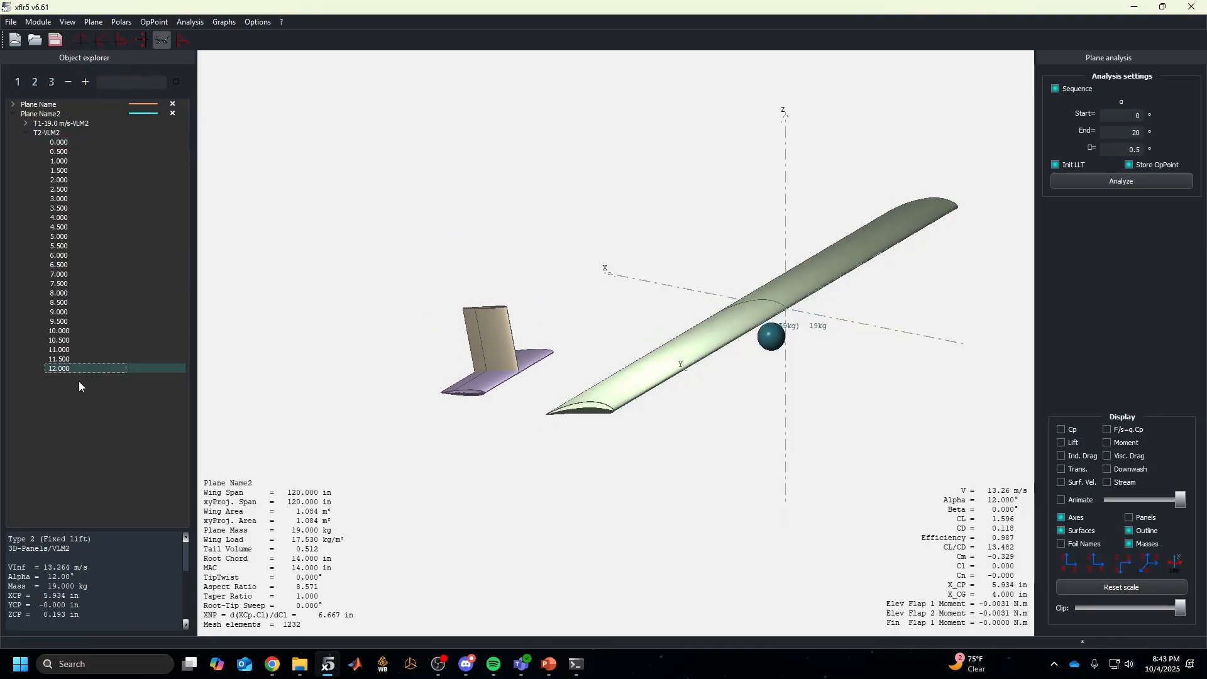
click(84, 181)
click(102, 40)
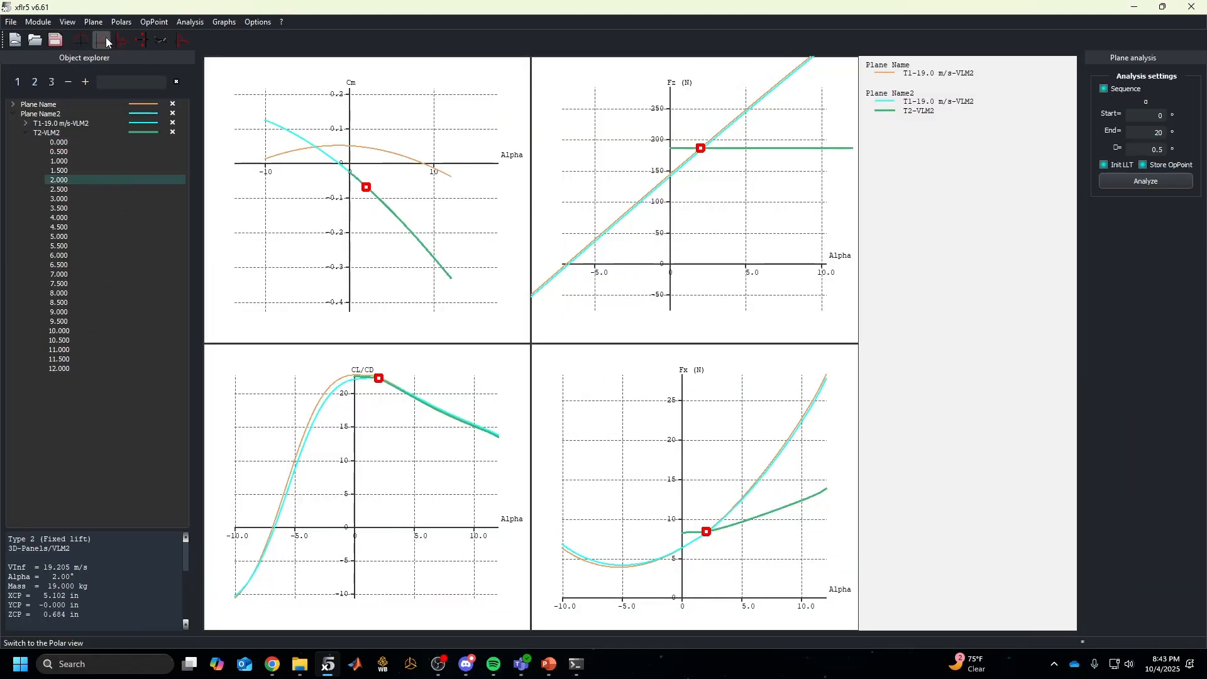
scroll(292, 171, up, 15)
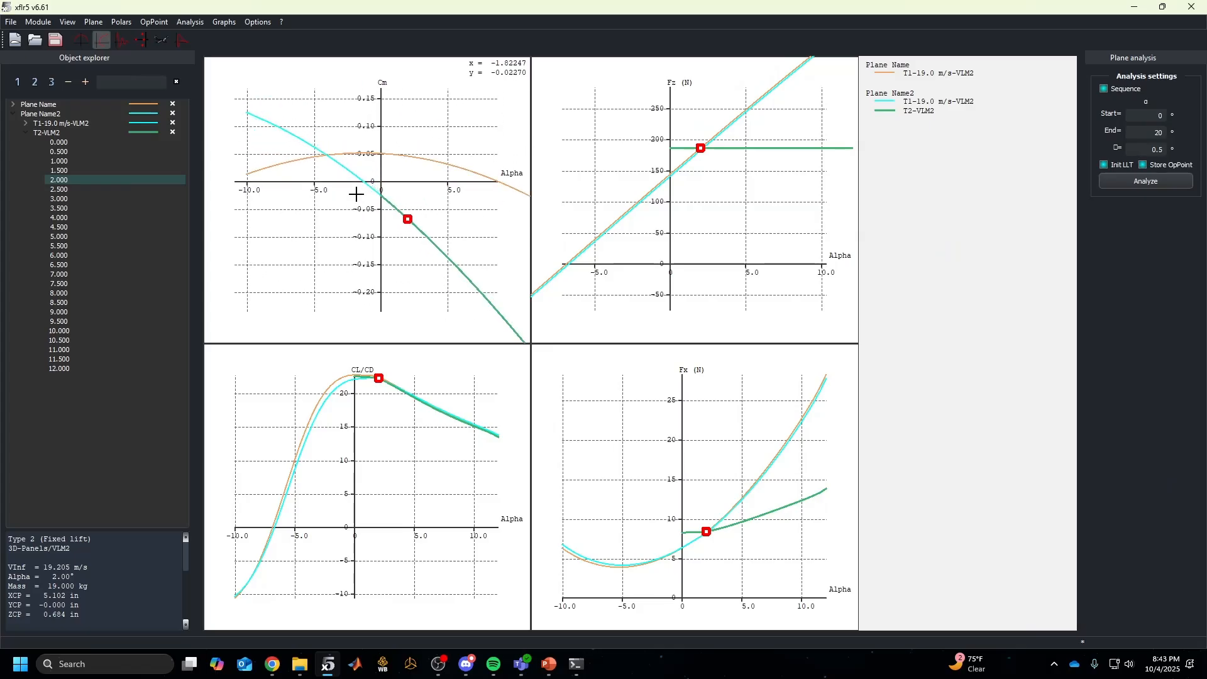
scroll(371, 216, down, 2)
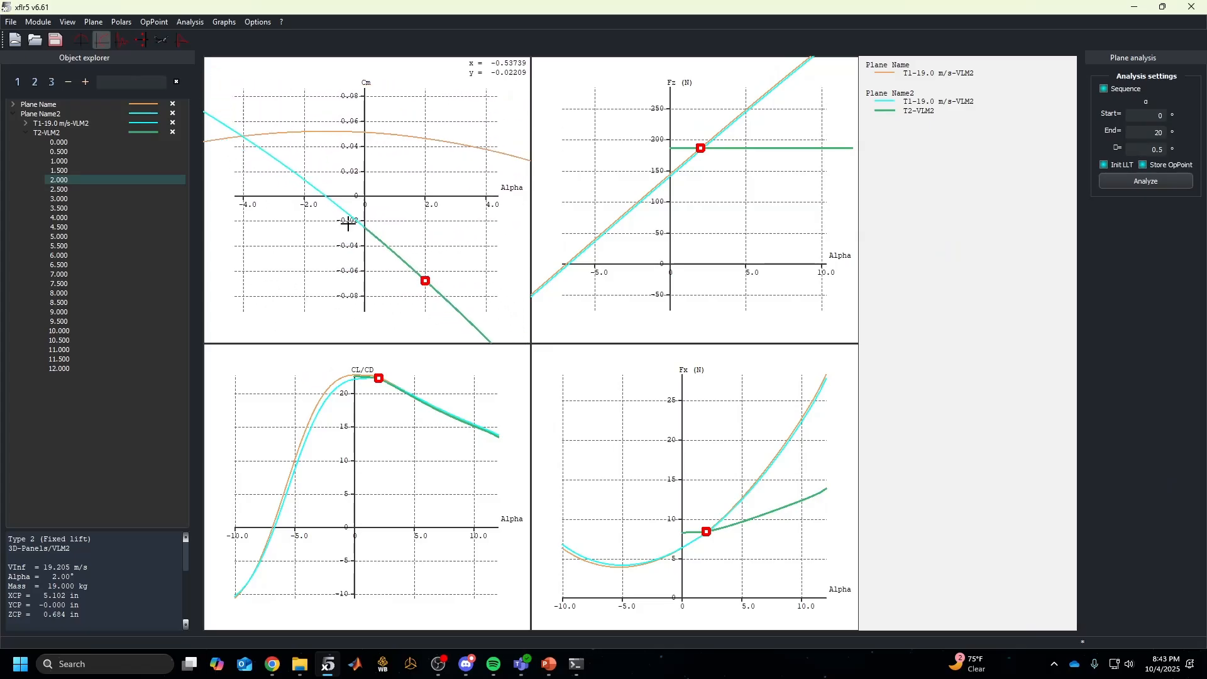
Highlight the -1.500 operating point of Plane Name2's T1-19.0 m/s-VLM2 polar and examine it on the Cm and Fz graphs
drag(73, 192, 84, 292)
scroll(333, 233, down, 10)
click(25, 123)
scroll(653, 198, up, 2)
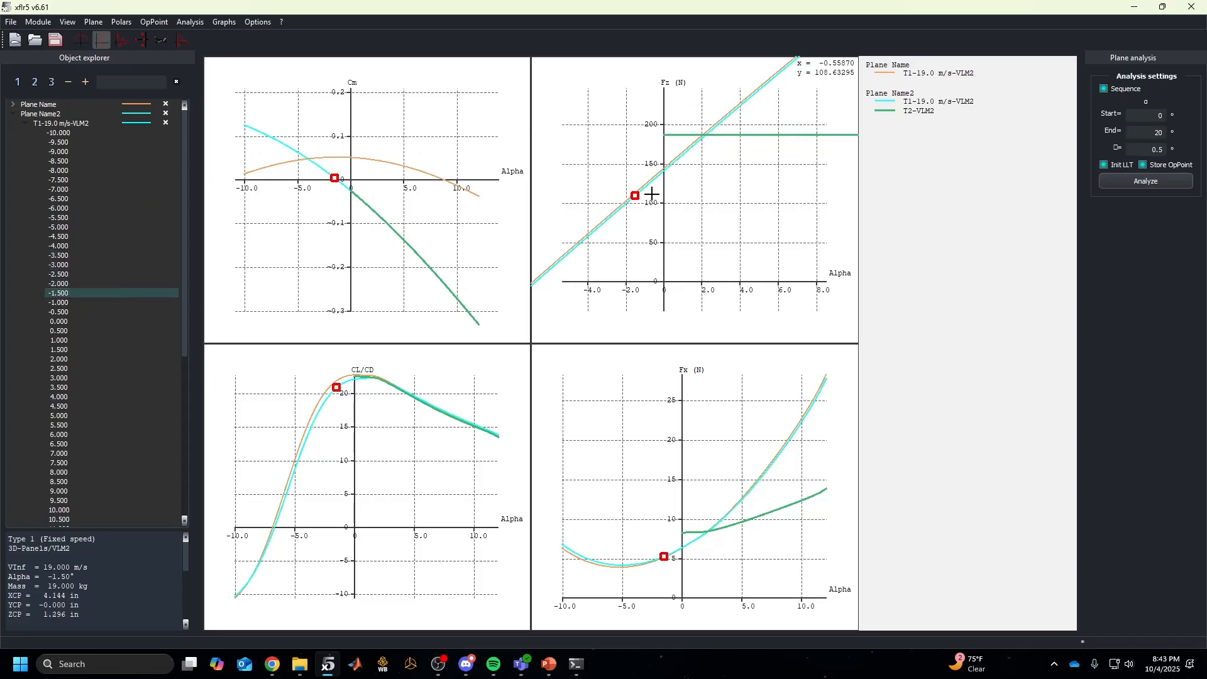
scroll(349, 187, up, 4)
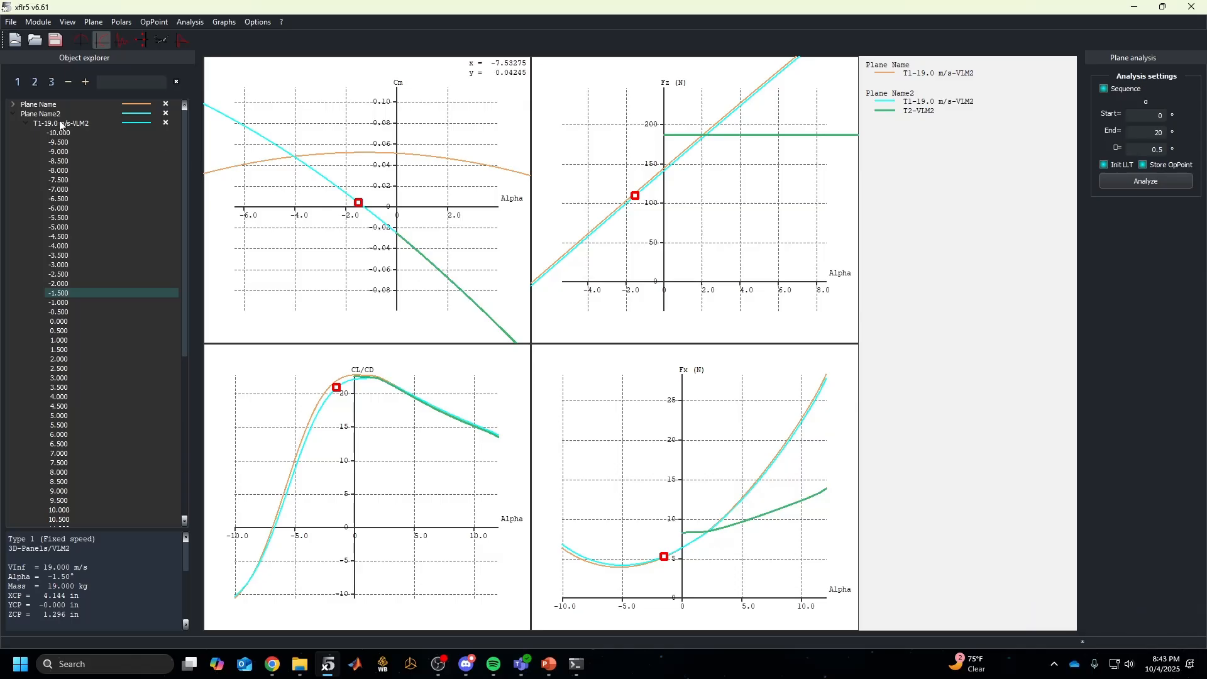
scroll(403, 243, down, 5)
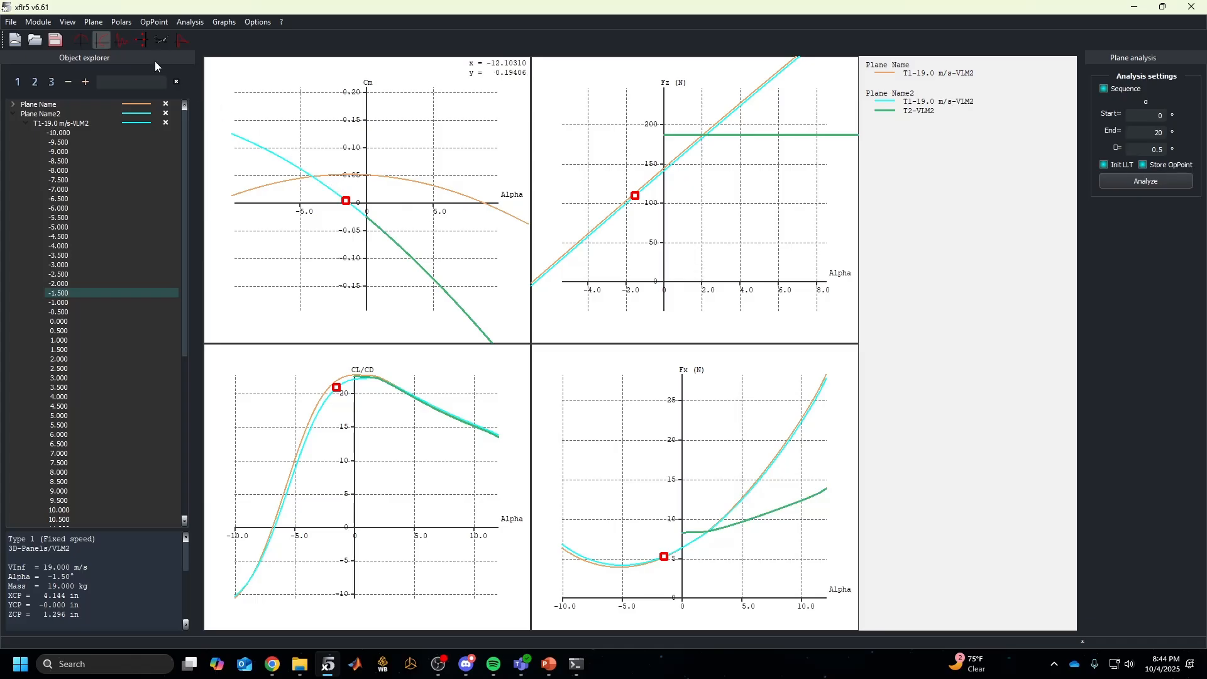
Edit Plane Name2's inertia so the 19 kg point mass sits at x = 5.5 in, and save the inertia properties
right_click(69, 125)
right_click(60, 114)
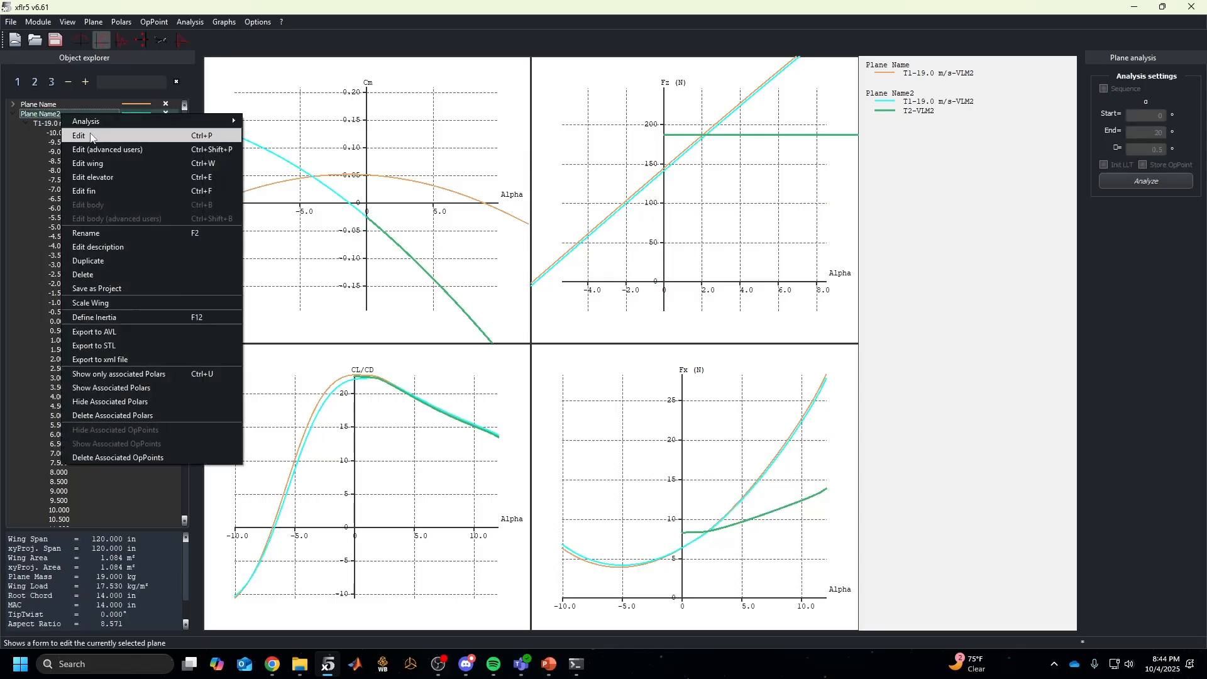
click(94, 123)
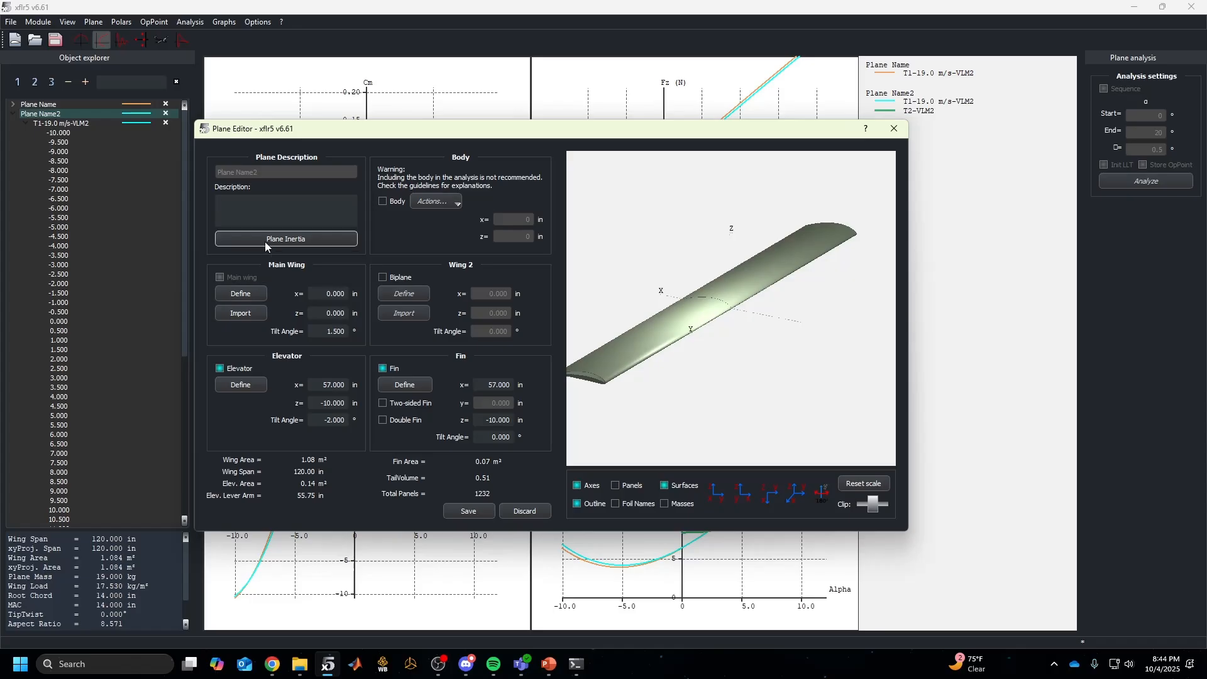
click(296, 239)
click(254, 314)
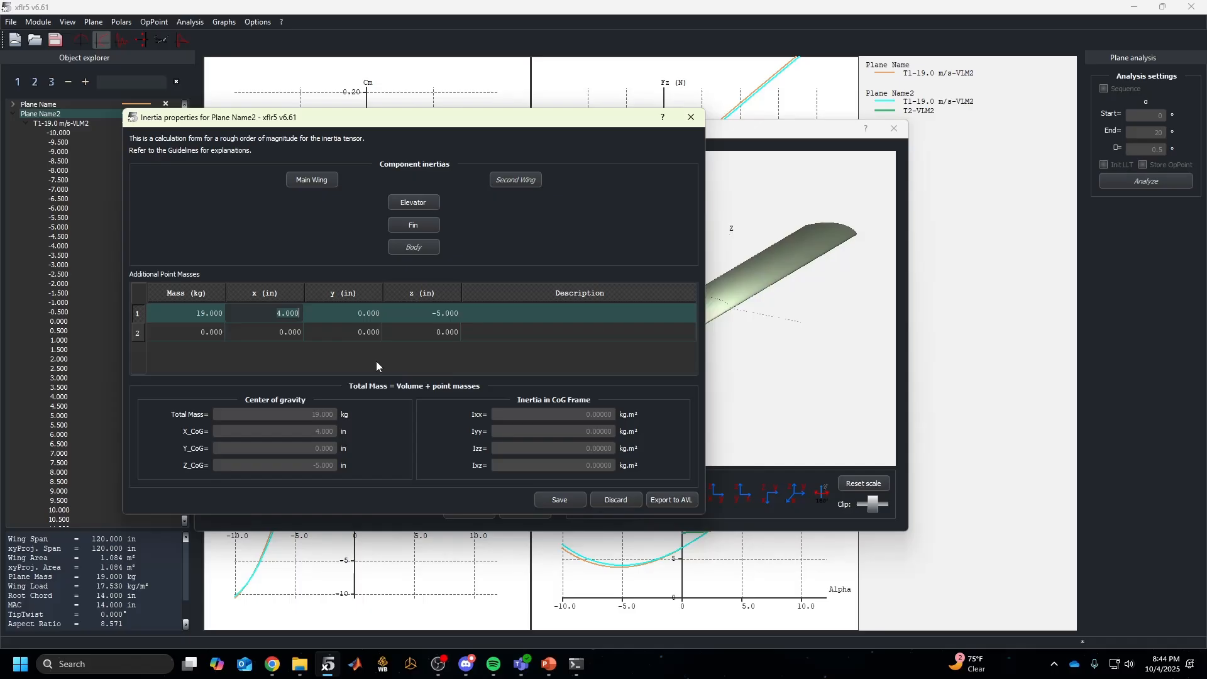
key(BackSpace)
key(BackSpace)
key(BackSpace)
key(BackSpace)
key(BackSpace)
text(5.5)
click(563, 495)
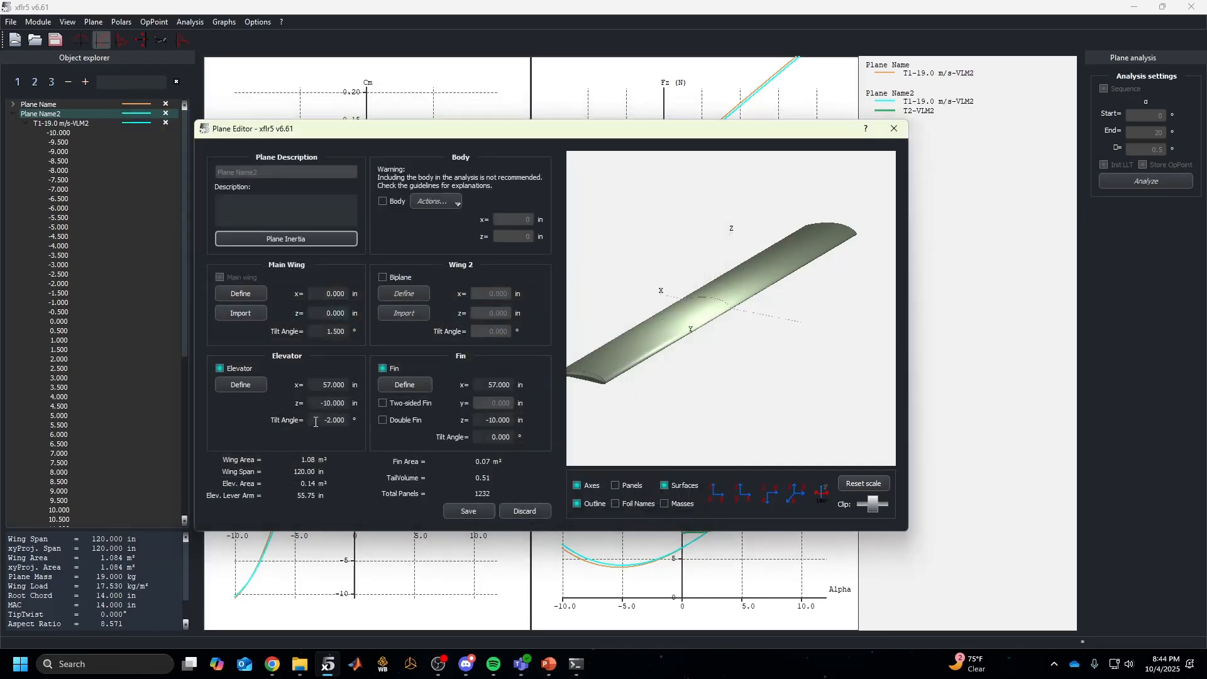
Set the elevator's tilt angle to -3° and save Plane Name2, accepting that its existing results are erased
drag(315, 421, 355, 432)
click(469, 510)
click(567, 351)
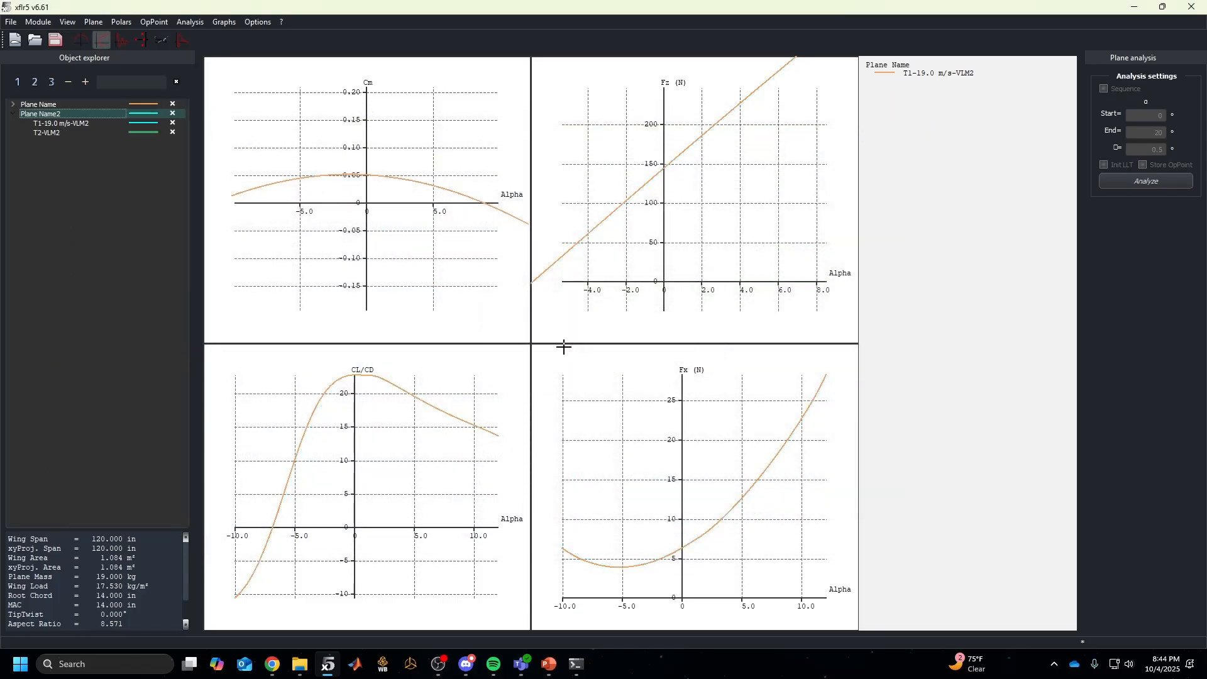
Run Plane Name2's T1-19.0 m/s-VLM2 and T2-VLM2 analyses from 0 to 20° in 0.5° increments with the -3° elevator tilt
click(64, 126)
click(66, 130)
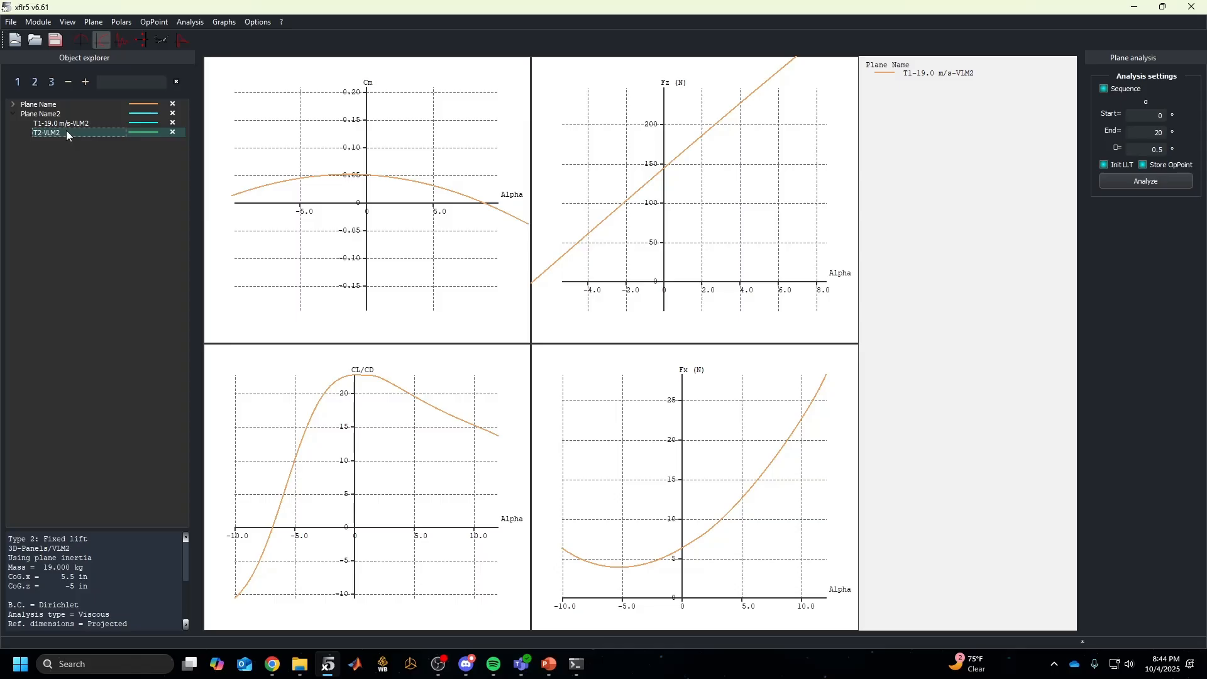
click(66, 123)
click(1154, 182)
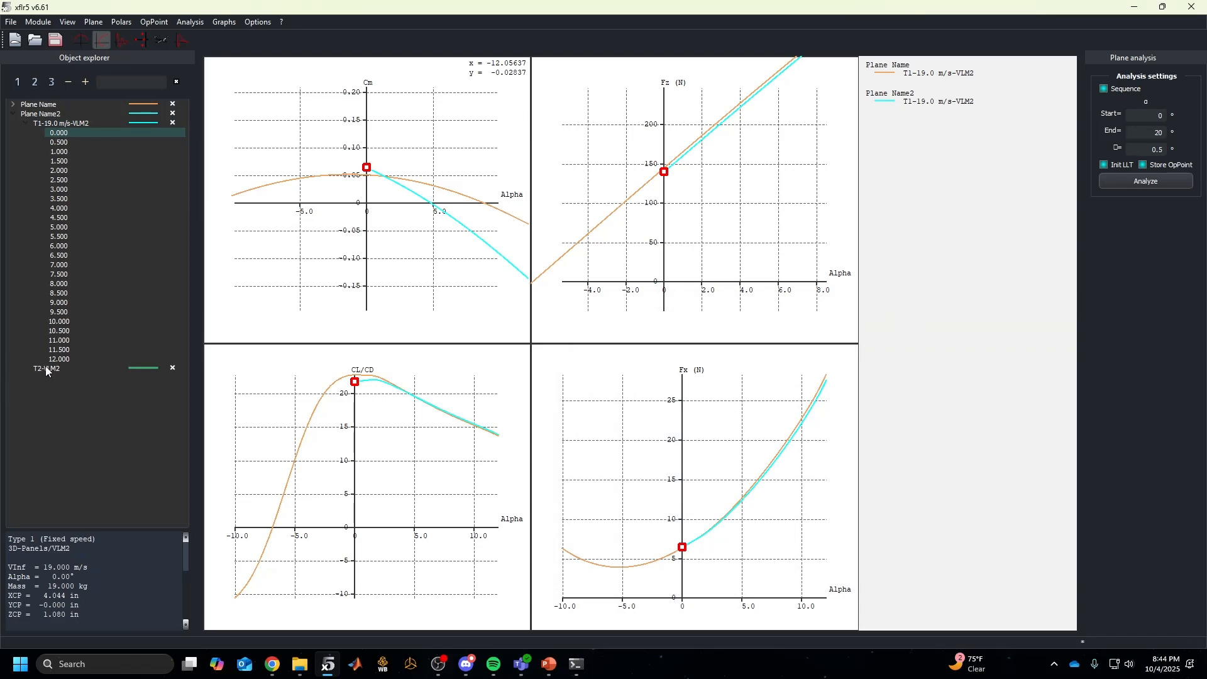
click(46, 369)
click(1150, 181)
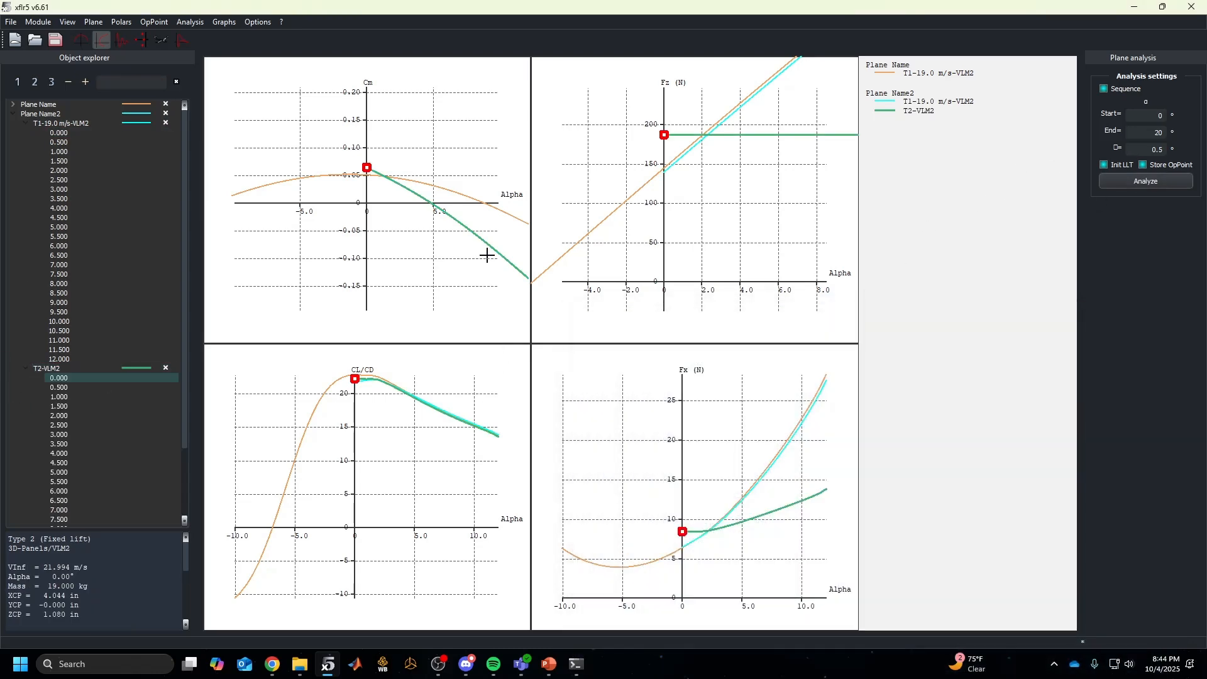
Highlight the 4.000, 4.500 and 5.000 operating points of Plane Name2's T1-19.0 m/s-VLM2 polar and examine the Cm curve's zero crossing
scroll(462, 227, down, 7)
drag(435, 225, 369, 228)
scroll(387, 219, up, 9)
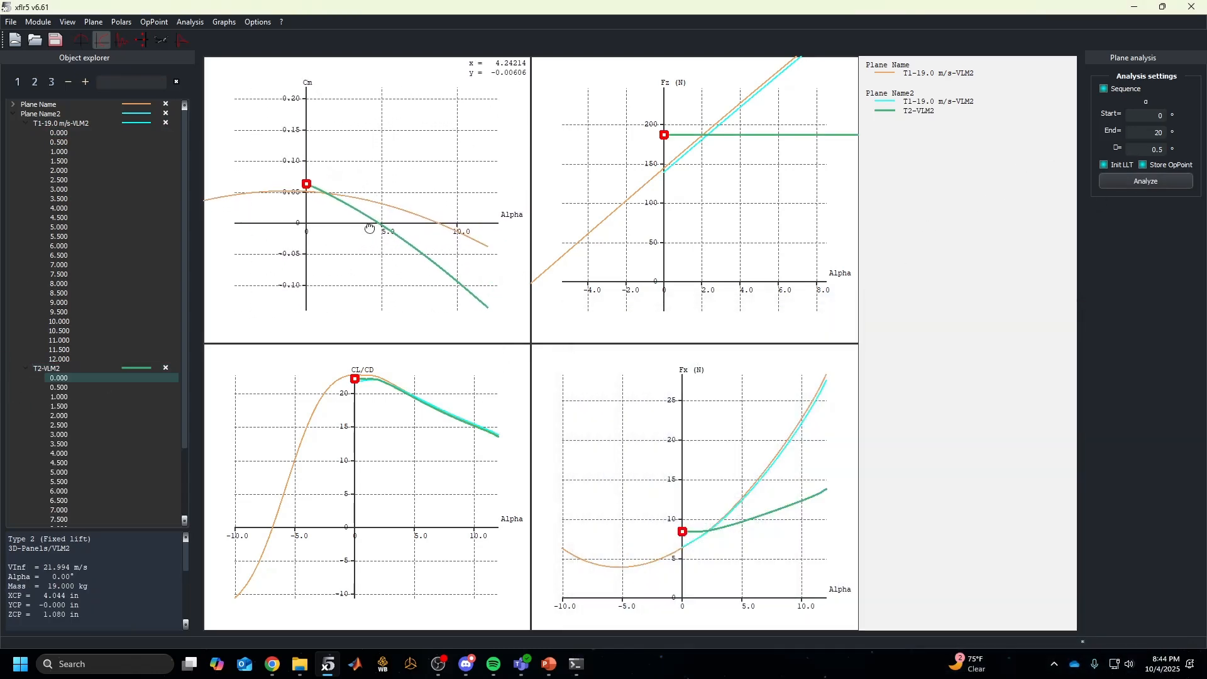
scroll(393, 237, up, 5)
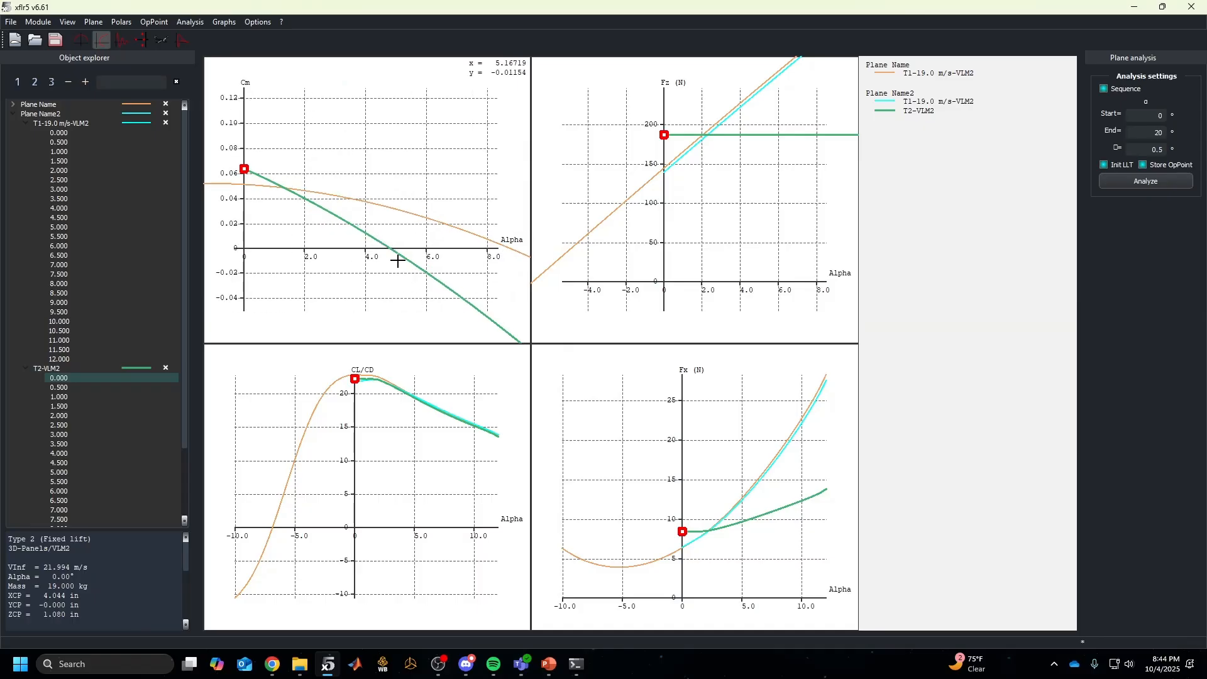
scroll(391, 250, down, 3)
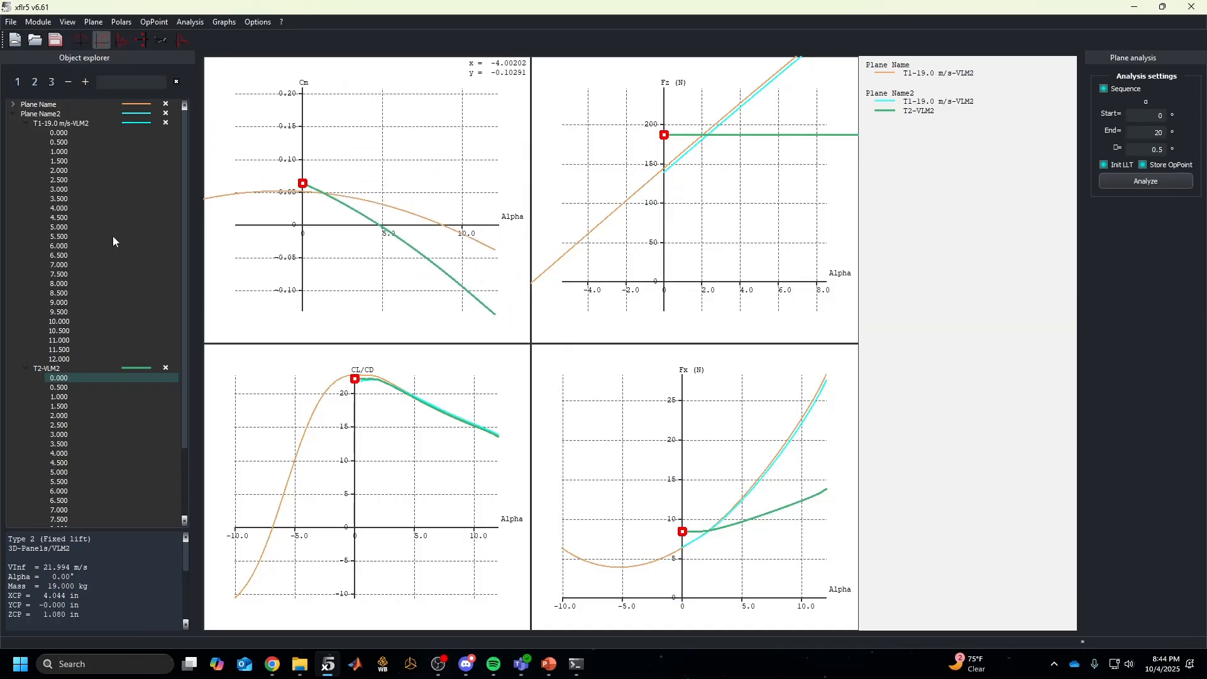
drag(74, 151, 99, 208)
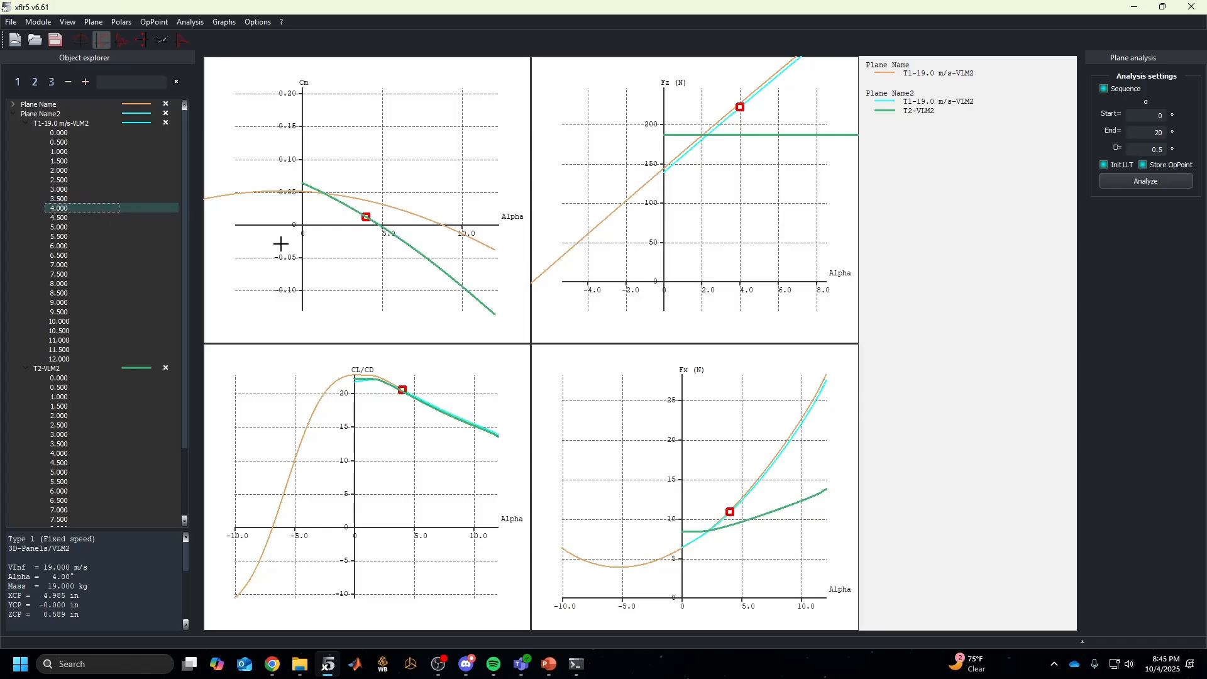
scroll(359, 223, down, 2)
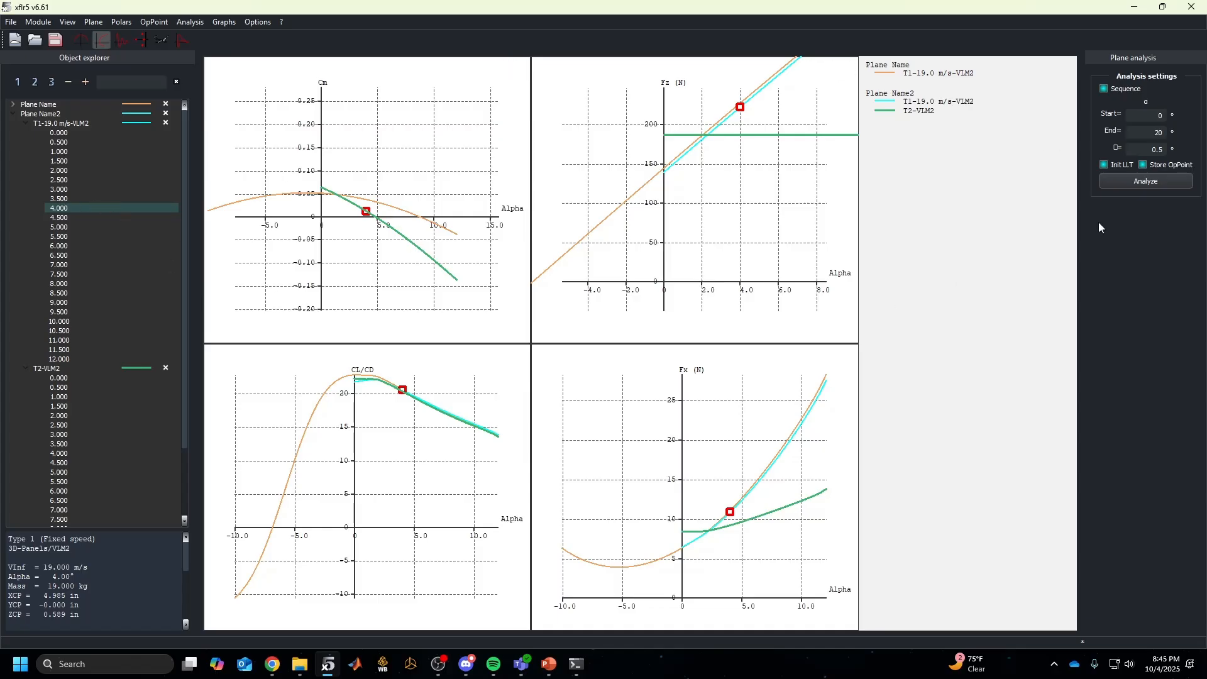
click(77, 220)
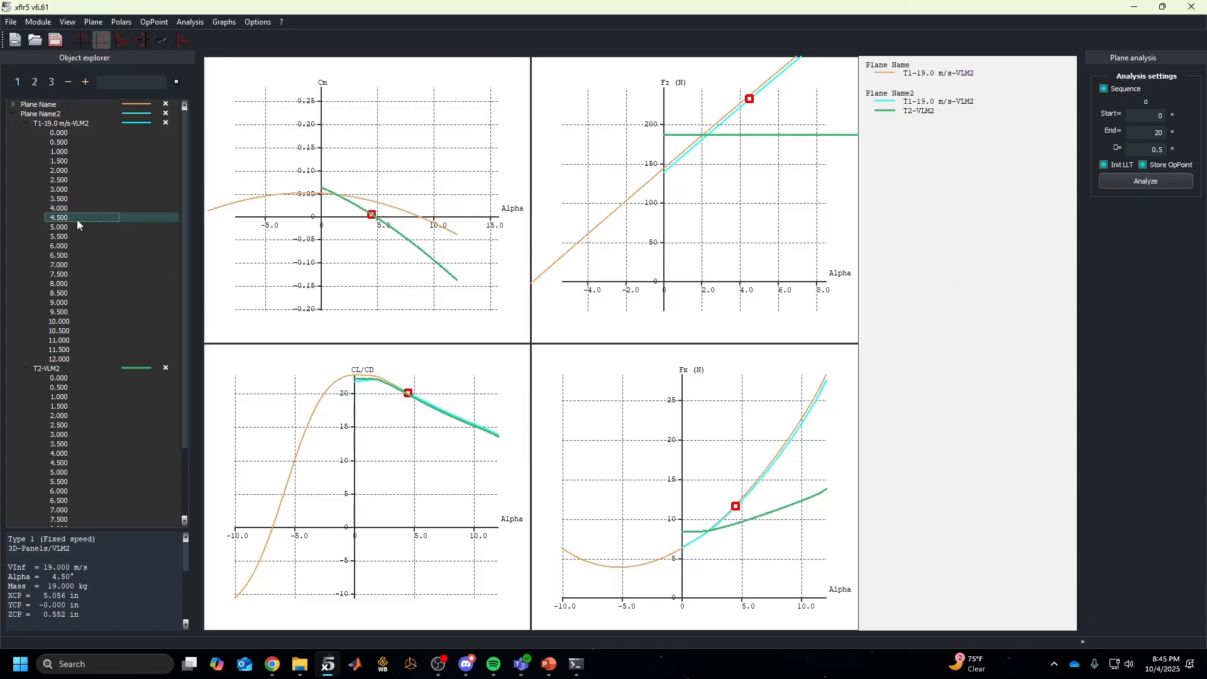
click(81, 227)
scroll(387, 236, up, 4)
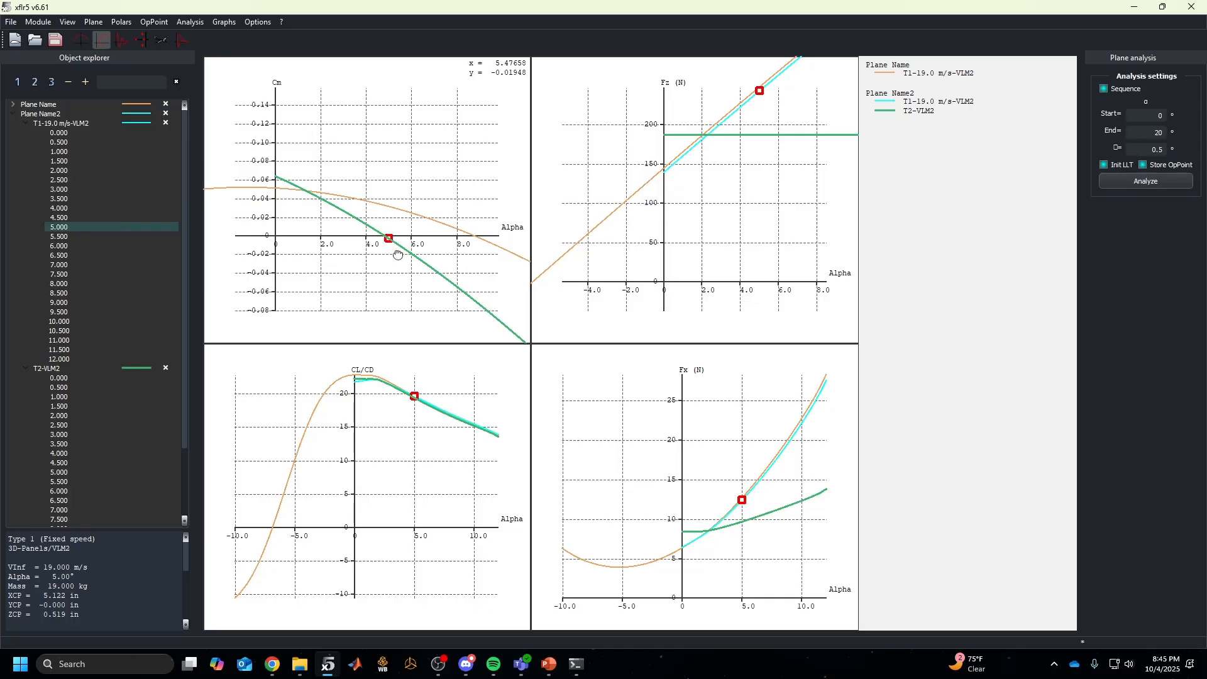
drag(398, 255, 390, 247)
scroll(390, 246, up, 4)
scroll(387, 244, down, 9)
Examine the lift at the 5.000 operating point on the Fz graph and compare it with the fixed-lift line
drag(765, 162, 715, 262)
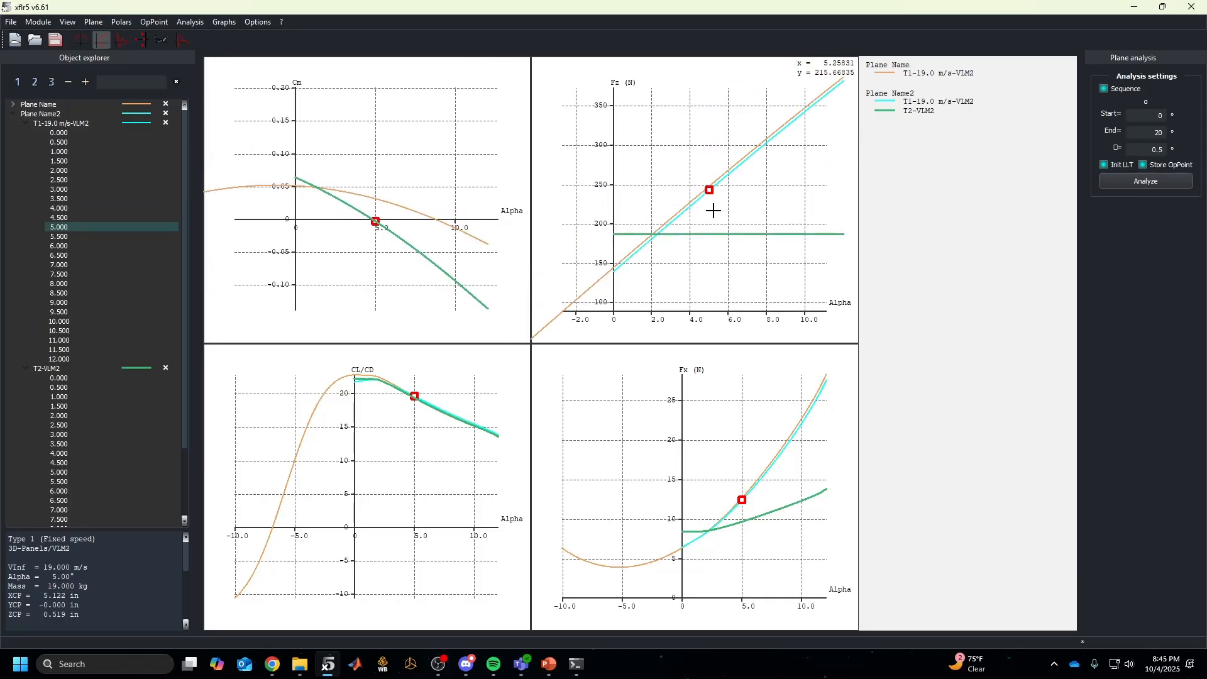
scroll(713, 211, up, 5)
scroll(712, 185, up, 3)
scroll(711, 185, down, 2)
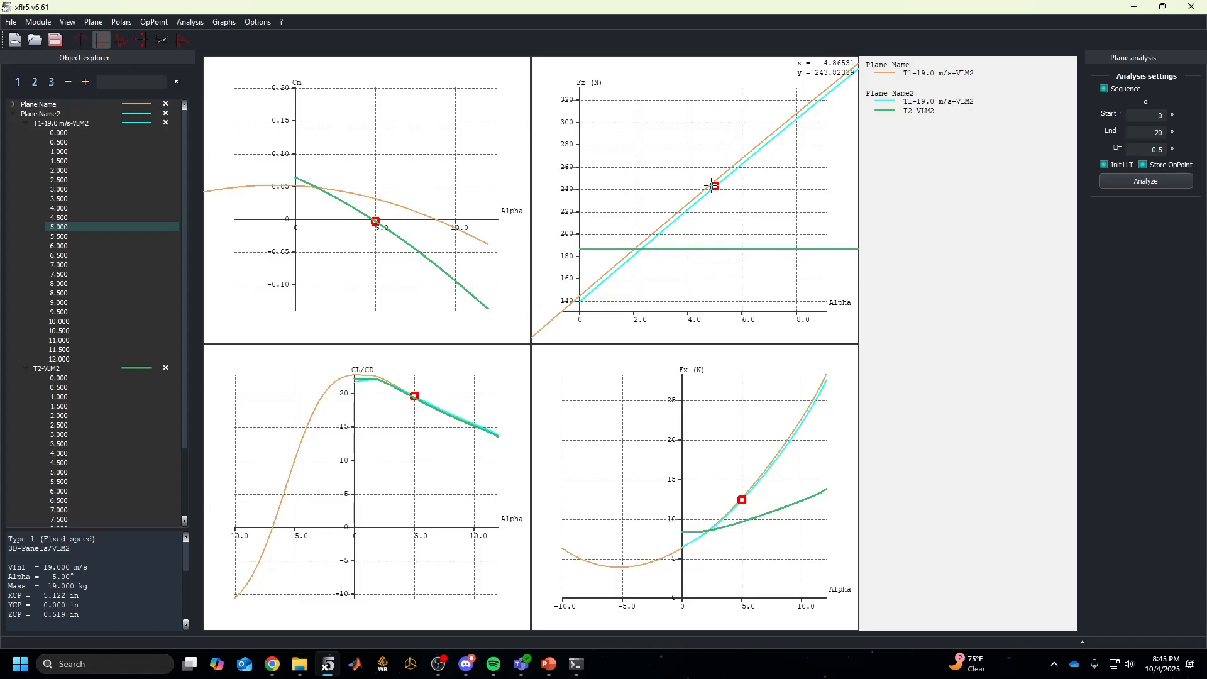
scroll(697, 183, down, 3)
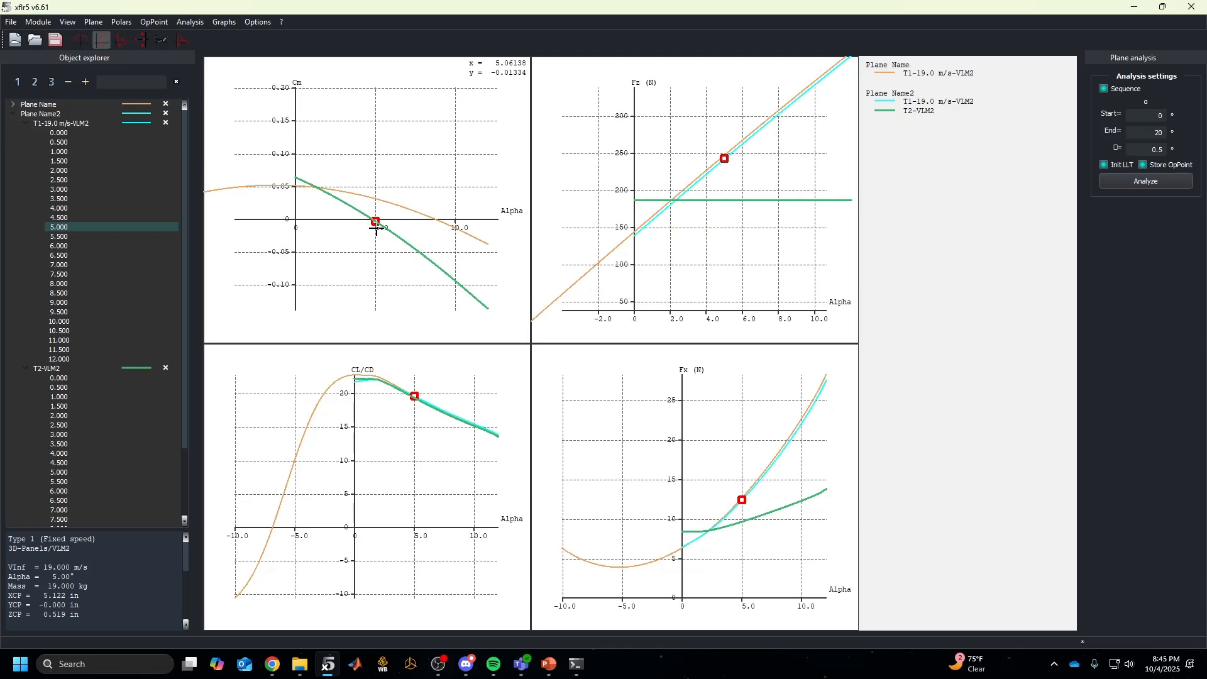
scroll(376, 229, down, 2)
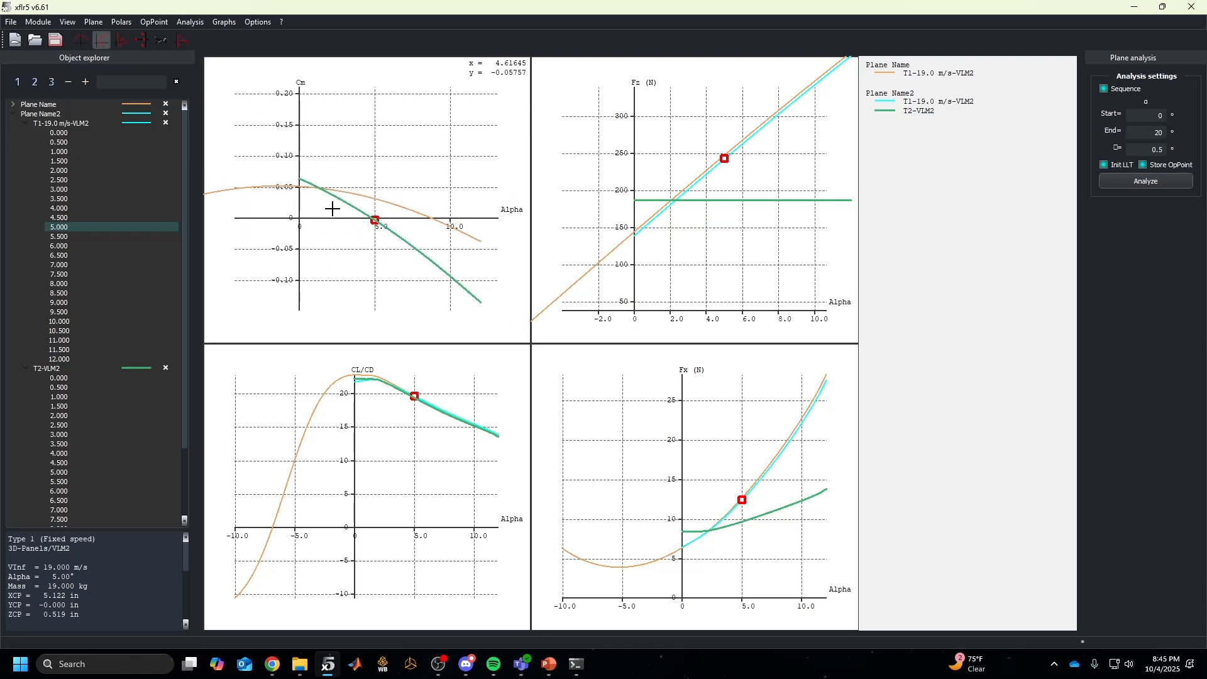
Set Plane Name2's elevator tilt angle to -2.5° and save the plane, erasing its existing results
right_click(47, 115)
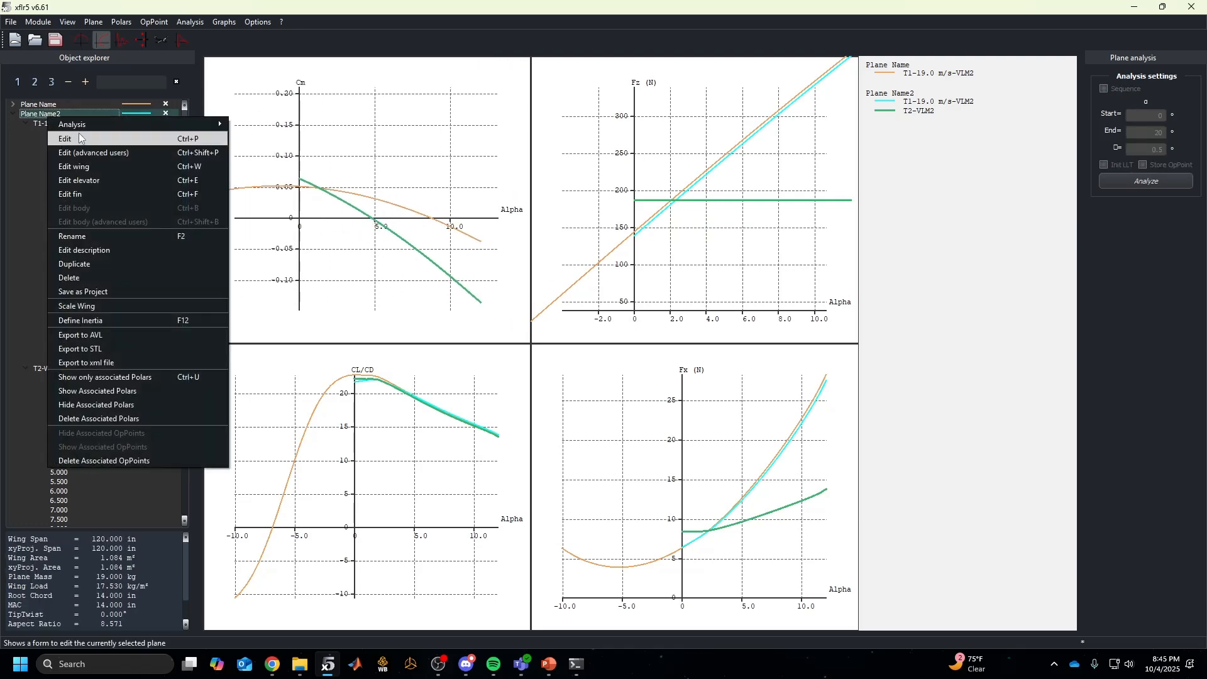
click(80, 138)
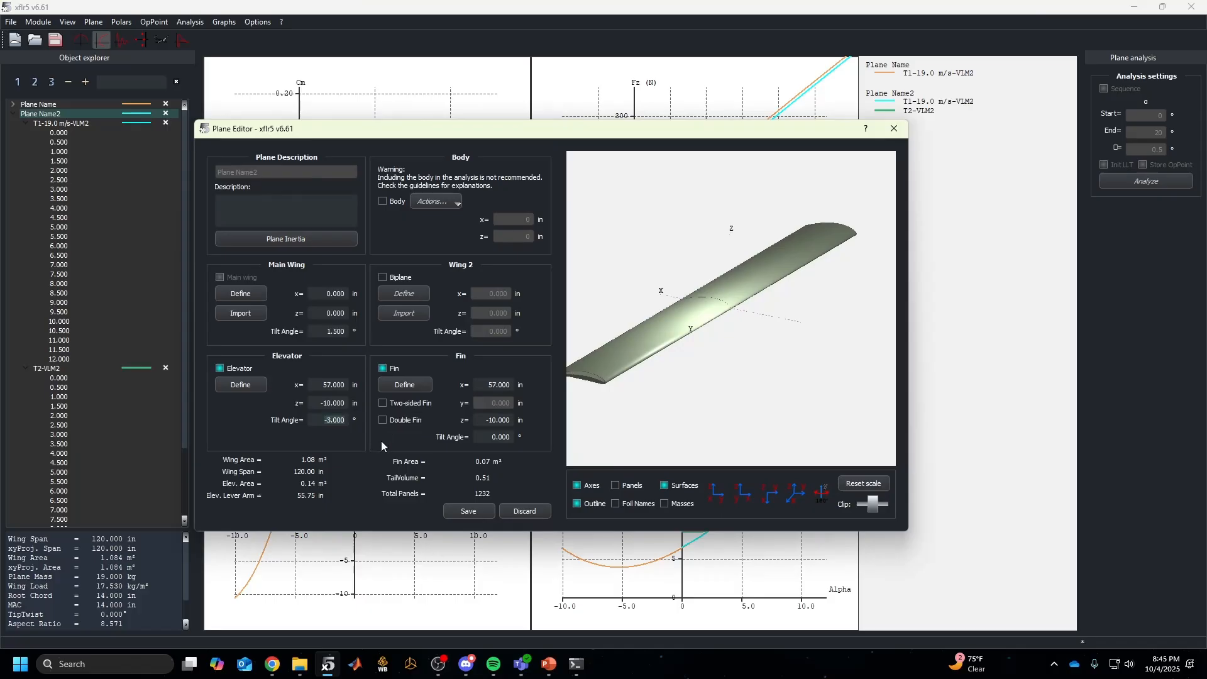
click(468, 511)
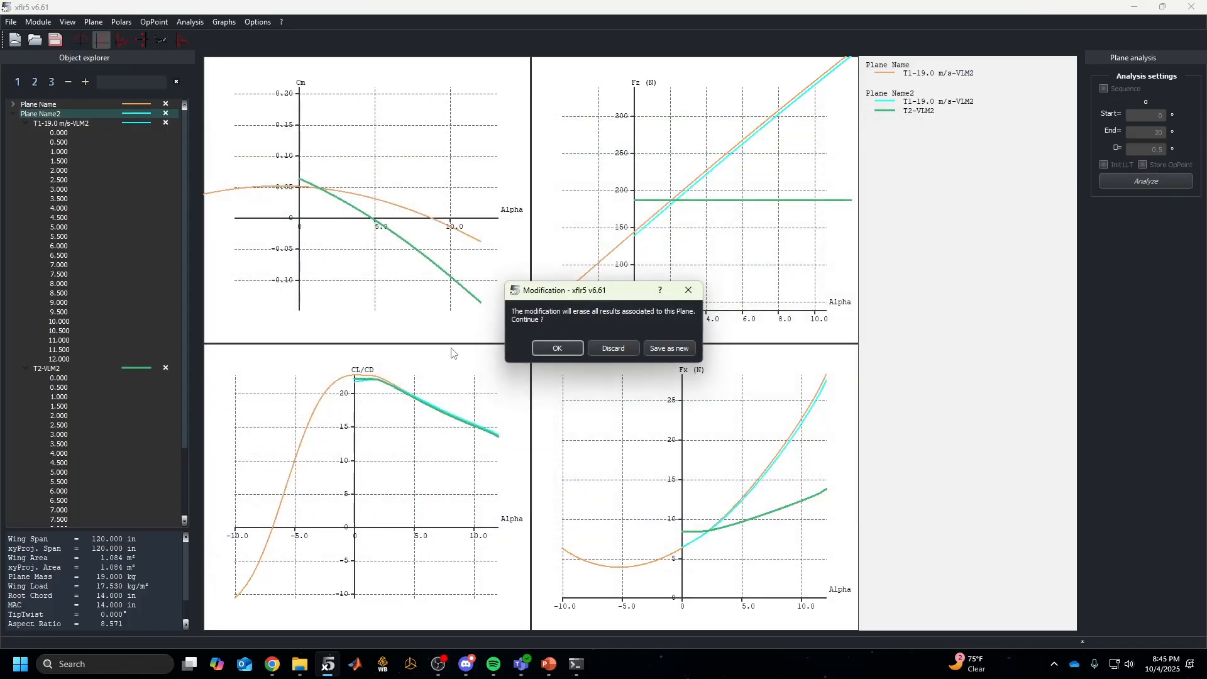
click(553, 349)
Rerun Plane Name2's fixed-speed and fixed-lift analyses from 0 to 20° in 0.5° increments with the -2.5° elevator tilt
click(74, 124)
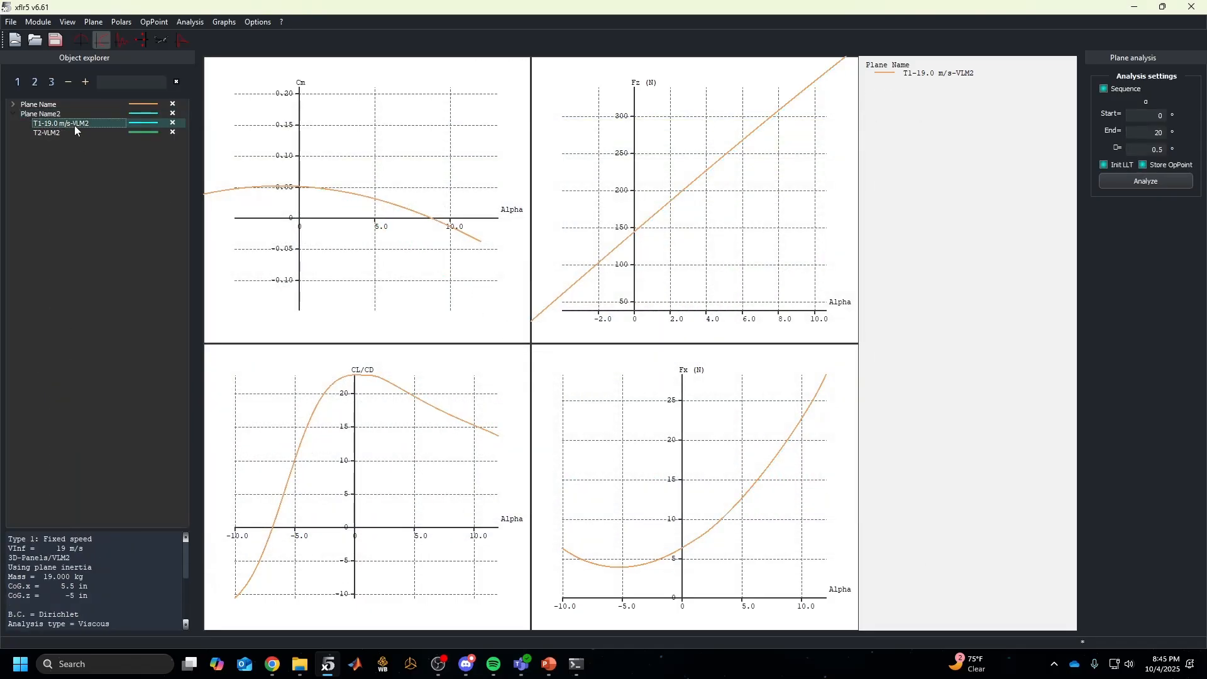
click(1145, 181)
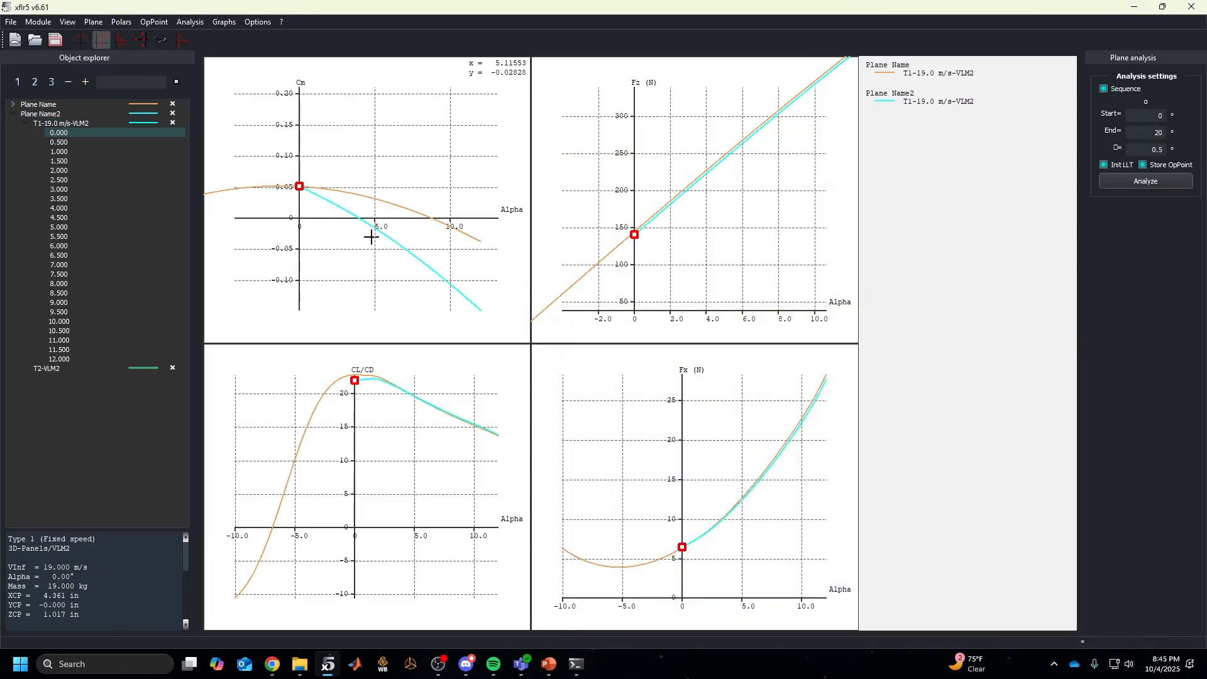
scroll(361, 234, up, 5)
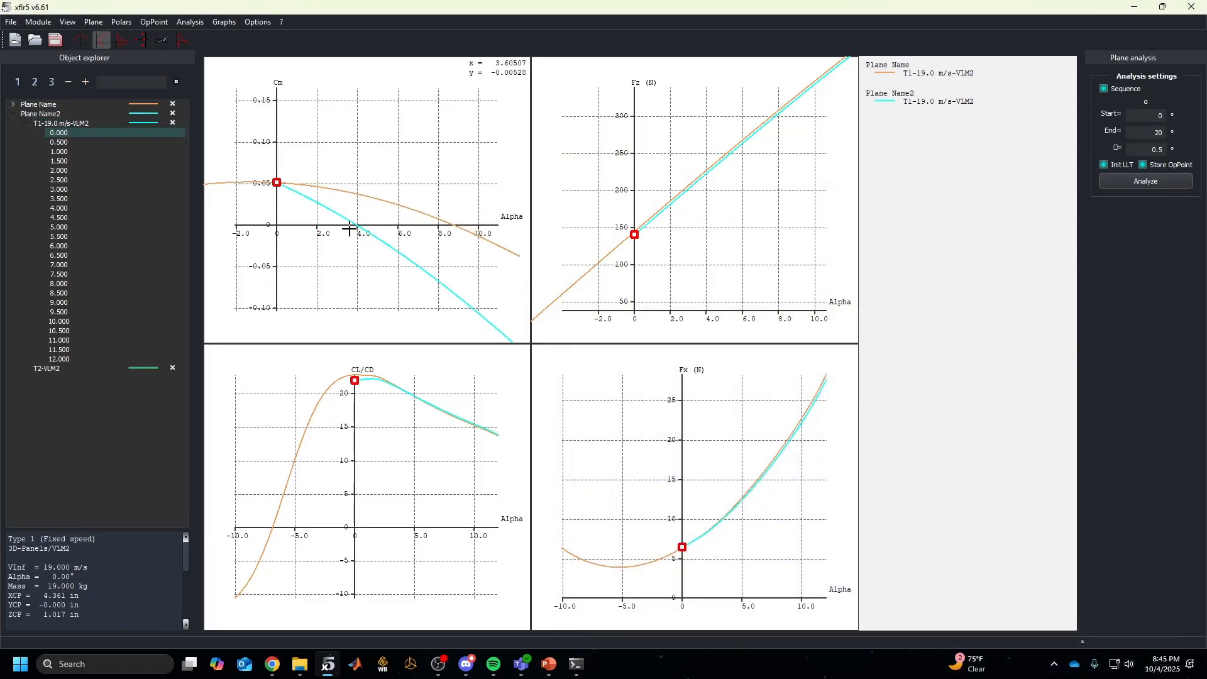
click(68, 367)
click(1145, 182)
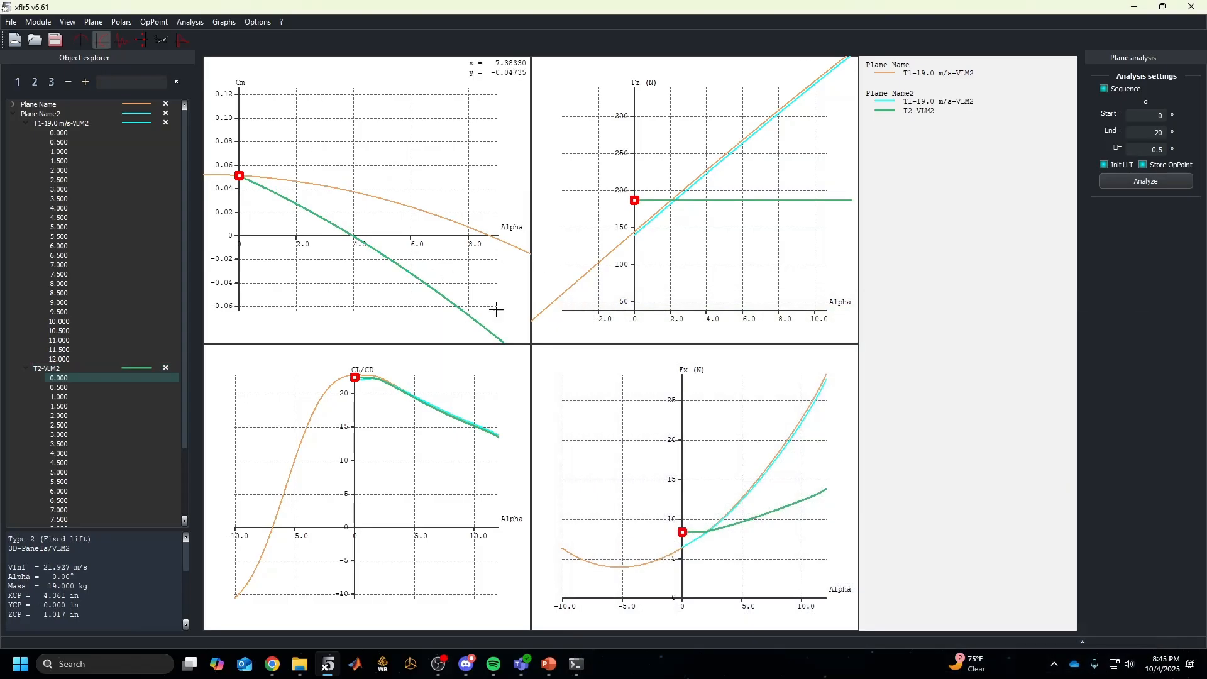
Step through the T1-19.0 m/s-VLM2 operating points around 4.000 to find the one nearest zero Cm
click(81, 241)
click(79, 222)
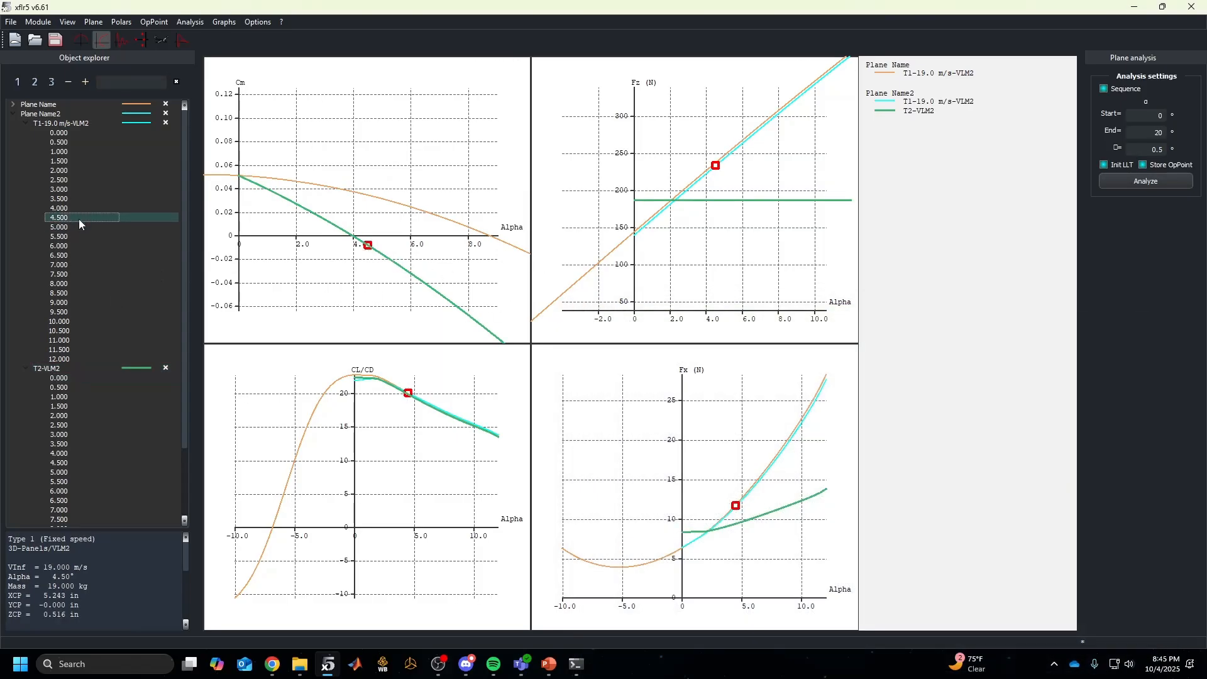
click(78, 199)
click(79, 208)
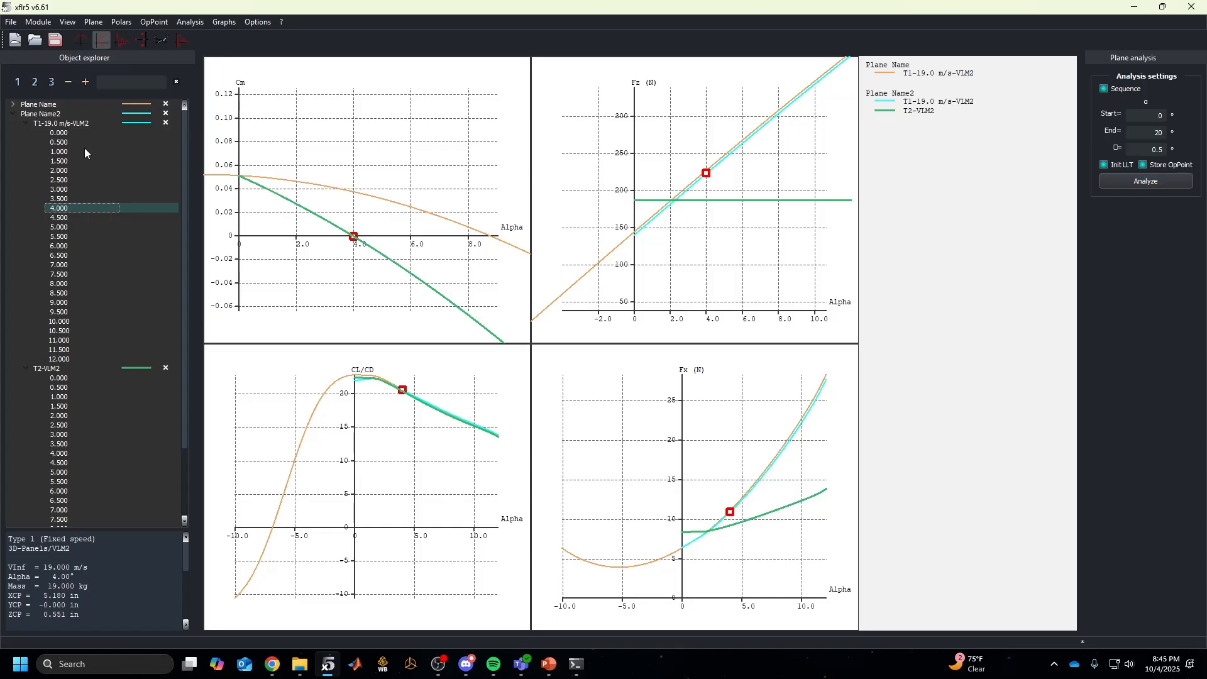
Set Plane Name2's elevator tilt angle to -1.5° and save the plane, erasing its existing results
right_click(74, 115)
click(94, 132)
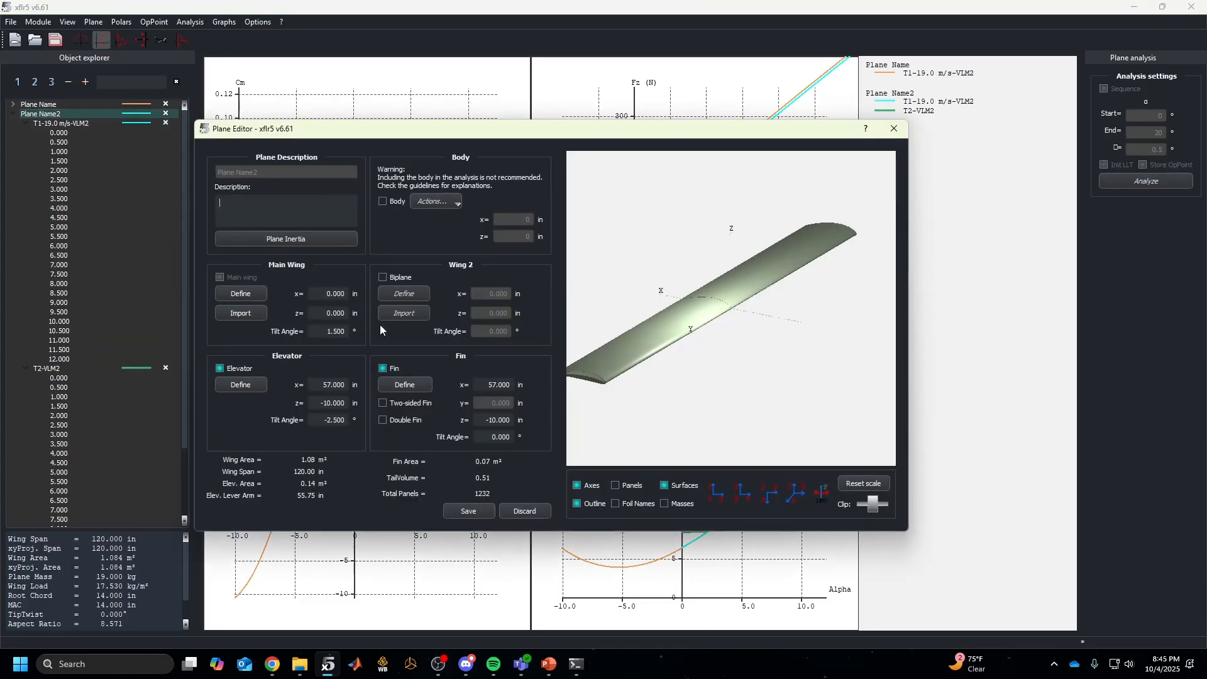
click(344, 425)
text(-1.500)
click(470, 512)
click(561, 351)
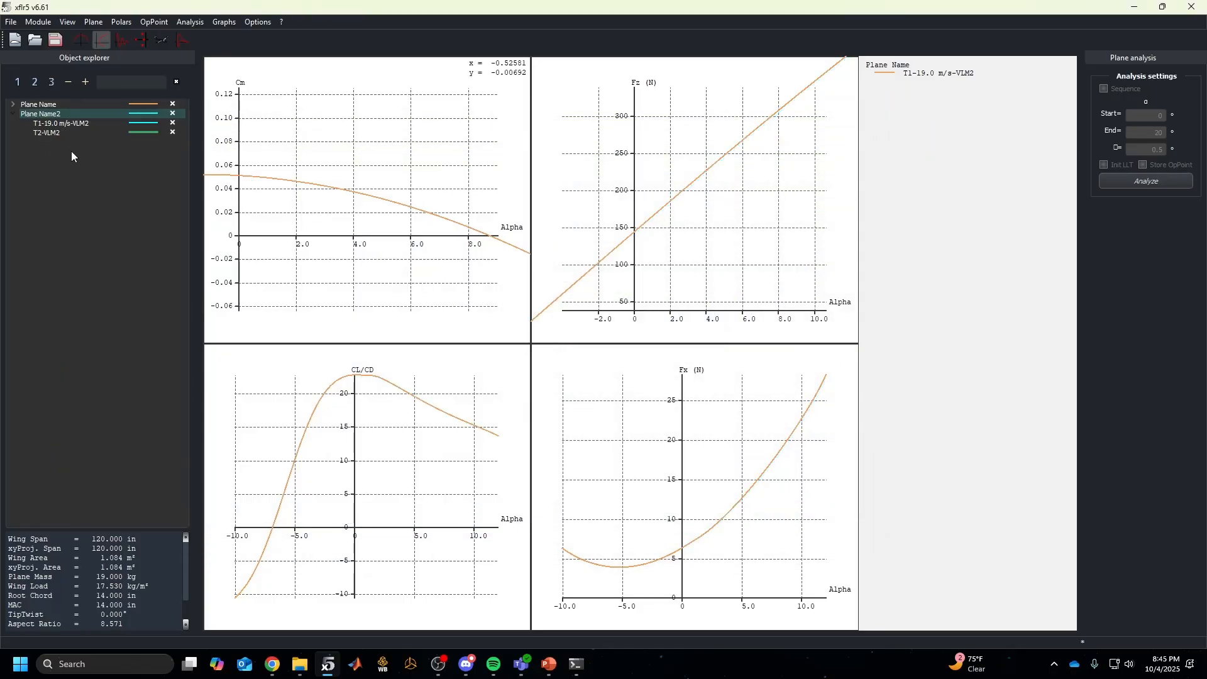
Run both Plane Name2 analyses, T1-19.0 m/s-VLM2 and T2-VLM2, from 0 to 20° in 0.5° increments with the -1.5° elevator tilt
click(62, 123)
click(1146, 181)
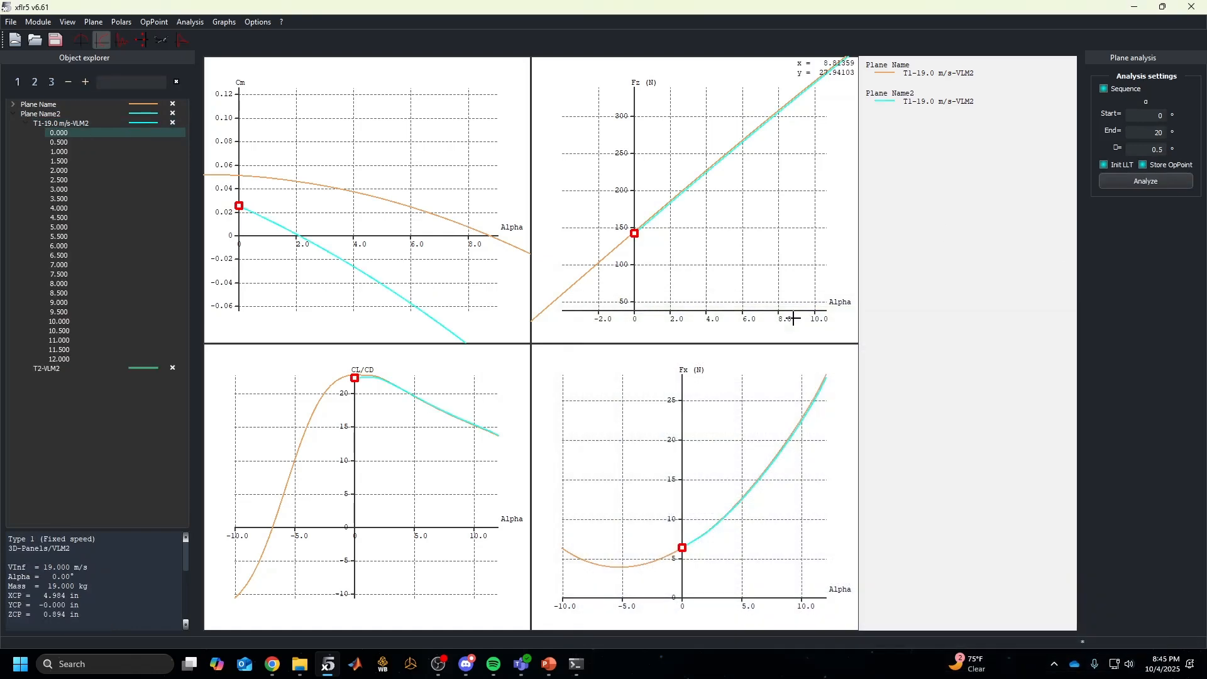
click(74, 368)
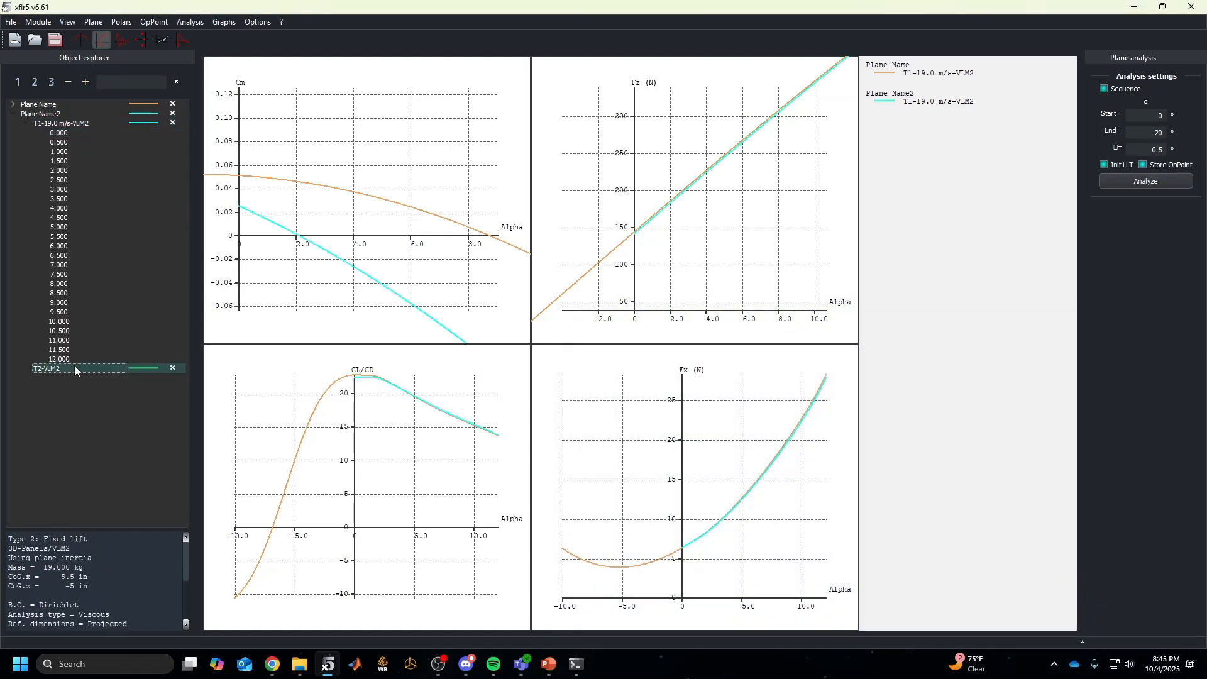
click(1146, 181)
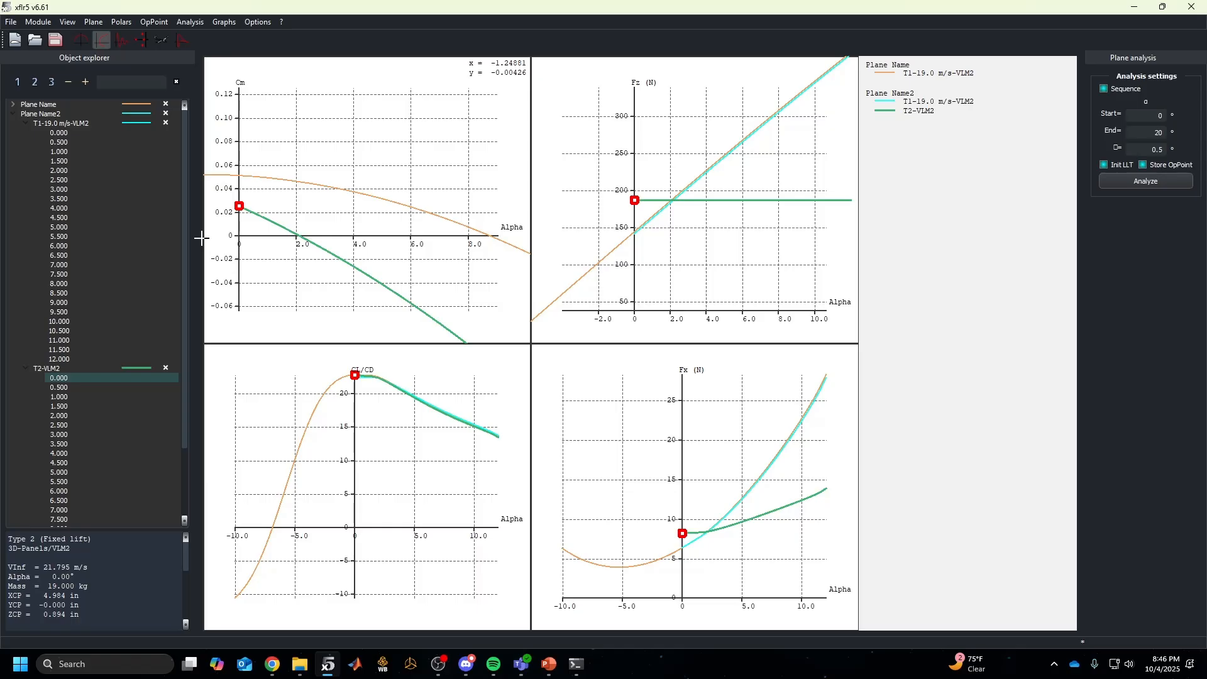
Highlight the 2.000 operating point of Plane Name2's T1-19.0 m/s-VLM2 polar and examine the Cm zero crossing closely
drag(66, 150, 72, 172)
scroll(299, 239, up, 5)
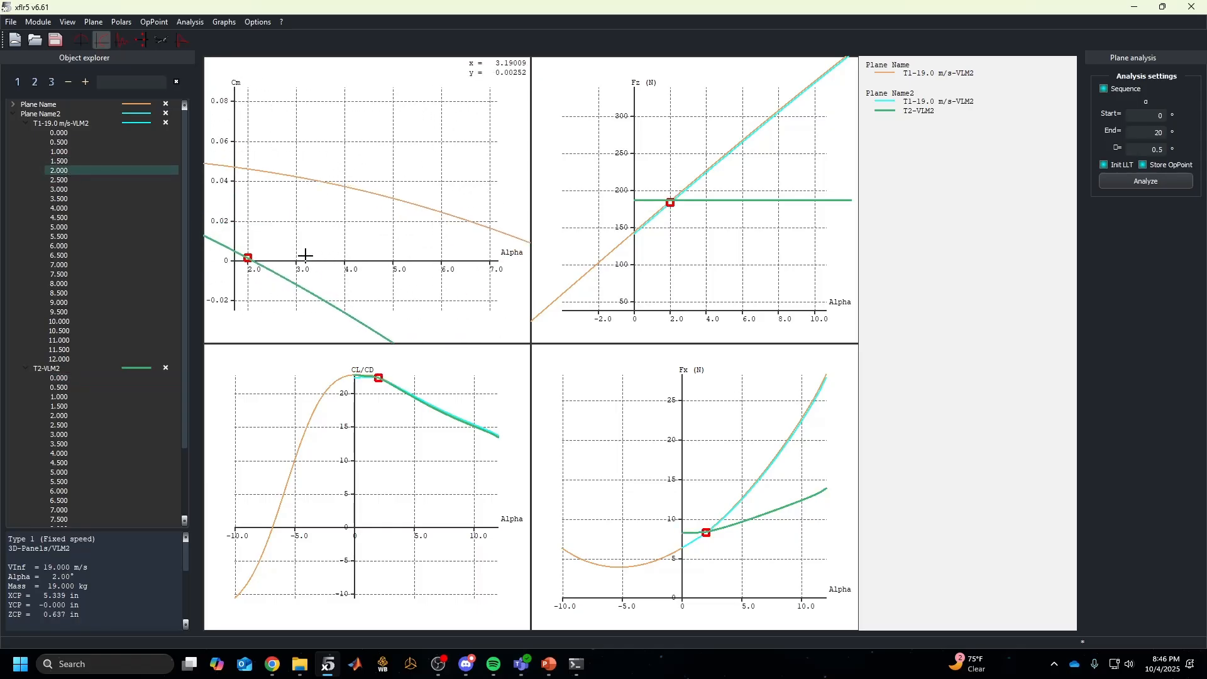
scroll(352, 266, up, 6)
drag(363, 267, 377, 239)
scroll(372, 245, up, 5)
scroll(361, 256, up, 8)
drag(352, 302, 363, 209)
scroll(365, 209, up, 5)
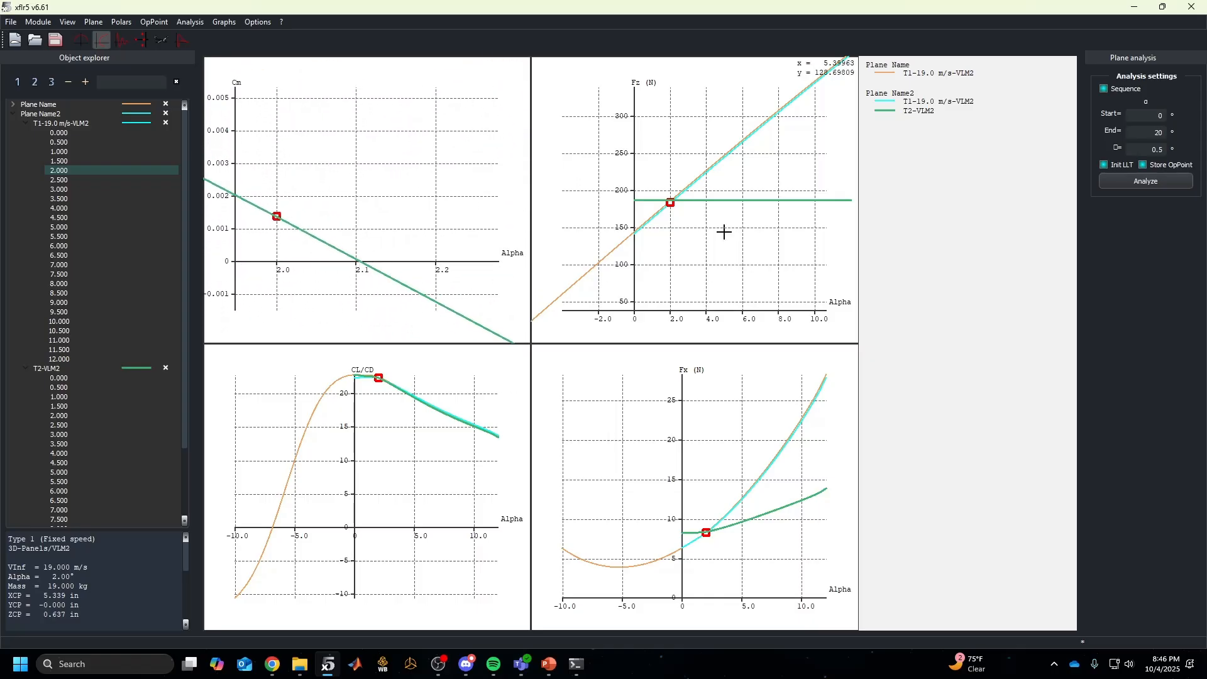
Examine where Plane Name2's T1-19.0 m/s-VLM2 and T2-VLM2 curves intersect on the Fz graph, then highlight the 3.000 operating point
scroll(694, 202, up, 4)
scroll(657, 215, up, 6)
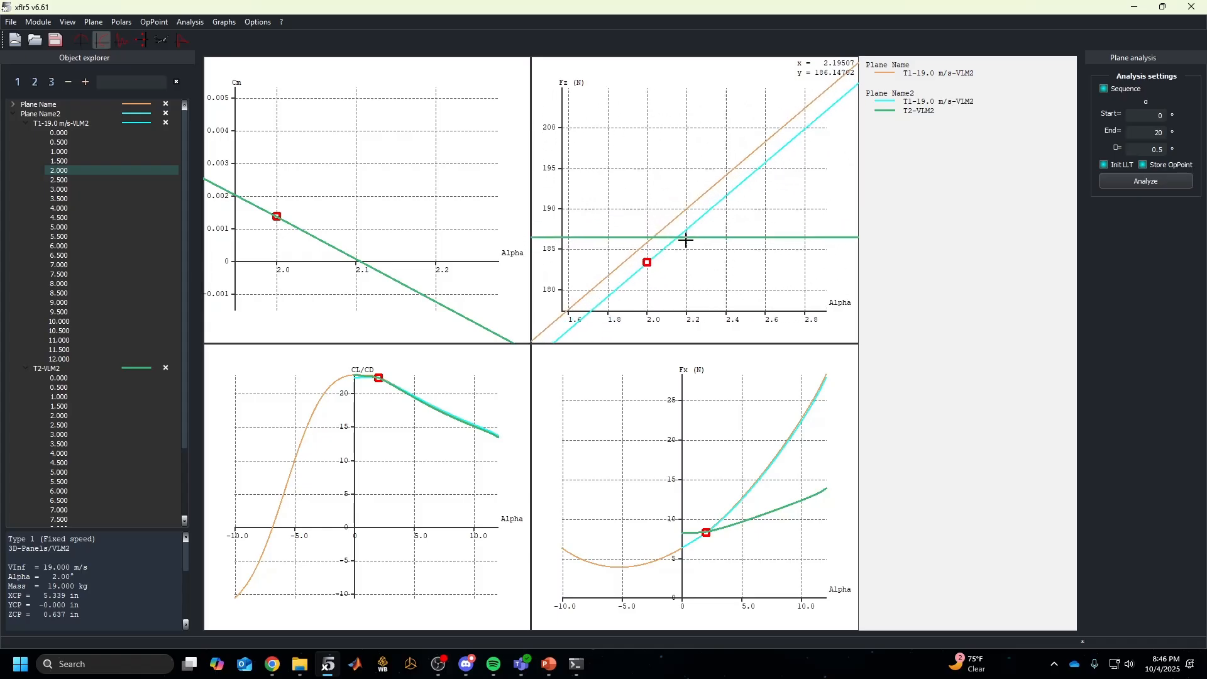
scroll(688, 242, up, 4)
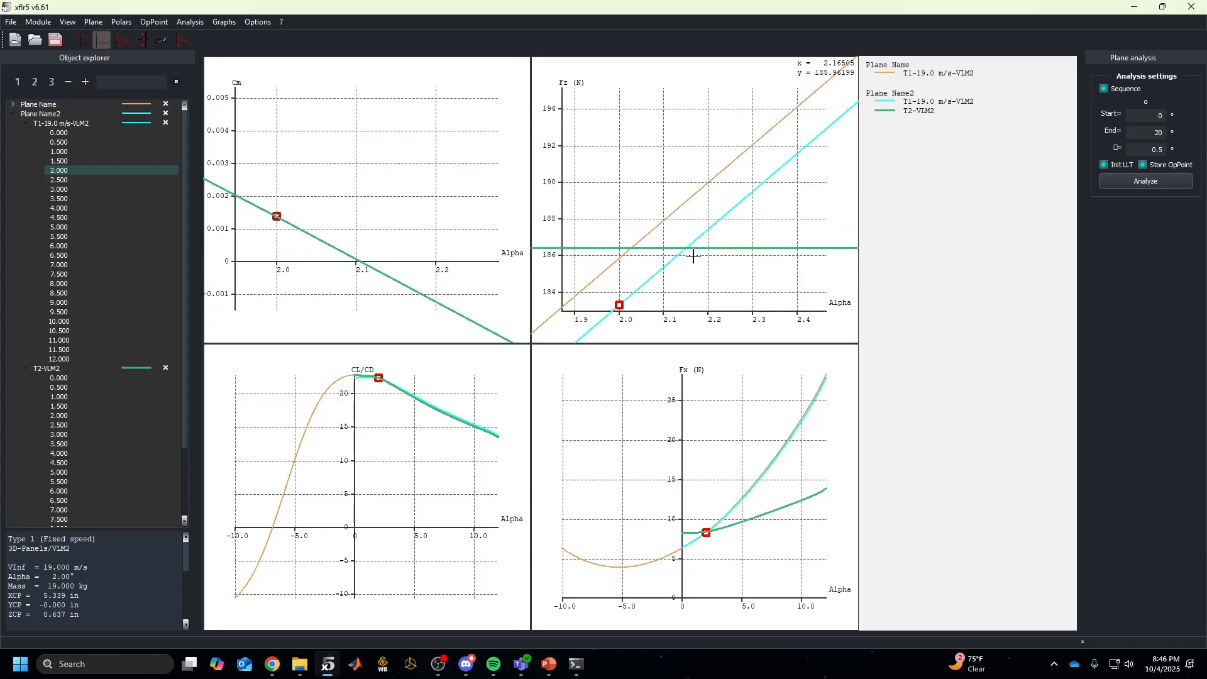
mouse_move(94, 189)
mouse_down()
mouse_move(78, 356)
mouse_move(78, 137)
mouse_move(86, 187)
mouse_move(86, 172)
mouse_up()
scroll(671, 220, down, 6)
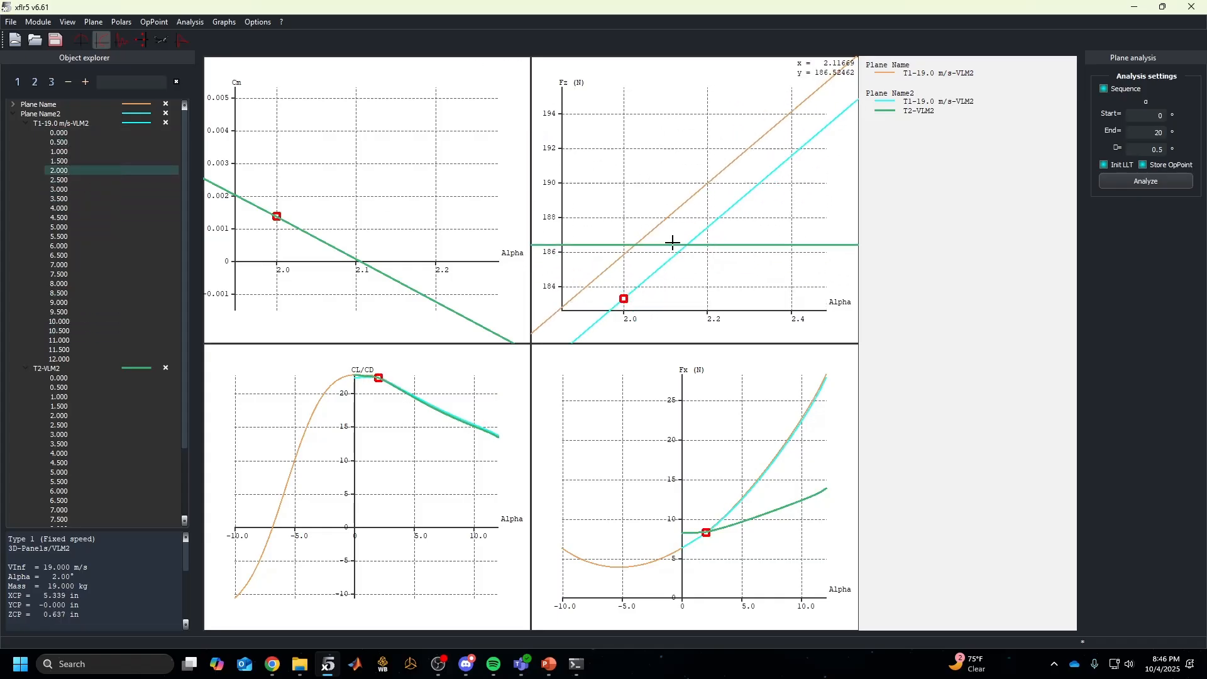
scroll(673, 236, down, 3)
drag(101, 203, 63, 189)
scroll(78, 244, down, 1)
scroll(372, 252, down, 8)
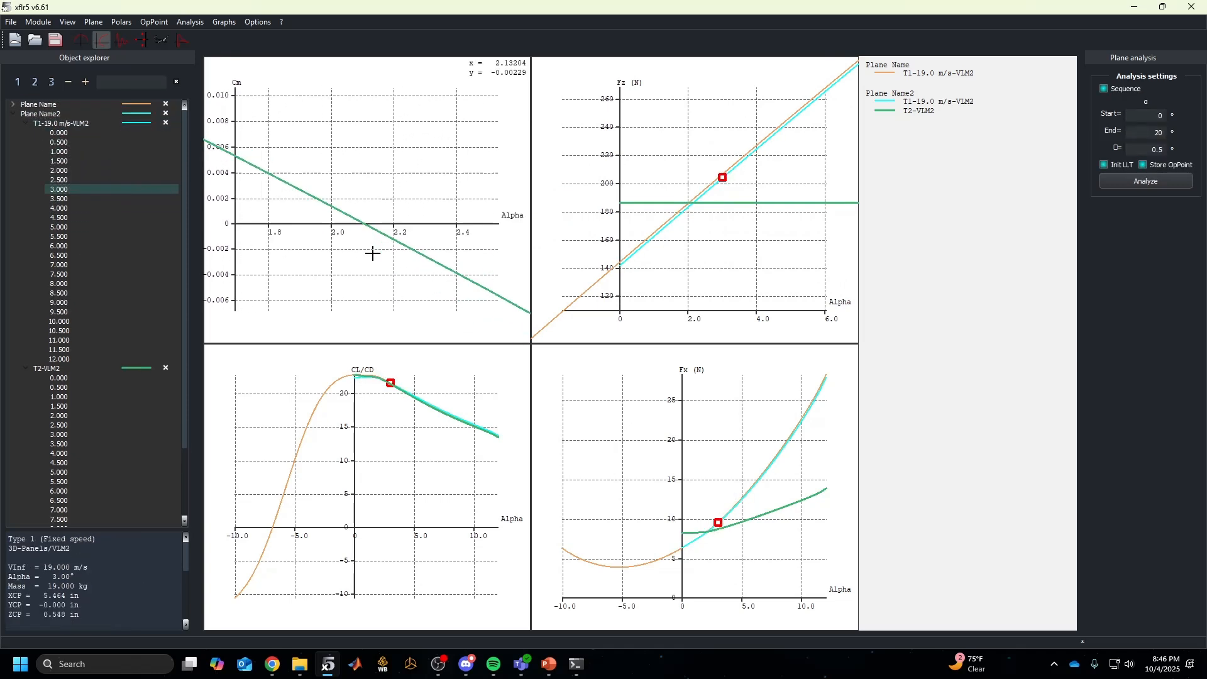
Highlight the 2.000 operating point and compare its position with the Cm zero crossing and the T2-VLM2 lift line on the Fz graph
scroll(373, 248, down, 3)
scroll(329, 226, down, 2)
scroll(306, 221, down, 2)
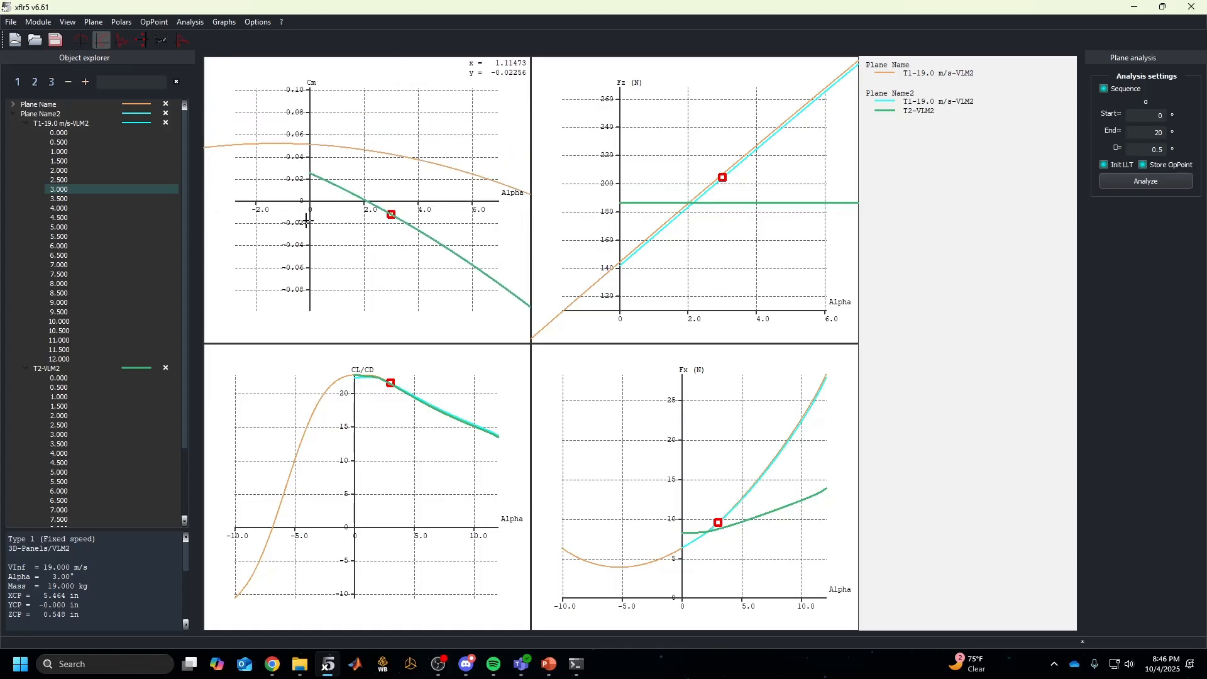
click(85, 180)
drag(86, 181, 84, 172)
scroll(730, 191, up, 2)
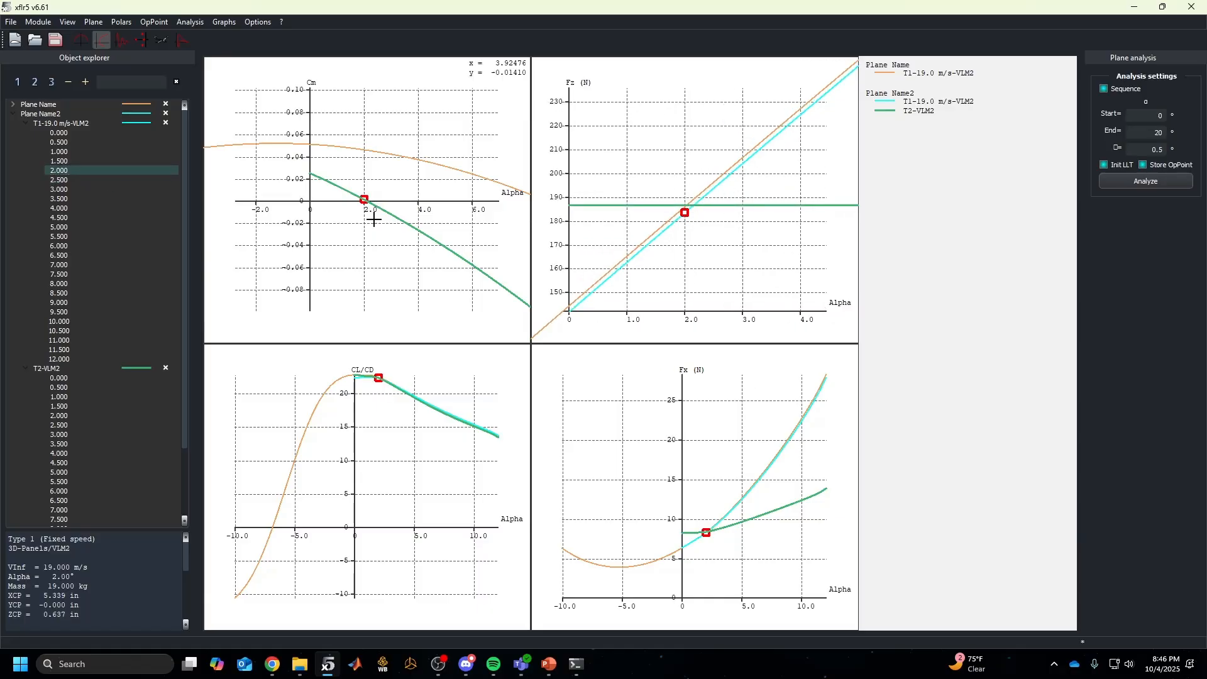
scroll(367, 214, up, 2)
scroll(367, 214, up, 3)
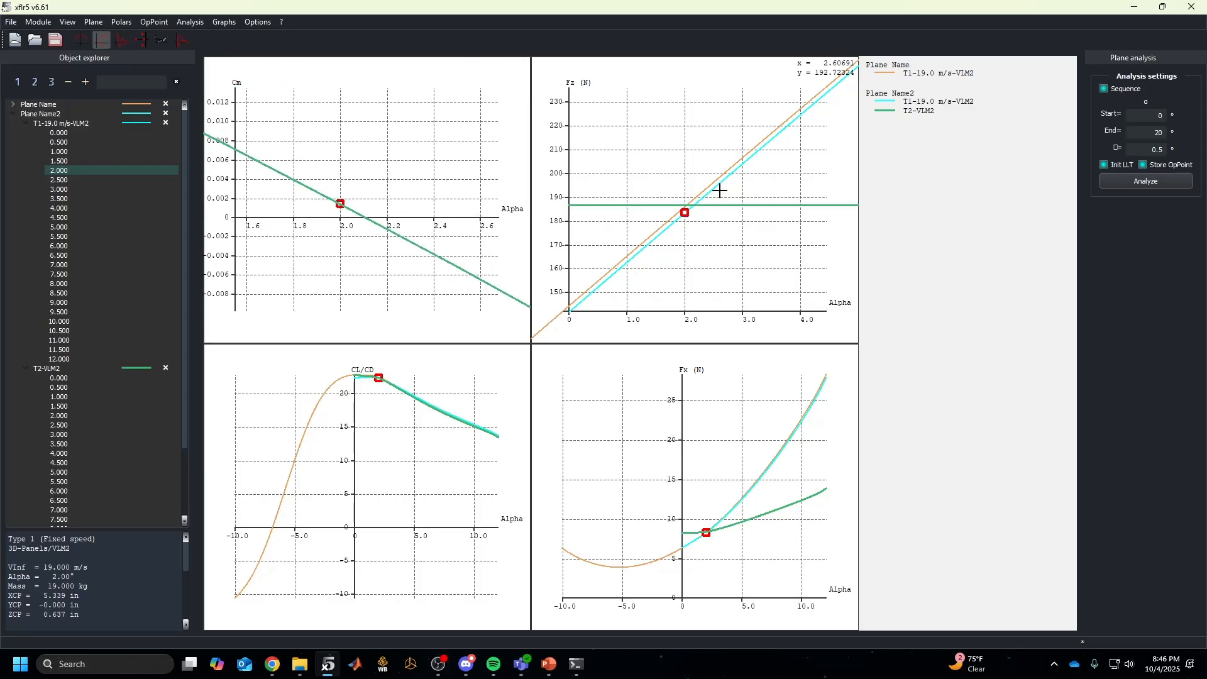
scroll(719, 195, down, 3)
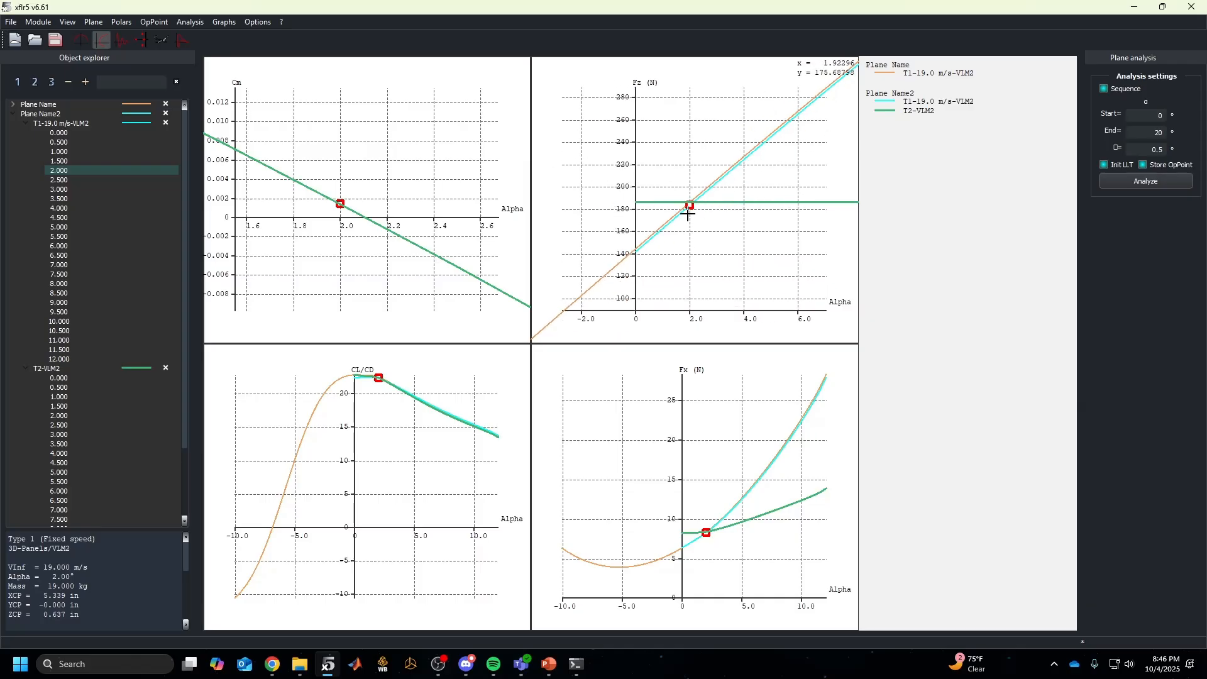
scroll(685, 242, down, 4)
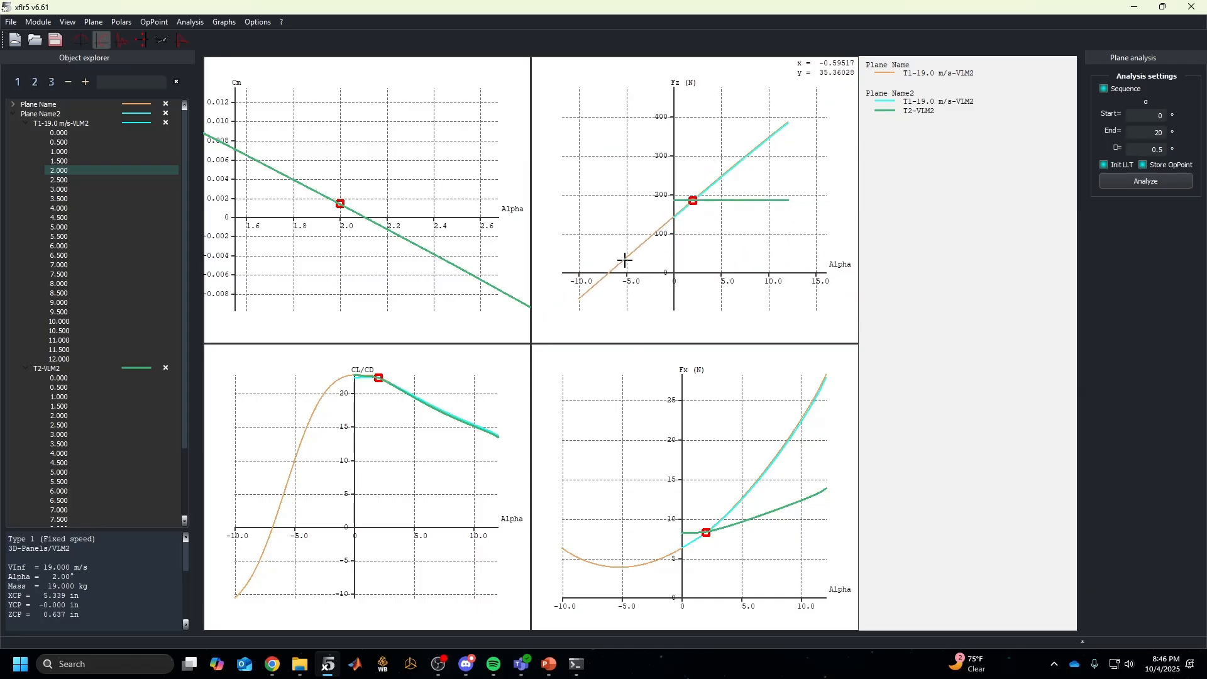
Reset the Cm and Fz graph scales, and examine the Fz intersection and the CL/CD curve around the highlighted operating point
key(r)
key(r)
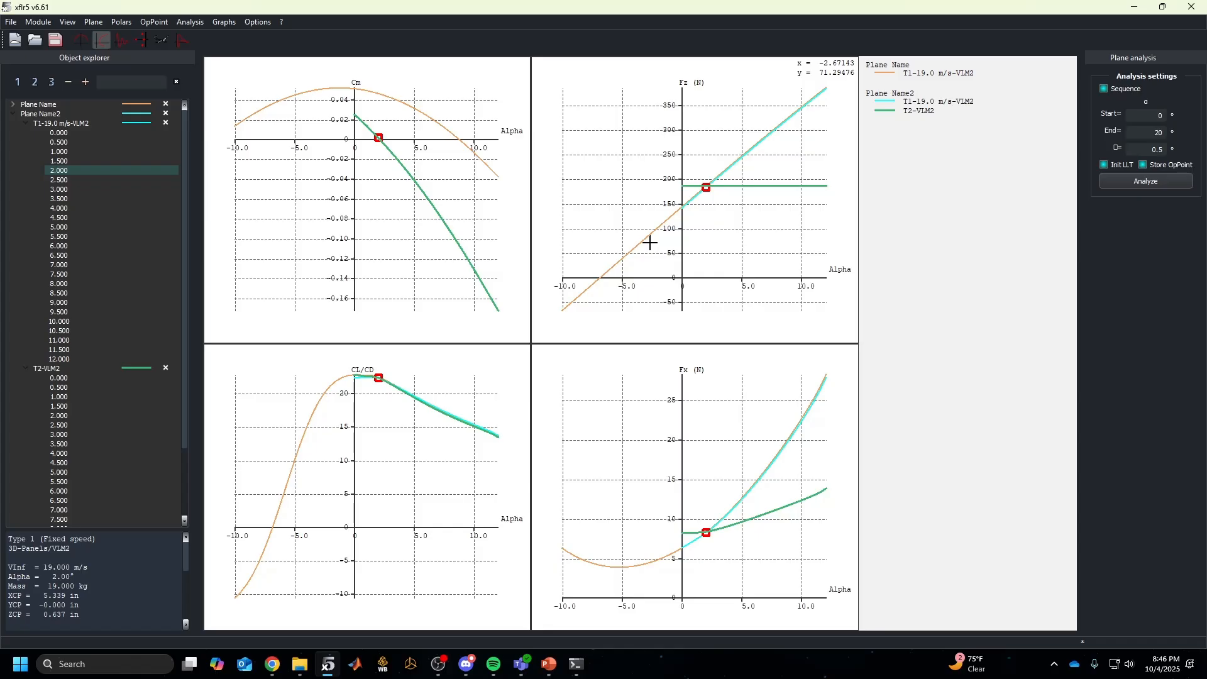
scroll(723, 204, up, 5)
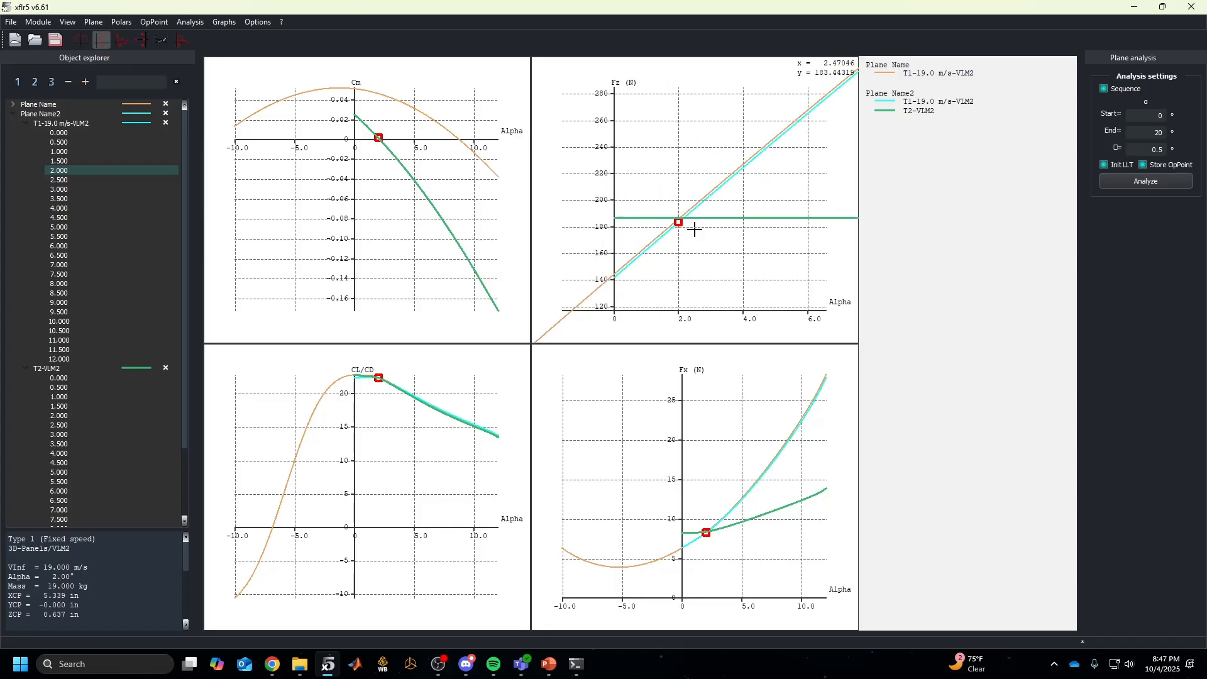
drag(695, 229, 683, 230)
scroll(682, 230, up, 3)
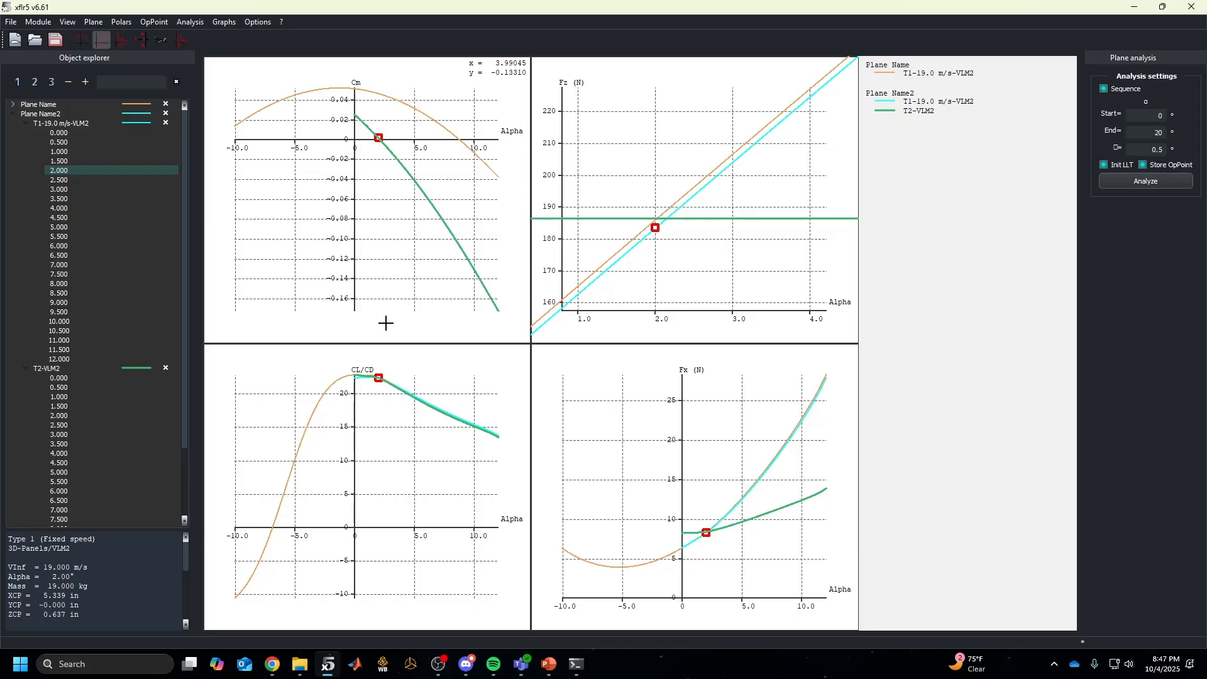
scroll(386, 474, up, 3)
drag(385, 428, 381, 468)
scroll(381, 462, up, 4)
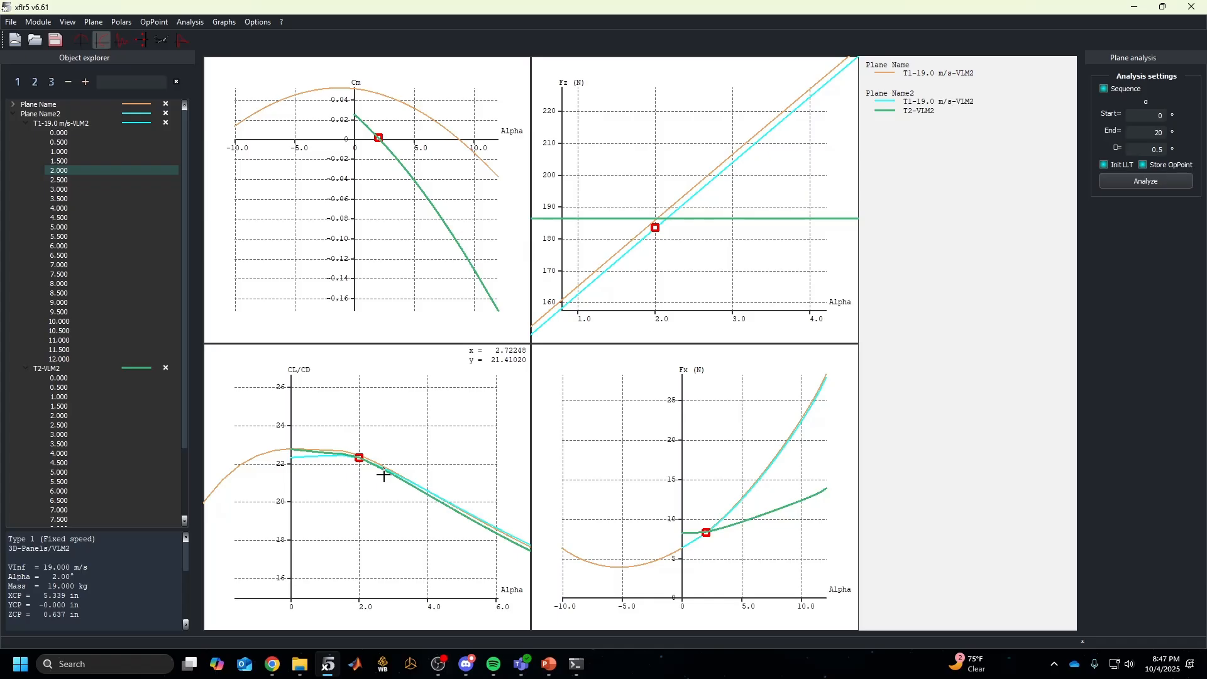
Check the main wing's tilt angle in Plane Name2's editor and close the editor without saving
right_click(60, 114)
click(81, 131)
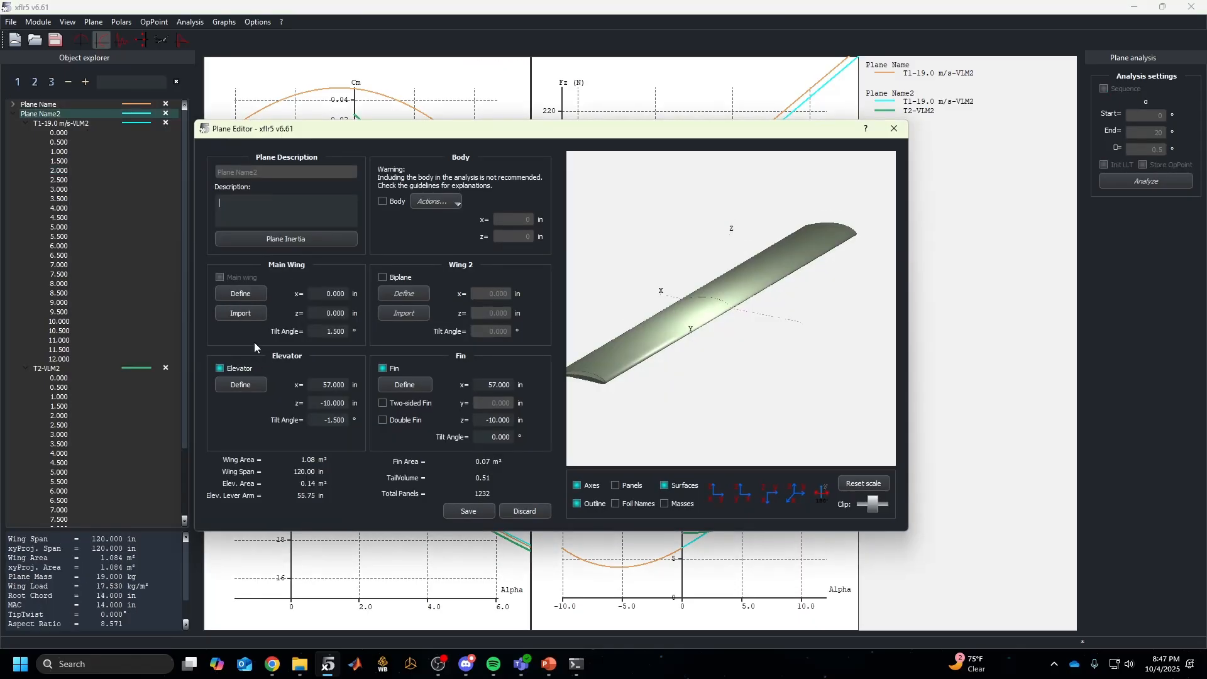
drag(319, 334, 364, 334)
click(525, 510)
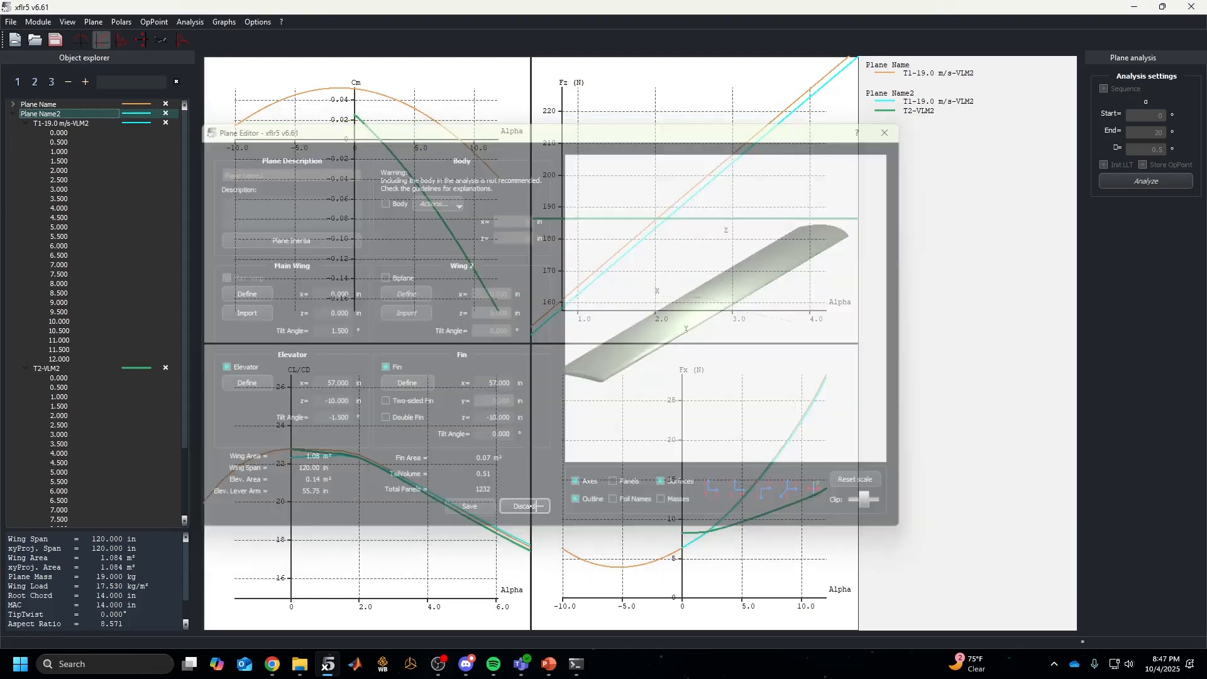
Reselect Plane Name2's 2.000 operating point in the T1-19.0 m/s-VLM2 polar and inspect its Cm curve on both sides of zero
scroll(379, 210, up, 5)
scroll(378, 214, up, 3)
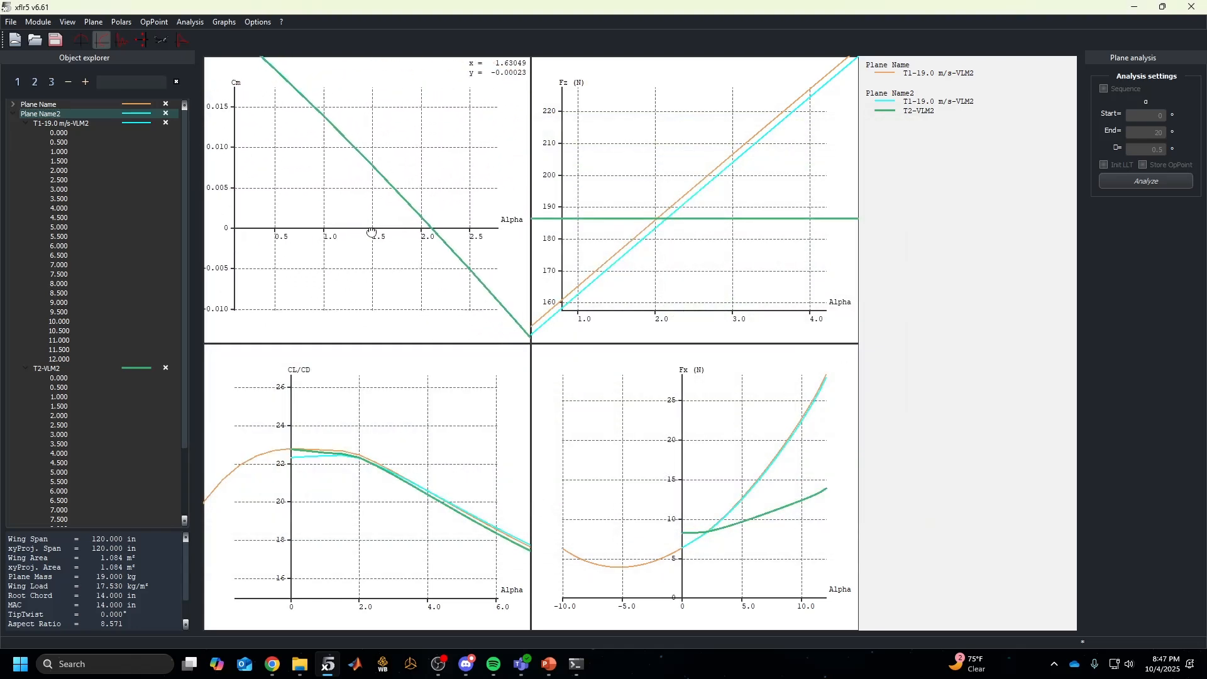
click(95, 186)
click(96, 171)
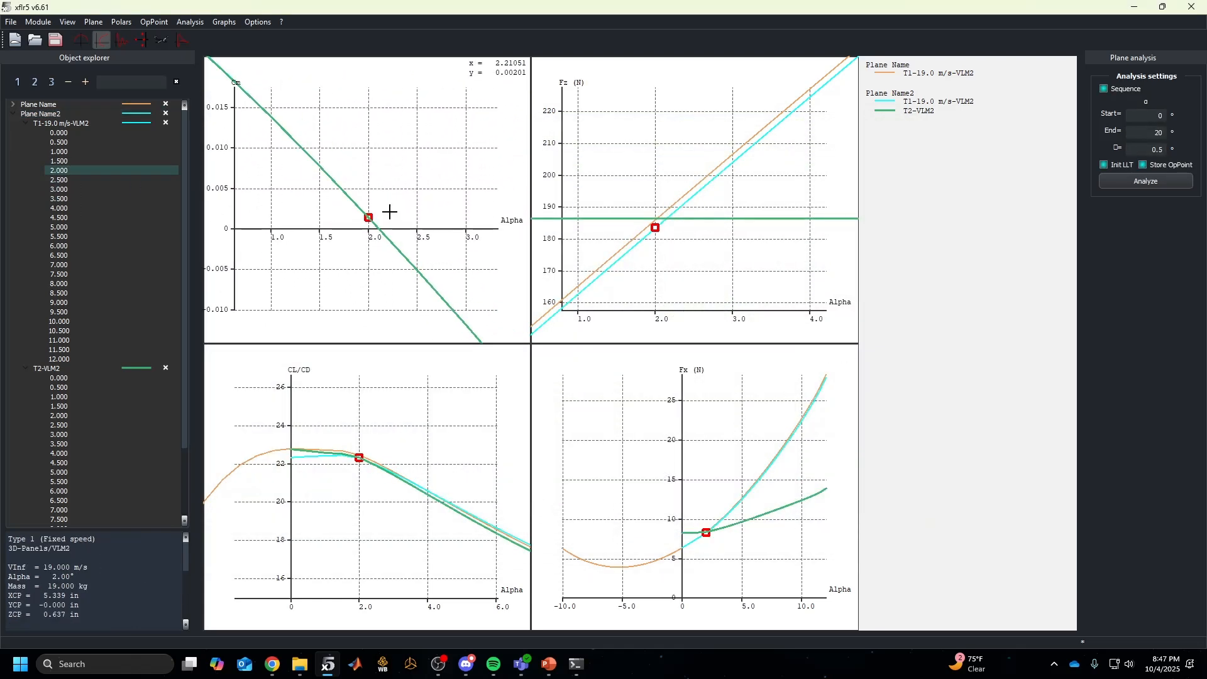
scroll(389, 213, up, 3)
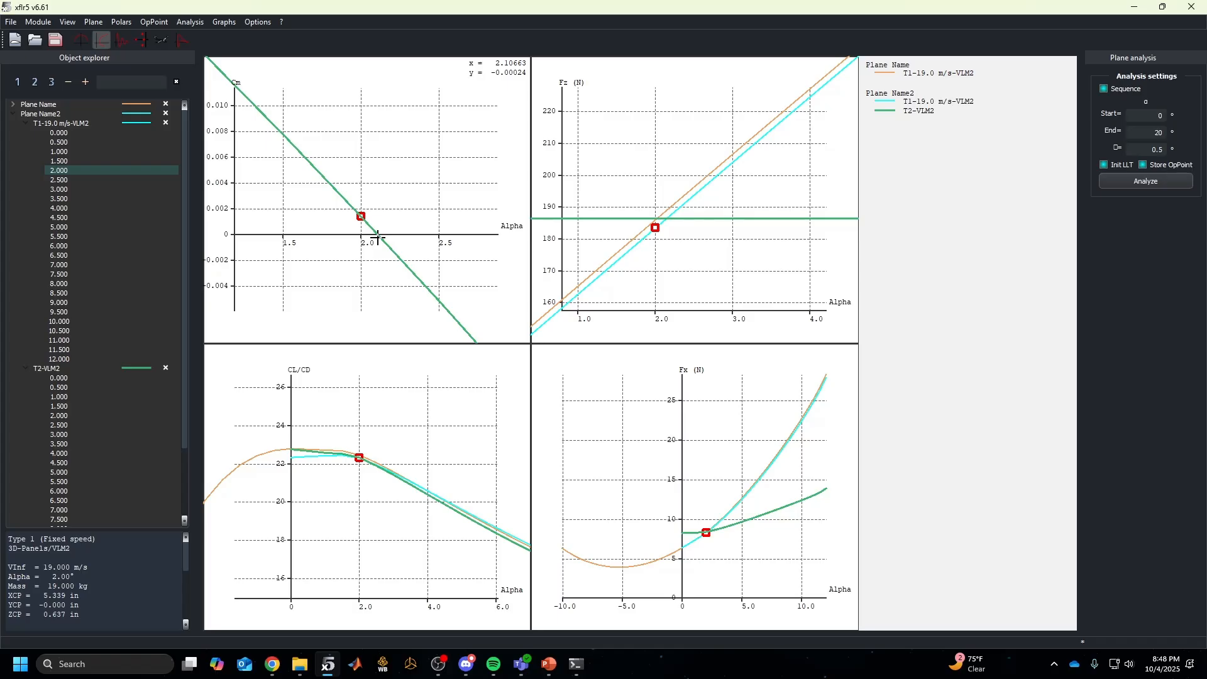
scroll(380, 247, down, 6)
drag(389, 245, 334, 238)
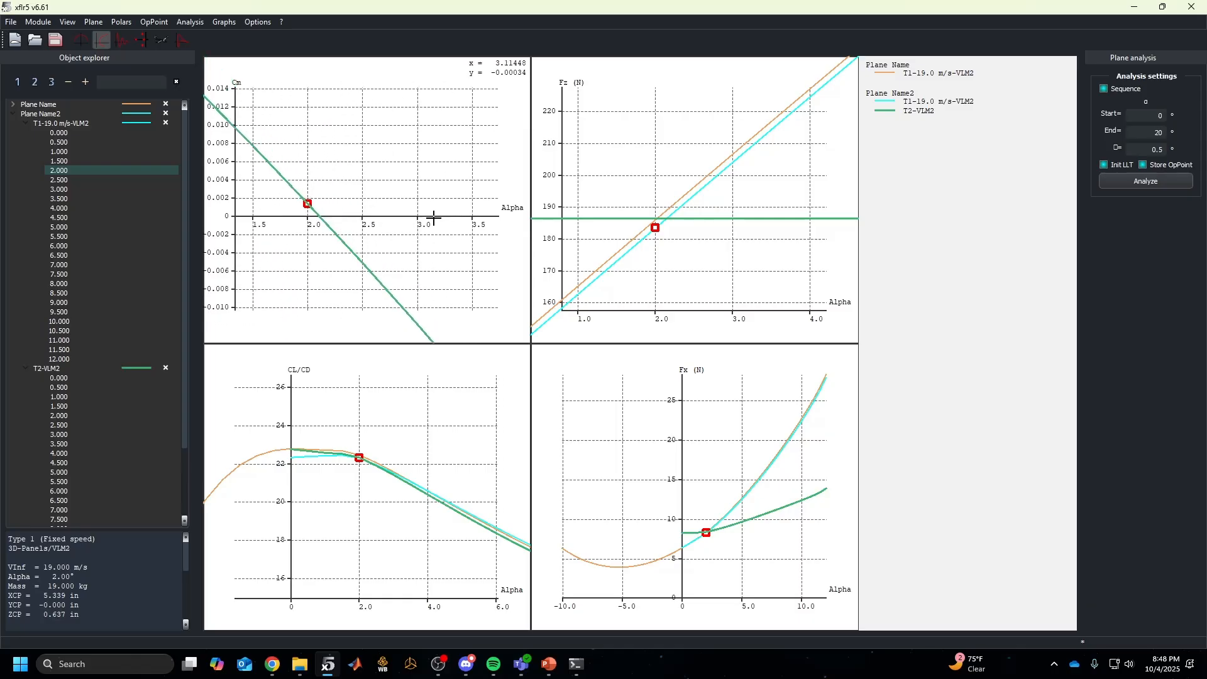
drag(445, 217, 370, 230)
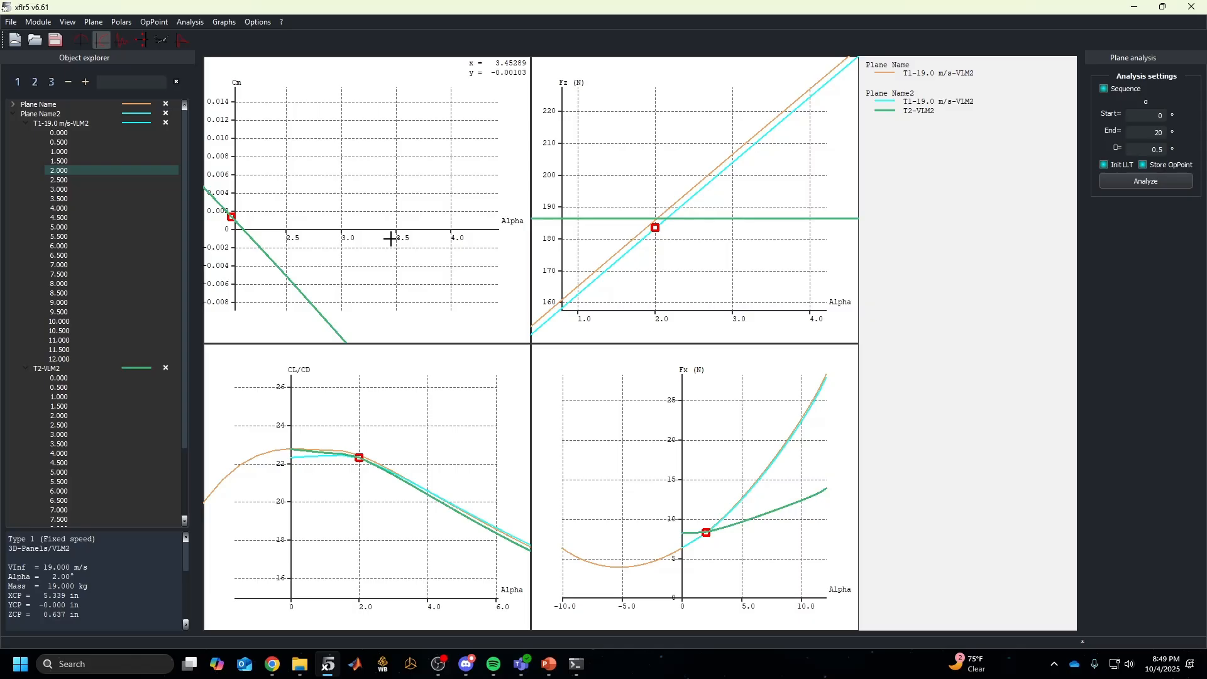
Show Plane Name2 in the 3D view at the 2.000 operating point and inspect its wing, tail and mass from several angles
click(162, 39)
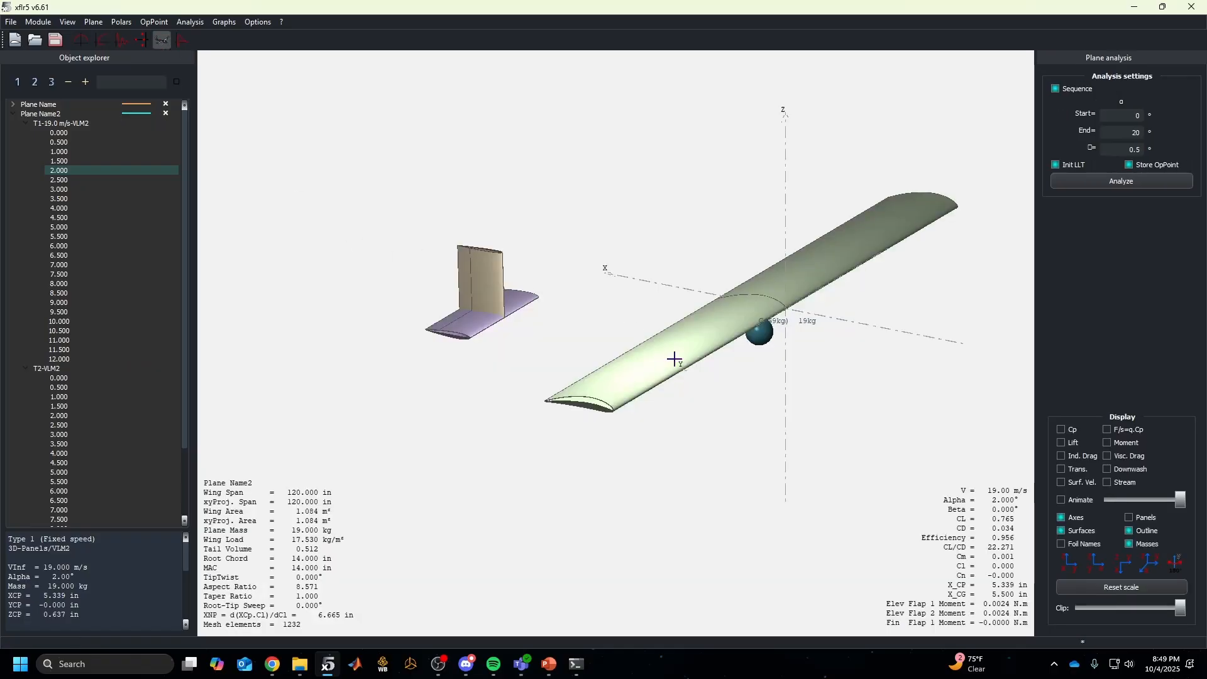
drag(675, 359, 741, 278)
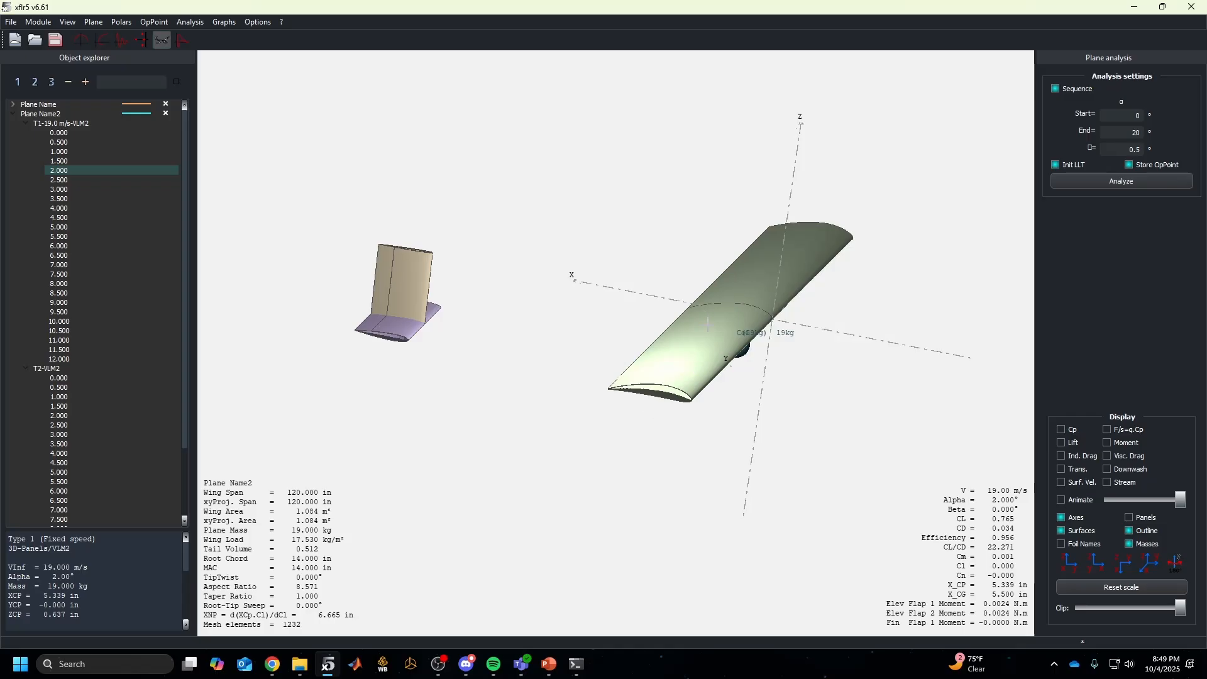
drag(708, 325, 723, 369)
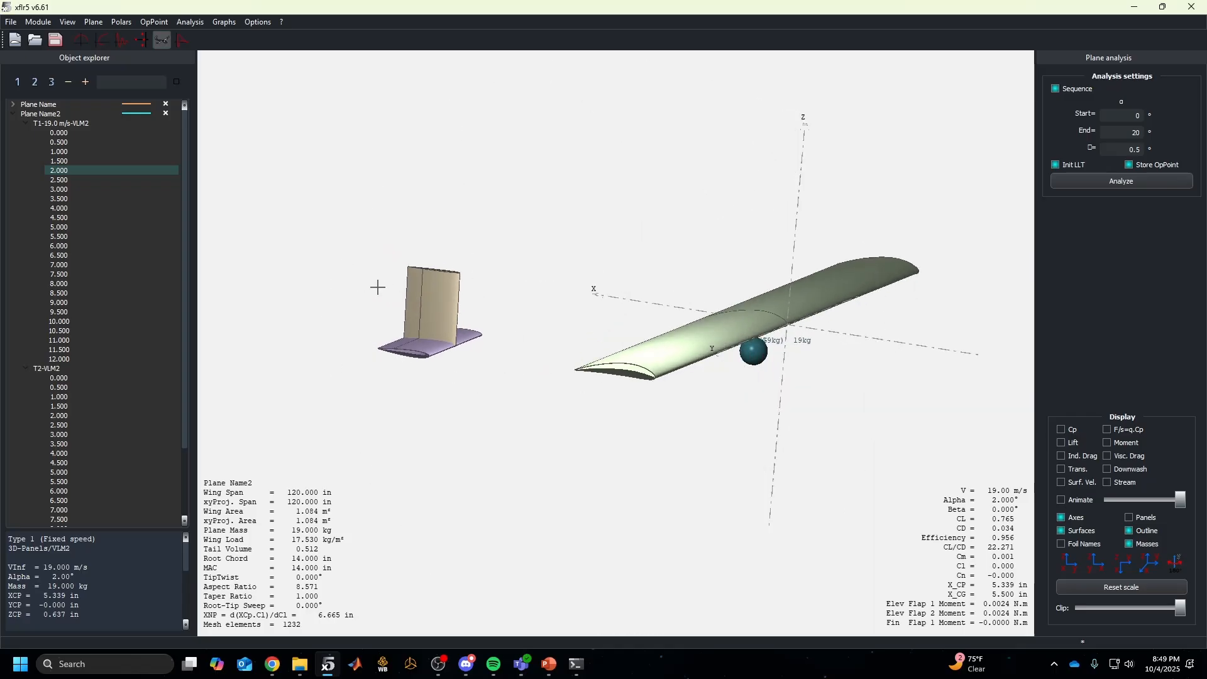
drag(422, 323, 409, 329)
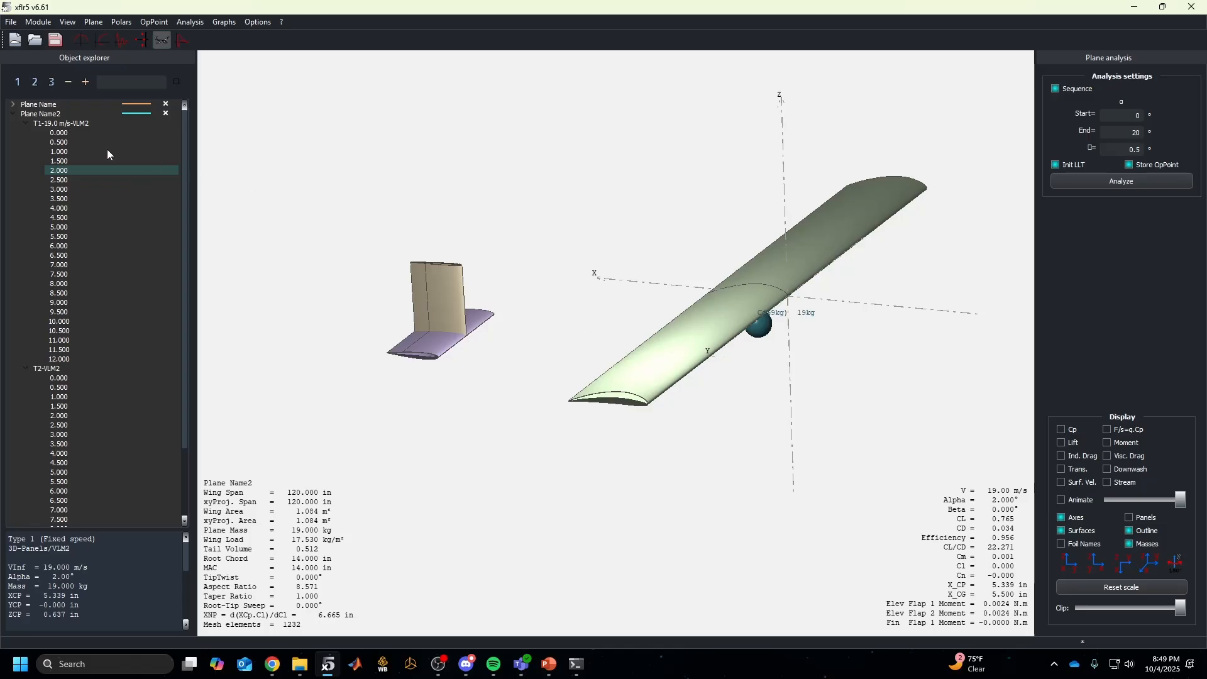
Open Plane Name2's main wing definition for editing and insert a section after section 1
click(36, 115)
right_click(37, 115)
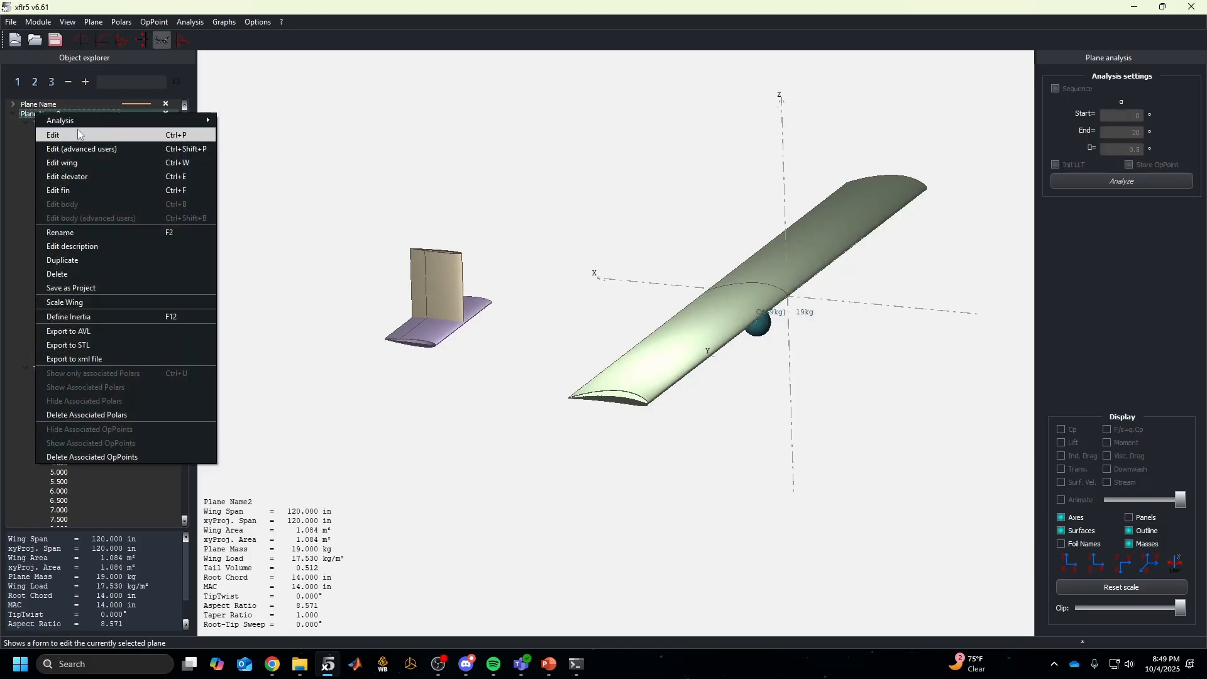
click(80, 131)
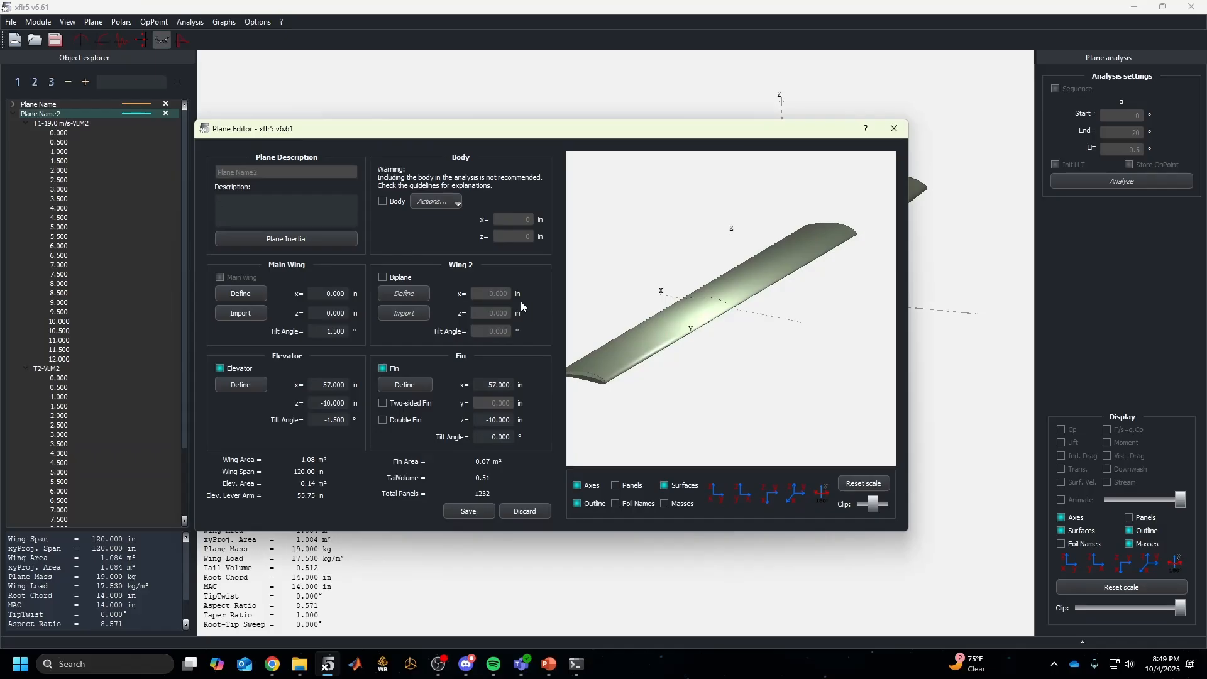
click(242, 293)
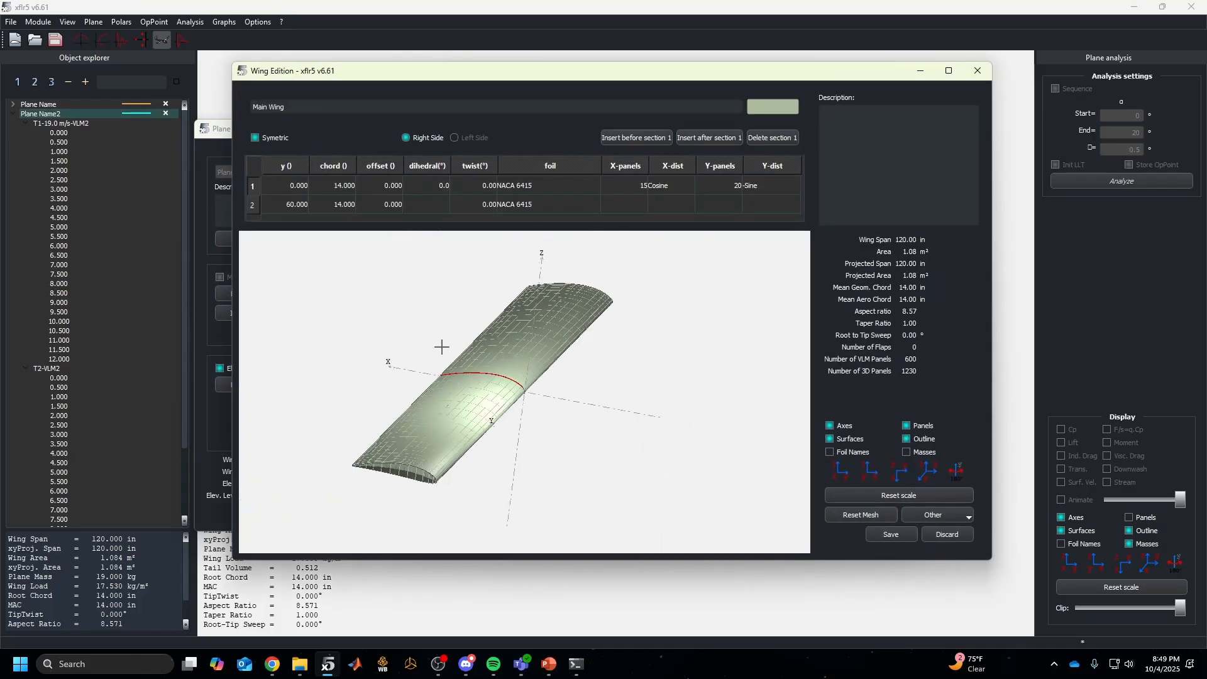
drag(462, 371, 635, 171)
click(711, 139)
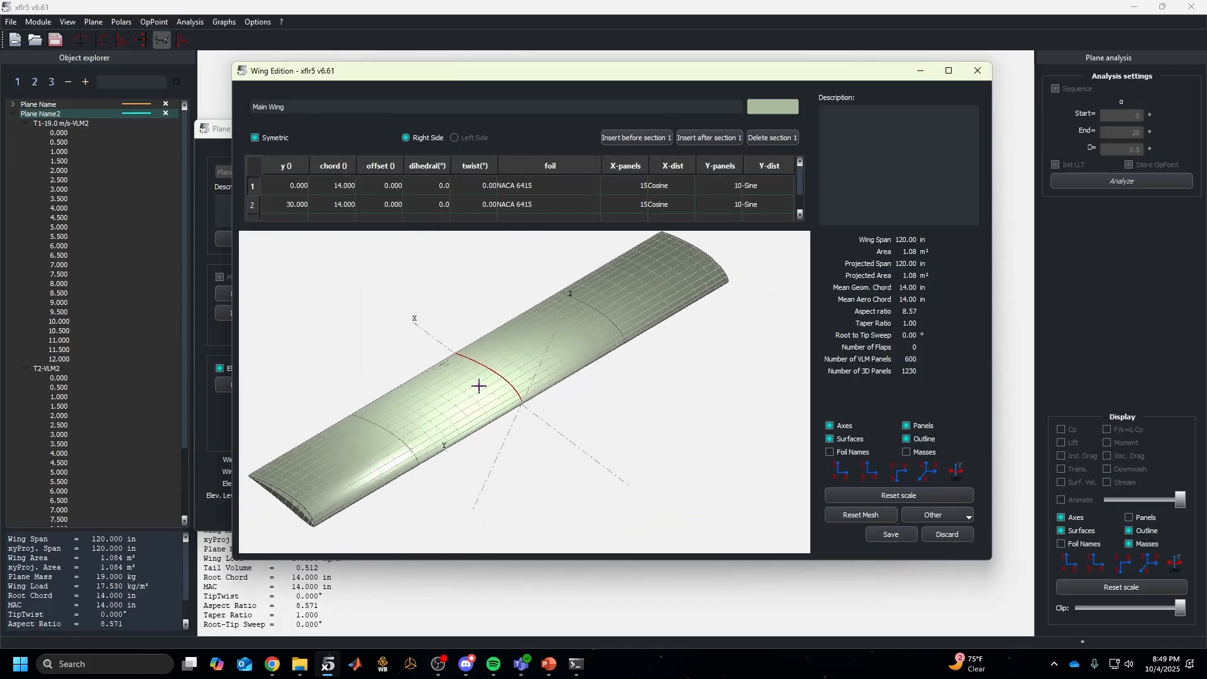
Set the spanwise position y of the main wing's section 2 to 40 in
drag(479, 384, 283, 244)
click(299, 210)
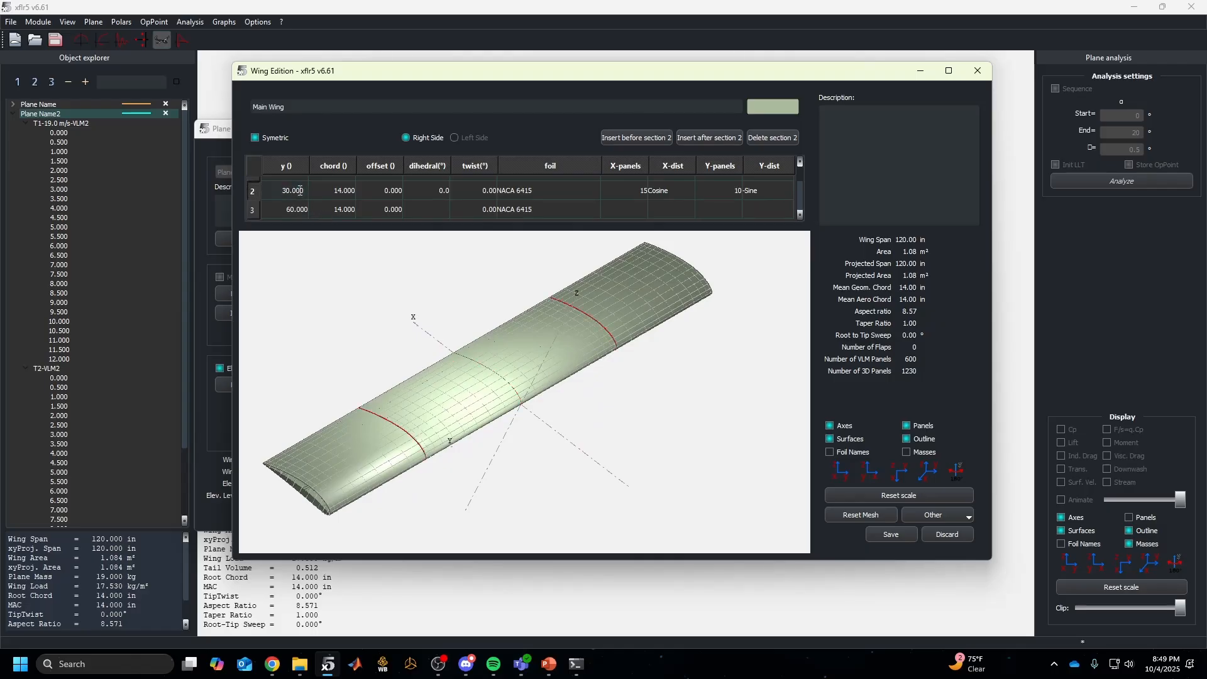
double_click(300, 190)
key(BackSpace)
text(40)
key(Return)
Assign the NACA 6415-n15 foil to the main wing's section at y = 40 in and inspect the resulting shape
double_click(523, 195)
click(528, 192)
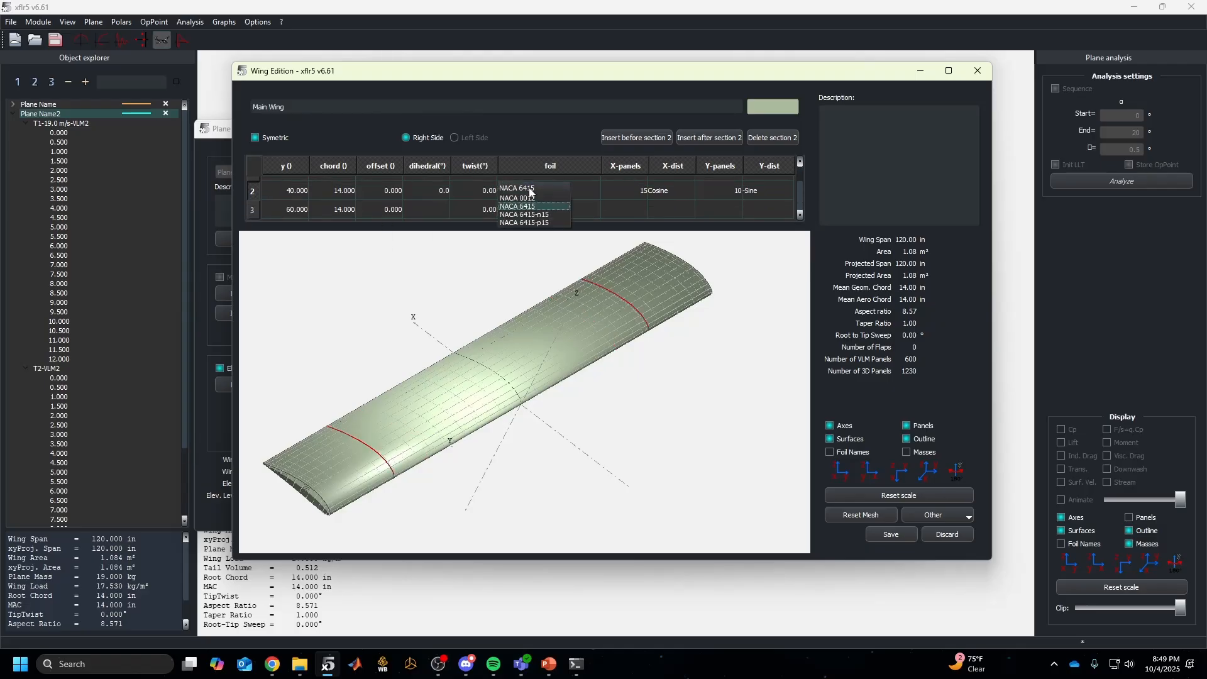
click(533, 221)
drag(457, 420, 629, 459)
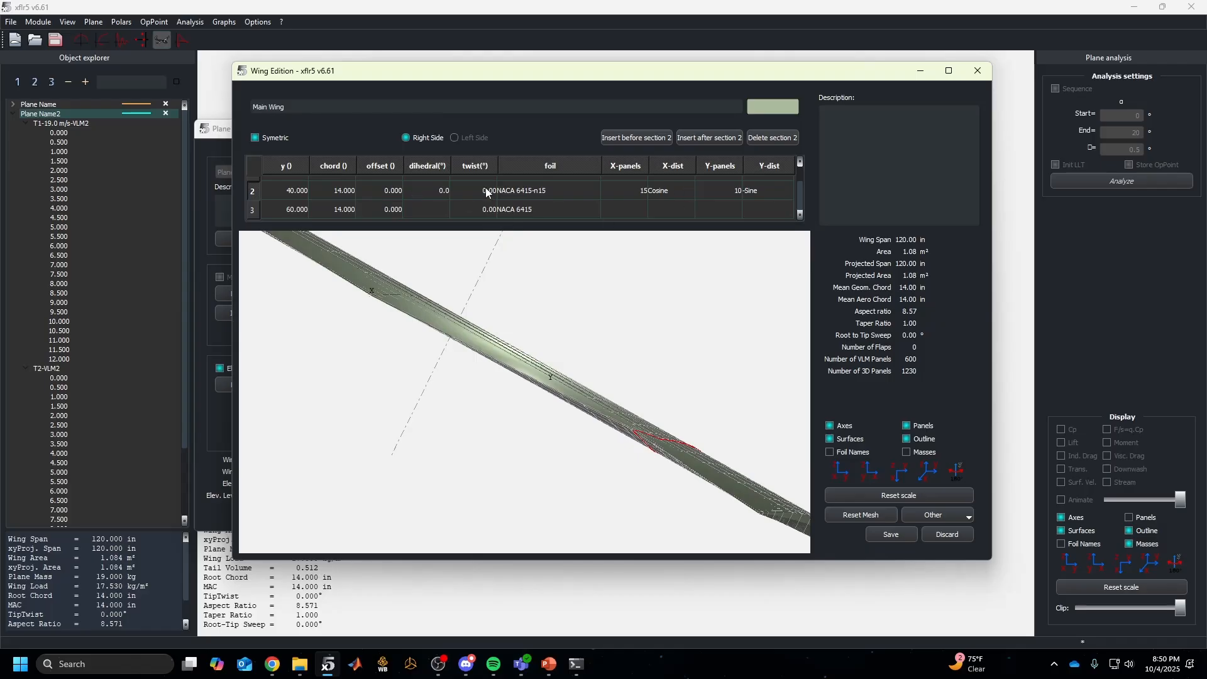
Insert another section before section 2 of the main wing and set its y position to 40 in
click(628, 139)
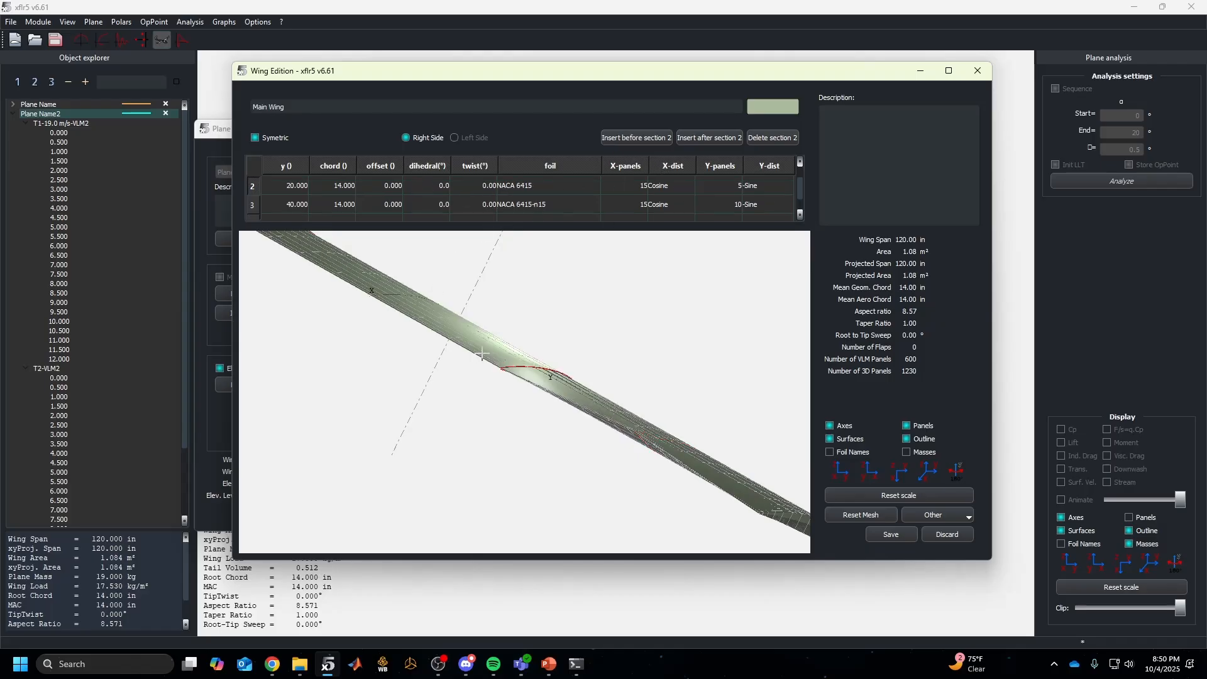
drag(464, 337, 429, 343)
scroll(309, 204, up, 1)
click(308, 204)
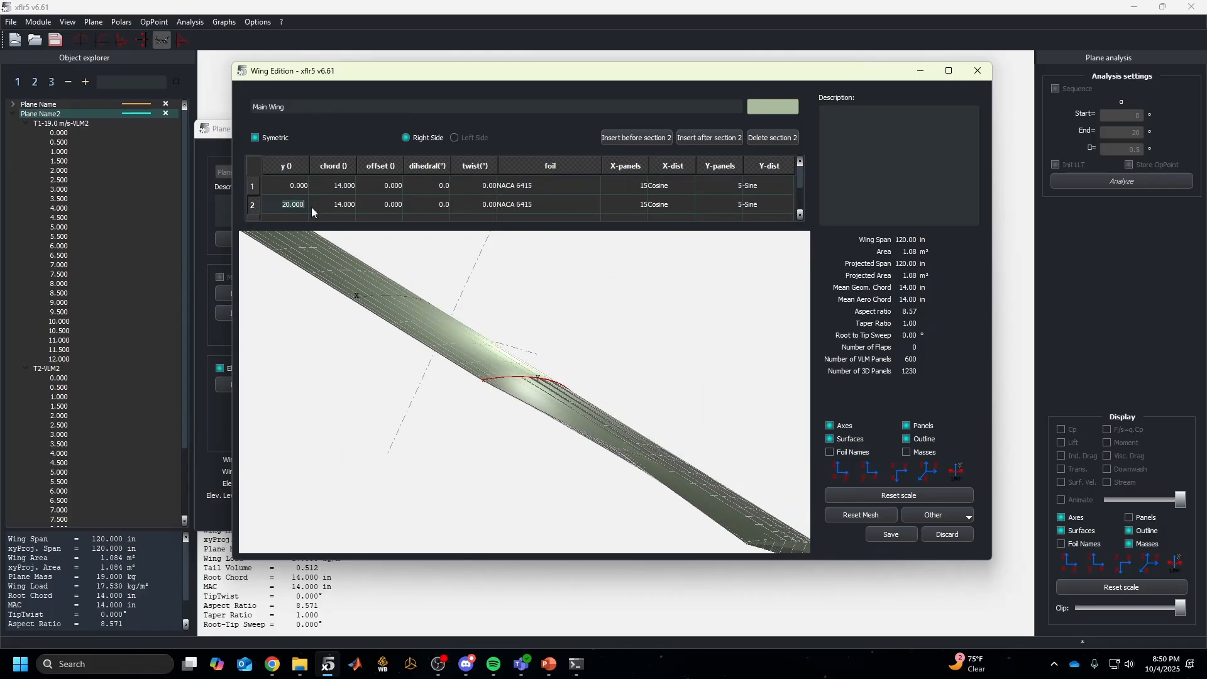
text(40)
key(Return)
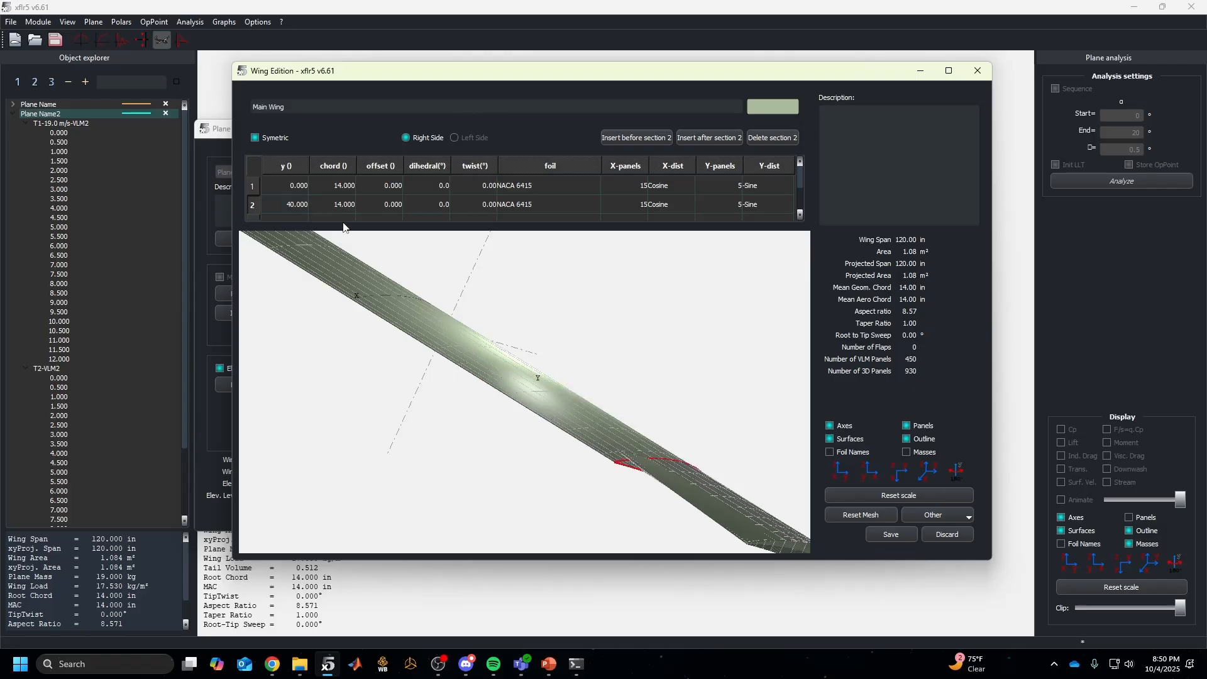
drag(625, 528, 714, 506)
scroll(677, 473, down, 4)
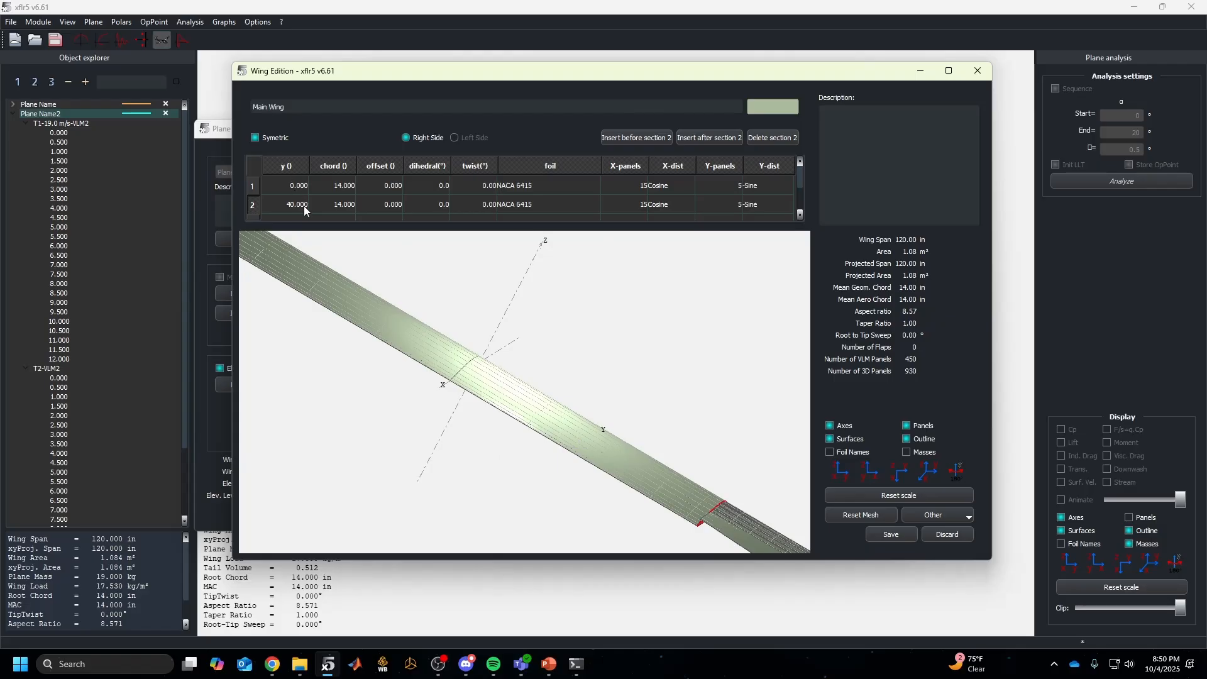
Insert a section before the main wing's tip section and set its y position to 58 in
scroll(523, 205, down, 1)
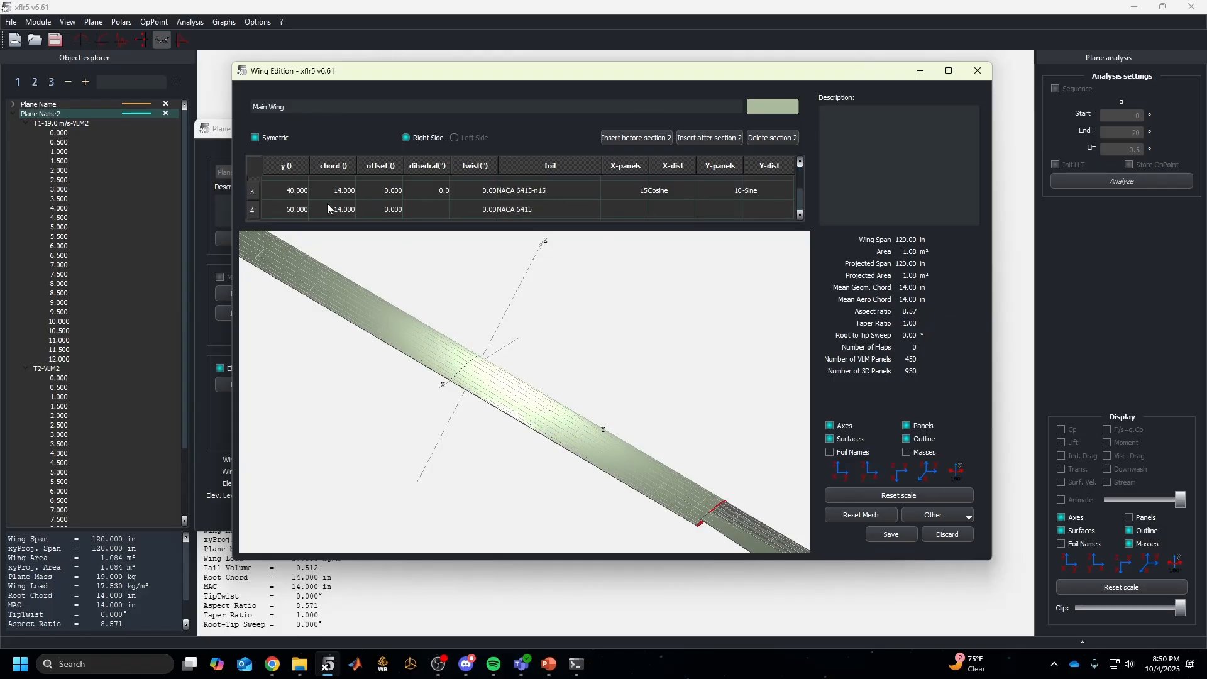
drag(688, 478, 723, 481)
scroll(448, 383, up, 5)
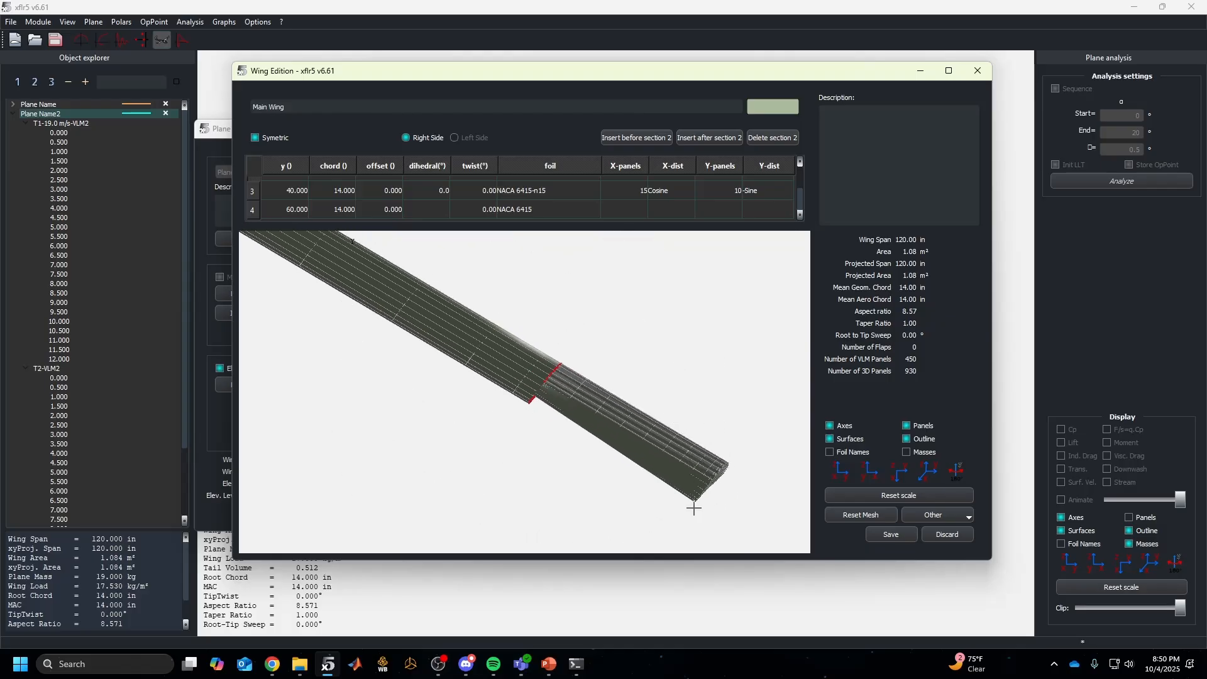
click(307, 209)
click(645, 140)
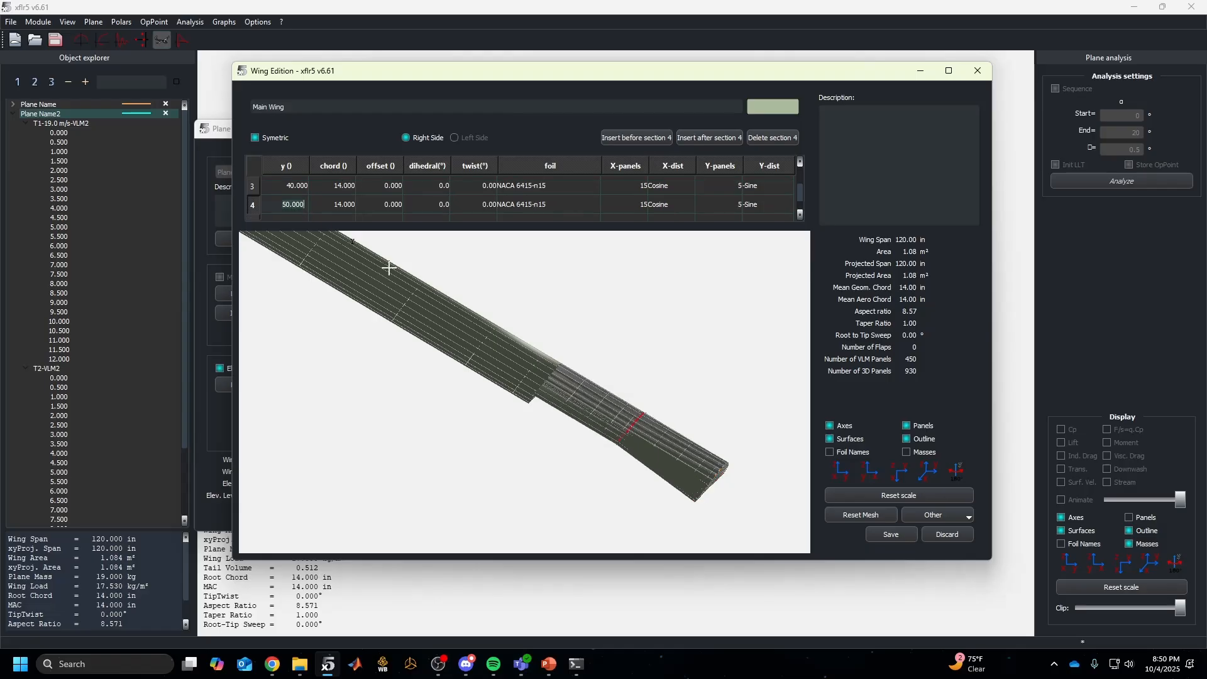
text(58)
key(Return)
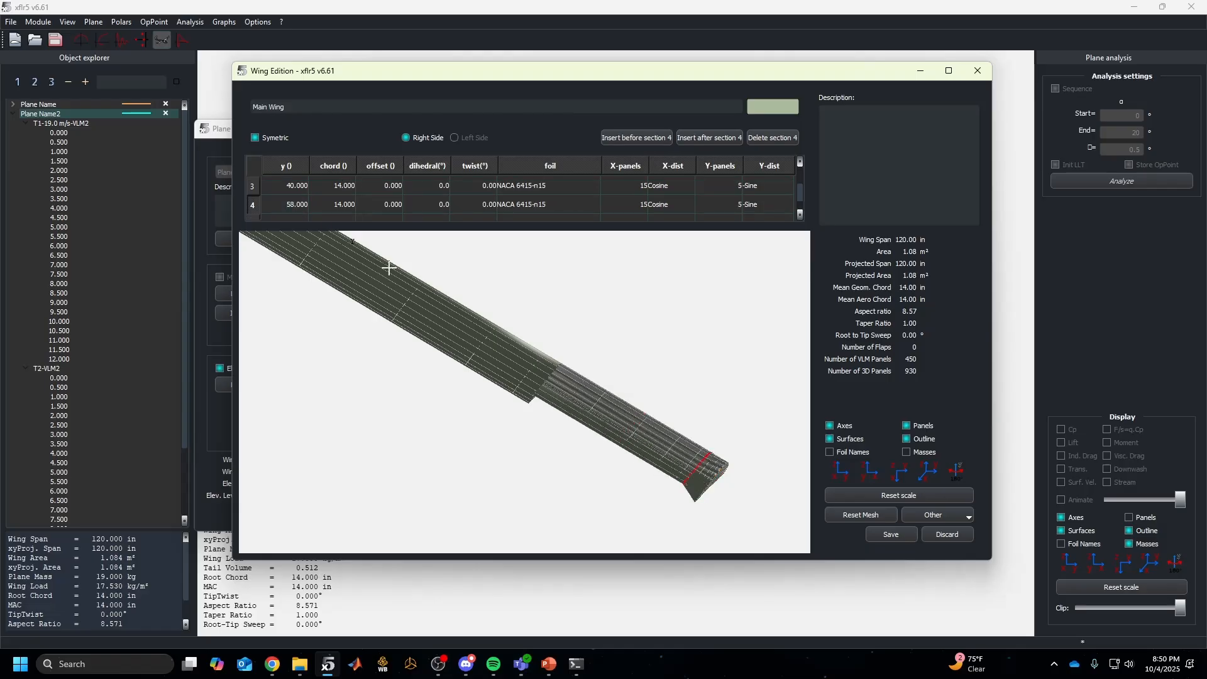
Insert another section before the main wing's tip section and set its y position to 58 in as well
drag(706, 522, 483, 404)
click(906, 426)
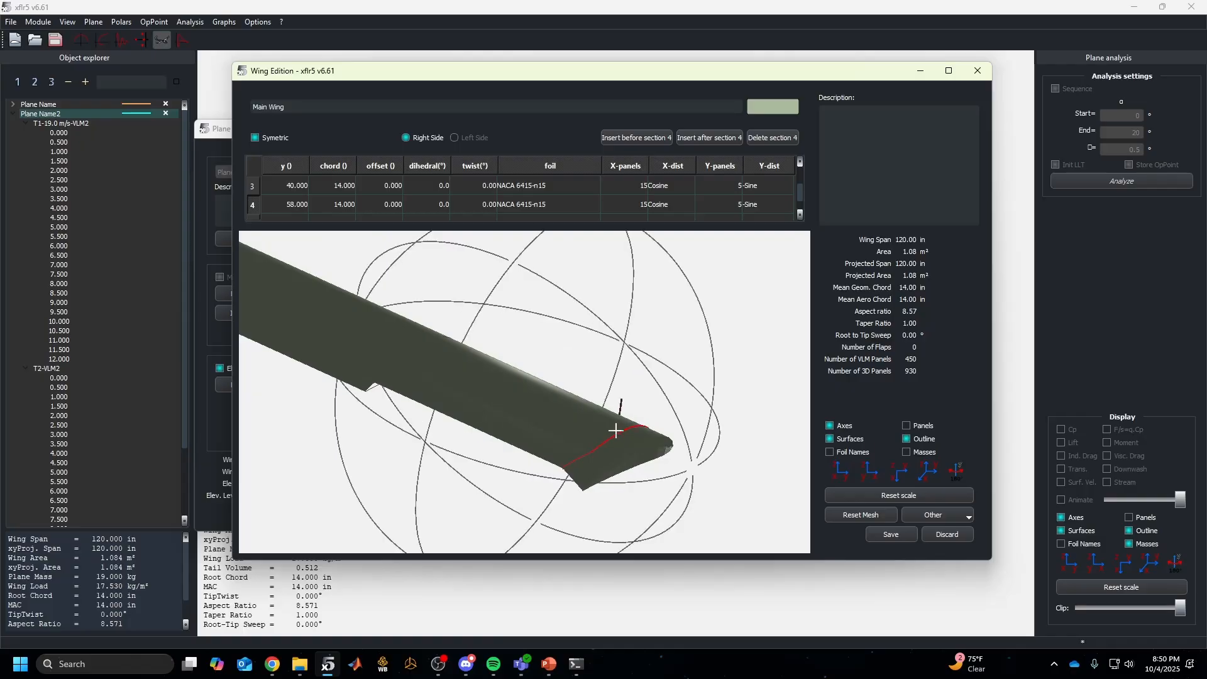
drag(616, 431, 614, 446)
click(906, 425)
drag(402, 488, 567, 443)
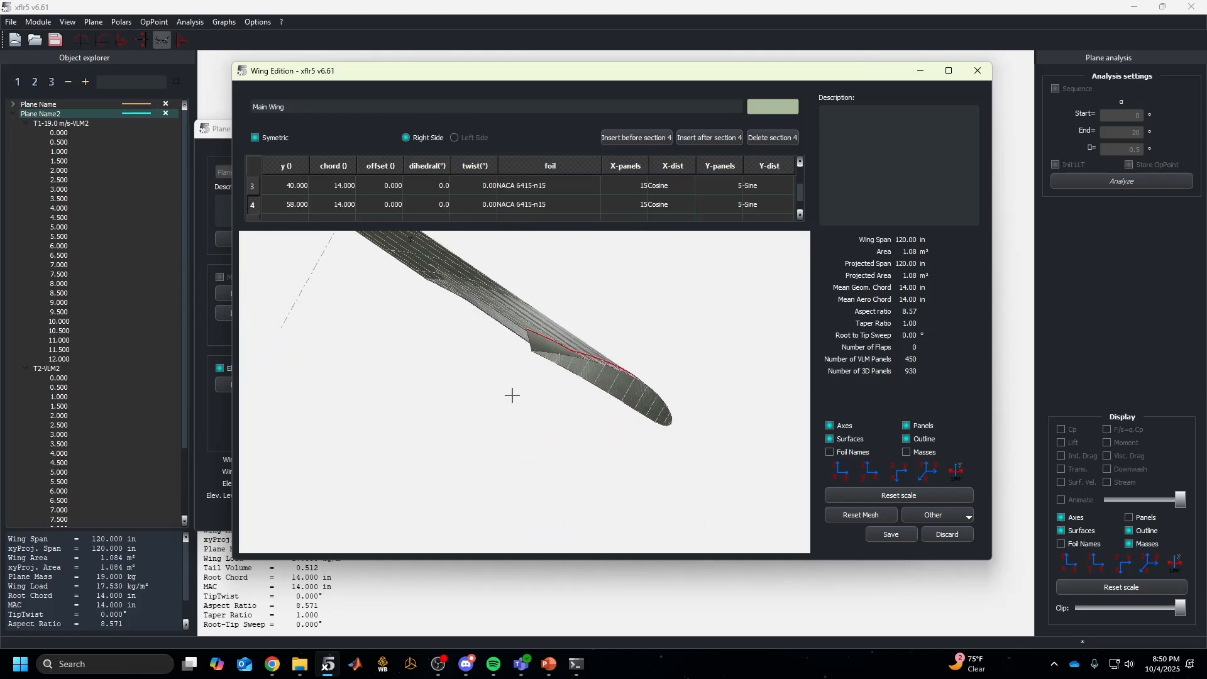
drag(505, 353, 525, 408)
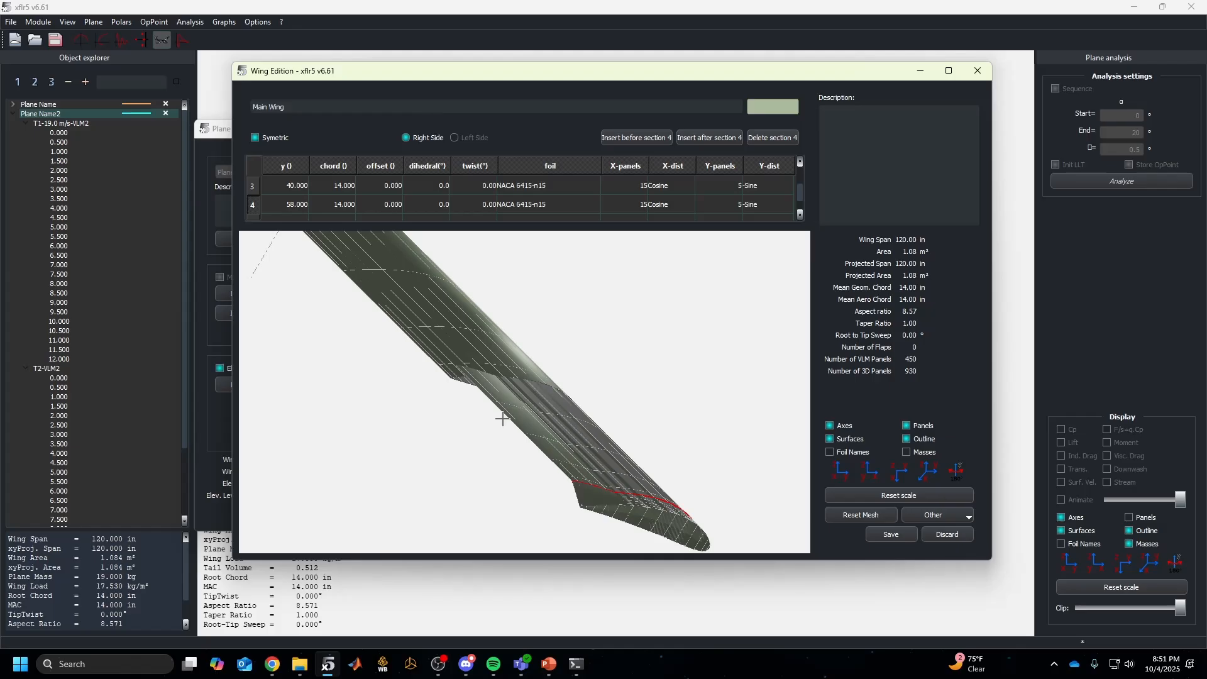
scroll(361, 196, down, 1)
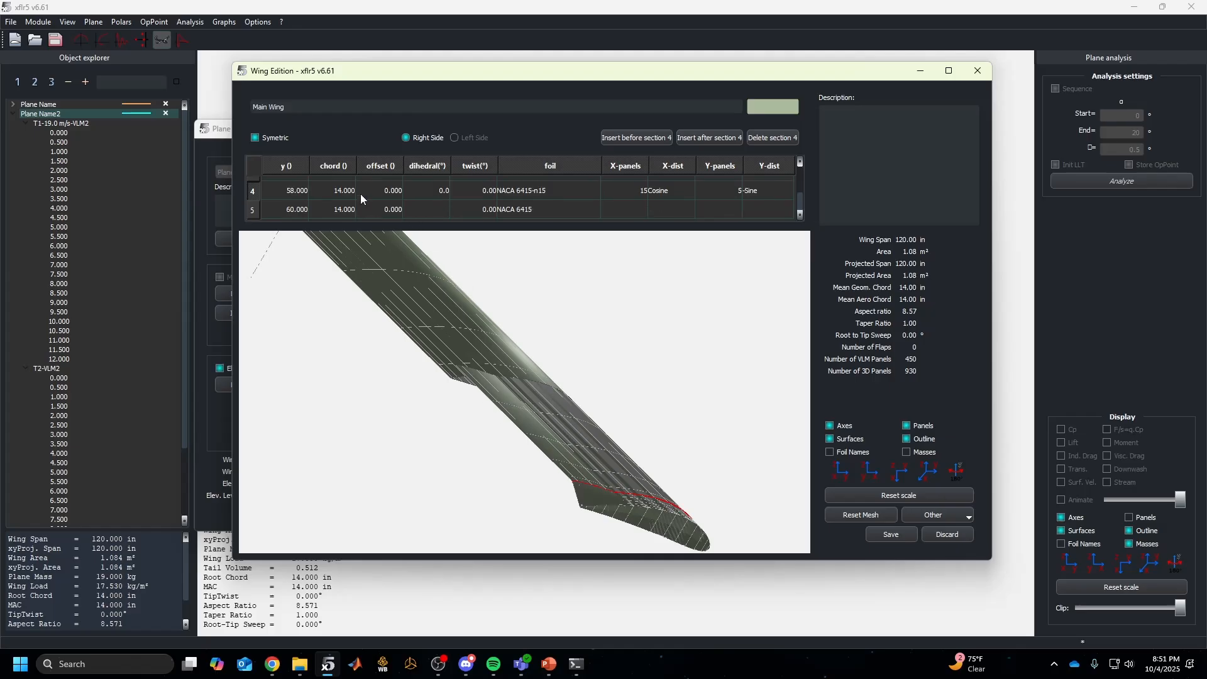
double_click(306, 209)
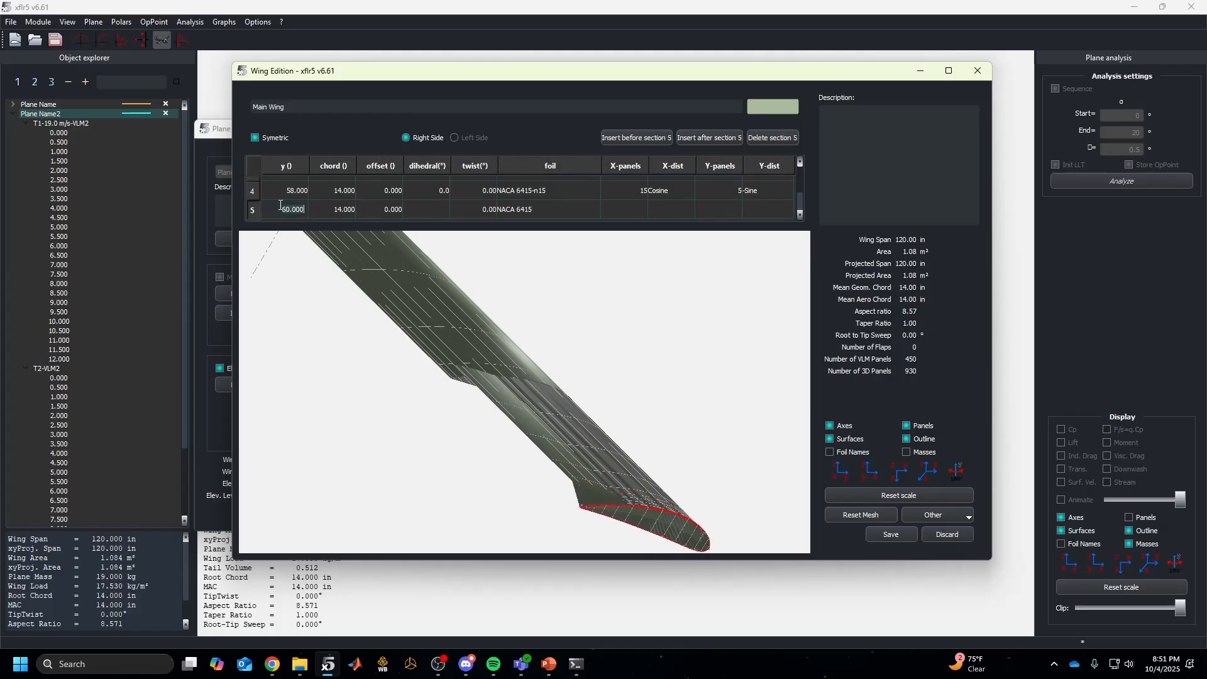
click(649, 141)
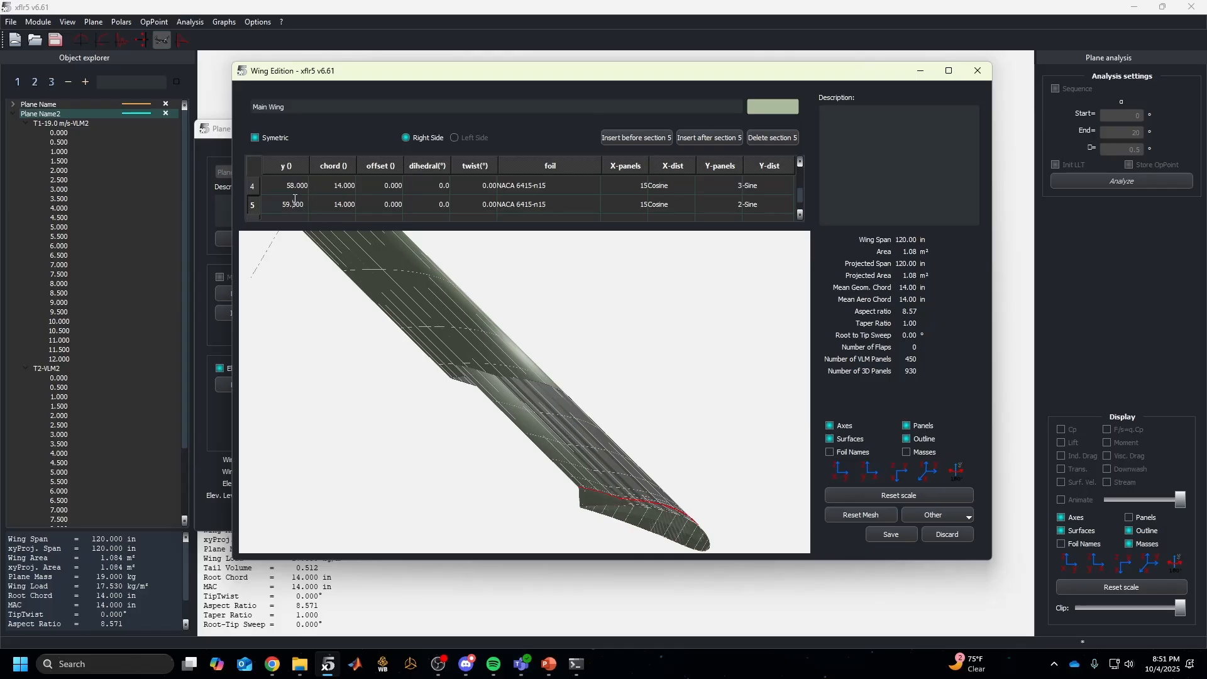
scroll(289, 201, up, 2)
scroll(295, 193, down, 2)
key(Return)
key(Return)
scroll(515, 200, down, 1)
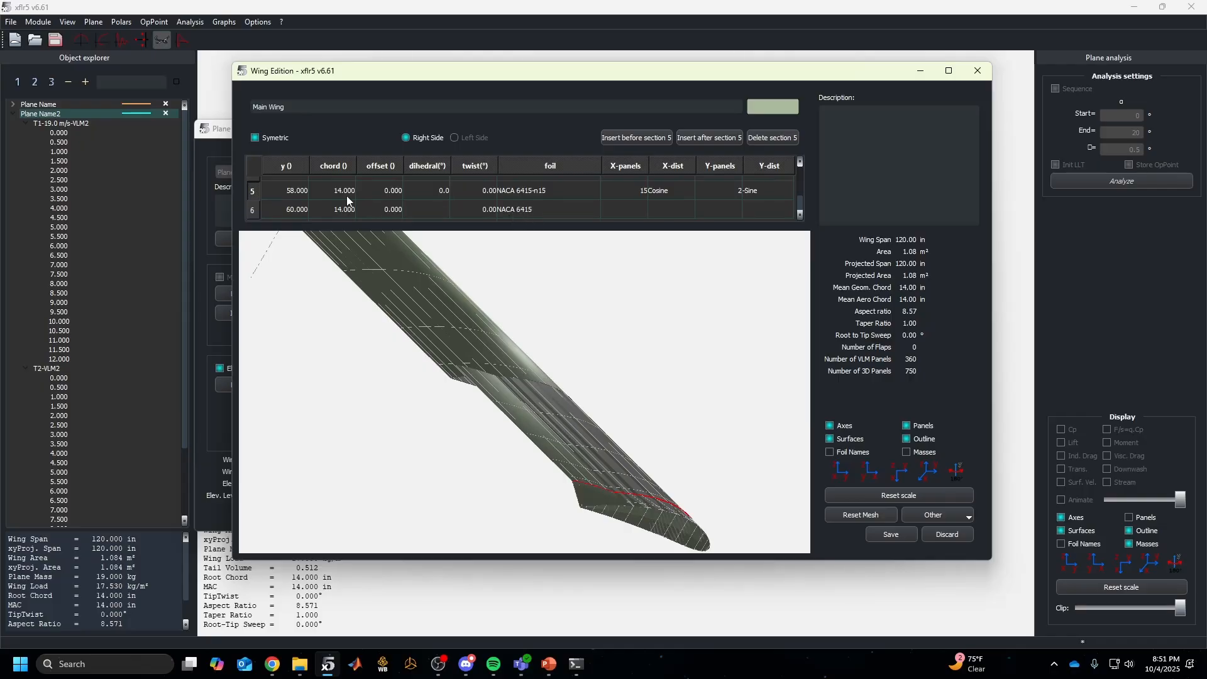
Assign the NACA 6415 foil to the main wing's section 5 at y = 58 in
double_click(521, 193)
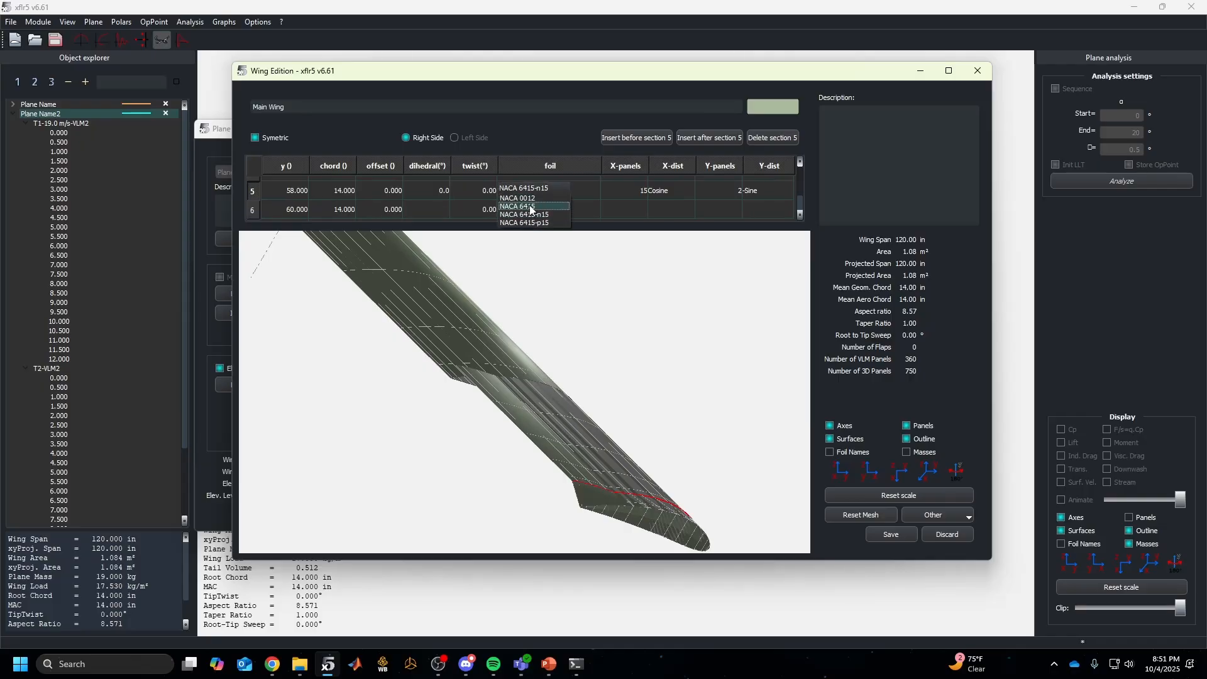
click(525, 203)
drag(599, 437, 617, 426)
scroll(669, 482, down, 3)
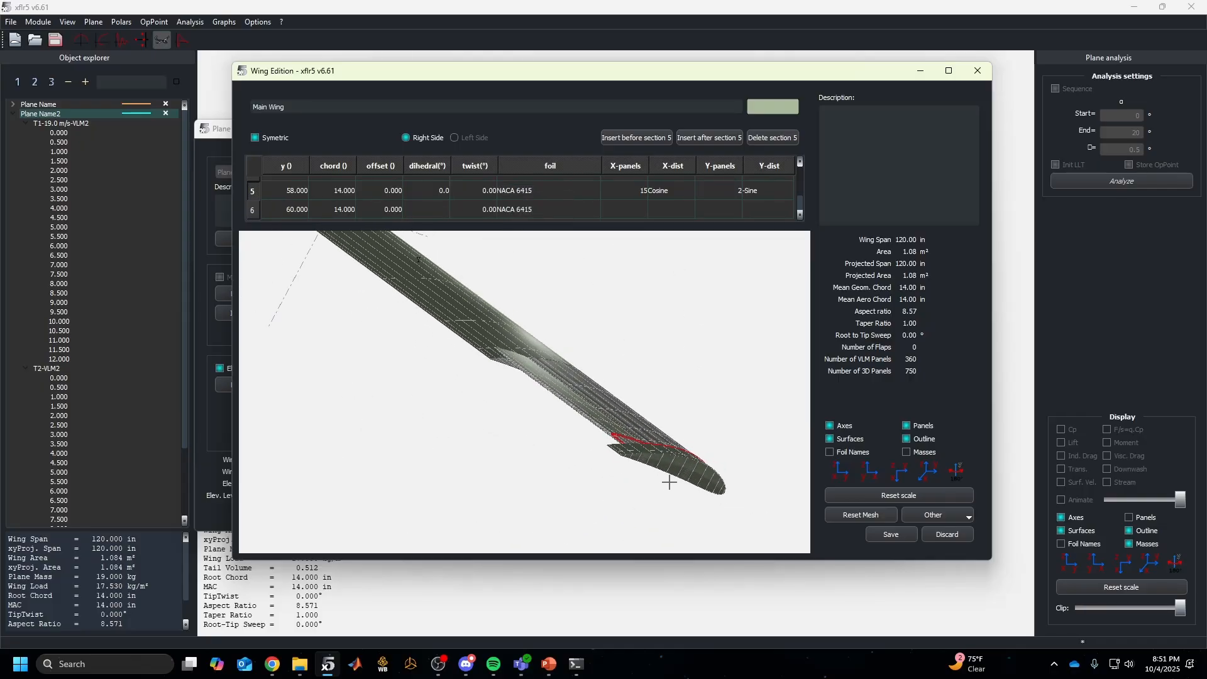
Examine the deflected control surface and its inner and outer edges near the main wing's tip
scroll(666, 476, up, 8)
drag(666, 475, 639, 463)
scroll(512, 399, up, 4)
drag(512, 398, 497, 428)
scroll(502, 397, up, 4)
scroll(484, 442, down, 8)
scroll(483, 442, down, 5)
drag(497, 428, 464, 419)
drag(464, 419, 704, 459)
drag(704, 459, 557, 398)
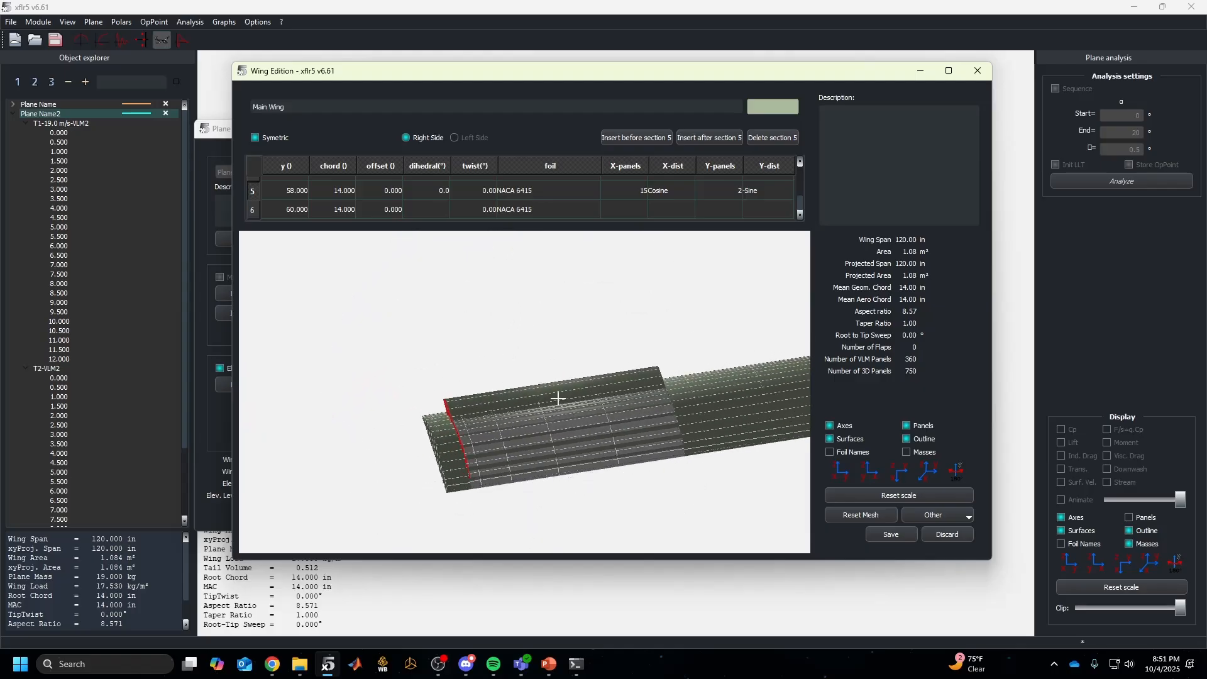
Enlarge the section table to show all six sections, check their positions, and examine the control surfaces on both wing halves
scroll(281, 210, up, 1)
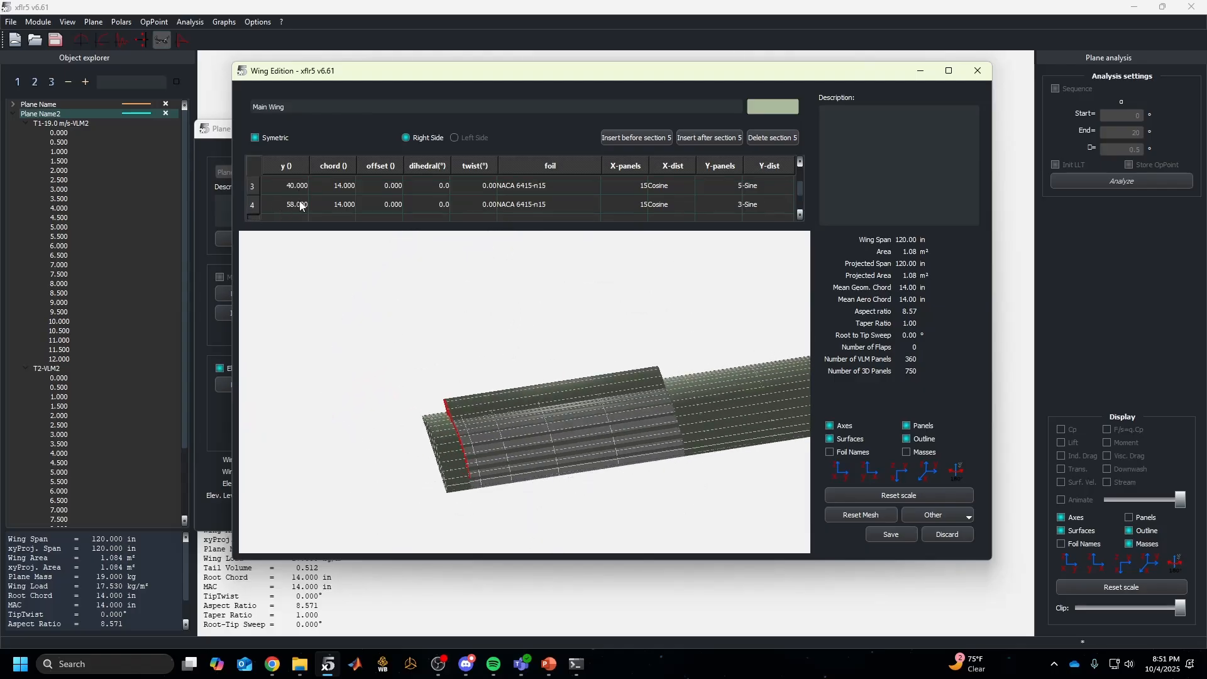
scroll(301, 205, down, 1)
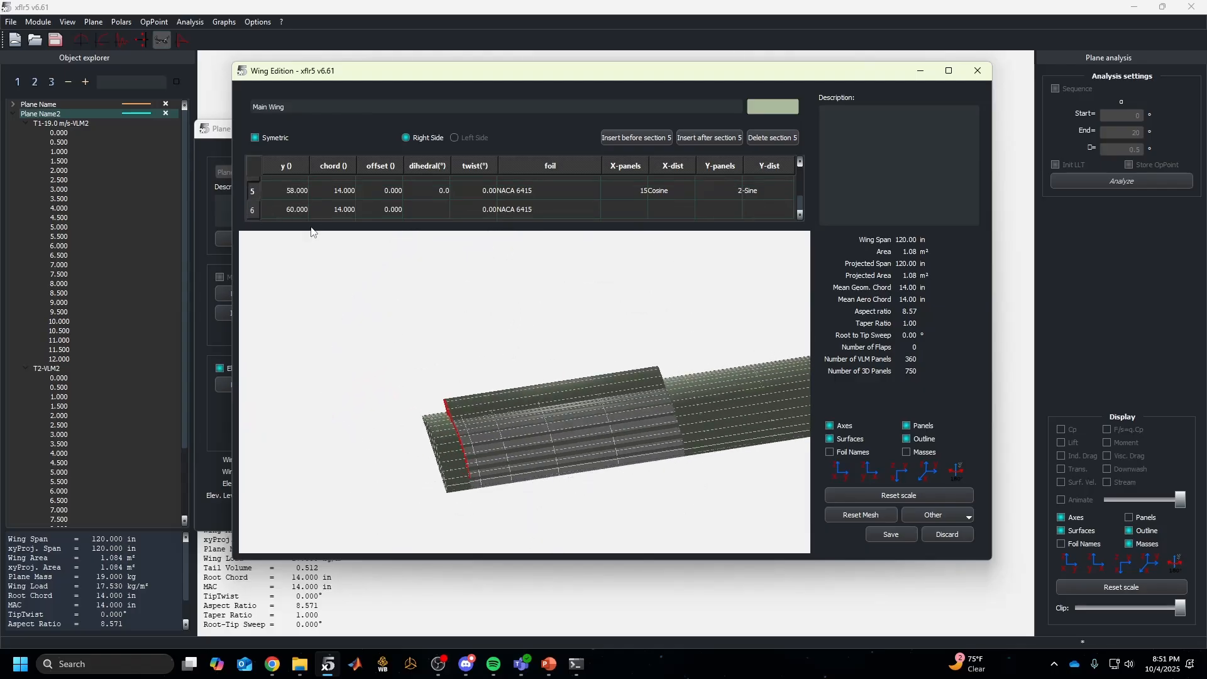
drag(312, 231, 318, 317)
click(302, 186)
click(301, 208)
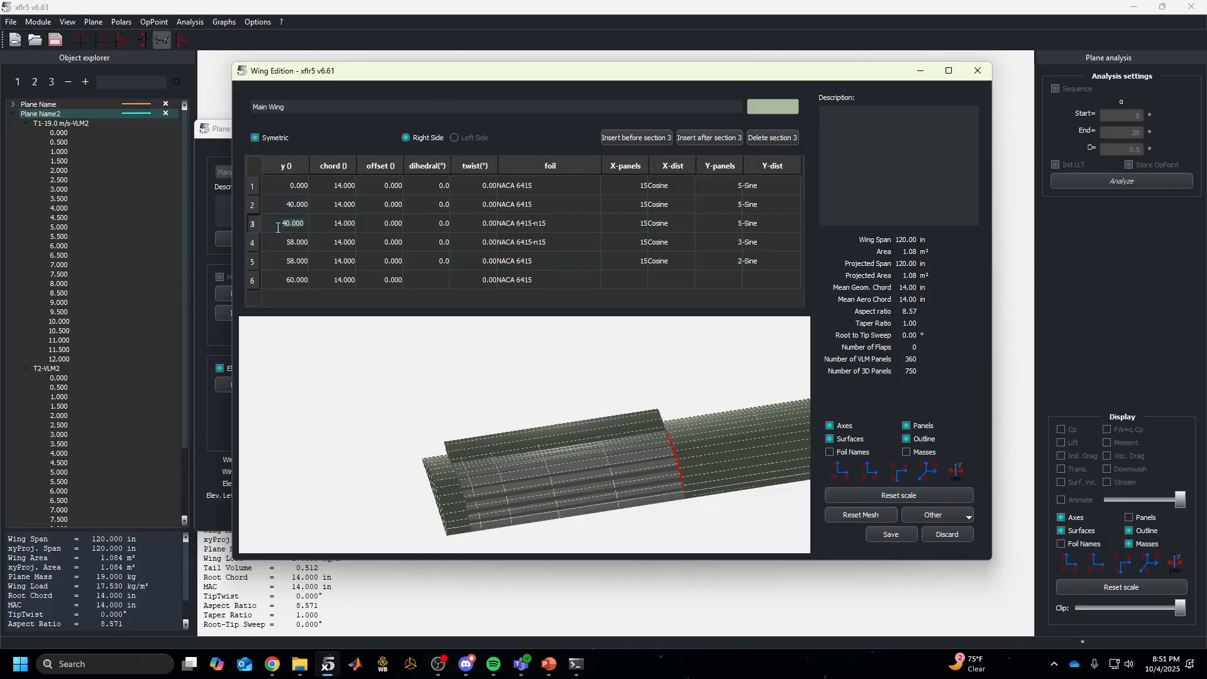
click(298, 239)
click(299, 281)
scroll(574, 372, down, 15)
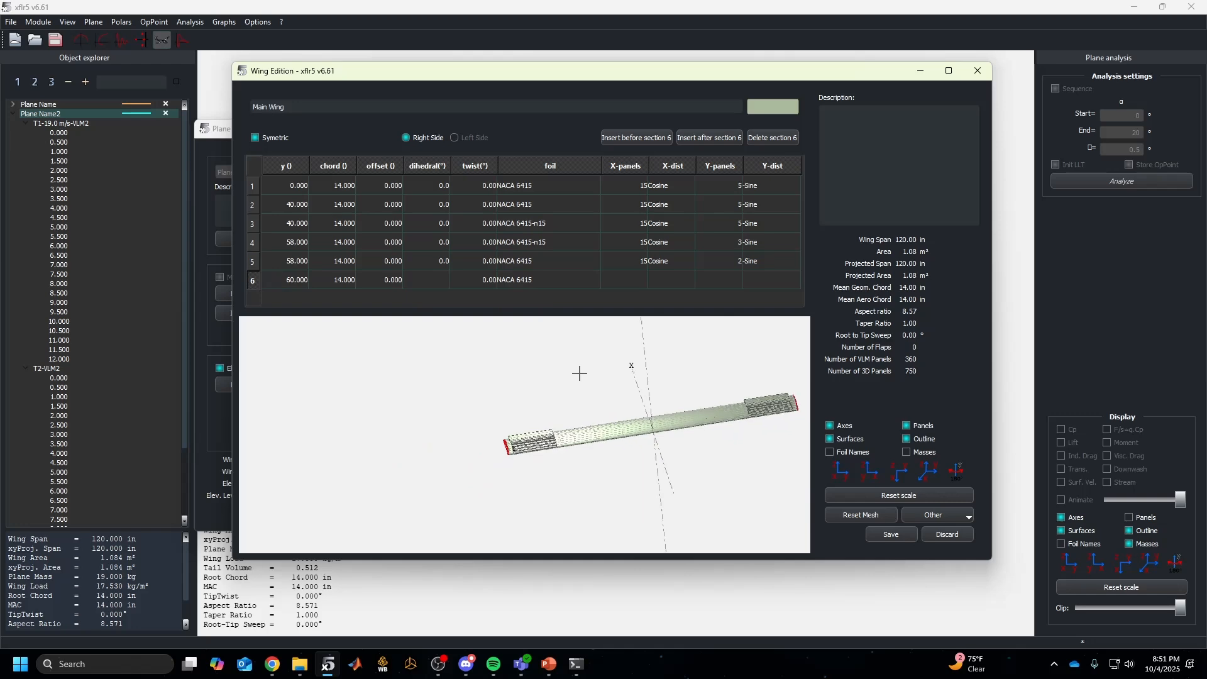
drag(703, 421, 610, 418)
scroll(709, 423, down, 5)
scroll(709, 423, up, 8)
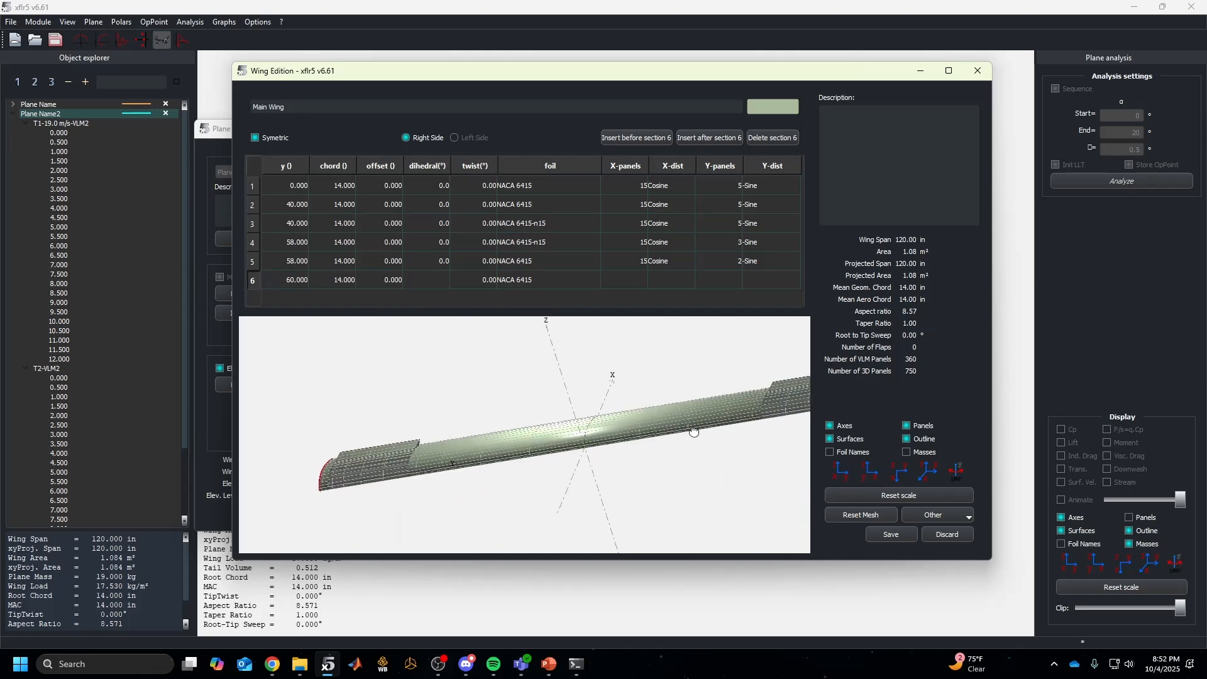
drag(723, 440, 496, 434)
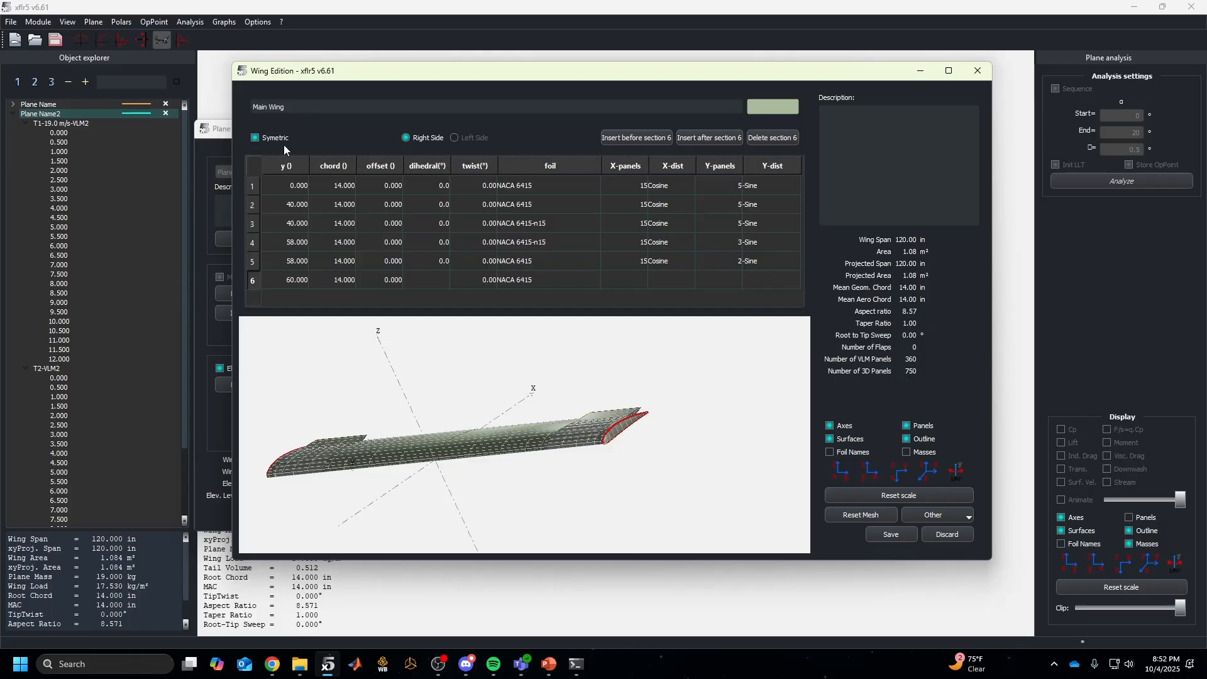
click(273, 664)
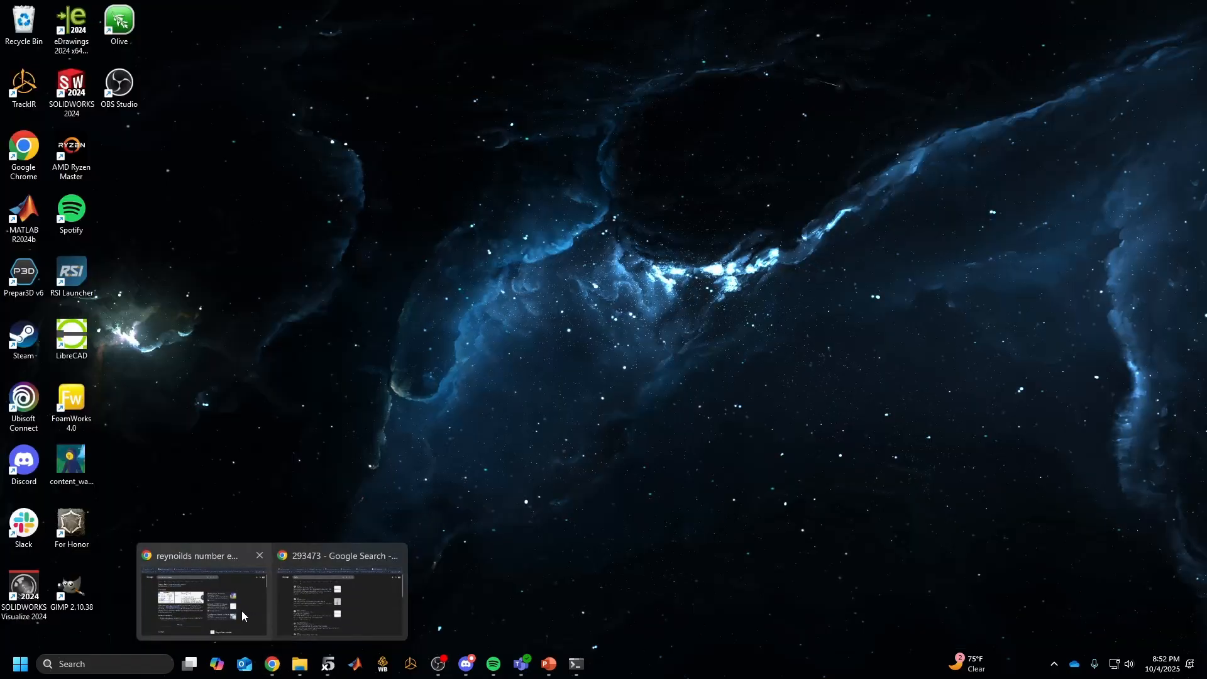
click(241, 611)
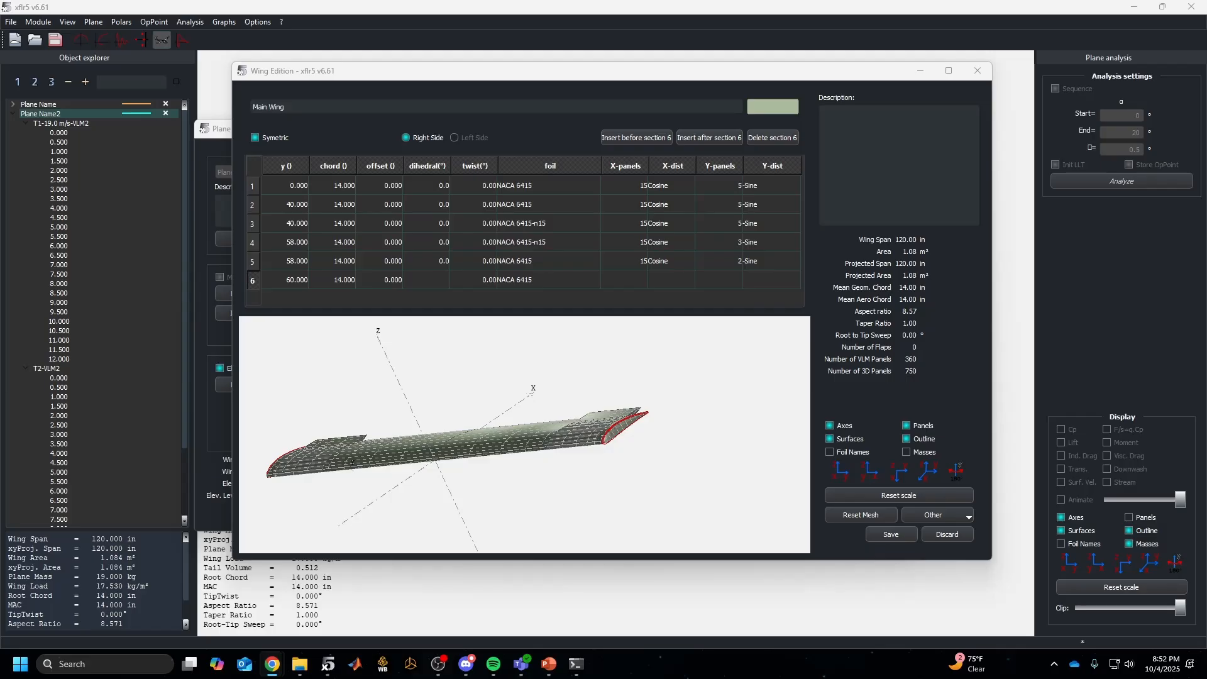
key(alt+Tab)
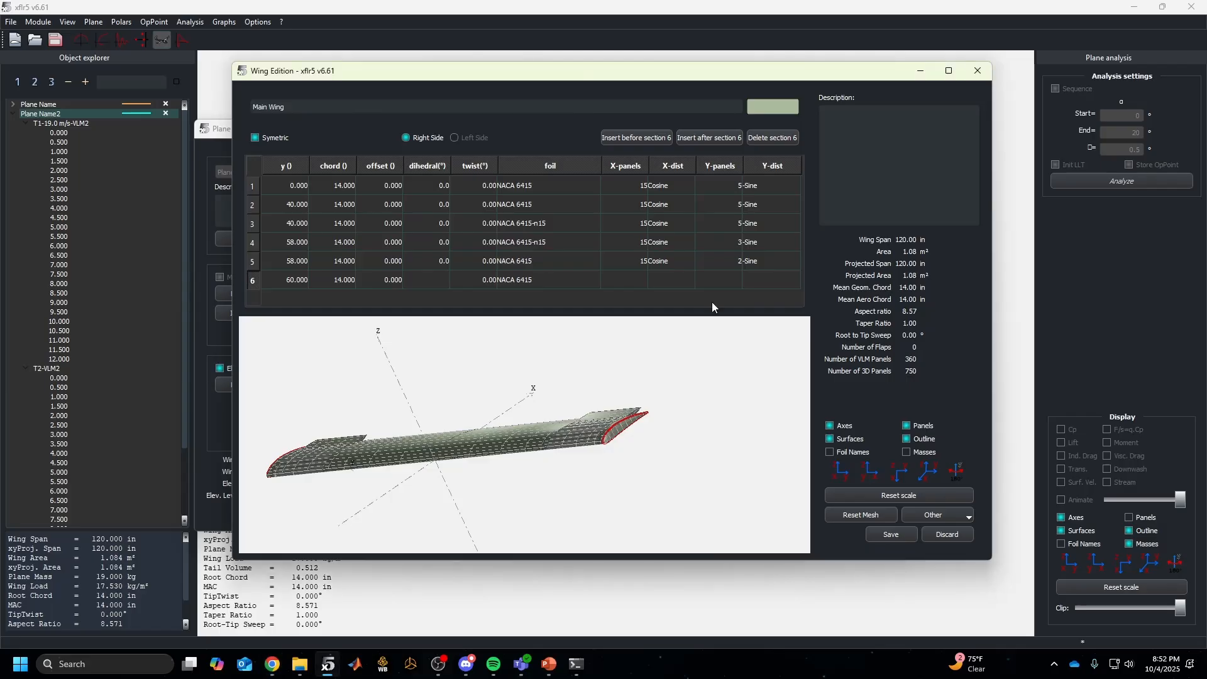
Turn off symmetry for the main wing and switch to editing its left side
click(262, 139)
click(440, 138)
click(459, 139)
drag(562, 370, 546, 317)
Assign the NACA 6415-p15 foil to the left side's sections 3 and 4, at y = 40 in and 58 in
click(533, 244)
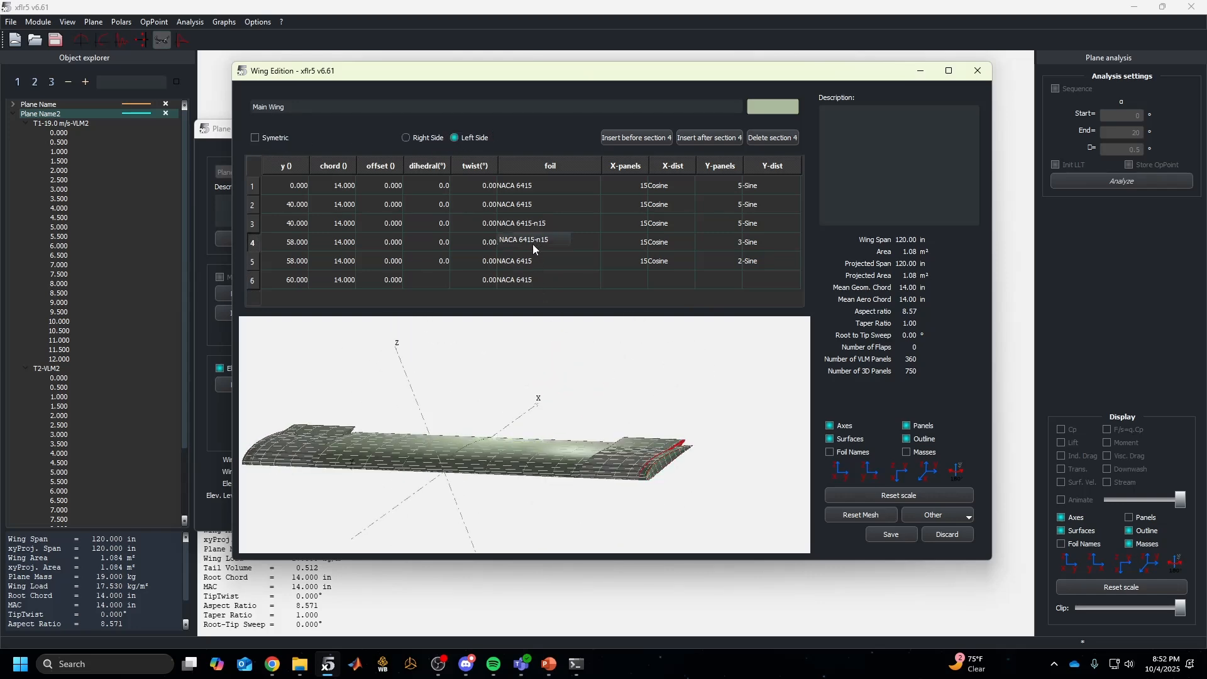
click(548, 246)
click(542, 270)
click(541, 225)
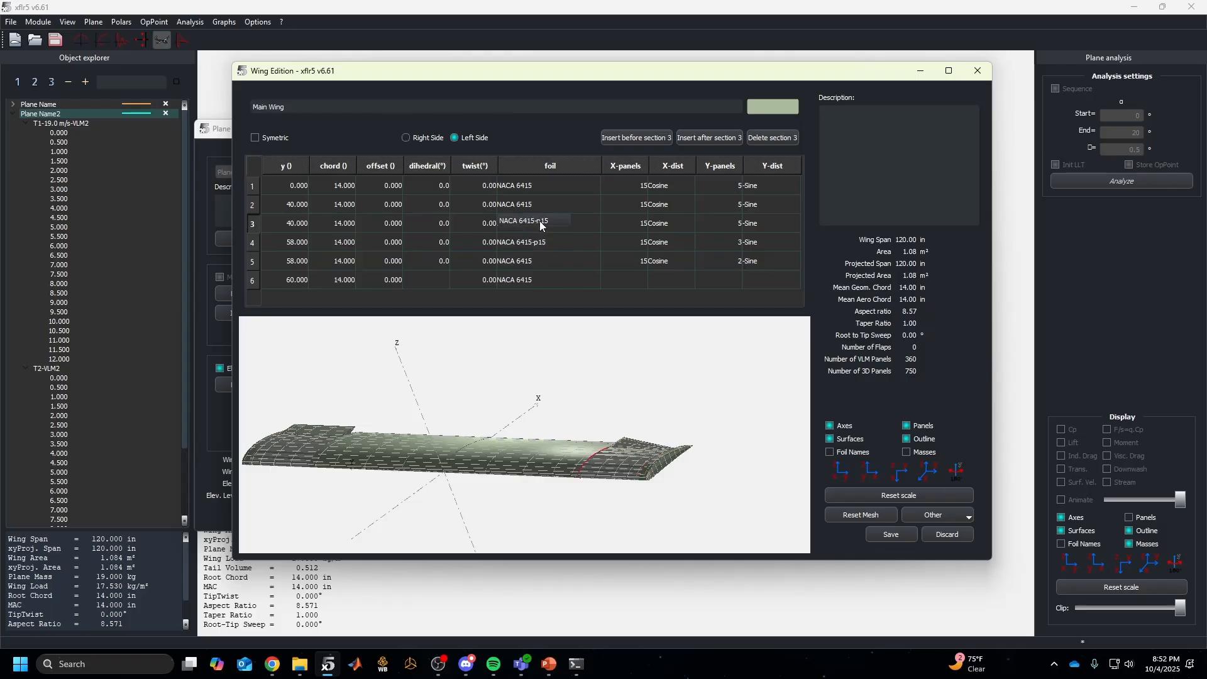
click(540, 221)
click(541, 251)
Check the opposite deflections, save the main wing definition, and save the plane, accepting that its existing results are erased
drag(667, 466, 415, 454)
scroll(331, 453, down, 5)
scroll(381, 453, up, 3)
drag(419, 451, 509, 489)
click(891, 534)
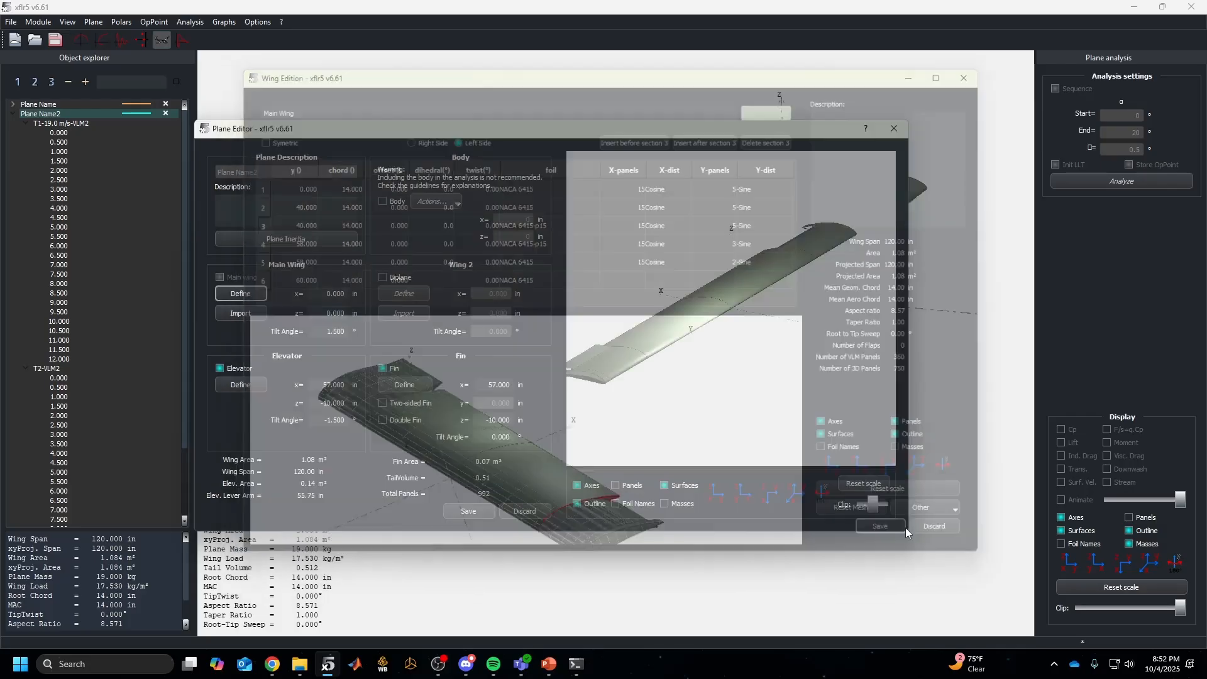
drag(710, 386, 740, 346)
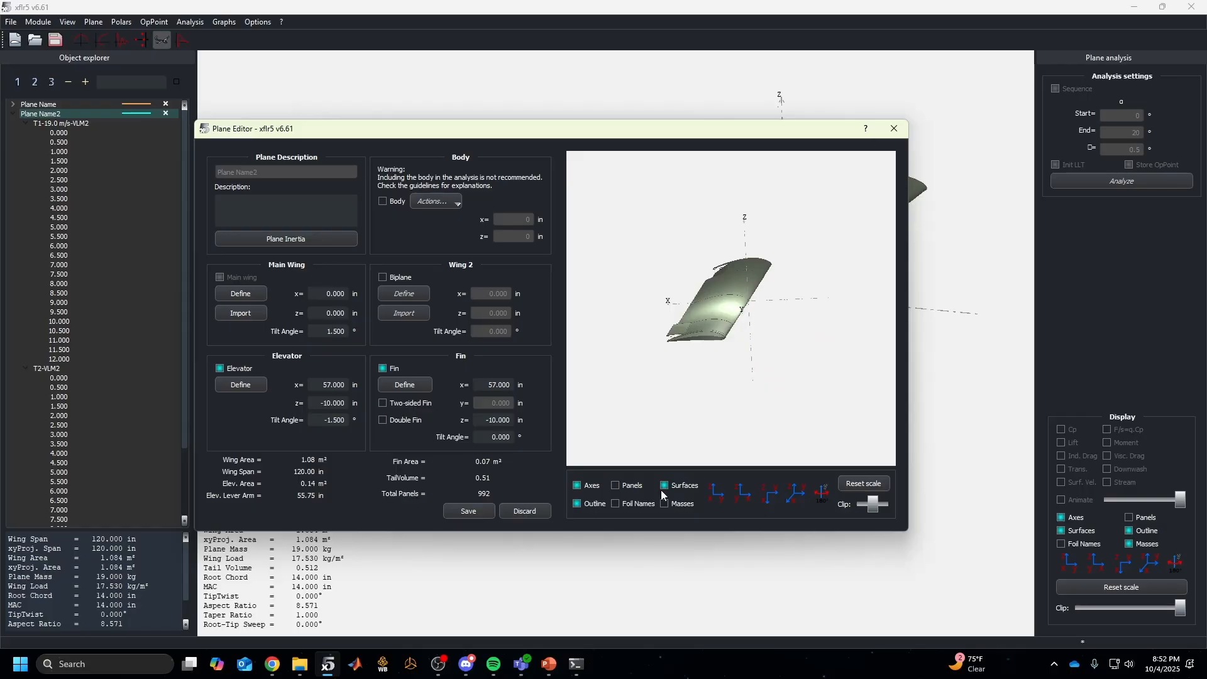
click(468, 511)
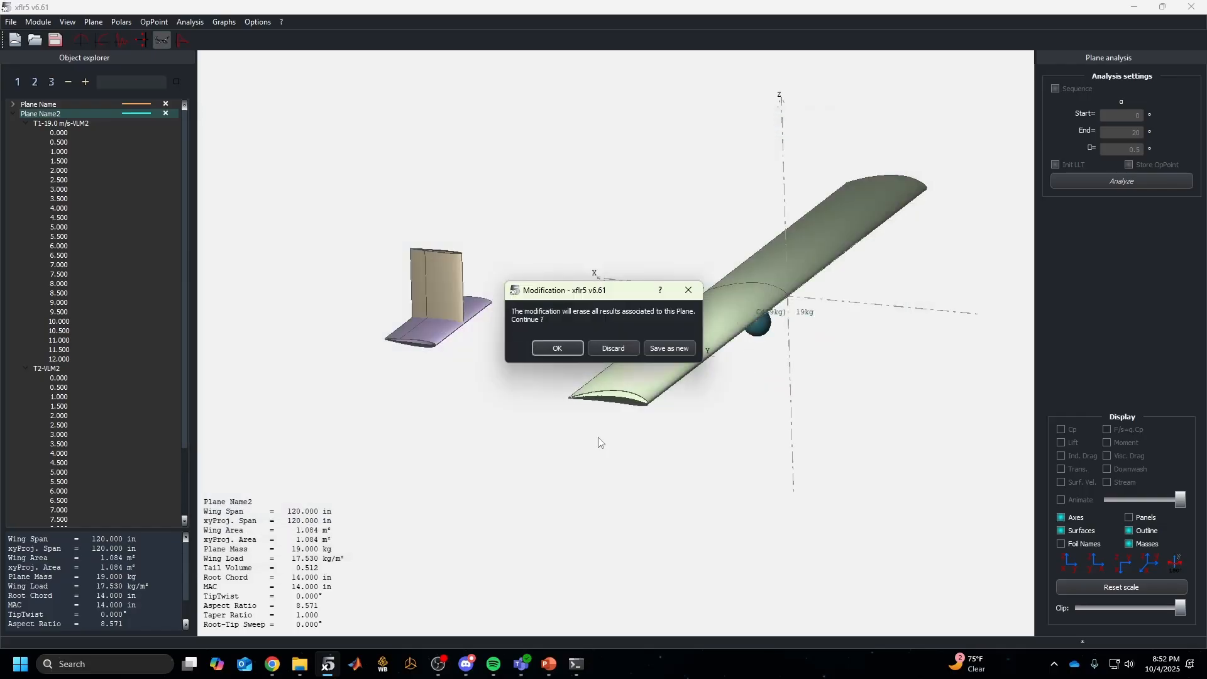
click(552, 347)
Run the alpha sequence from 0 to 20° in 0.5° steps for Plane Name2's T1-19.0 m/s-VLM2 and T2-VLM2 polars
drag(739, 346, 1029, 250)
click(60, 123)
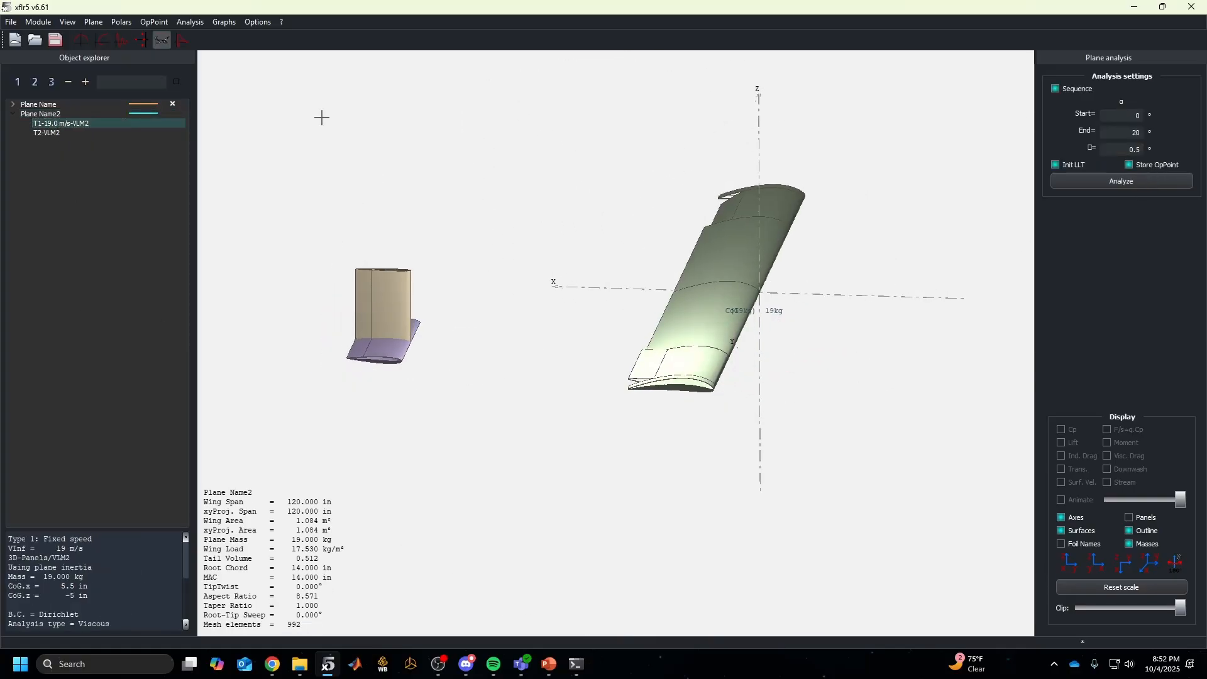
click(1122, 181)
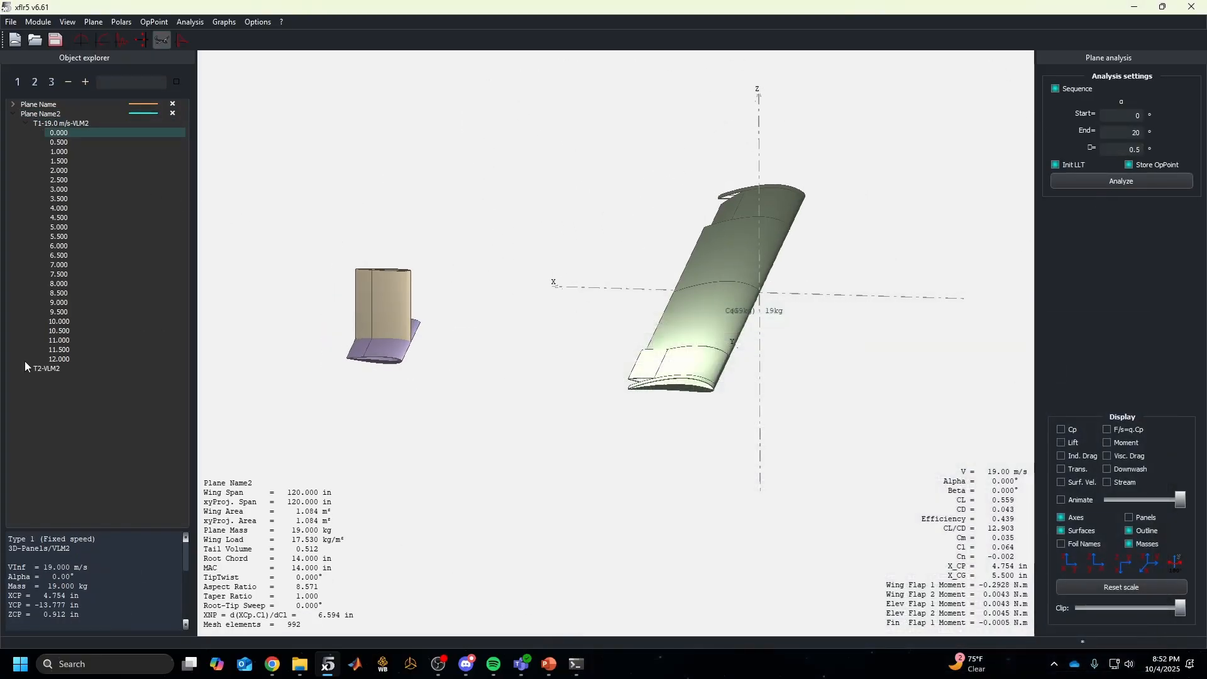
click(44, 369)
click(1081, 181)
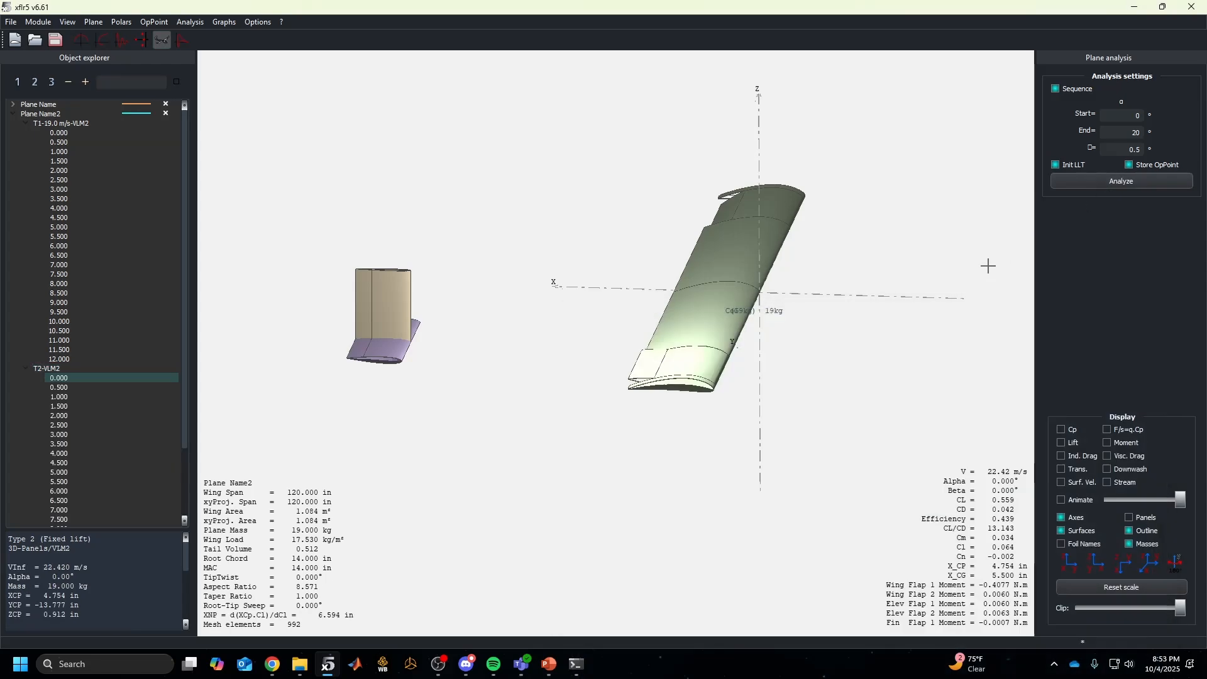
Open the polar graphs and zoom the Cm versus alpha curve around its zero crossing to find the trim alpha
drag(800, 402, 768, 283)
scroll(678, 326, up, 3)
scroll(679, 327, down, 8)
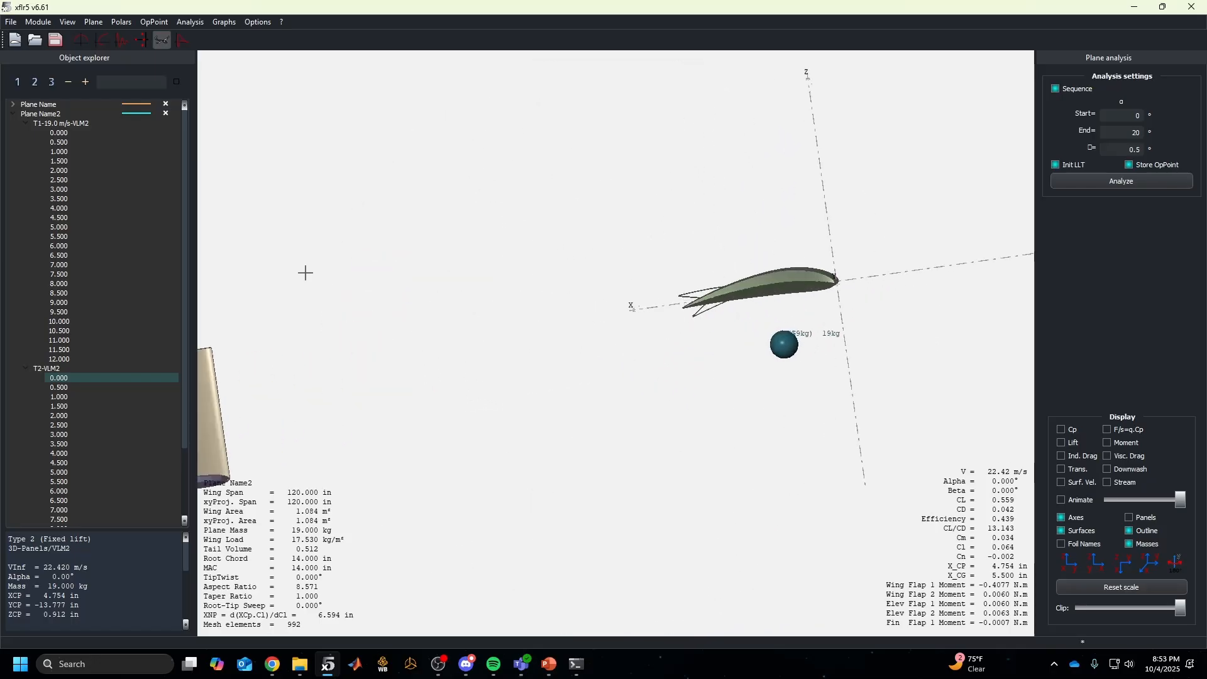
click(95, 39)
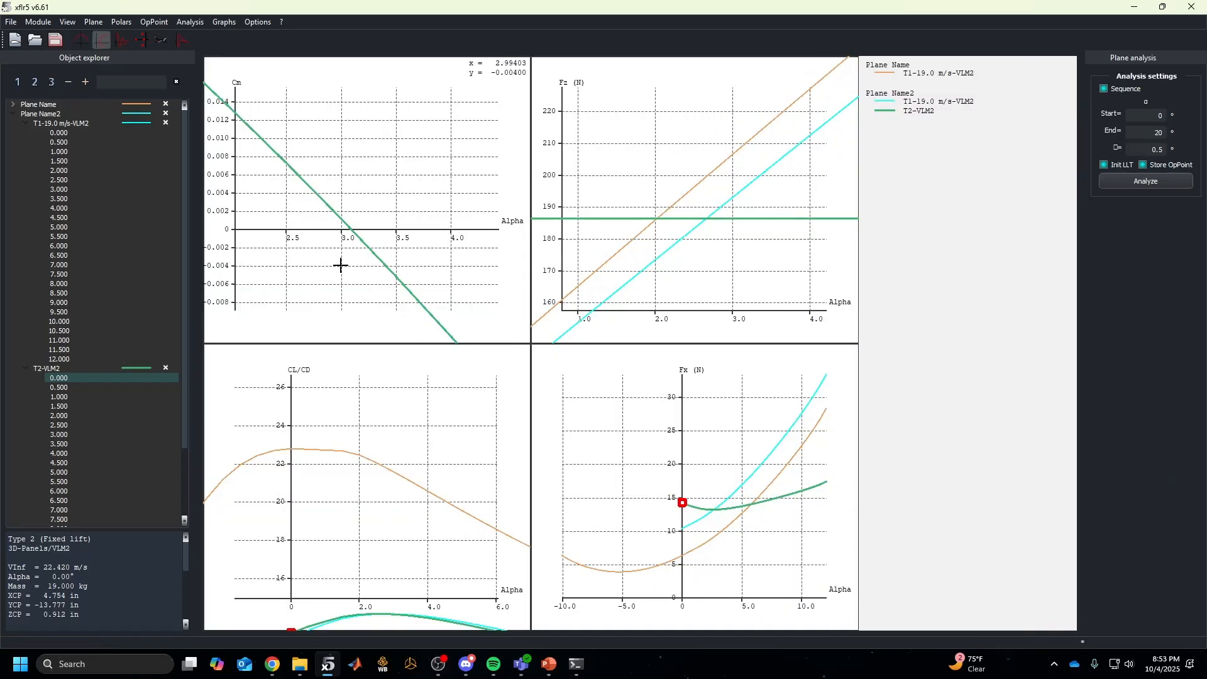
scroll(340, 266, up, 11)
Select Plane Name2's alpha 3.000 operating point under T1-19.0 m/s-VLM2 and examine the plane in the 3D view
drag(80, 246, 98, 187)
click(160, 44)
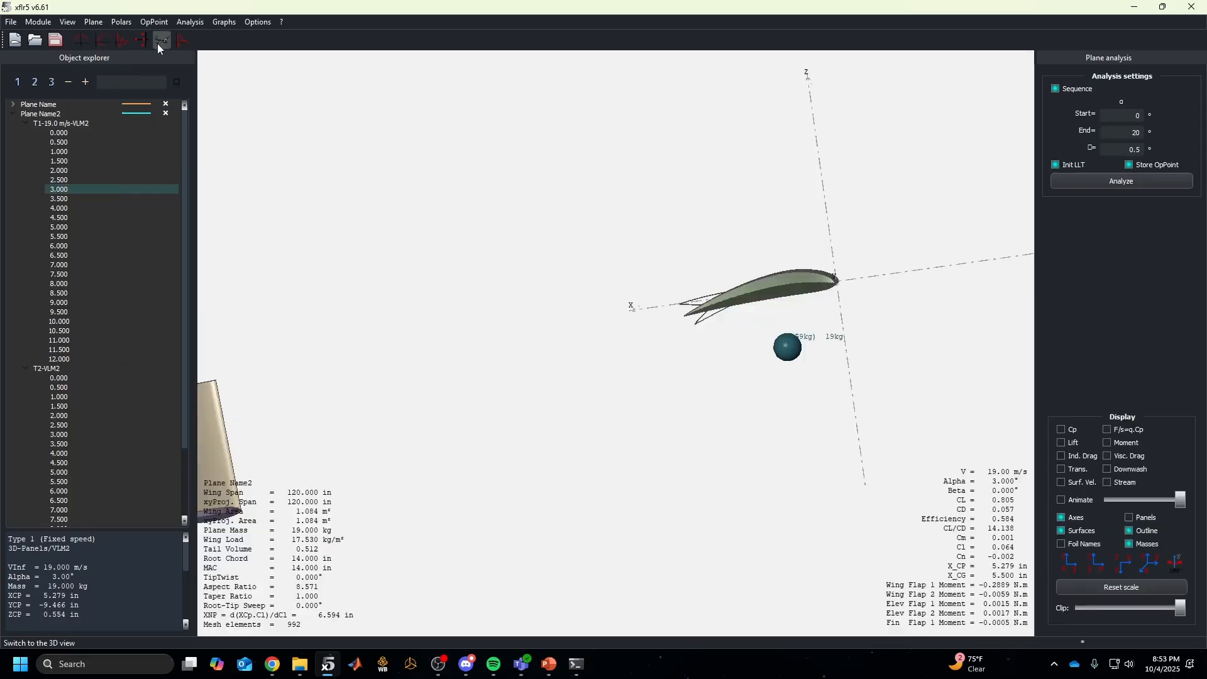
drag(679, 383, 618, 281)
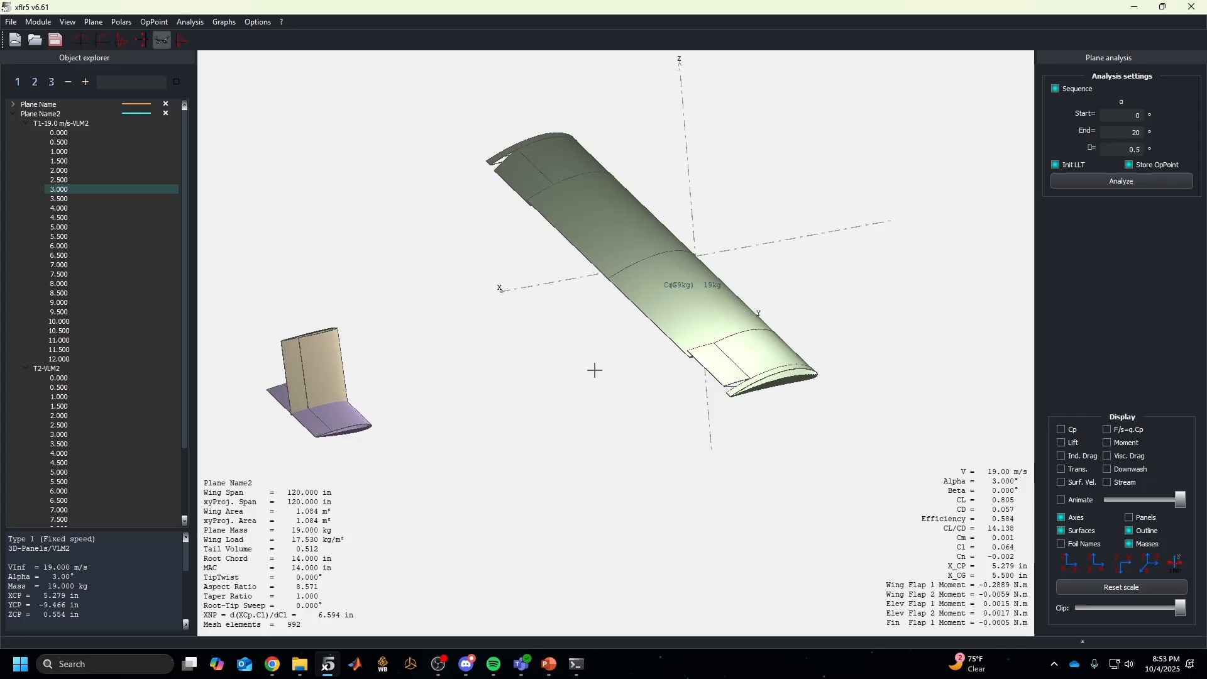
click(102, 40)
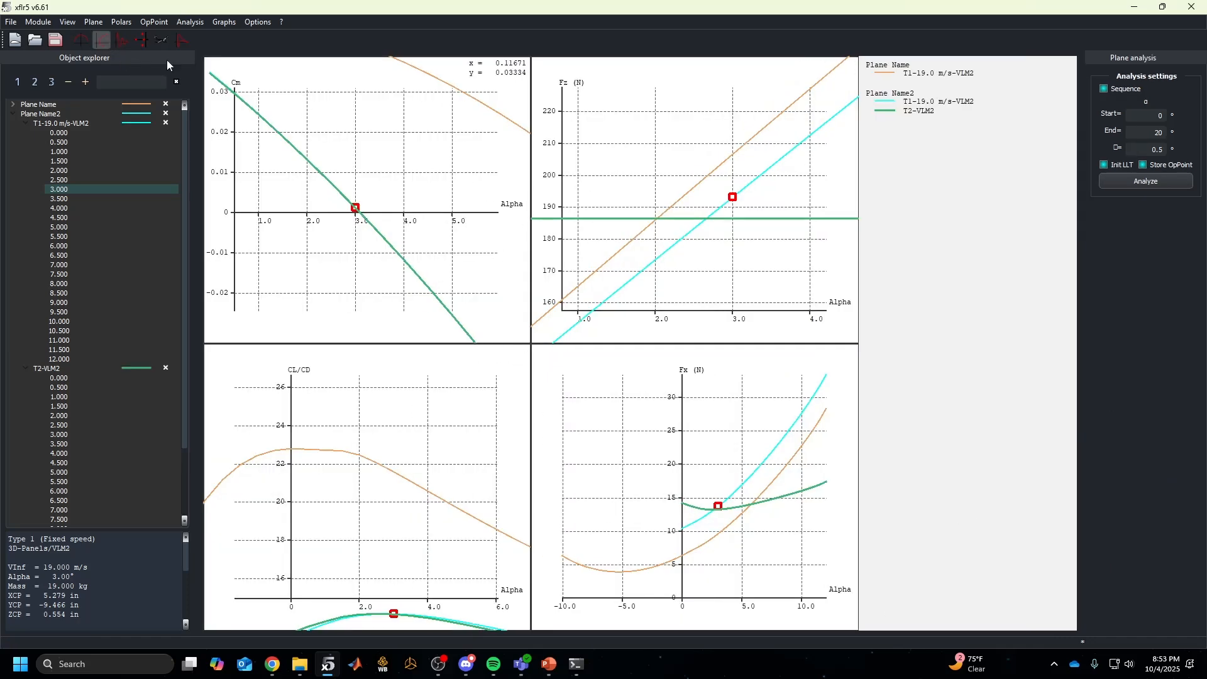
click(162, 39)
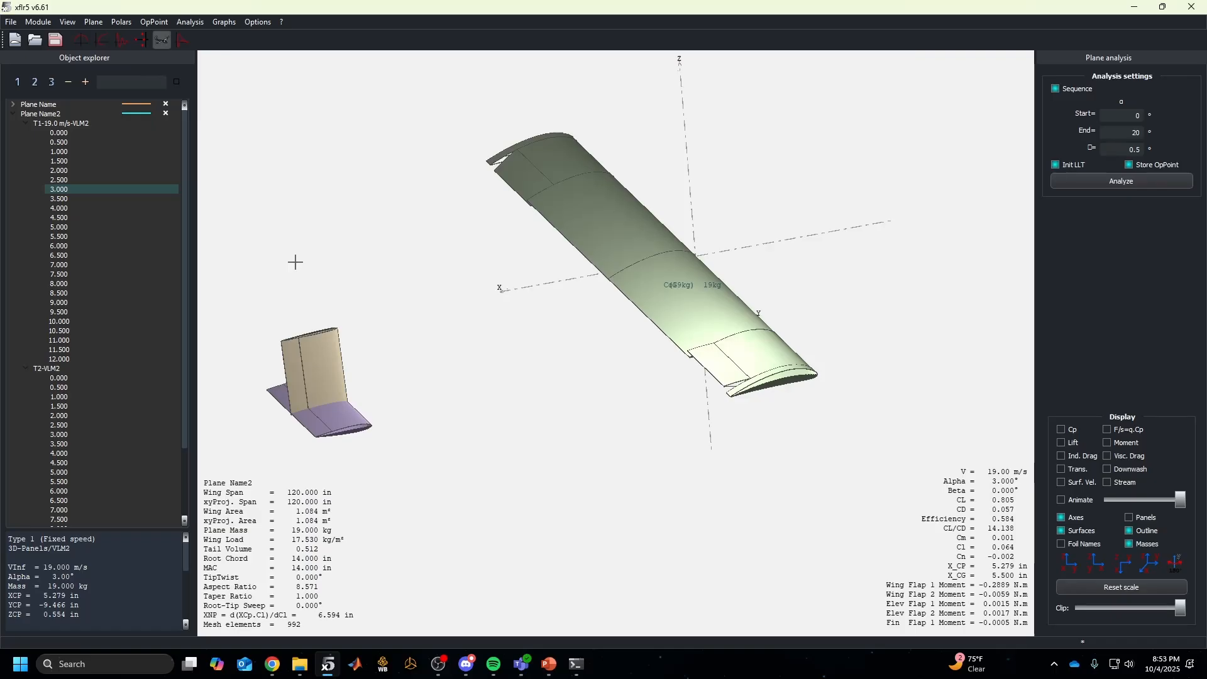
click(190, 21)
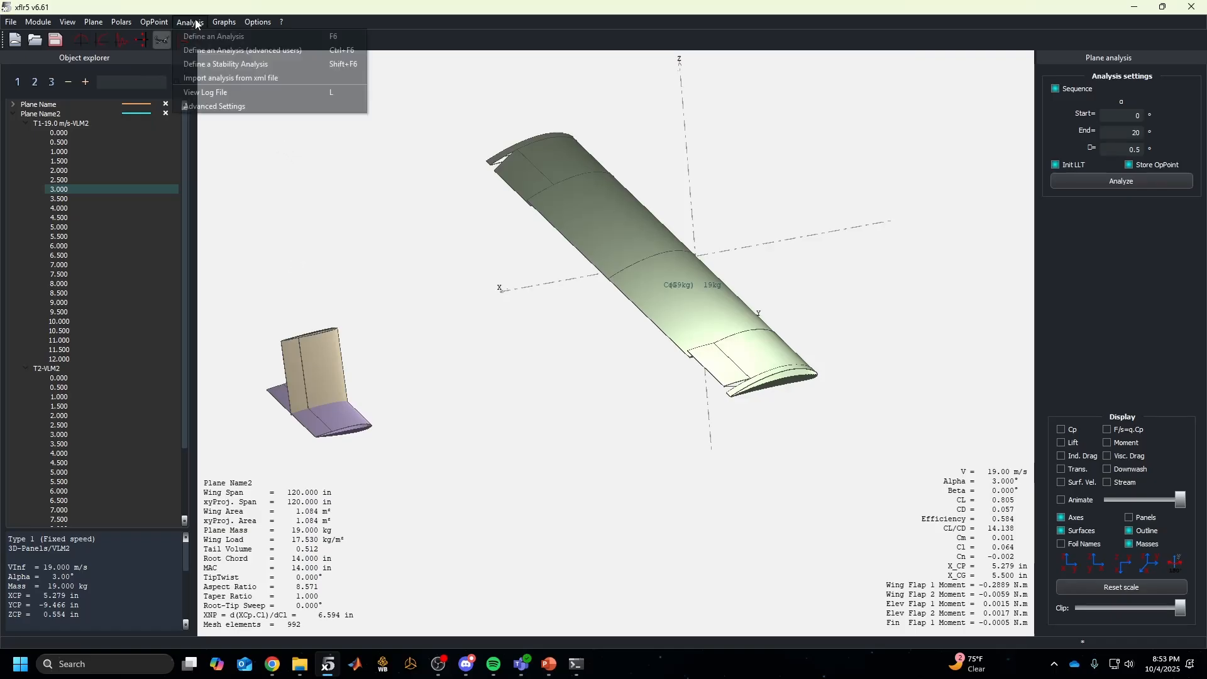
click(226, 34)
click(491, 245)
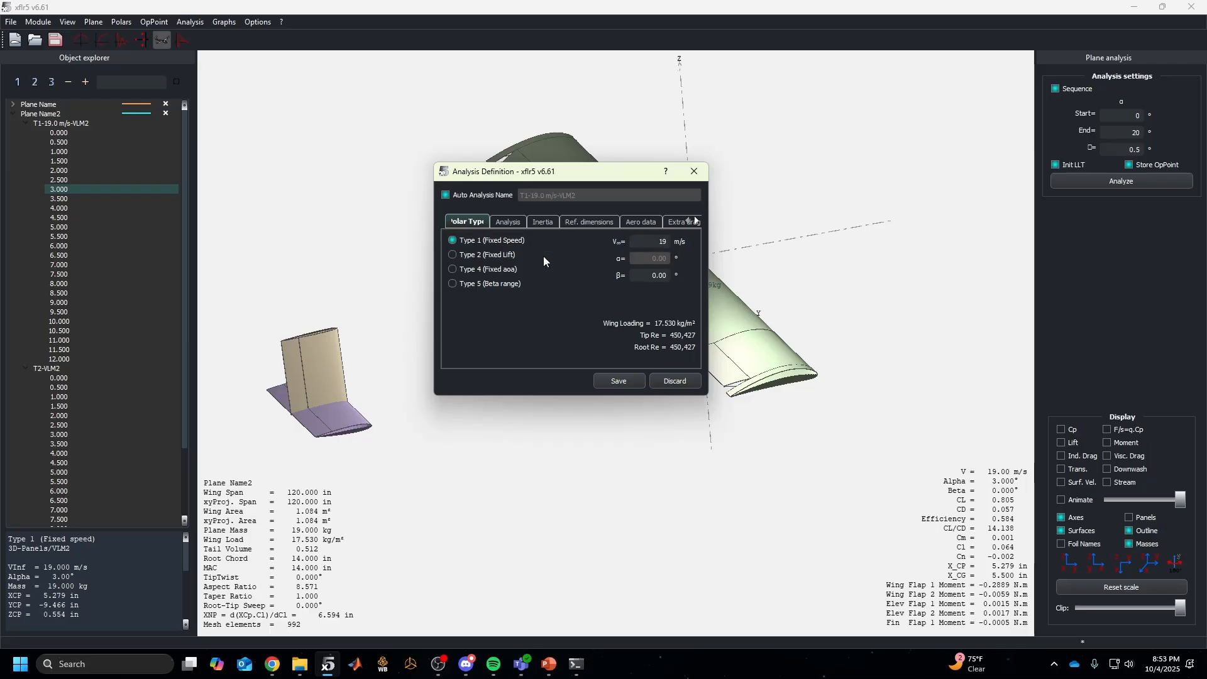
click(497, 283)
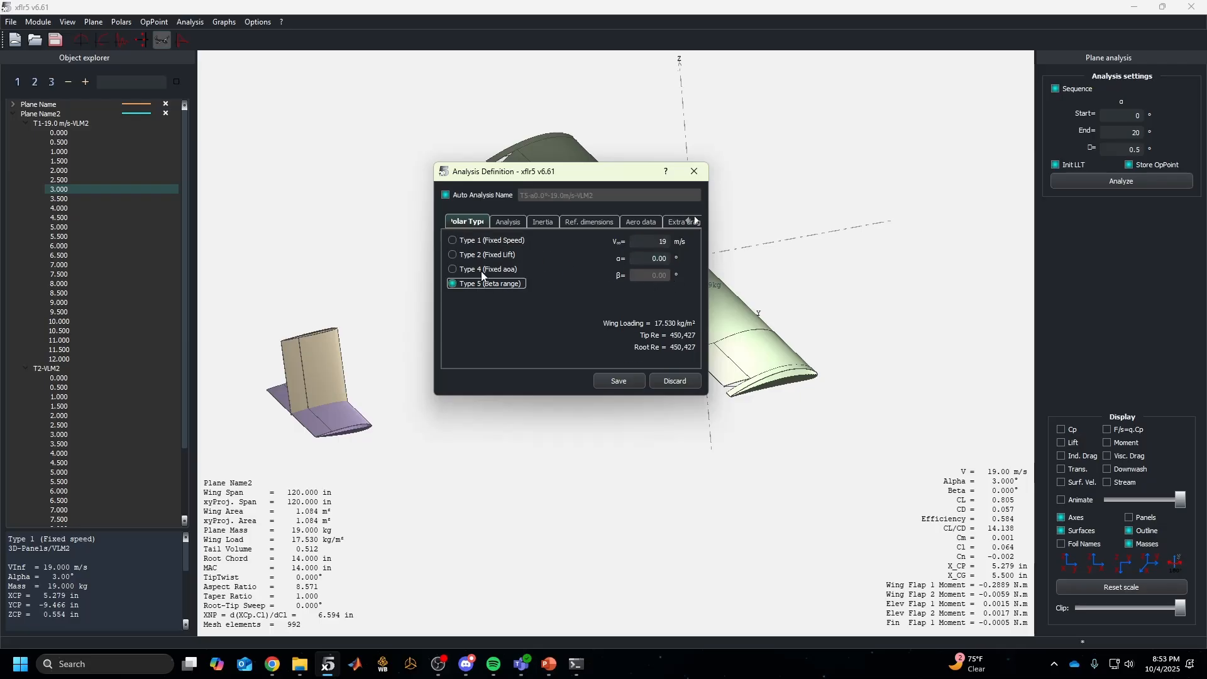
click(670, 255)
key(shift+Tab)
click(695, 171)
Open the spanwise graph for Plane Name2's alpha 5.500 operating point and plot the local lift coefficient against span
drag(695, 265, 681, 364)
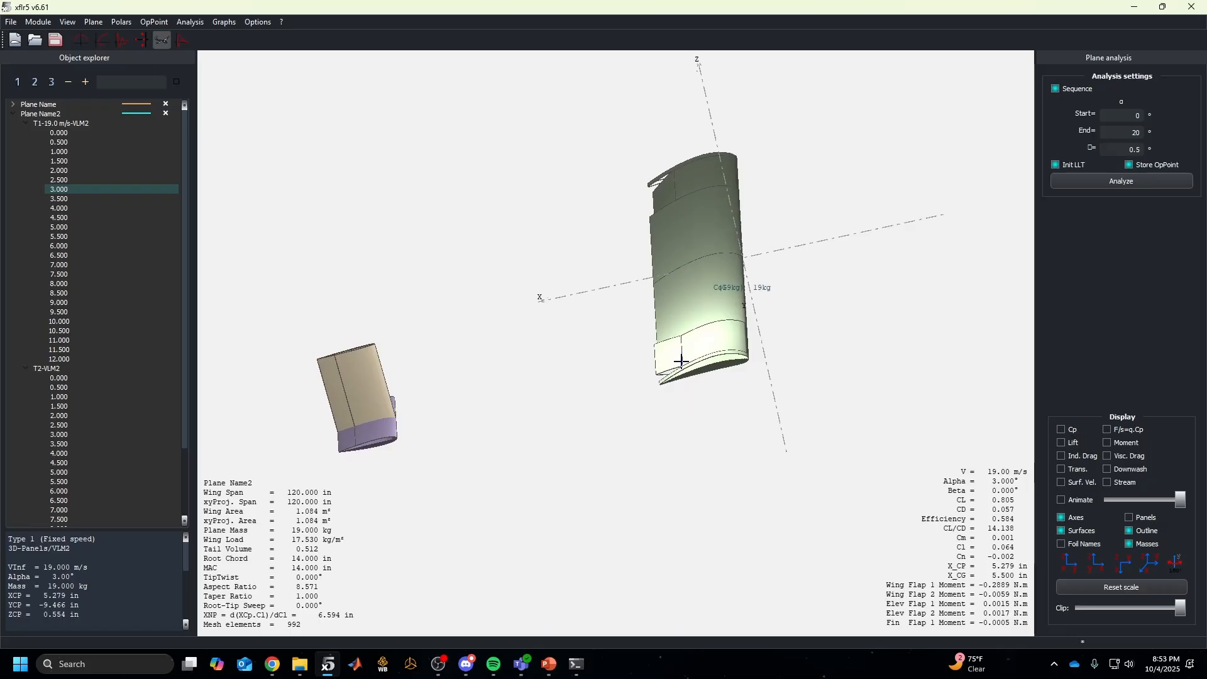
drag(604, 331, 418, 459)
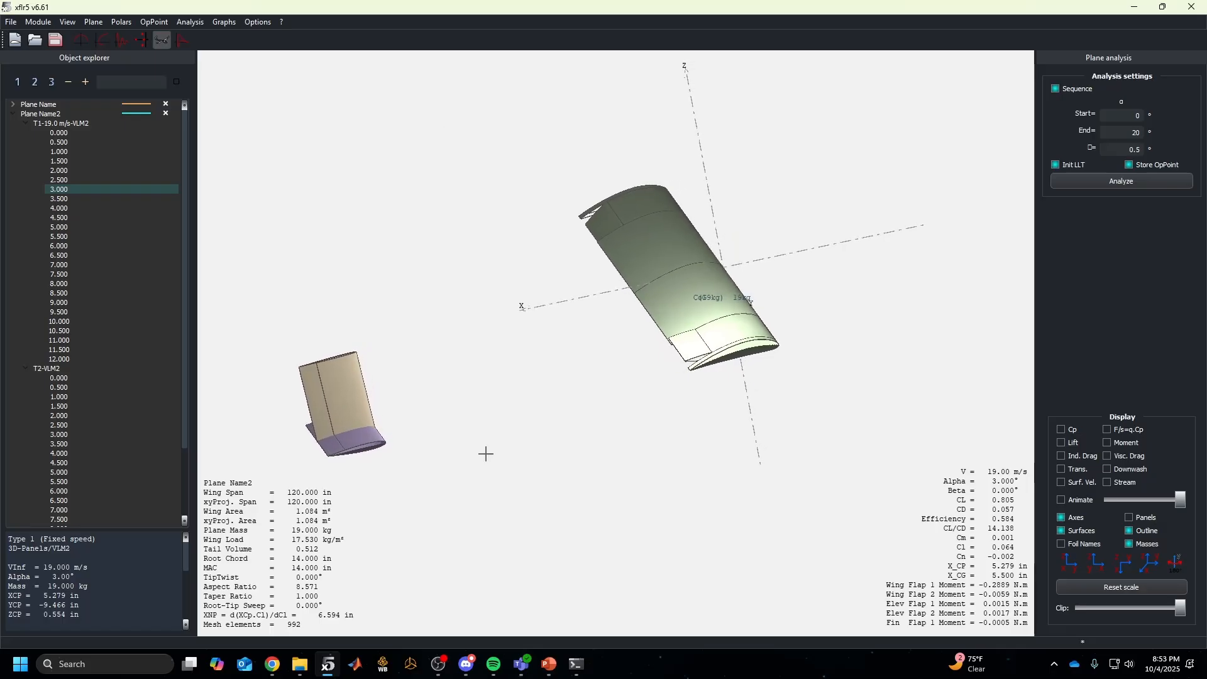
drag(481, 253, 427, 265)
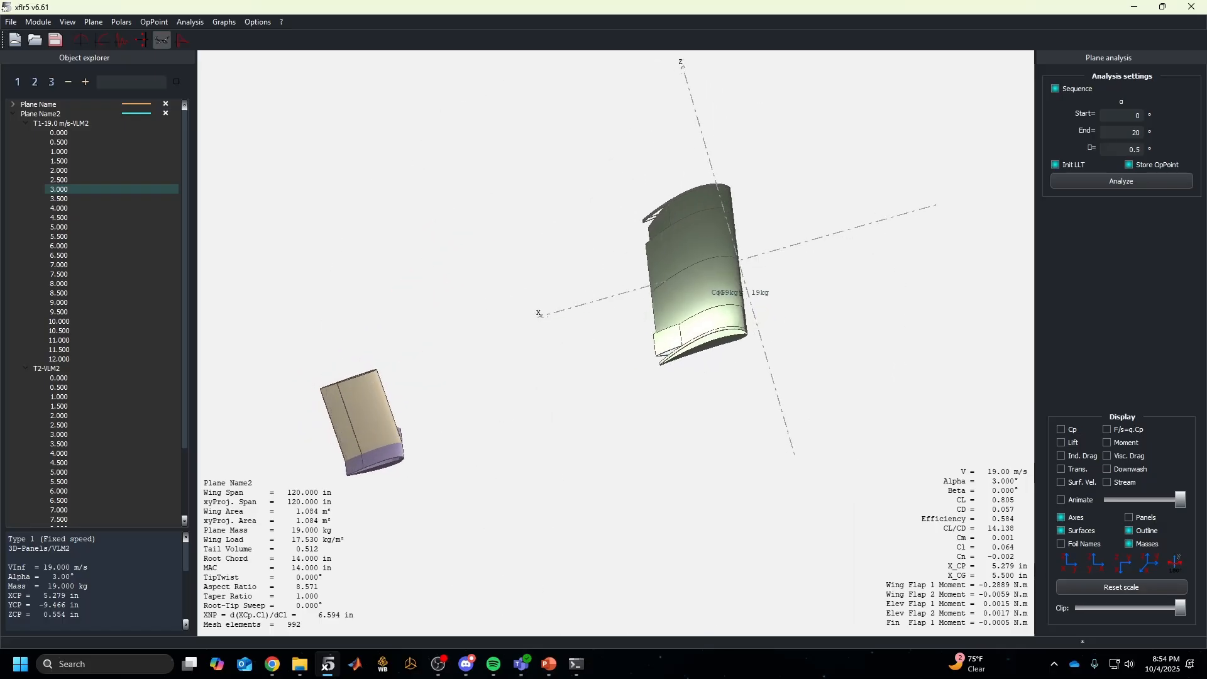
click(80, 40)
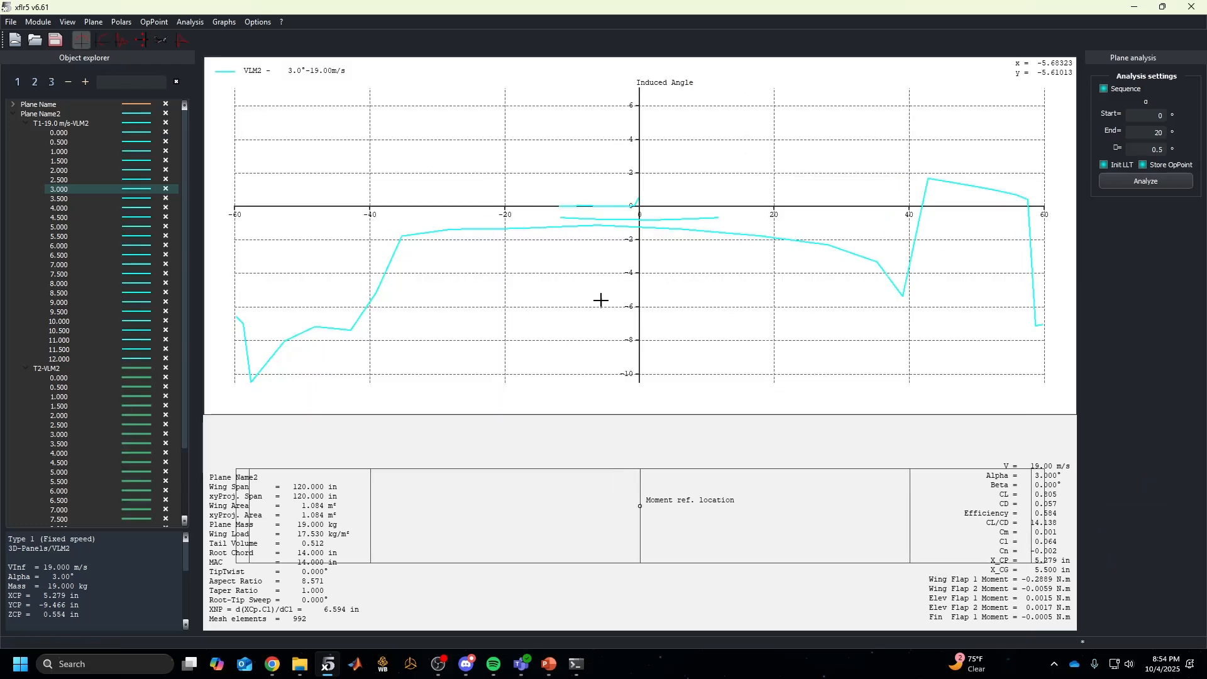
click(104, 236)
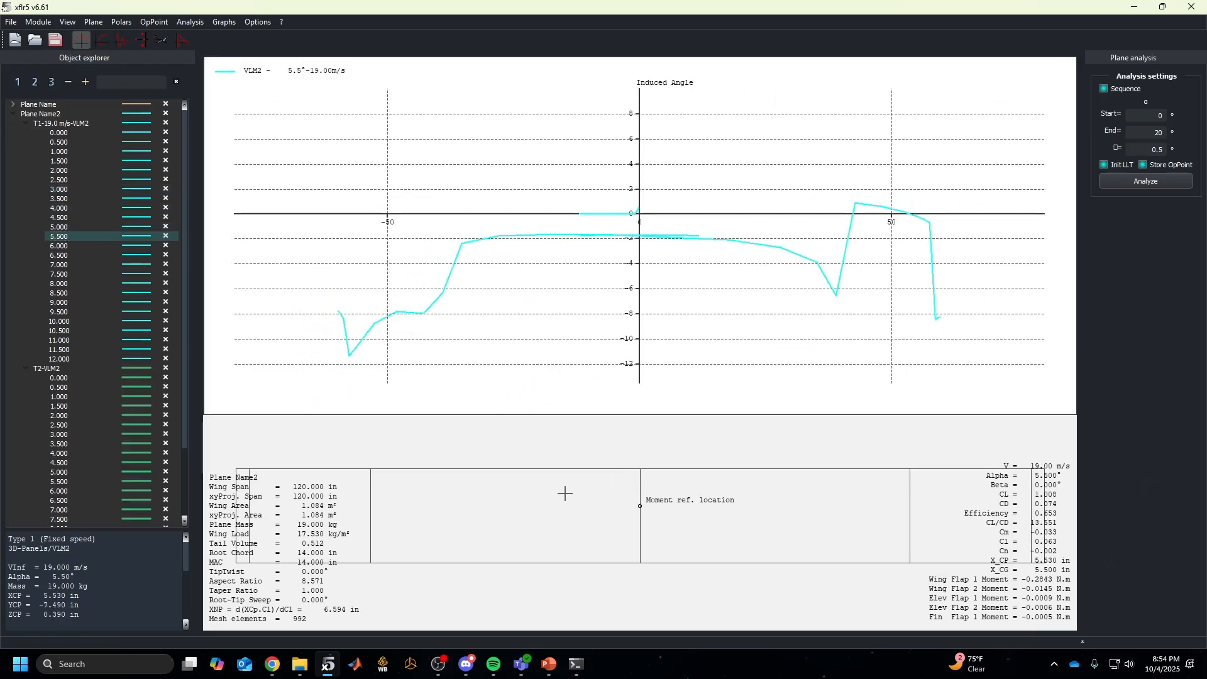
scroll(564, 493, down, 2)
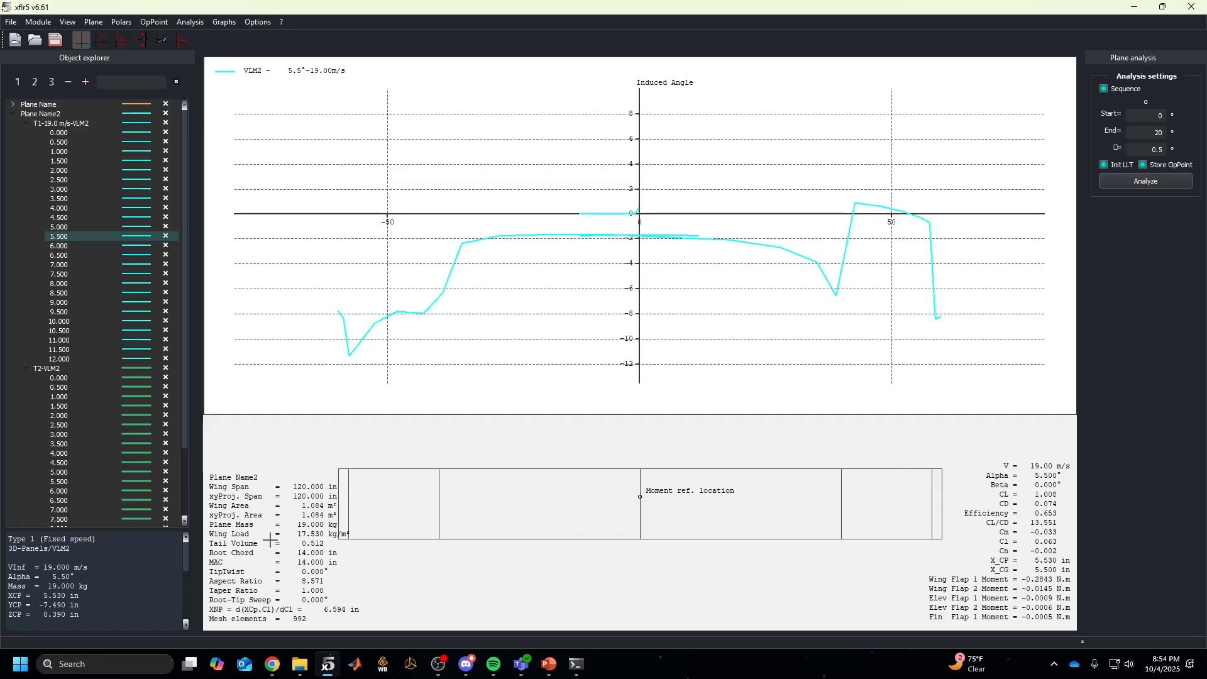
double_click(479, 359)
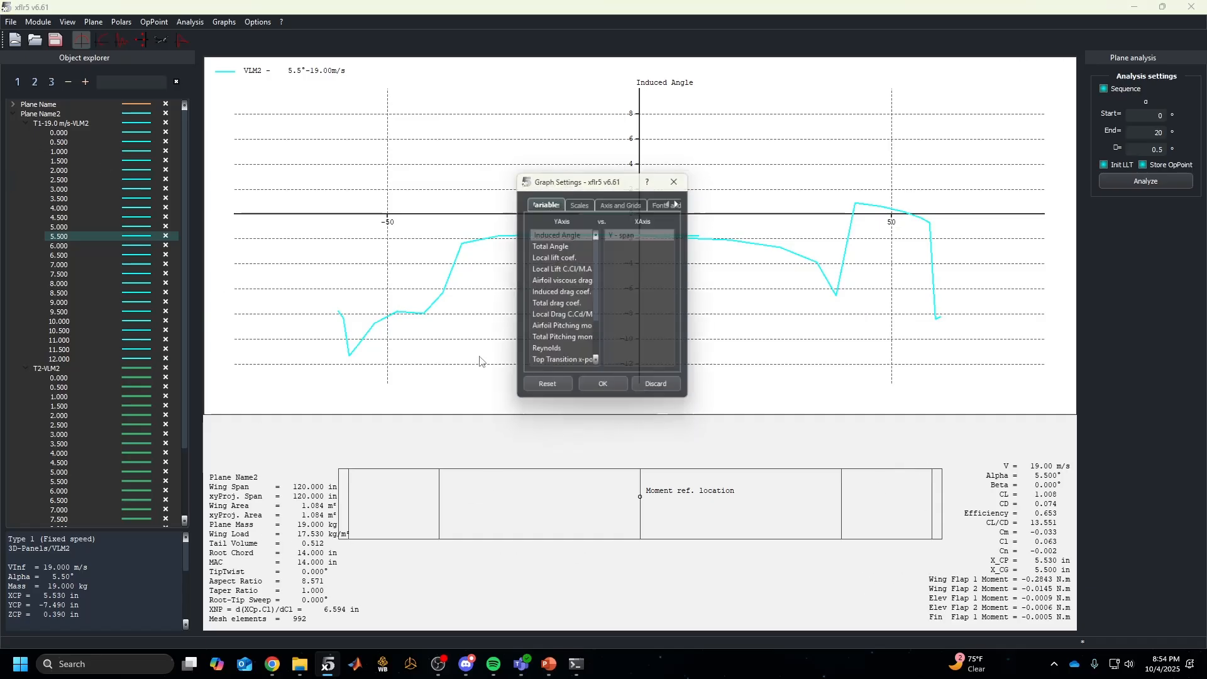
click(577, 257)
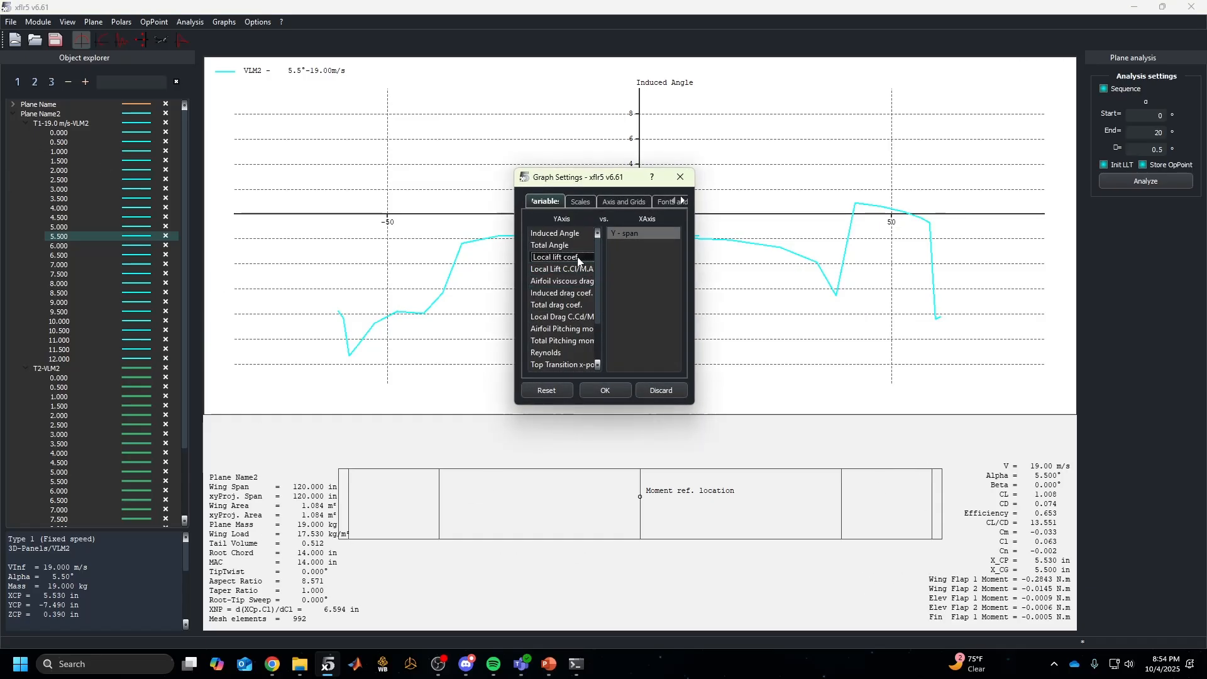
double_click(578, 256)
scroll(581, 296, down, 4)
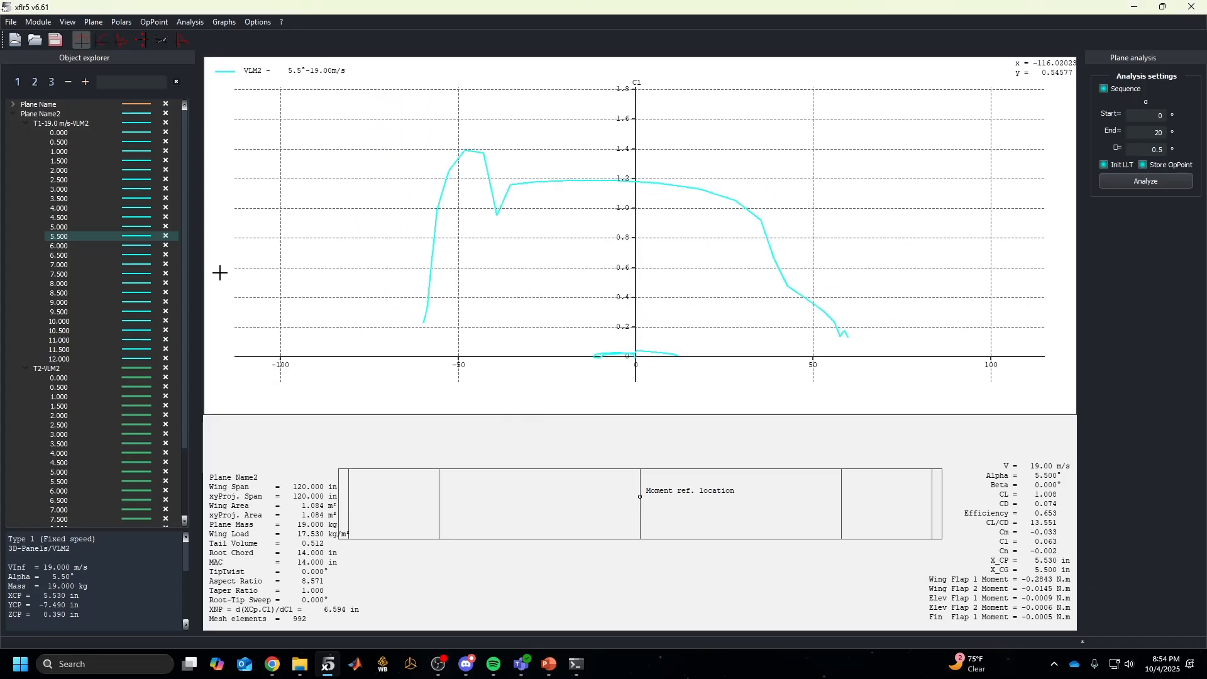
Compare Plane Name2's spanwise lift distribution at alpha 2.500, 6.000 and 4.500, checking the deflected ailerons in the 3D view
click(90, 181)
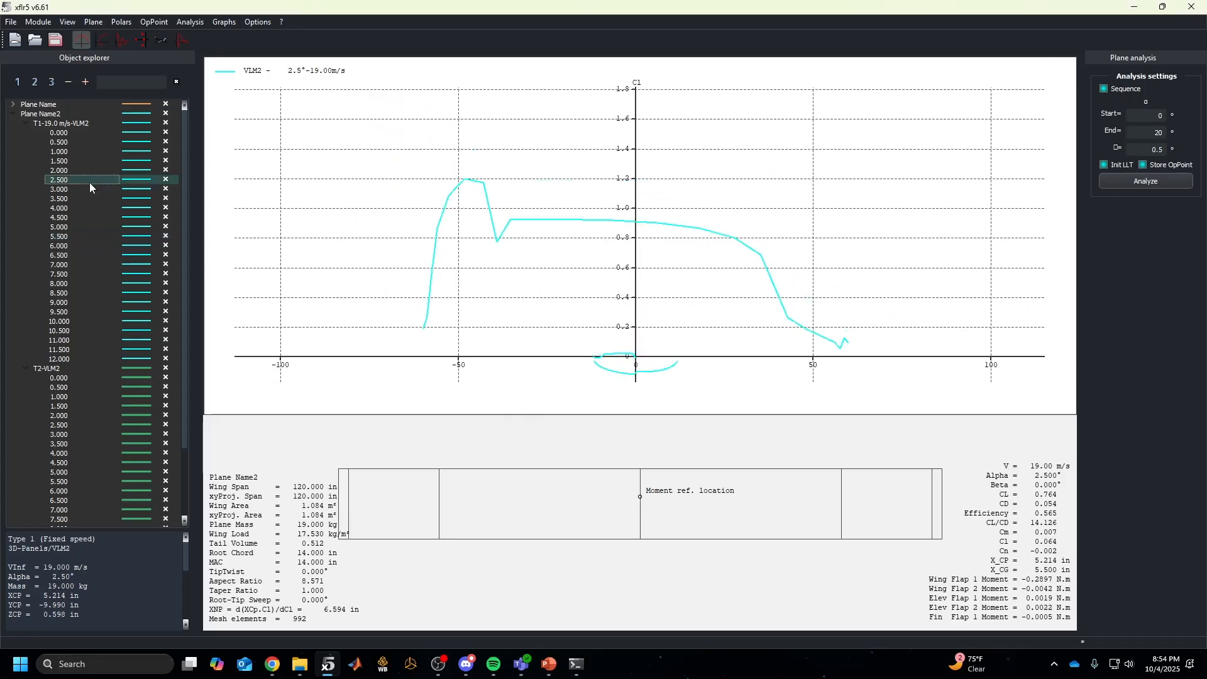
click(94, 245)
click(92, 215)
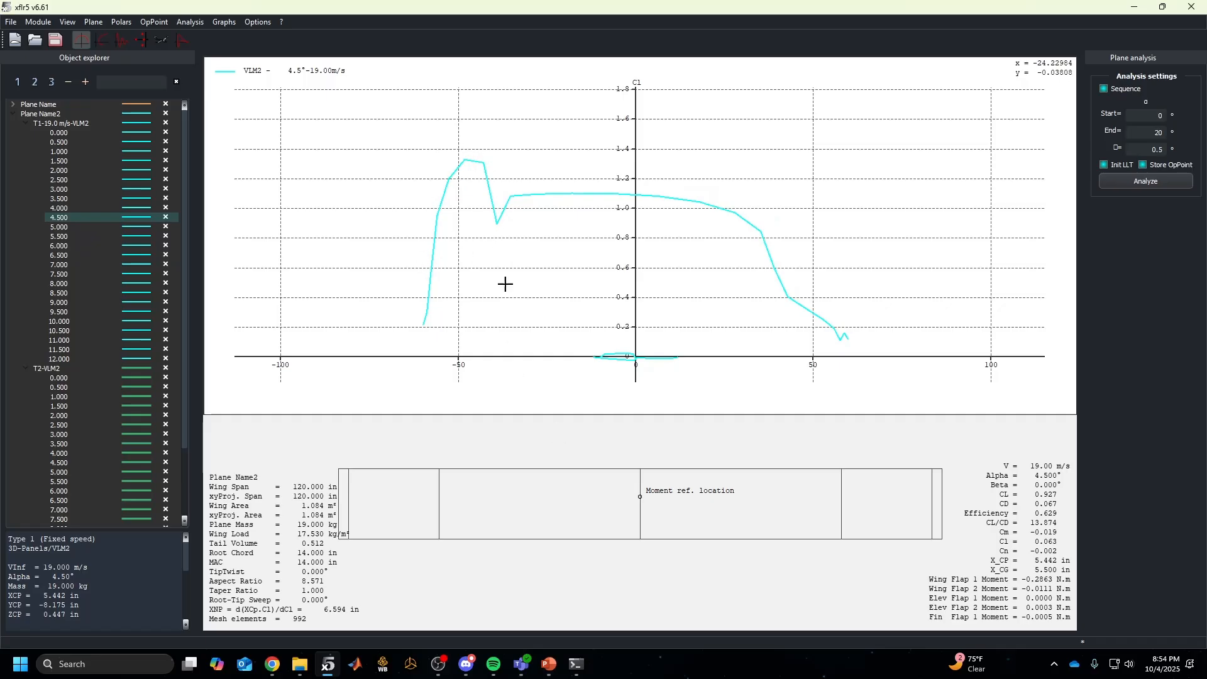
click(162, 41)
drag(593, 356, 568, 403)
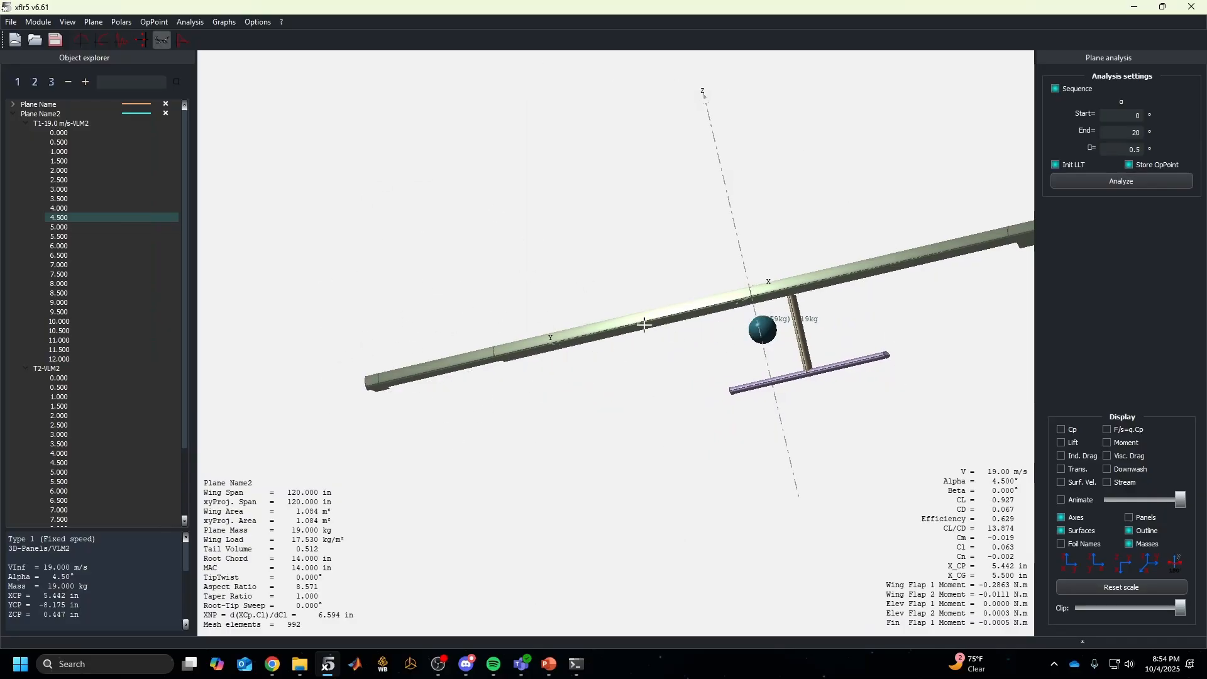
click(81, 39)
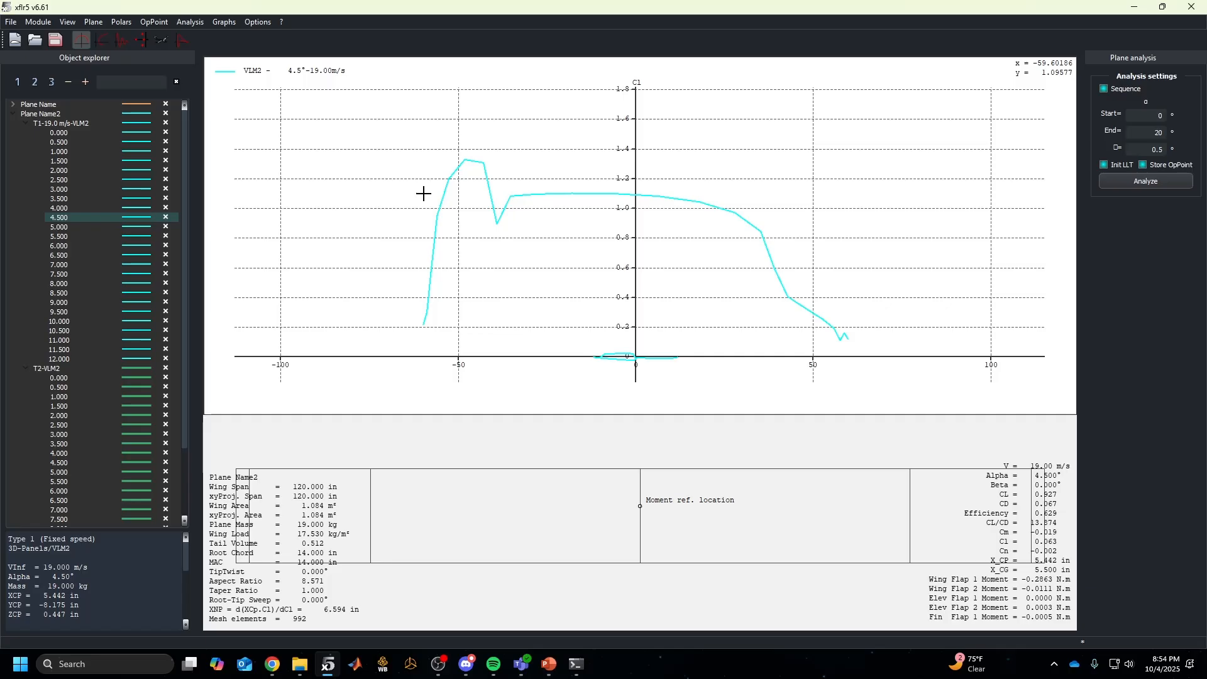
Examine the undeflected Plane Name's spanwise lift distribution under T1-19.0 m/s-VLM2 at alpha 4.000 and 5.000
click(13, 114)
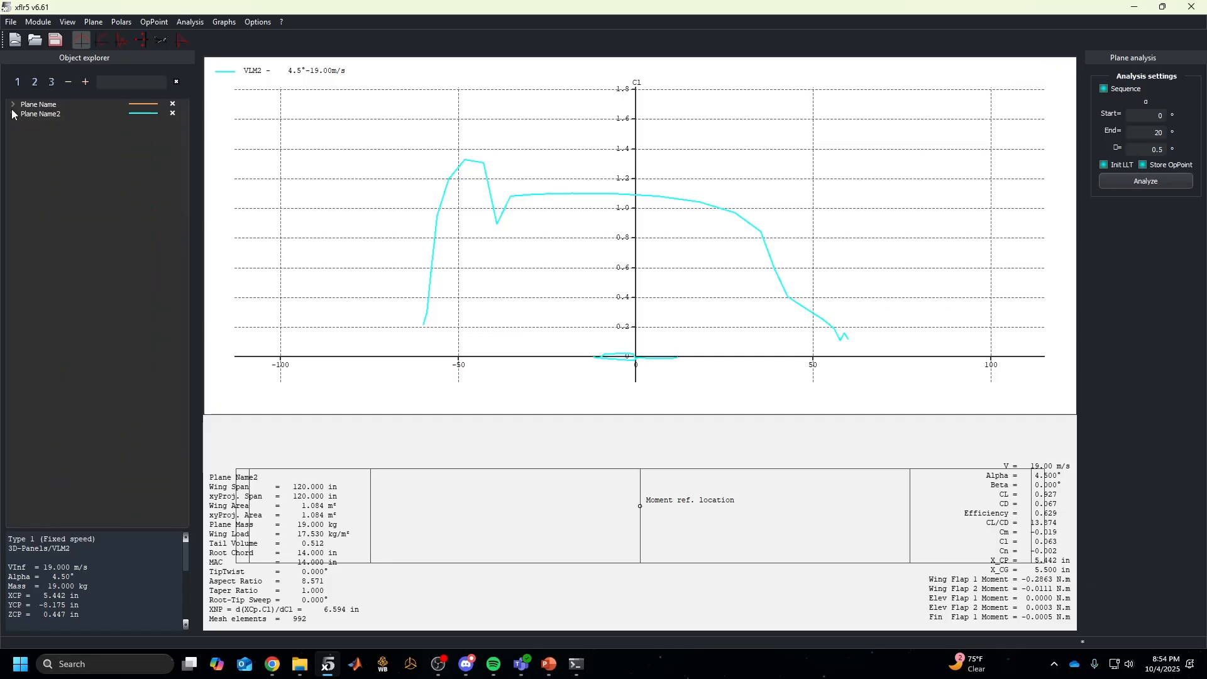
click(13, 104)
click(26, 114)
drag(90, 169, 123, 387)
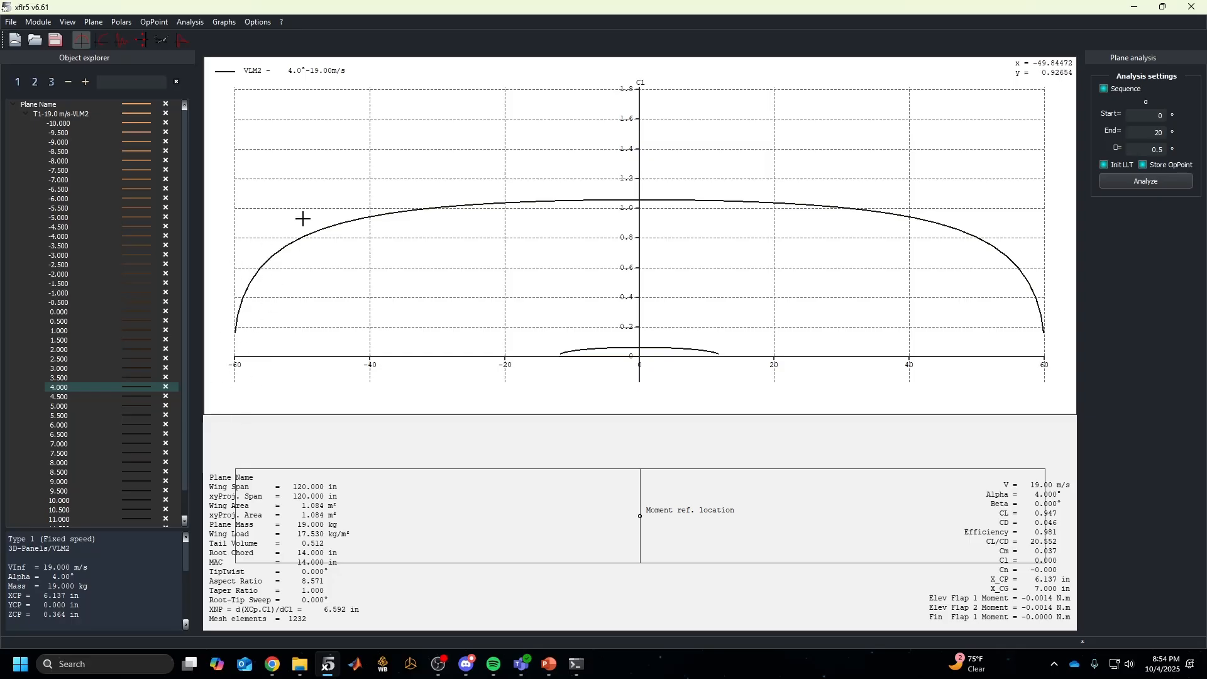
mouse_move(94, 398)
mouse_down()
mouse_move(88, 495)
mouse_move(77, 326)
mouse_move(73, 406)
mouse_up()
click(122, 40)
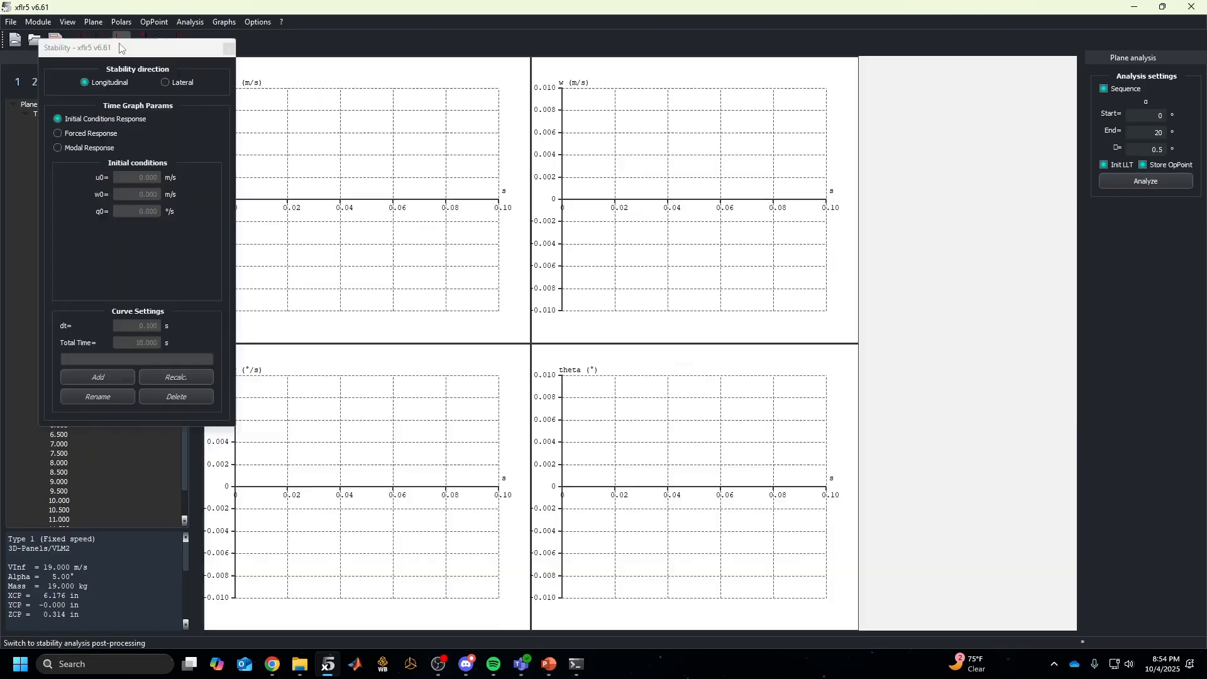
click(142, 40)
click(162, 40)
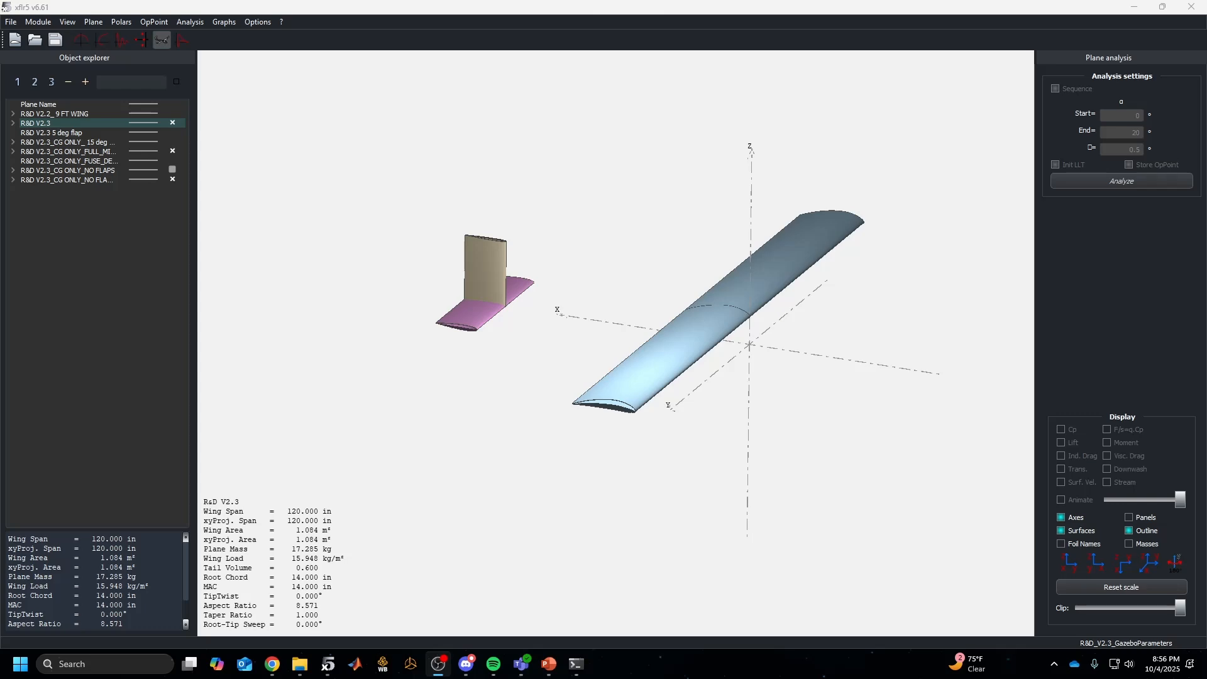
Display the point masses of R&D V2.3 and examine how the components are distributed around the wing, fuselage axis and tail
drag(774, 395, 689, 390)
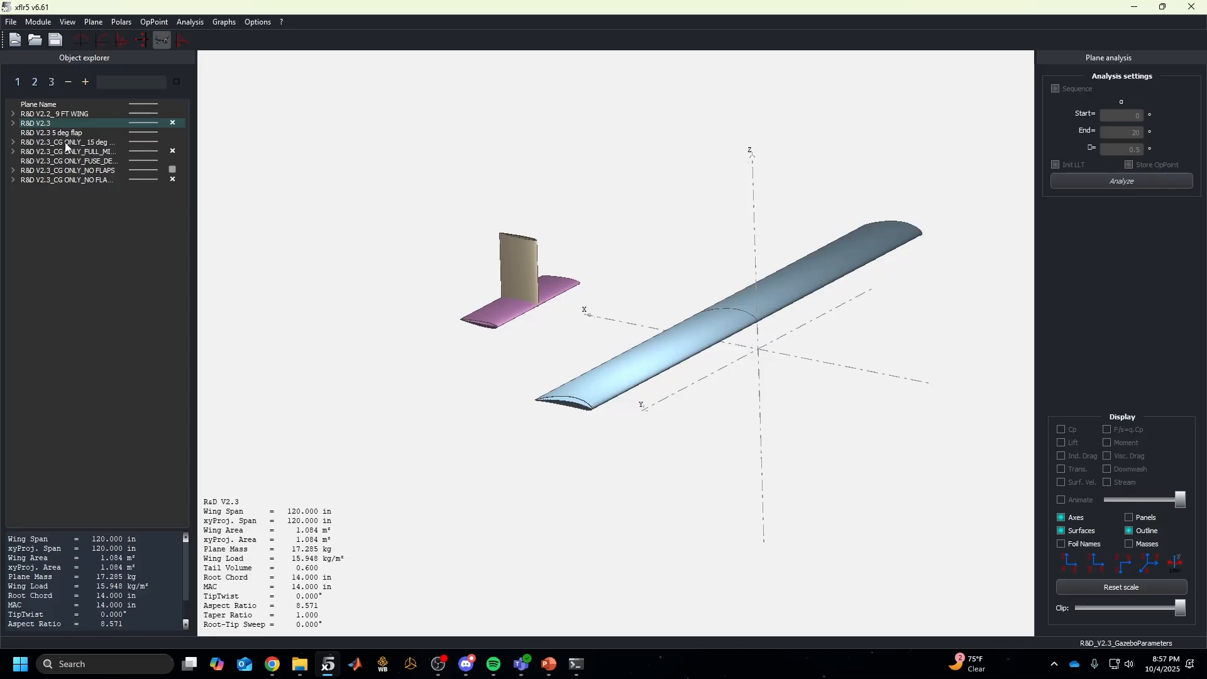
click(1134, 545)
drag(821, 394, 475, 557)
scroll(597, 528, up, 7)
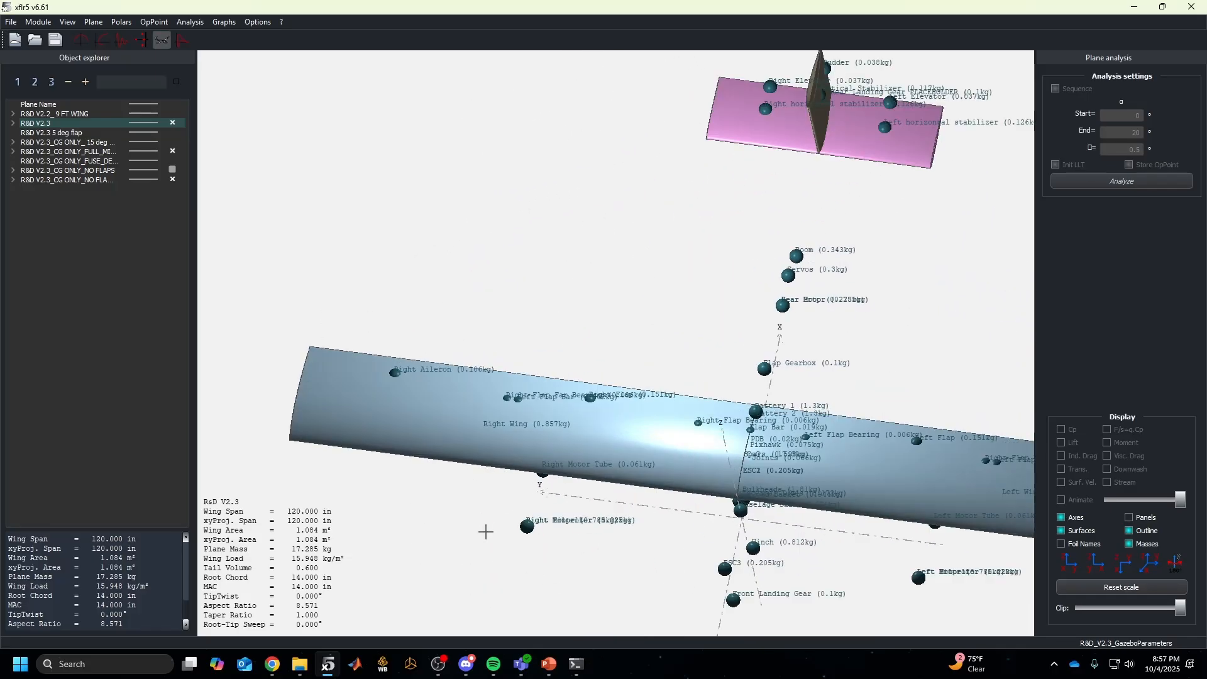
scroll(534, 531, down, 1)
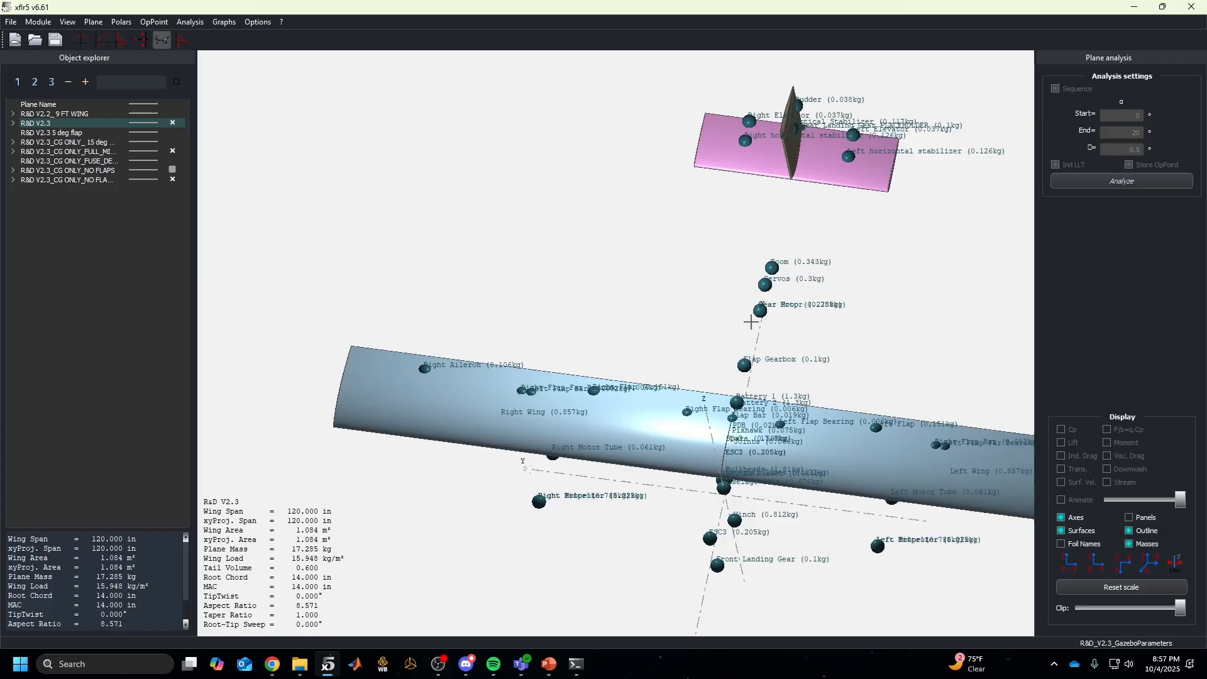
drag(684, 361, 760, 310)
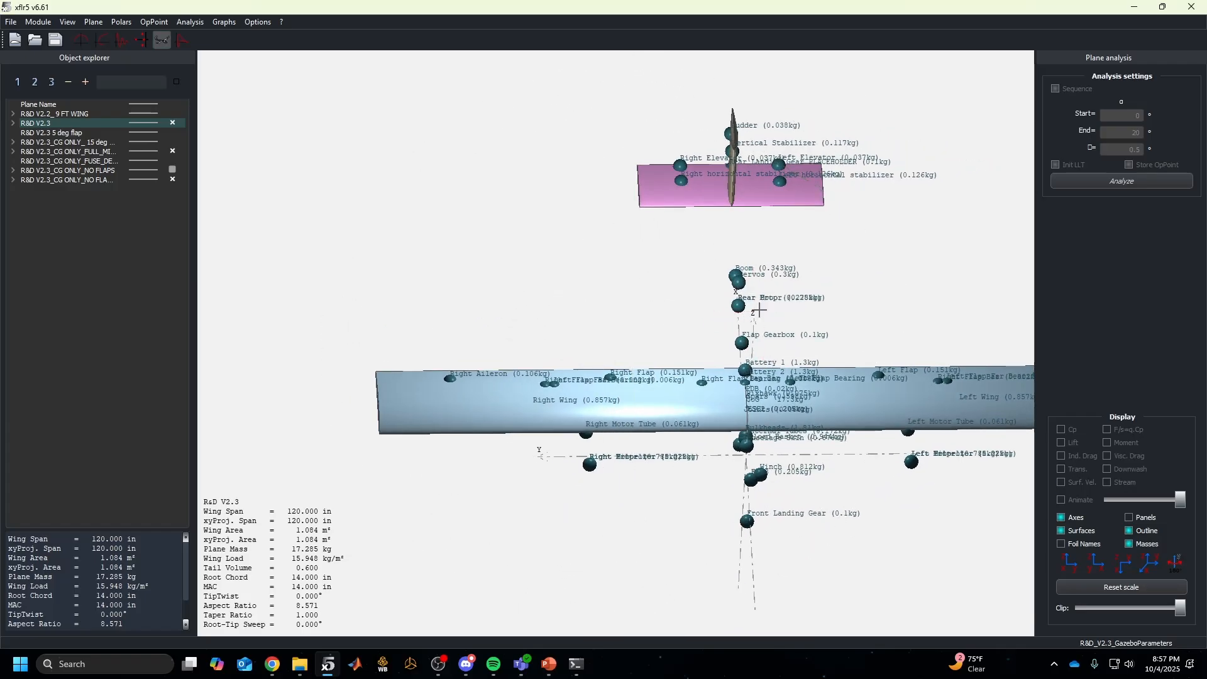
scroll(534, 478, up, 5)
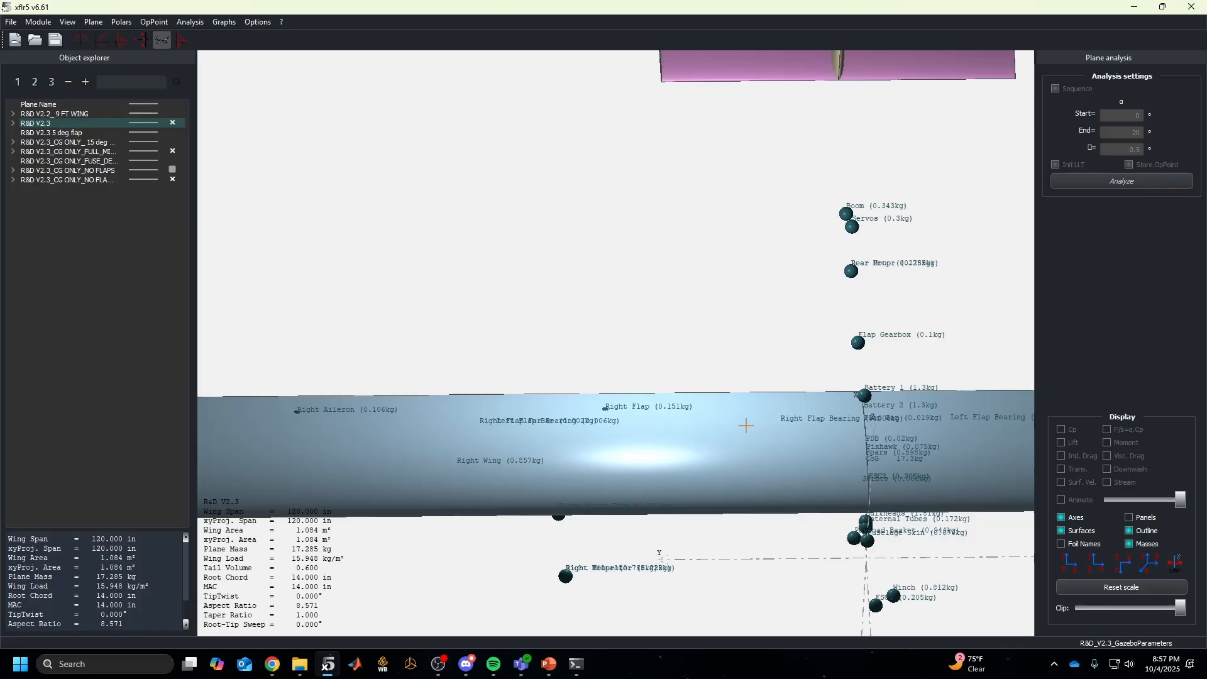
drag(748, 476, 811, 327)
scroll(754, 402, down, 3)
drag(717, 440, 639, 316)
scroll(730, 333, down, 5)
scroll(745, 340, down, 3)
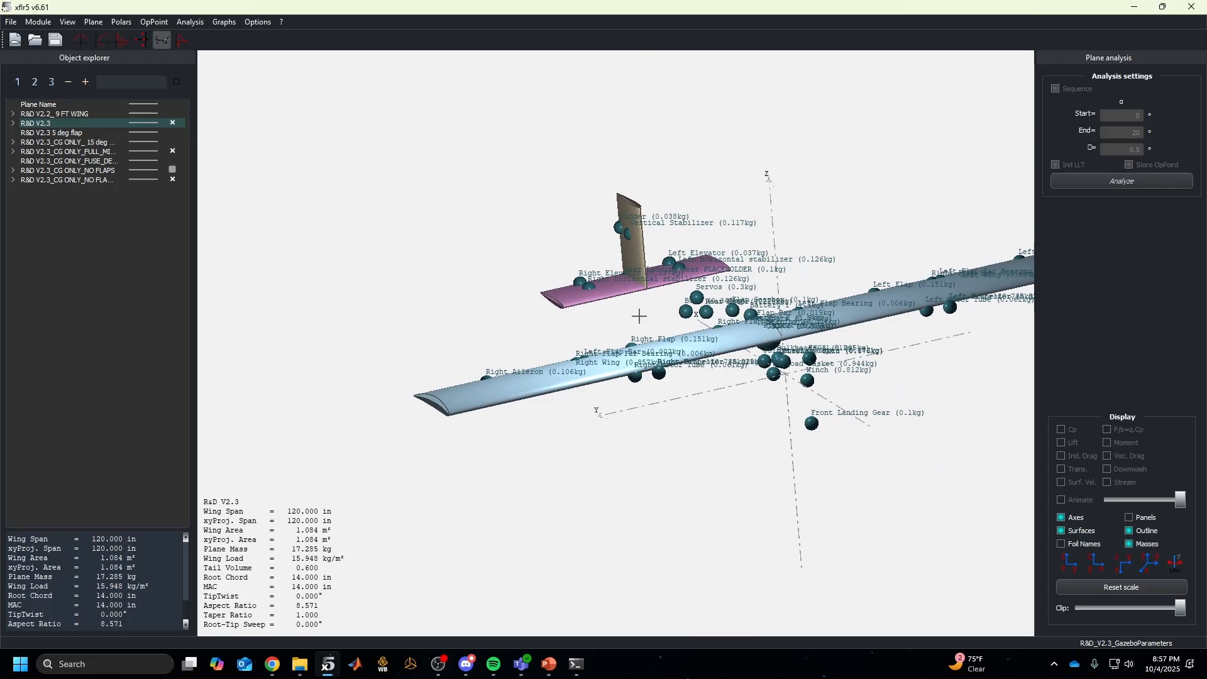
drag(732, 388, 758, 382)
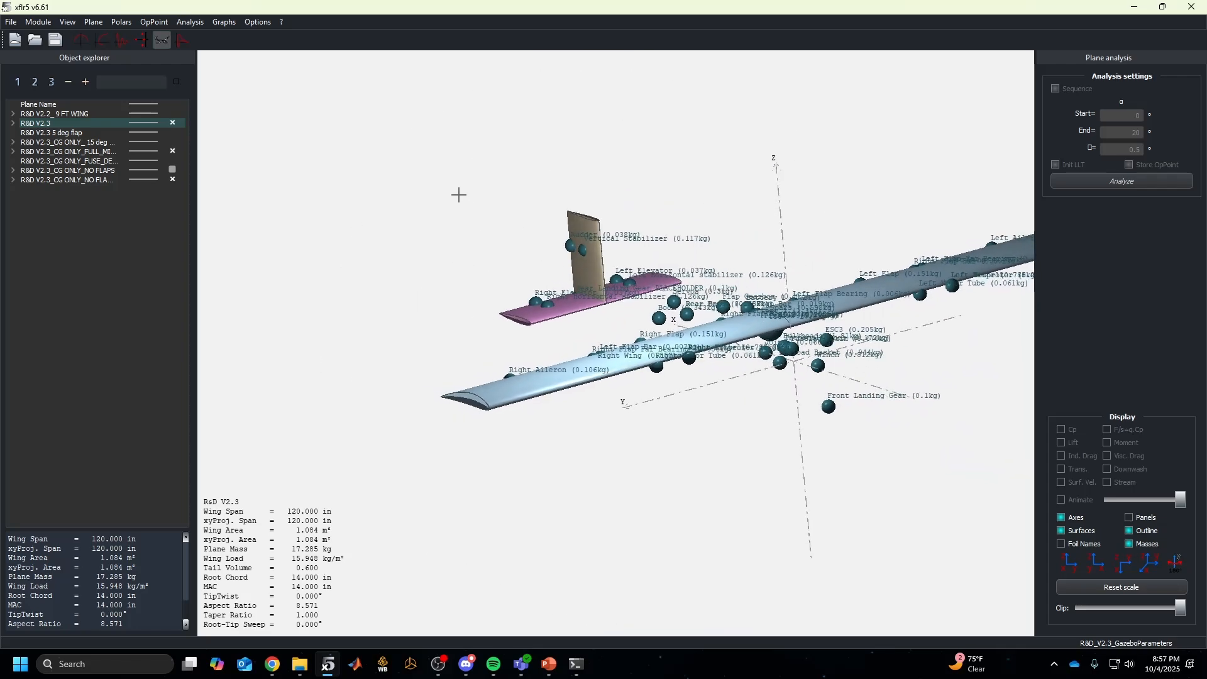
drag(613, 231, 708, 358)
scroll(723, 330, up, 5)
Select the T1-15.0 m/s-VLM2 polar of R&D V2.3_CG ONLY_ 15 deg FLAPS and examine its flapped wing in 3D
click(12, 143)
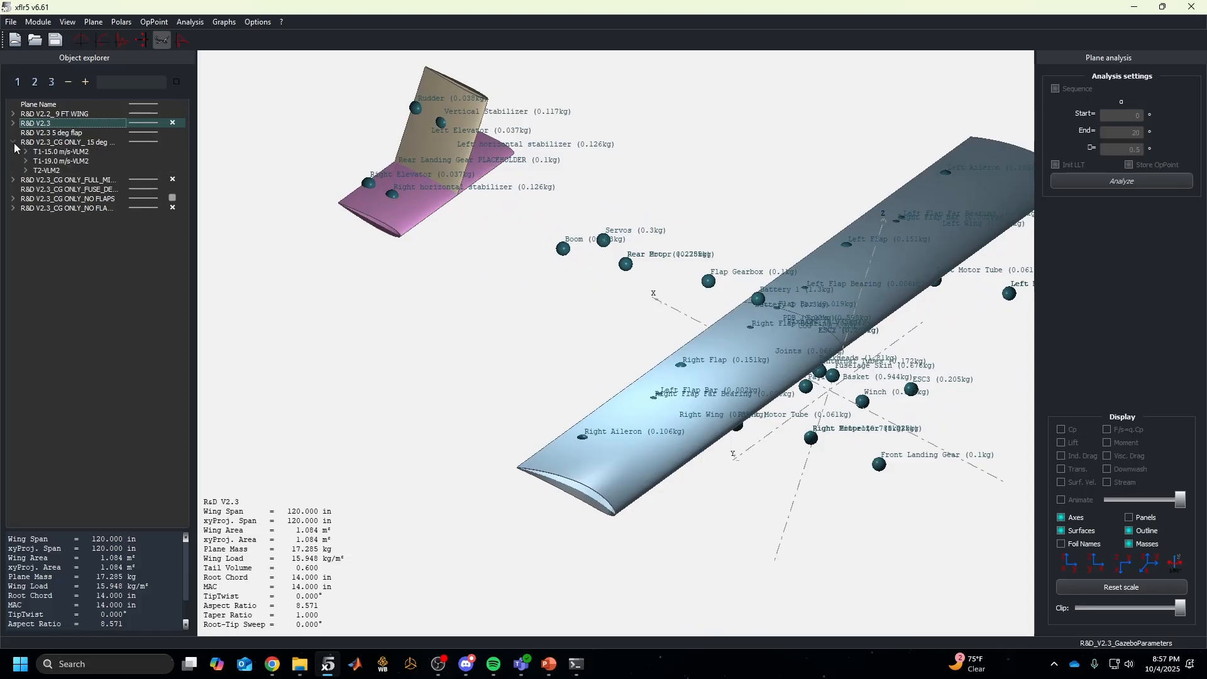
click(66, 152)
drag(676, 324, 706, 335)
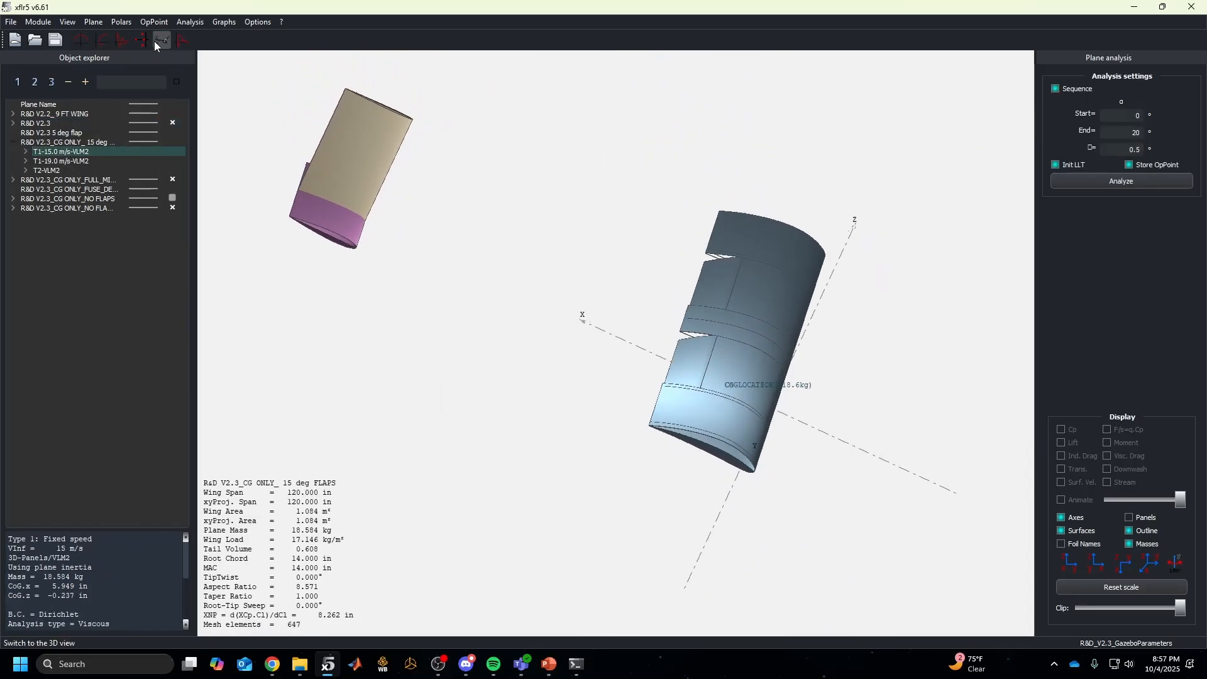
Open the polar graphs and show all curves of R&D V2.3_CG ONLY_ 15 deg FLAPS and R&D V2.3
click(100, 43)
scroll(425, 298, up, 3)
scroll(363, 264, down, 1)
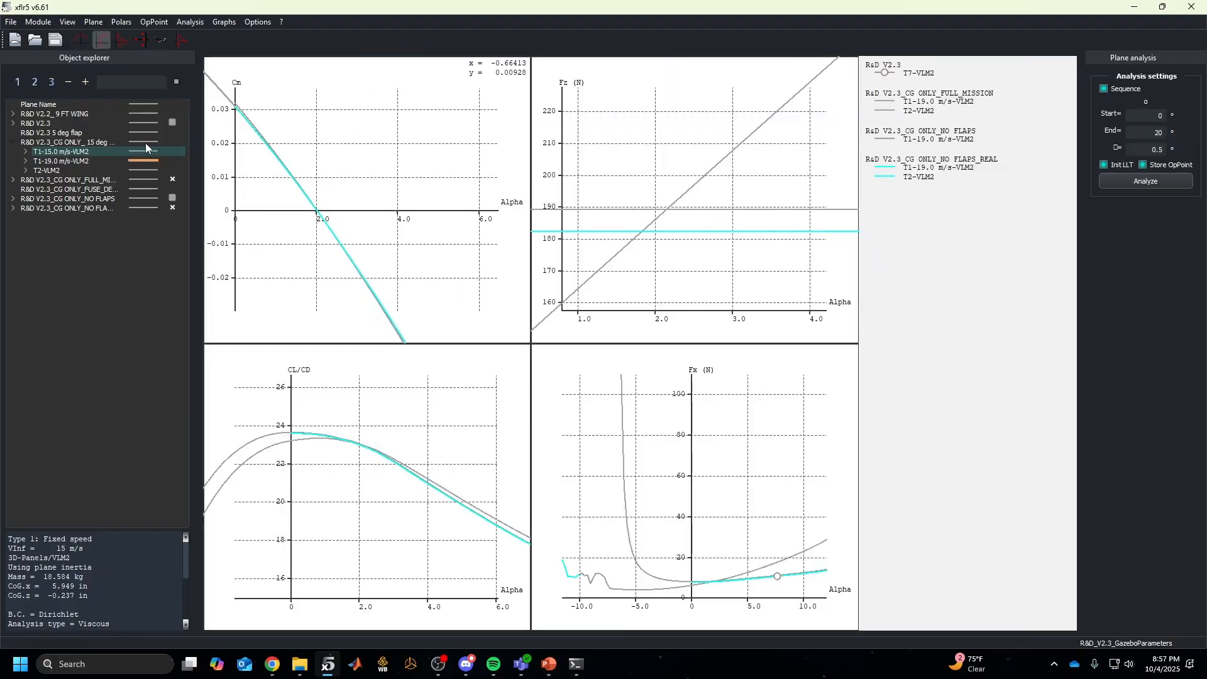
click(174, 143)
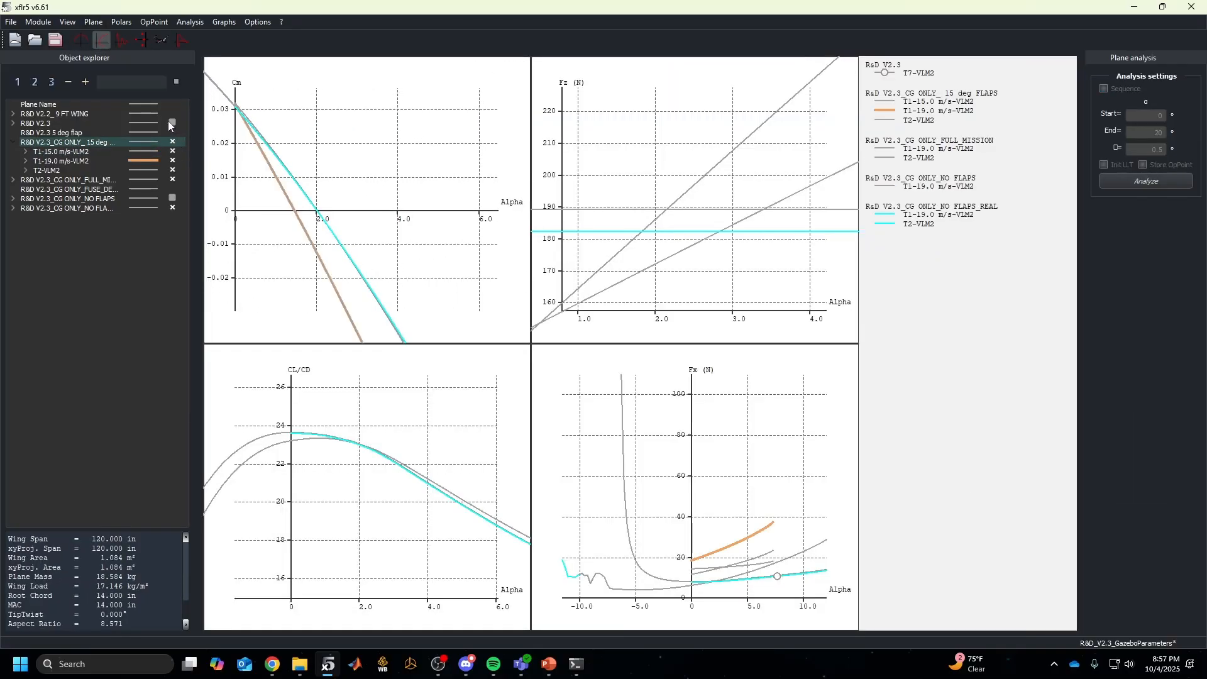
click(169, 122)
click(69, 134)
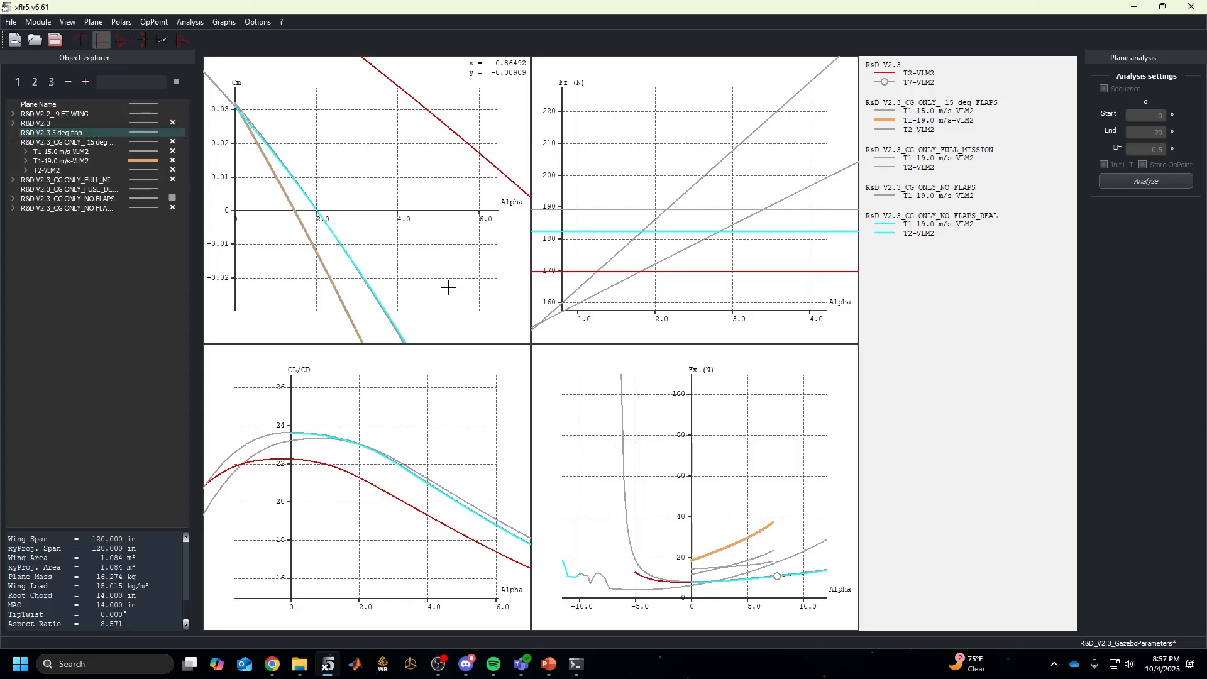
Rescale the Cm versus alpha graph around its zero crossings and show all curves of R&D V2.3_CG ONLY_NO FLAPS
scroll(380, 285, down, 2)
scroll(380, 286, down, 2)
drag(310, 195, 387, 211)
scroll(388, 218, up, 8)
scroll(400, 197, down, 4)
scroll(400, 198, down, 6)
click(172, 199)
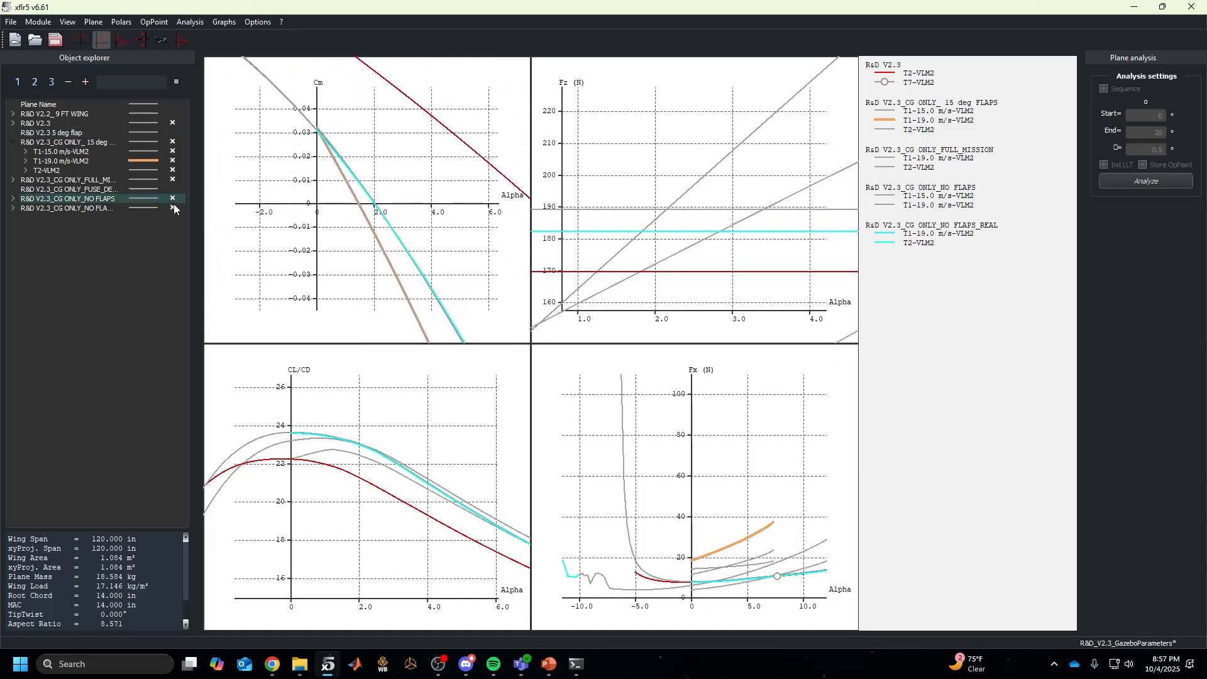
Hide the curves of both R&D V2.3_CG ONLY_NO FLAPS planes and the FULL_MISSION plane, and widen the Cm versus alpha graph's range
click(173, 207)
click(173, 198)
click(174, 180)
click(174, 168)
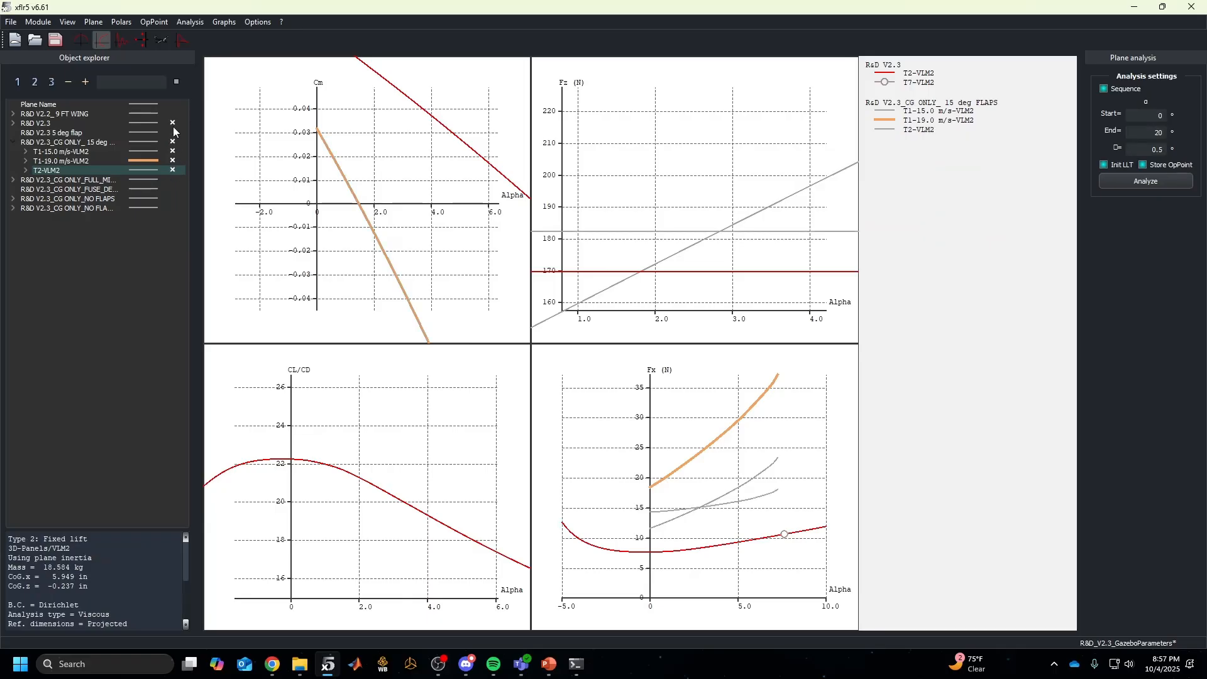
scroll(488, 262, down, 4)
scroll(315, 167, down, 3)
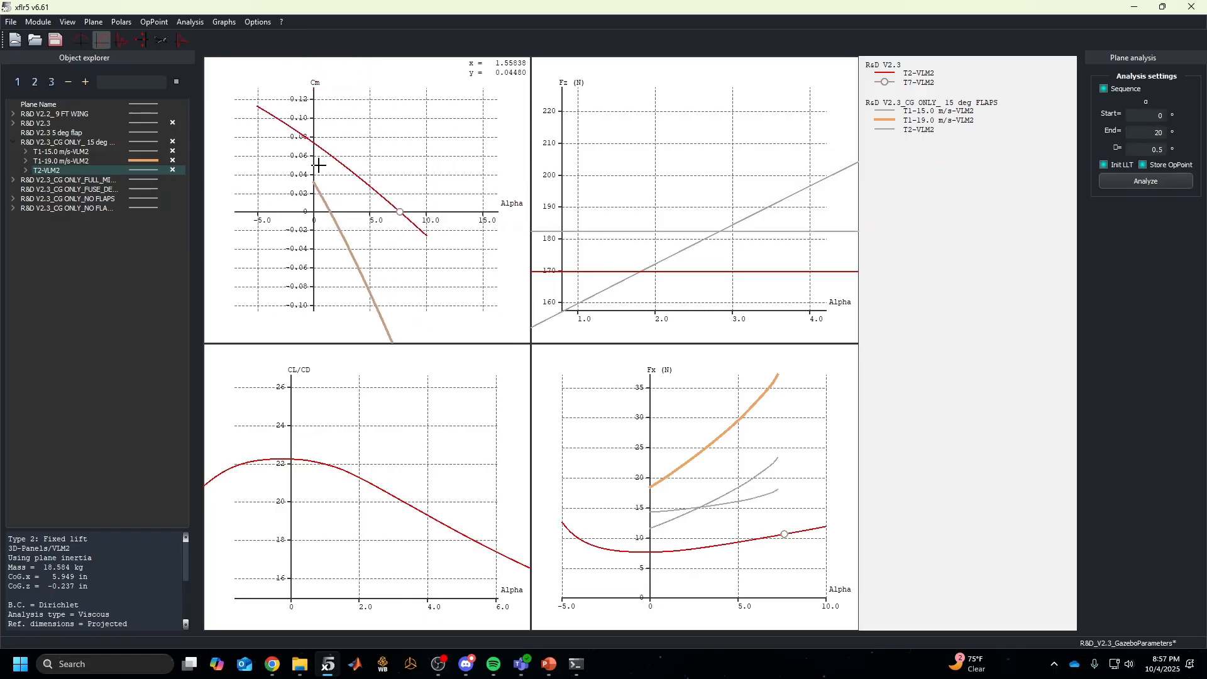
Return to the 3D view and duplicate the plane R&D V2.3 as R&D V2.3-VIDEO
click(161, 40)
drag(602, 401, 571, 413)
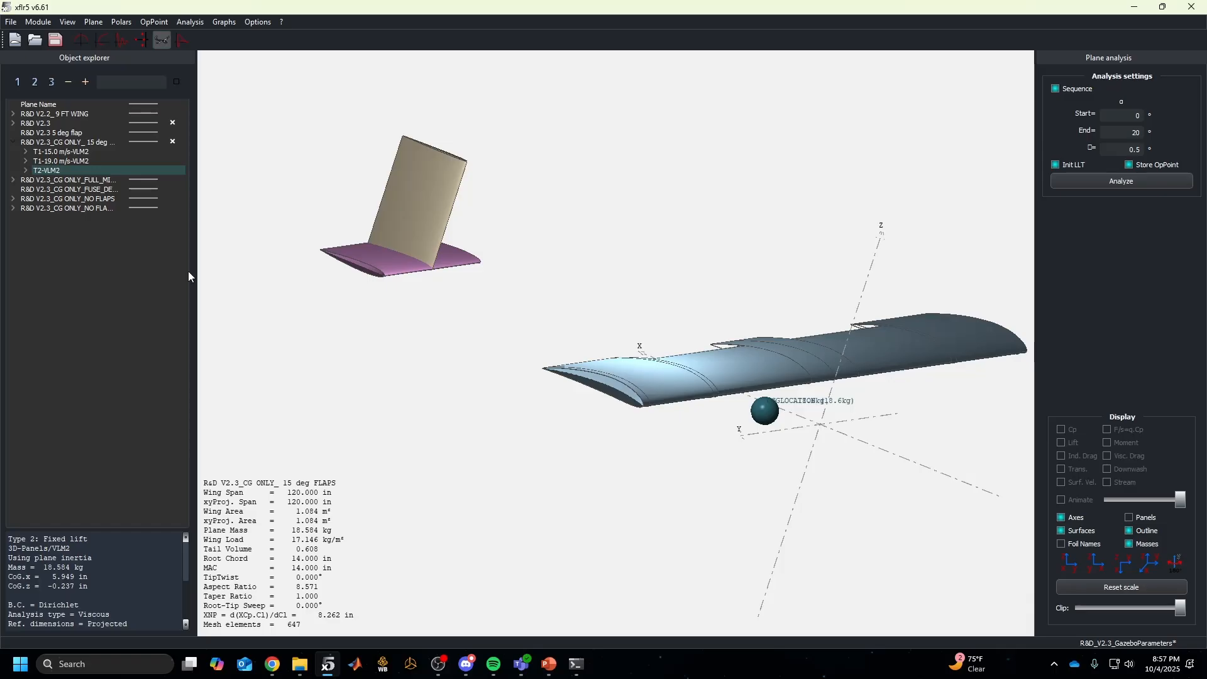
right_click(37, 123)
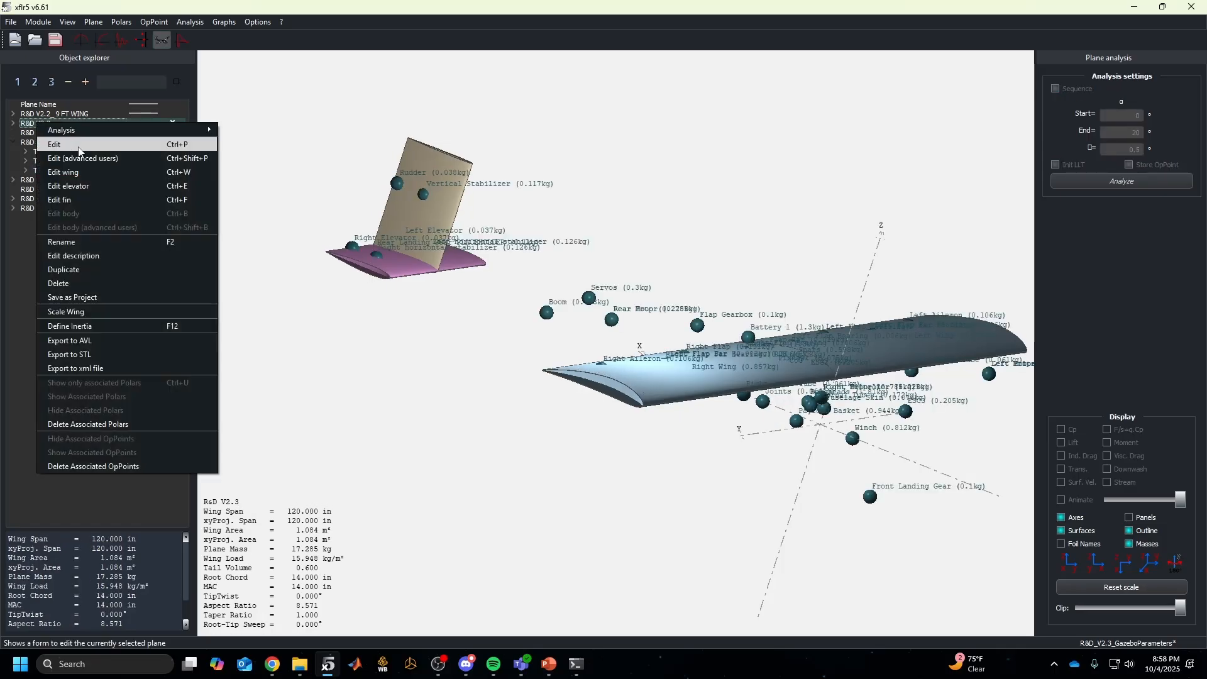
click(94, 271)
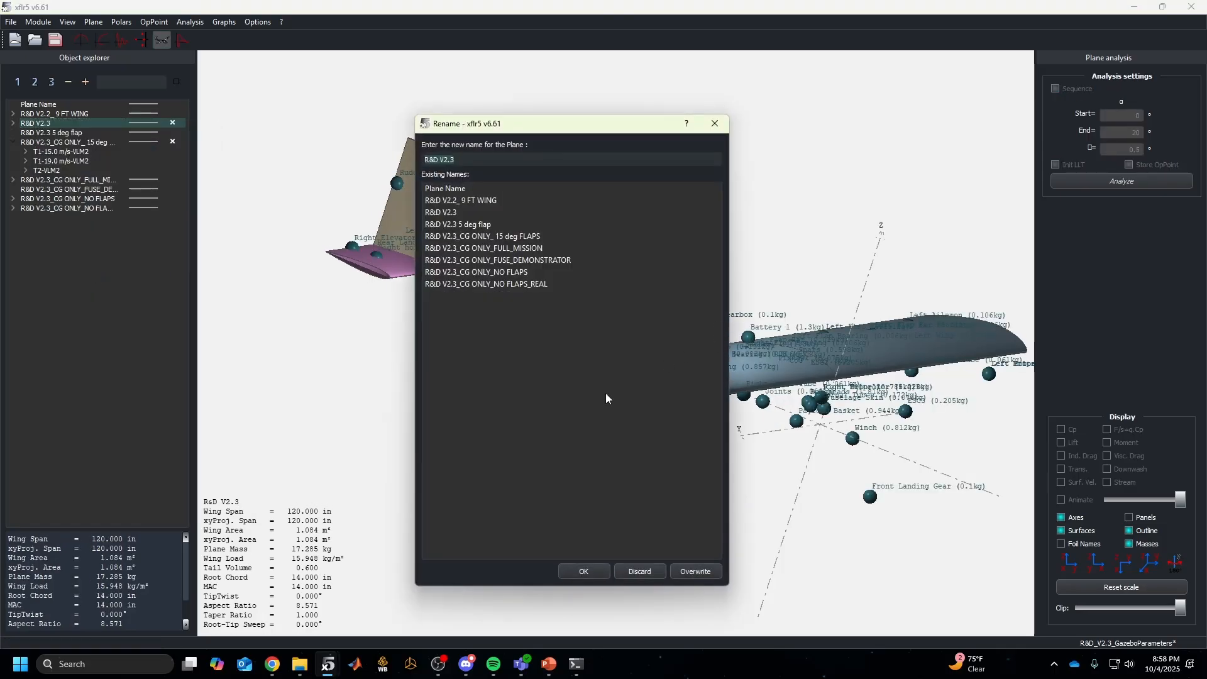
click(506, 157)
text(-VIDEO)
click(583, 571)
Hide the point masses of R&D V2.3-VIDEO and examine its bare wing and tail in 3D
drag(691, 371, 657, 378)
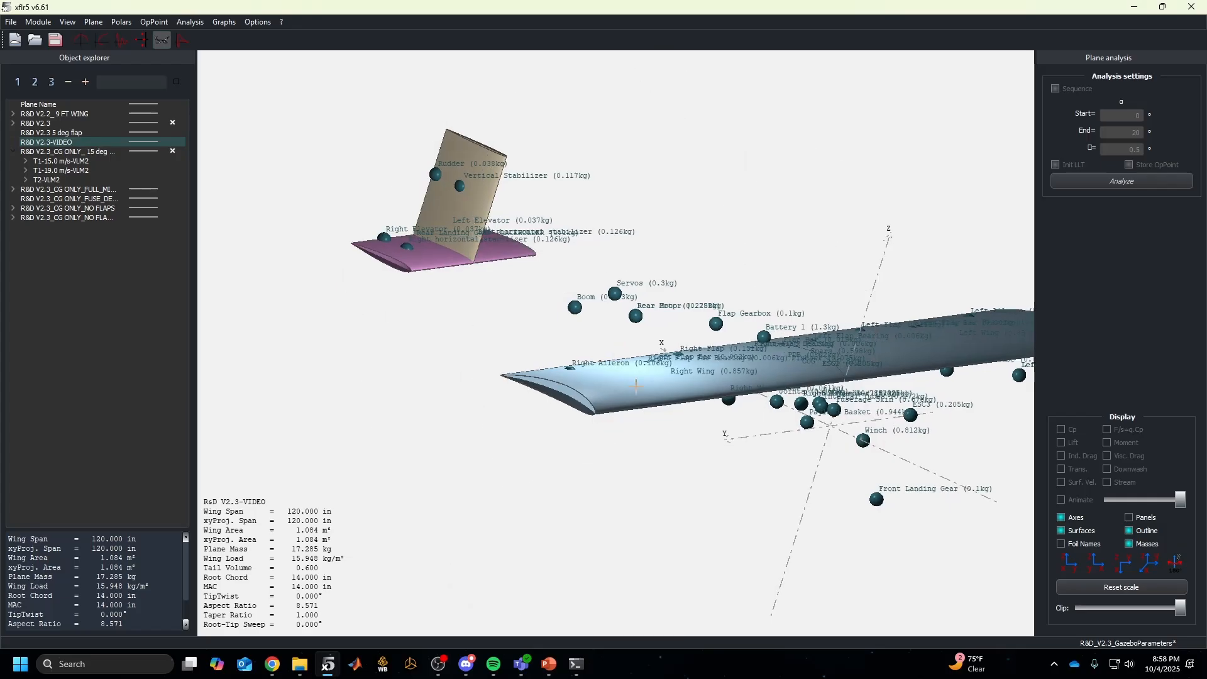
scroll(666, 377, up, 4)
click(1129, 544)
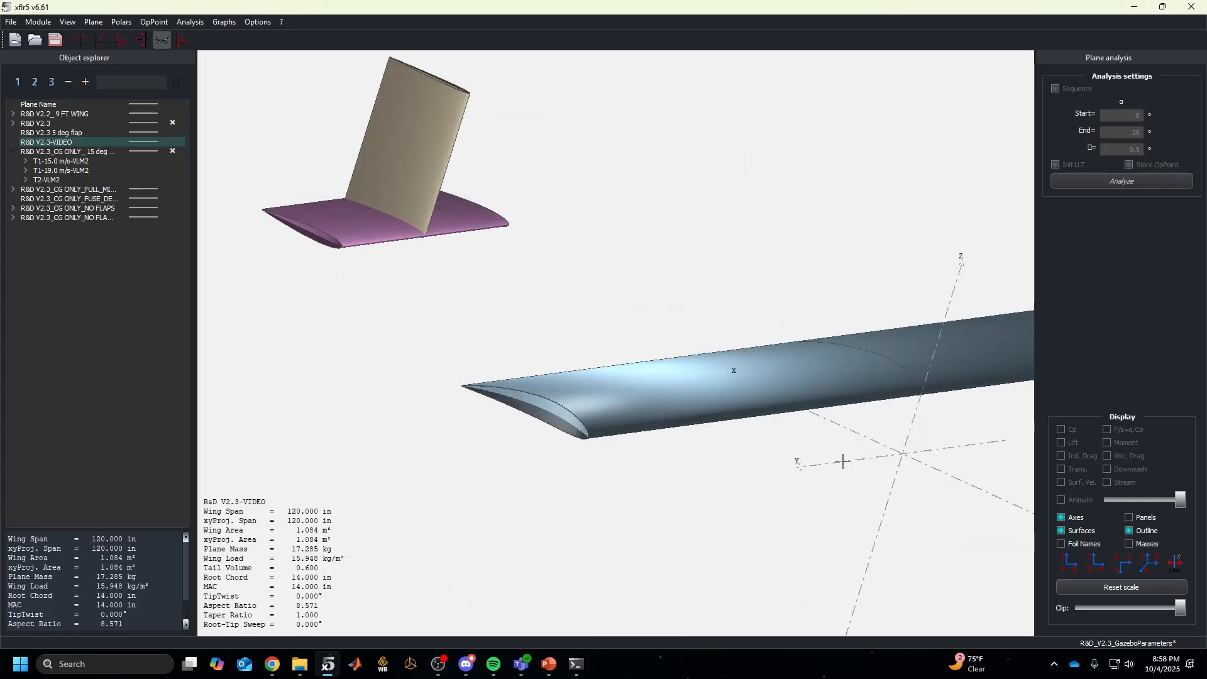
drag(843, 458, 648, 398)
Define a viscous mixed 3D panels/VLM2 stability analysis for R&D V2.3-VIDEO, using the projected wing planform, plane inertia and zero sideslip and bank
click(190, 24)
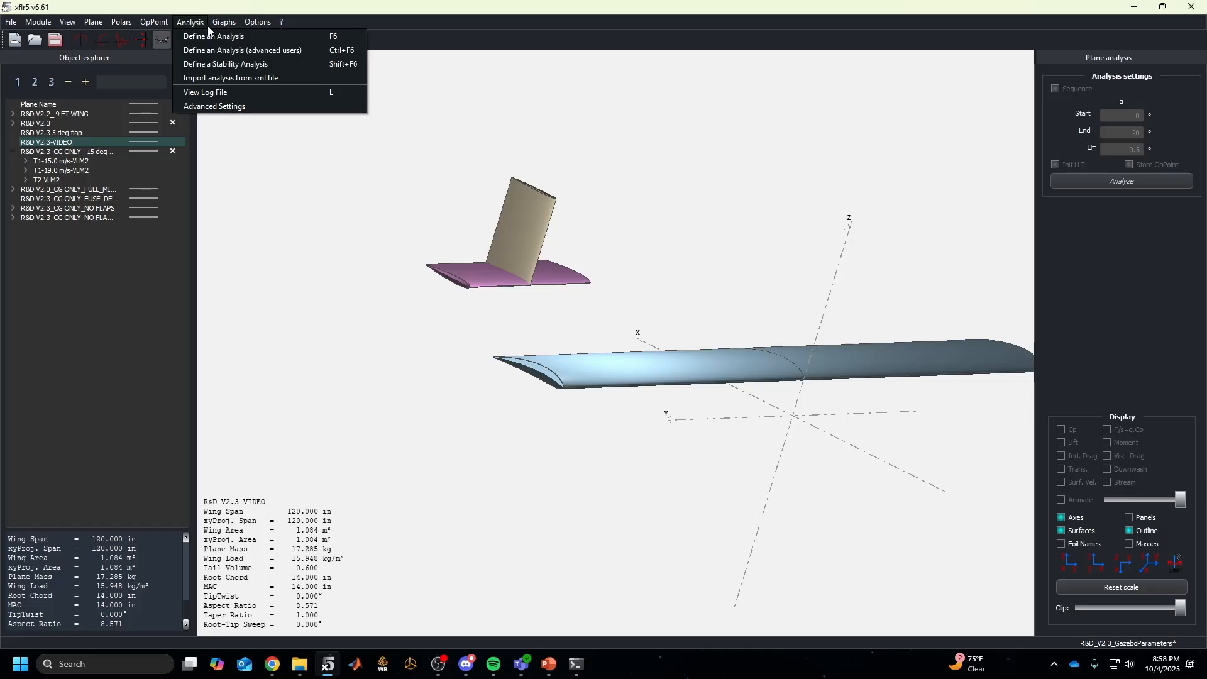
click(203, 65)
drag(738, 316, 627, 177)
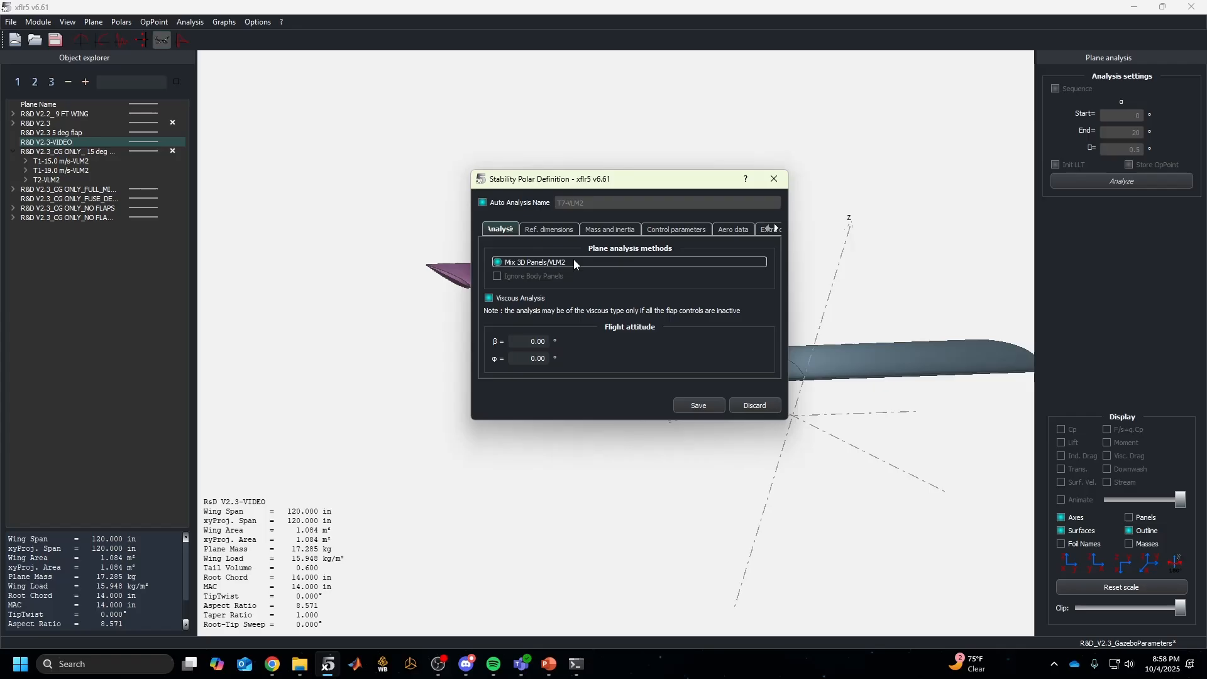
click(531, 230)
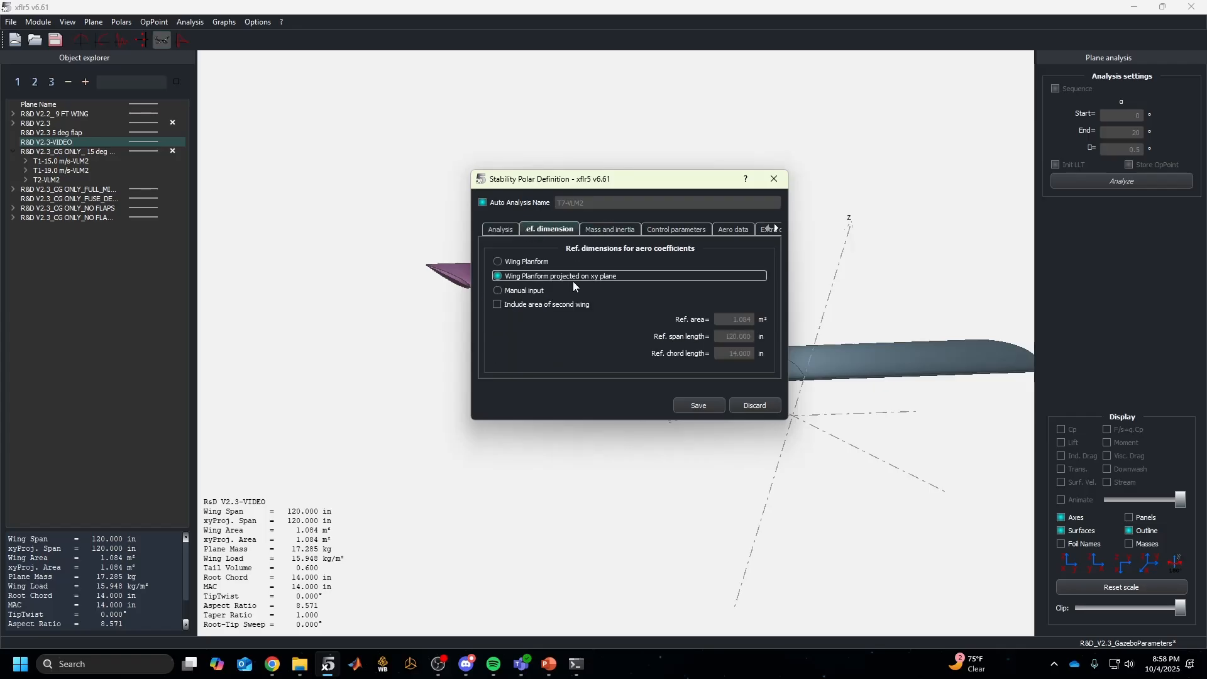
click(625, 230)
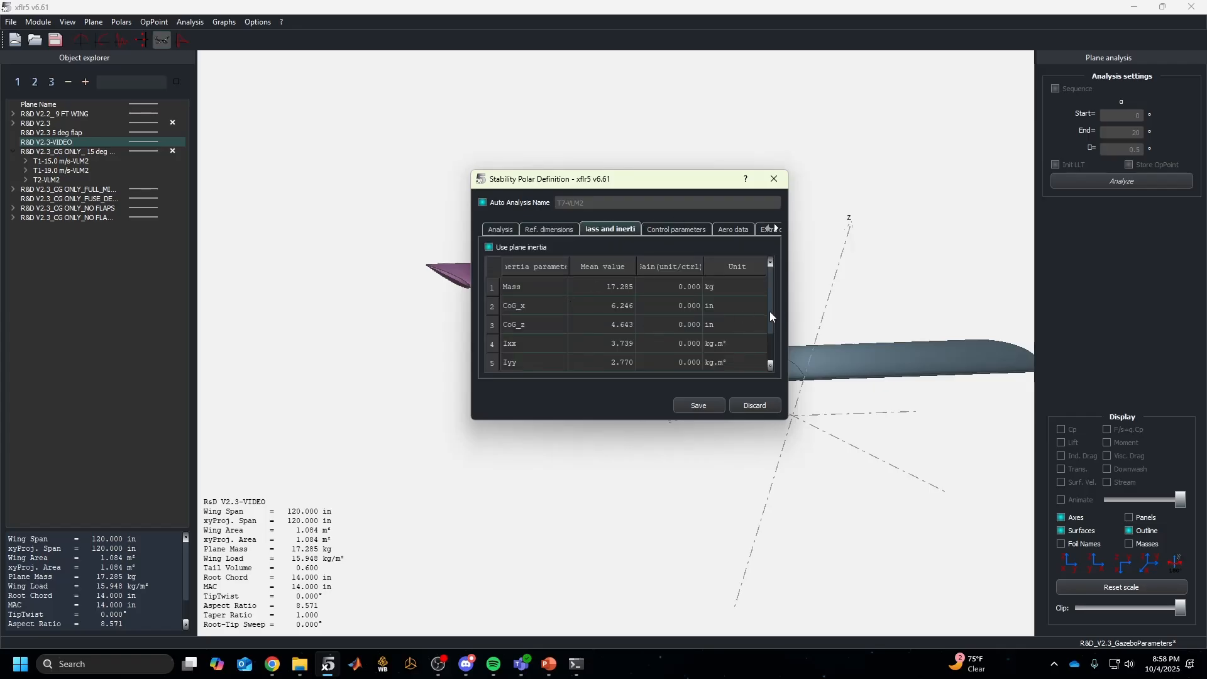
click(673, 232)
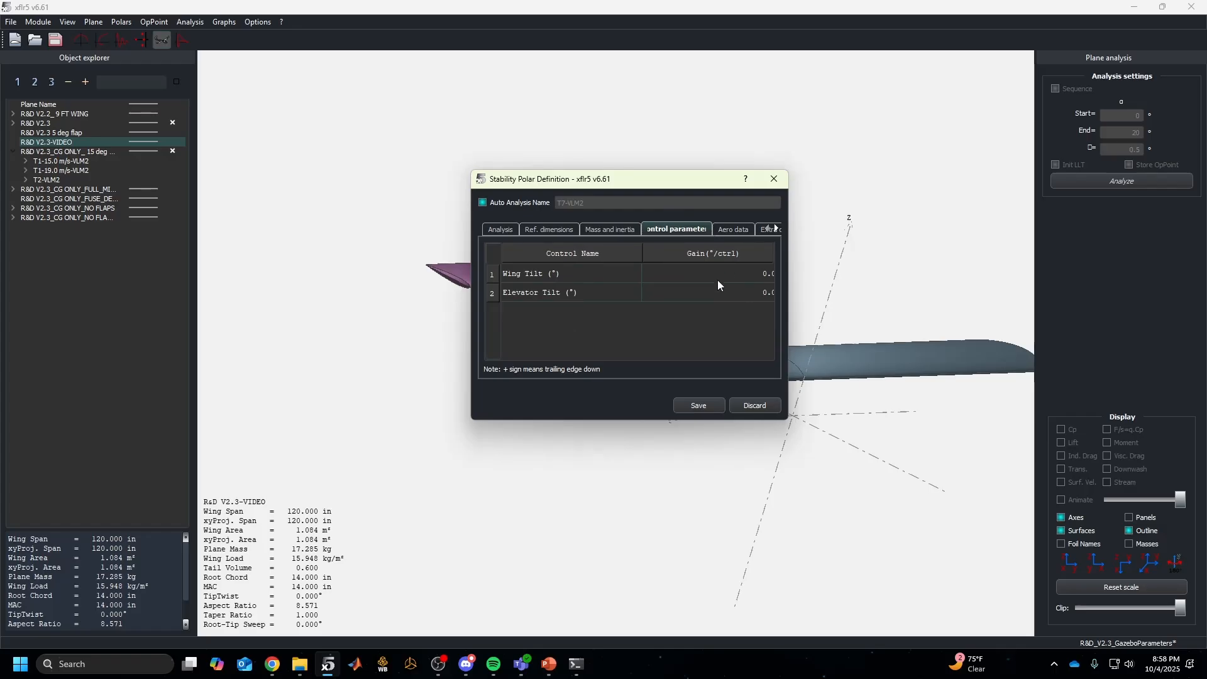
click(722, 231)
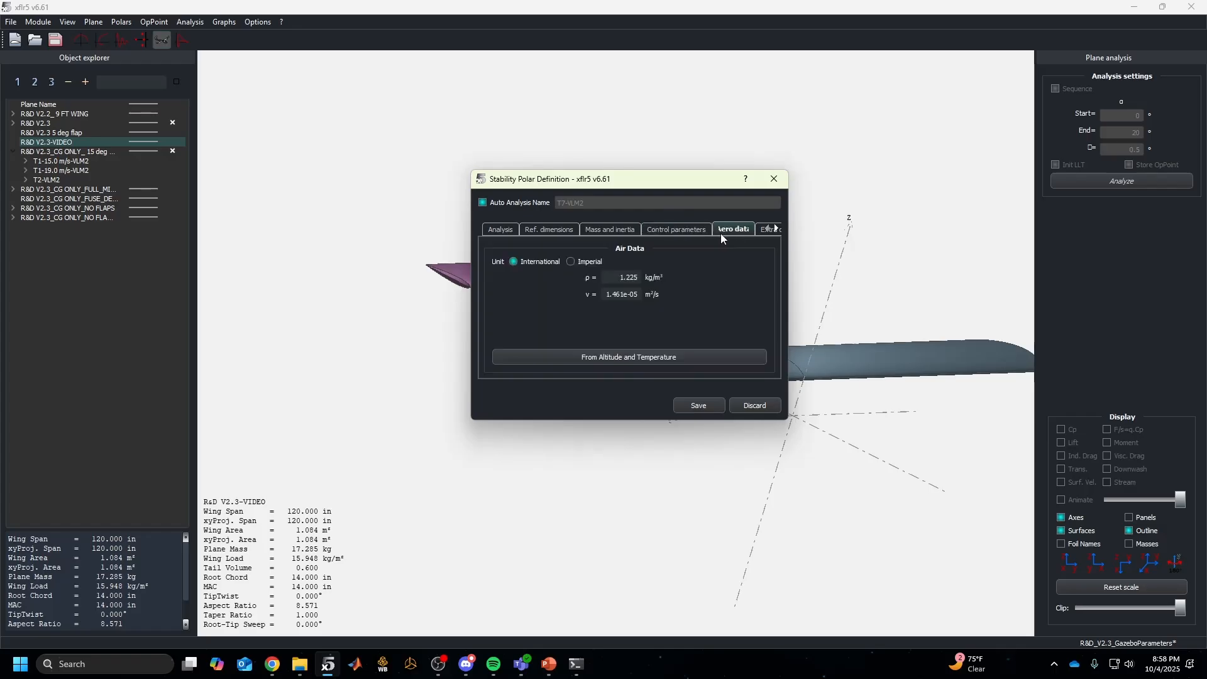
click(765, 231)
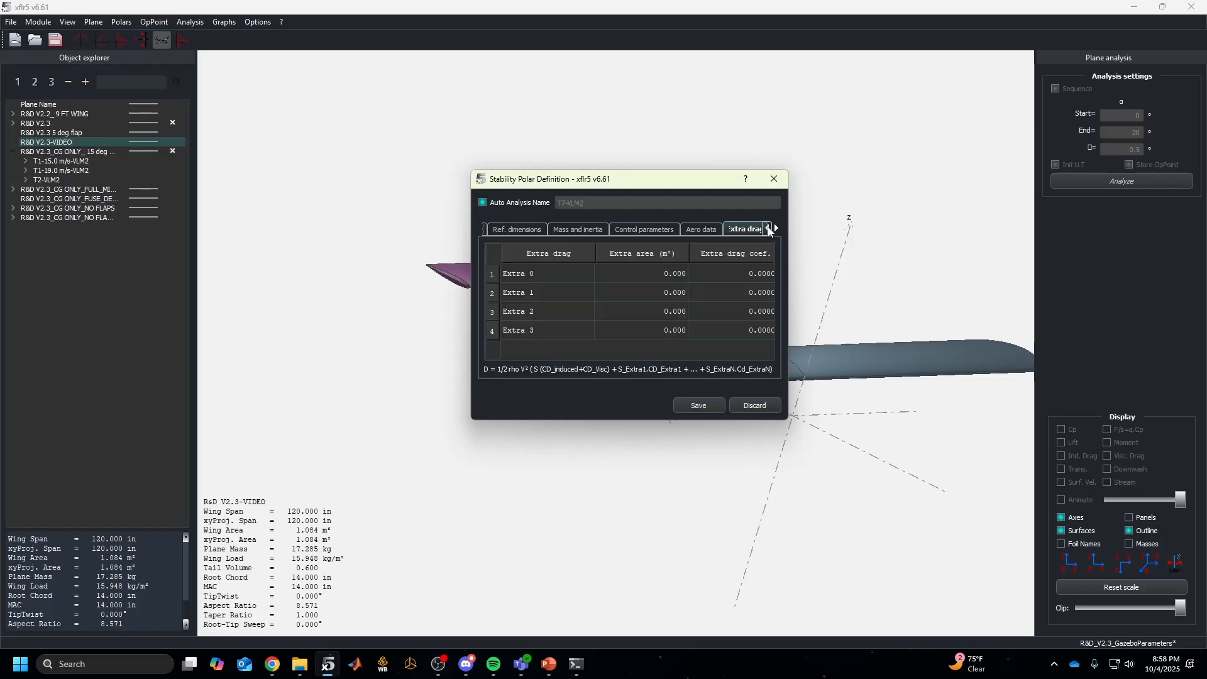
click(768, 229)
click(511, 231)
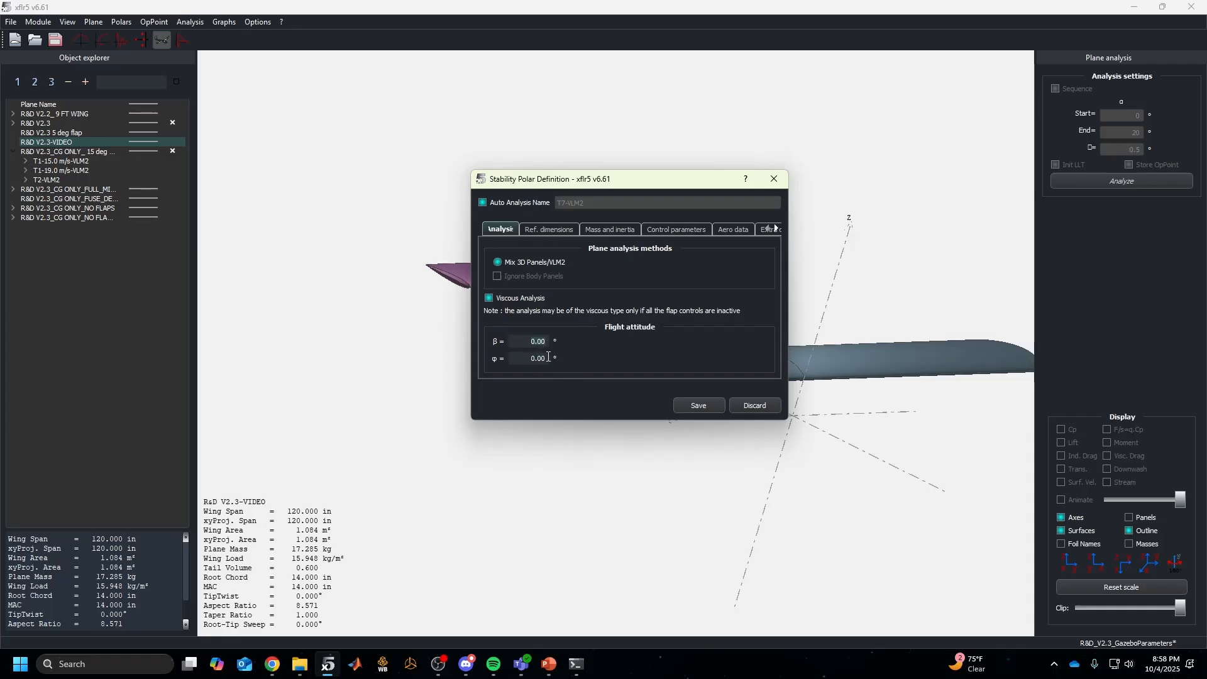
click(699, 405)
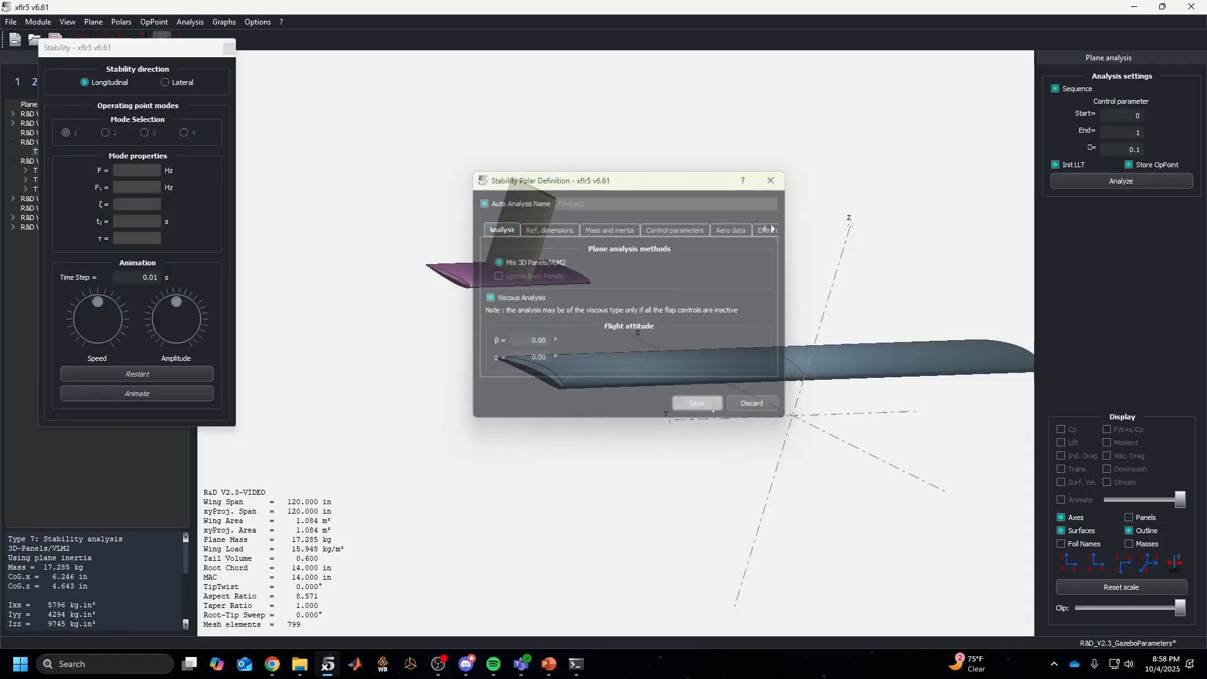
Run the T7-VLM2 stability analysis of R&D V2.3-VIDEO for the single control value 0, without a sequence
drag(130, 52, 387, 143)
drag(723, 309, 761, 357)
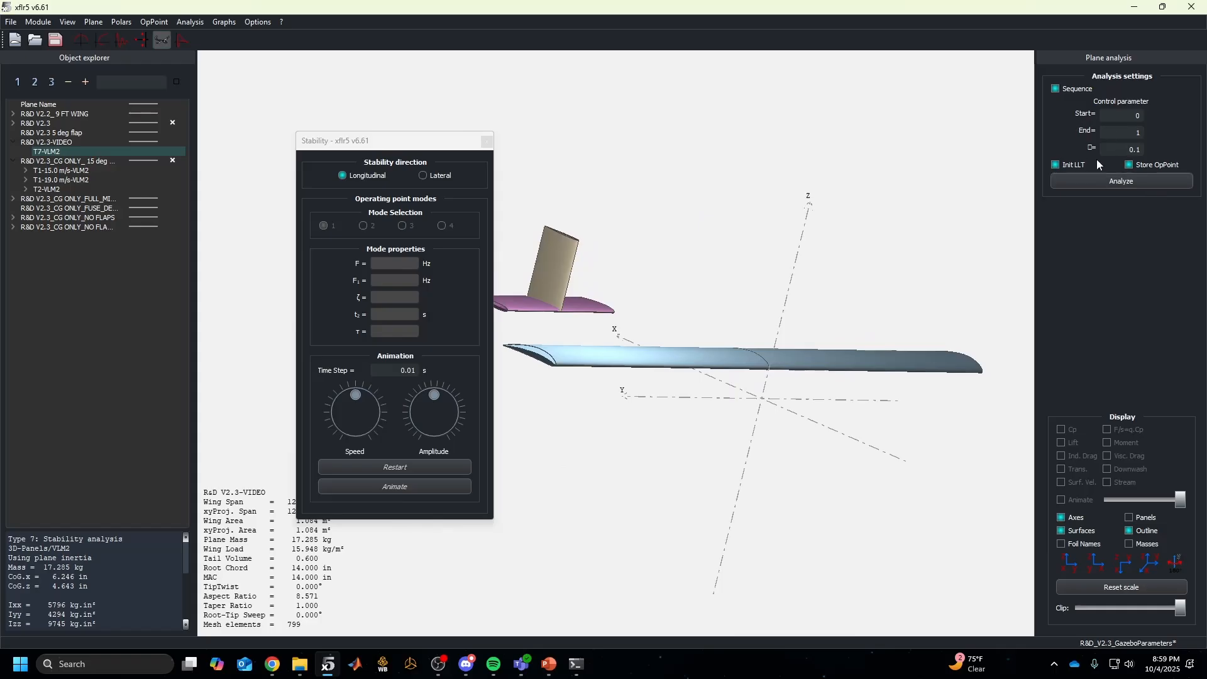
click(1067, 89)
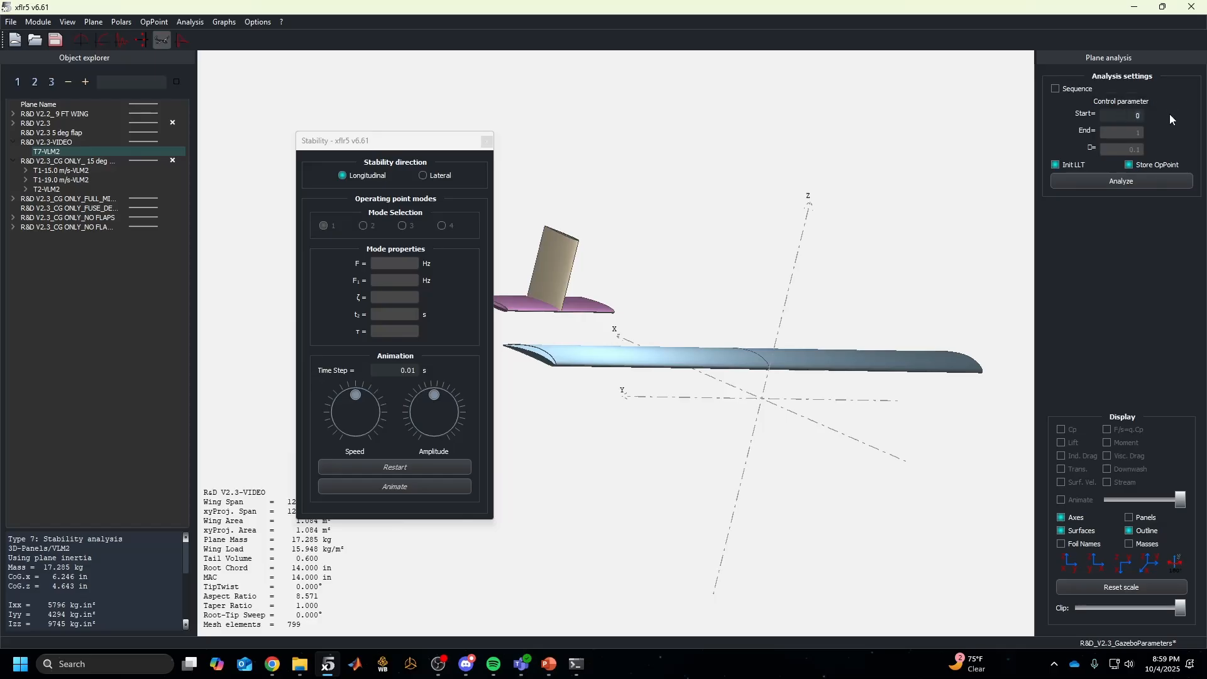
click(1121, 181)
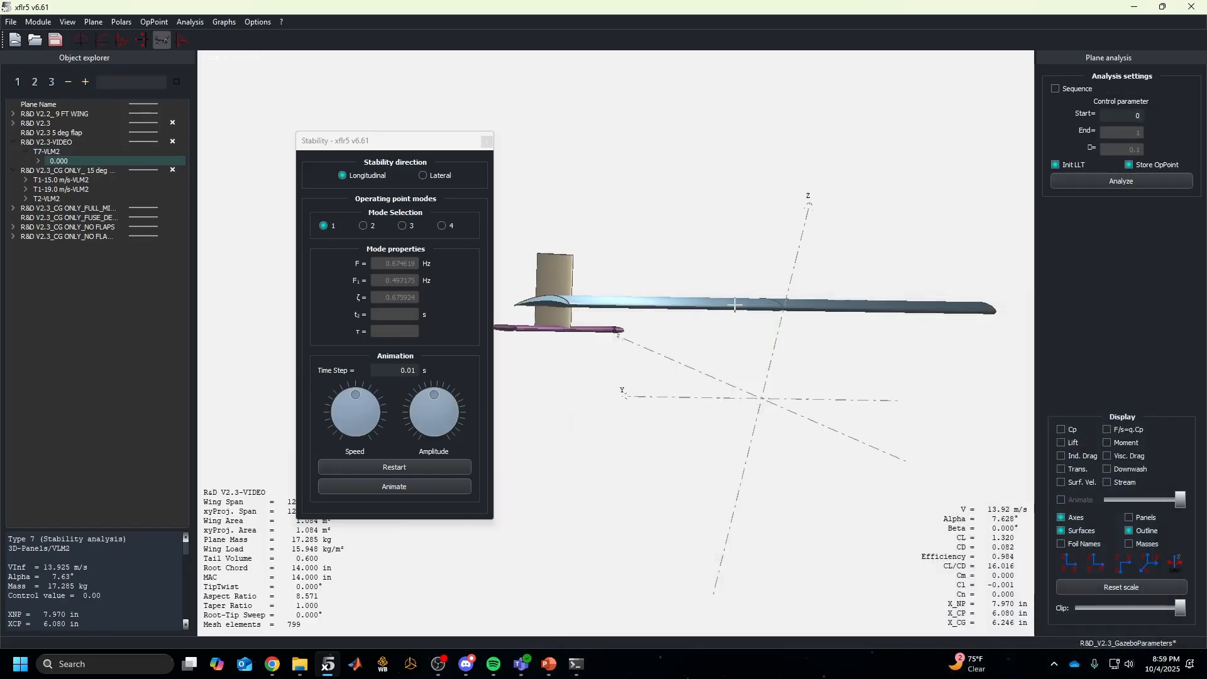
Show the root locus graph for the longitudinal modes and dock the stability controls beside it
mouse_move(734, 304)
mouse_down()
mouse_move(728, 264)
mouse_move(730, 287)
mouse_up()
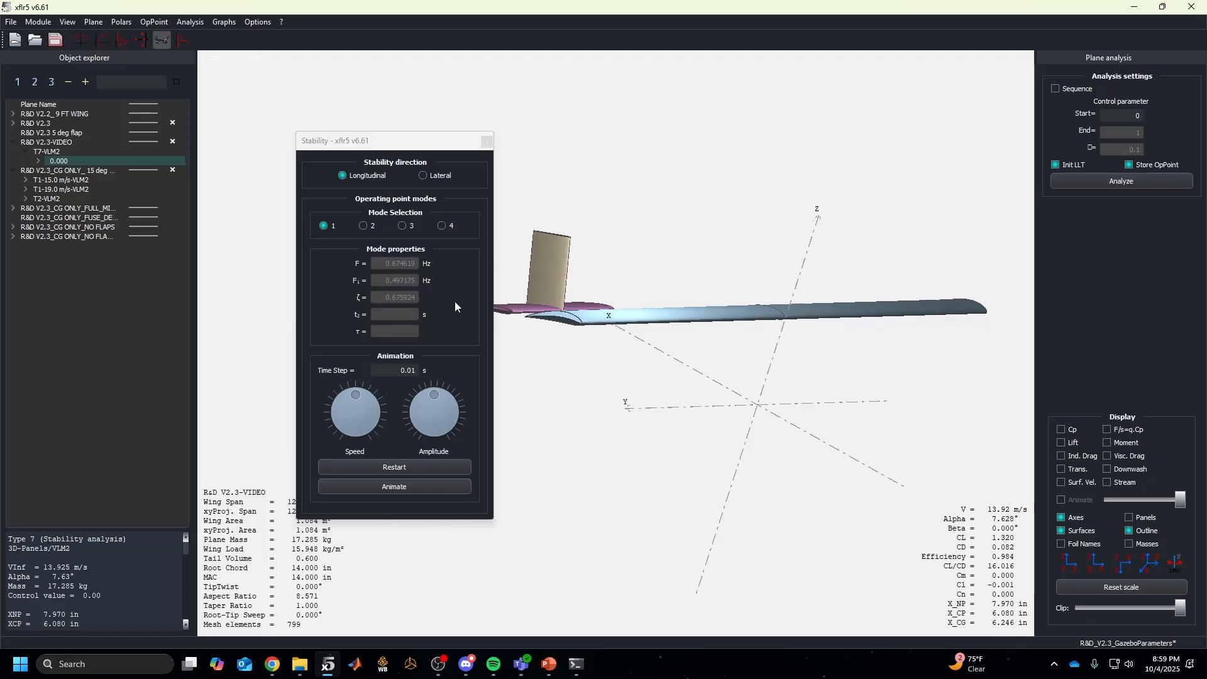
click(144, 39)
drag(419, 149, 1128, 252)
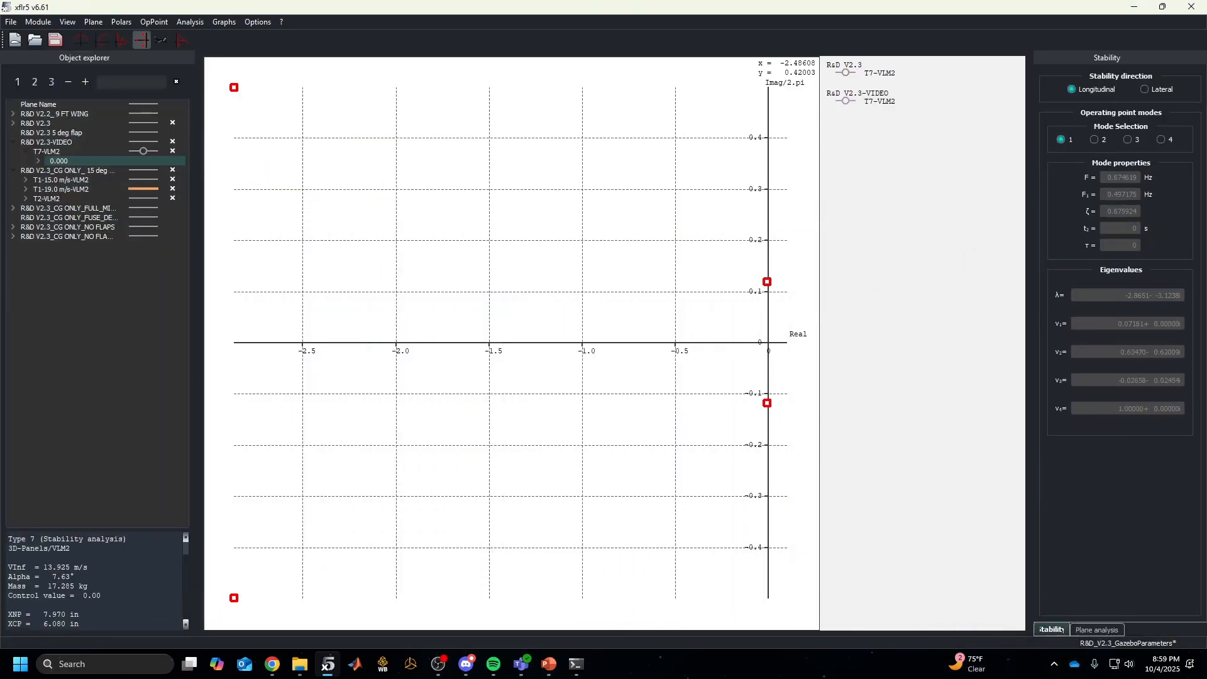
click(324, 663)
click(321, 665)
click(300, 666)
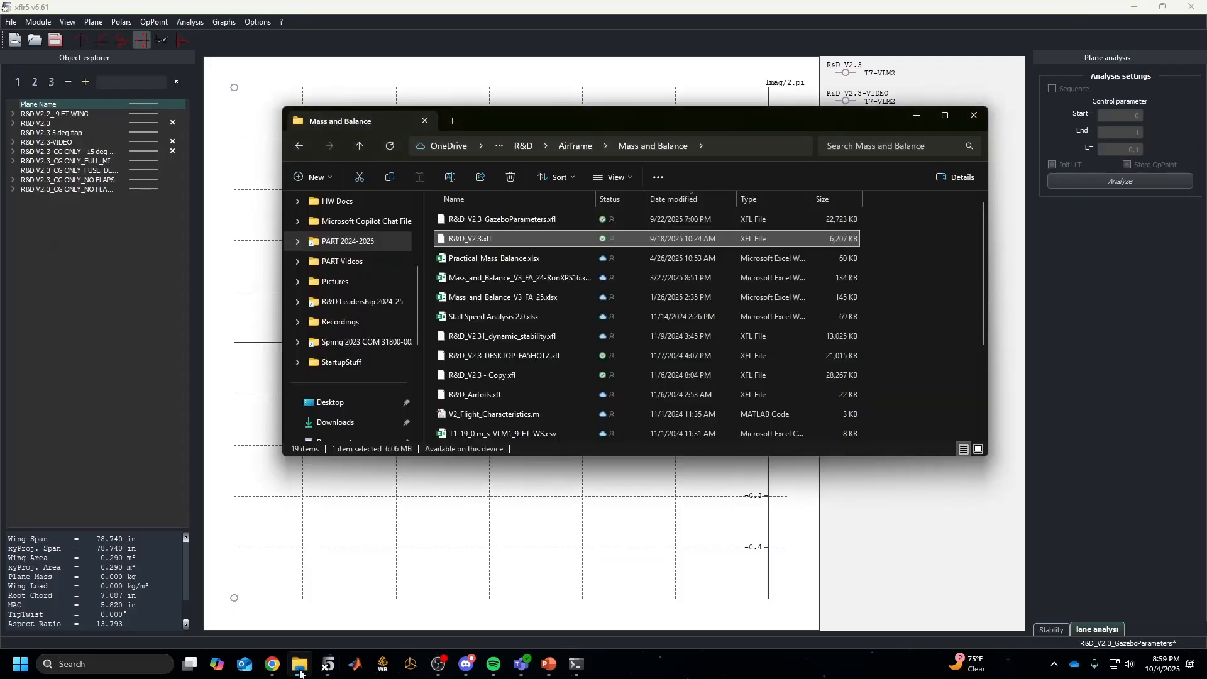
click(917, 117)
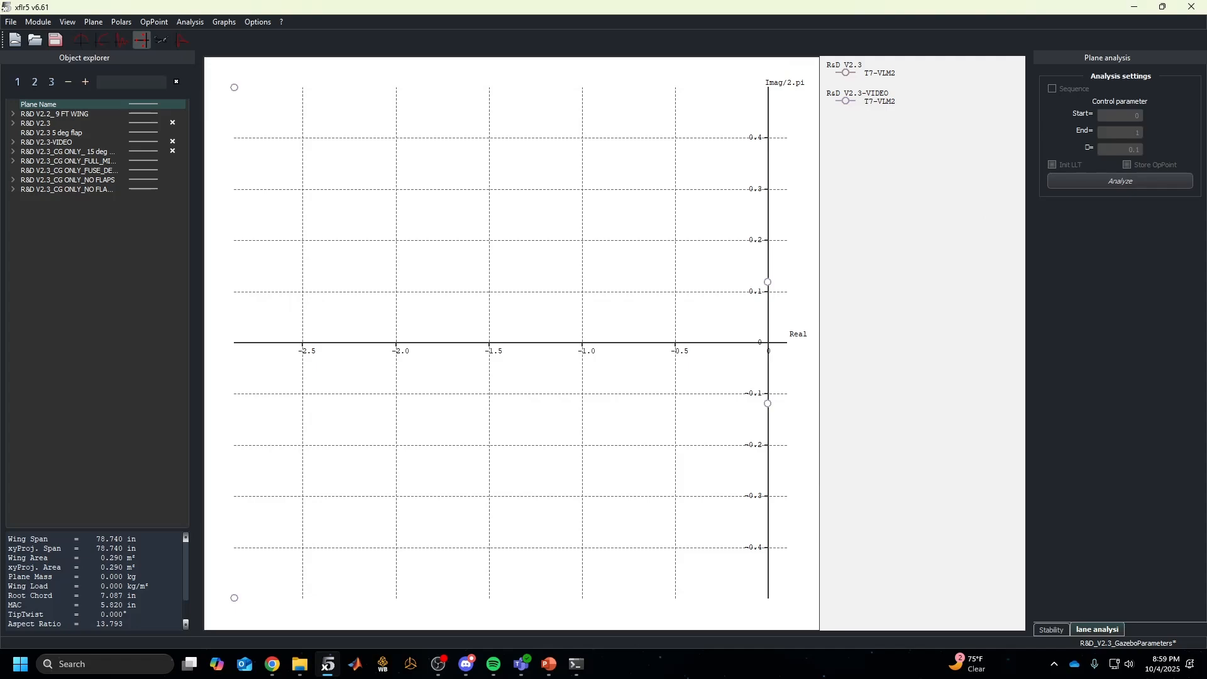
click(327, 664)
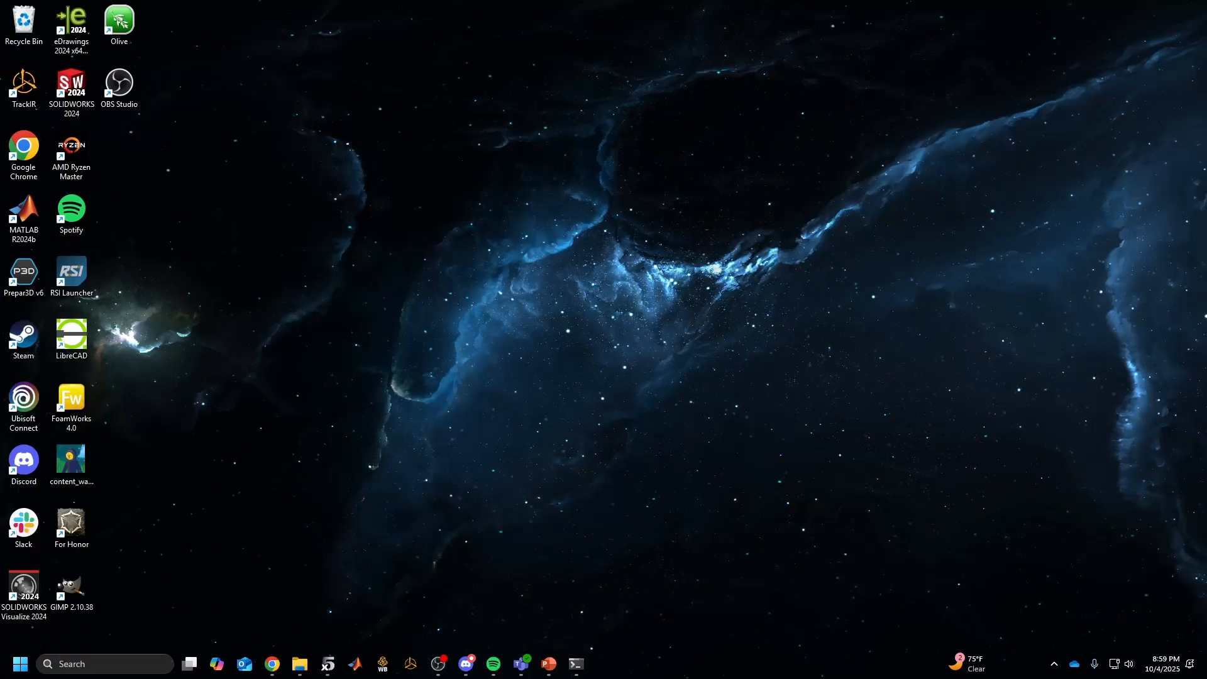
Switch to Chrome and skim the Stability Analysis with XFLR5 PDF from page 20 back to its title page and through the tail volume slides
click(273, 664)
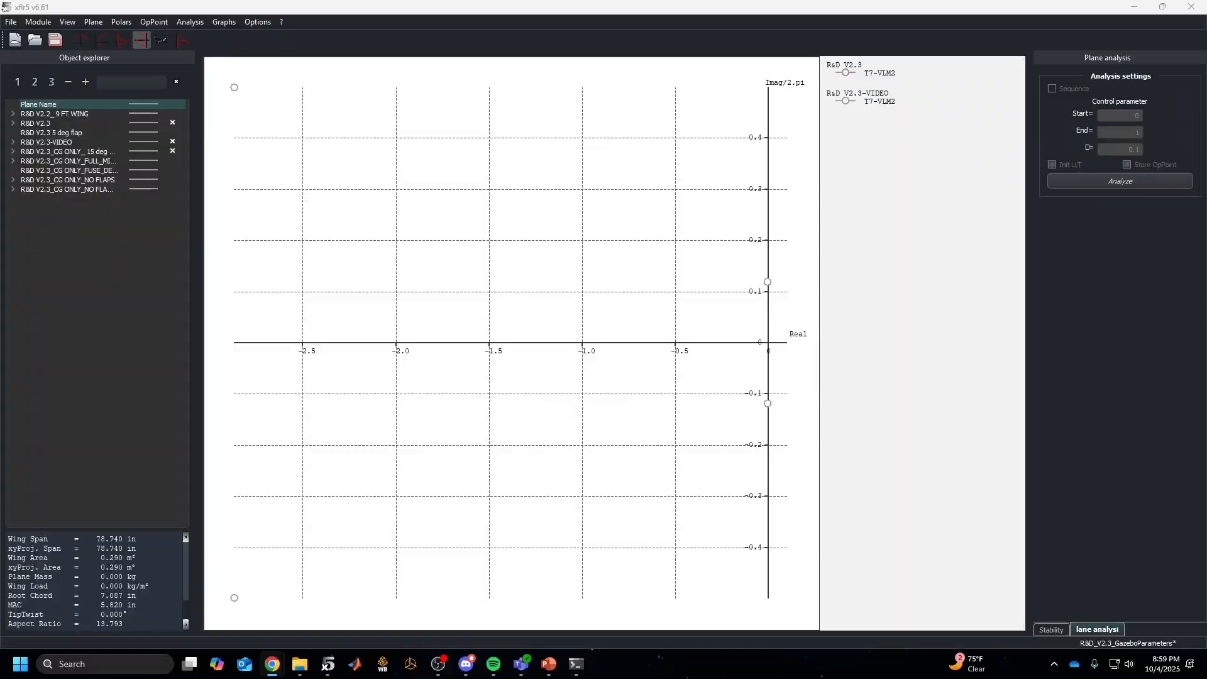
drag(1206, 7, 512, 2)
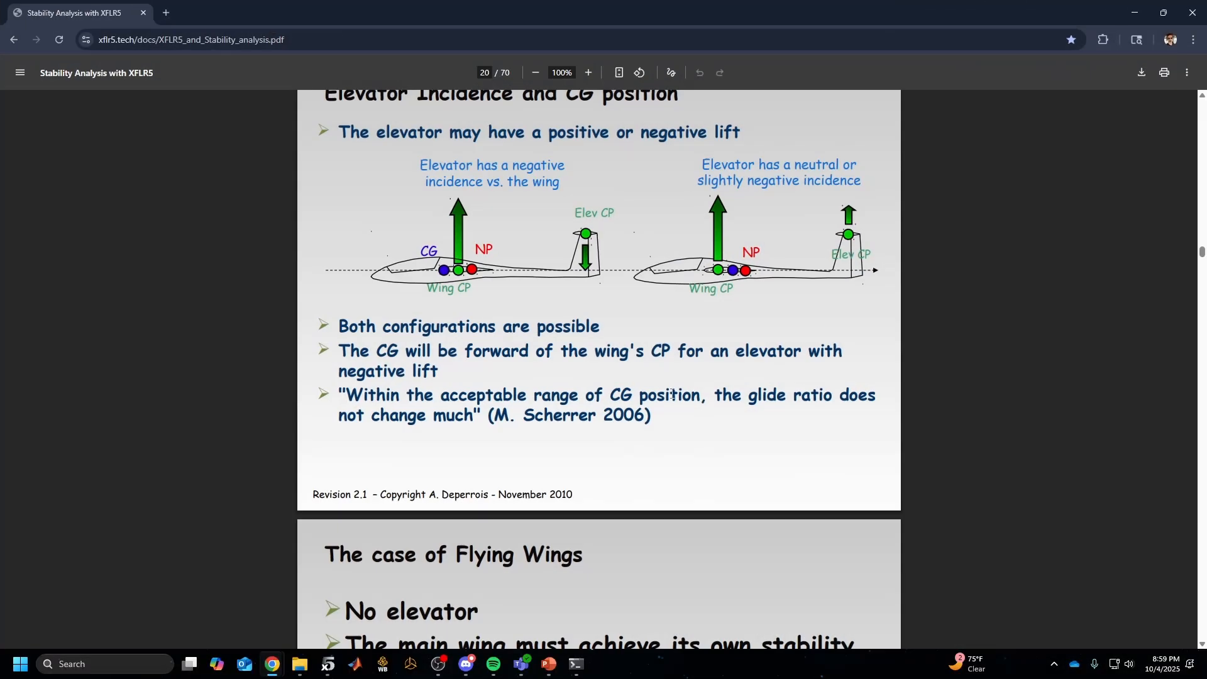
scroll(654, 410, up, 3)
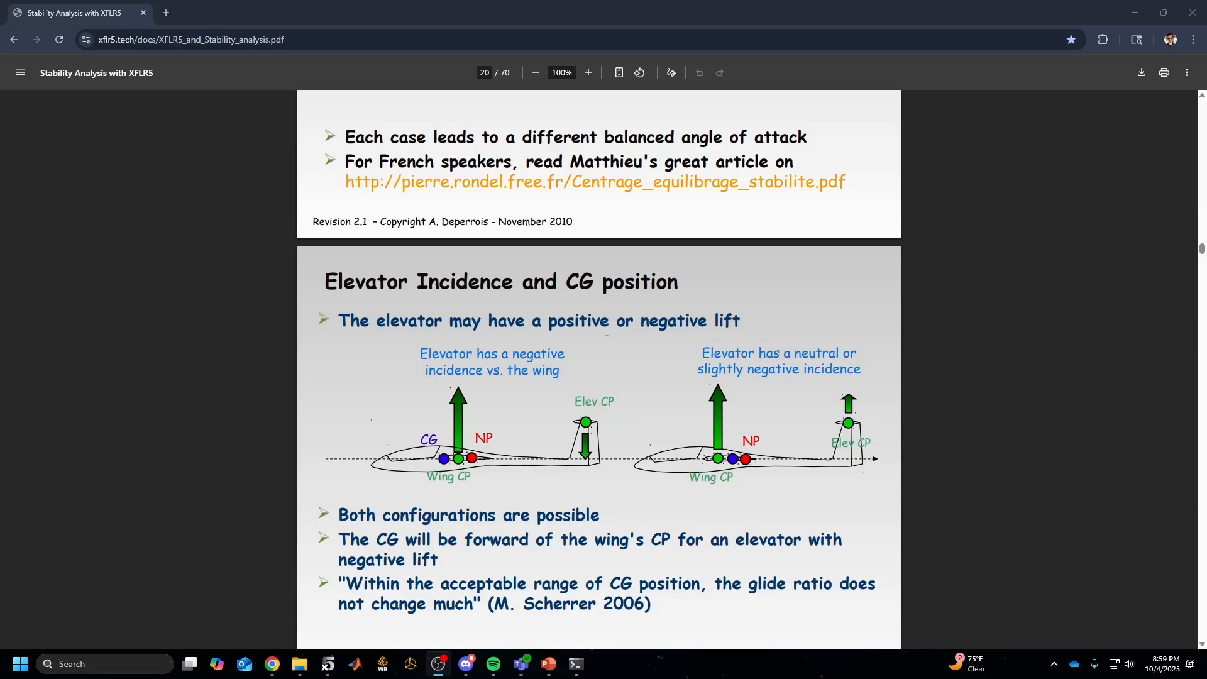
scroll(577, 357, up, 20)
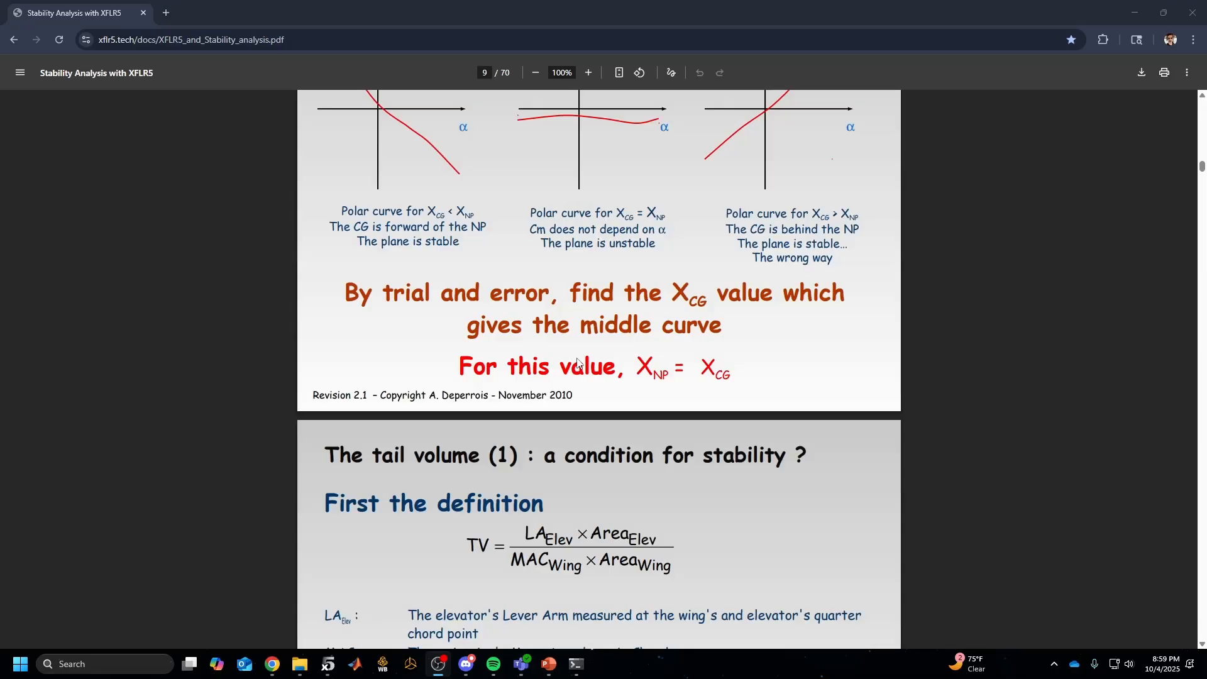
scroll(578, 363, up, 10)
scroll(601, 365, down, 20)
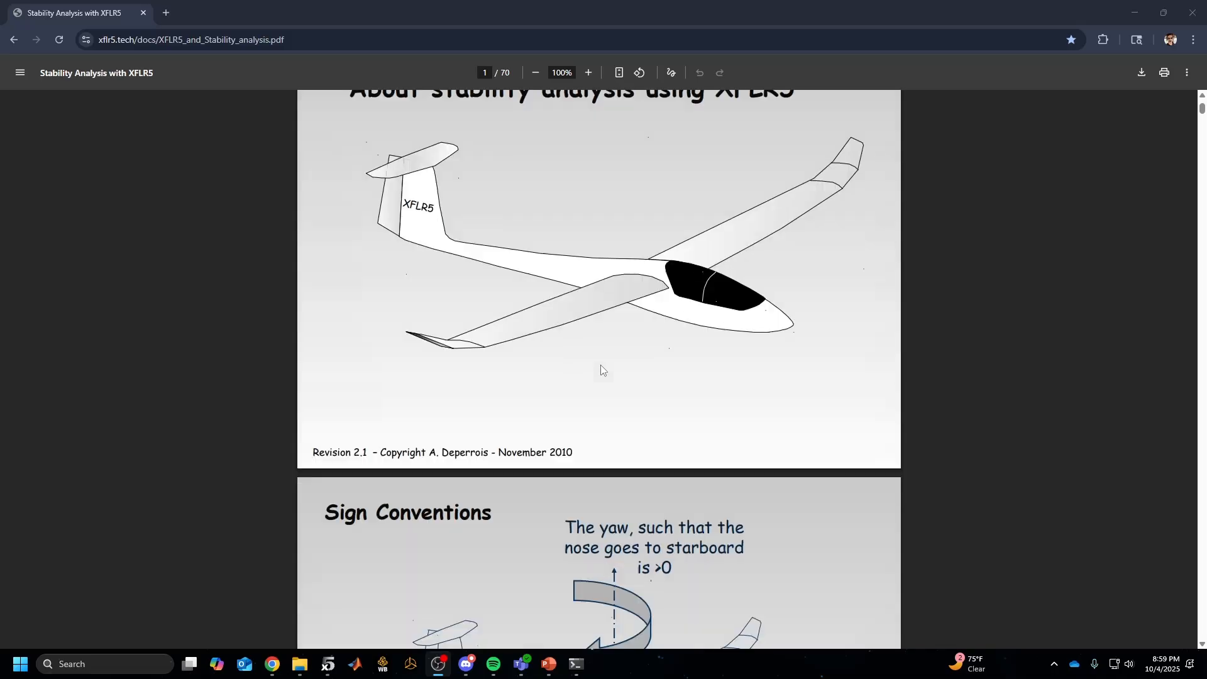
scroll(634, 376, up, 15)
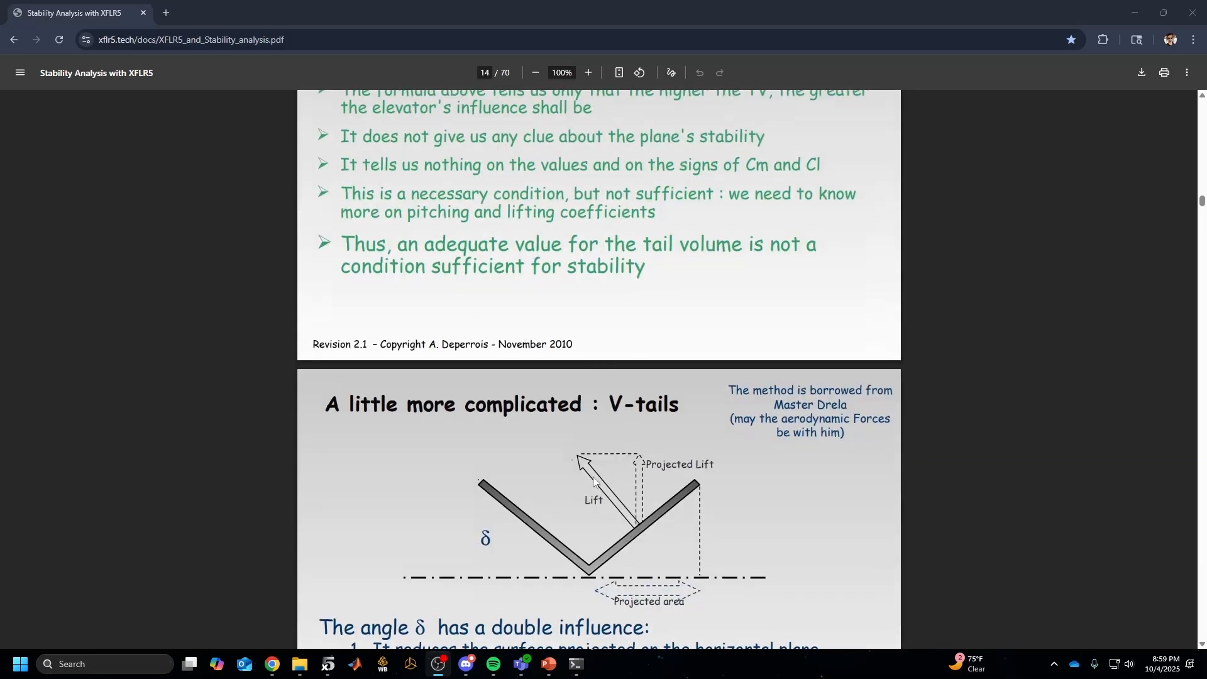
Examine the PDF's slides on the 4-graph view summary, the consequences of the incidence angle, and elevator incidence and CG position
scroll(566, 409, down, 20)
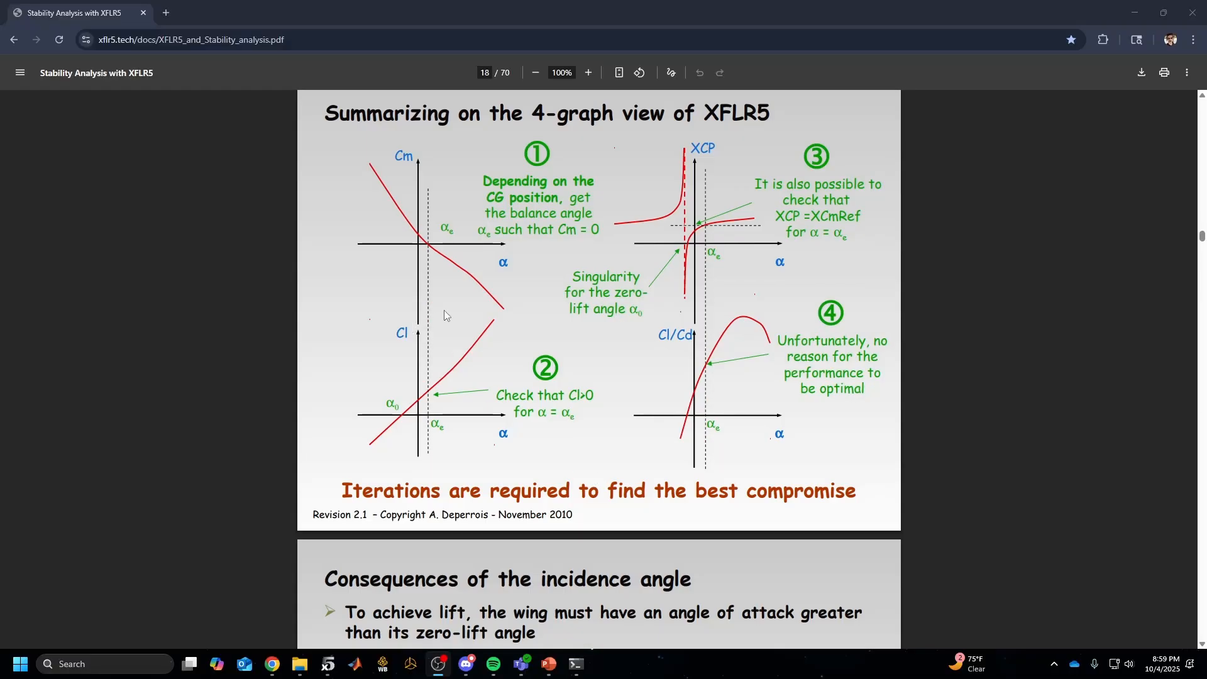
scroll(541, 356, down, 2)
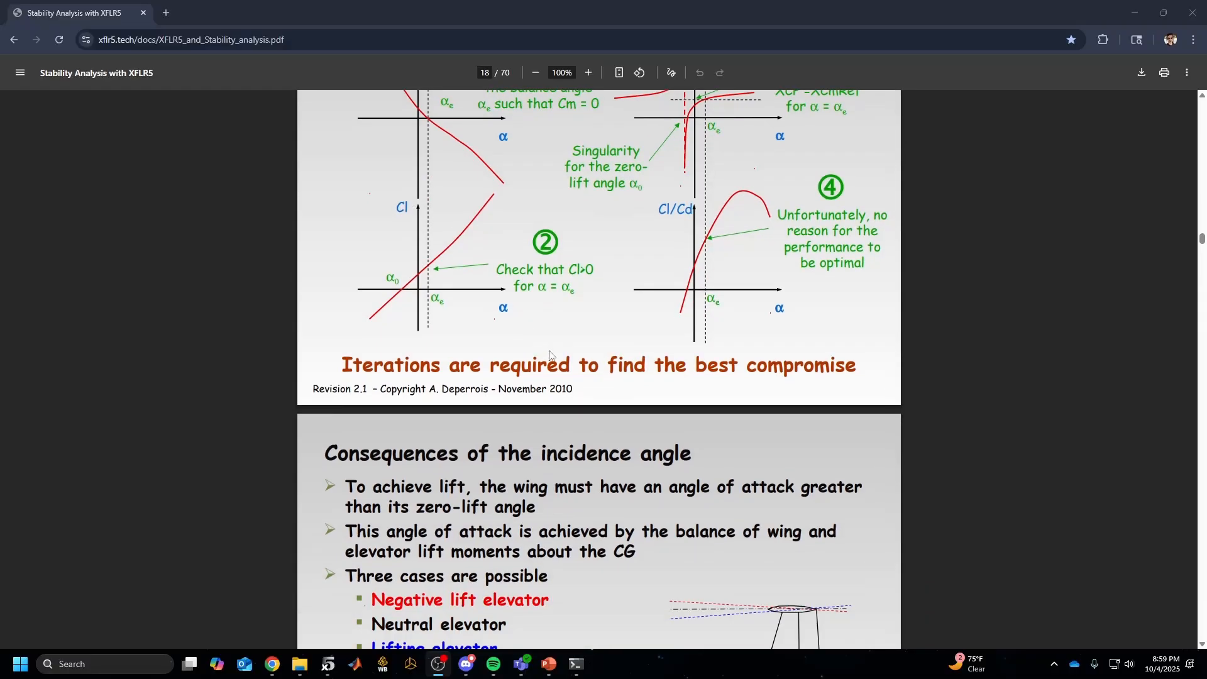
scroll(552, 356, up, 2)
scroll(742, 315, down, 8)
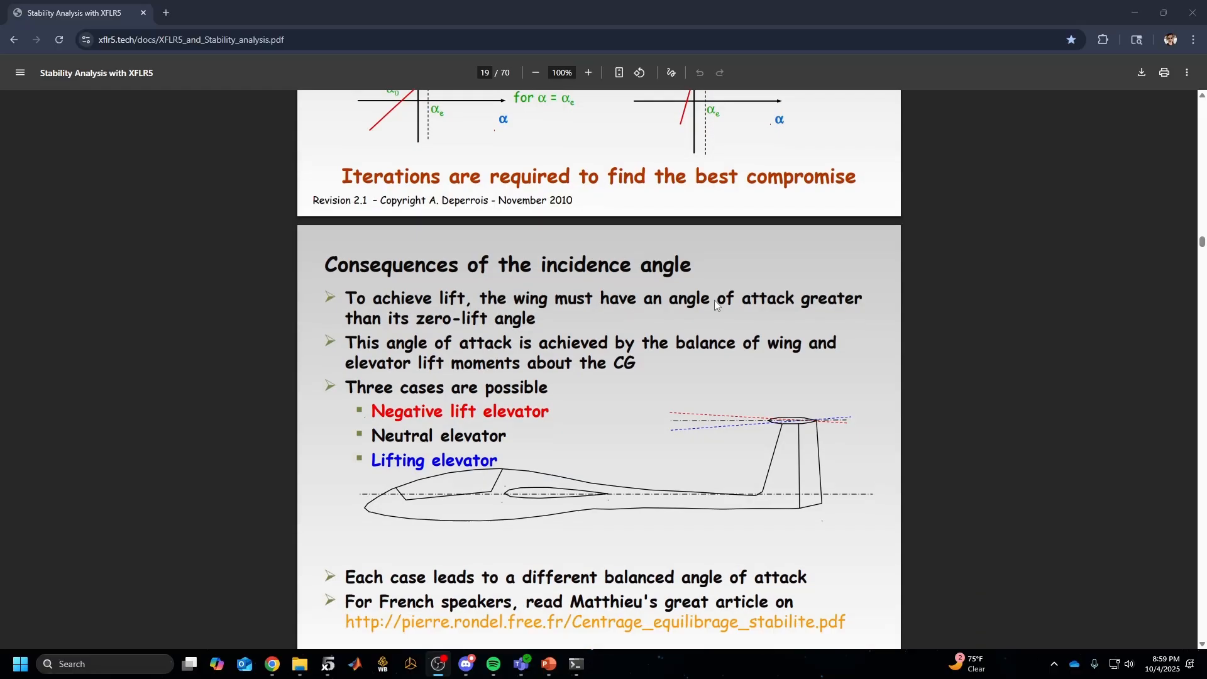
scroll(739, 295, down, 7)
scroll(783, 304, up, 2)
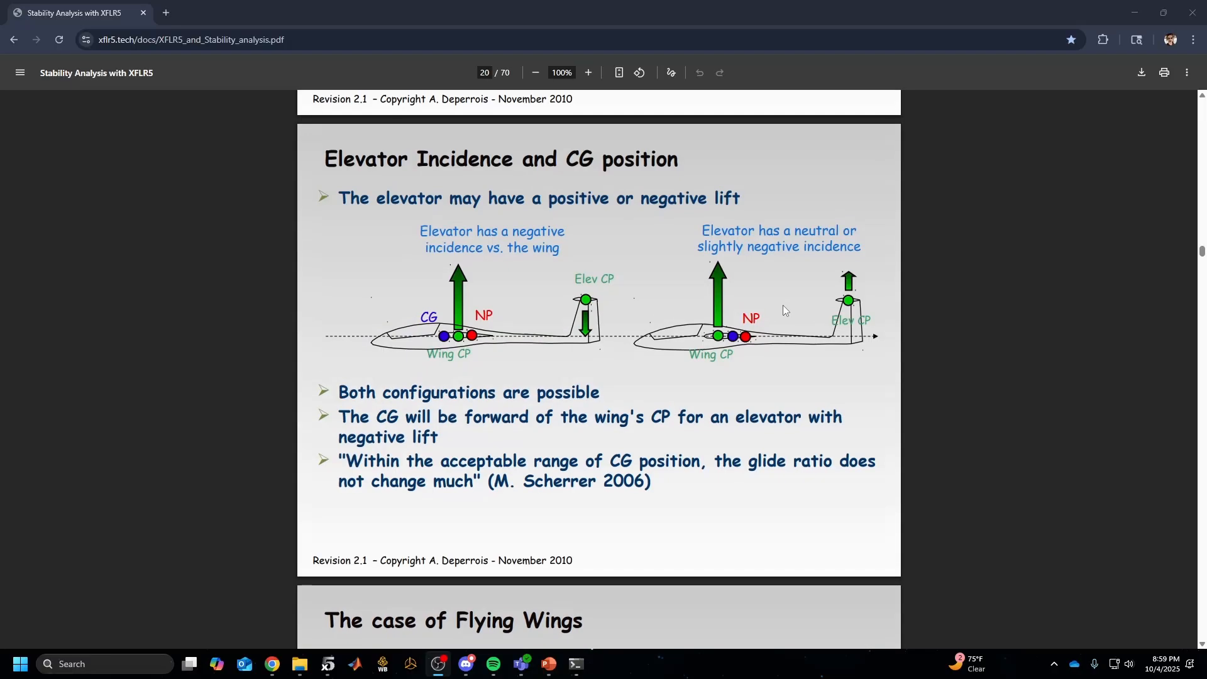
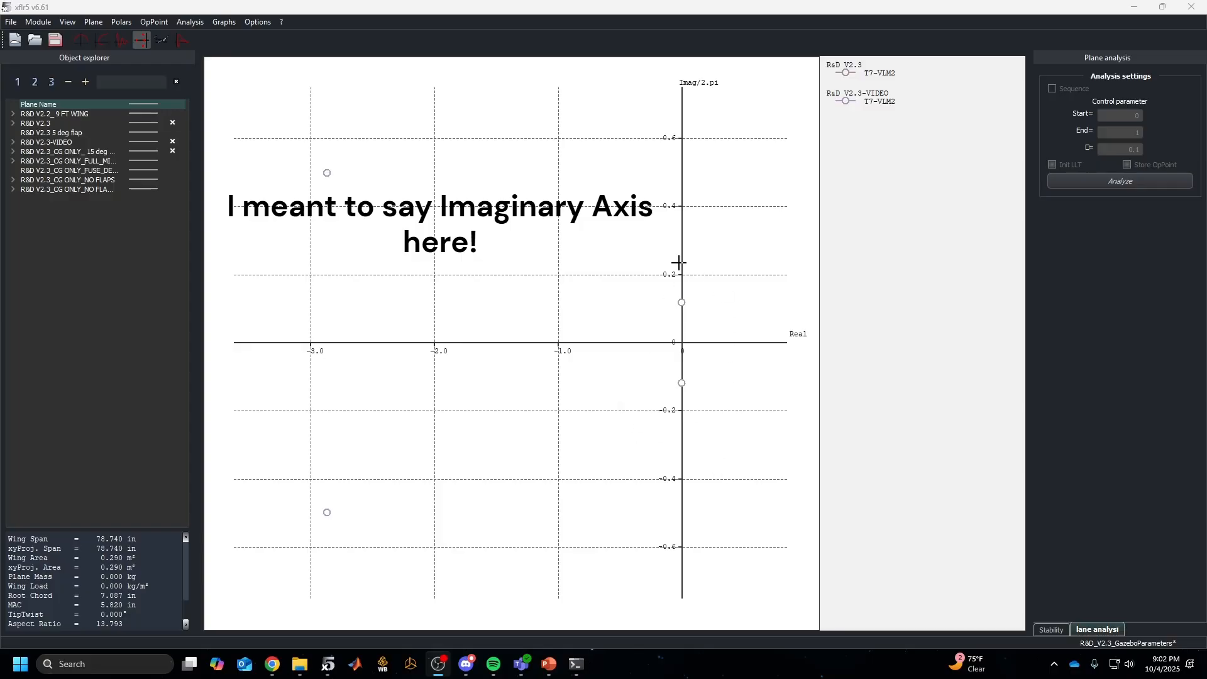
Examine the longitudinal root locus, from the pole pair near the imaginary axis to the pair far along the negative real axis
scroll(684, 331, up, 3)
scroll(566, 333, up, 6)
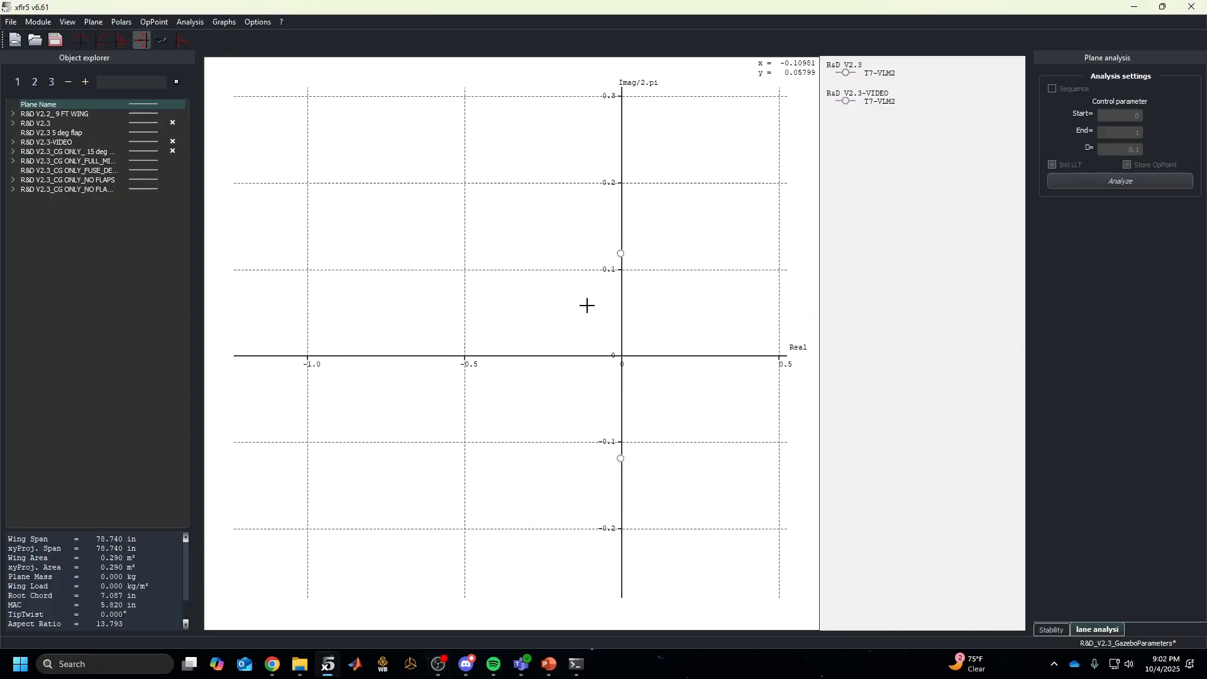
scroll(564, 328, up, 4)
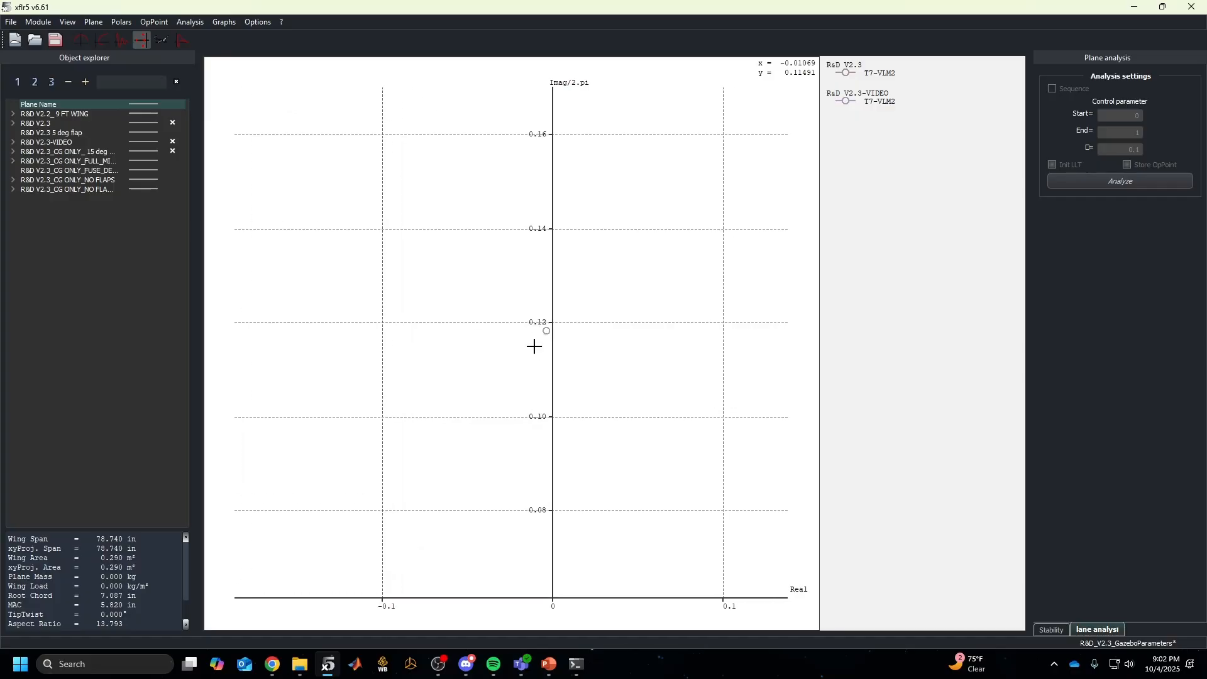
scroll(576, 278, down, 8)
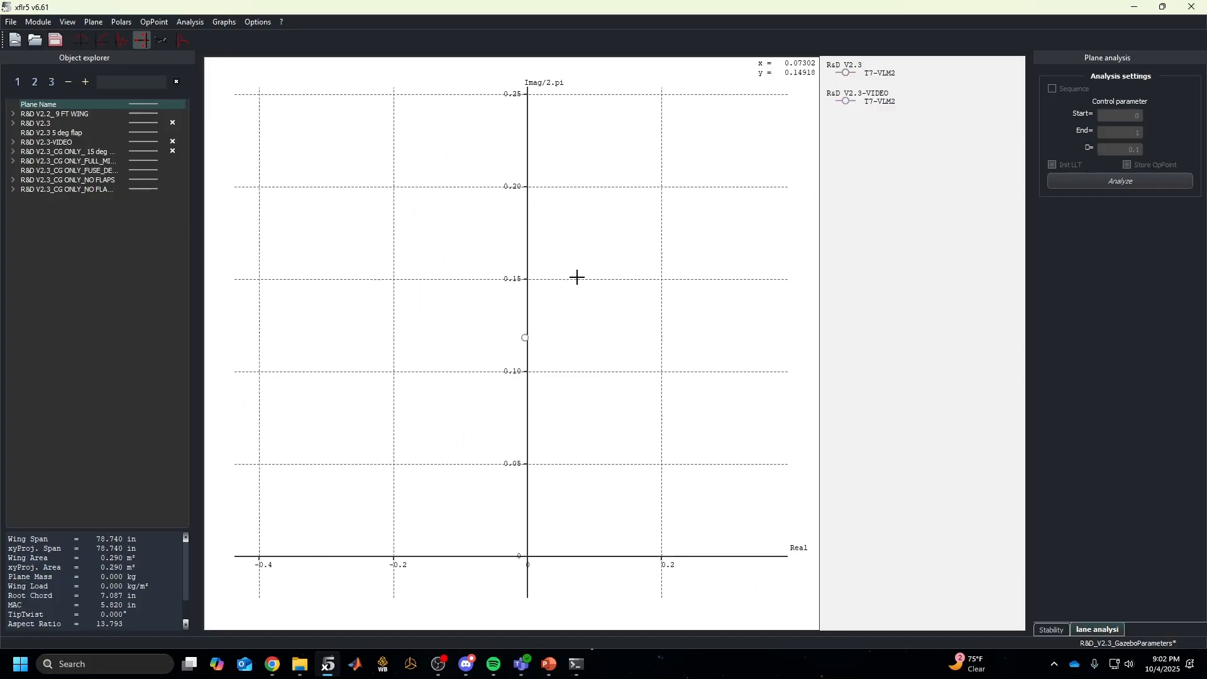
drag(560, 433, 560, 391)
scroll(545, 391, up, 1)
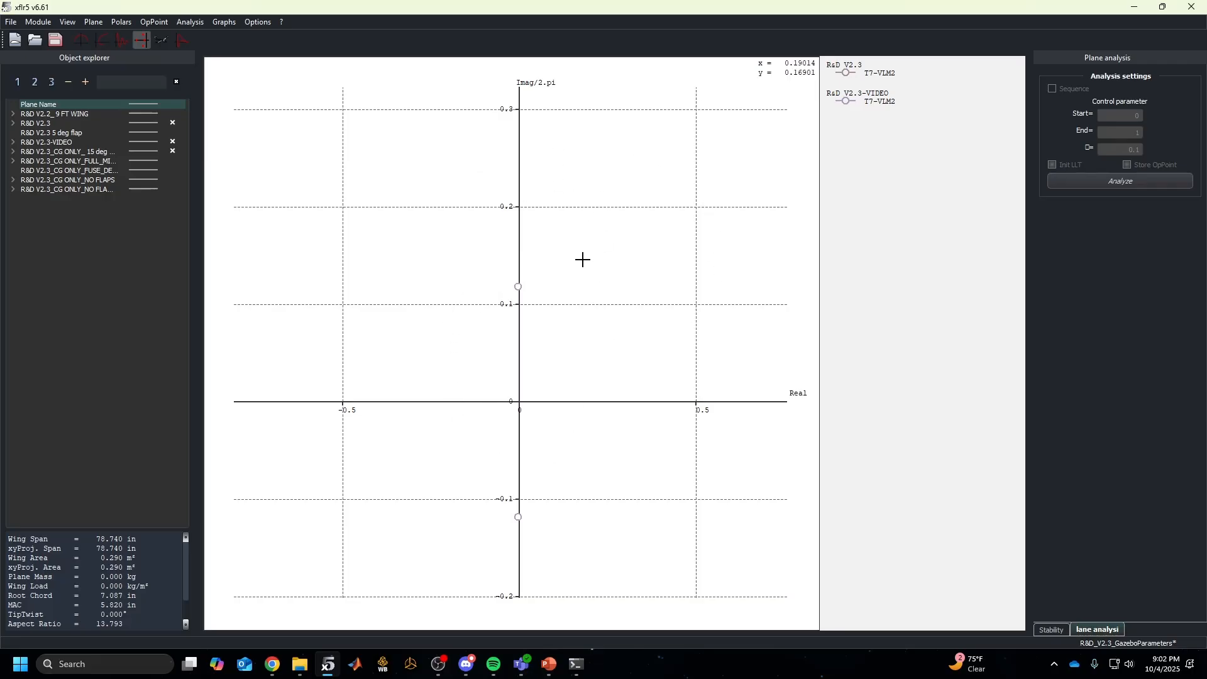
scroll(609, 321, down, 15)
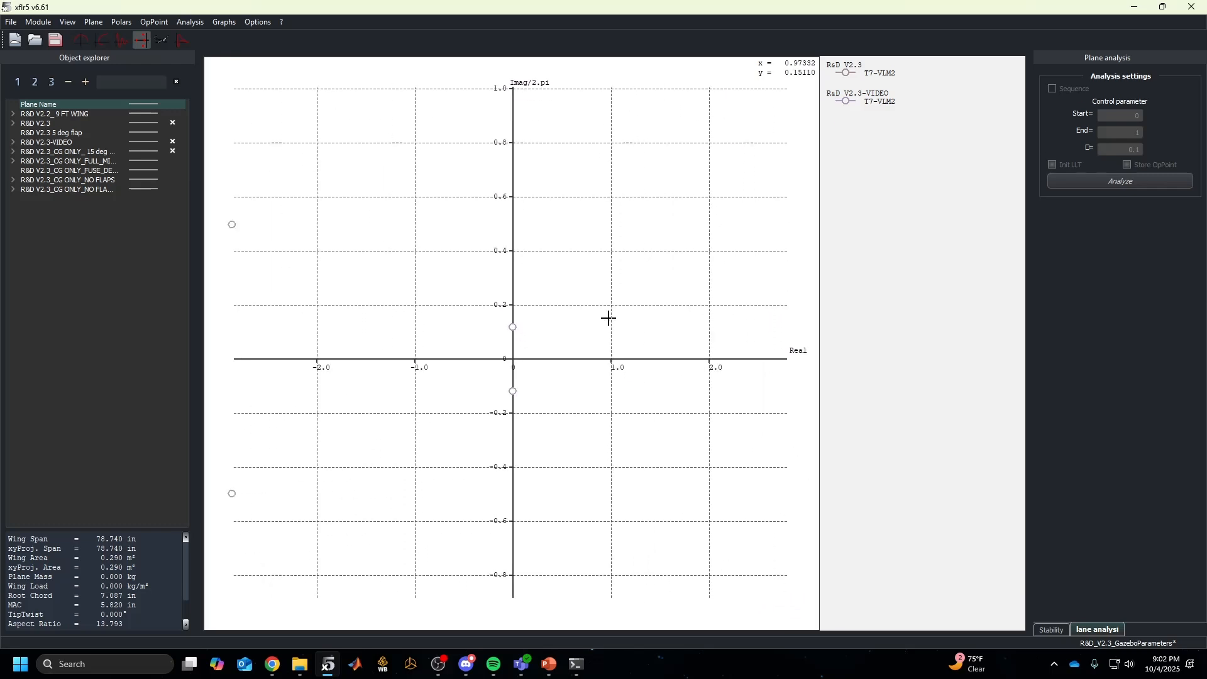
scroll(450, 309, up, 6)
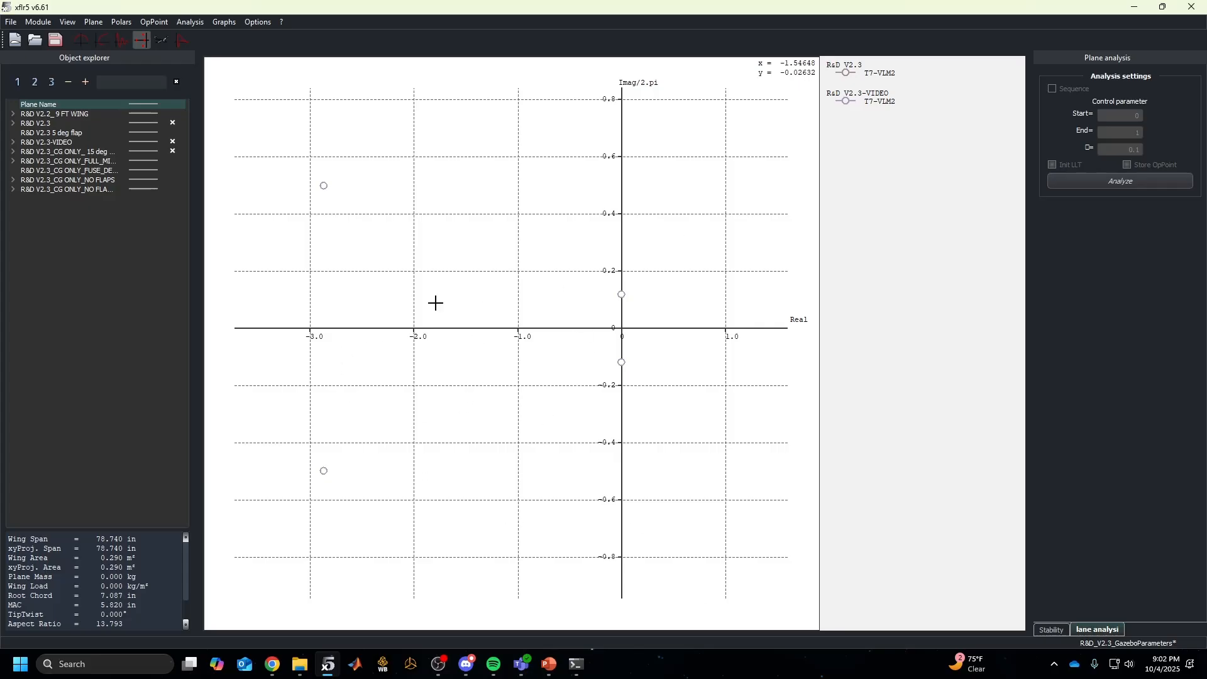
drag(664, 335, 652, 335)
Expand R&D V2.3-VIDEO down to its T7-VLM2 polar, select the 0.000 operating point and list its modes
click(75, 141)
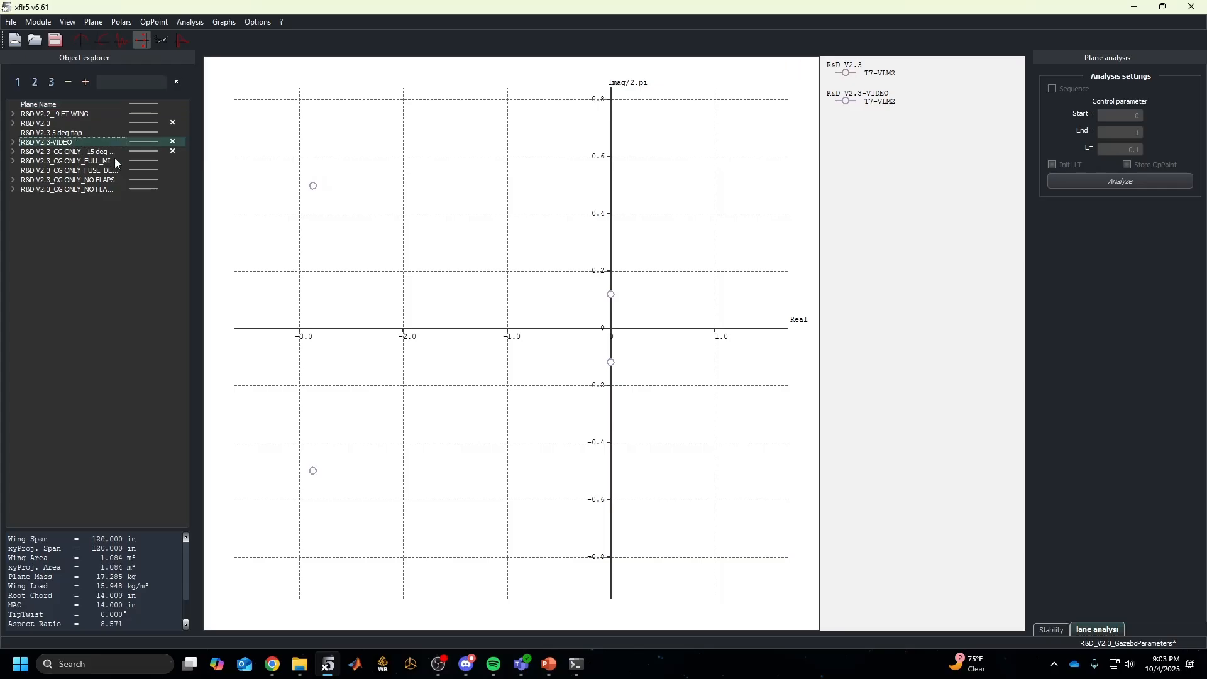
scroll(511, 406, down, 7)
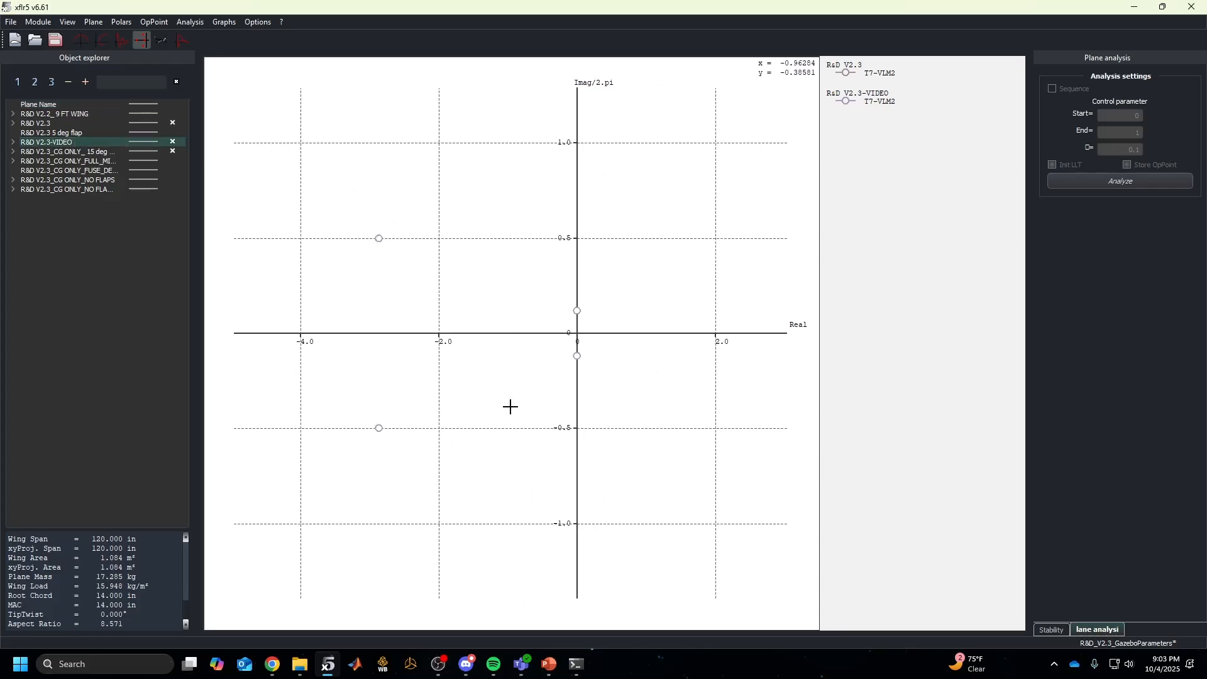
drag(498, 368, 504, 353)
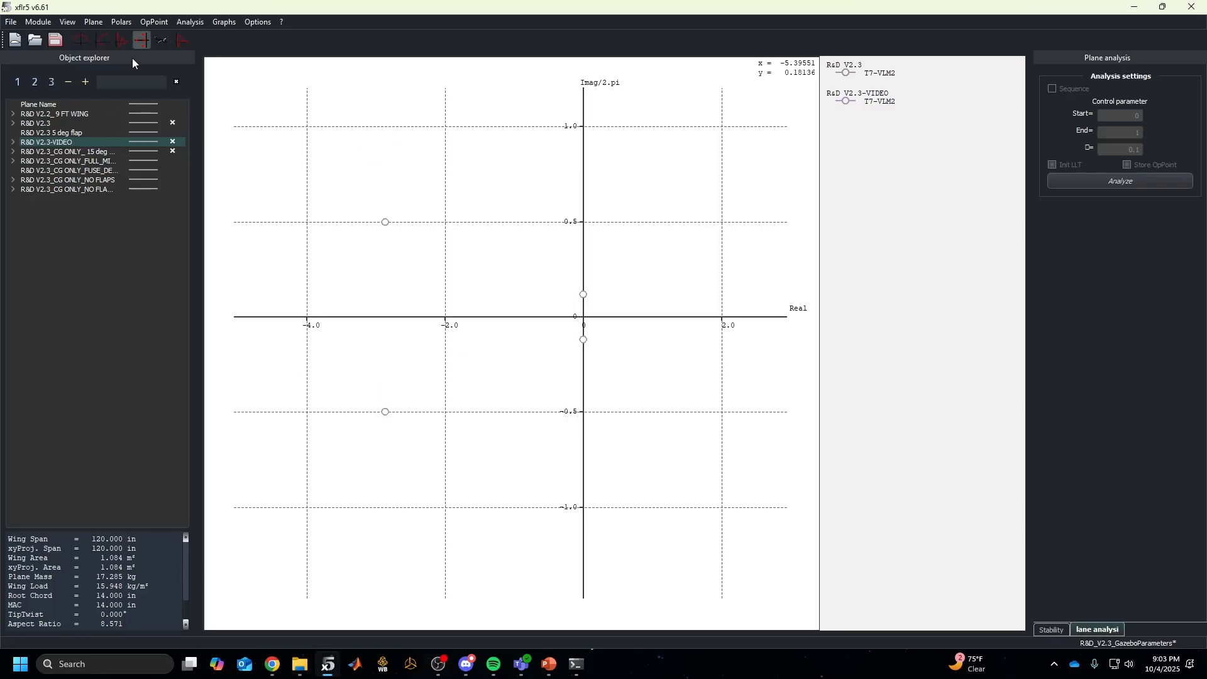
click(156, 39)
click(145, 40)
click(13, 142)
click(44, 154)
click(25, 151)
click(56, 163)
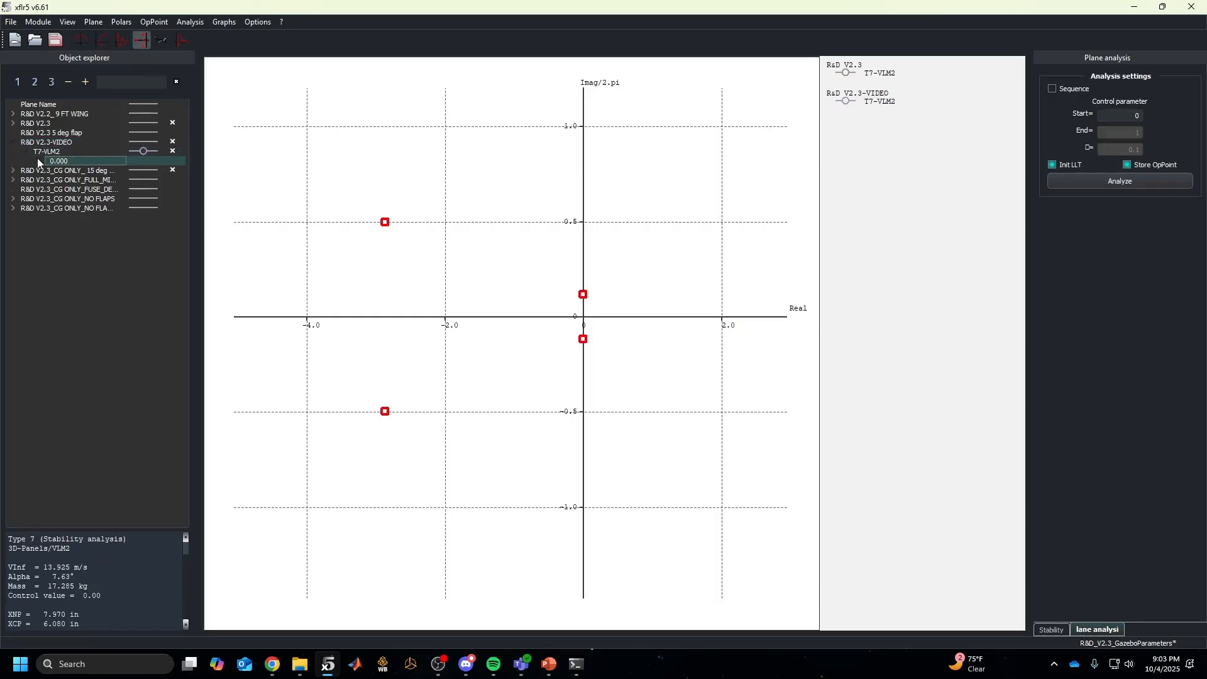
click(38, 161)
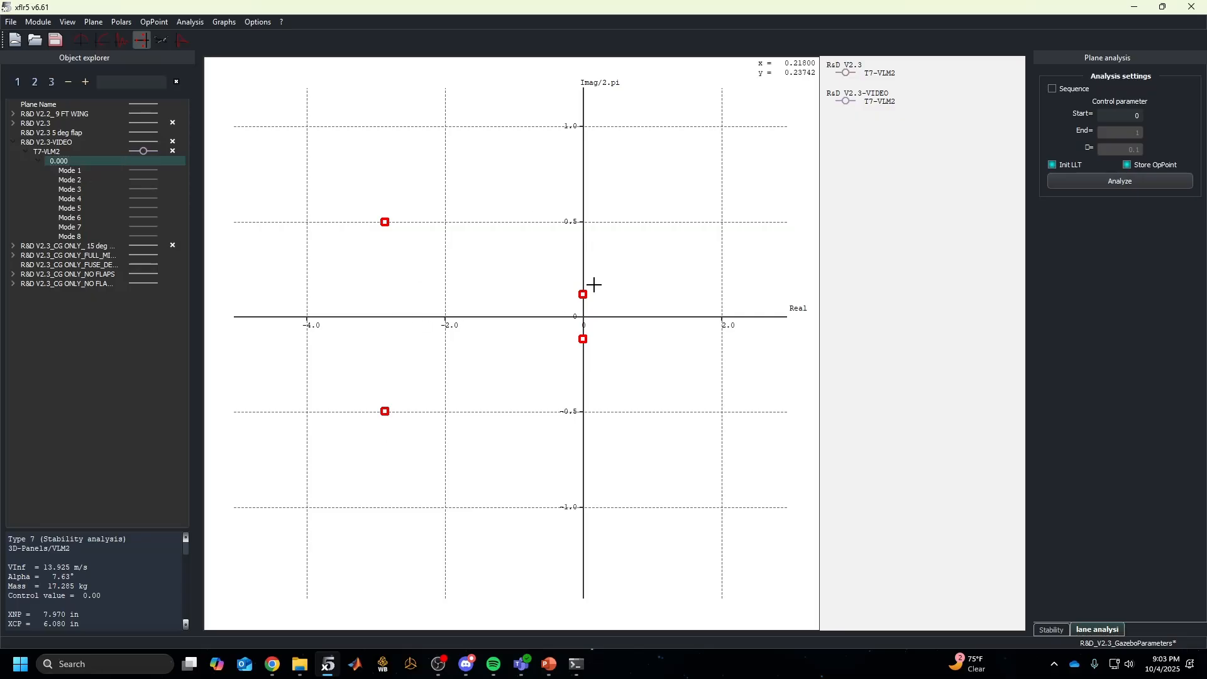
Float the stability controls beside the root locus graph and show the lateral modes
click(1062, 630)
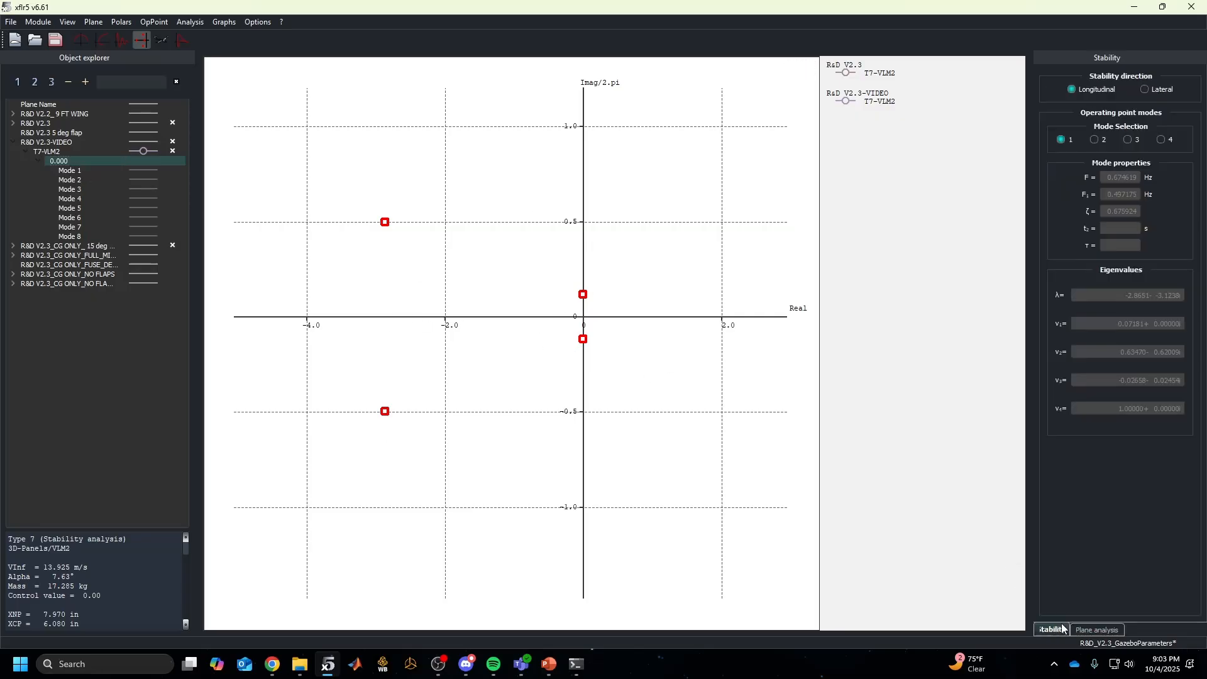
drag(1101, 68, 895, 93)
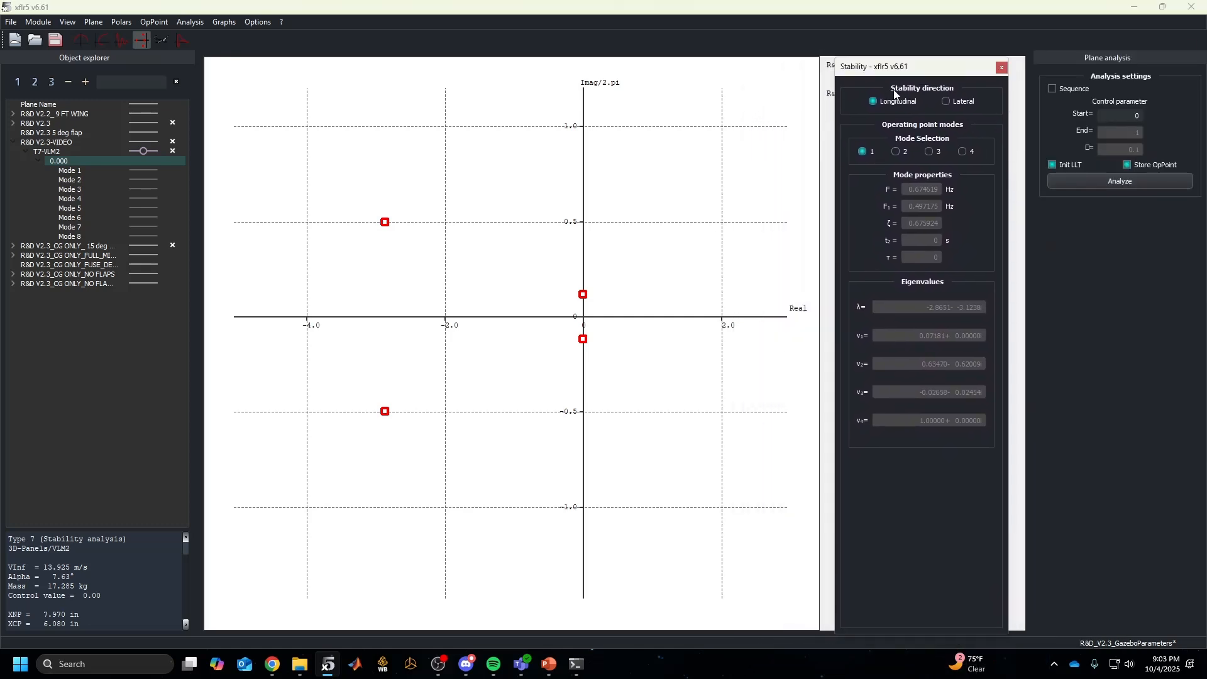
click(943, 101)
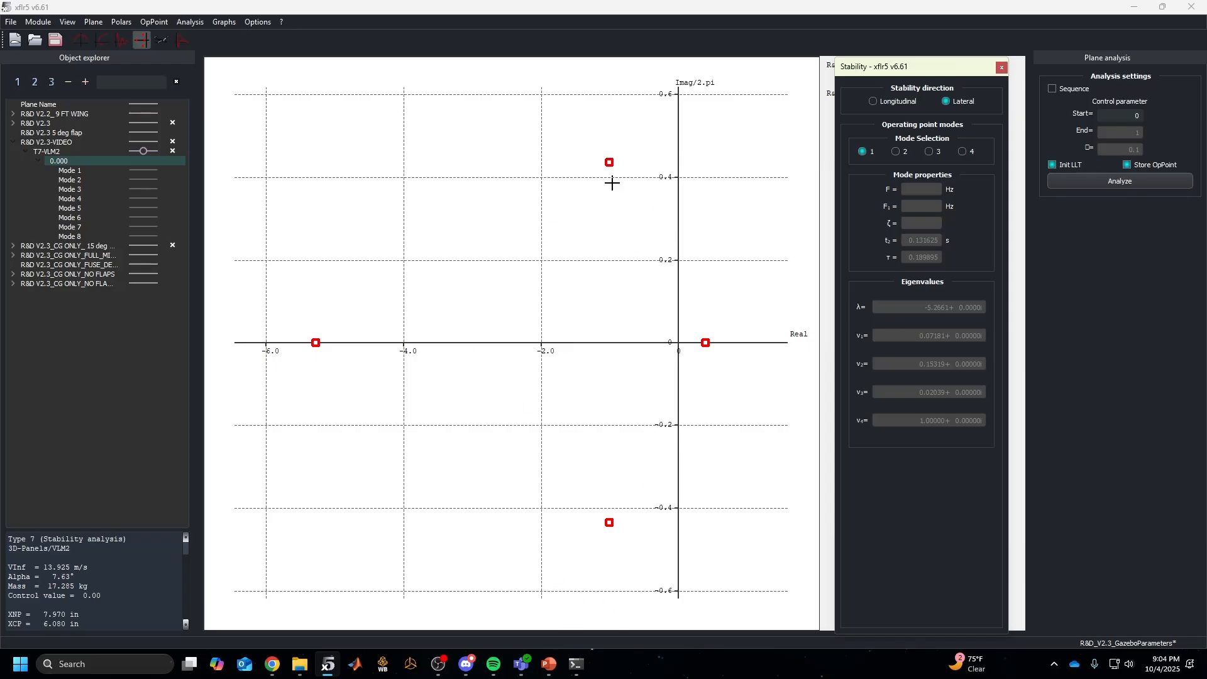
Show the time response graphs and add a longitudinal modal response curve for Mode 1 with a total time of 5 s
click(125, 39)
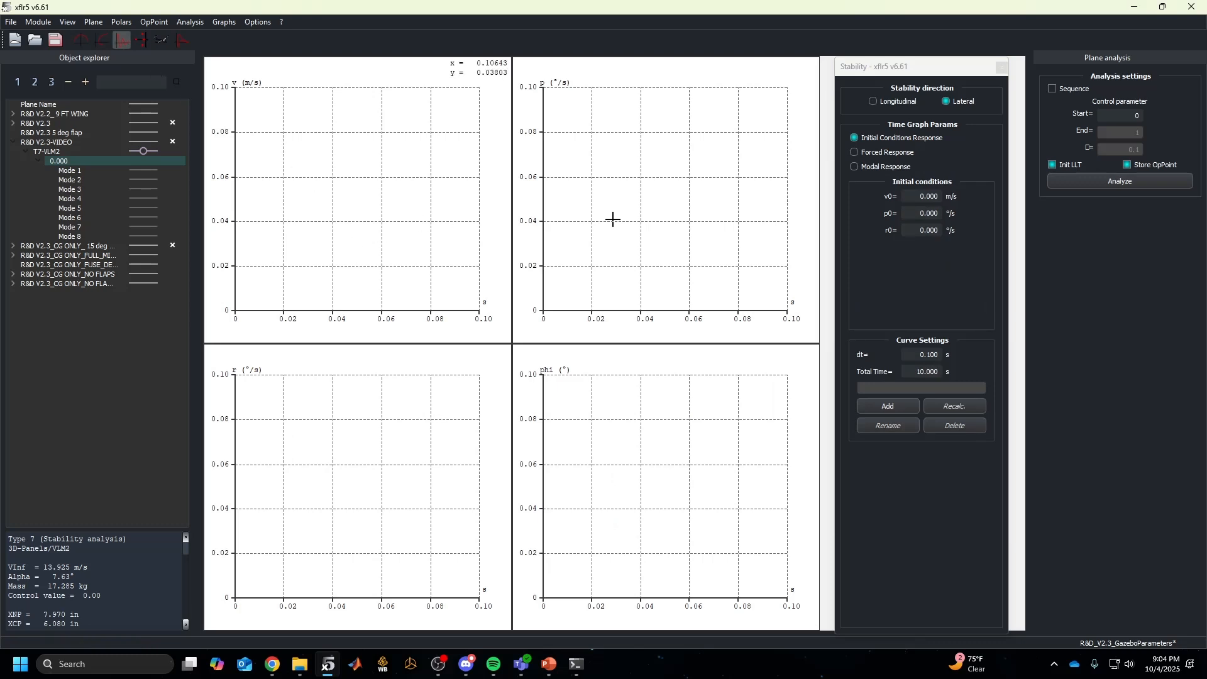
click(885, 167)
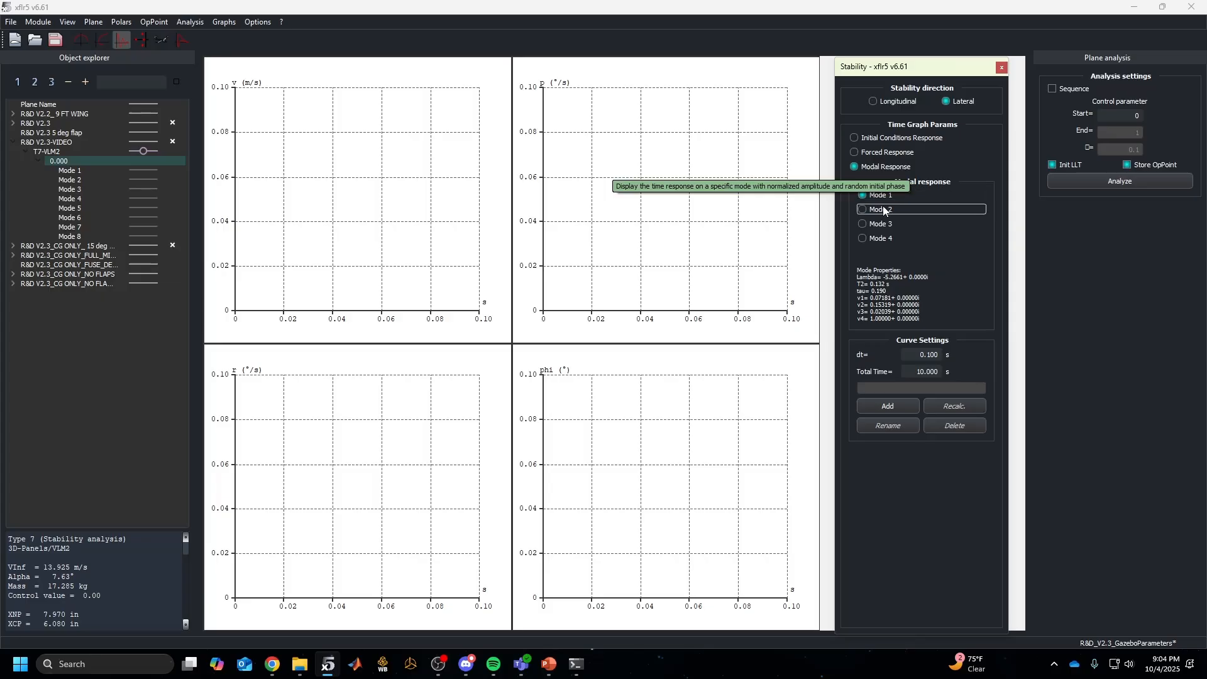
click(879, 103)
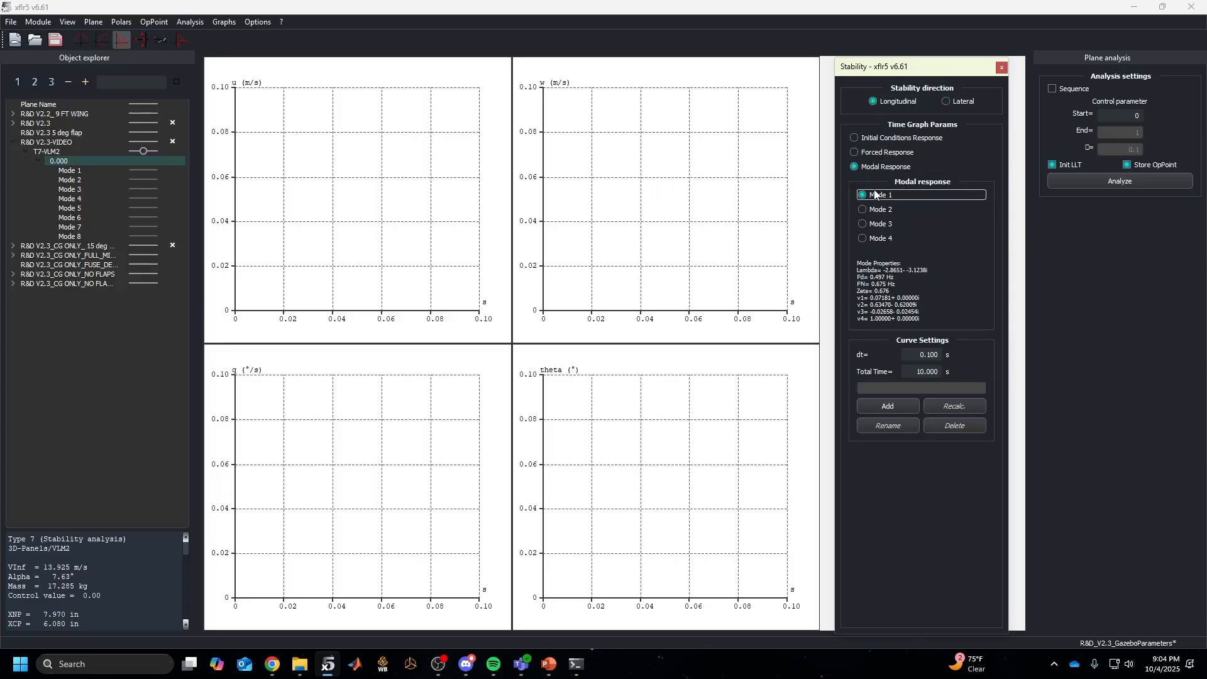
drag(918, 373, 960, 373)
text(5)
key(Return)
click(888, 405)
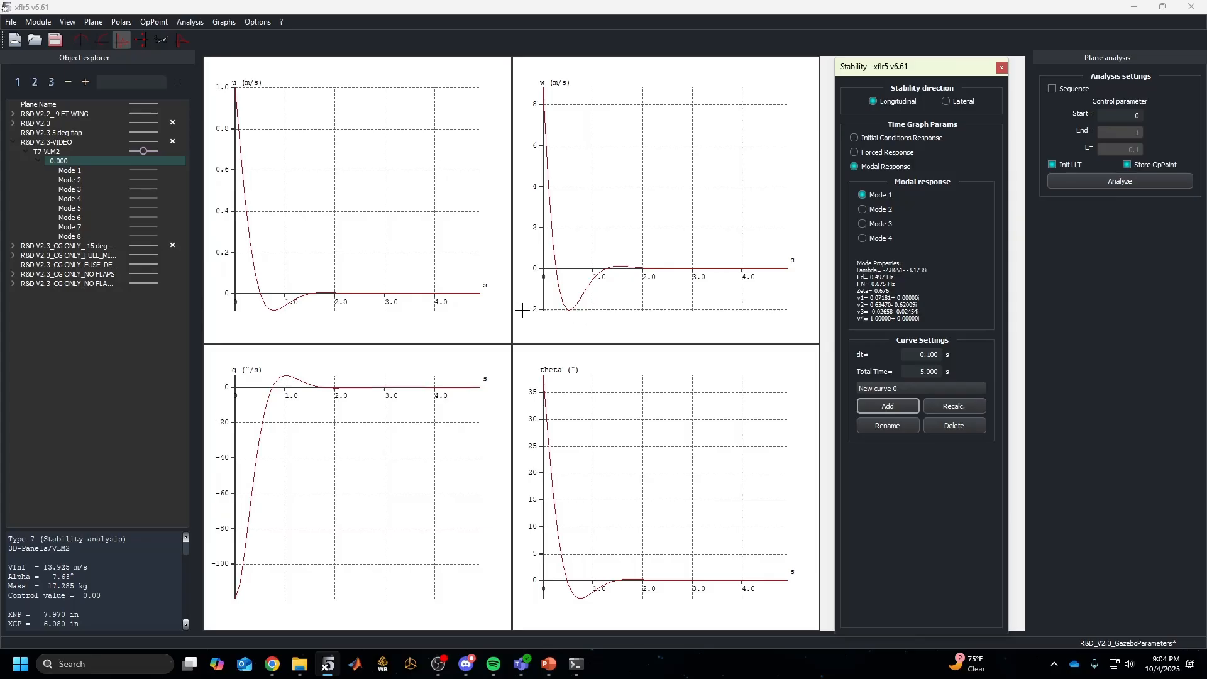
Examine how the Mode 1 forward velocity response settles over time and compare it with the longitudinal root locus
drag(272, 262, 289, 237)
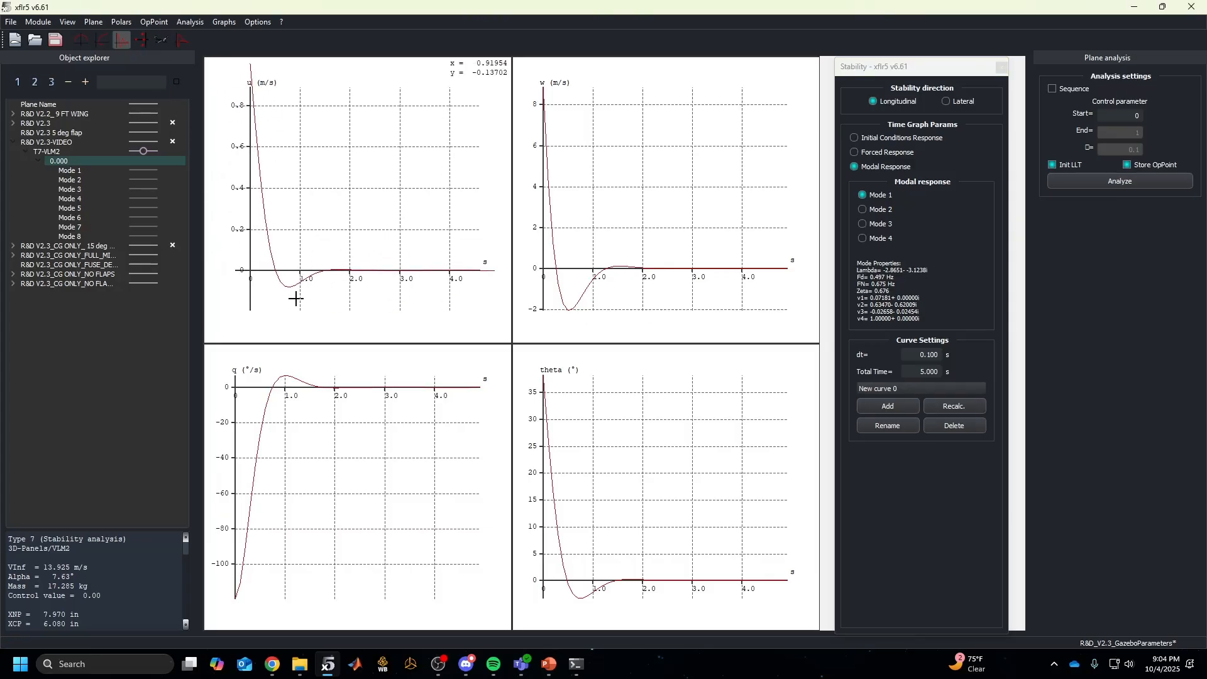
scroll(298, 298, up, 4)
scroll(305, 299, down, 8)
drag(320, 286, 326, 267)
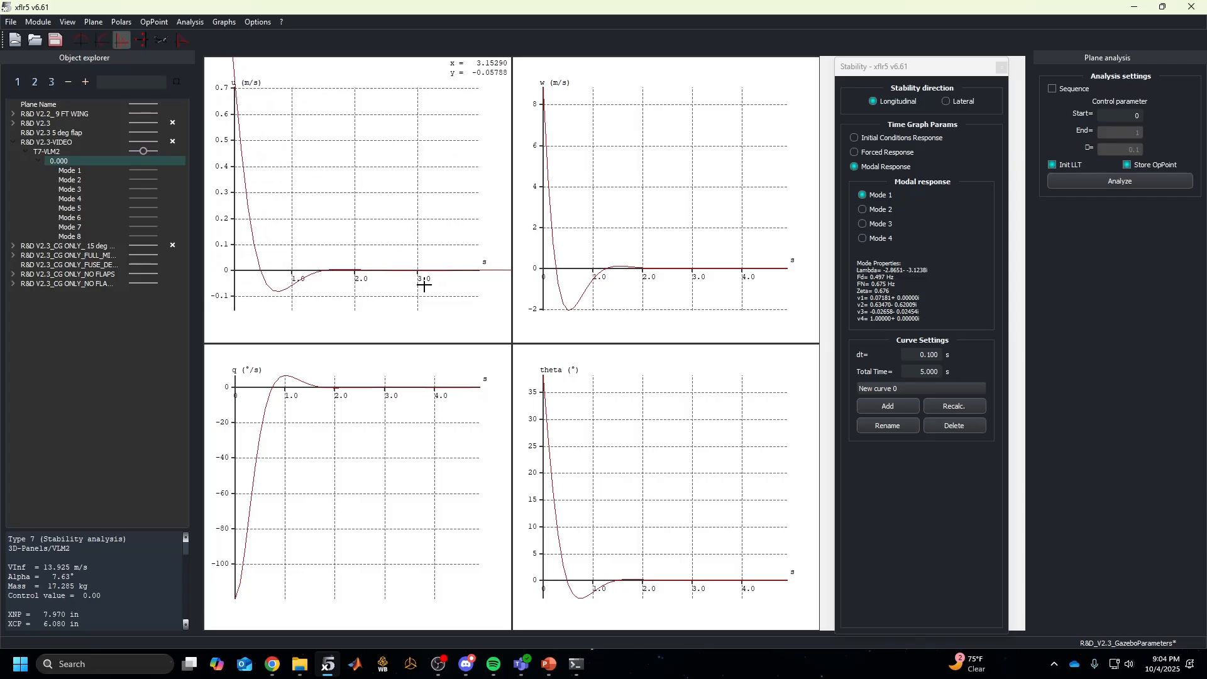
scroll(402, 297, down, 4)
scroll(378, 280, up, 6)
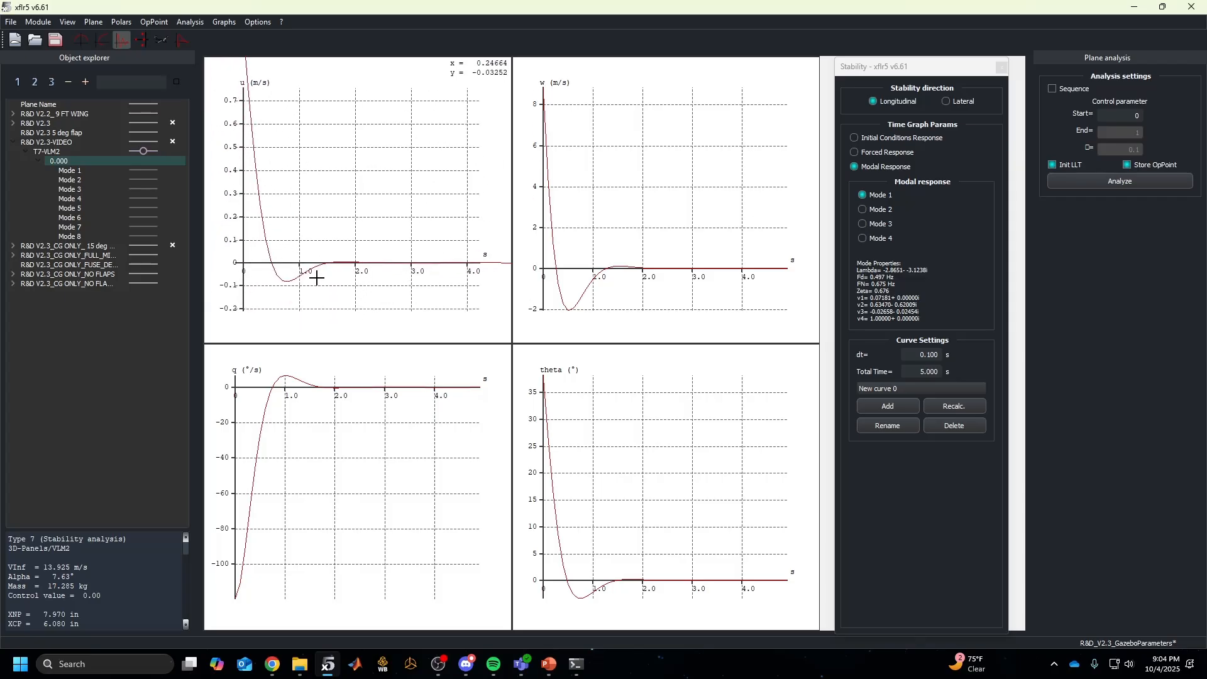
click(142, 40)
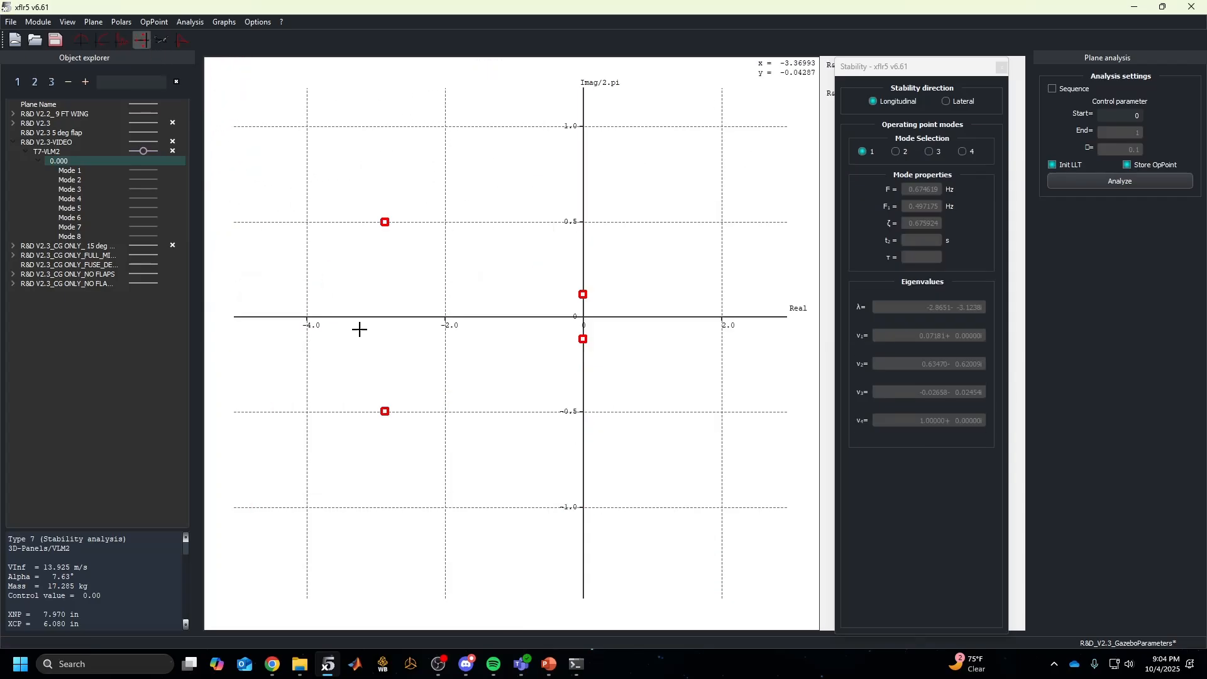
scroll(412, 271, up, 2)
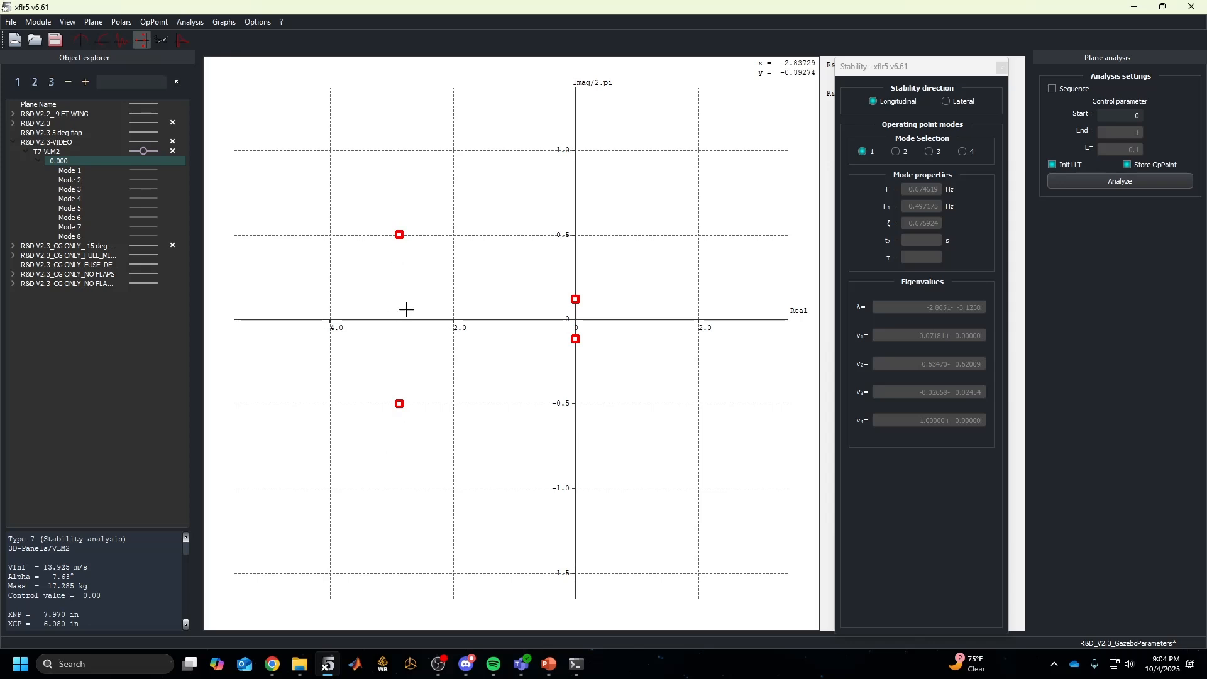
click(122, 40)
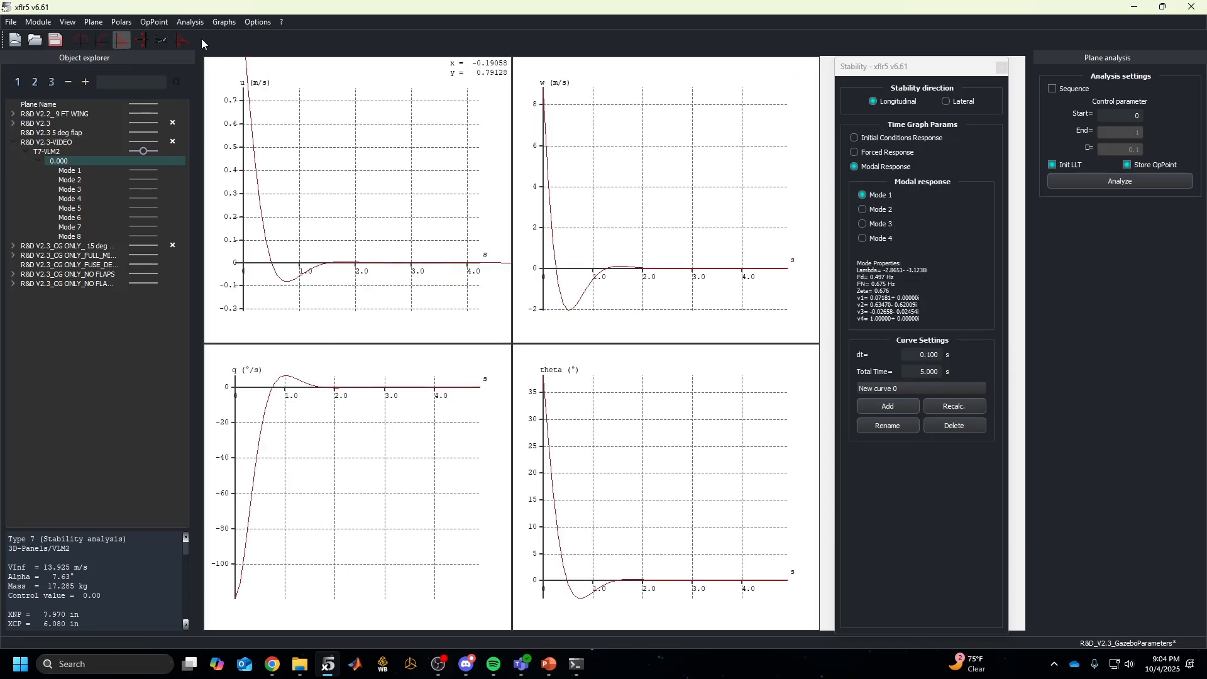
double_click(310, 205)
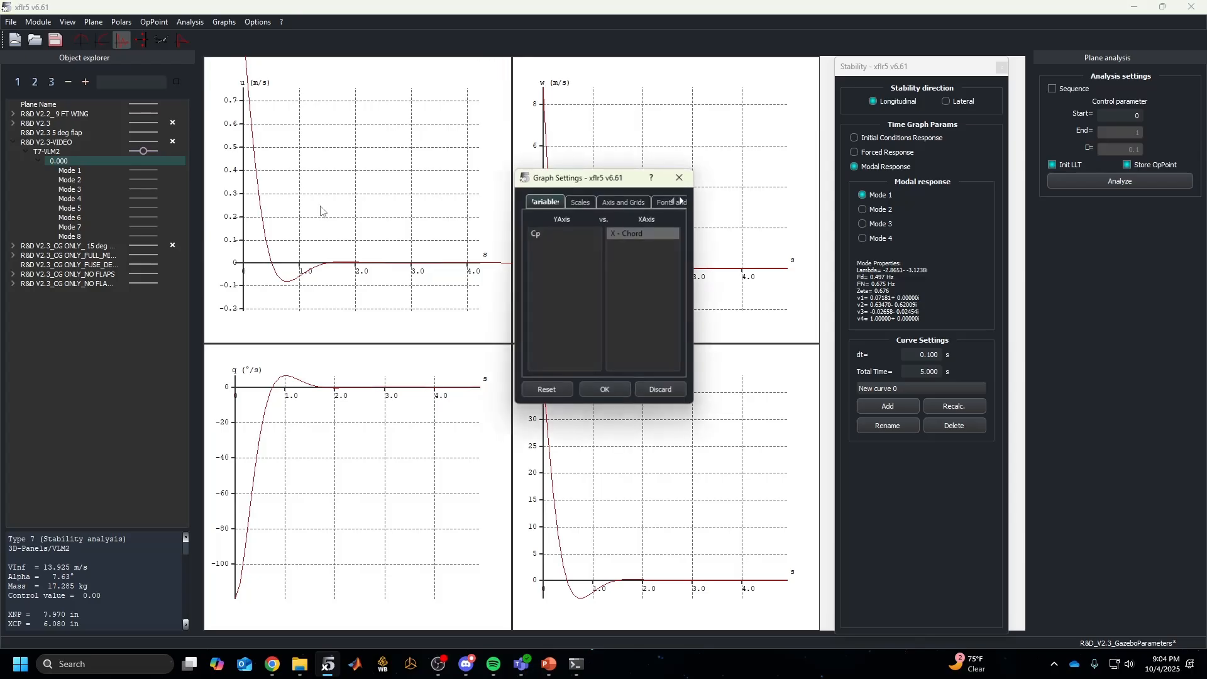
click(686, 181)
Add longitudinal modal response curves for Mode 2 and Mode 3 to the time graphs
click(879, 210)
click(892, 410)
click(863, 224)
click(888, 406)
scroll(398, 248, down, 8)
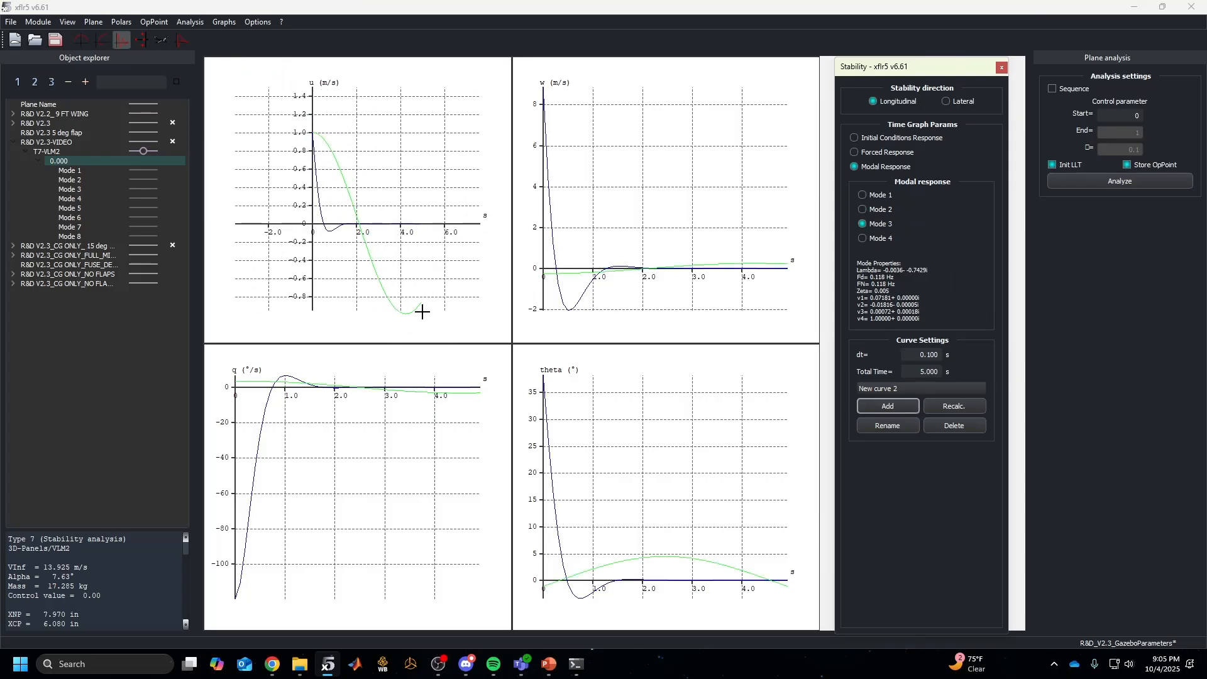
Replace all plotted curves with a Mode 3 response over a total time of 100 s and reset the u graph's scale
click(953, 426)
click(954, 425)
click(953, 373)
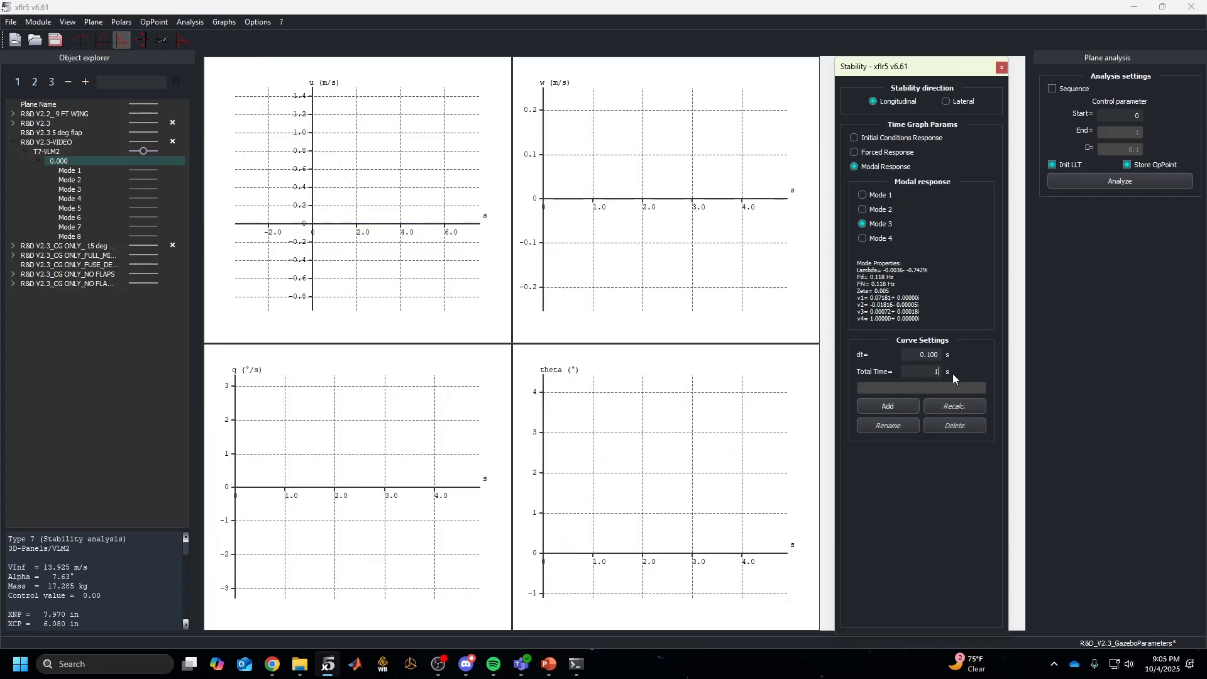
click(887, 406)
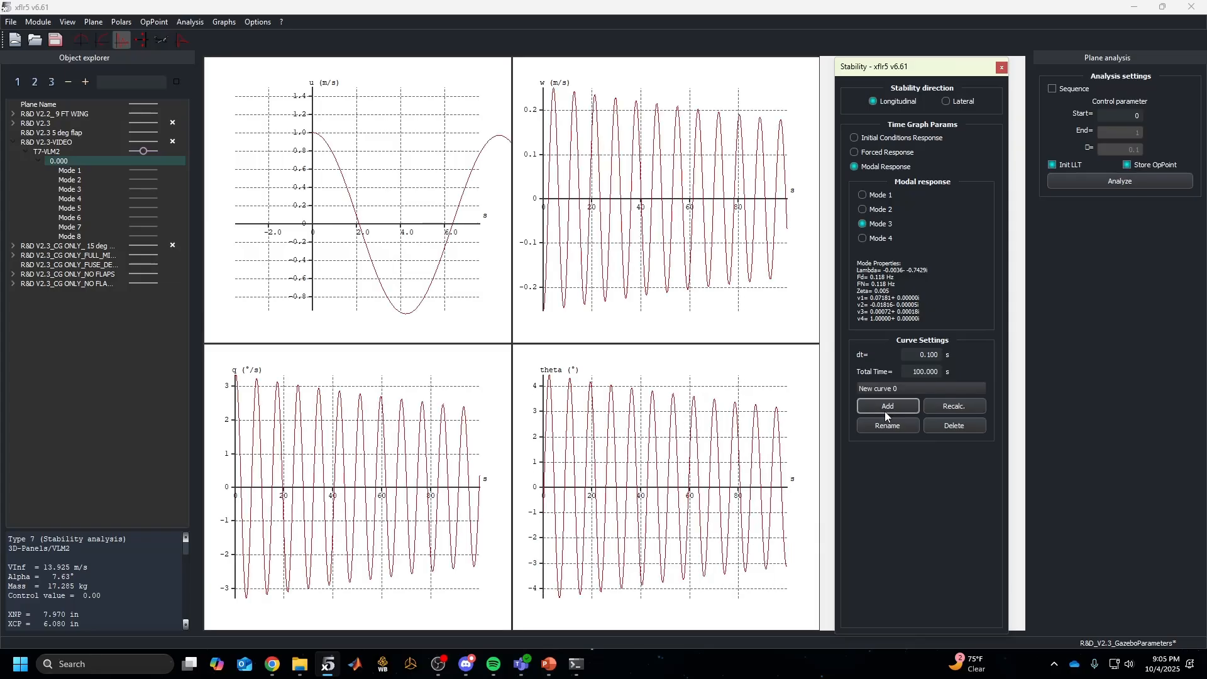
scroll(437, 209, down, 7)
click(432, 208)
key(r)
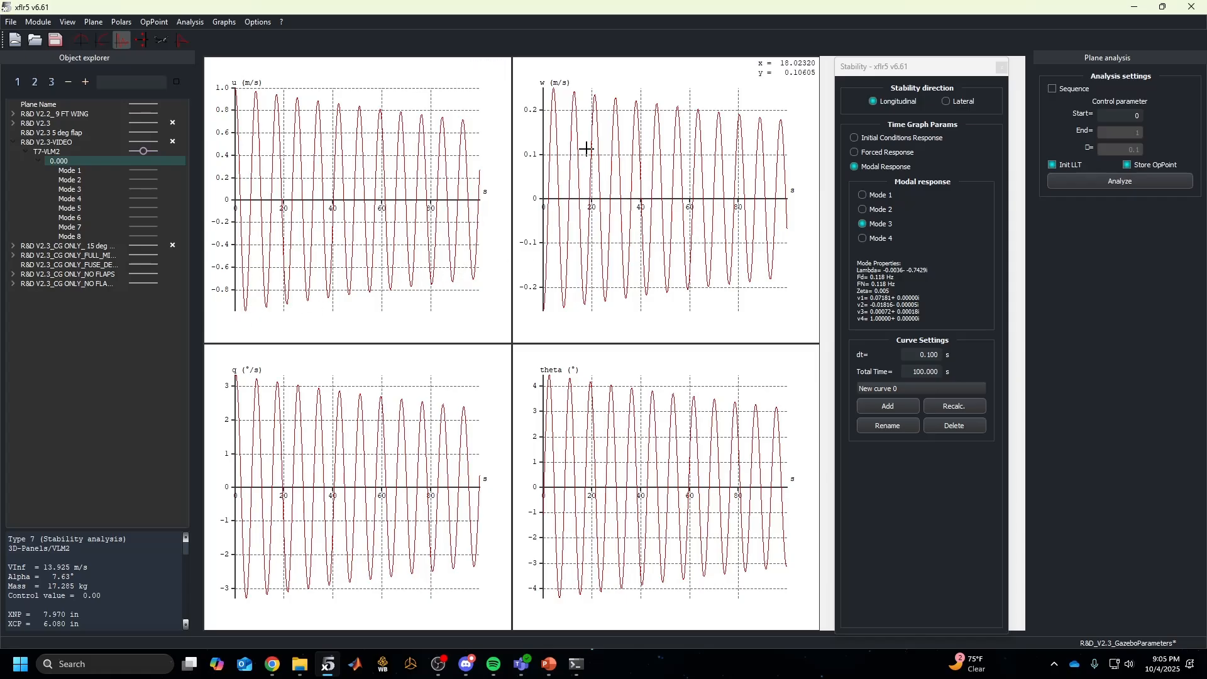
Examine the oscillation decay in the Mode 3 forward velocity response and compare it with the poles near the imaginary axis
scroll(436, 235, down, 12)
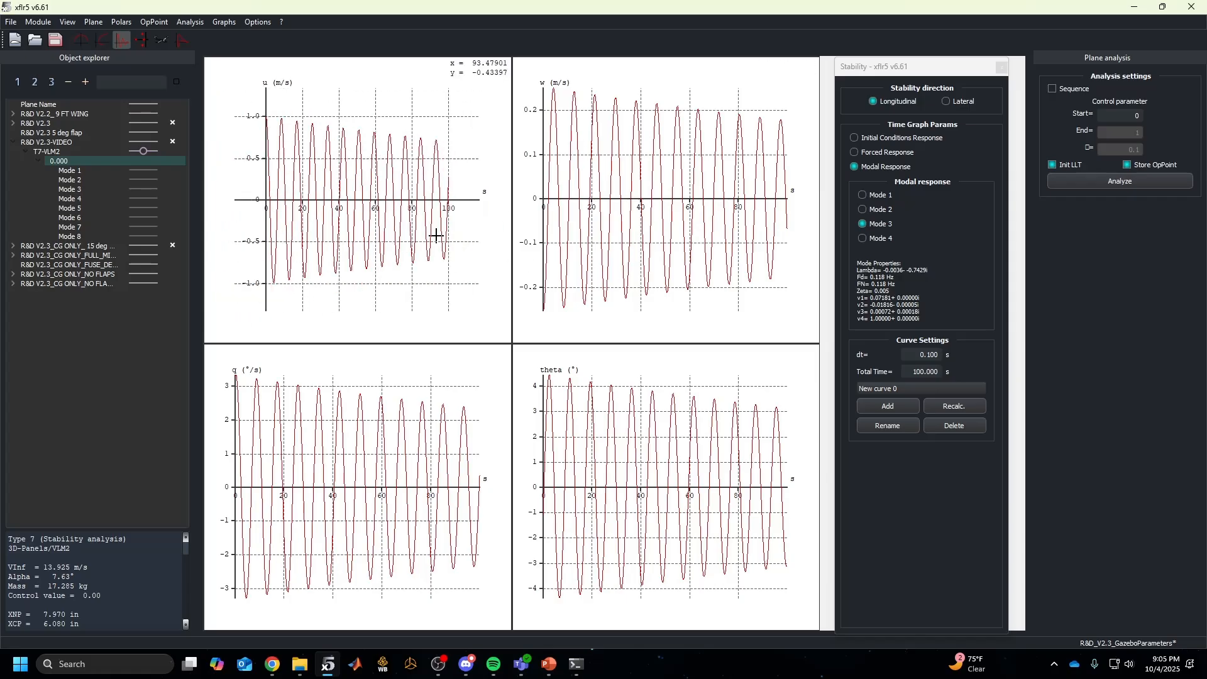
scroll(431, 232, up, 9)
drag(395, 218, 395, 223)
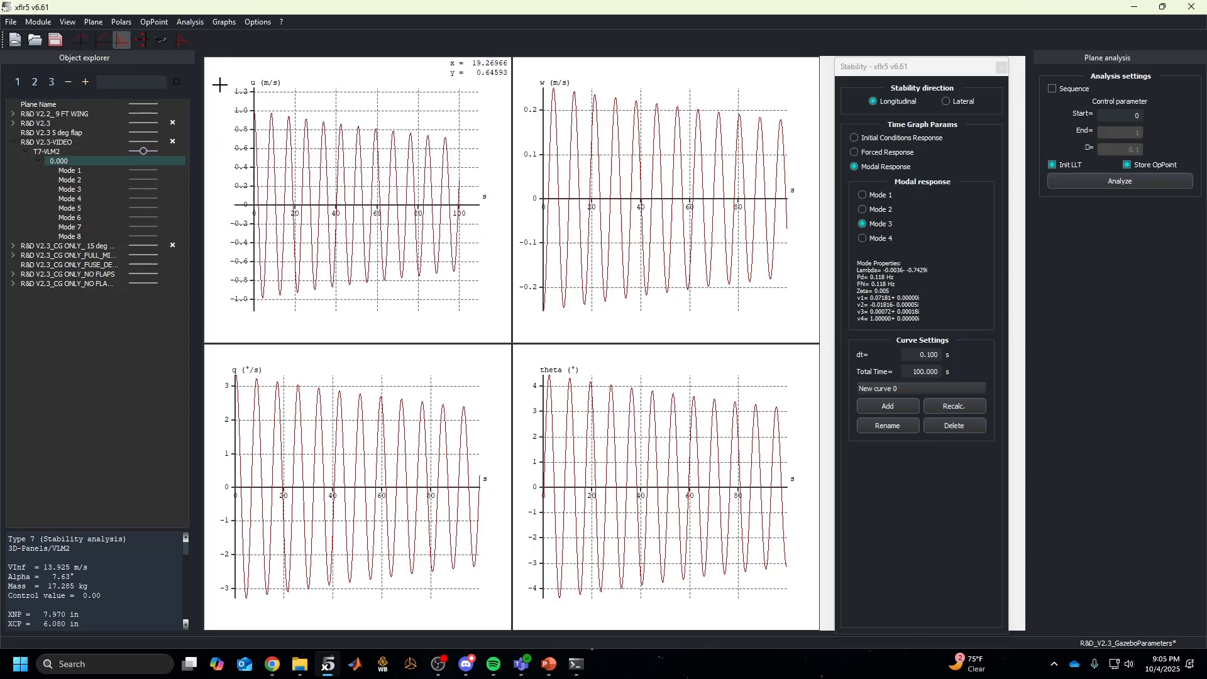
click(142, 40)
scroll(591, 319, up, 3)
scroll(497, 317, up, 5)
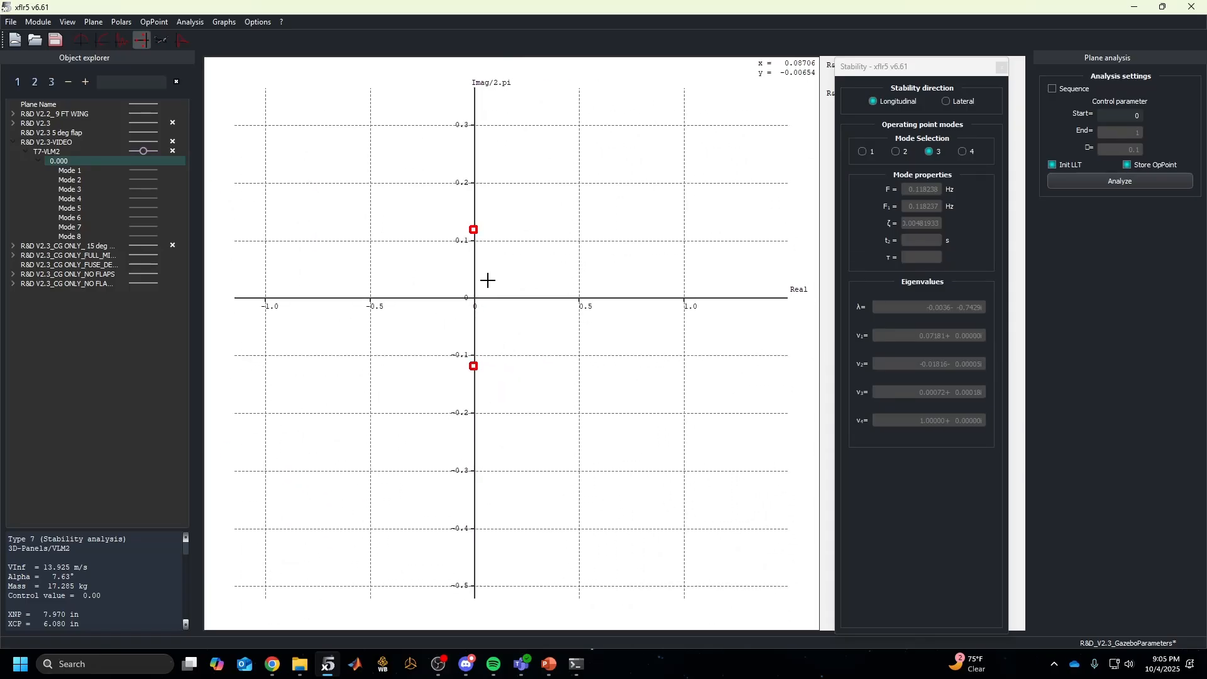
scroll(478, 286, up, 2)
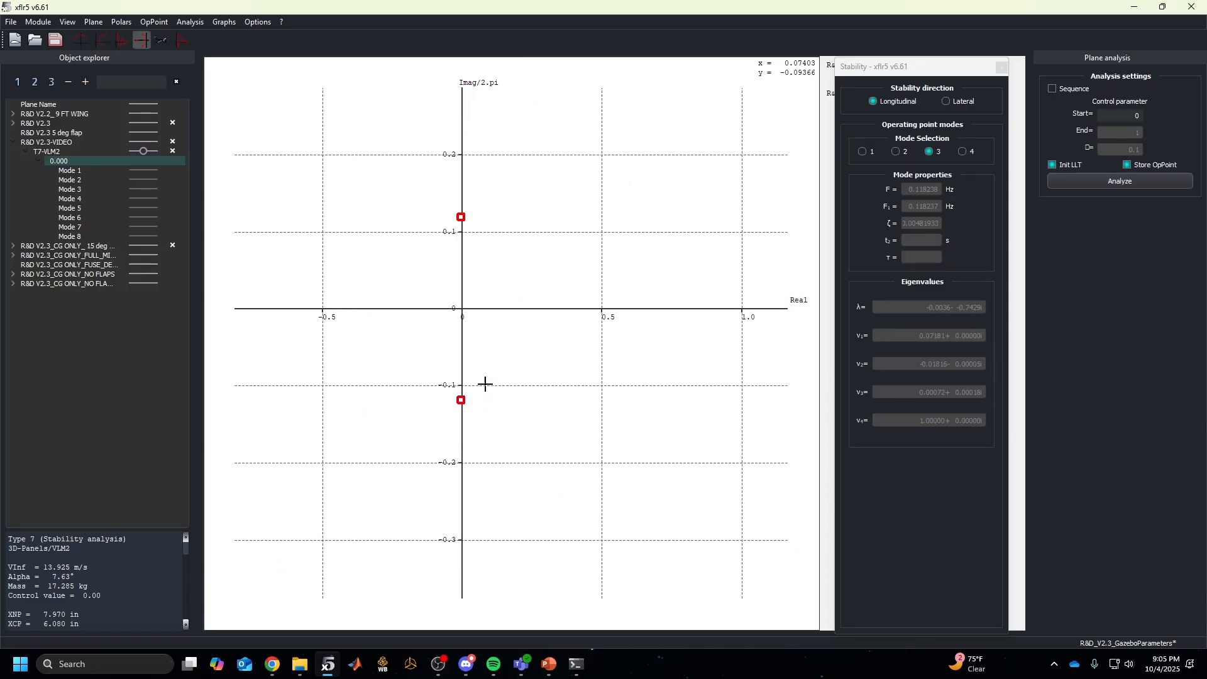
click(122, 42)
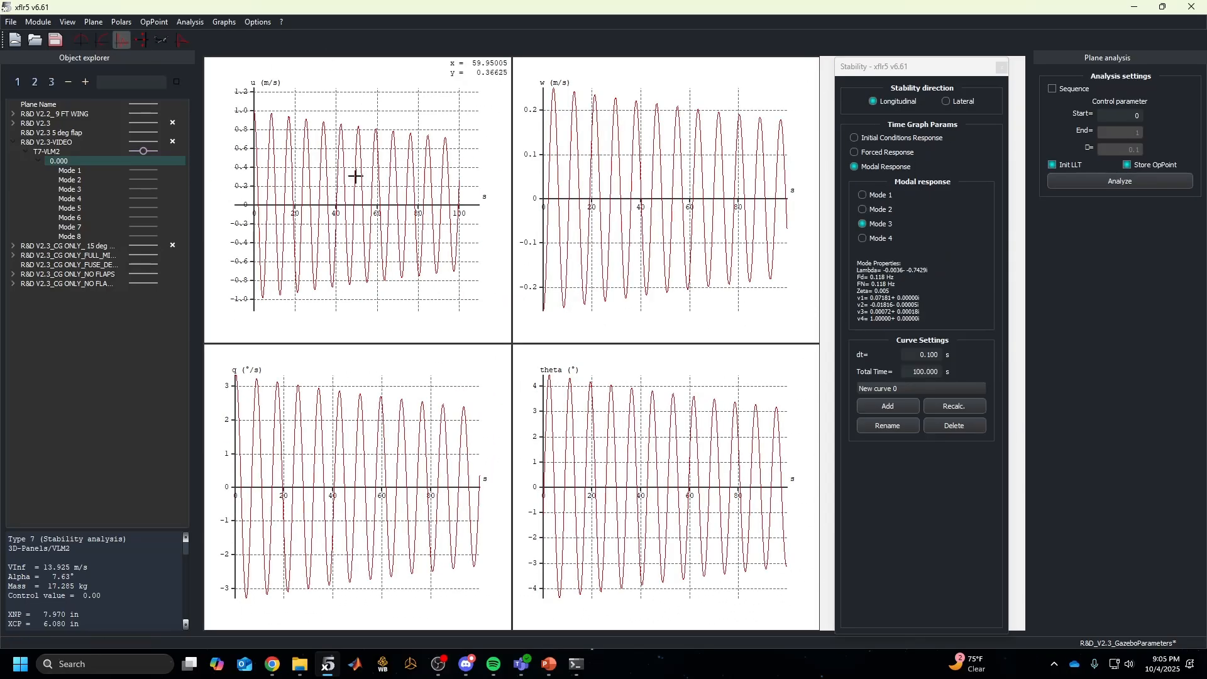
scroll(377, 168, up, 3)
scroll(275, 210, up, 5)
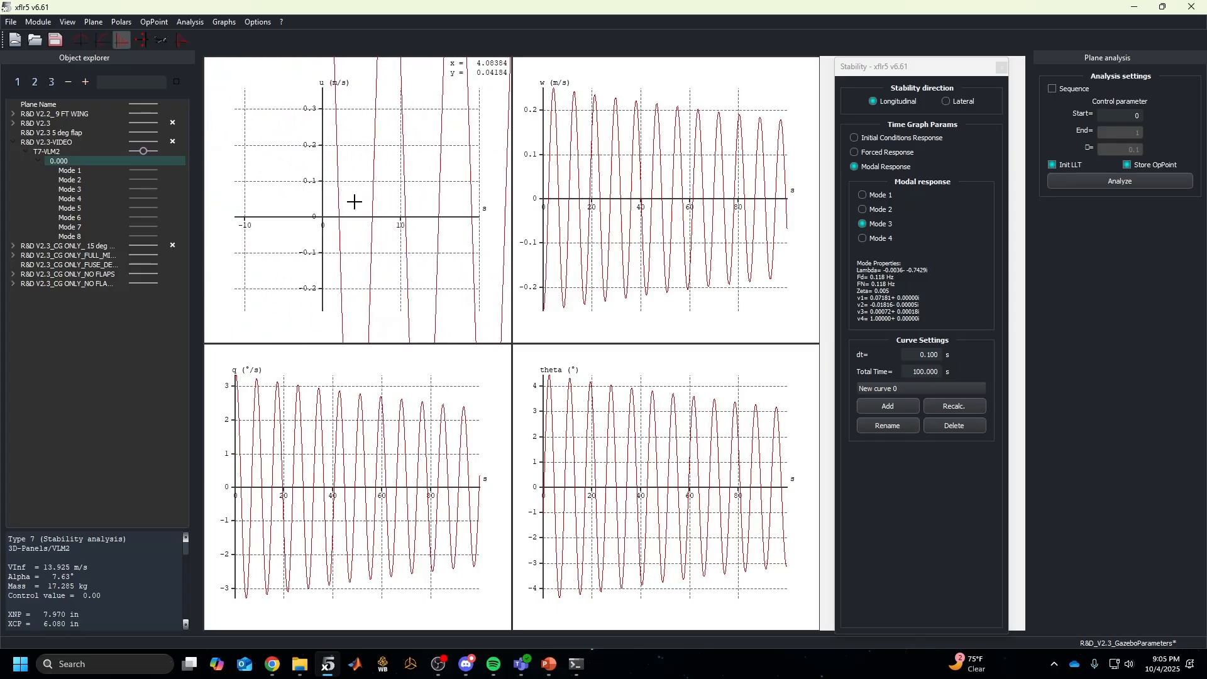
Inspect the individual cycles of the Mode 3 forward velocity curve near its start and across the full 100 s
scroll(400, 214, down, 9)
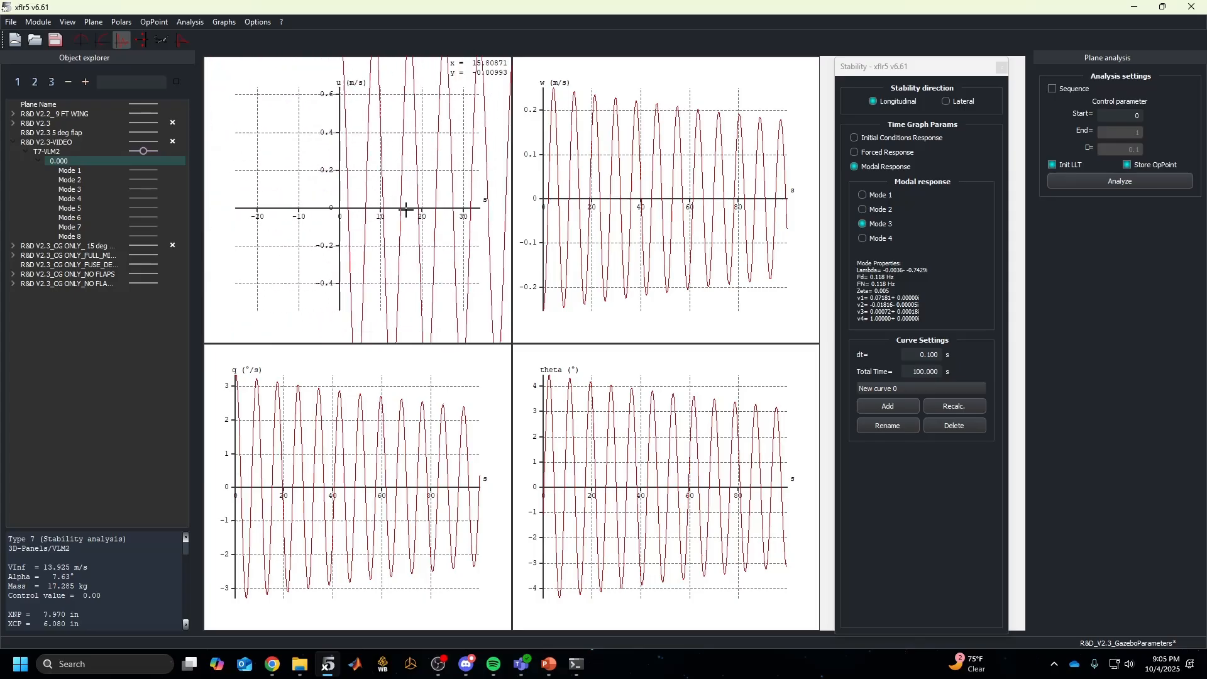
scroll(365, 214, up, 1)
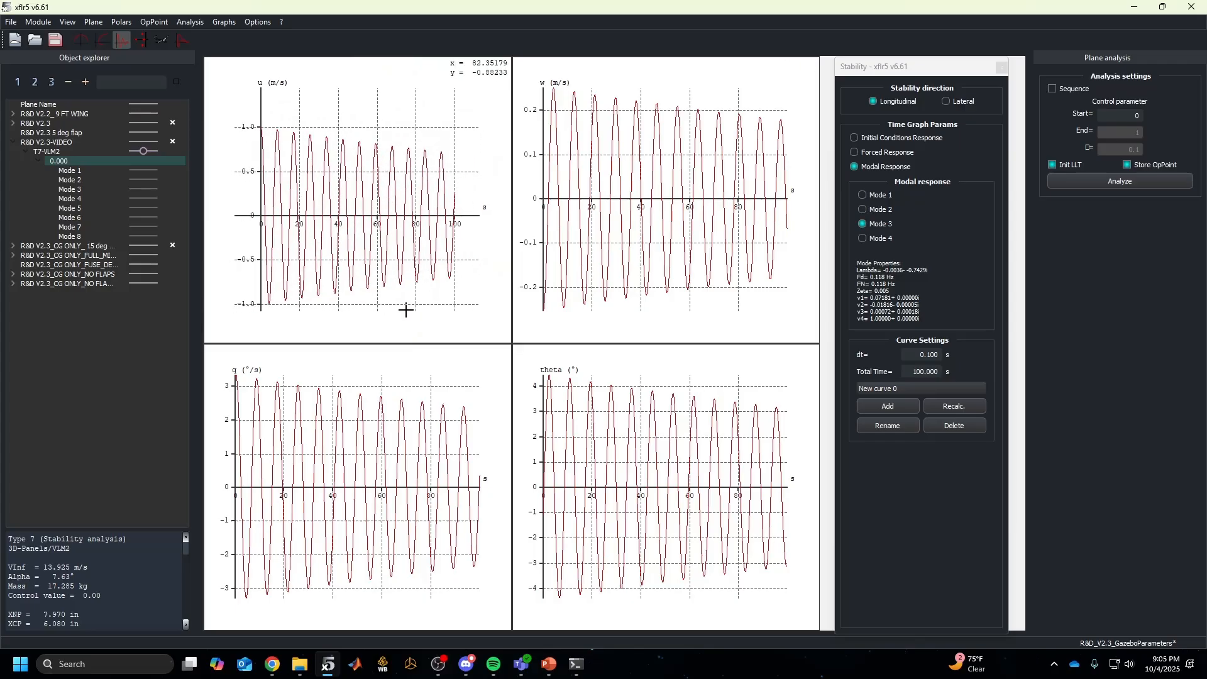
scroll(340, 234, up, 7)
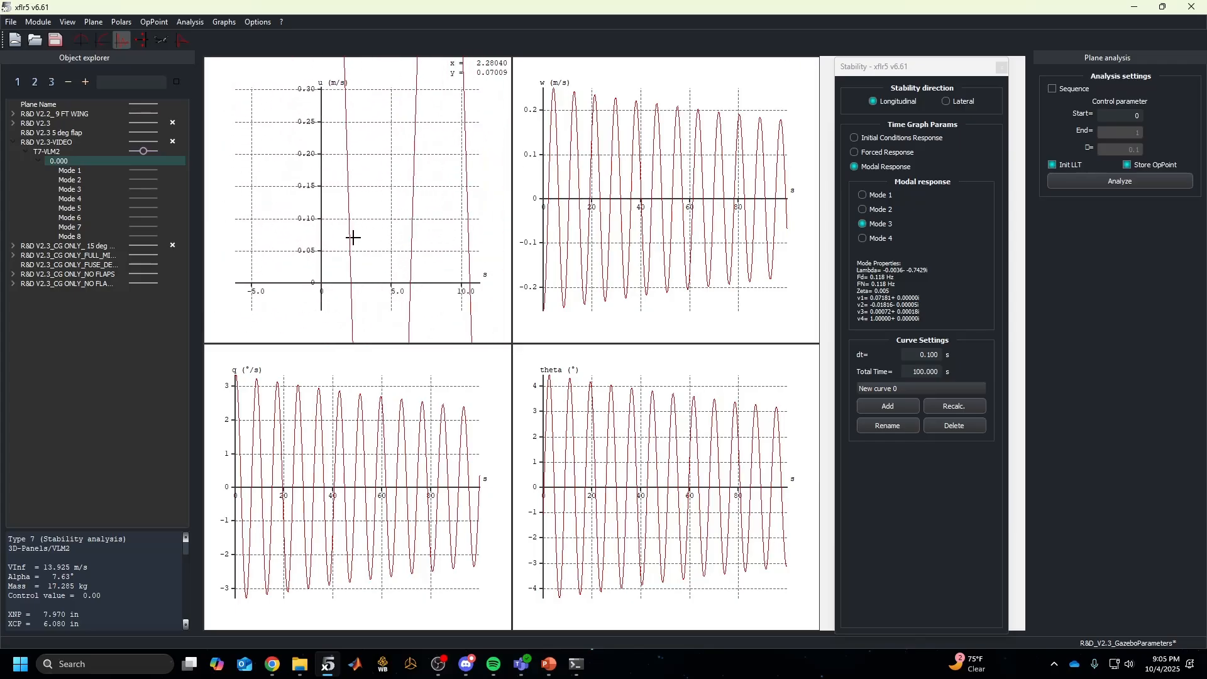
scroll(328, 153, up, 2)
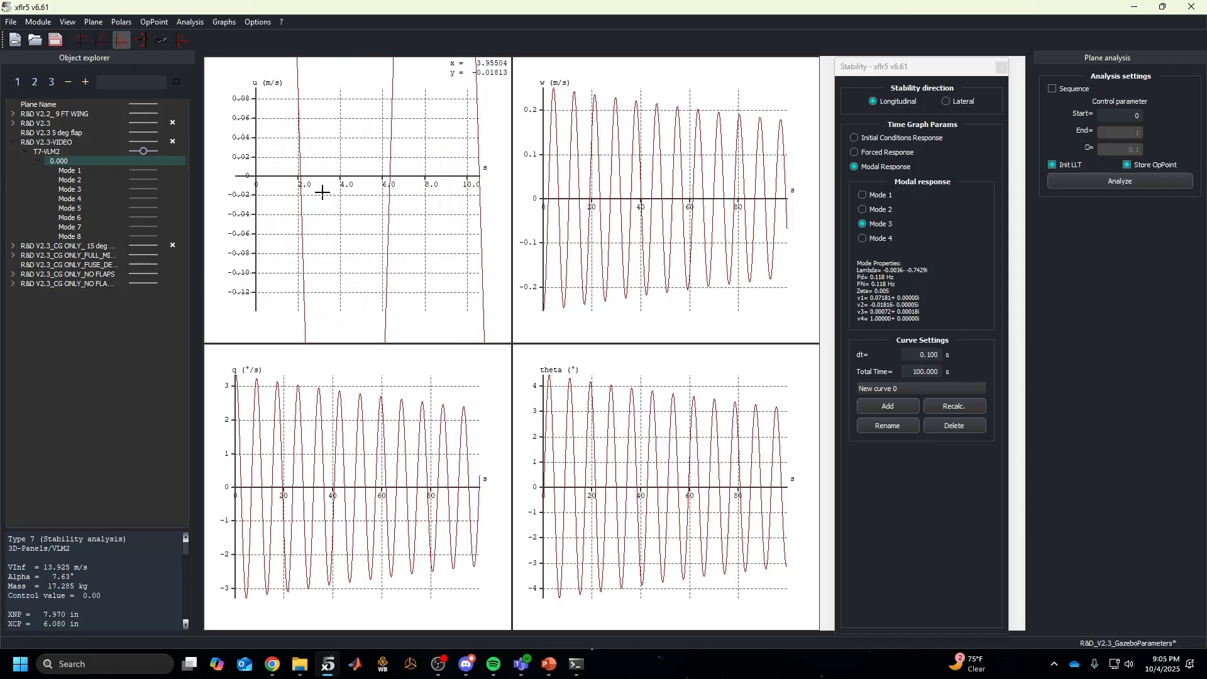
scroll(343, 183, down, 2)
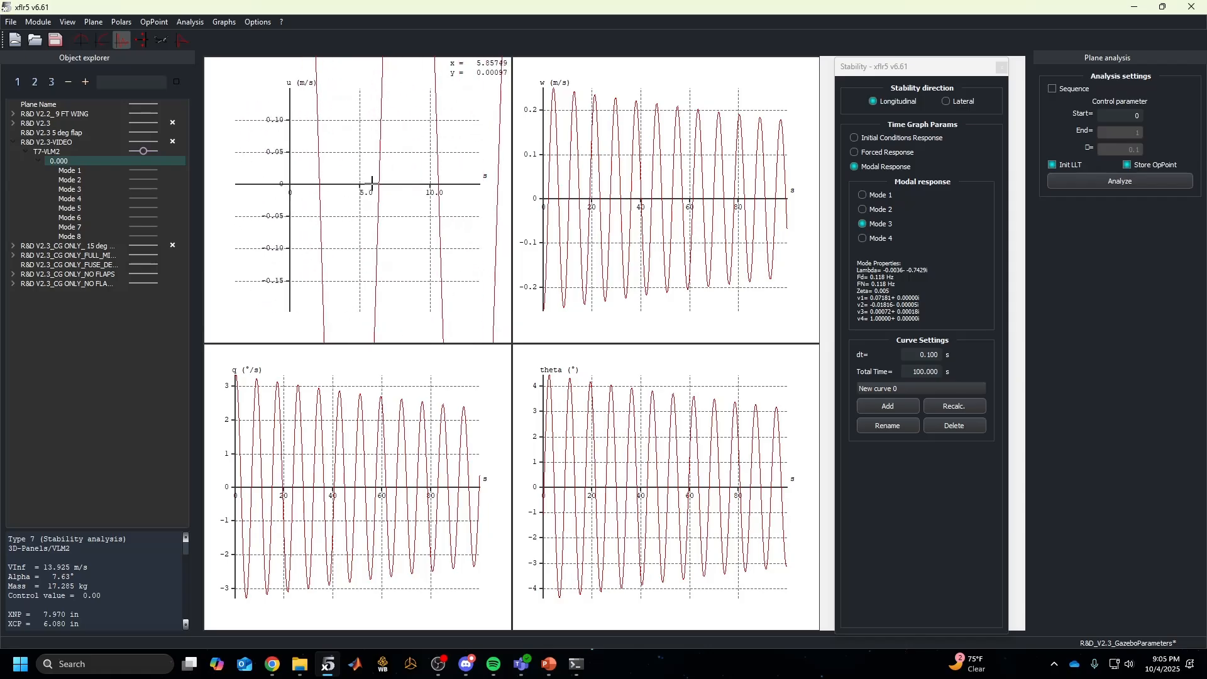
scroll(372, 183, down, 5)
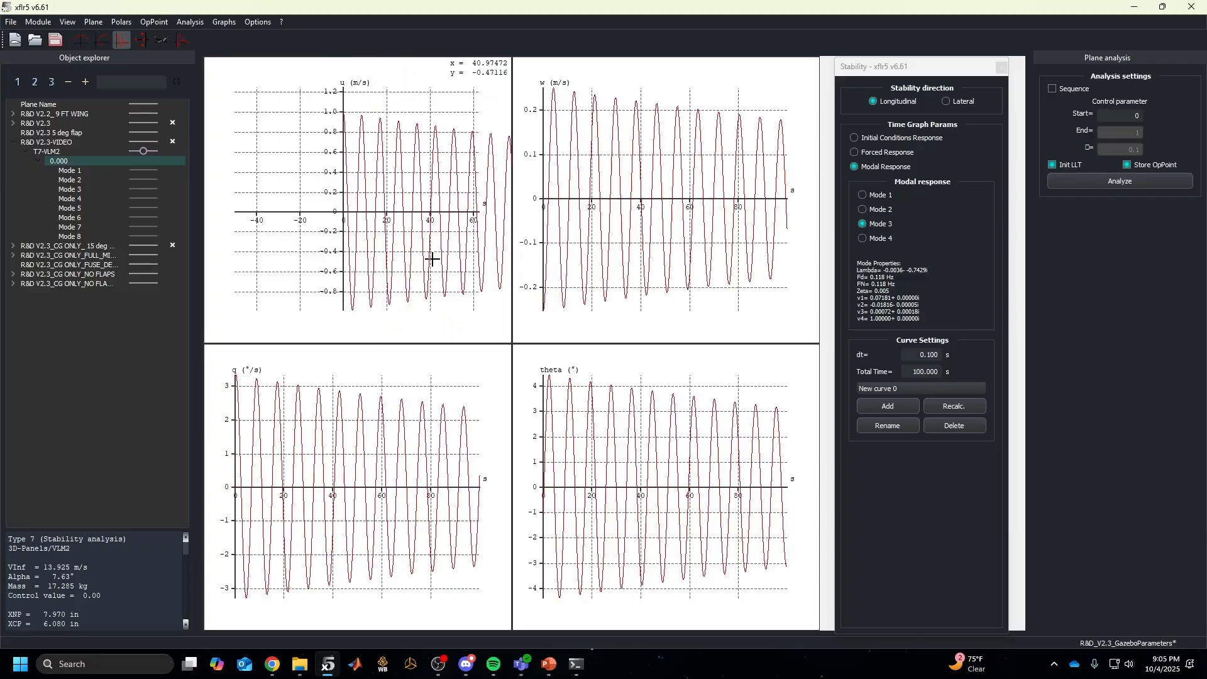
drag(431, 256, 348, 236)
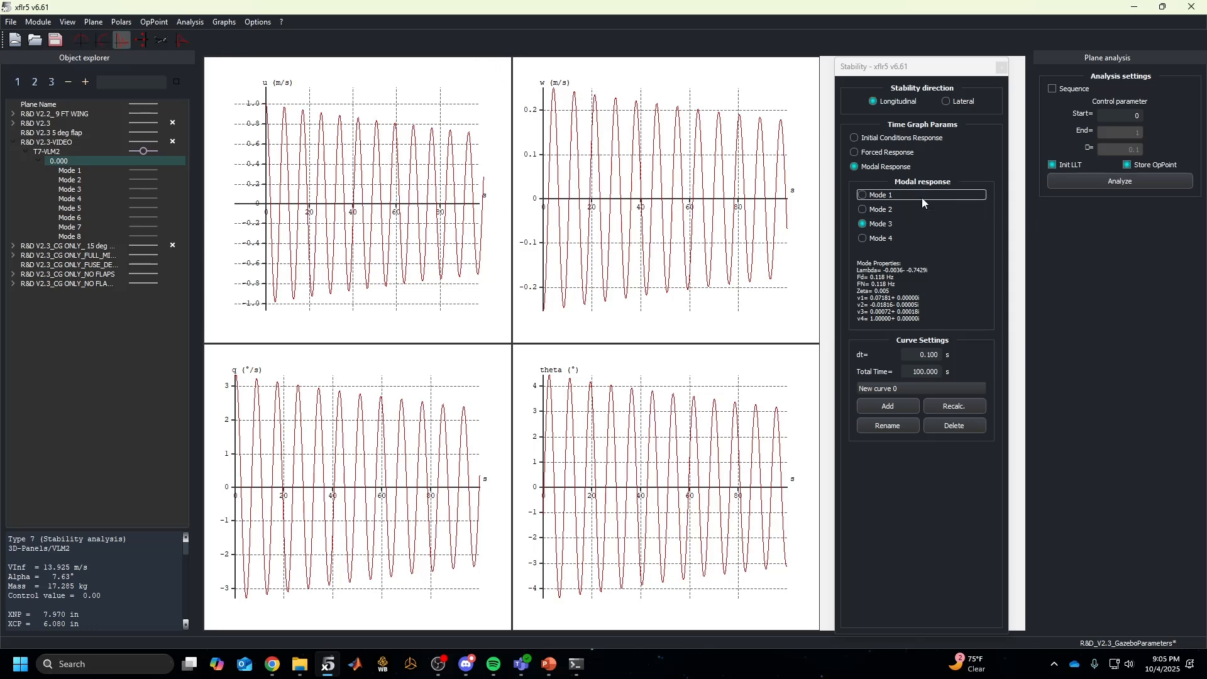
Switch to lateral stability, add a Mode 1 modal response over a total time of 5 s, and reset the v graph's scale
click(948, 102)
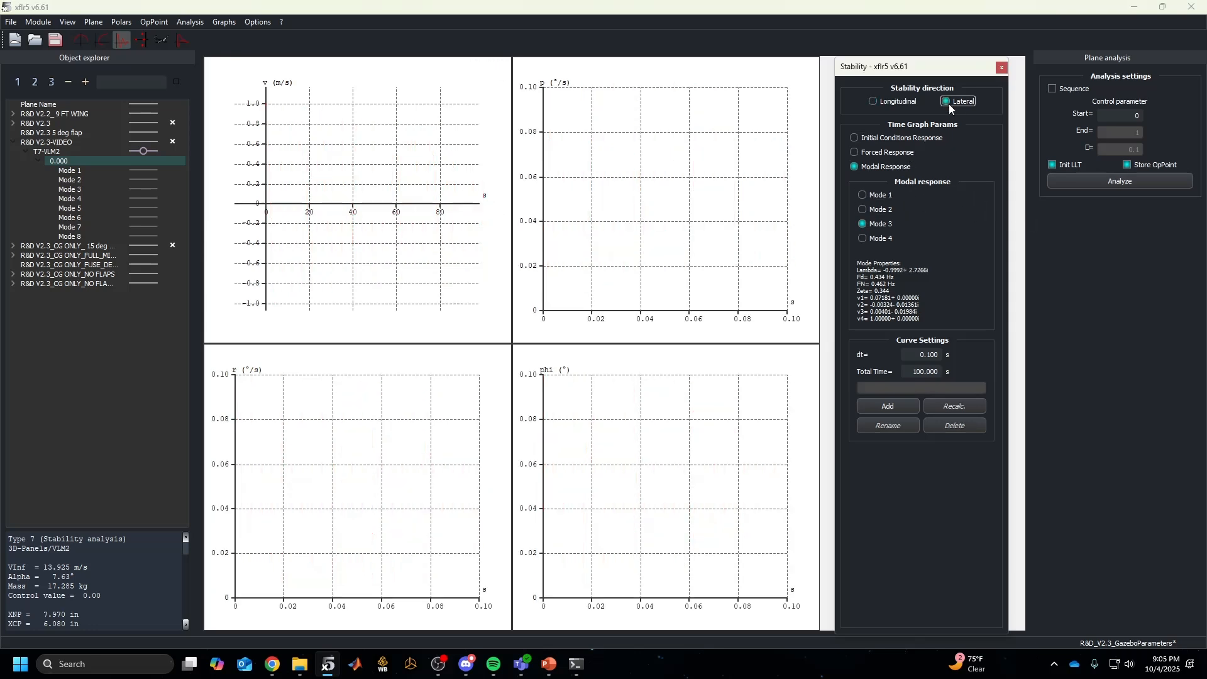
click(877, 195)
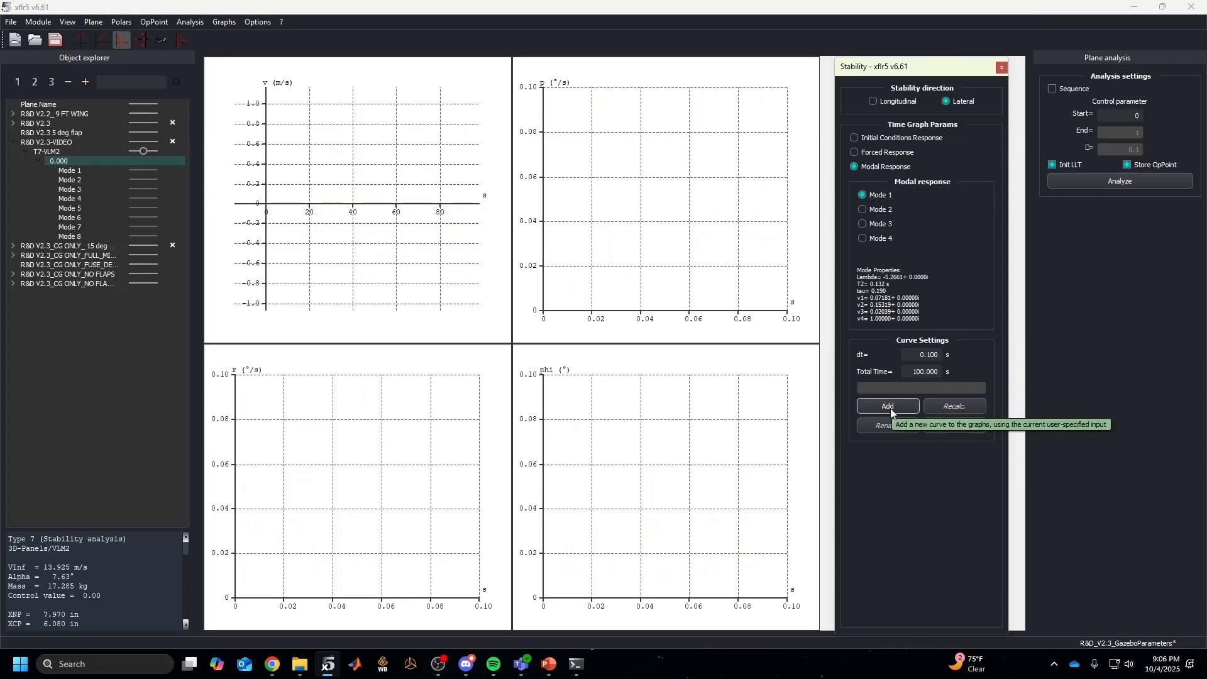
double_click(918, 372)
text(5)
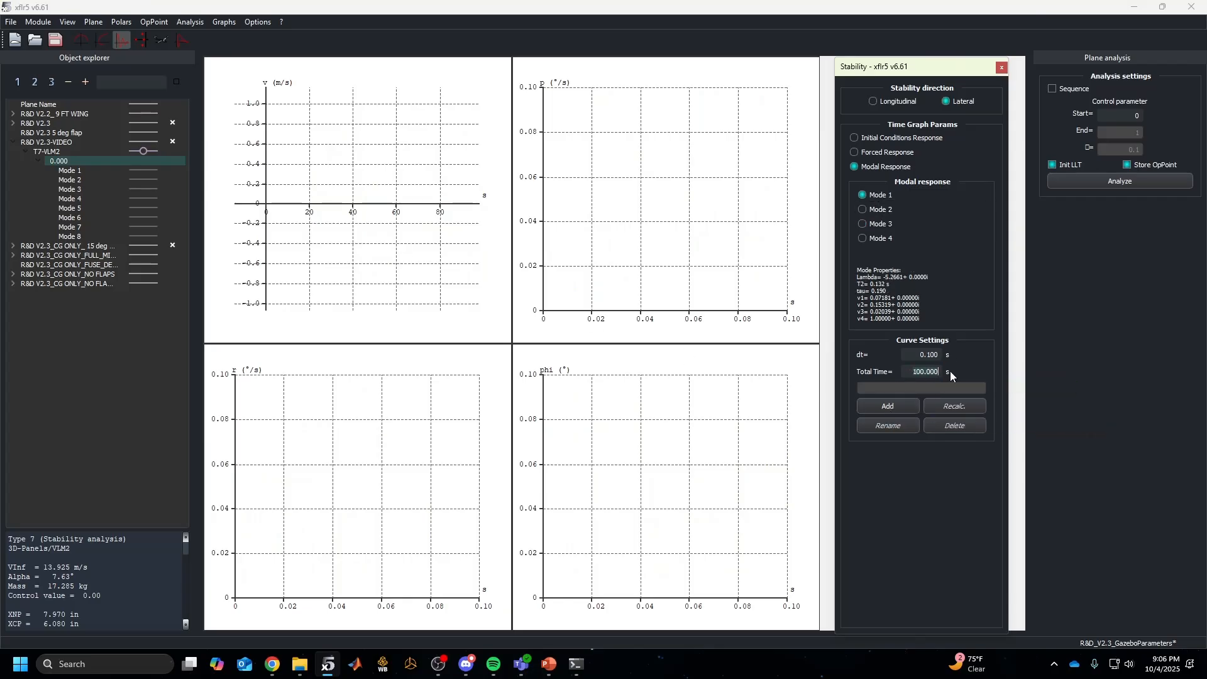
click(914, 407)
scroll(267, 226, up, 8)
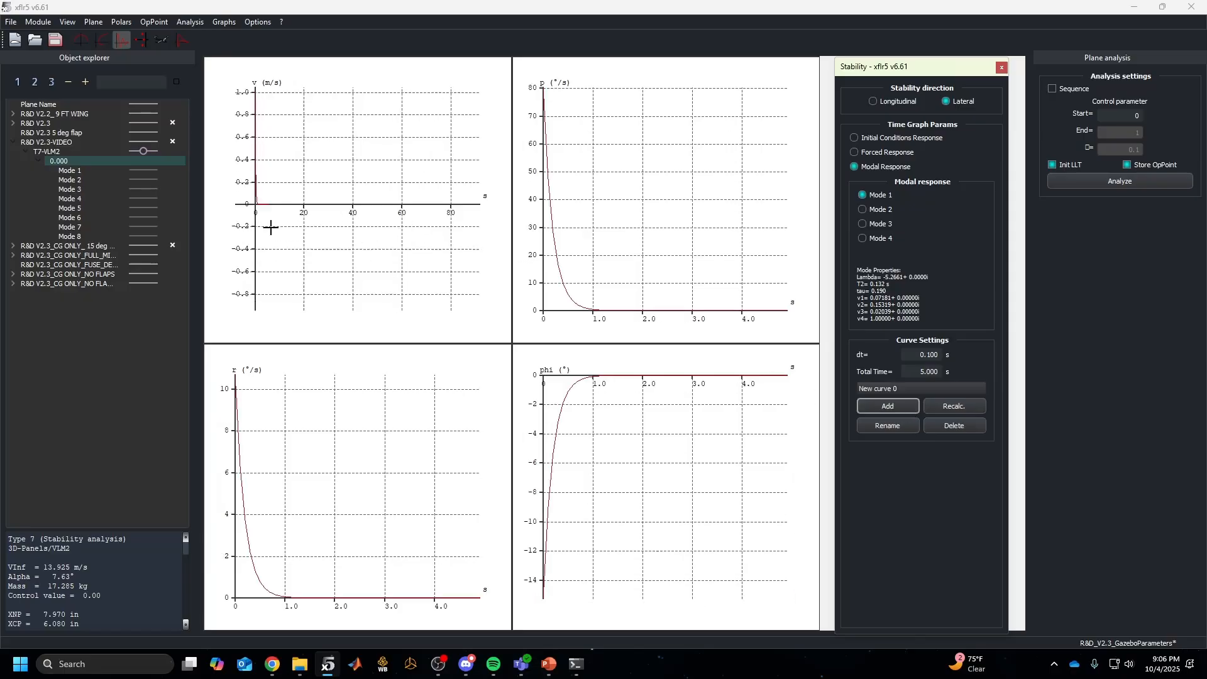
drag(259, 225, 378, 223)
key(r)
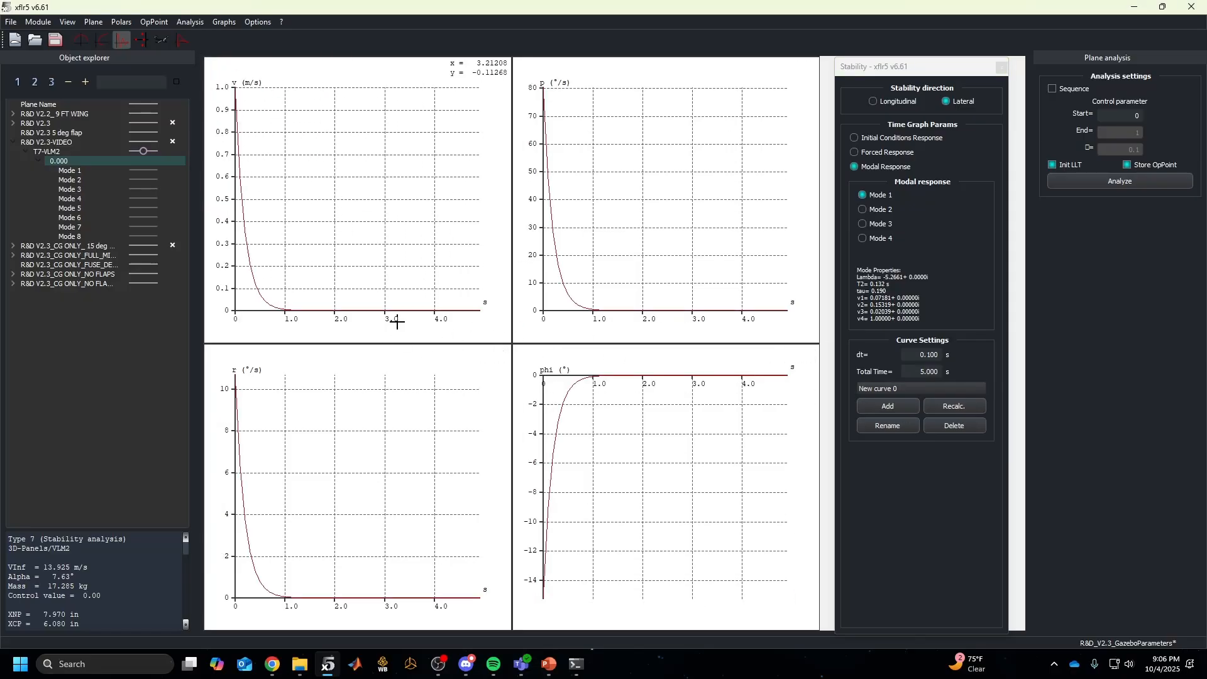
Replace the lateral Mode 1 curve with a Mode 2 modal response over a total time of 20 s
click(878, 211)
click(942, 408)
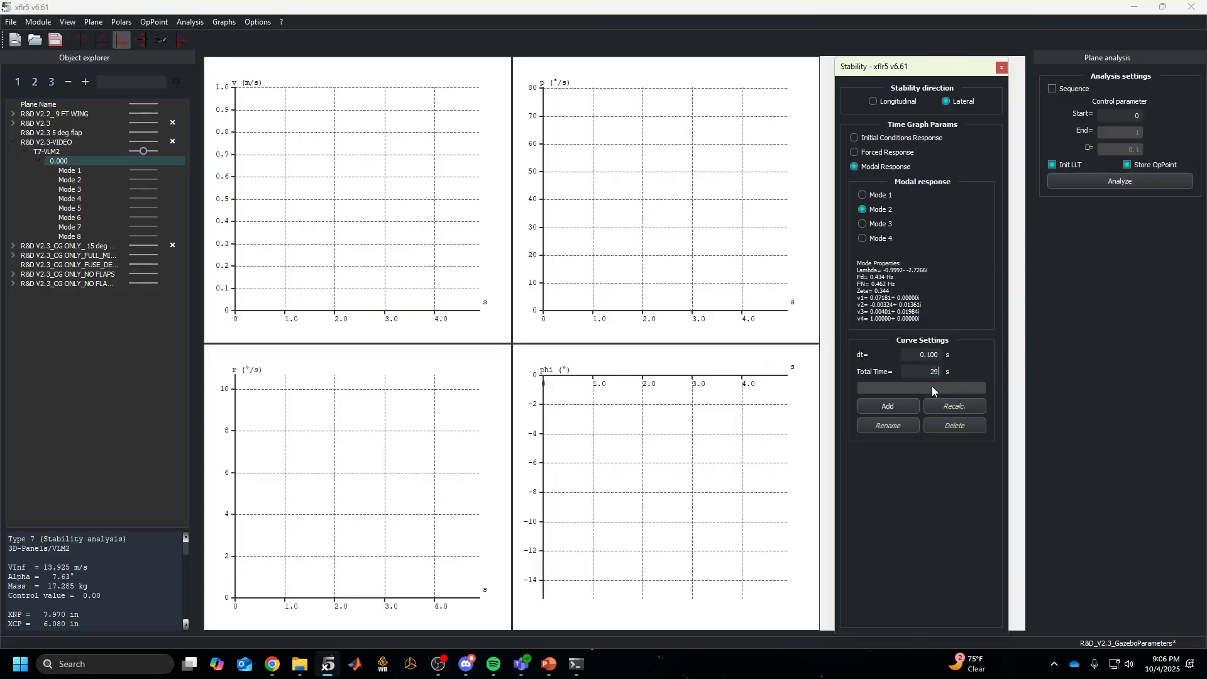
text(20)
click(904, 406)
Examine the oscillation and settling of the lateral Mode 2 response in the v graph
drag(297, 263, 371, 268)
scroll(343, 233, up, 6)
scroll(350, 245, down, 5)
scroll(350, 163, down, 3)
drag(349, 166, 352, 175)
scroll(353, 183, up, 2)
drag(347, 232, 340, 203)
scroll(340, 205, up, 1)
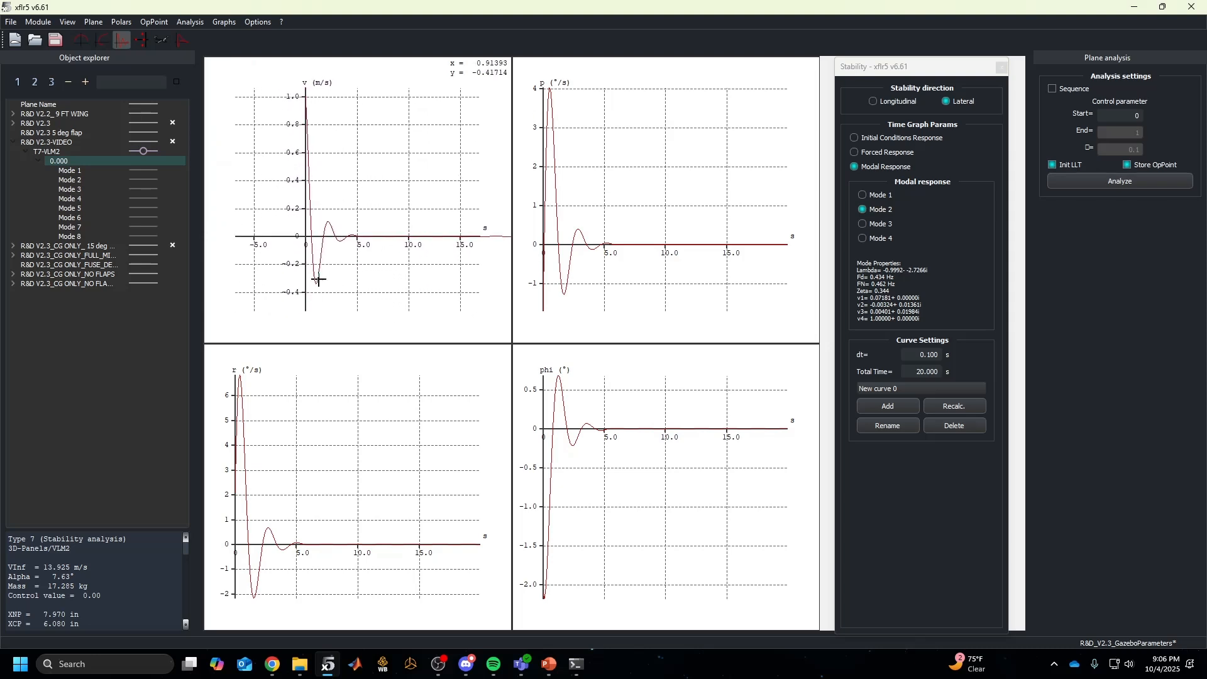
Compare the lateral Mode 2 response with the complex pole pair on the lateral root locus
click(142, 39)
scroll(623, 270, down, 2)
scroll(620, 308, up, 5)
drag(644, 264, 590, 247)
scroll(394, 280, down, 2)
Replace the plotted lateral curve in the time graphs with a Mode 4 response over 20 s and reset the v graph's scale
click(121, 39)
click(865, 240)
click(872, 224)
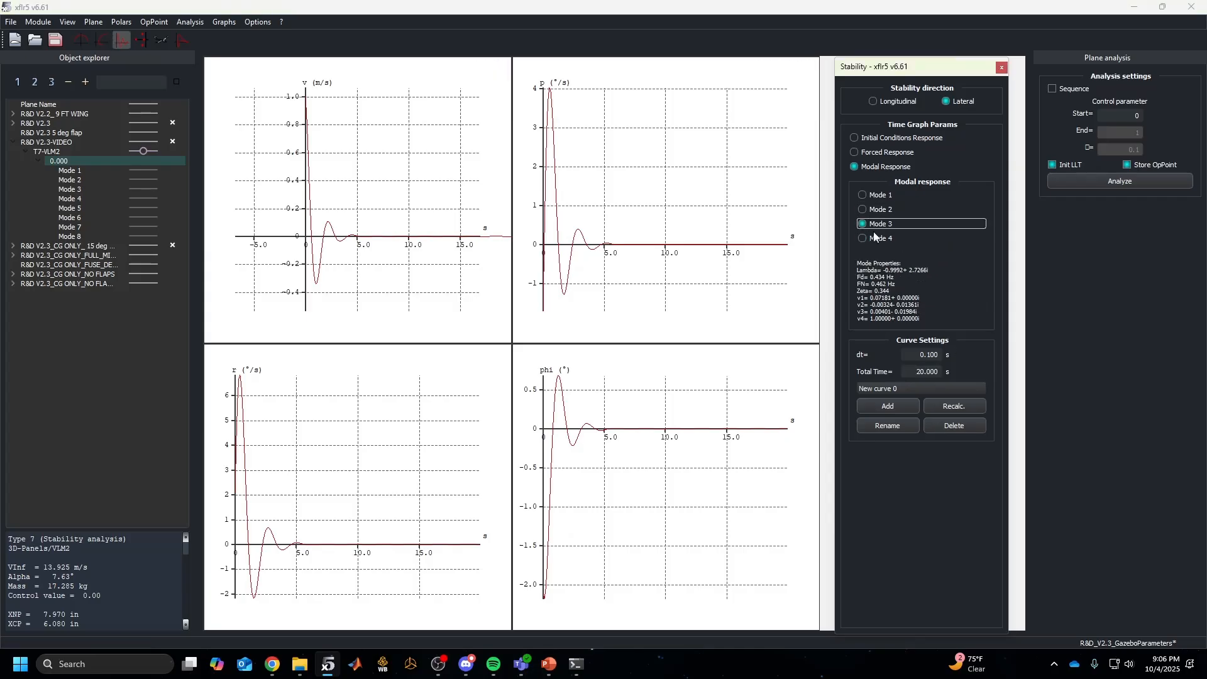
click(953, 428)
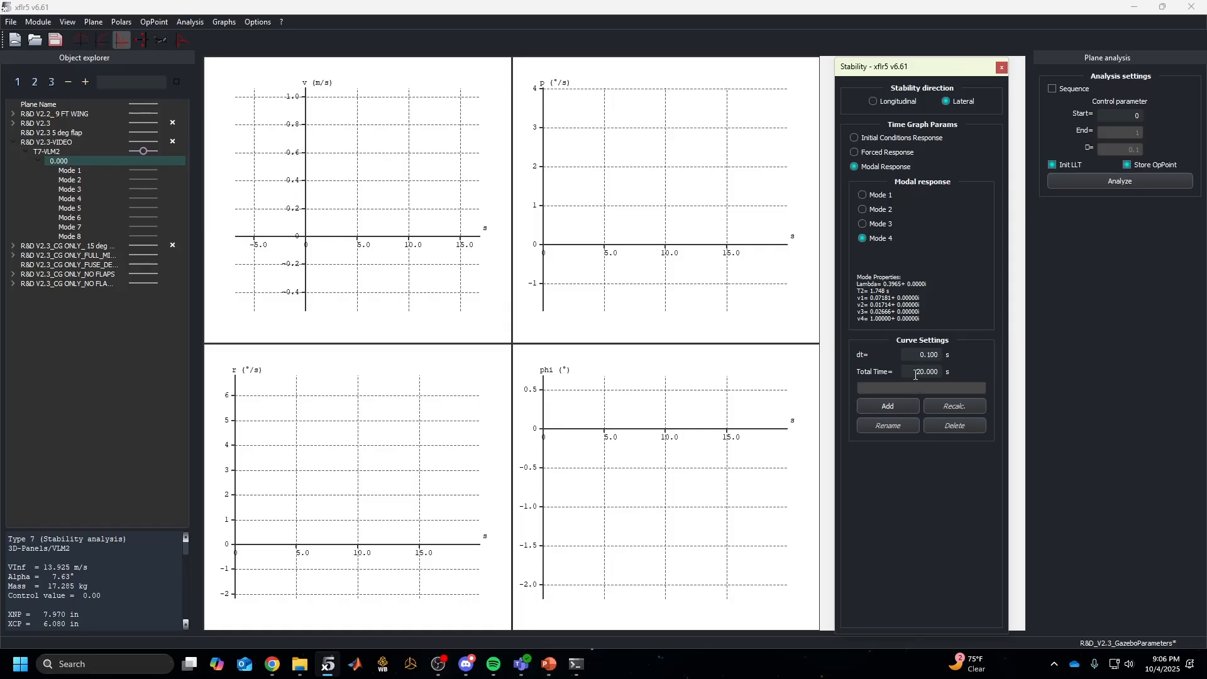
click(913, 410)
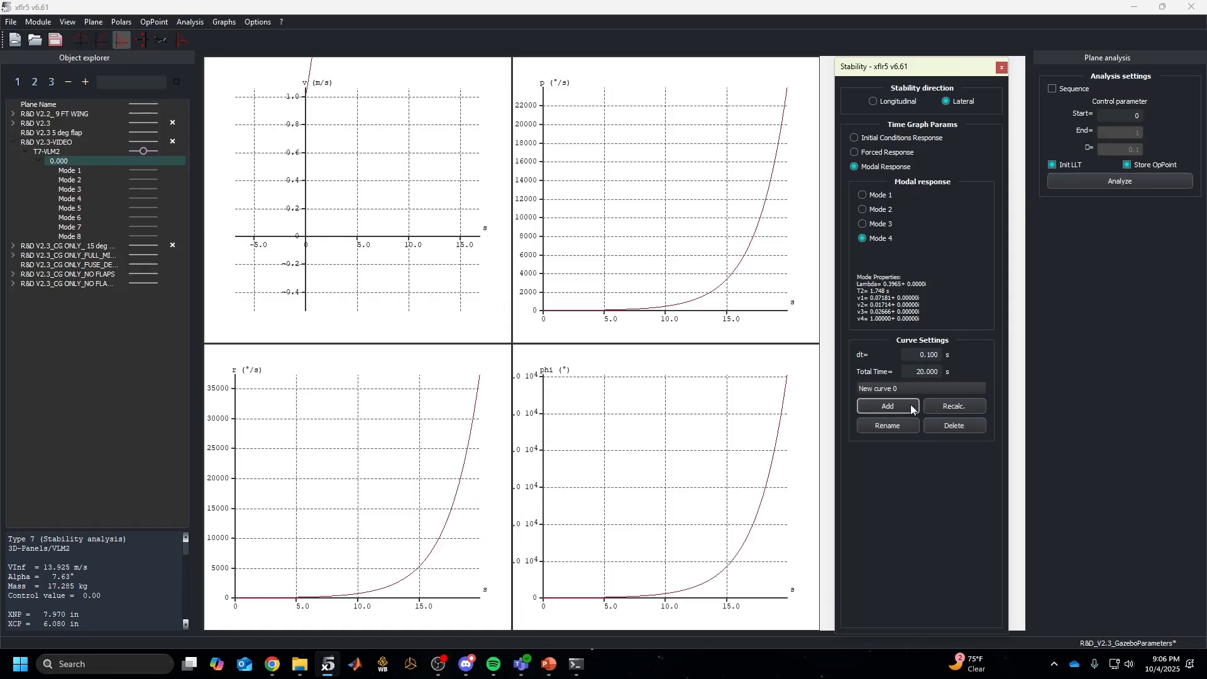
scroll(462, 227, down, 5)
scroll(397, 194, up, 12)
click(396, 193)
key(r)
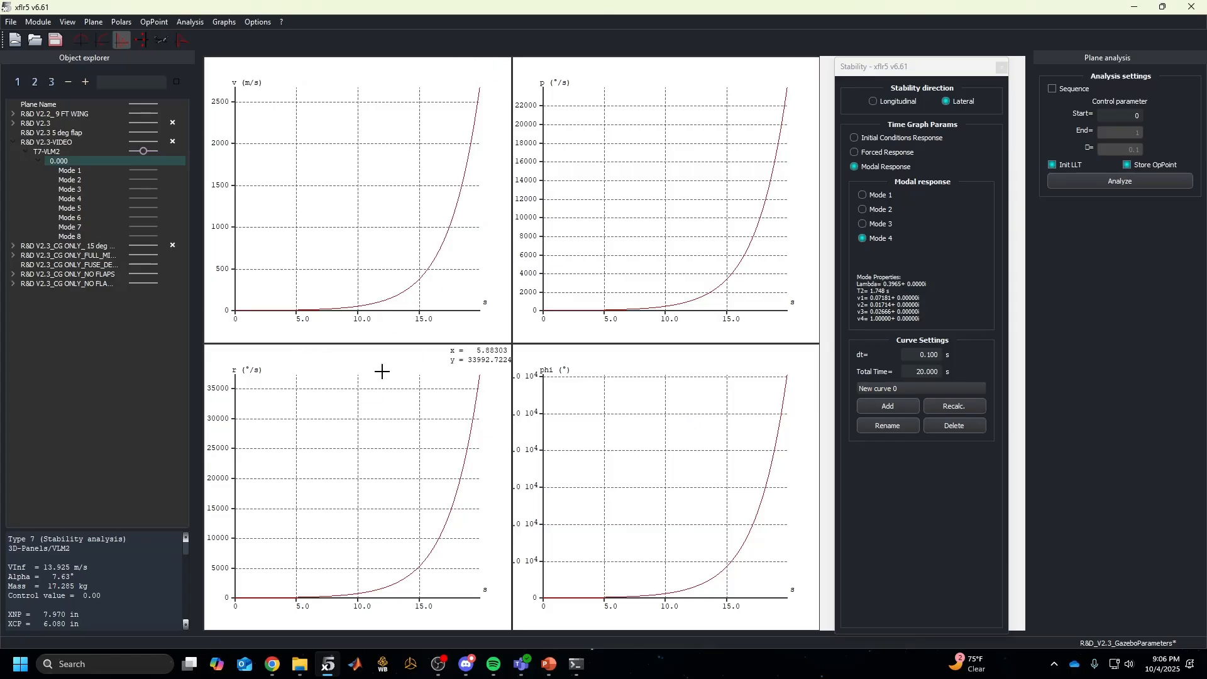
Compare the lateral Mode 4 time response with the real pole on the positive side of the root locus
click(141, 40)
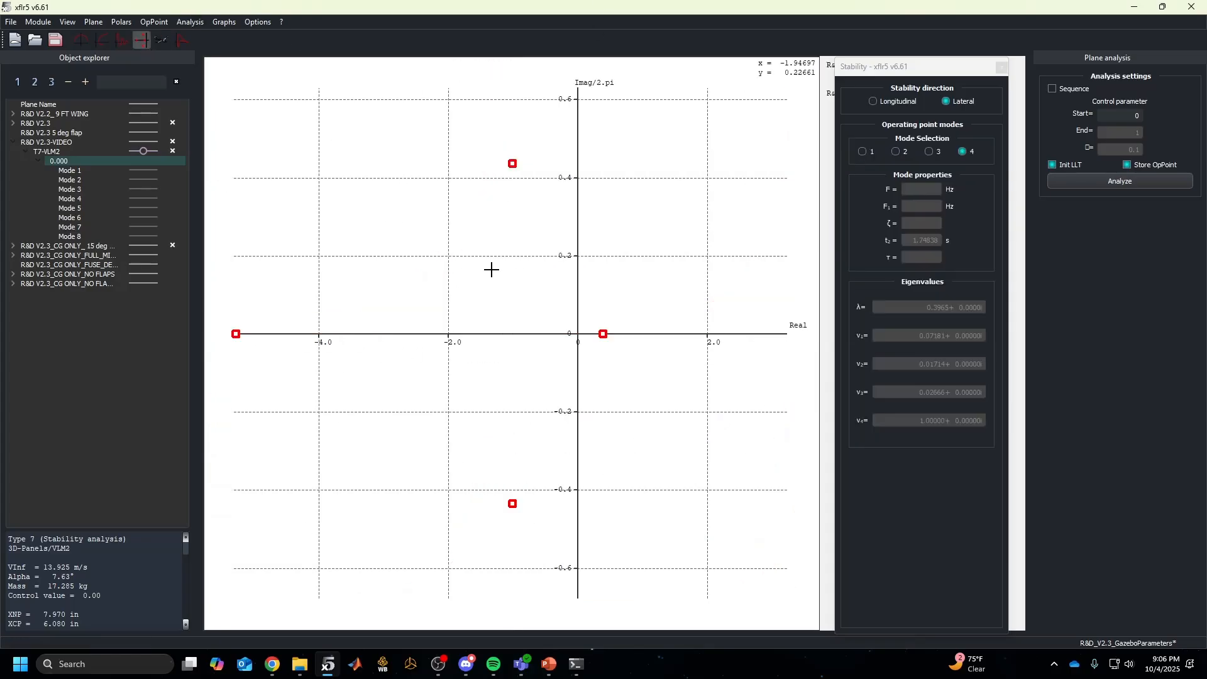
click(122, 40)
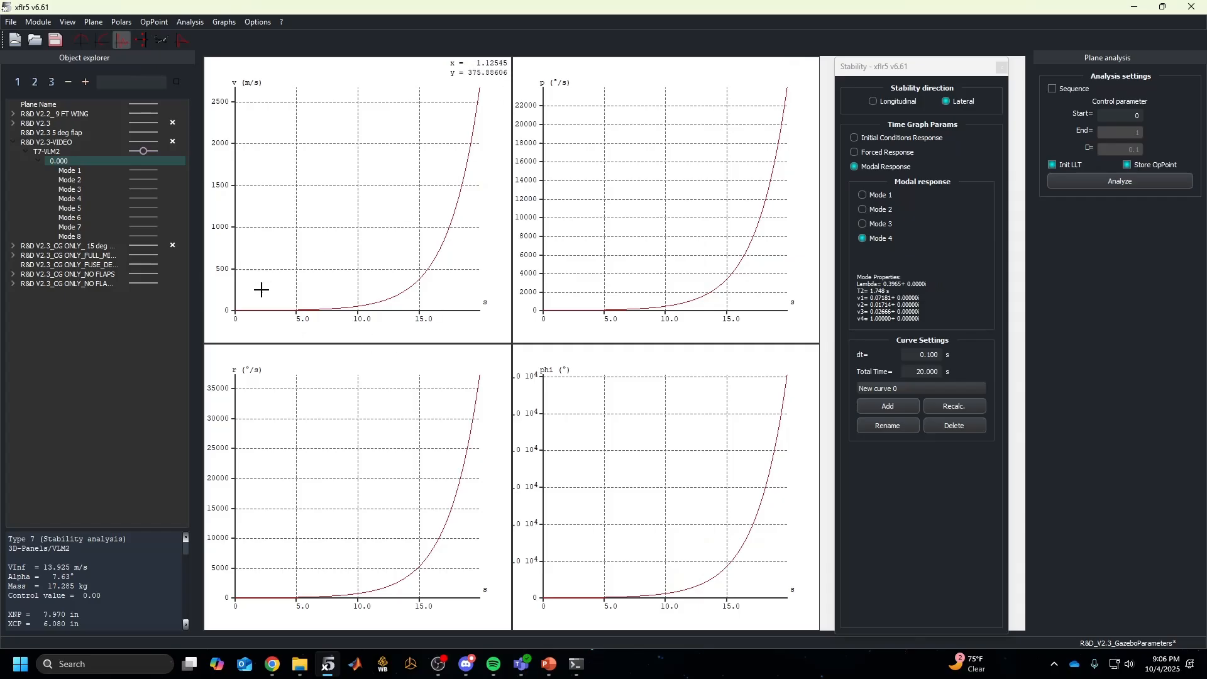
click(141, 41)
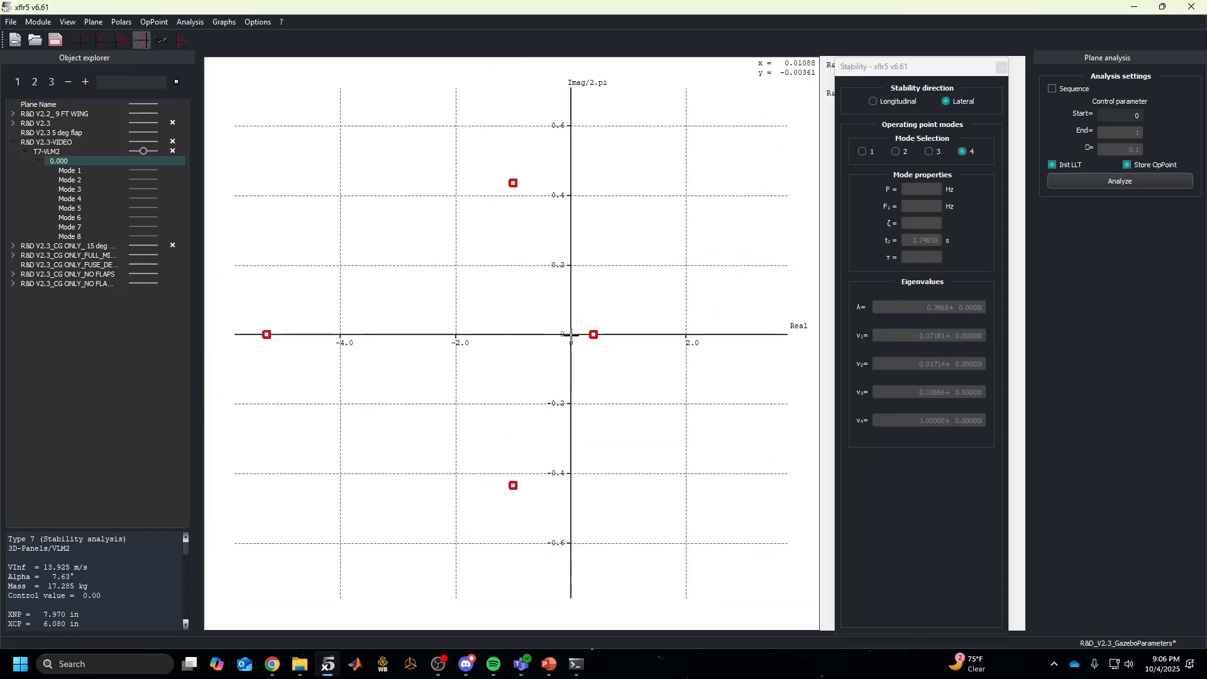
Animate longitudinal Mode 1 in the 3D mode view with increased animation speed and amplitude
click(161, 40)
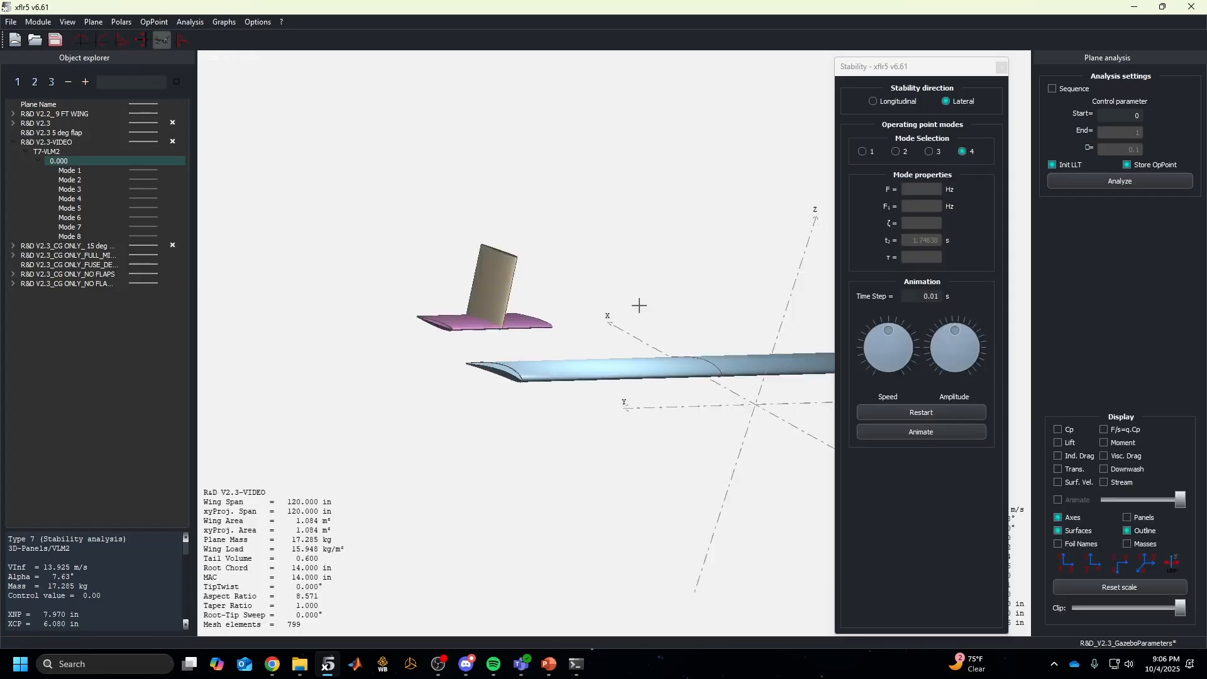
drag(752, 366, 543, 386)
scroll(543, 386, down, 3)
click(877, 102)
drag(603, 327, 652, 308)
click(863, 151)
drag(620, 403, 670, 429)
drag(893, 344, 914, 373)
drag(960, 331, 988, 366)
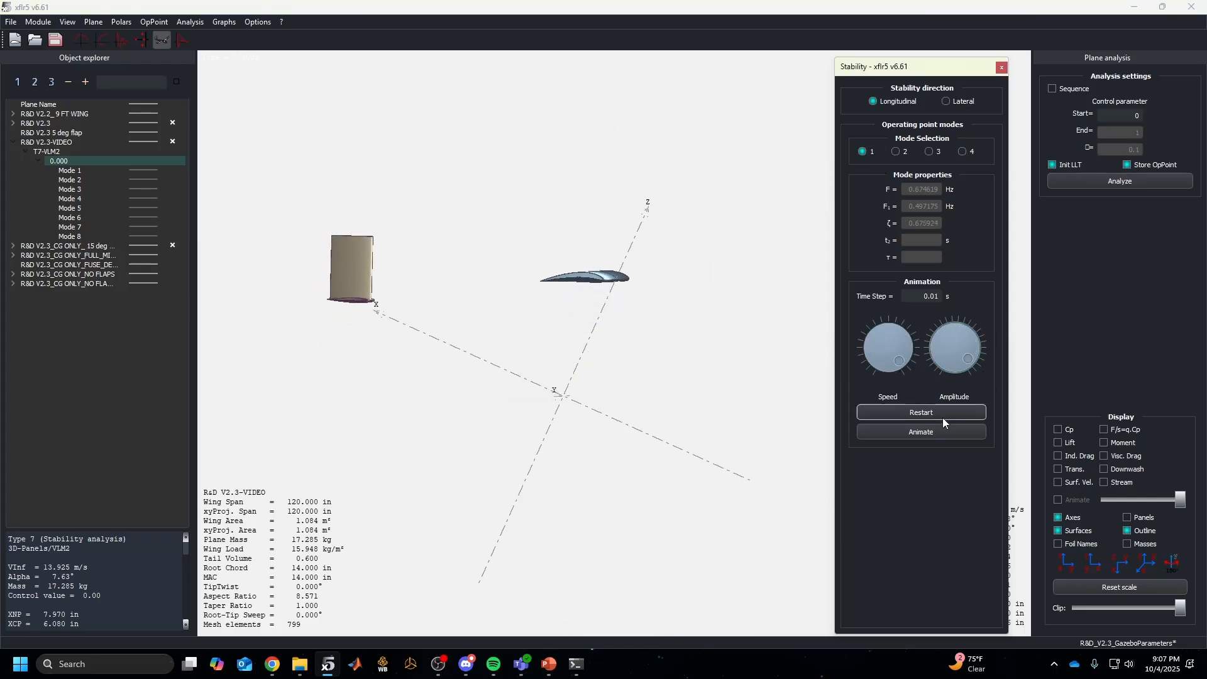
click(921, 432)
Watch the restarted longitudinal Mode 1 animation from the side, and switch the animation to Mode 3
drag(531, 409, 500, 471)
click(1145, 563)
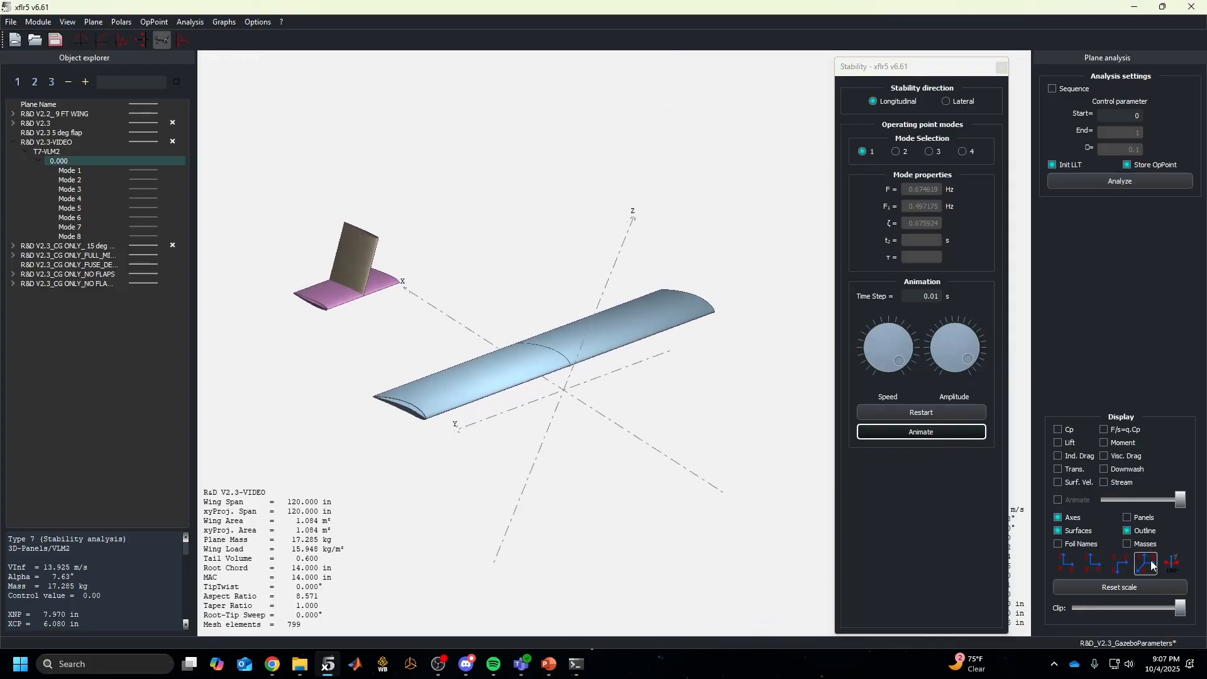
click(1092, 563)
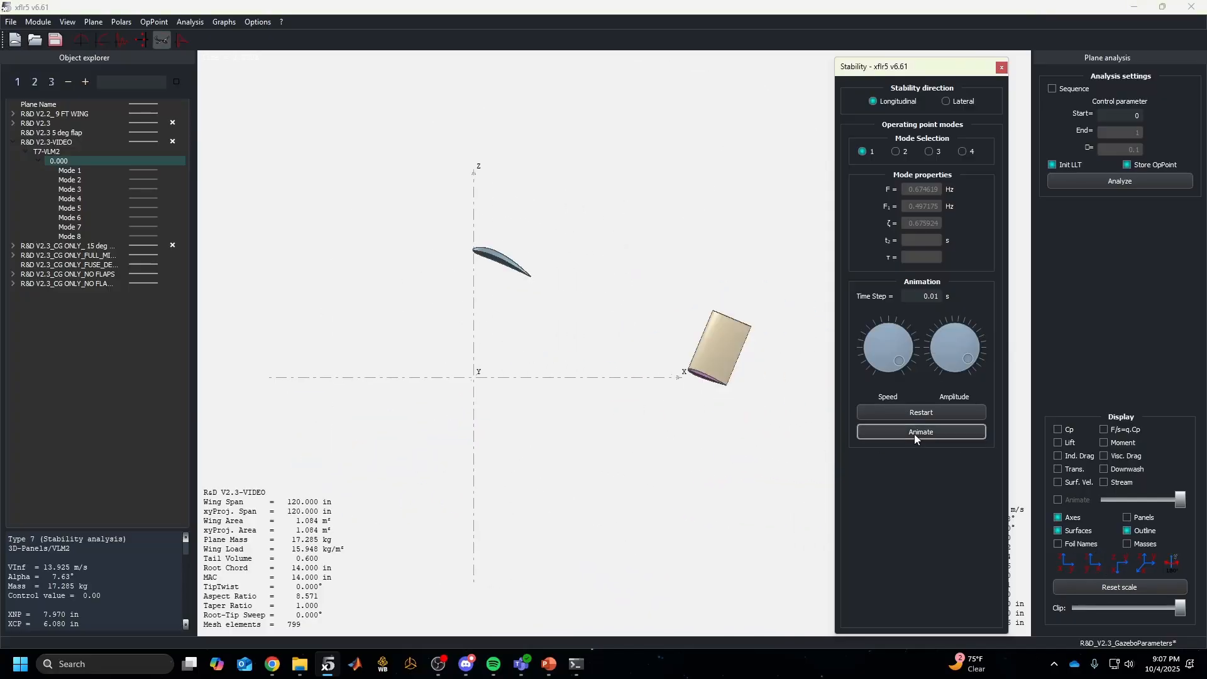
click(926, 407)
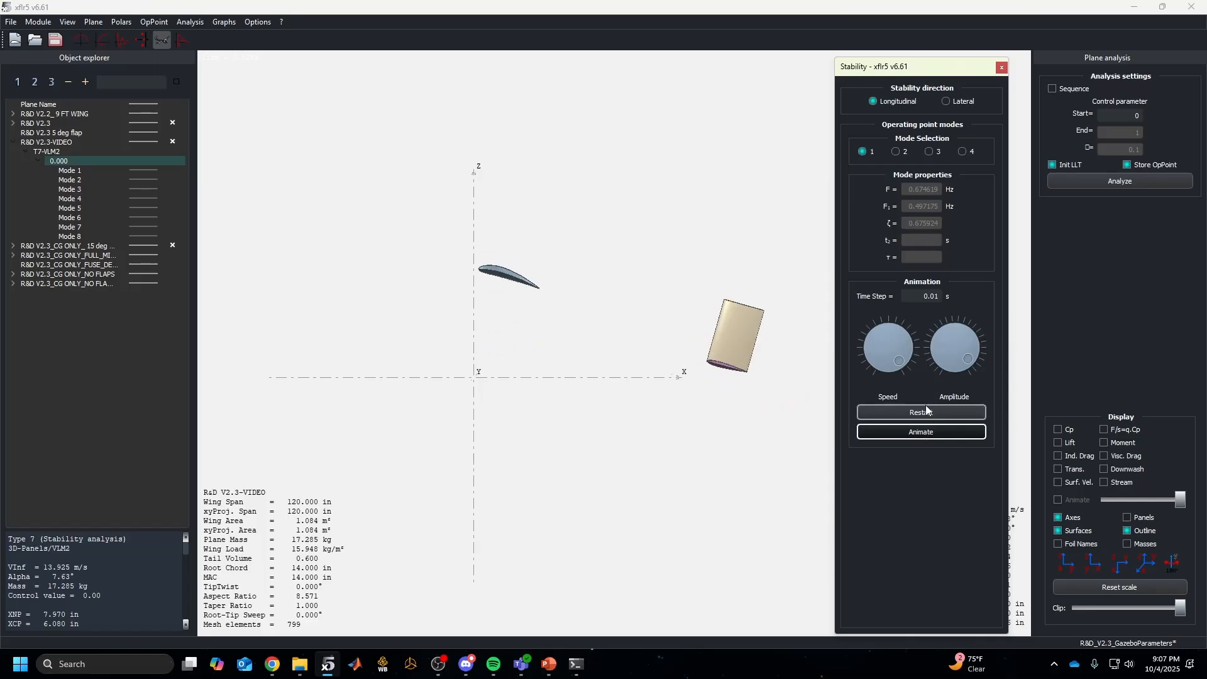
click(926, 407)
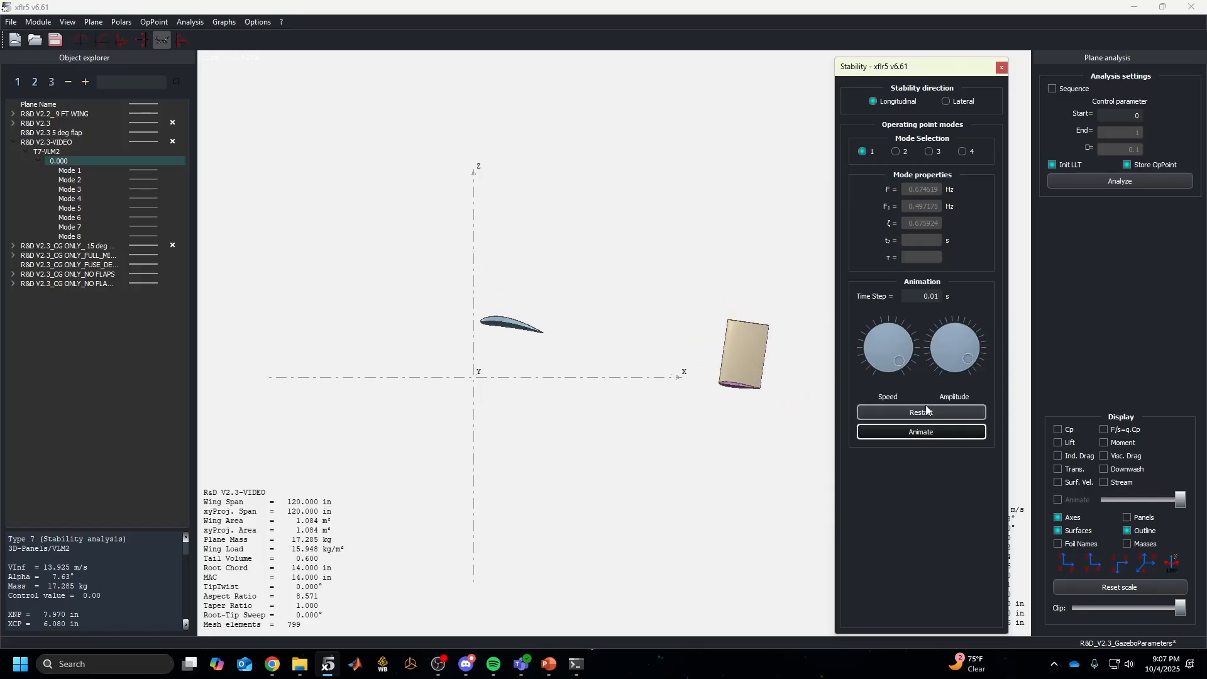
click(931, 154)
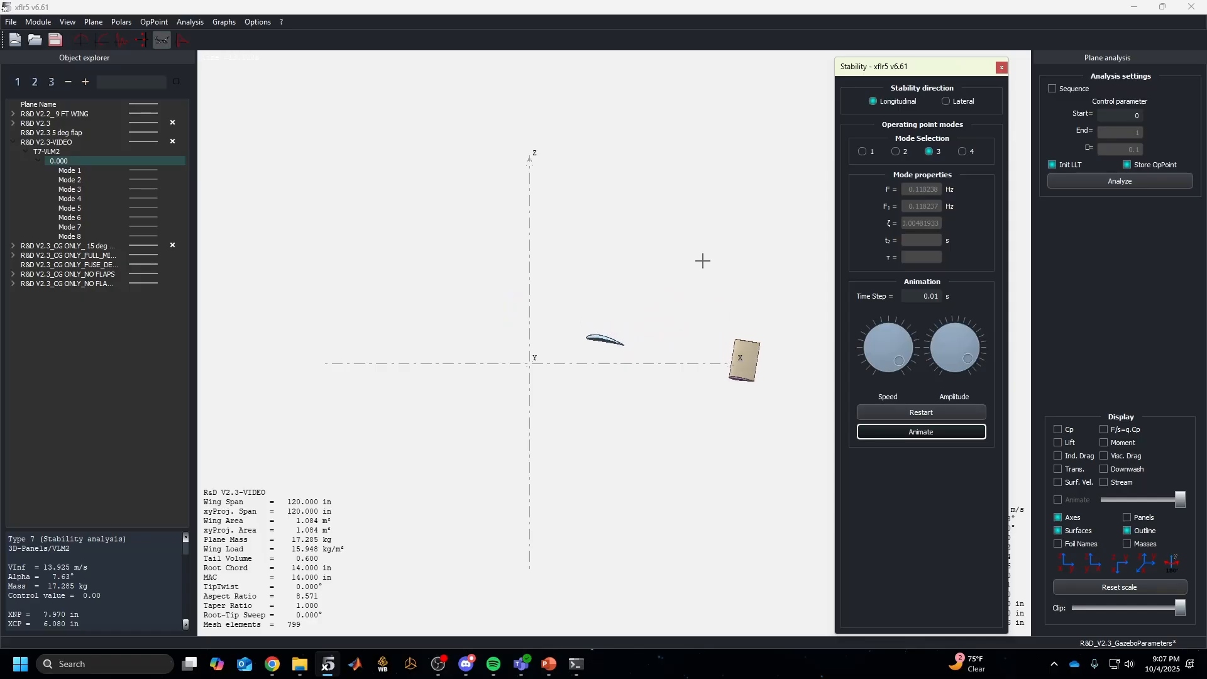
Switch the animation to lateral Mode 1 and replay the motion several times in a view along the X axis
click(946, 101)
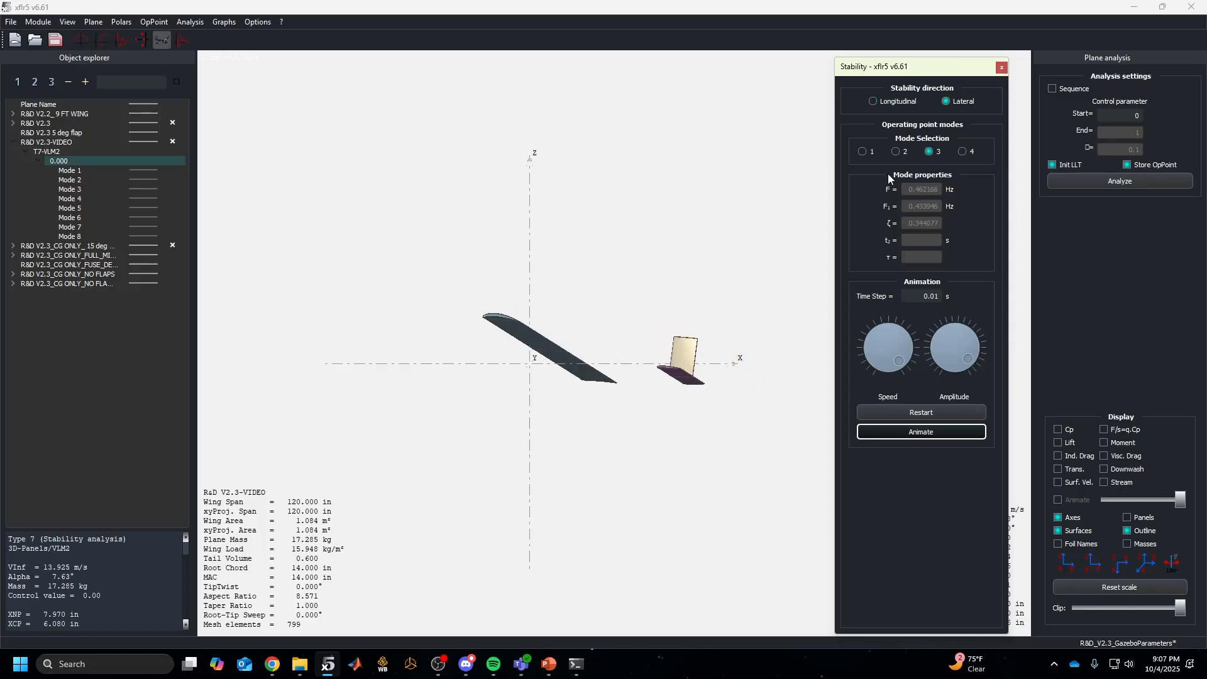
click(862, 153)
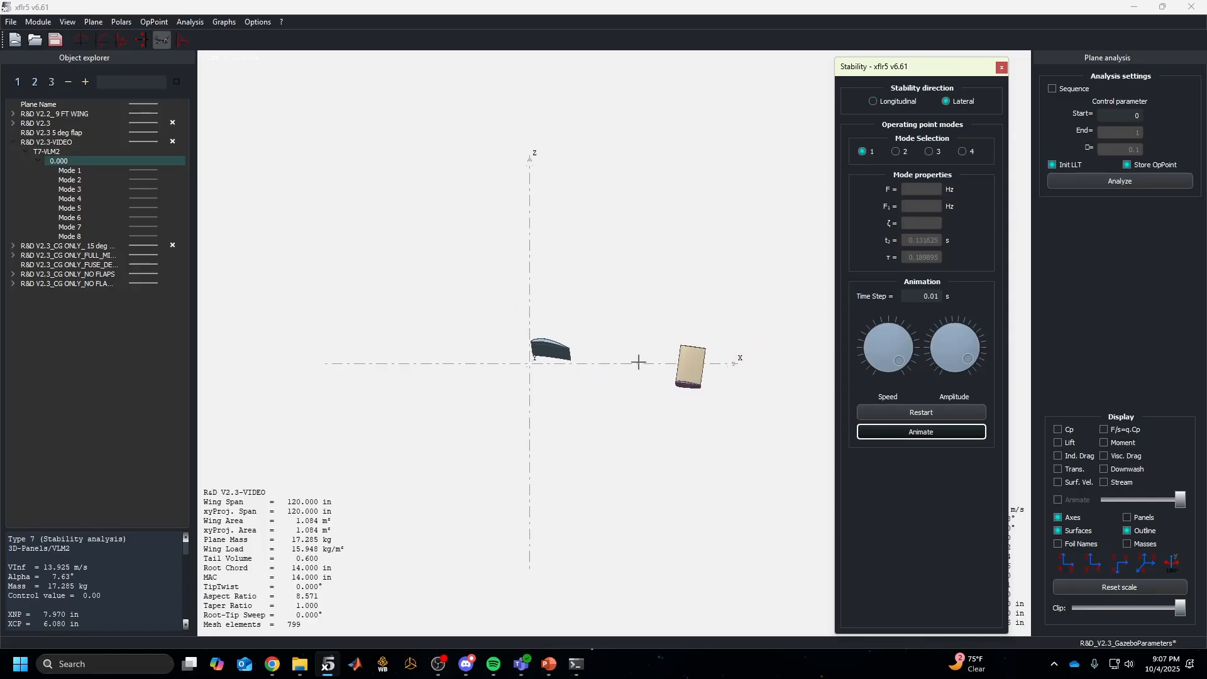
click(1067, 563)
click(934, 411)
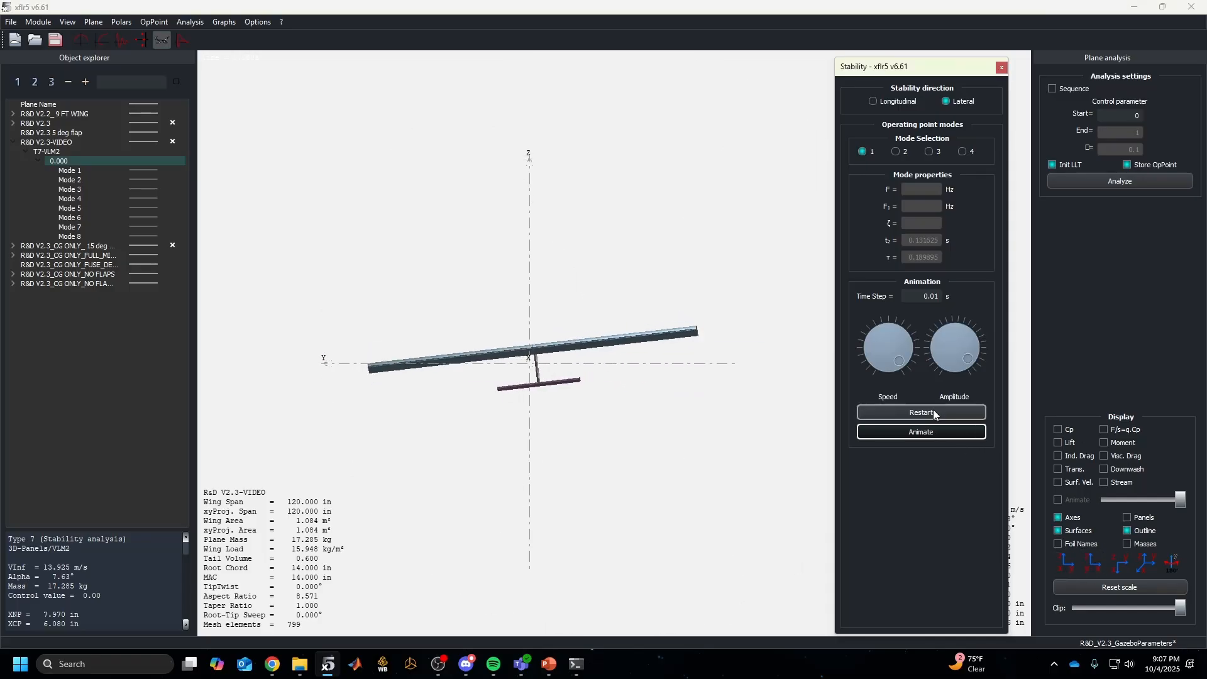
click(934, 411)
click(934, 411)
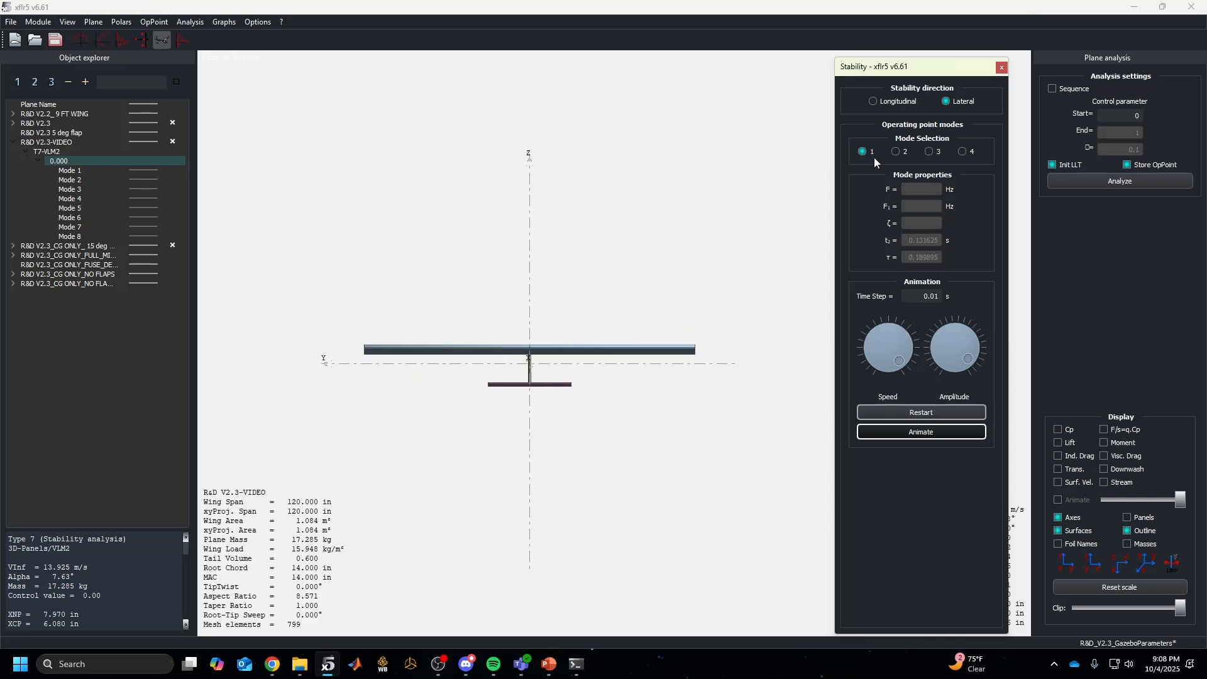
Replay the lateral Mode 2 animation in an isometric view
click(1121, 565)
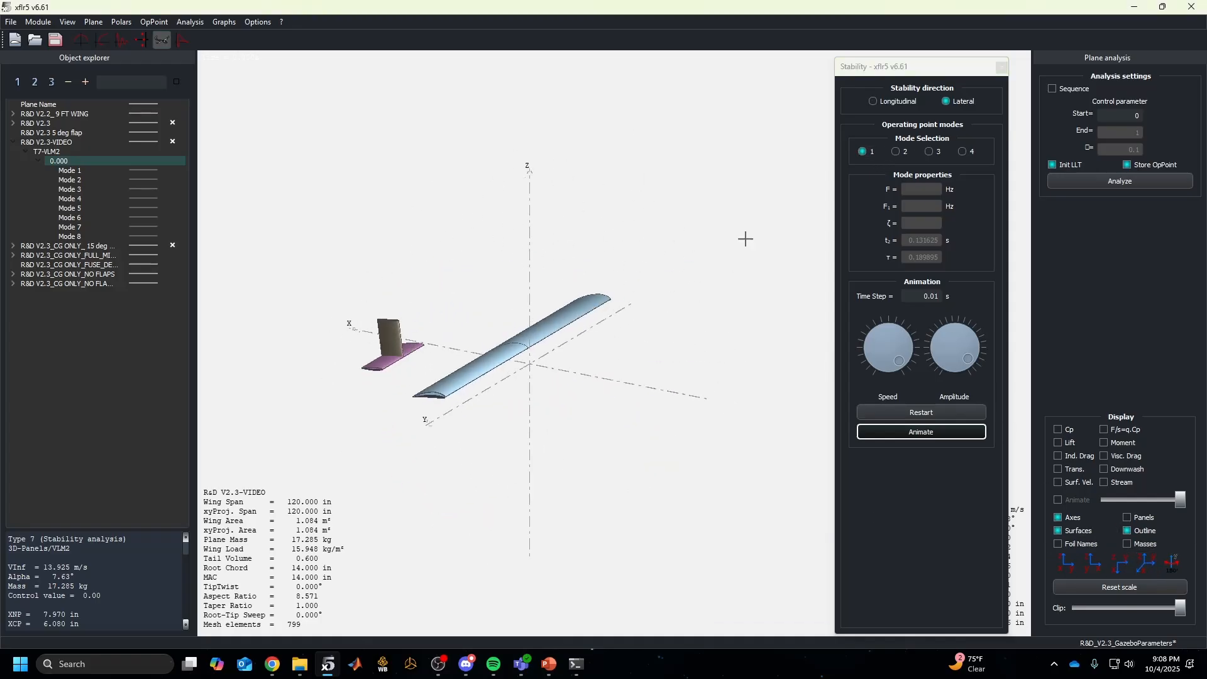
click(901, 154)
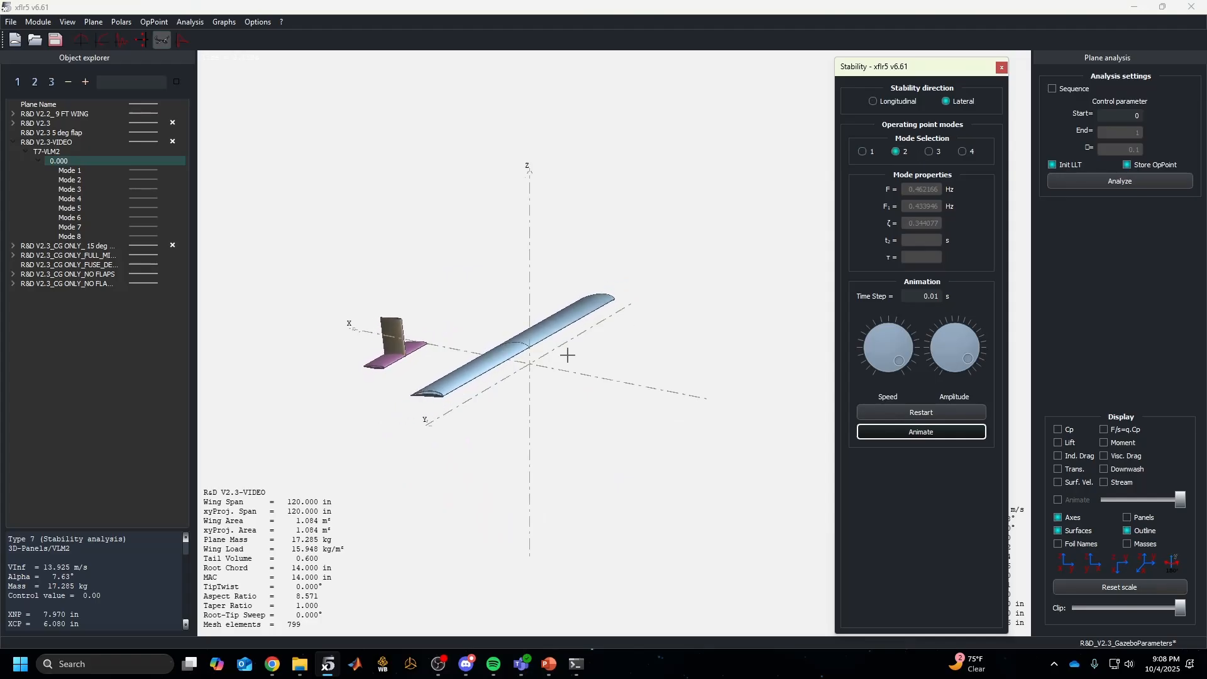
click(934, 412)
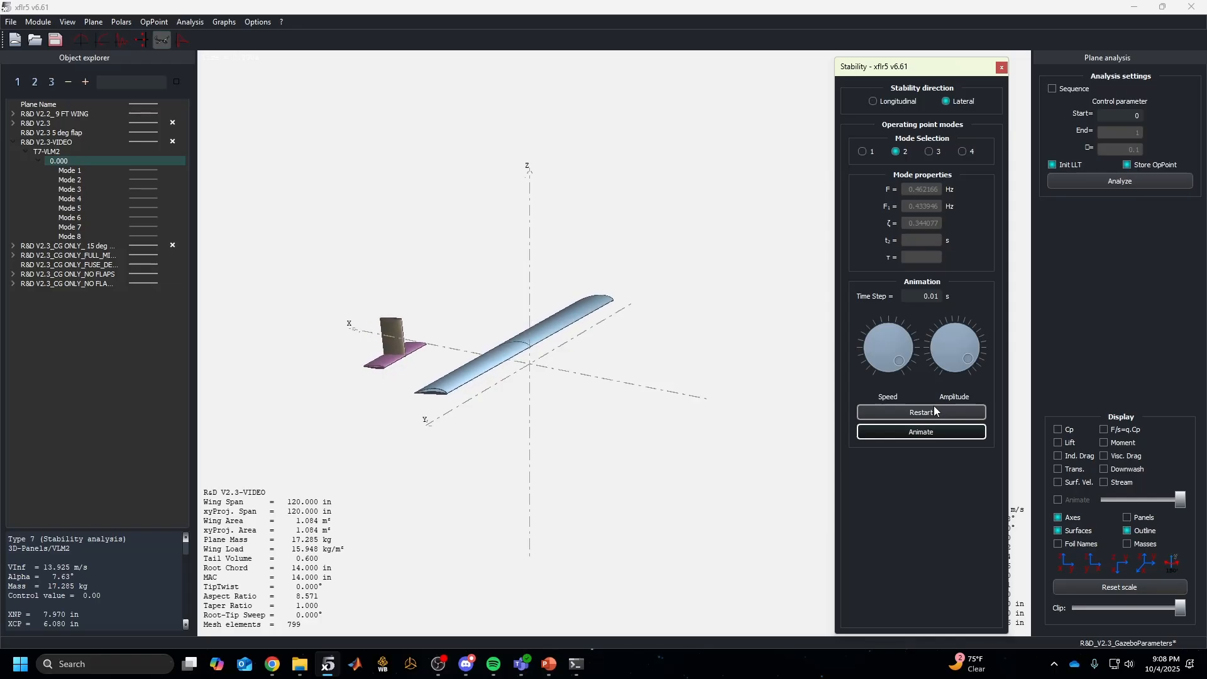
Restart the lateral Mode 2 animation twice, and look at the motion from above along the Z axis
click(935, 412)
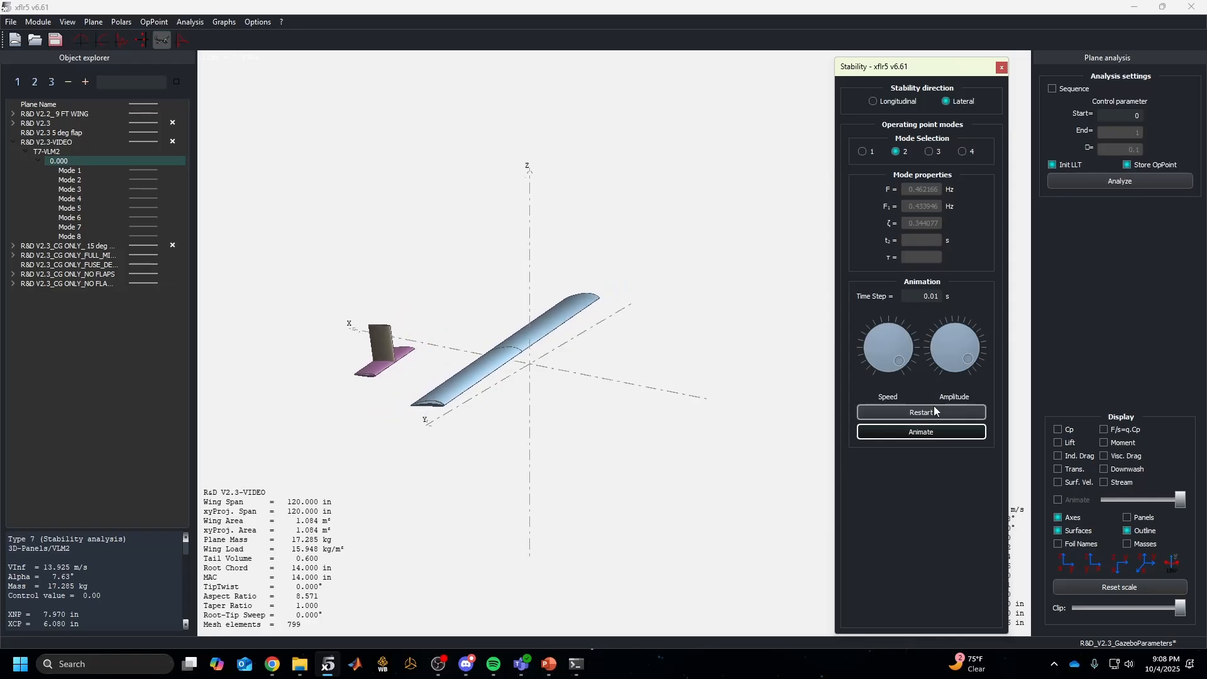
drag(618, 409, 691, 422)
scroll(484, 361, up, 5)
scroll(484, 361, down, 5)
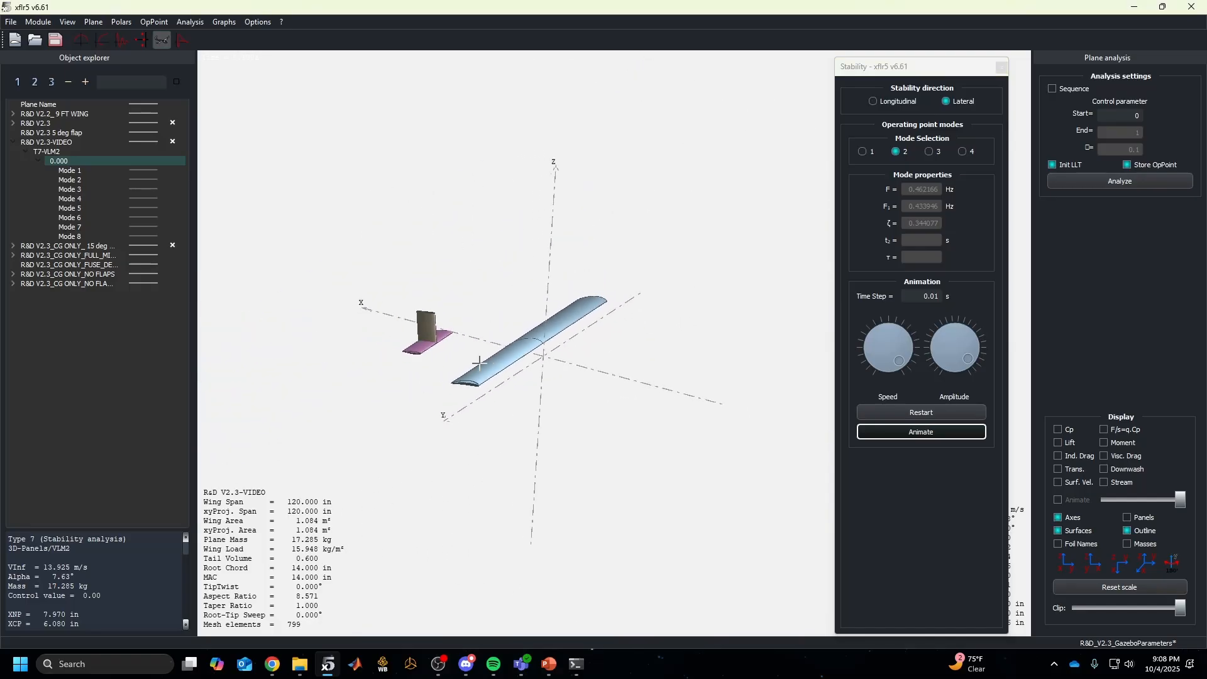
click(878, 406)
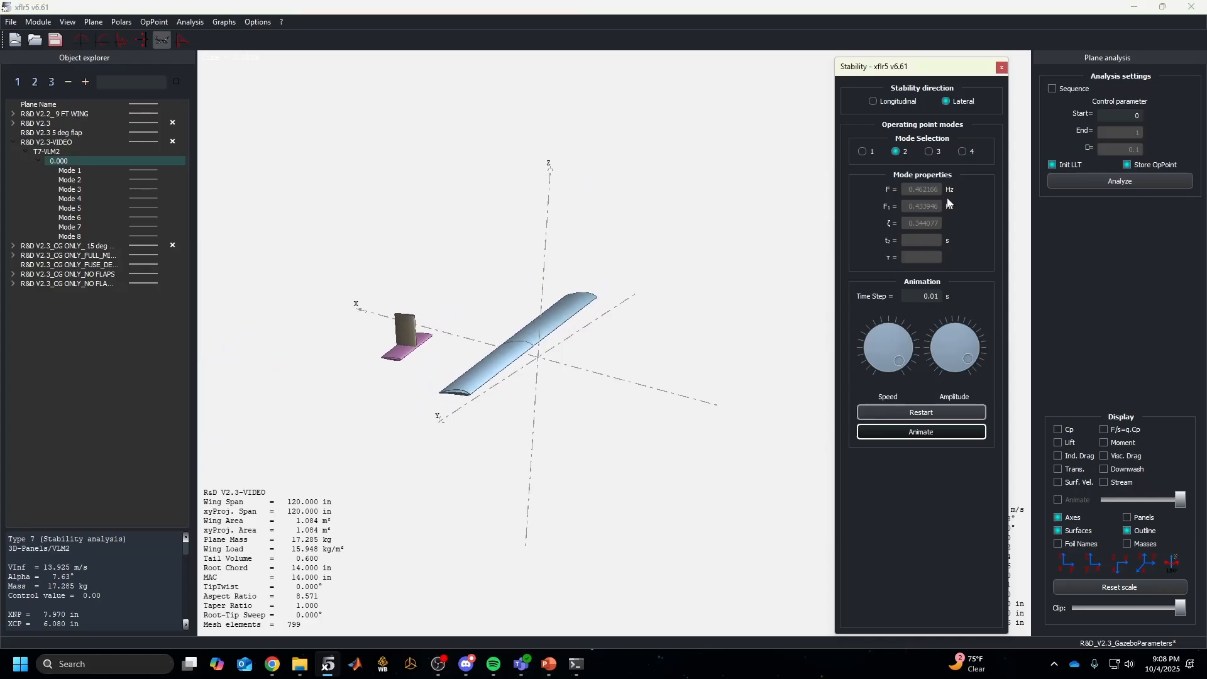
click(1121, 564)
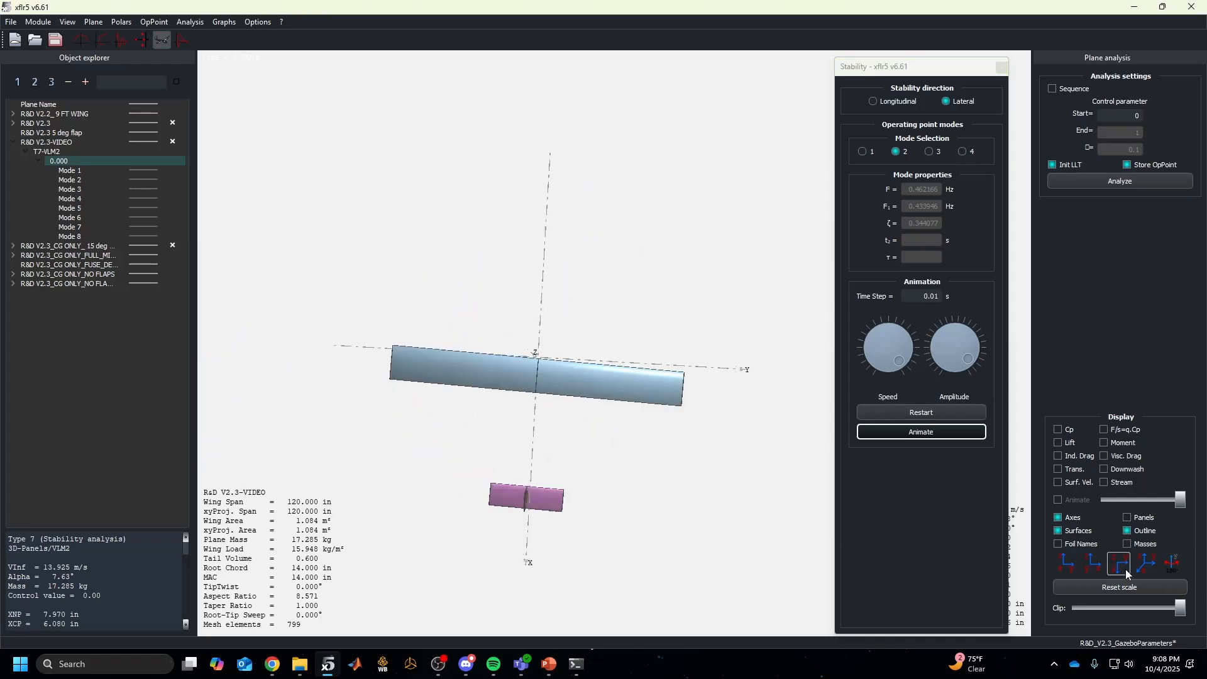
Switch the animation to lateral Mode 4 and move the Stability window aside to follow the plane's motion from above
click(962, 152)
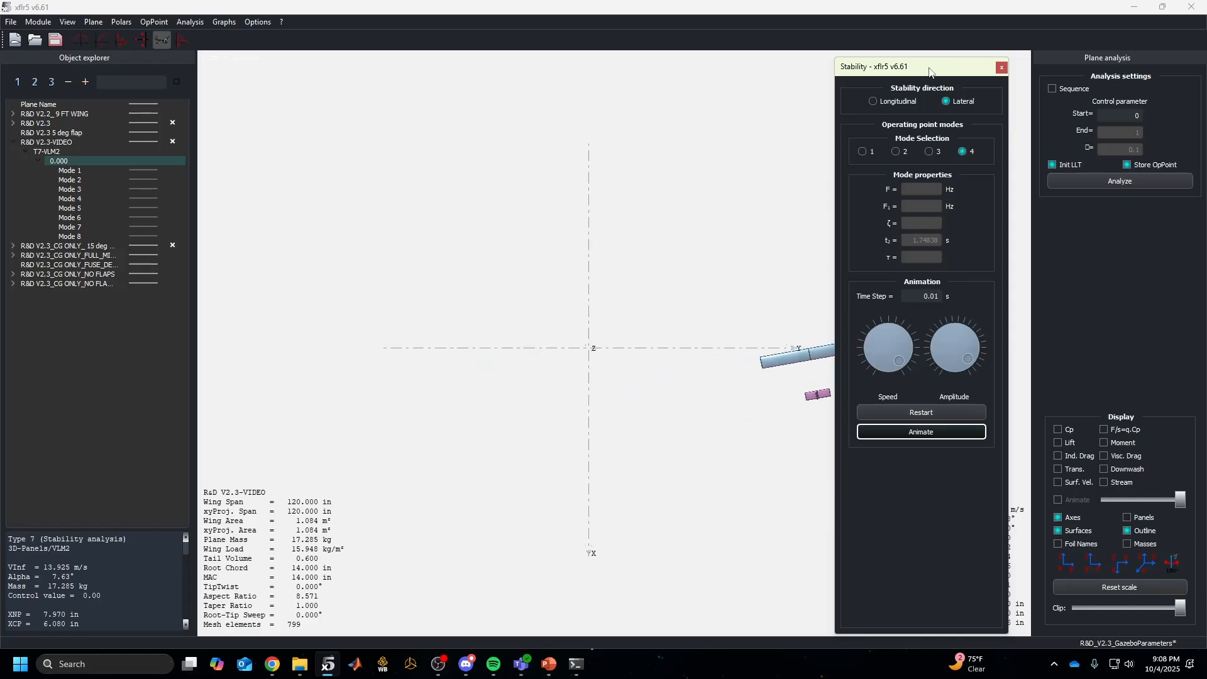
drag(929, 72, 428, 106)
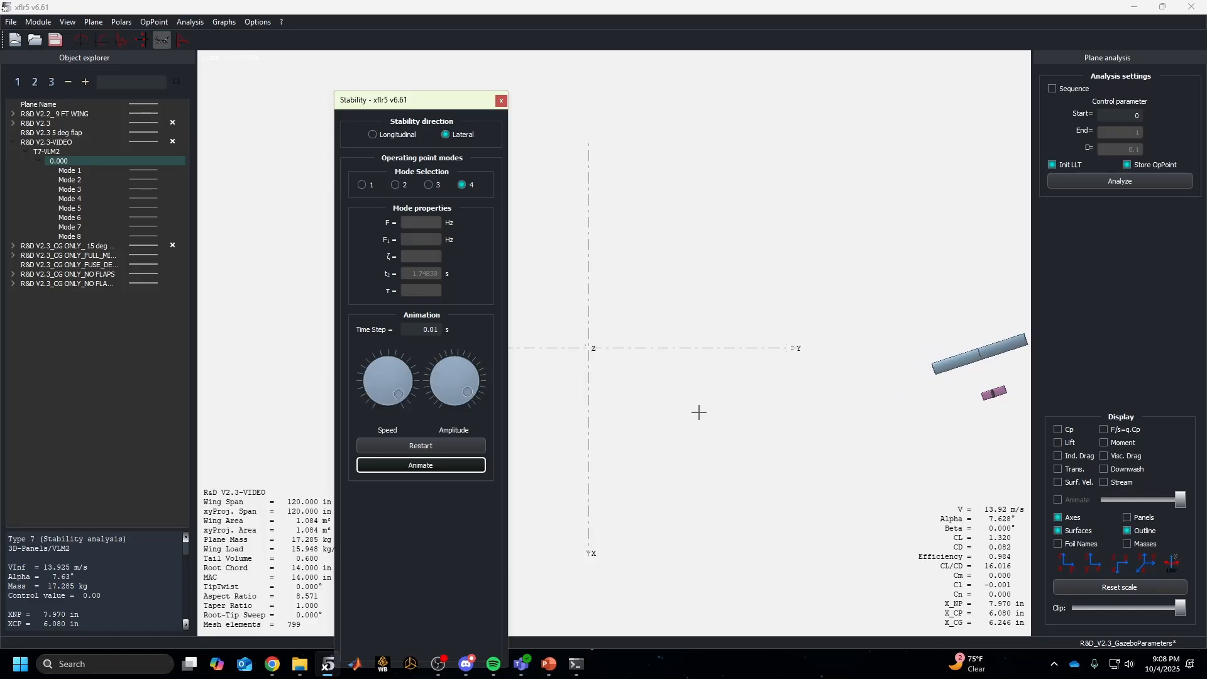
drag(428, 104, 812, 70)
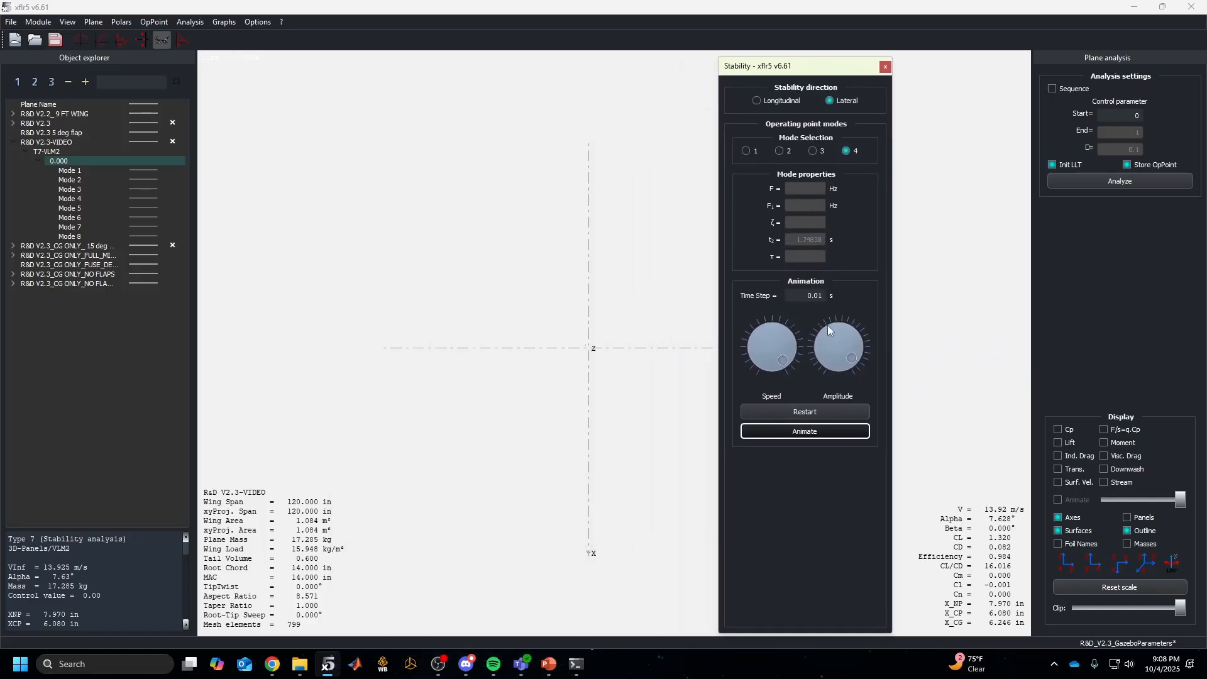
click(787, 355)
drag(825, 66, 947, 59)
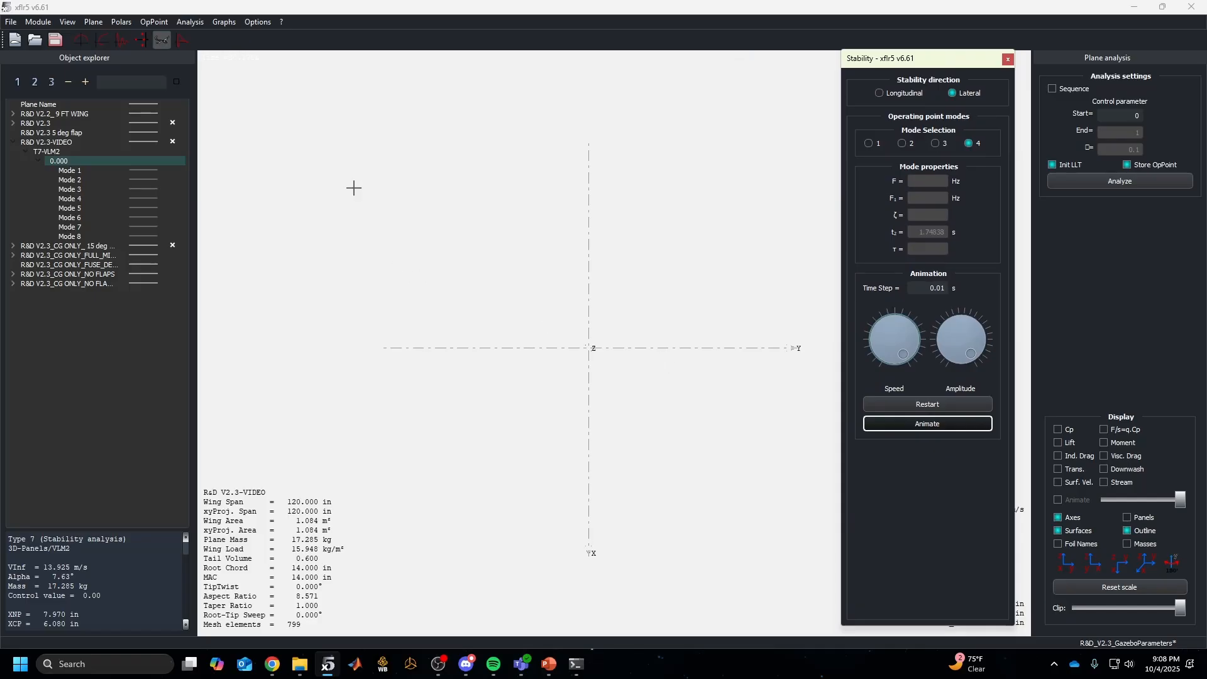
Check the lateral root locus plot, and return to the 3D mode view in an isometric orientation
click(141, 42)
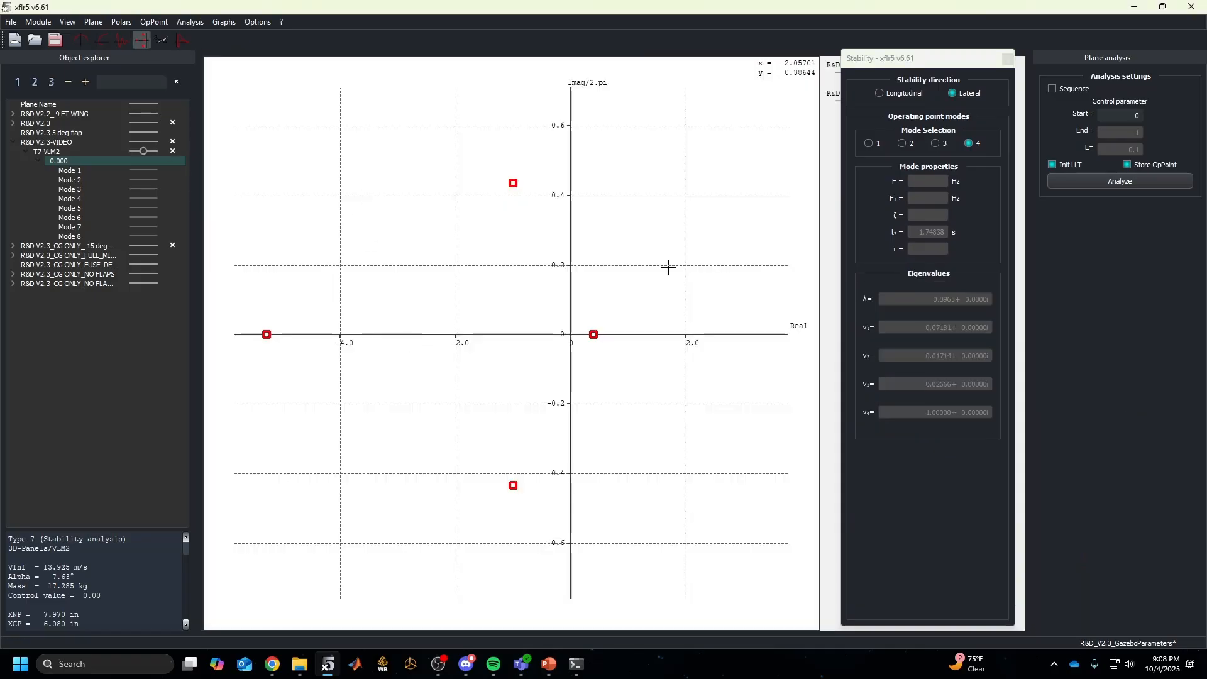
click(162, 40)
drag(566, 419, 786, 487)
scroll(619, 405, up, 5)
click(1148, 561)
Examine the plane's wing and tail in the isometric 3D view at different zoom levels
scroll(487, 488, down, 3)
scroll(454, 488, up, 5)
drag(453, 488, 548, 428)
scroll(548, 427, up, 2)
scroll(548, 434, up, 2)
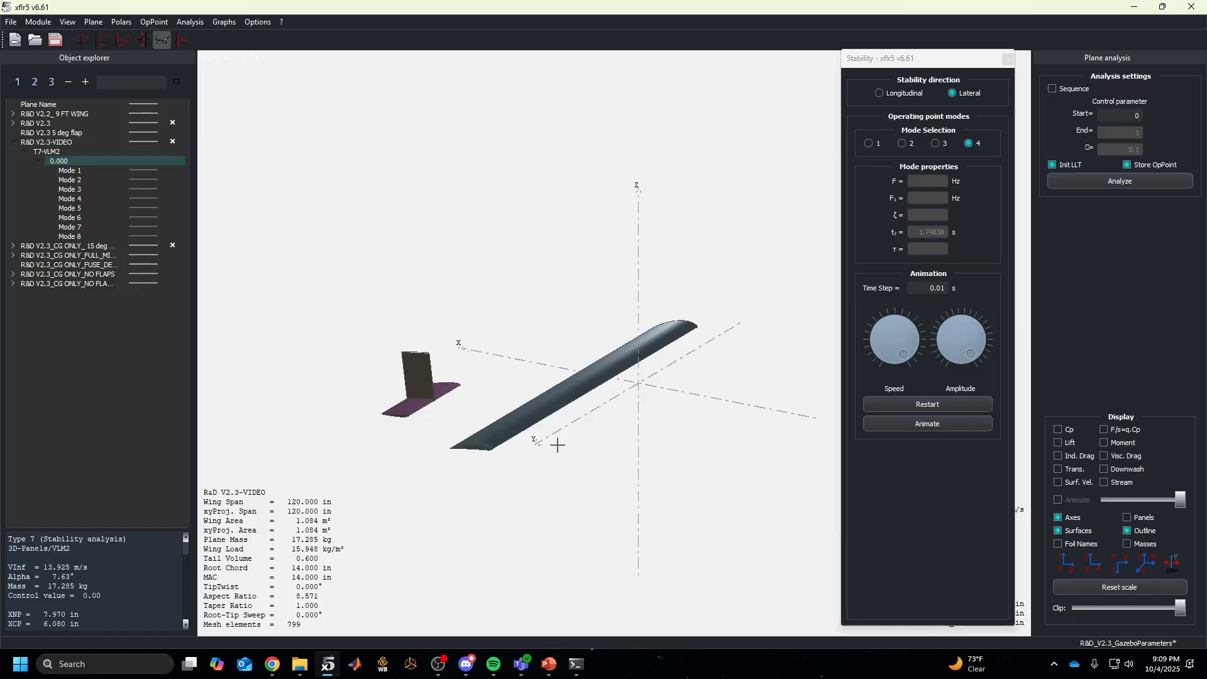
scroll(421, 341, down, 5)
drag(489, 384, 513, 387)
scroll(514, 389, up, 3)
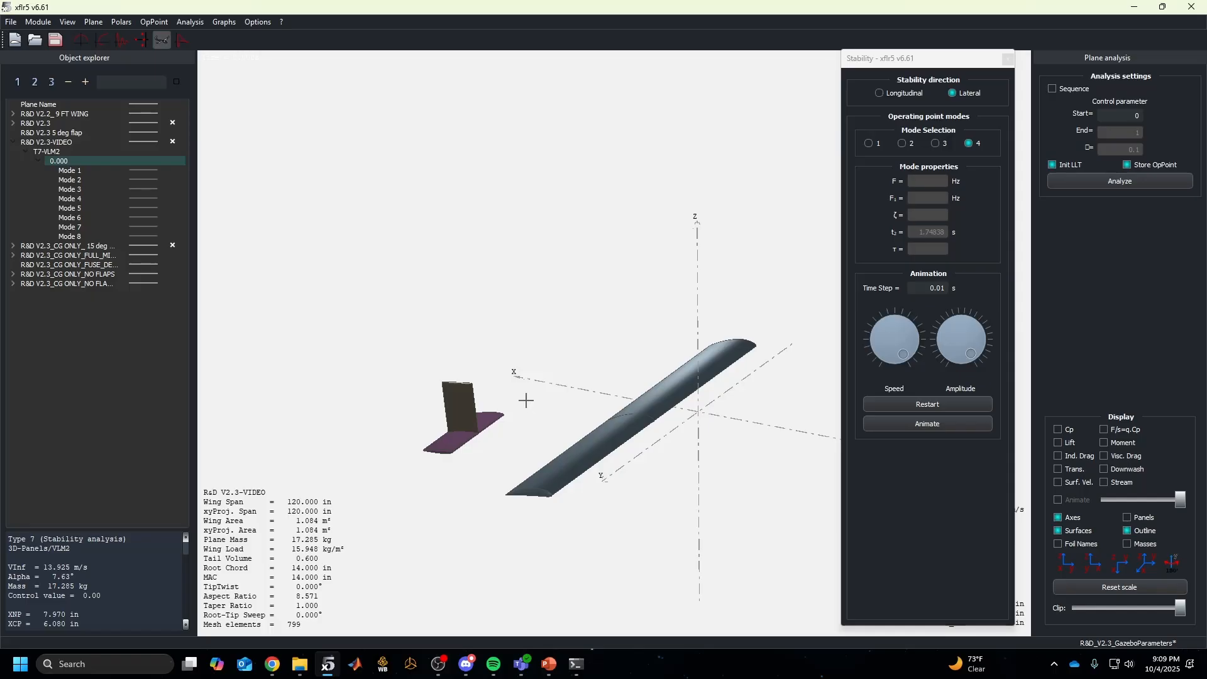
Select Mode 6 under the R&D V2.3-VIDEO operating point to read its eigenvalue
click(98, 209)
click(102, 218)
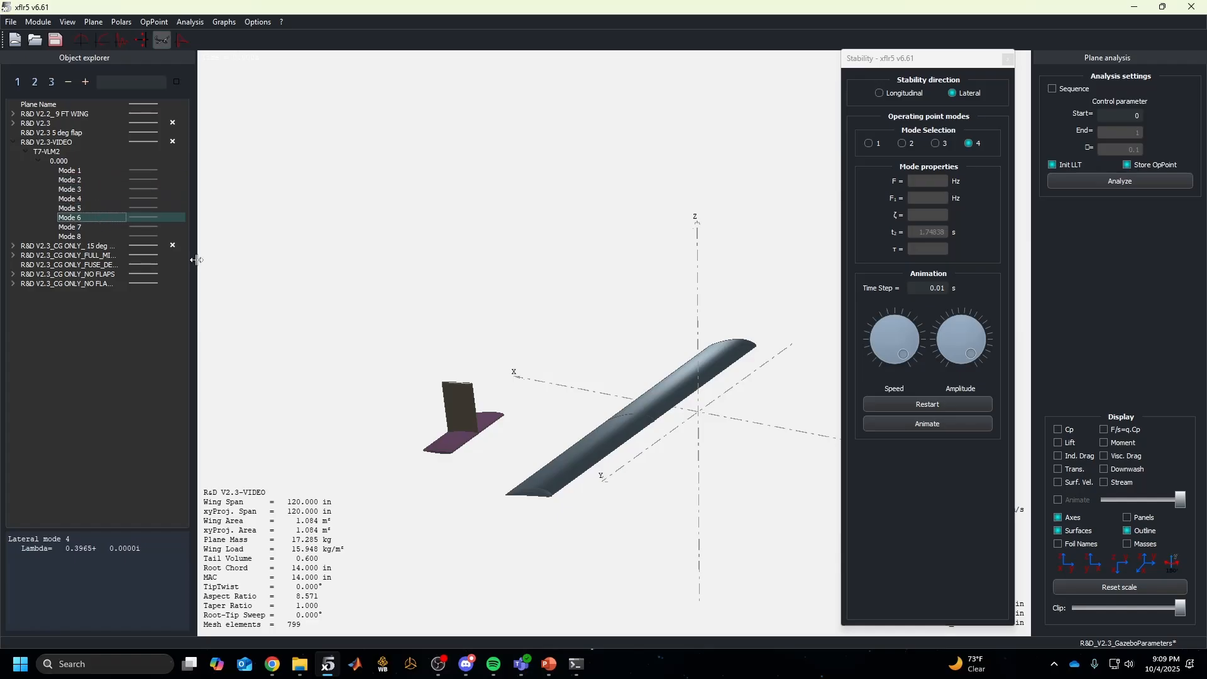
drag(582, 460, 580, 415)
scroll(579, 417, down, 1)
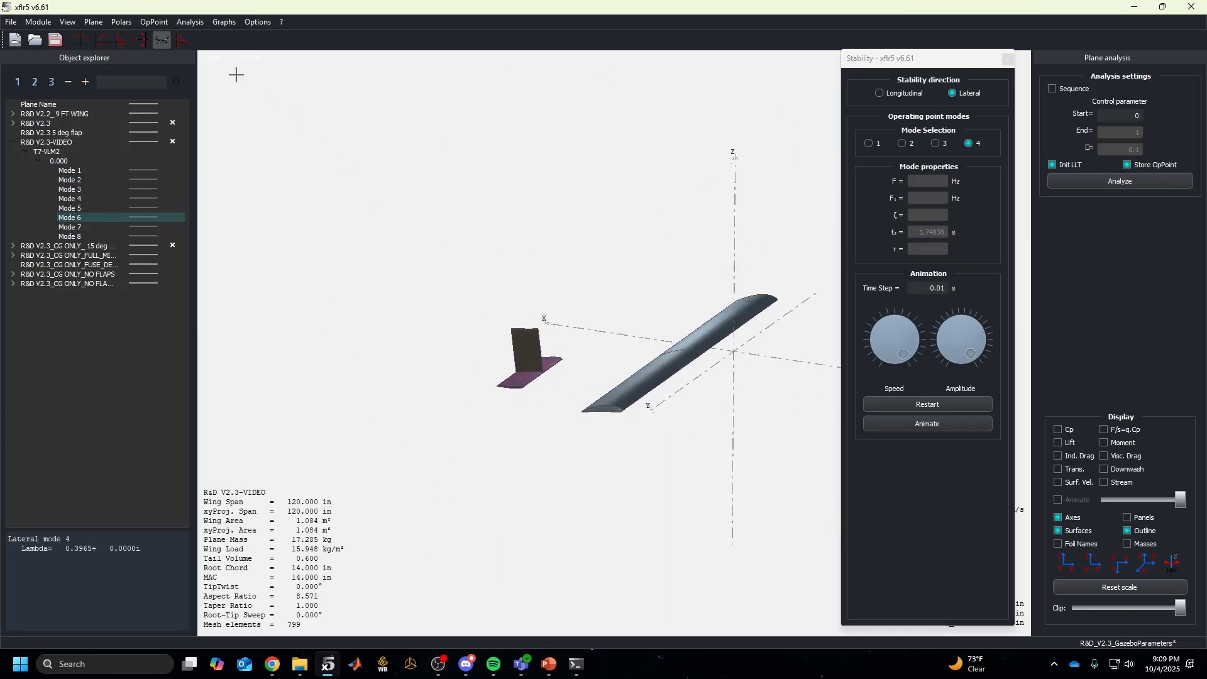
Look at the Cp distribution graph and the root locus plot, and return to the 3D mode view
click(183, 40)
scroll(446, 233, down, 8)
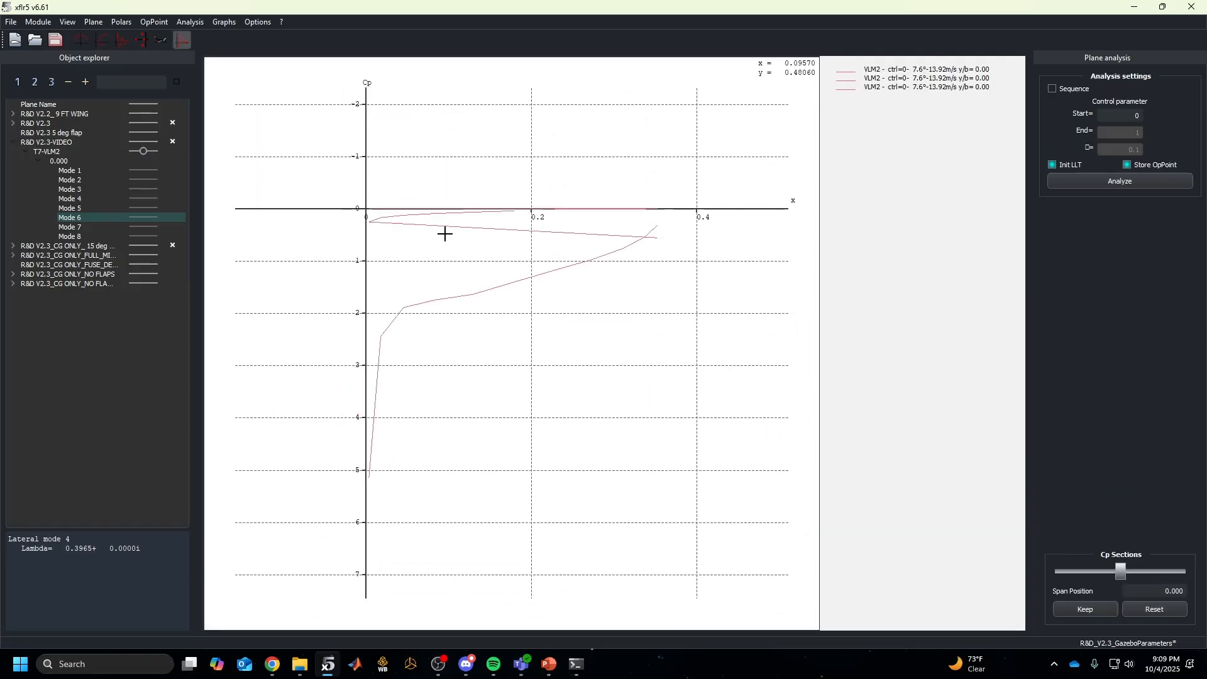
click(142, 40)
click(162, 40)
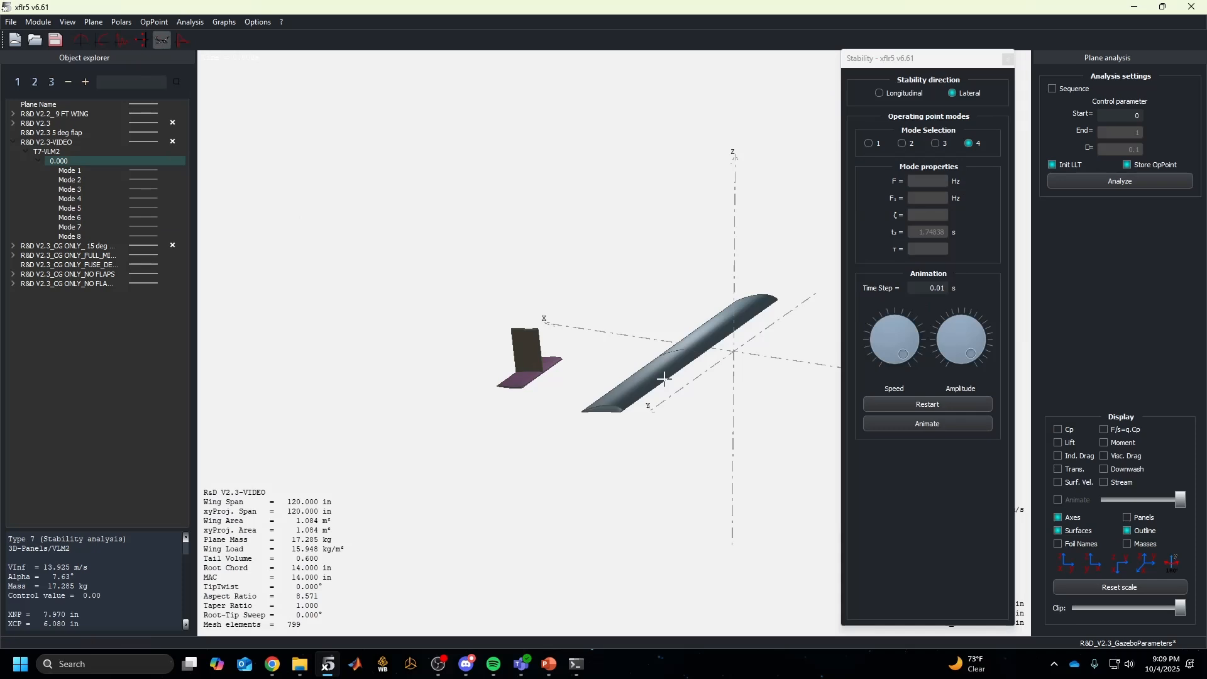